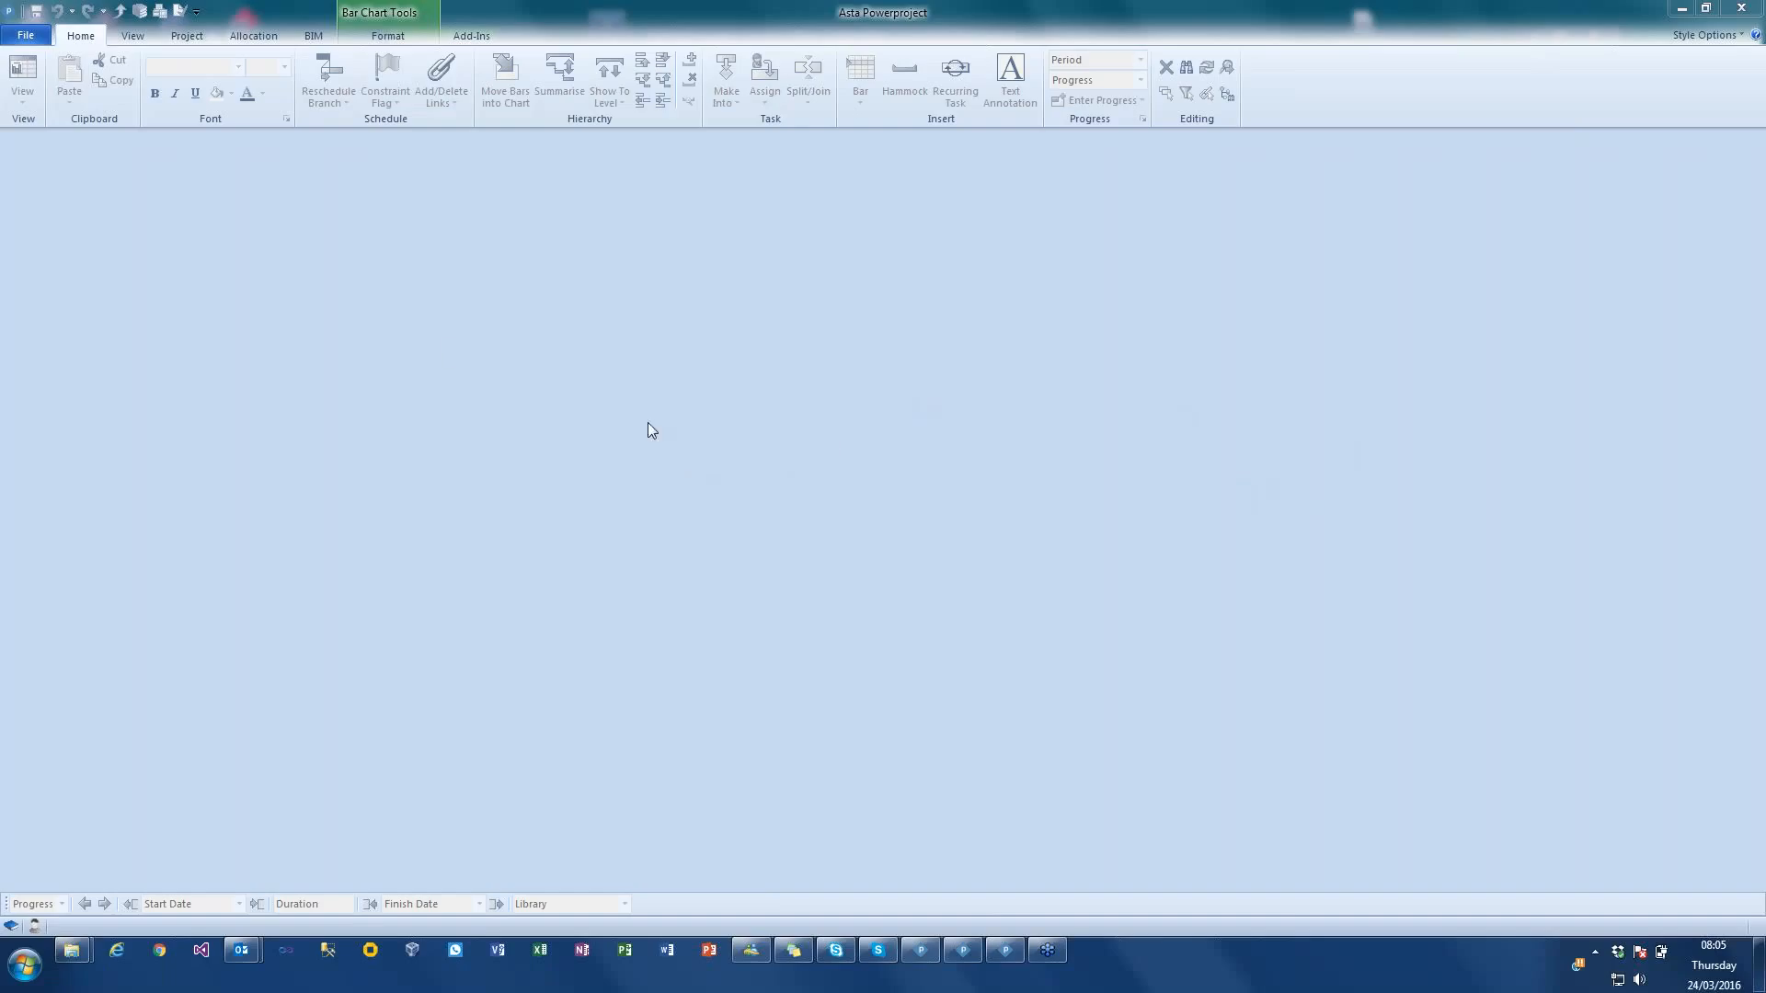
Step: Create a blank project with the file name "Demo 123", keeping the default title and start date
left_click(25, 35)
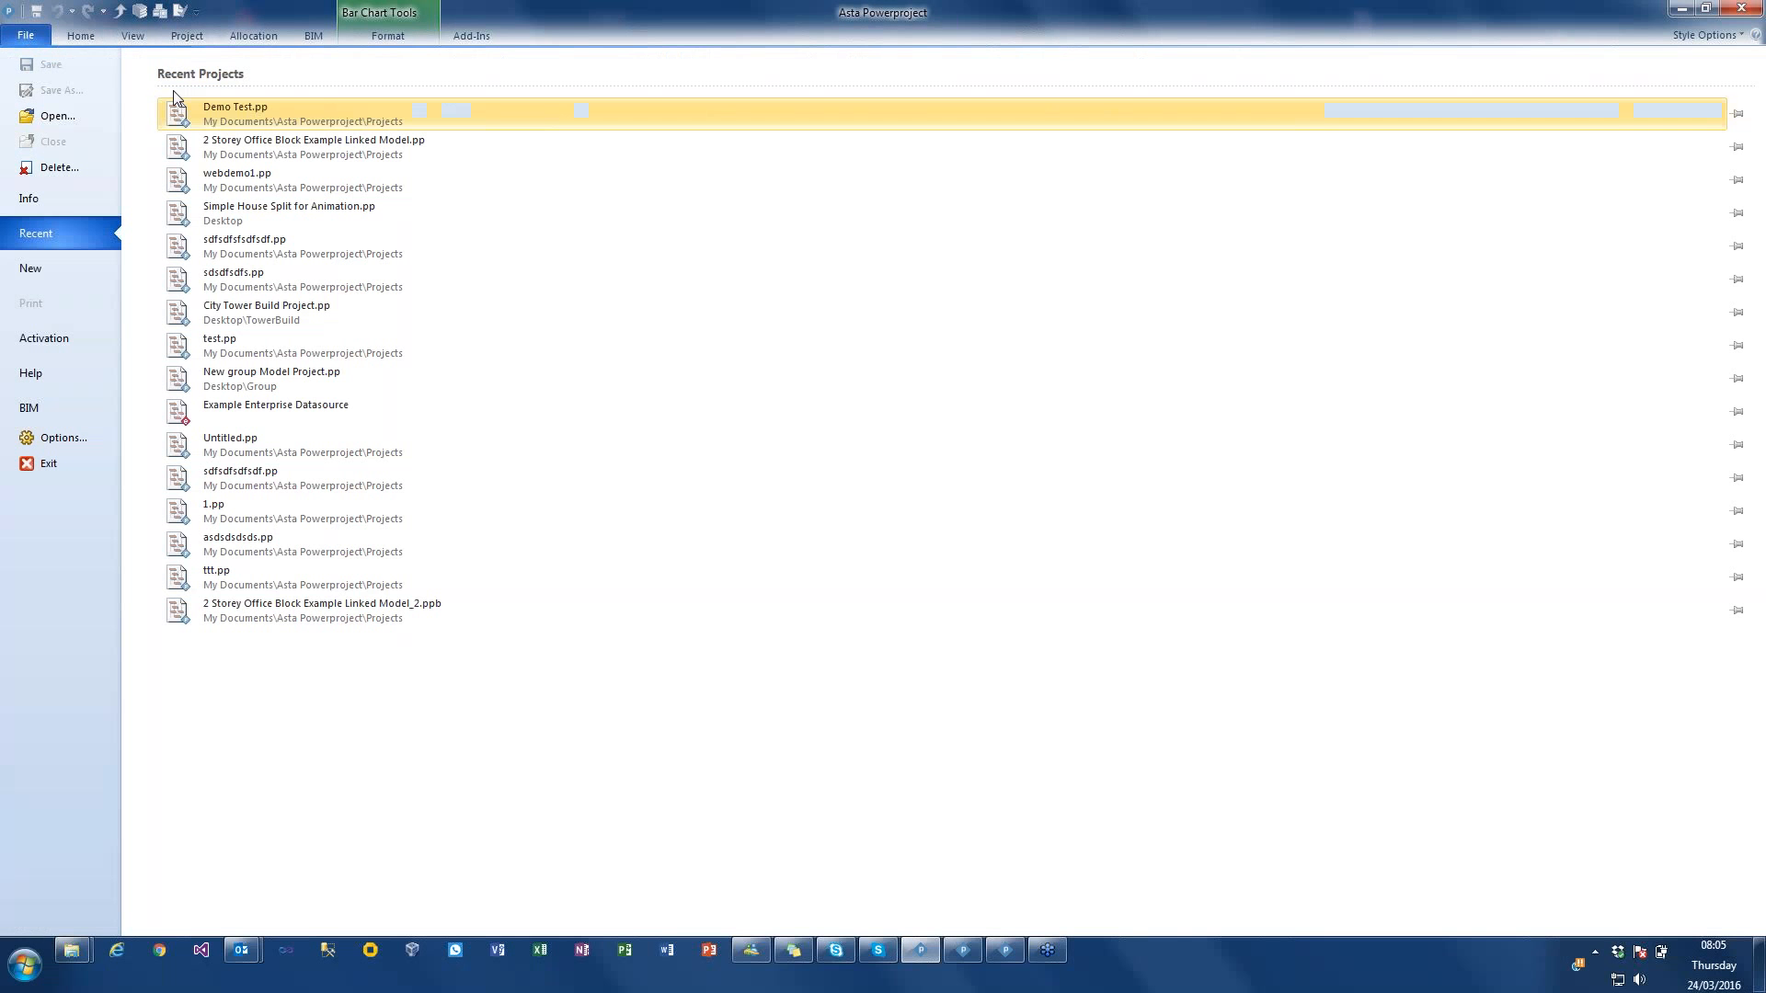
left_click(53, 263)
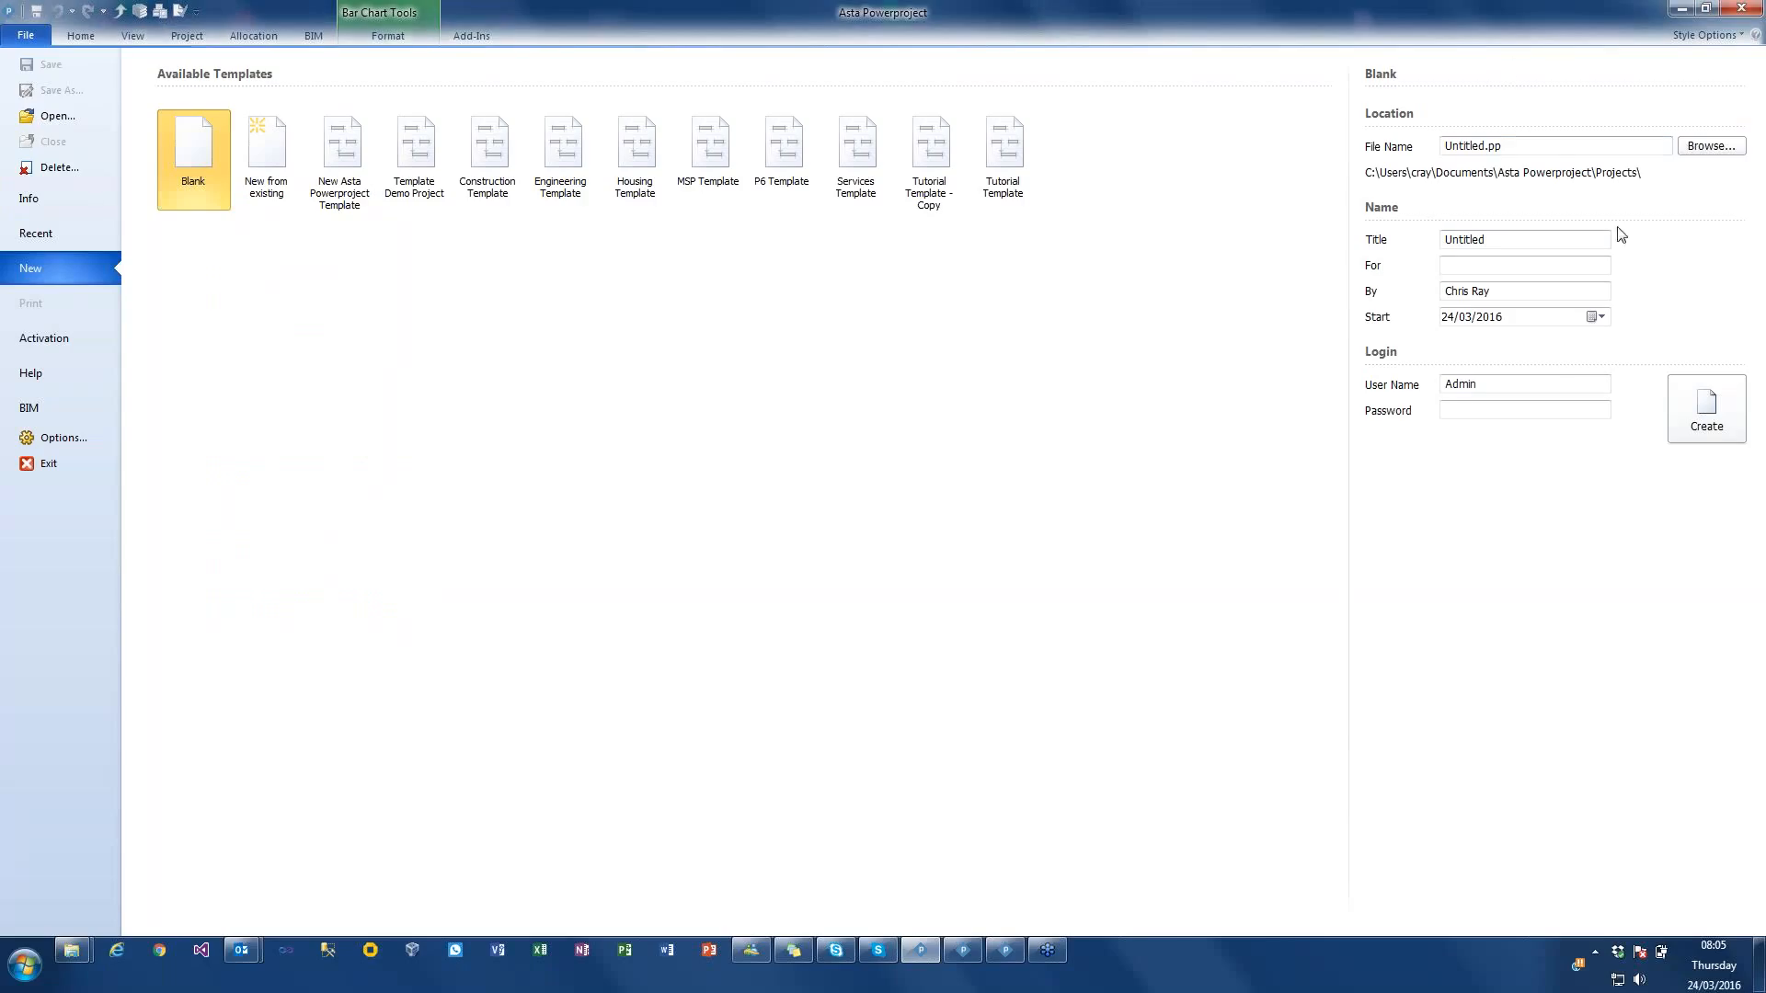
double_click(1554, 146)
type("Demo 123")
left_click(1685, 404)
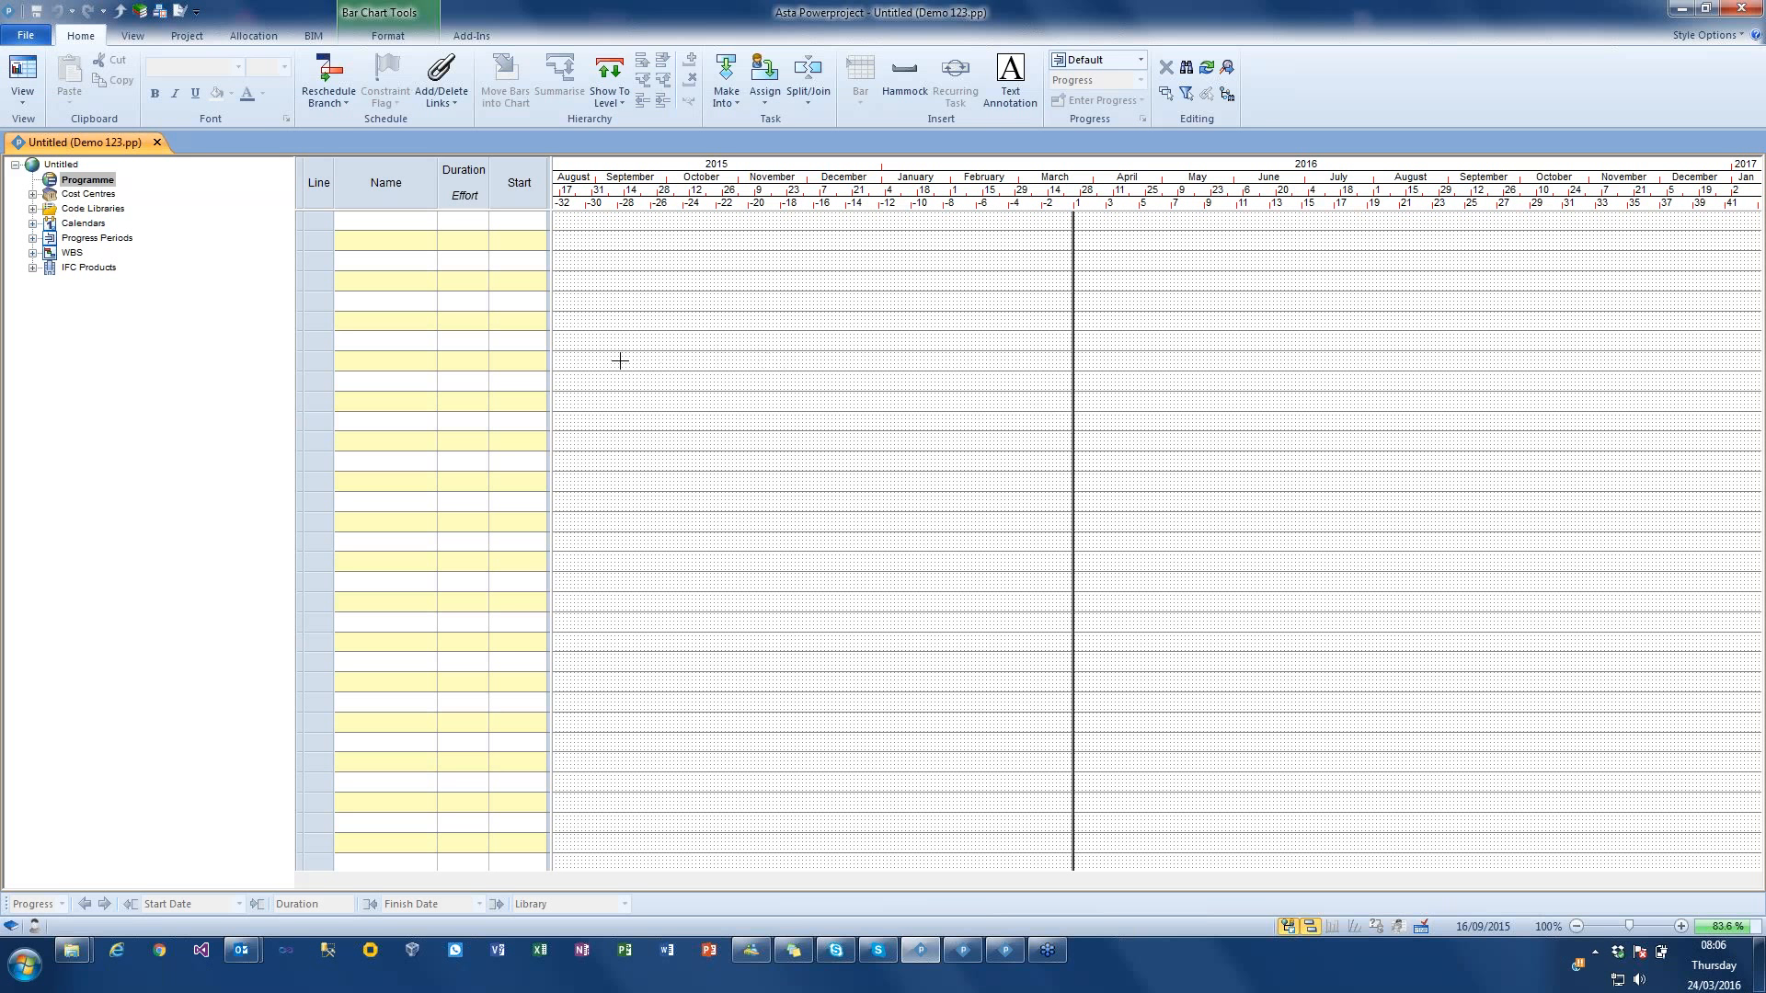
Step: Add the local IFC file "Asta Office Block.ifc" from the Projects folder to the project's BIM model configuration
left_click(313, 40)
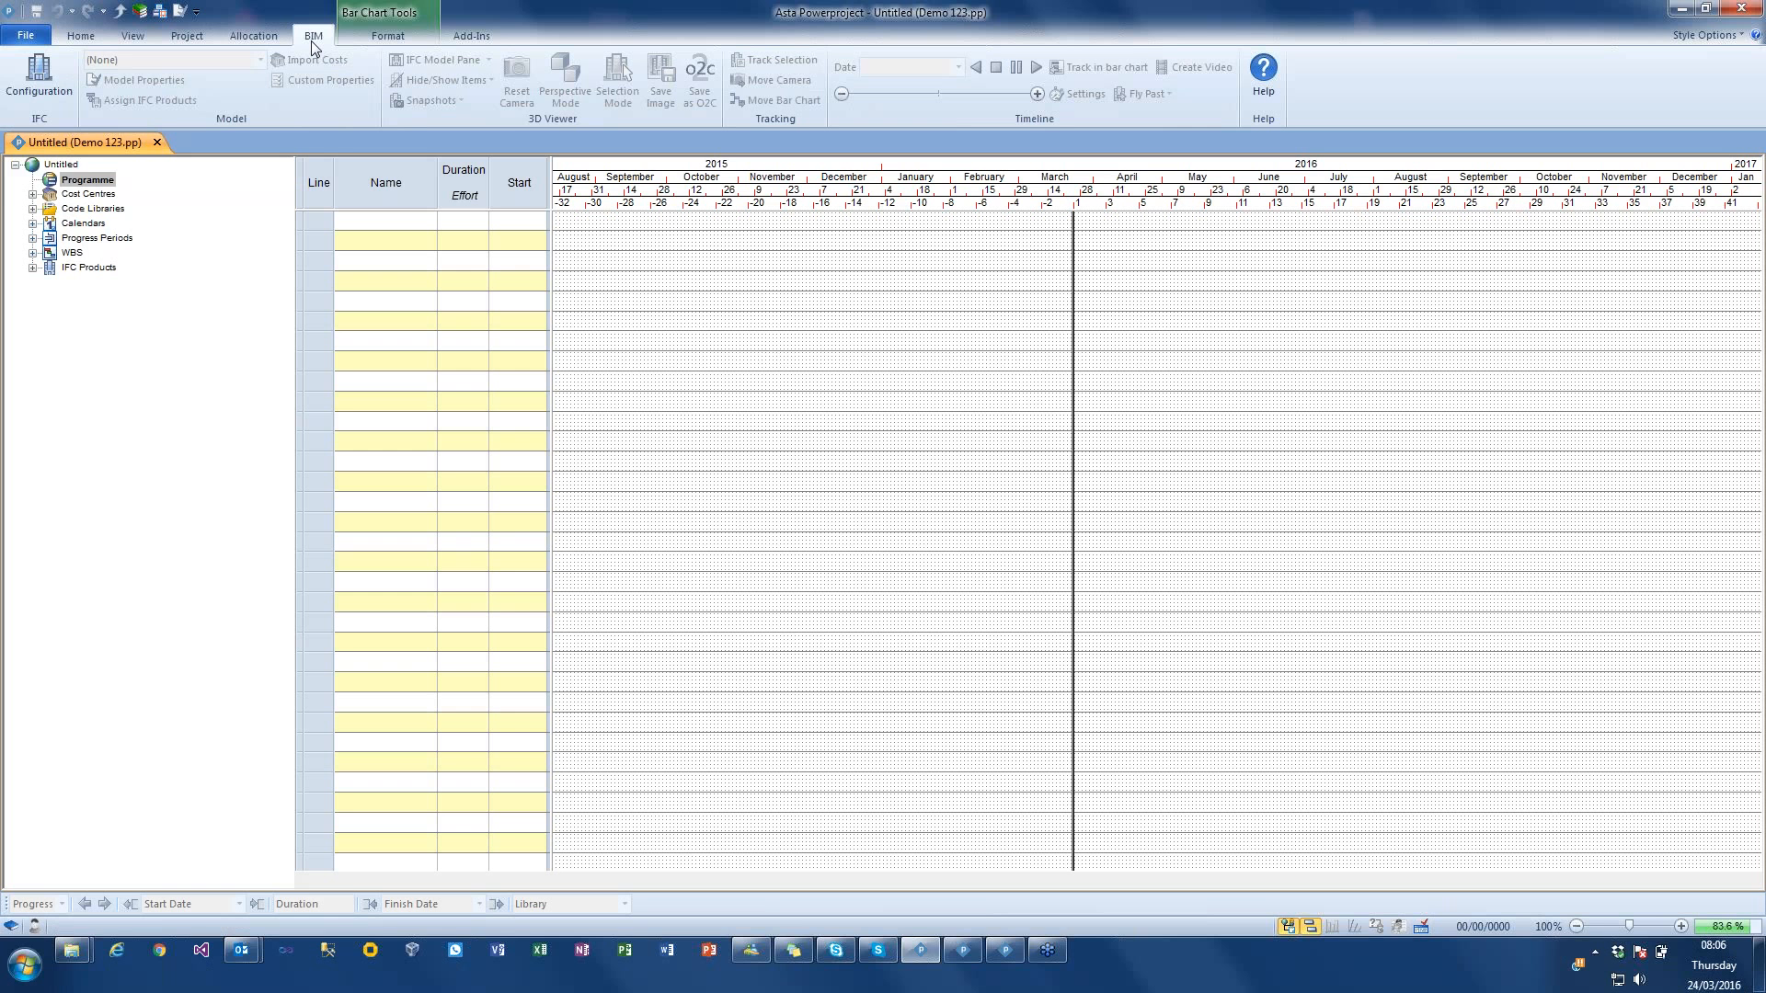
left_click(40, 79)
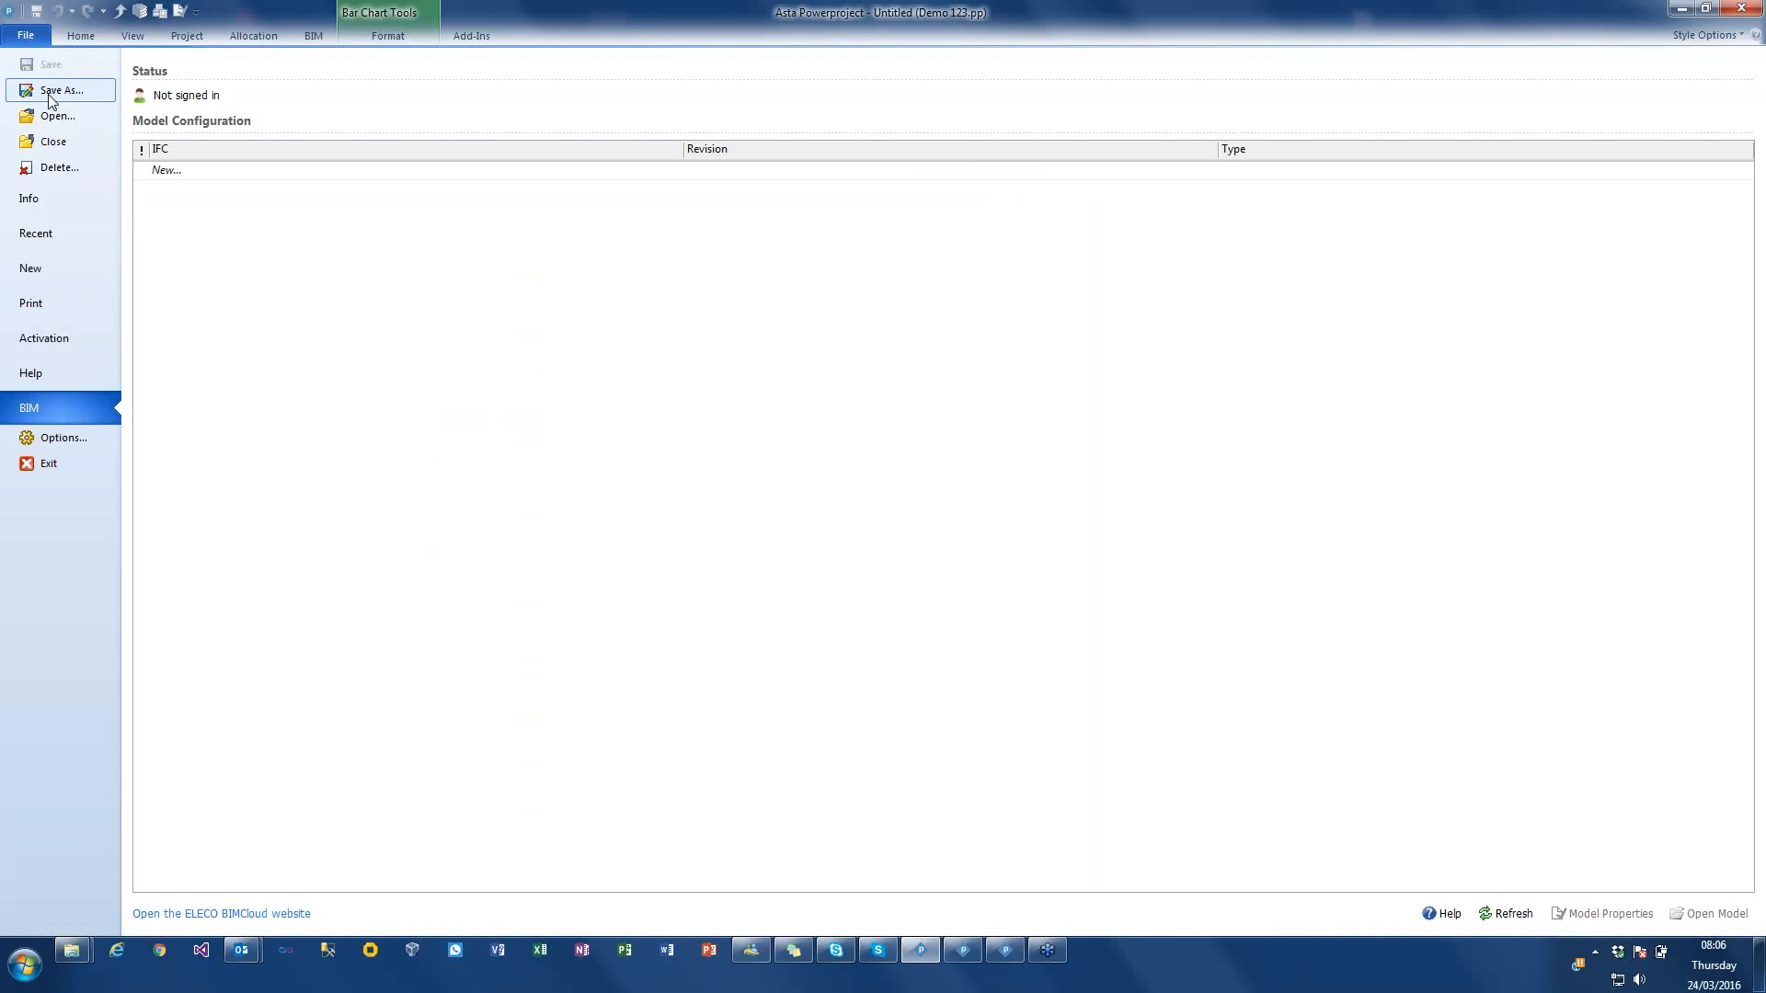
left_click(229, 174)
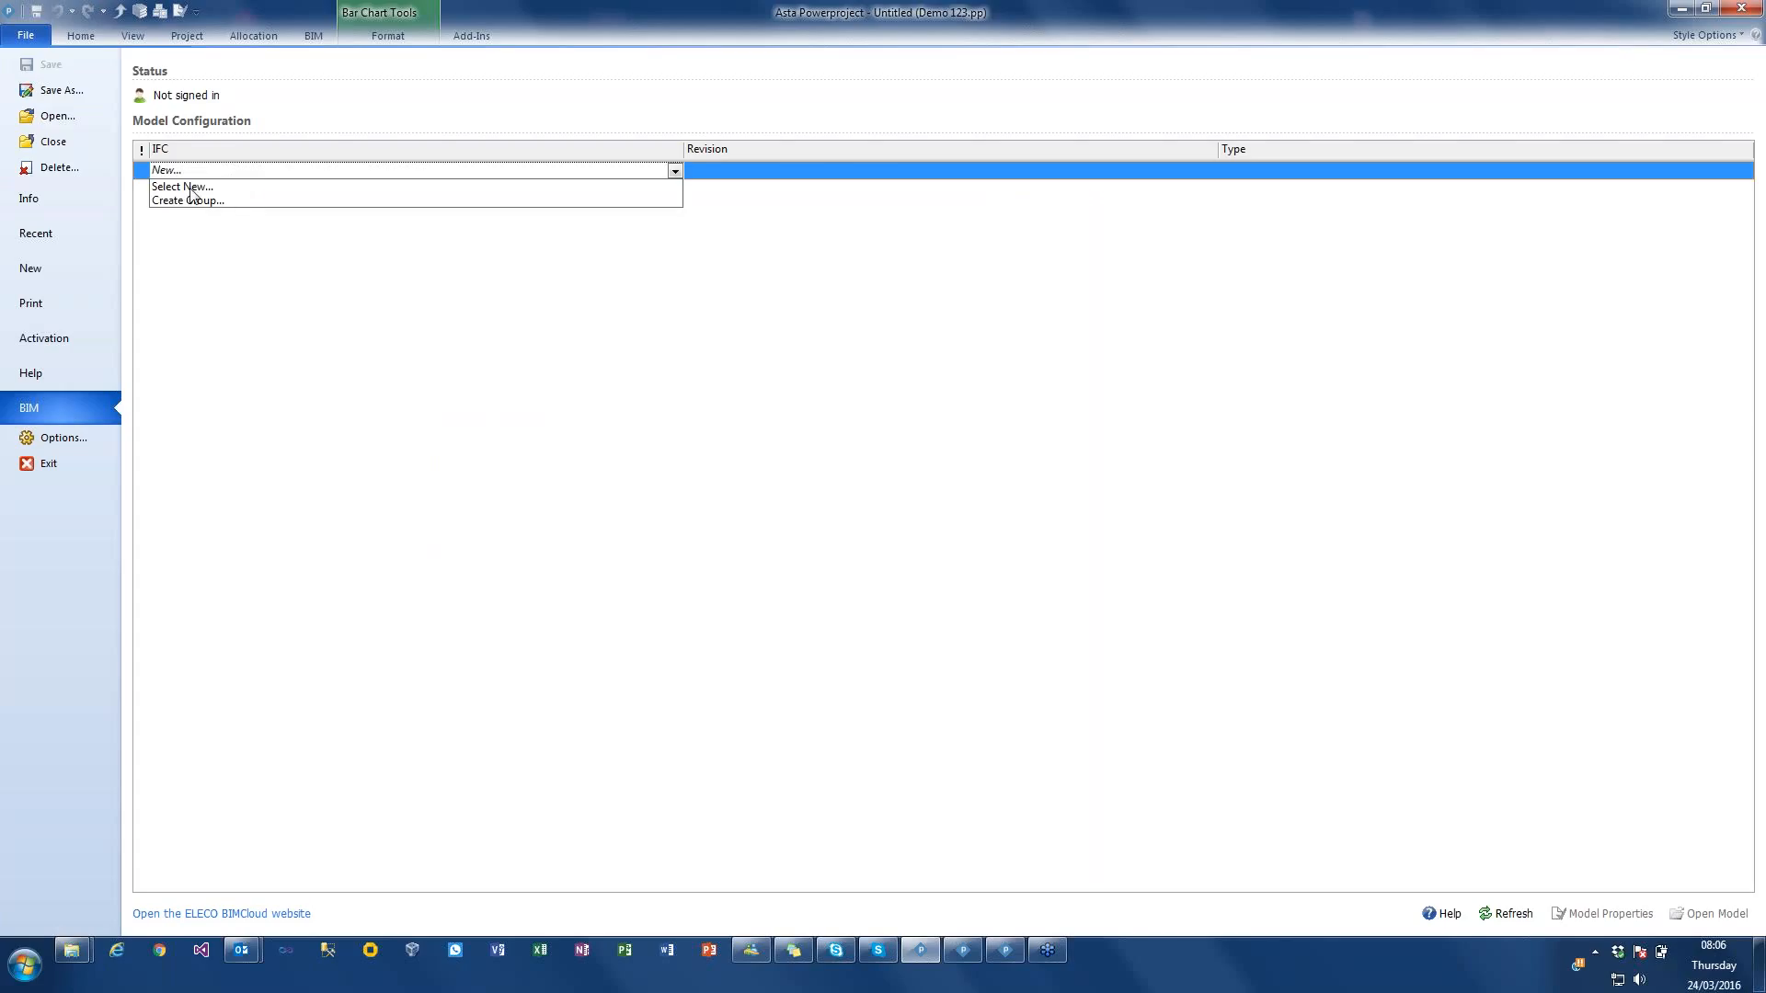
left_click(191, 187)
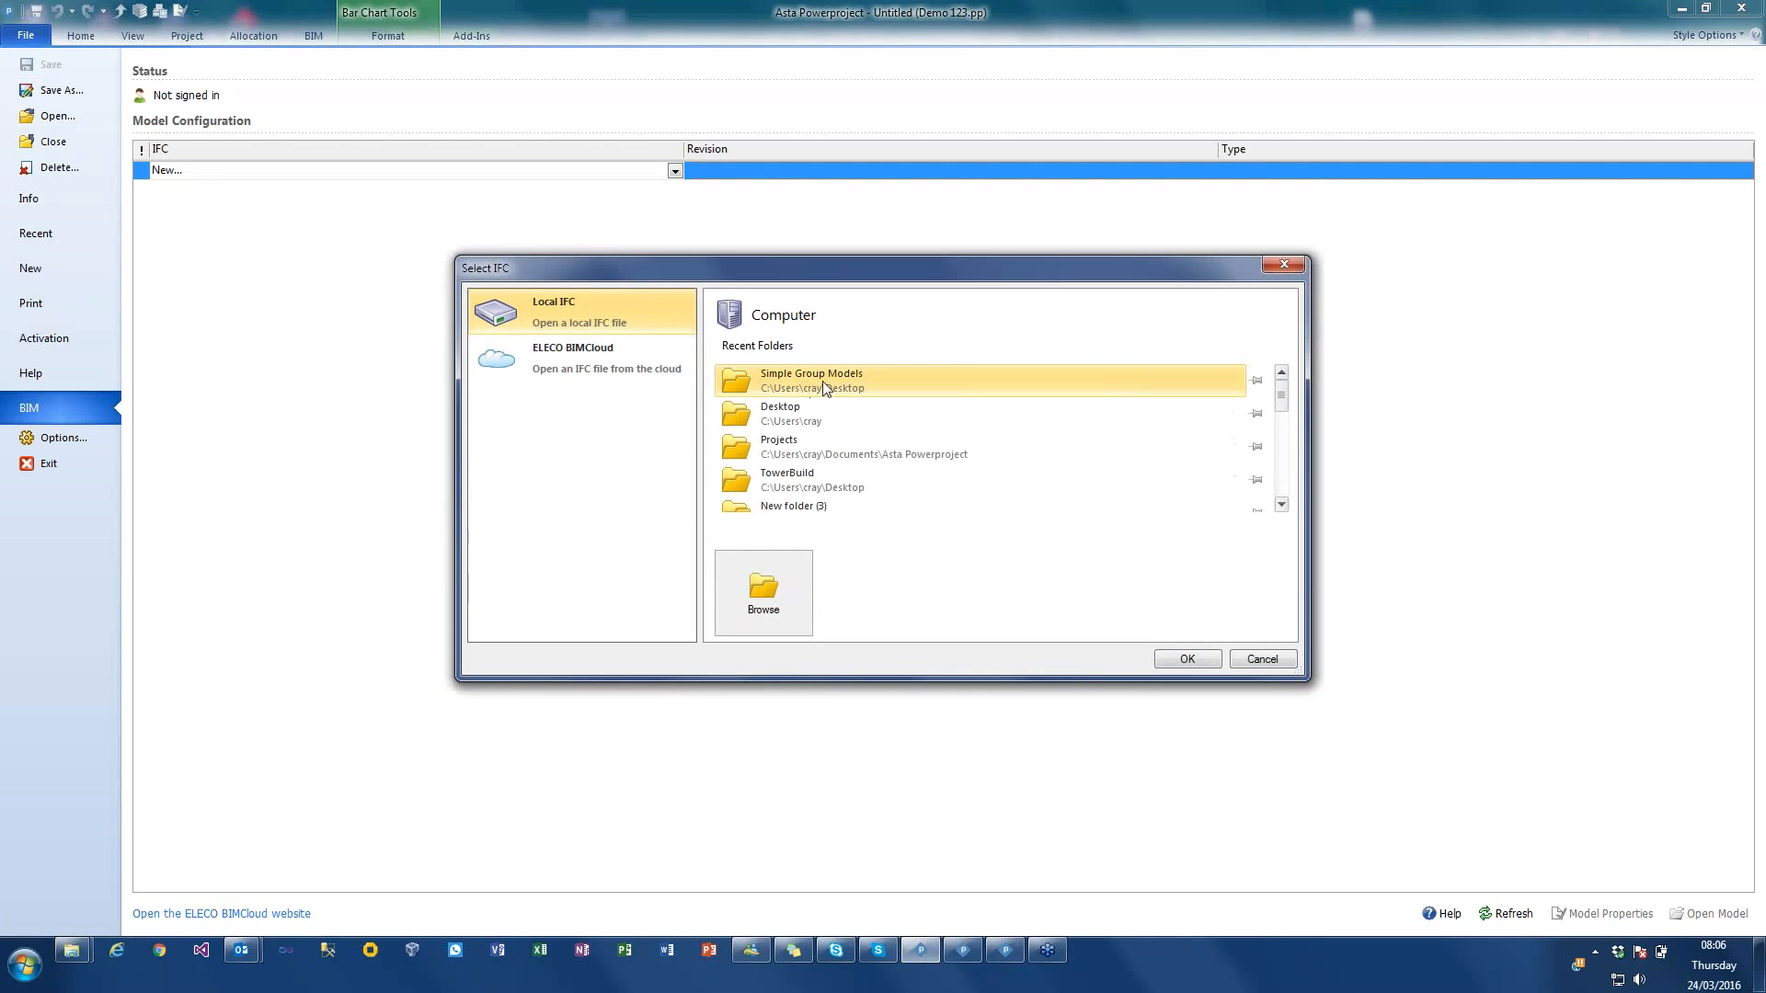
left_click(847, 382)
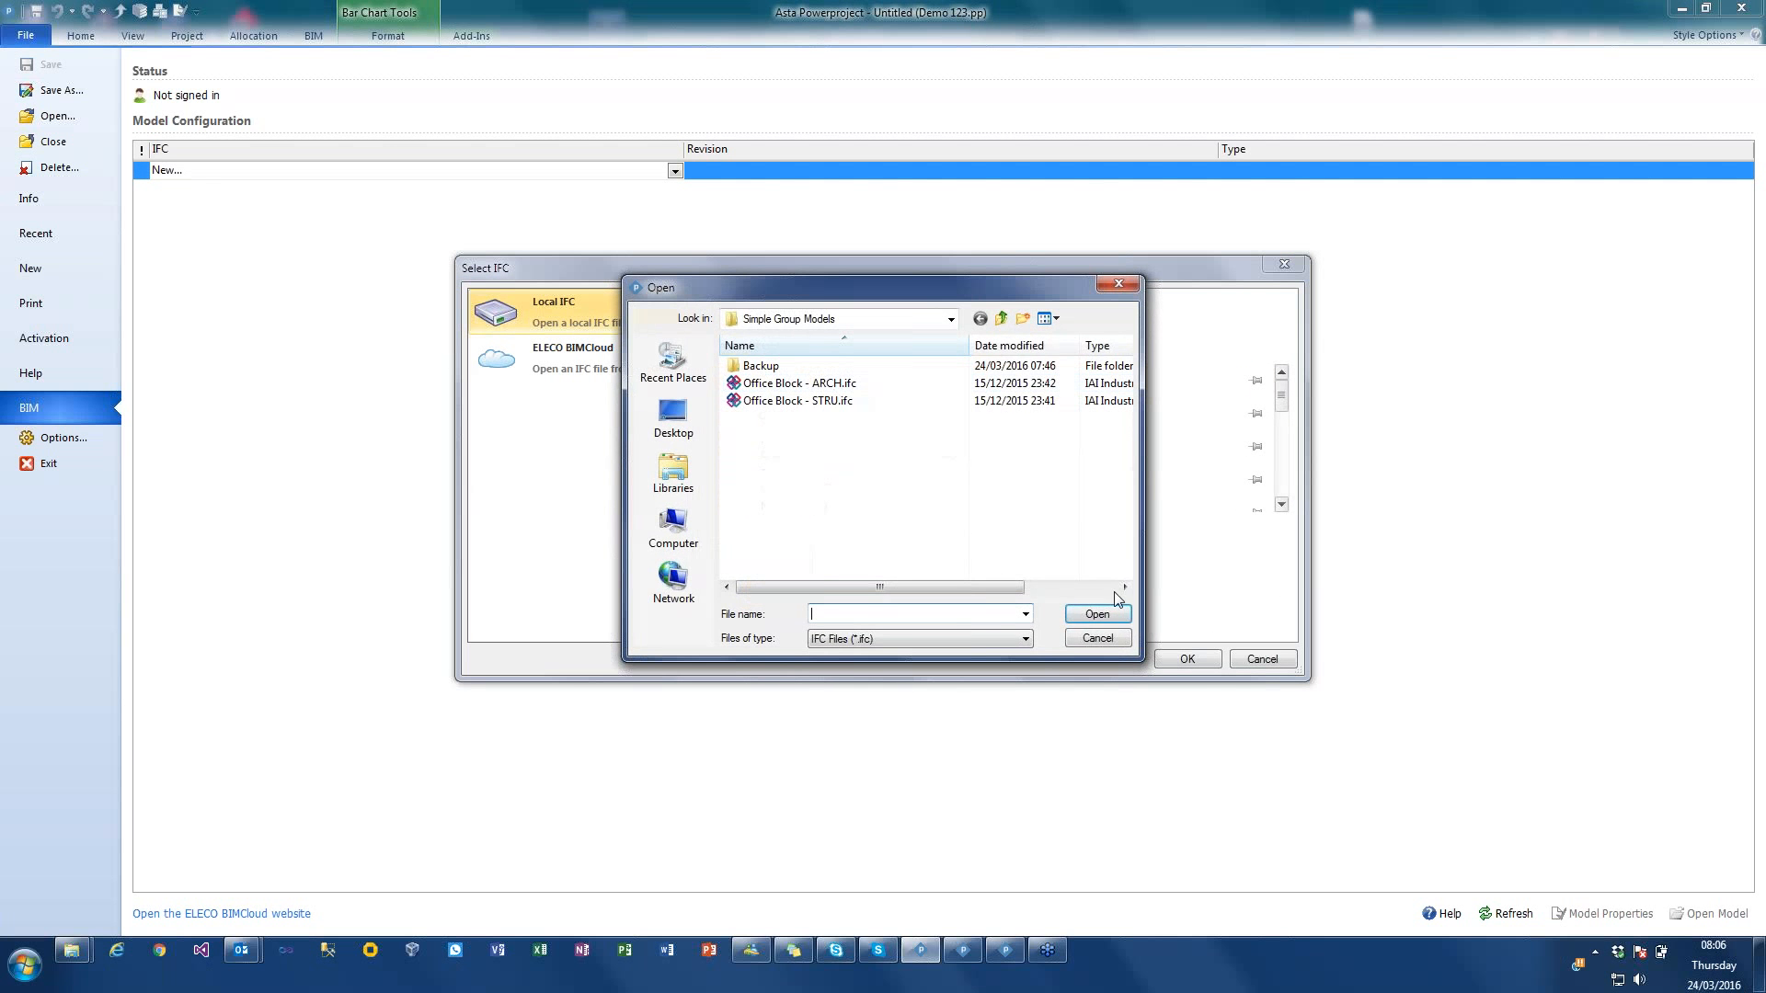
left_click(1111, 639)
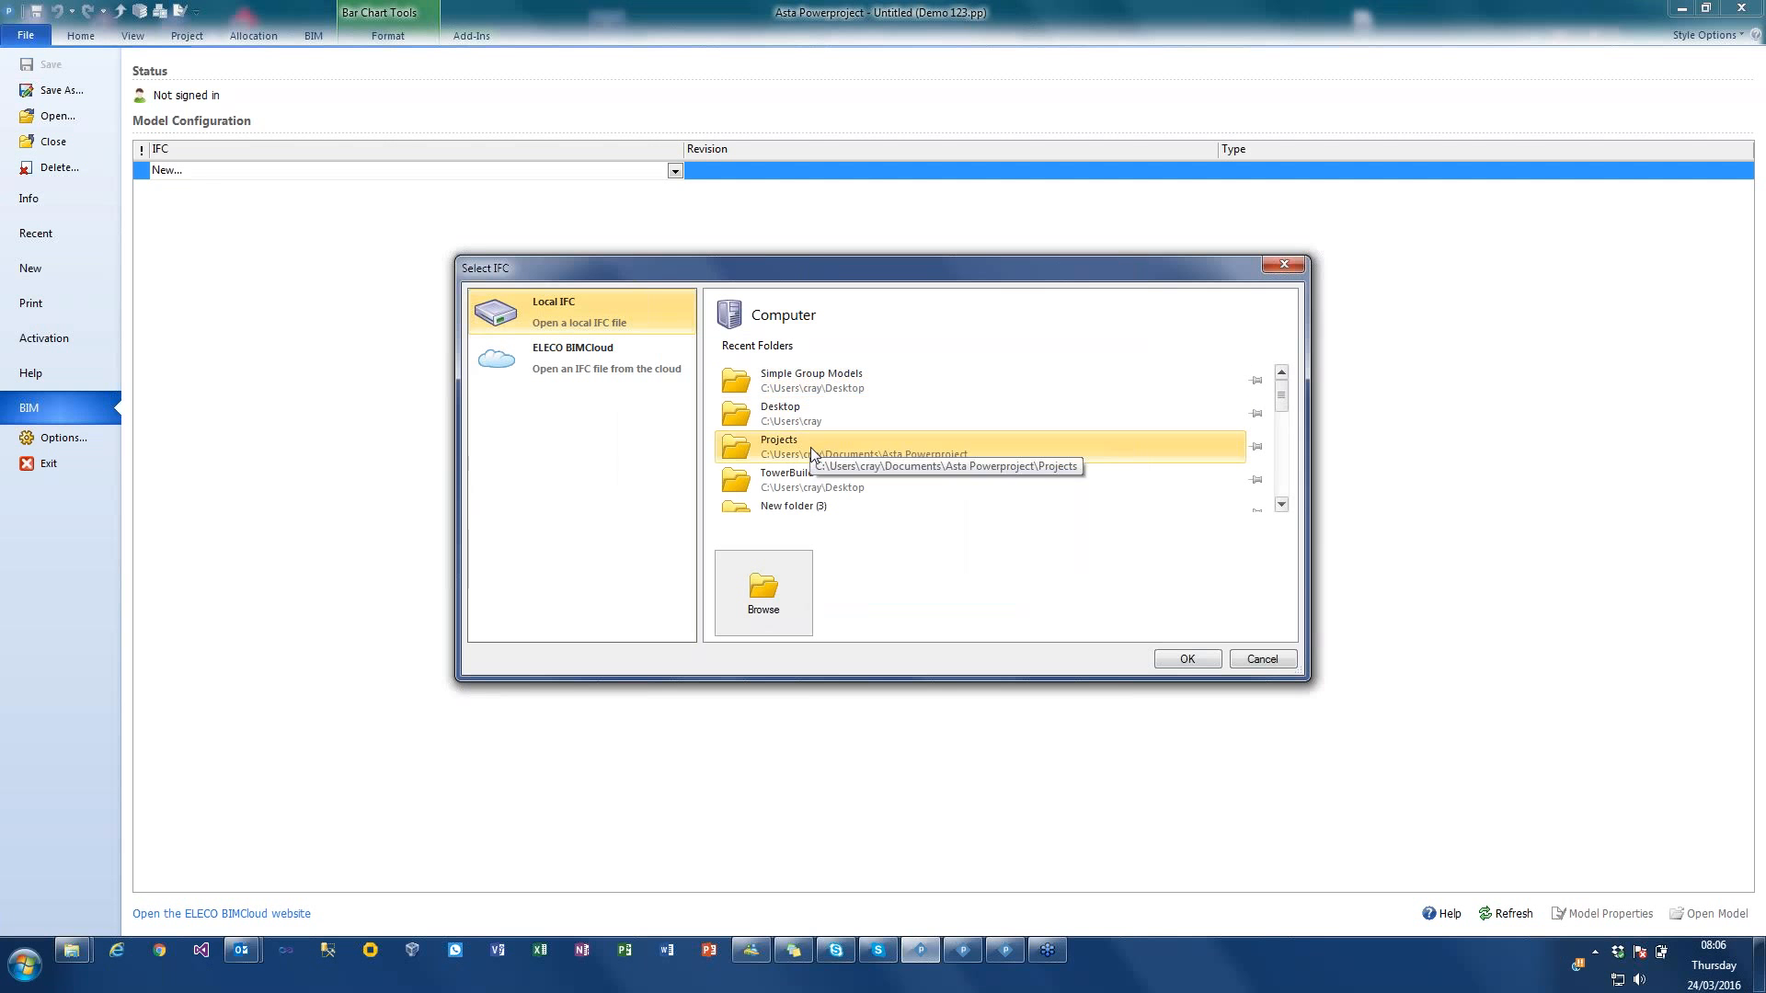
left_click(809, 447)
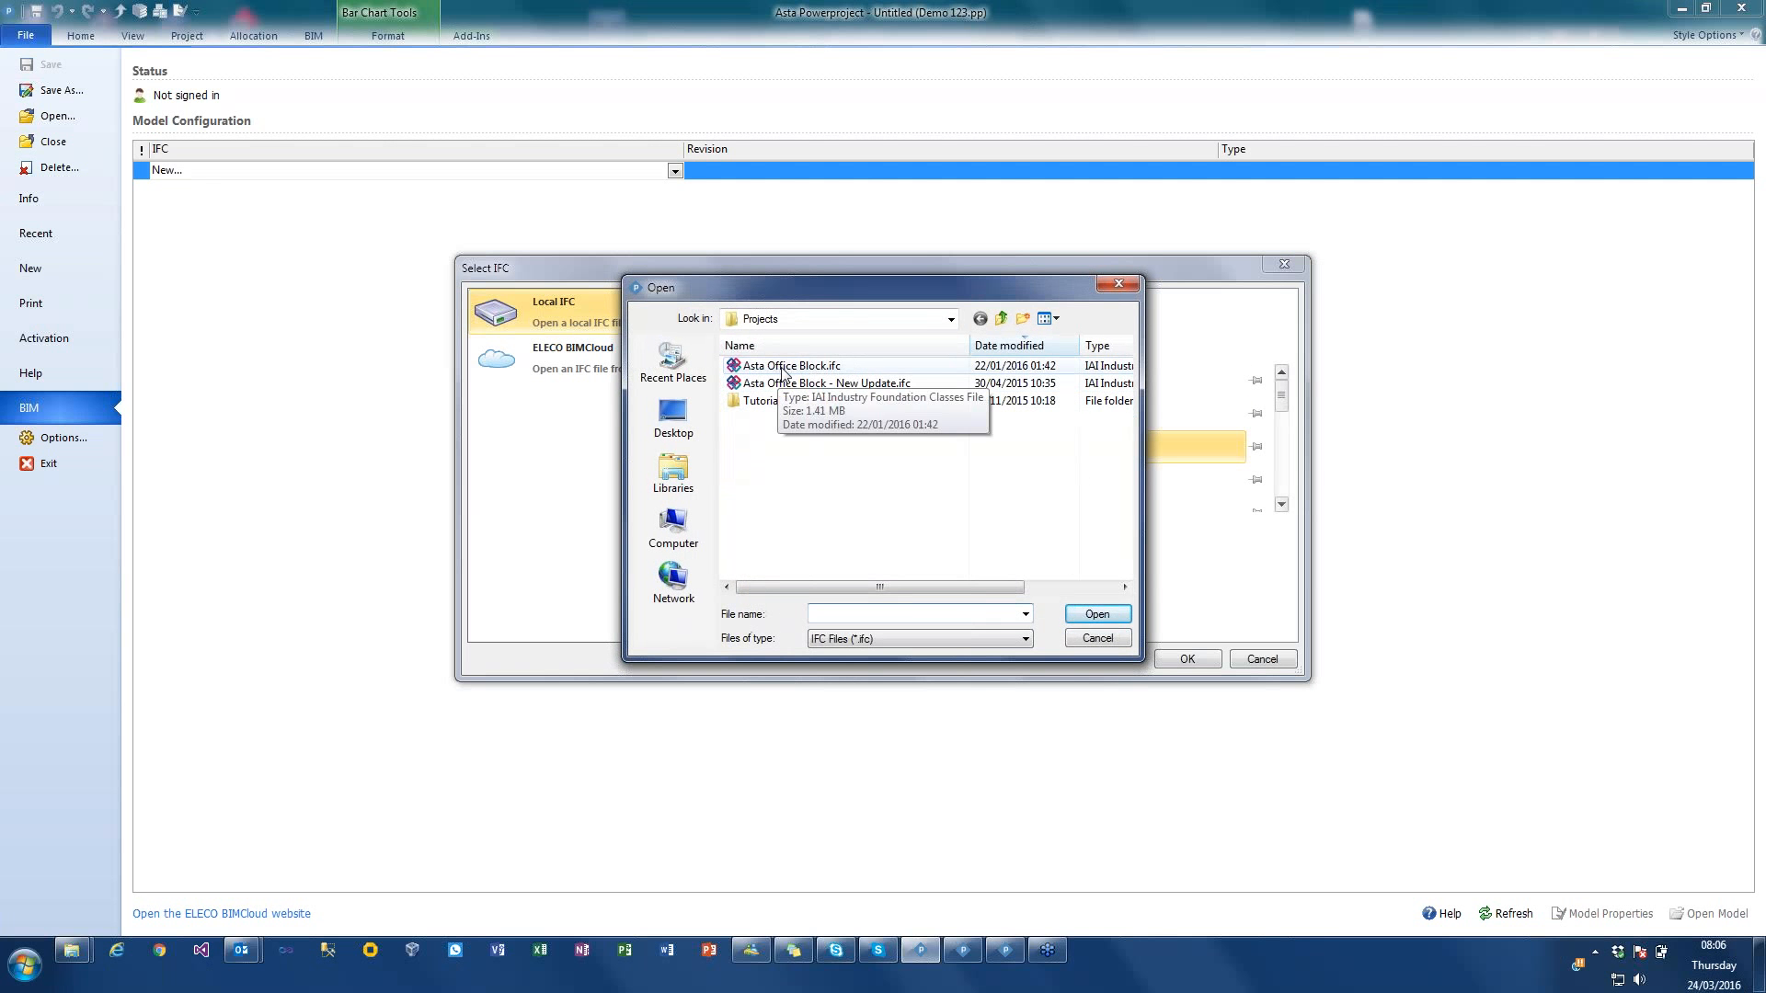
left_click(778, 367)
left_click(1097, 613)
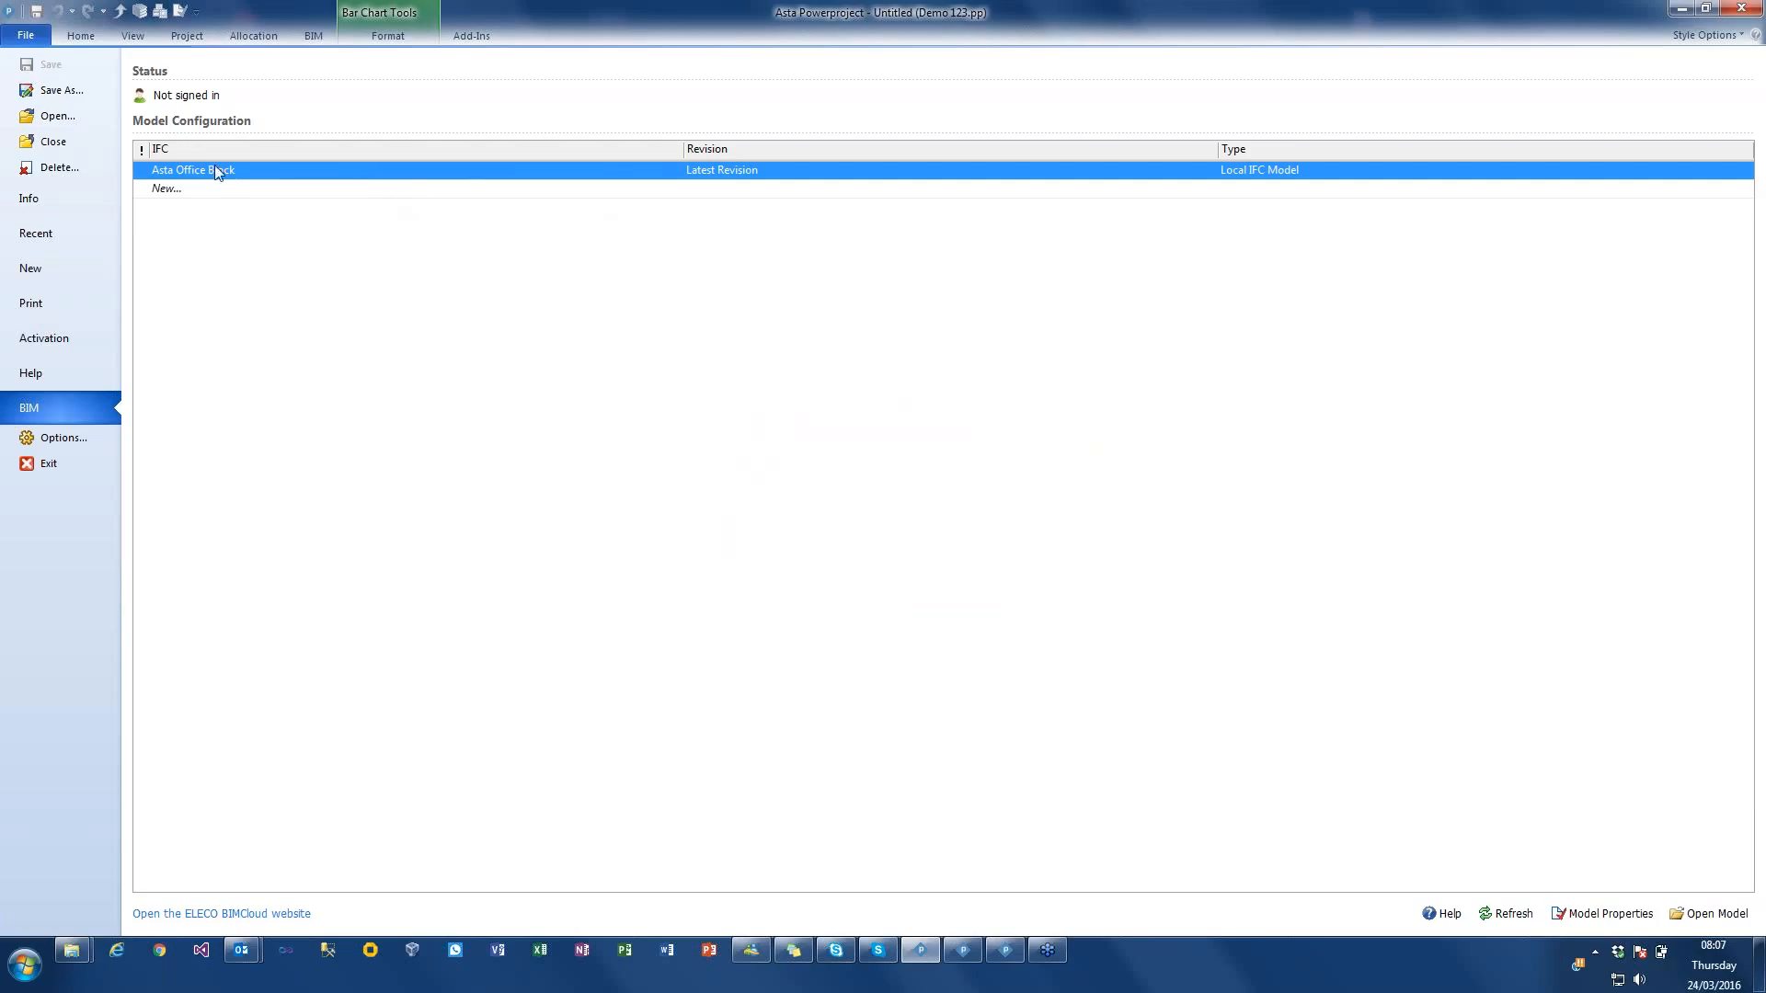
Step: Review the Asta Office Block model's properties and its list of managed revisions without changing them
key("ctrl")
key("ctrl")
left_click(1631, 915)
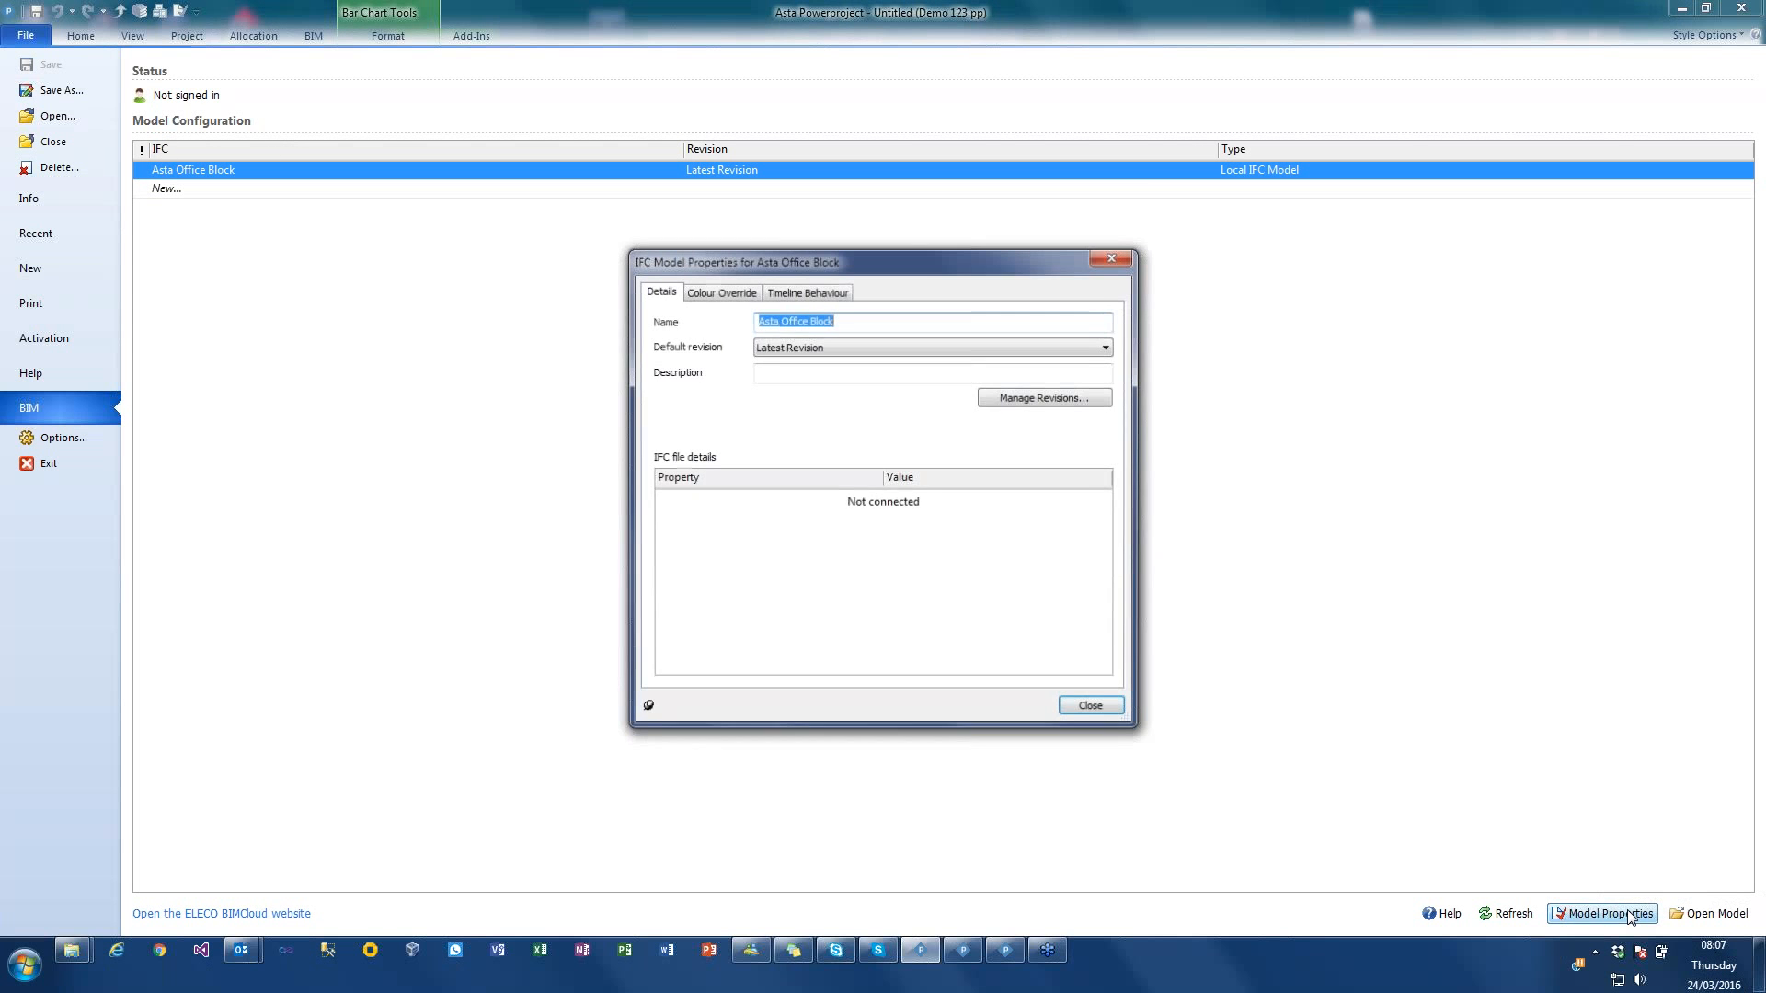
left_click(1055, 398)
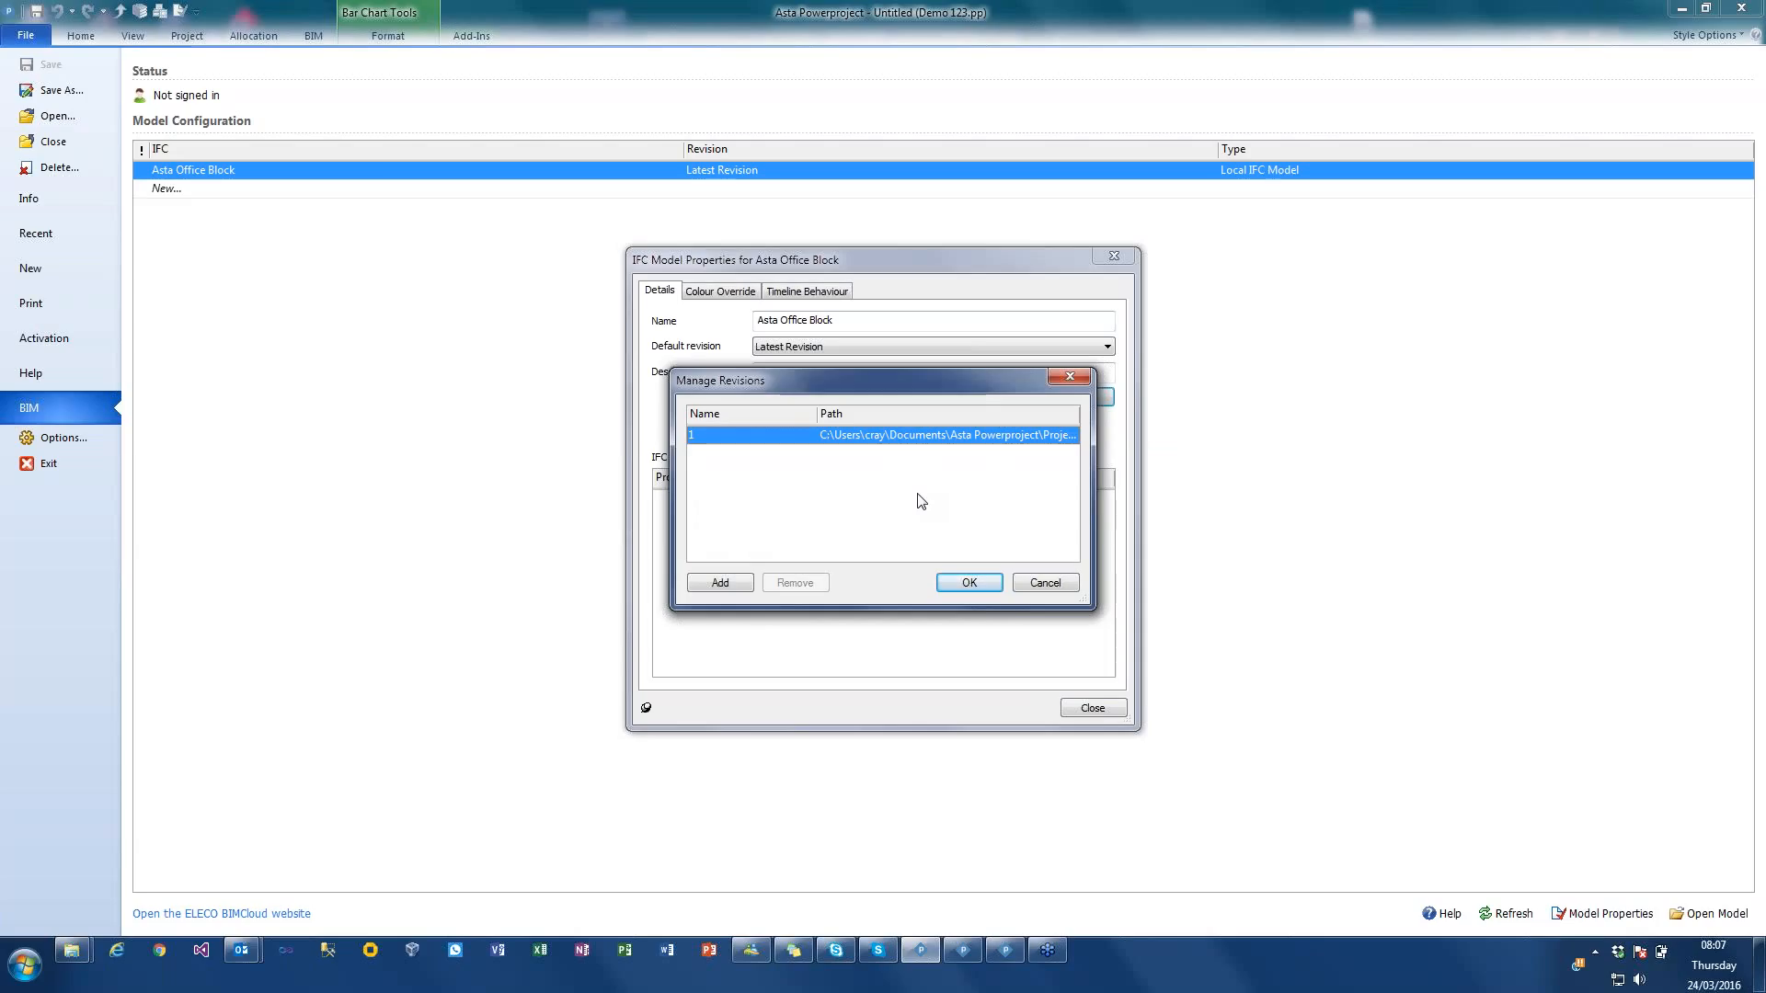
left_click(1044, 583)
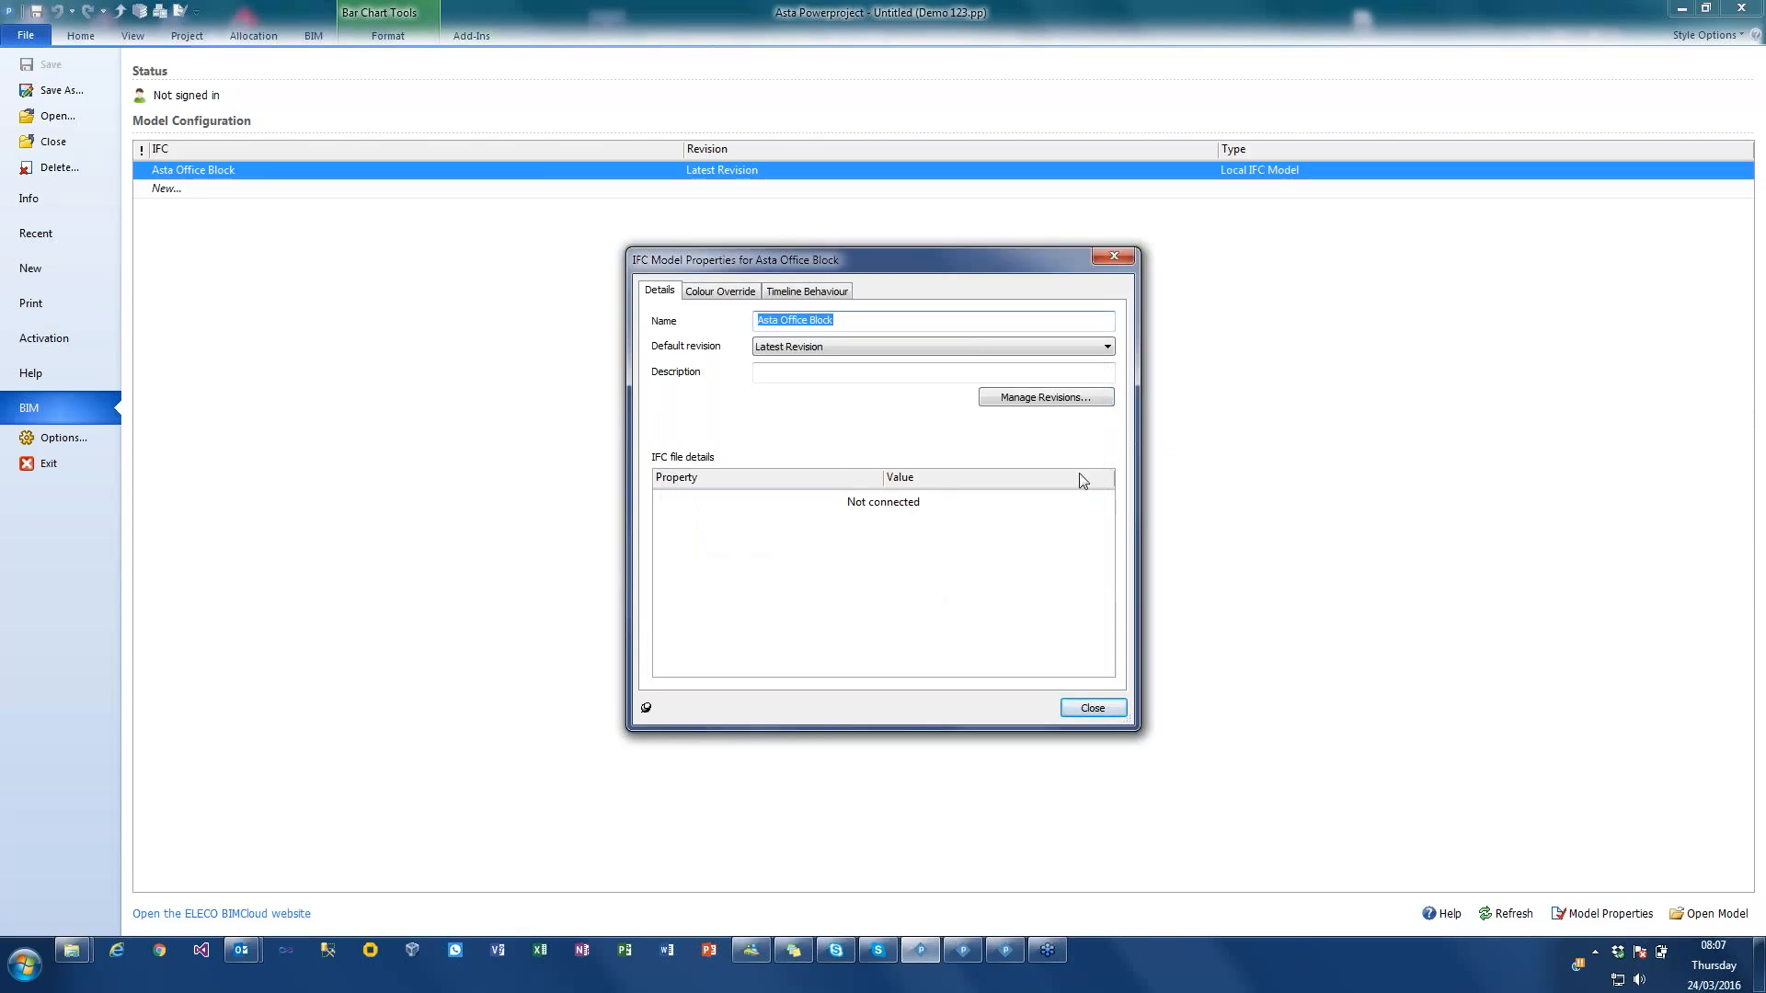
left_click(1100, 707)
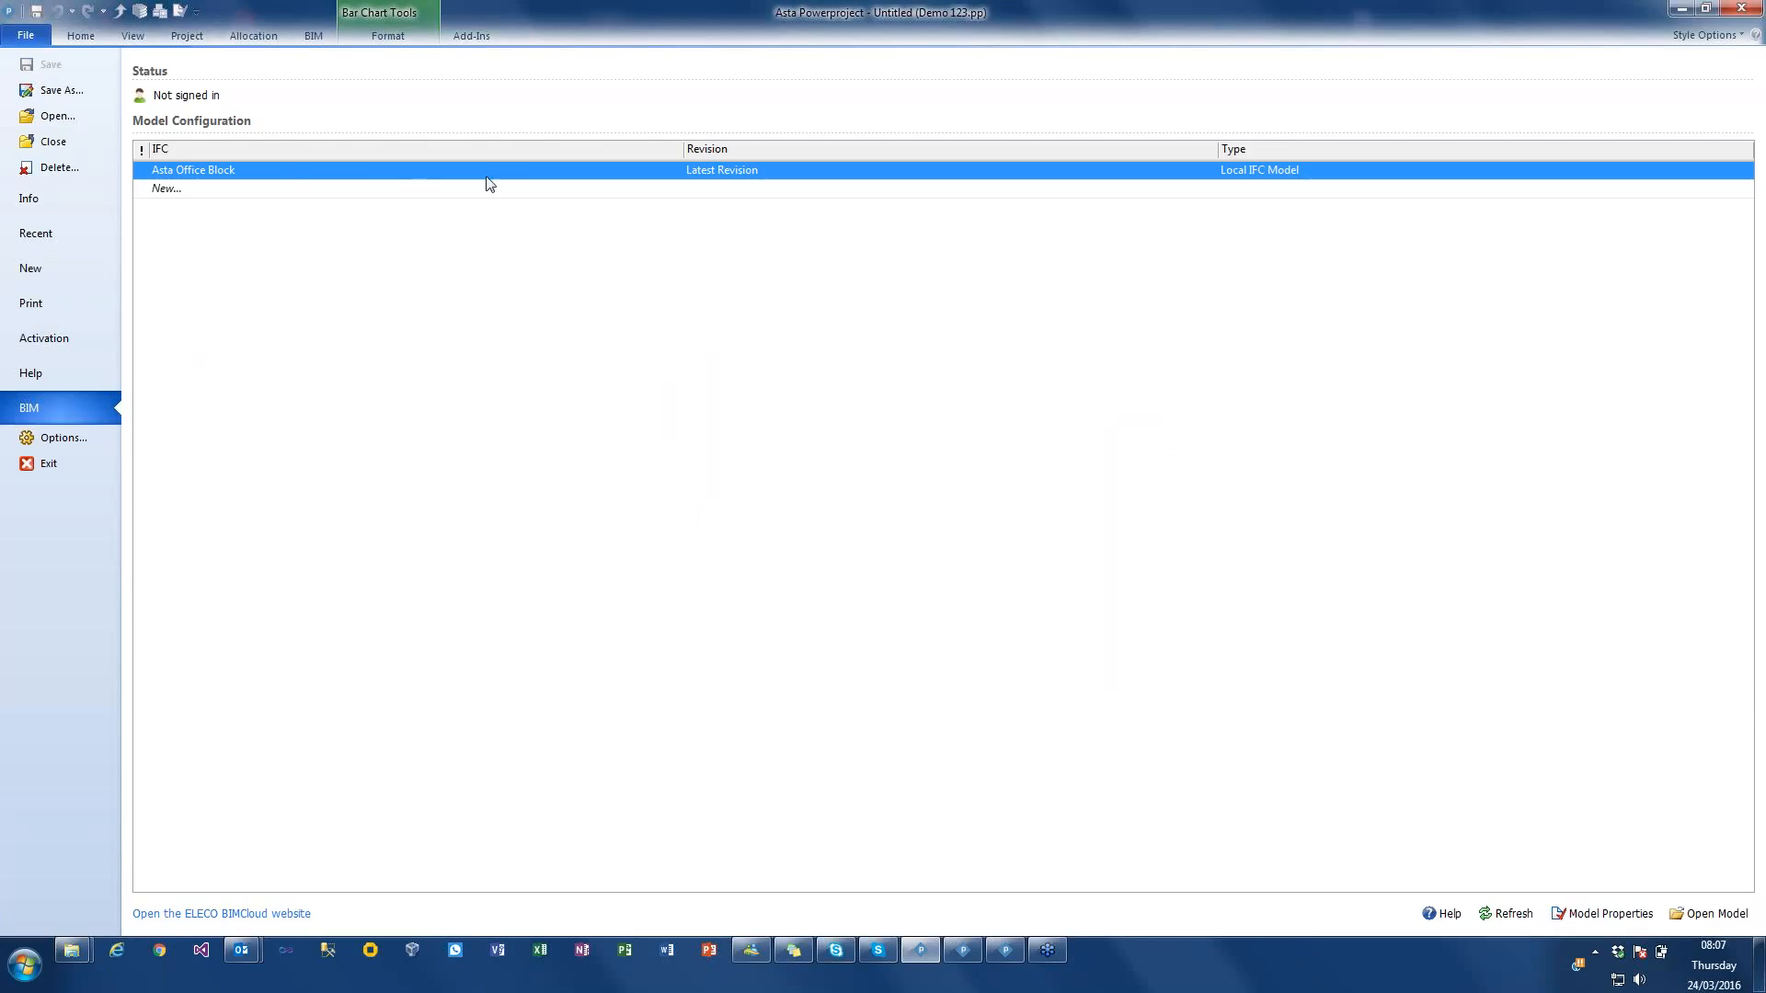
Step: Load the Asta Office Block model into the 3D viewer beside the bar chart
left_click(312, 36)
left_click(205, 62)
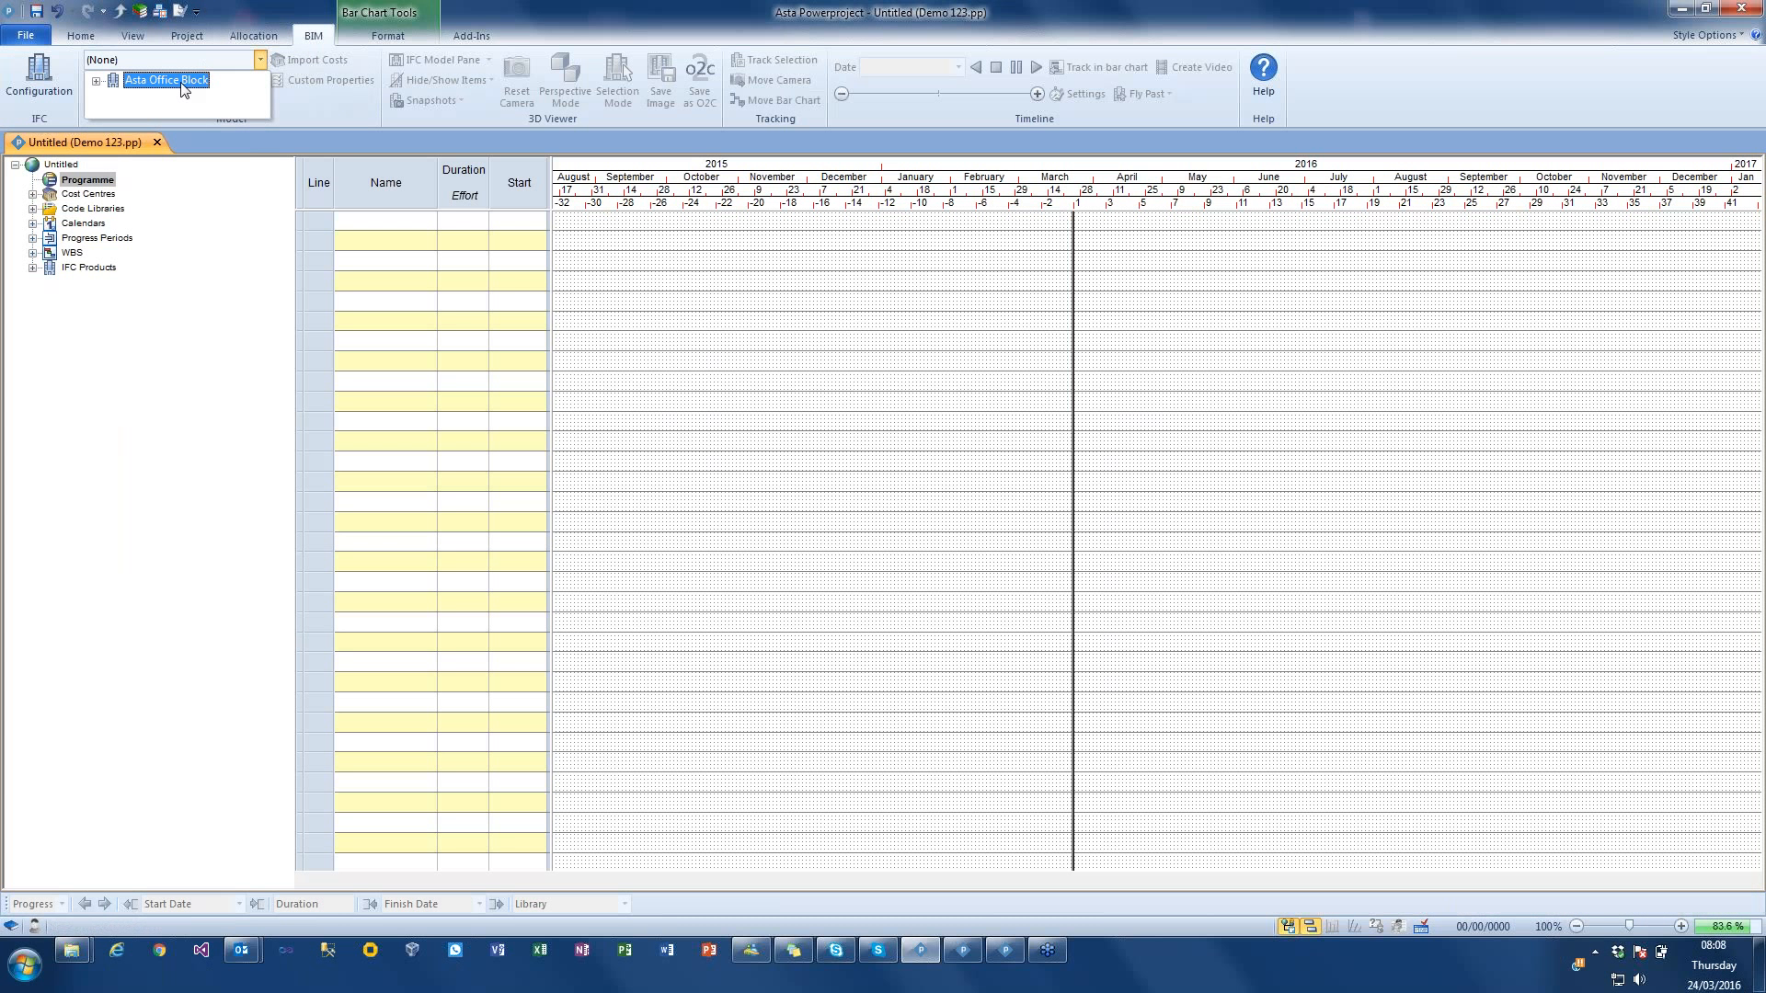
left_click(183, 82)
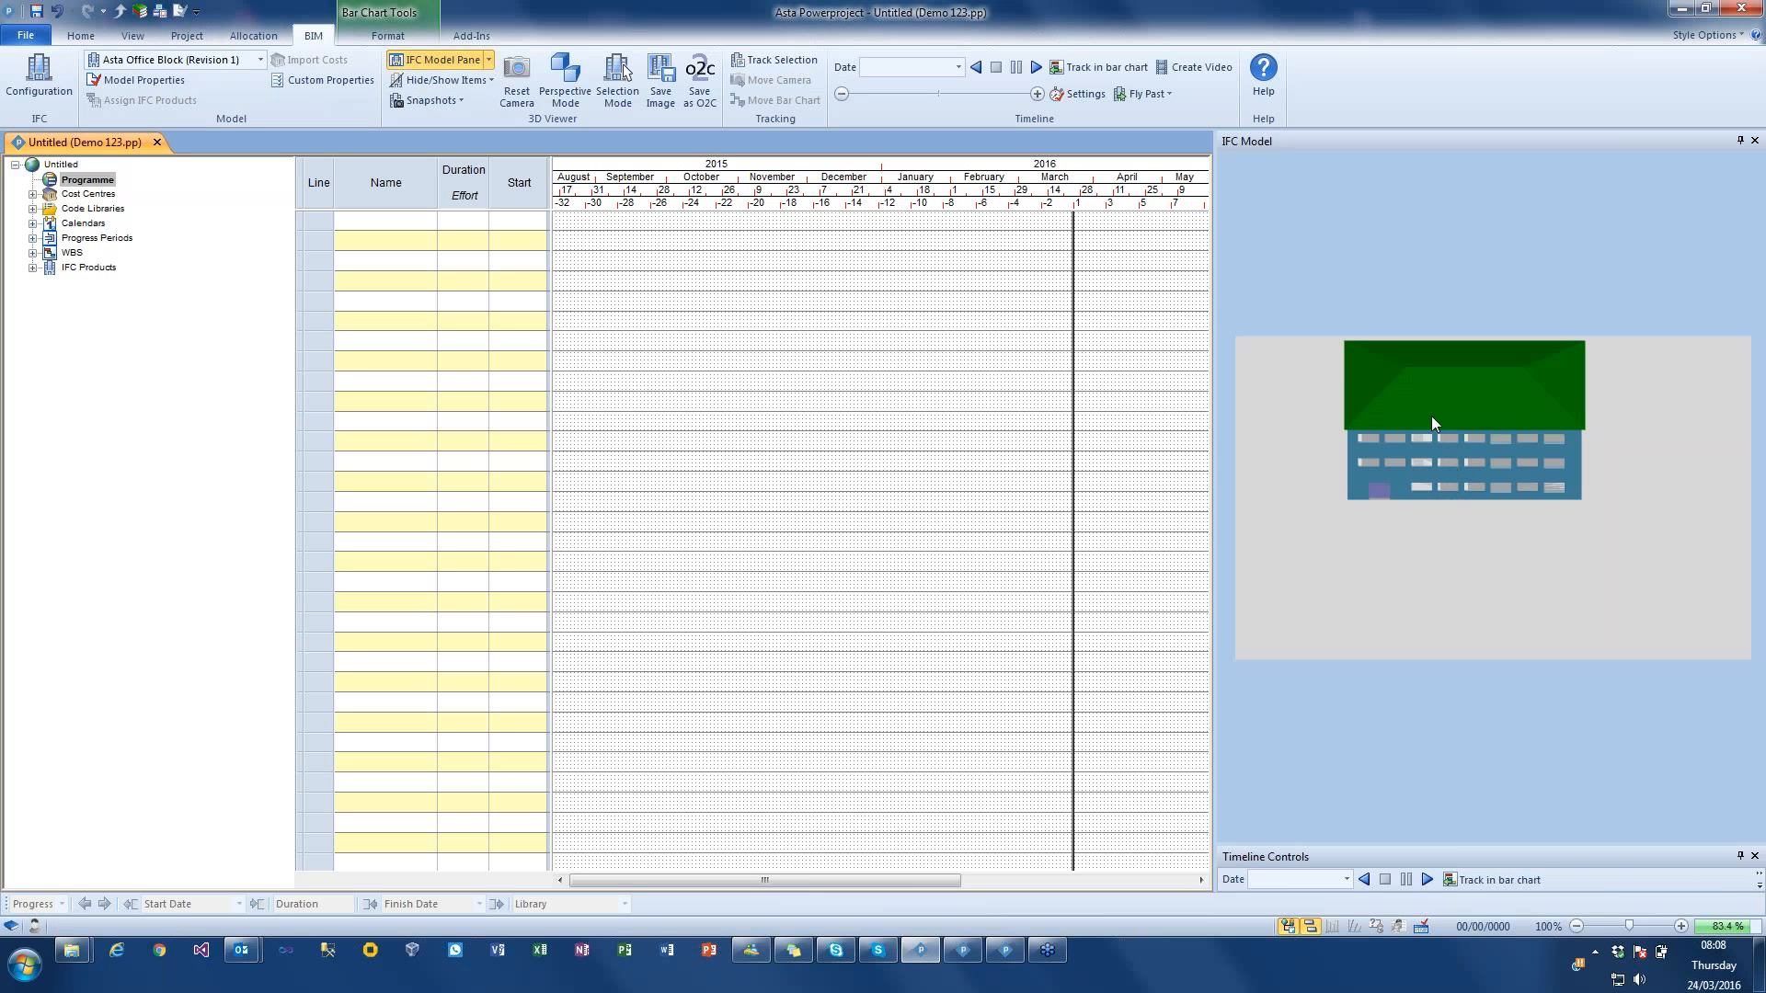
left_click_drag(1460, 475, 1493, 440)
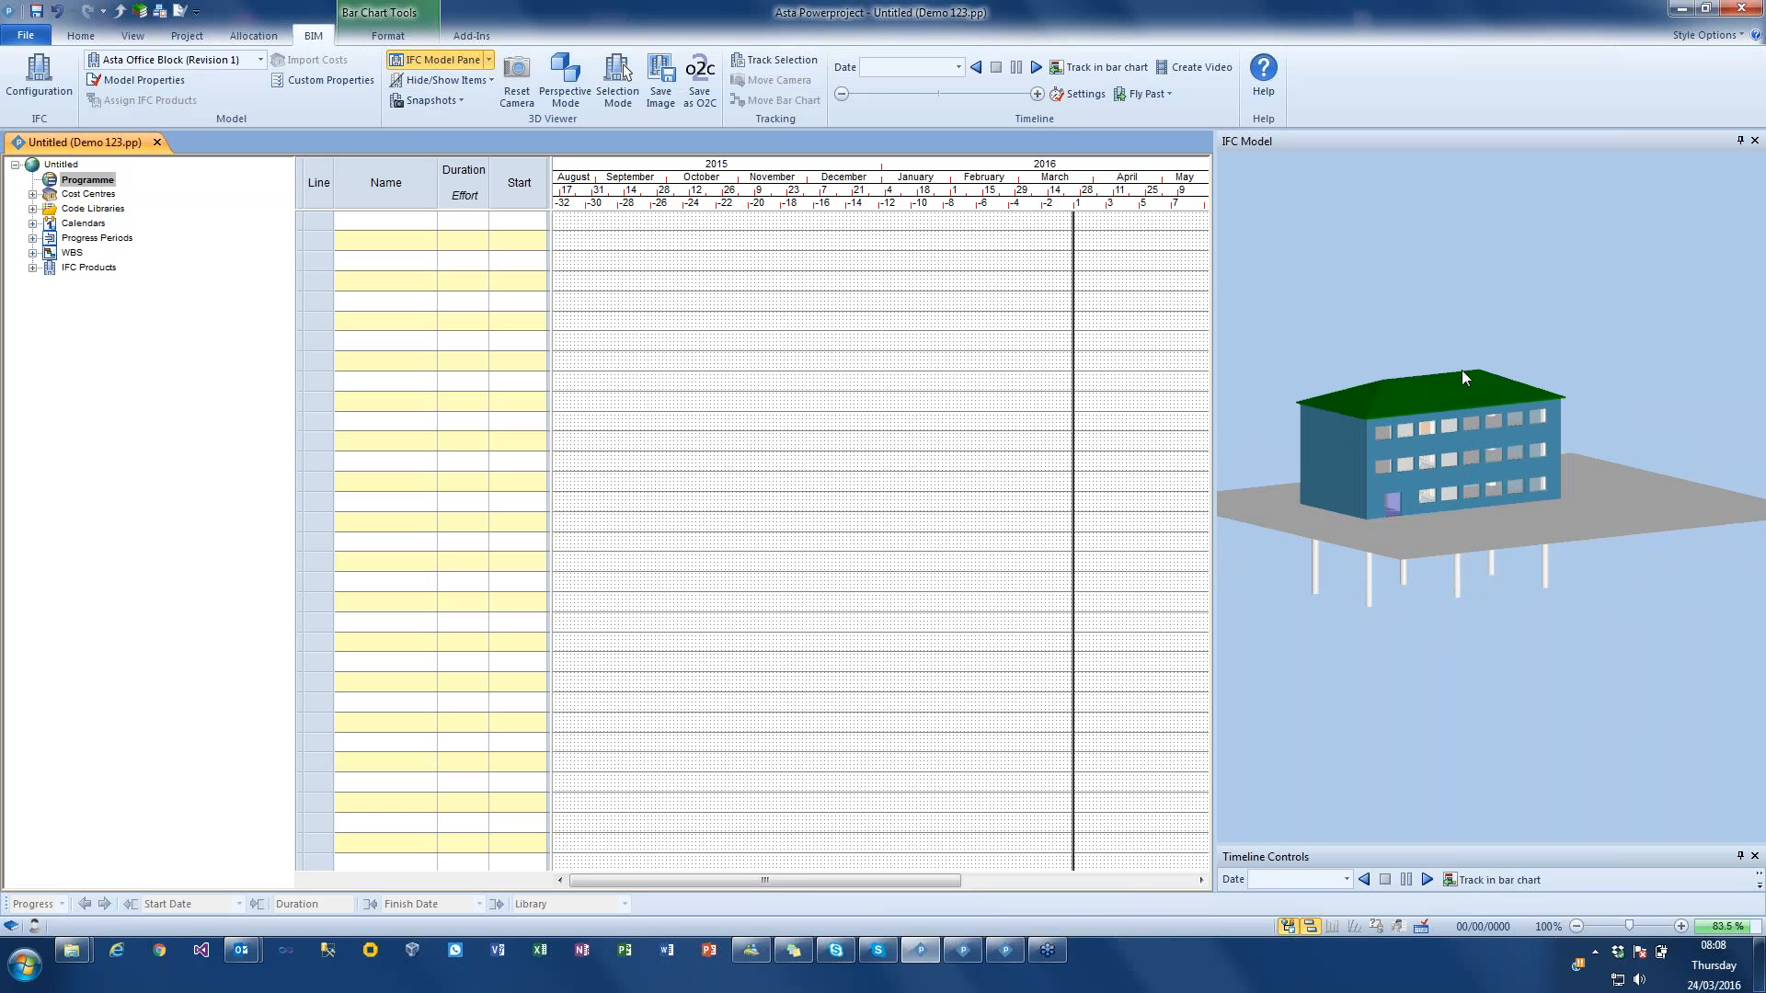
mouse_move(1460, 369)
left_mouse_down()
mouse_move(1442, 349)
mouse_move(1466, 389)
left_mouse_up()
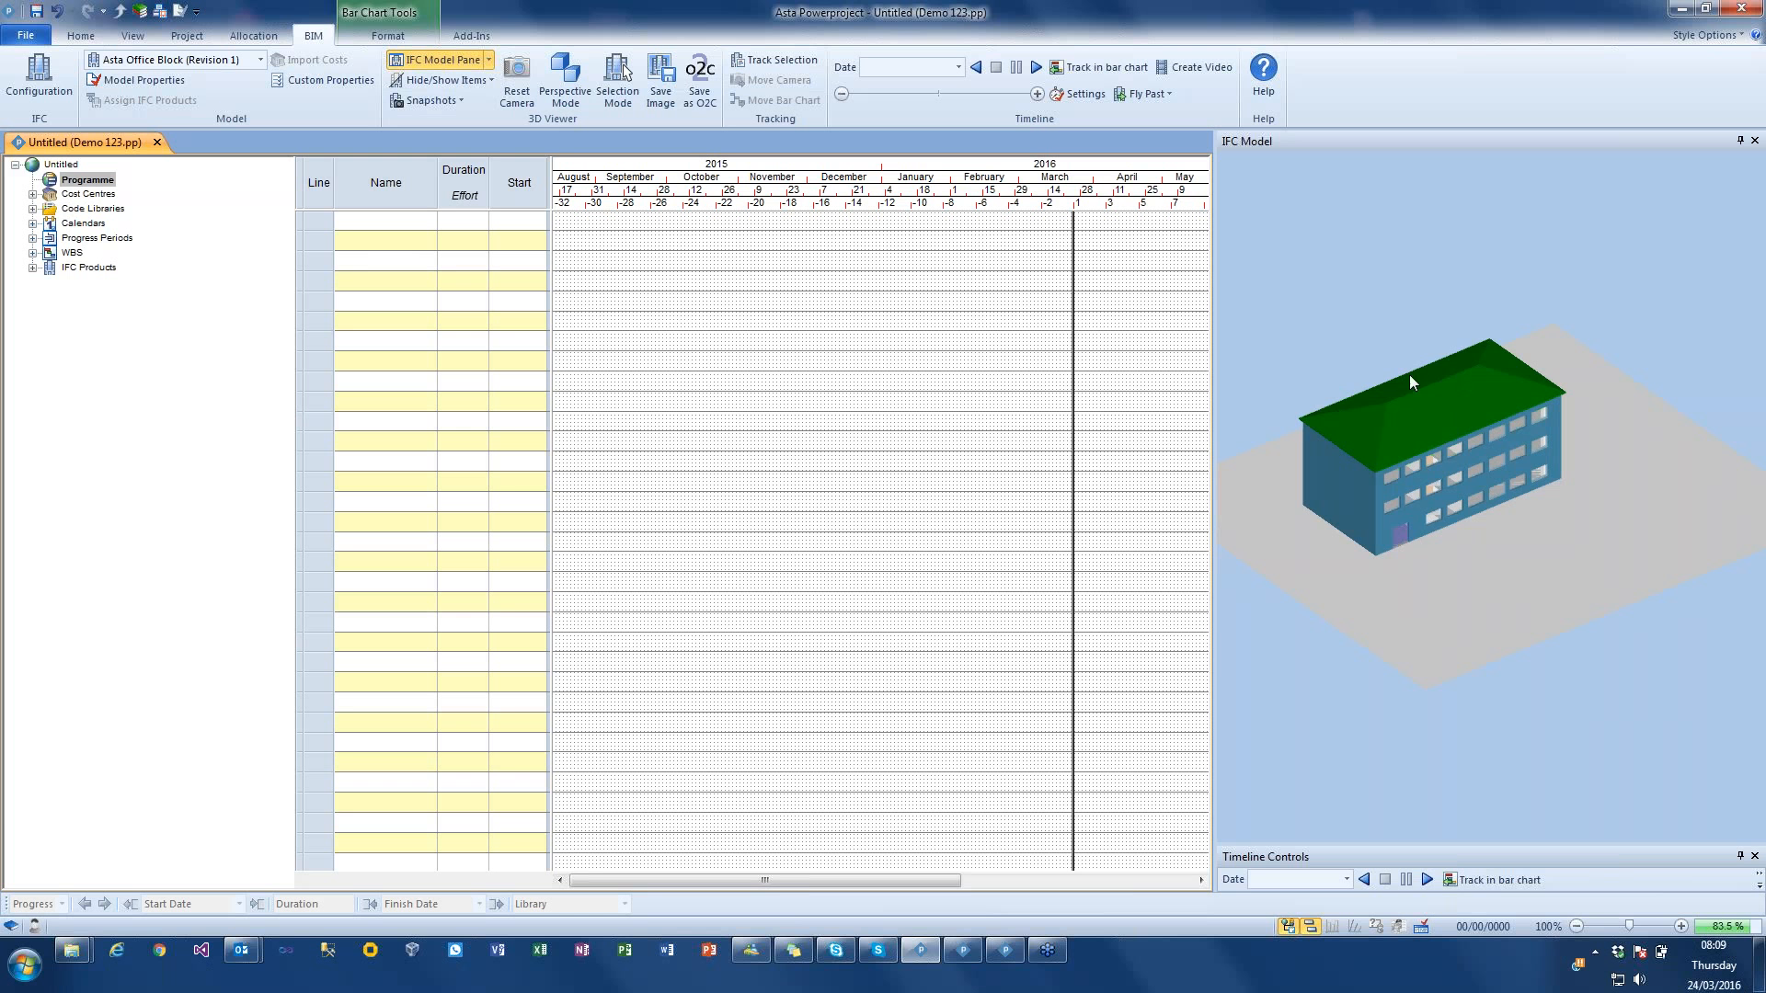
left_click_drag(1422, 397, 1394, 318)
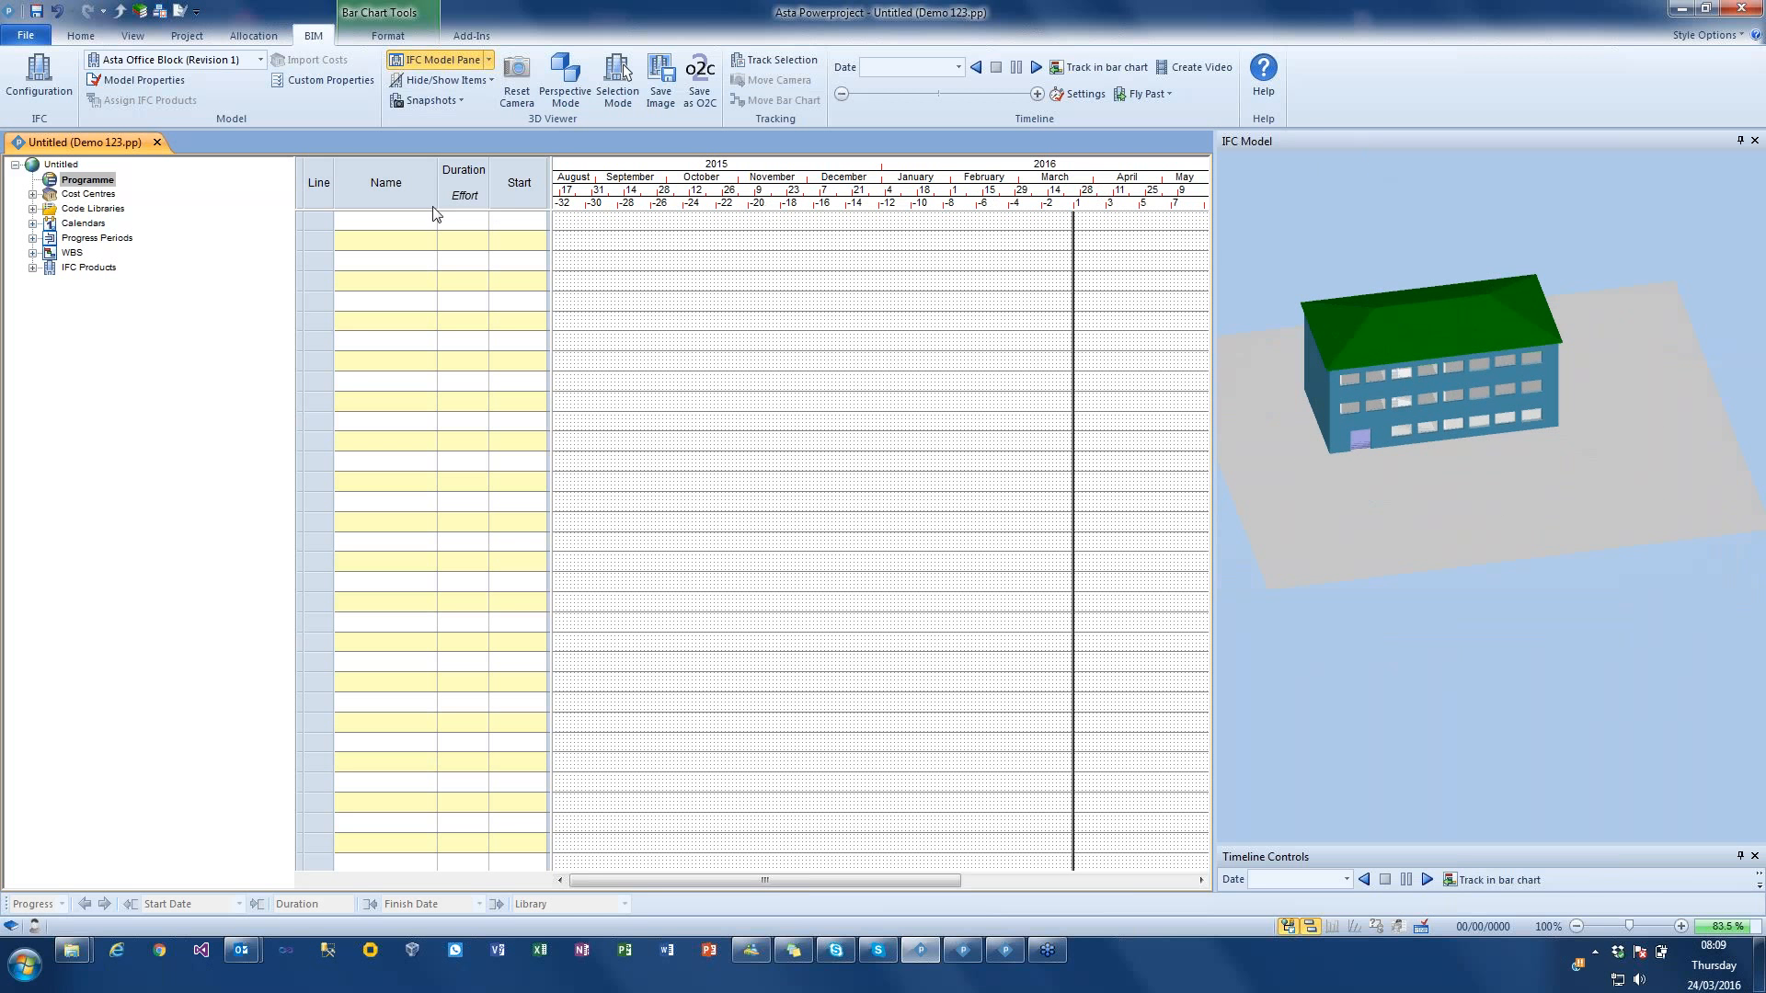
Step: Try docking the IFC Model pane above the bar chart and return it to its original place above the timeline controls
left_click_drag(436, 214, 438, 212)
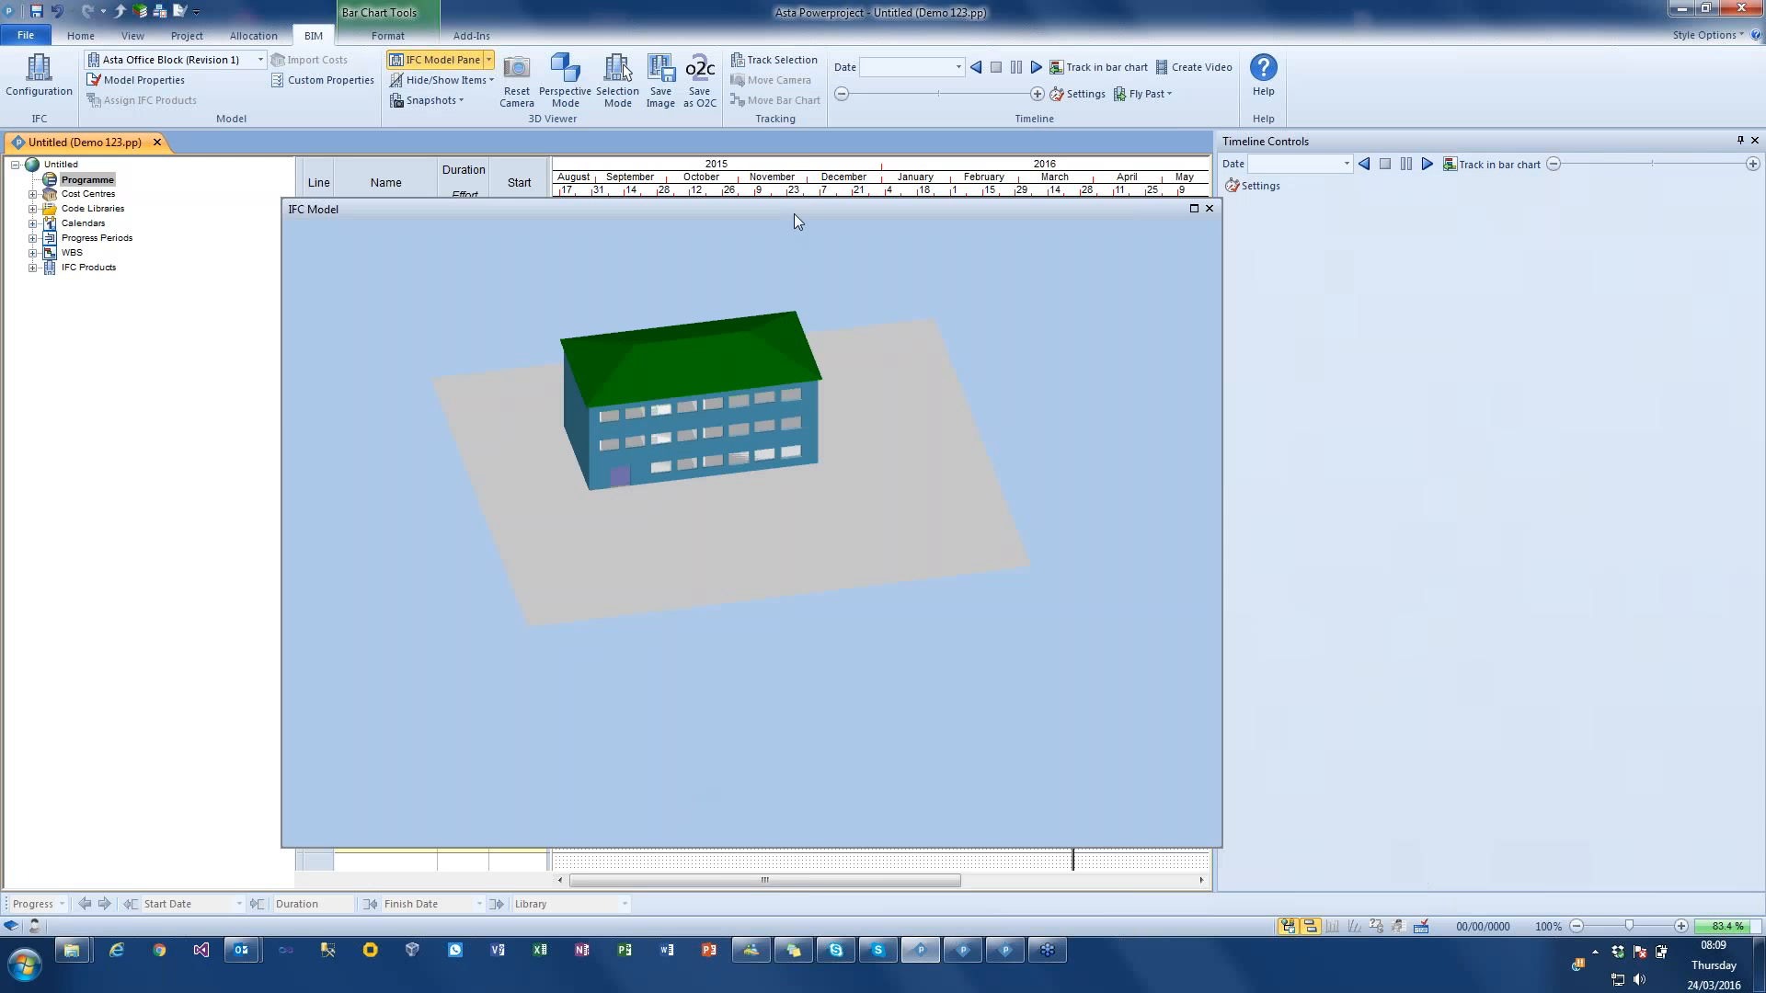
left_click_drag(806, 132, 807, 136)
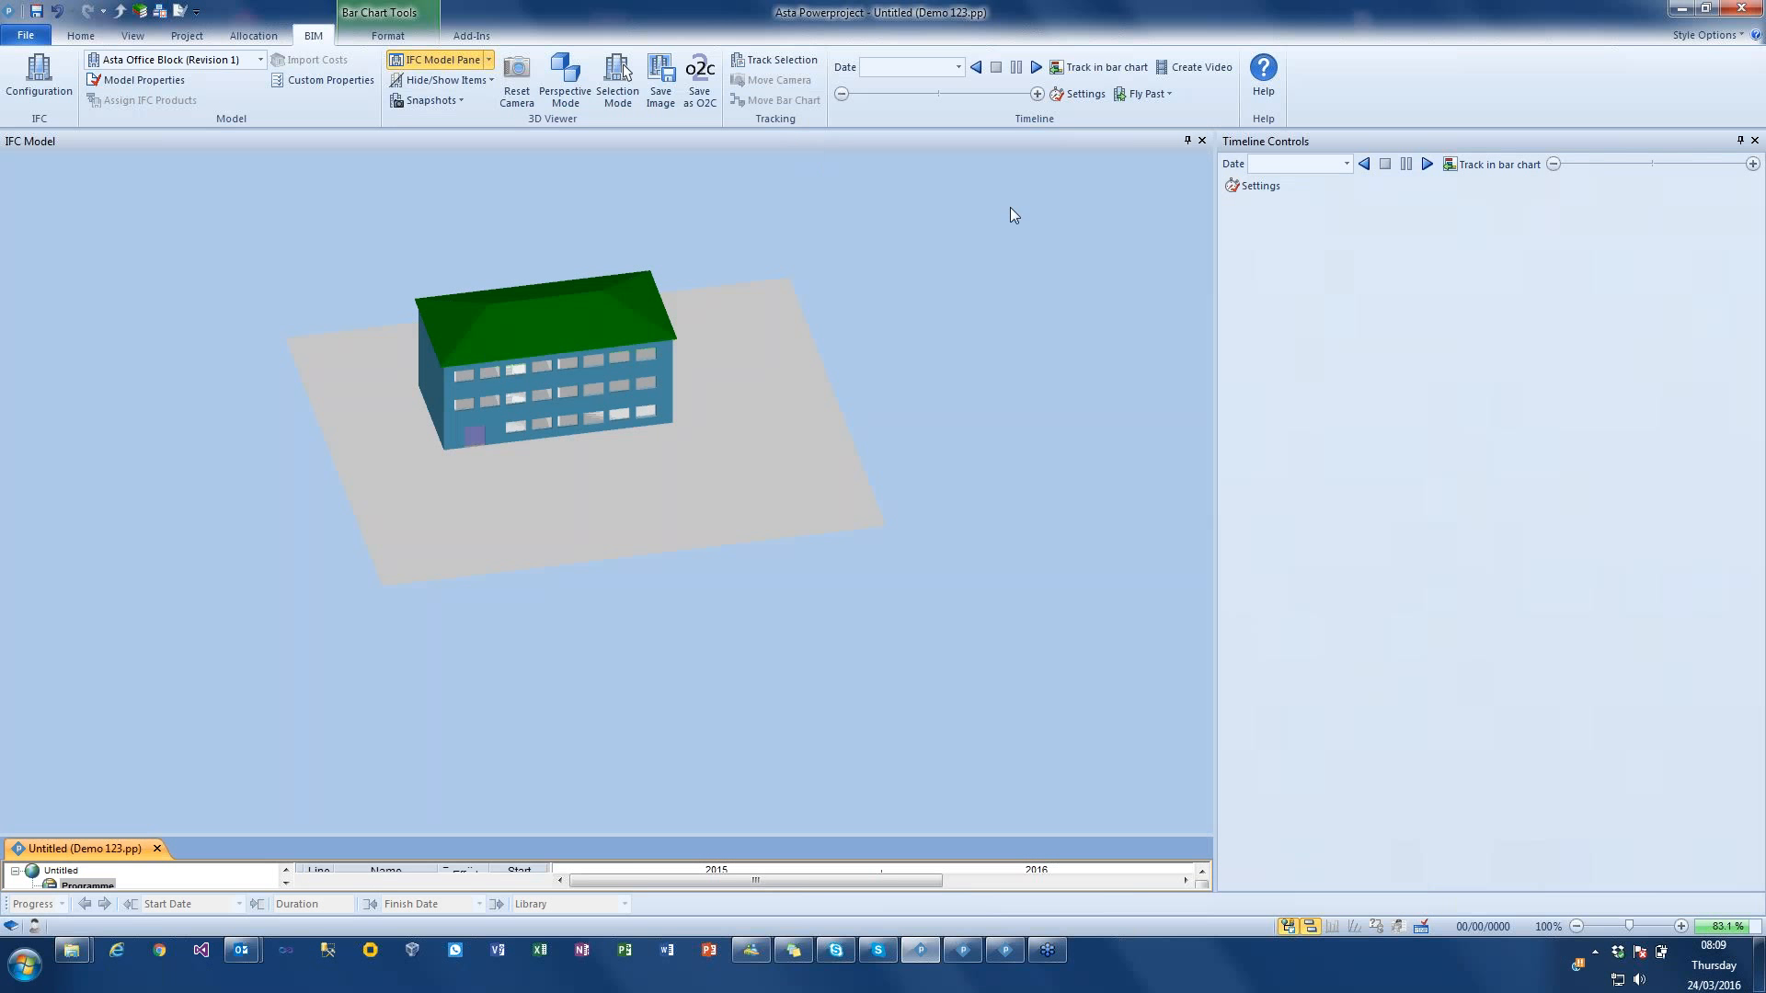
left_click_drag(1083, 211, 1764, 236)
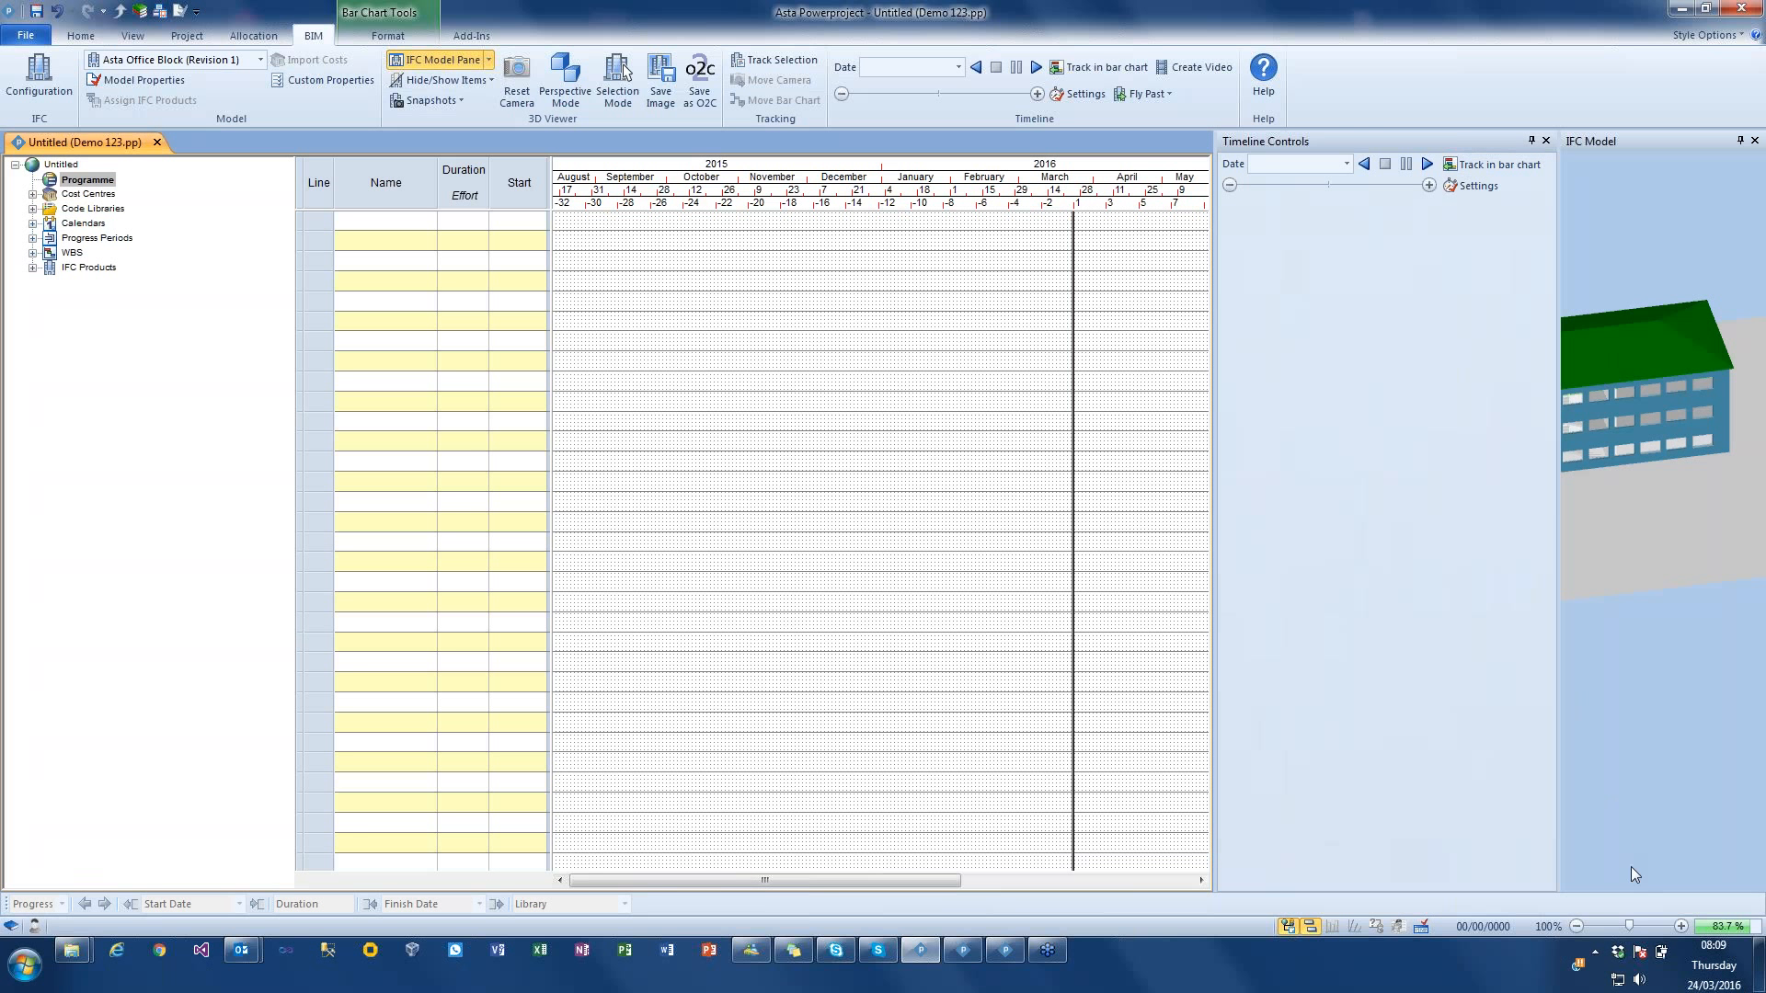
left_click_drag(1637, 888, 1637, 888)
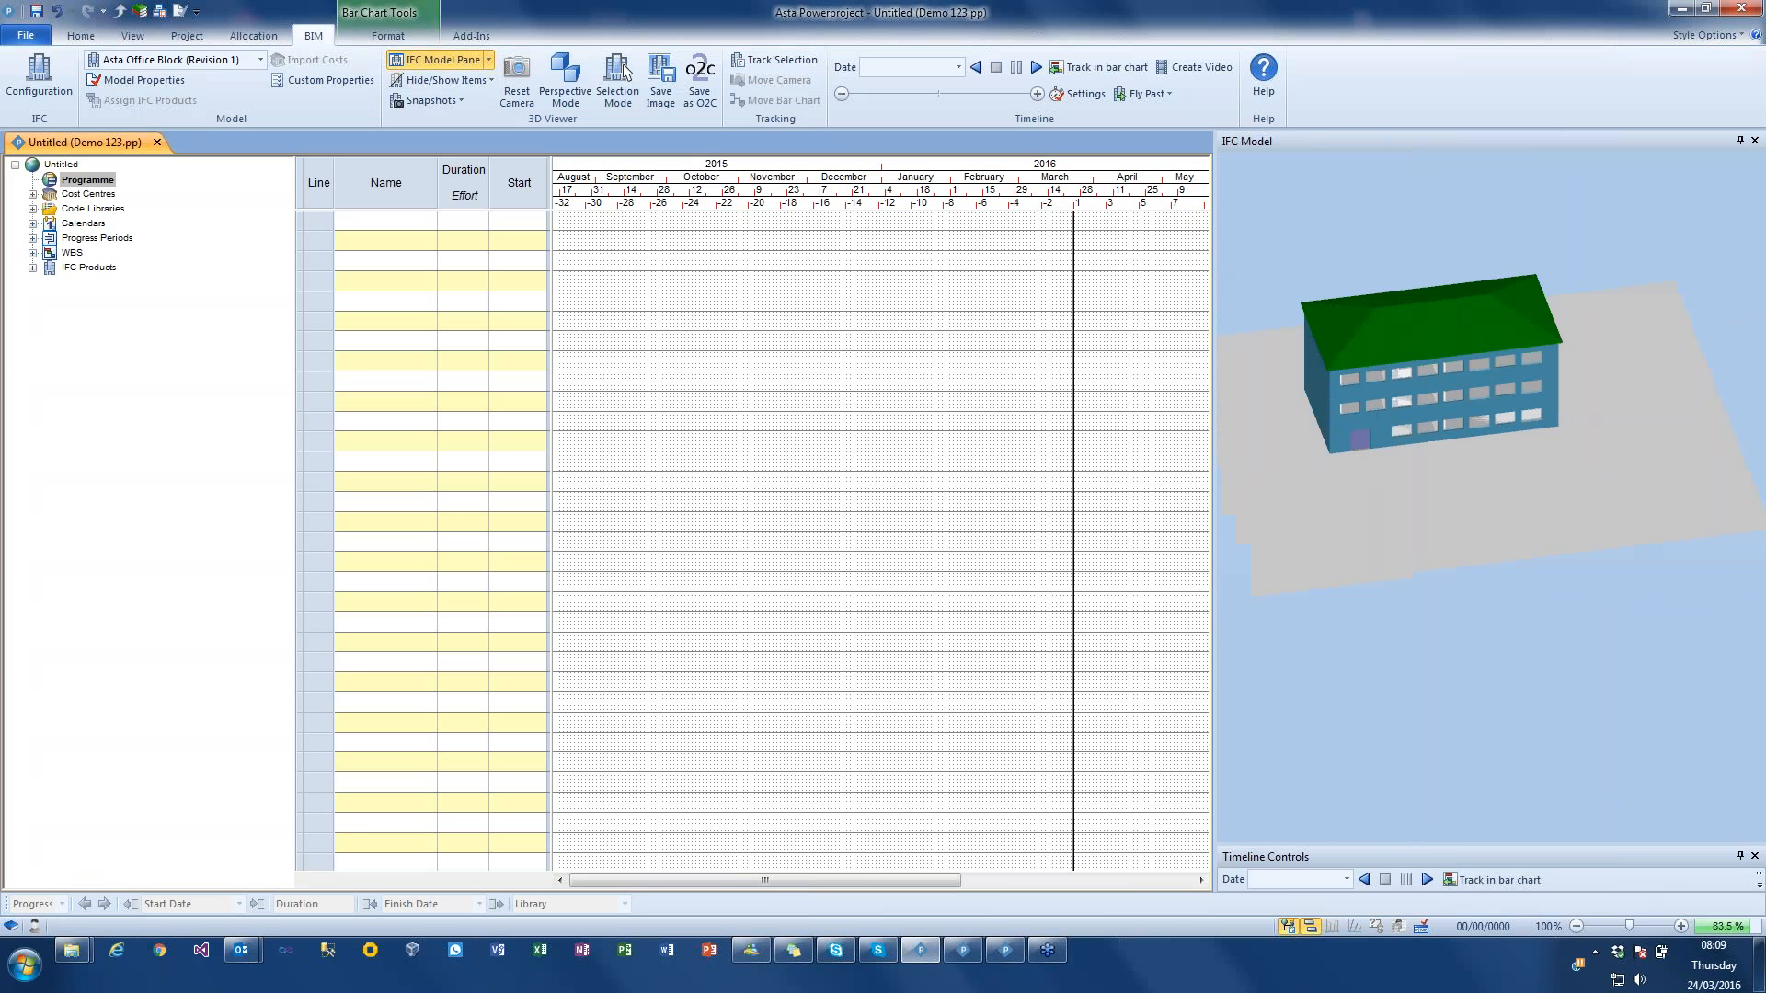
Step: Widen the IFC Model pane to a little under half the window and inspect the building's exterior up close
left_click_drag(1212, 274, 991, 275)
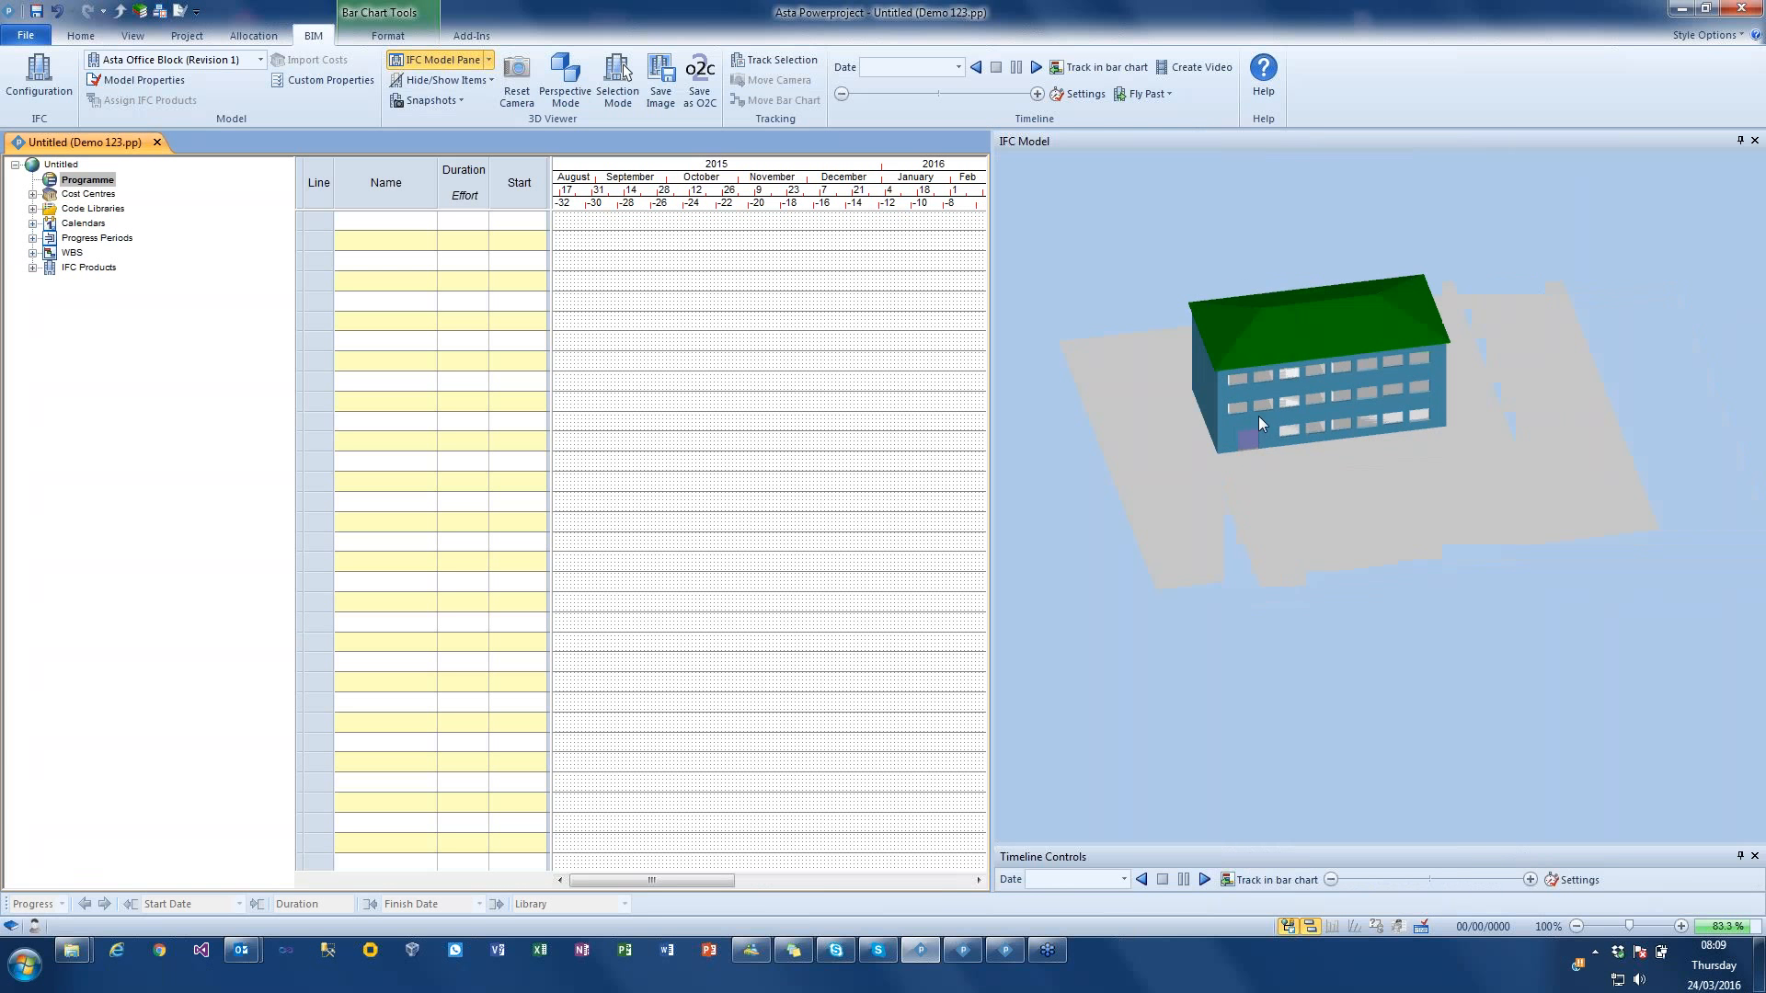
mouse_move(1259, 416)
left_mouse_down()
mouse_move(1261, 400)
mouse_move(1250, 411)
left_mouse_up()
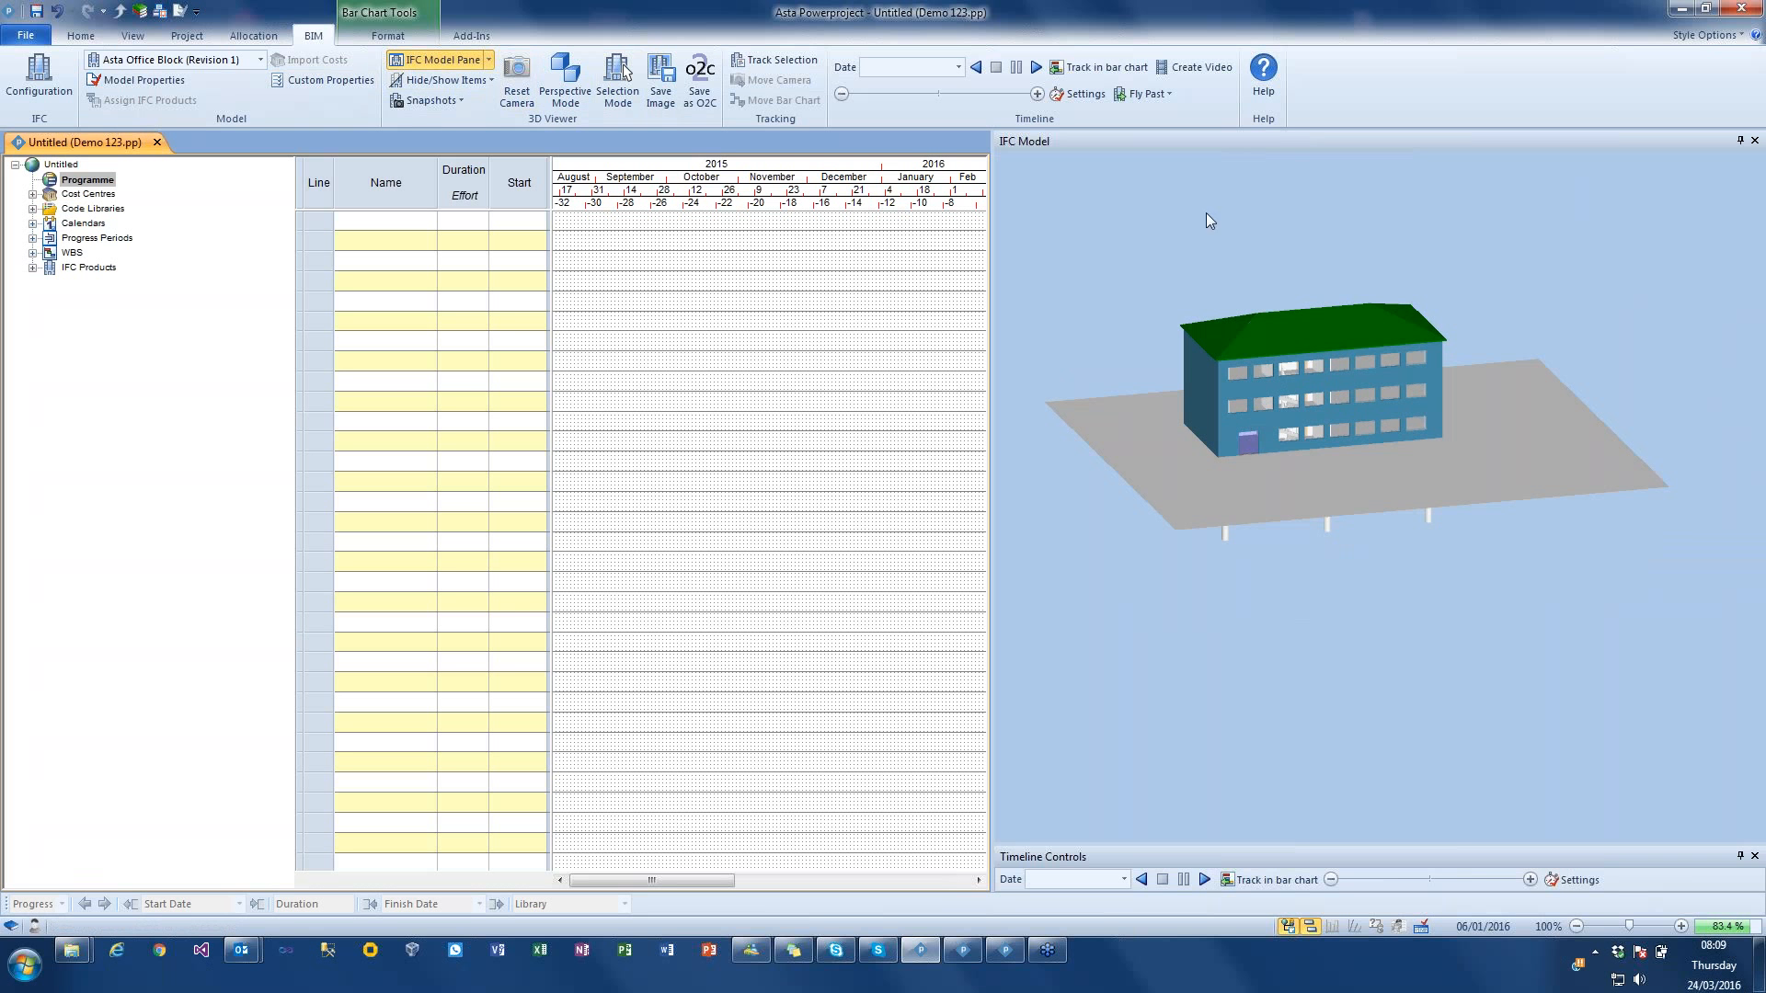
mouse_move(1289, 324)
left_mouse_down()
mouse_move(1293, 279)
mouse_move(1278, 326)
mouse_move(1298, 333)
mouse_move(1272, 322)
left_mouse_up()
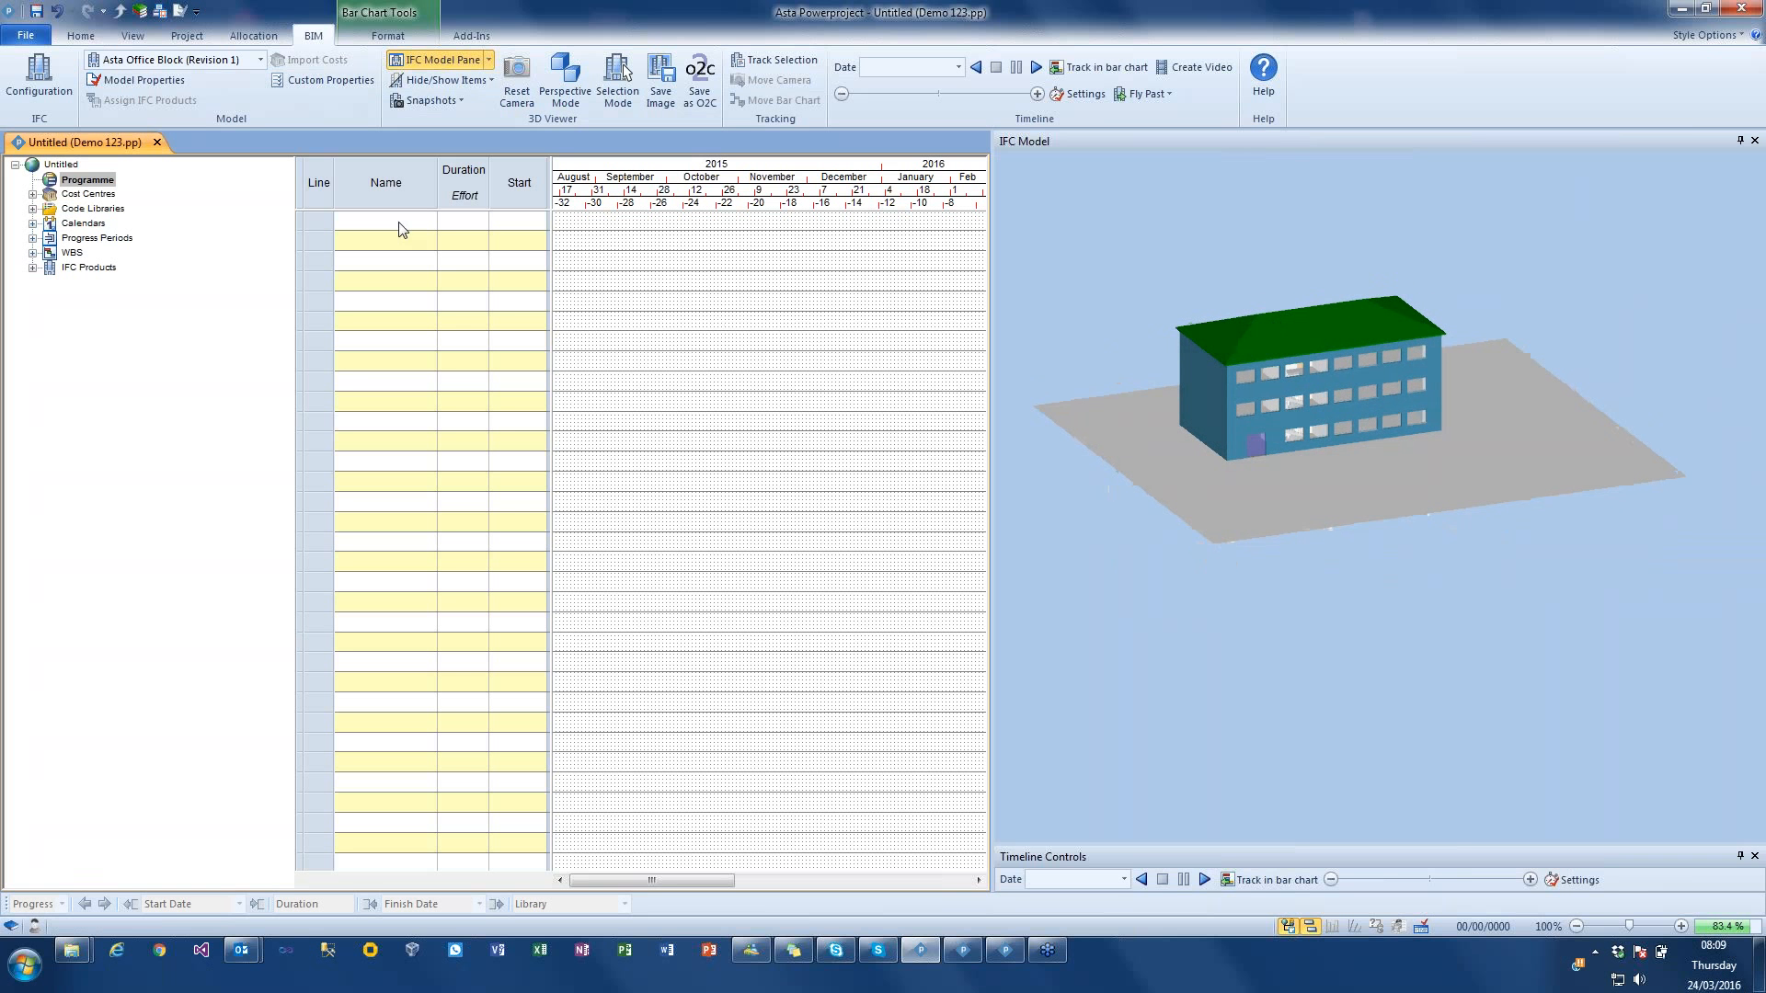
scroll(1214, 379, "down", 3)
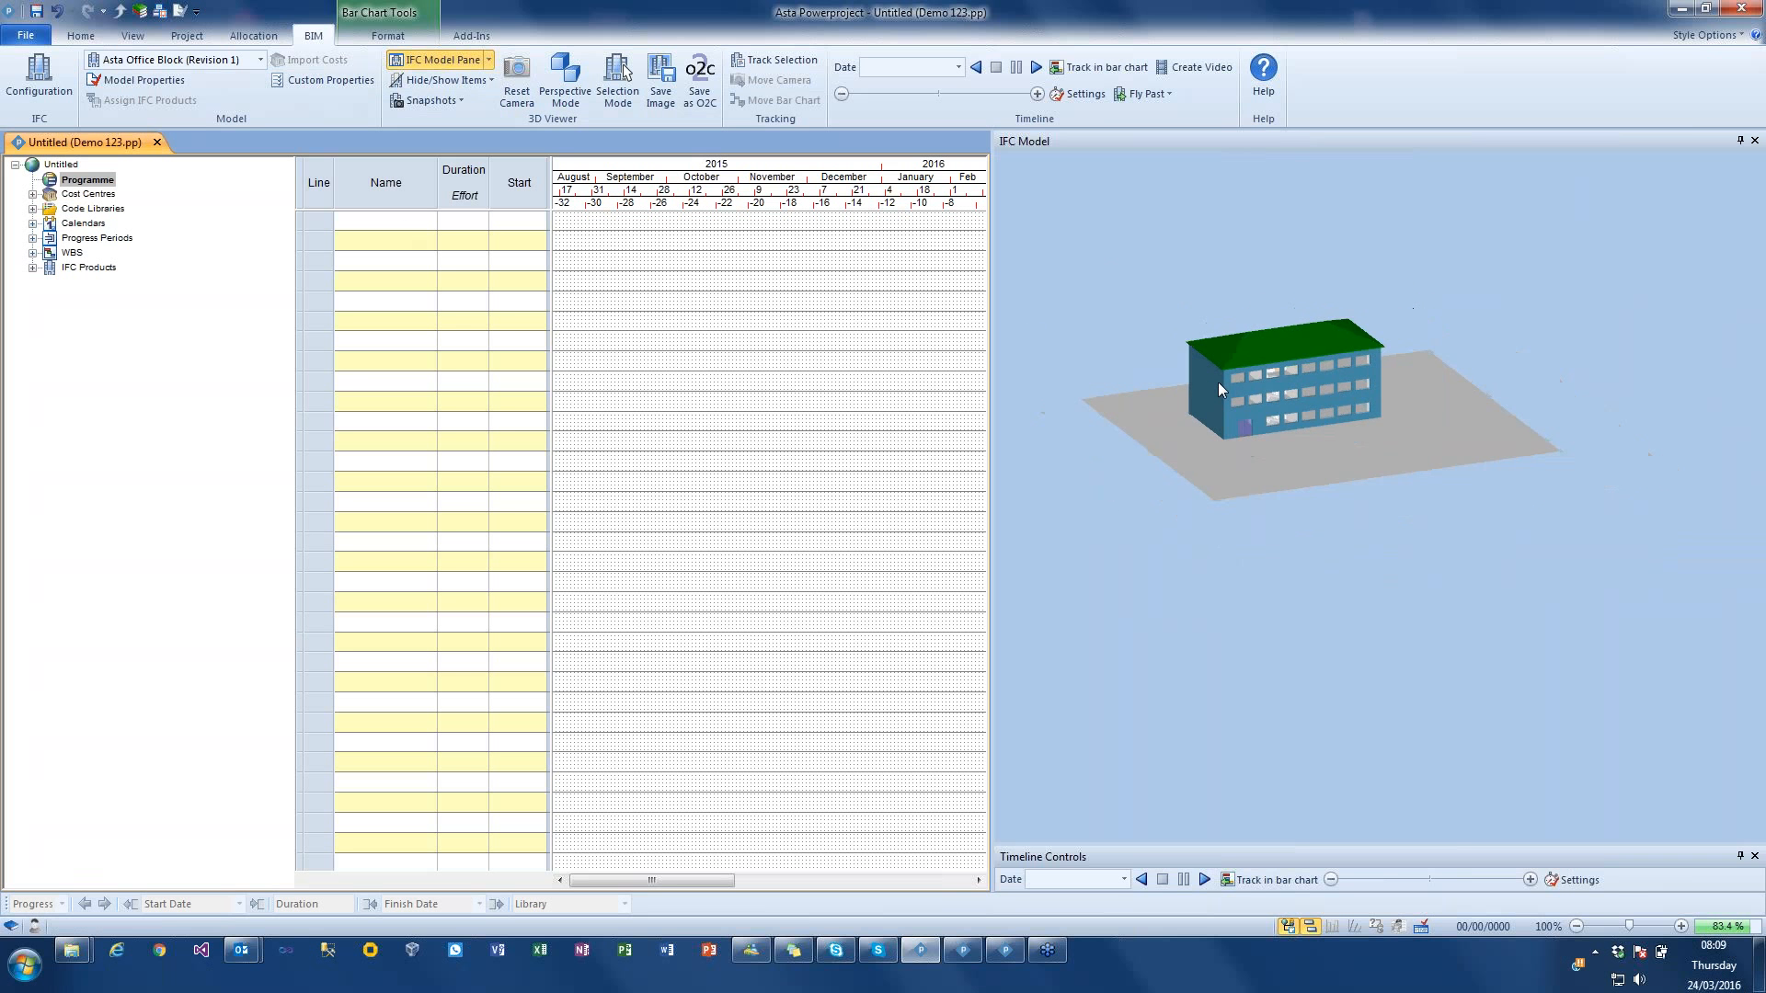
scroll(1218, 381, "up", 8)
scroll(1237, 391, "up", 5)
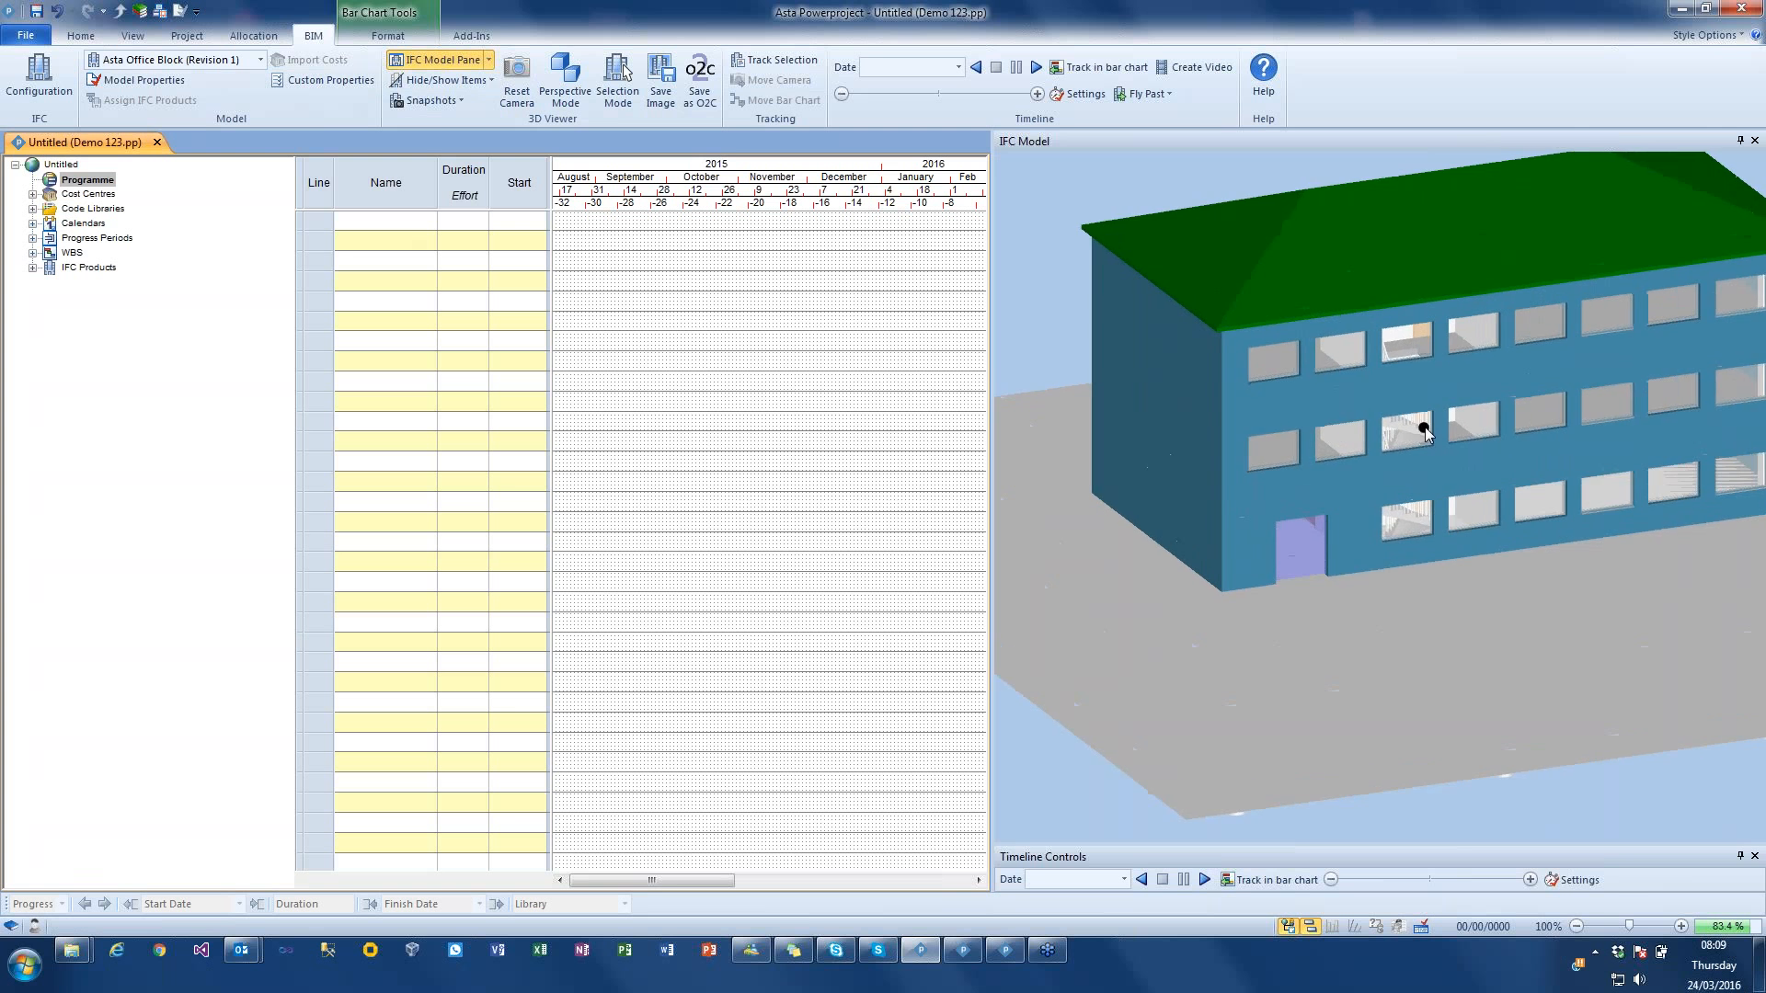
left_click_drag(1401, 420, 1458, 456)
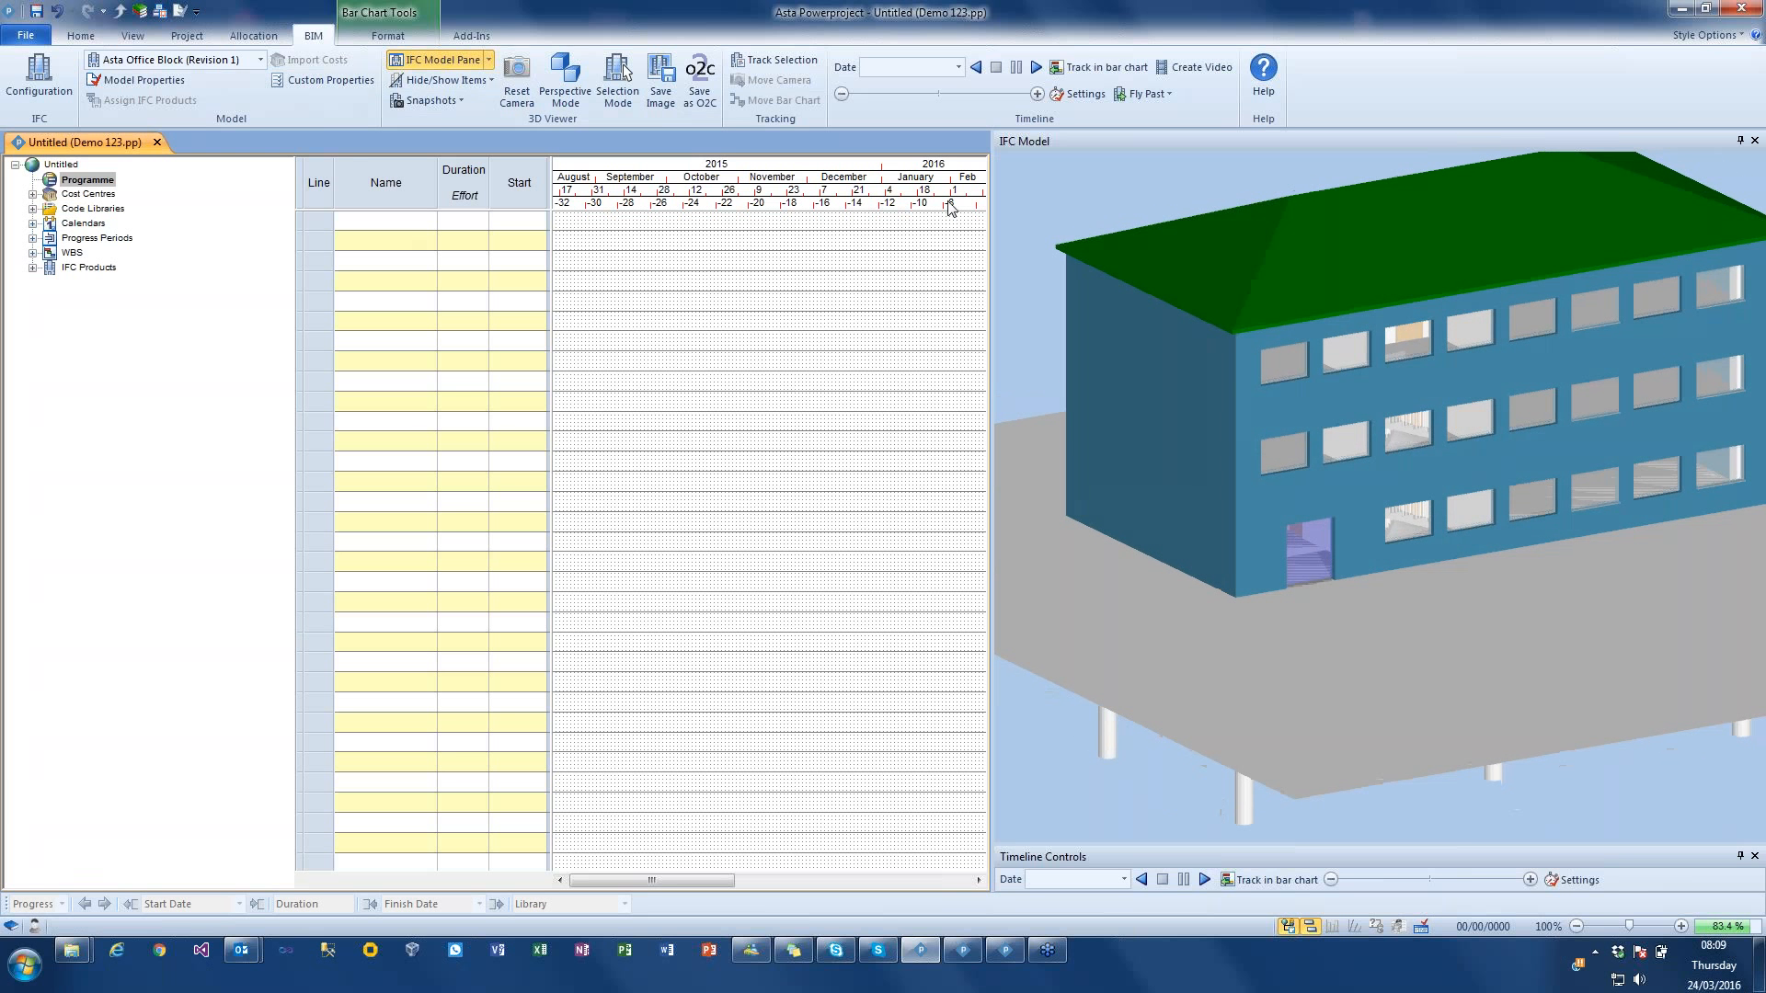
Step: Switch the 3D model to perspective mode and bring the viewpoint through the facade into the building's interior
left_click(570, 85)
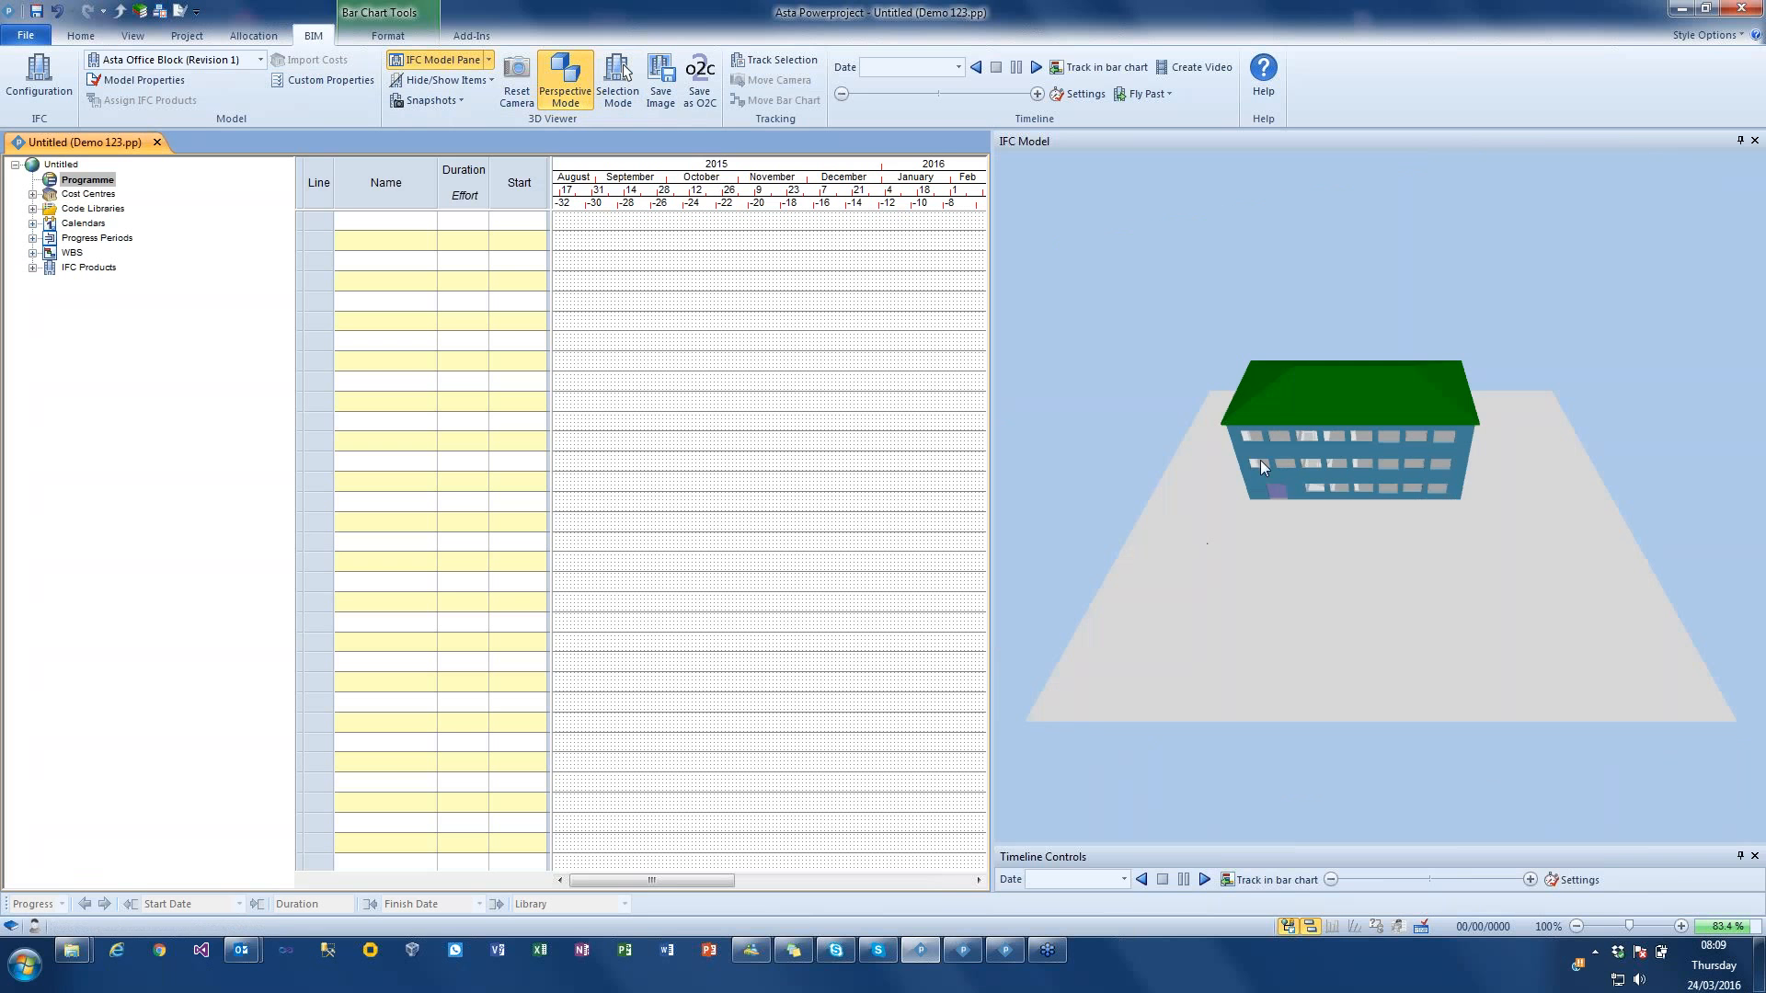
scroll(1332, 438, "up", 3)
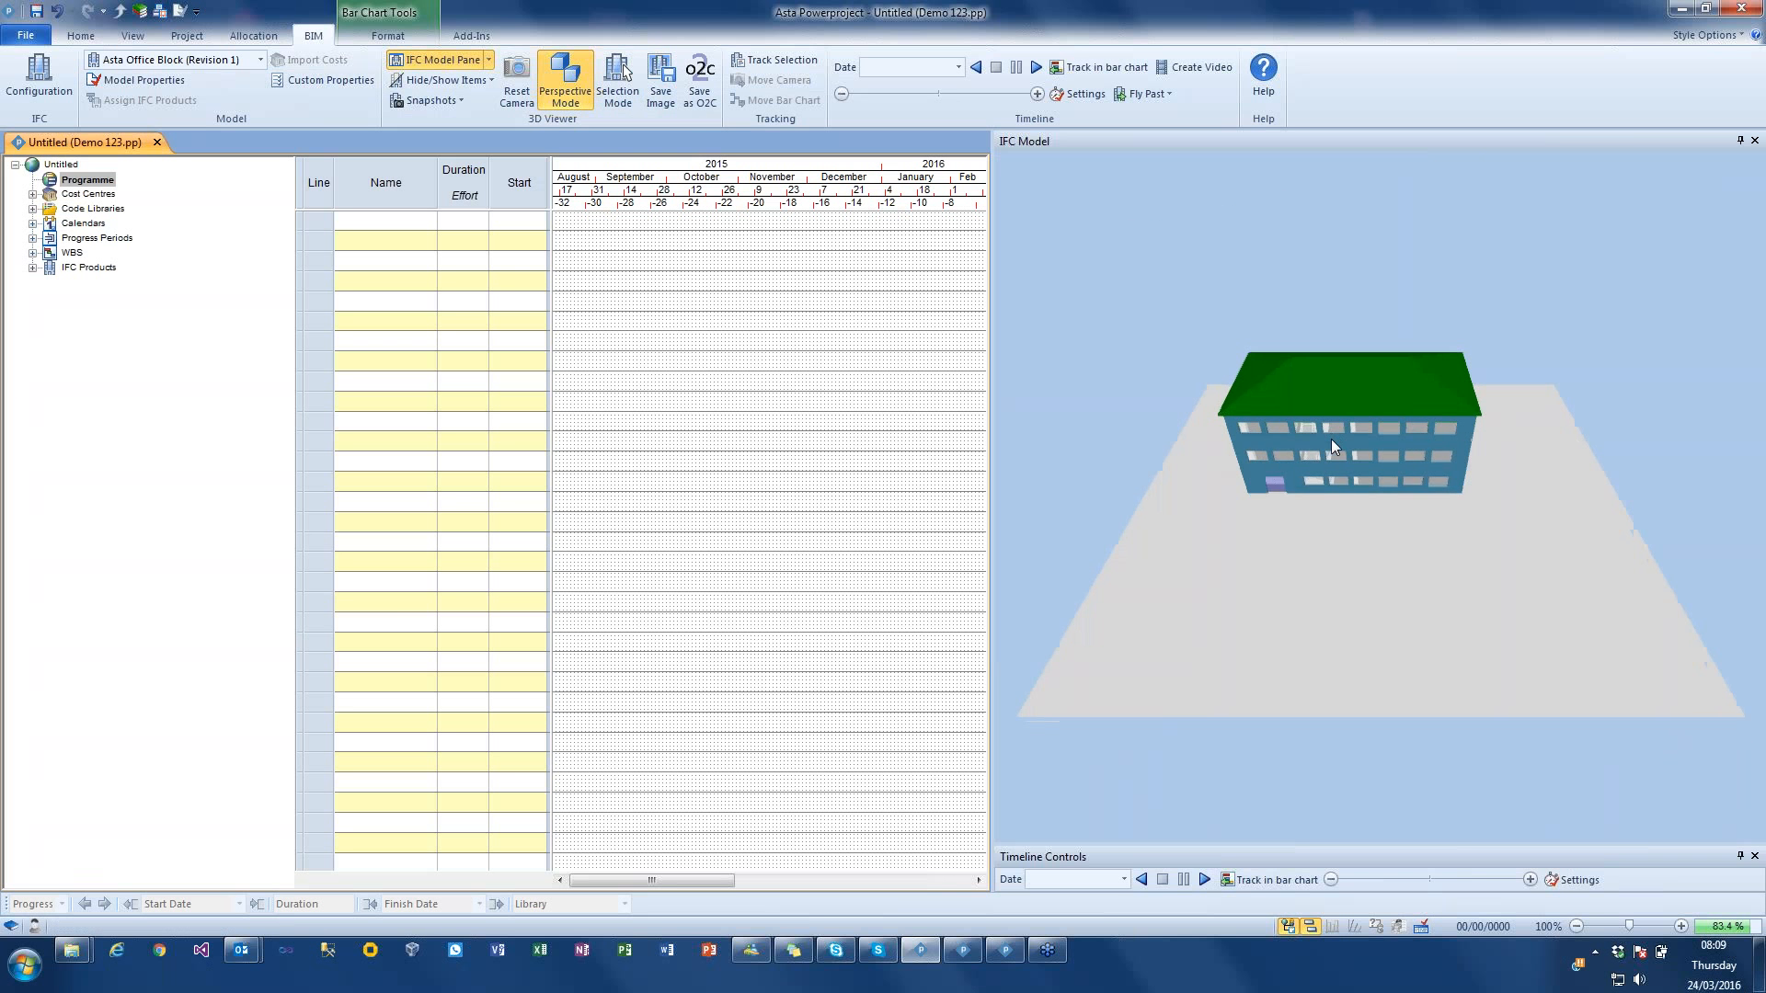
scroll(1332, 438, "up", 6)
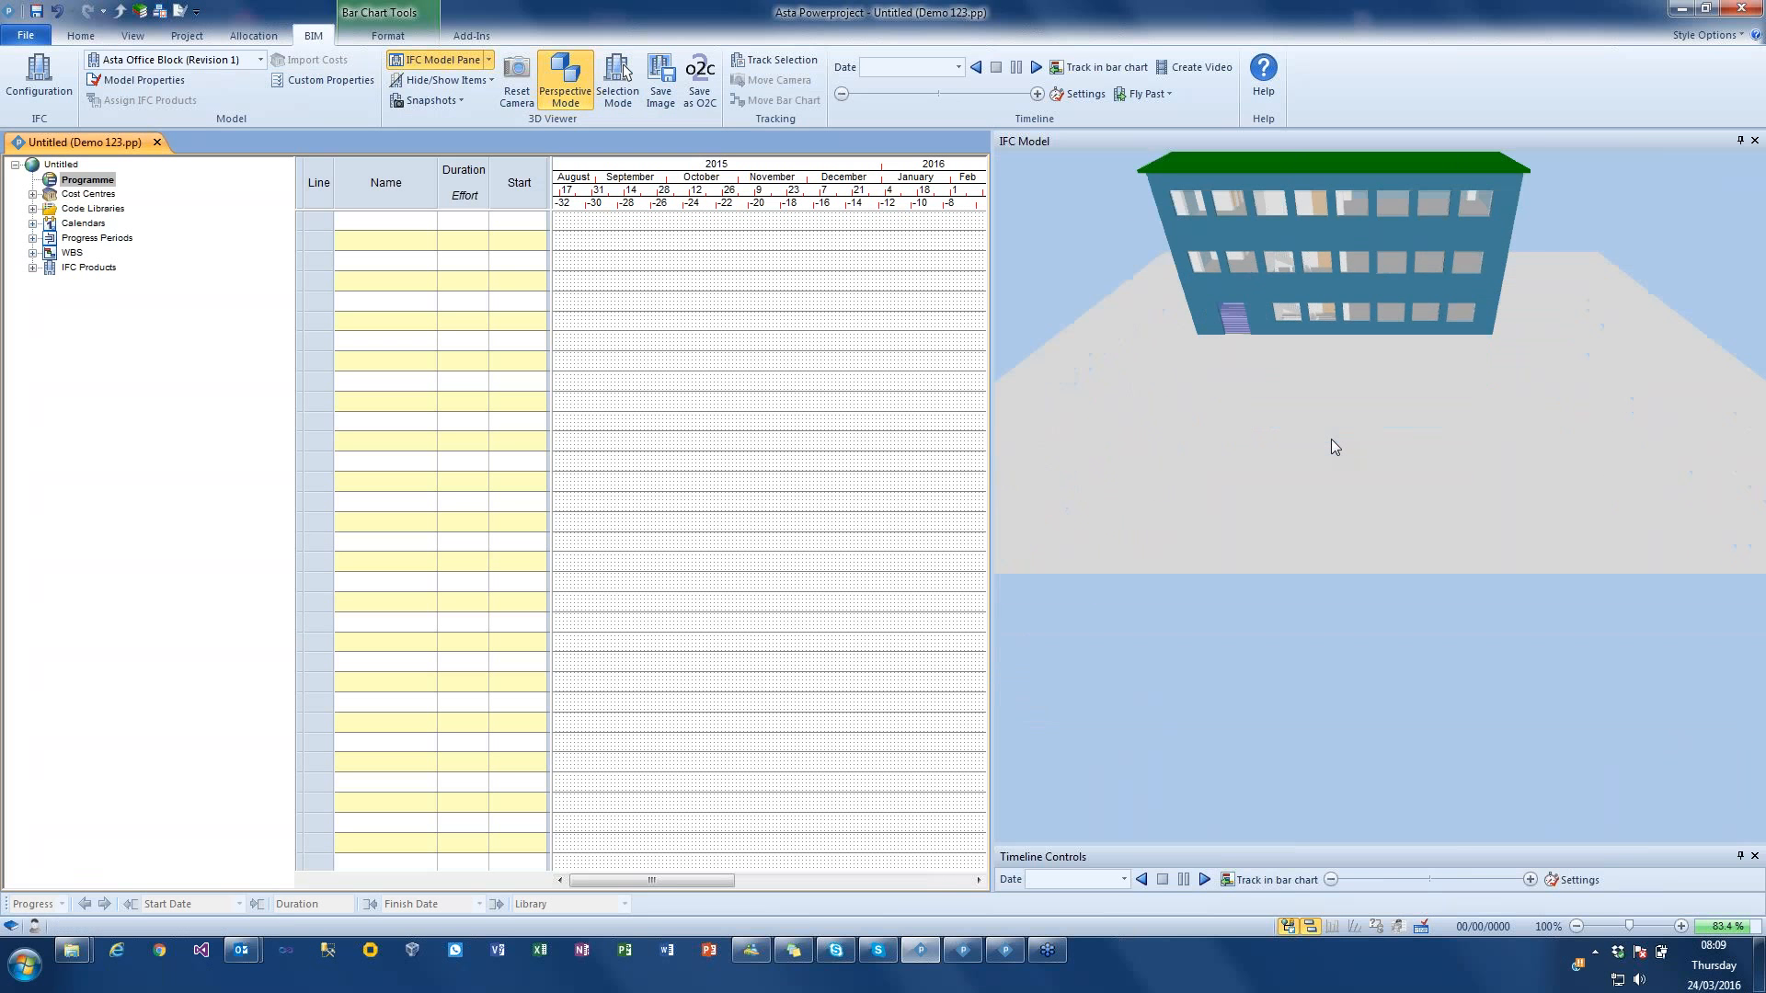
left_click_drag(1332, 439, 1356, 230)
scroll(1350, 347, "up", 3)
scroll(1350, 347, "up", 10)
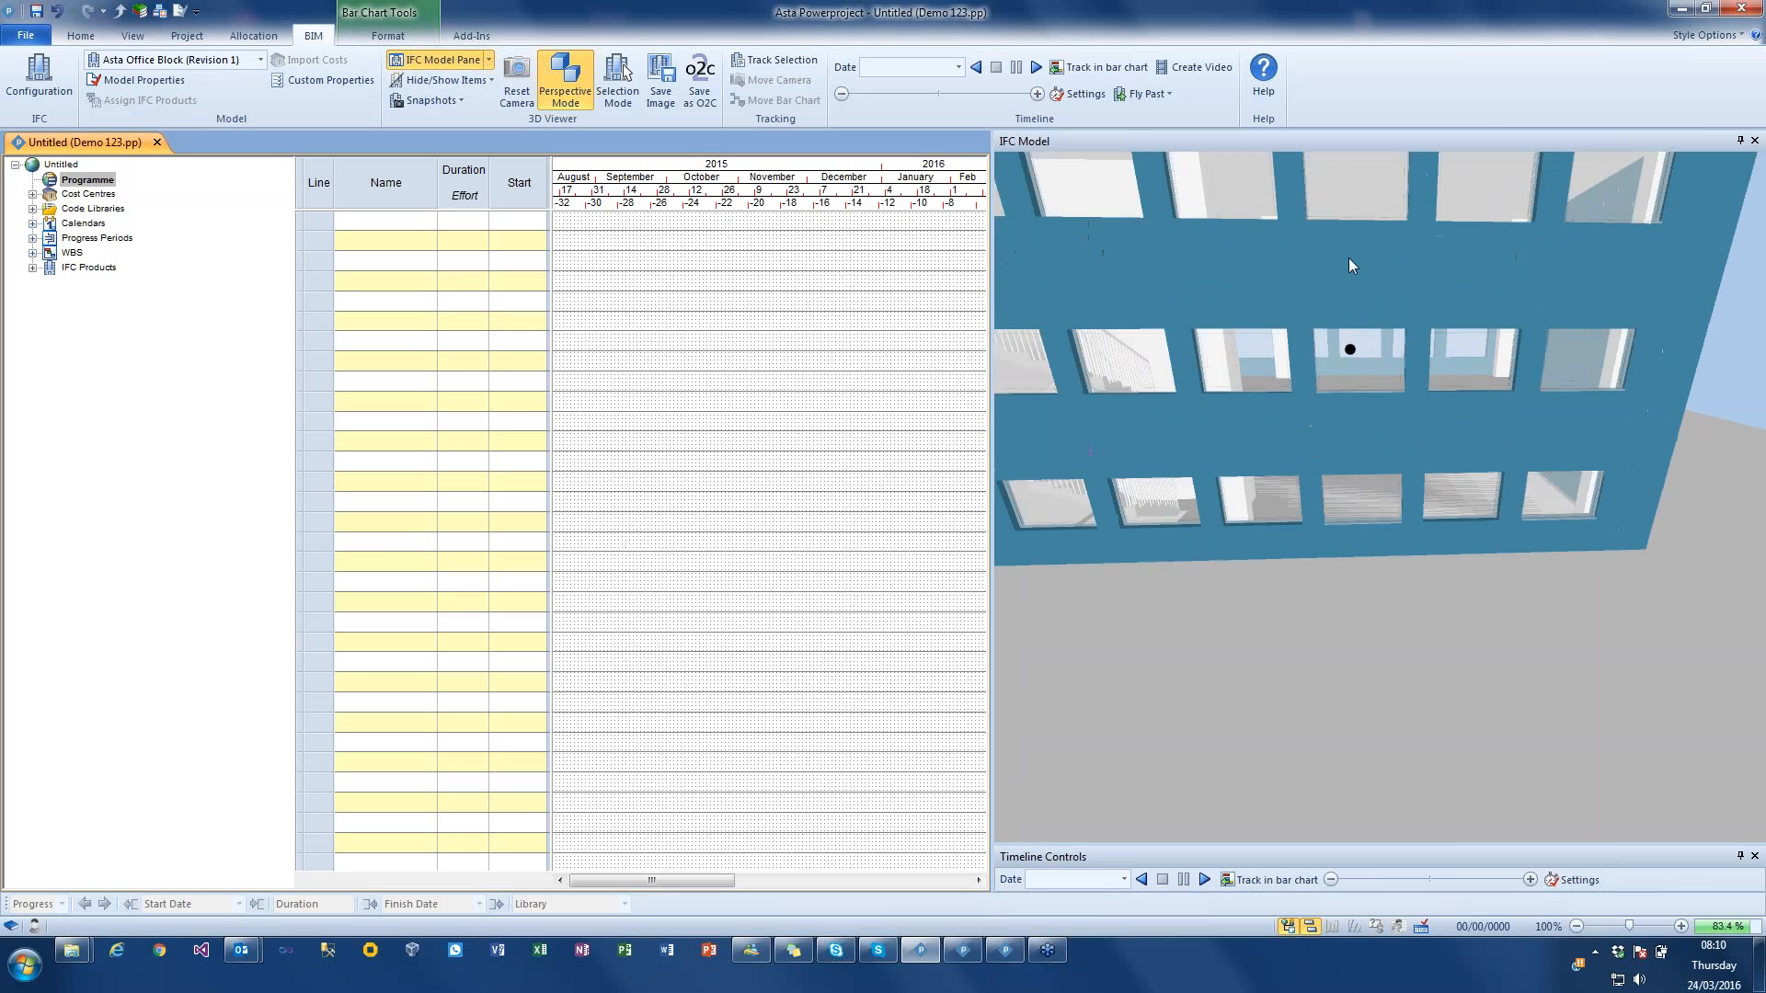
scroll(1394, 333, "up", 4)
left_click_drag(1397, 328, 1253, 331)
scroll(1252, 331, "up", 5)
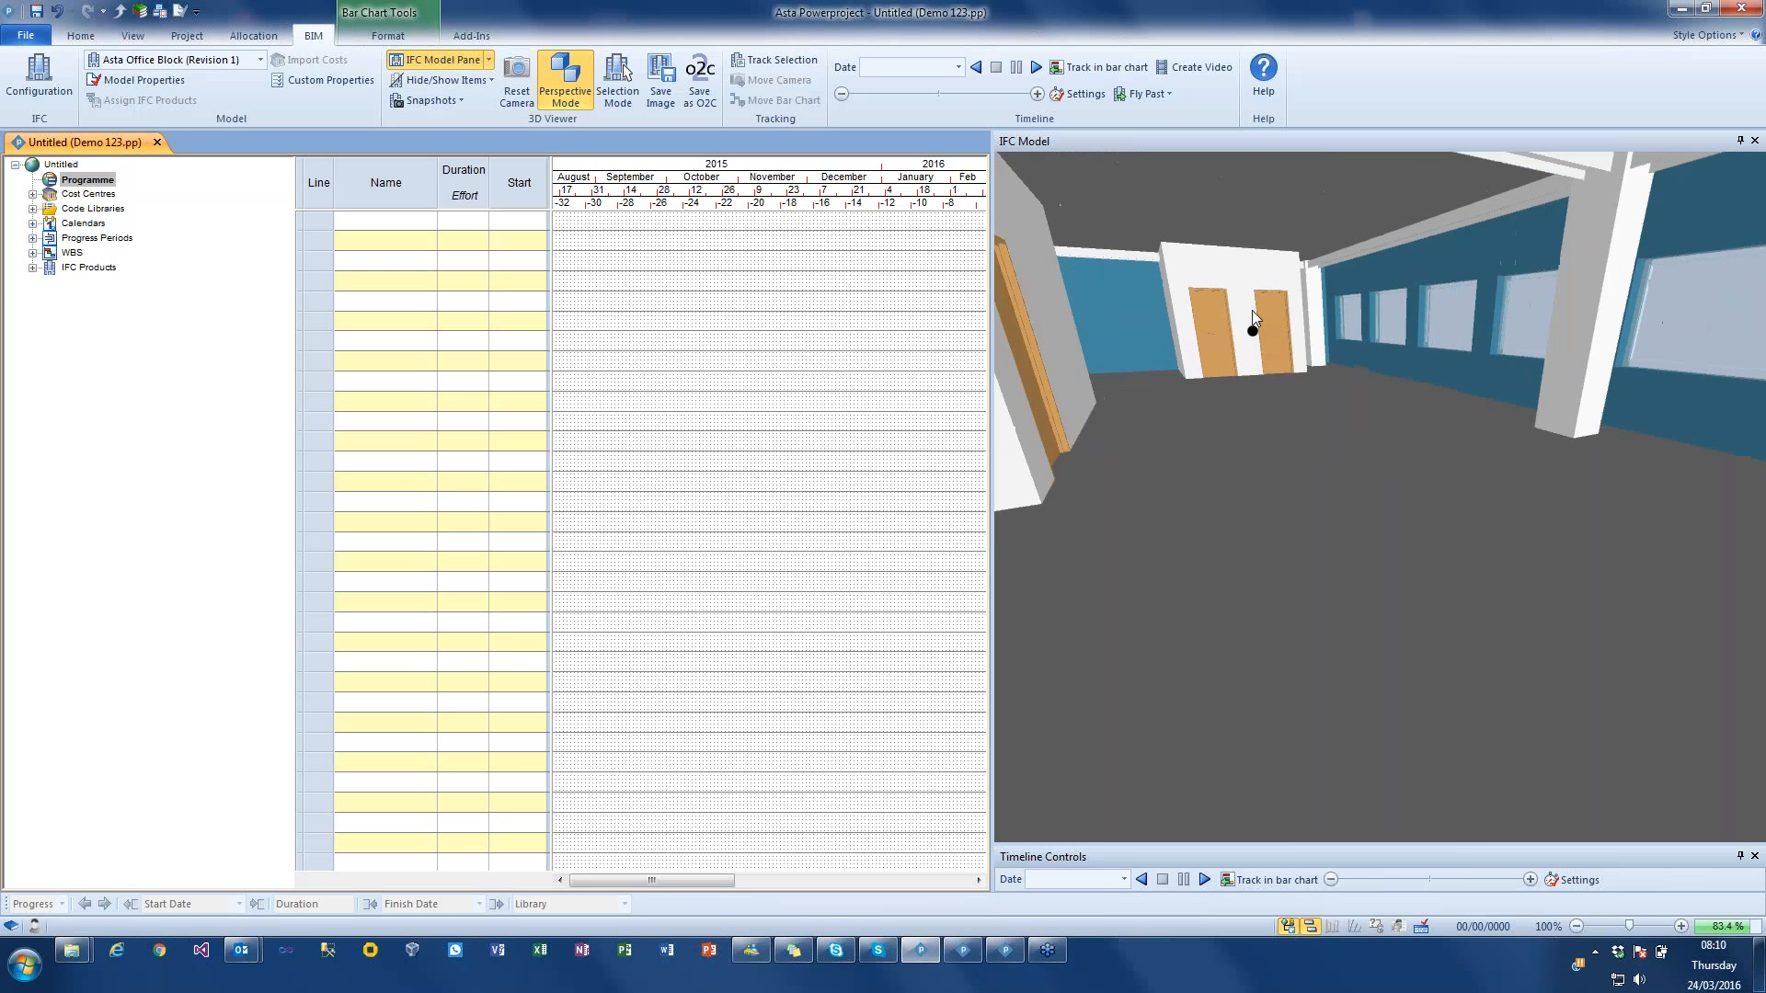
Step: Aim the interior view at the two doors at the room's far end and save it as a snapshot
right_click_drag(1254, 235, 1260, 321)
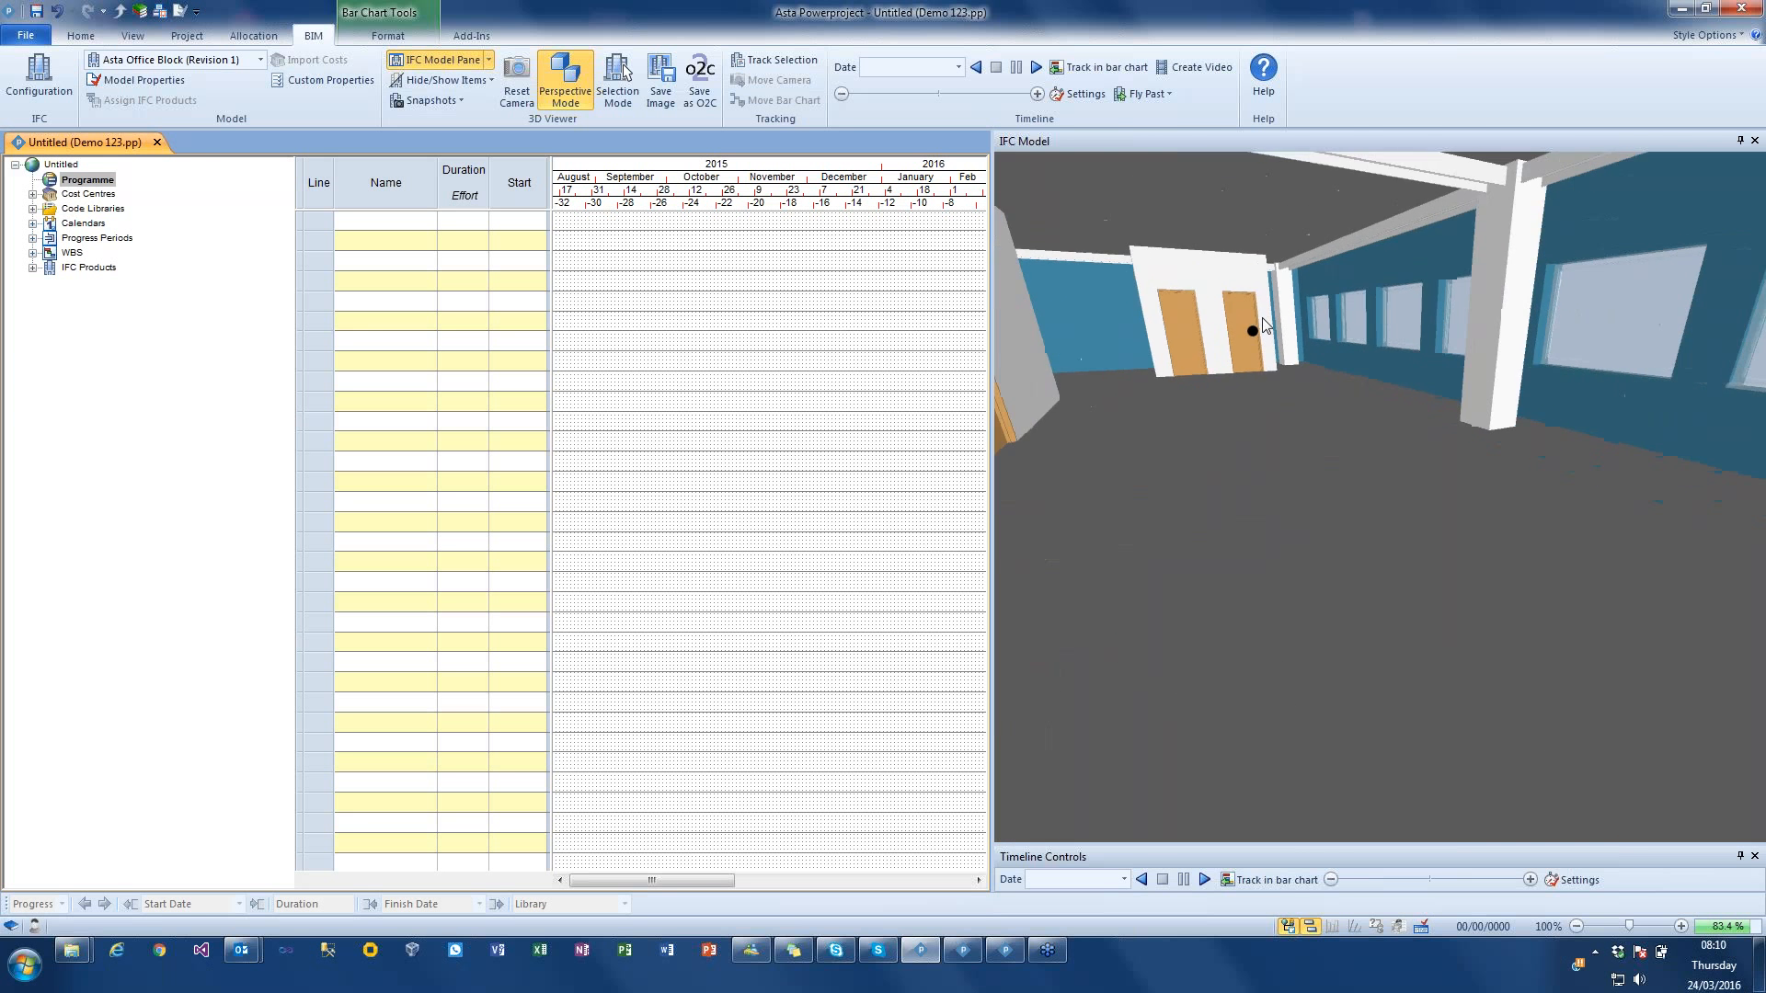
mouse_move(1259, 322)
left_mouse_down()
mouse_move(1198, 319)
mouse_move(1255, 317)
left_mouse_up()
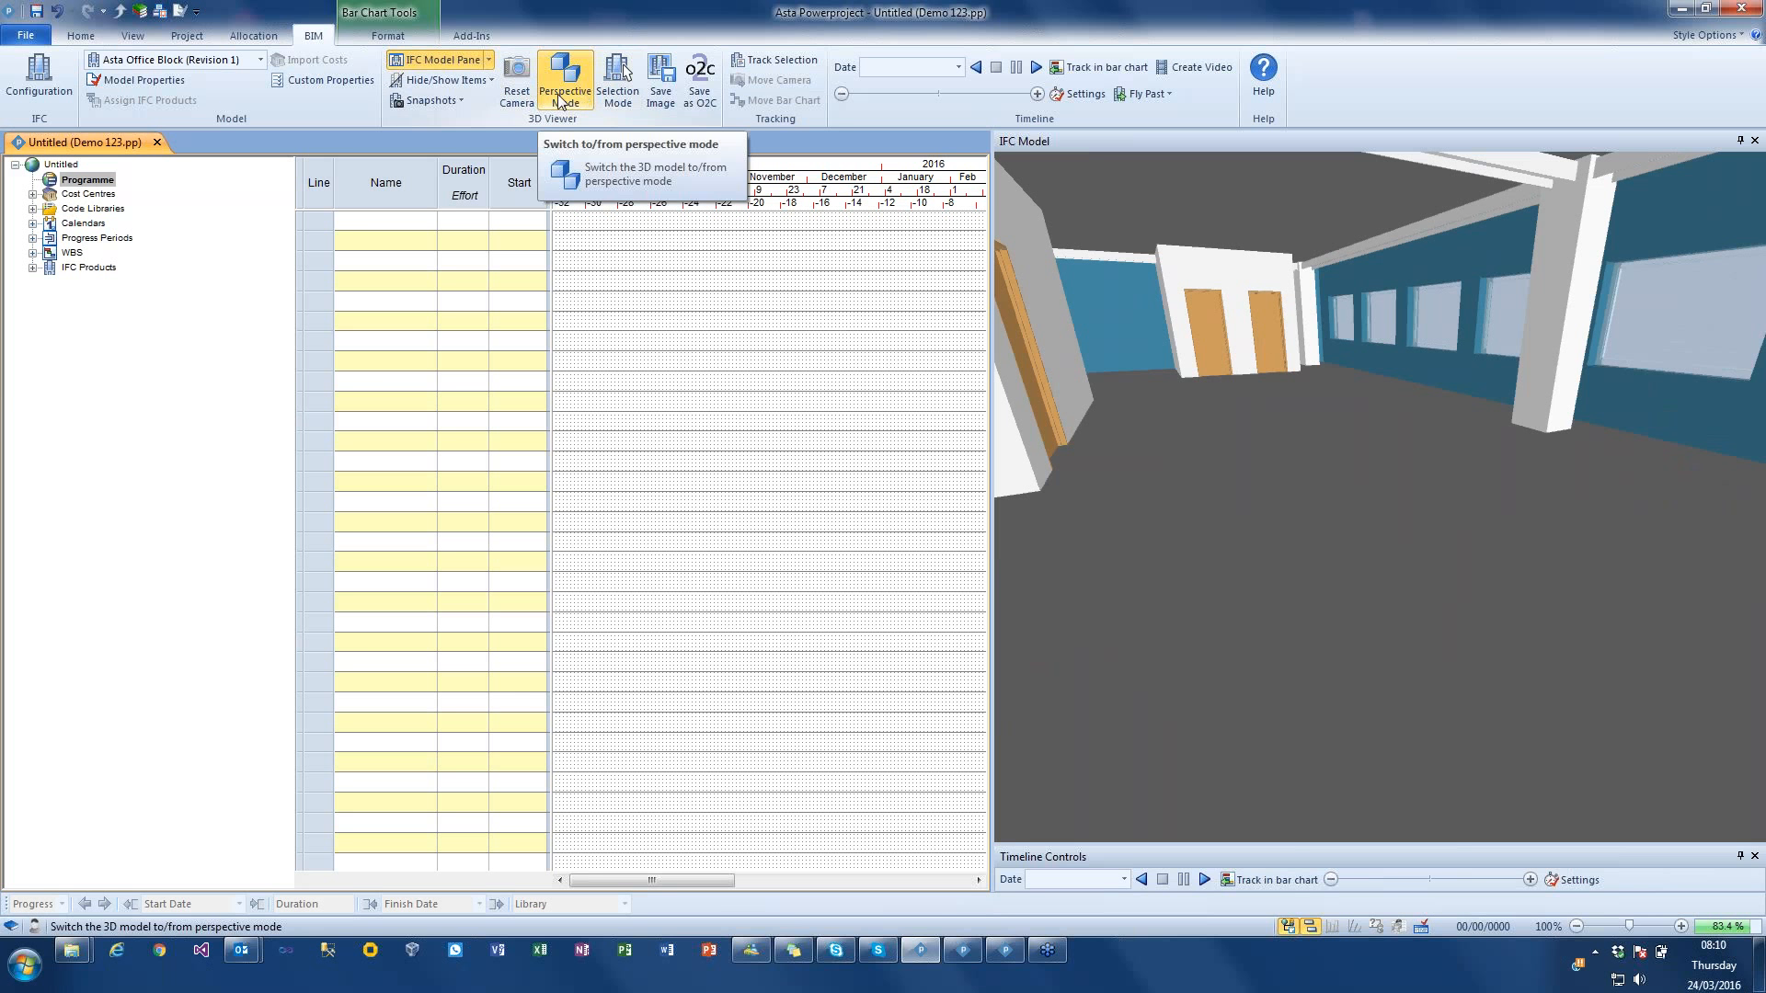
left_click(460, 103)
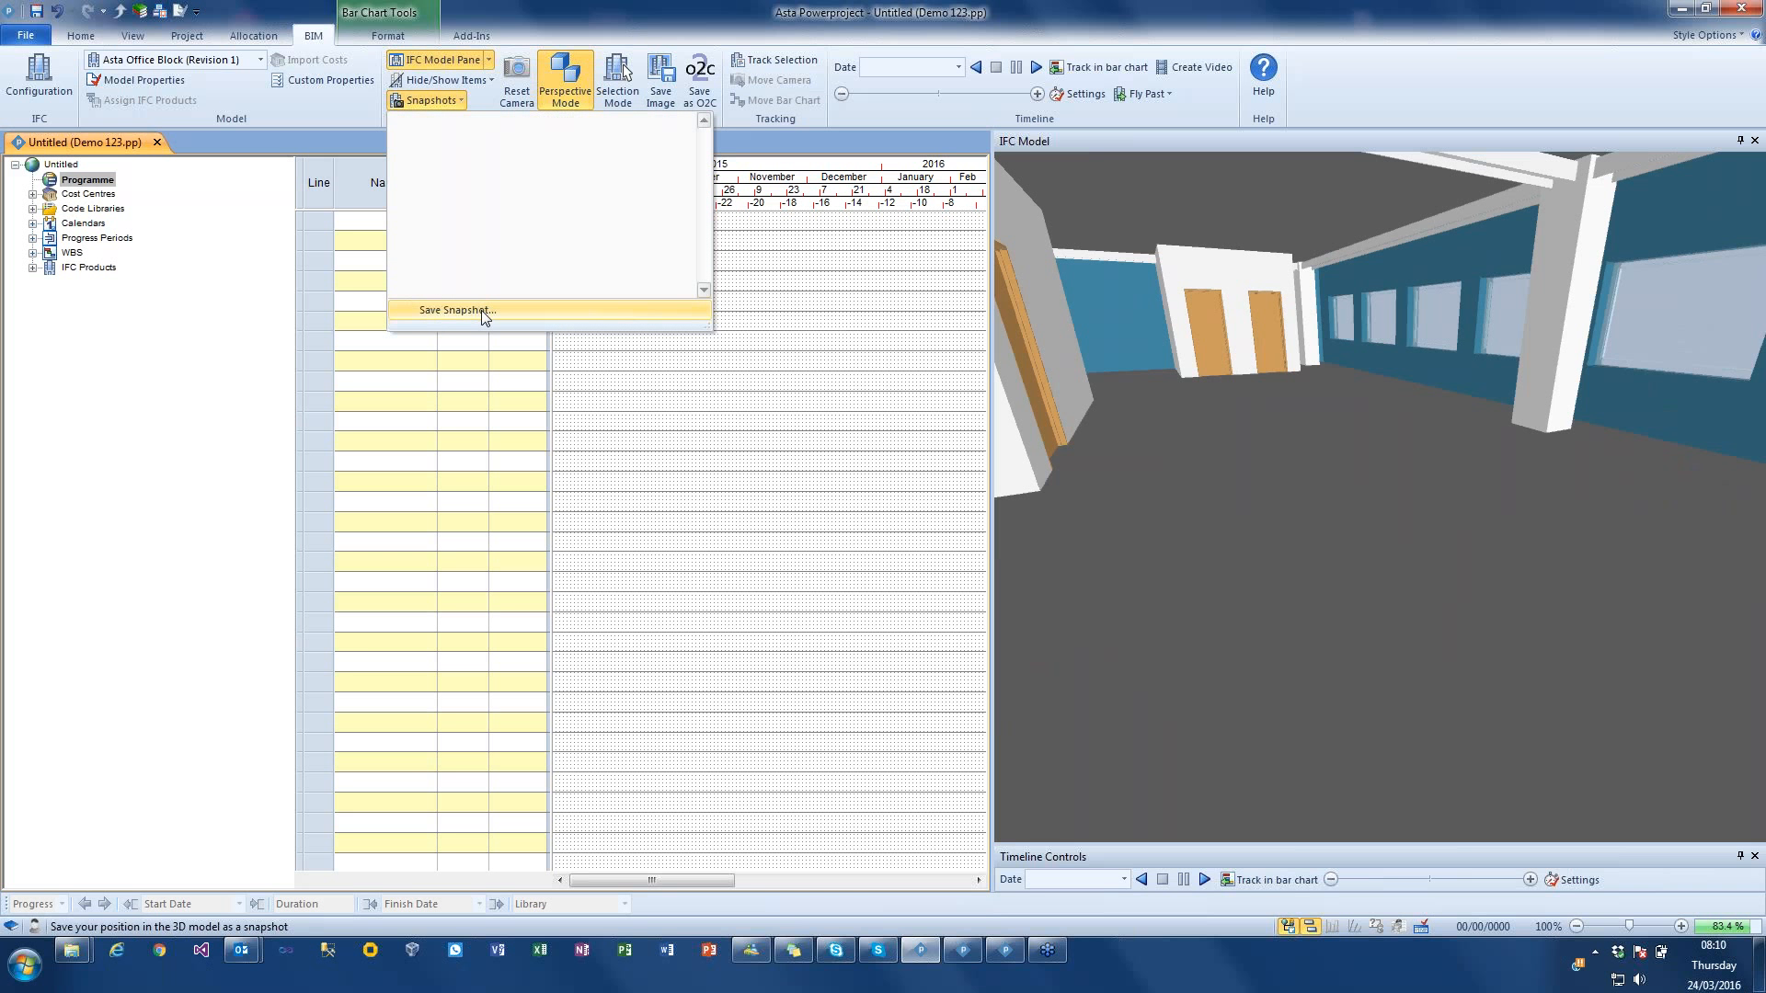
left_click(482, 311)
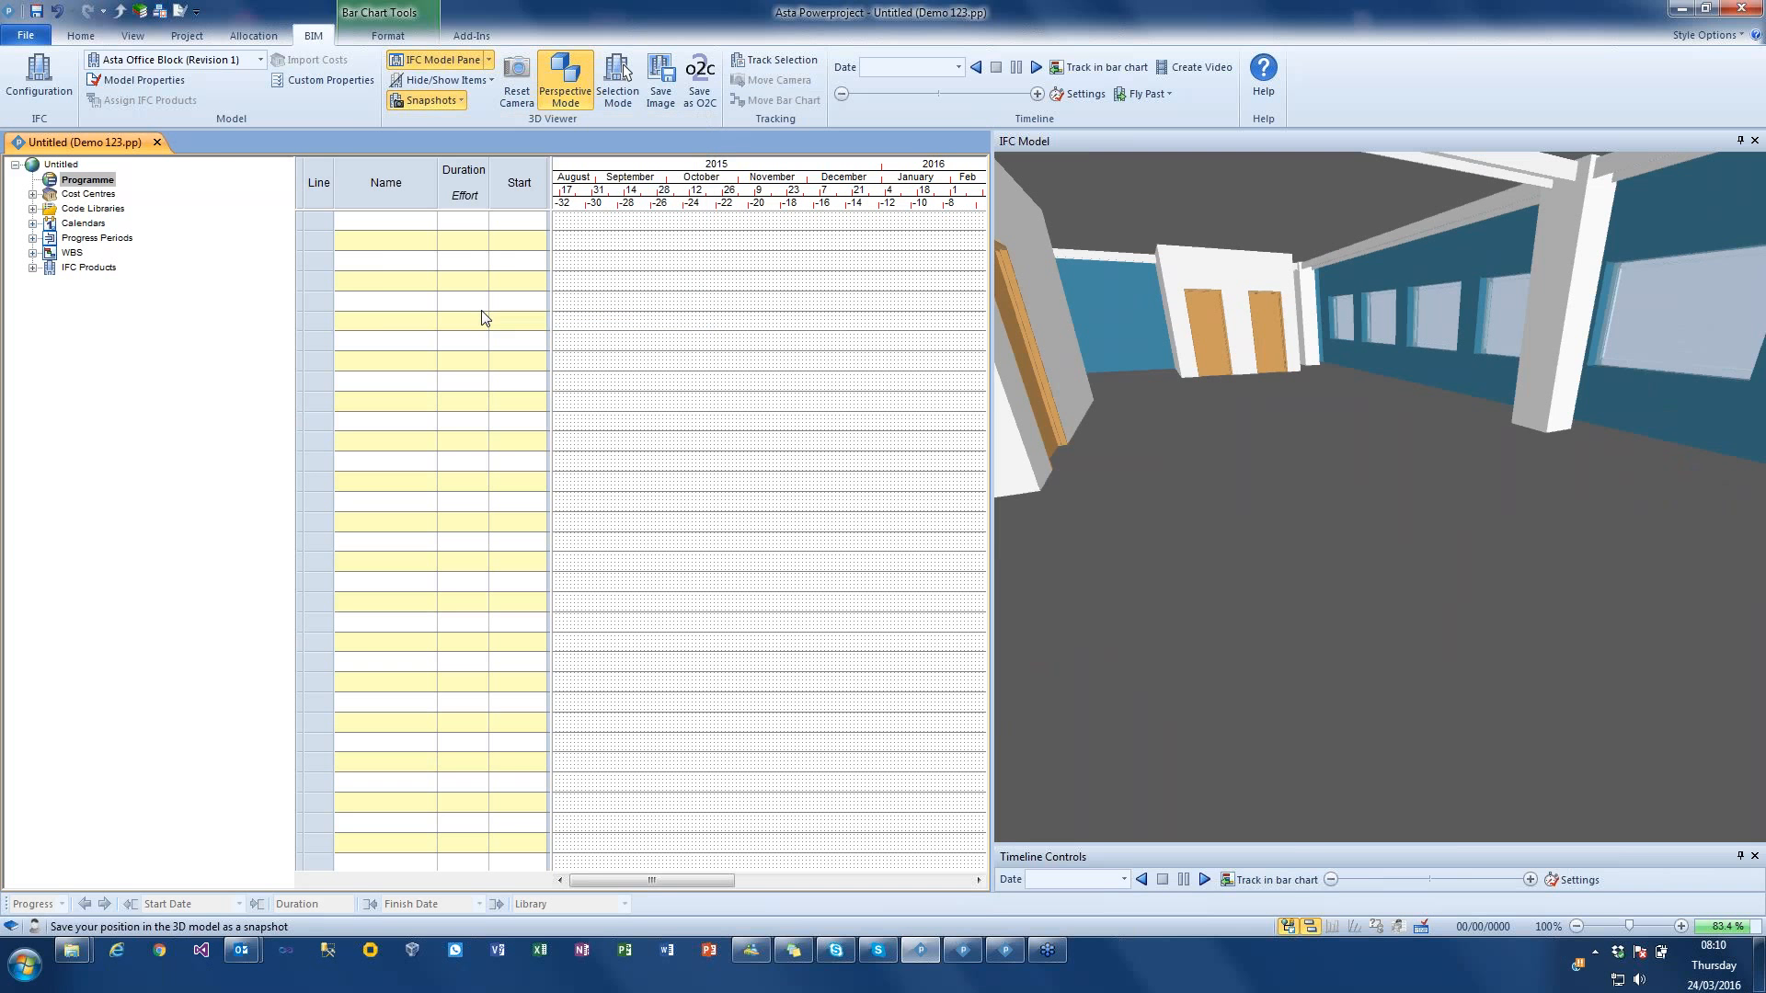
left_click(949, 526)
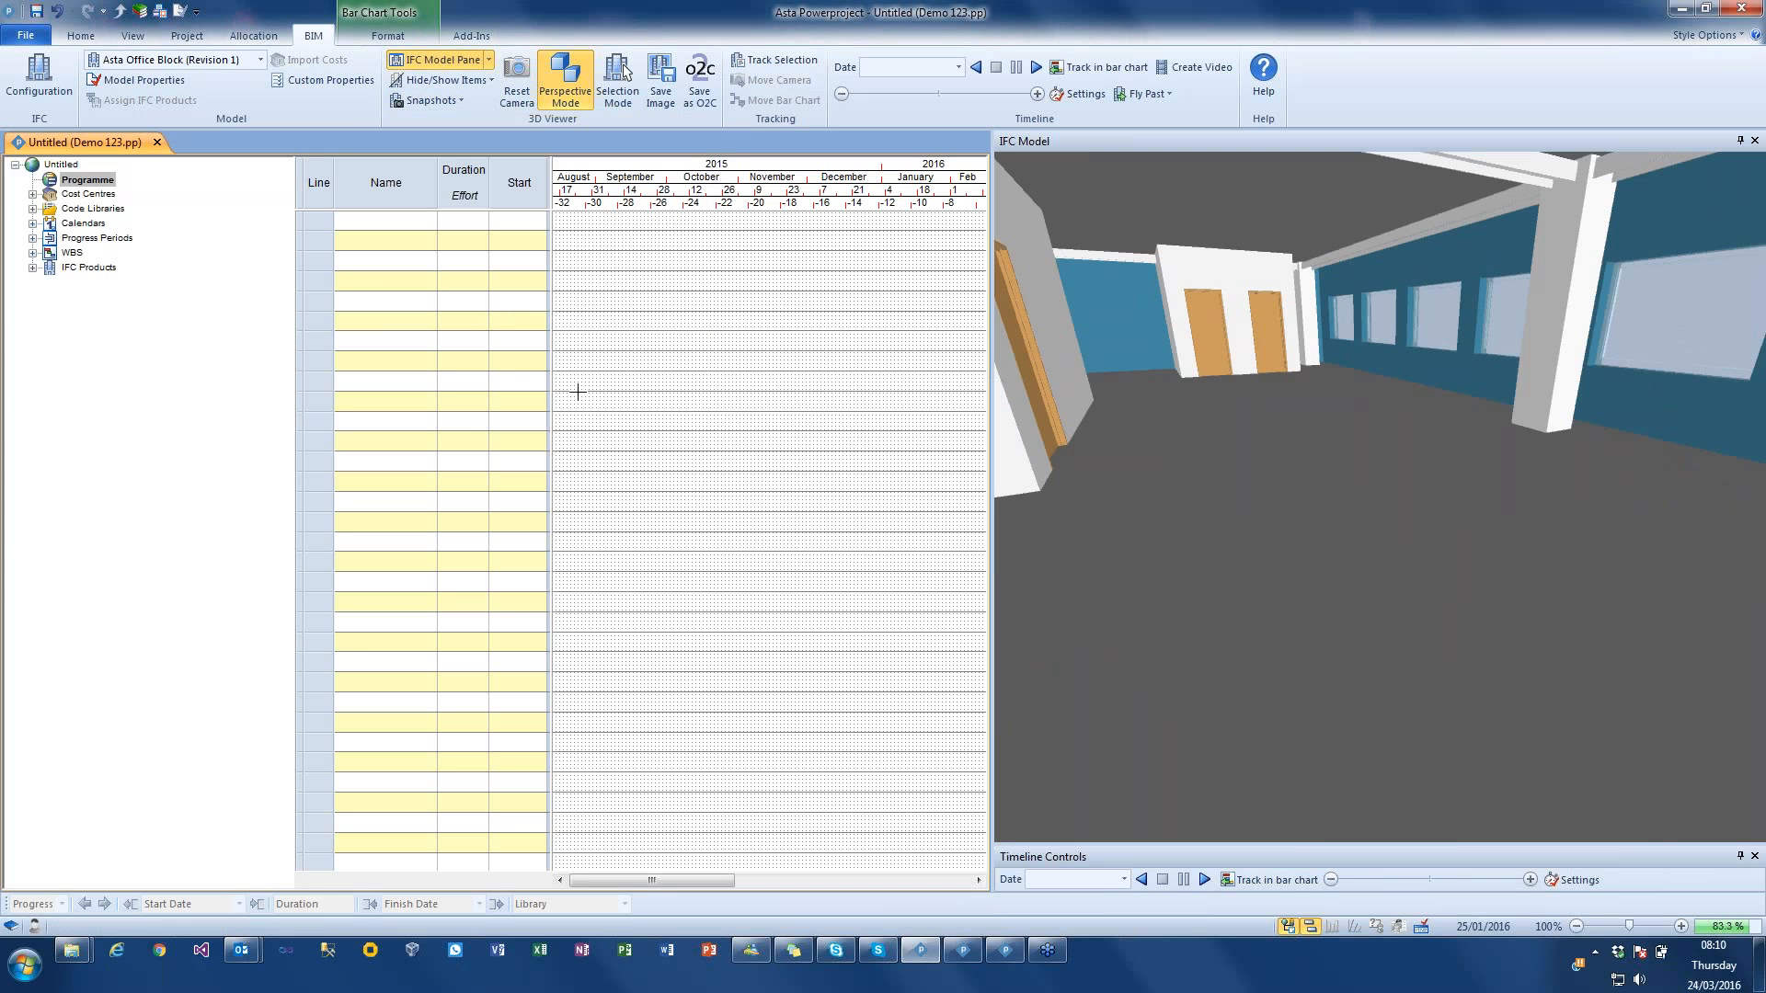
Step: Turn off perspective mode, fit the whole building in view and save this exterior view as a second snapshot
left_click(583, 85)
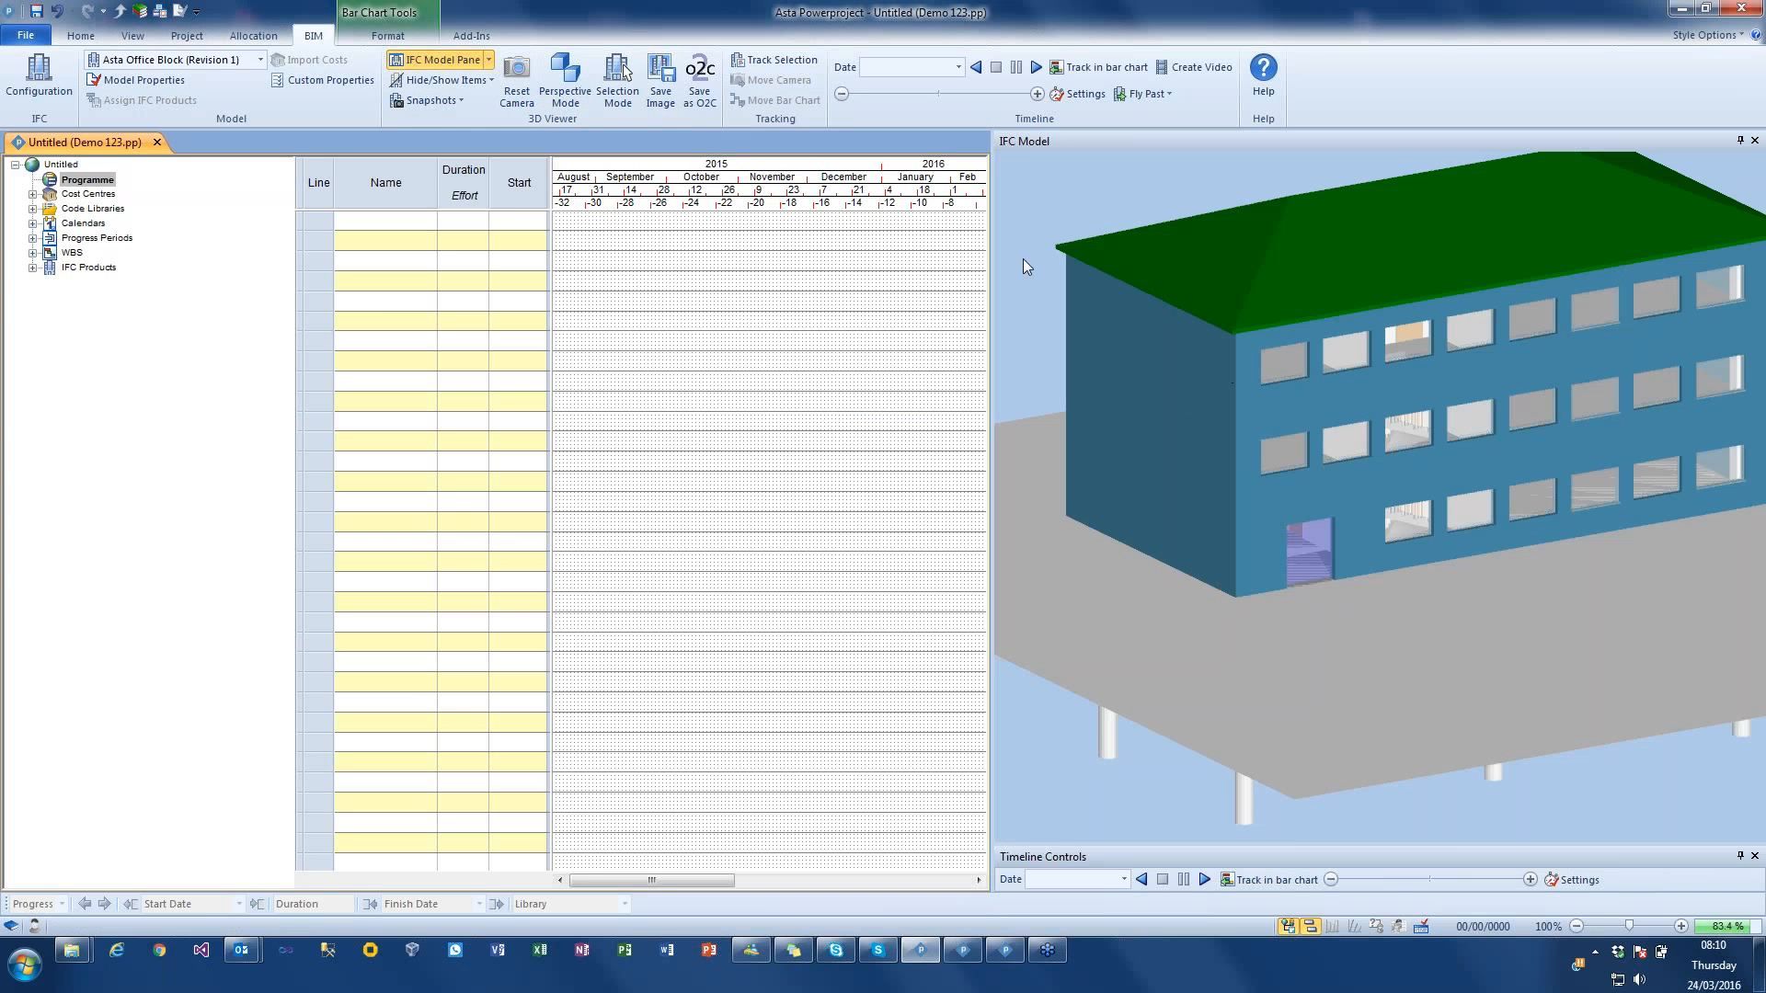
scroll(1095, 337, "down", 5)
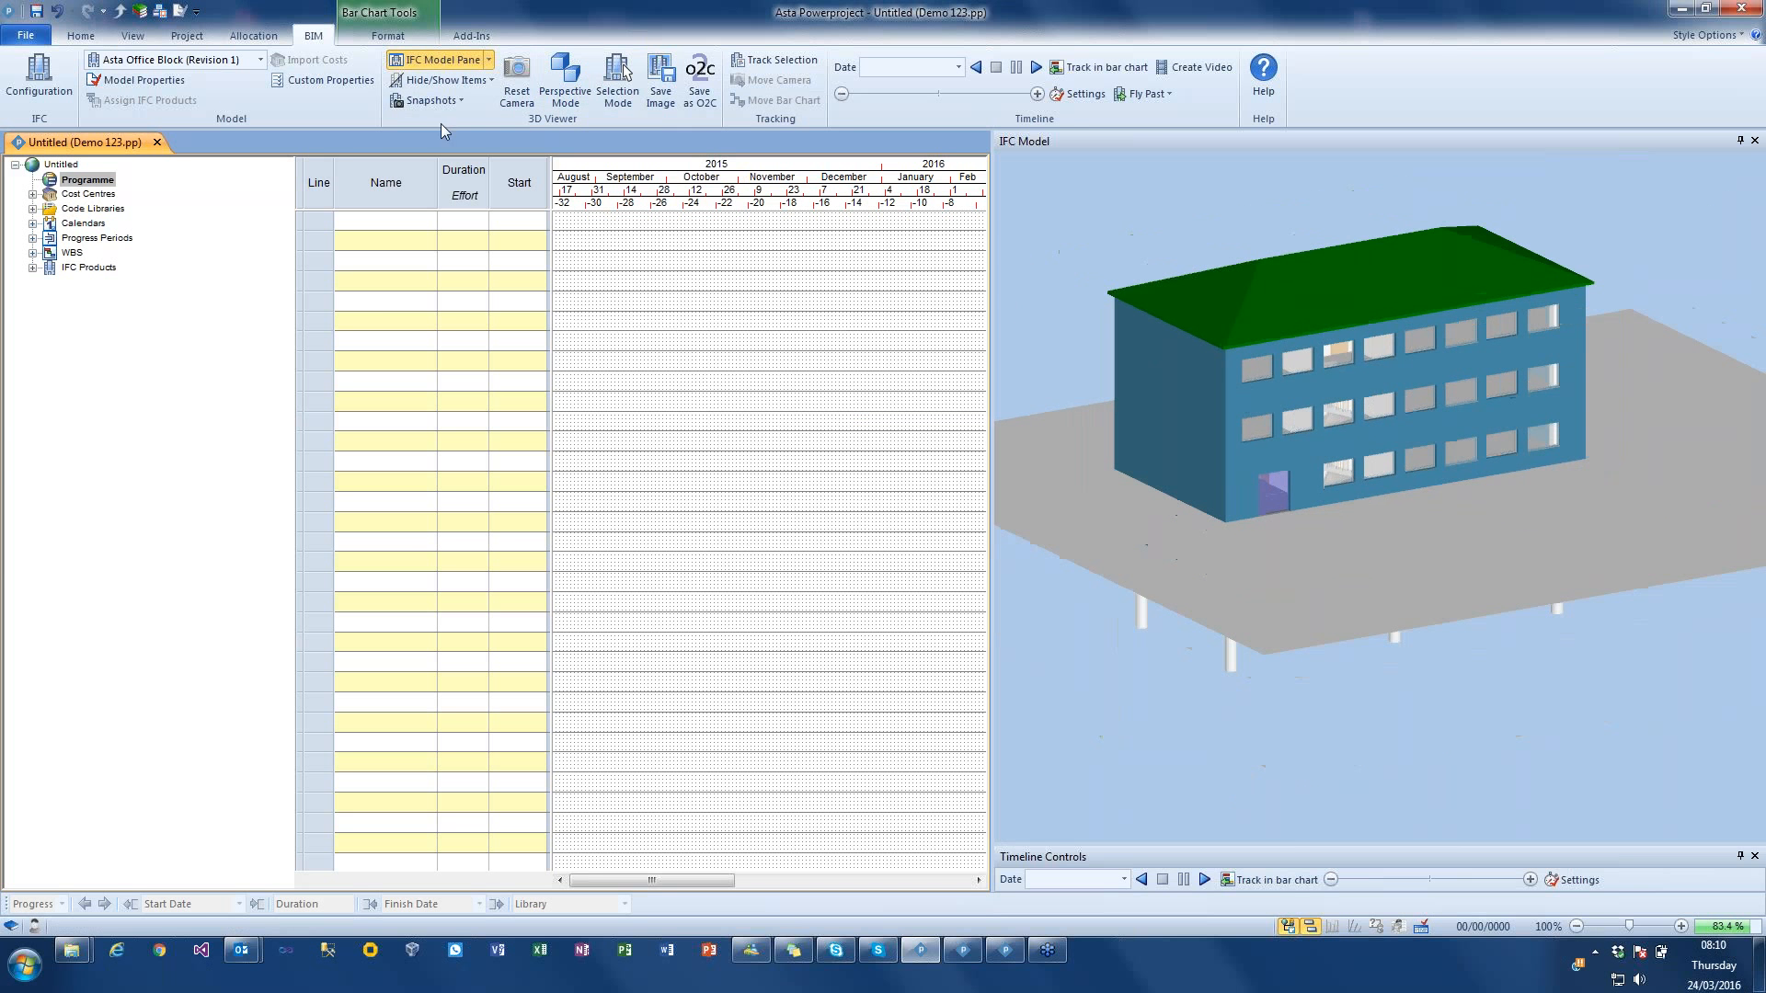
left_click(426, 101)
left_click(445, 313)
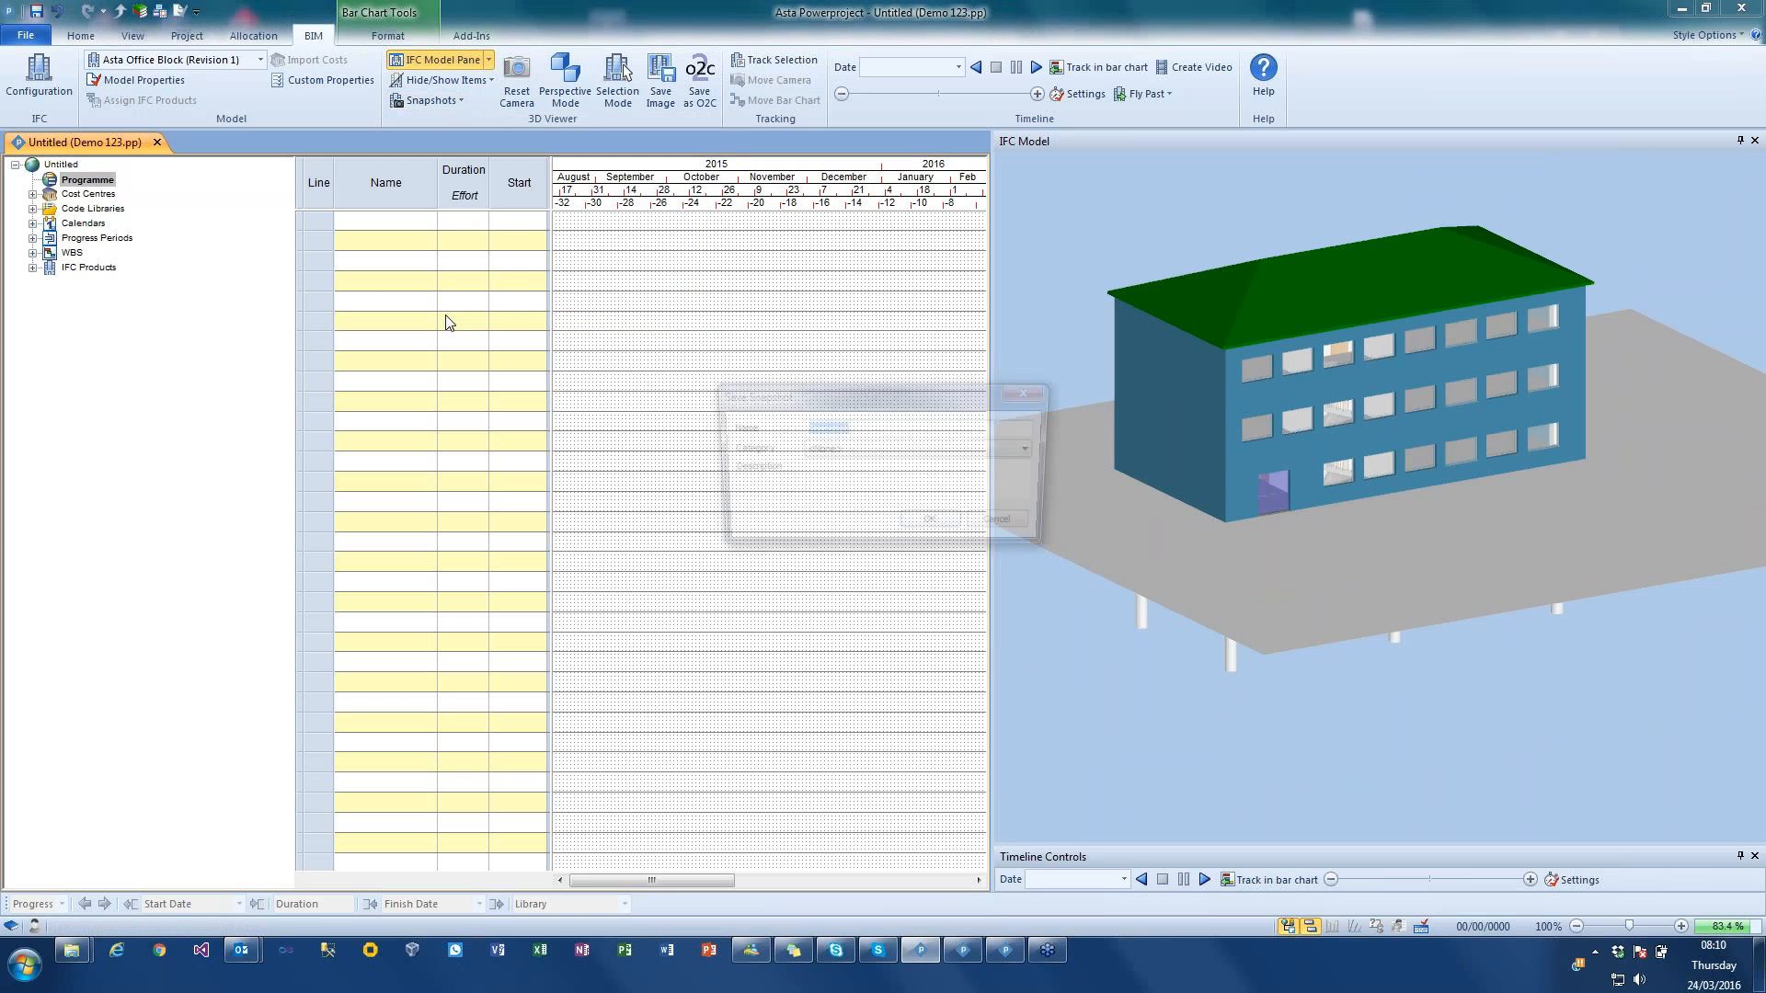
left_click(912, 526)
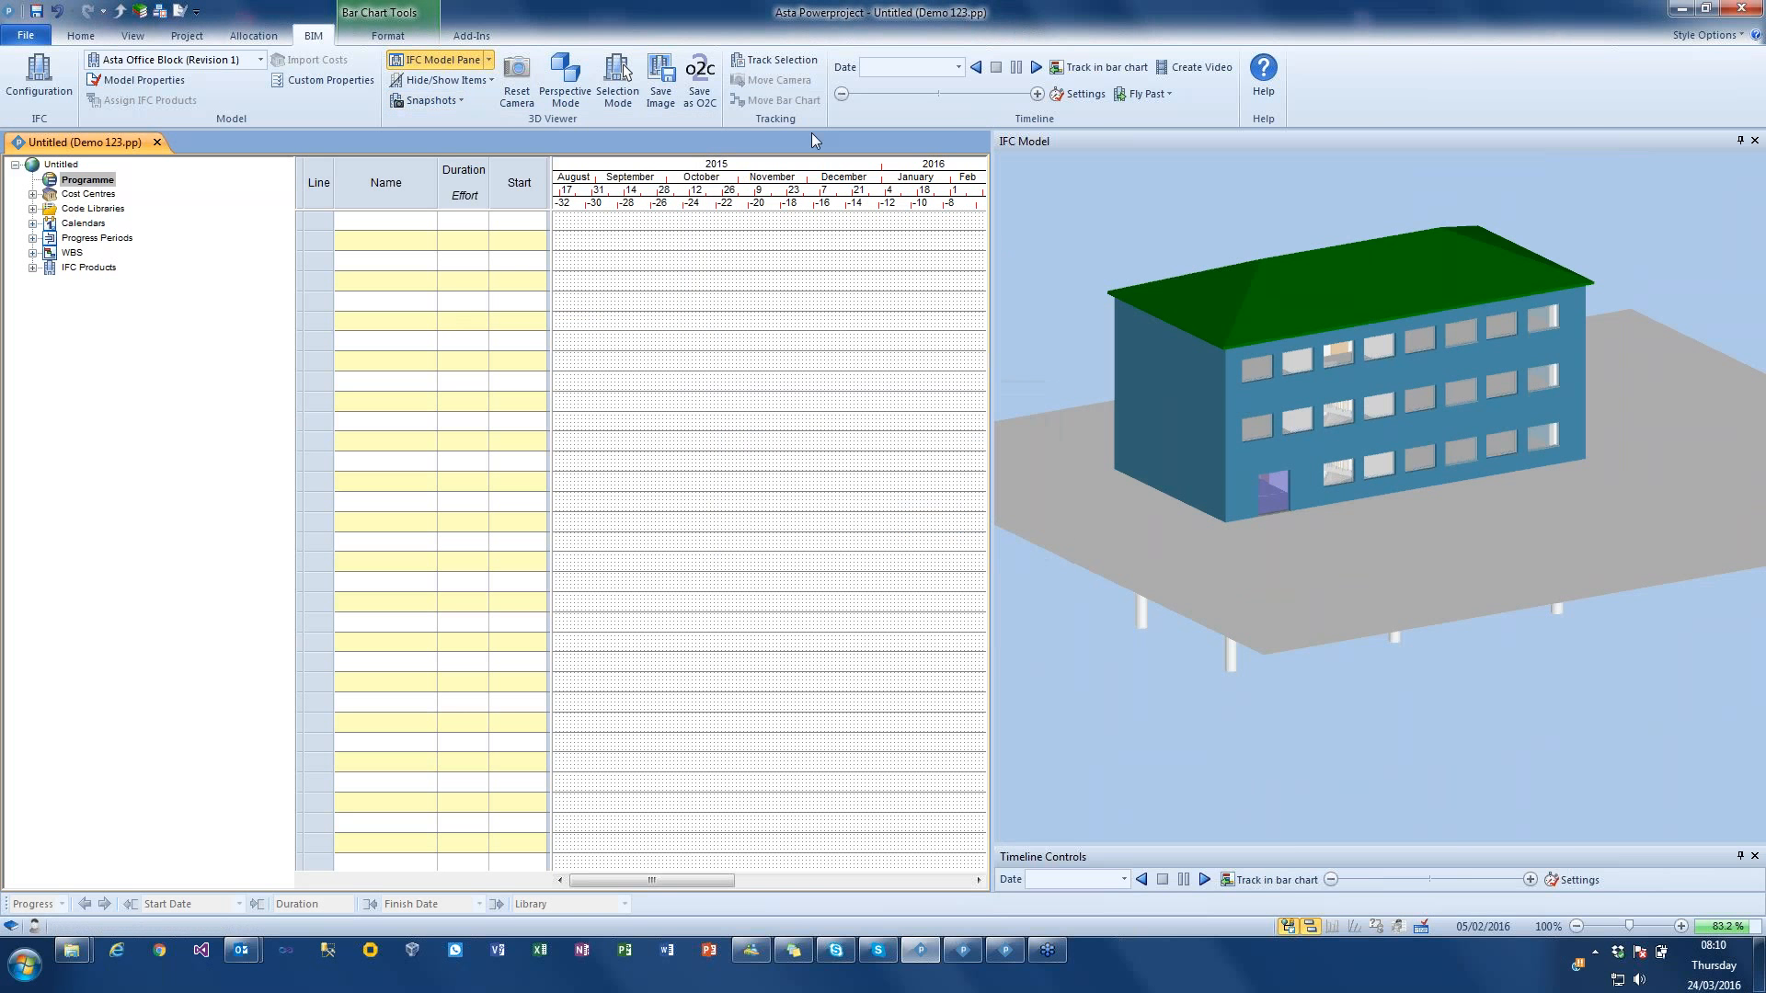
Step: Move the 3D view away and recall the saved interior and exterior snapshots in turn
scroll(1032, 253, "up", 6)
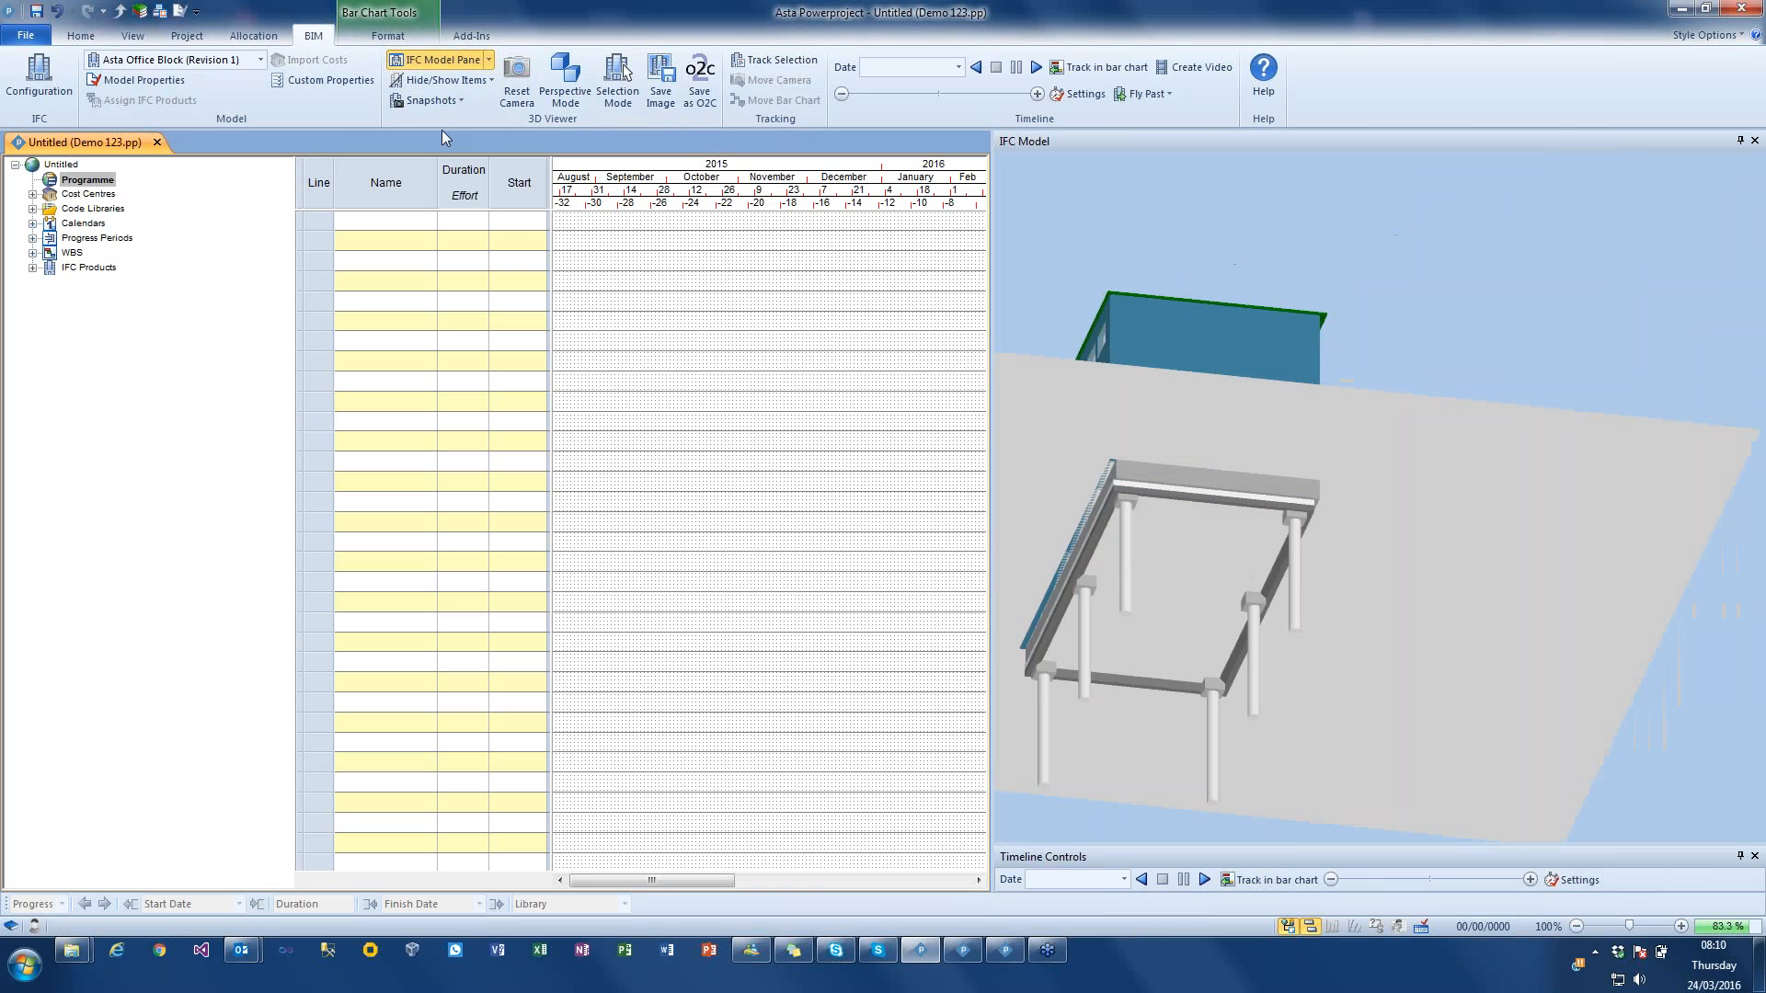
left_click(430, 100)
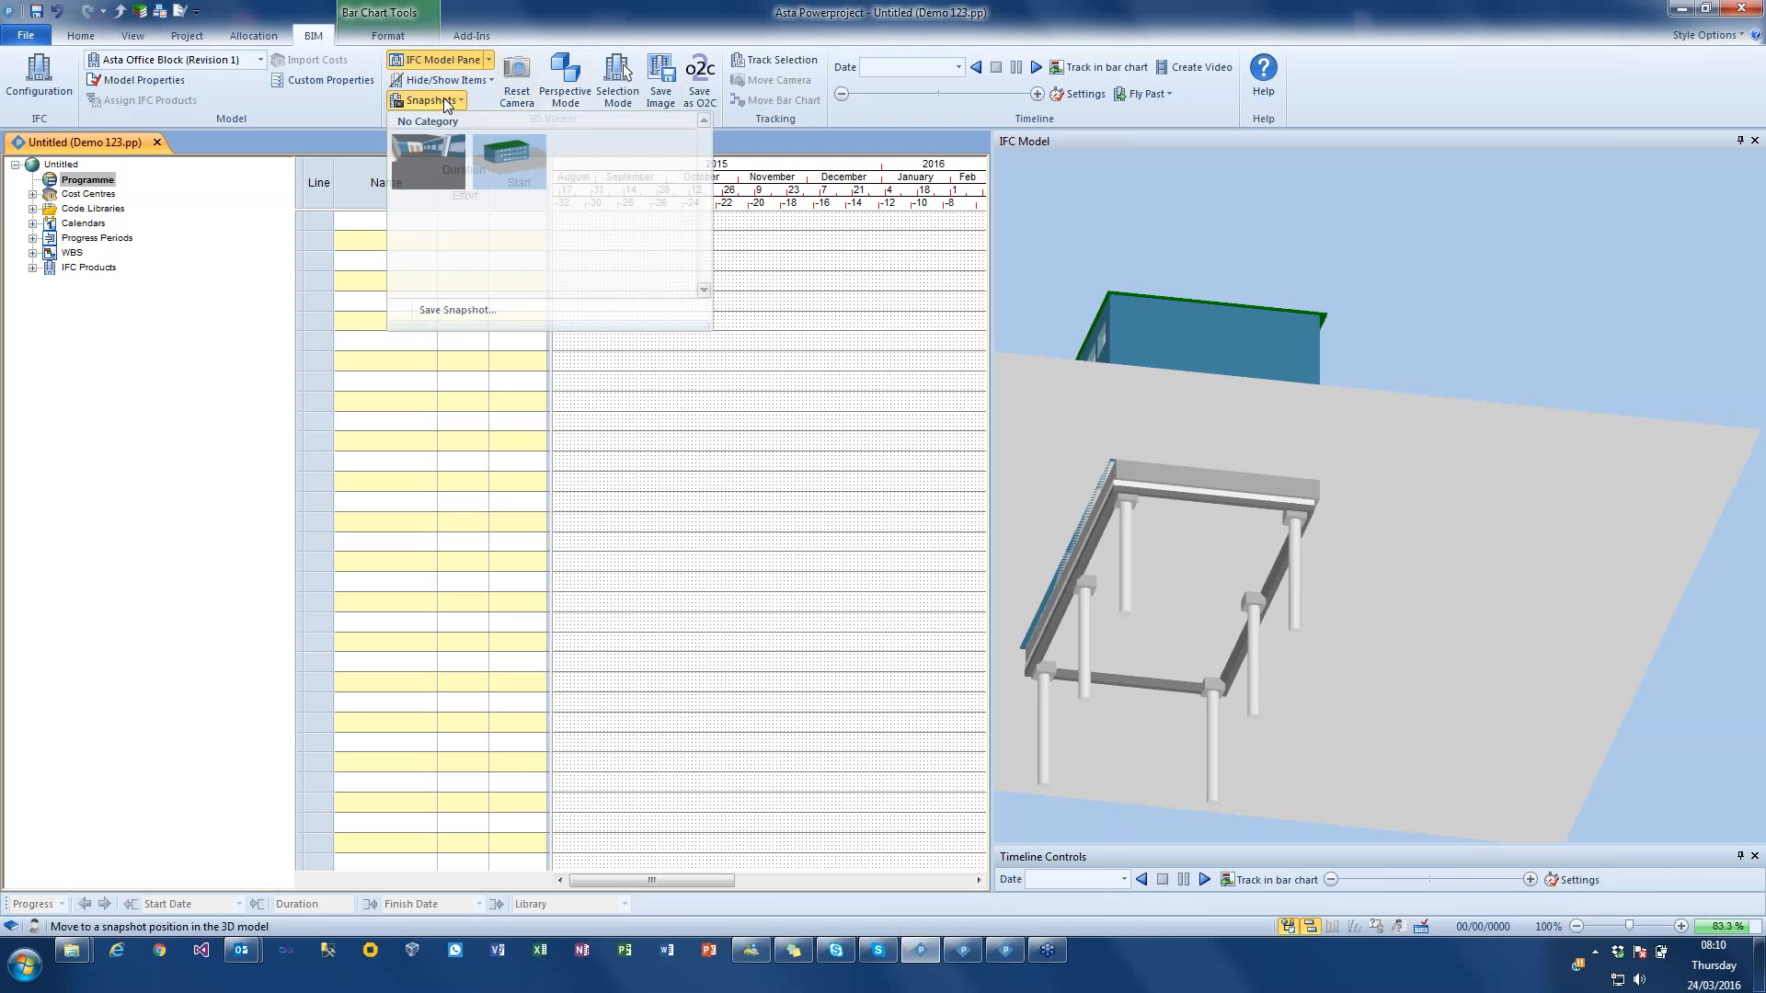
left_click(436, 179)
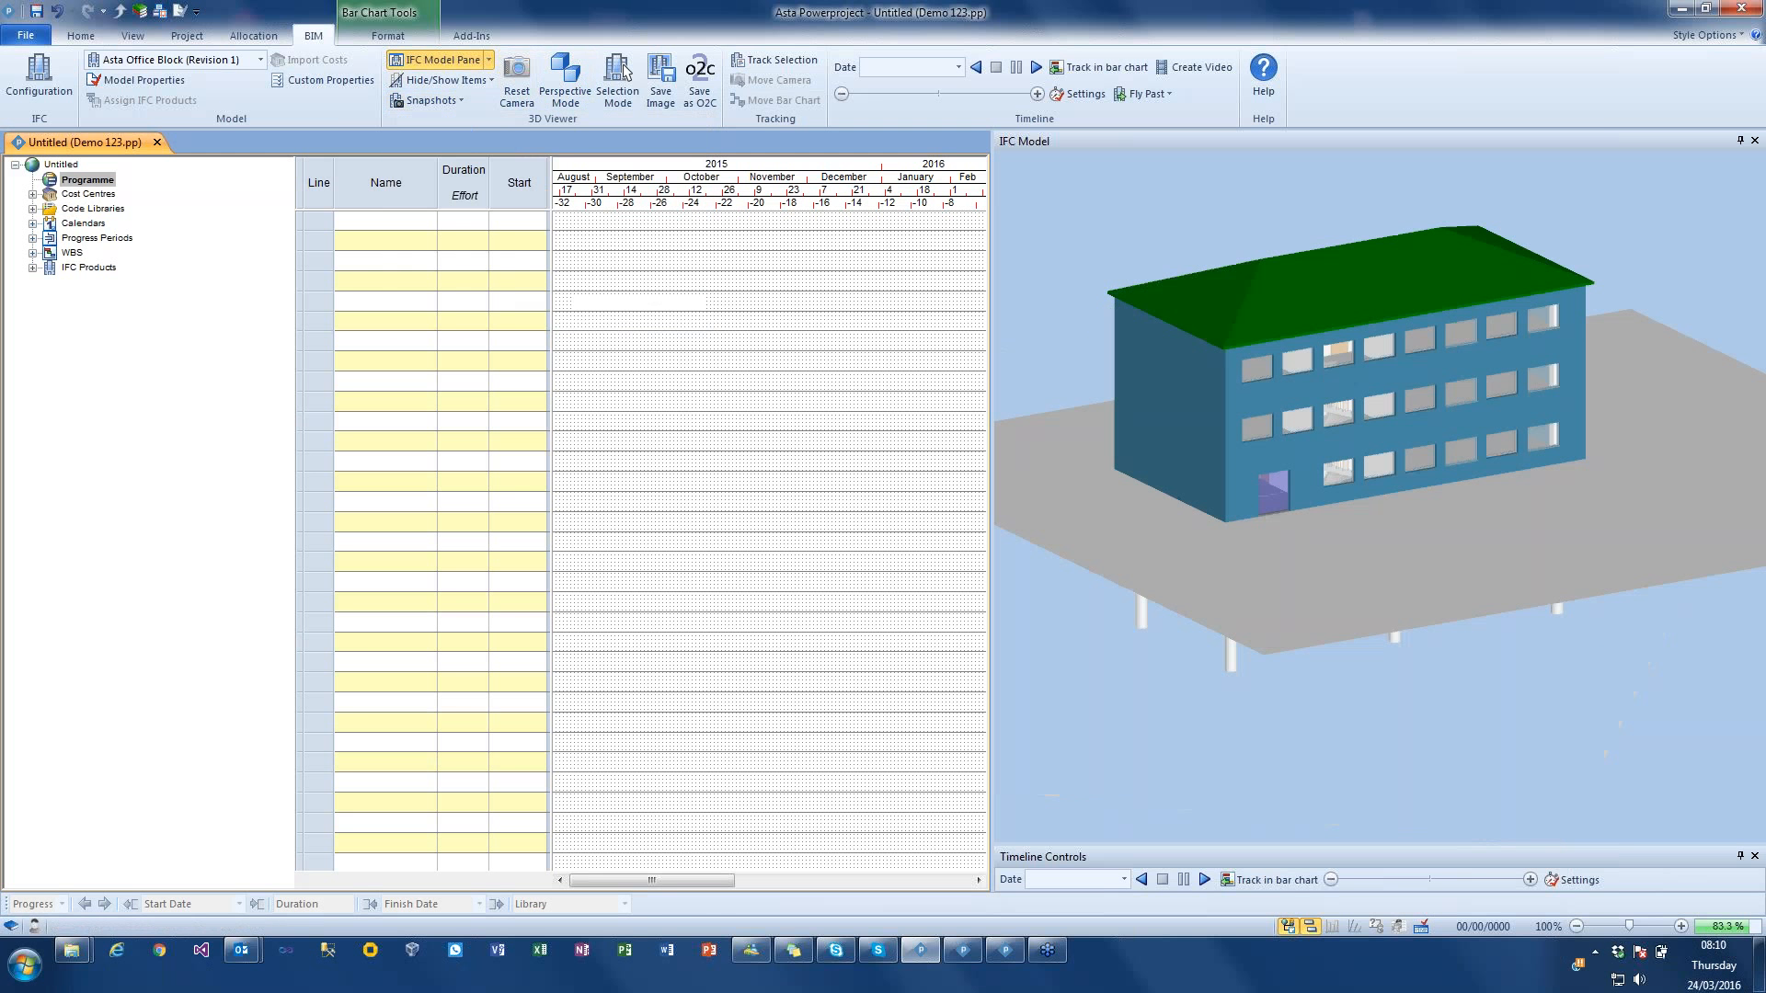
left_click(433, 100)
left_click(504, 178)
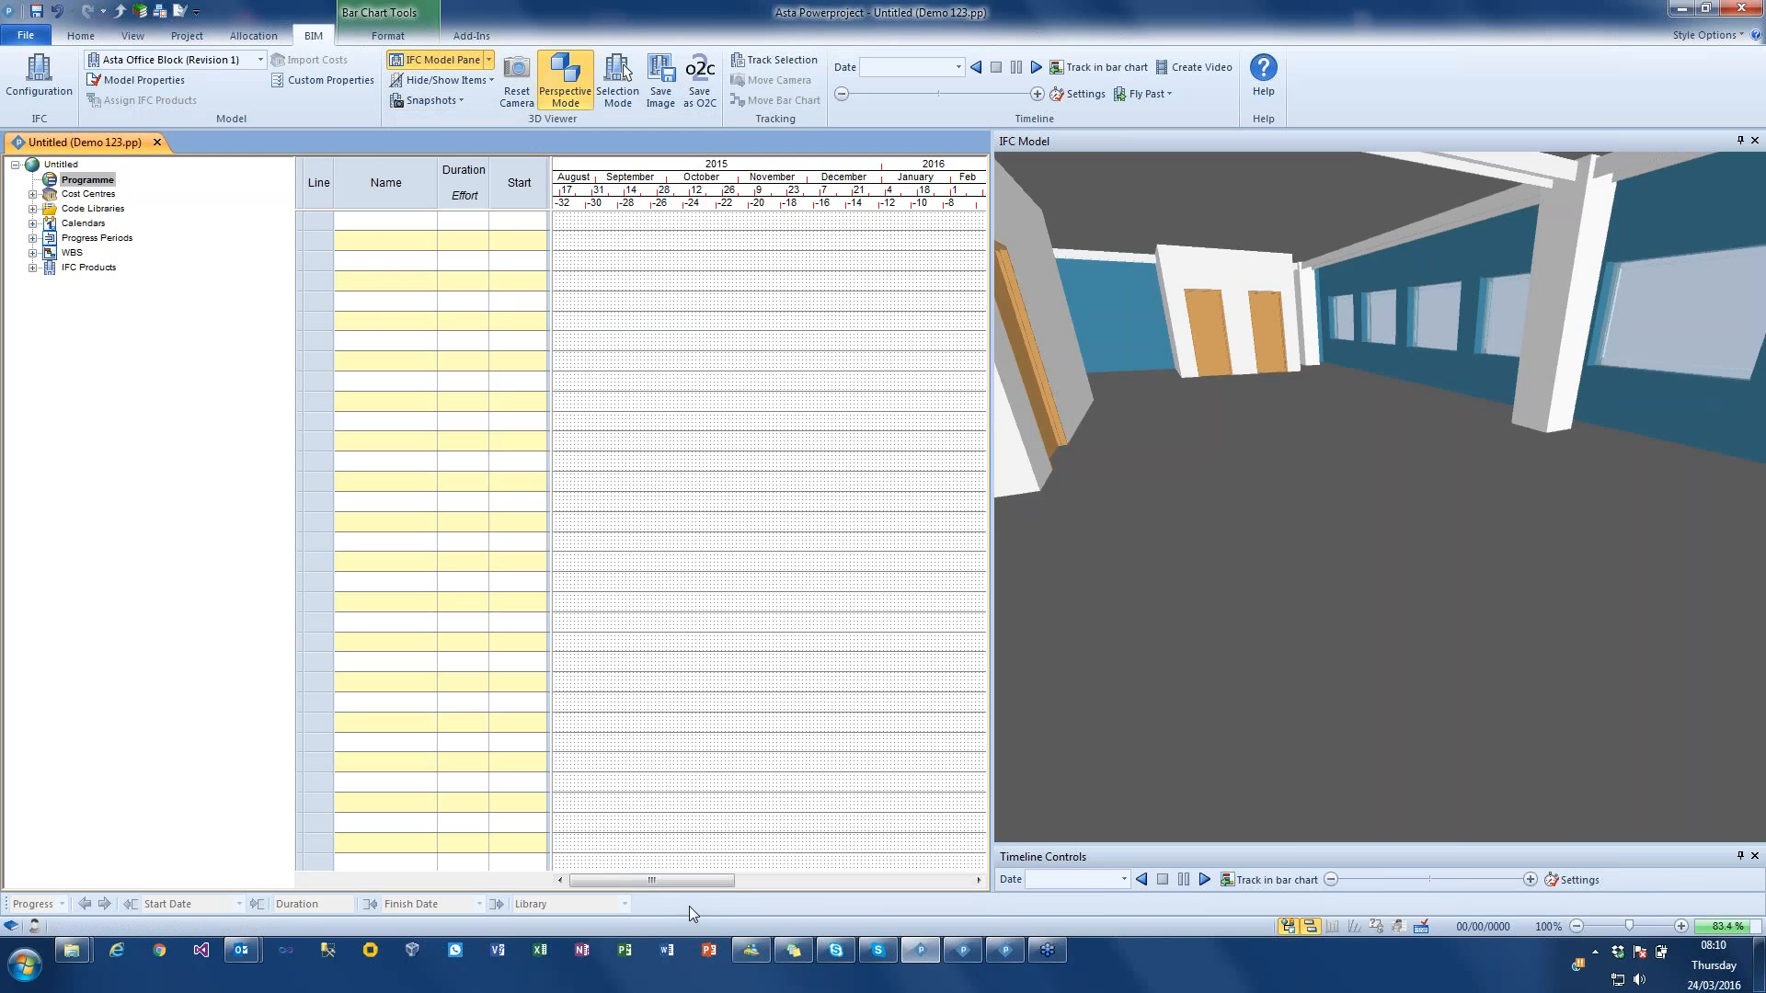
left_click(430, 100)
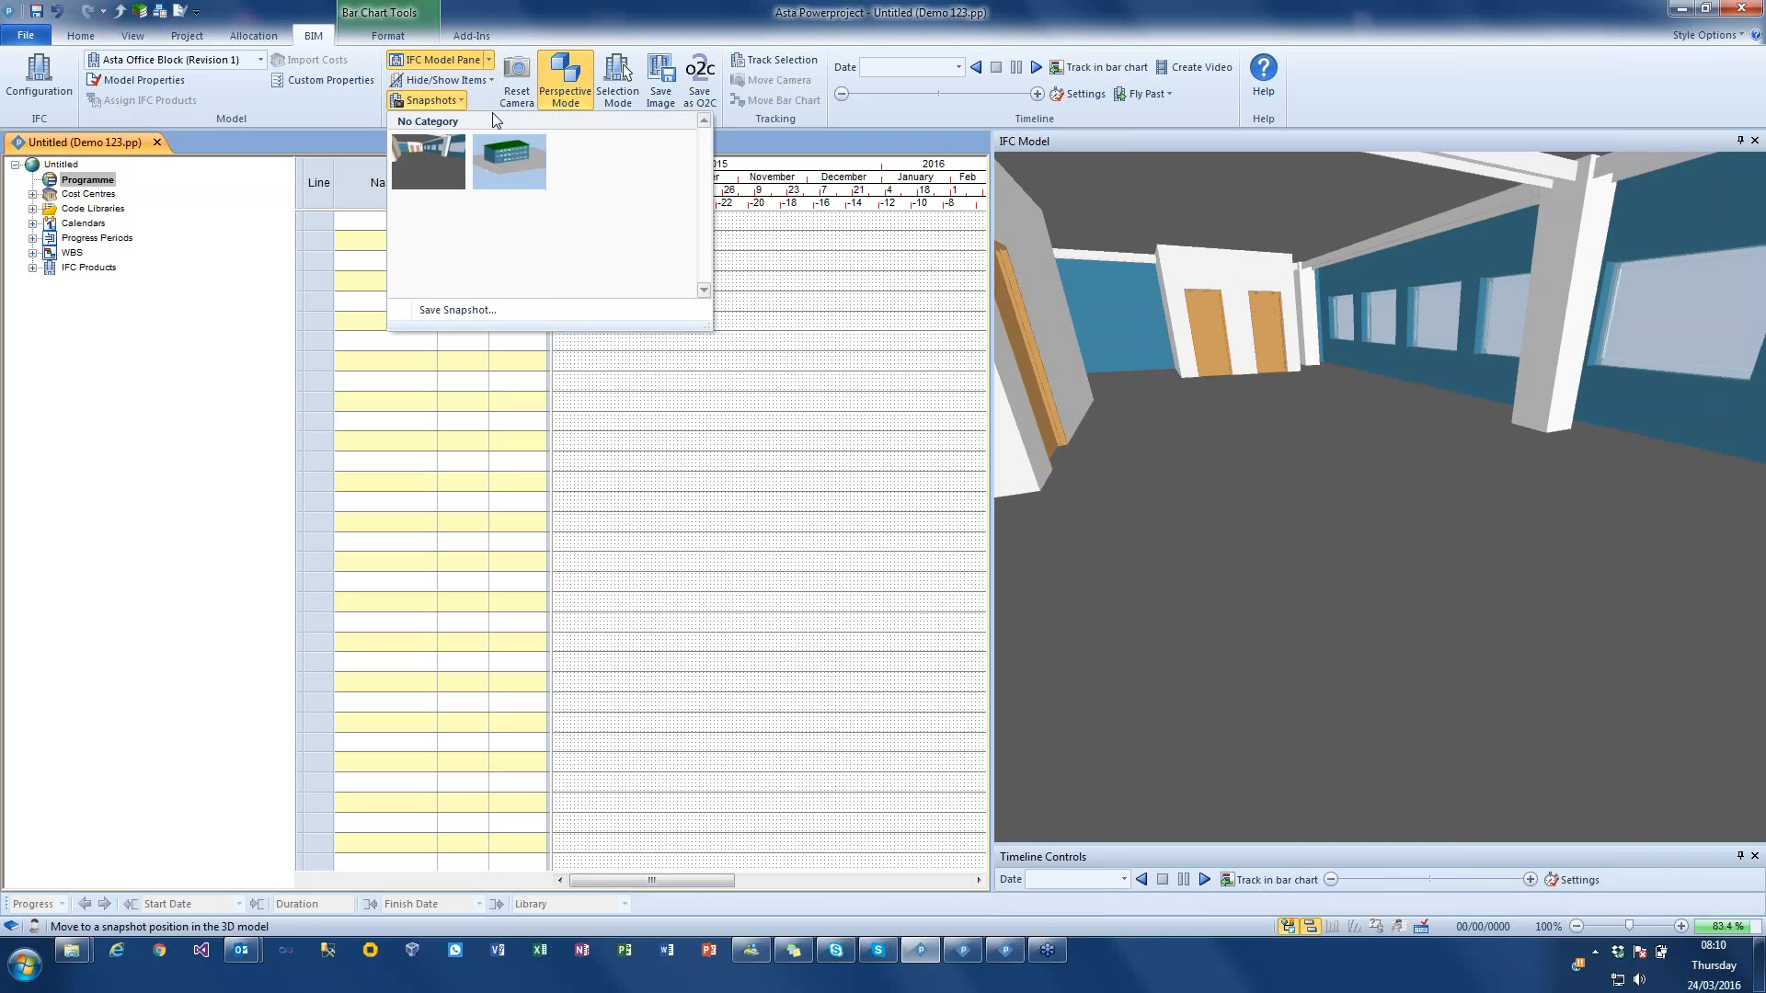
left_click(520, 179)
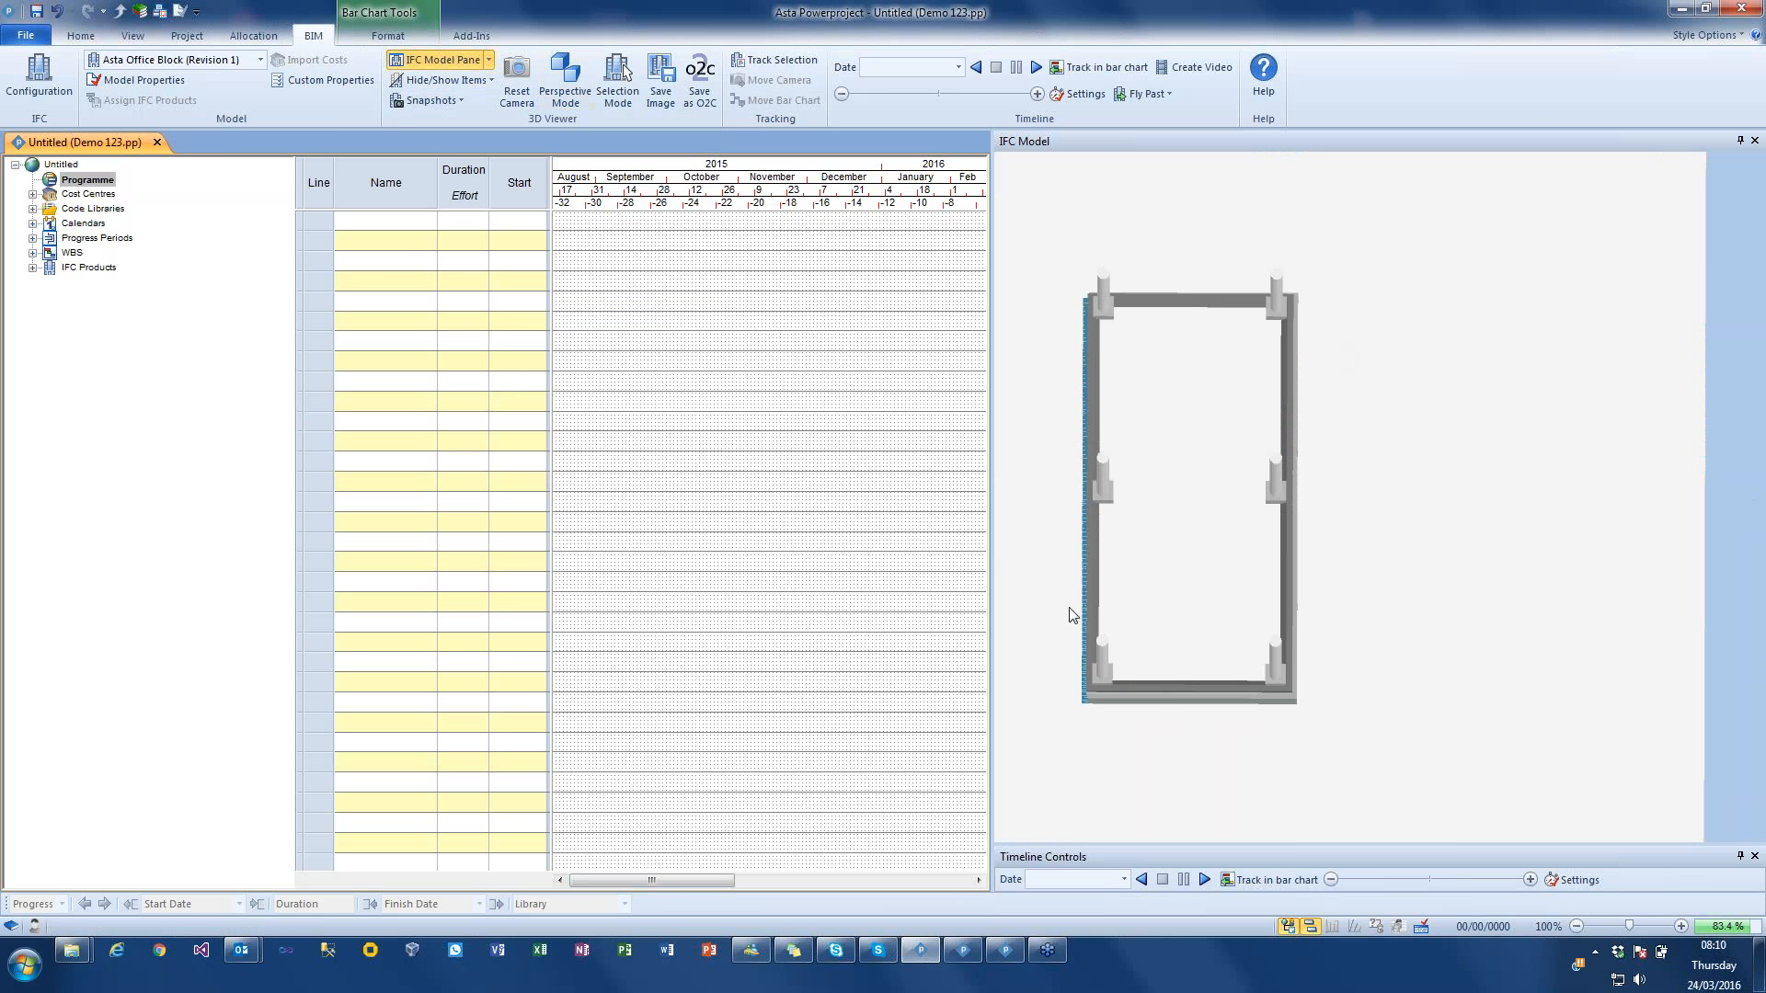
Step: Reset the 3D viewer's camera and orbit the model to an angled view of the front and end walls
left_click_drag(1186, 305, 1194, 402)
left_click(517, 75)
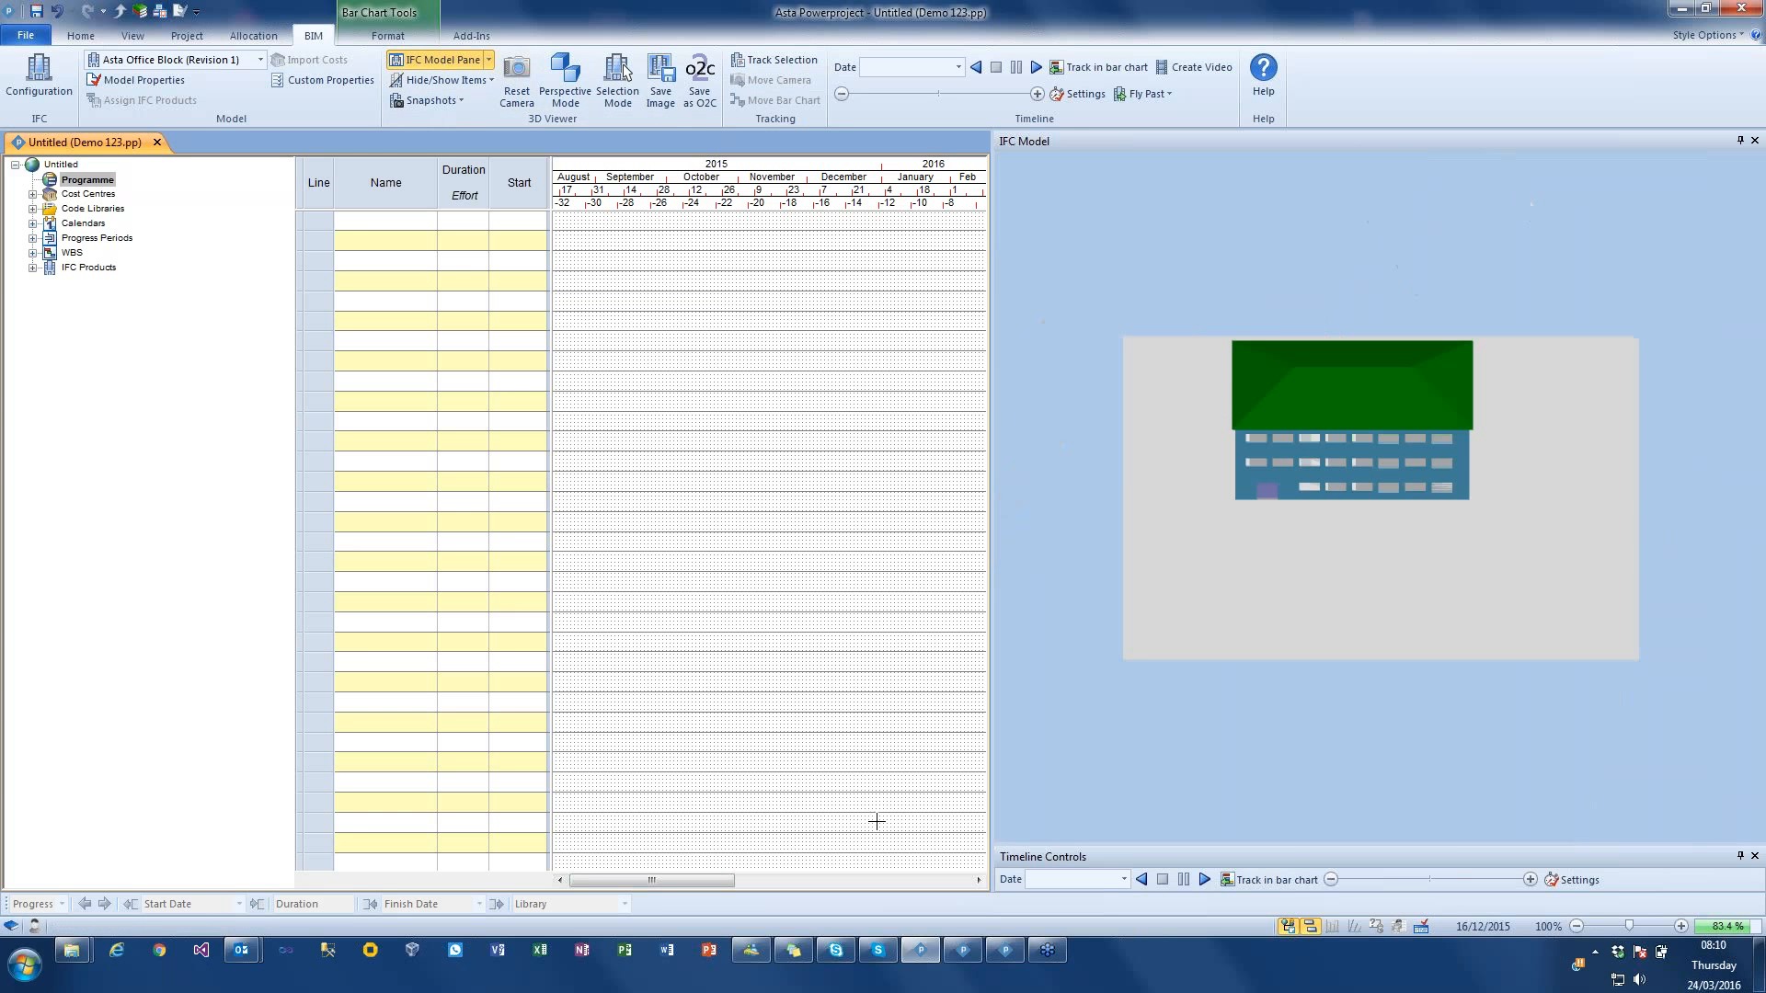
left_click_drag(1116, 485, 1238, 449)
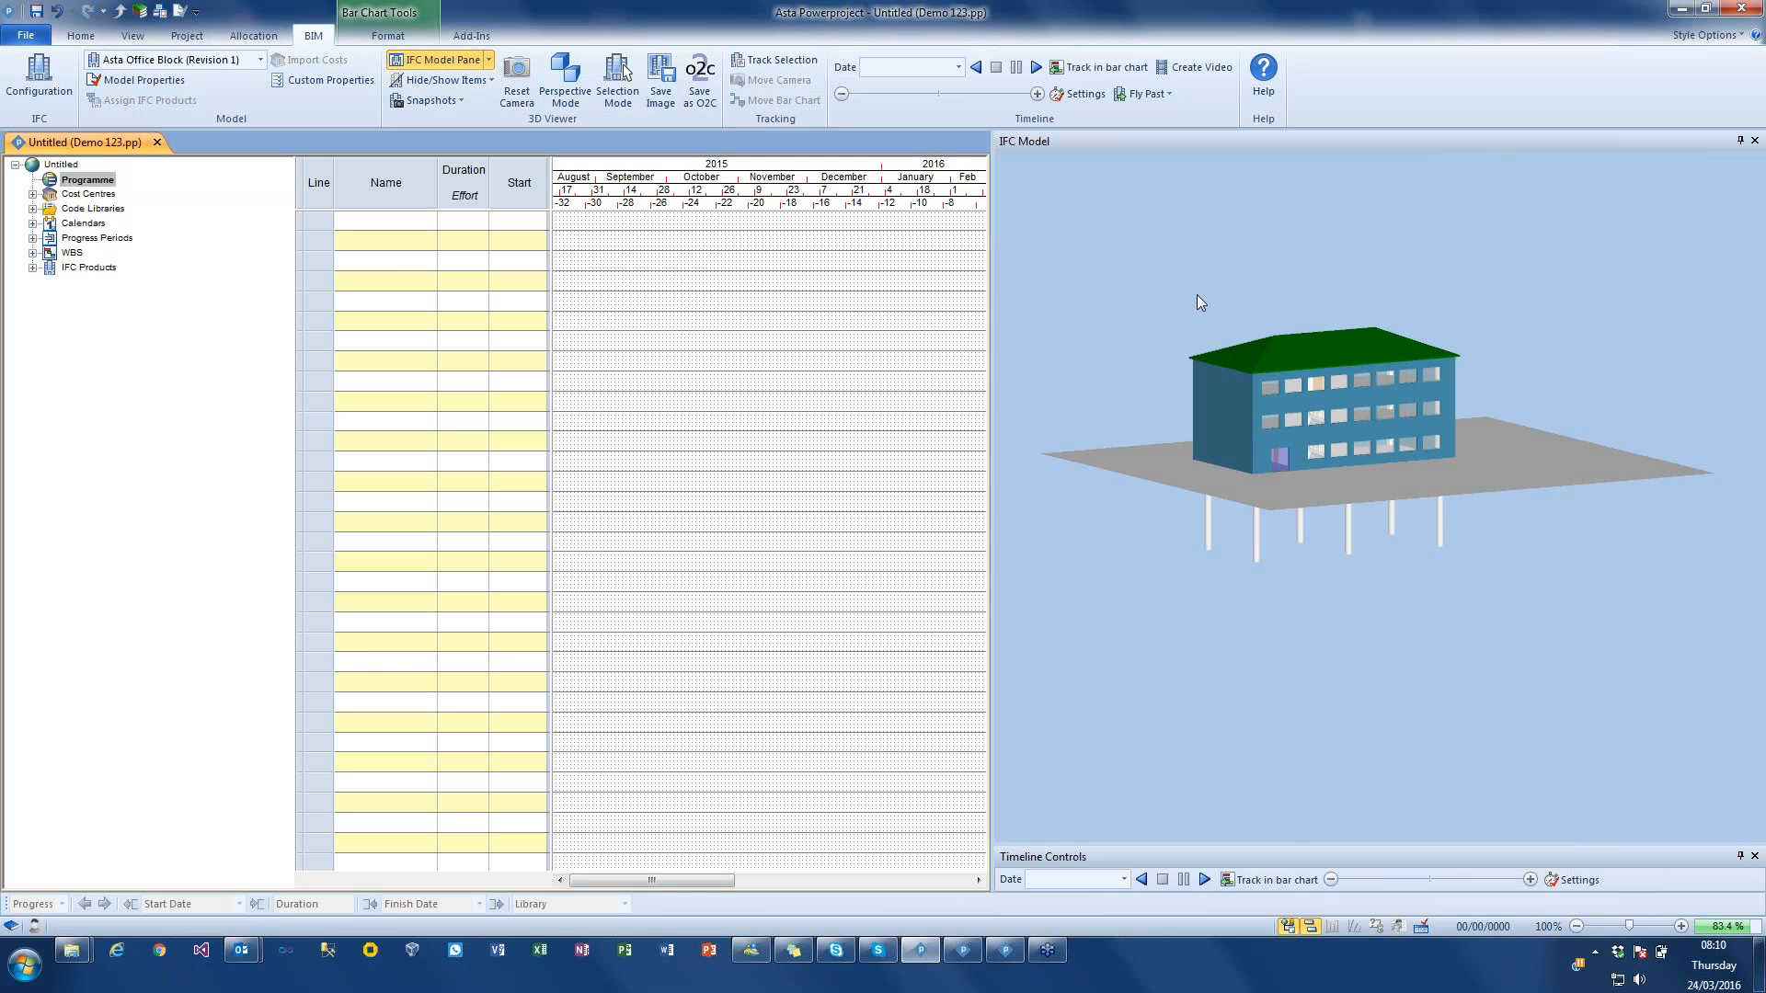
left_click_drag(1200, 305, 1192, 310)
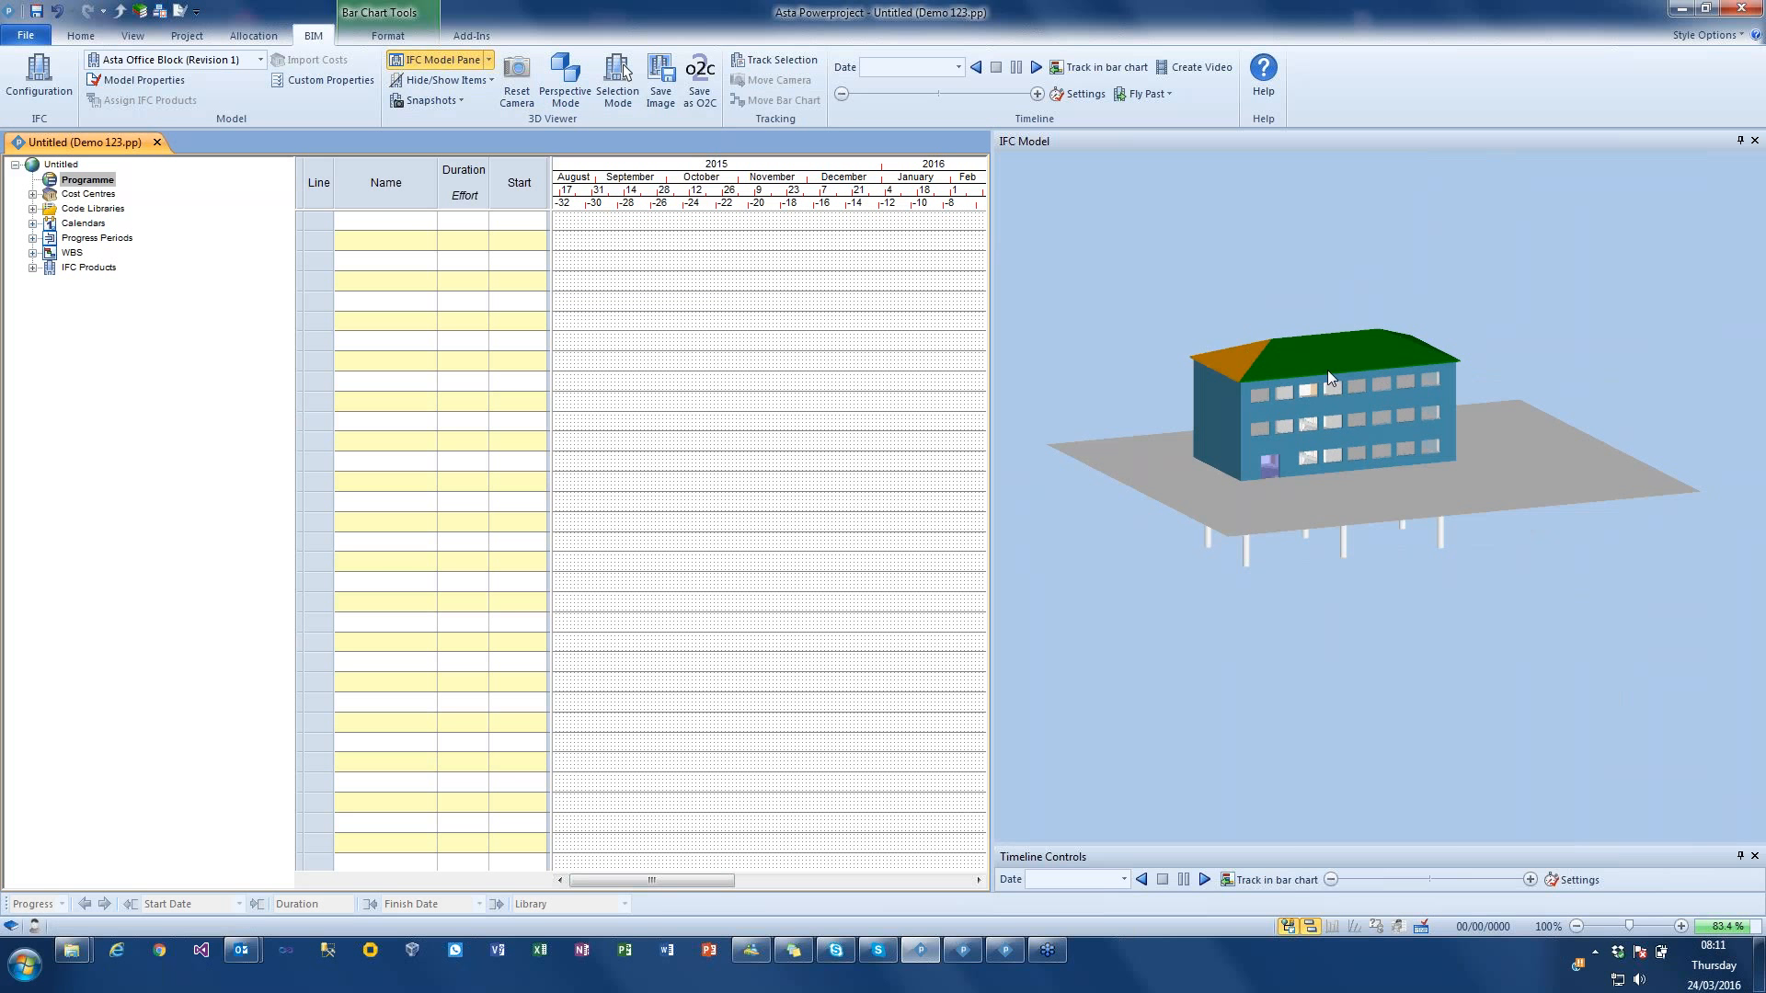
Step: Select the top-storey end wall in the 3D model and clear the selection
left_click(1238, 398)
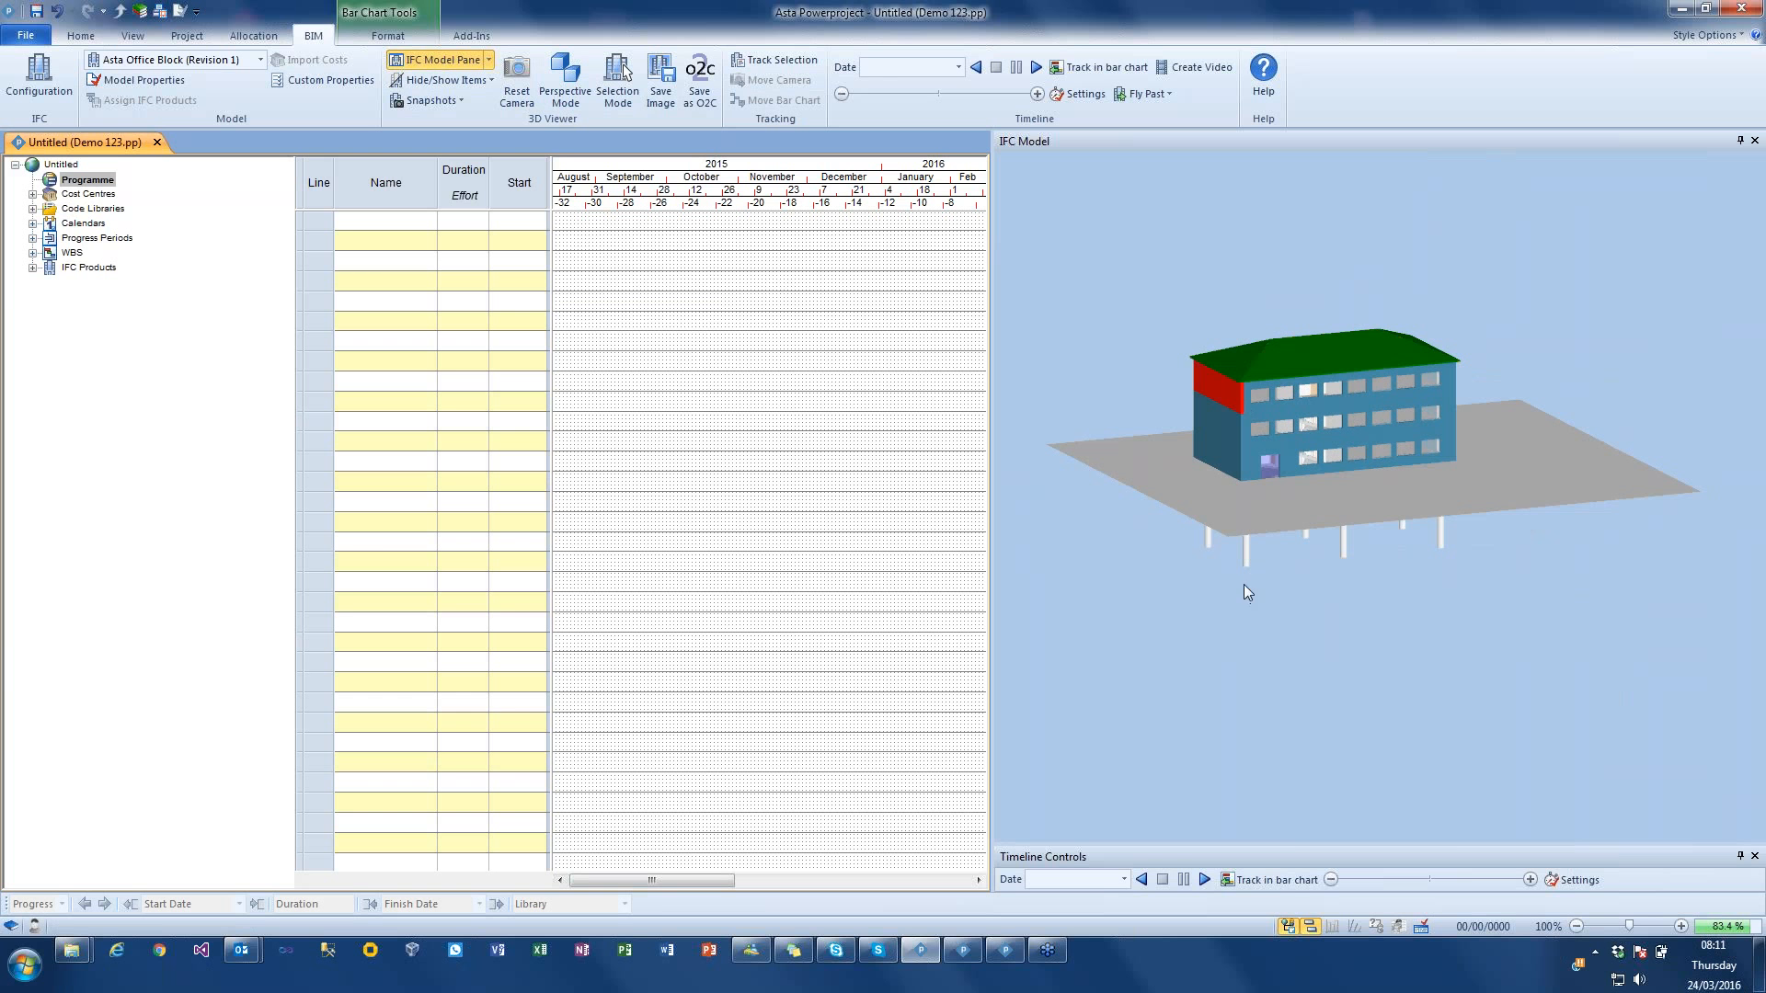
left_click(1262, 410)
left_click(1260, 304)
Step: Show the IFC Properties pane beside the 3D model and widen it into the bar chart area
left_click(489, 59)
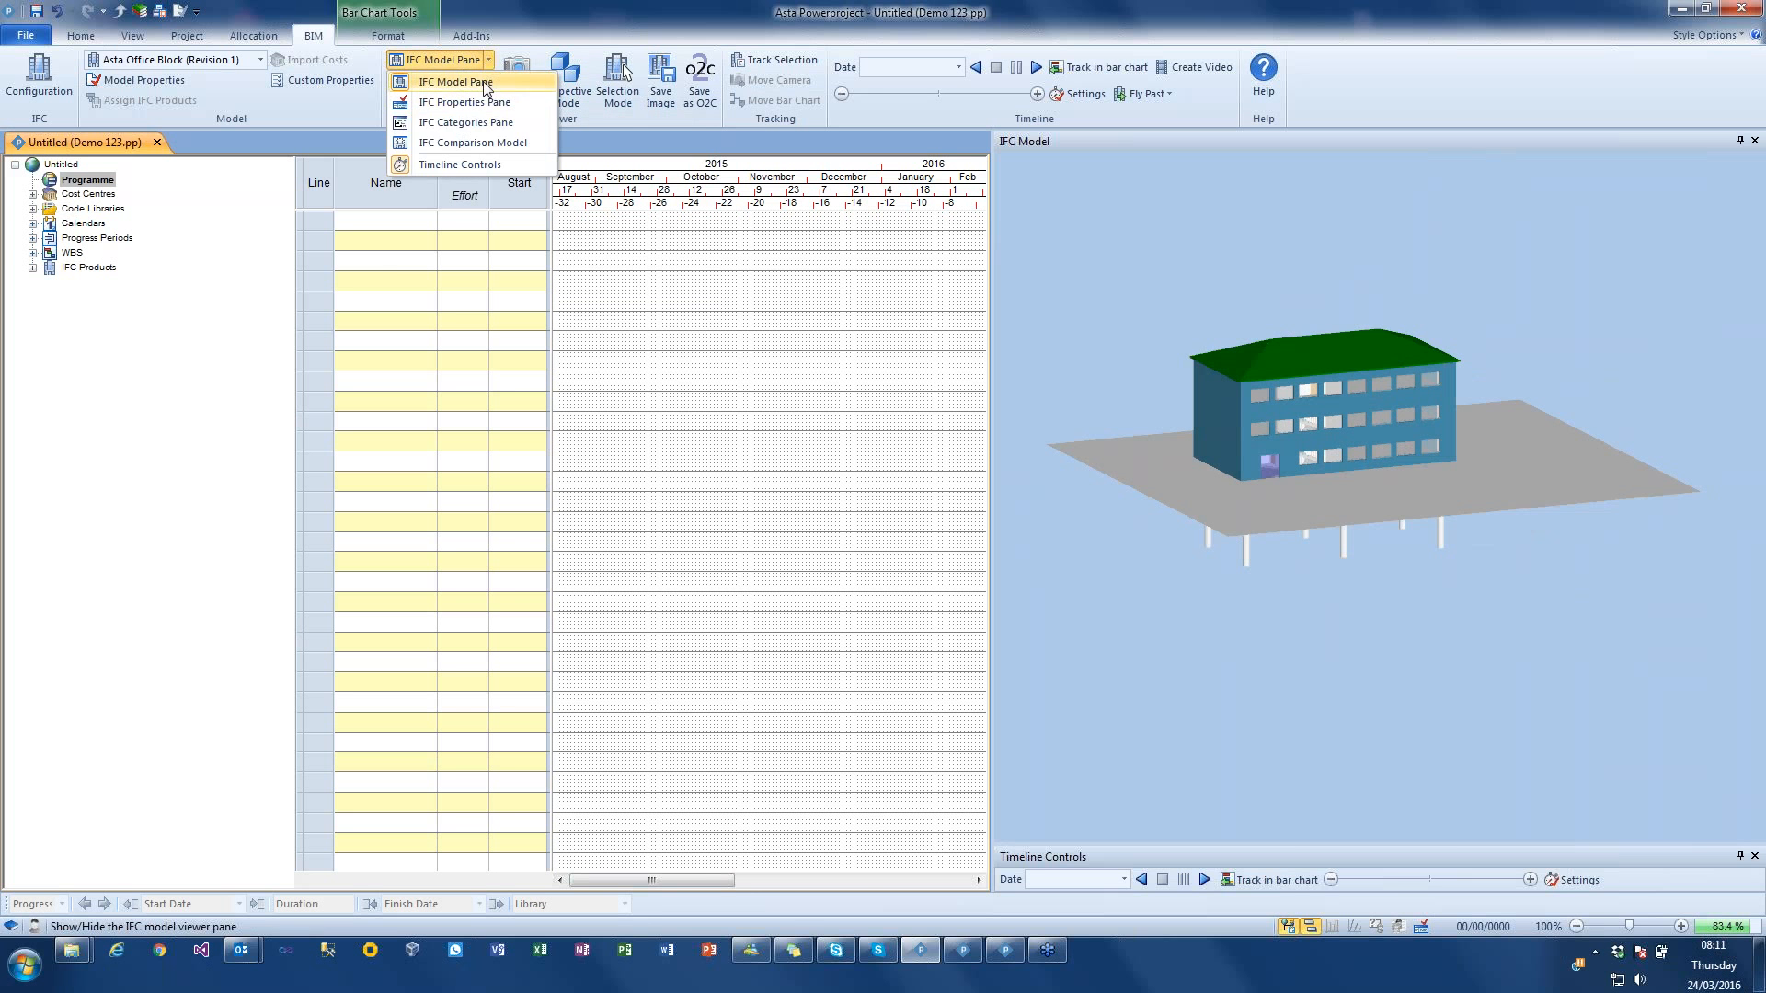
left_click(474, 100)
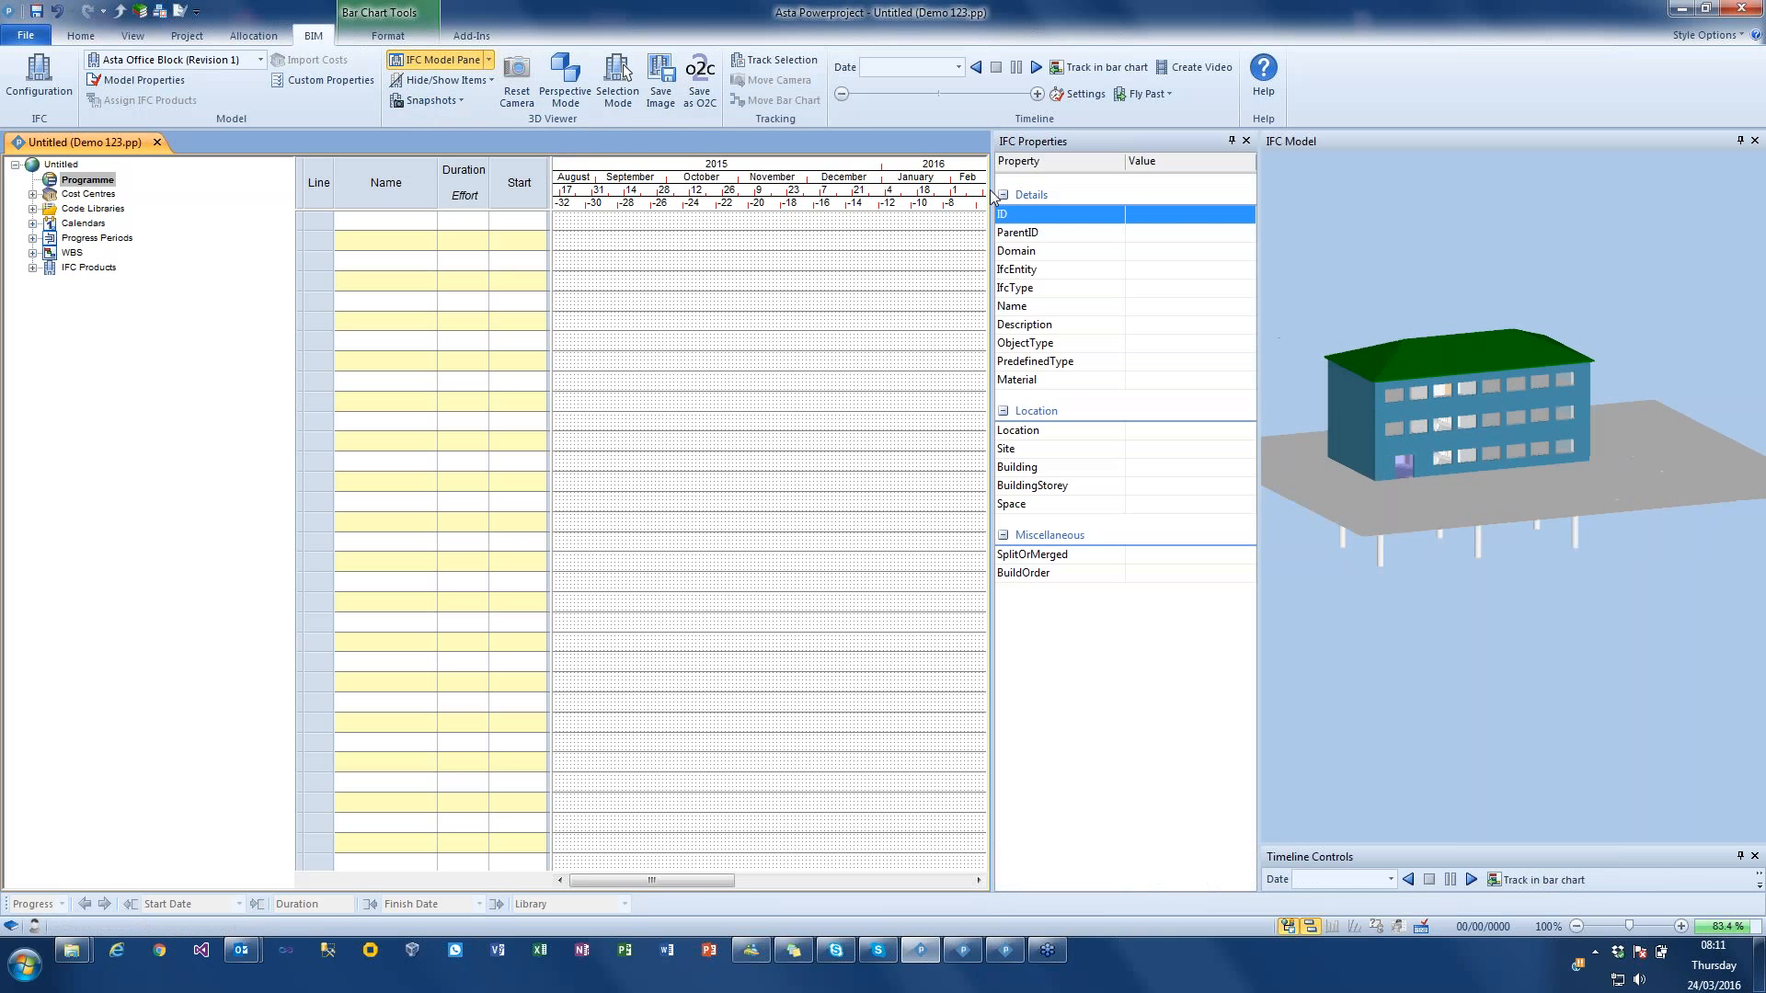
left_click_drag(993, 195, 724, 163)
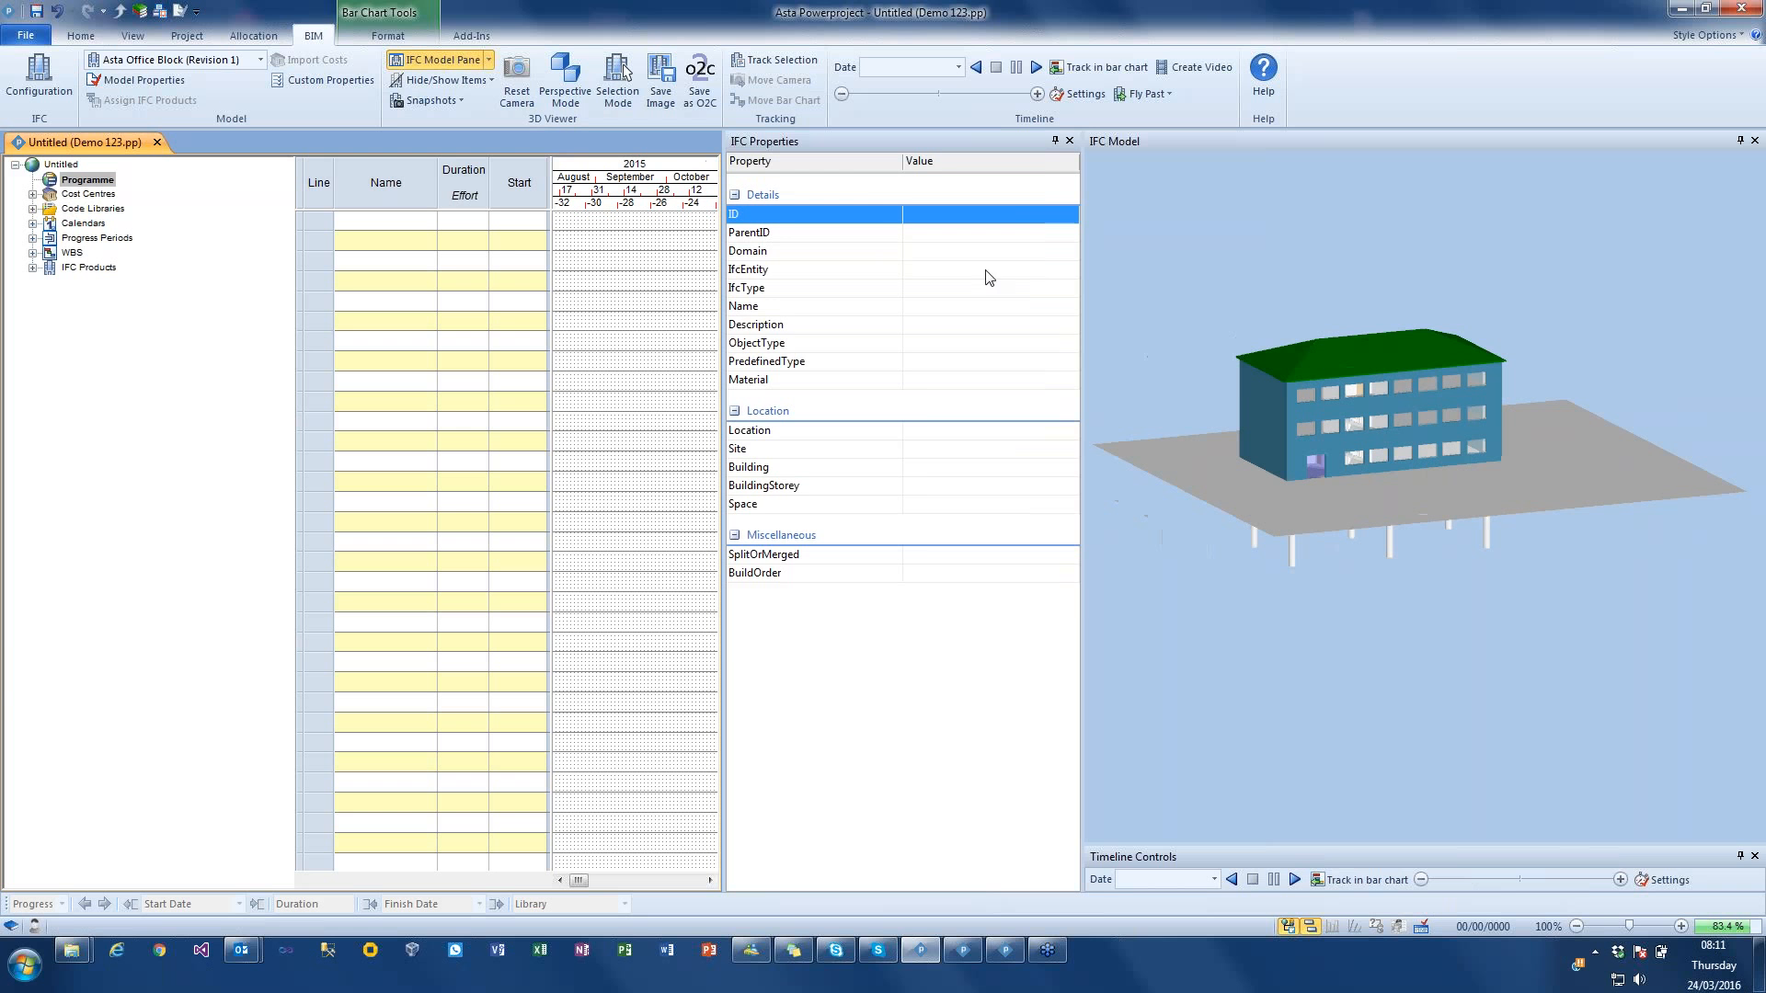
Step: Select the top-storey end wall and examine its IFC properties
left_click(1273, 389)
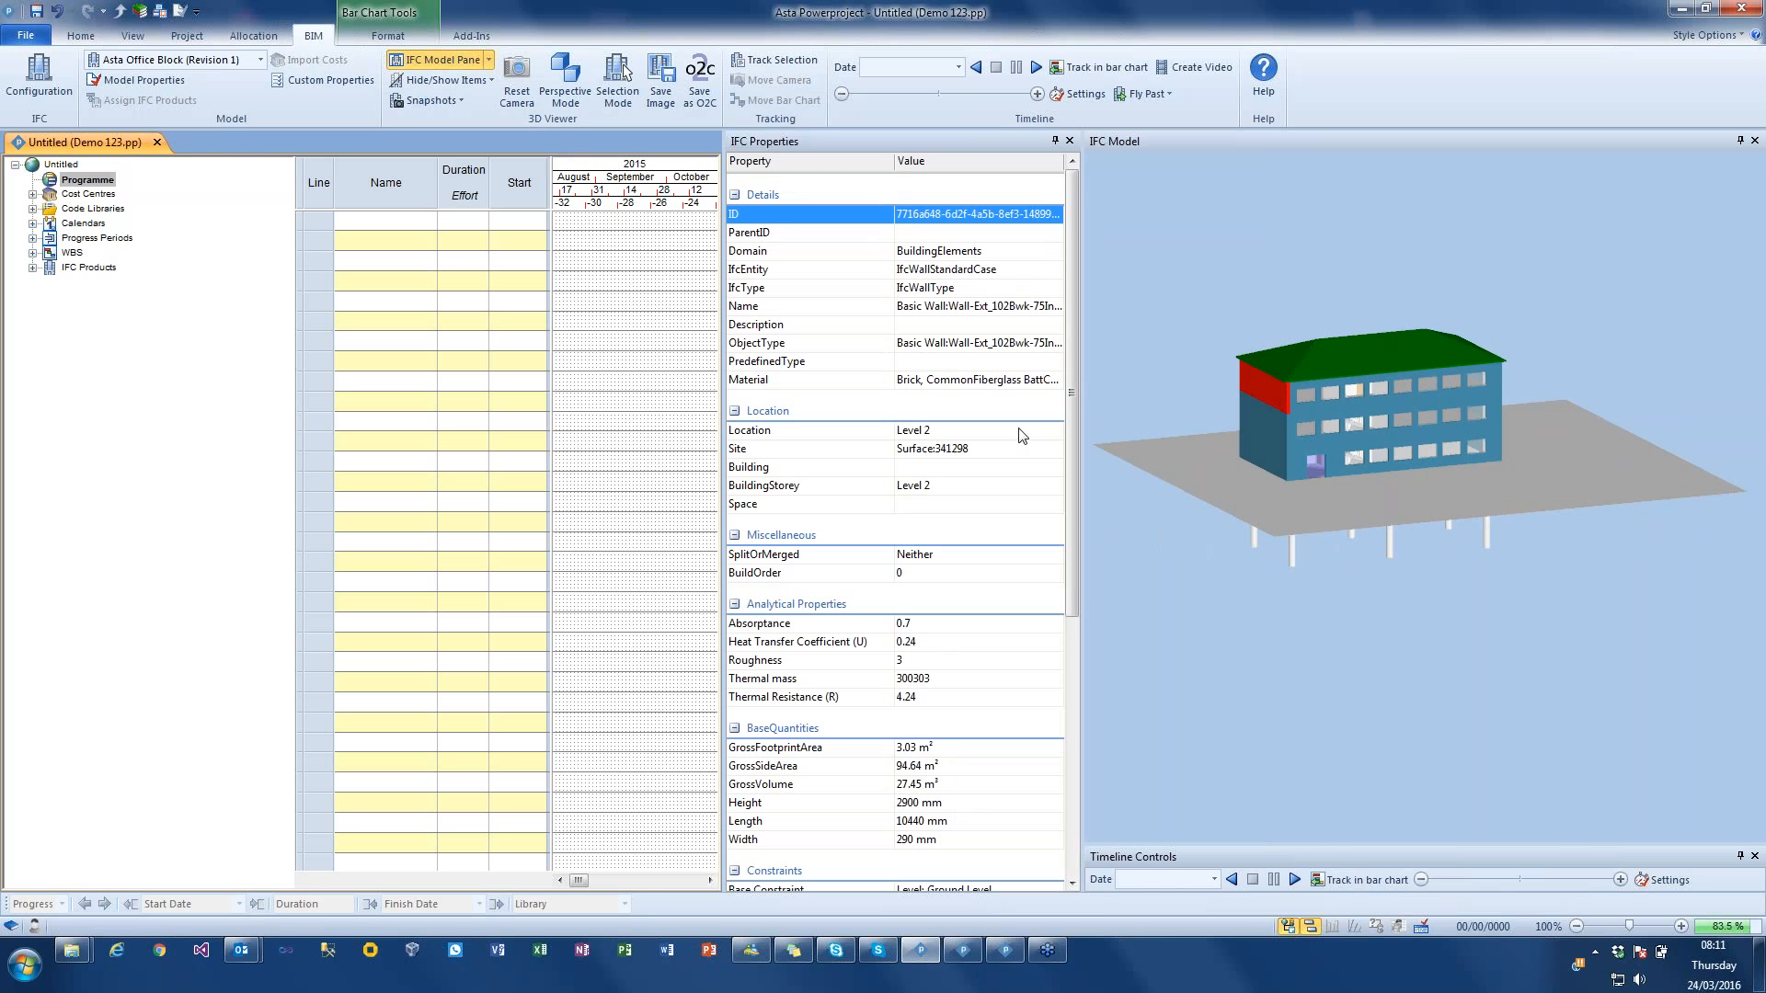
mouse_move(1068, 210)
left_mouse_down()
mouse_move(1082, 441)
mouse_move(1071, 188)
mouse_move(1067, 202)
left_mouse_up()
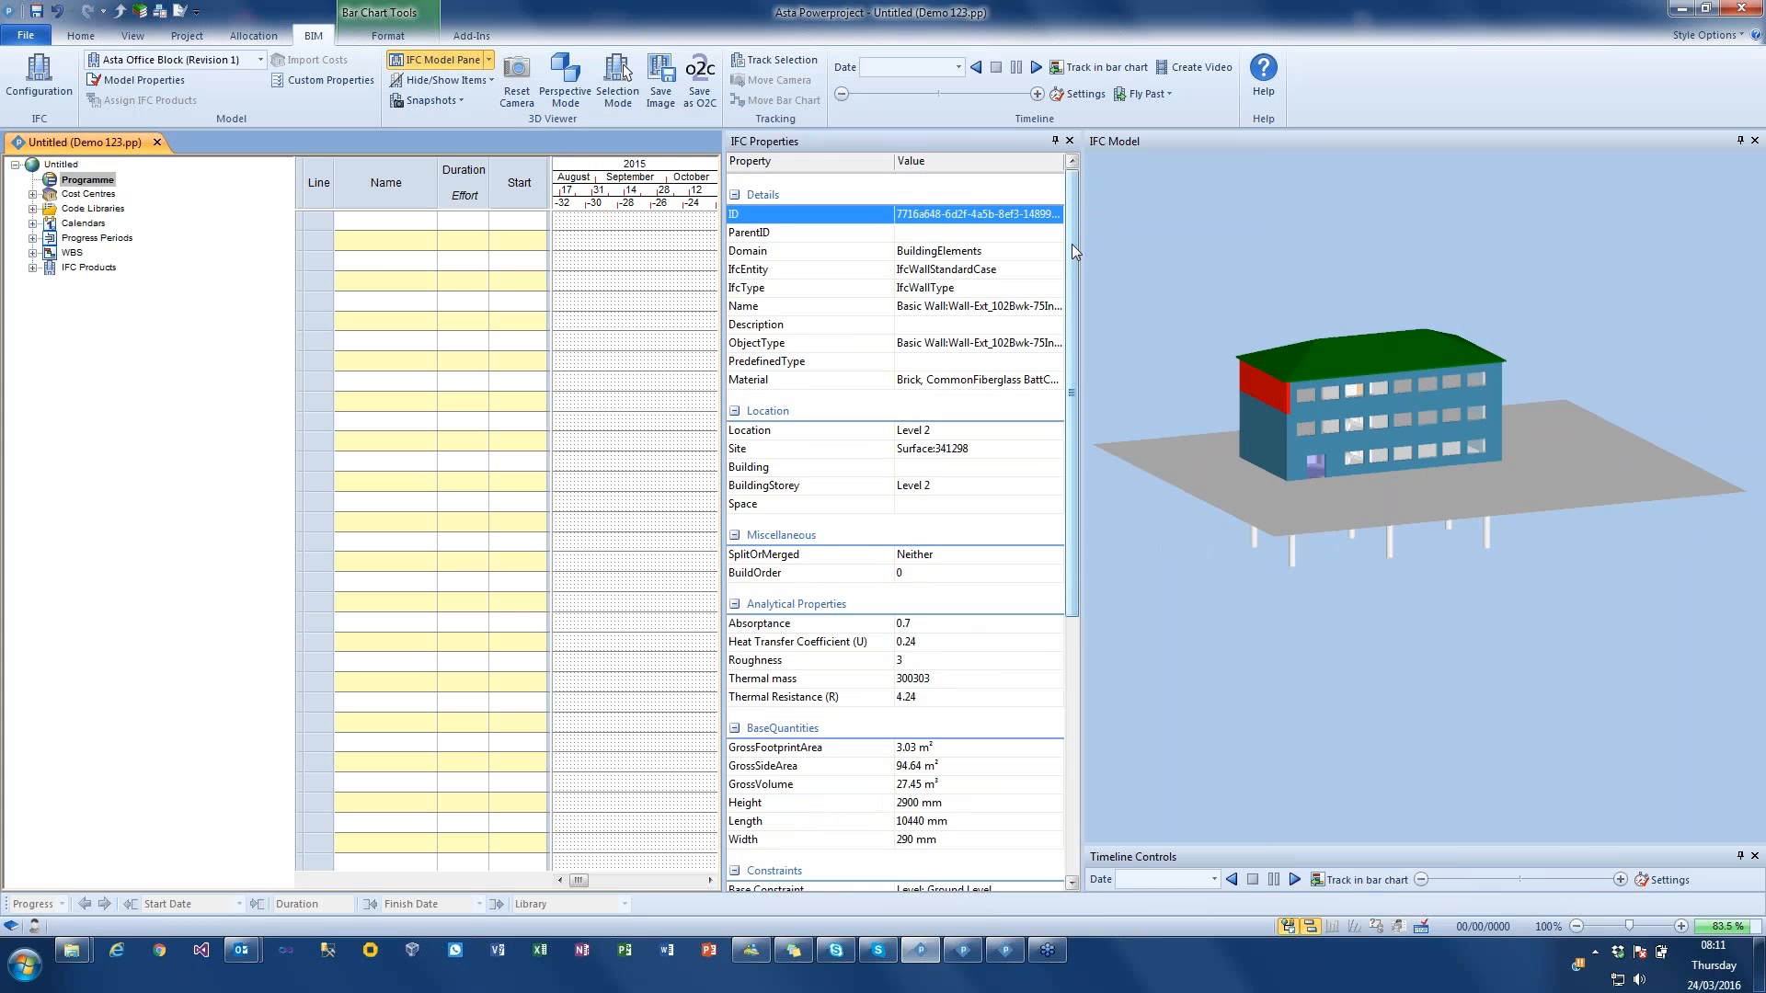
left_click_drag(1070, 250, 1089, 195)
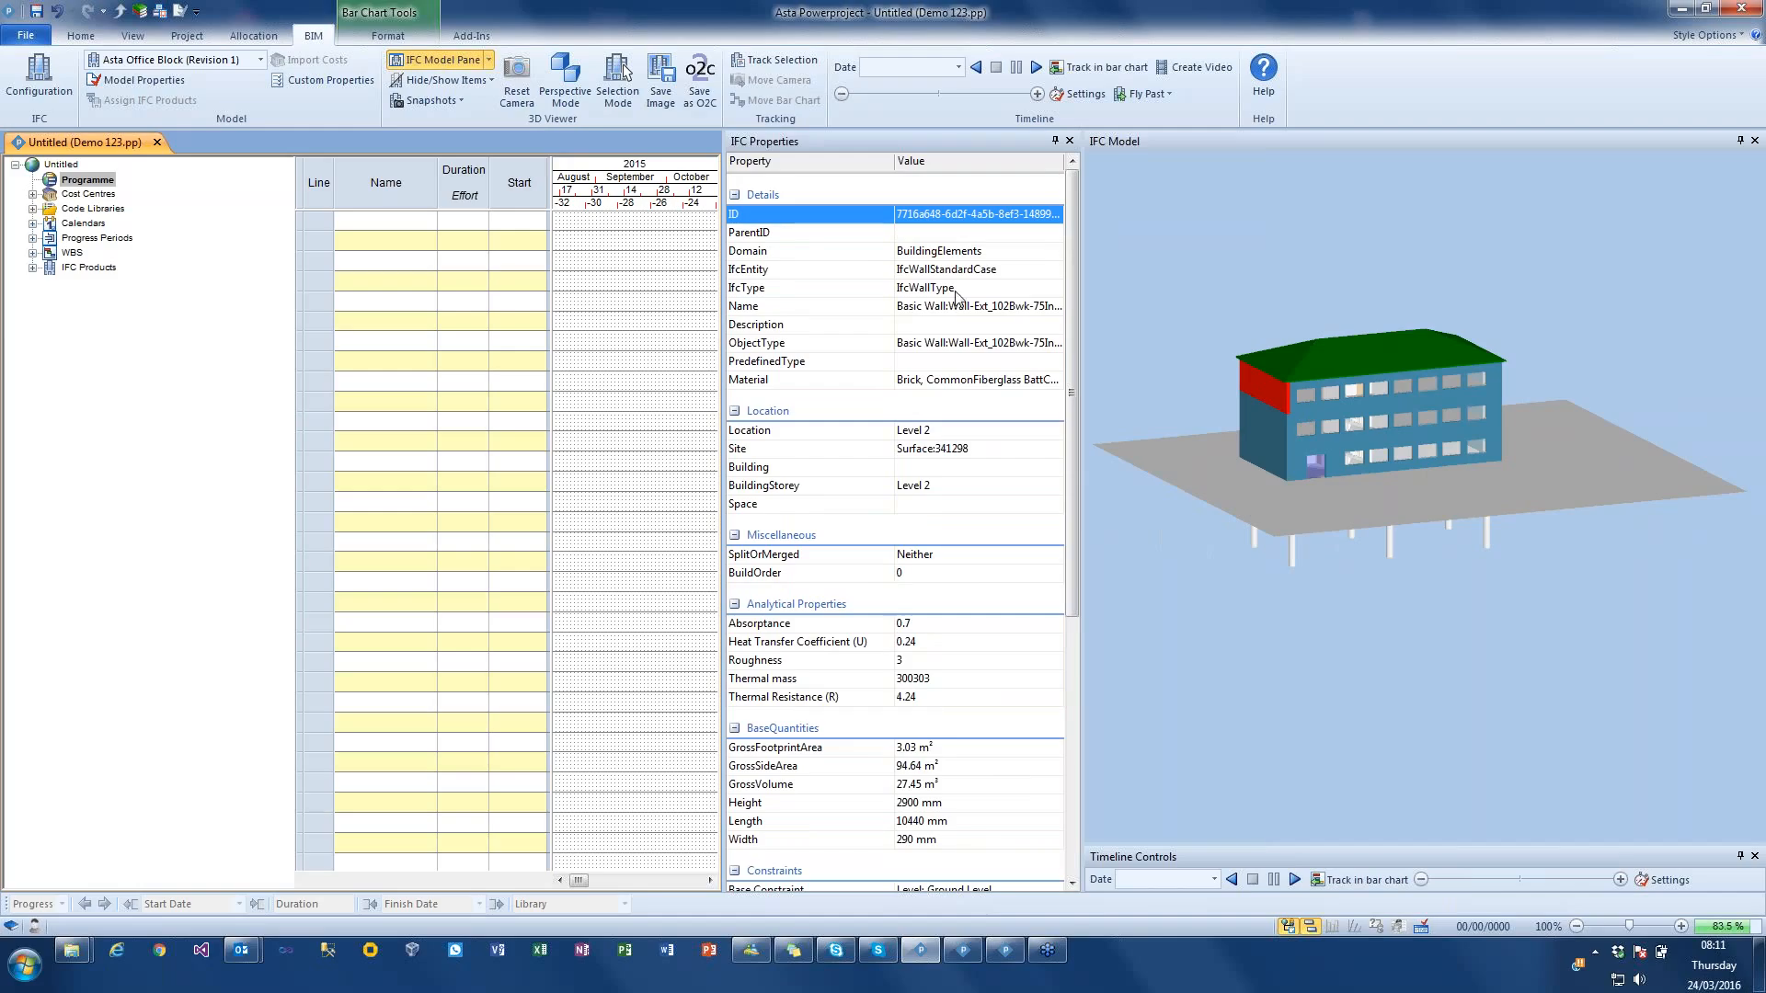
Step: Select the middle-storey front wall, widen the property values column and set the wall's Name to External Wall
left_click(1314, 413)
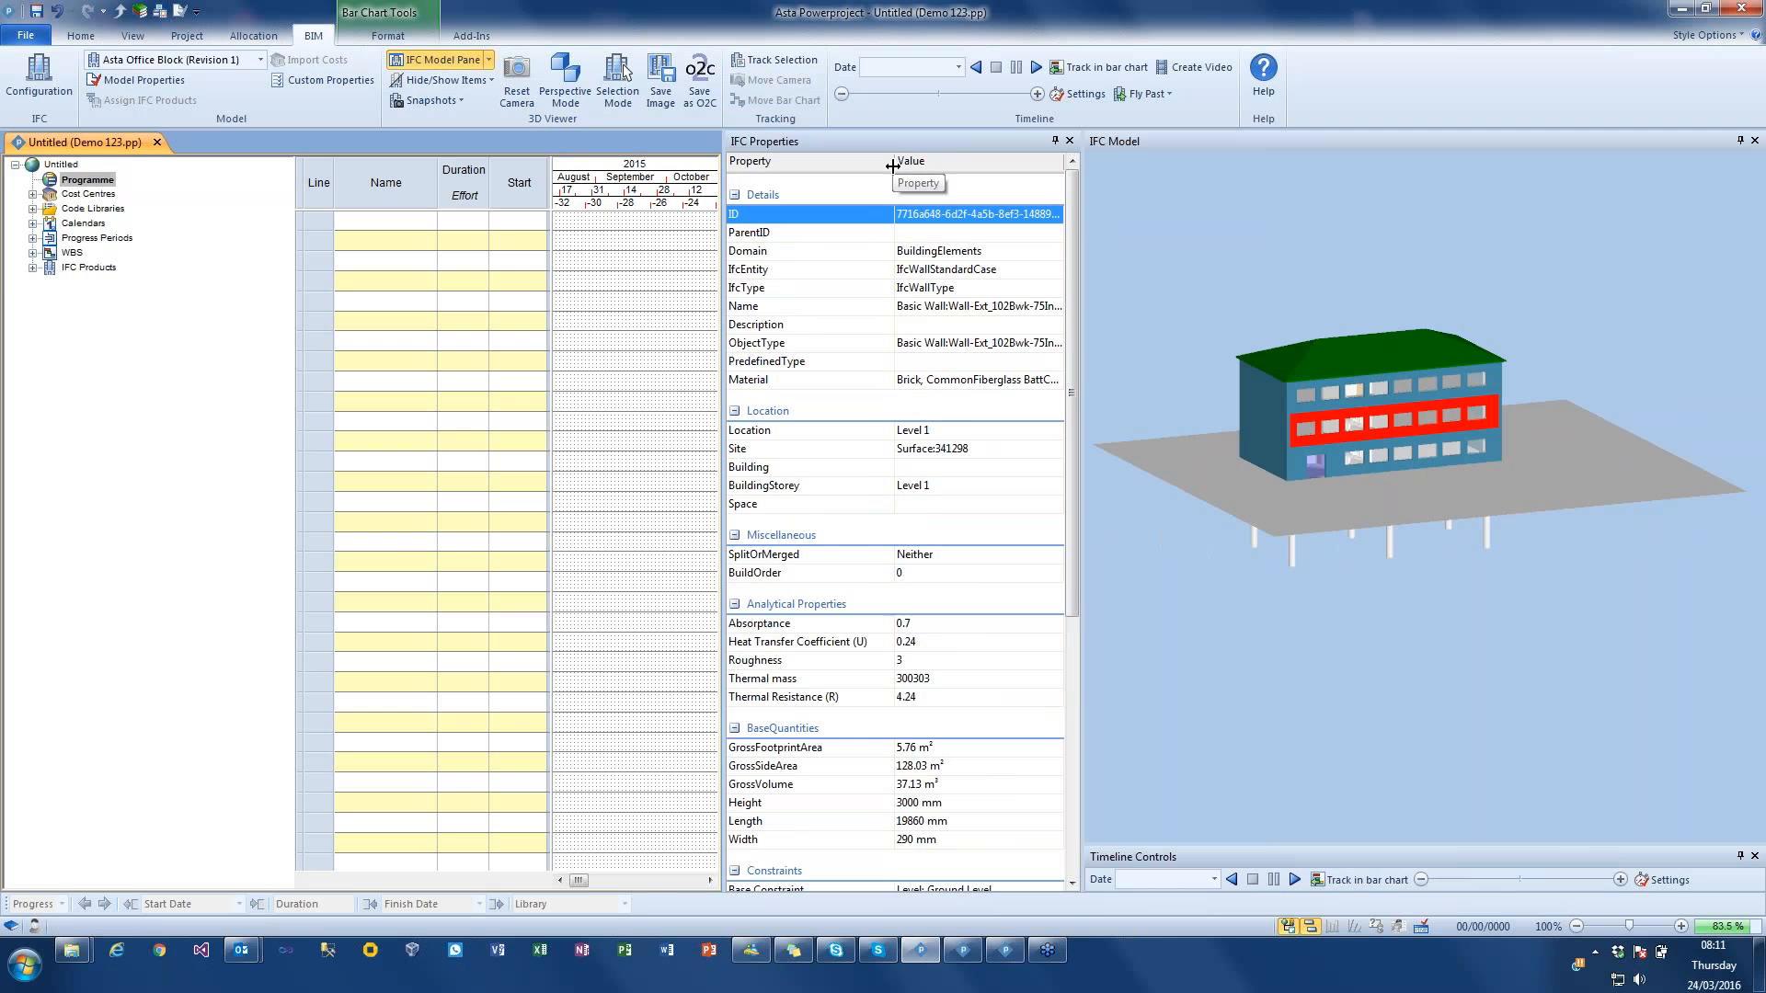
left_click_drag(892, 165, 859, 165)
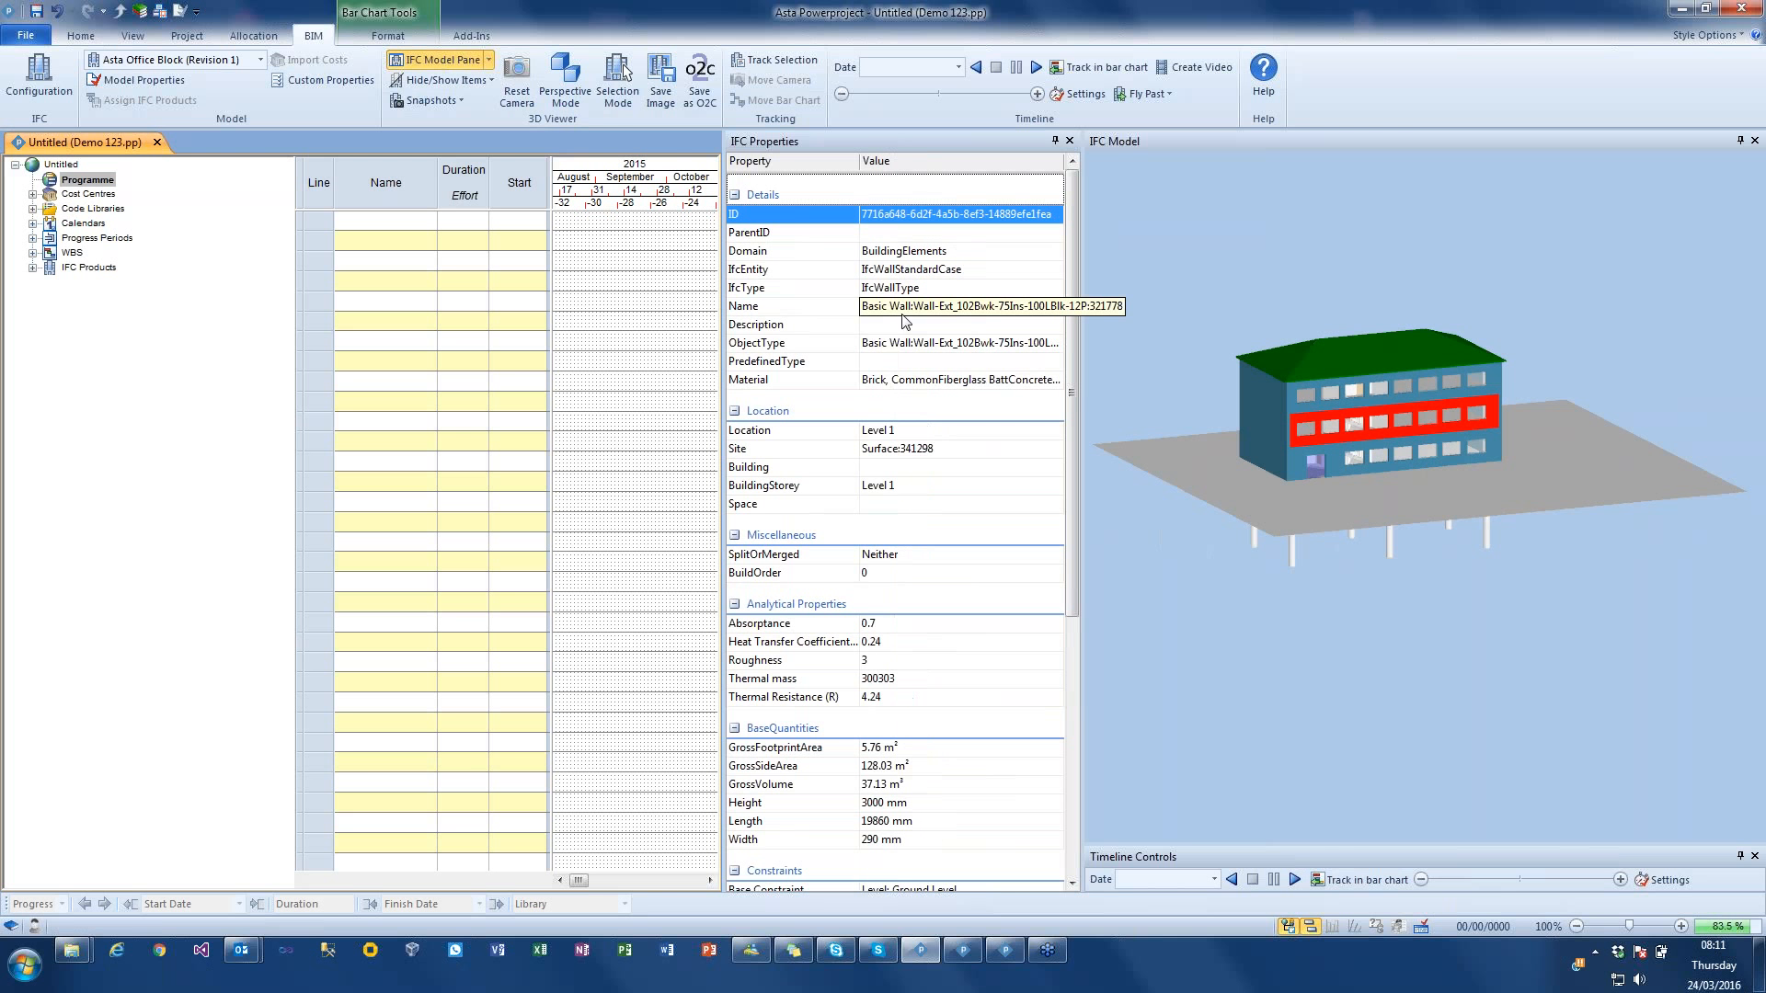
left_click(980, 308)
left_click_drag(1038, 308, 832, 312)
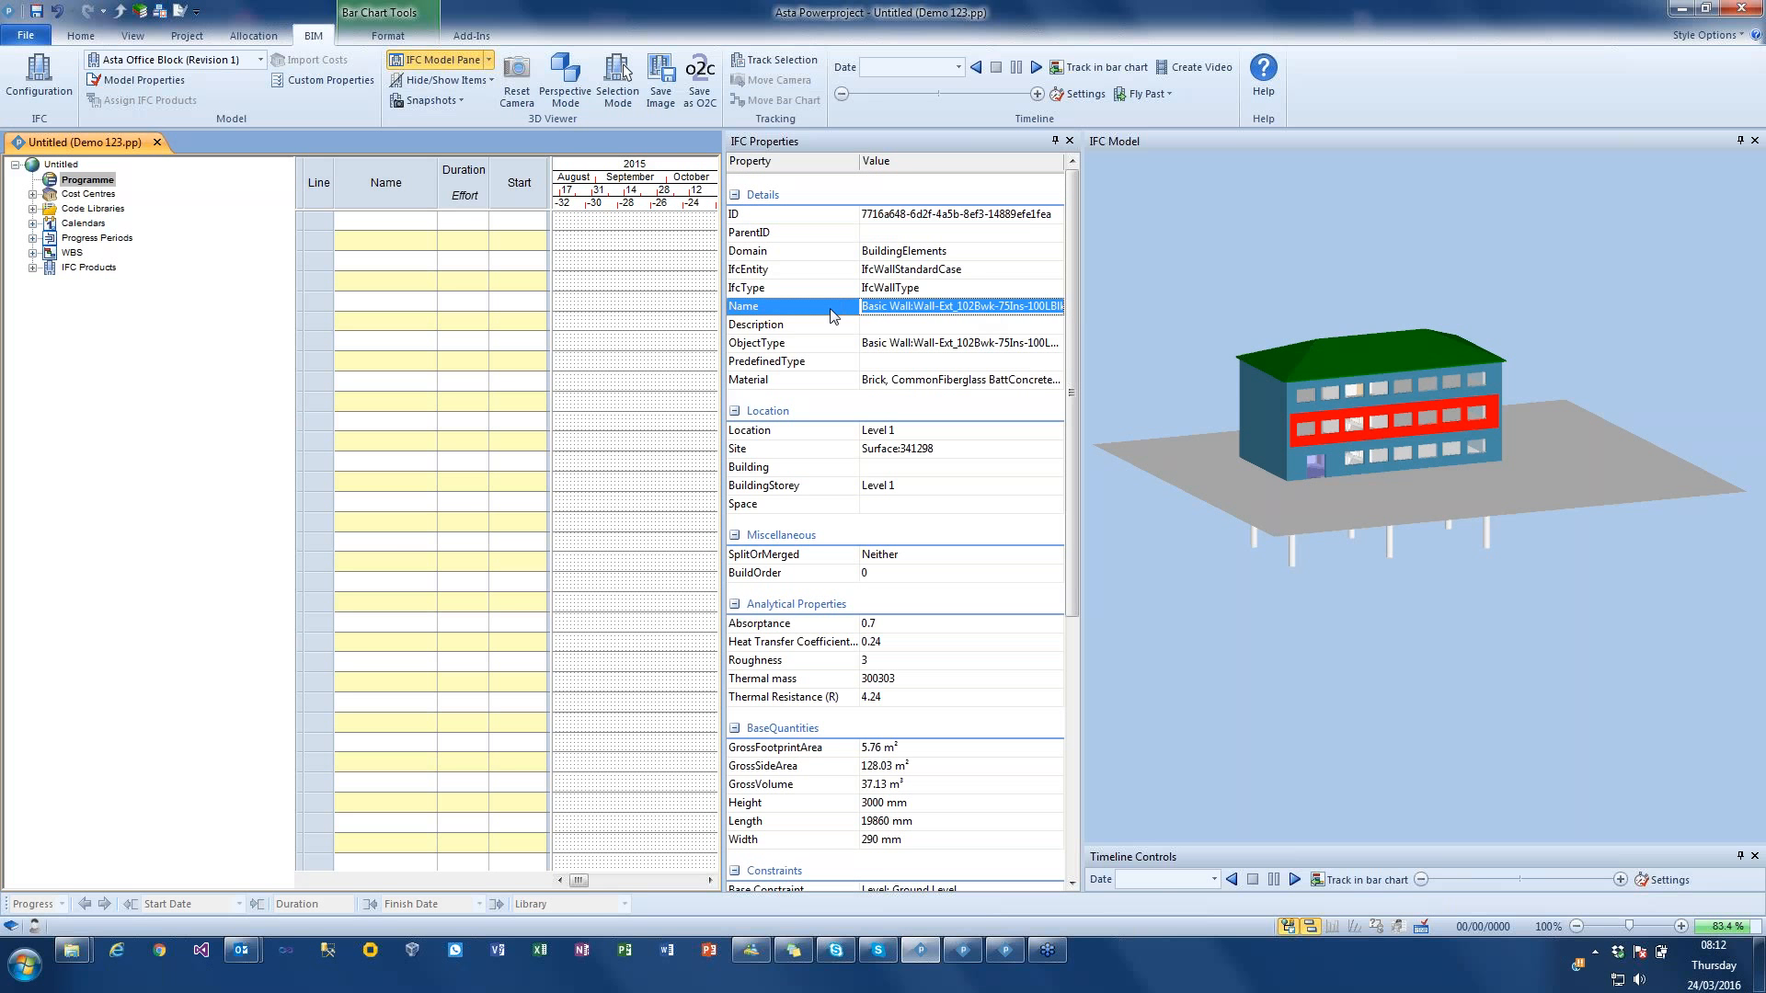
key("BackSpace")
key("Delete")
key("Delete")
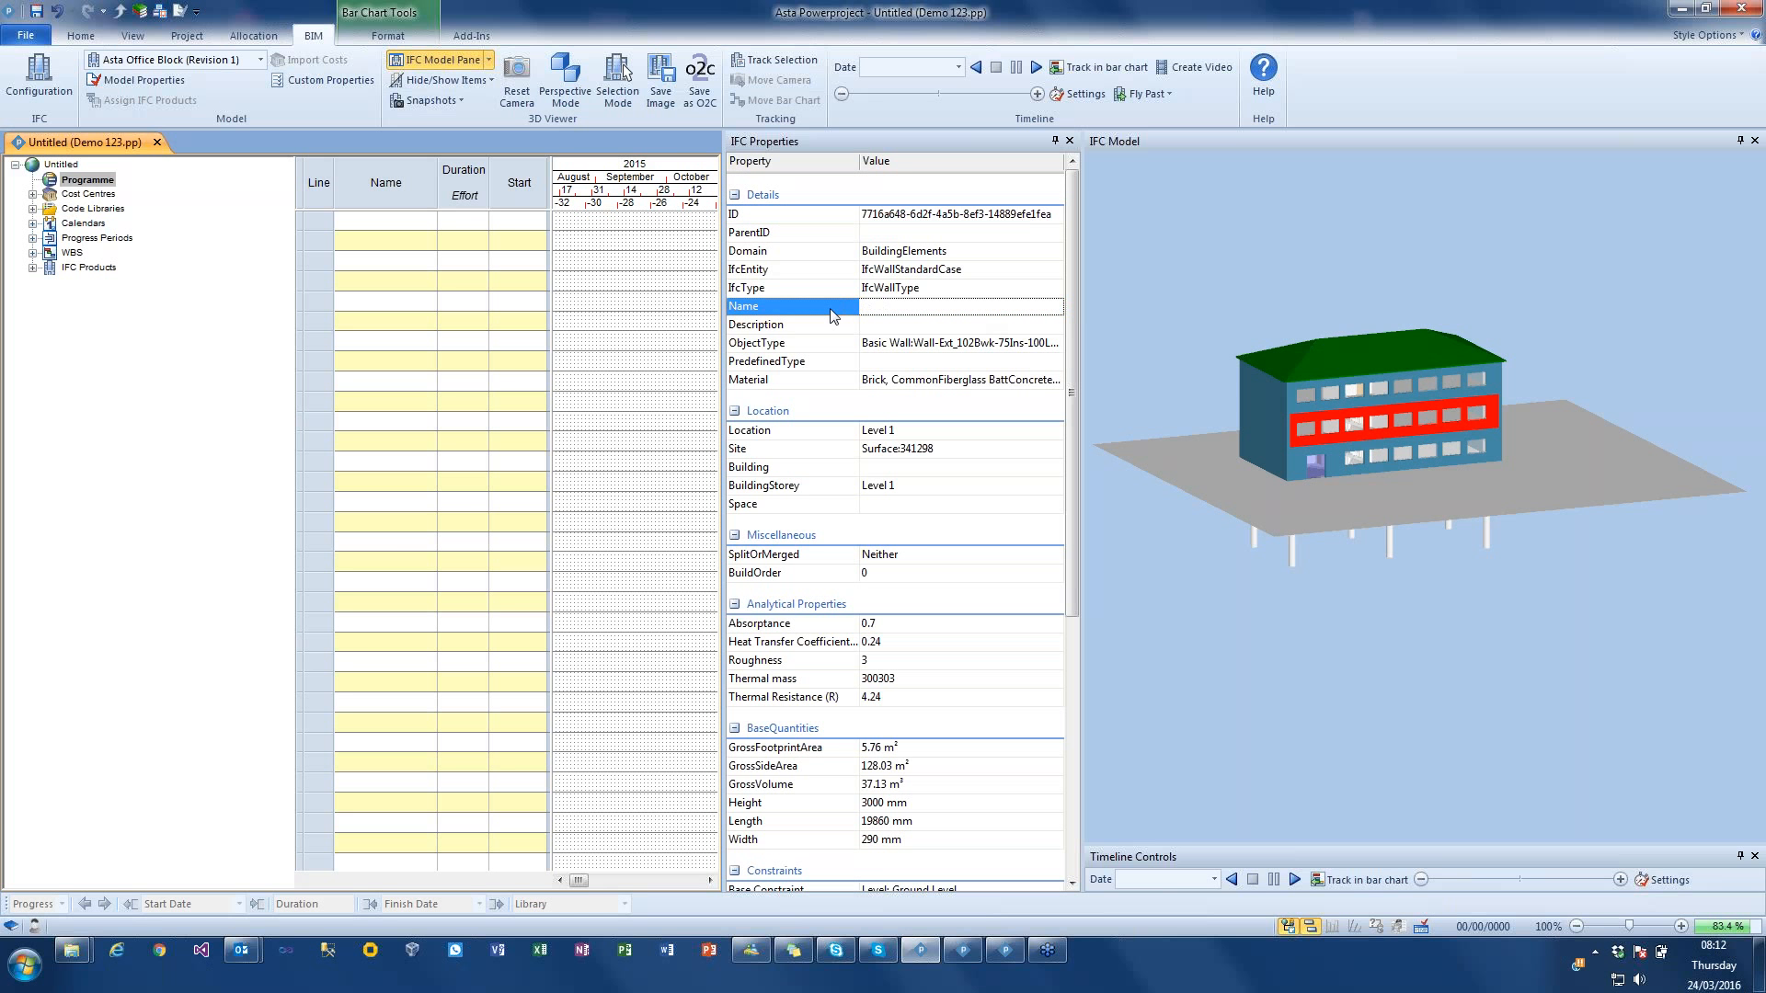
type("External Wall")
key("Return")
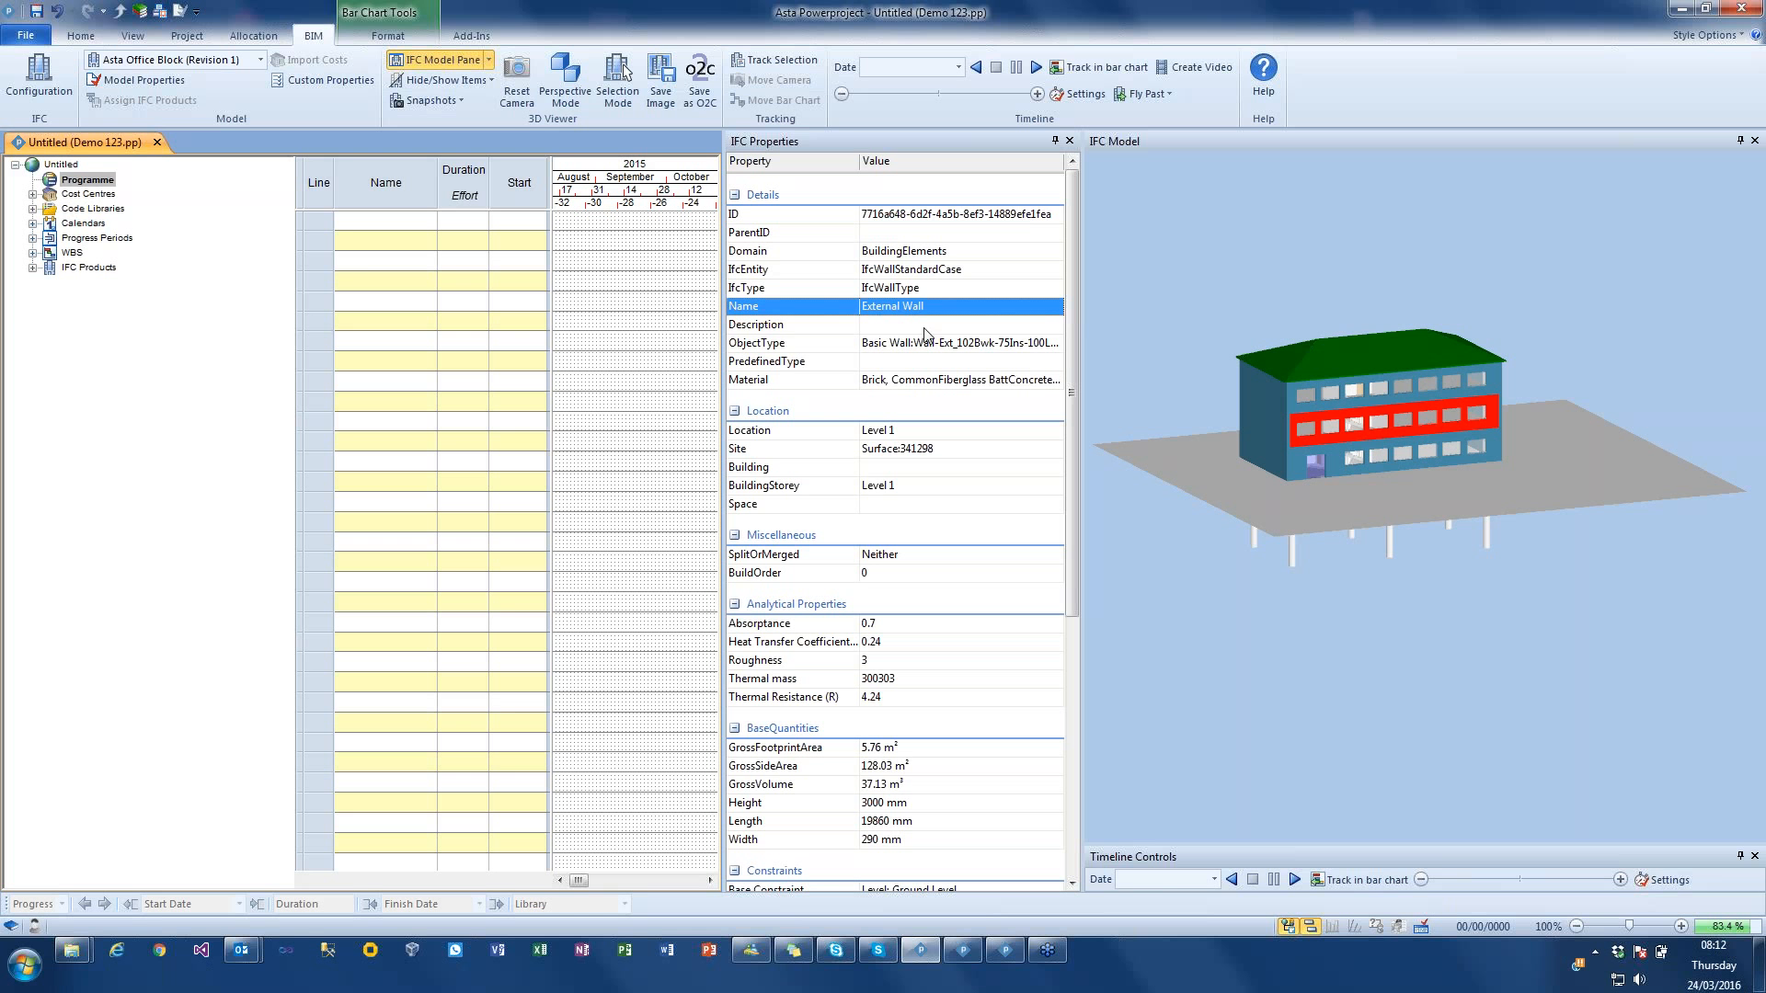
Step: Open the context options for the front wall's Name property
right_click(936, 308)
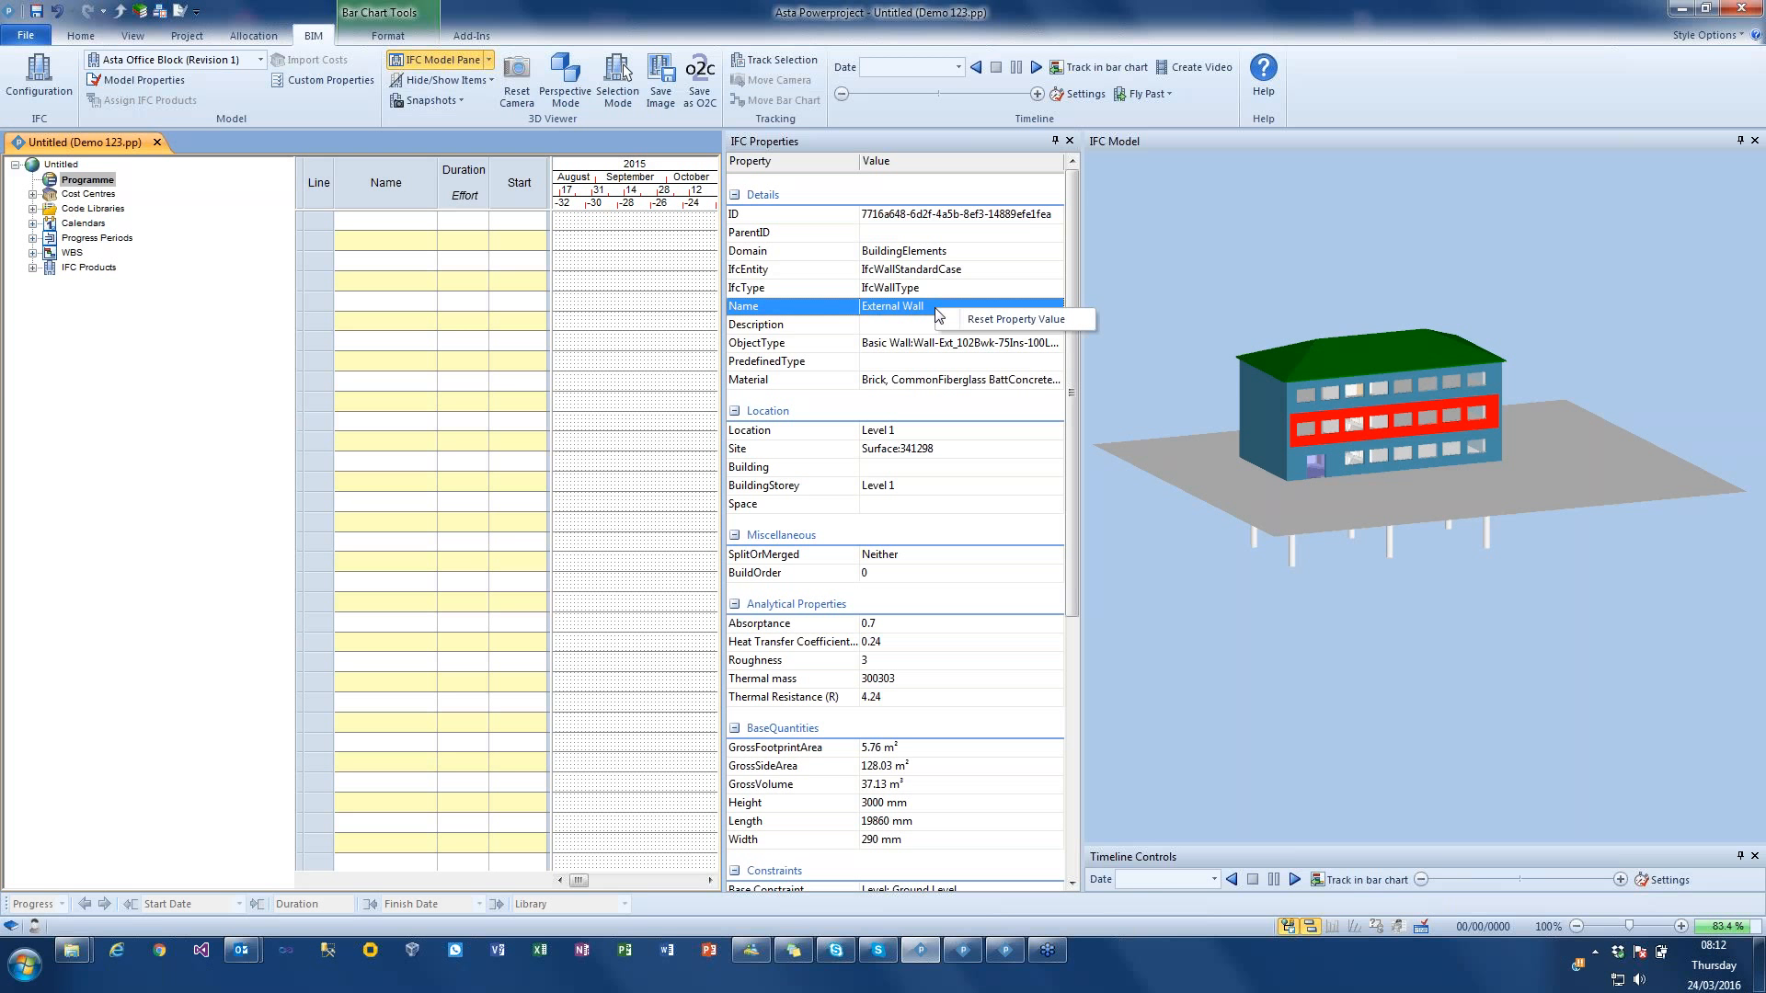
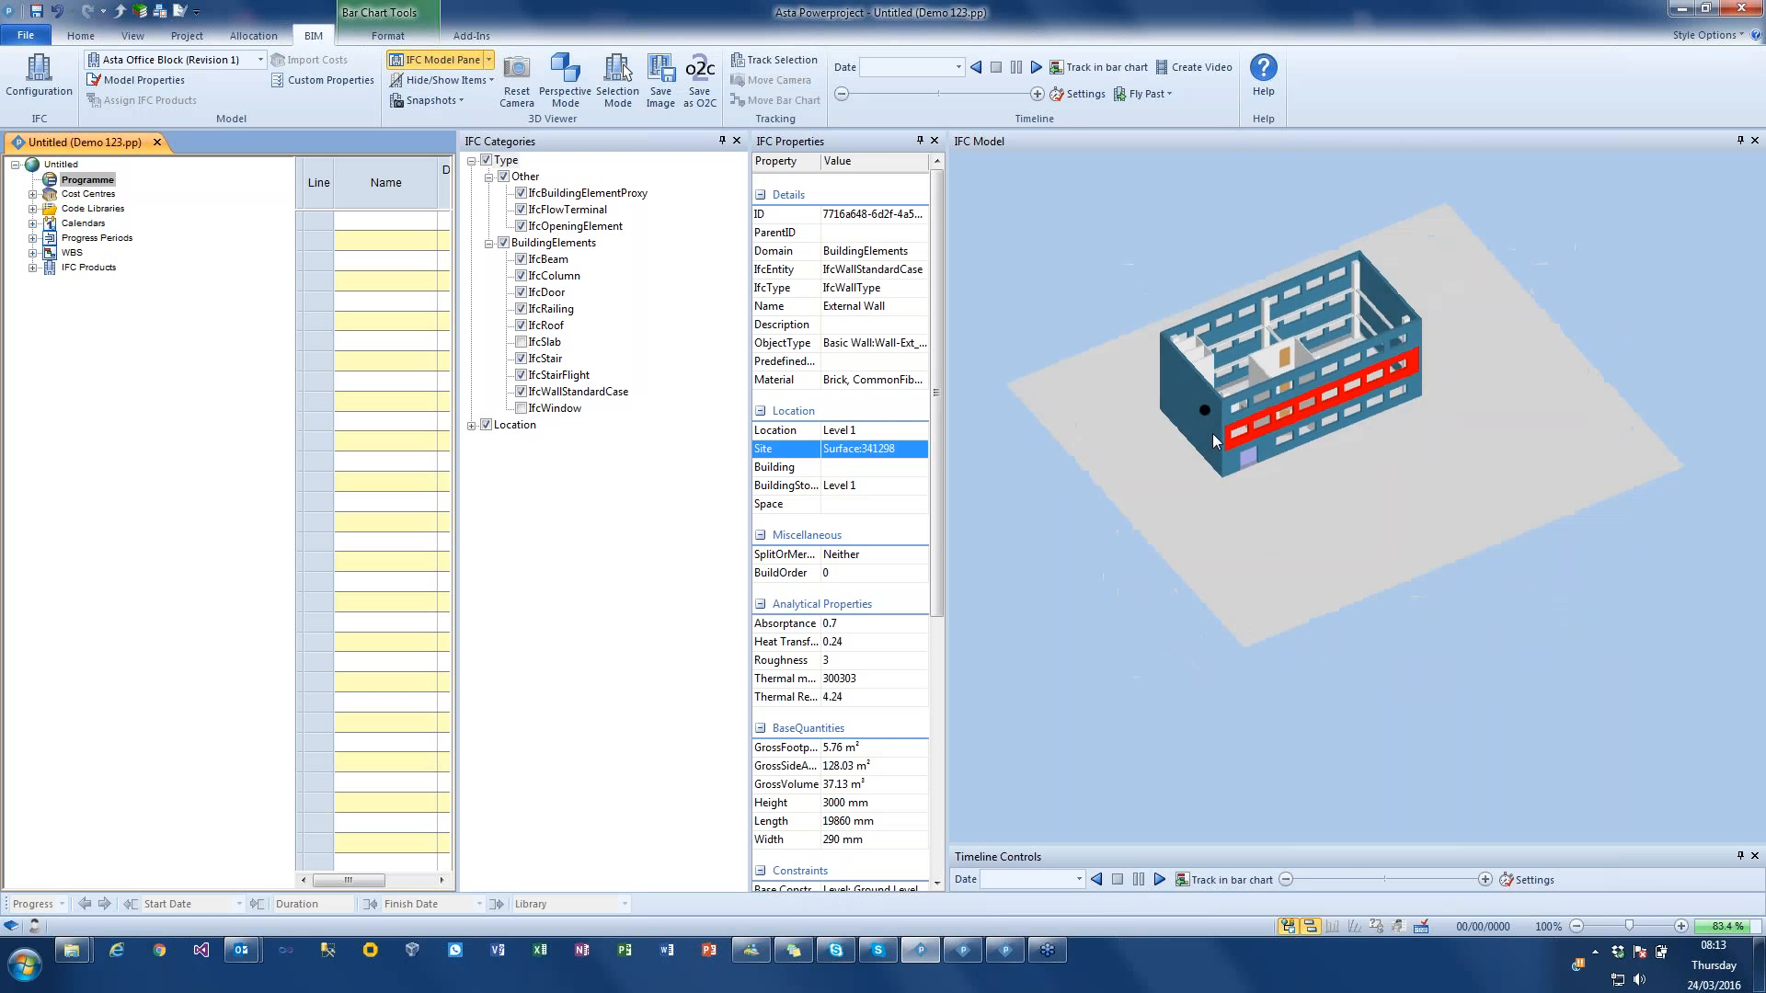
Step: Show the IfcWindow and IfcSlab elements again and expand the Location category down to the individual building levels
left_click(522, 407)
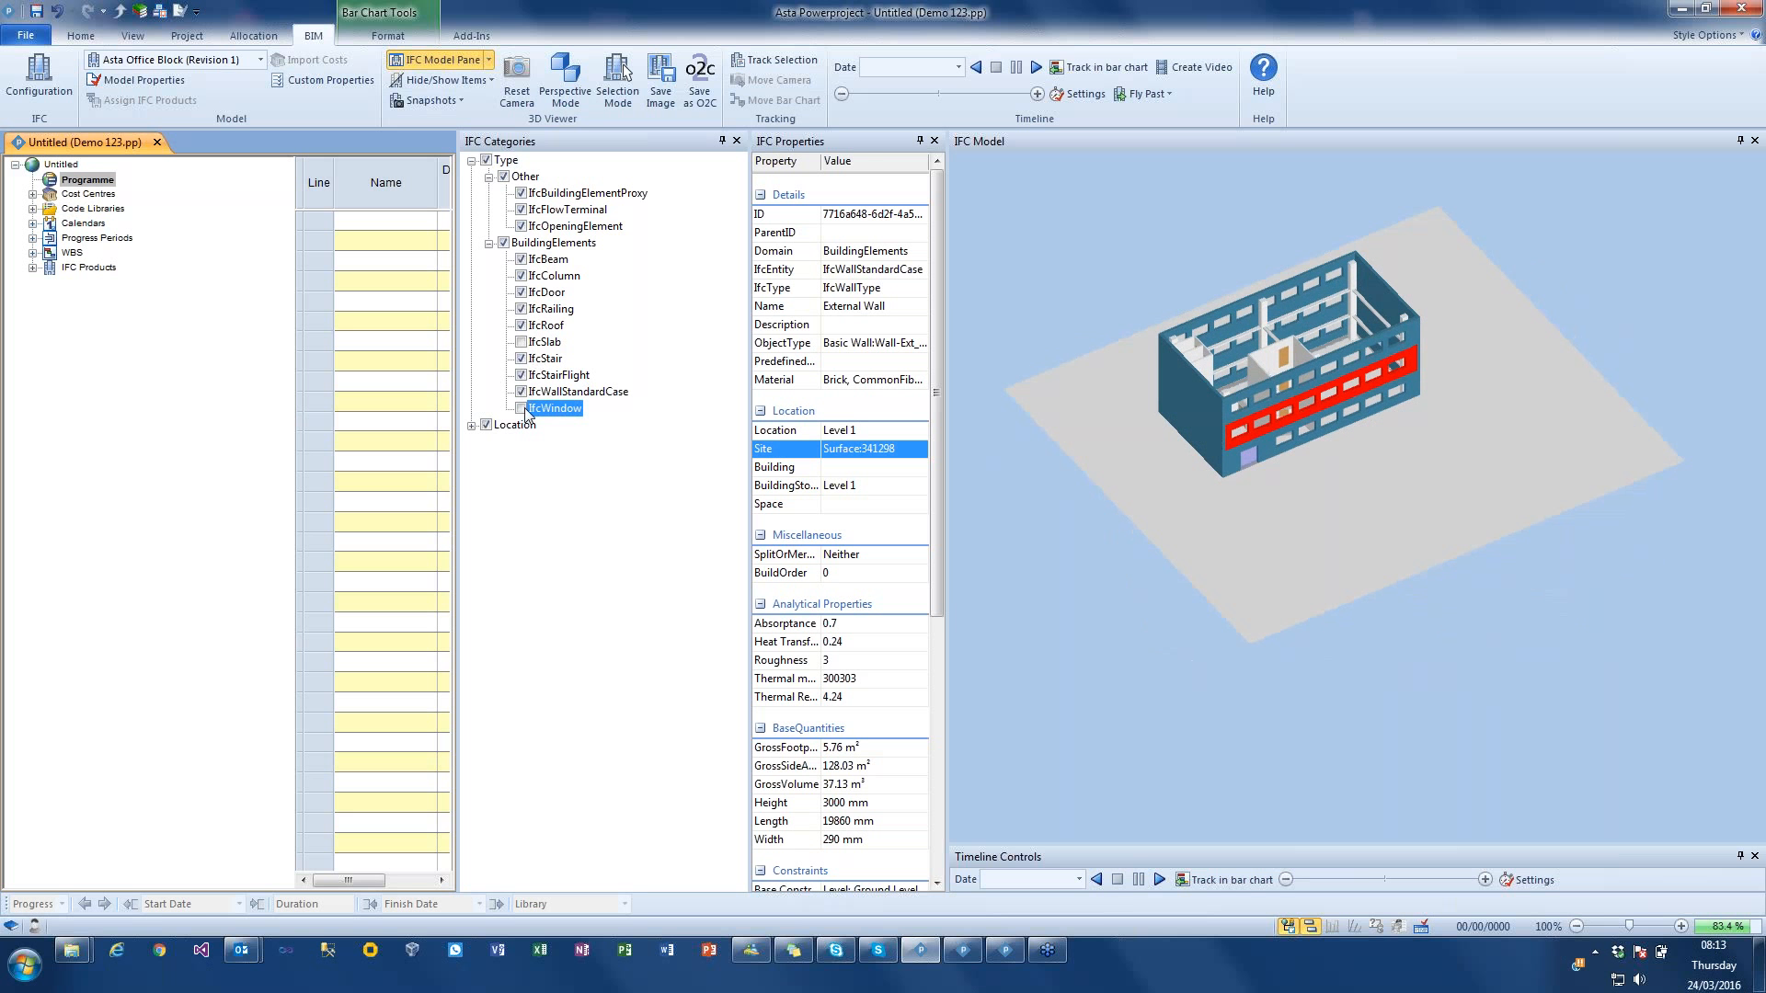
left_click(522, 342)
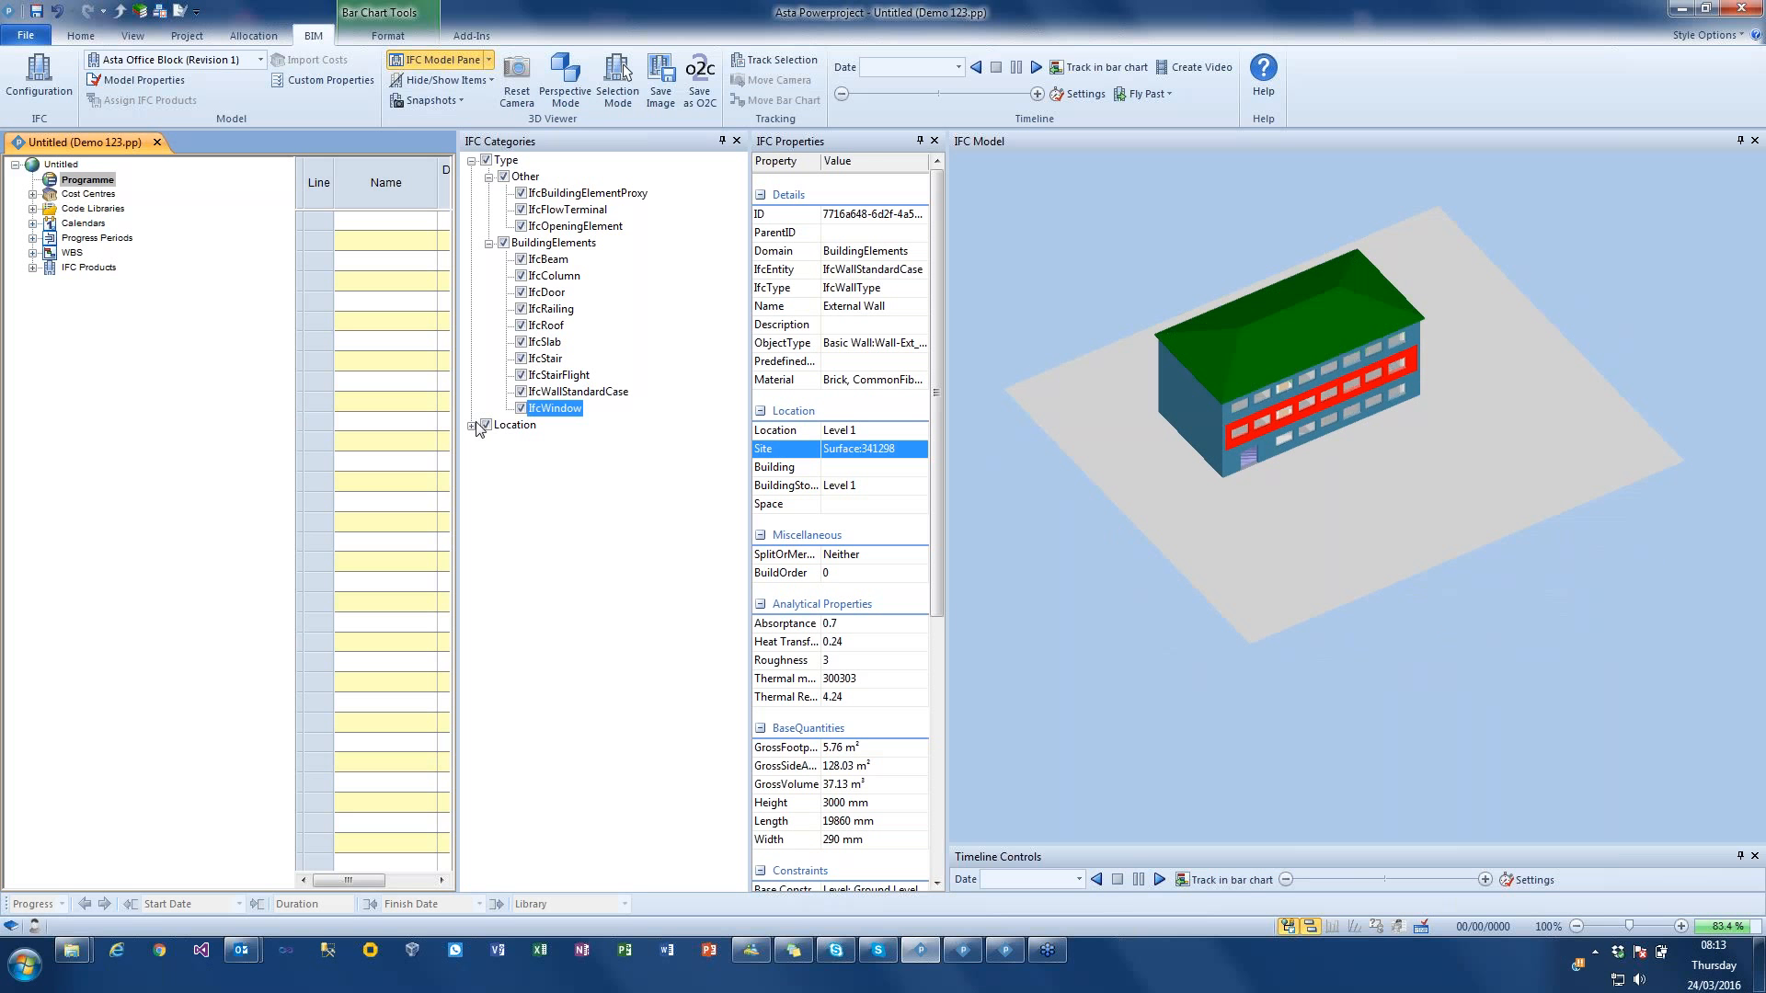
left_click(472, 425)
left_click(489, 442)
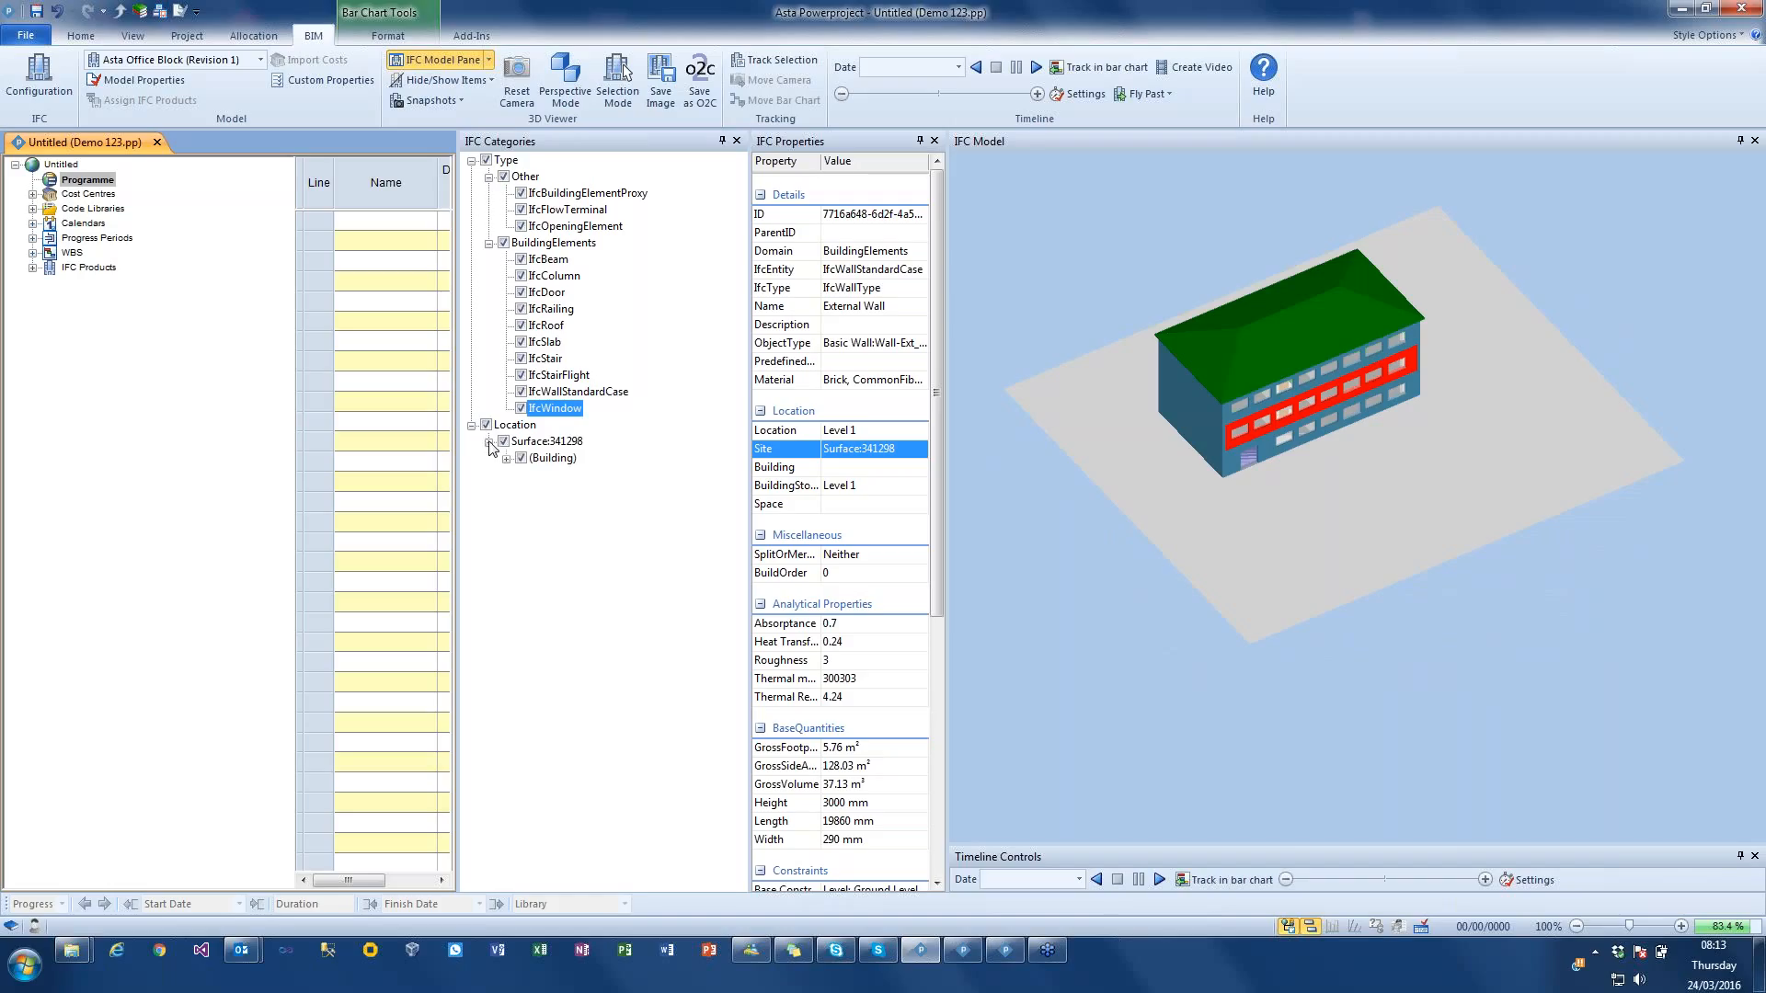
left_click(506, 458)
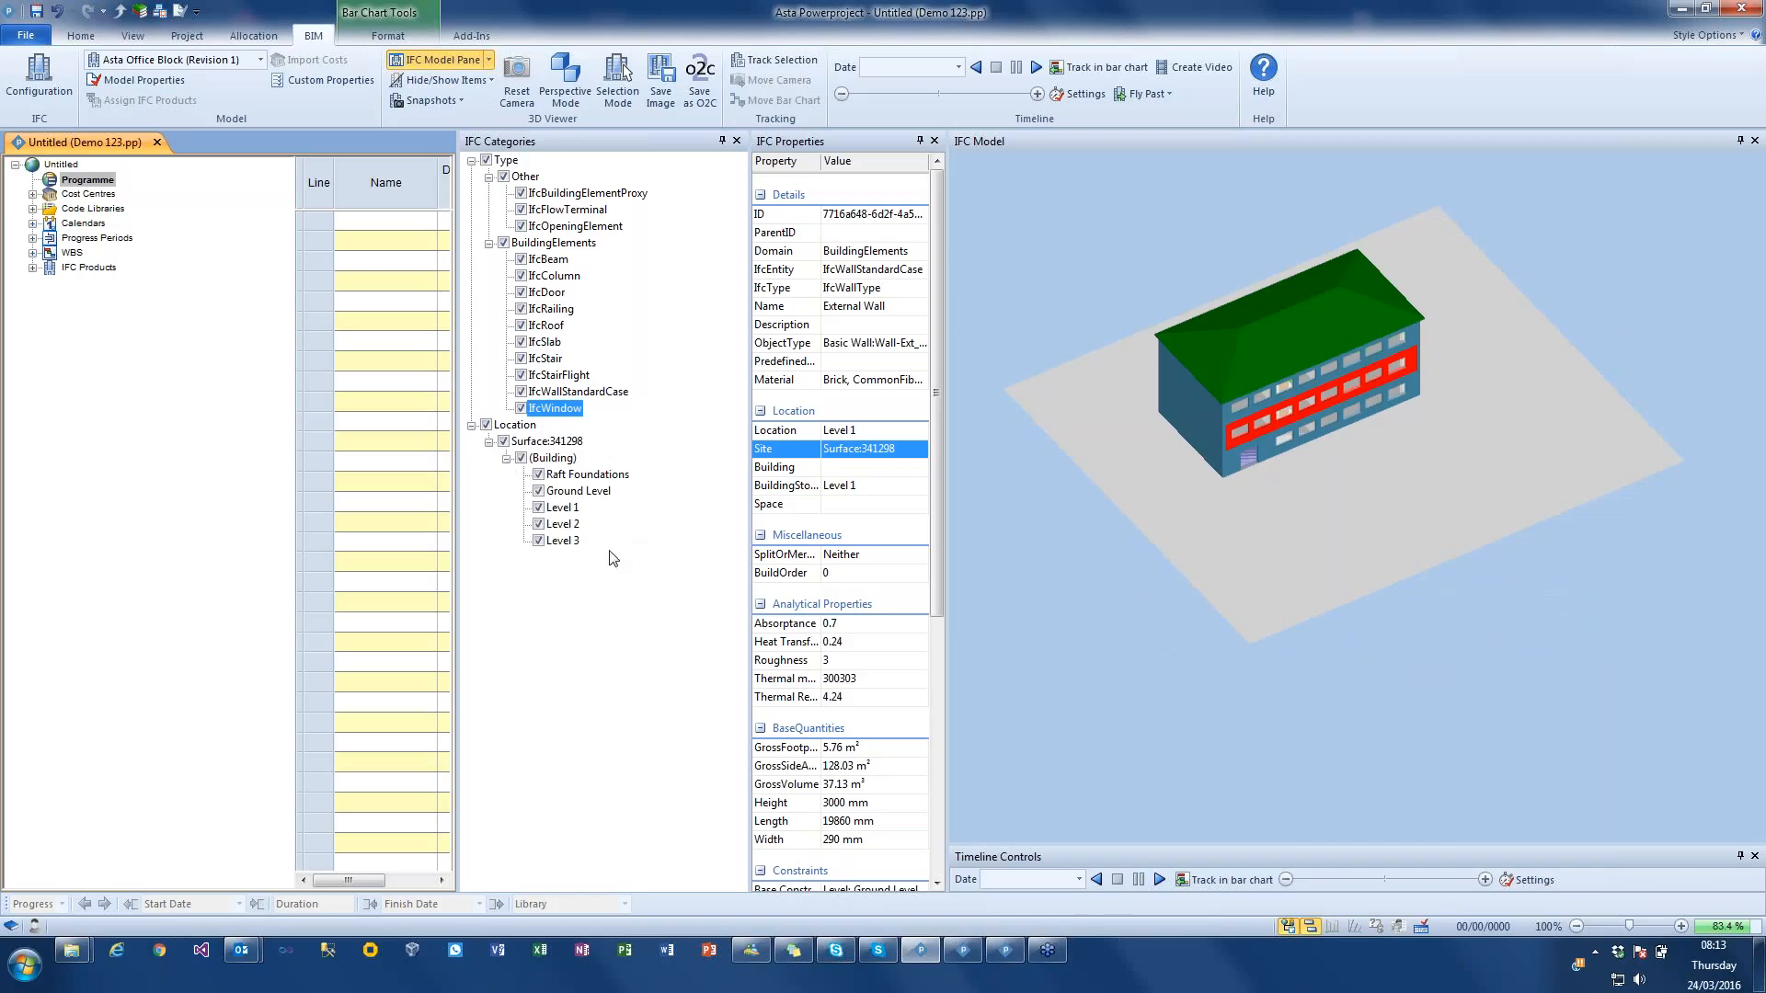
Step: Hide Level 1 and Ground Level in the 3D model
left_click(539, 507)
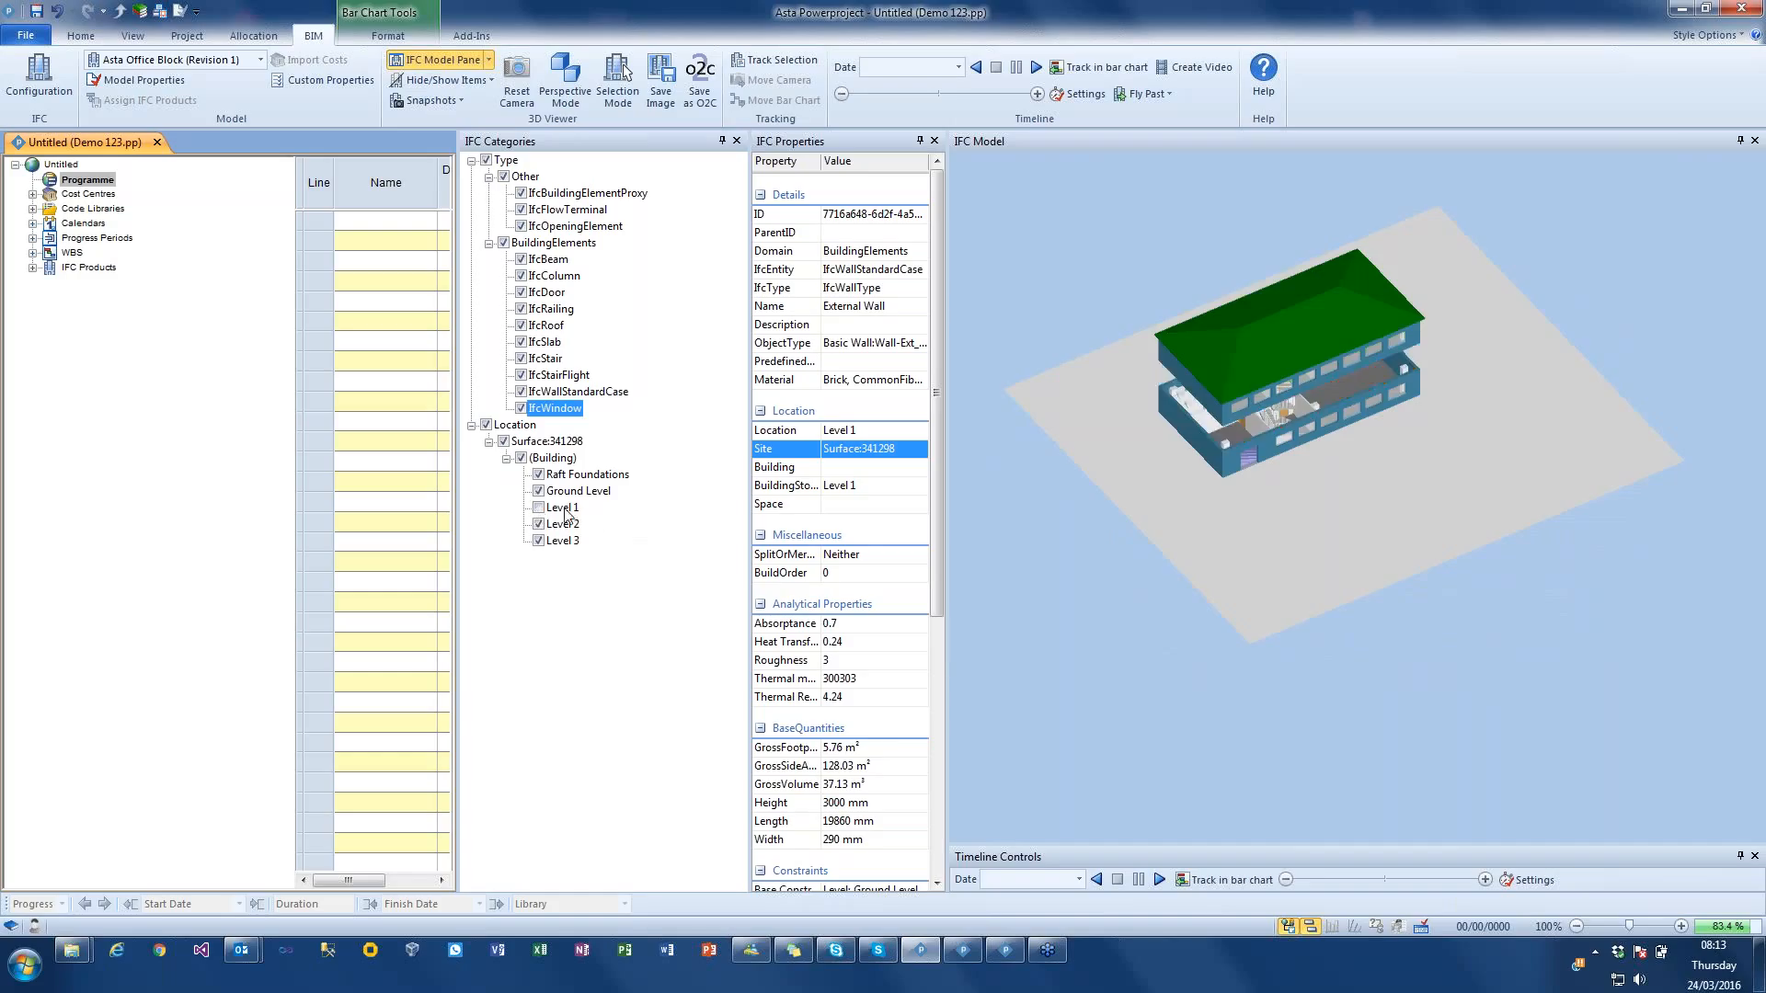
left_click_drag(1254, 516, 1226, 495)
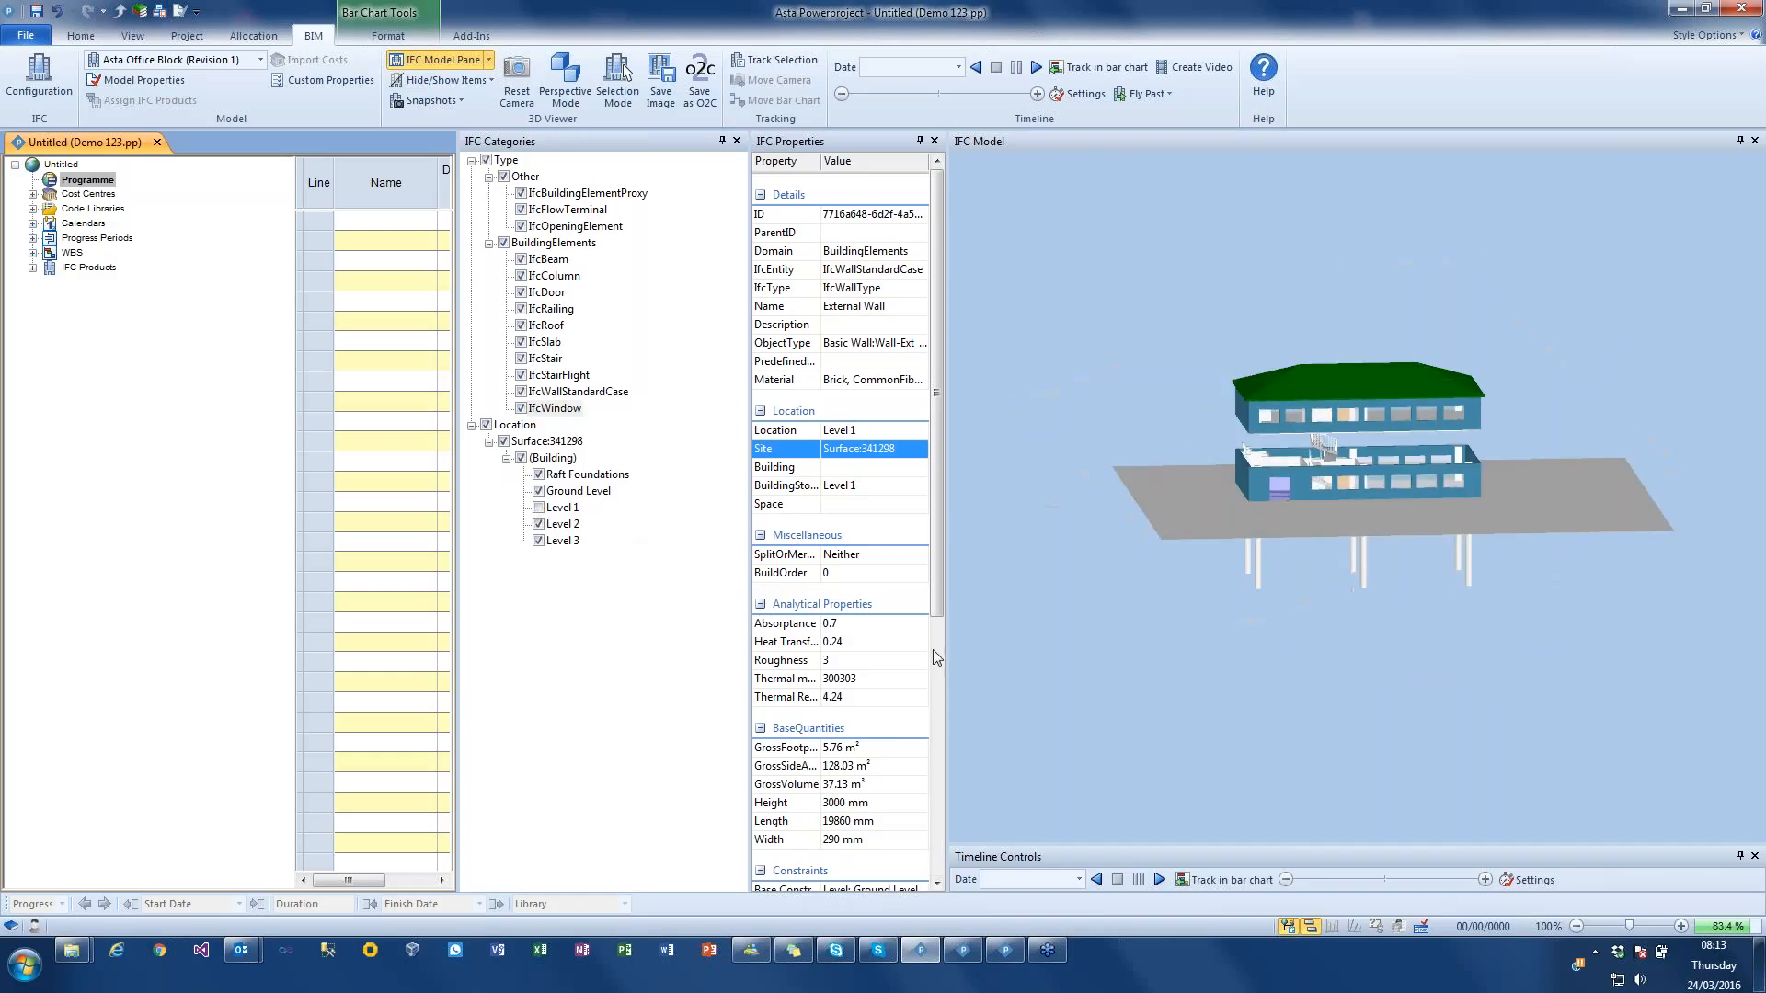
left_click(539, 491)
mouse_move(1283, 550)
left_mouse_down()
mouse_move(1304, 539)
mouse_move(1268, 559)
left_mouse_up()
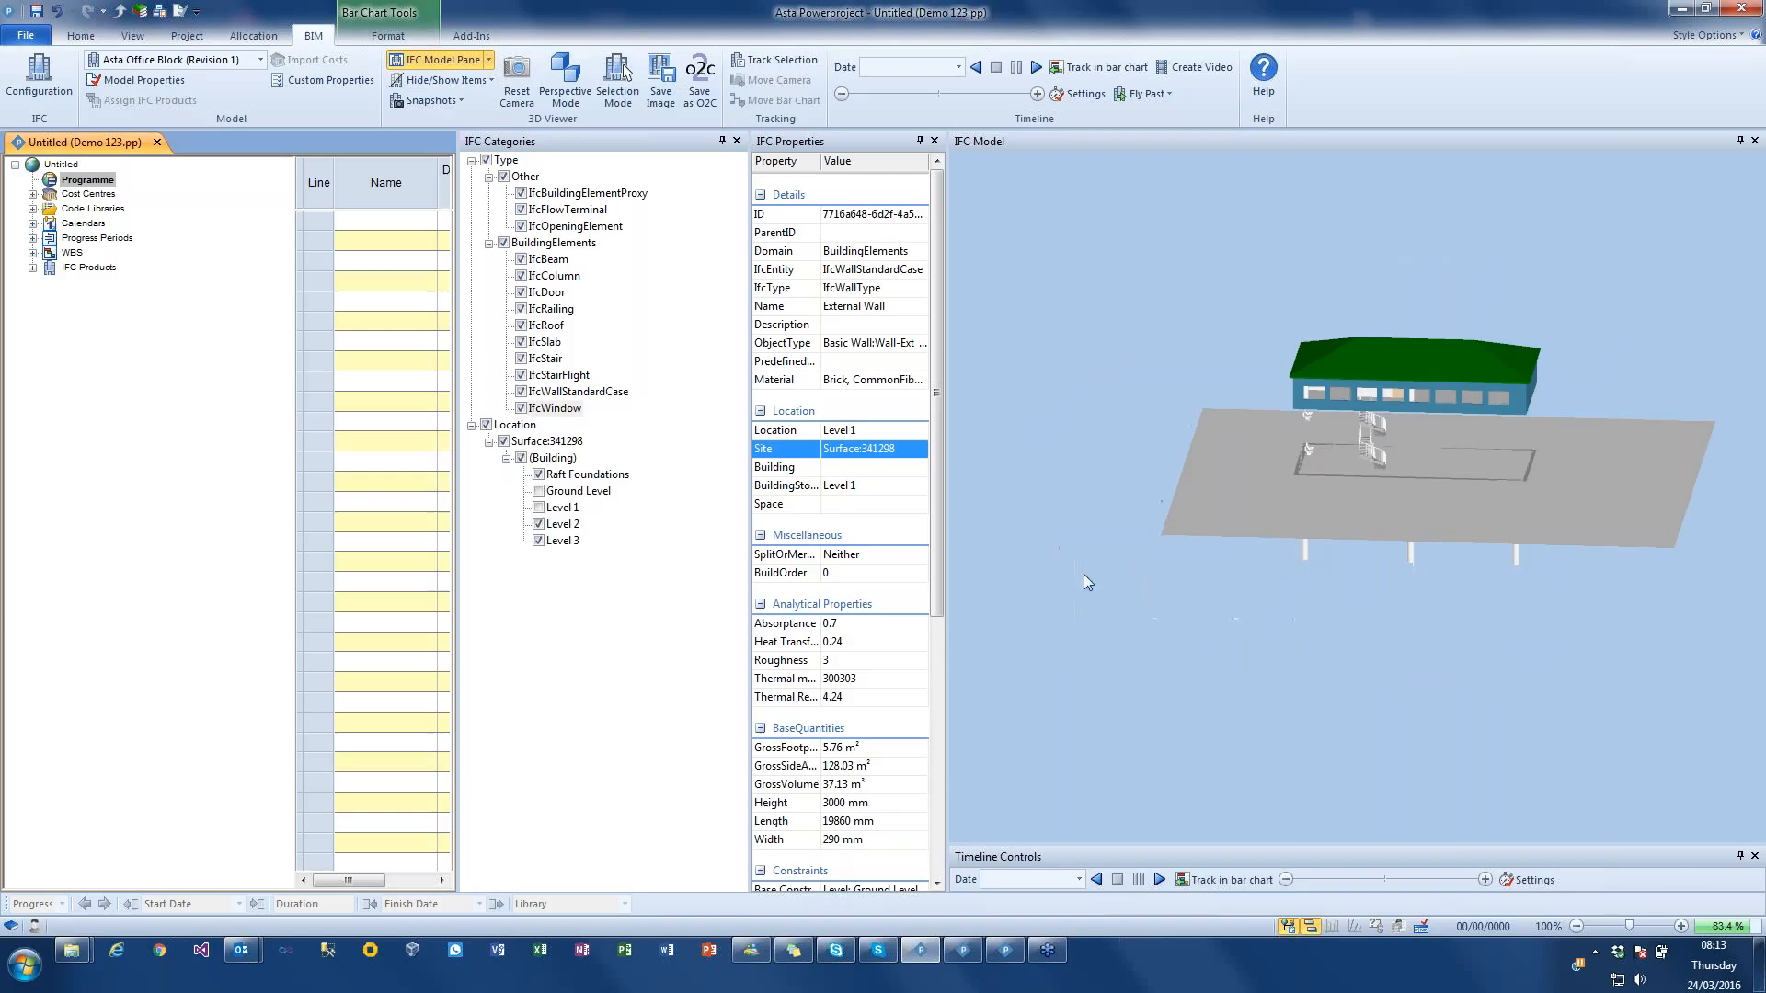
Step: Isolate Level 1 by showing it again and hiding the IfcSlab elements, Level 2, Level 3 and Raft Foundations
left_click(539, 507)
left_click(521, 343)
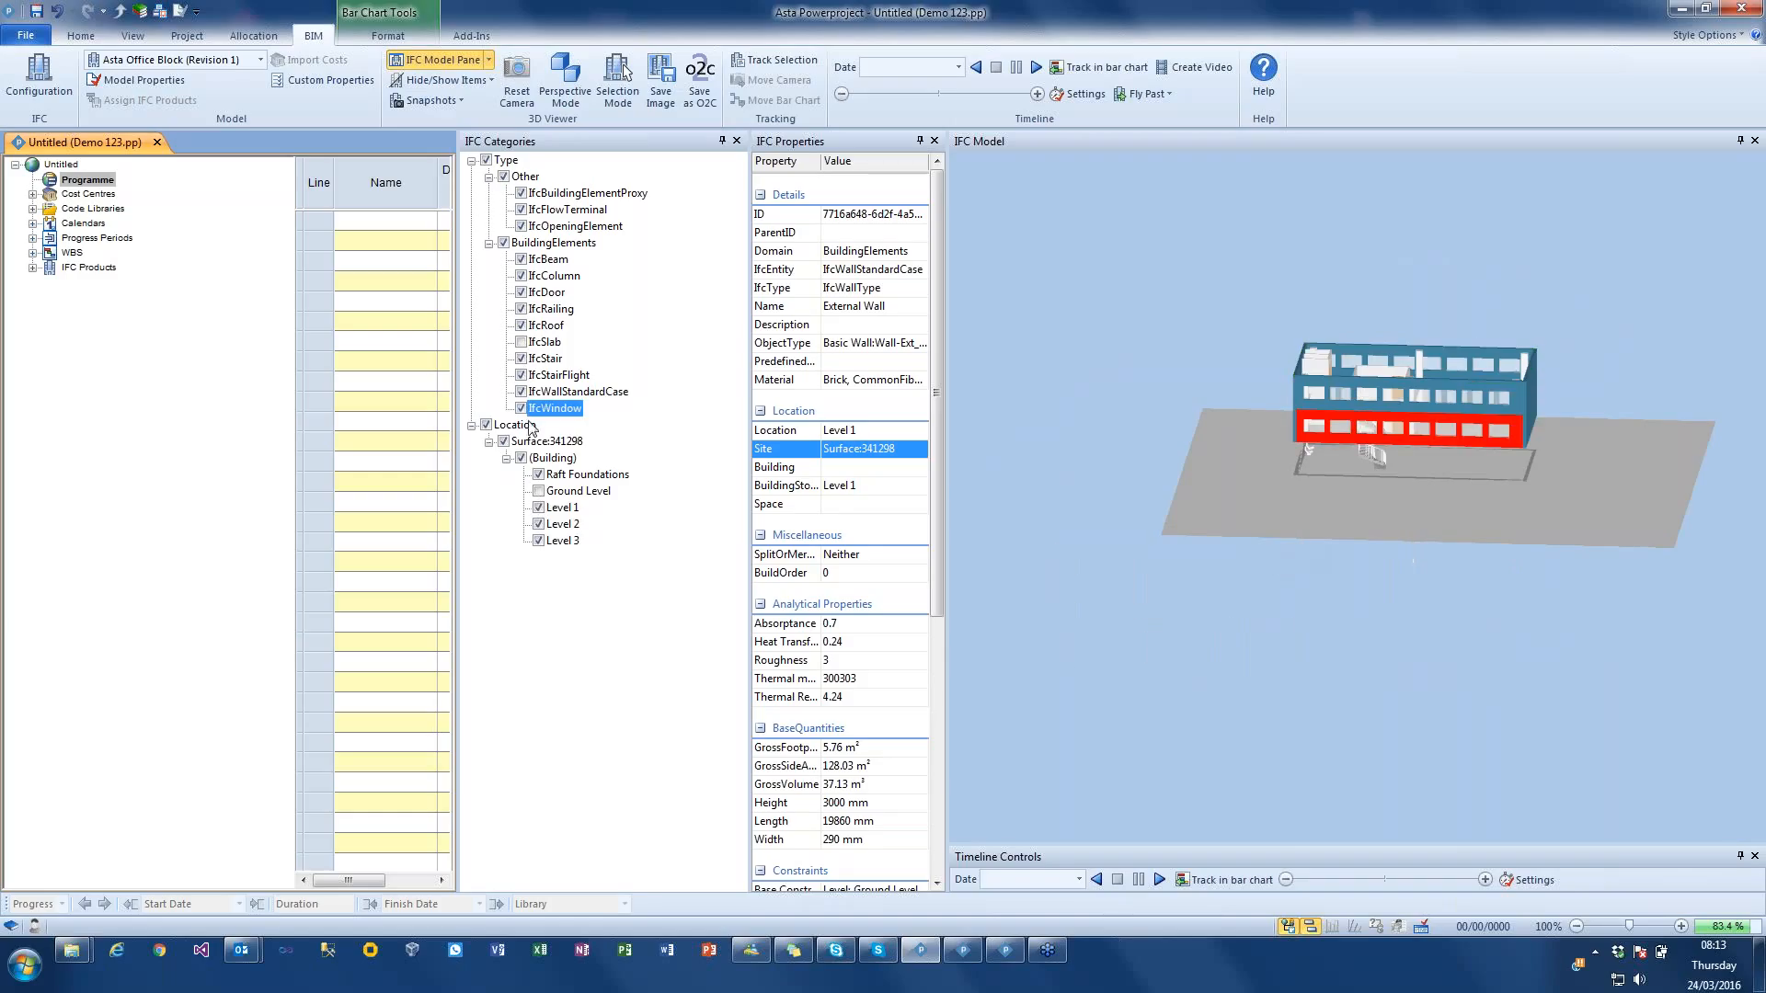
left_click(539, 524)
left_click(540, 542)
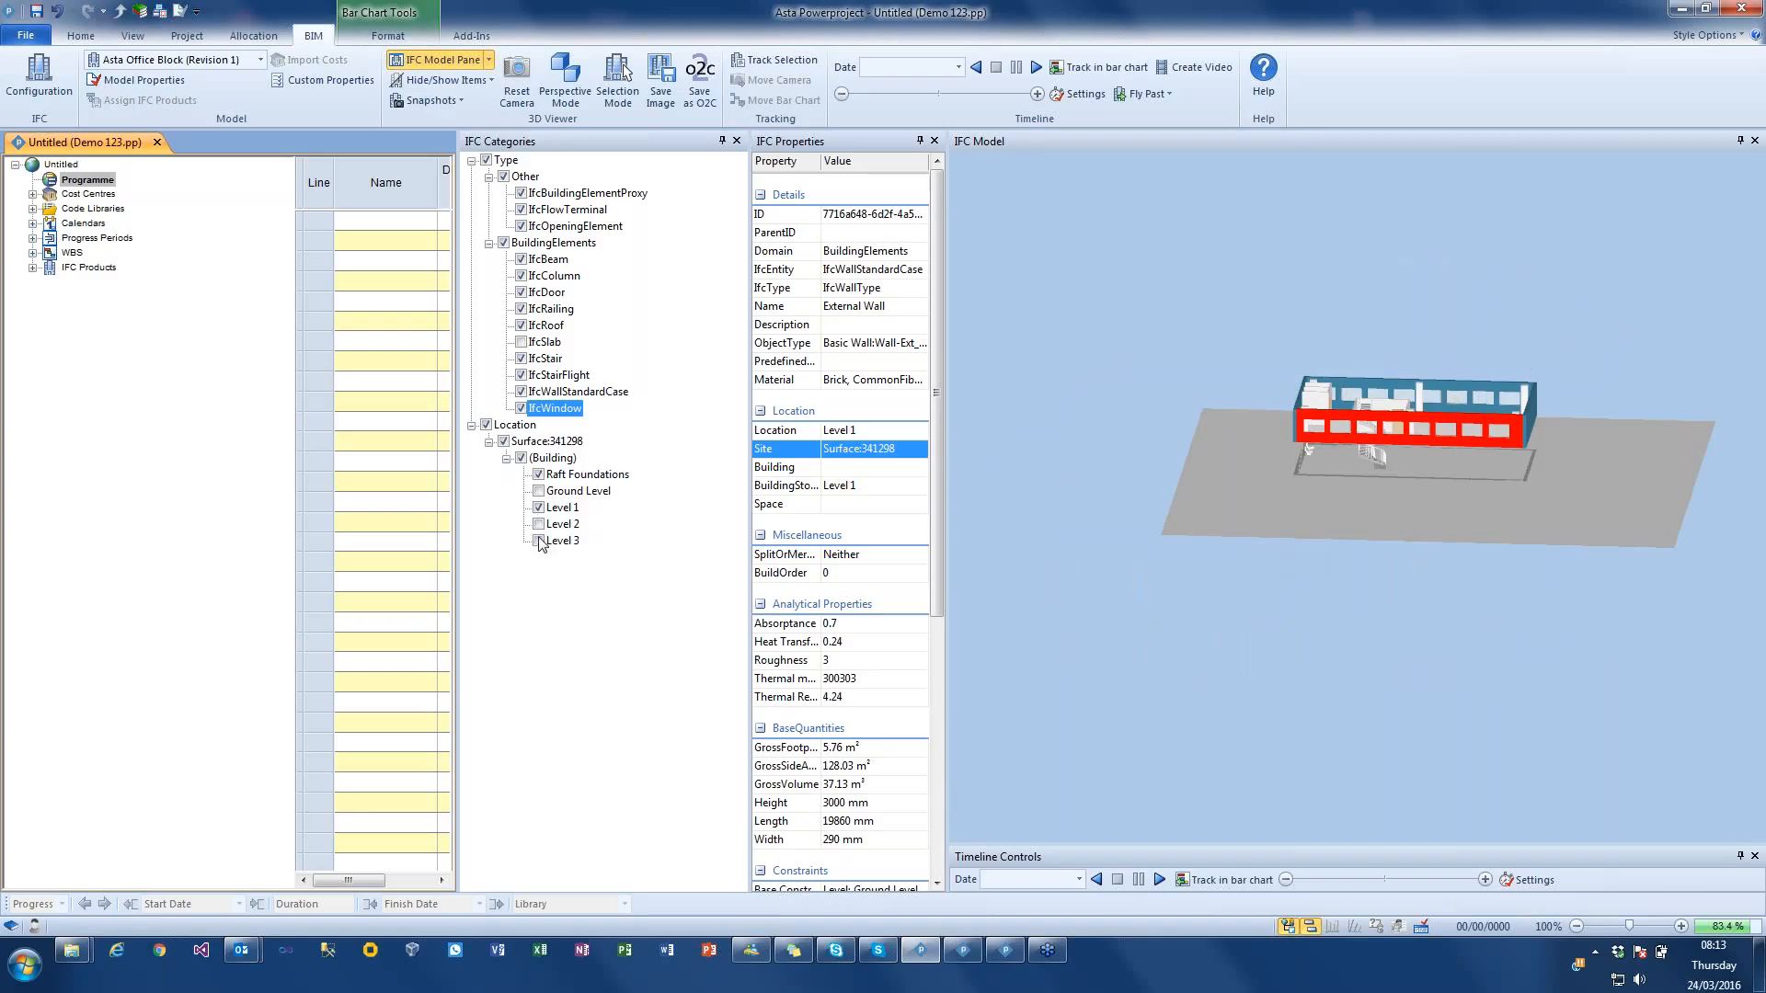
left_click(539, 475)
Step: Select the column in the middle of Level 1's rear wall to view its IFC properties
left_click_drag(1368, 540, 1404, 587)
scroll(1227, 489, "up", 5)
left_click_drag(1229, 500, 1217, 493)
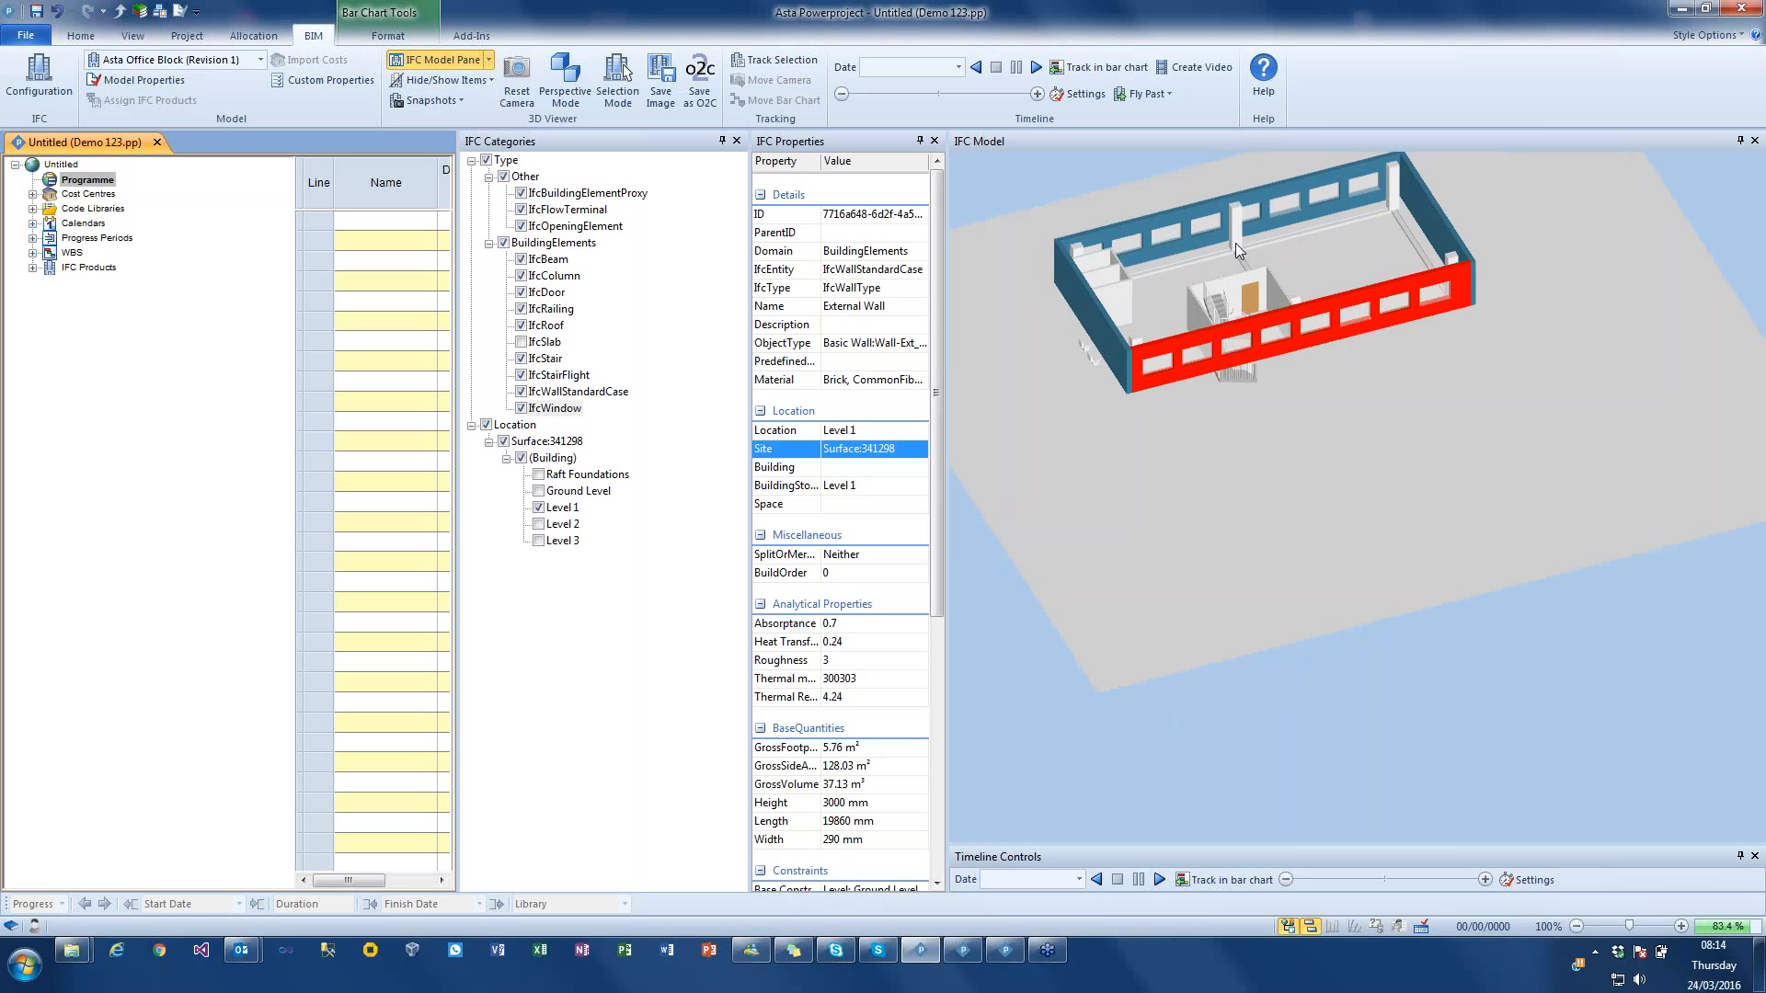
left_click(1235, 244)
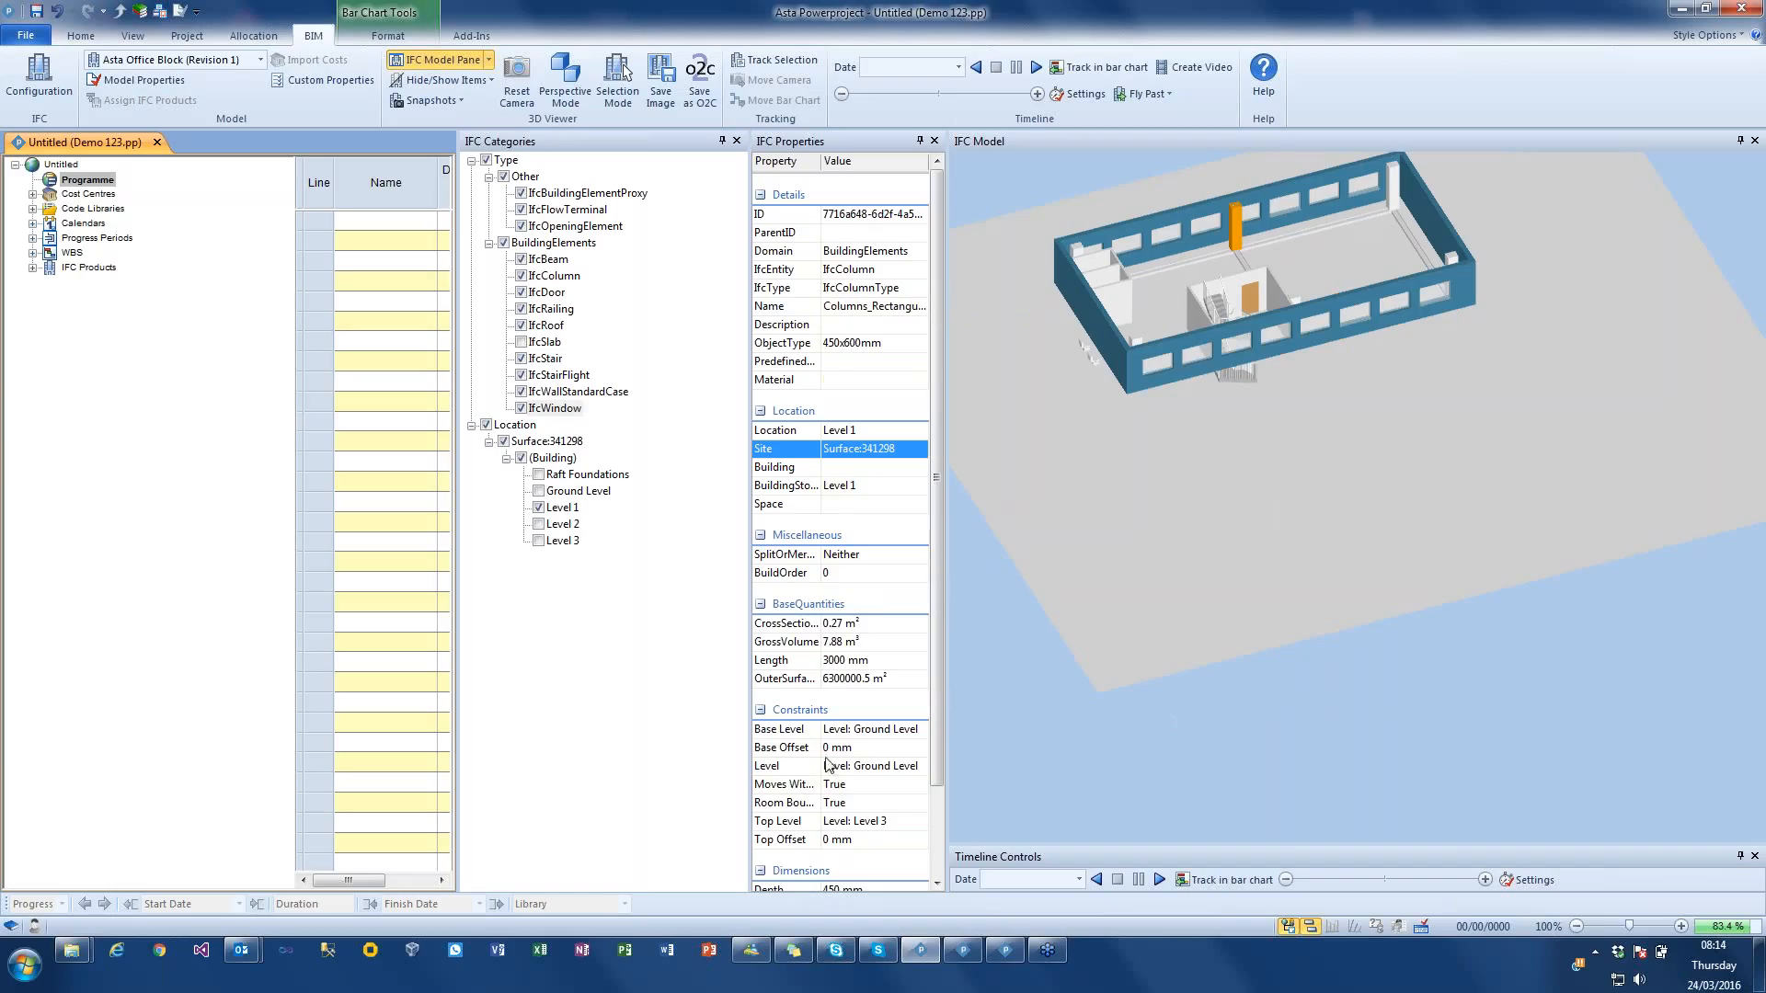
Step: Collapse the Location category, hide all locations and show them all again
left_click(476, 423)
left_click(482, 424)
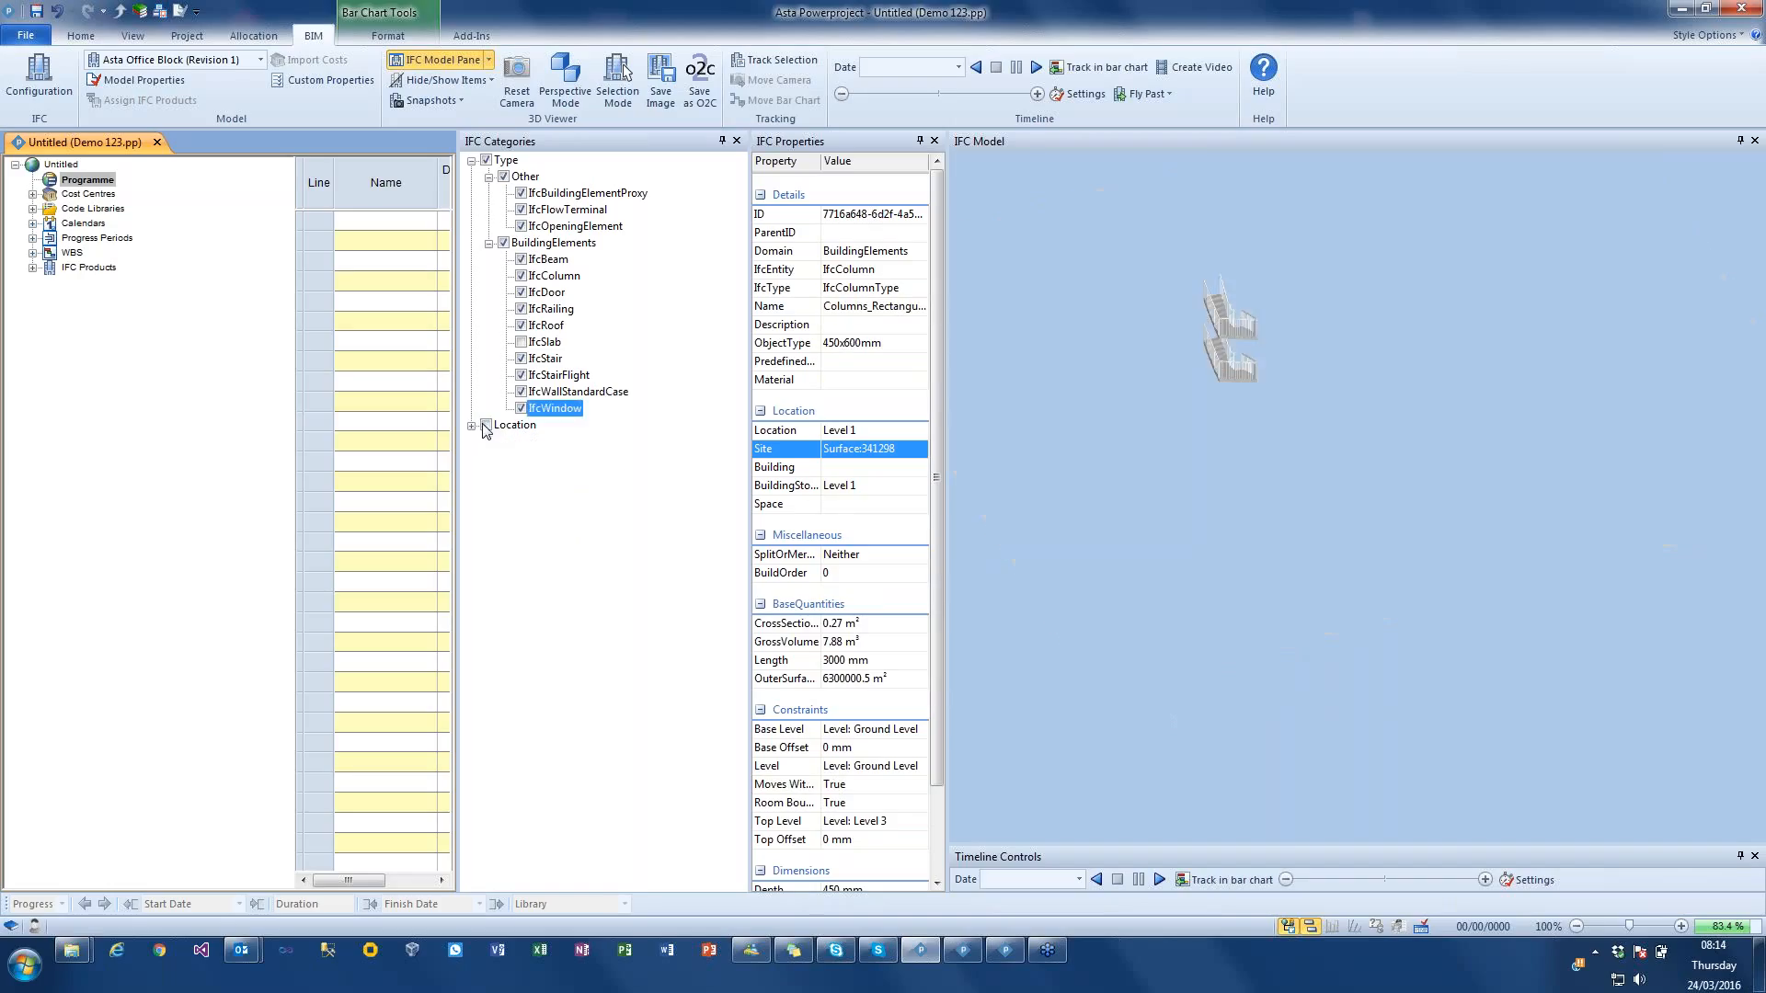
left_click(486, 425)
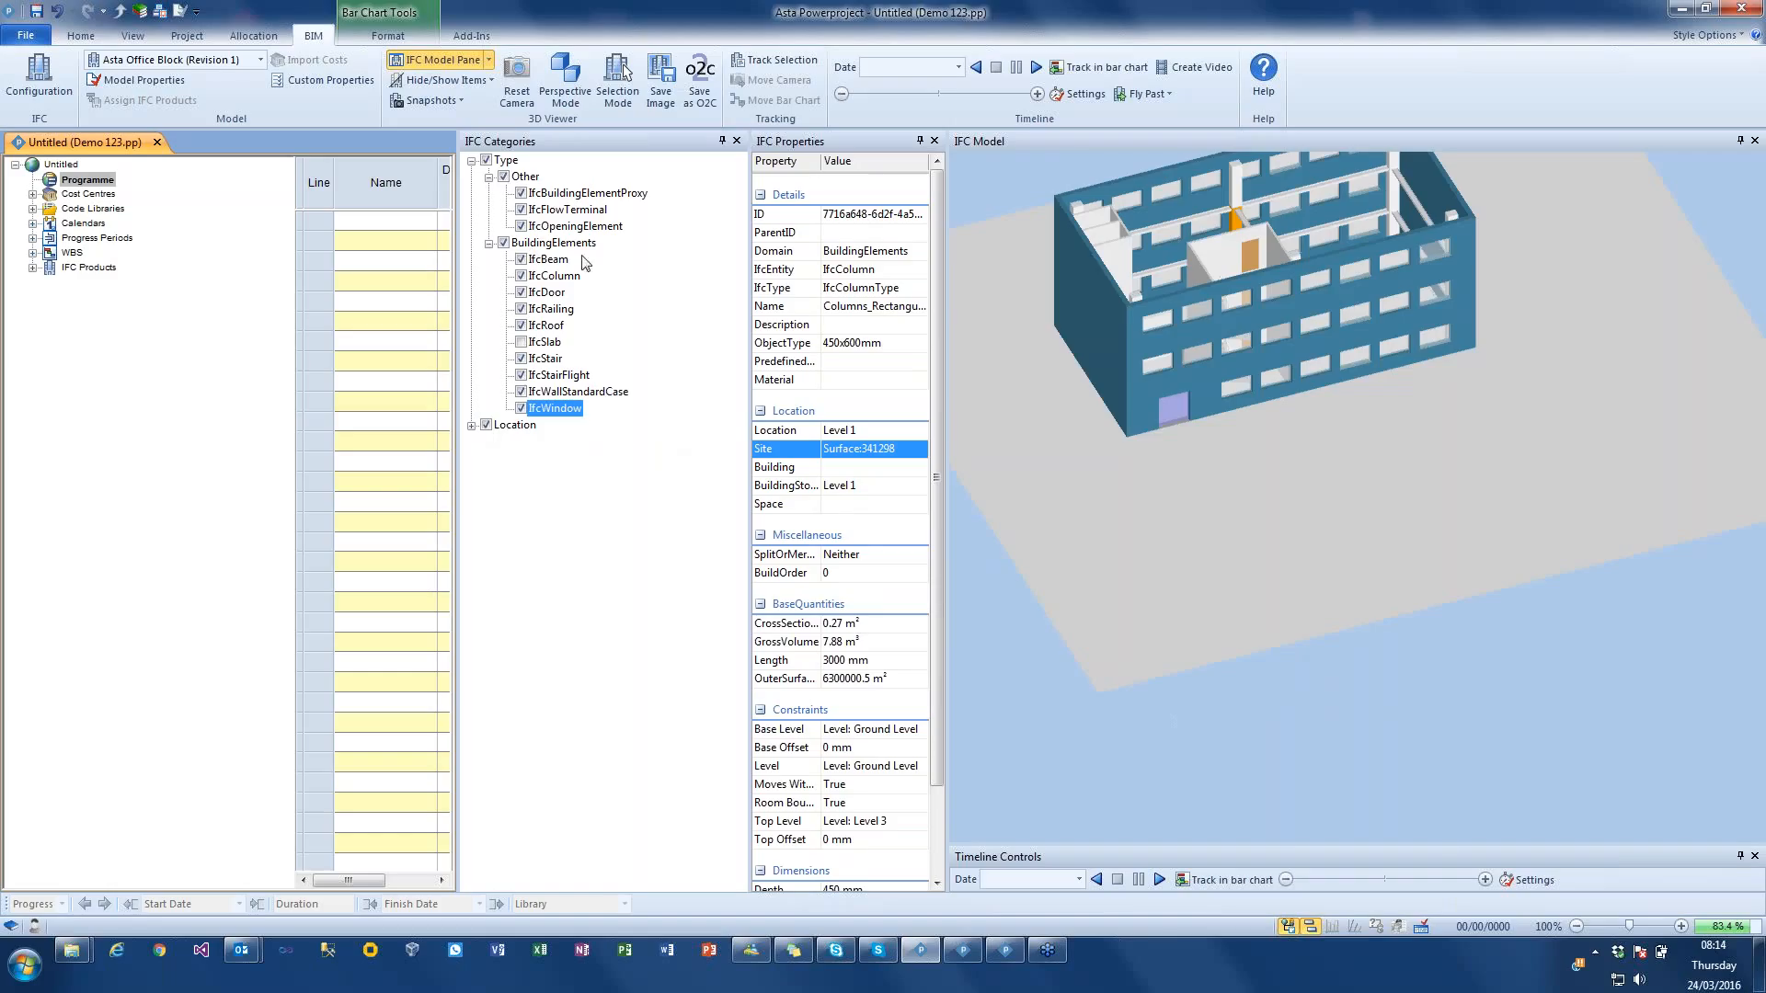
Step: Hide all BuildingElements types, show them all again and close the IFC Categories pane
left_click(504, 243)
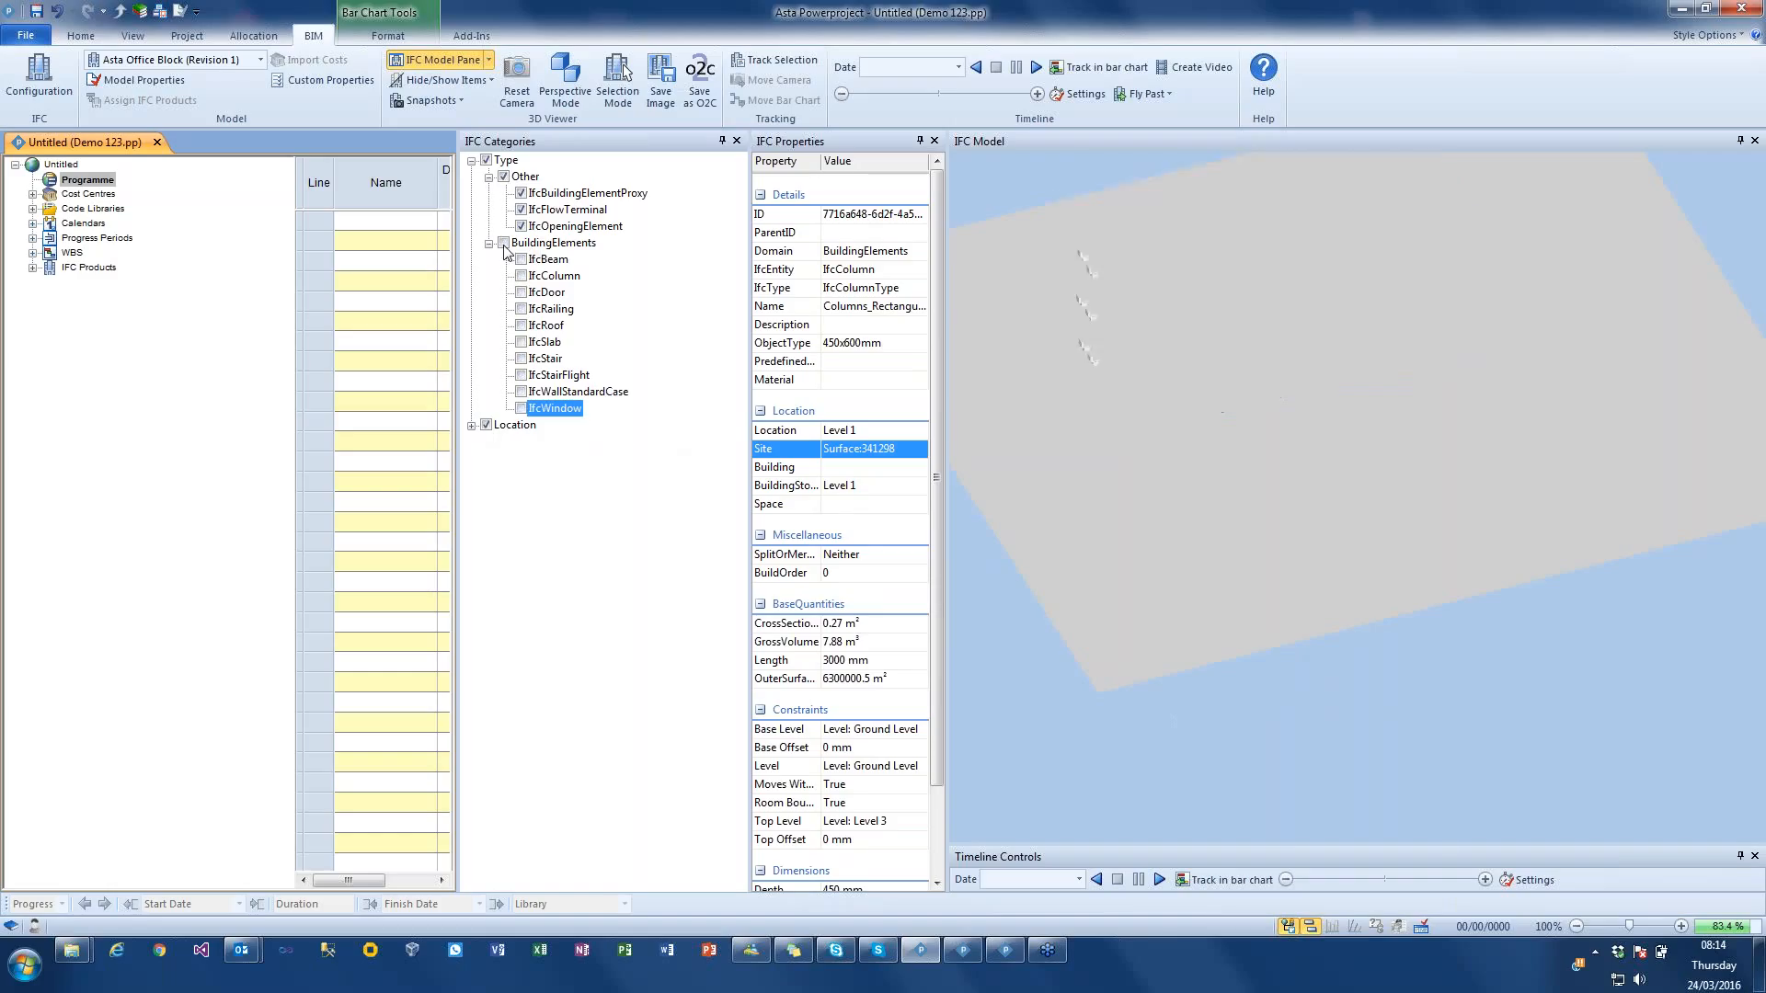
left_click(504, 243)
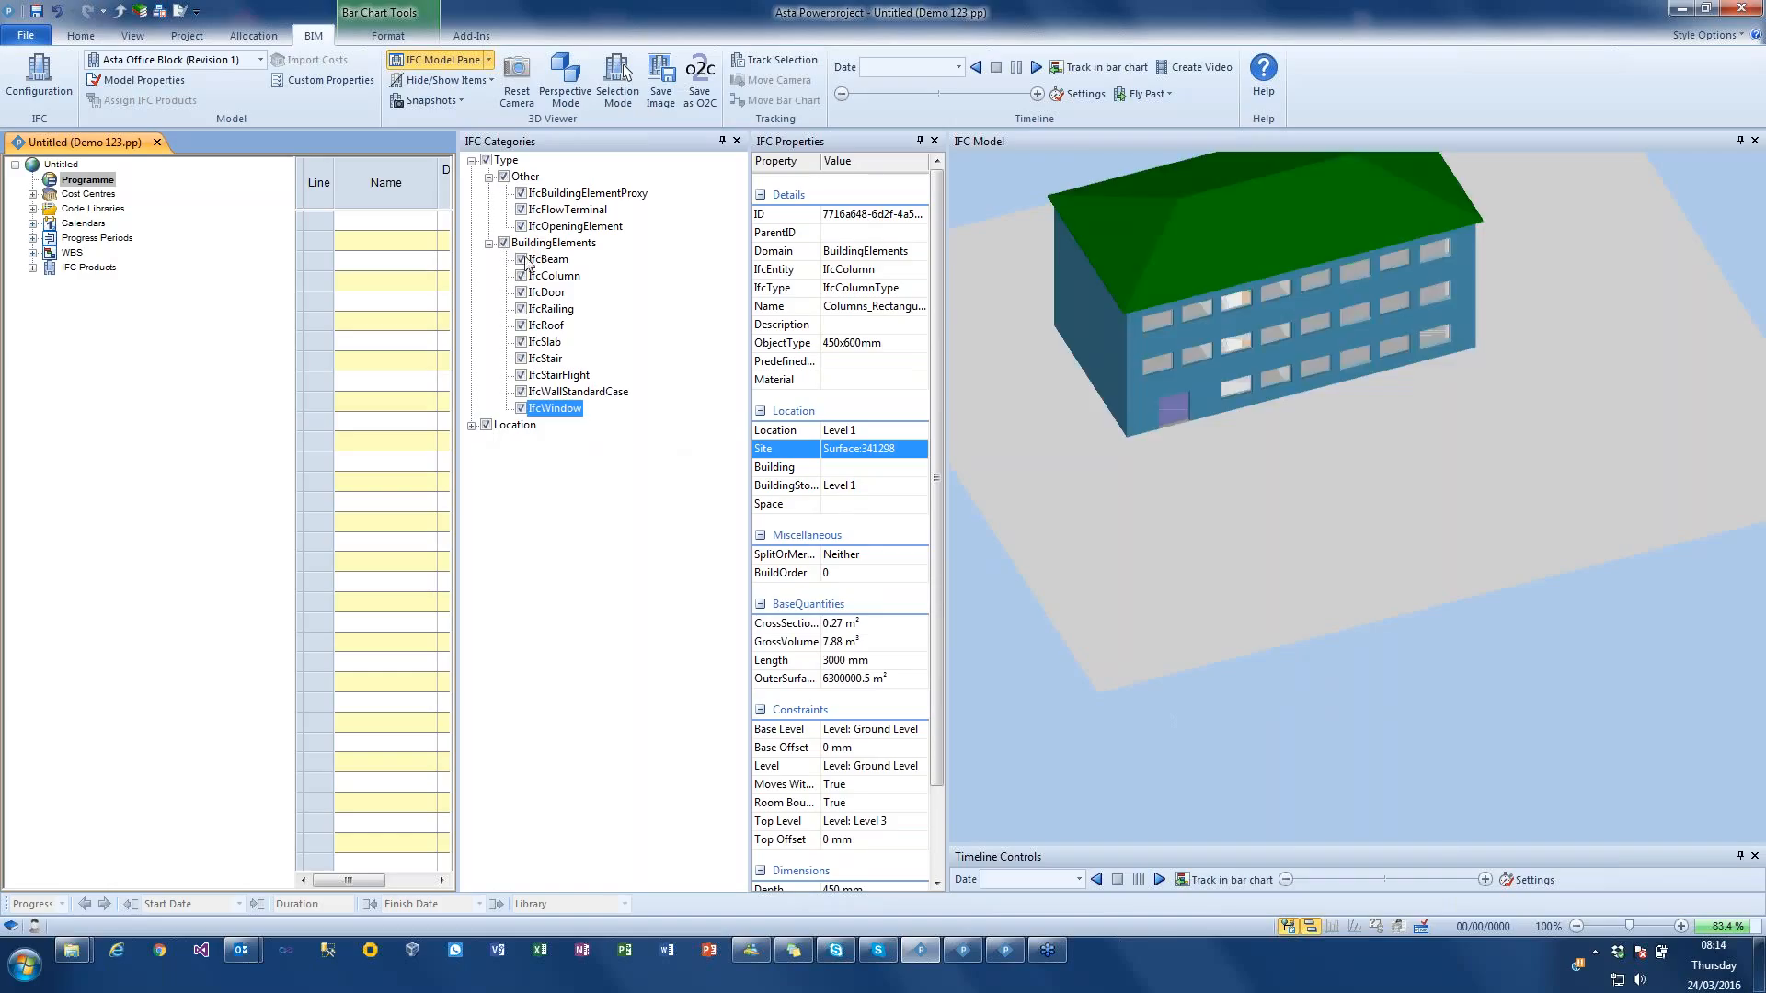
left_click(737, 141)
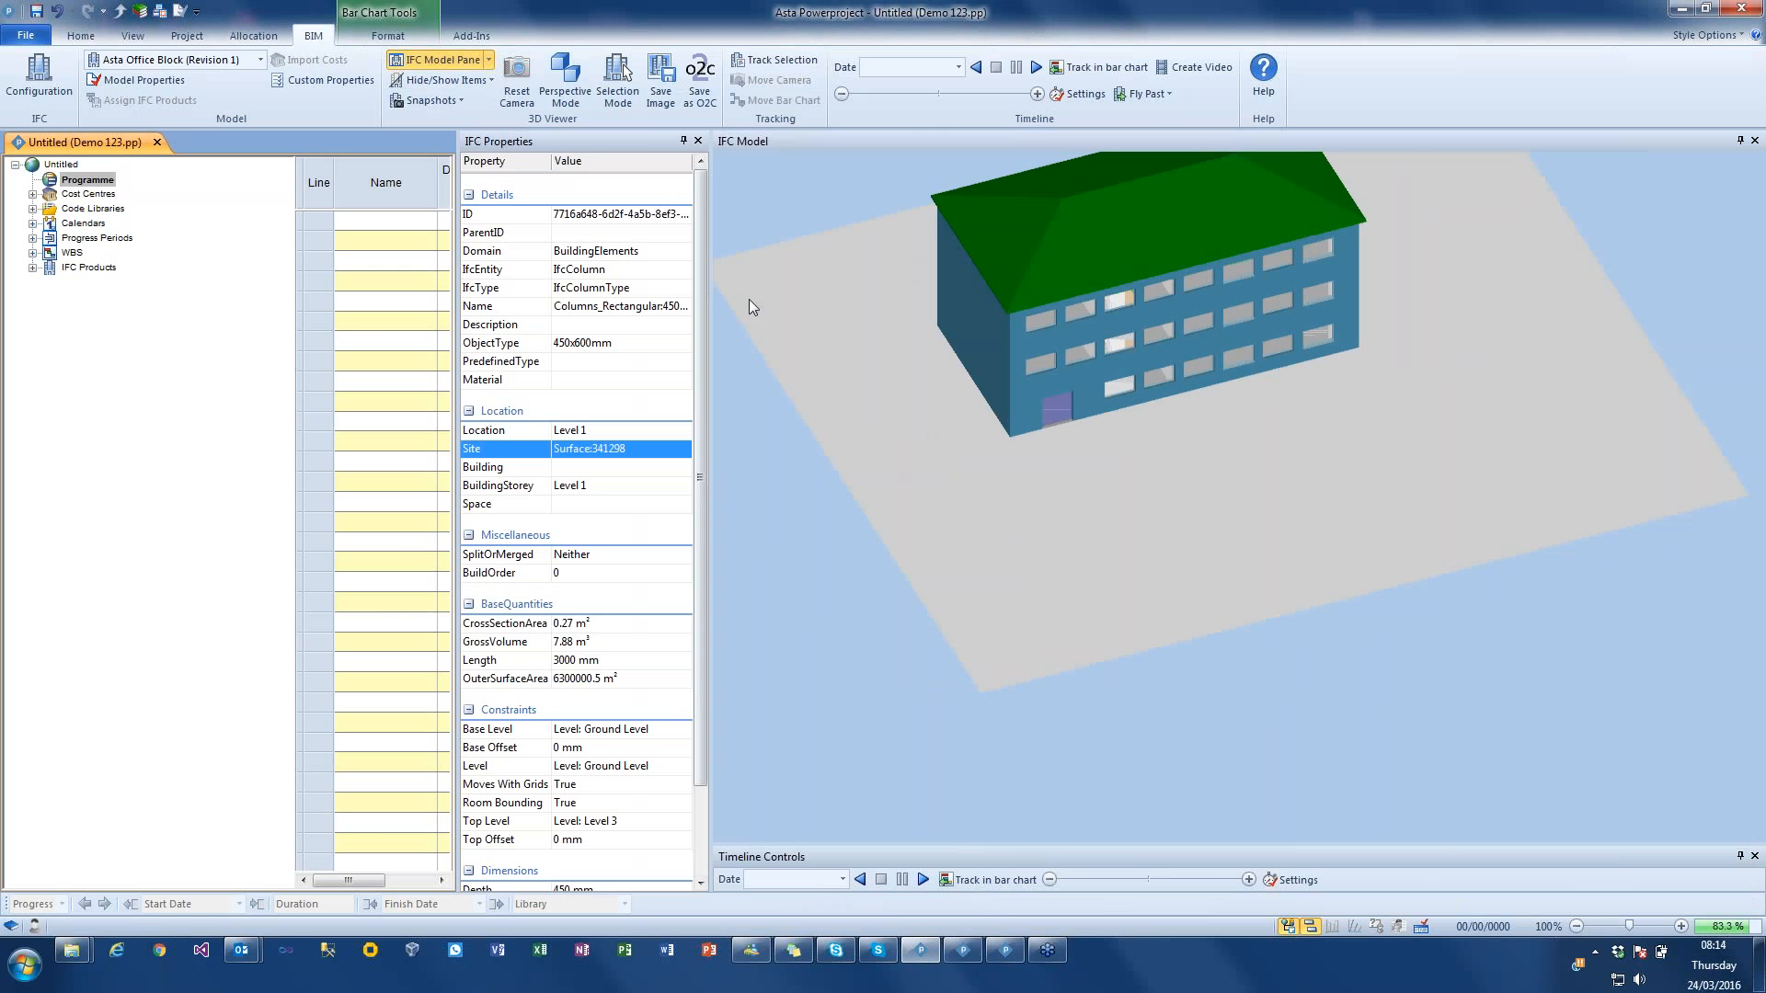
Step: Hide the front roof slope and the Level 3 floor slab beneath it as selected products
left_click_drag(923, 307, 930, 297)
middle_click_drag(930, 297, 1015, 417)
mouse_move(995, 411)
left_mouse_down()
mouse_move(996, 394)
mouse_move(1001, 417)
left_mouse_up()
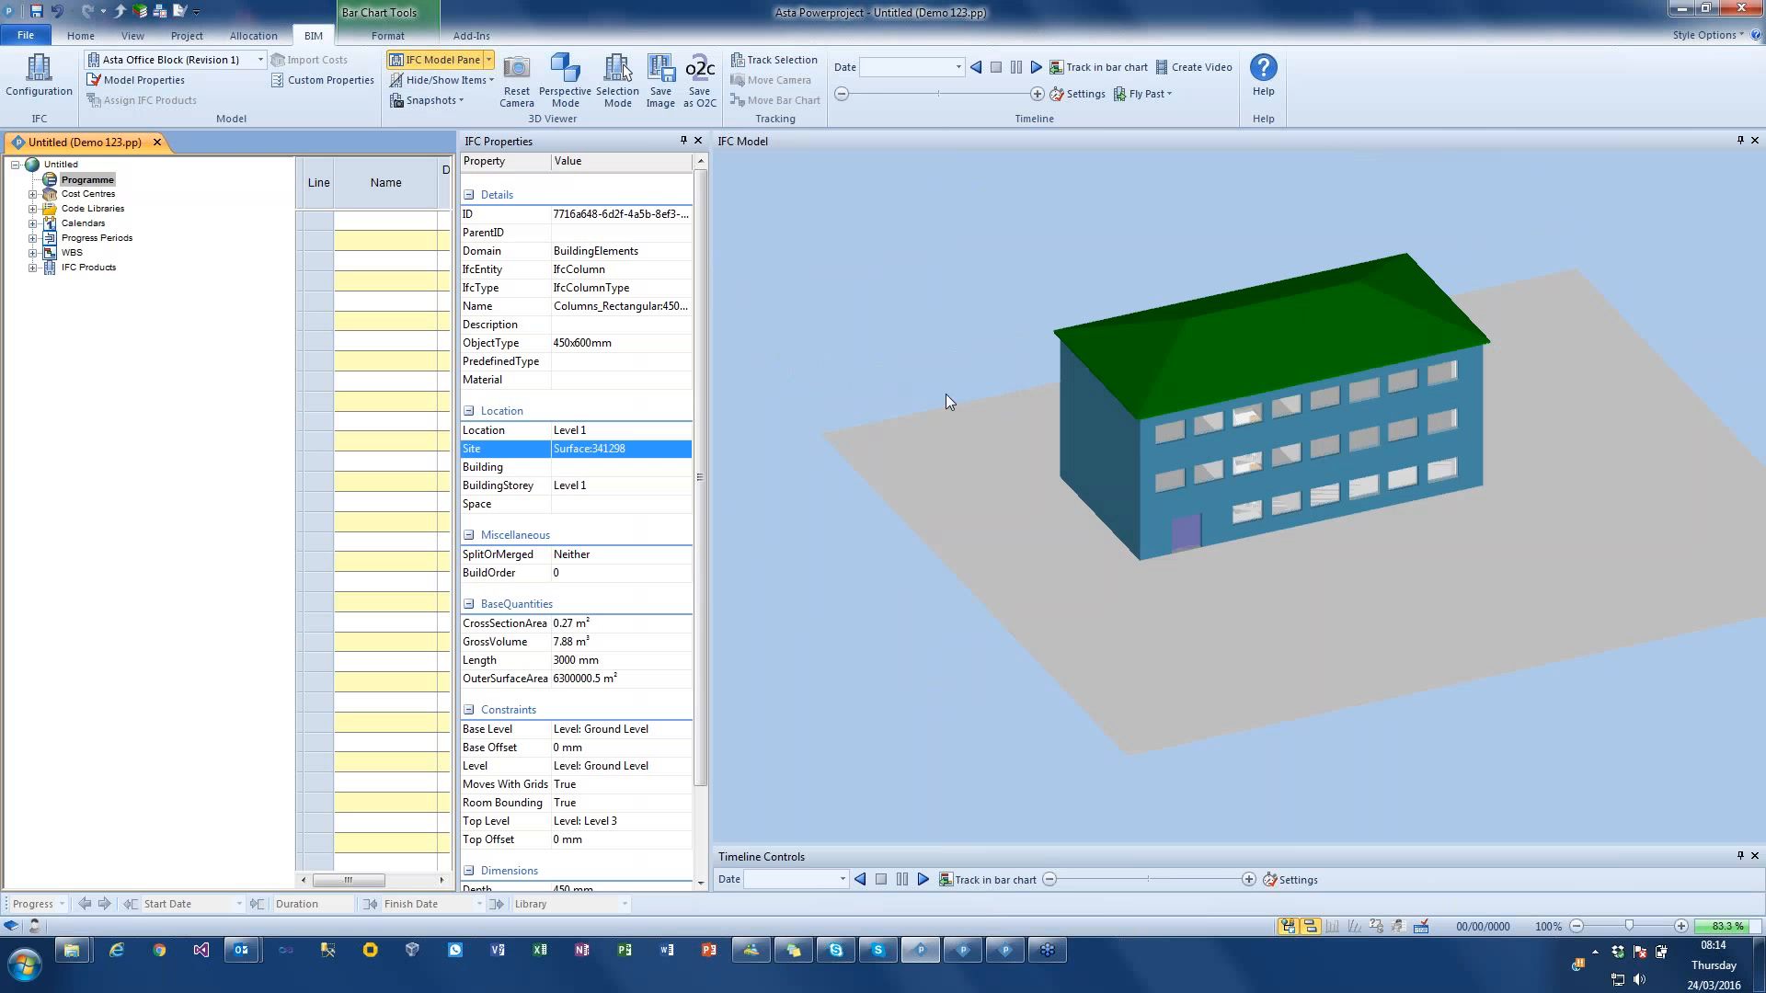
left_click(1194, 367)
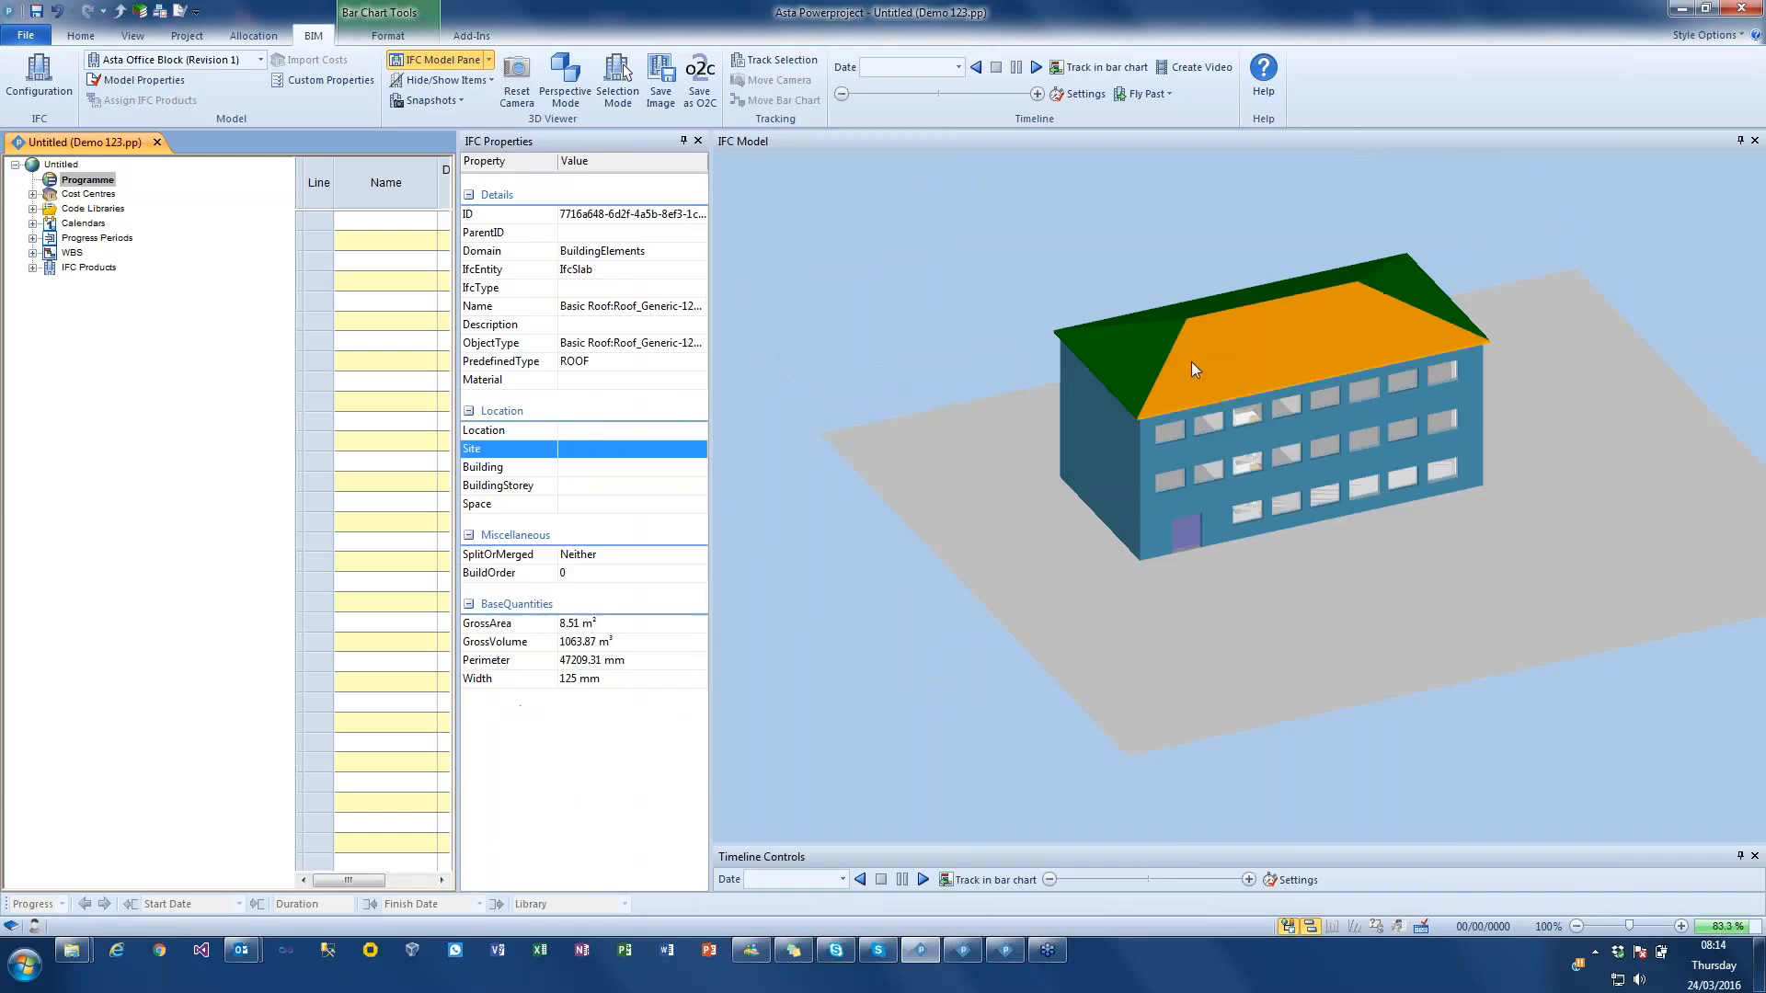
right_click(1207, 376)
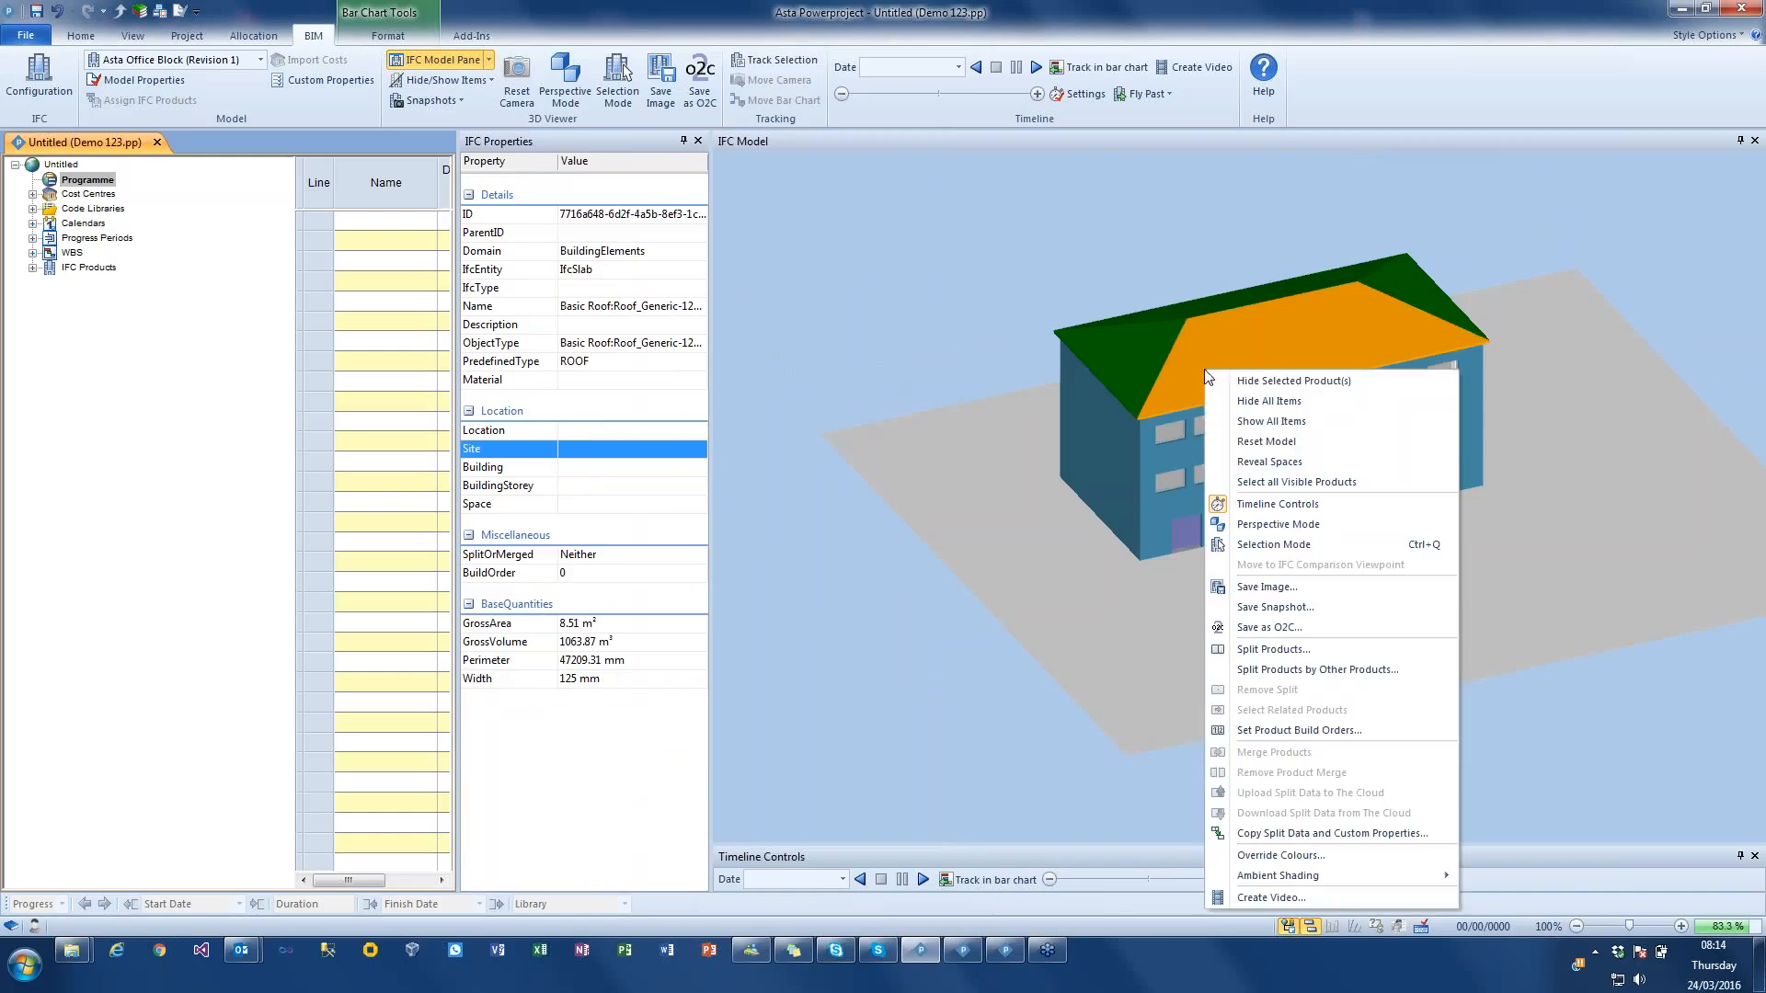
left_click(1251, 381)
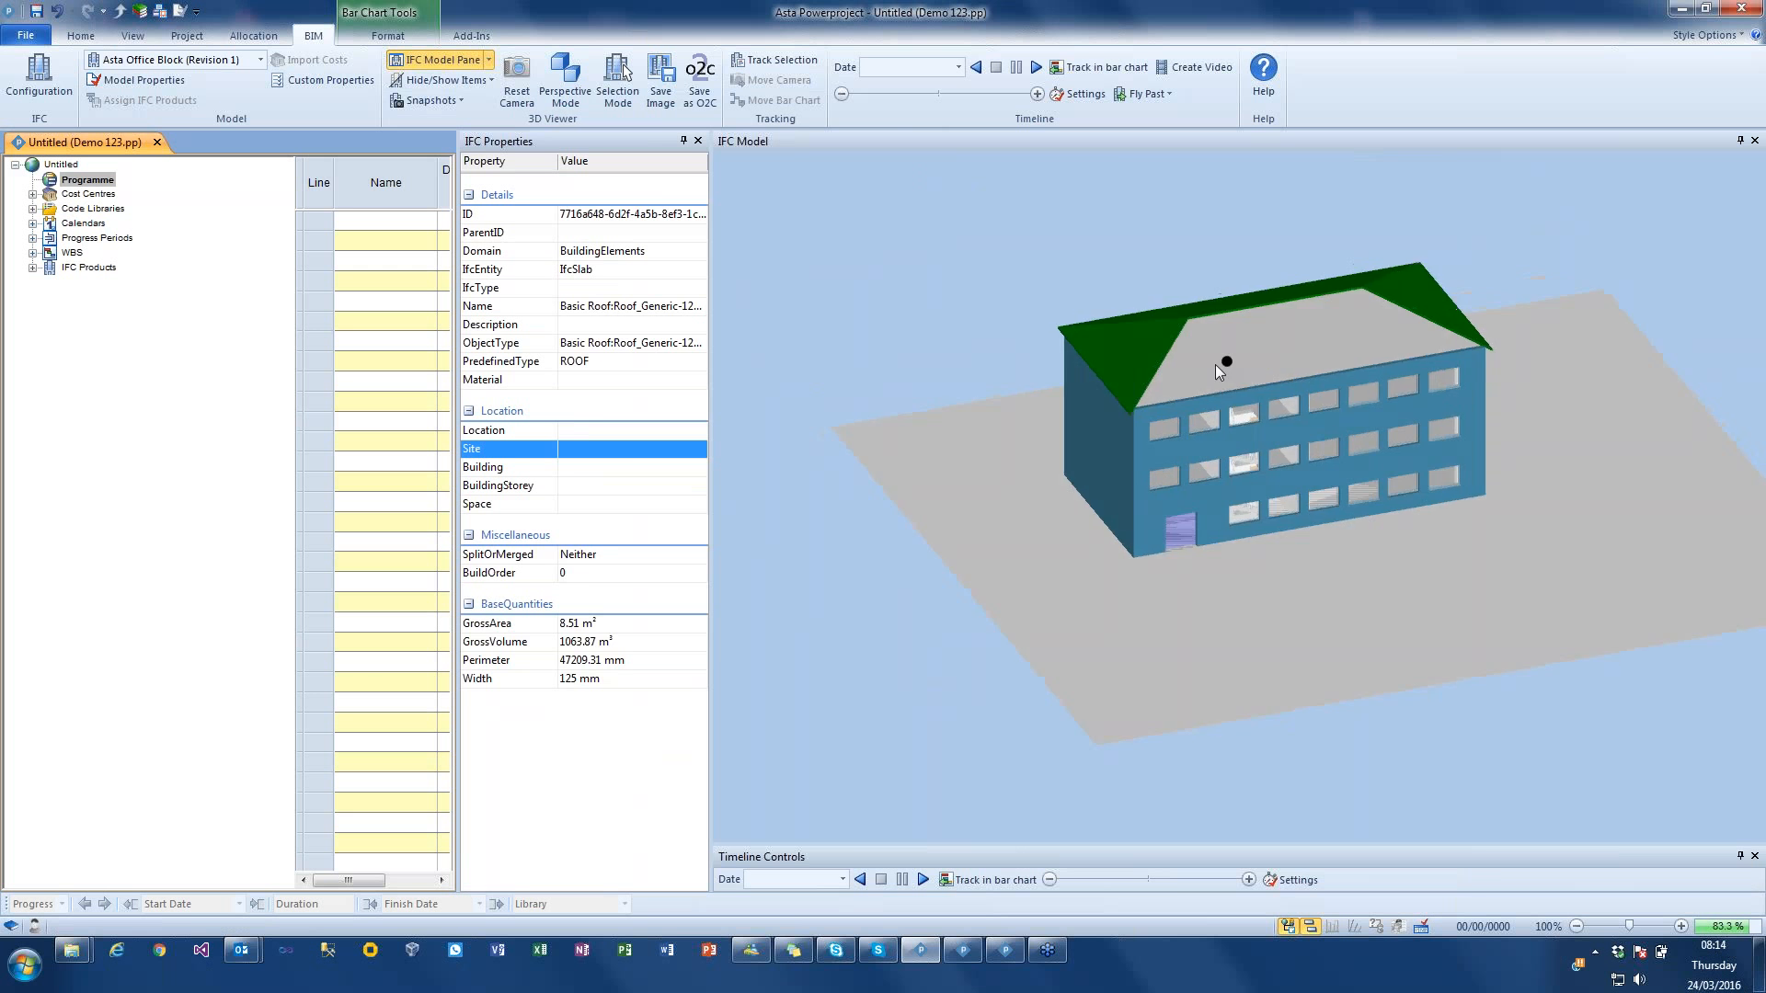
left_click(1218, 376)
right_click(1218, 375)
left_click(1284, 386)
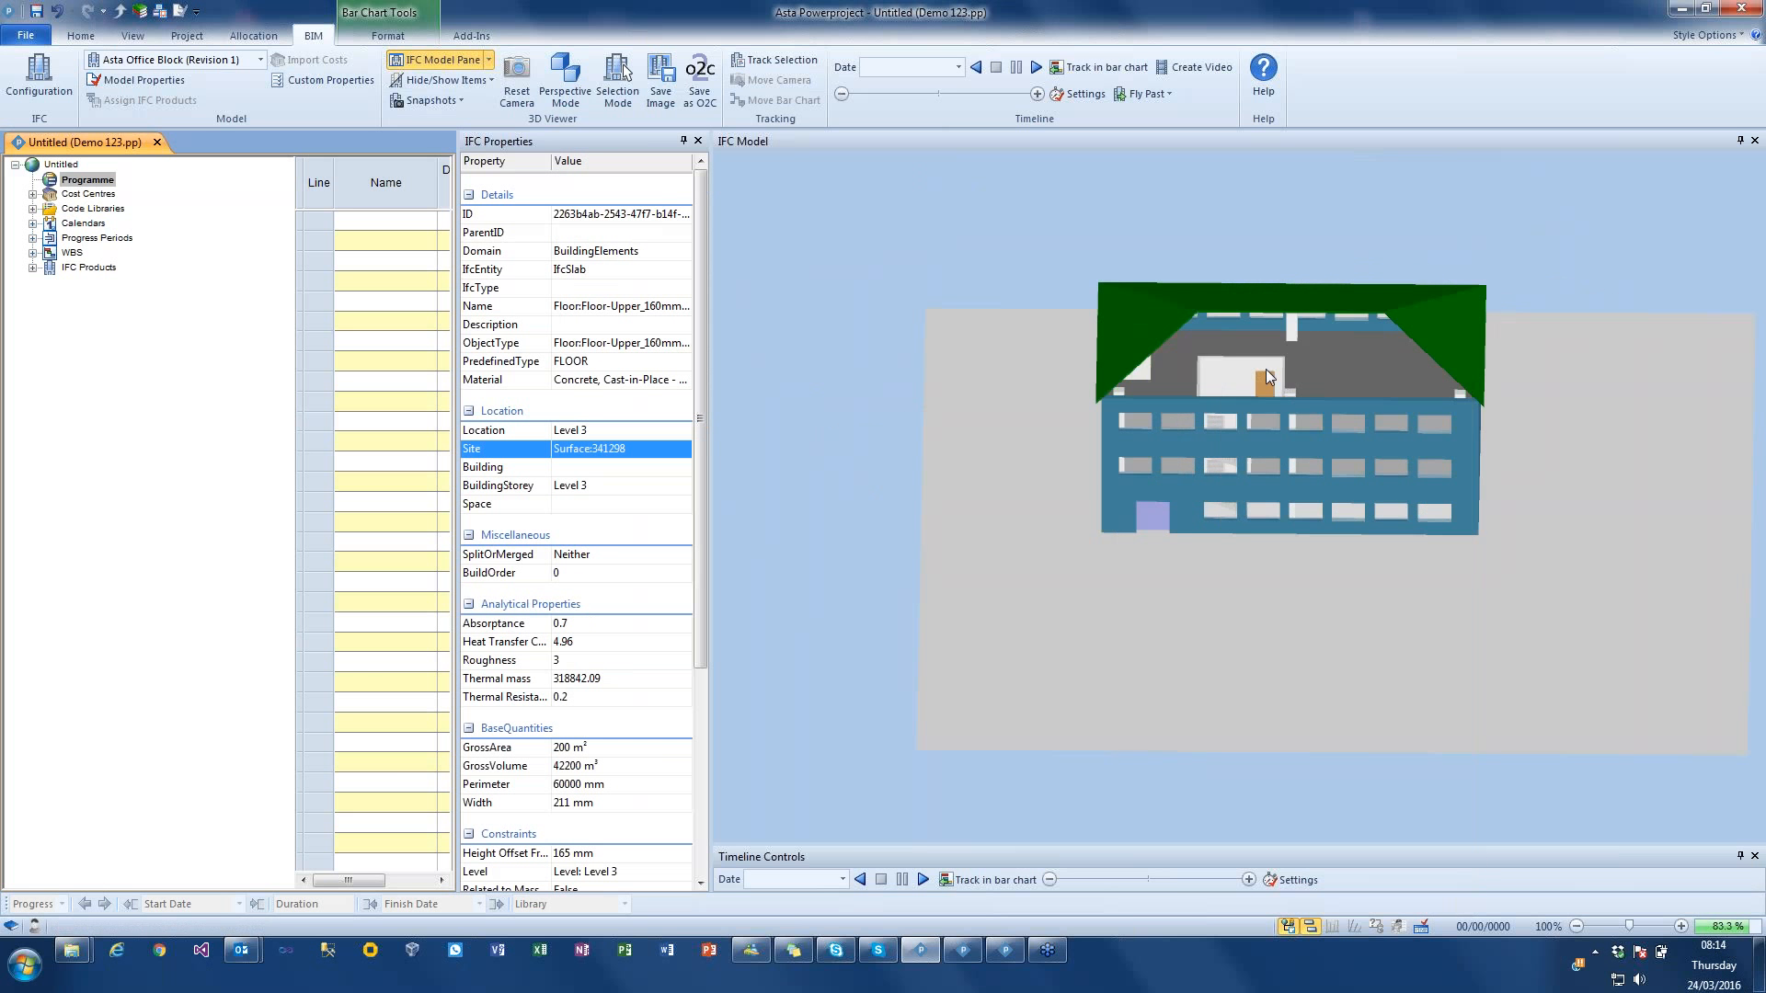
Step: Hide the front external walls of Level 2 and Level 1 to expose the floors behind them
left_click_drag(1280, 350, 1260, 418)
scroll(1260, 417, "up", 2)
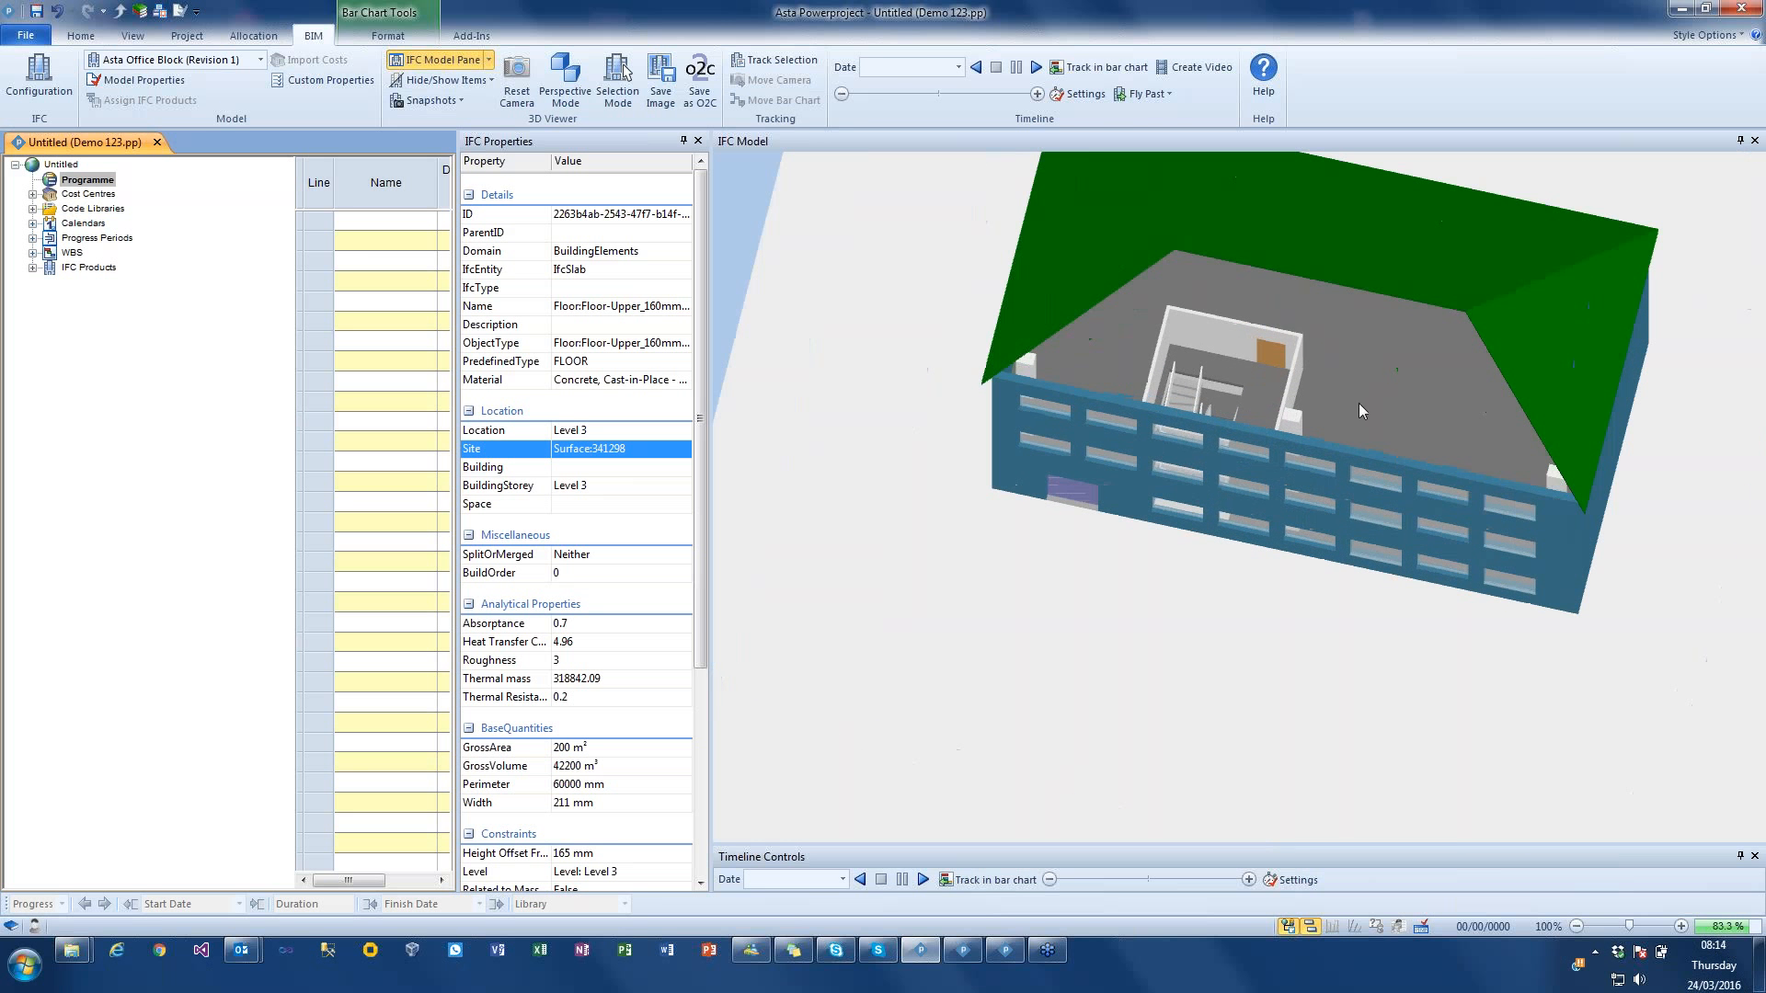
left_click(1412, 471)
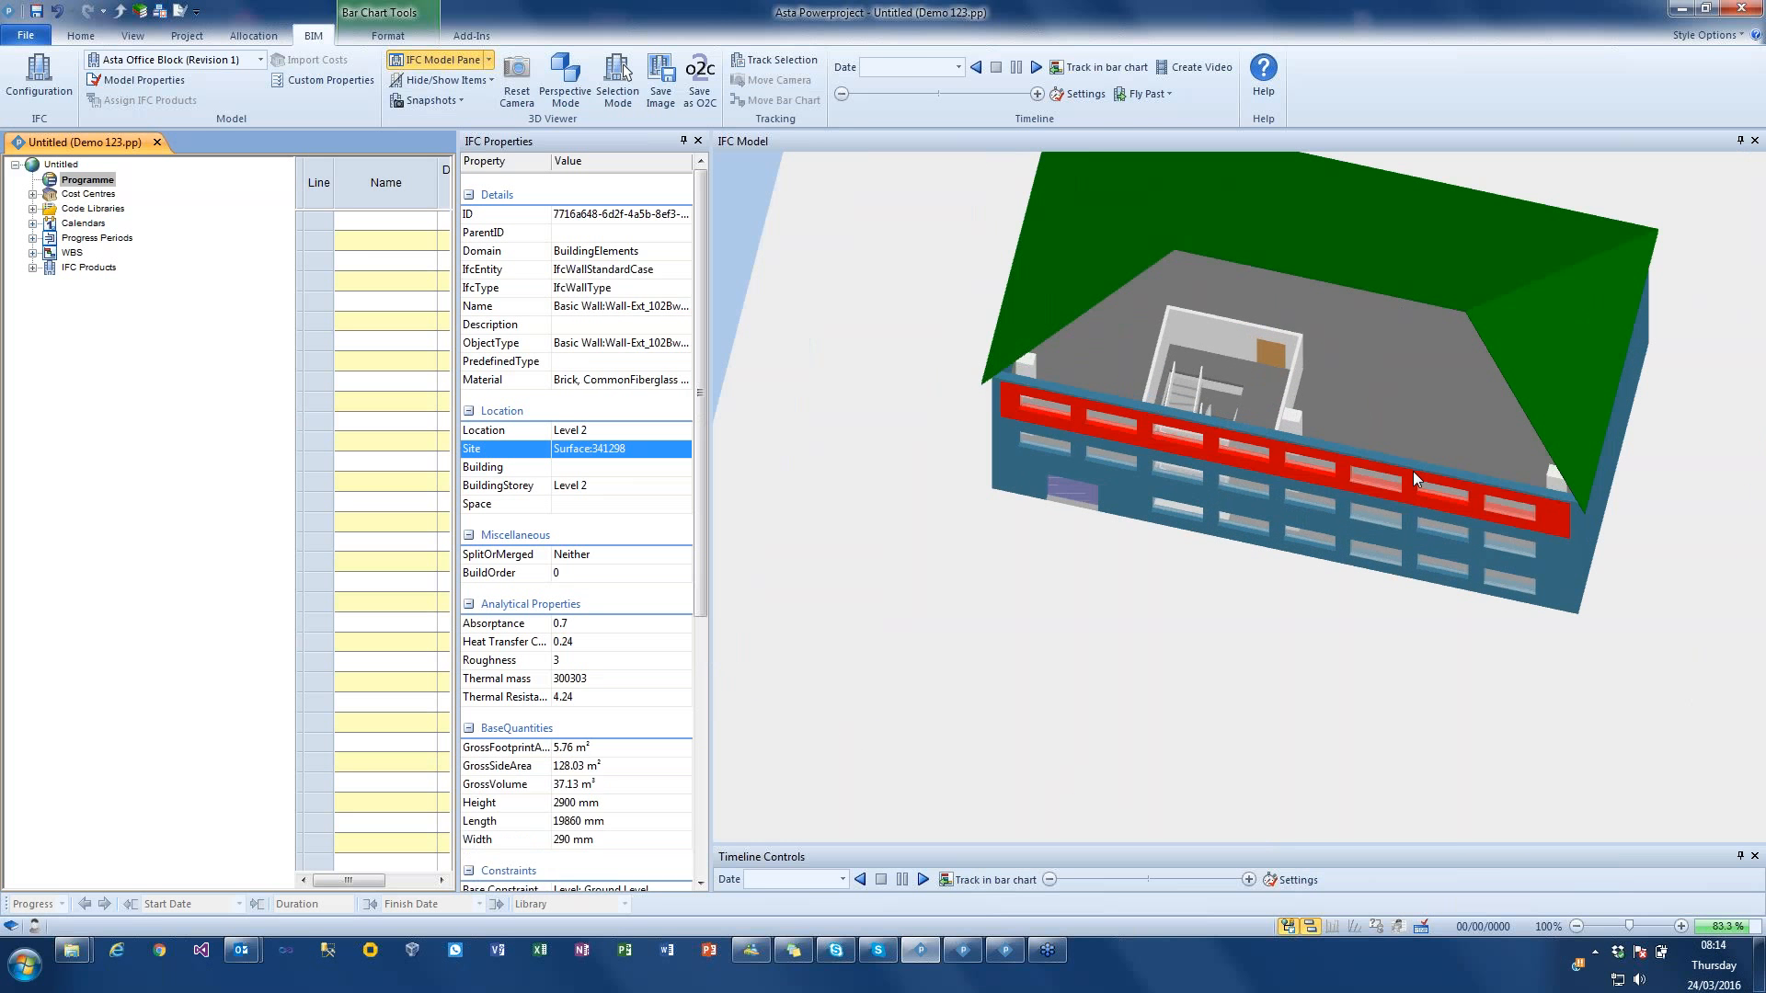
right_click(1413, 471)
left_click(1519, 29)
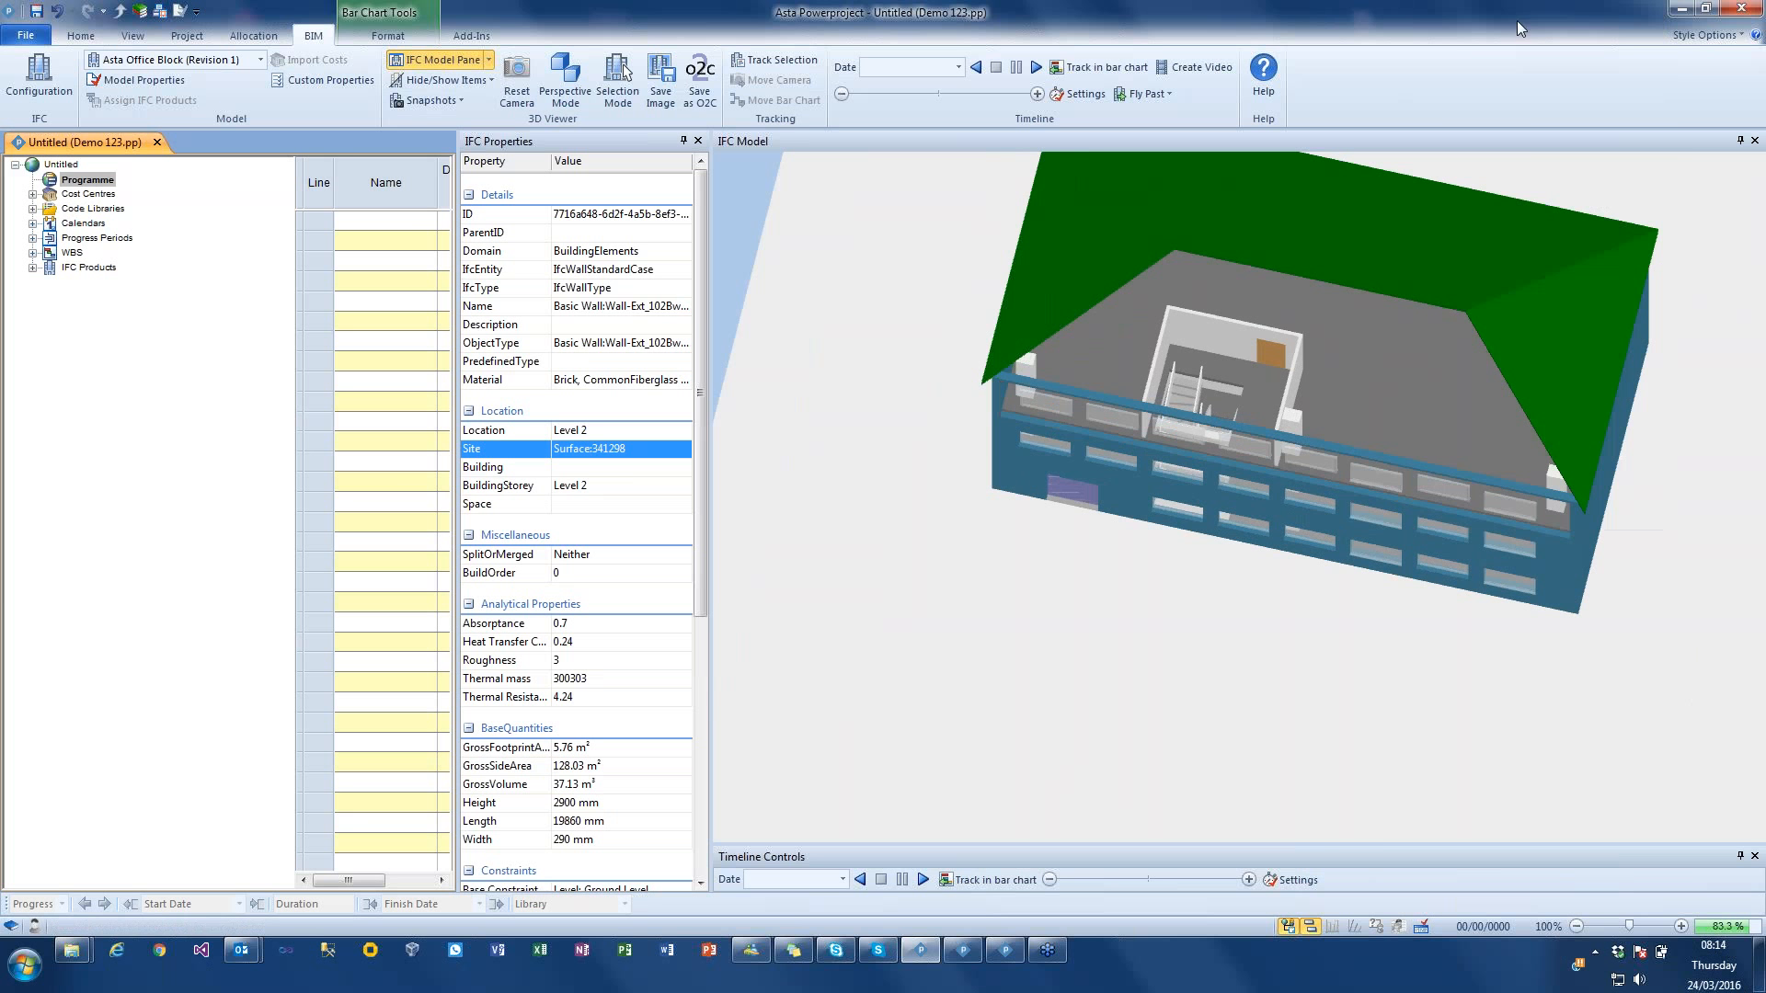
left_click(1420, 515)
right_click(1420, 515)
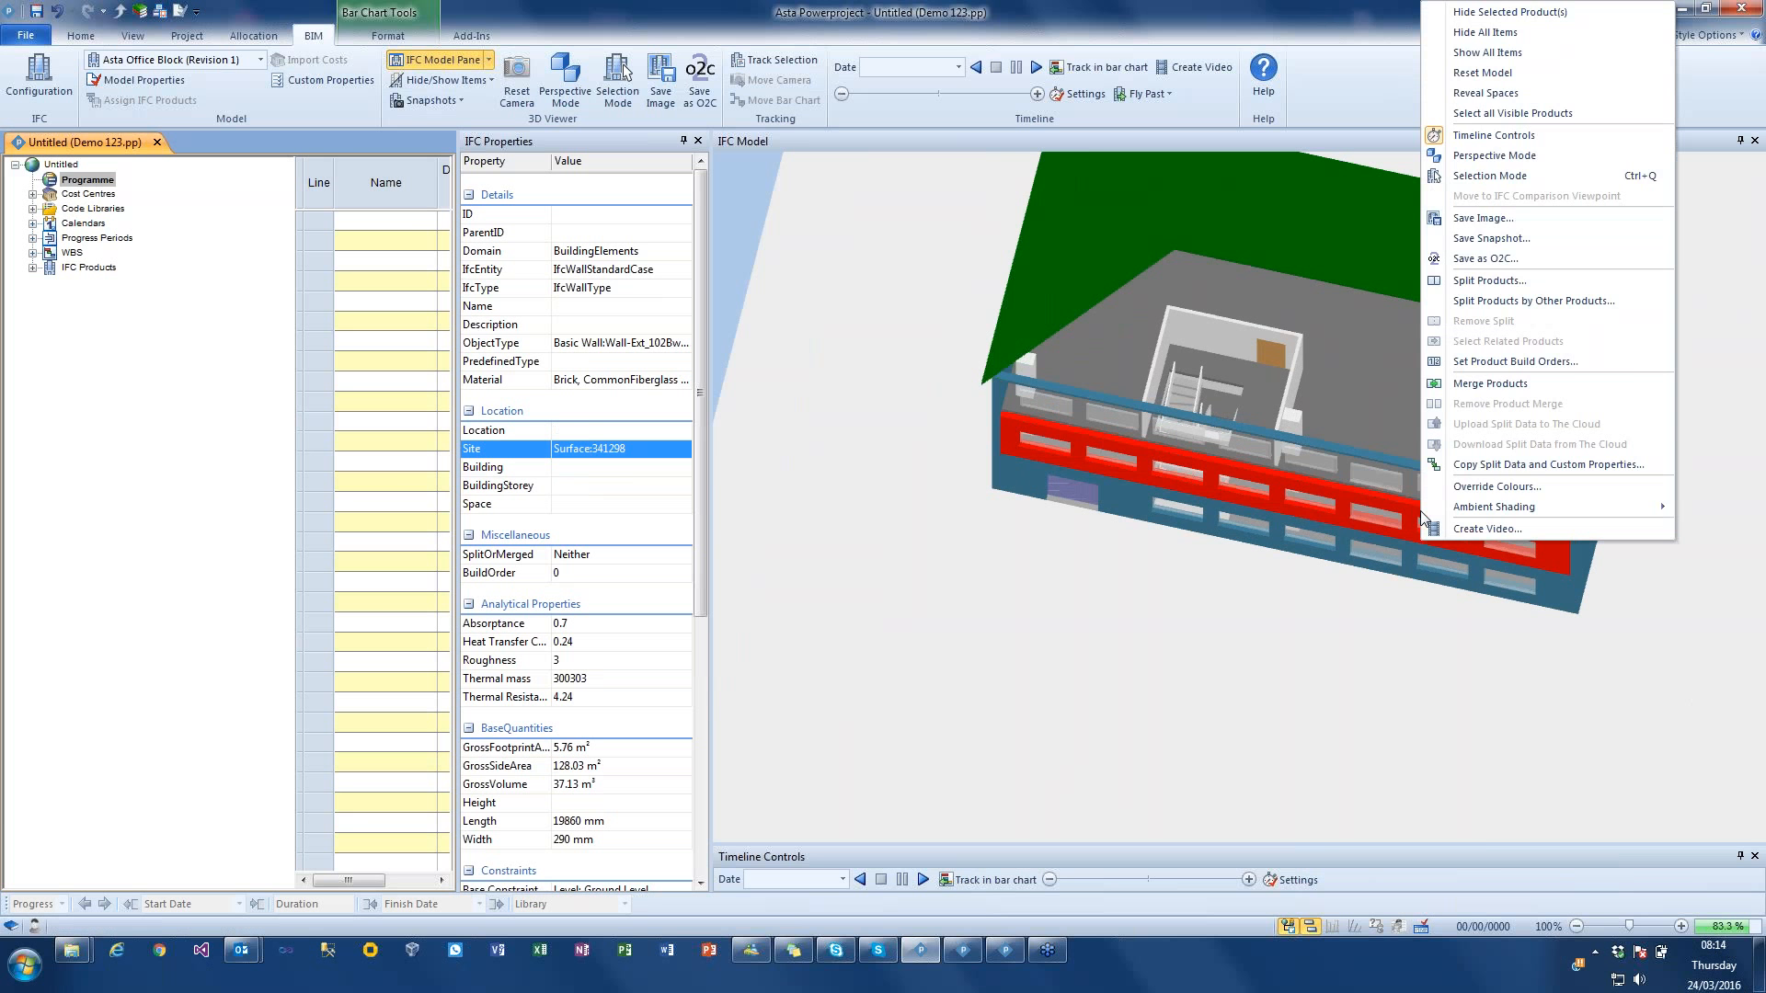
left_click(1511, 11)
left_click_drag(1433, 300, 1392, 324)
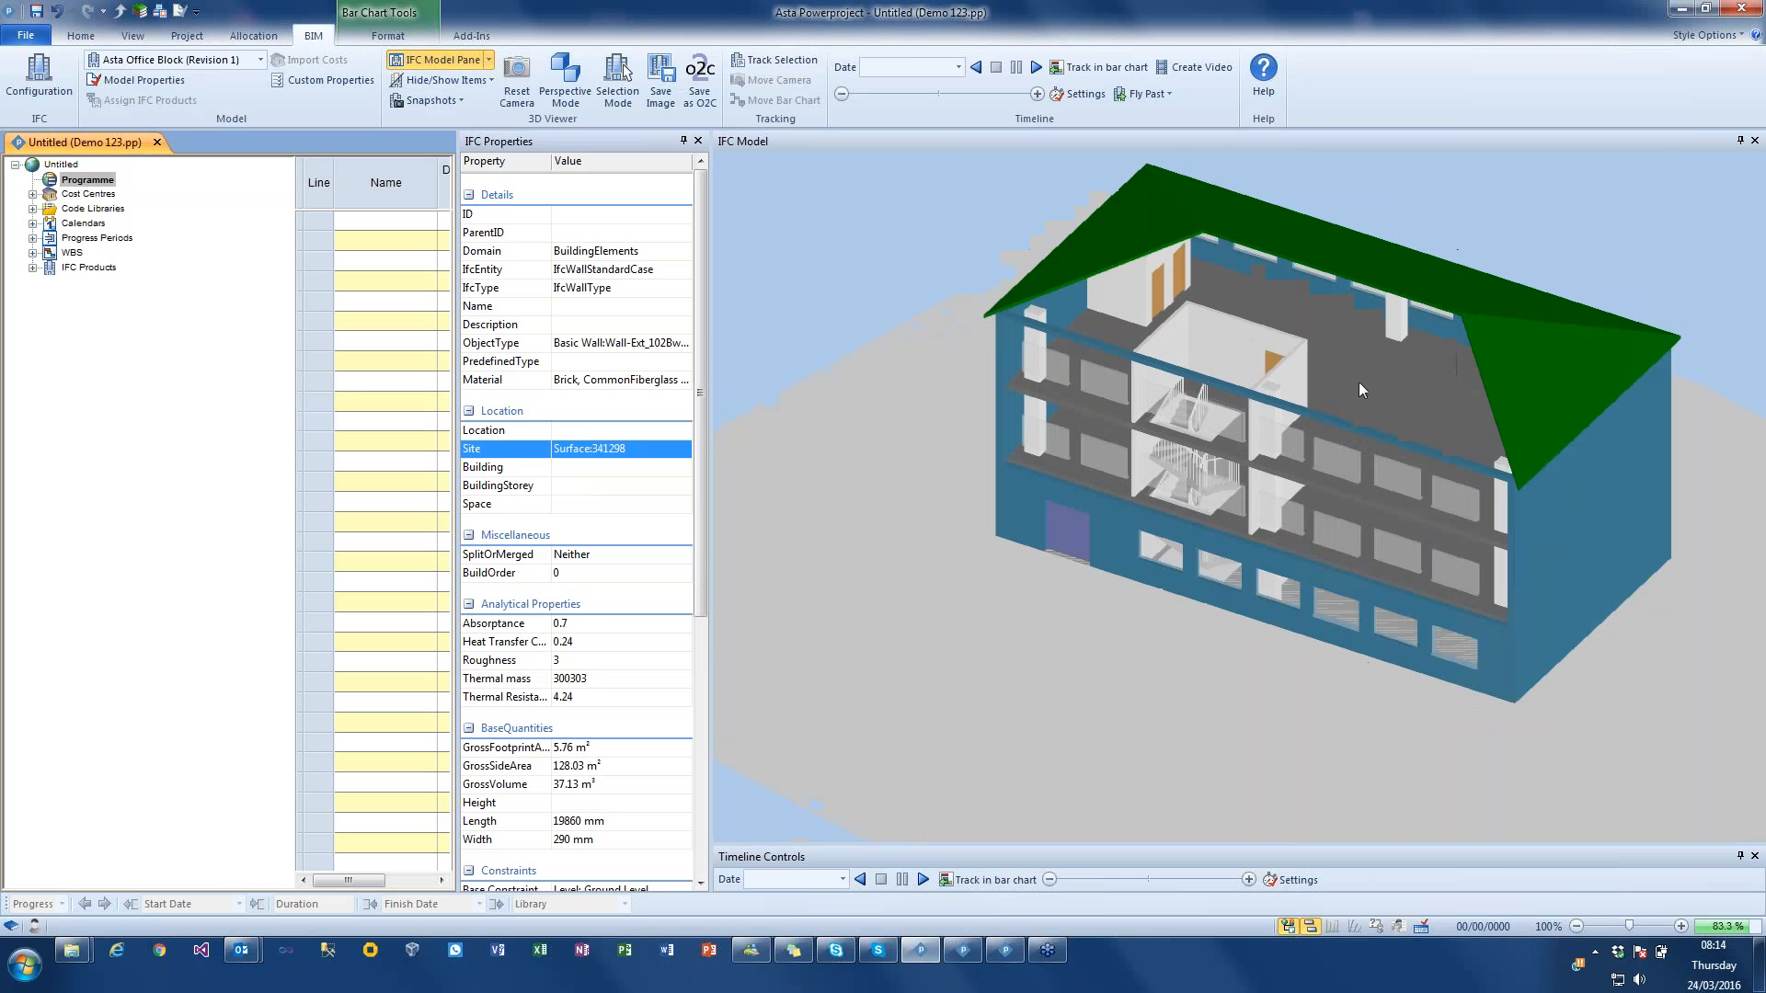
Step: Switch to the saved interior snapshot in perspective and hide the window nearest the corner column
left_click(432, 100)
left_click(428, 161)
left_click_drag(921, 294, 875, 306)
left_click(979, 312)
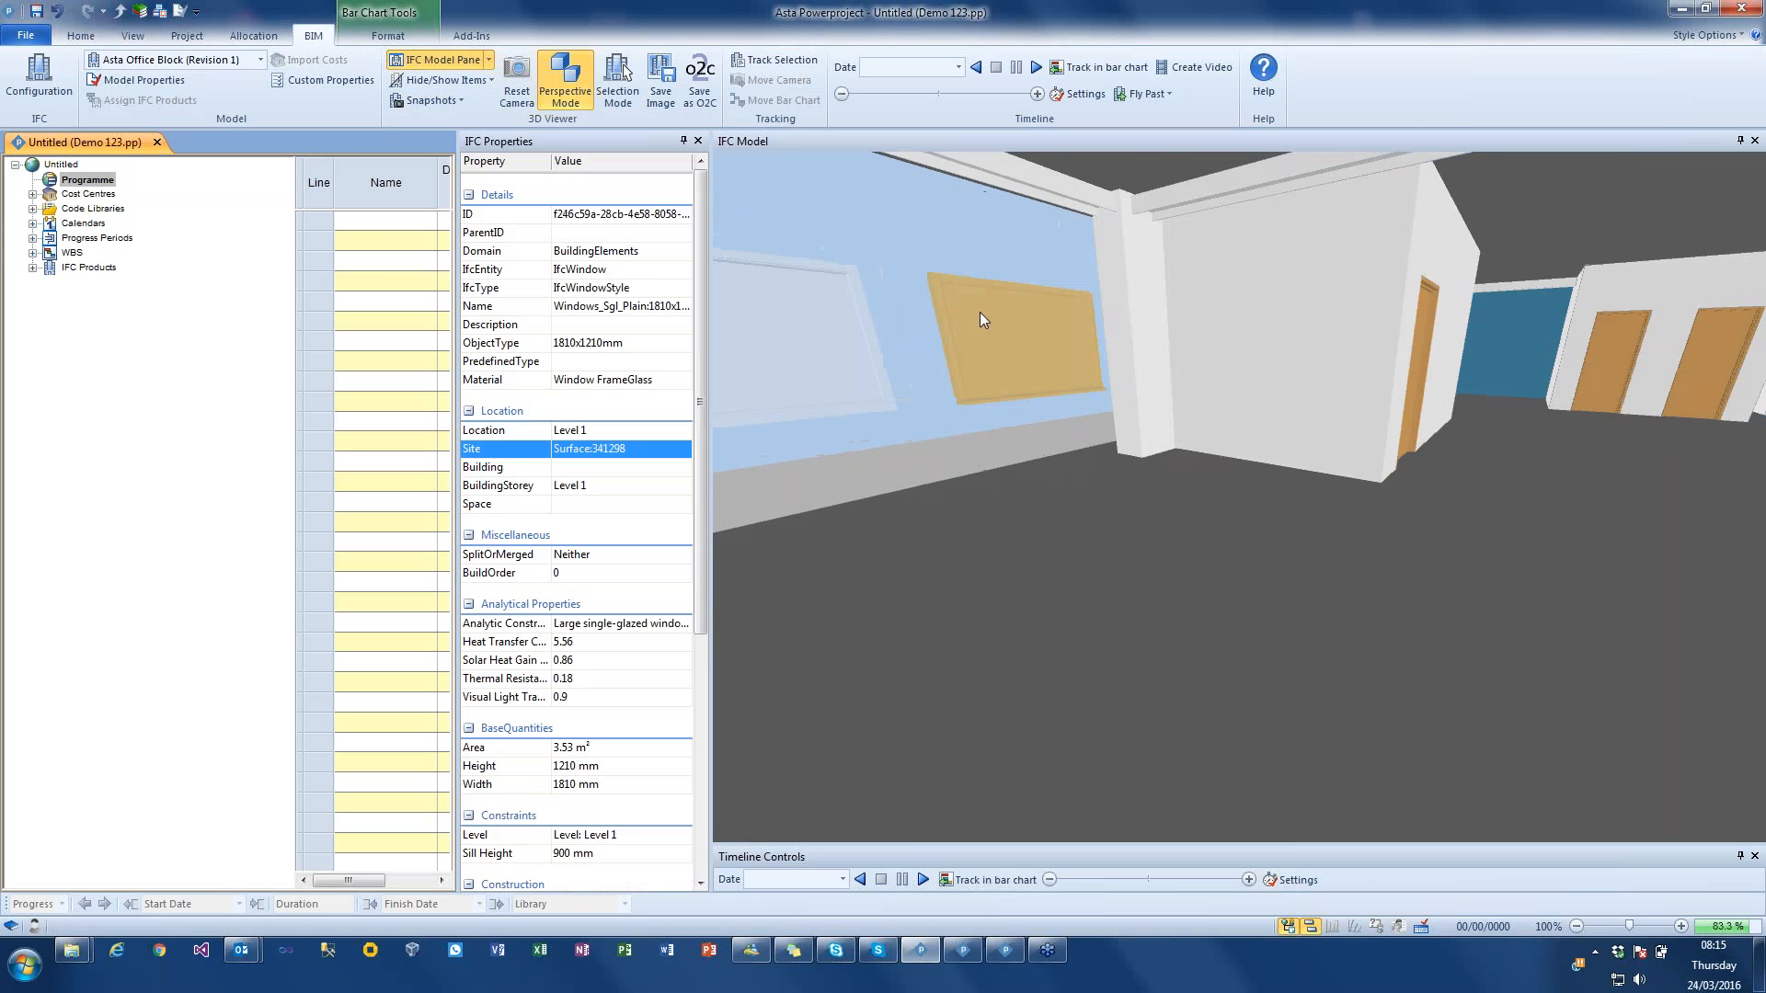
right_click(984, 310)
left_click(1036, 324)
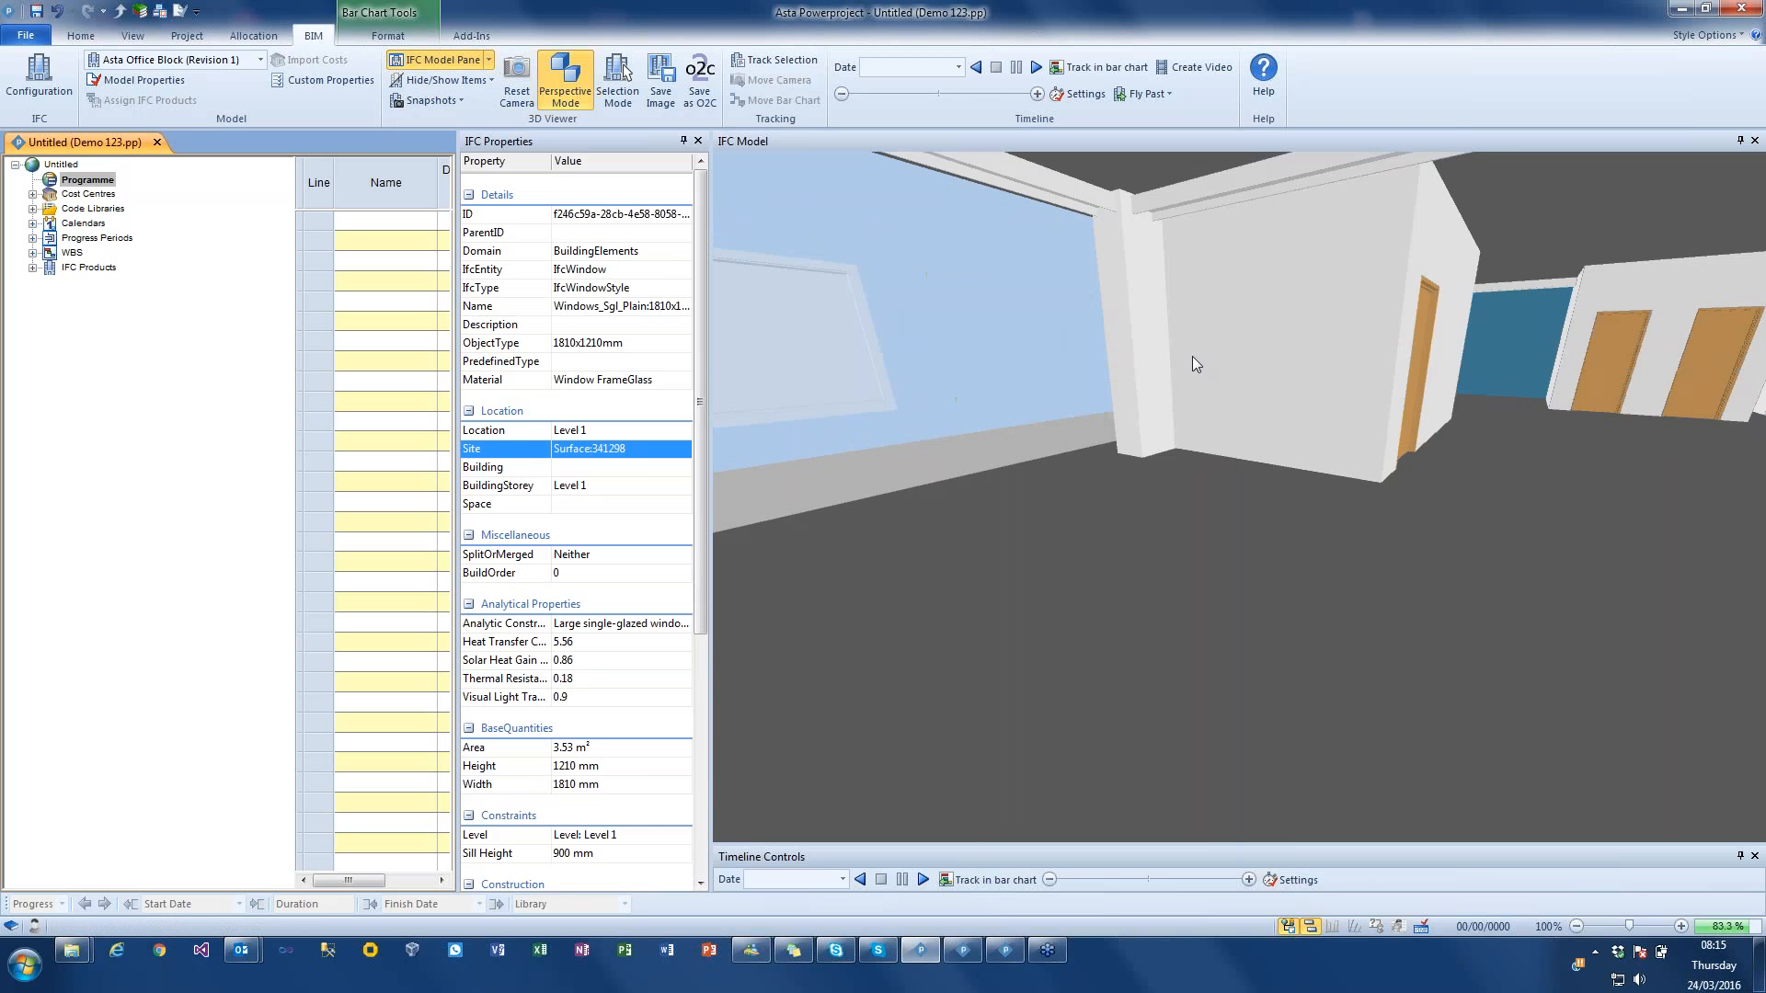
Step: Hide the white column beside the removed window and another column further round the interior
left_click(1141, 289)
right_click(1139, 291)
left_click(1168, 307)
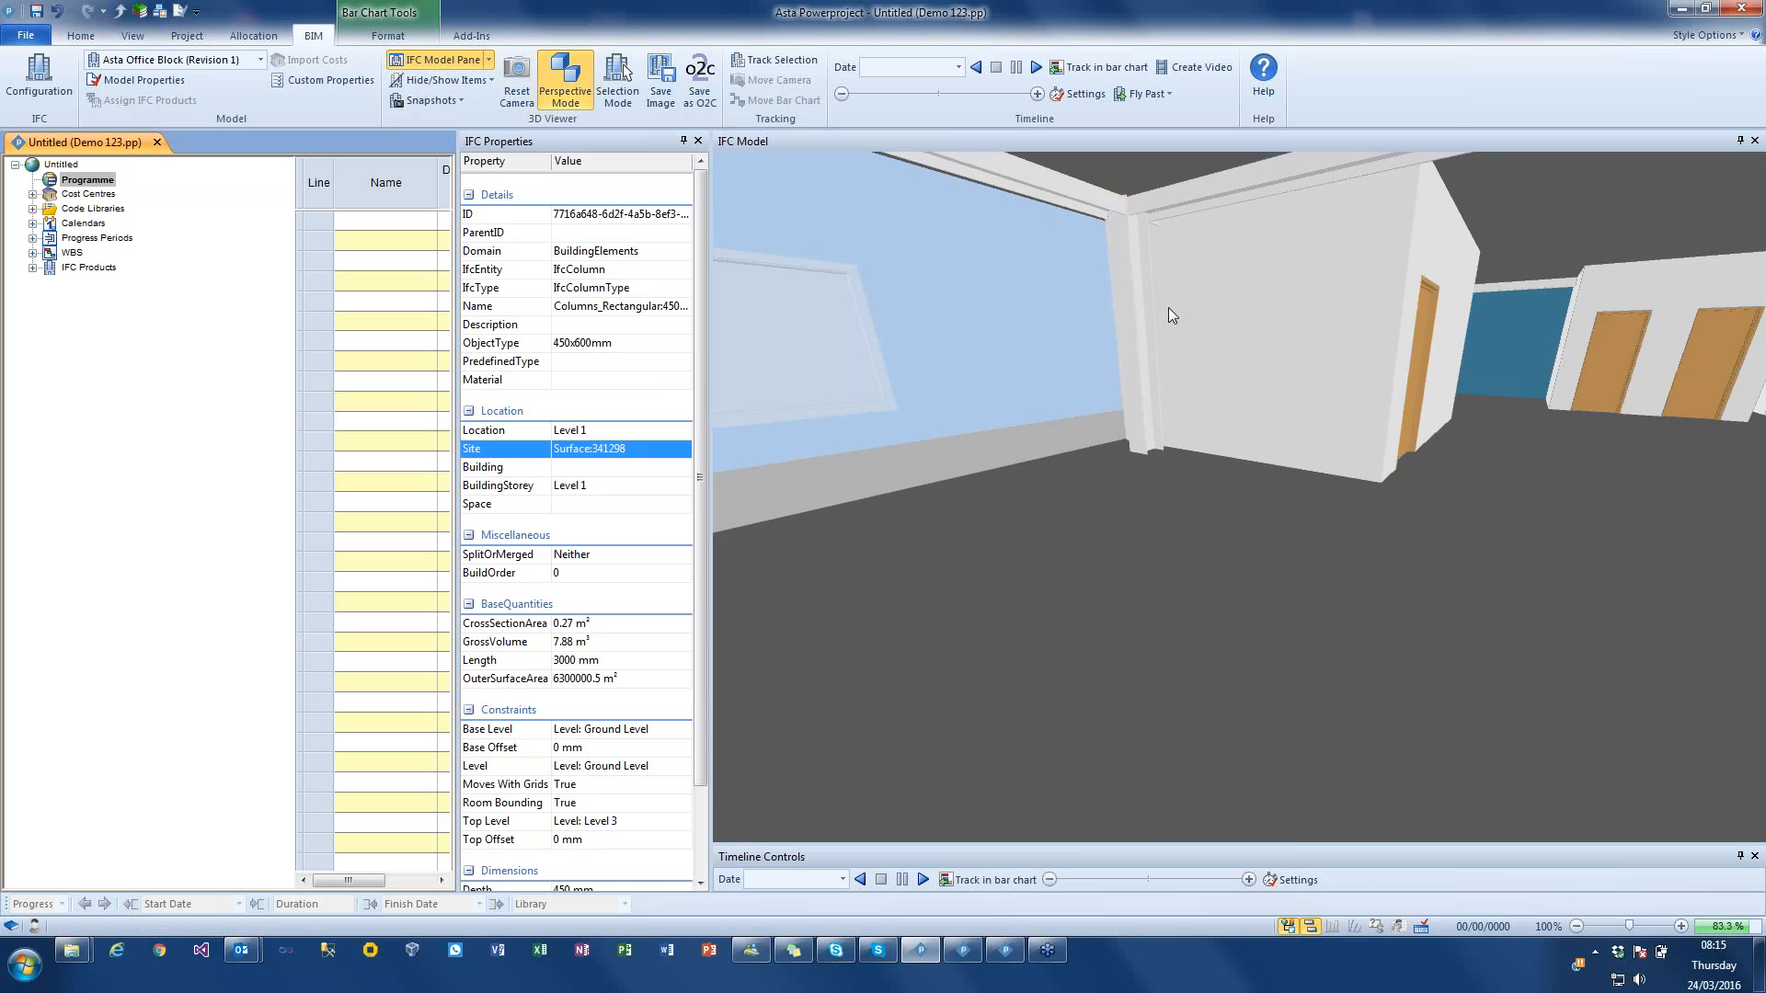
left_click_drag(1150, 344, 1272, 369)
left_click(1300, 321)
right_click(1301, 322)
left_click(1335, 333)
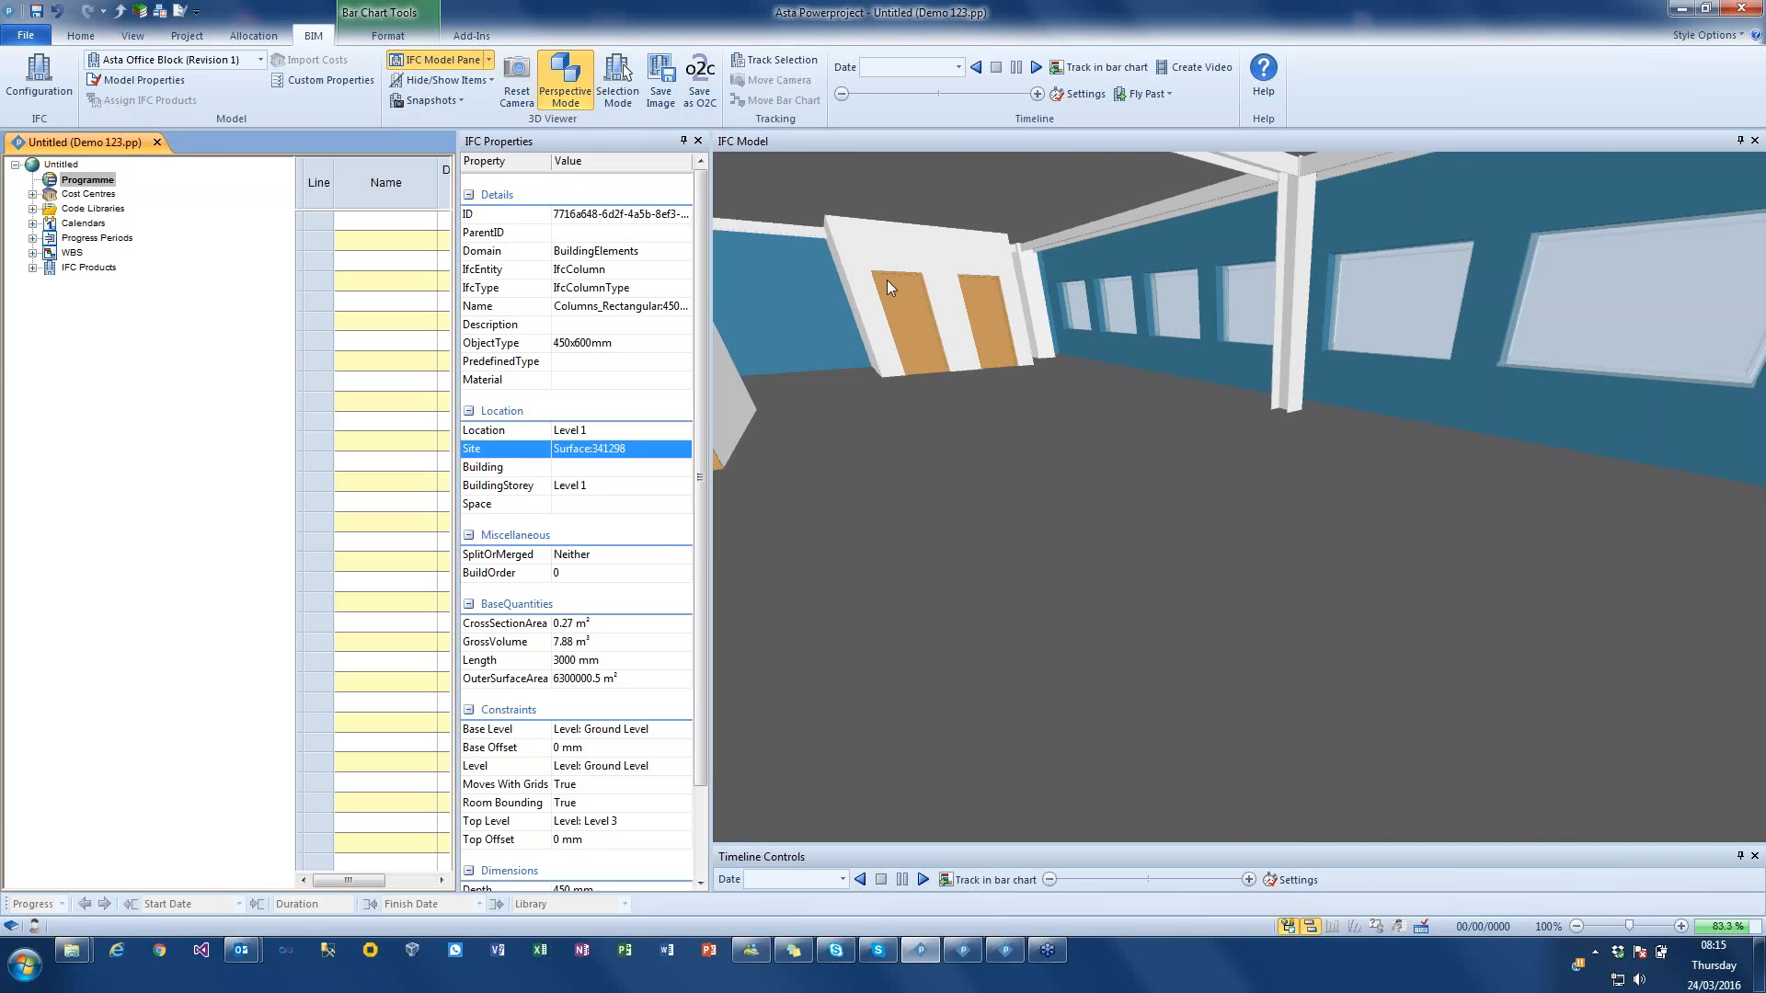
Step: Hide the first of the two toilet doors at the far end of the interior
left_click(913, 297)
right_click(914, 297)
left_click(951, 307)
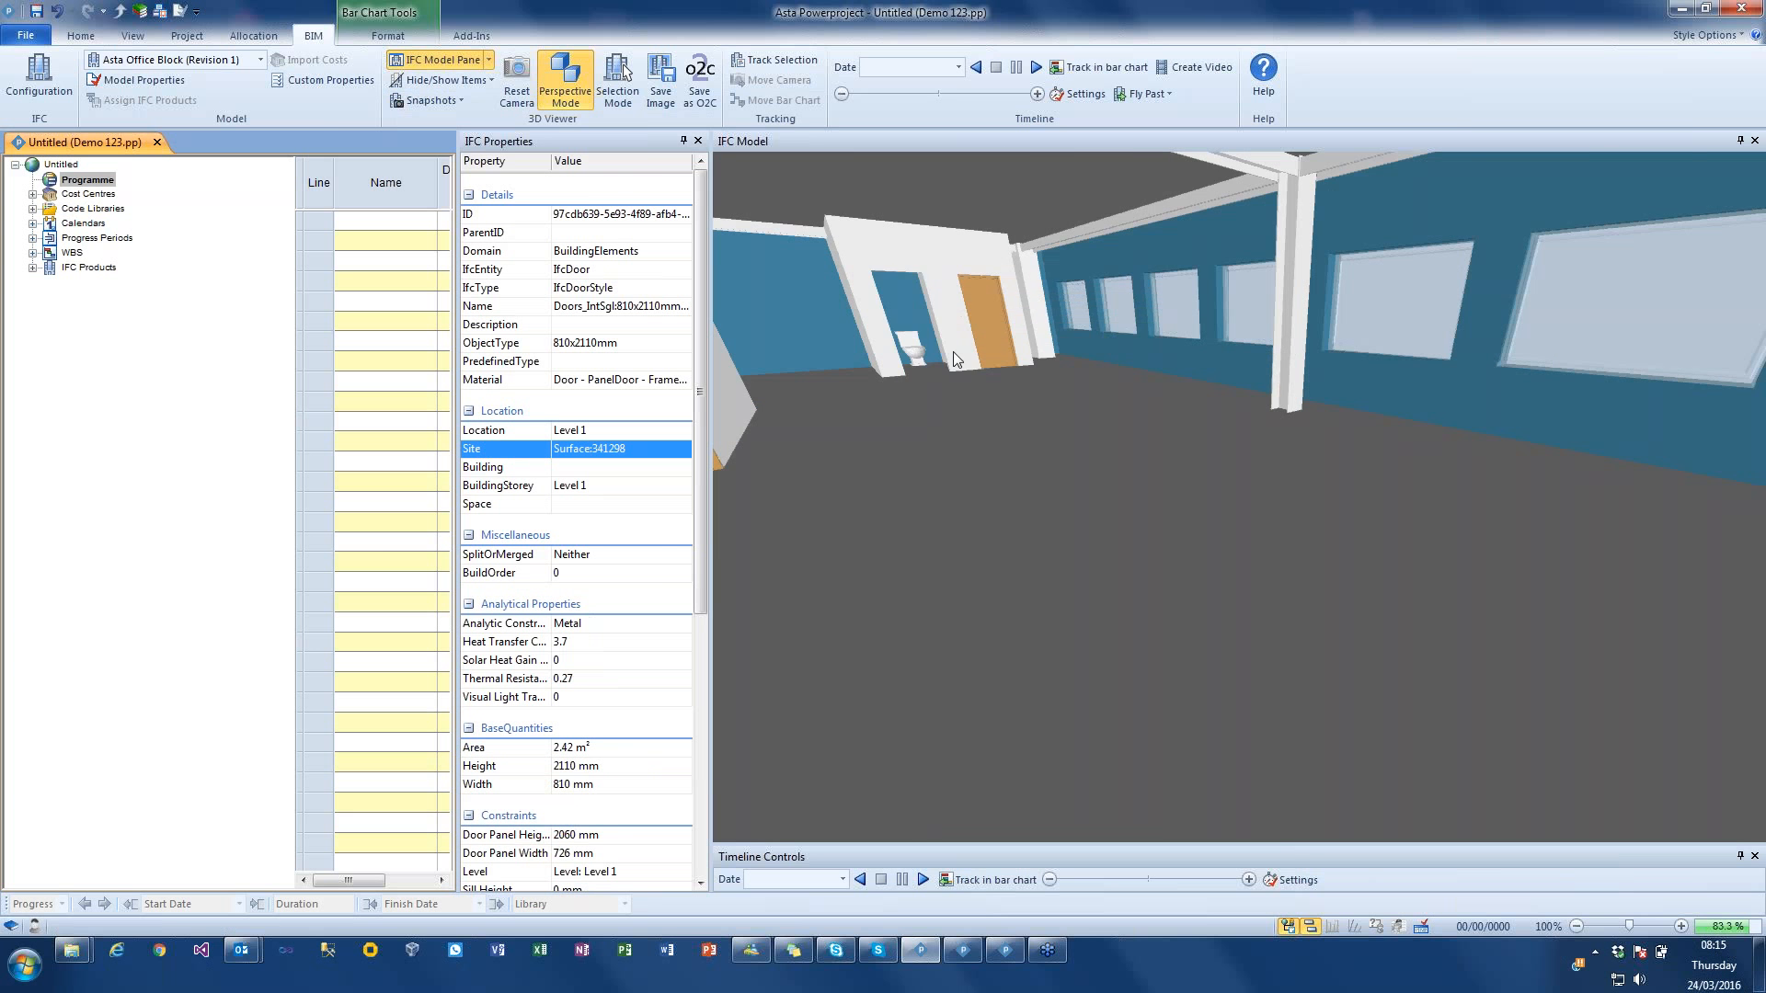
scroll(953, 352, "down", 3)
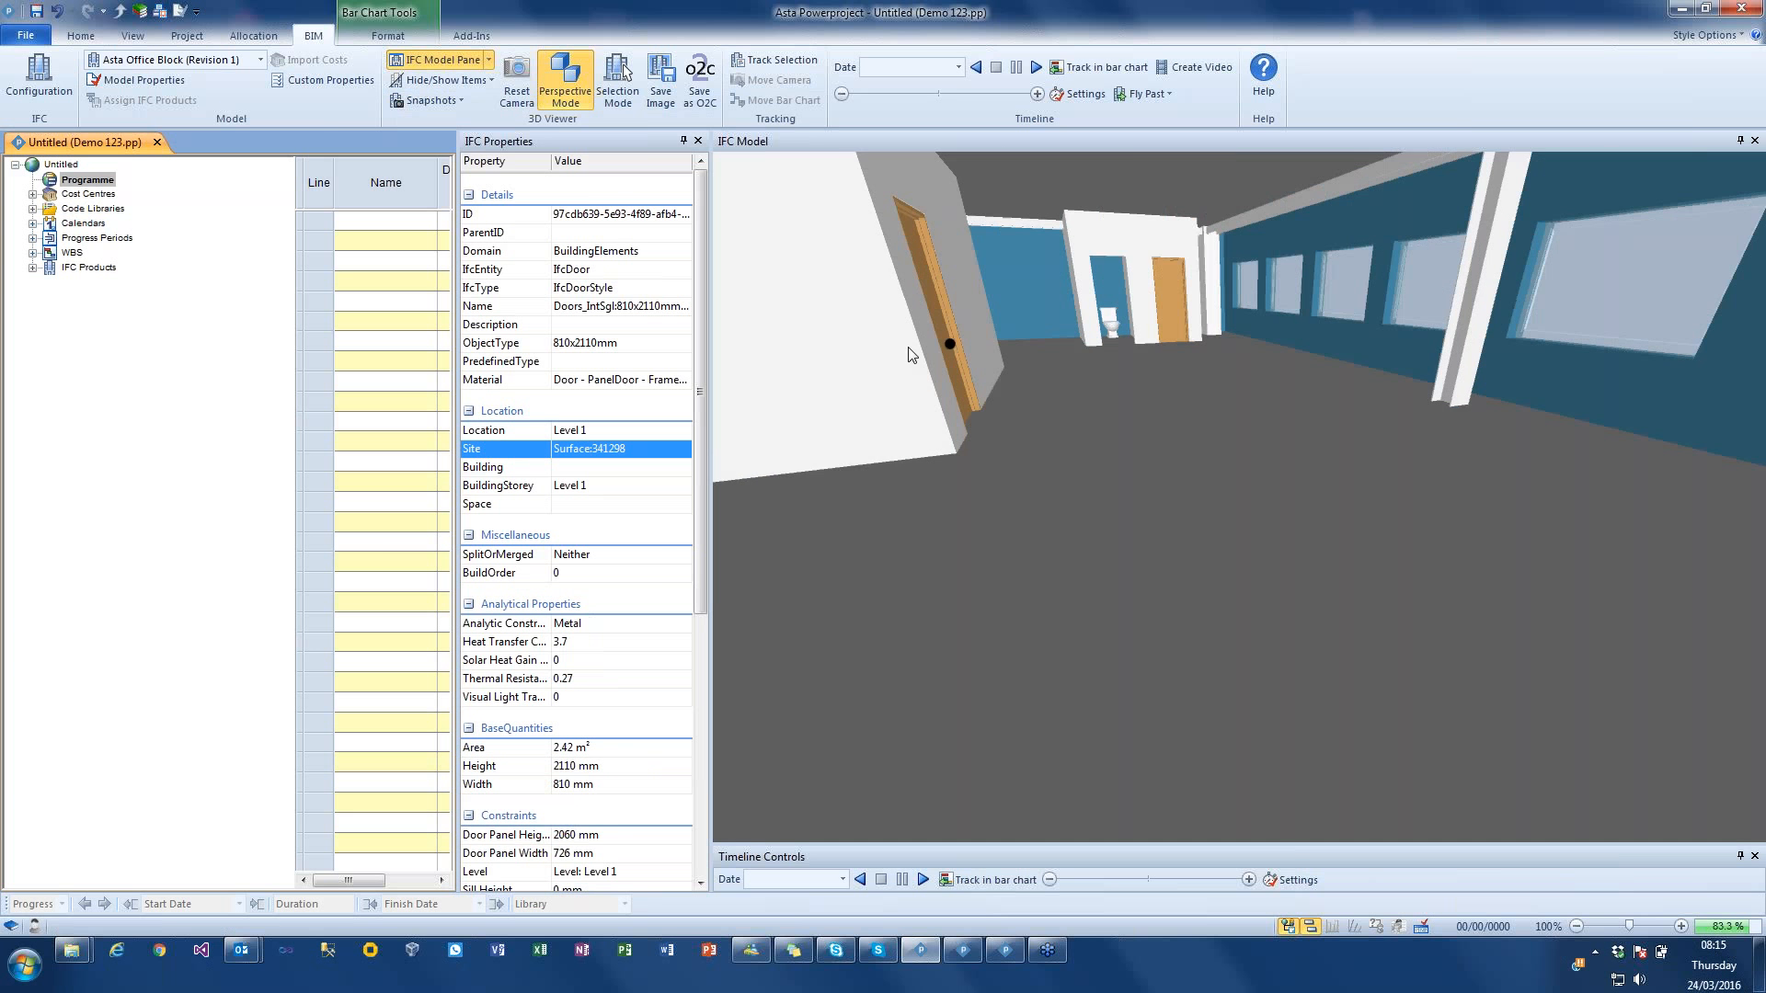
Step: Return to the saved exterior snapshot and show all items in the model
left_click(432, 99)
left_click(524, 164)
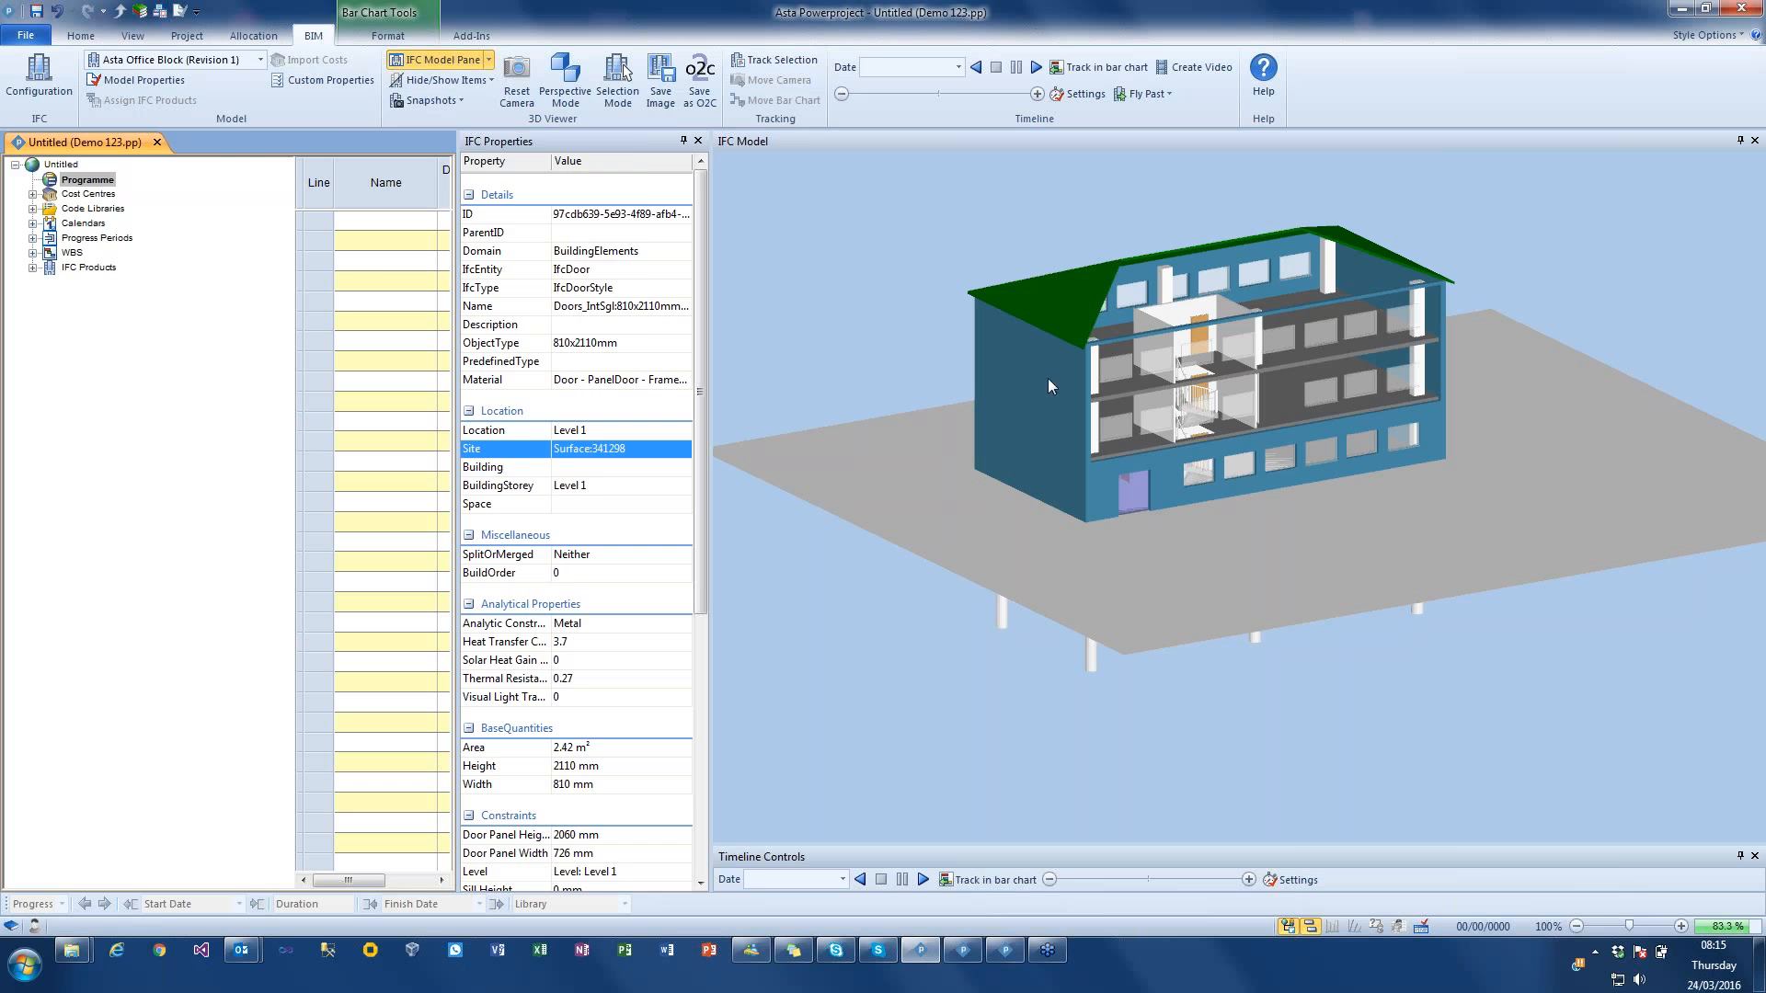
left_click(446, 80)
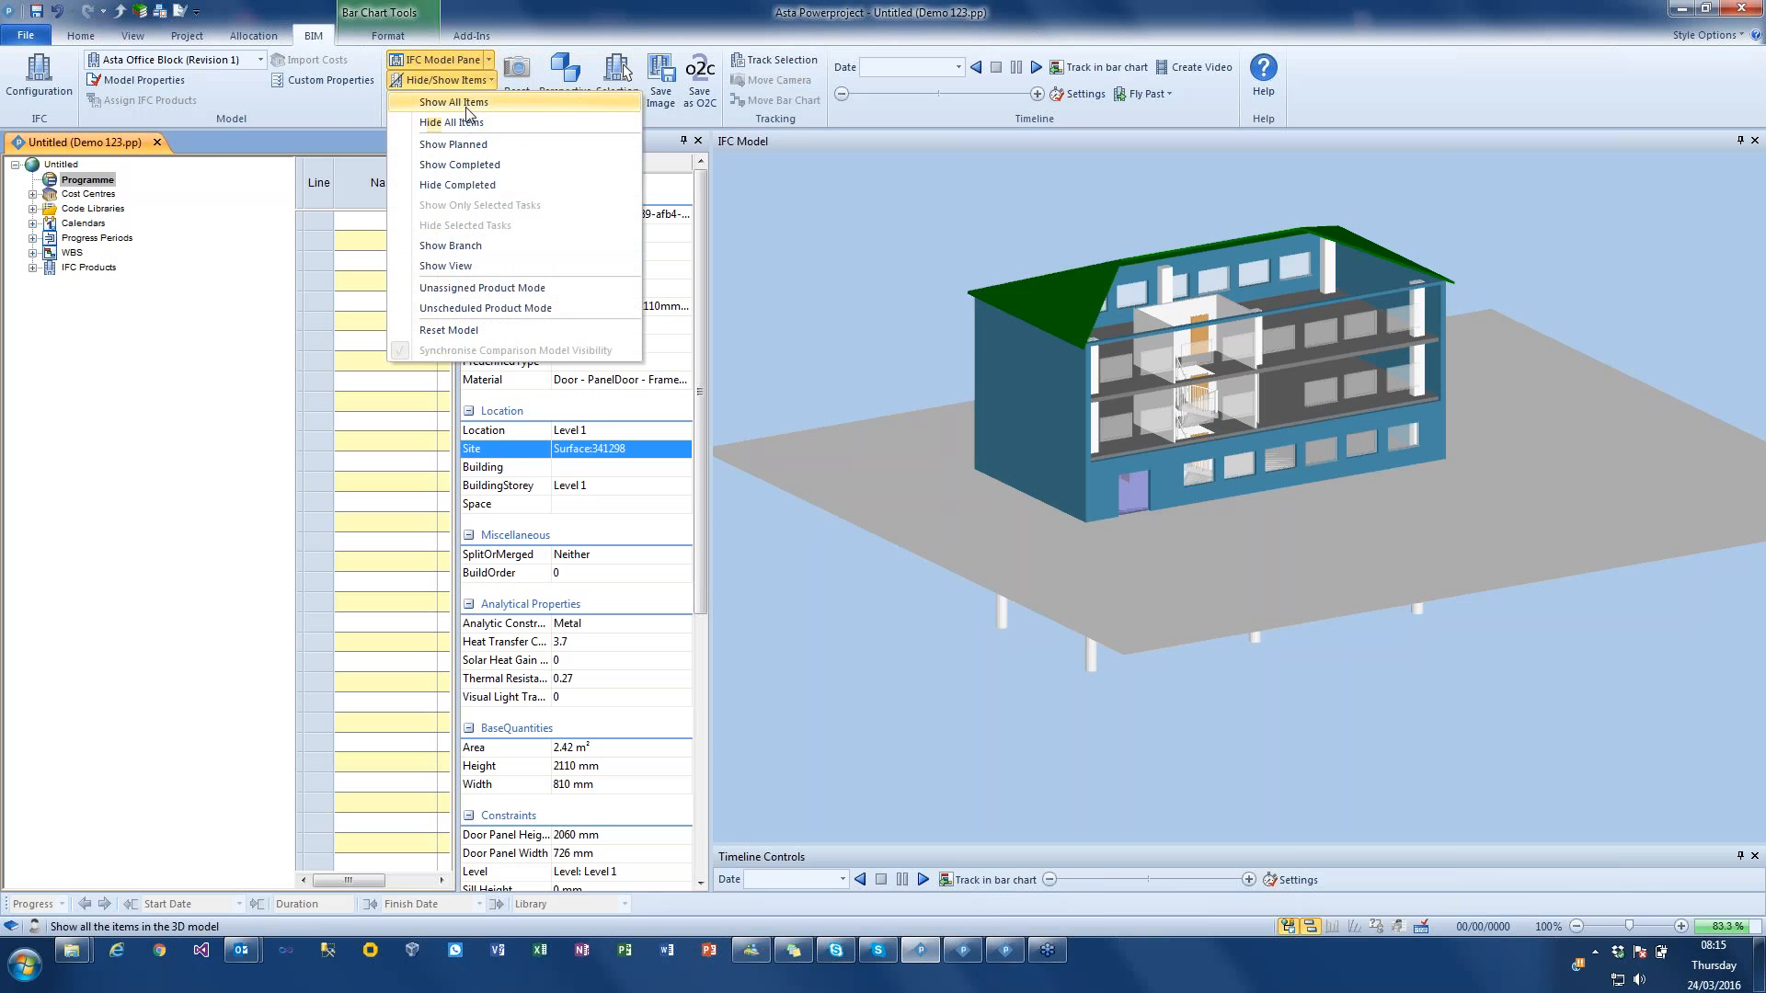
left_click(460, 102)
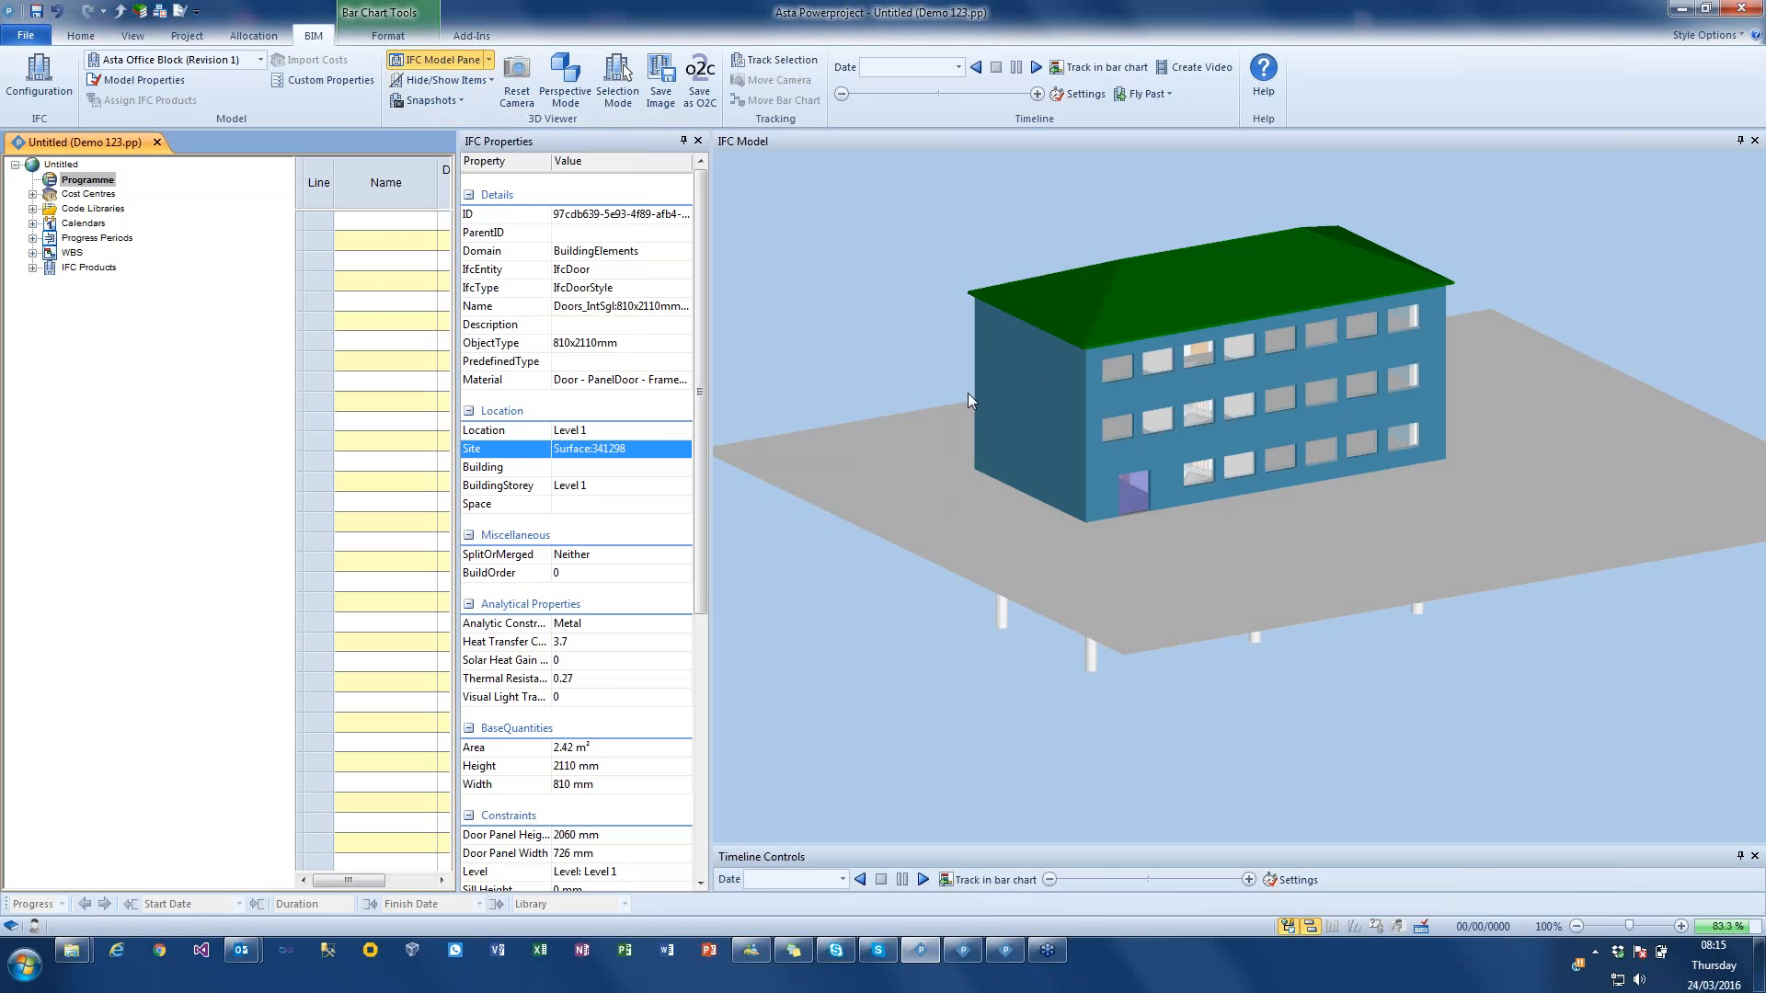
Step: Close the IFC Properties pane and widen the bar chart area beside the 3D model to show its columns and timeline
left_click_drag(938, 328, 1084, 377)
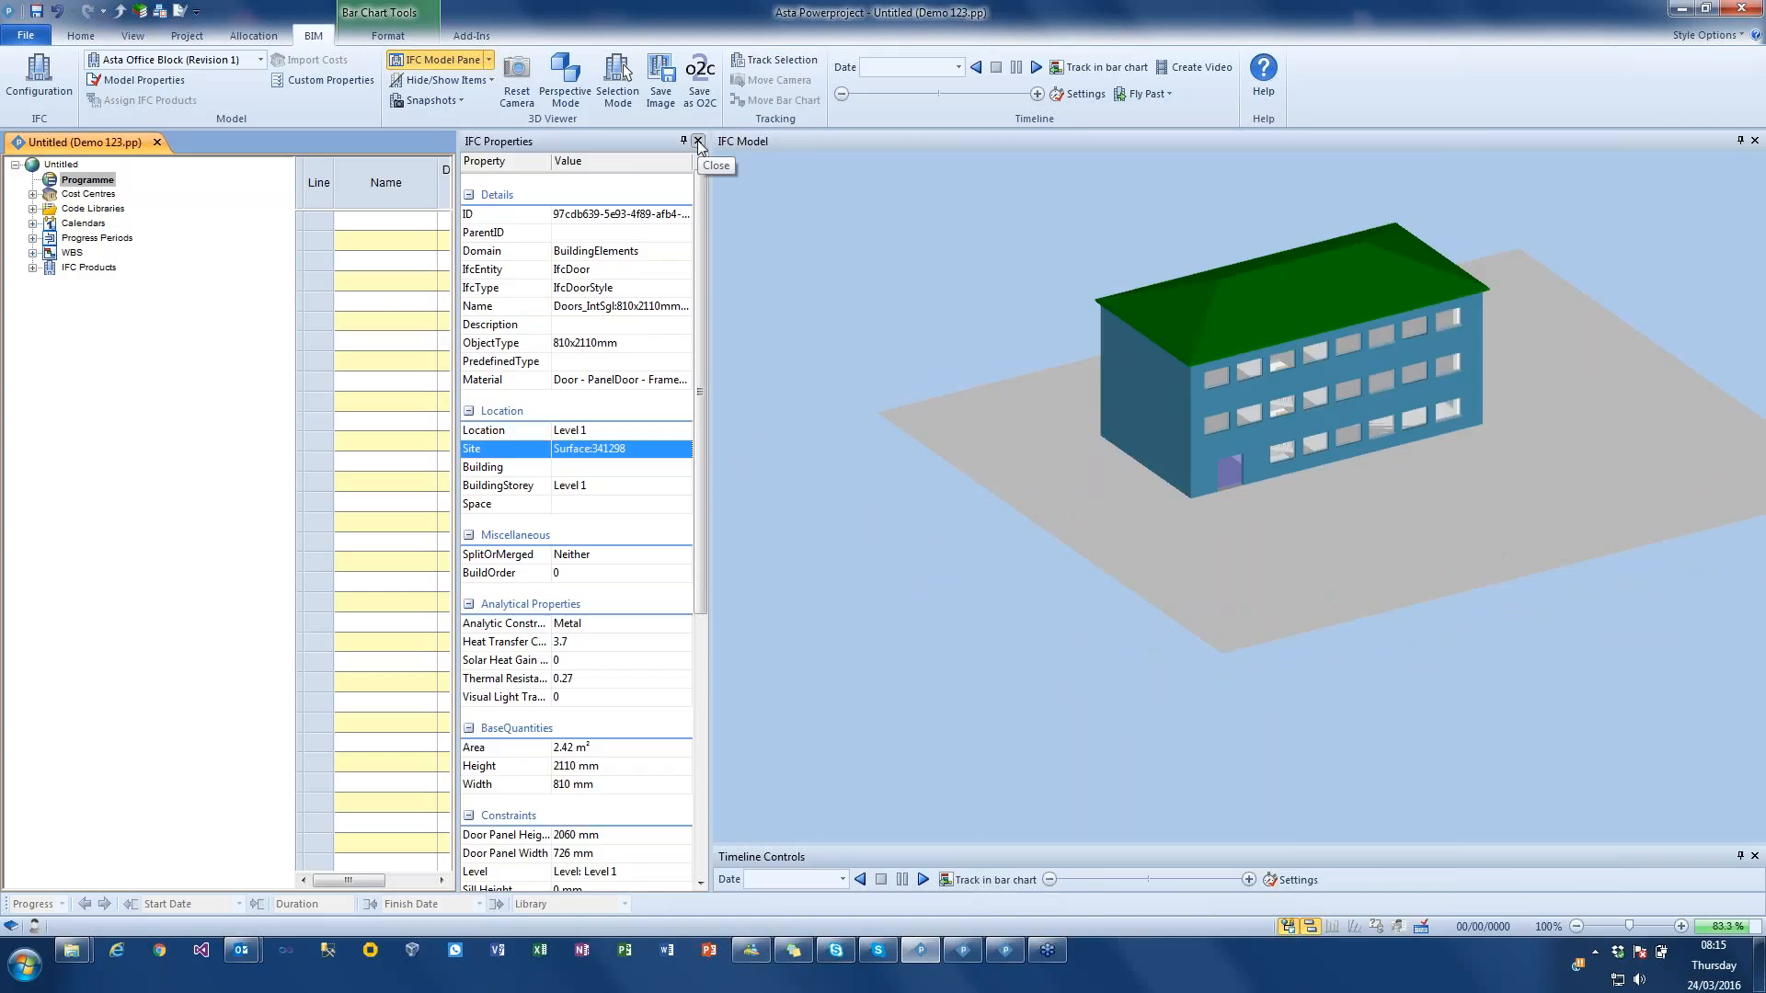
left_click(699, 141)
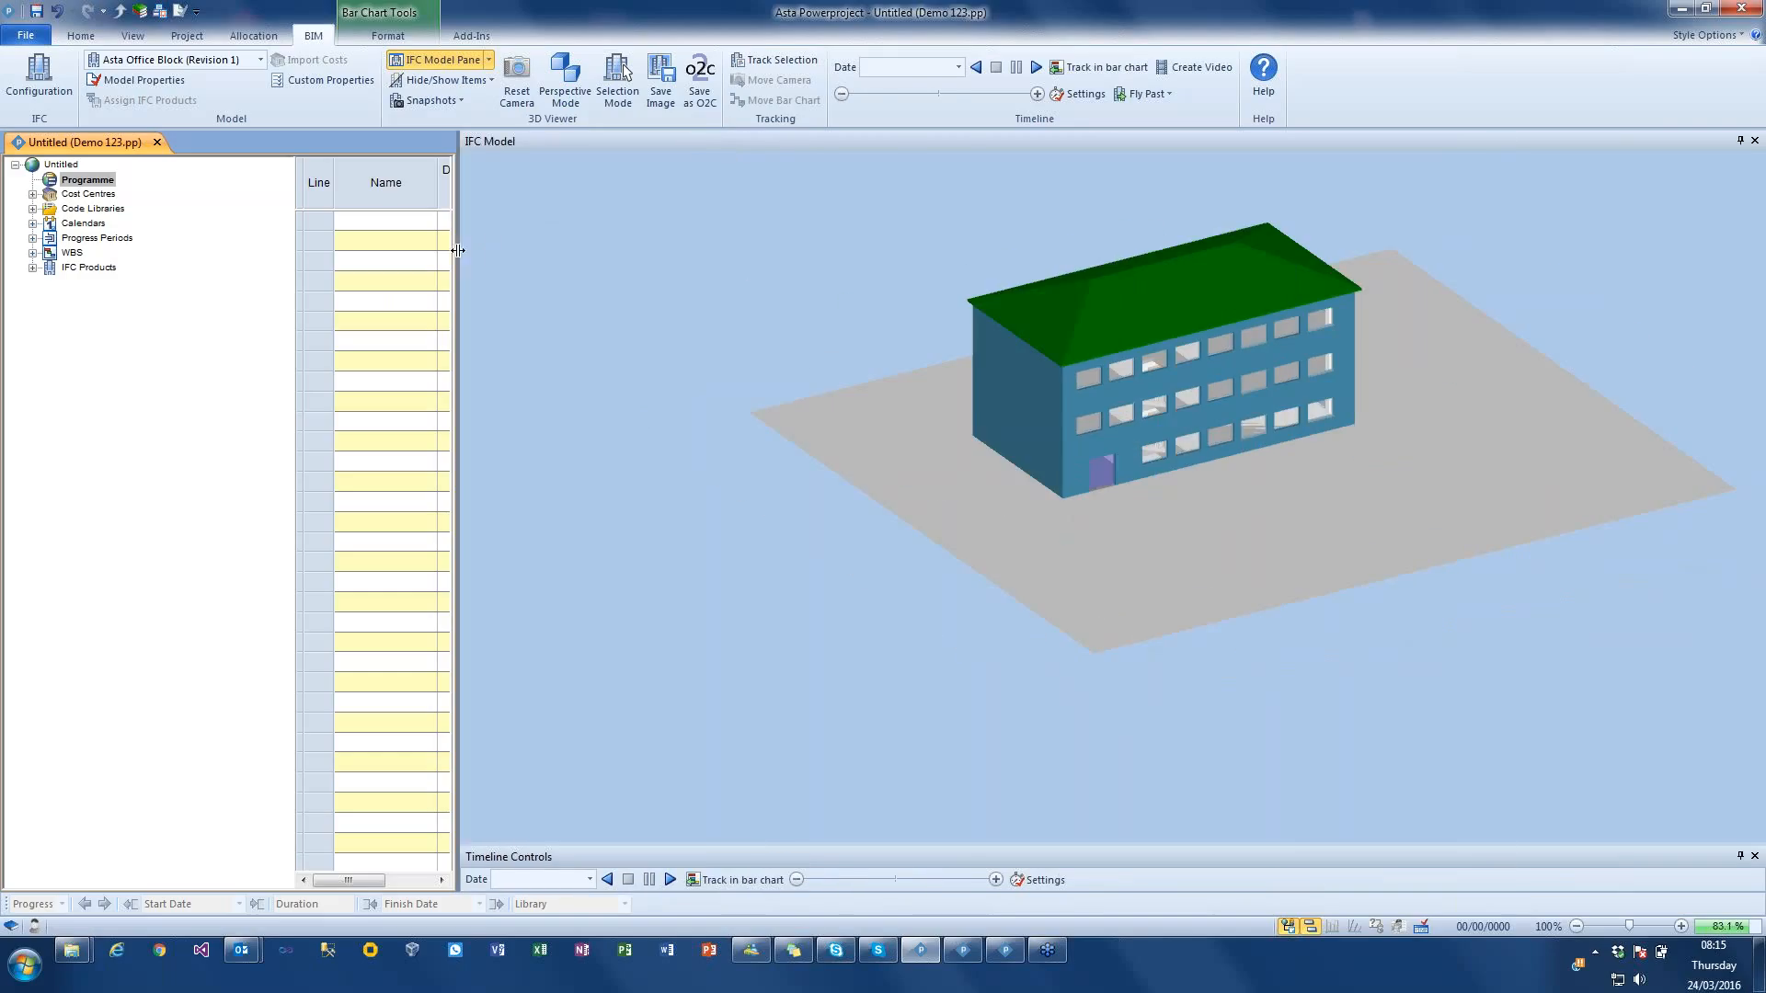
left_click_drag(458, 249, 1006, 251)
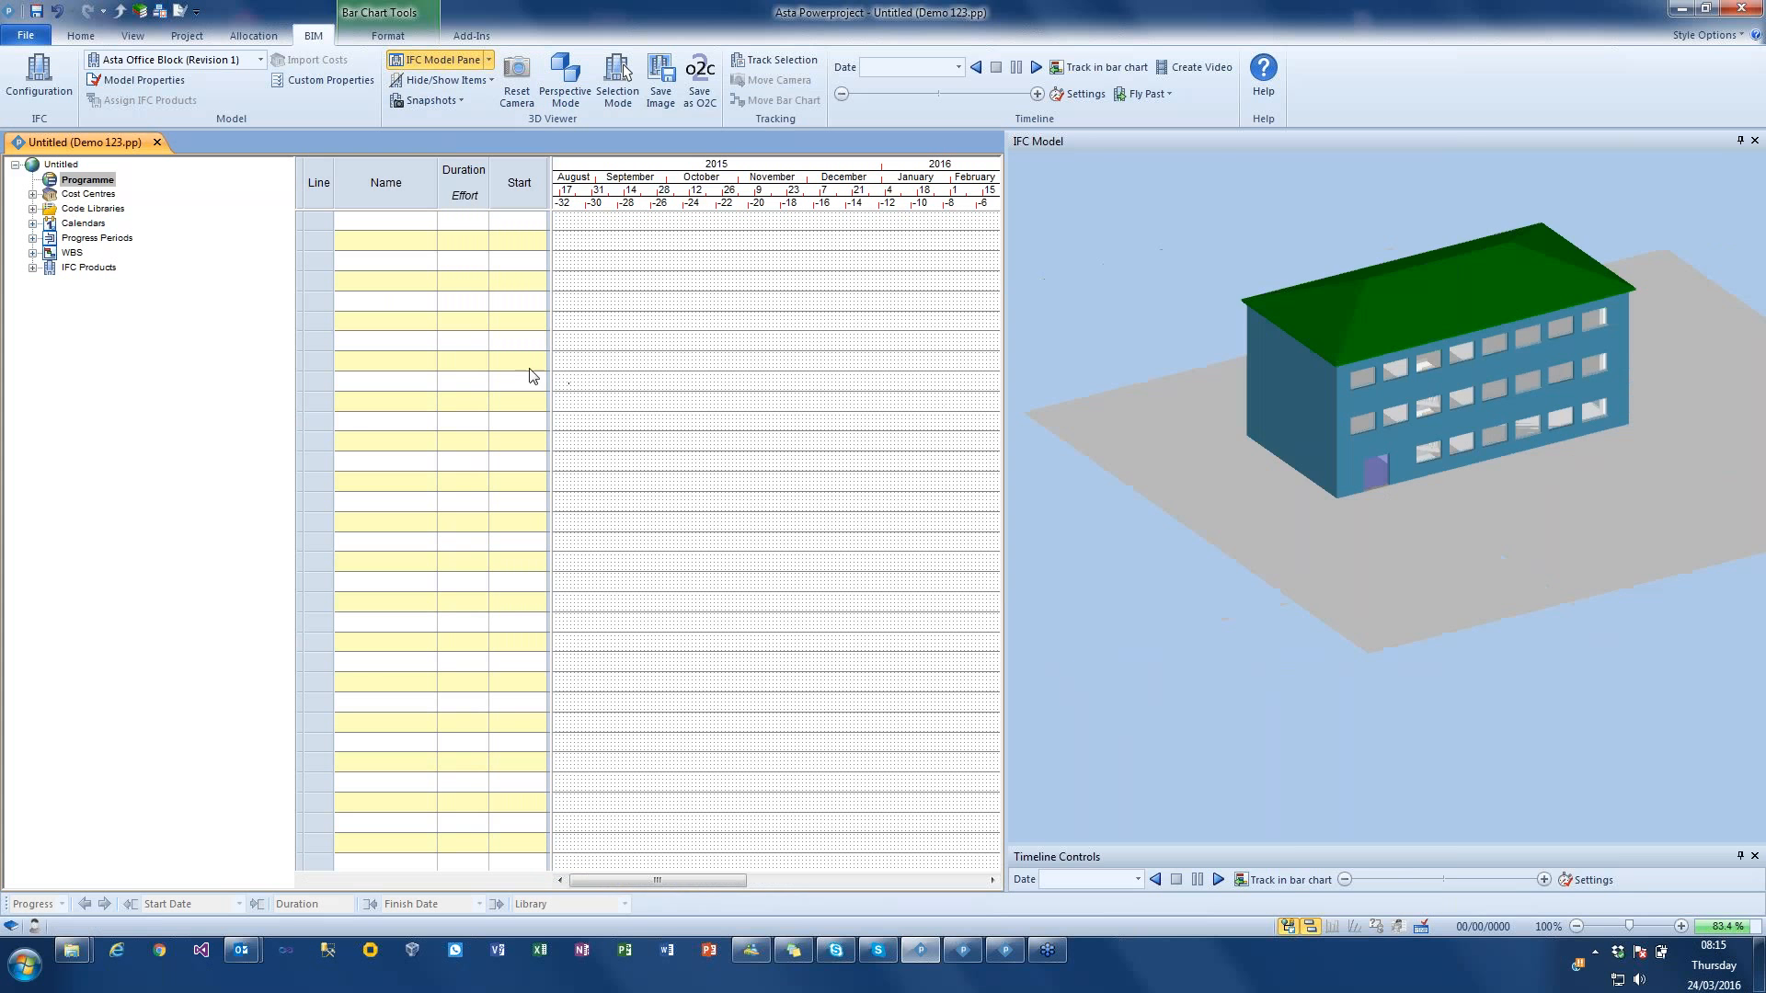
Step: Create a task in the first bar chart row, starting 06 Oct 2015, from the front roof slope of the model
left_click_drag(1521, 566, 1519, 563)
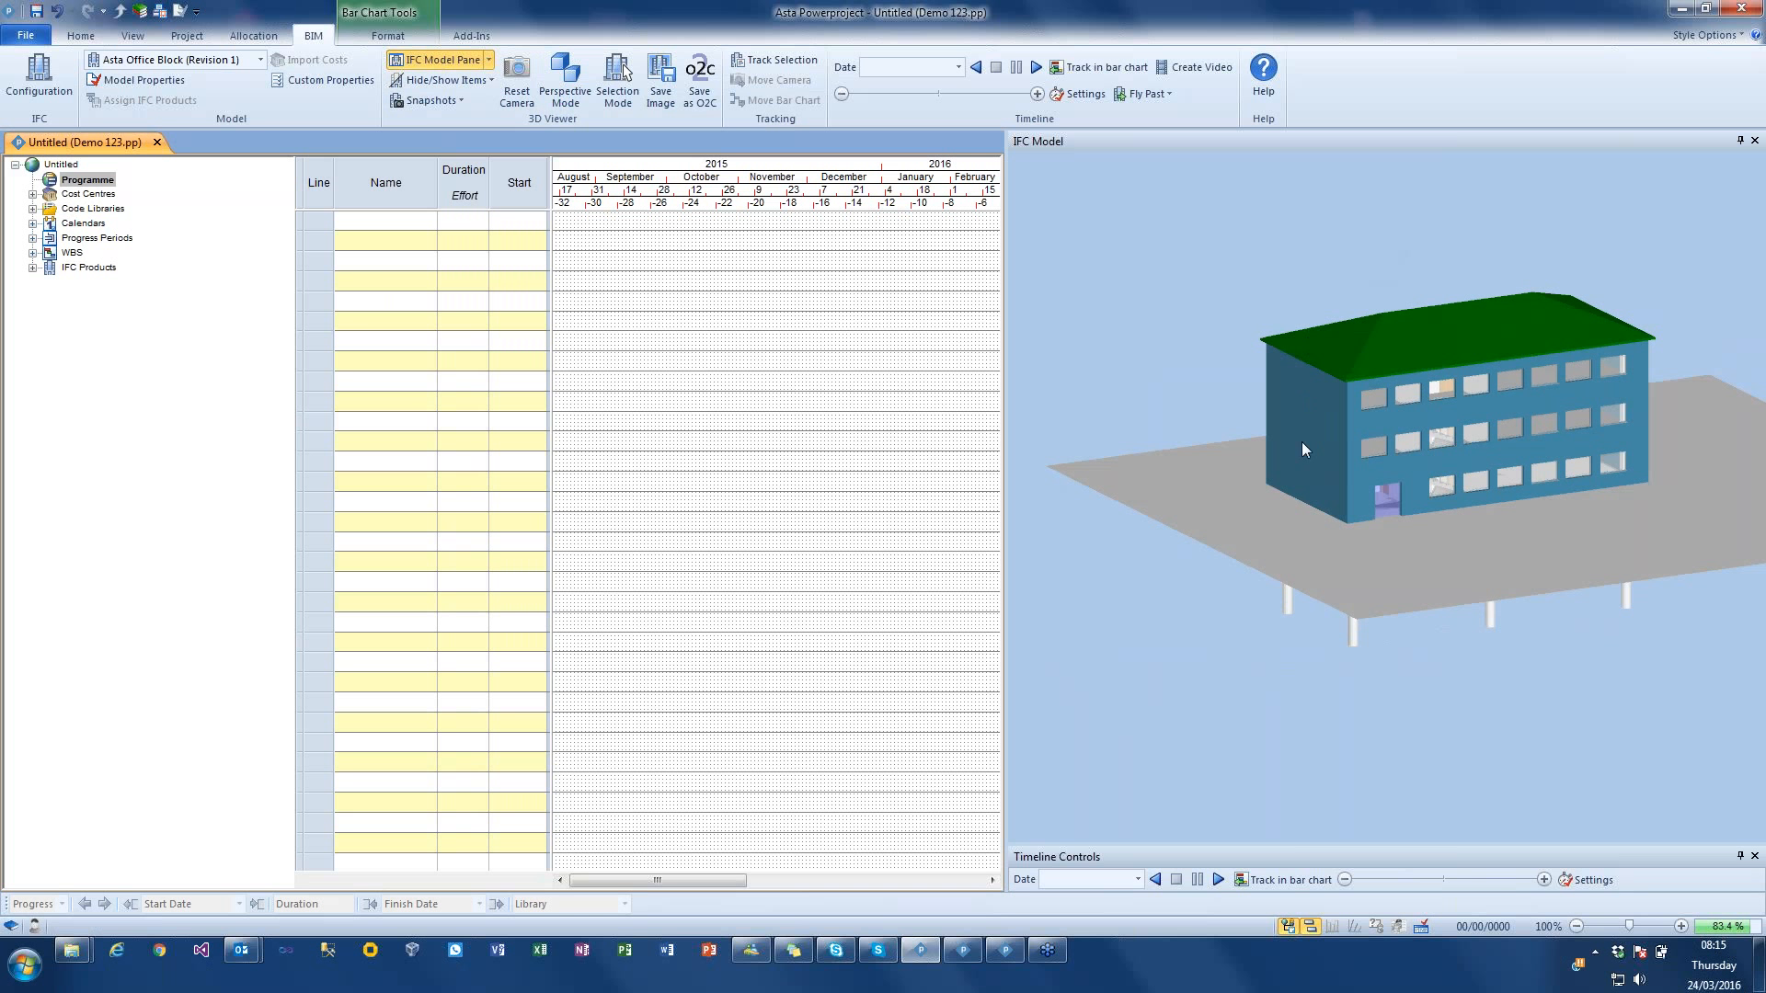
left_click(1392, 363)
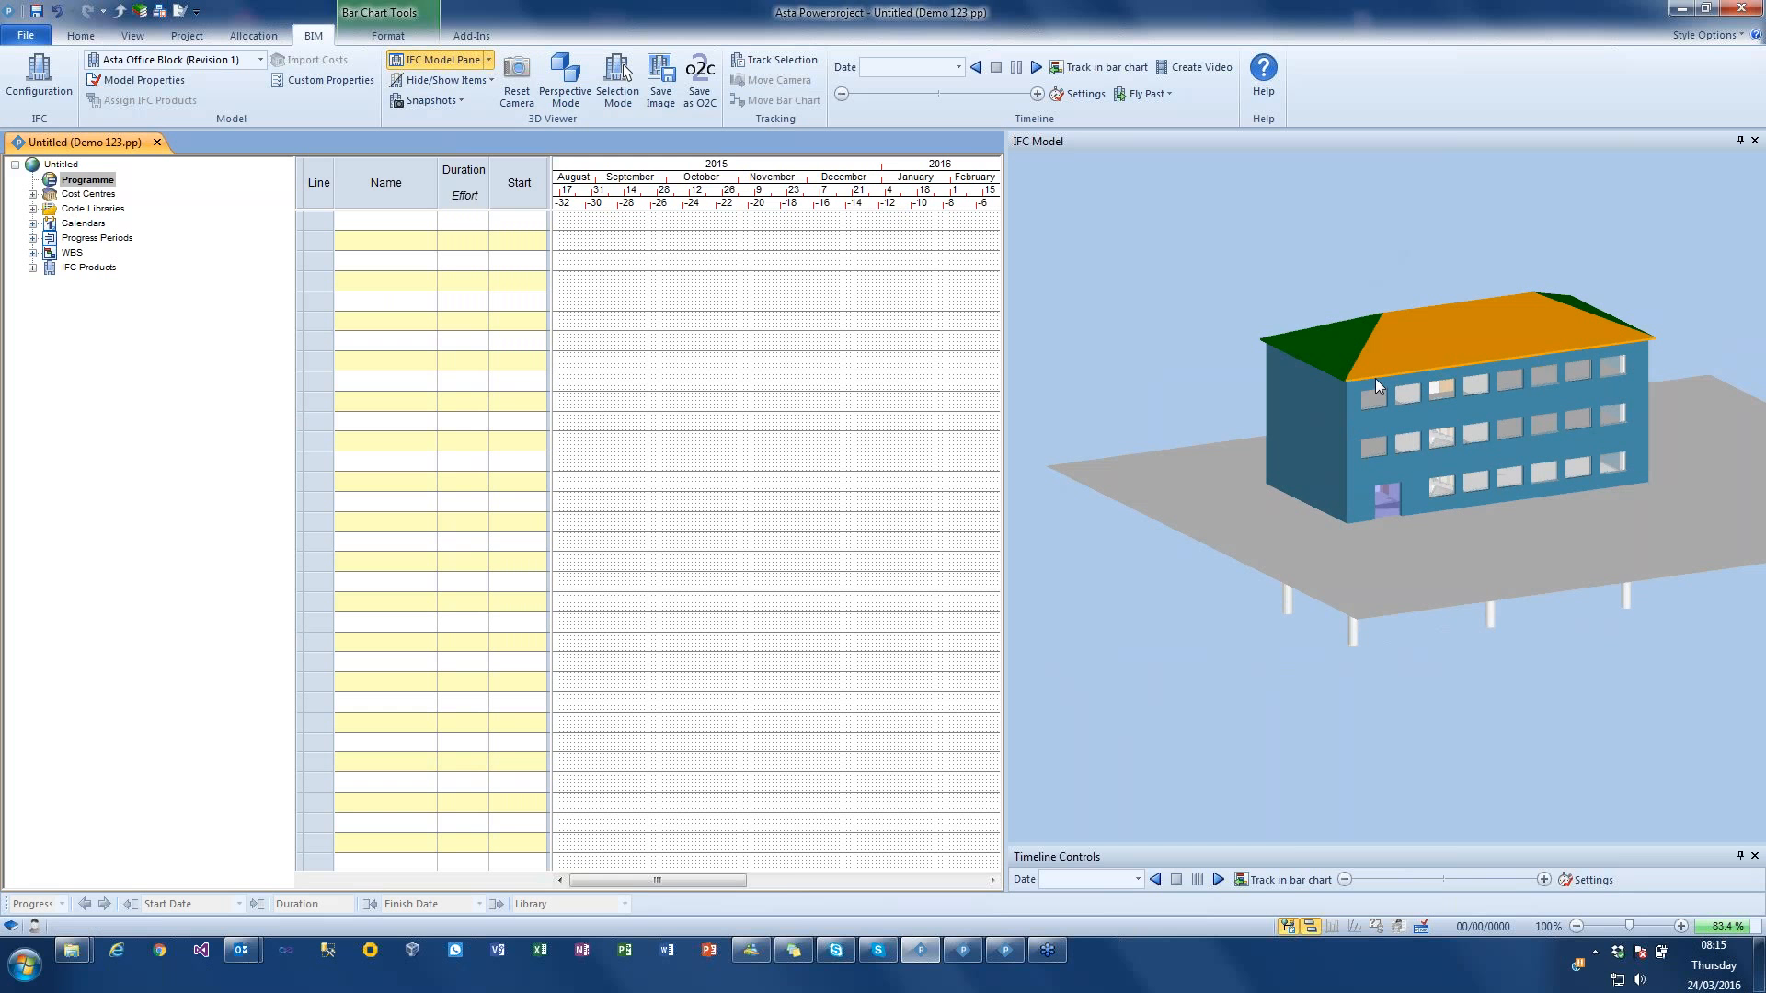
left_click_drag(1425, 342, 755, 219)
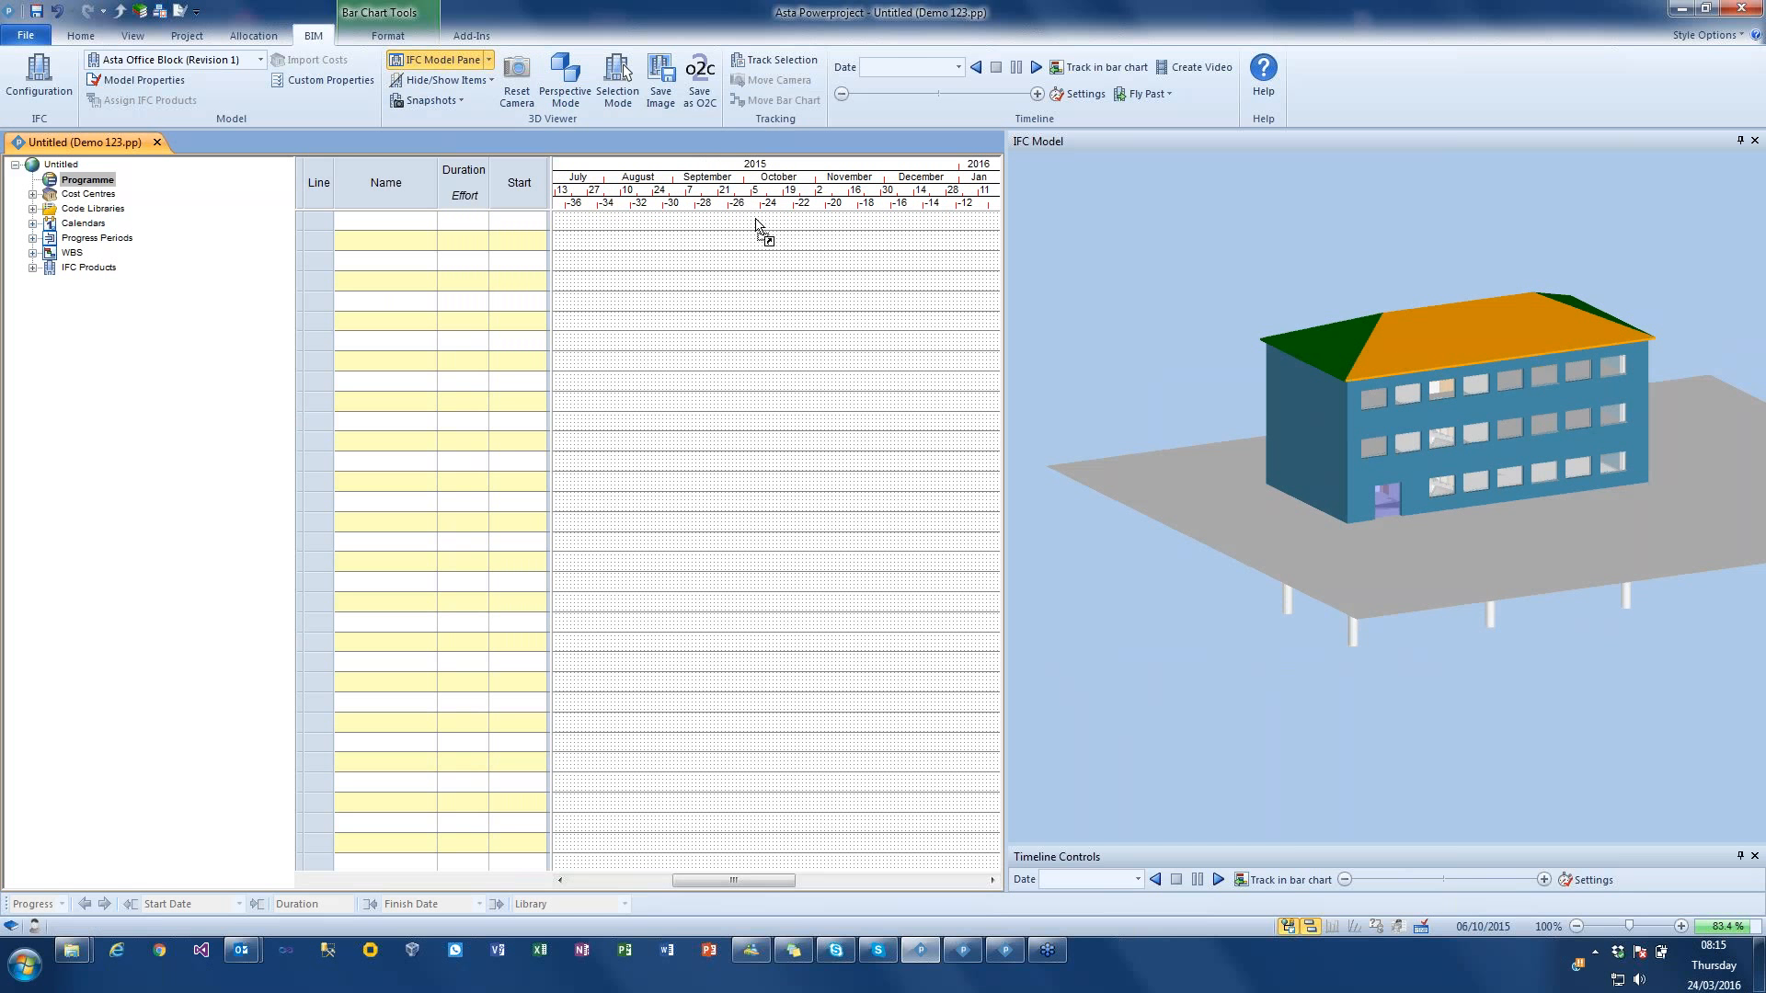
left_click_drag(755, 219, 758, 222)
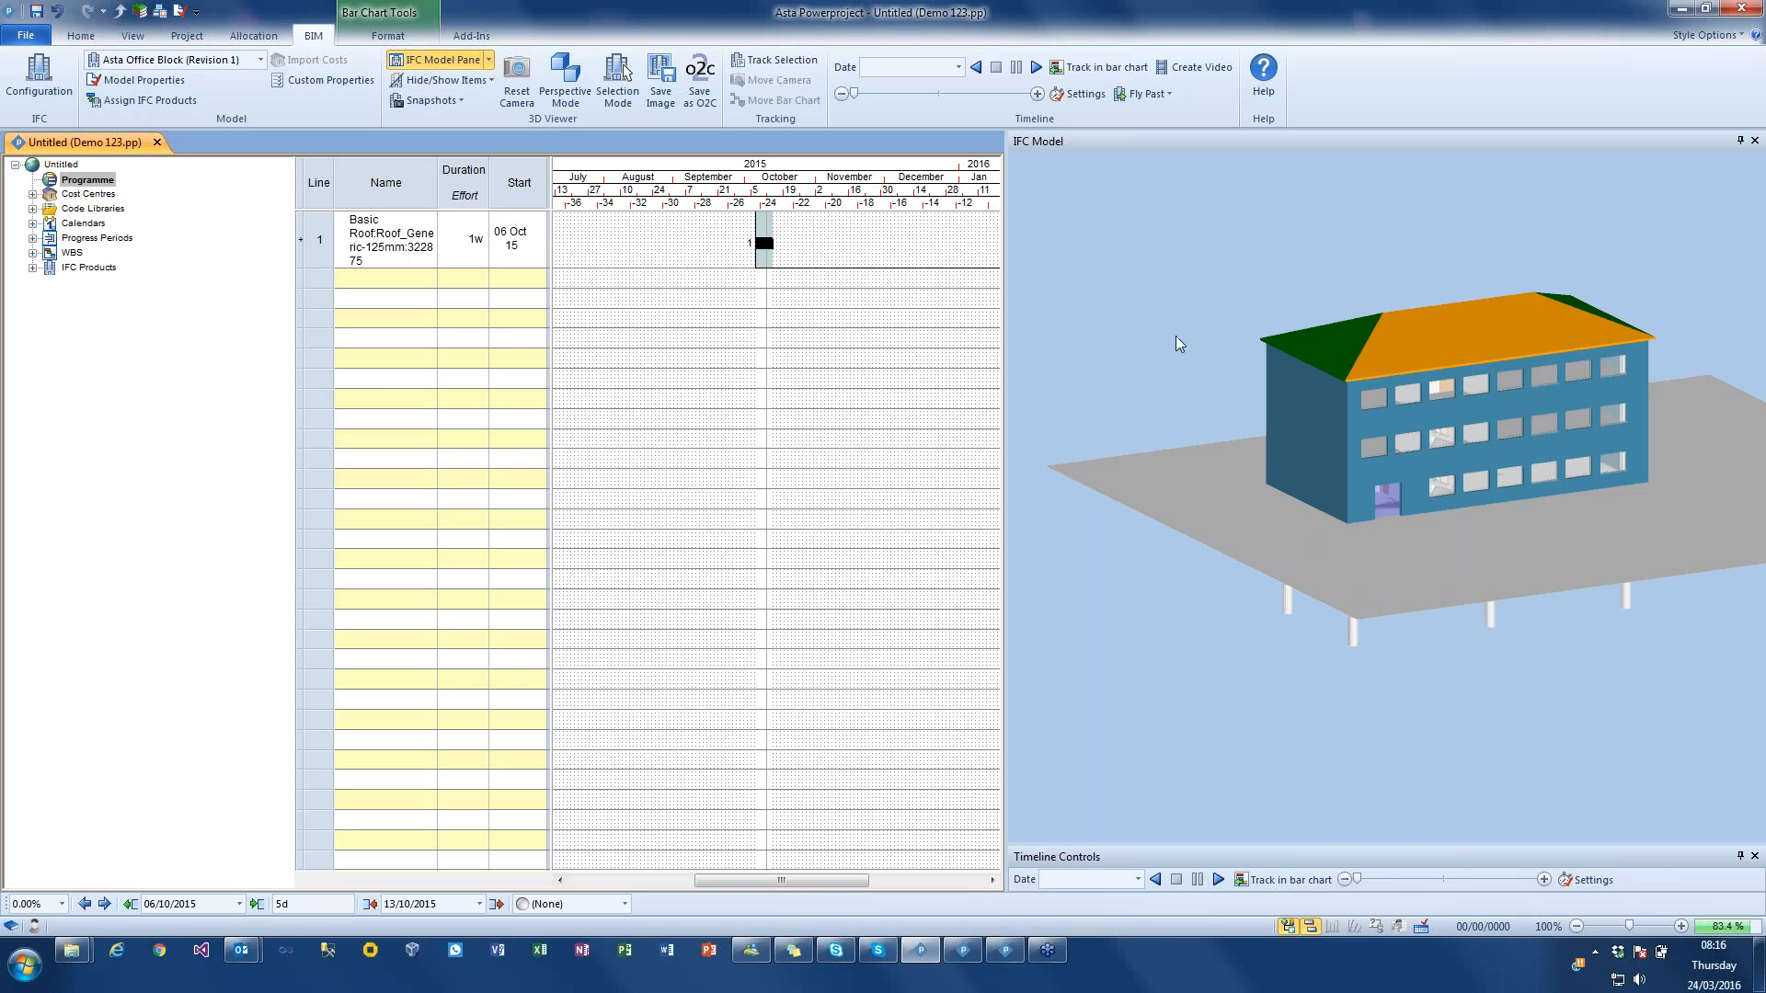
left_click(1194, 280)
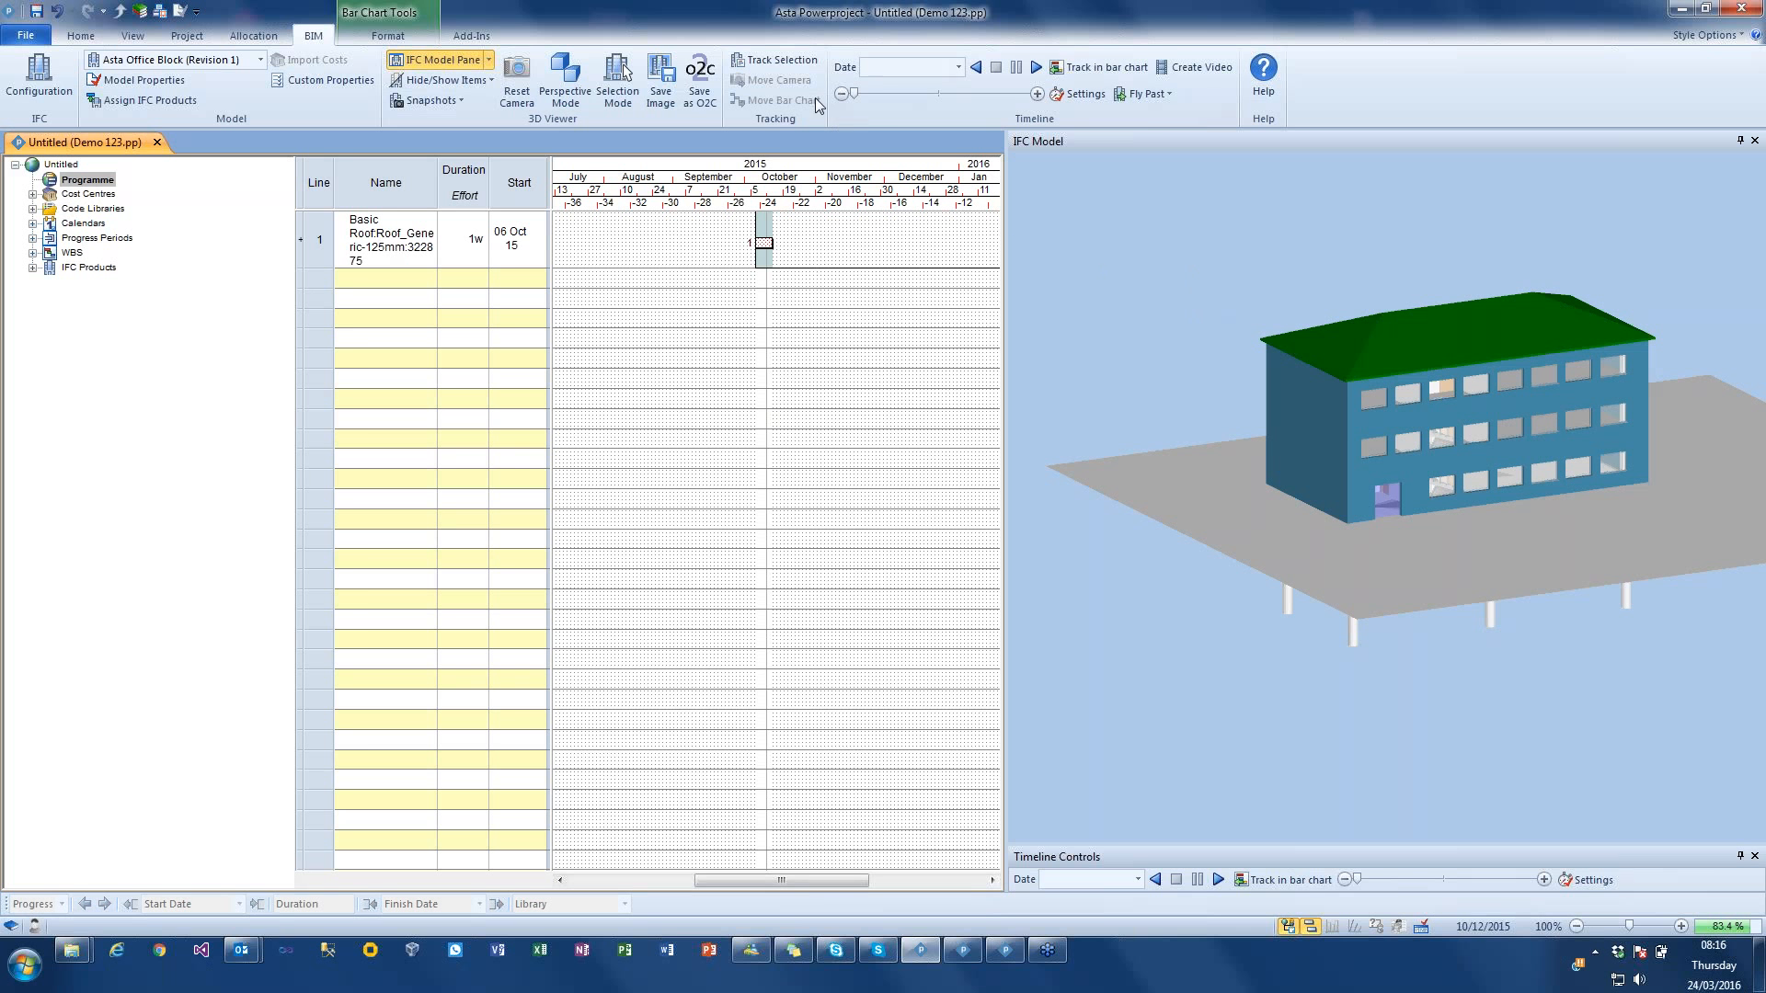
Step: Turn on Track Selection and check the link between the roof task's bar and the front roof slope in both directions
left_click(780, 69)
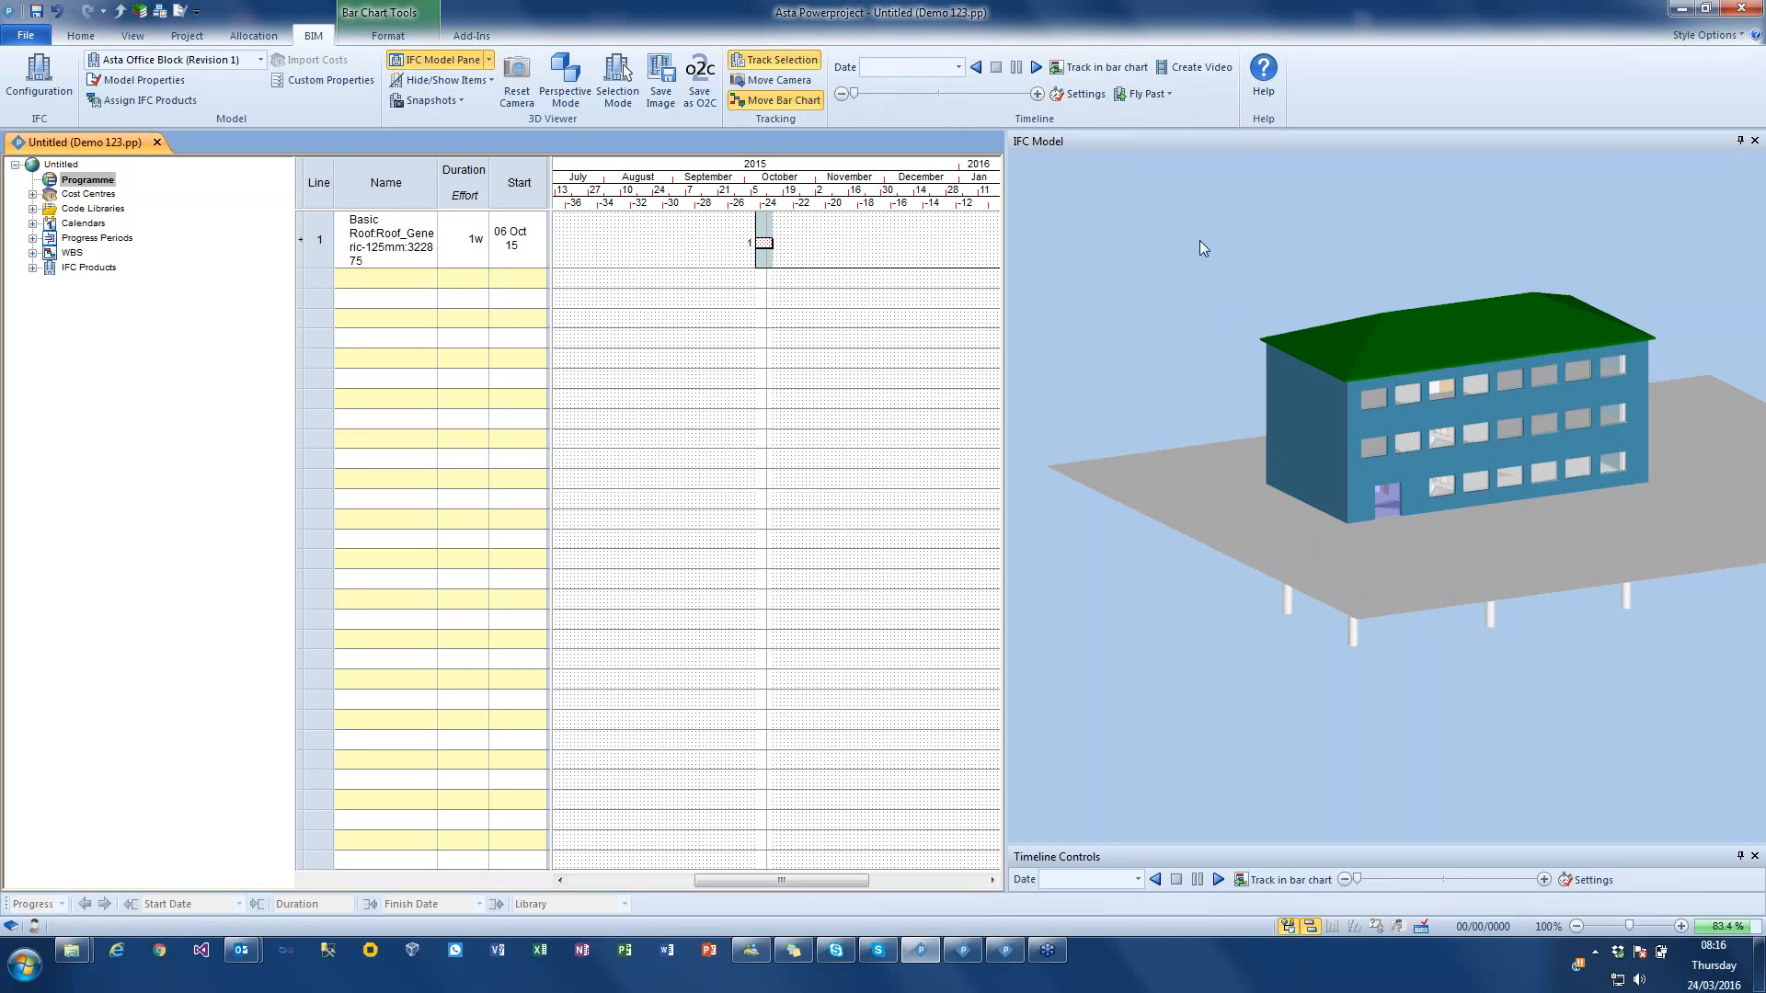
left_click(763, 243)
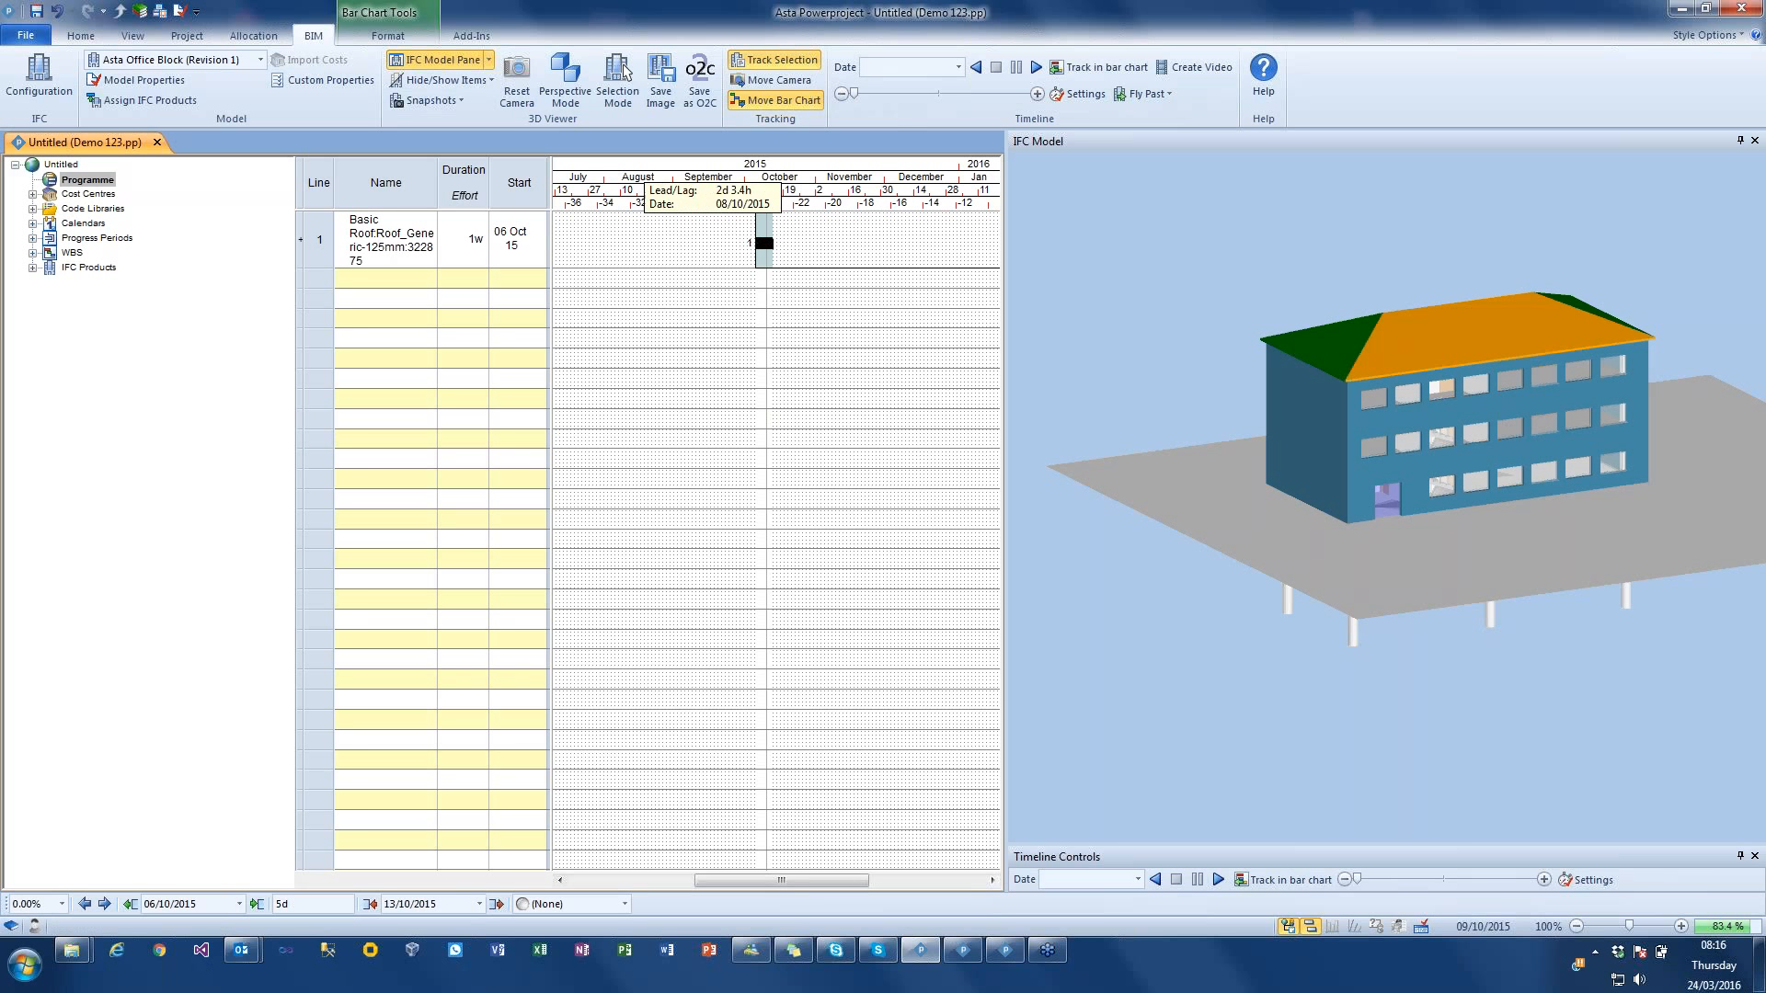
left_click(1267, 306)
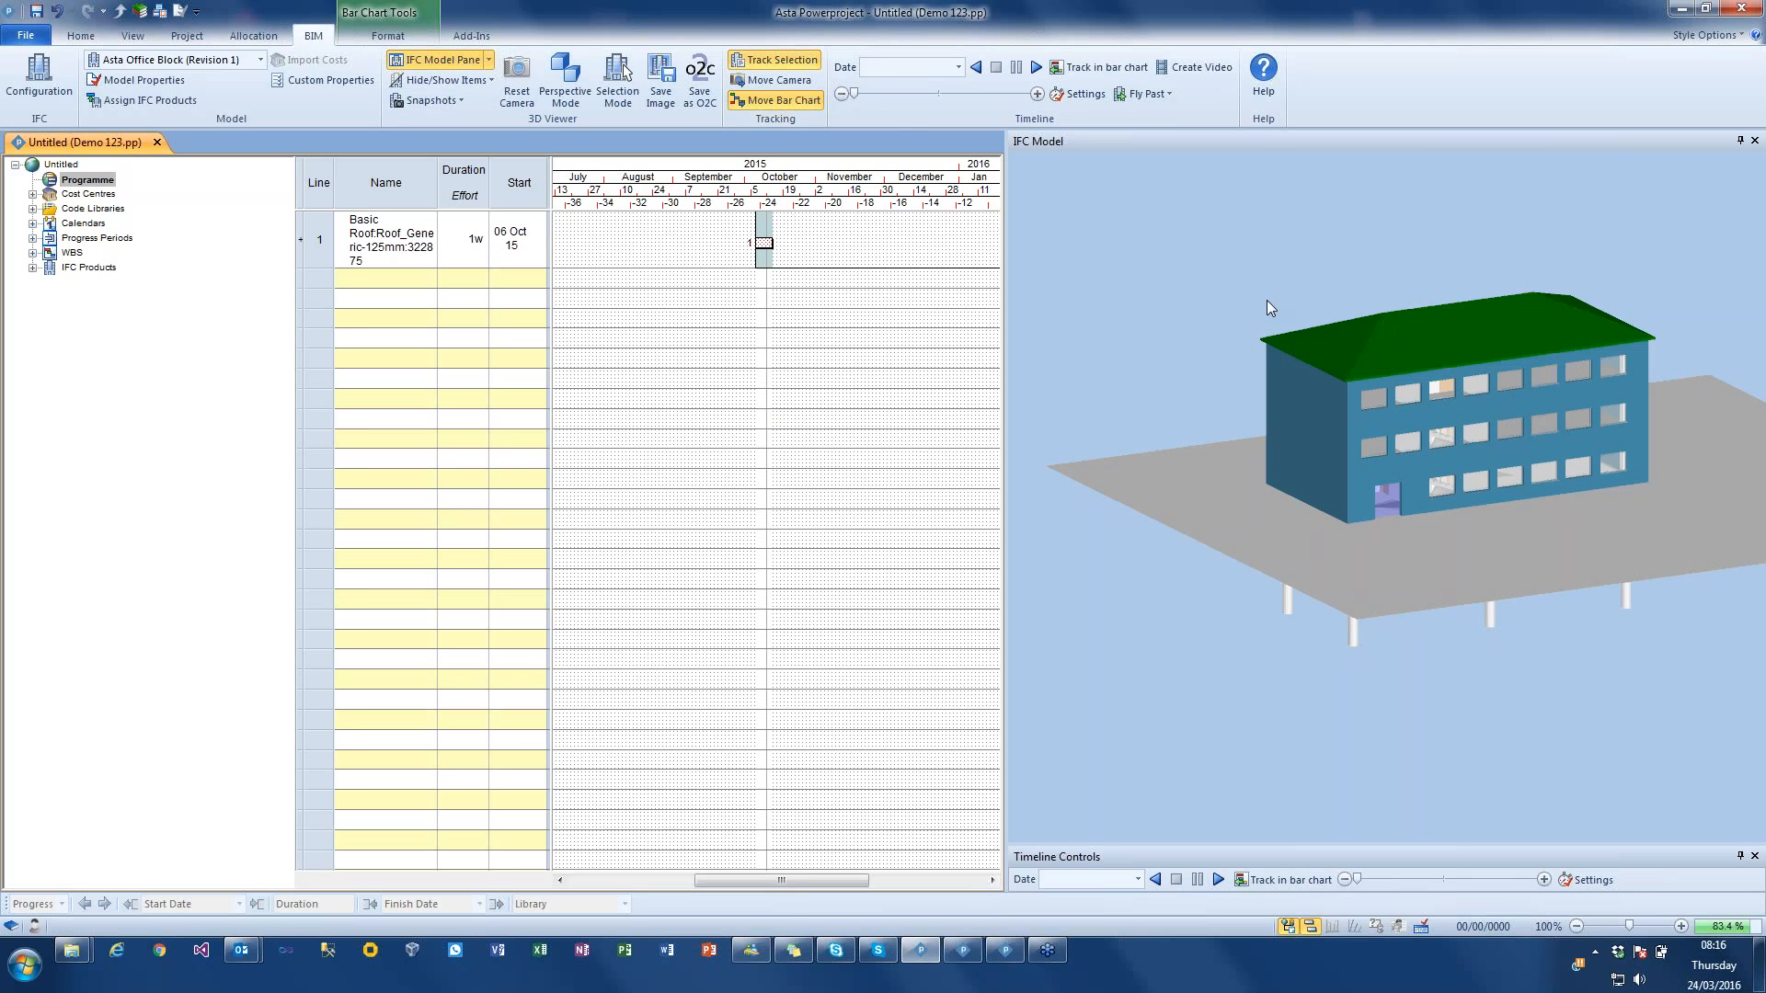
left_click(1446, 352)
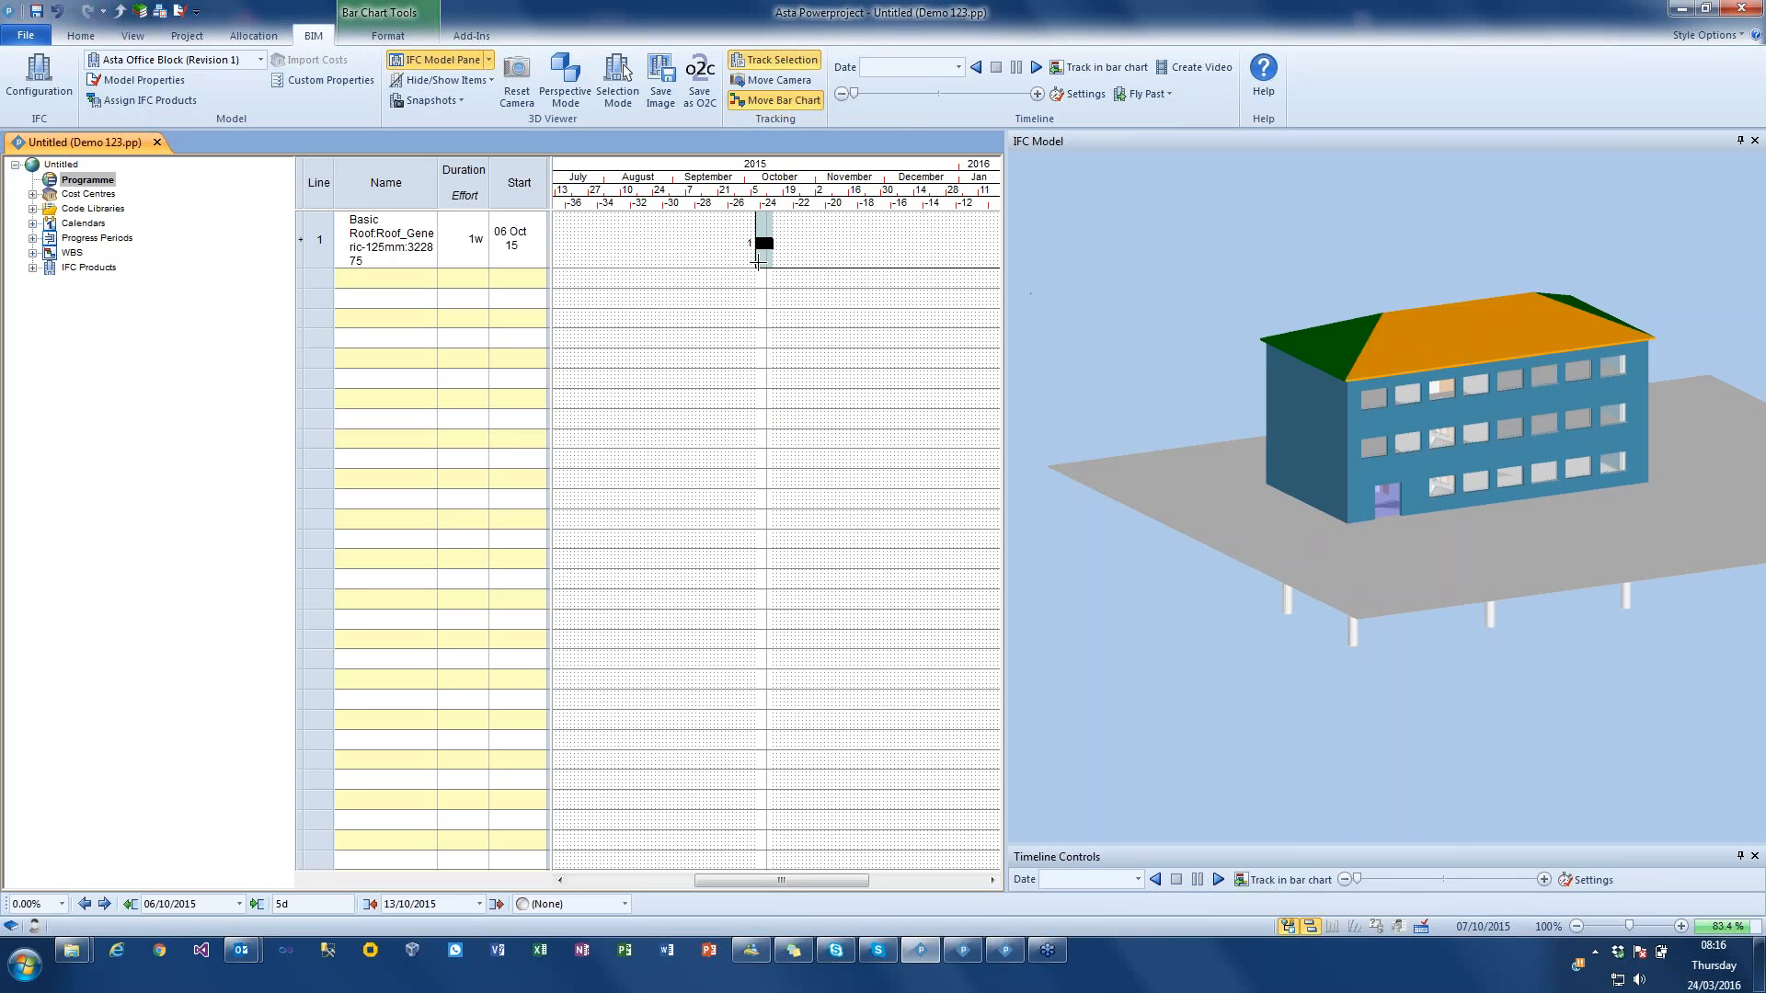
Step: Delete the roof task on line 1 of the bar chart
left_click(1242, 292)
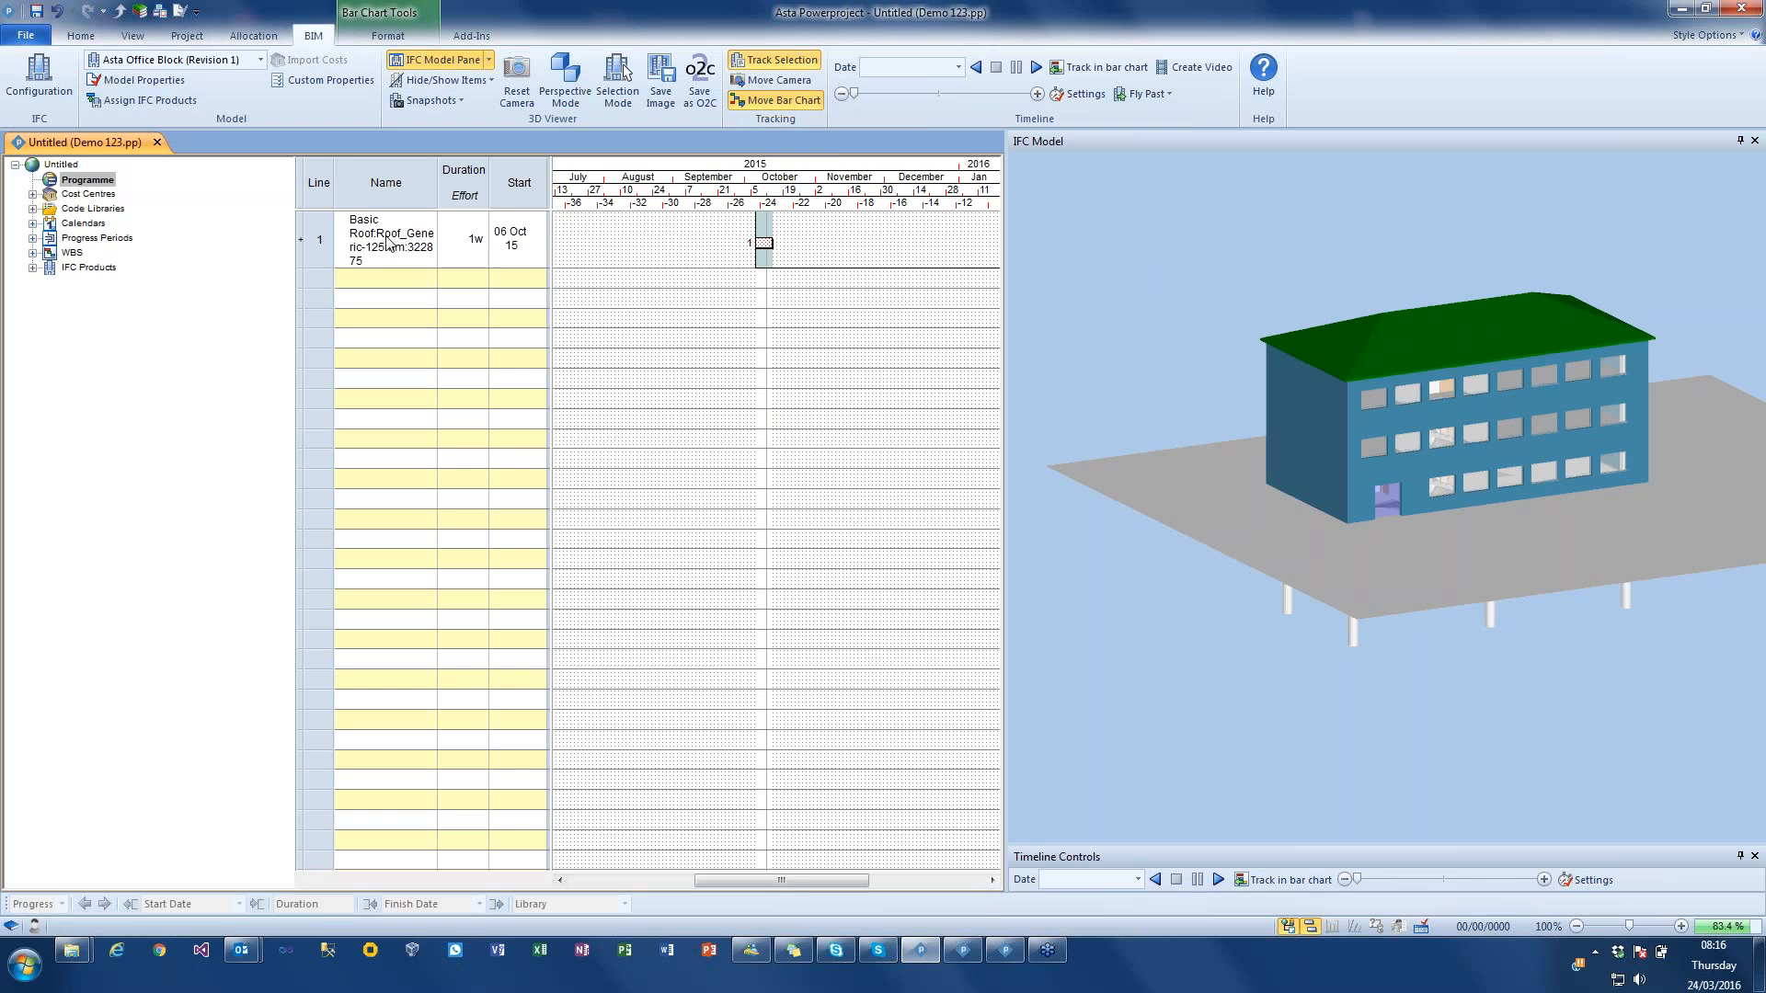
left_click(322, 240)
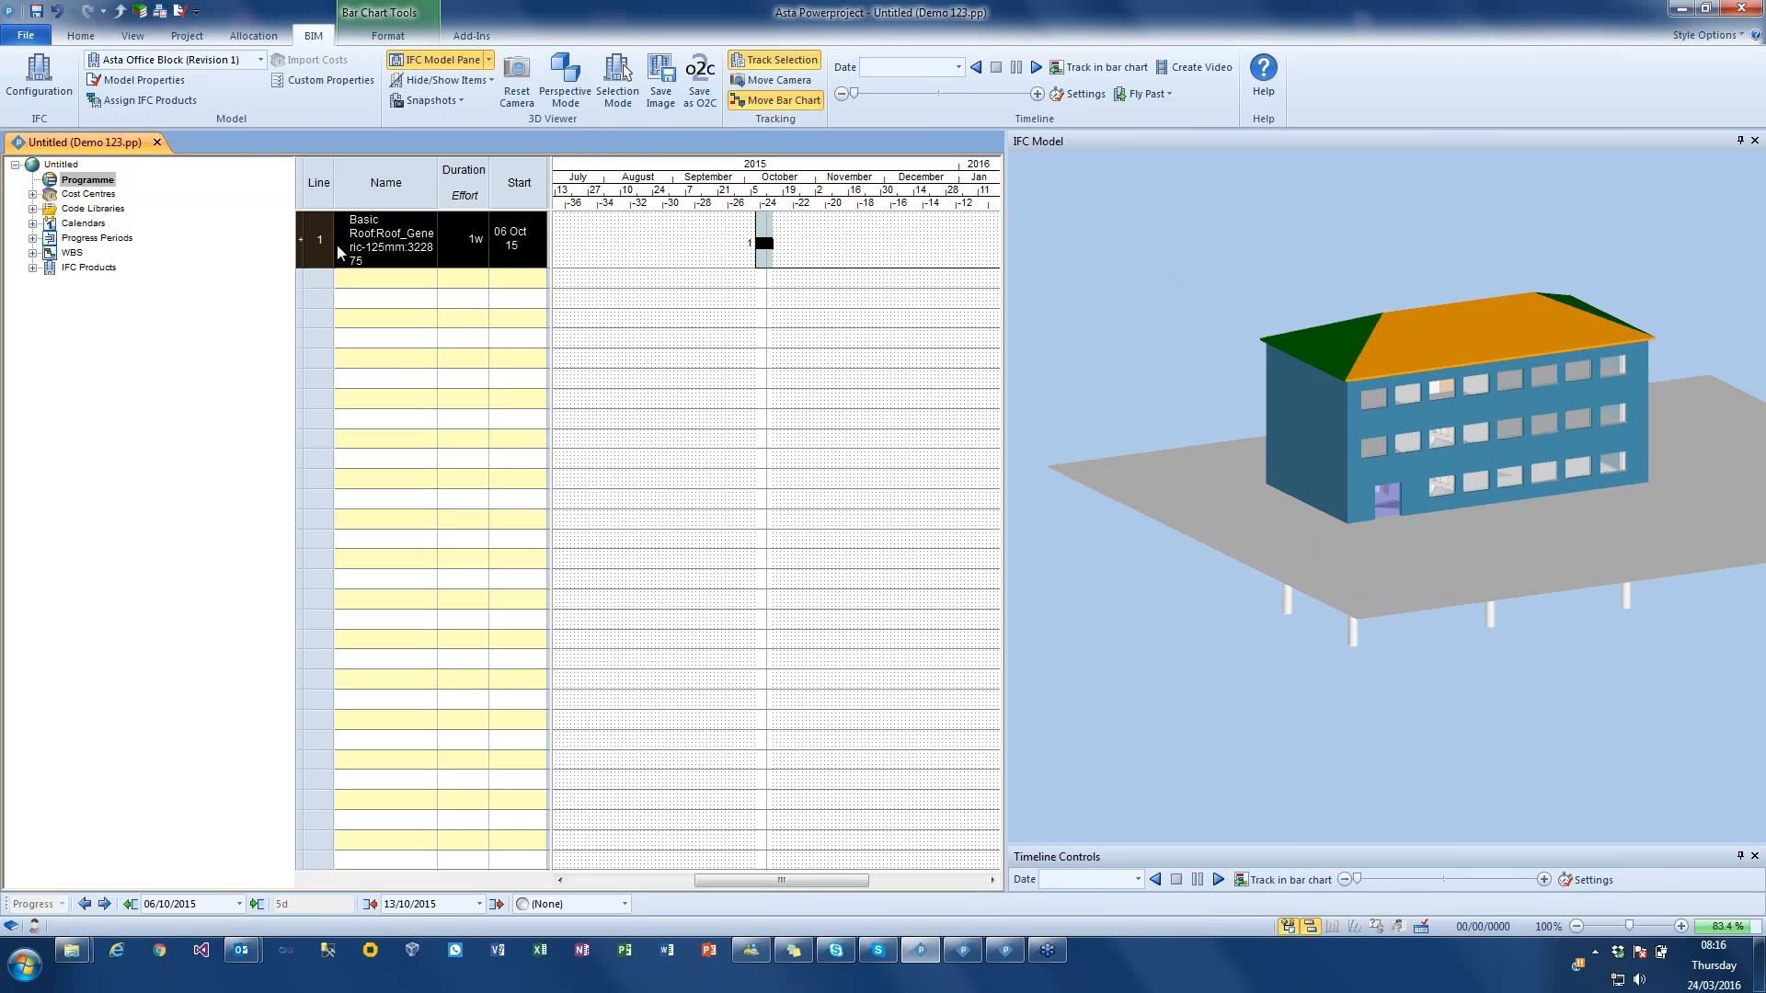
key("Delete")
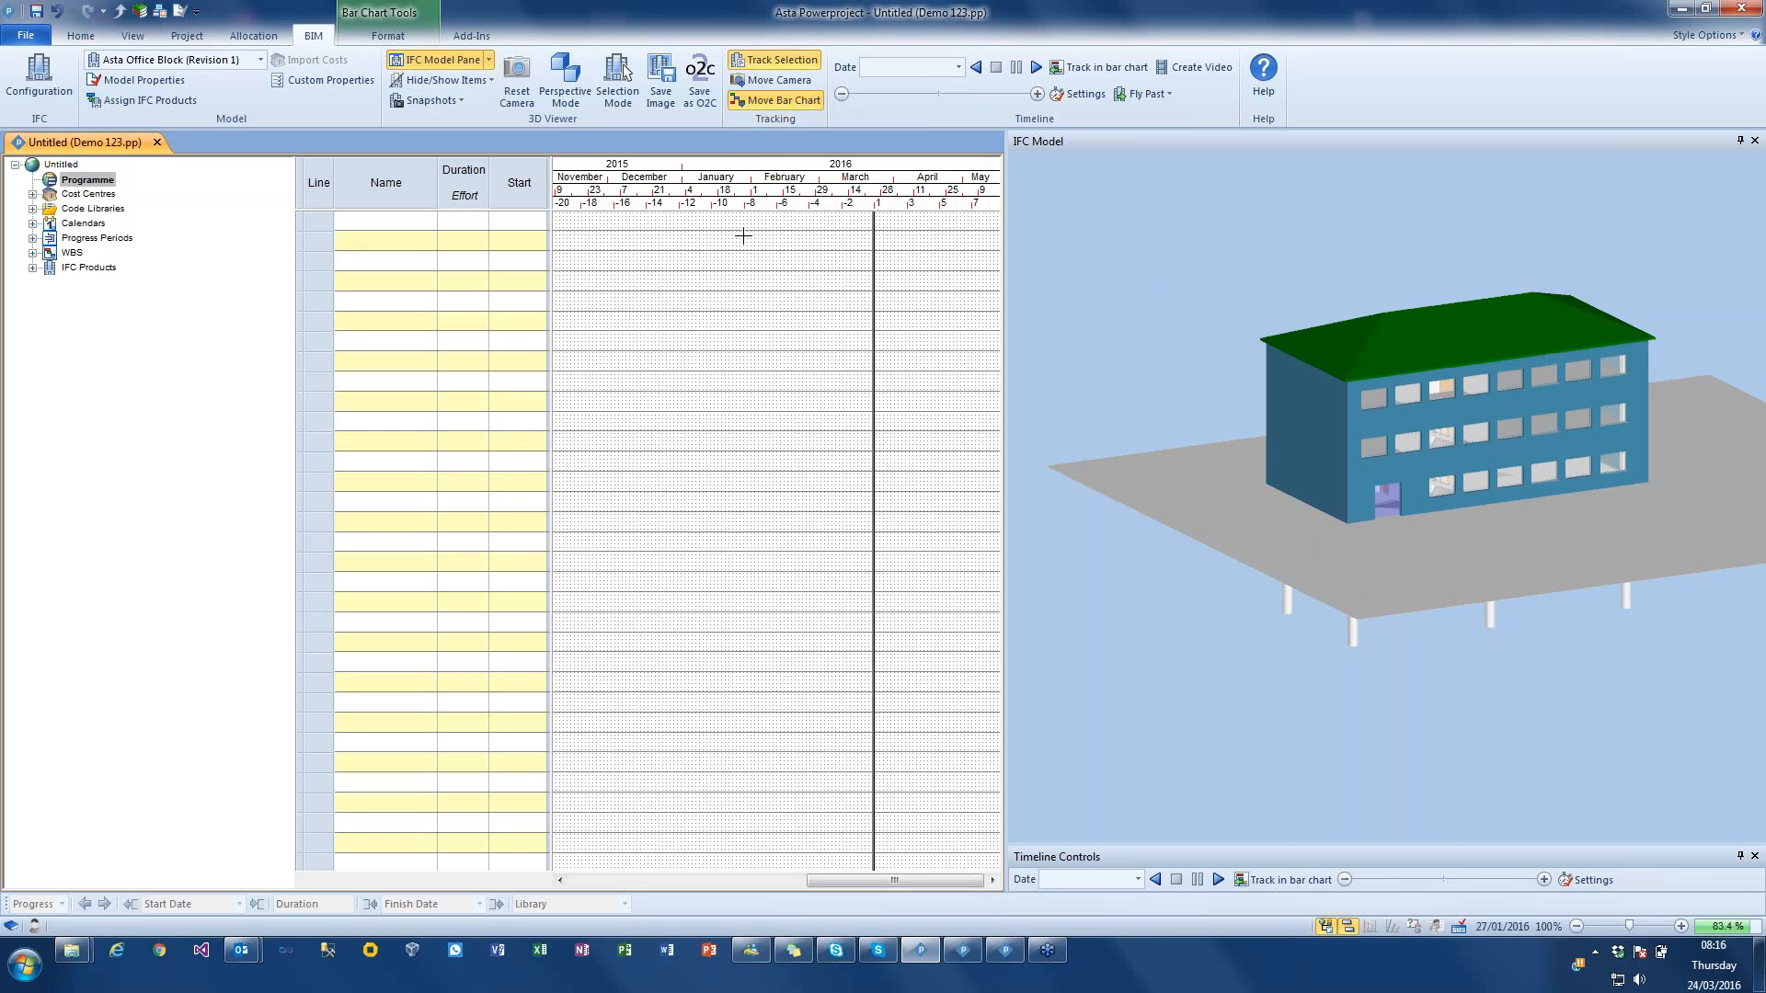
Step: Create four tasks named Ground Floor, Level 1, Level 2 and Roof in the bar chart
left_click(426, 226)
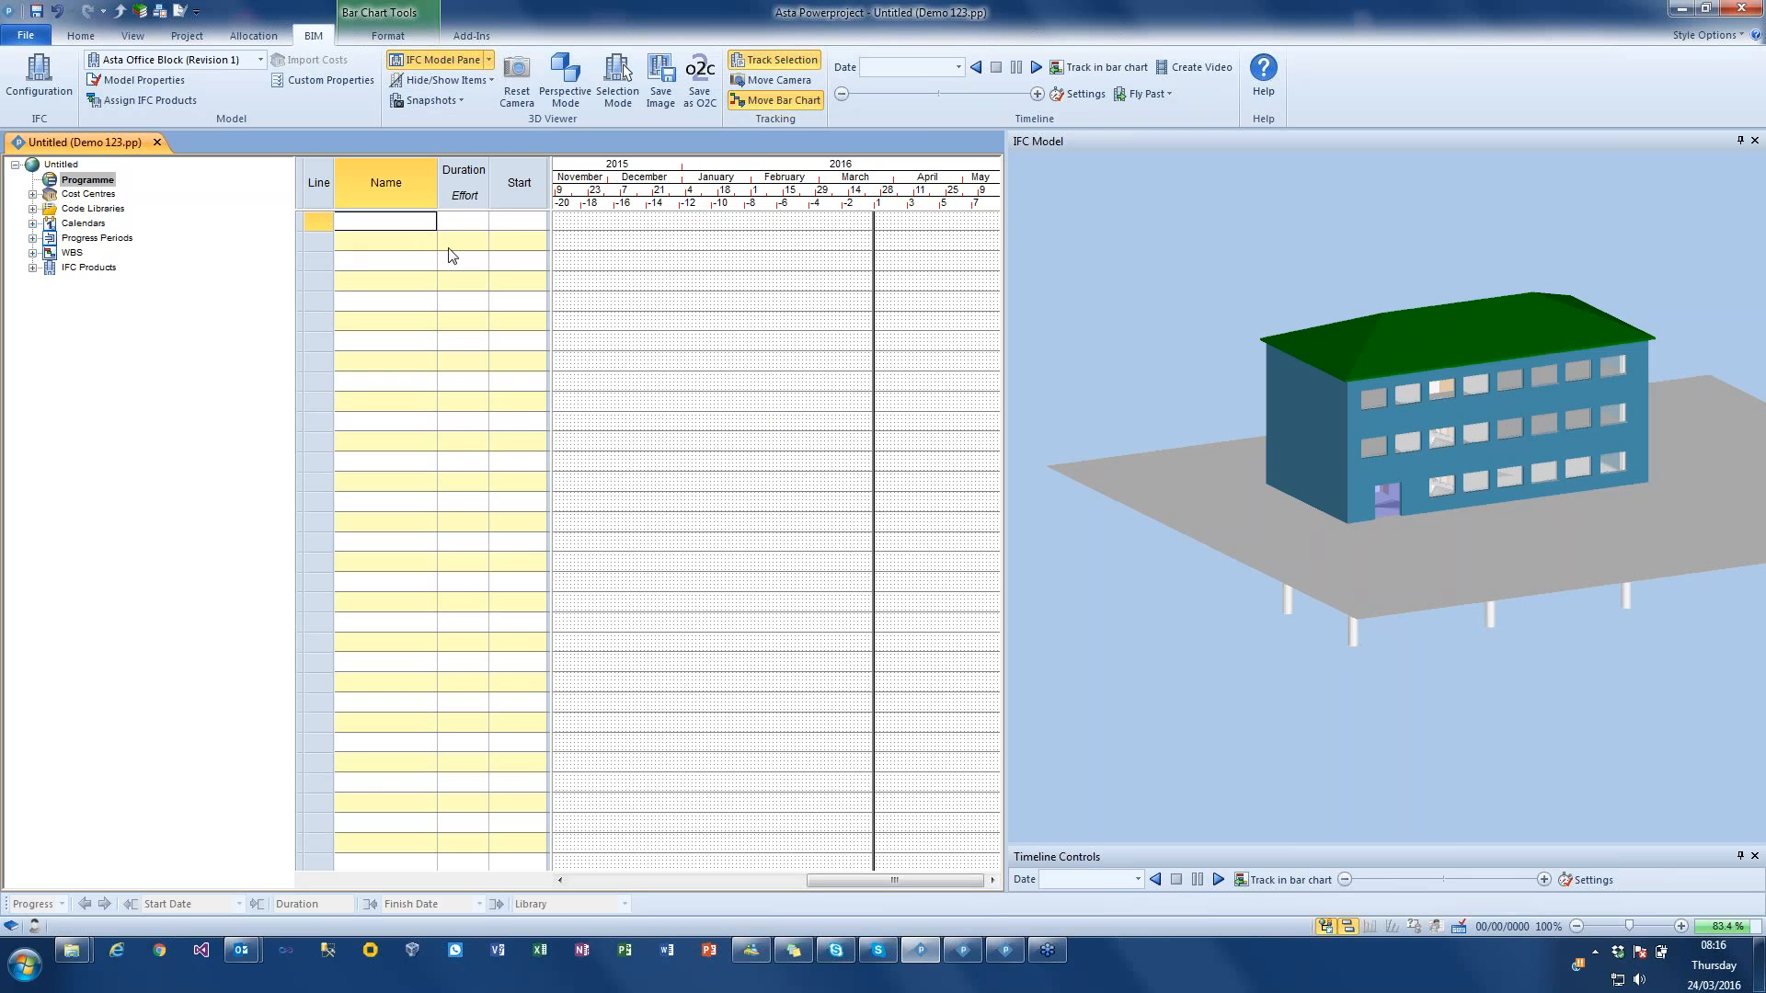
type("Ground Floor")
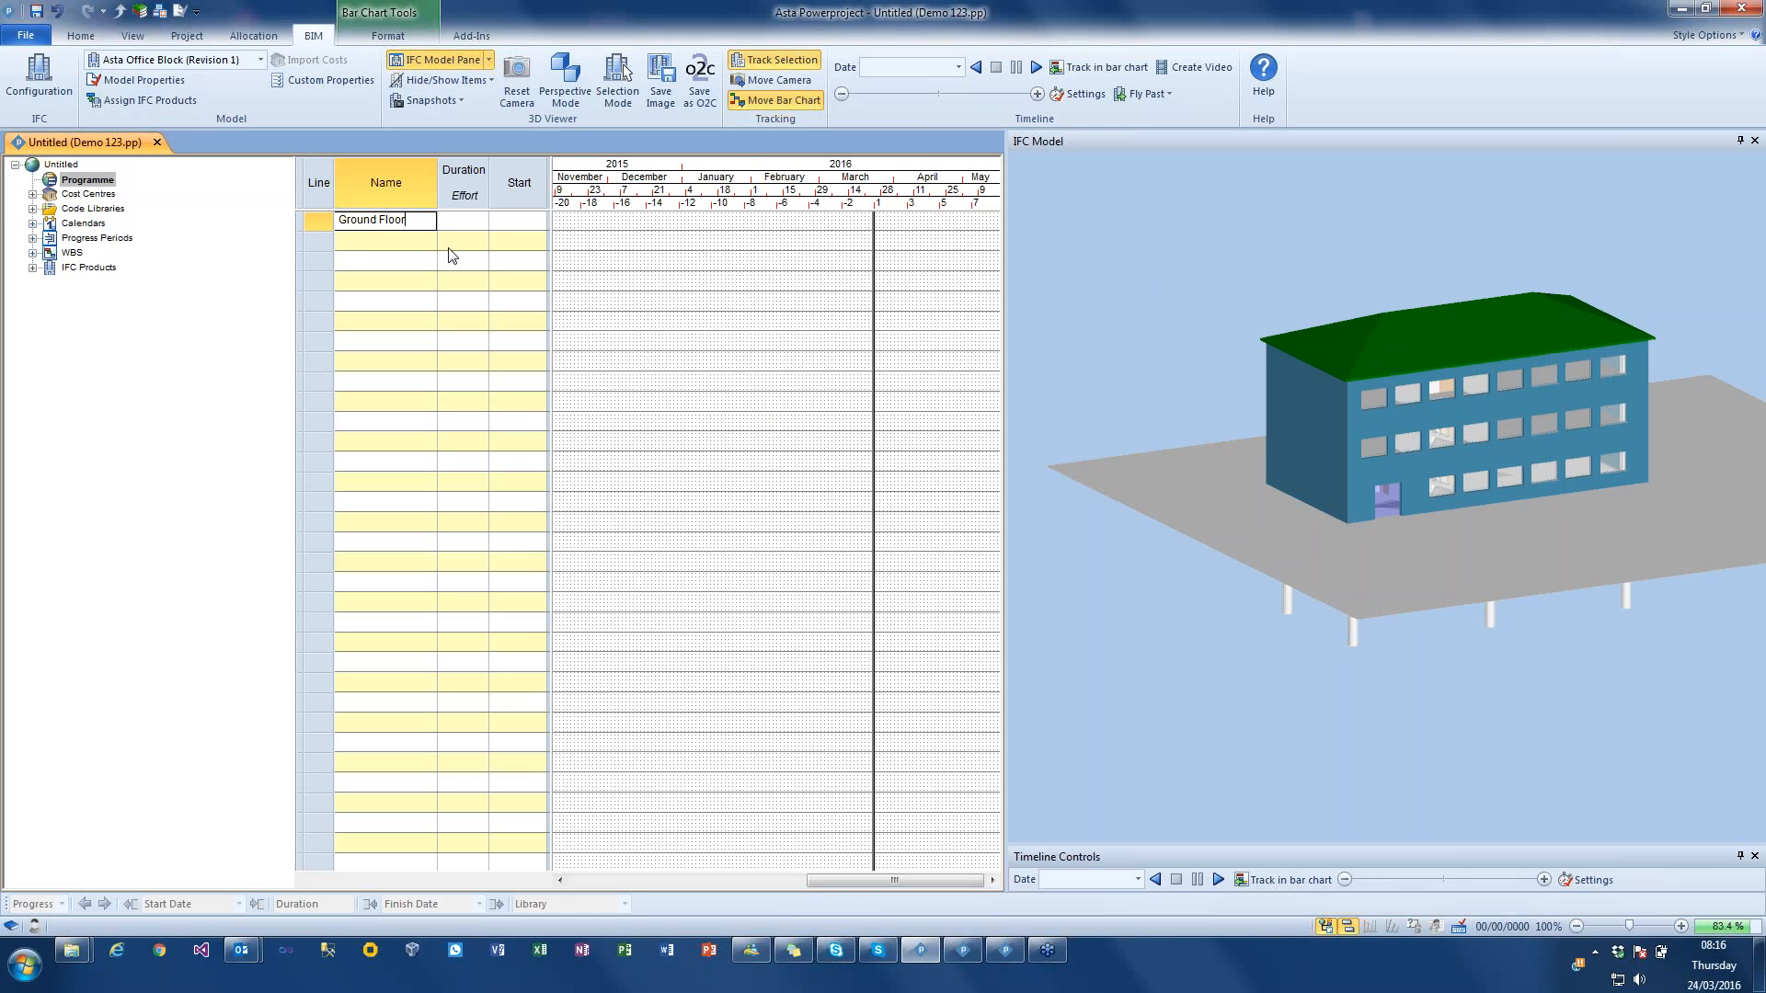
key("Return")
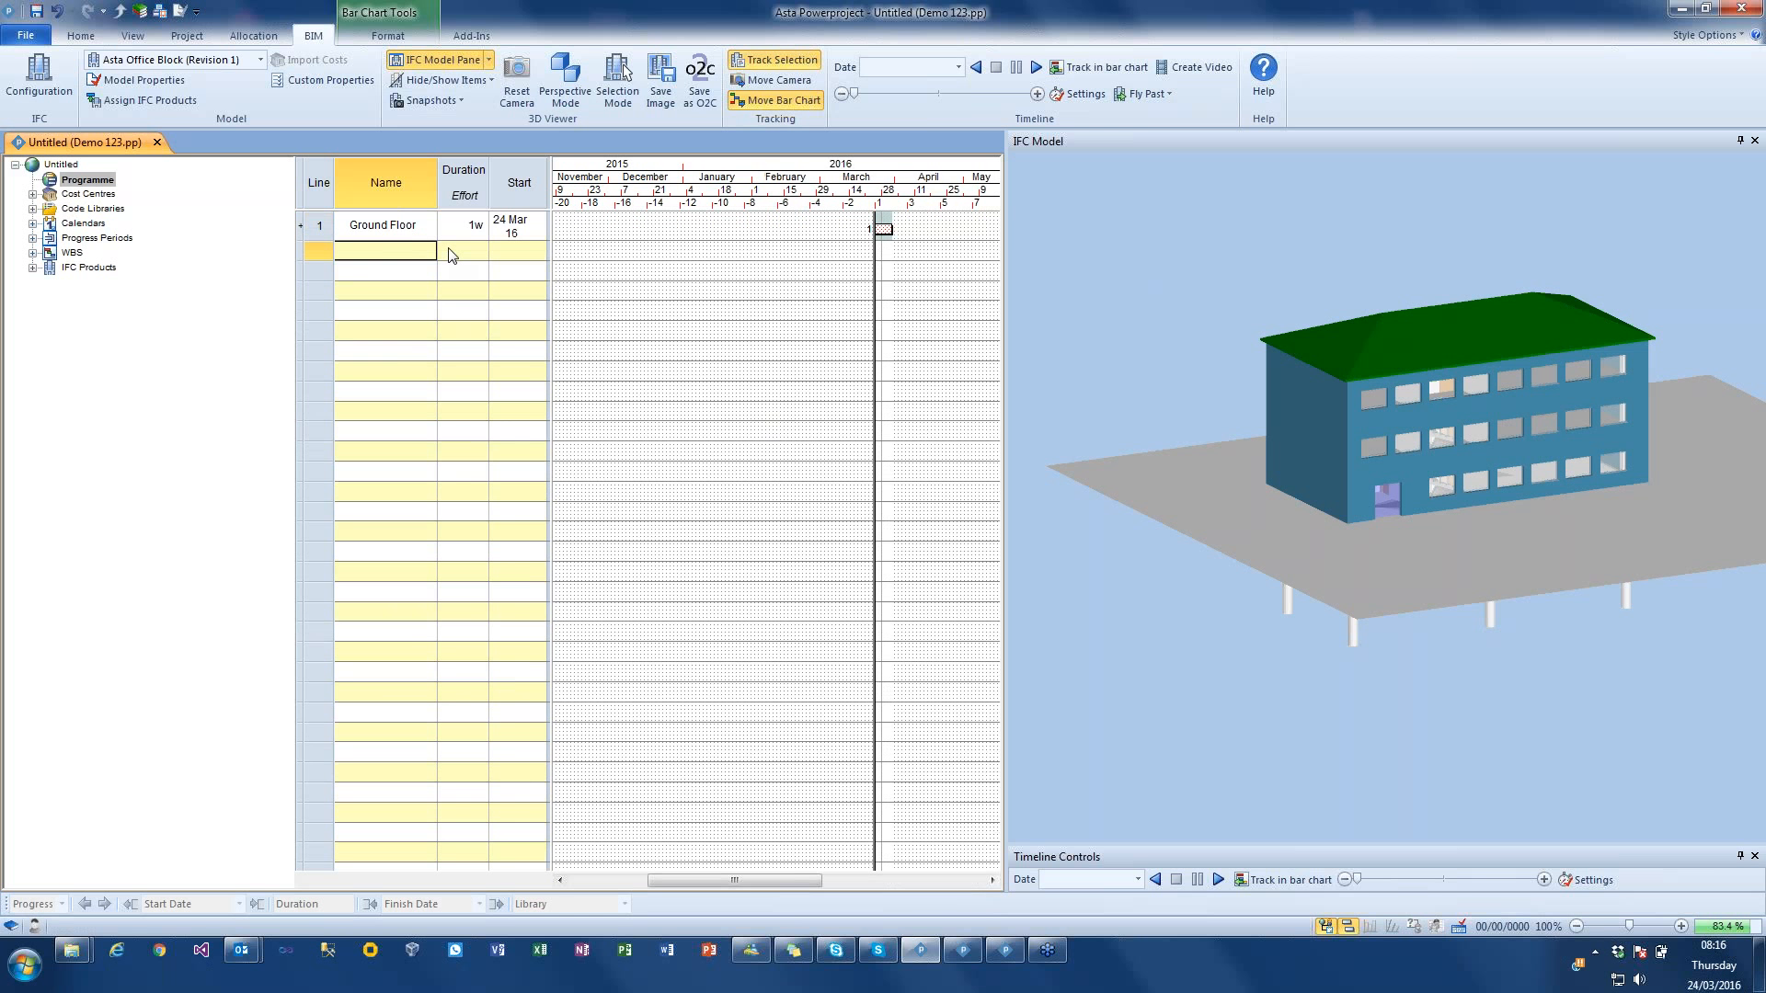
type("Level 1")
key("Return")
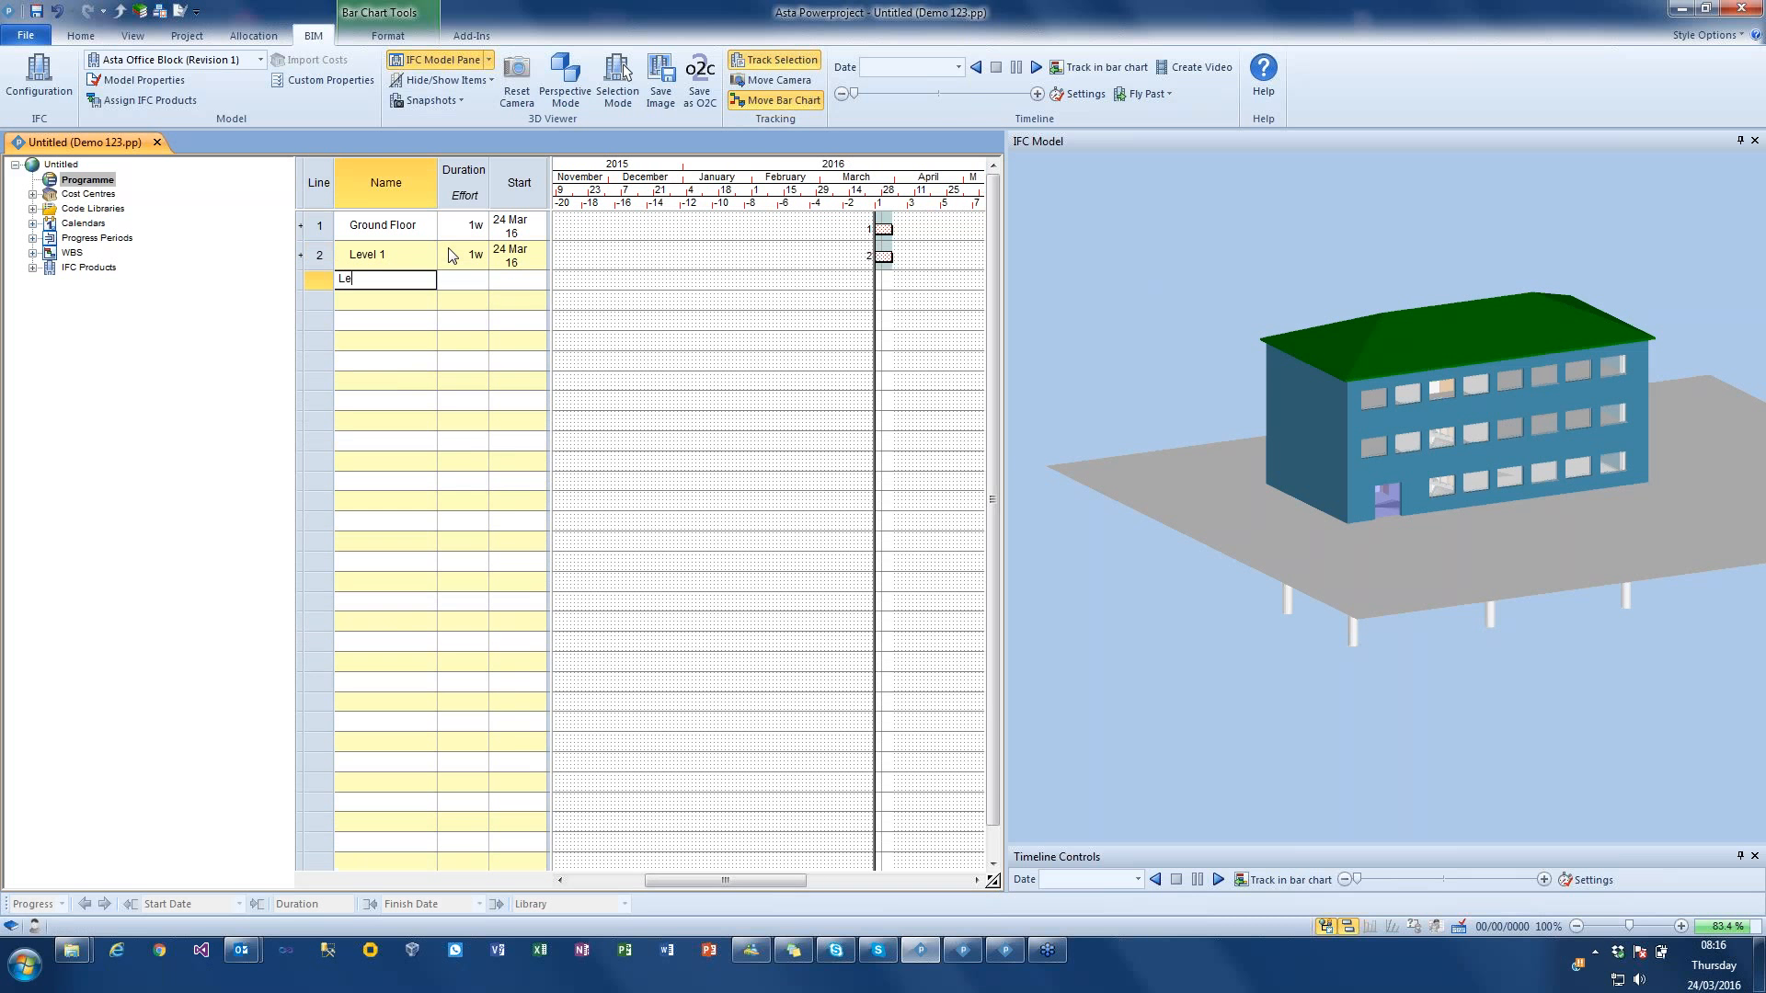
type("Level 2")
key("Return")
type("Roo")
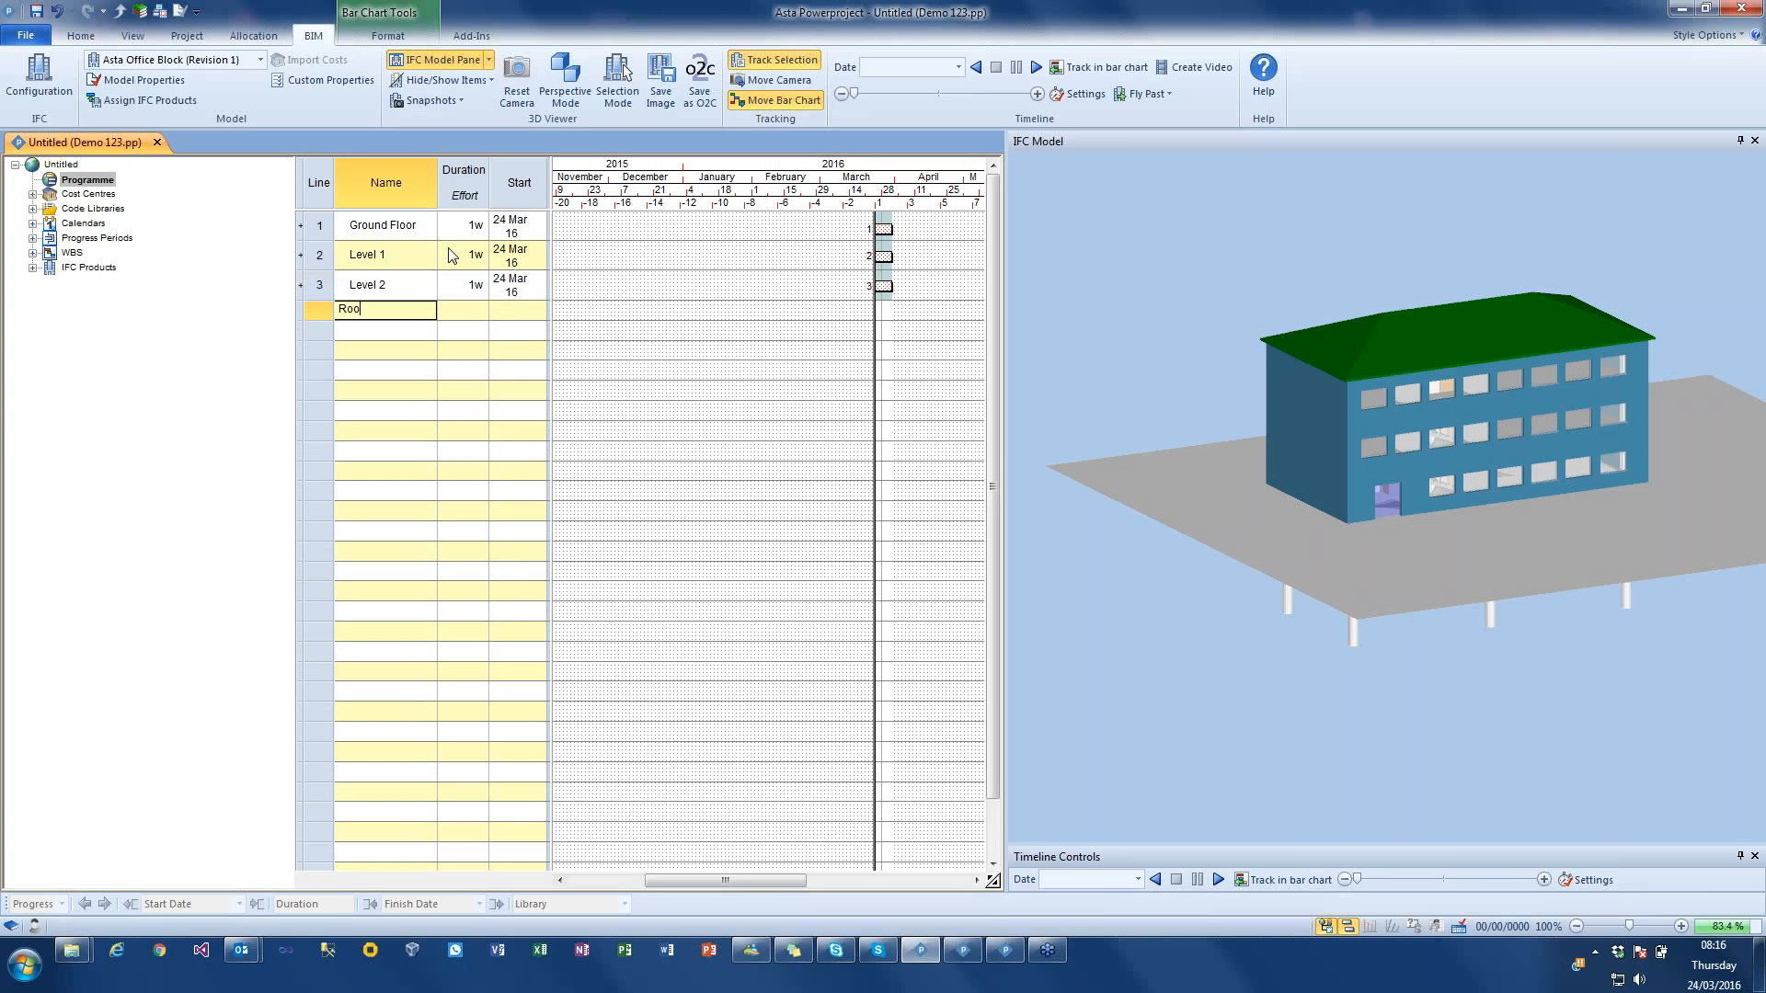
type("f")
key("Return")
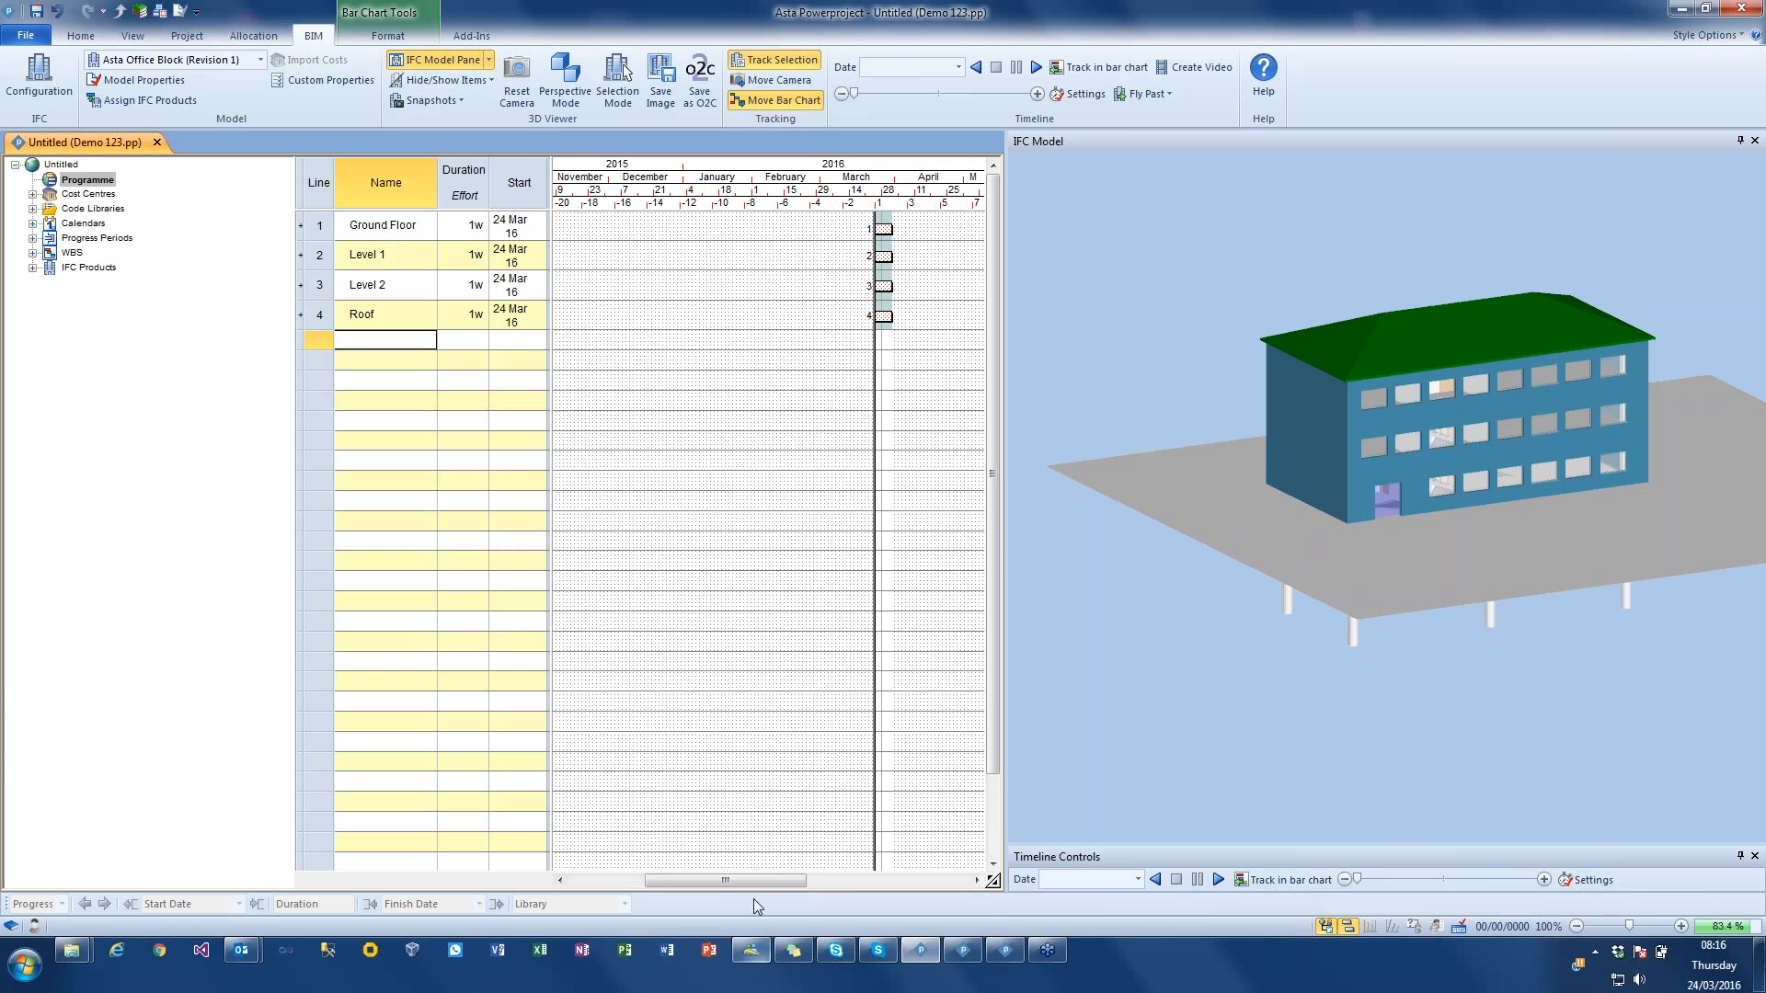
Step: Widen the Start column so the dates fit on one line and enlarge the bar chart to 160%
left_click_drag(756, 881, 808, 885)
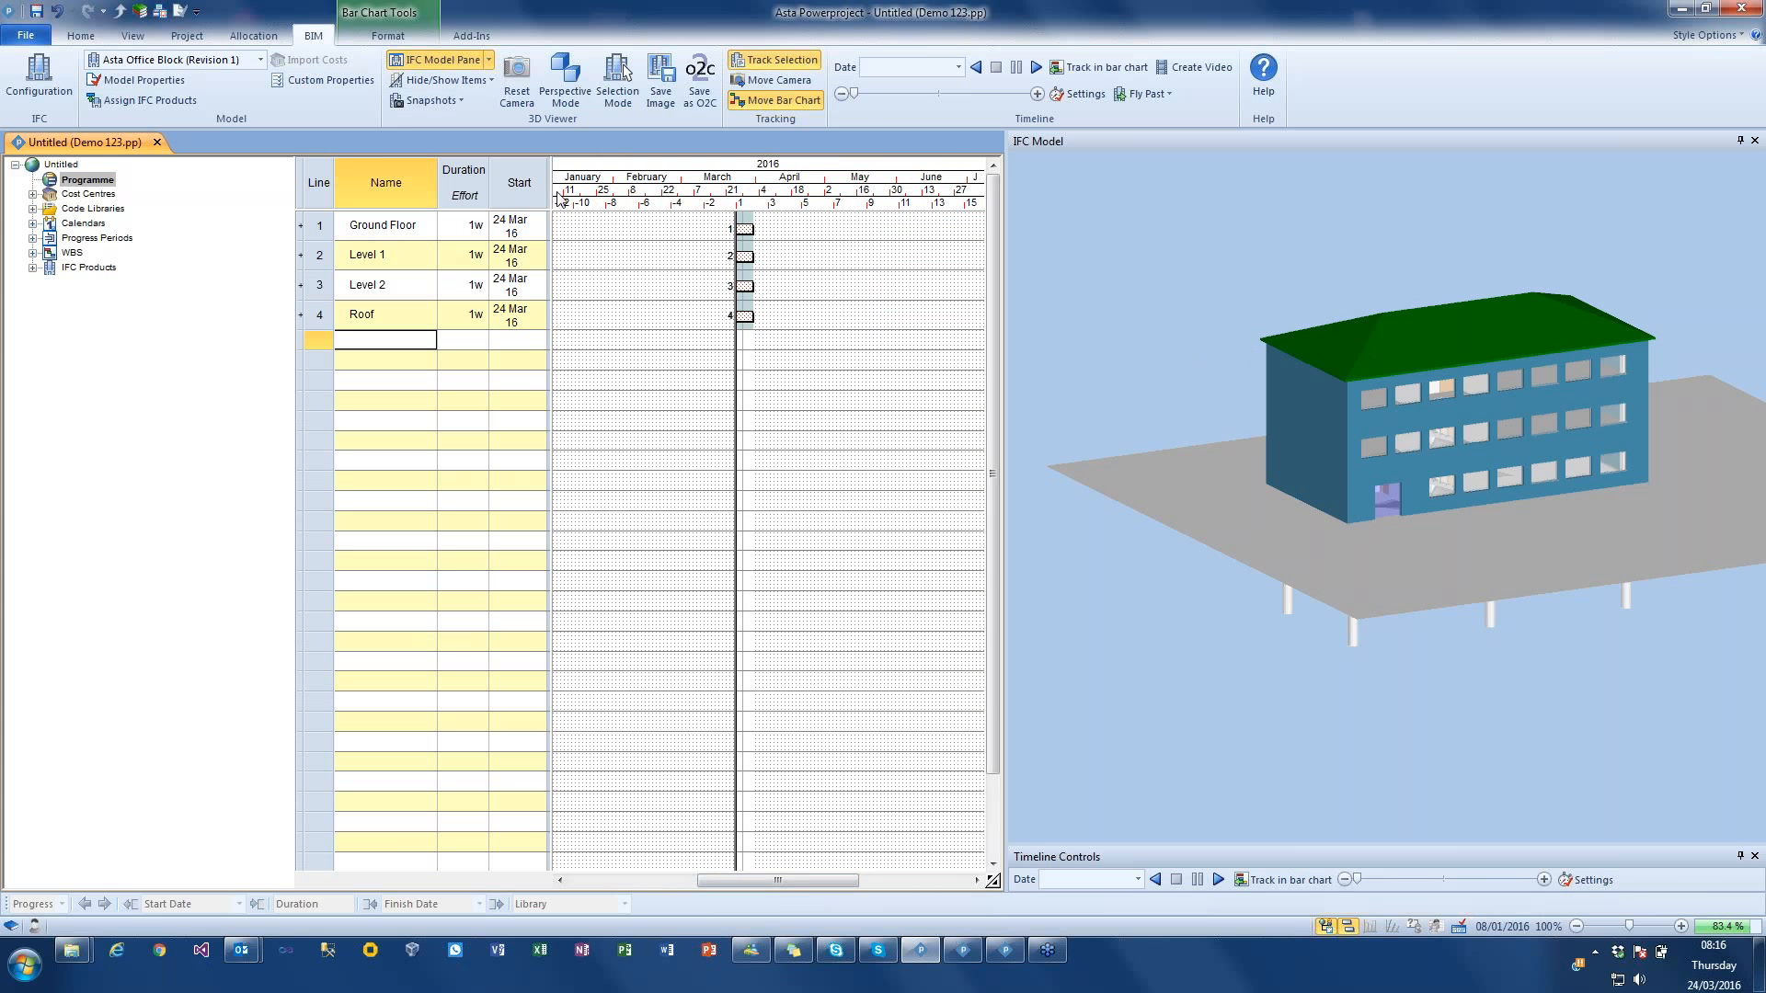
left_click_drag(550, 193, 571, 193)
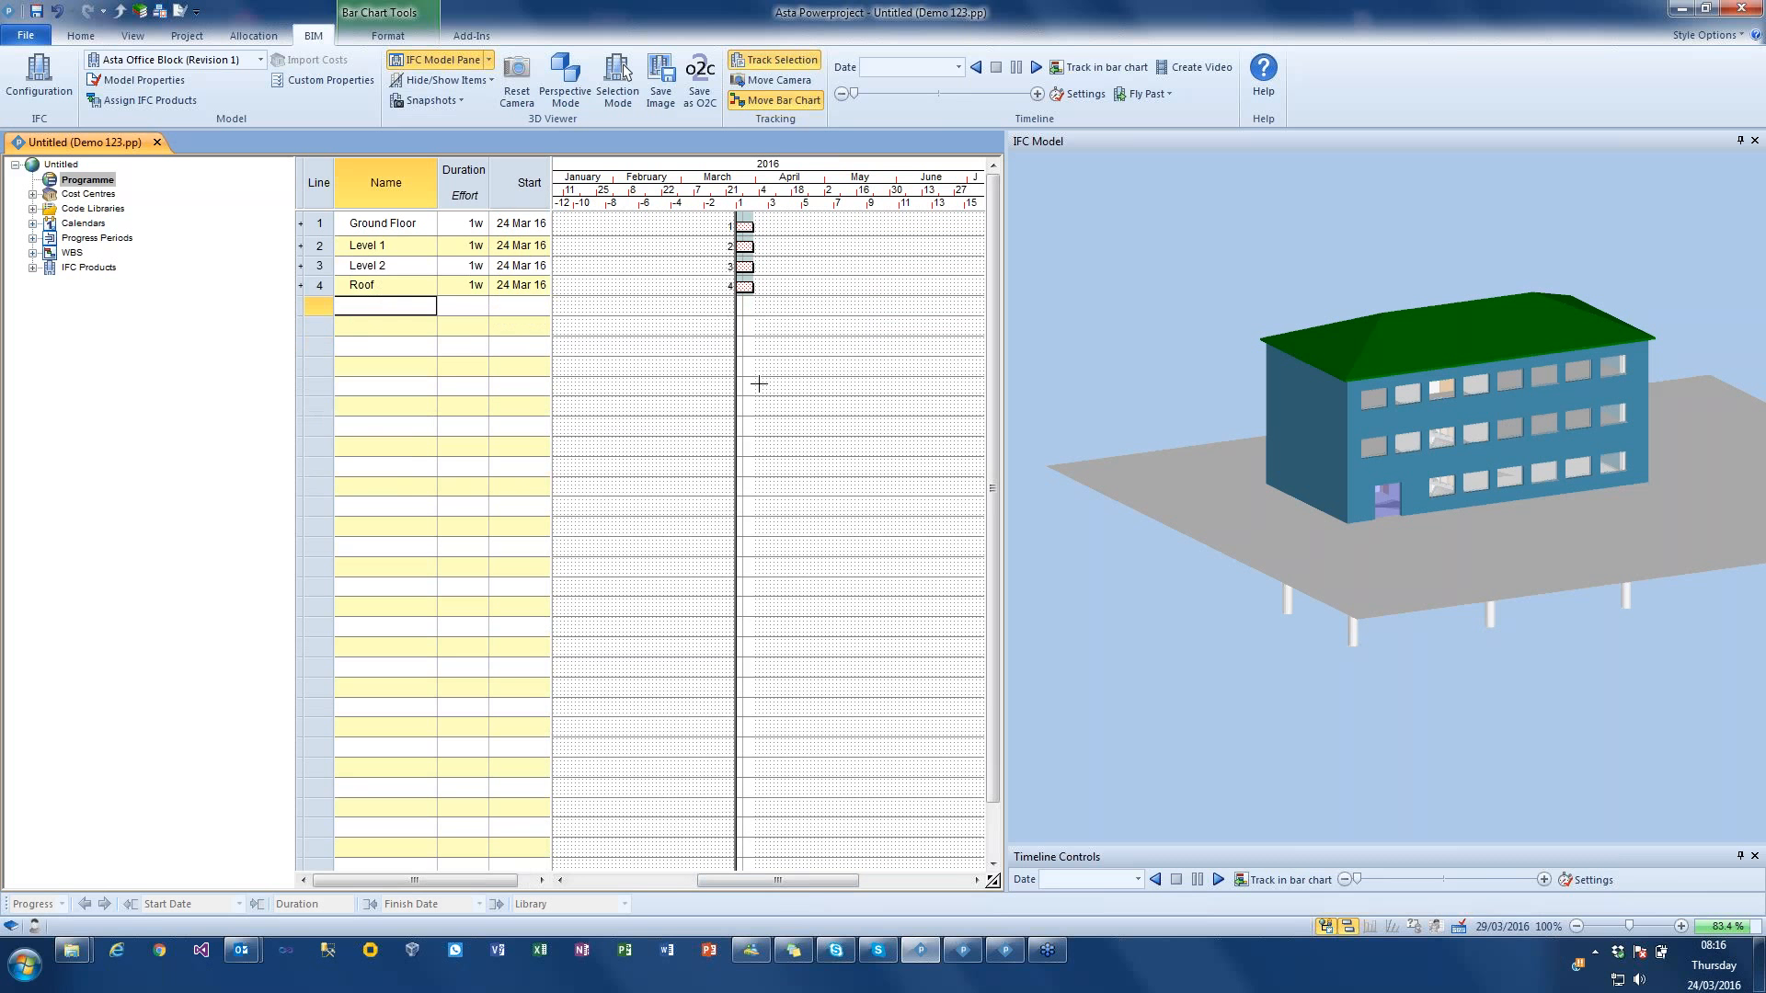
left_click(1682, 927)
scroll(761, 879, "right", 3)
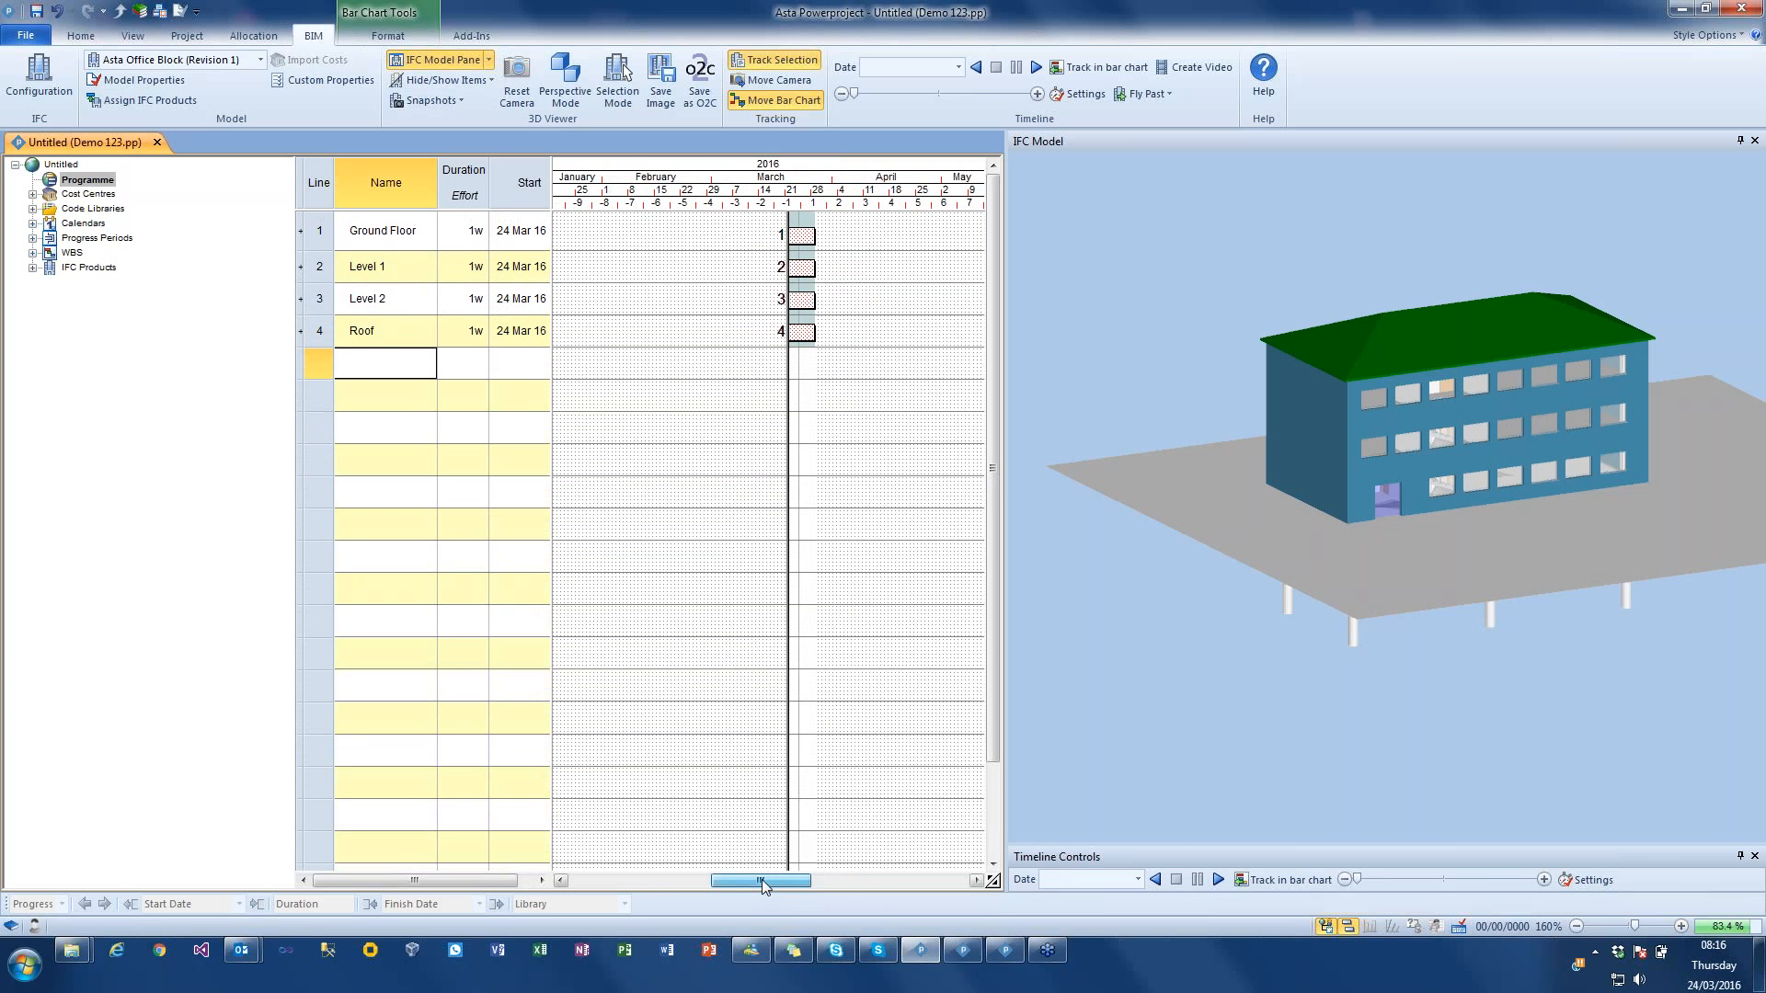
Step: Assign the whole roof to the Roof task and check the link by selecting the task's bar
left_click_drag(1331, 344, 1288, 340)
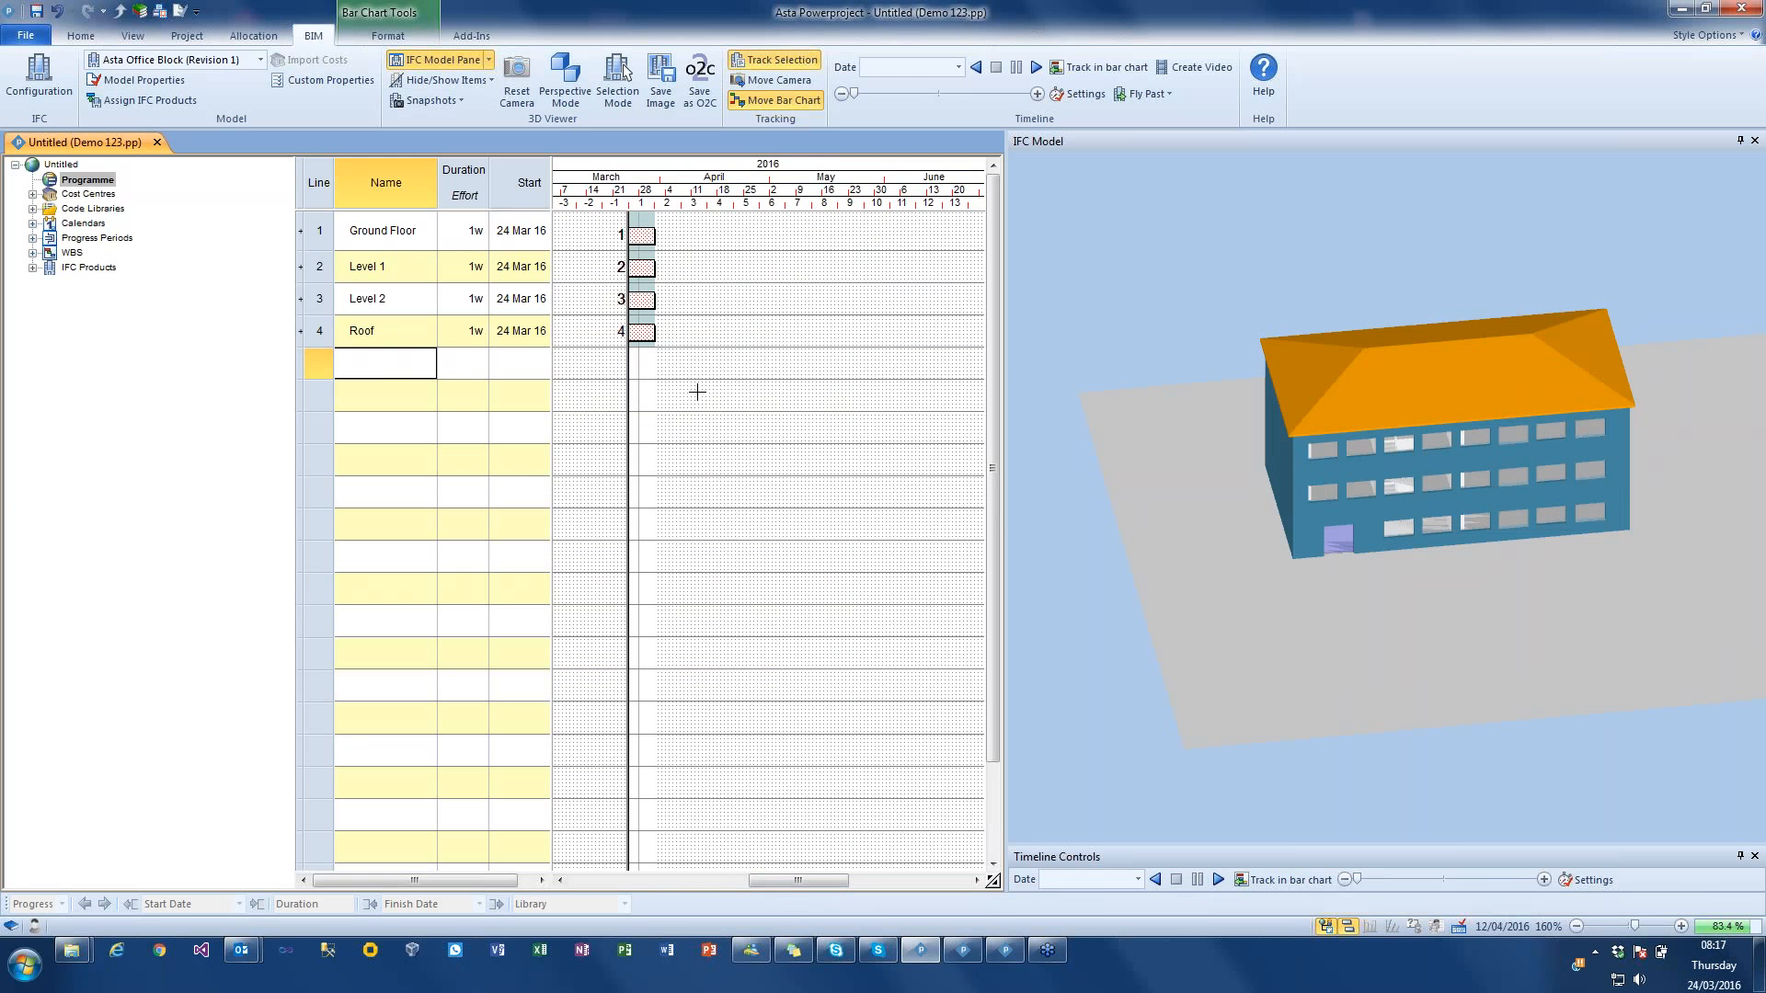
left_click(1307, 298)
left_click(639, 333)
left_click(1128, 289)
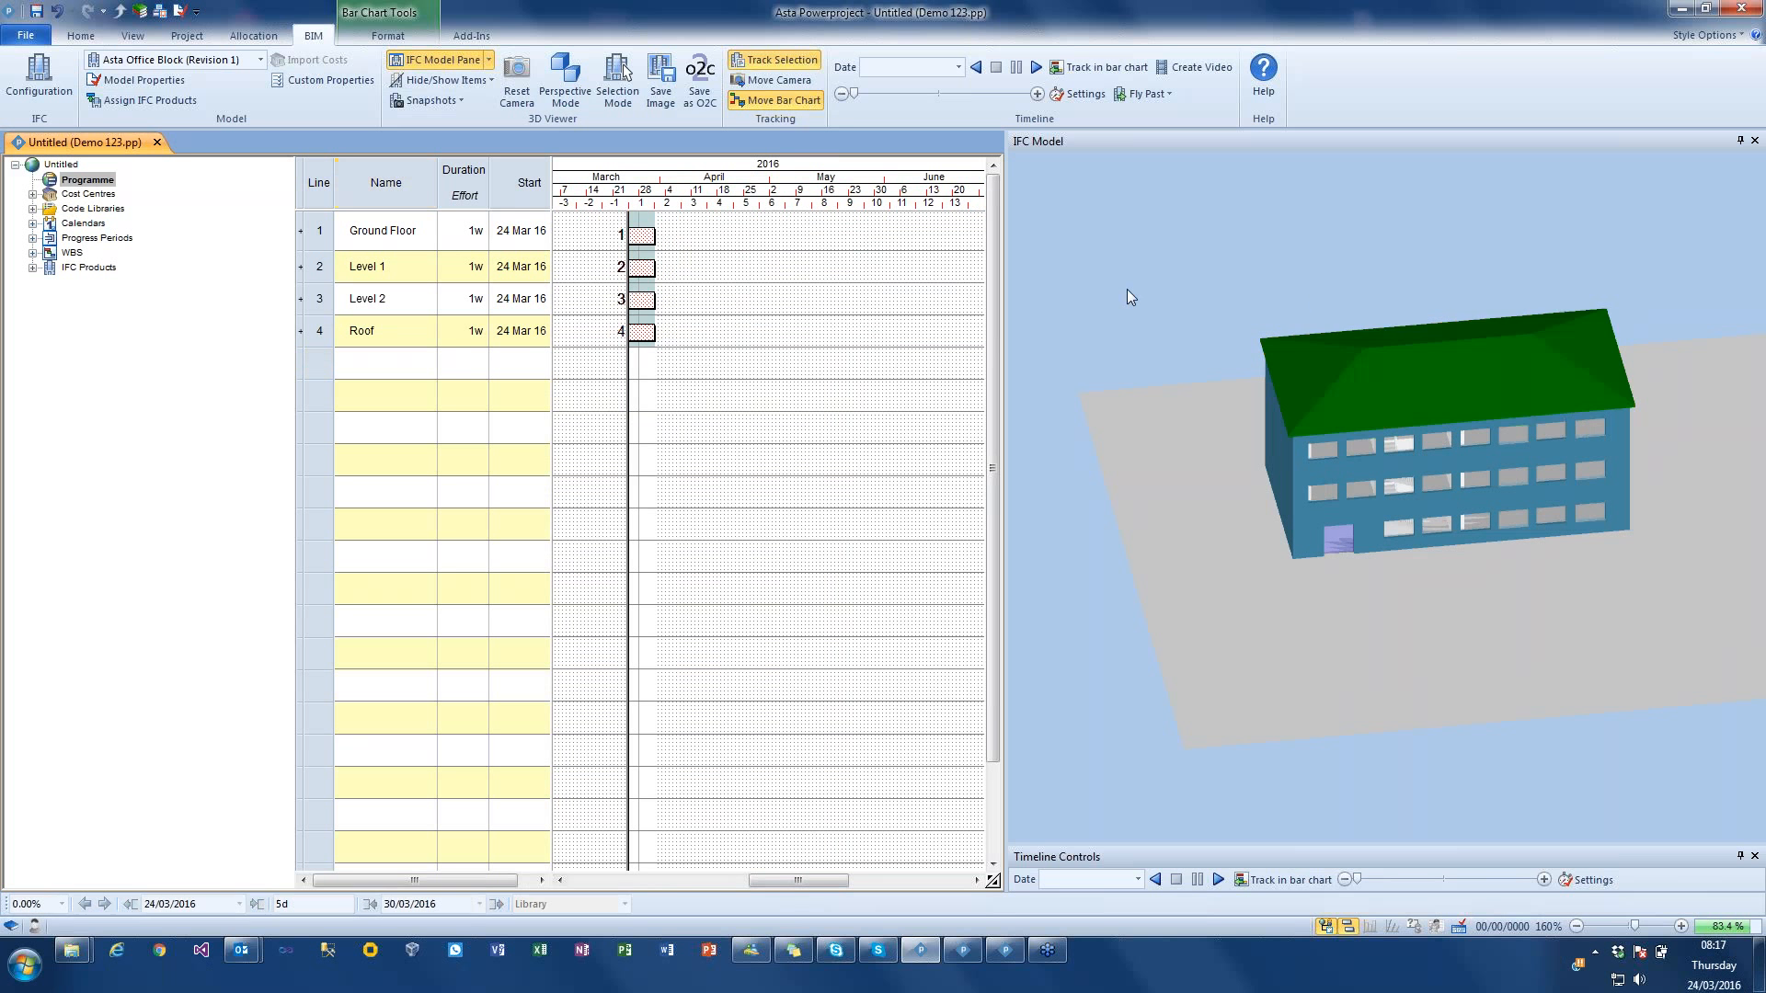
Step: Turn on Unscheduled Product Mode and assign the ground-floor outer wall around the front to the Ground Floor task
left_click(485, 81)
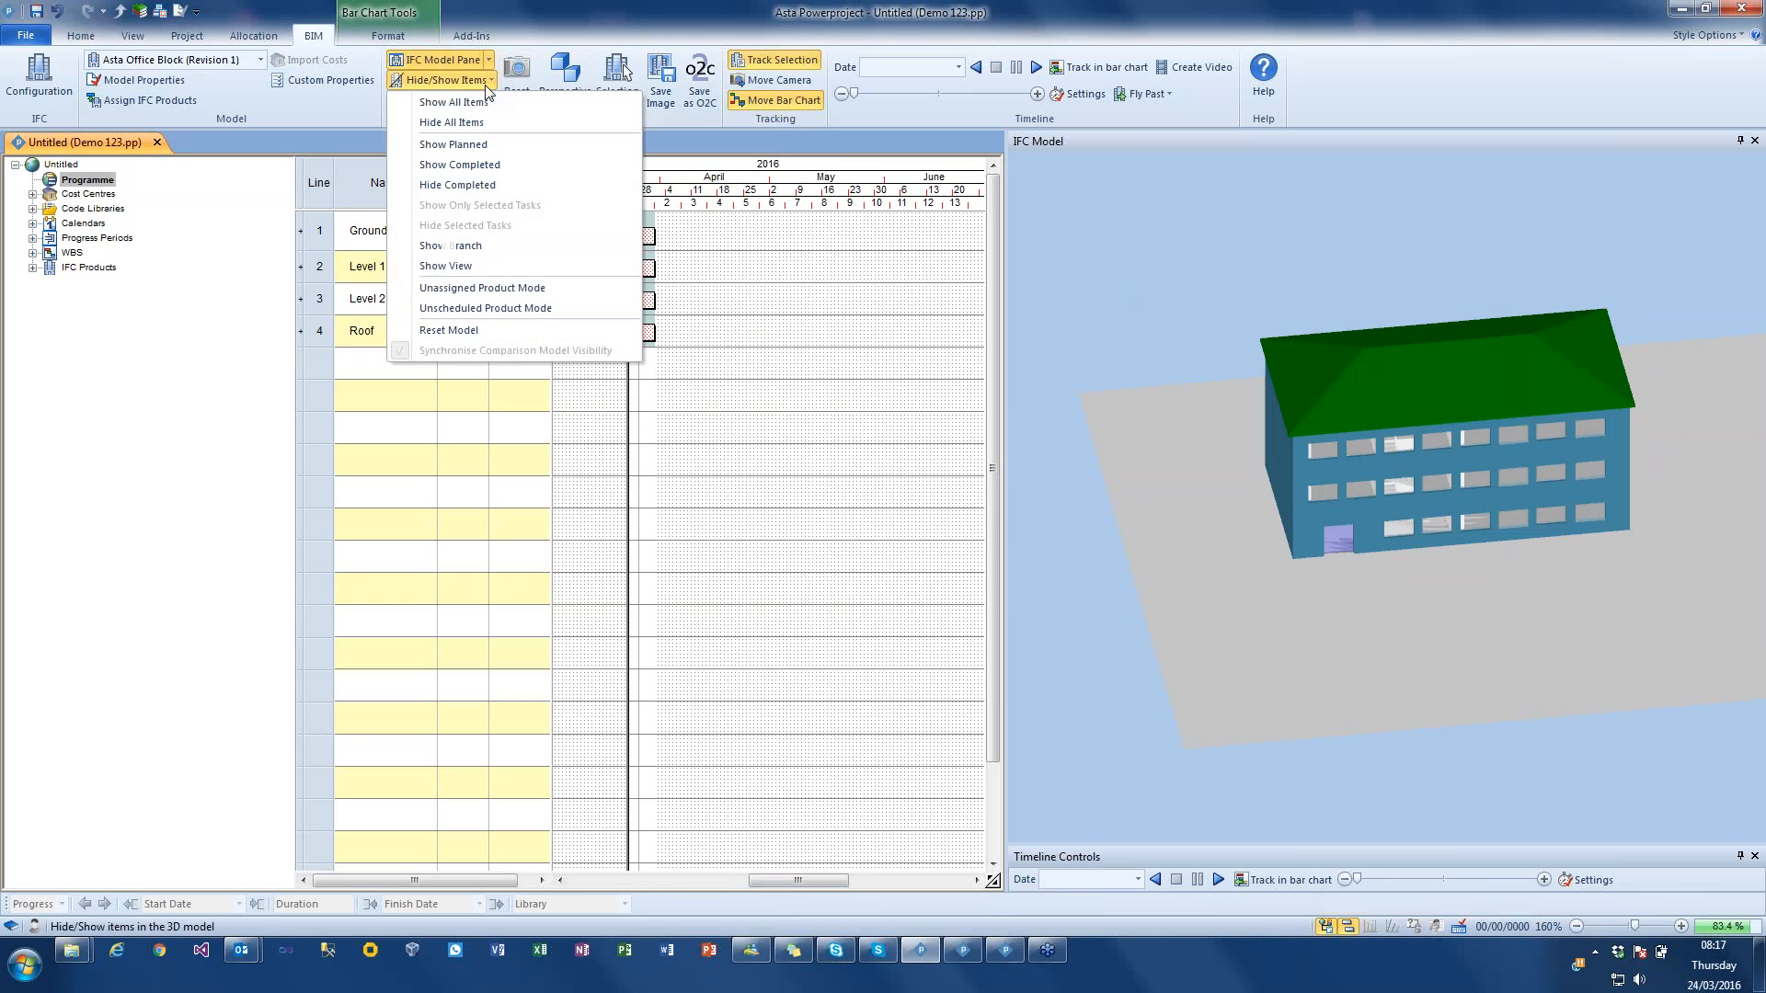
left_click(509, 311)
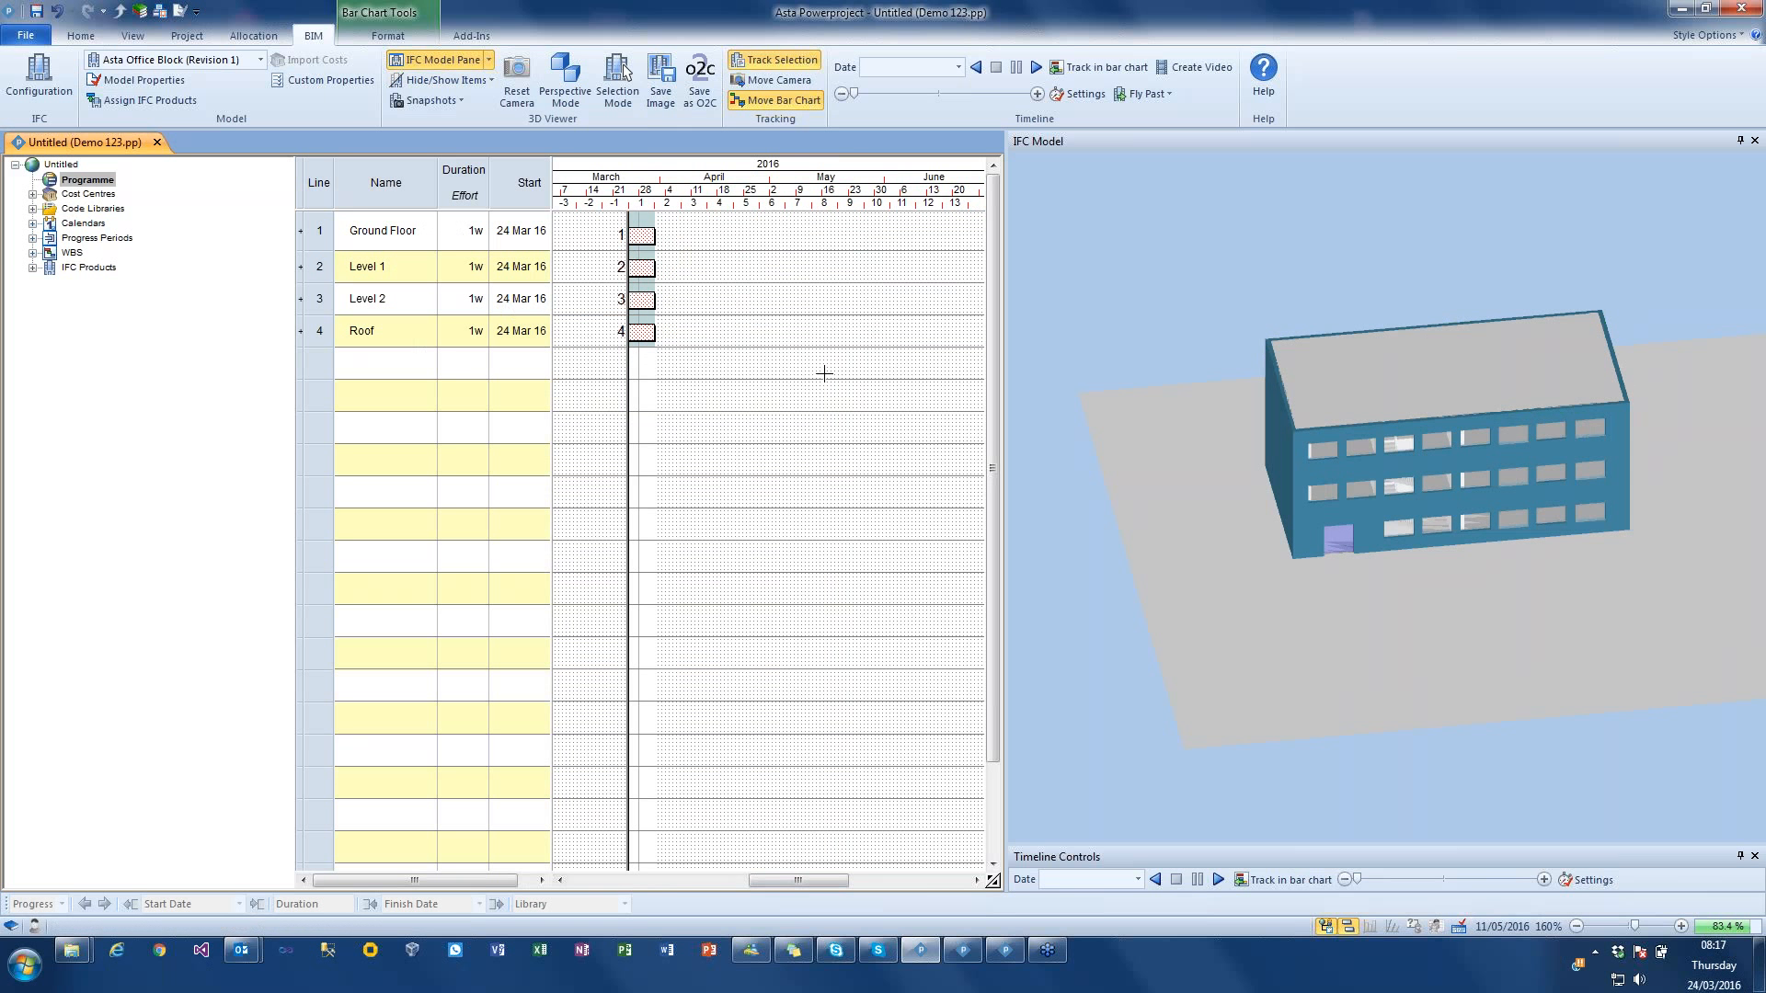
left_click_drag(1142, 295, 1146, 341)
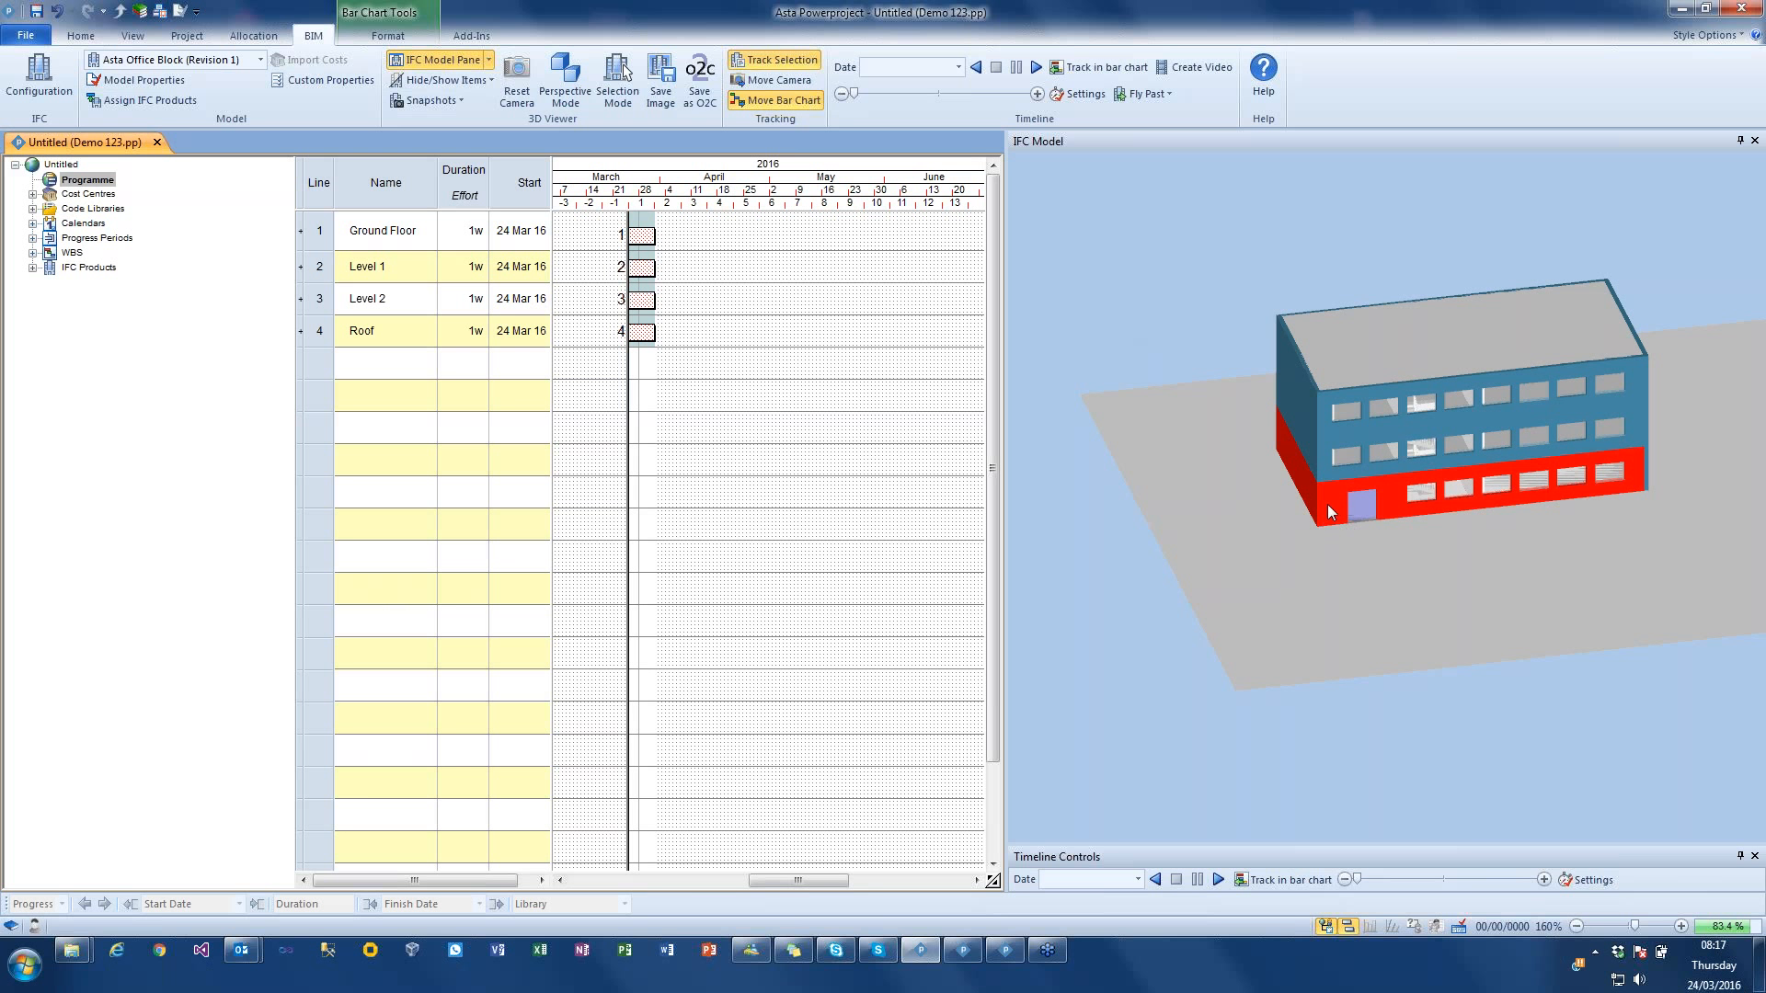
left_click_drag(1328, 506, 641, 238)
Step: Assign the top-floor front wall to the Level 2 task, overwriting its product selection, and the middle-floor front wall to the Level 1 task
mouse_move(1391, 528)
left_mouse_down()
mouse_move(1425, 521)
mouse_move(1238, 516)
left_mouse_up()
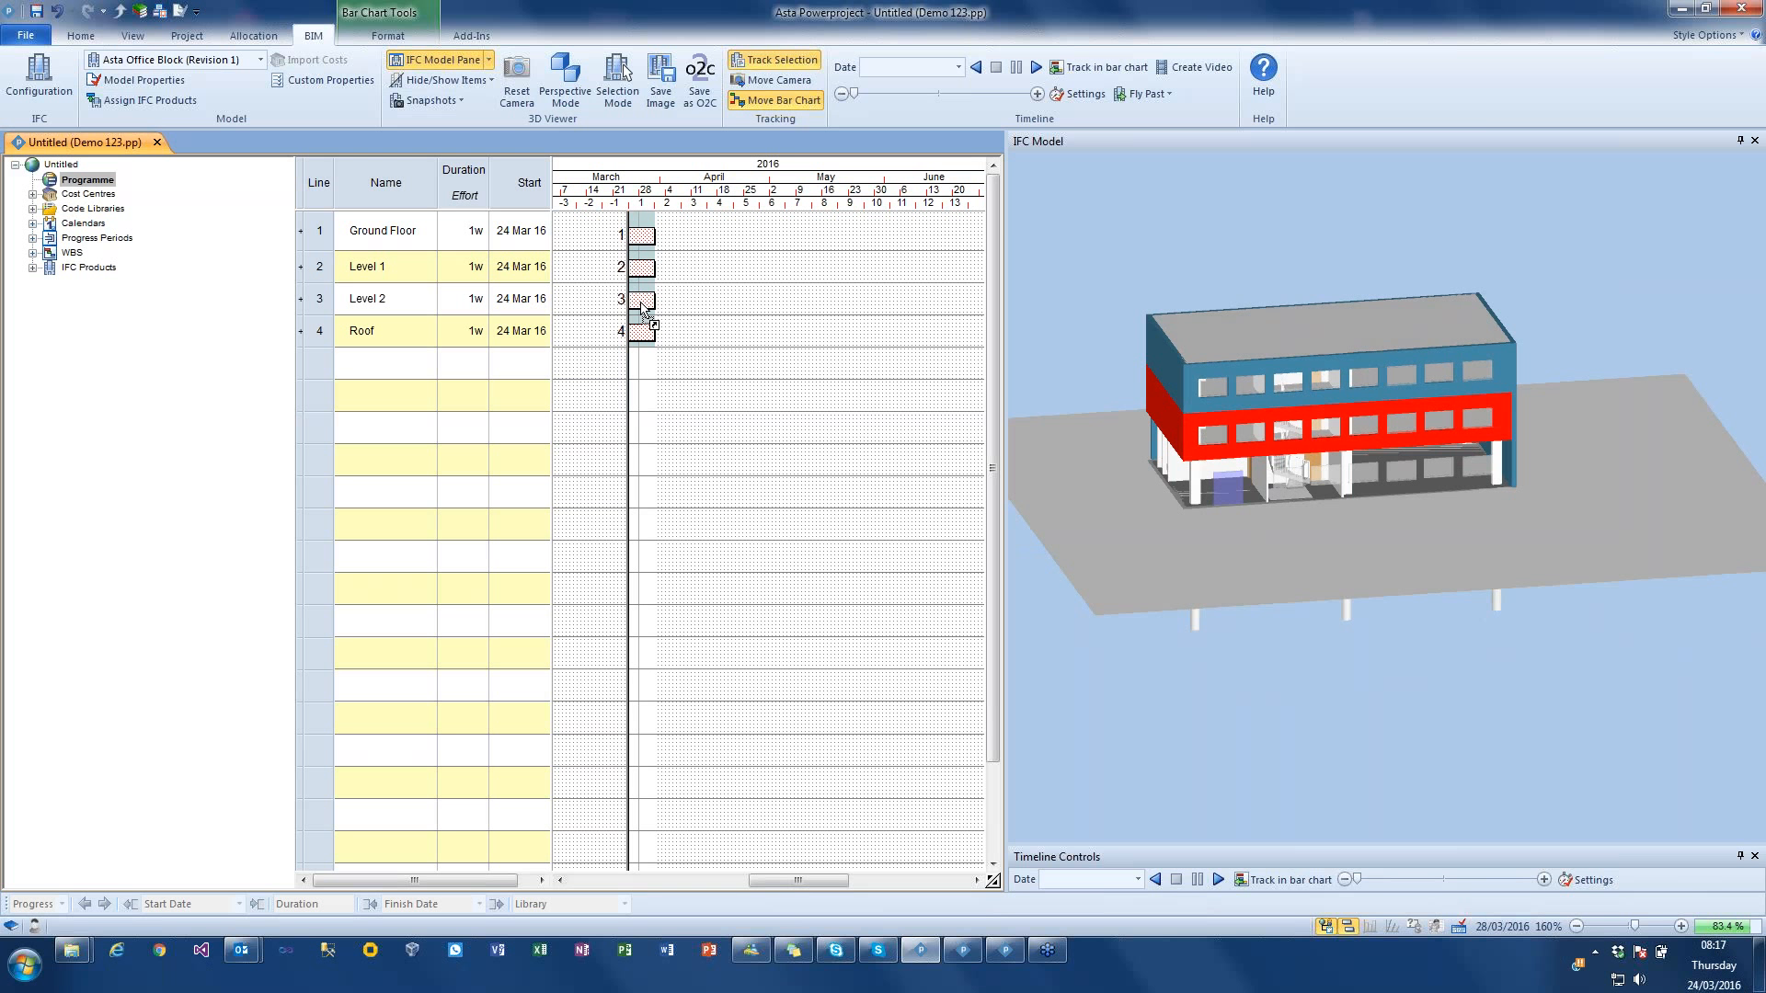
left_click_drag(1157, 368, 633, 339)
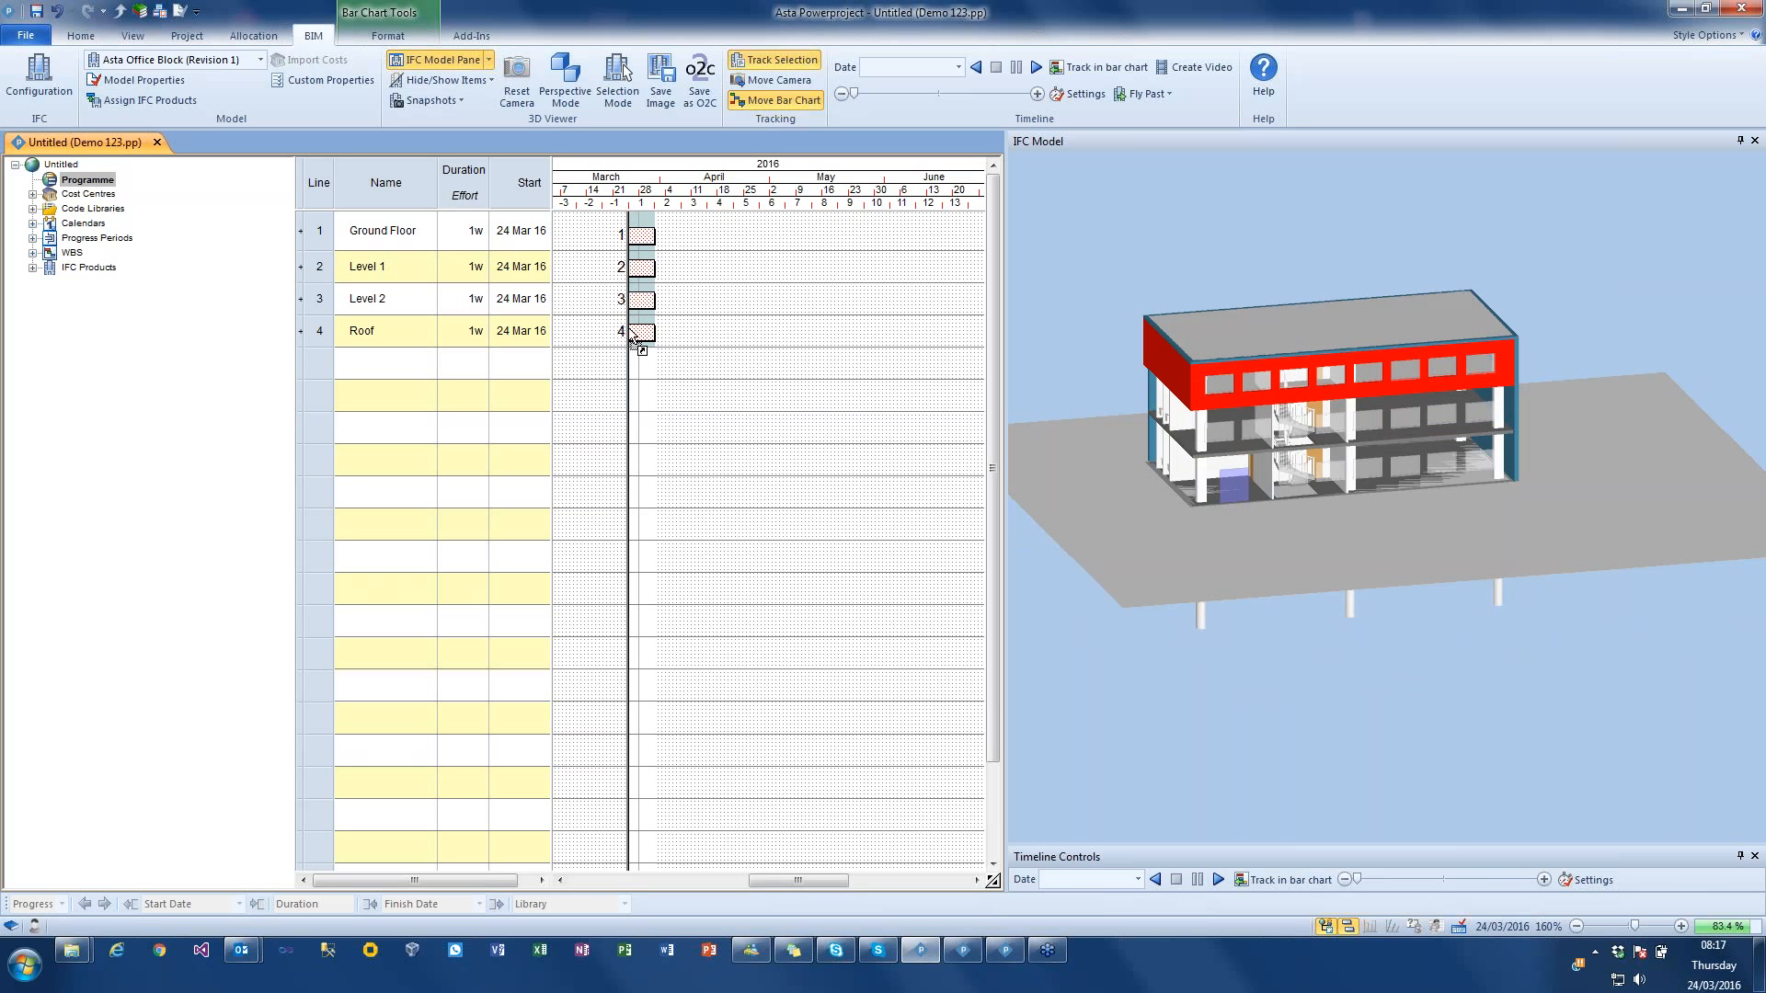
left_click_drag(633, 339, 641, 299)
left_click(704, 328)
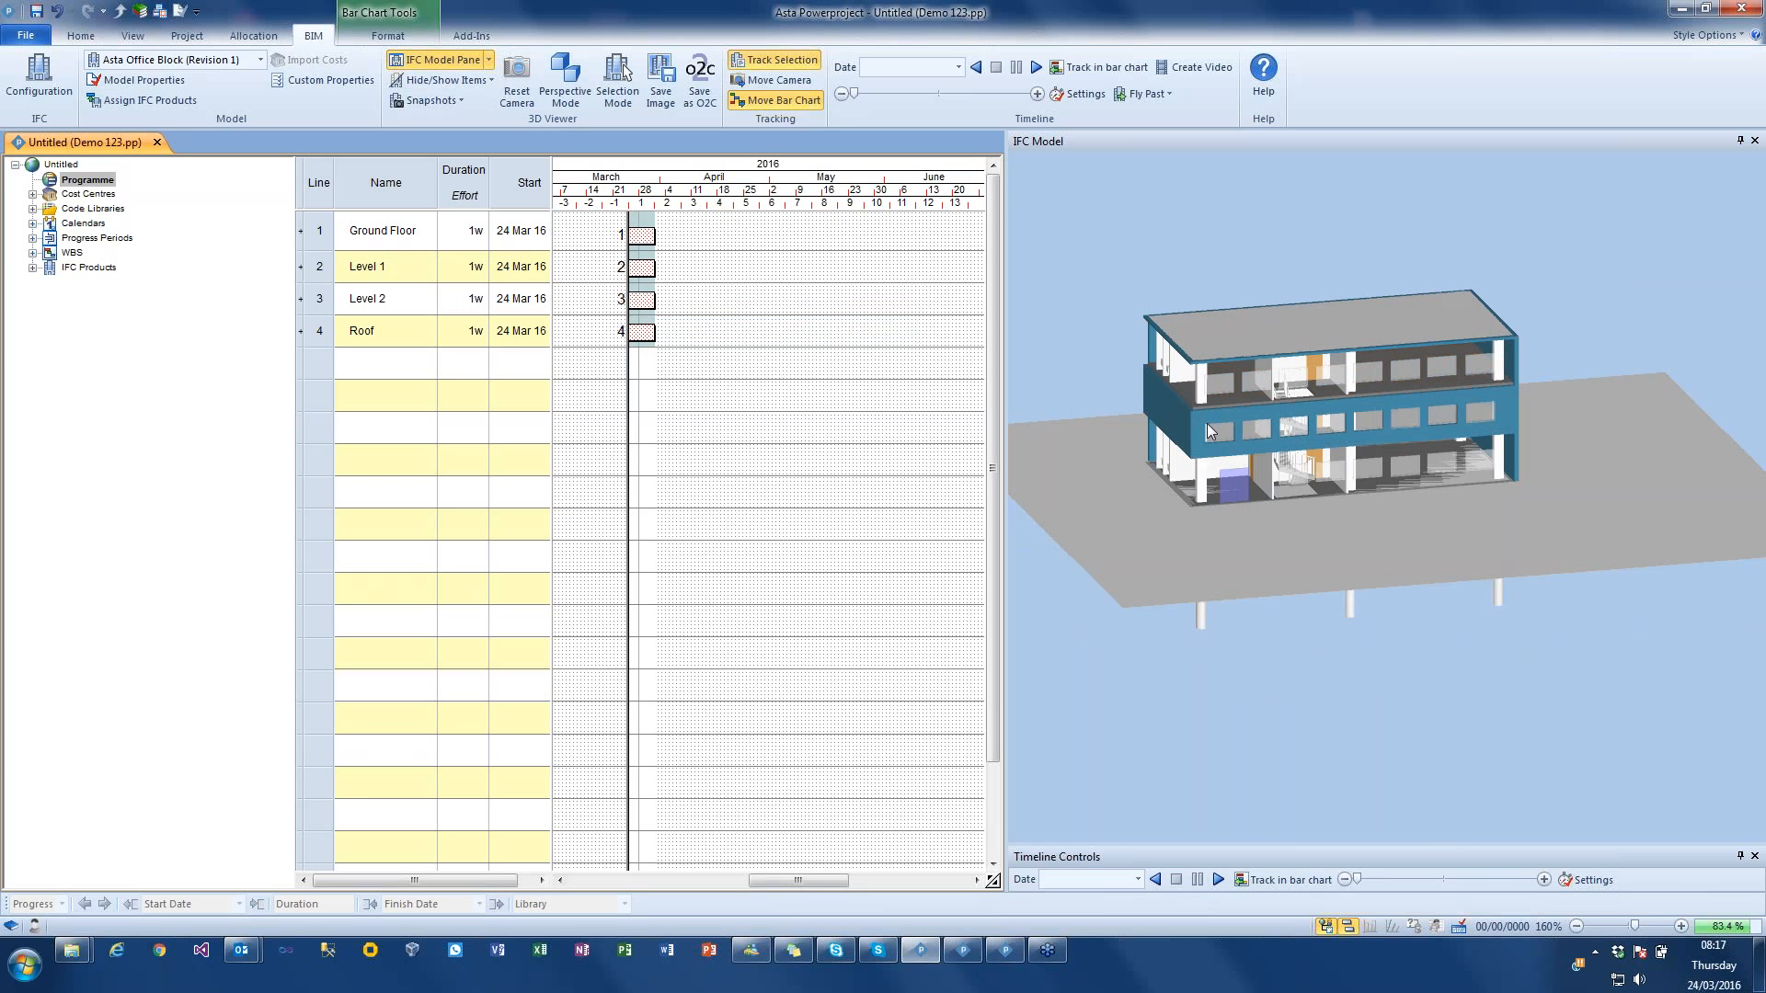
left_click_drag(1197, 425, 641, 274)
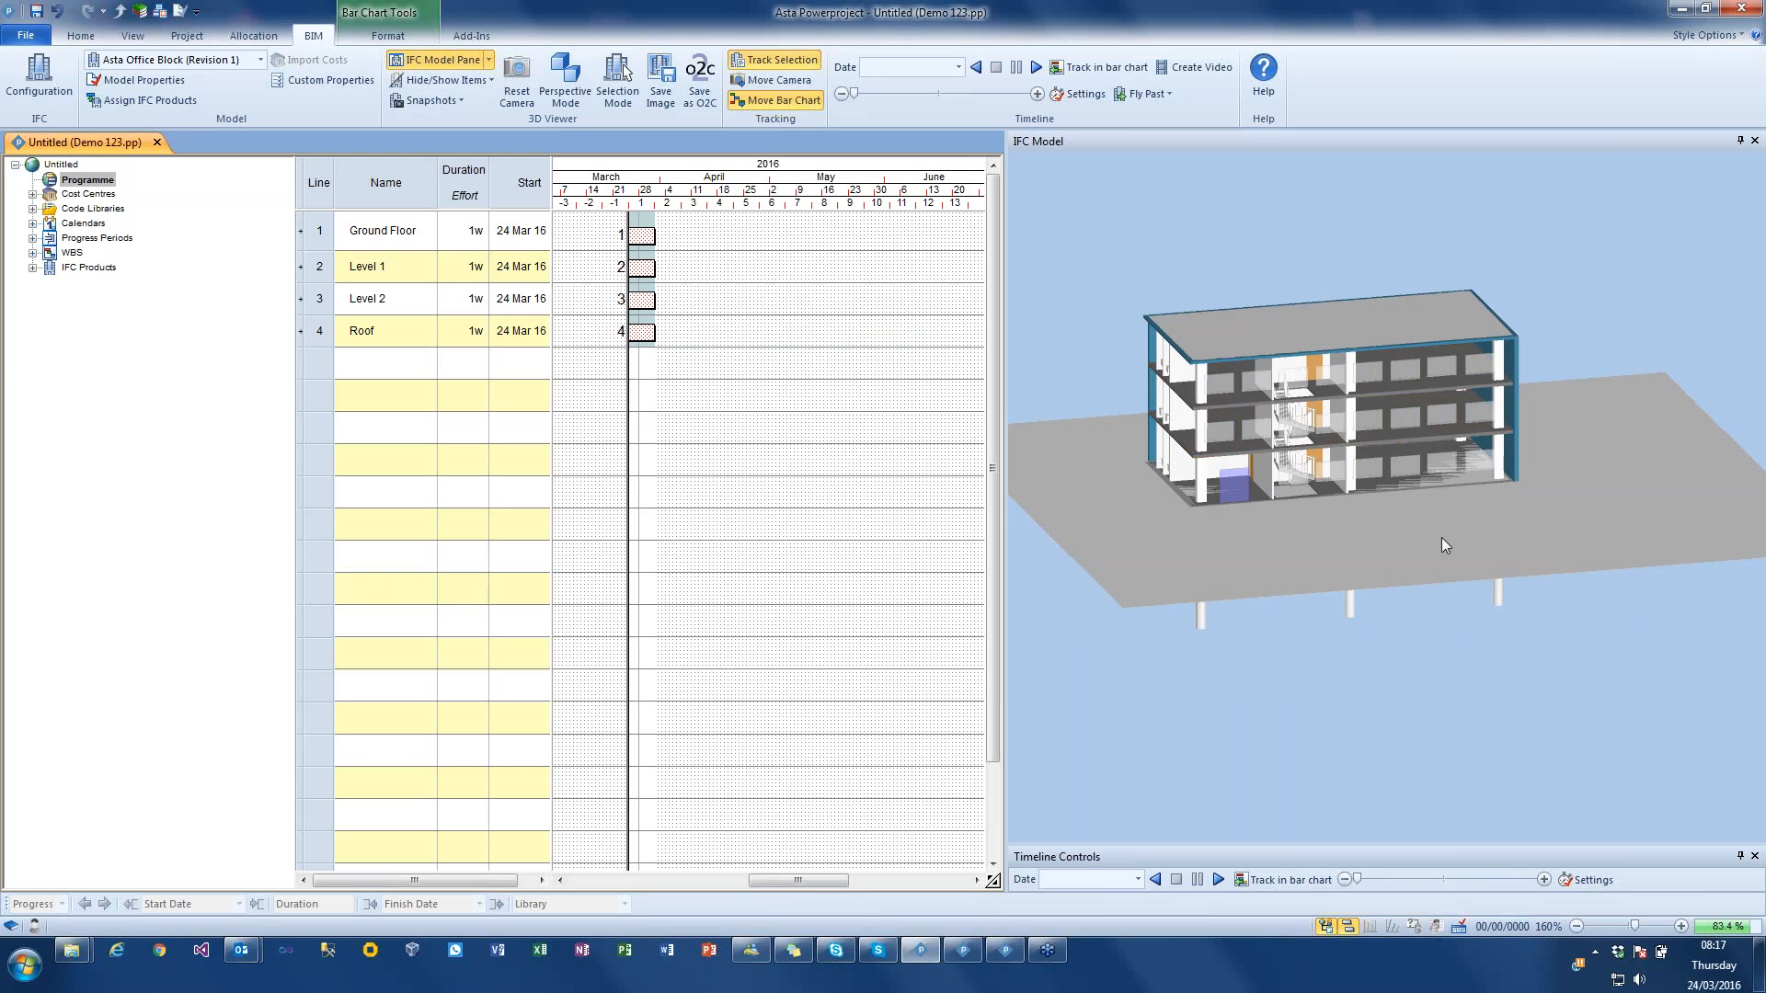
Step: Add the top-floor wall at the other end of the building to the Level 2 task's product selection
middle_click_drag(1609, 561, 1168, 483)
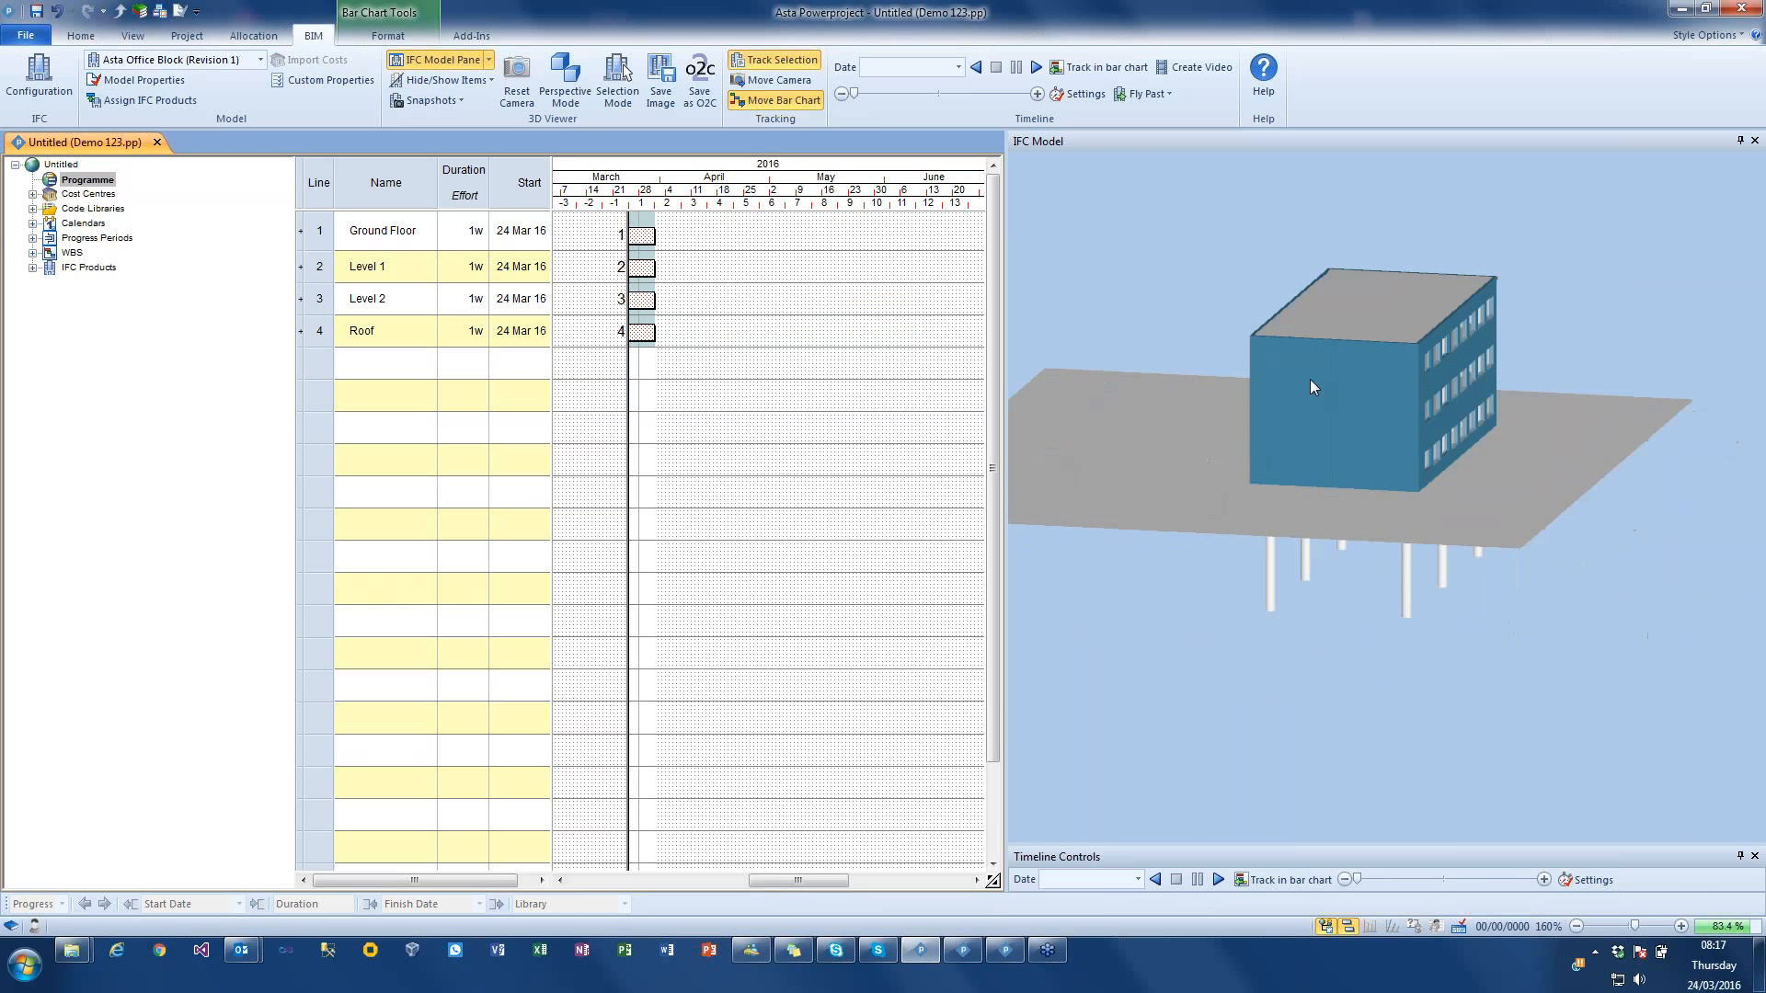
left_click(1326, 362)
left_click_drag(1326, 362, 644, 302)
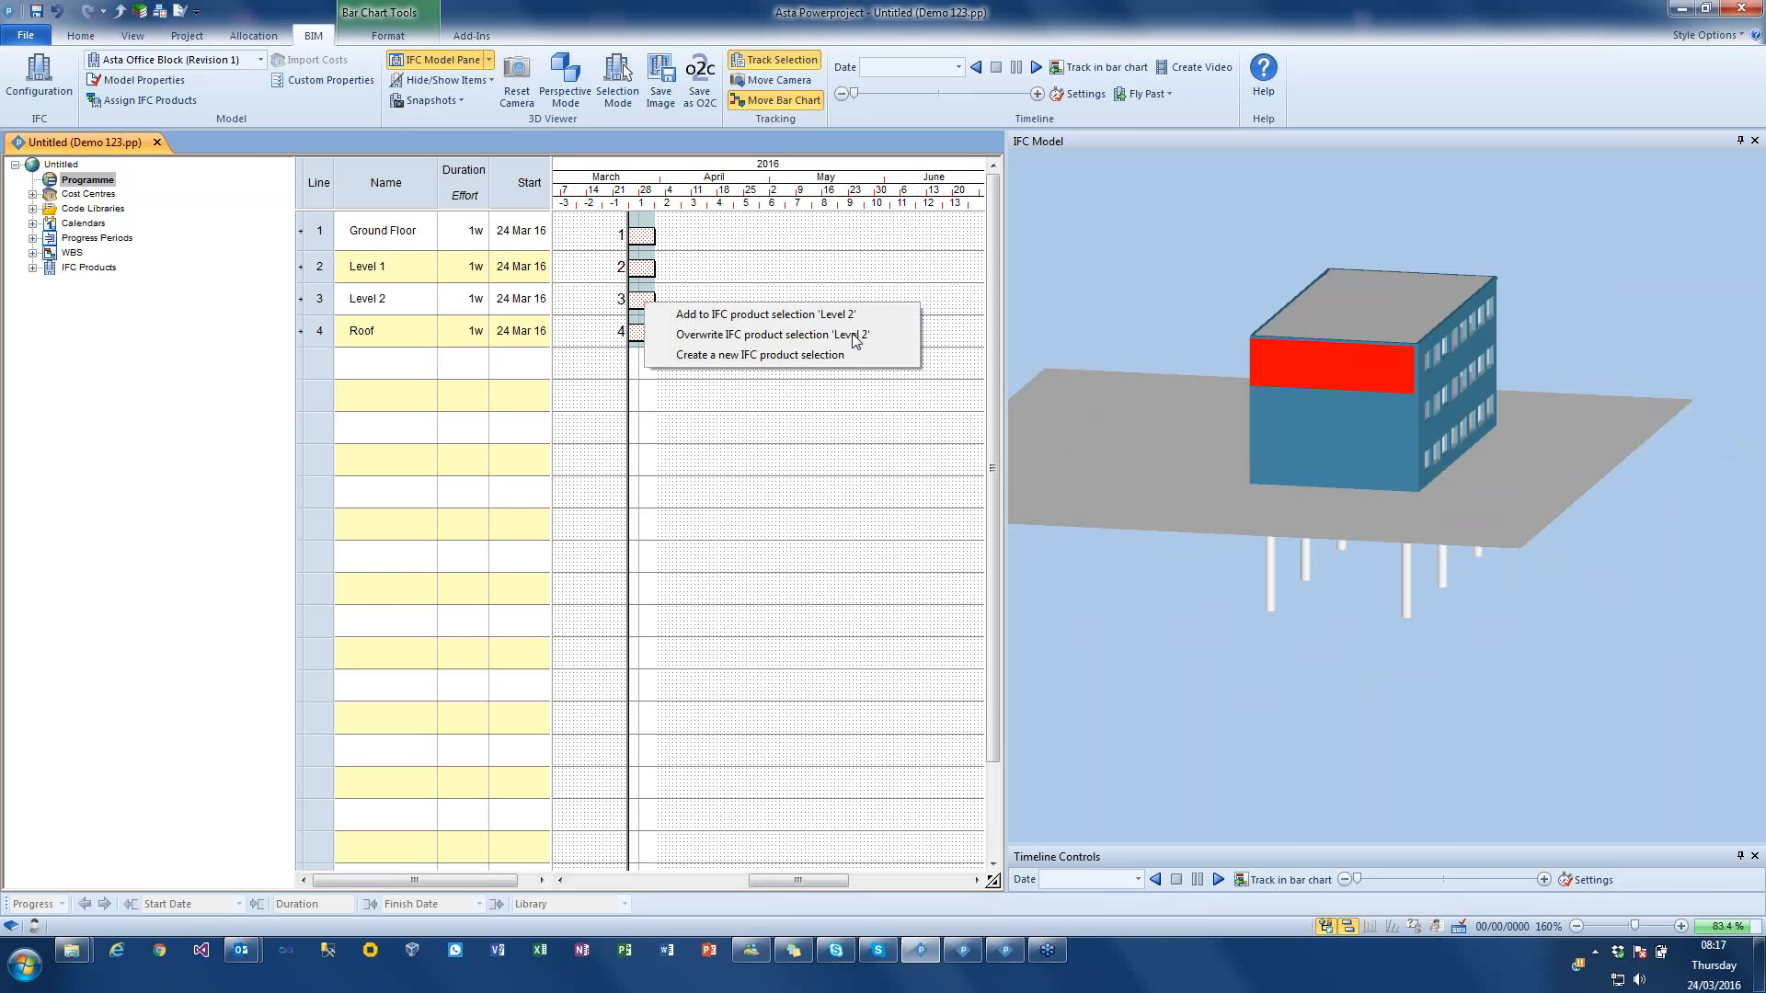
left_click(788, 319)
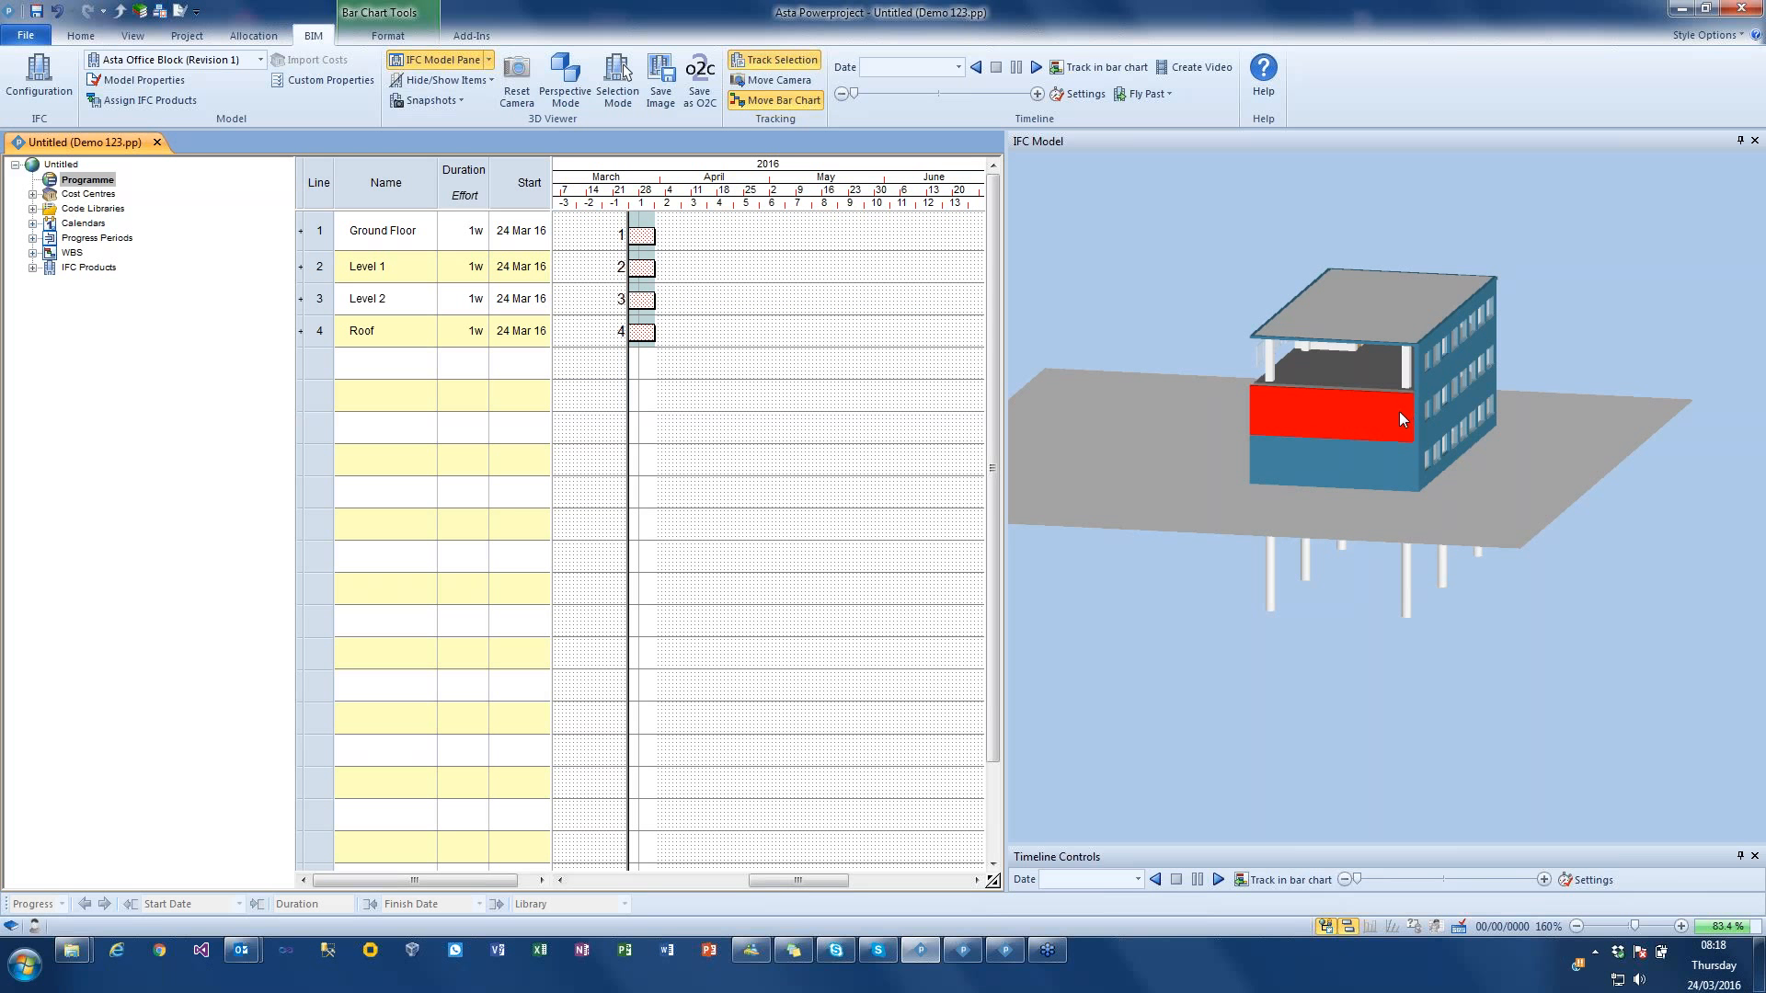
Step: Add the middle-floor end wall to the Level 1 task's product selection and the ground-floor end wall to the Ground Floor task
left_click_drag(641, 271, 641, 271)
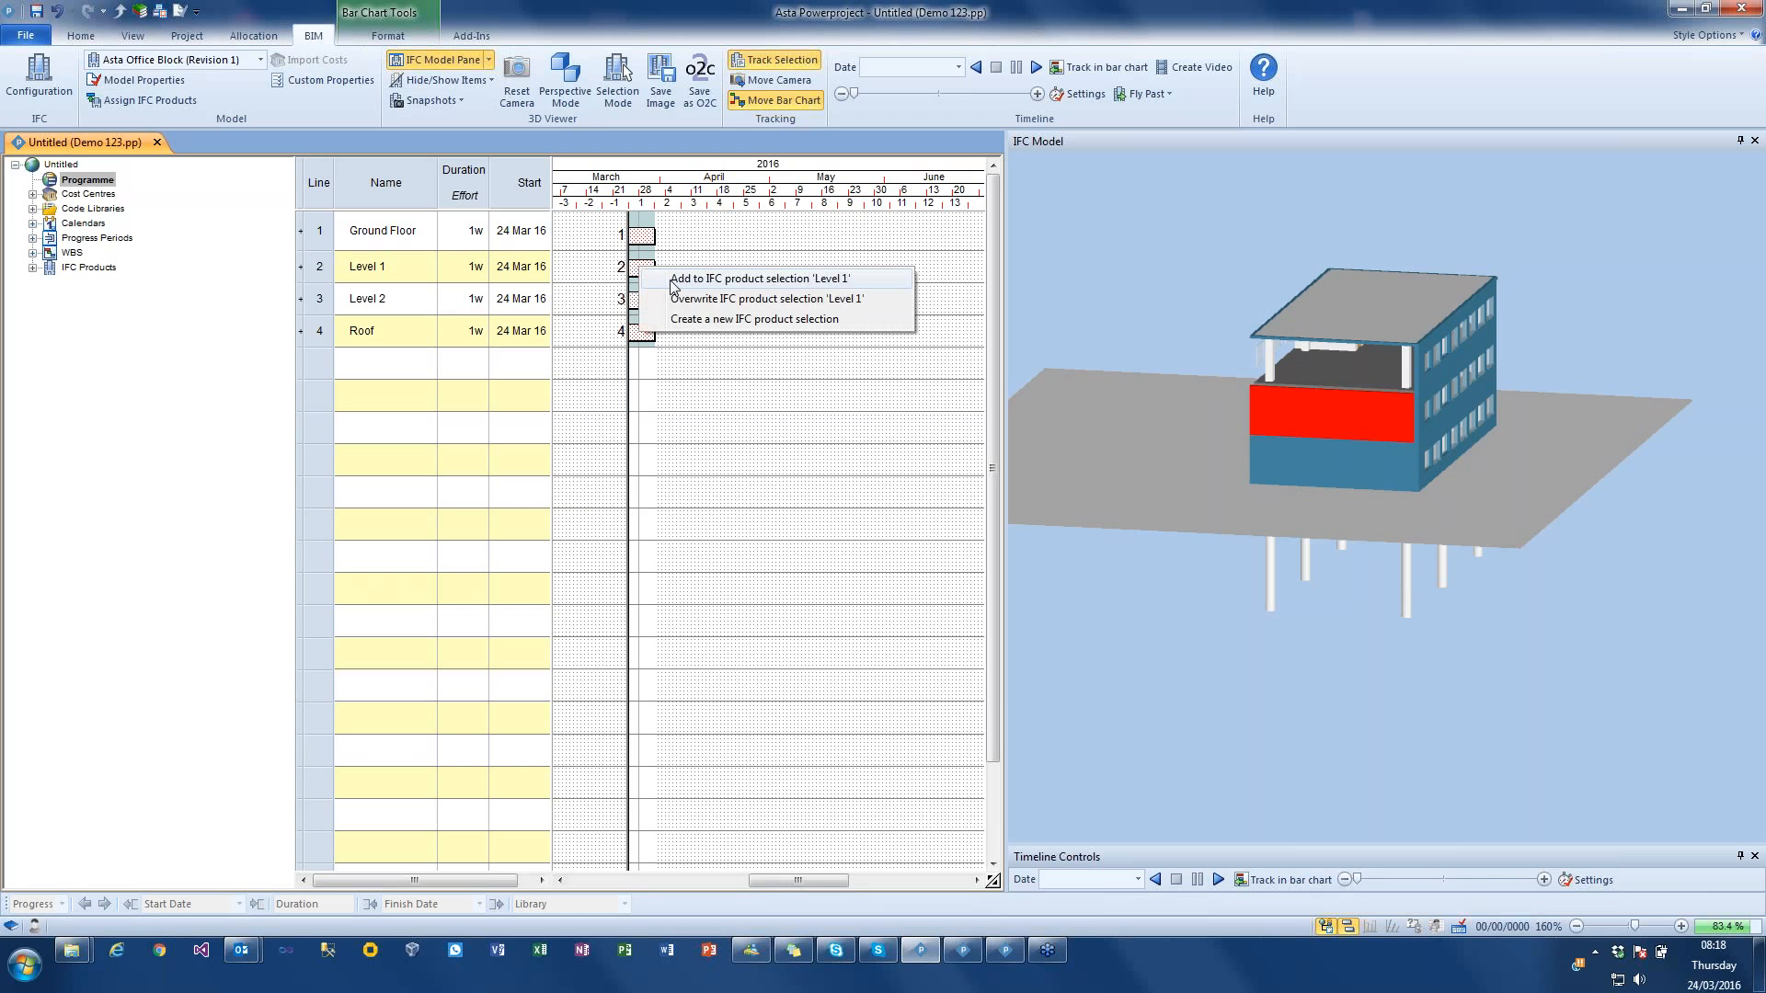
left_click(788, 280)
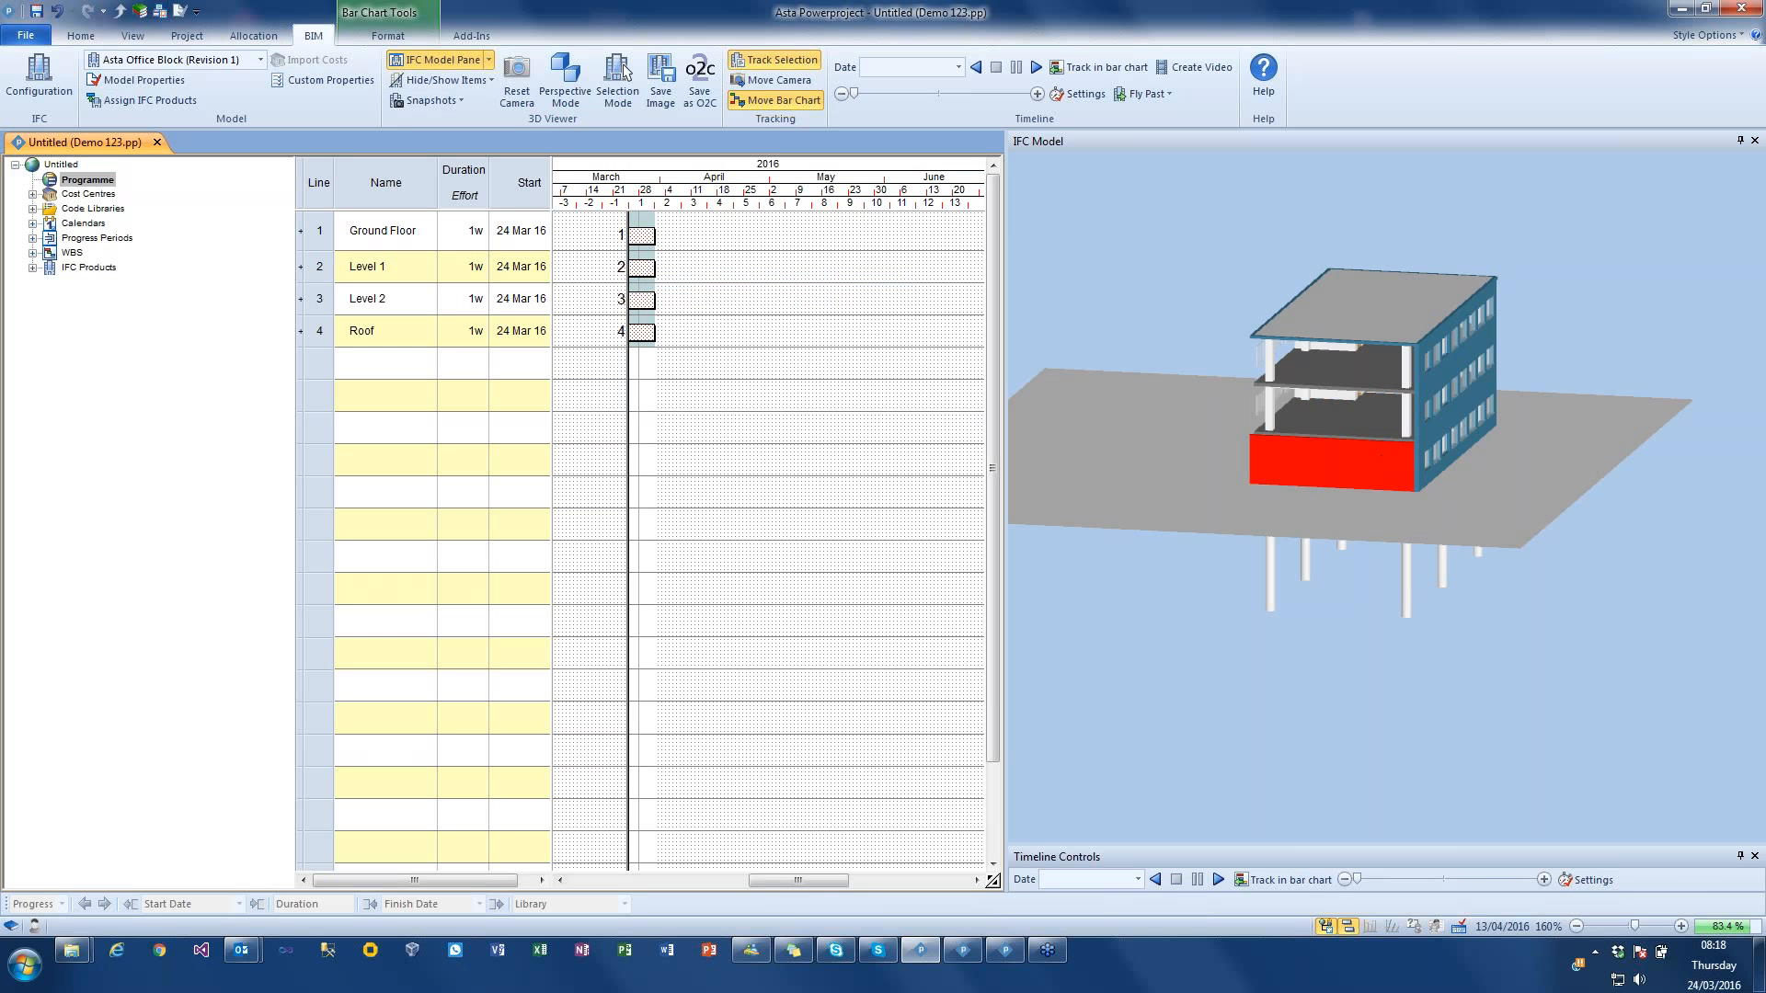
left_click_drag(647, 242, 648, 241)
left_click(788, 245)
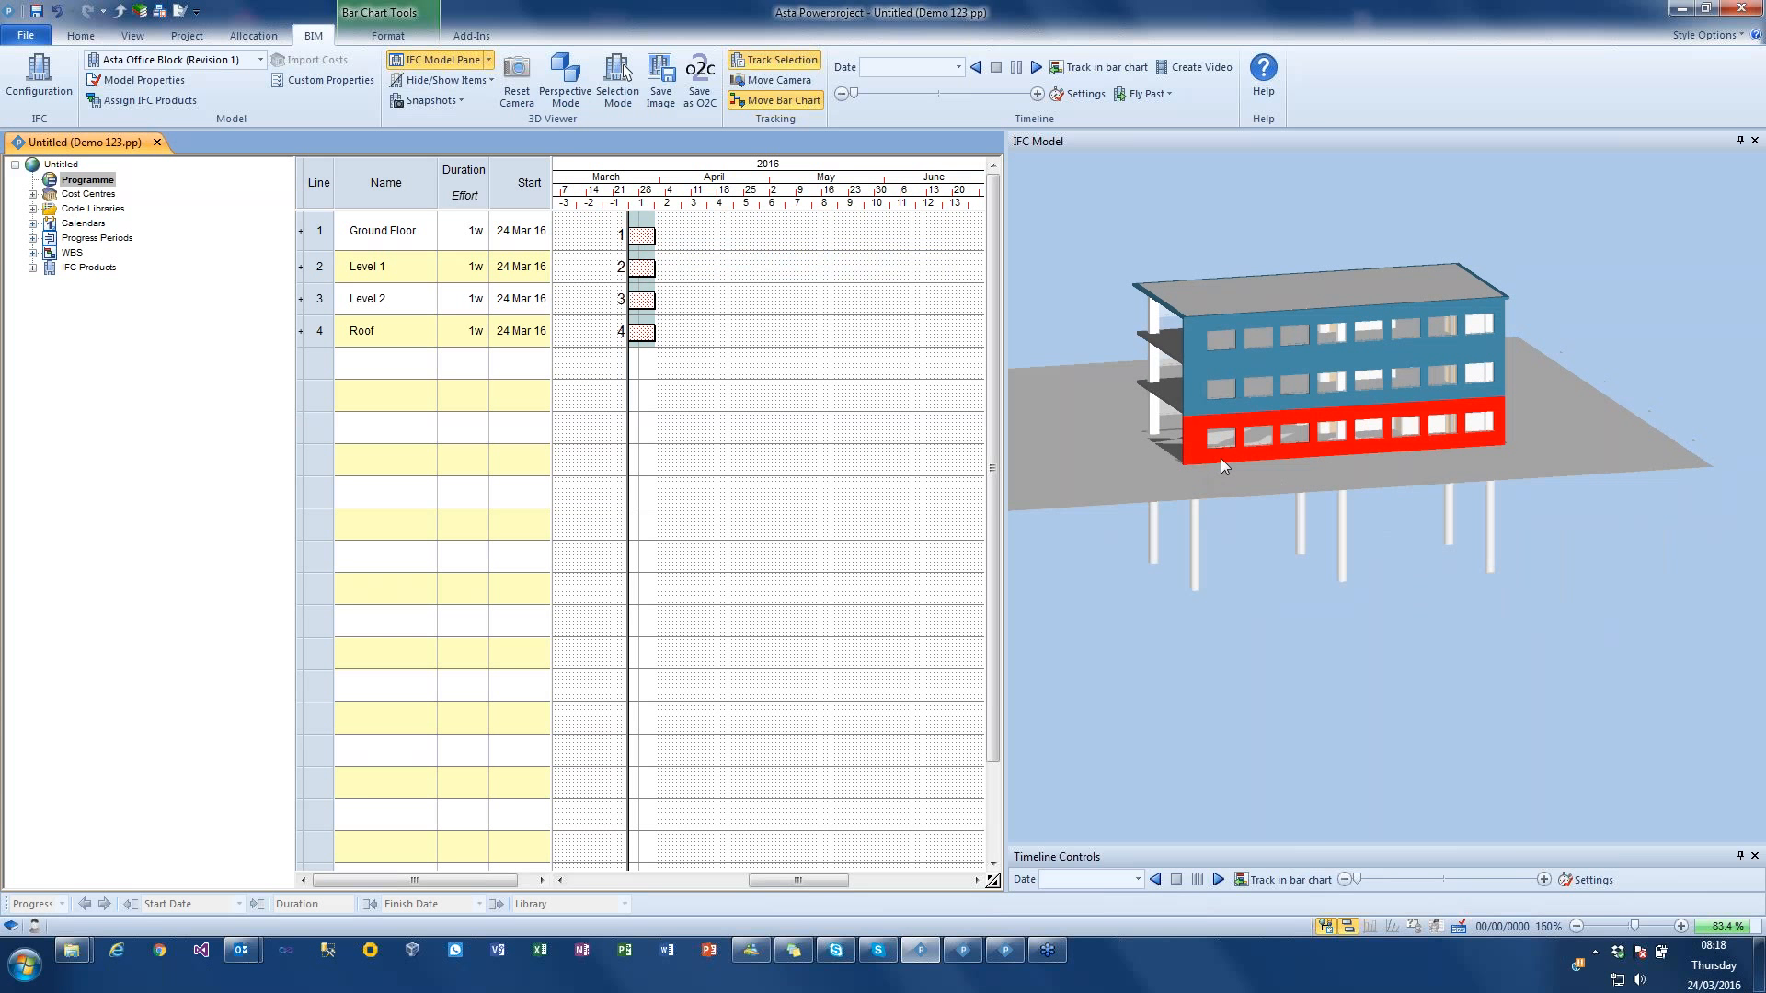
Step: Add the long windowed walls of the ground, middle and top floors to the Ground Floor, Level 1 and Level 2 tasks respectively
left_click_drag(1221, 455, 647, 242)
left_click(783, 250)
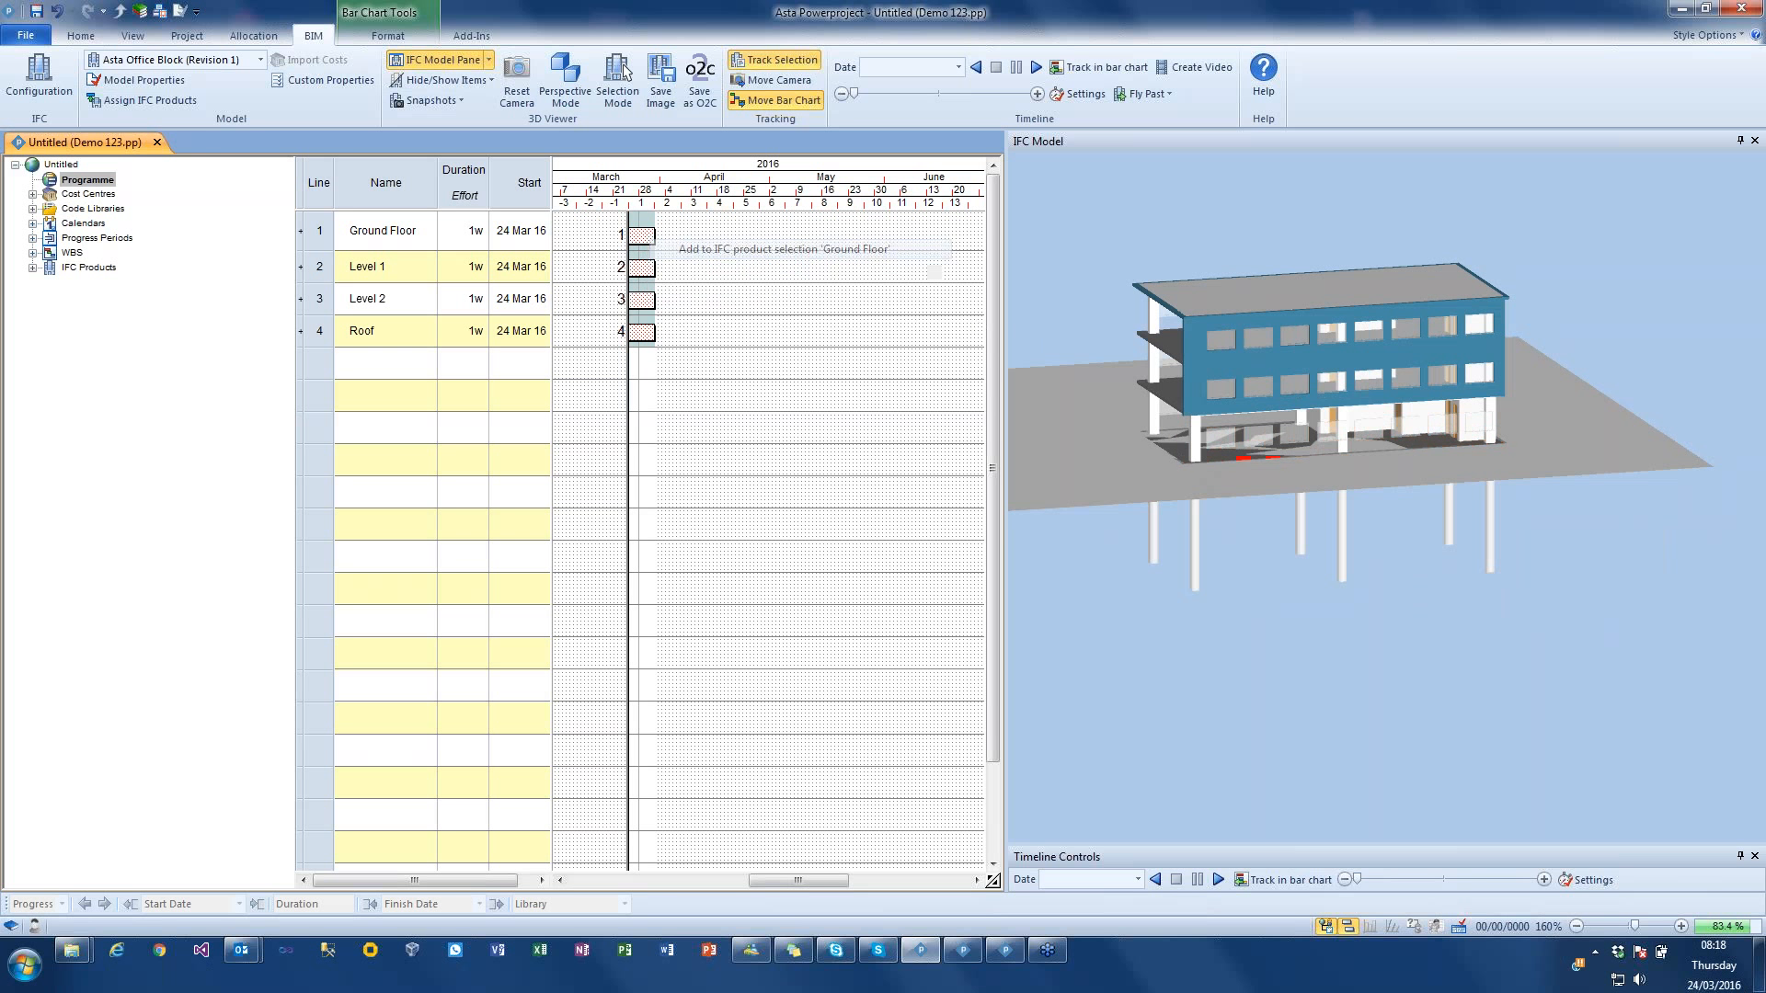
left_click_drag(1112, 393, 655, 270)
left_click(792, 285)
left_click_drag(1190, 339, 644, 299)
left_click(736, 333)
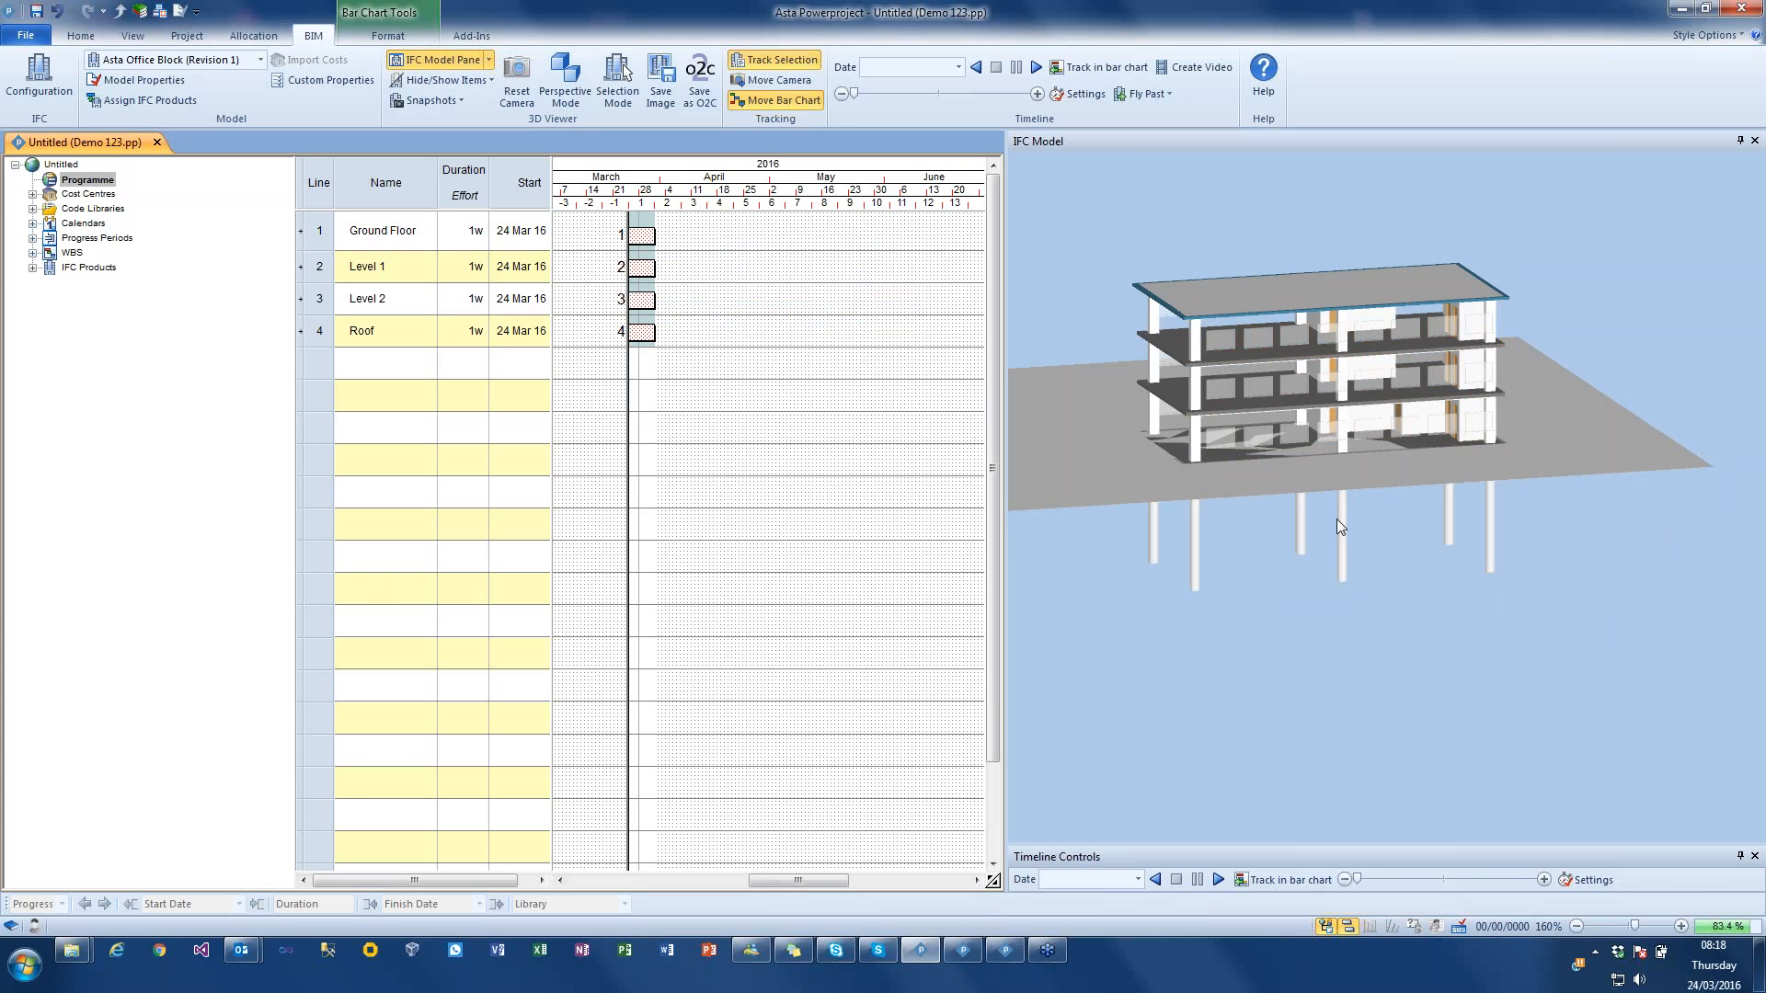
Step: Rename the Ground Floor task as "Ground Floor walls"
left_click_drag(1471, 528, 1327, 534)
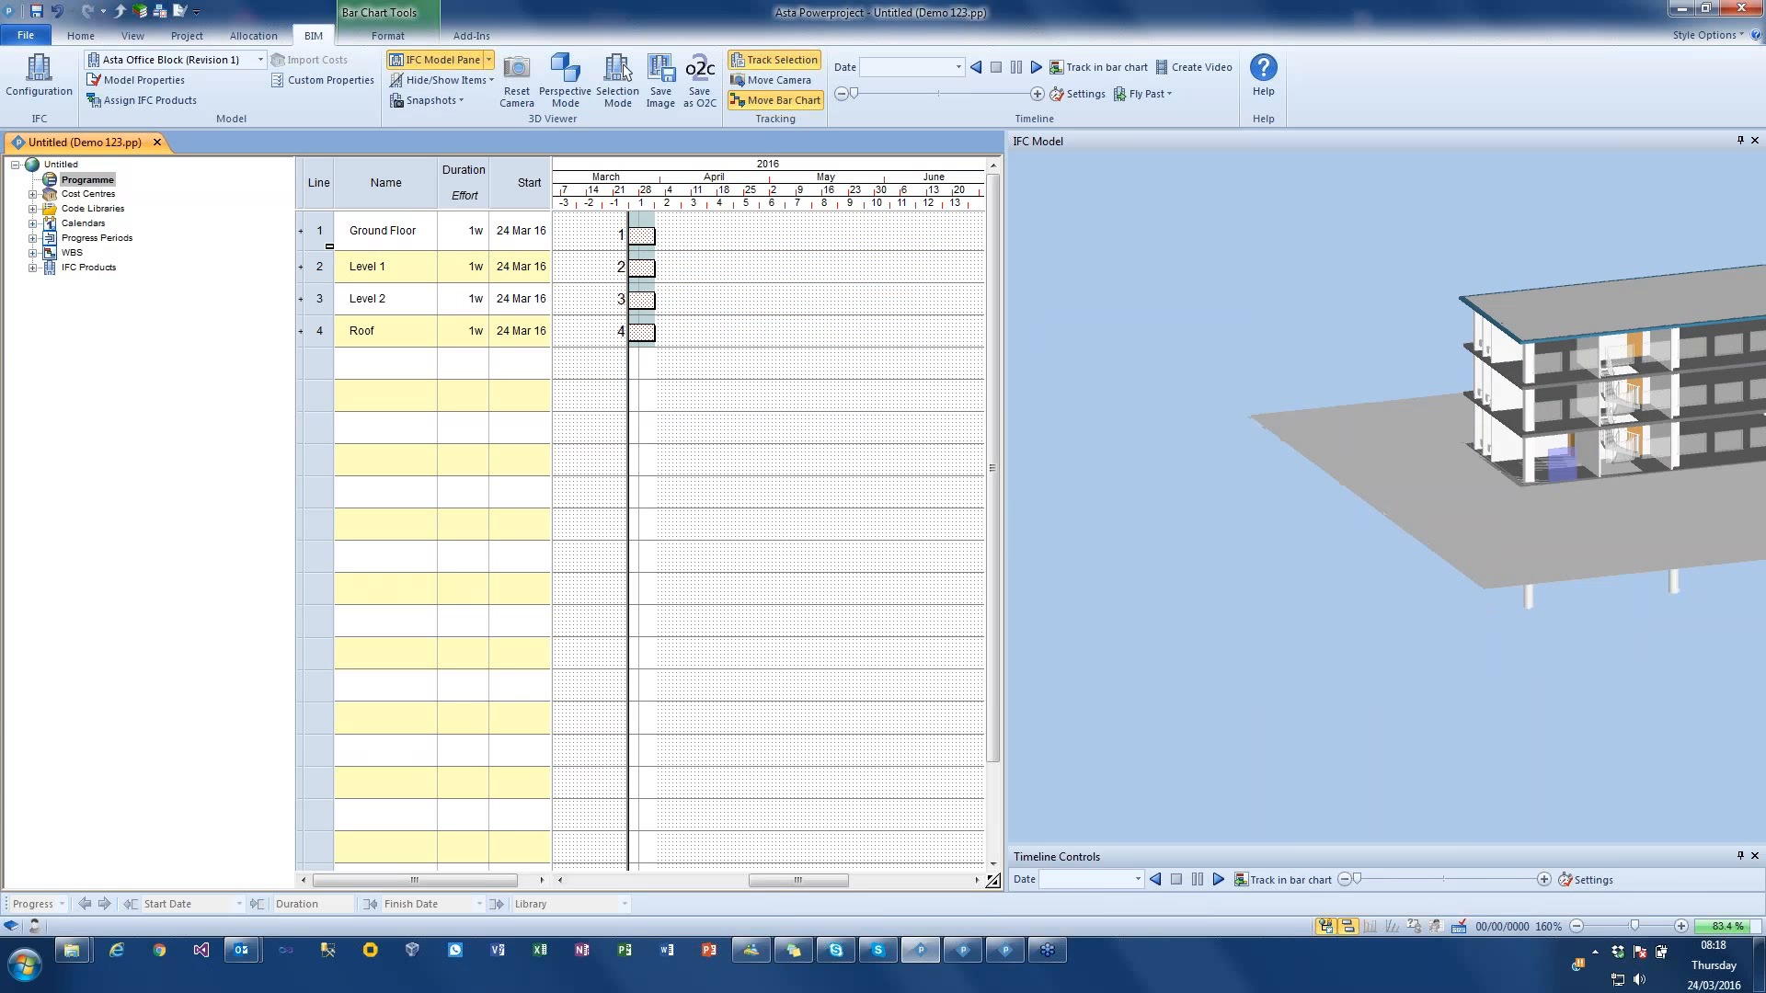
double_click(432, 234)
left_click(432, 233)
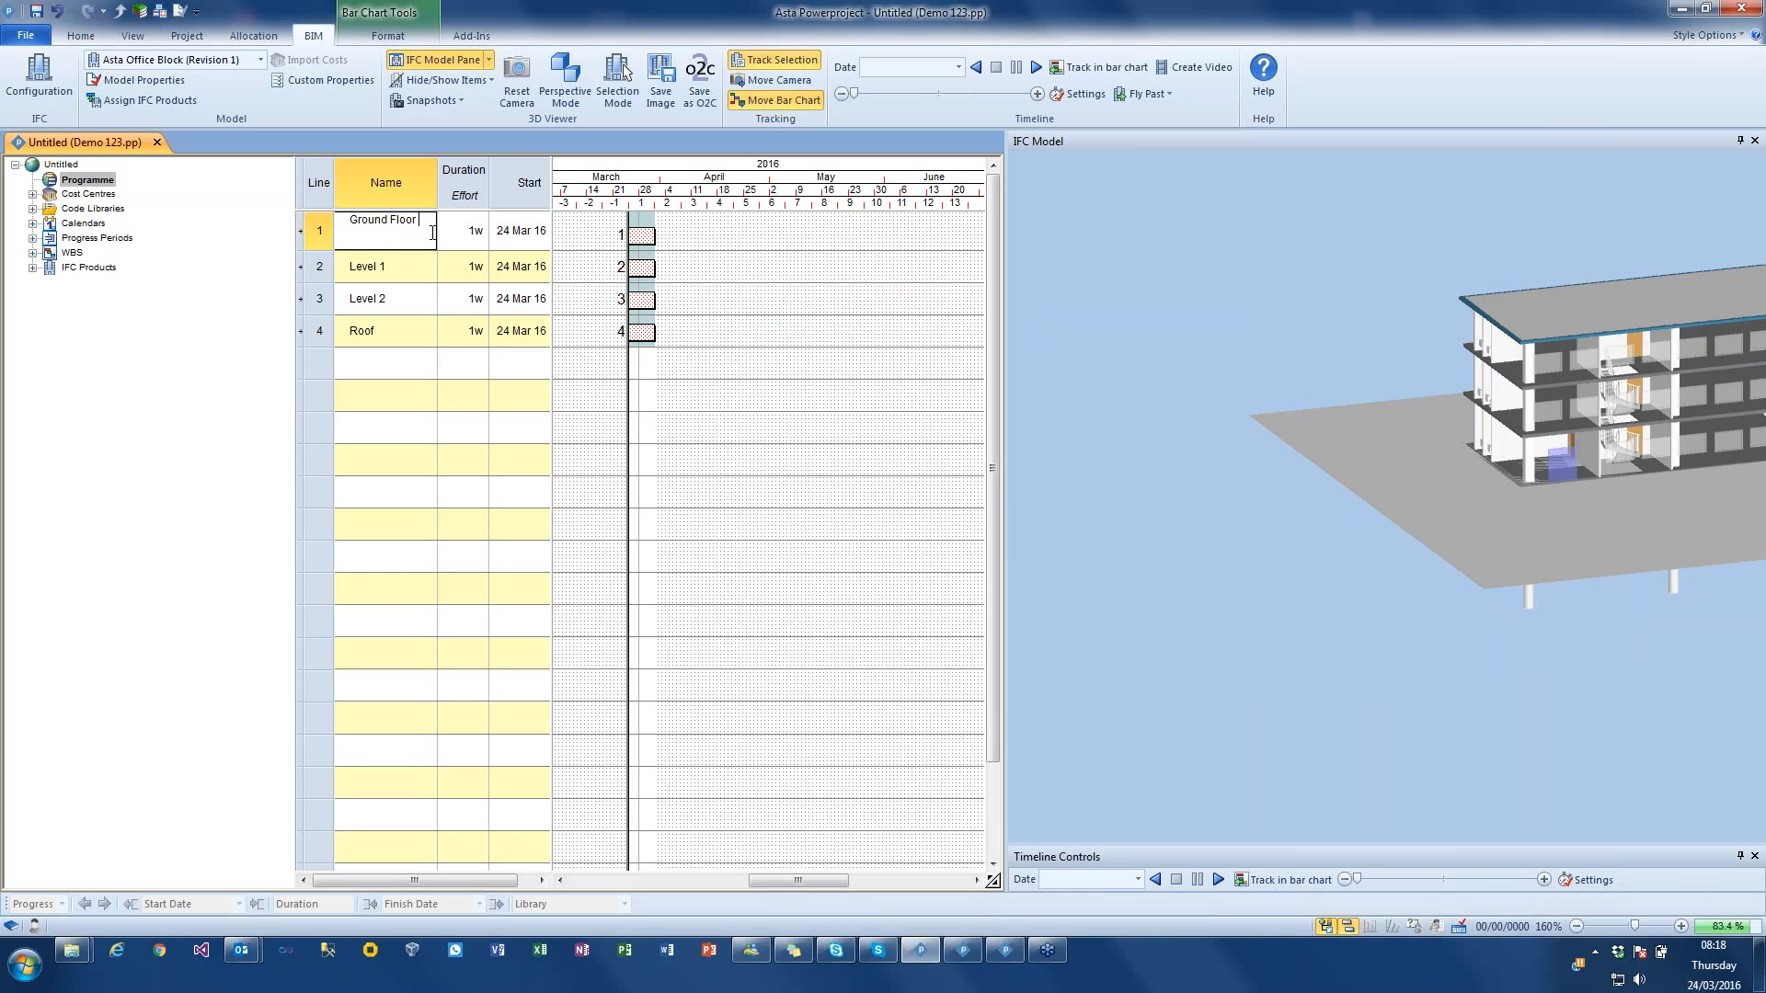
type("walls")
key("Return")
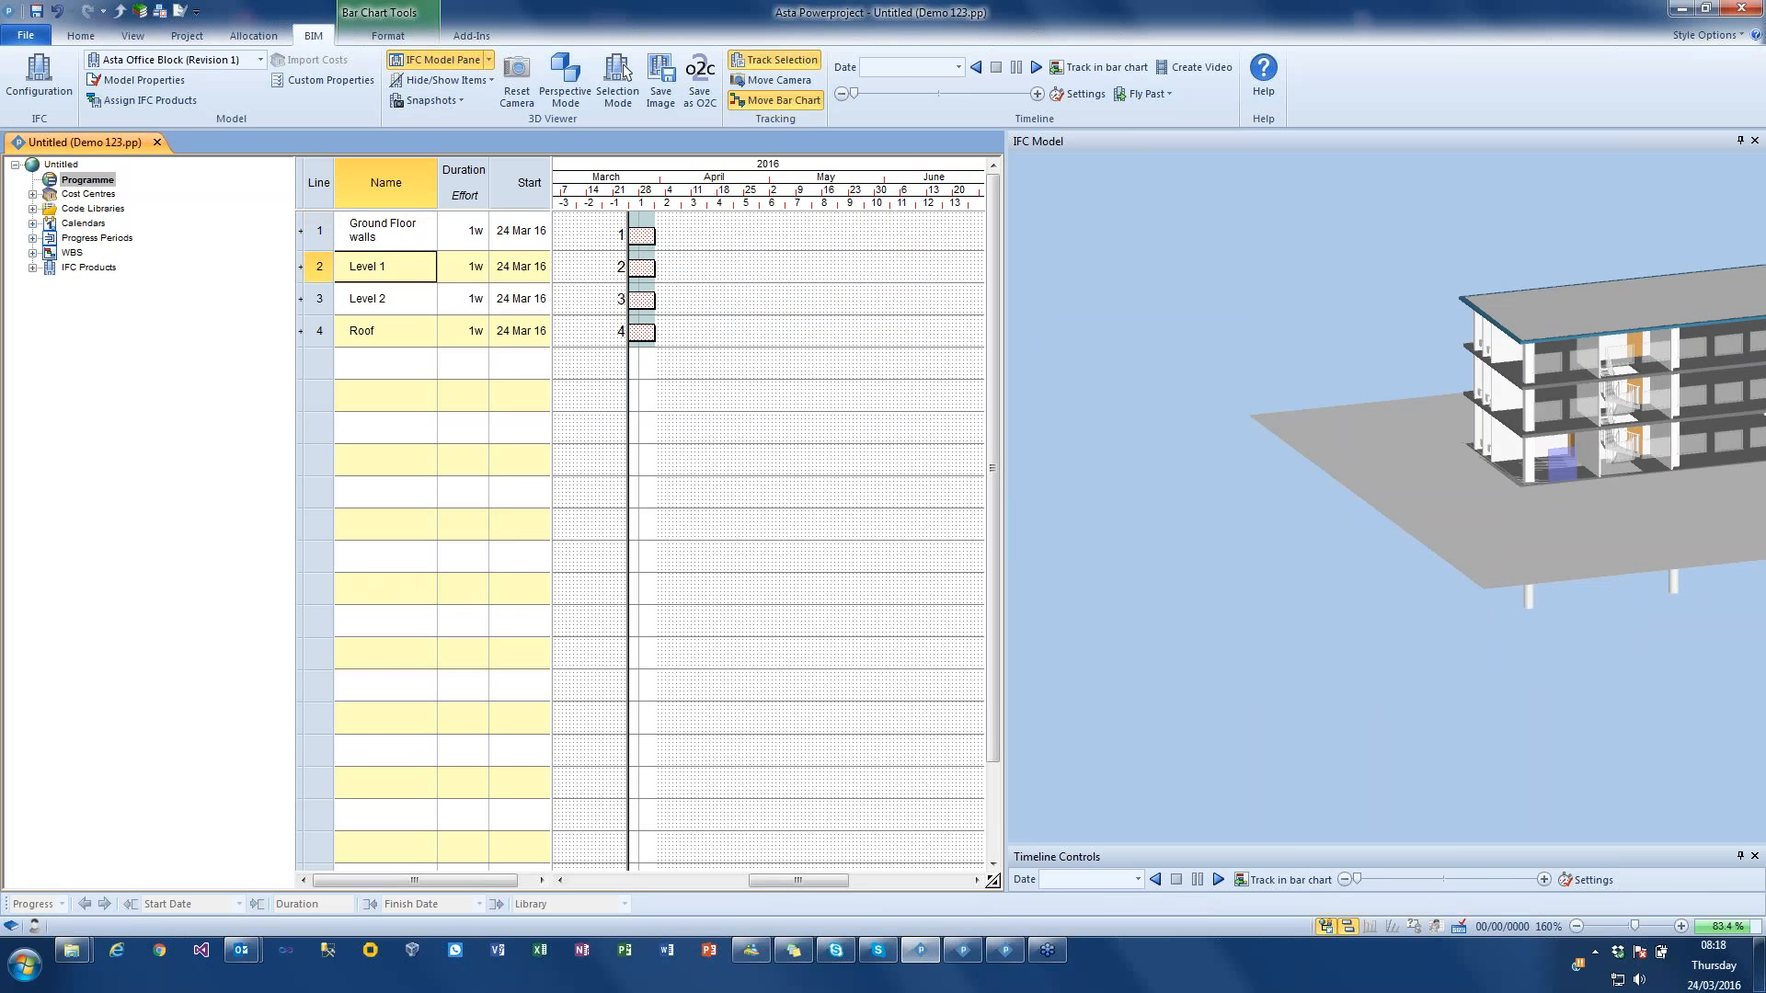
Step: Insert a new task named "GF Slab" above the Ground Floor walls task
right_click(340, 241)
left_click(368, 315)
left_click(361, 231)
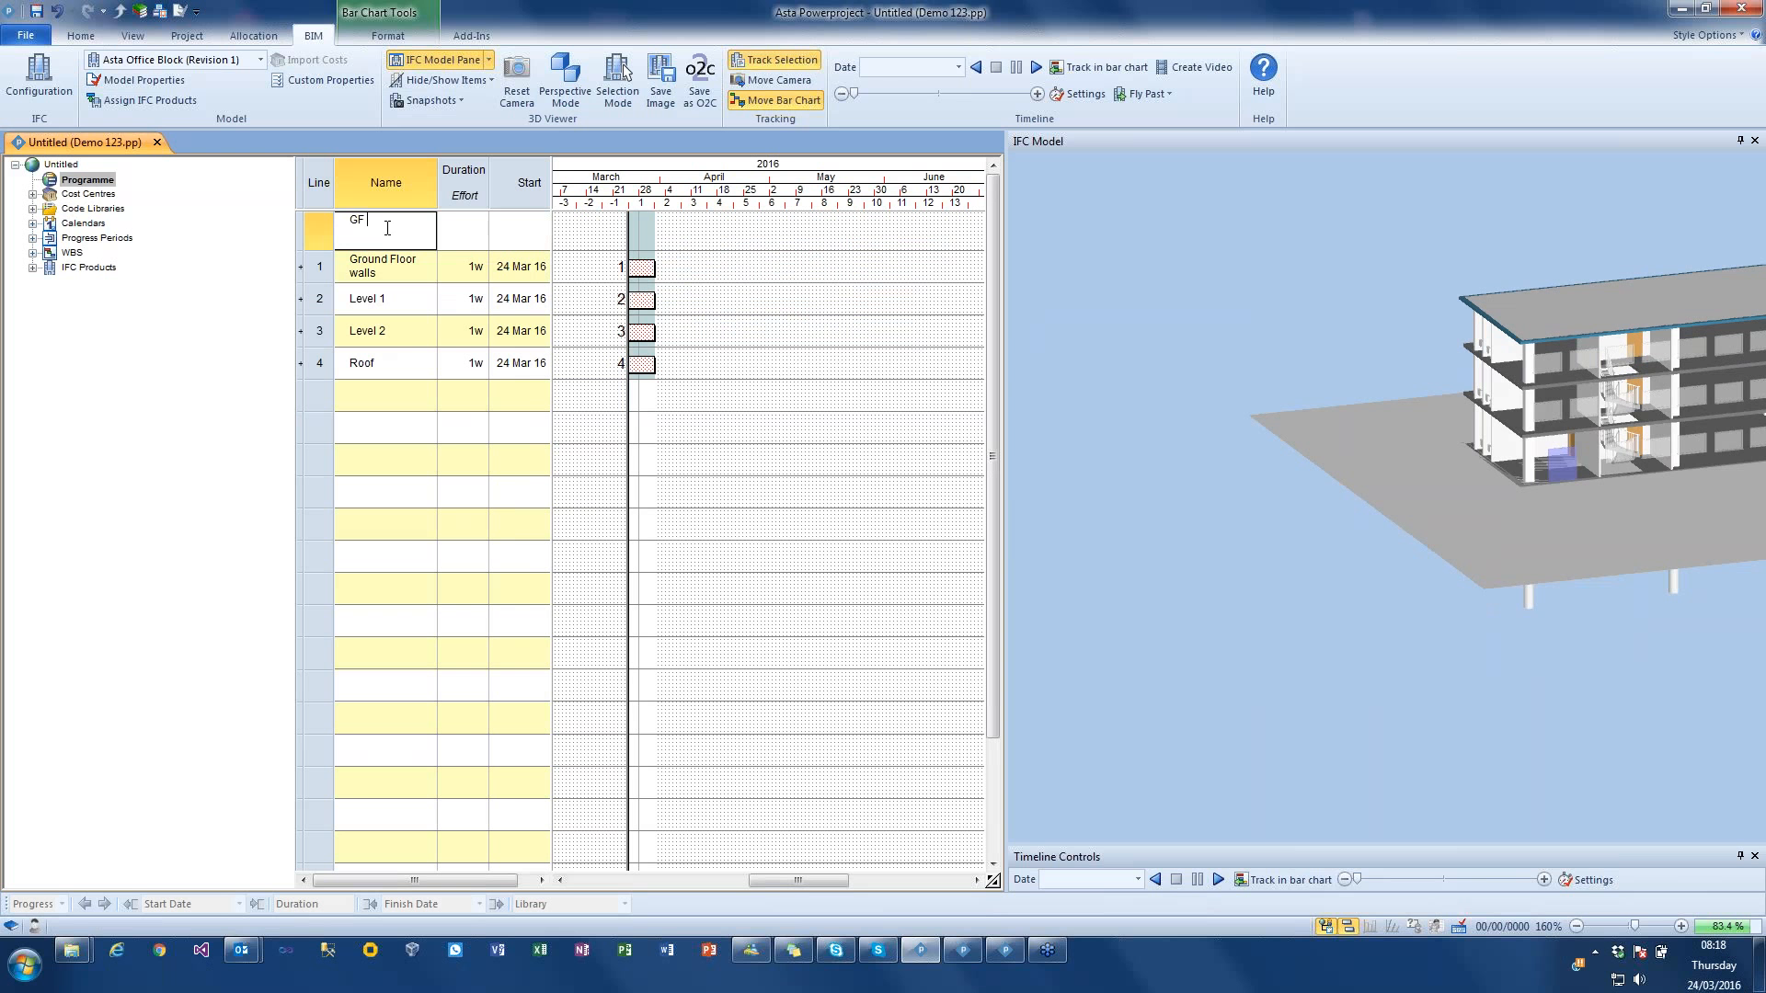
key("Return")
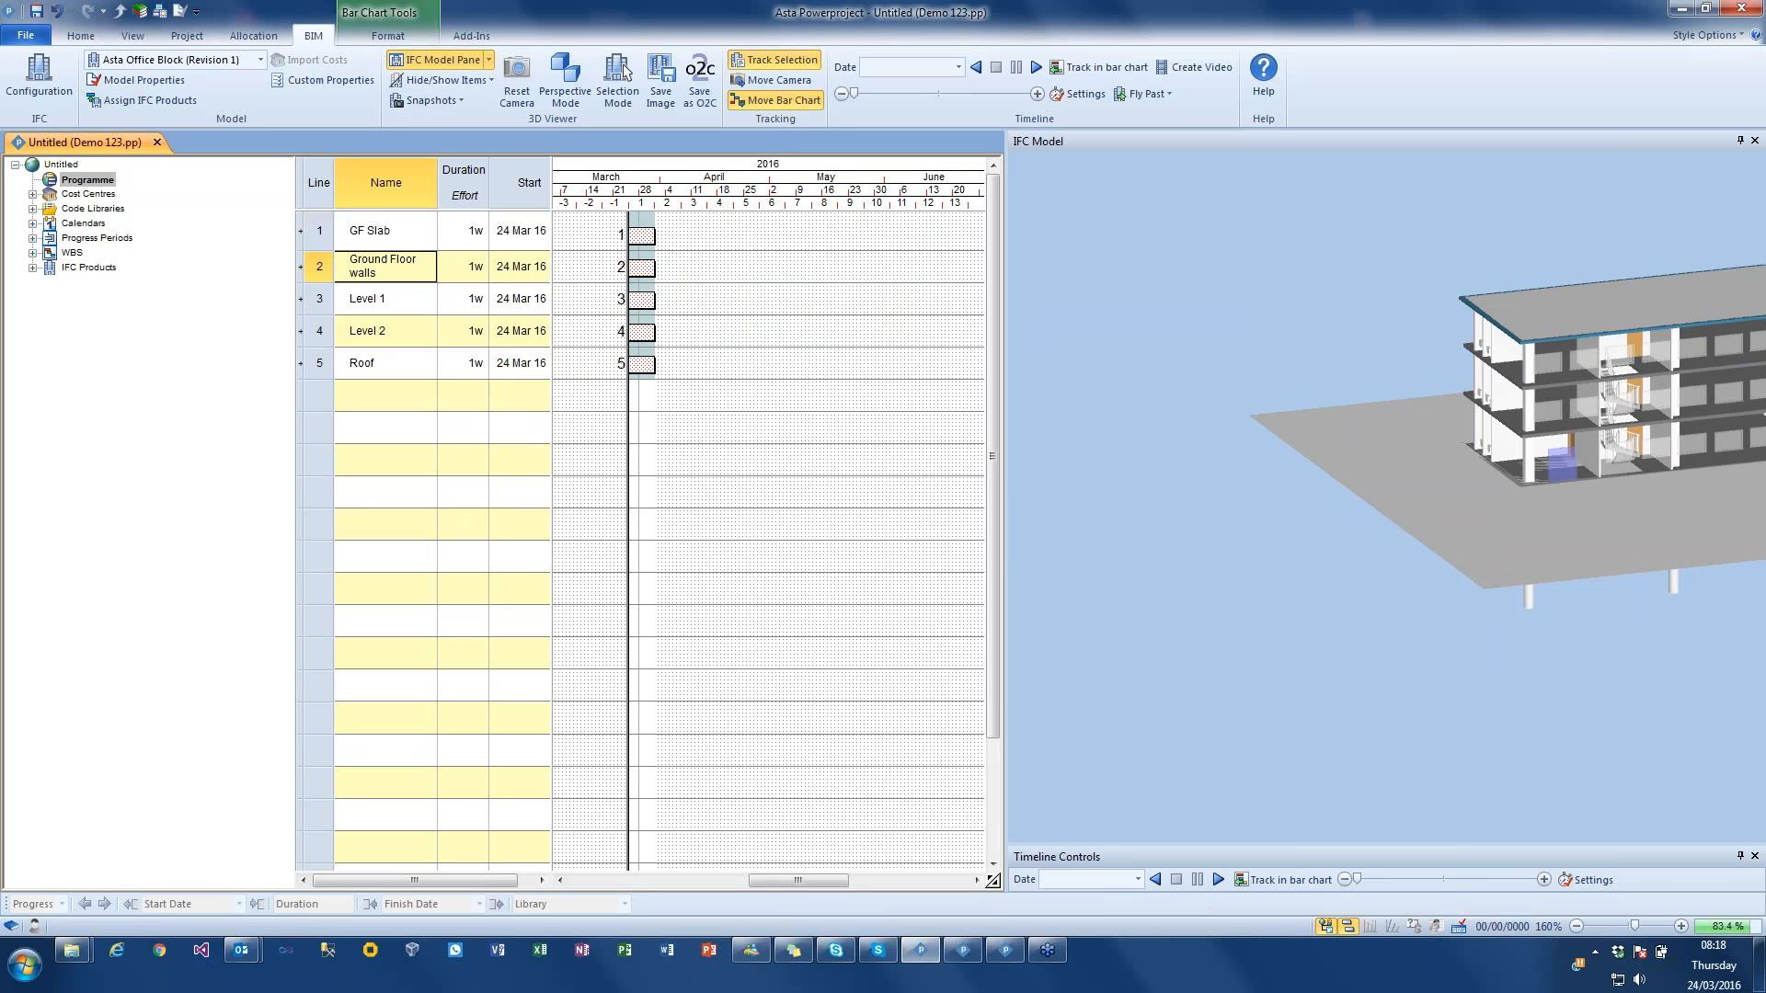
Step: Hide the large site ground surface around the building
left_click_drag(1568, 570, 1334, 553)
right_click(1591, 611)
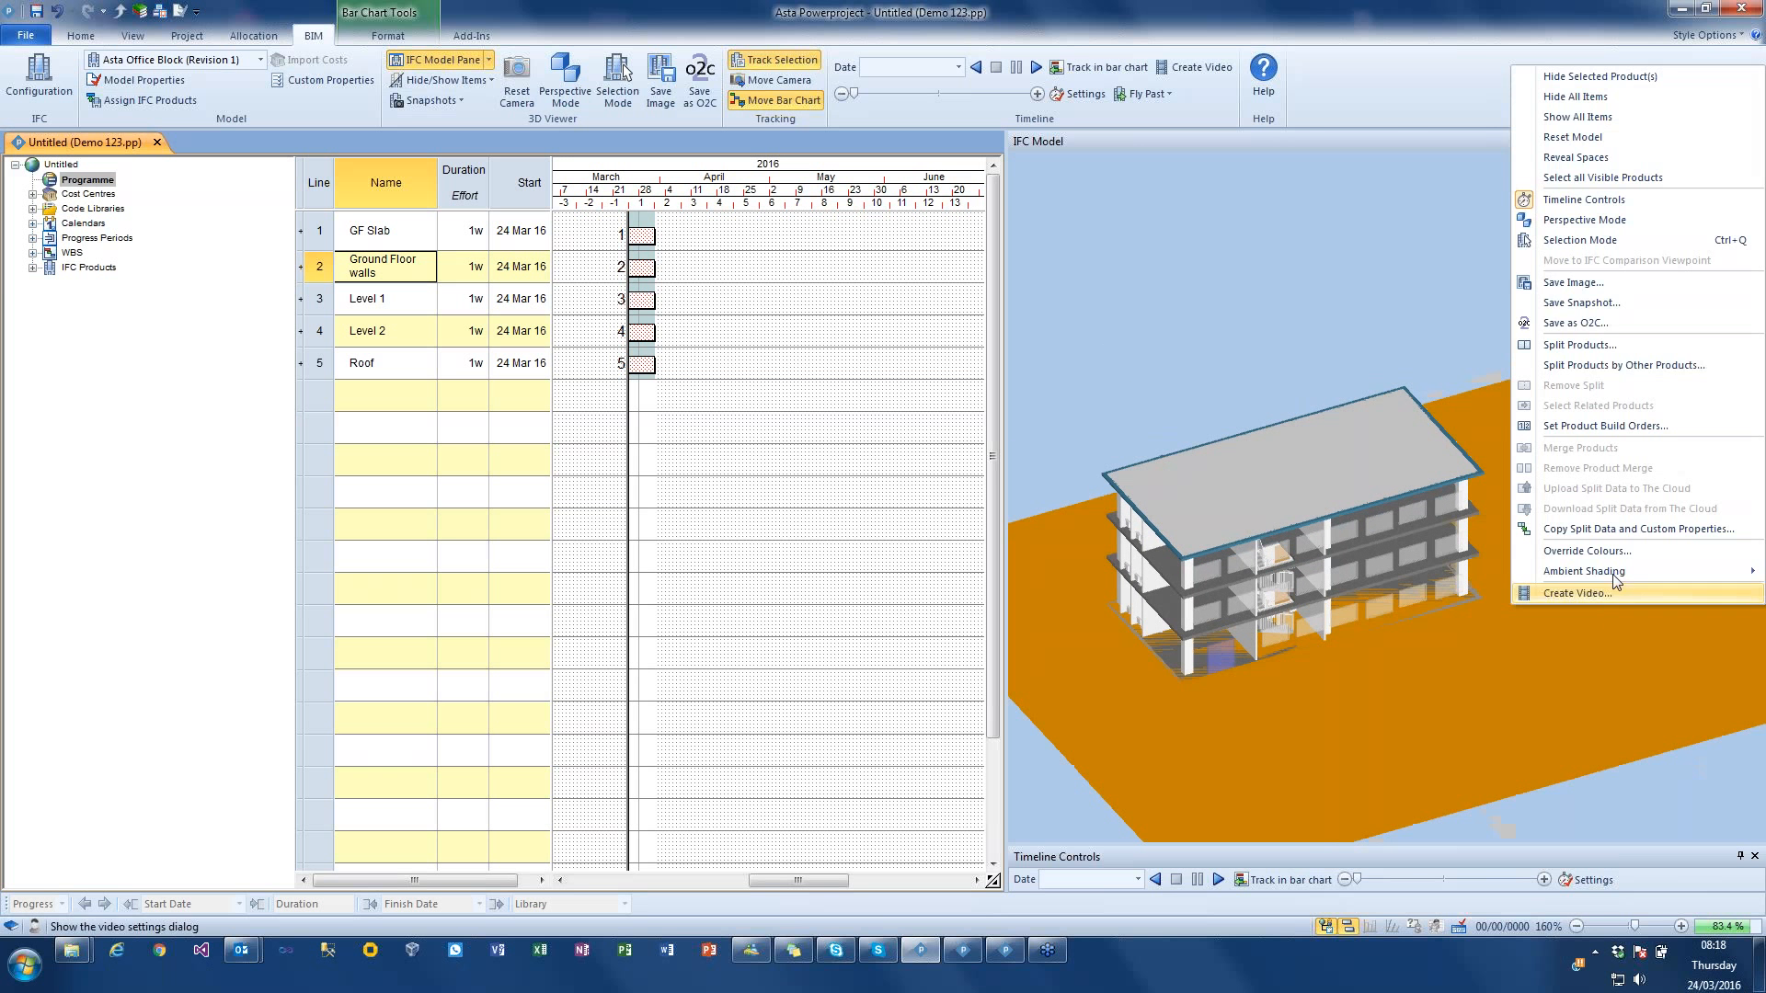
left_click(1596, 83)
Step: Select the ground-floor slab from underneath the building and add it to the GF Slab task's product selection
left_click_drag(1527, 479, 1398, 648)
left_click(1398, 644)
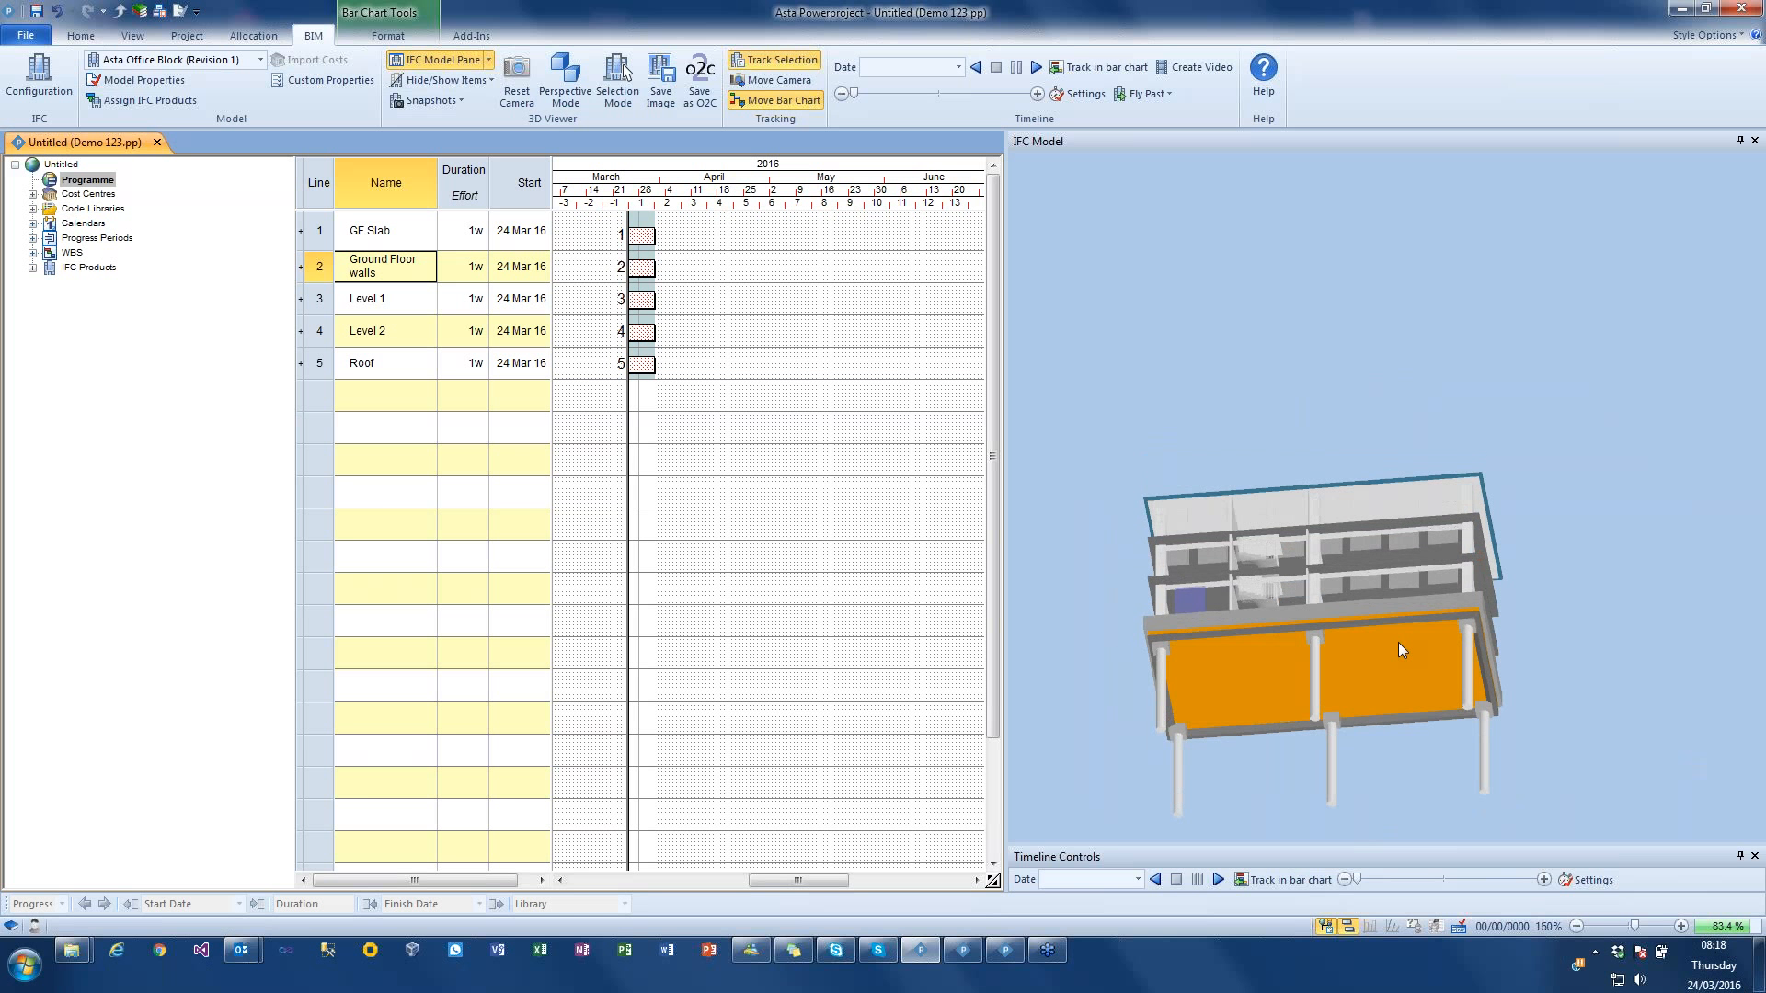
left_click_drag(1231, 665, 643, 241)
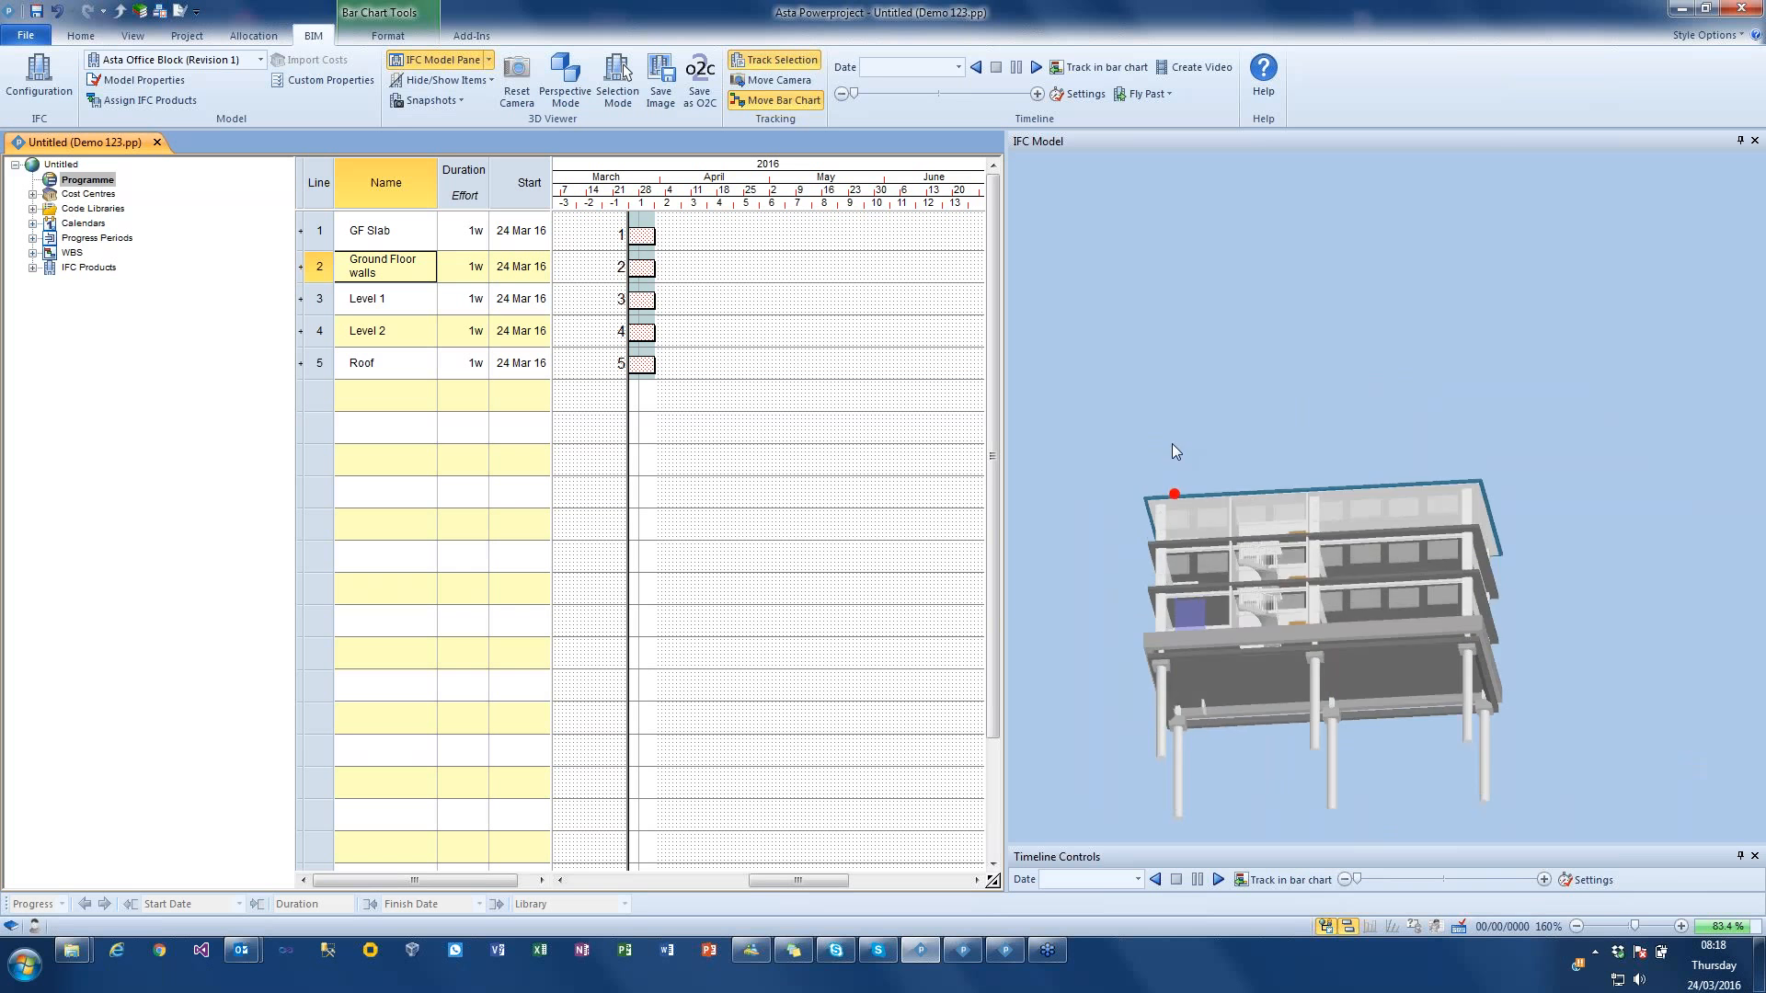
left_click(1433, 641)
left_click_drag(1431, 639, 646, 241)
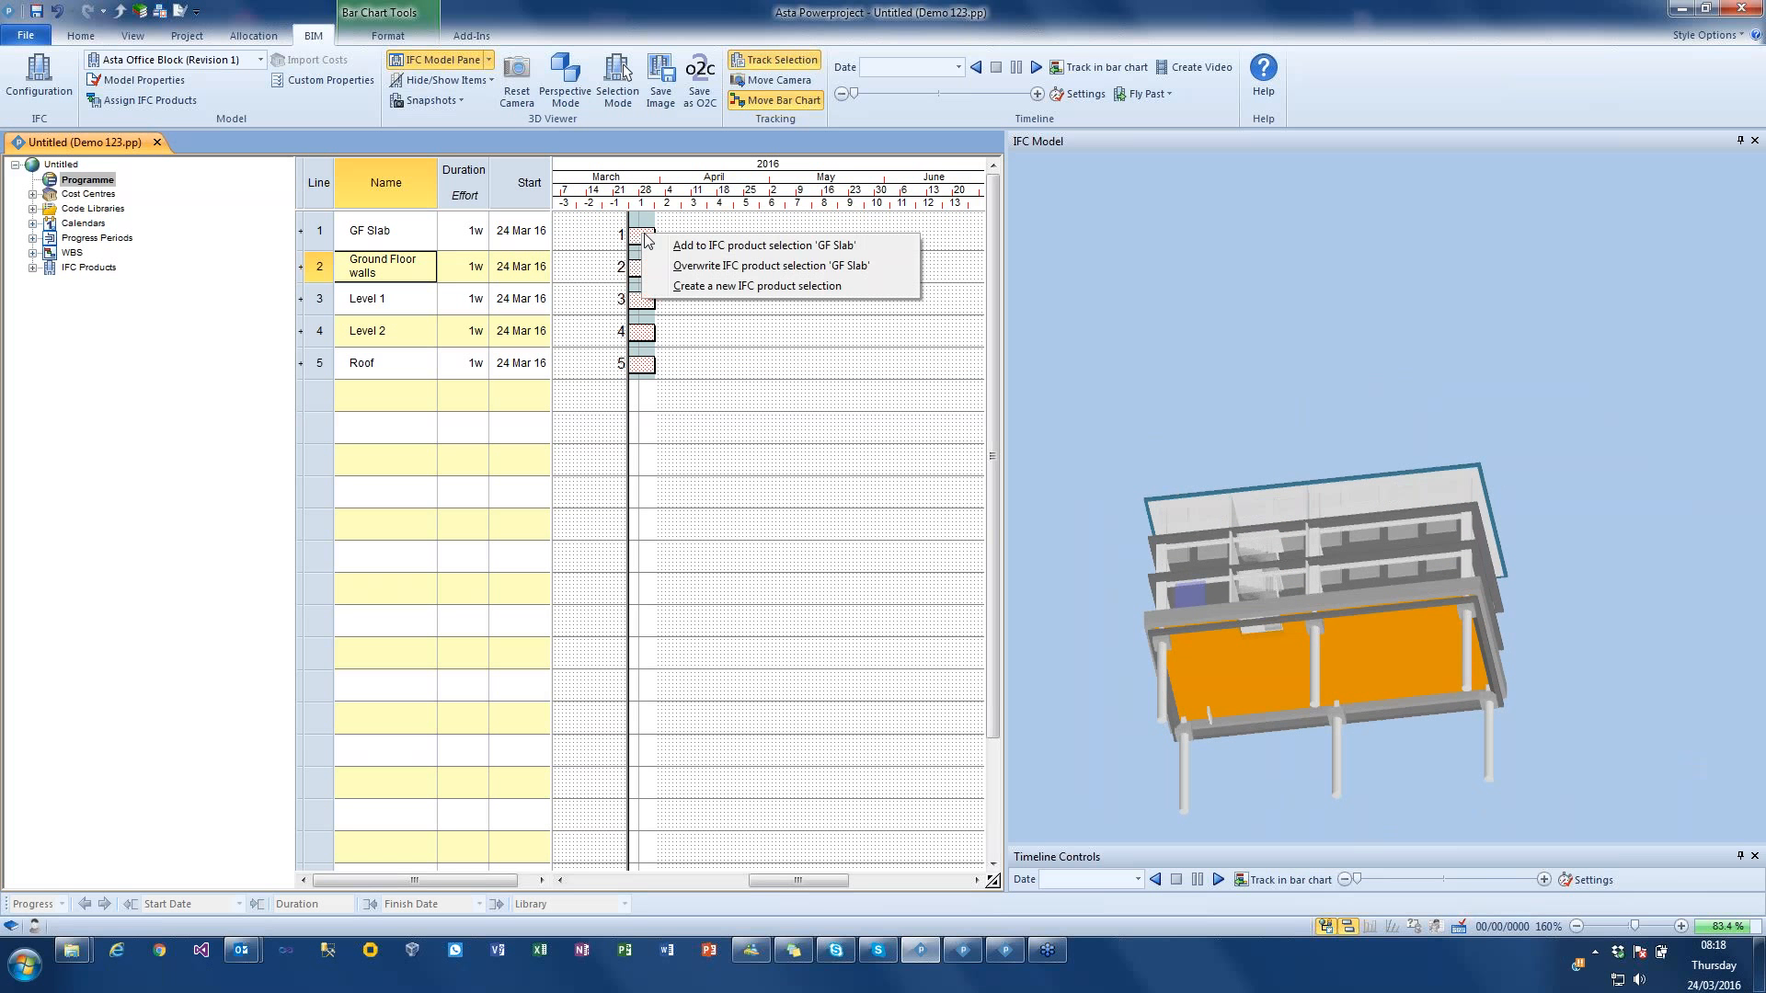
left_click(699, 245)
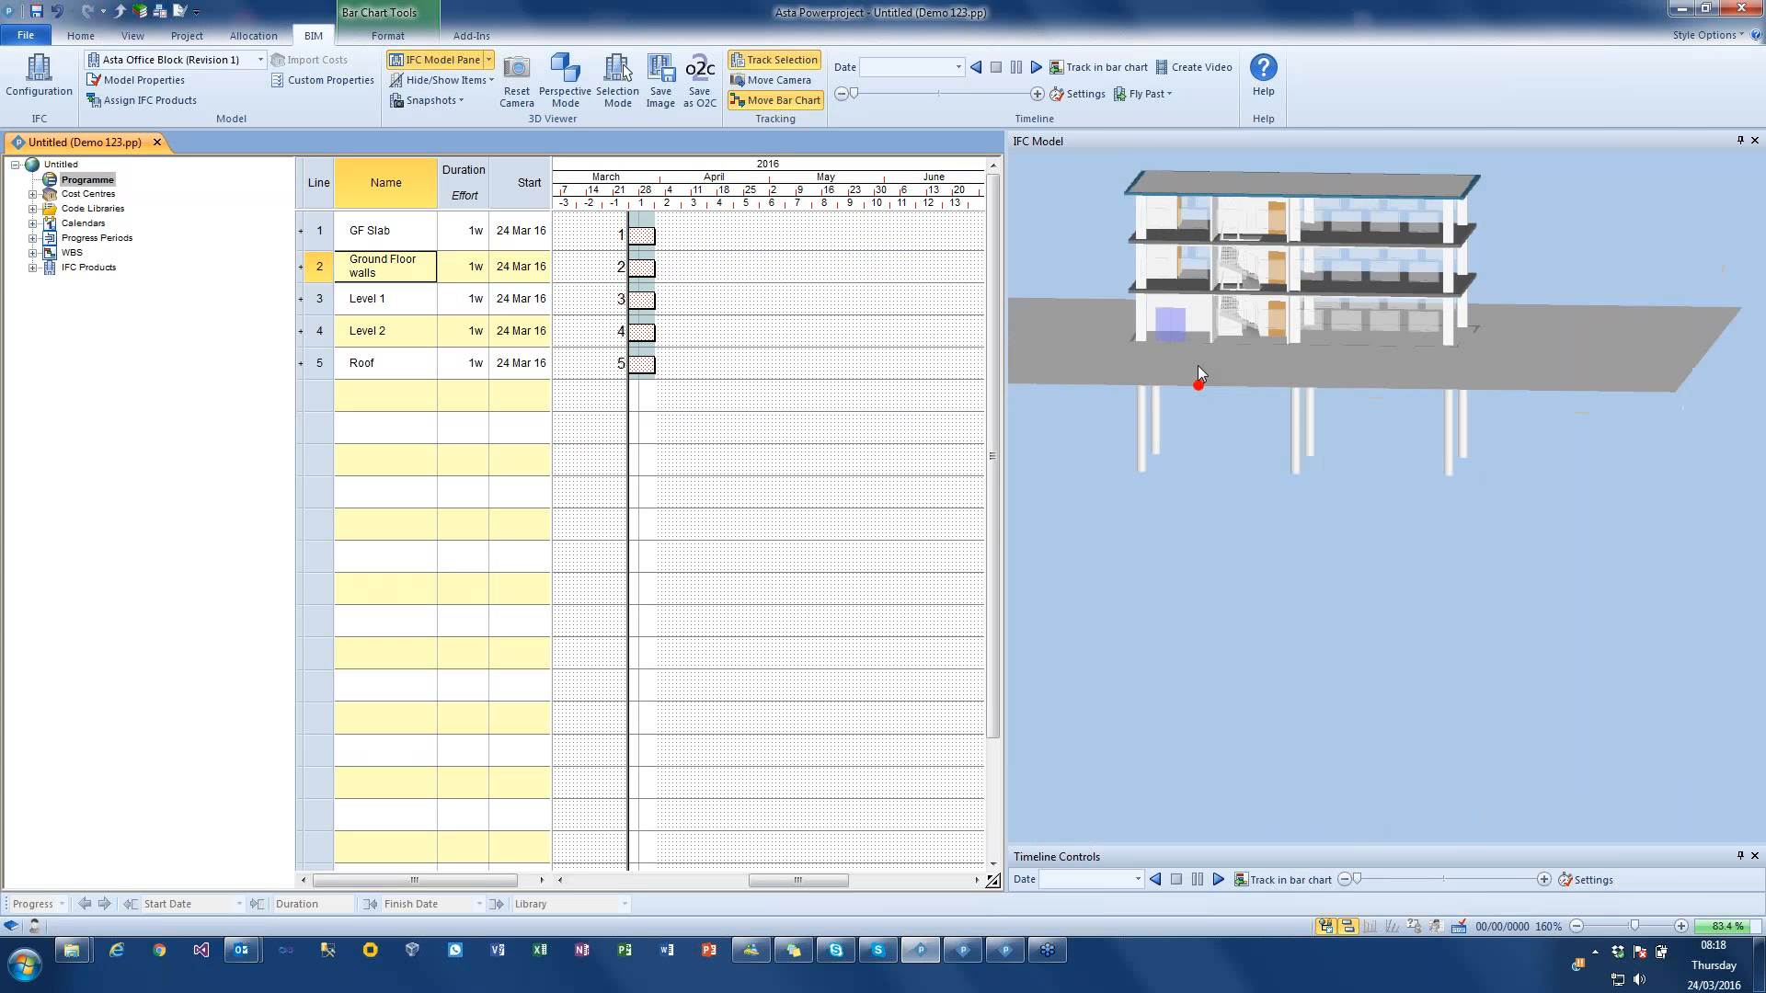
Step: Hide the site surface again and assign the first-floor slab to the Level 1 task
right_click(1225, 361)
left_click(1253, 373)
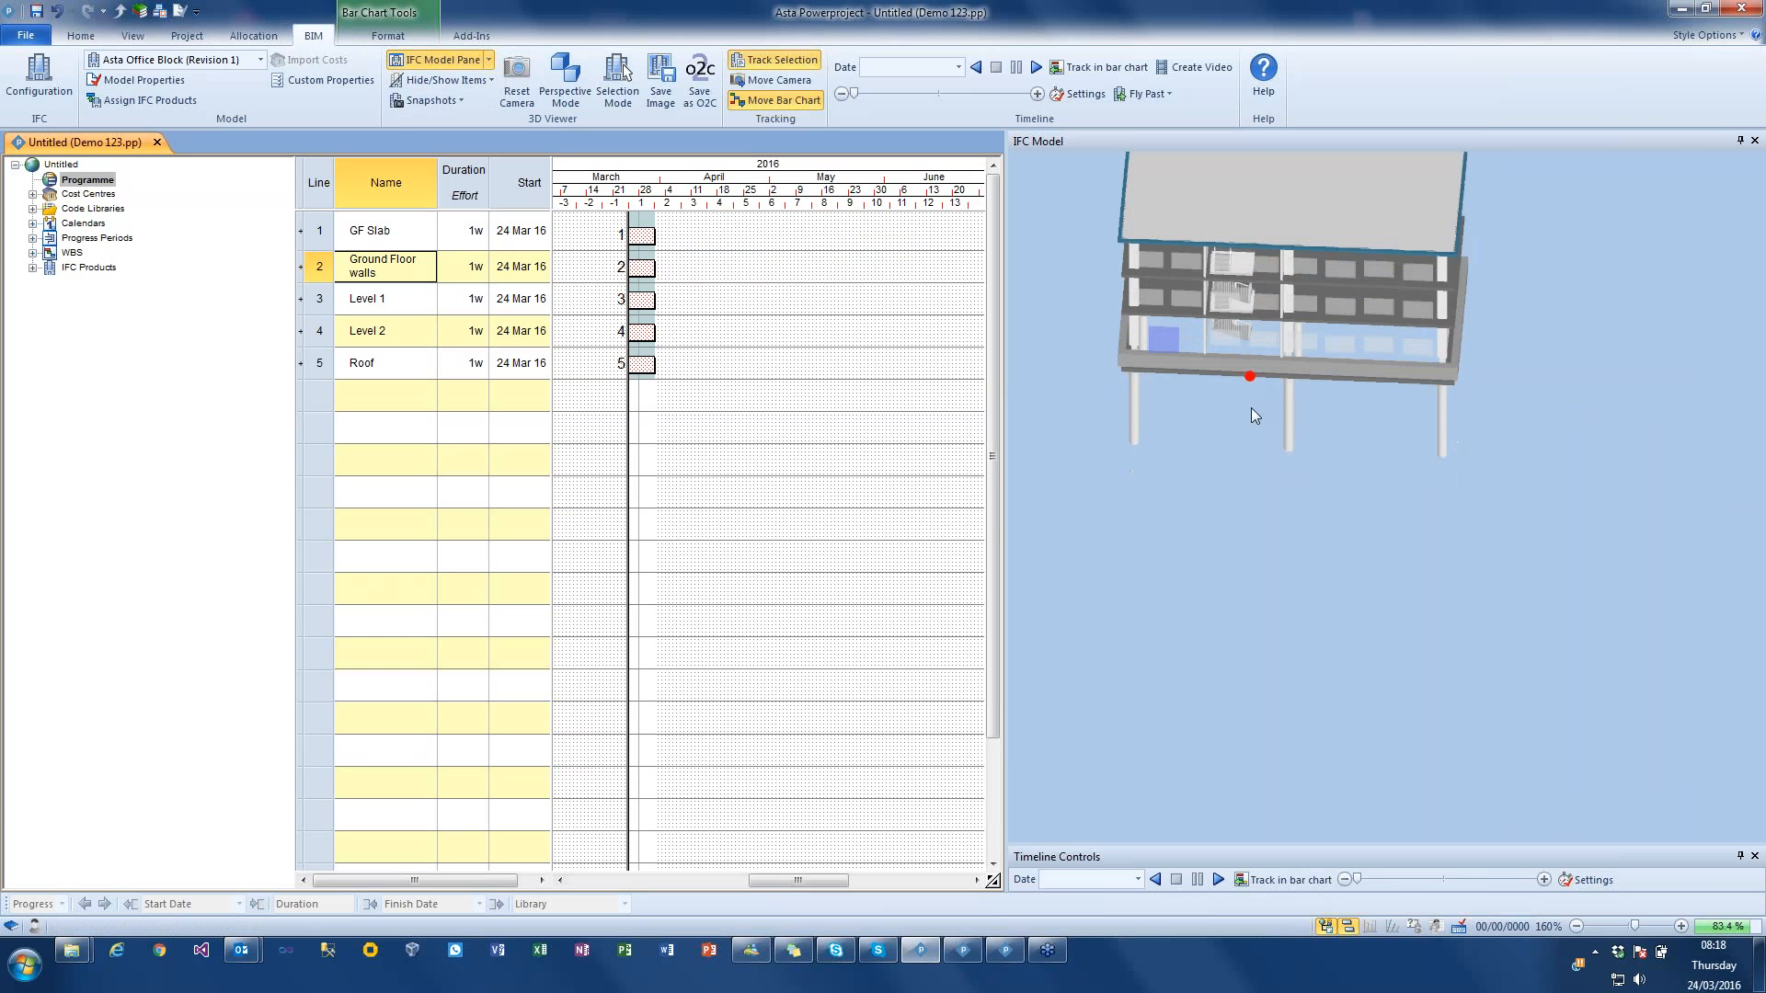
left_click(1120, 307)
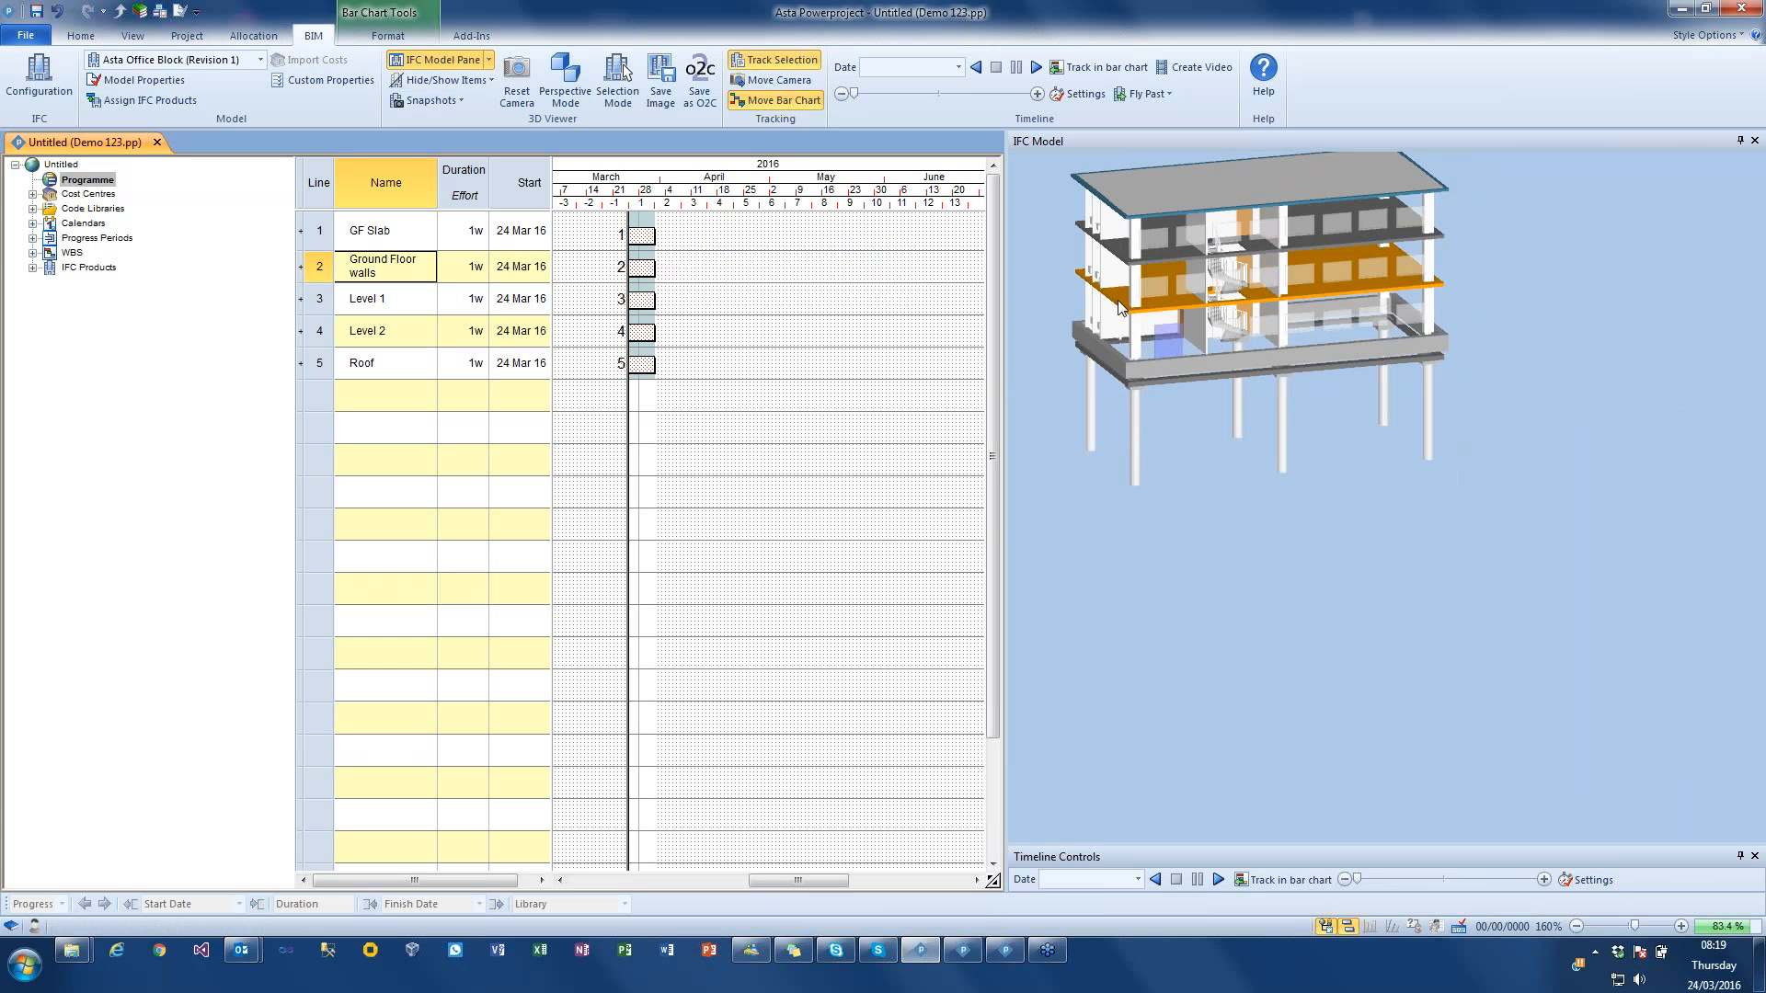
left_click_drag(1119, 296, 663, 312)
left_click(736, 313)
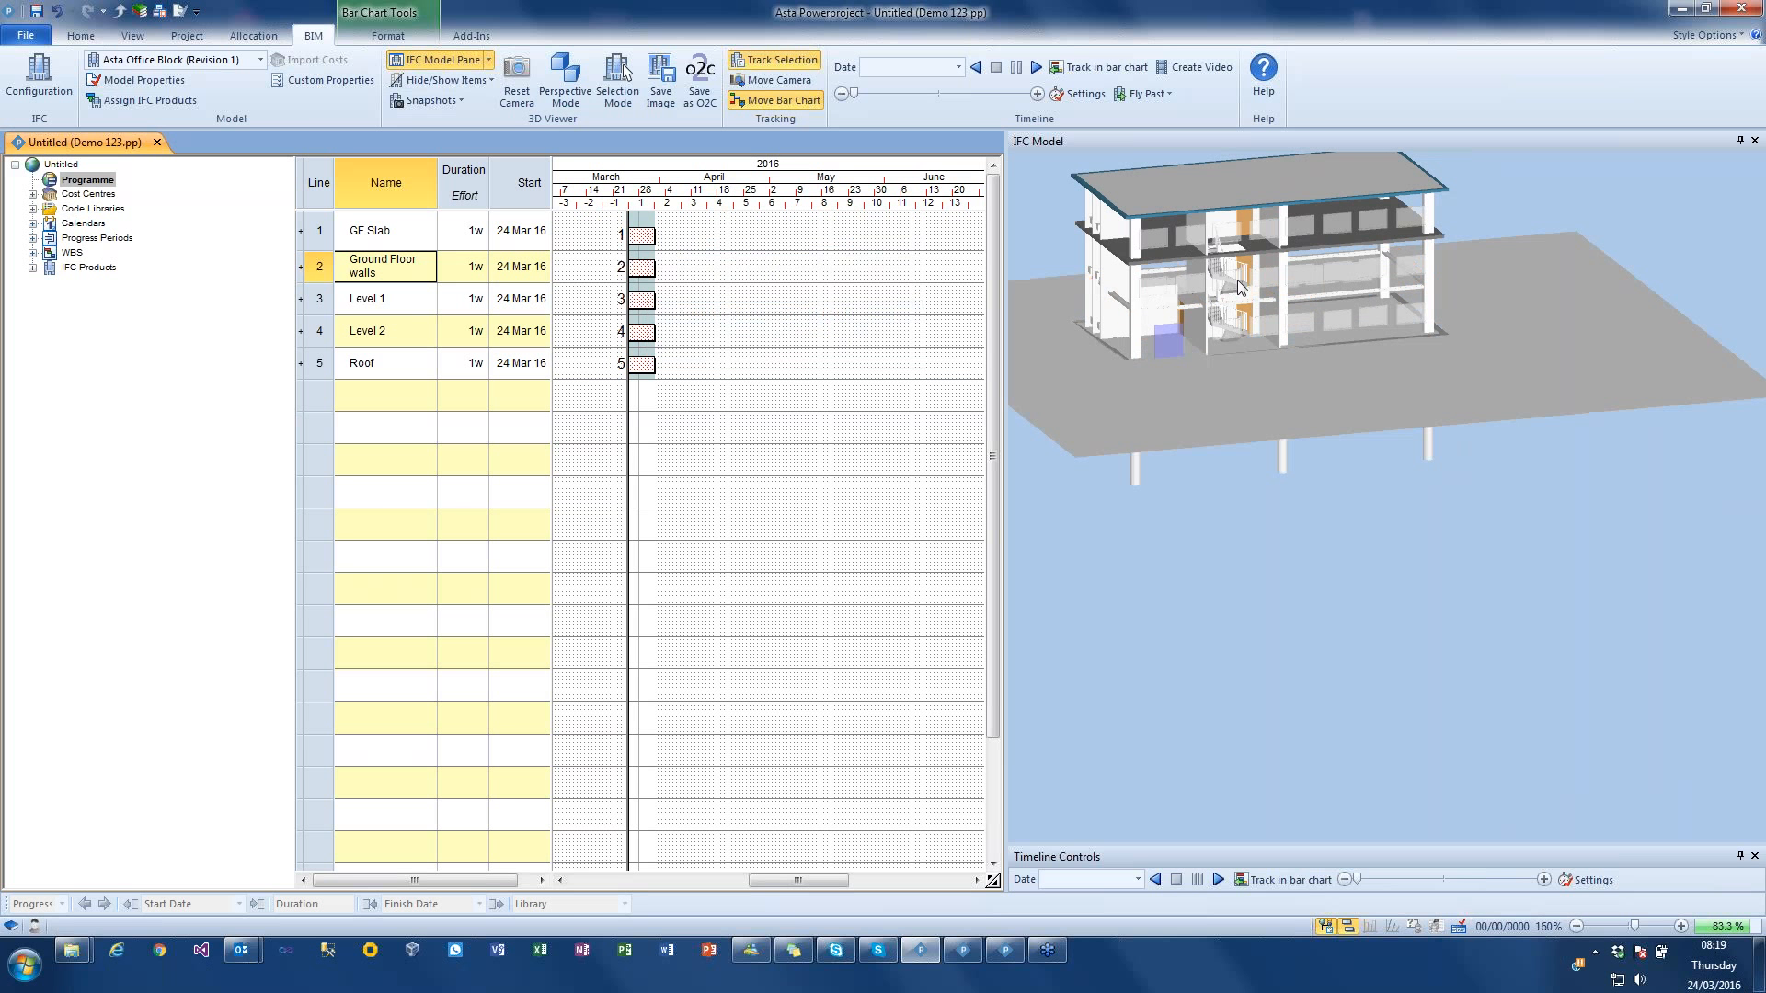
Step: Add the second-floor slab to the Level 2 task's product selection and the roof slab to the Roof task's
left_click(1127, 255)
left_click_drag(1127, 255, 650, 339)
left_click(749, 346)
left_click(1155, 195)
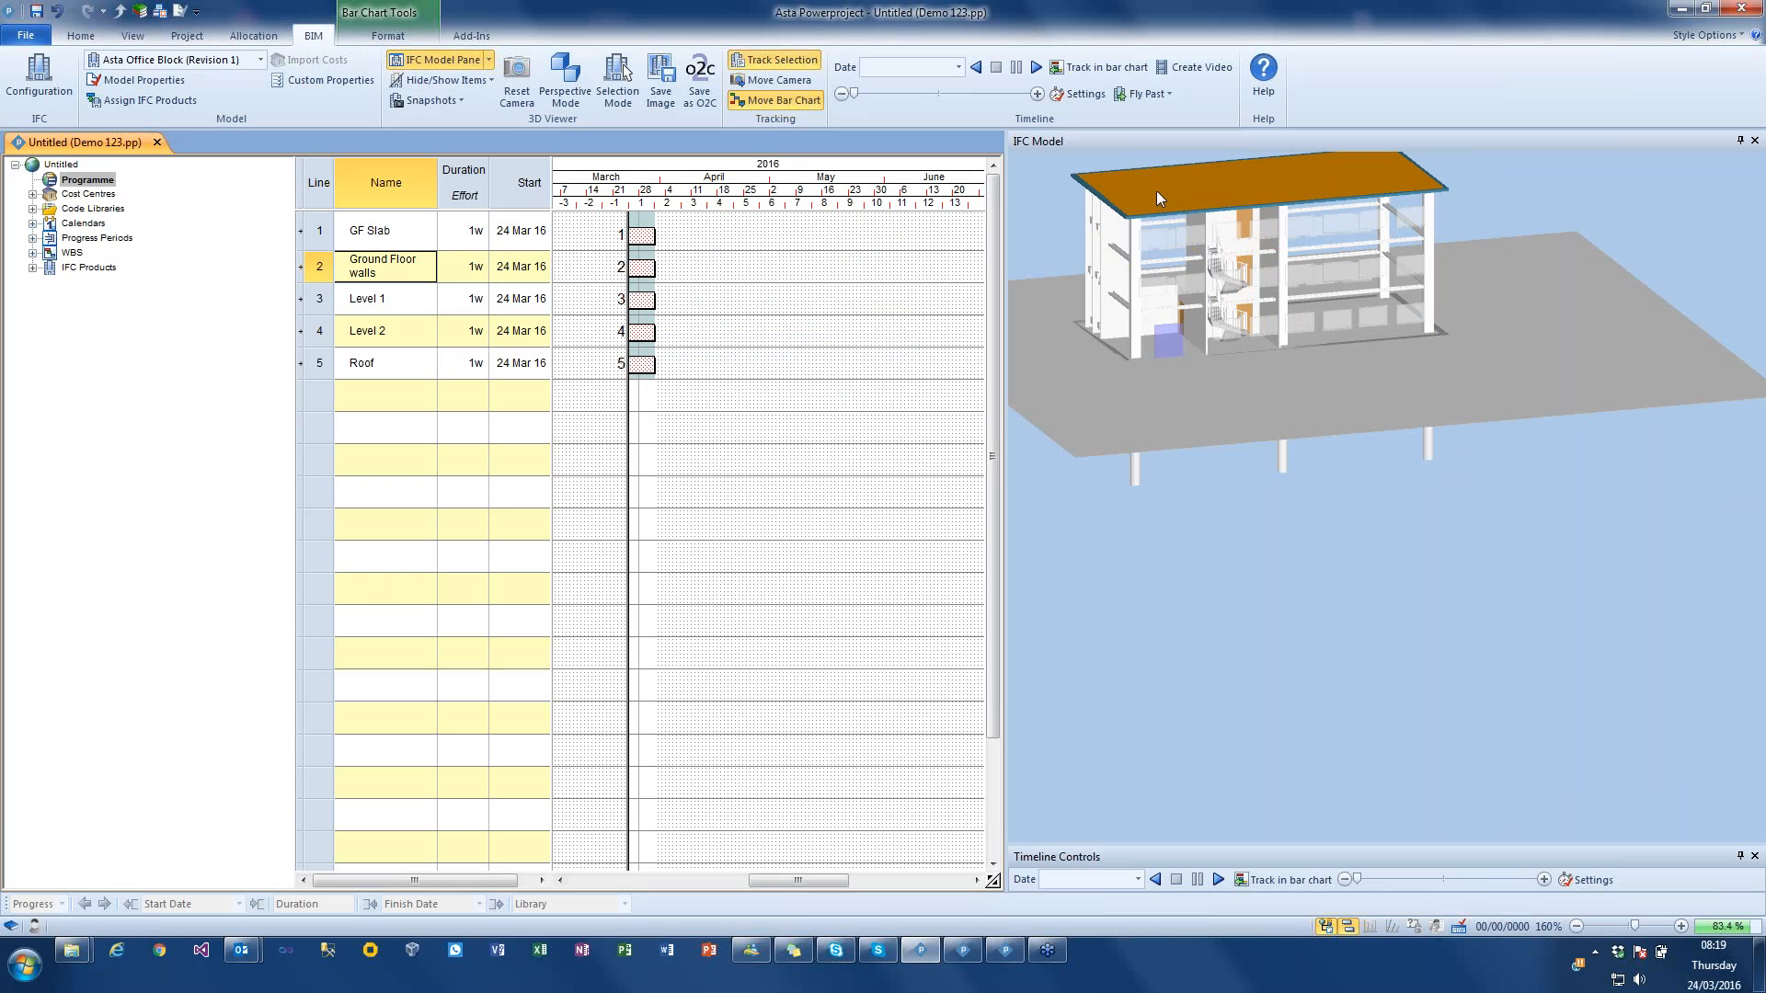
left_click_drag(1157, 190, 644, 367)
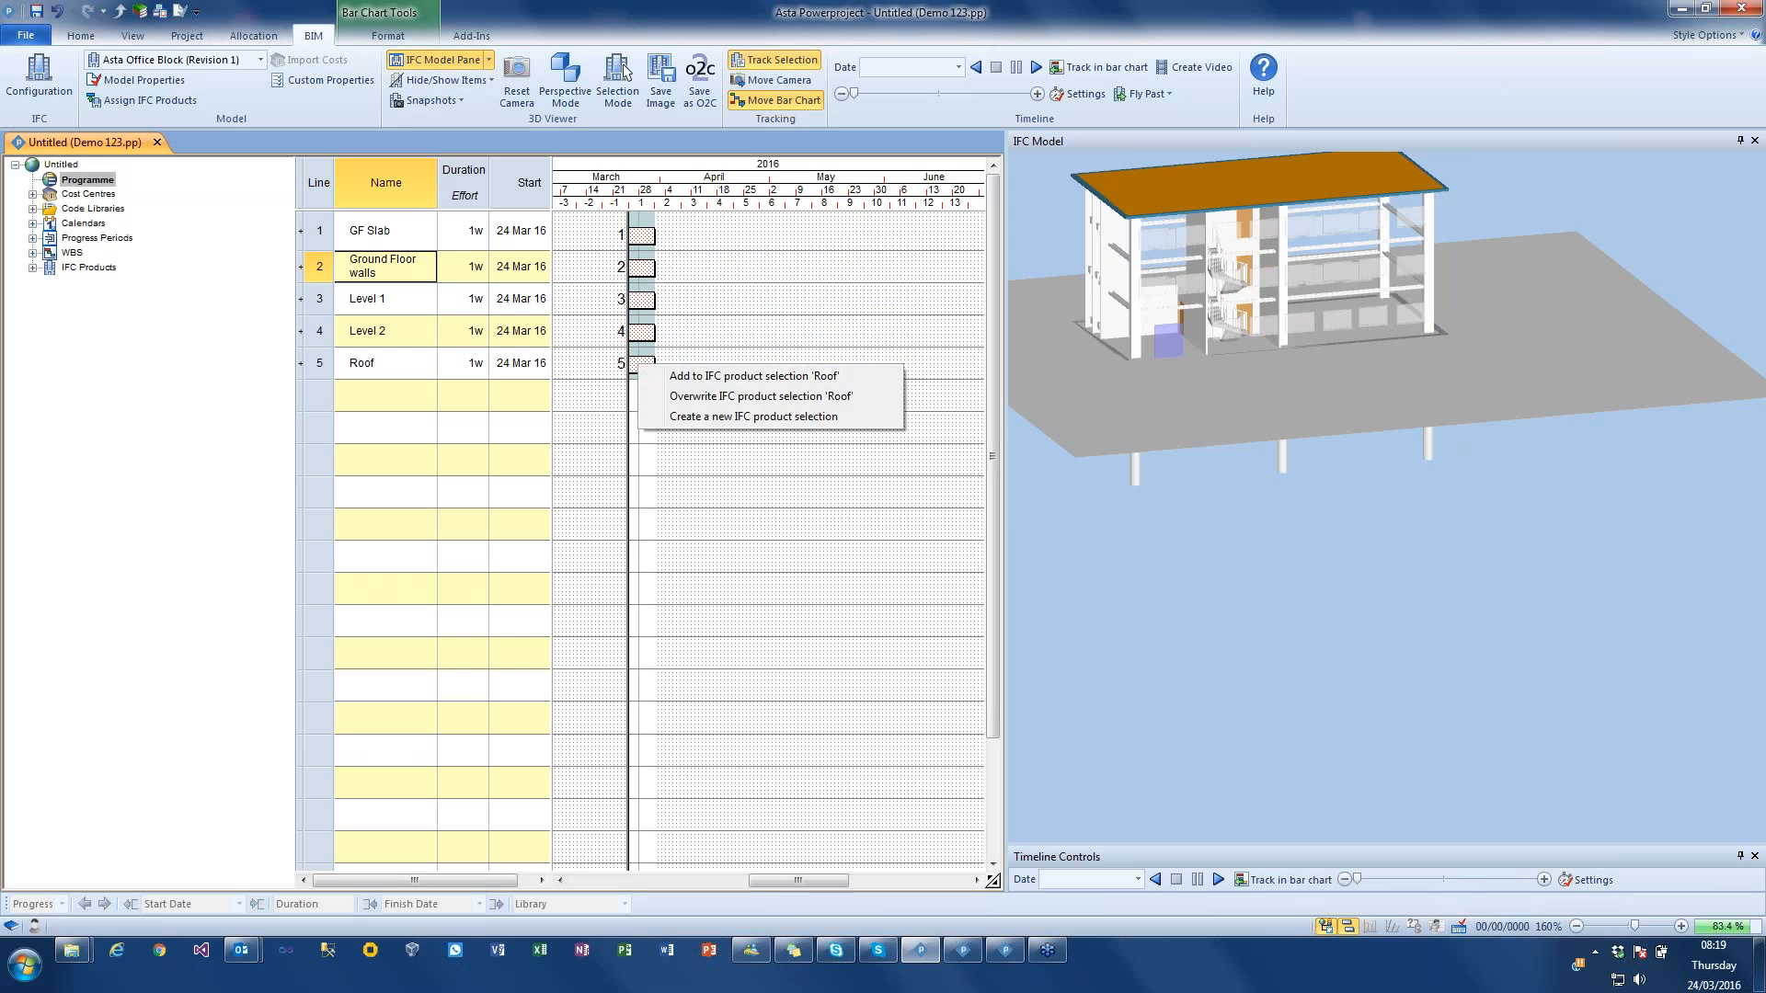
left_click(727, 372)
mouse_move(1263, 509)
left_mouse_down()
mouse_move(1233, 505)
mouse_move(1199, 544)
mouse_move(1230, 520)
mouse_move(1390, 509)
mouse_move(1221, 513)
mouse_move(1246, 518)
left_mouse_up()
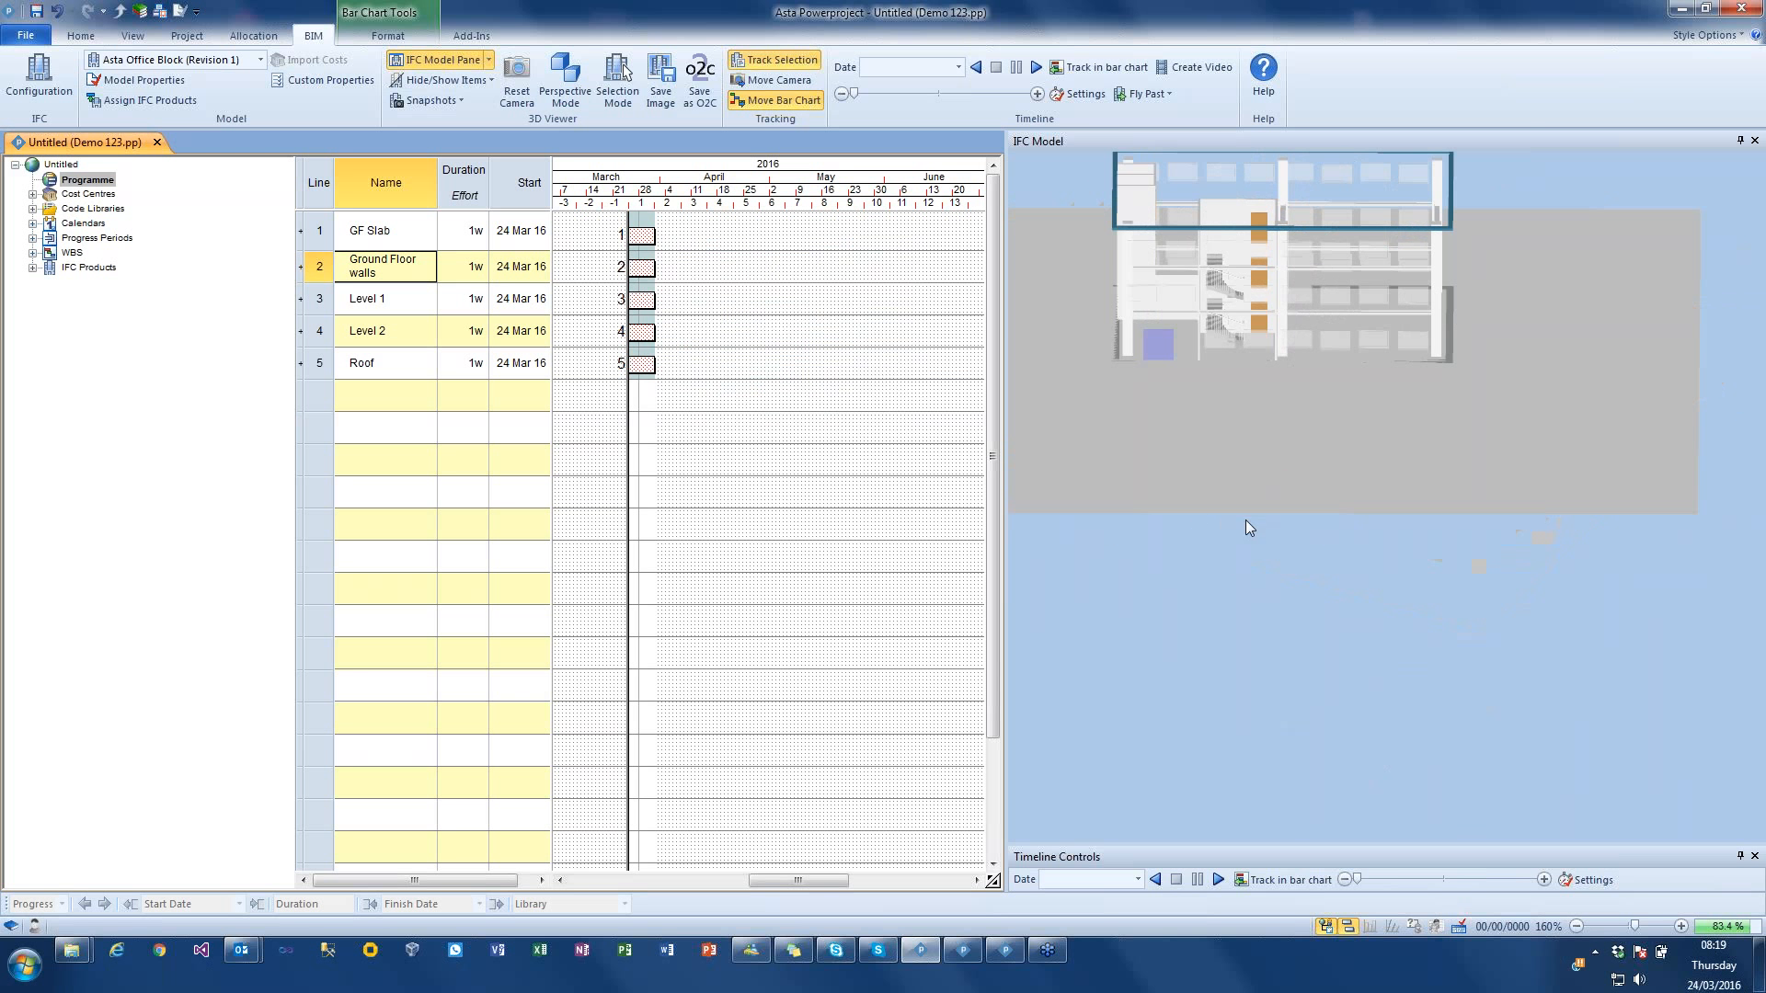
Step: Select all five tasks from GF Slab to Roof and link them in sequence
left_click(323, 233)
left_click_drag(323, 233, 322, 358)
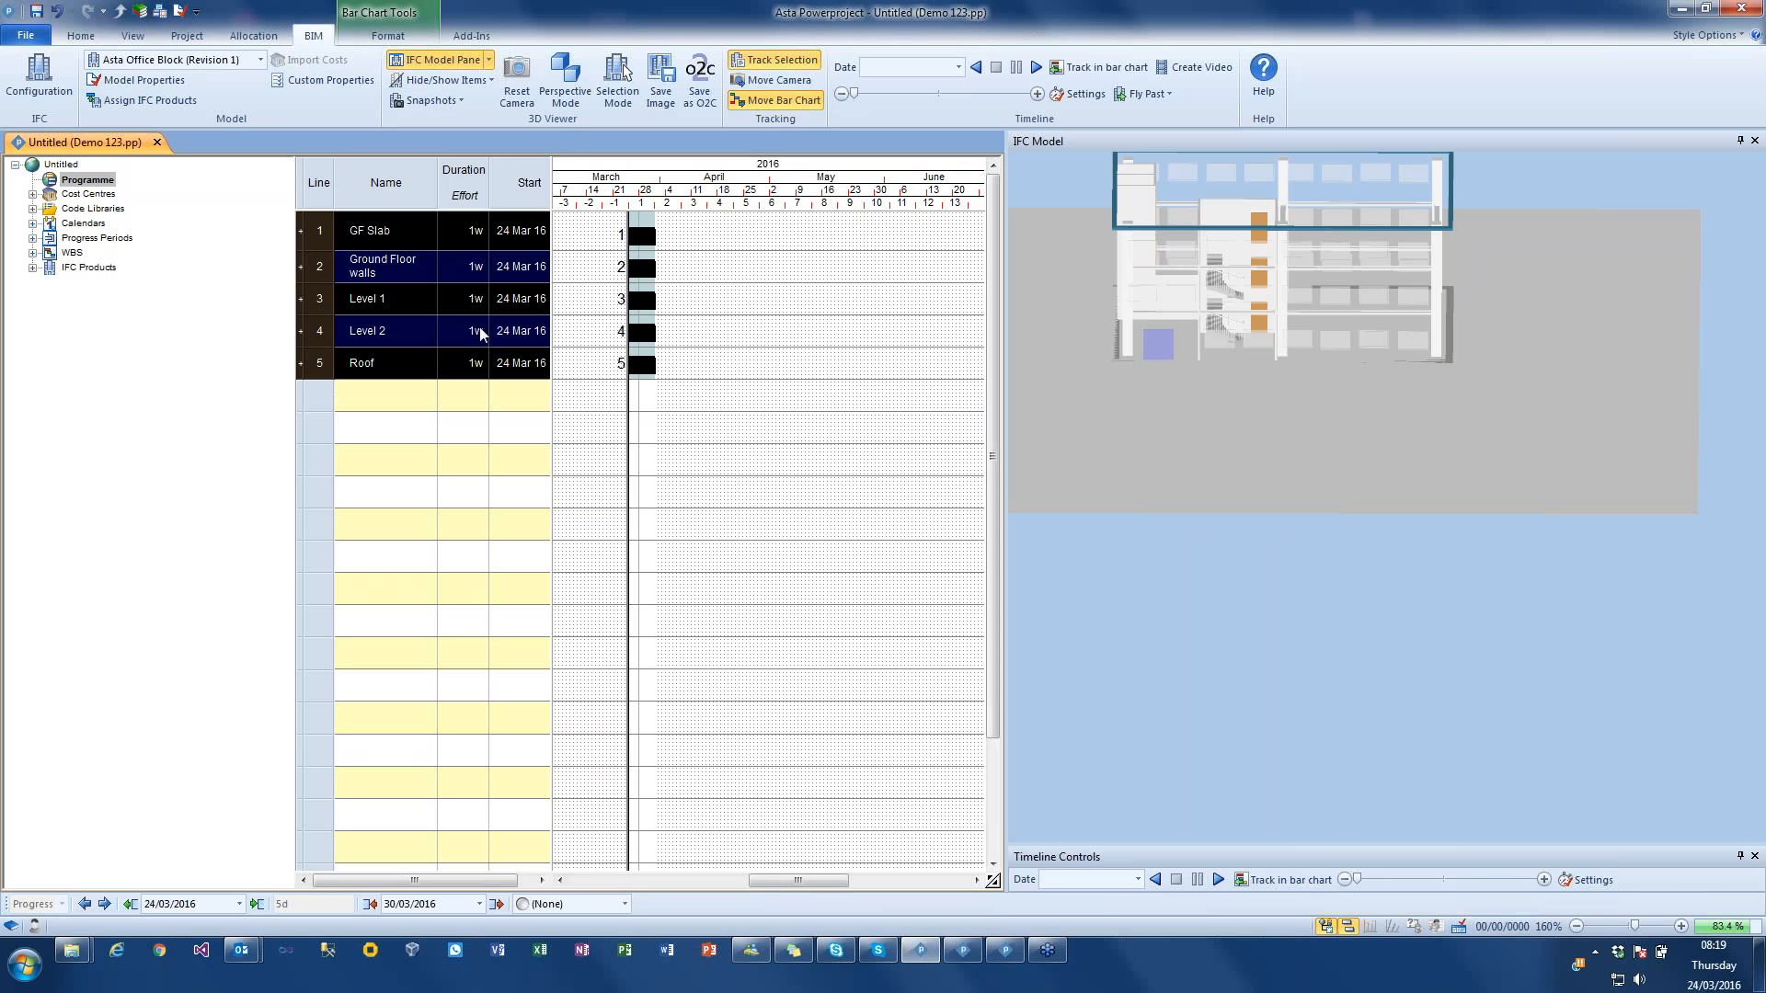
left_click(81, 35)
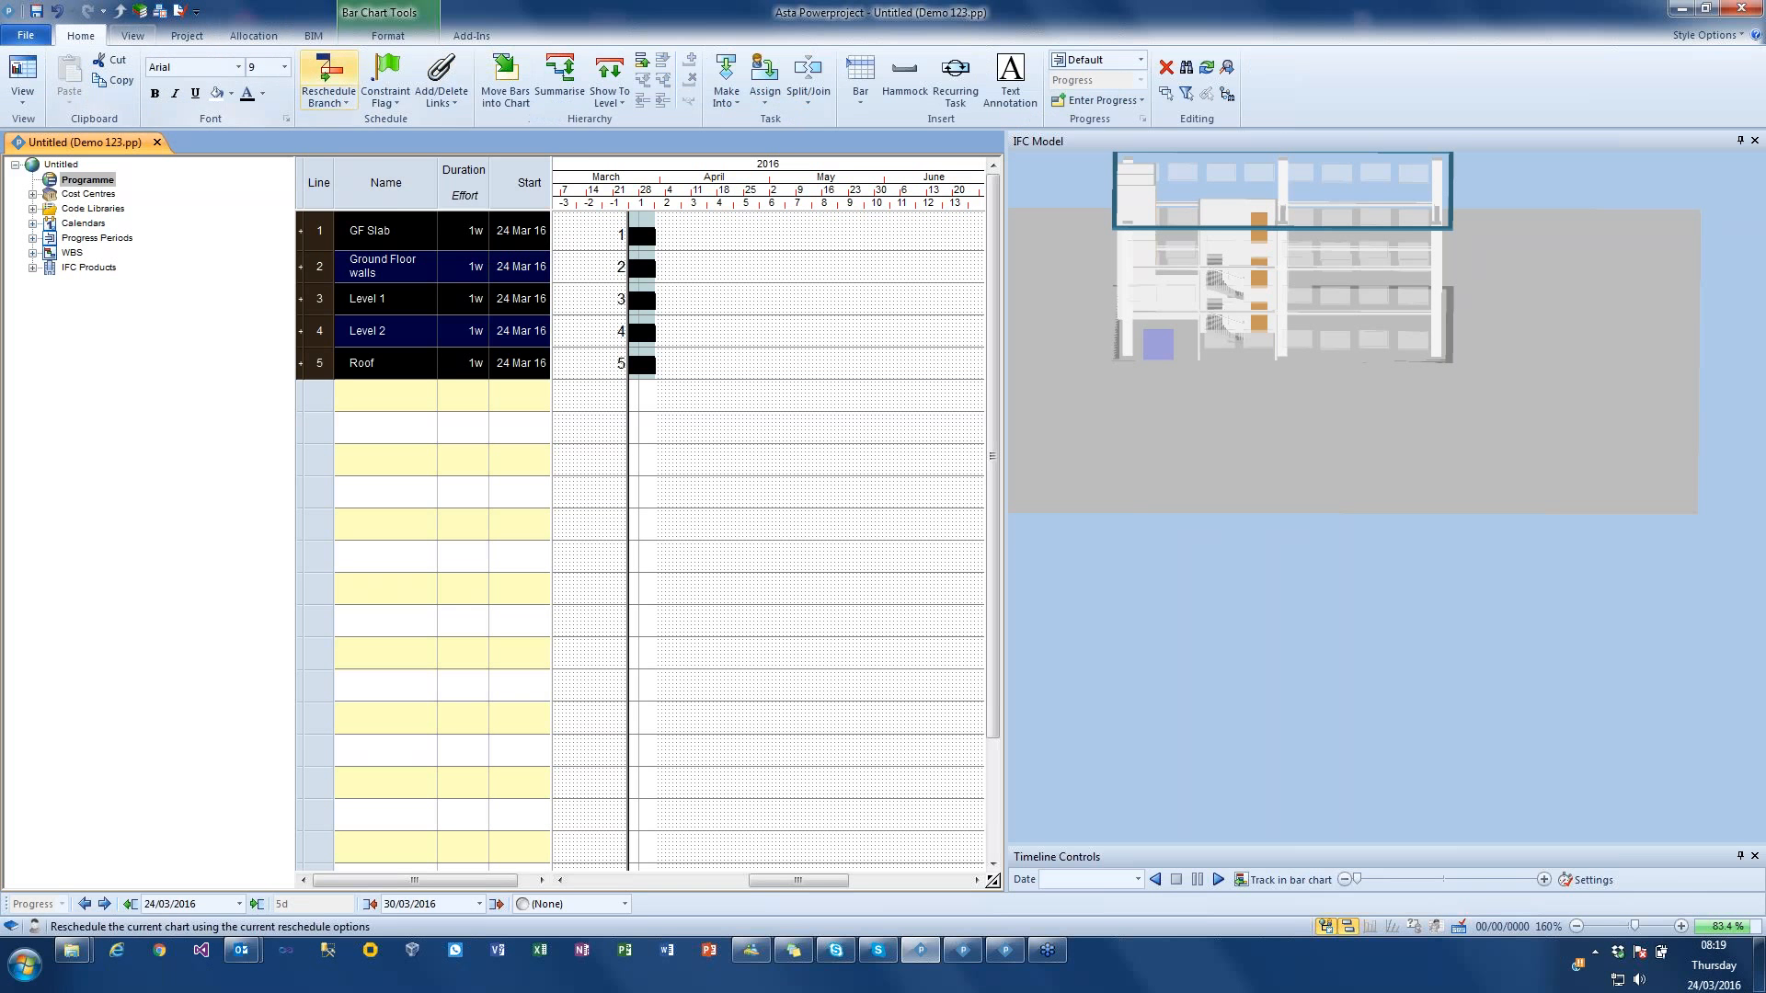
left_click(439, 92)
left_click(478, 143)
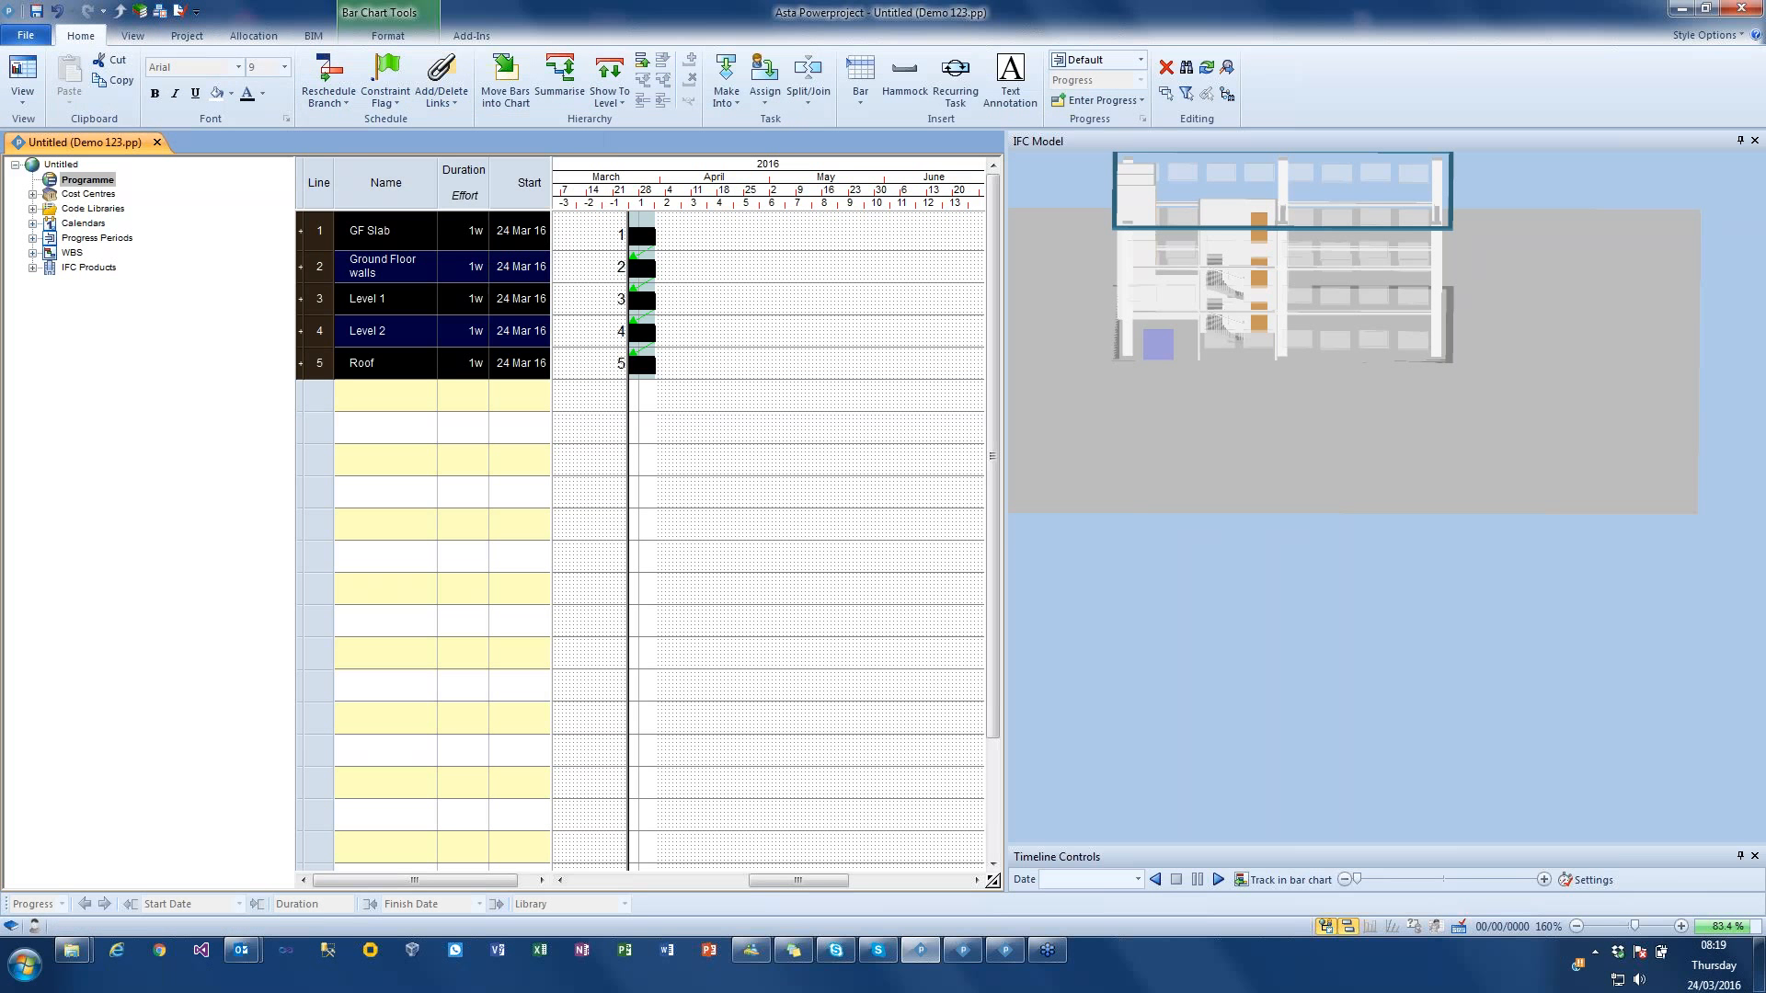
left_click(741, 328)
Step: Reschedule the chart, straightening progress to the progress entry period with the Default period (24/03/2016 09:00)
left_click(328, 83)
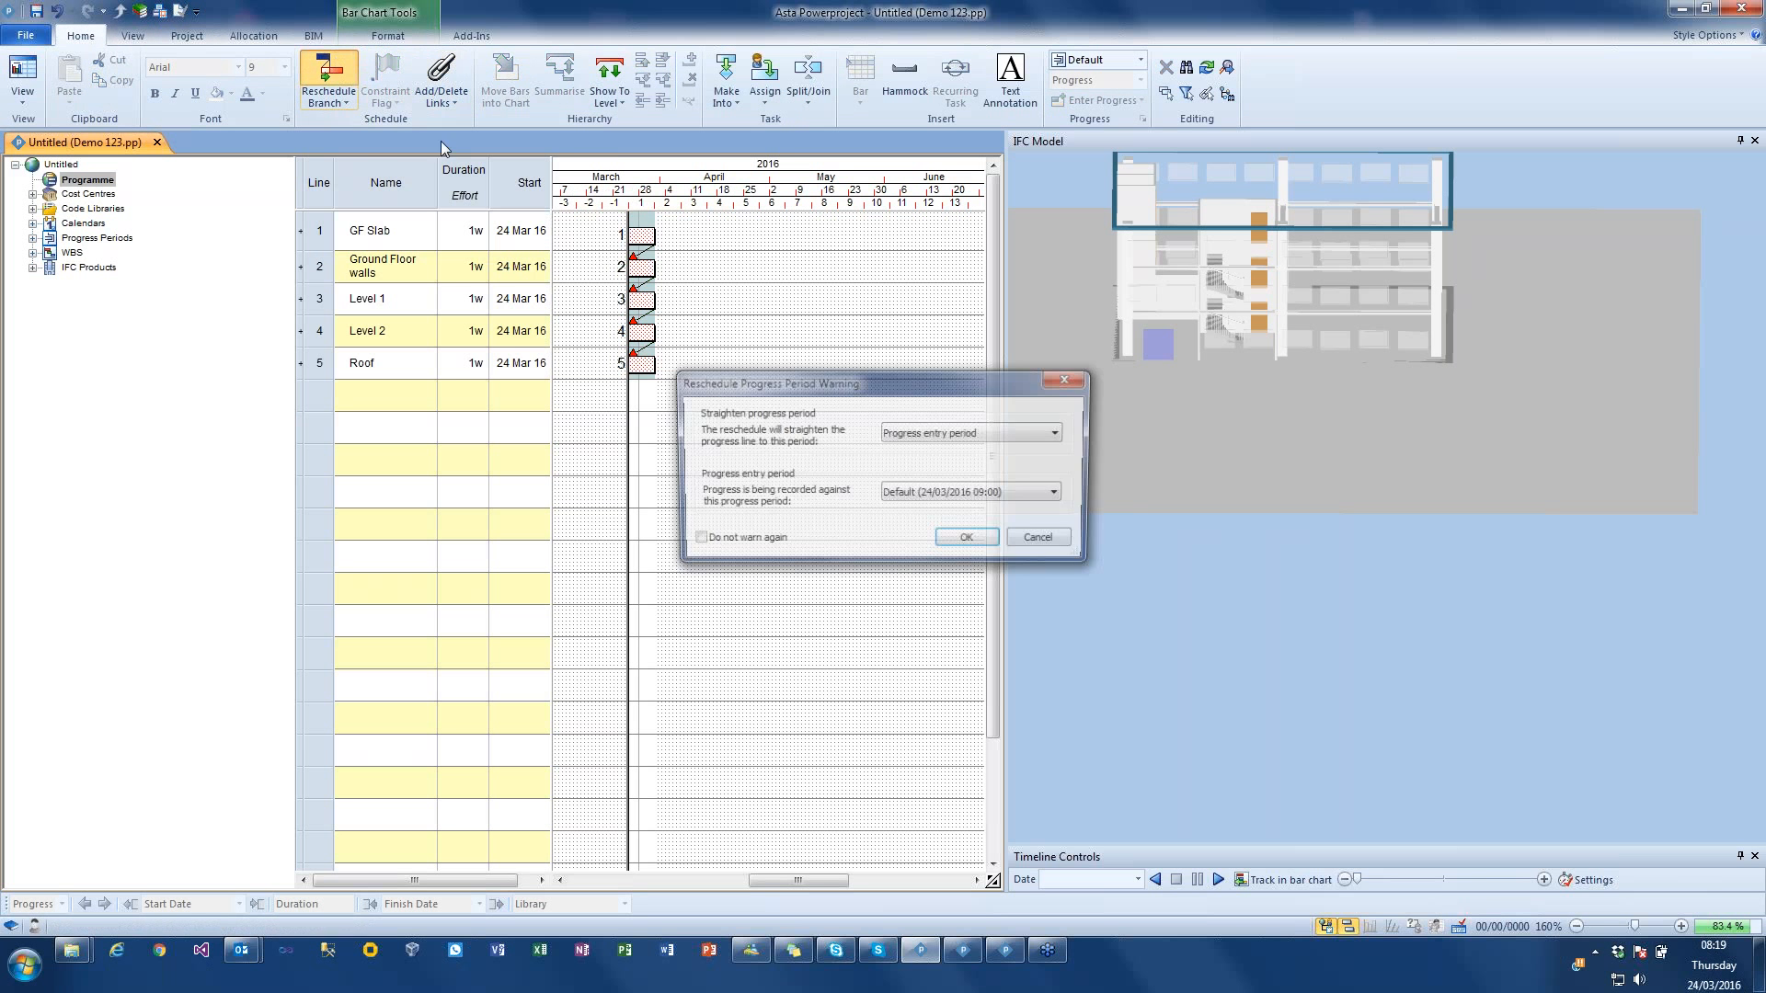
left_click(968, 541)
left_click(1034, 527)
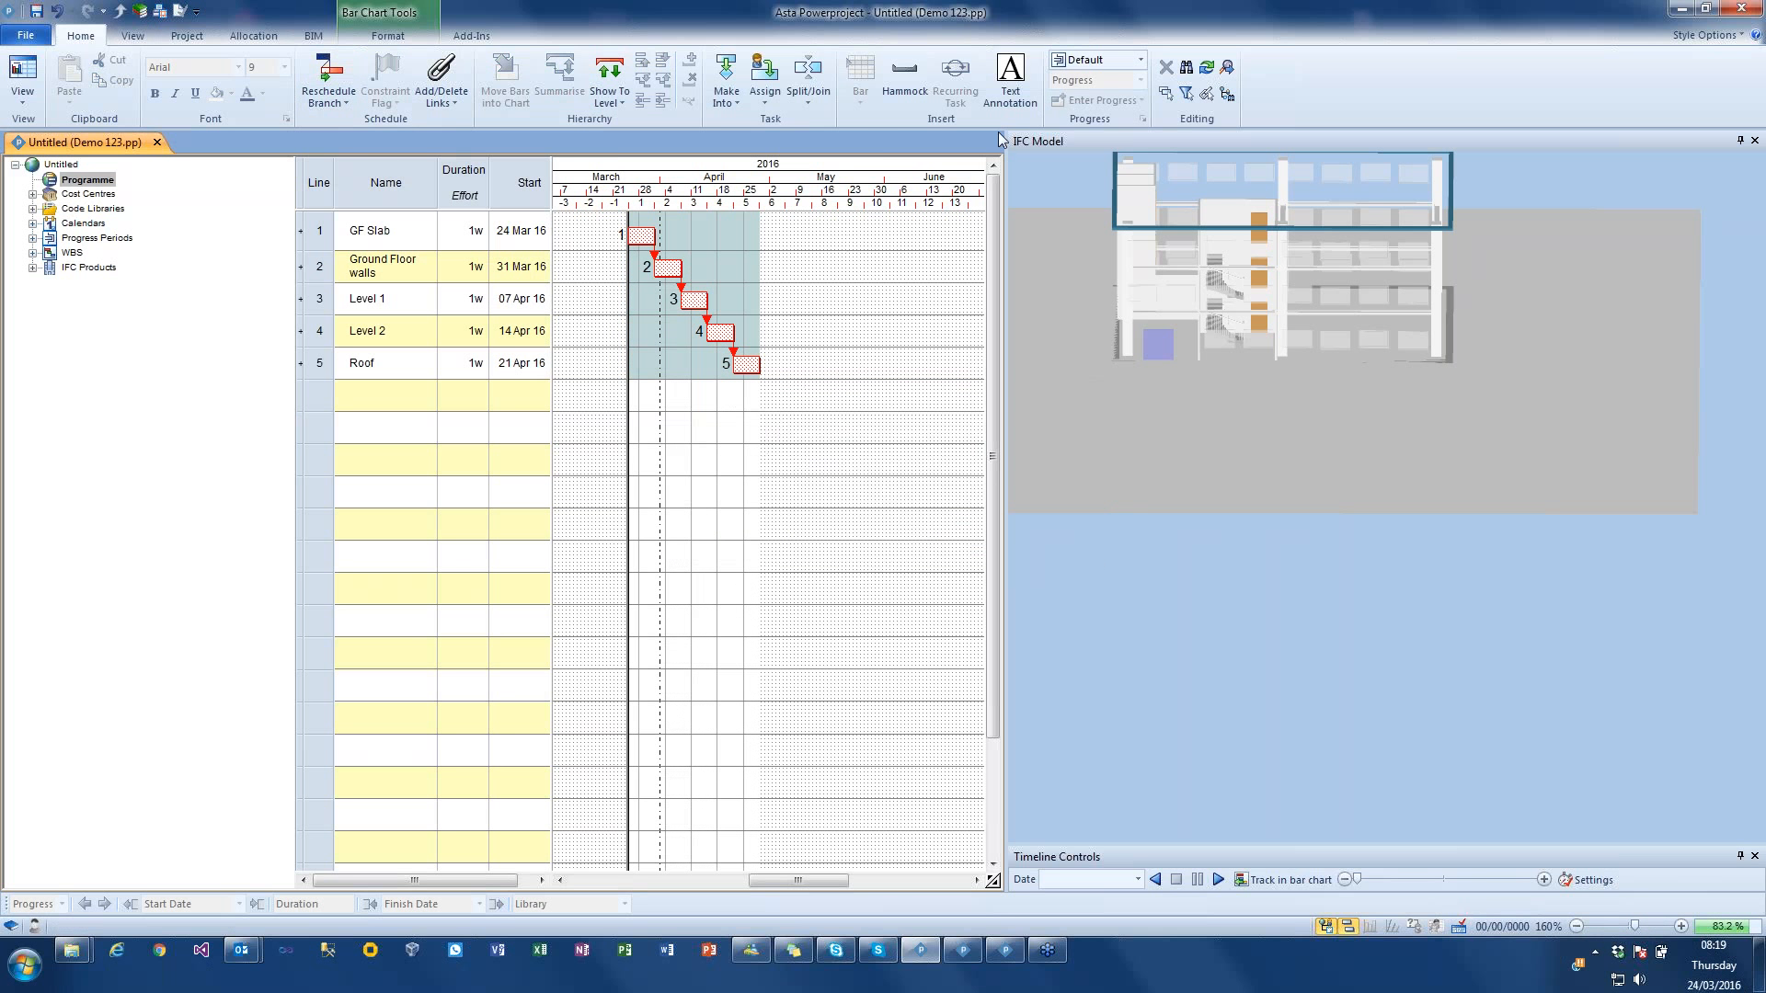
Step: Show all items of the IFC model again in an angled view of the building
left_click(313, 36)
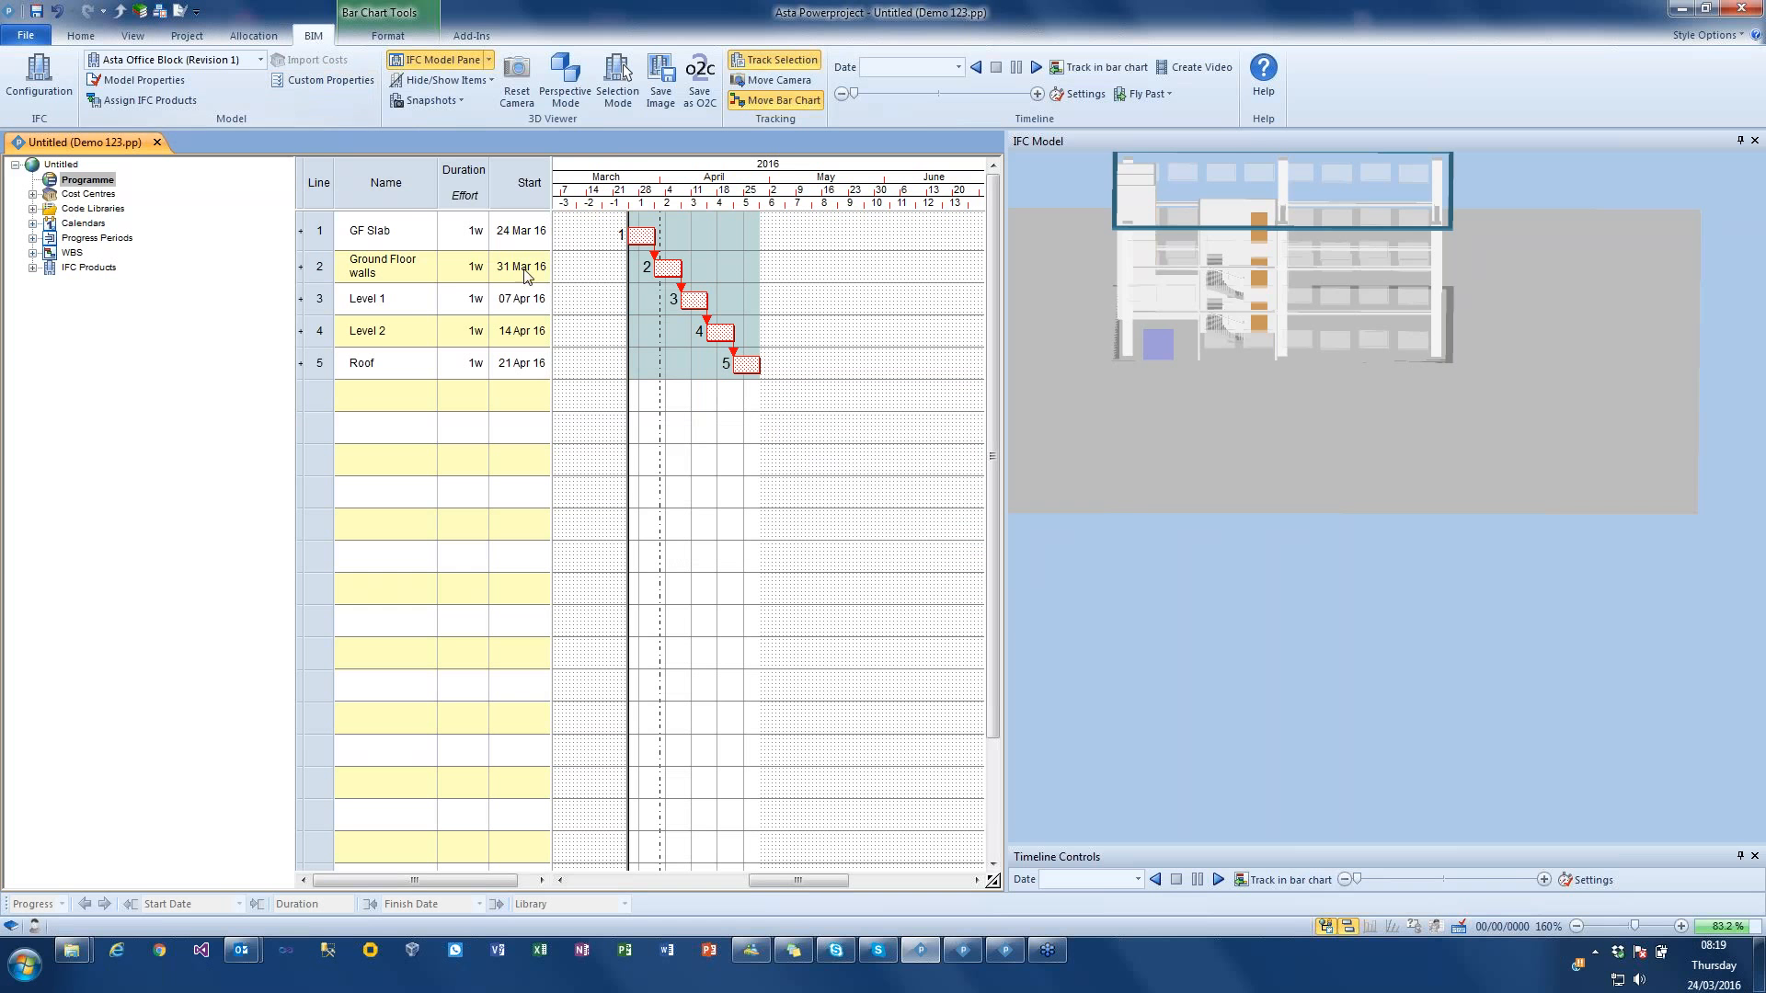
left_click_drag(1145, 337, 1194, 329)
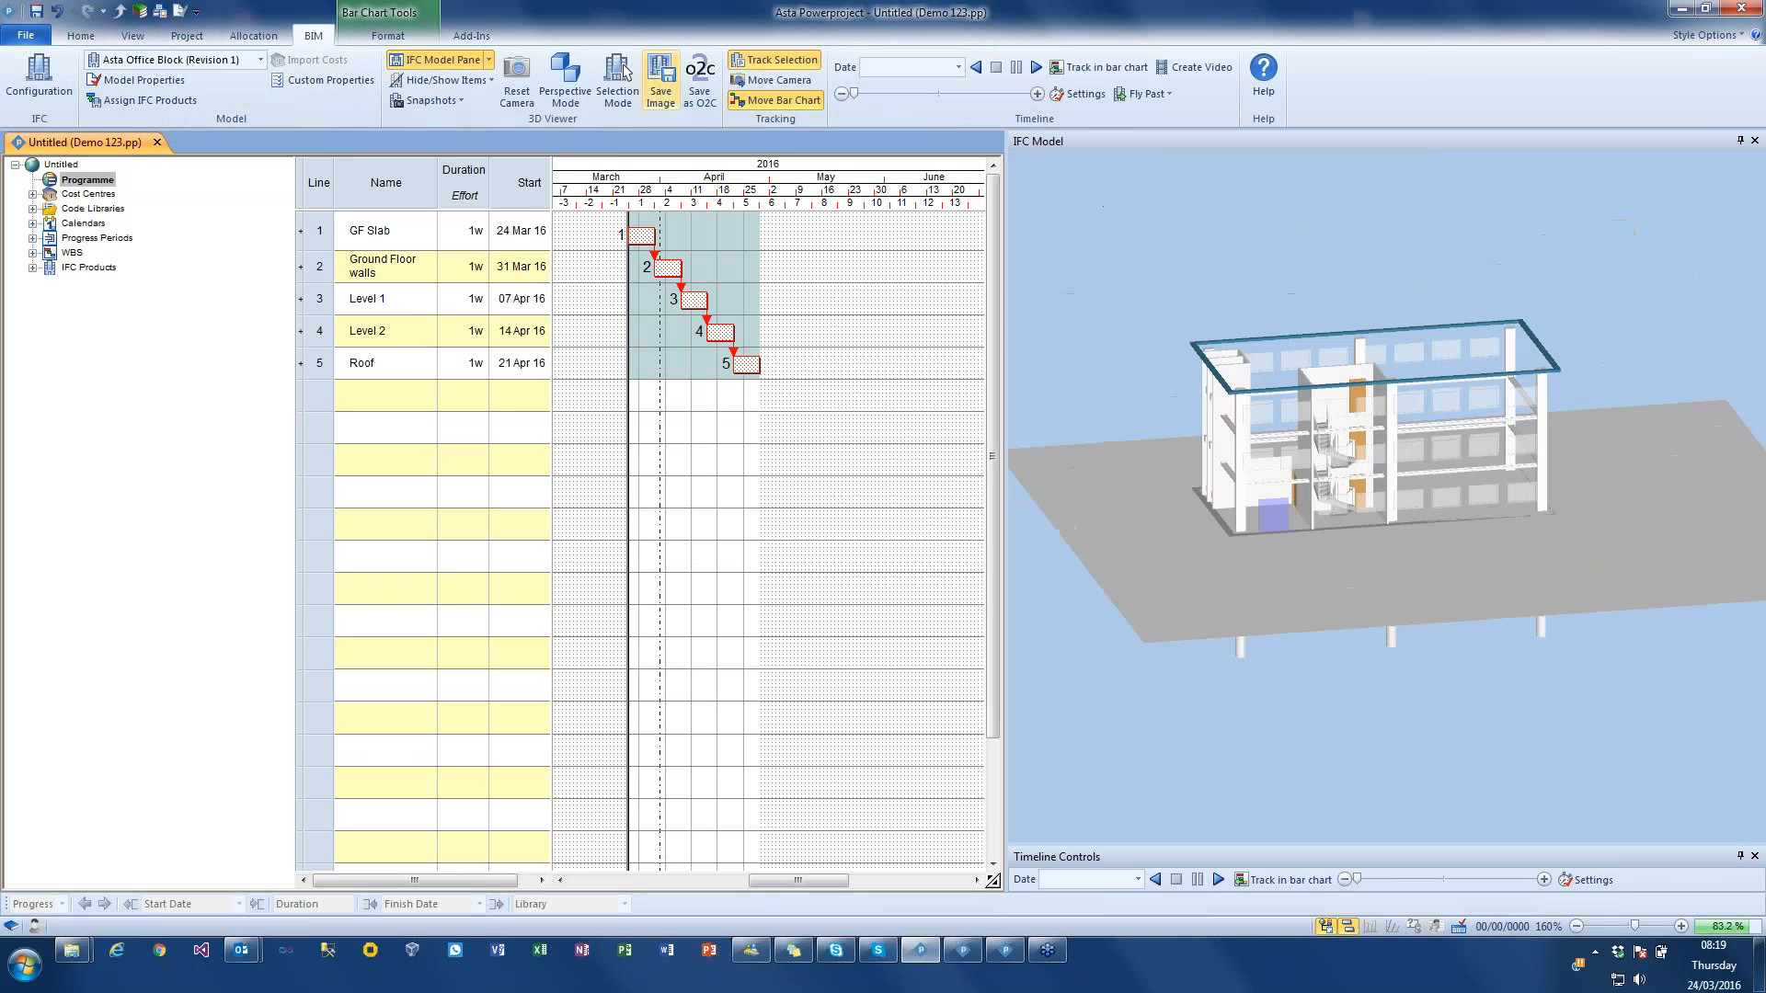
left_click(444, 80)
left_click(454, 103)
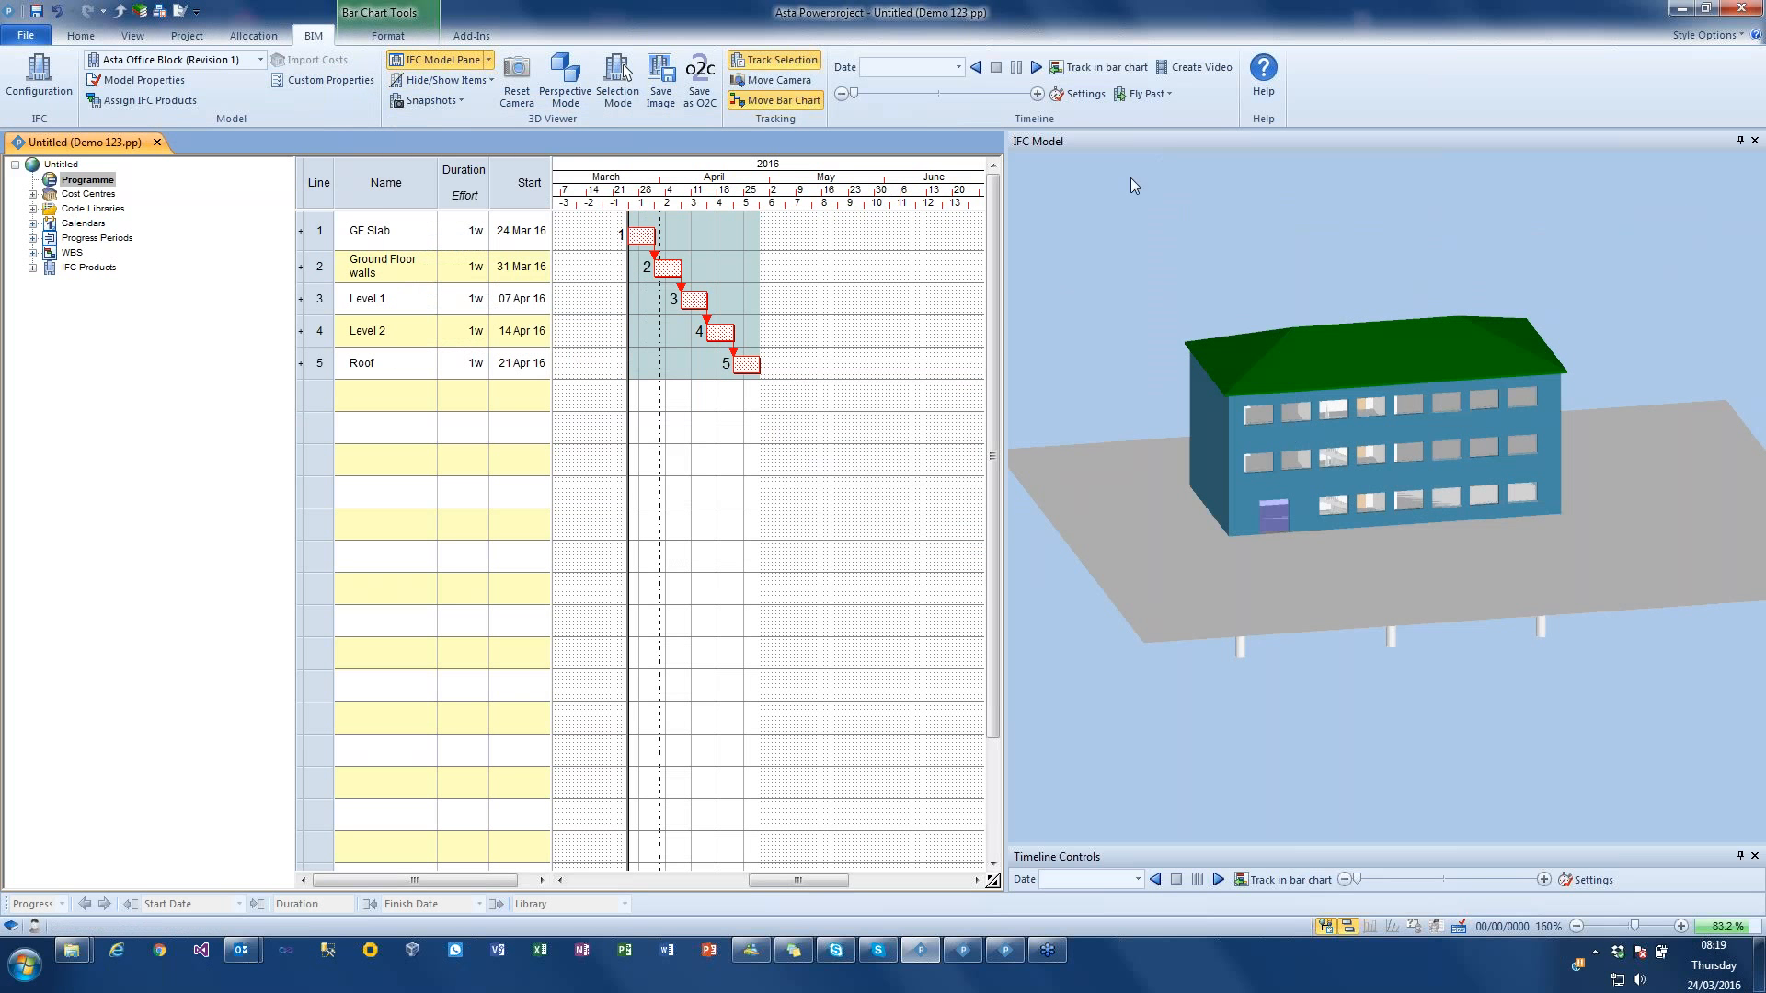
Step: Set the timeline simulation duration to complete after 10 seconds
left_click(1070, 95)
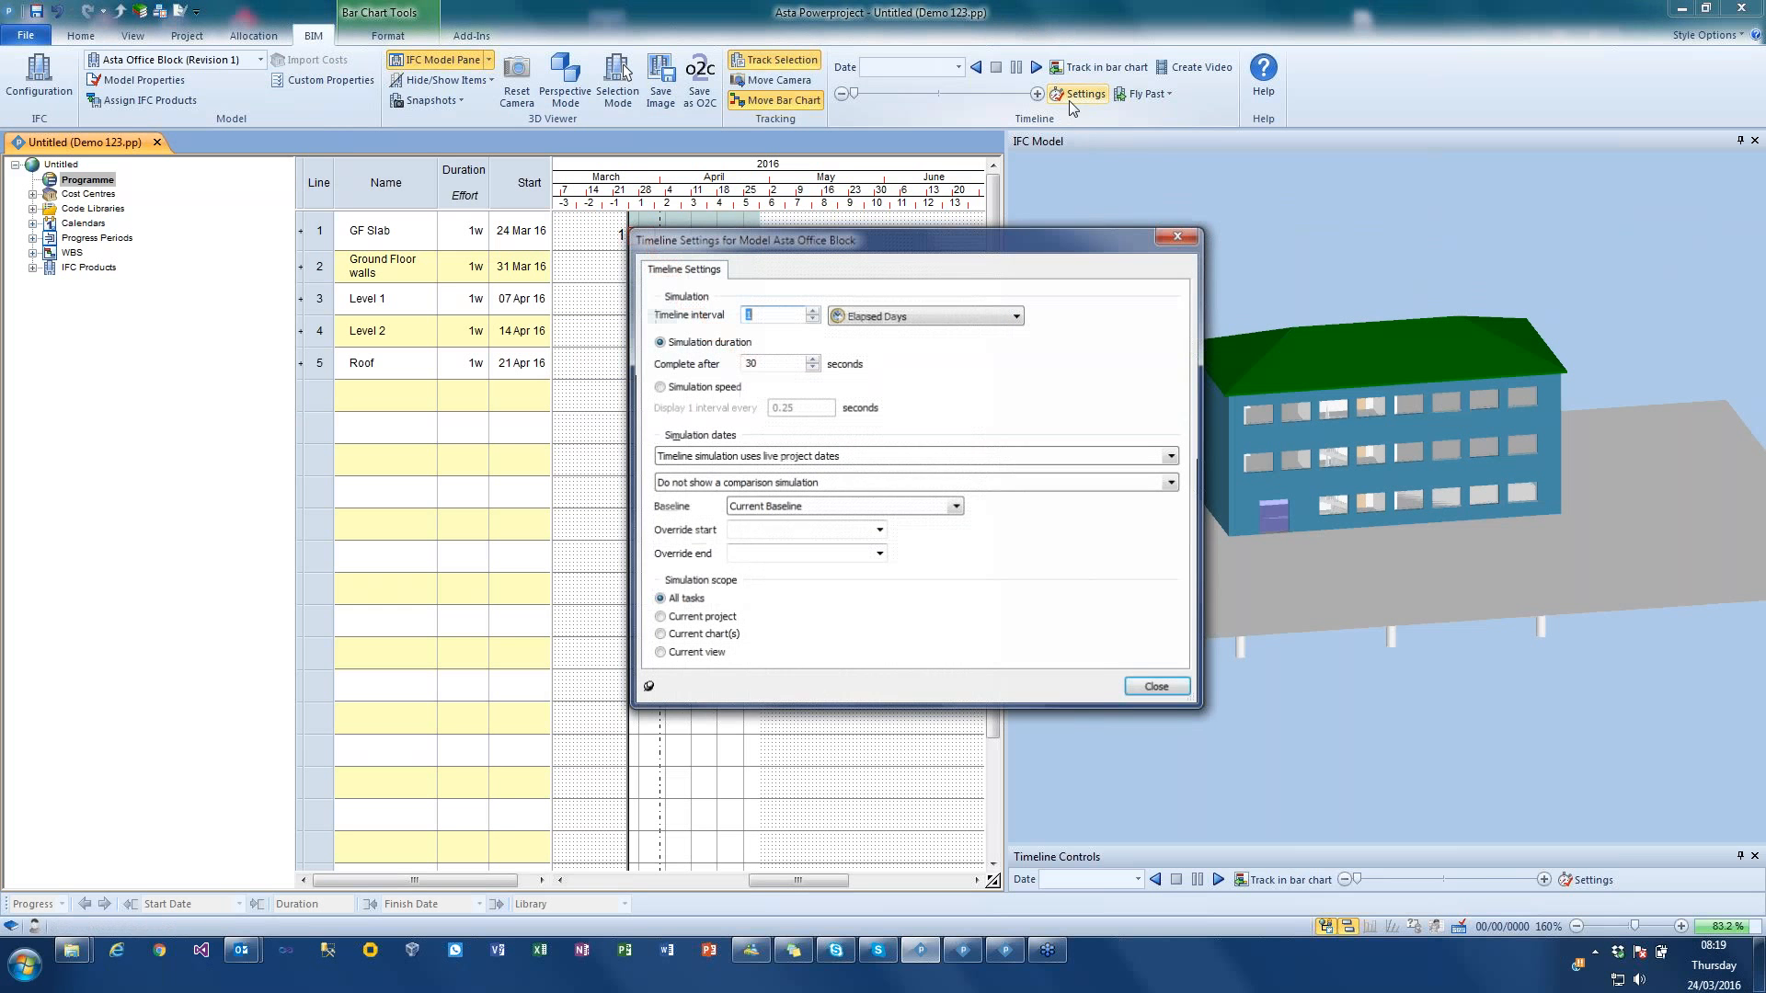
left_click(772, 363)
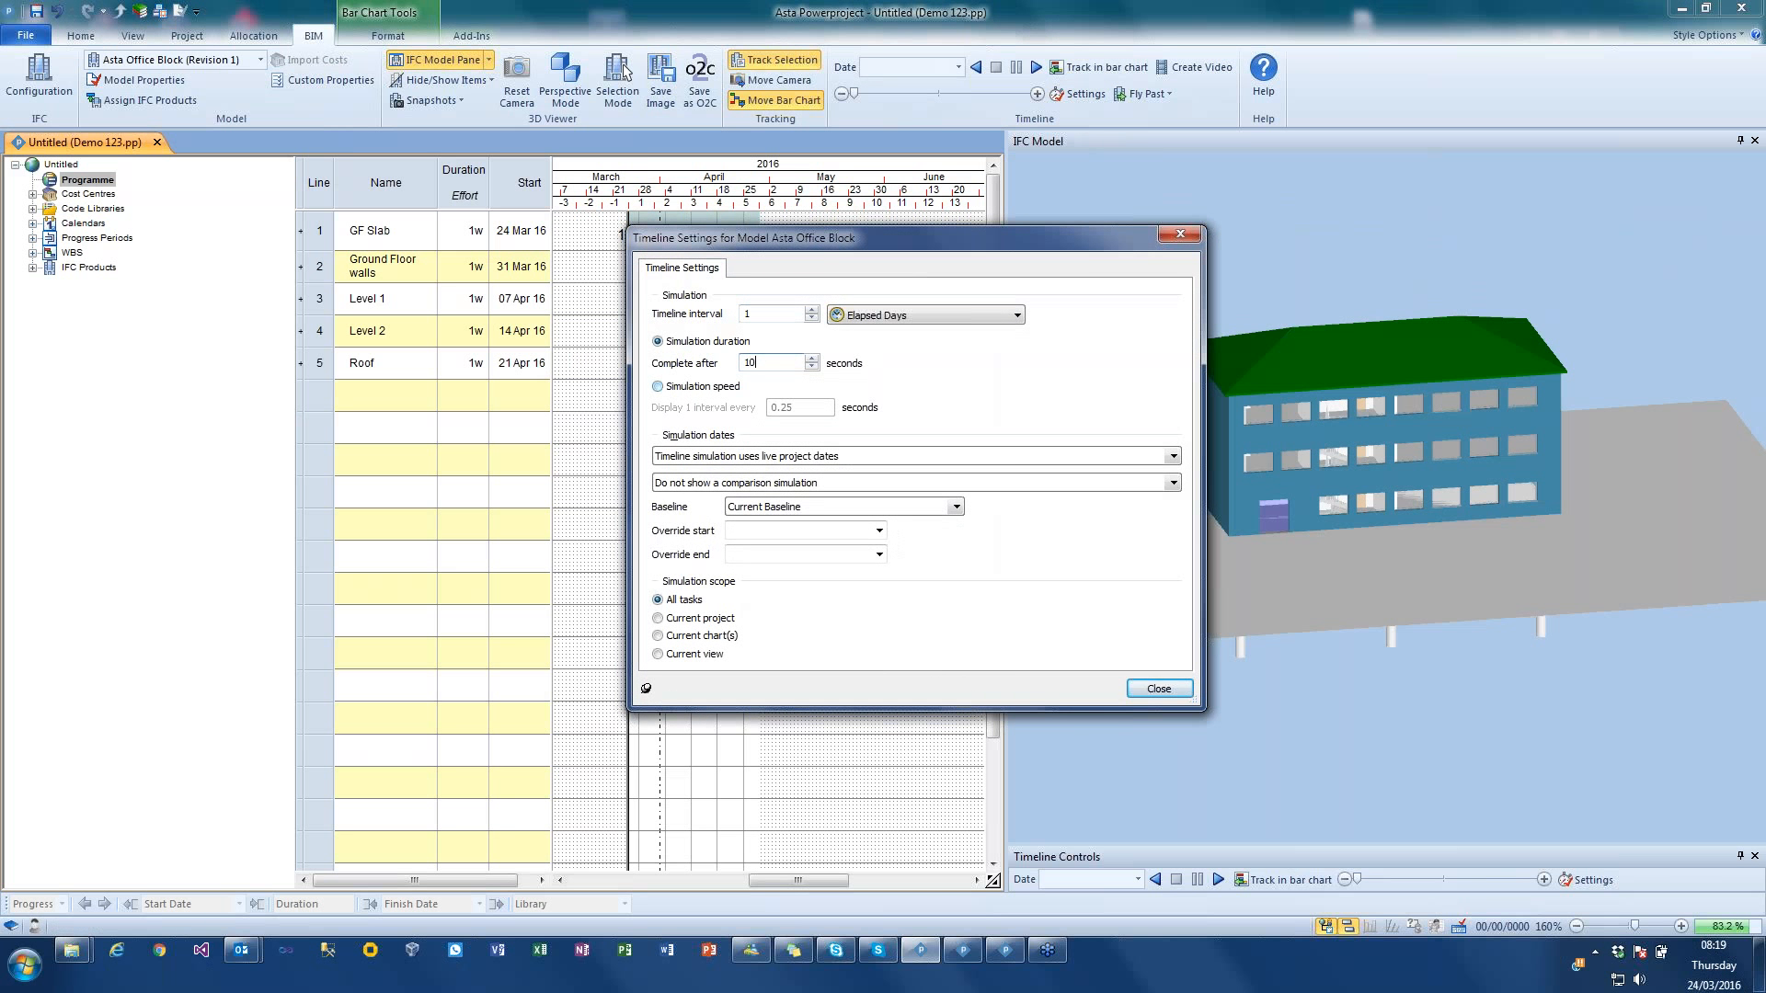
left_click(1158, 689)
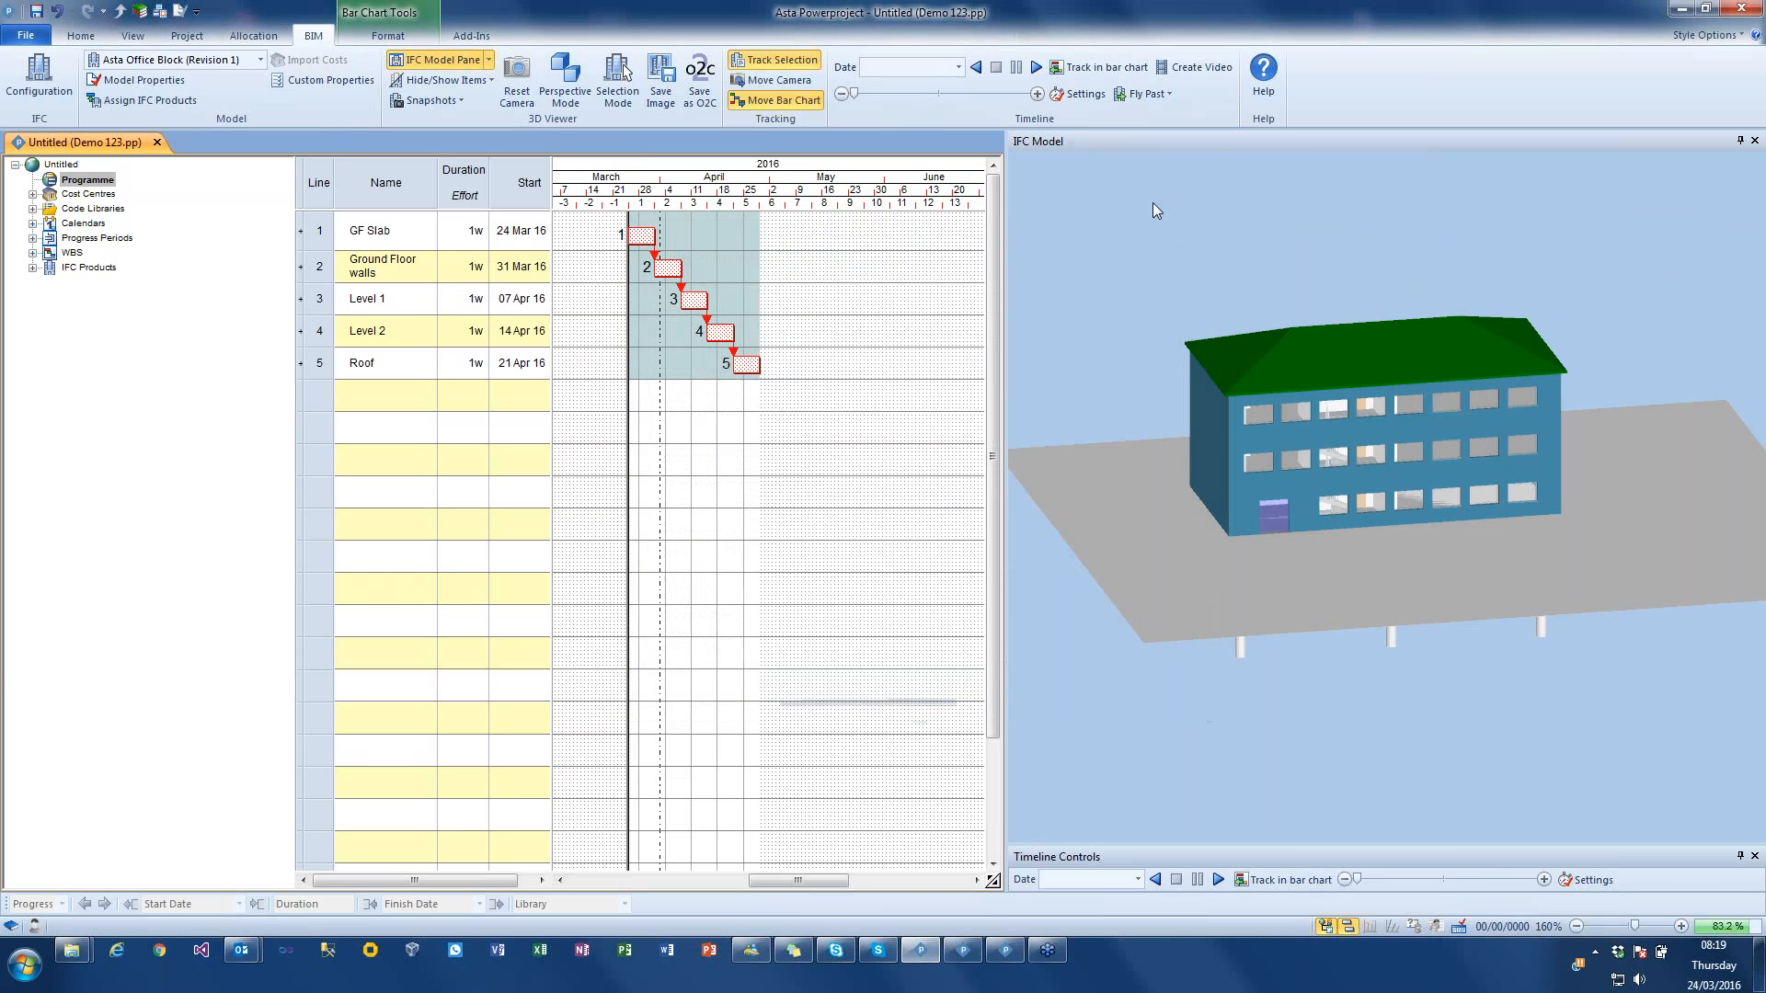
Step: Play the construction timeline simulation, turn on Track in bar chart during playback, and stop the simulation at the end
left_click(1034, 68)
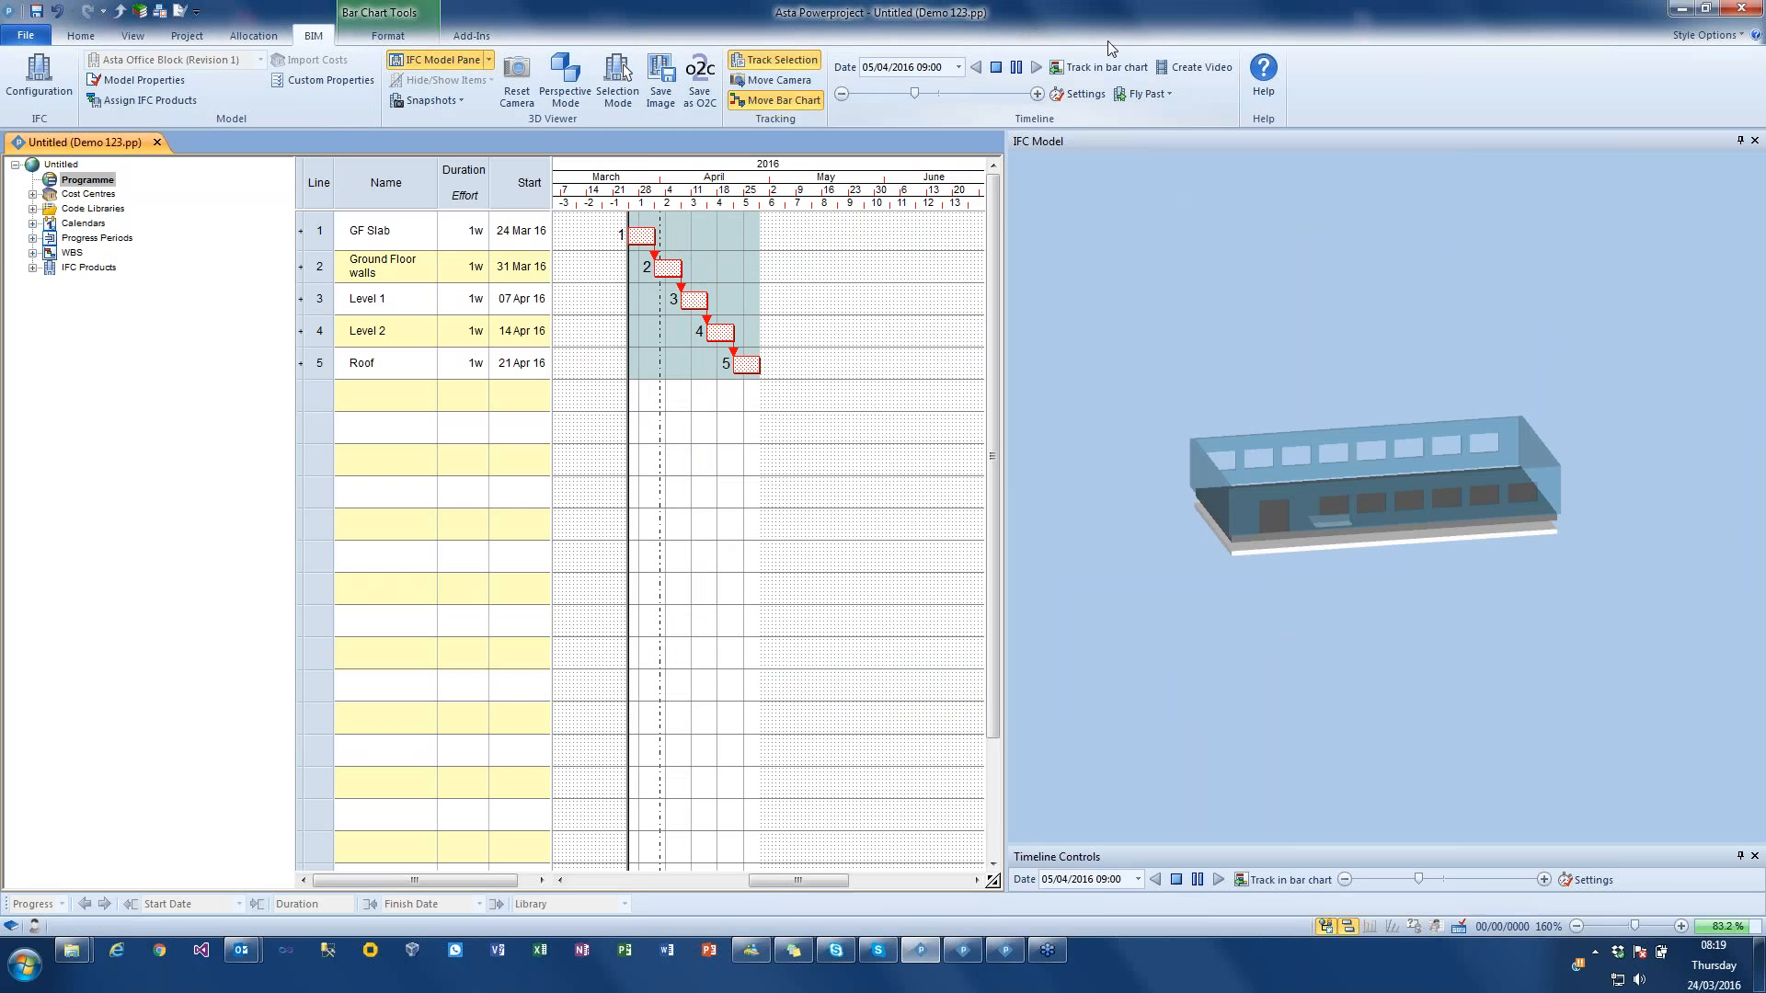
left_click(1117, 68)
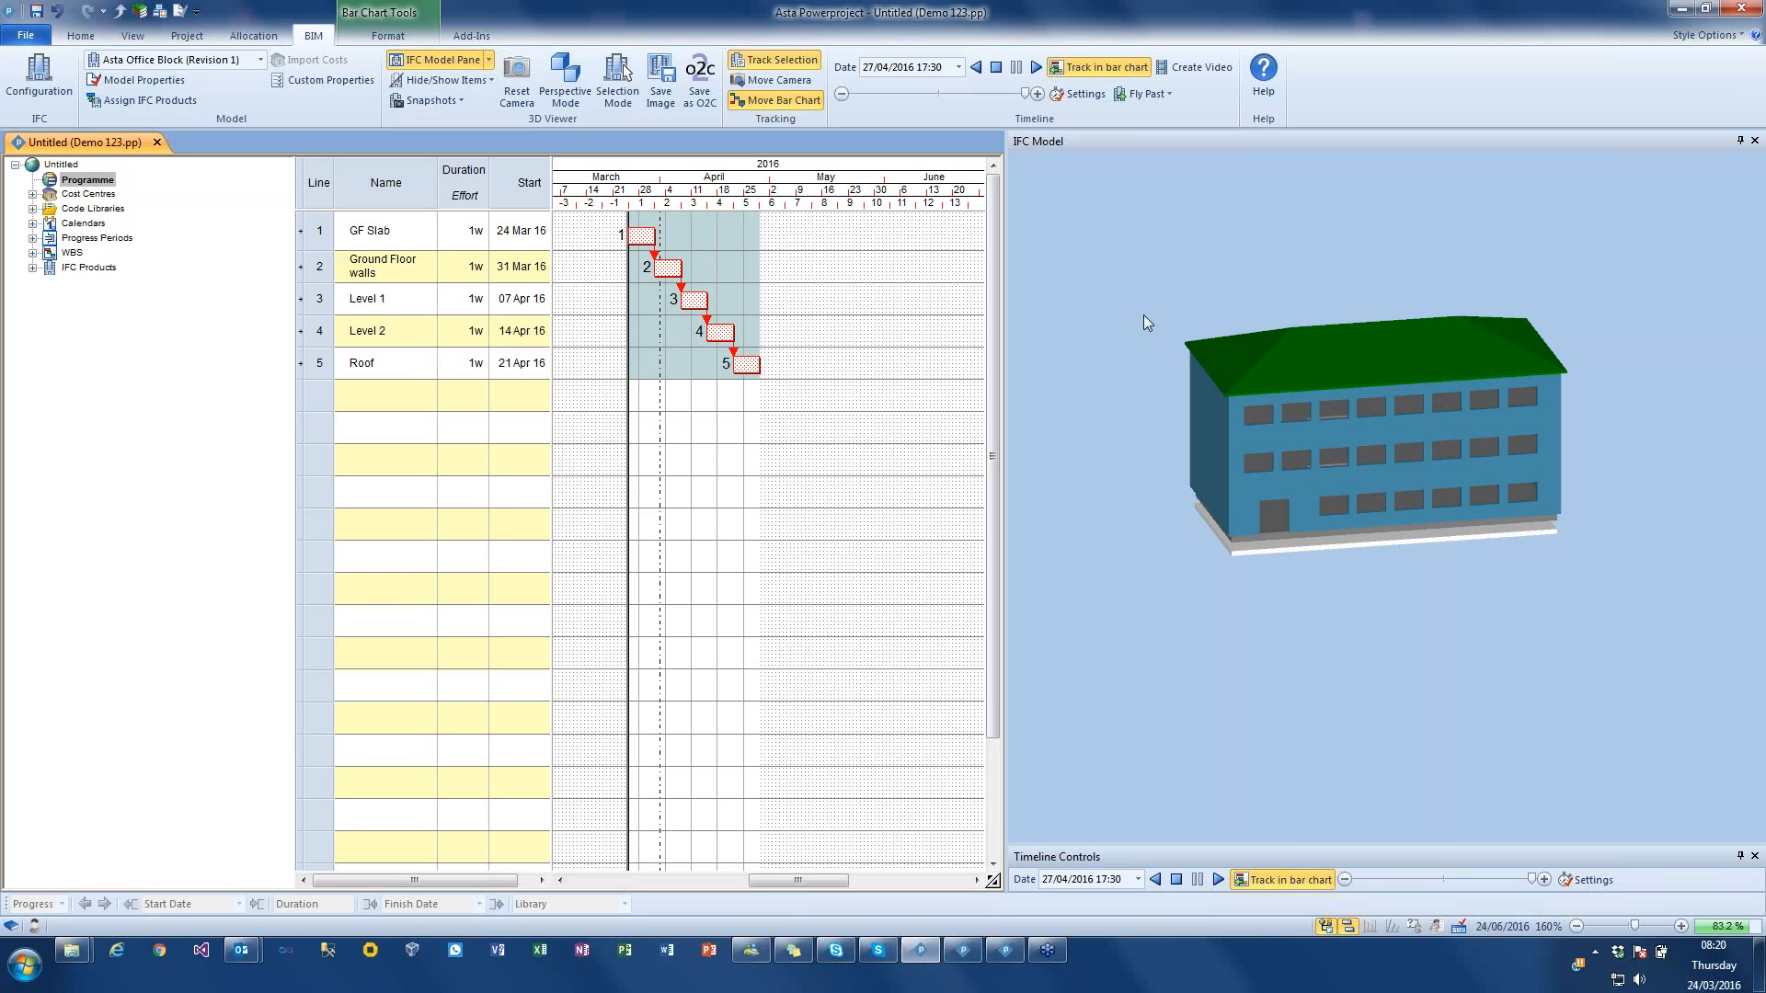
left_click(995, 68)
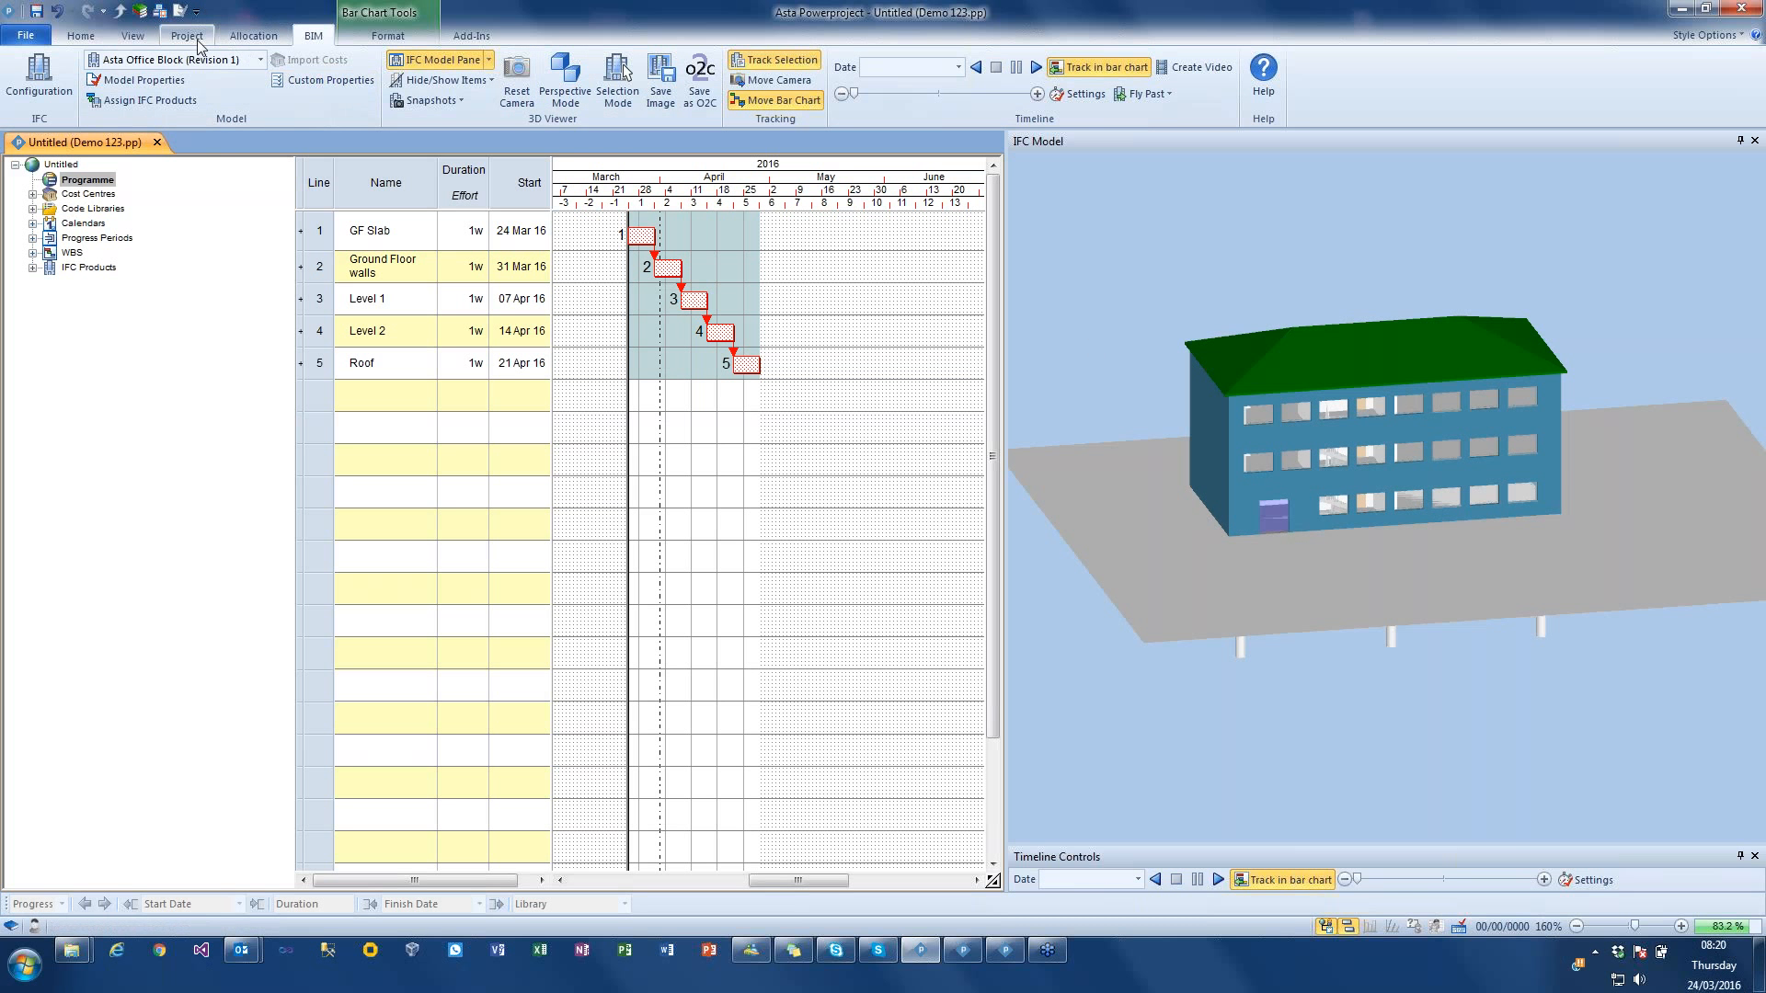
Step: Show the IFC Properties pane and widen it so the property values can be read
left_click(488, 60)
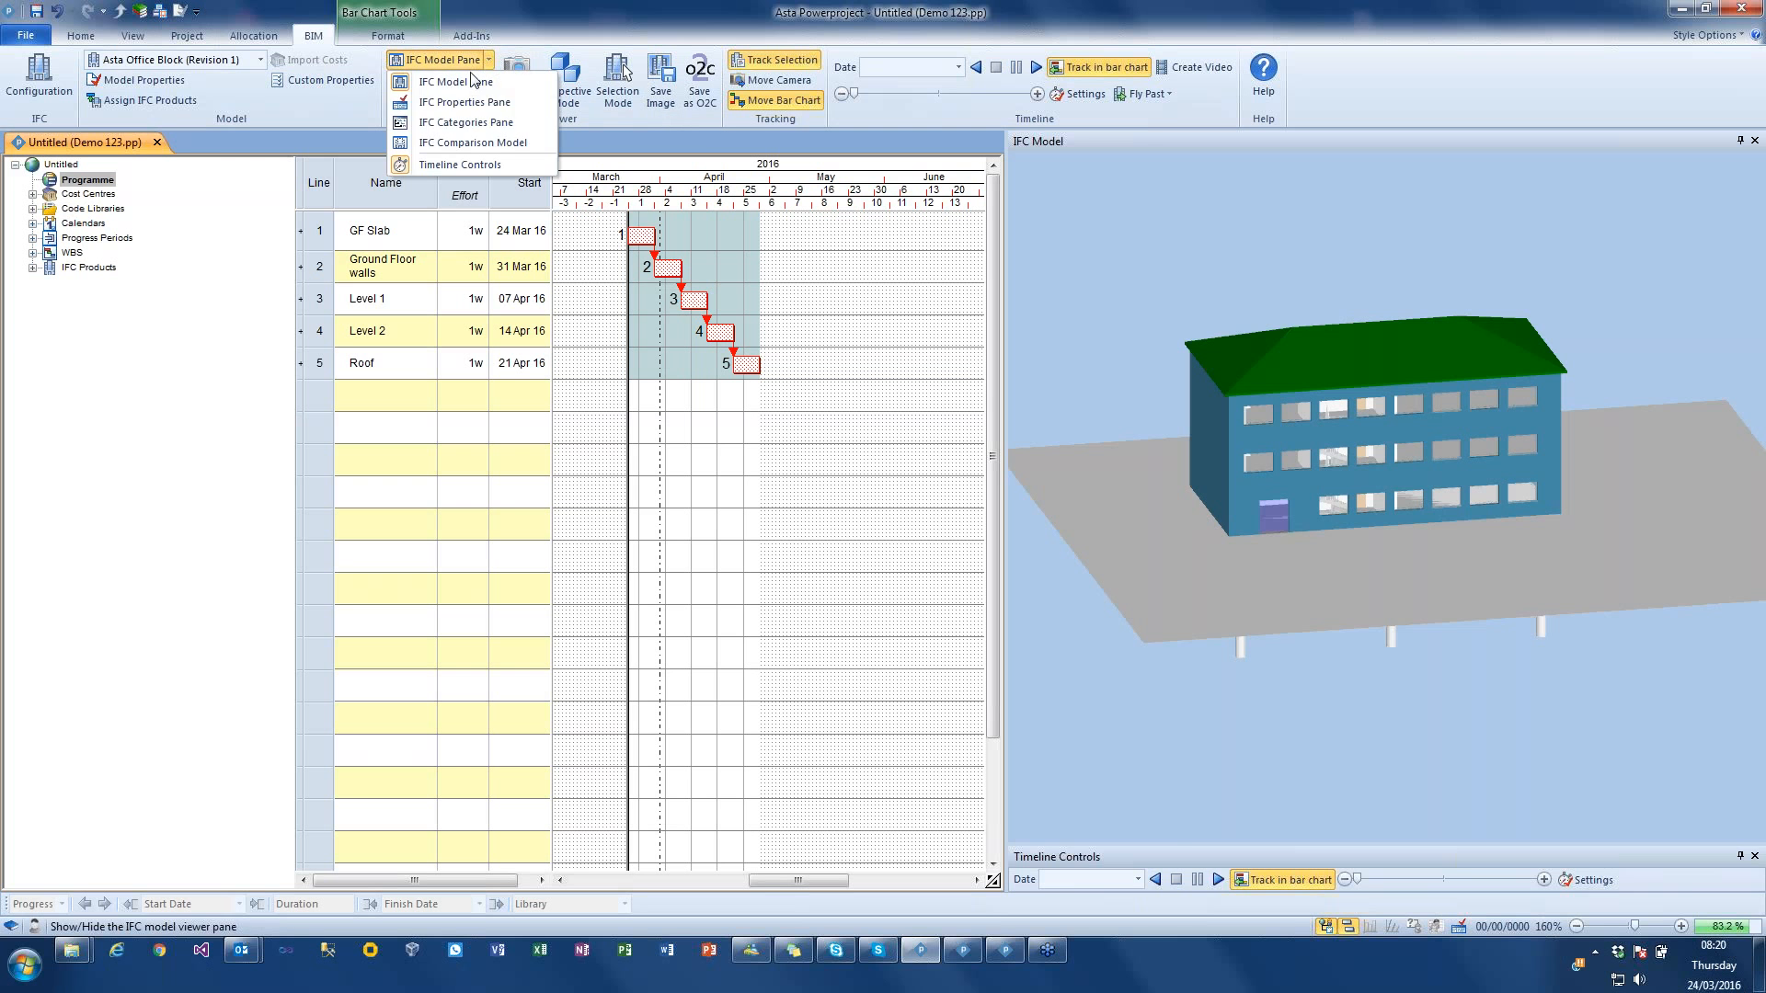
left_click(465, 102)
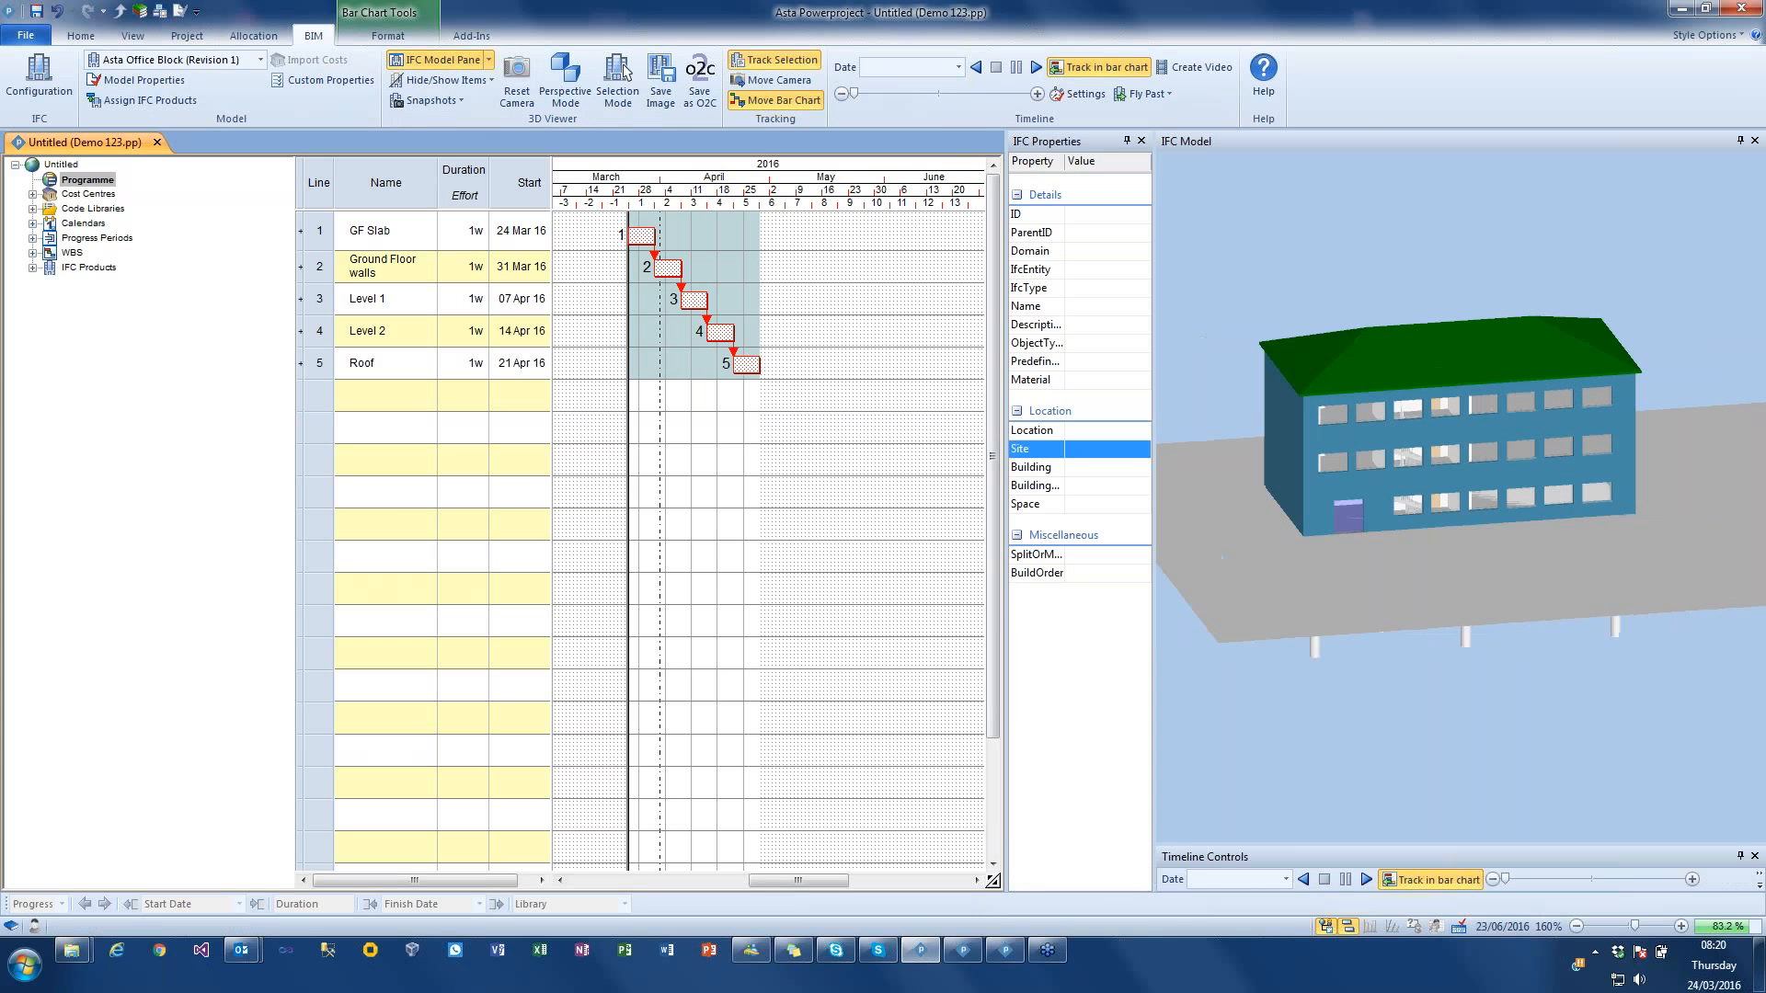
left_click_drag(1007, 216, 760, 216)
Step: Set the build order of the ground-floor end wall beside the entrance to 1 and of the ground-floor front wall to 2
left_click(1198, 513)
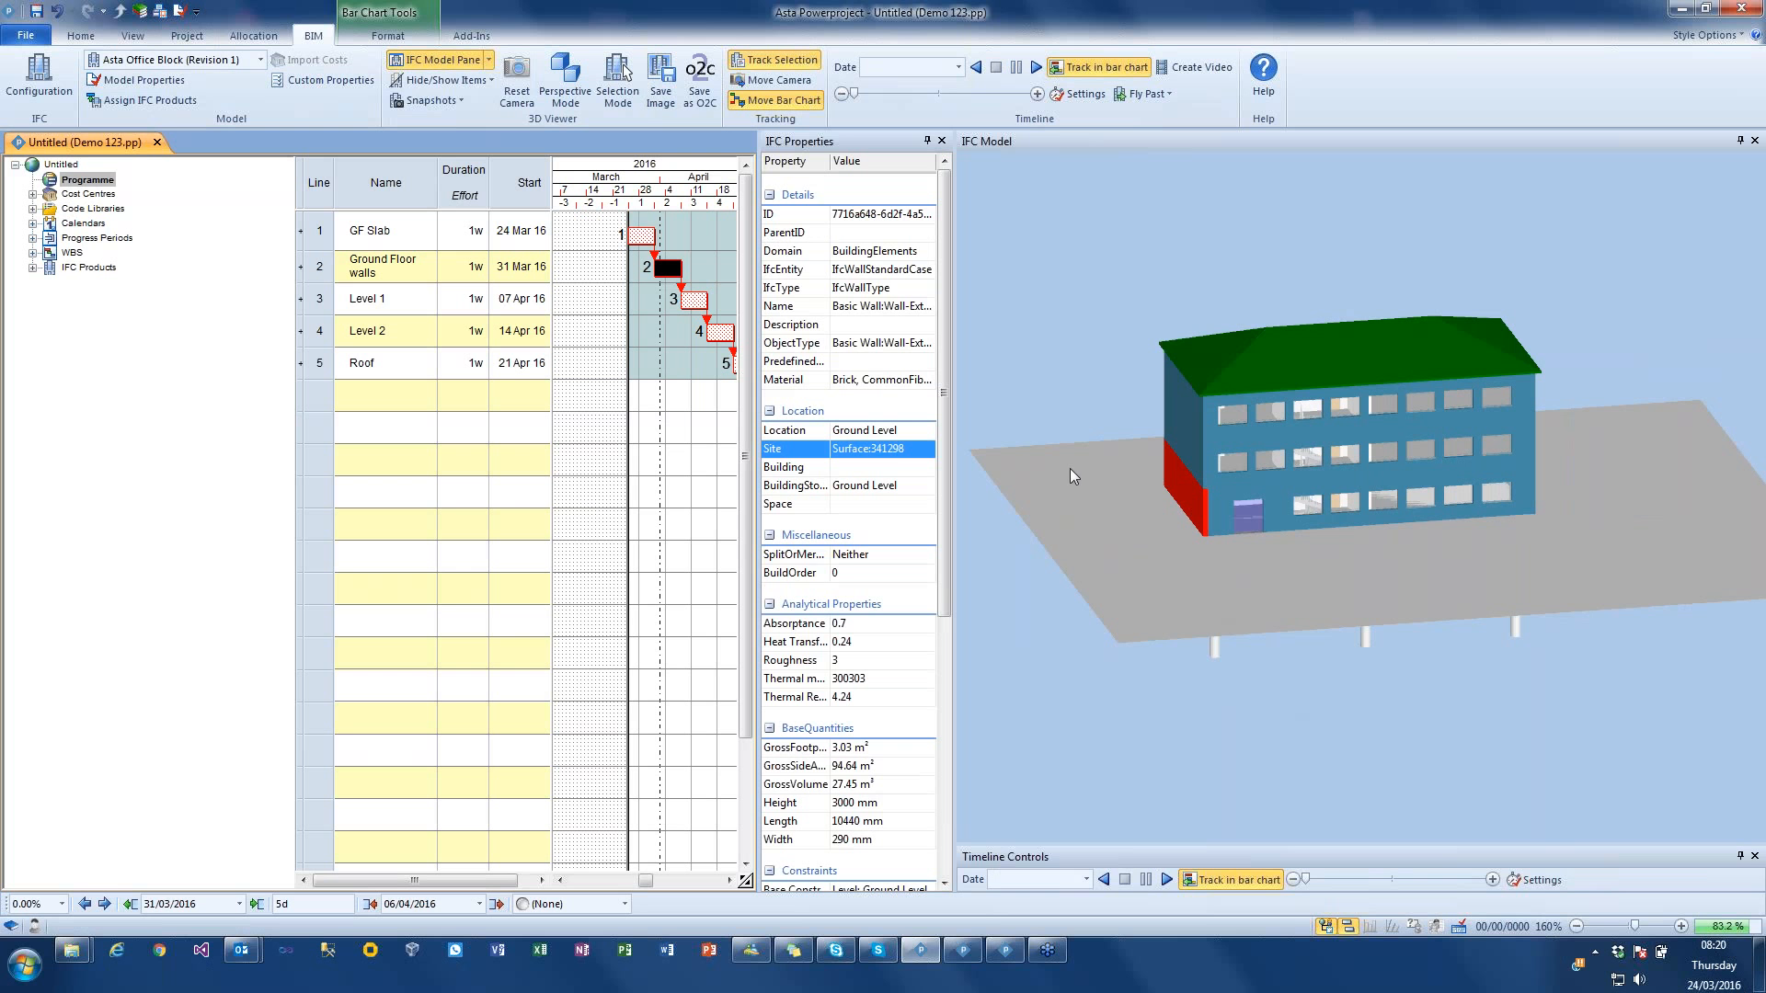
left_click(814, 573)
type("1")
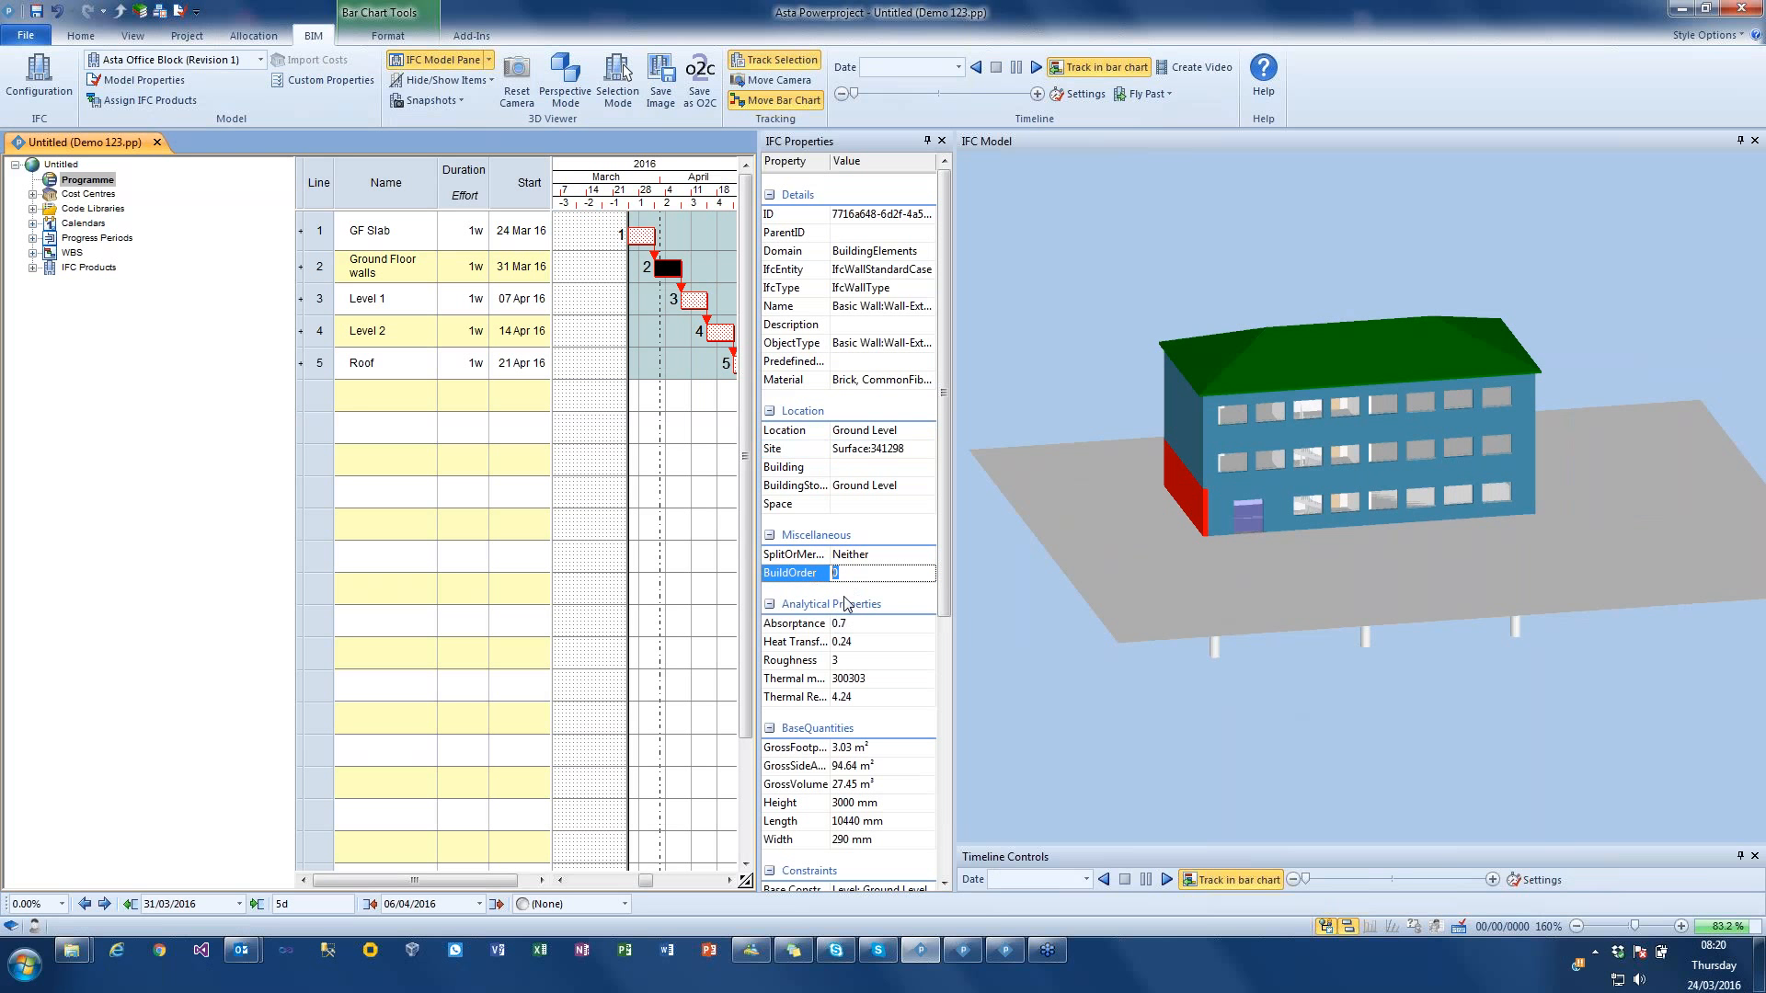
left_click(1226, 523)
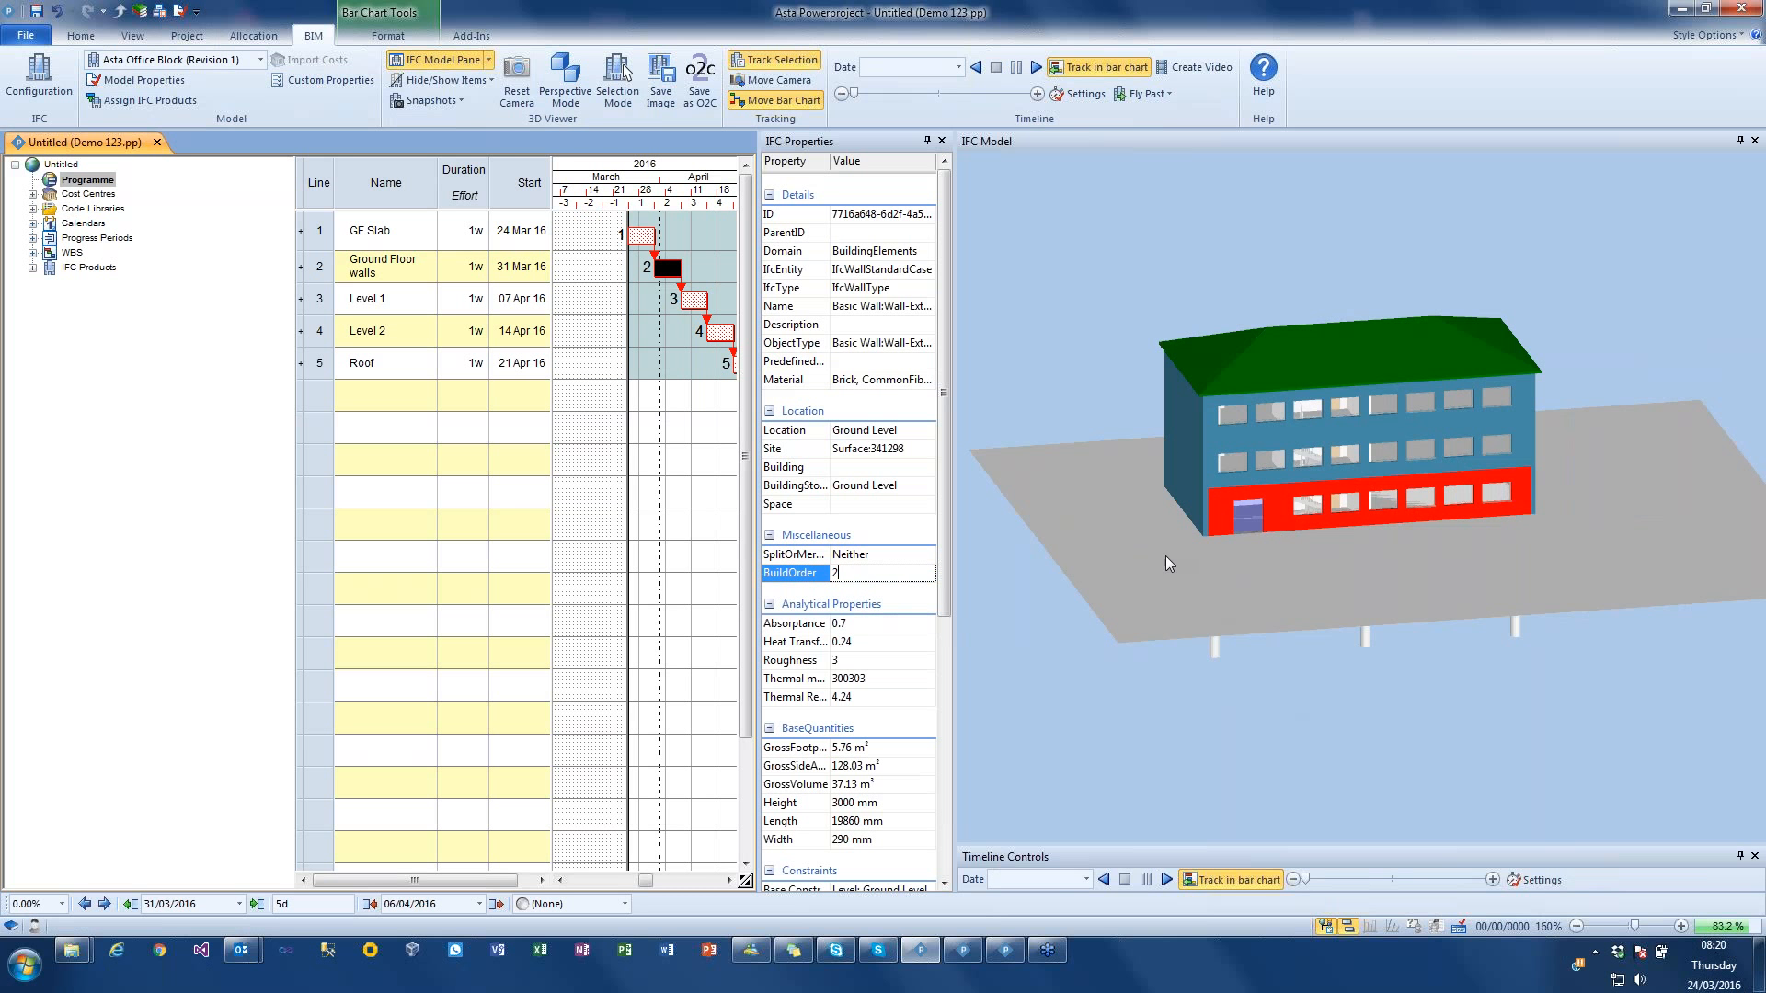
Step: From the rear of the building, set the build order of the visible ground-floor end wall to 3 and of the rear wall to 4
left_click_drag(1166, 563, 1503, 565)
left_click(1389, 526)
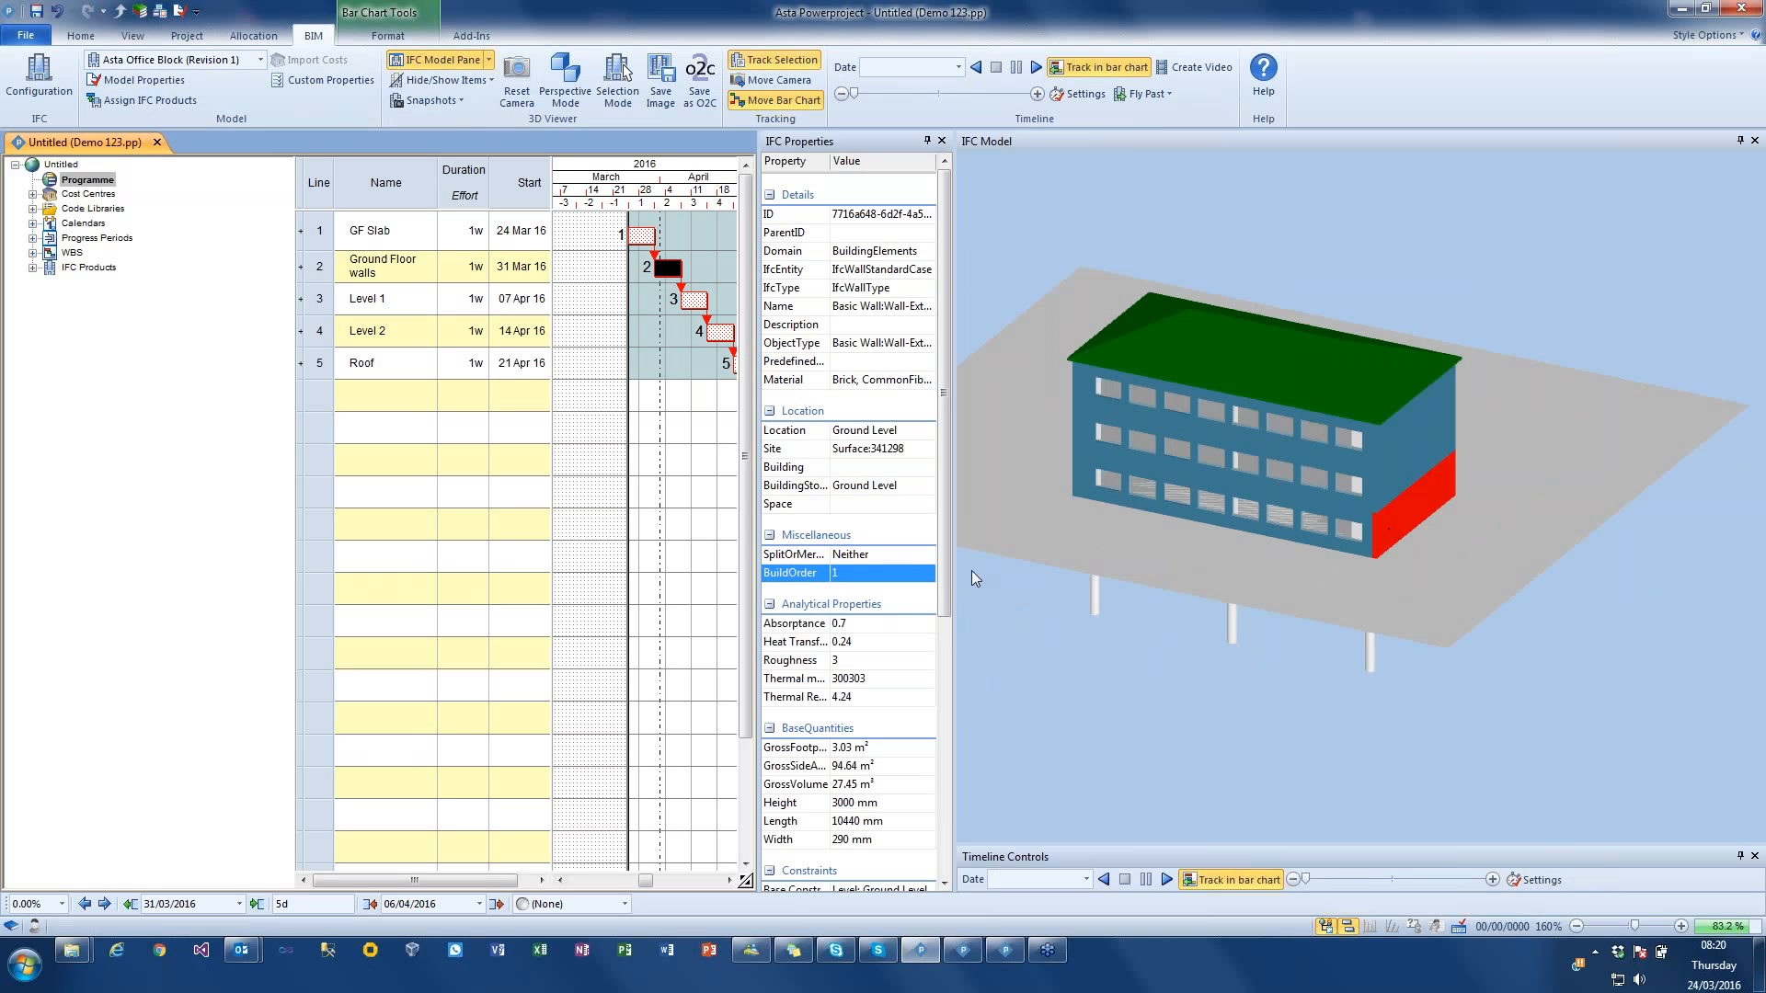
left_click(1259, 542)
left_click(855, 575)
type("4")
left_click(1064, 592)
Step: Set the build order of the Level 1 and Level 2 rear walls to 4
left_click(1076, 447)
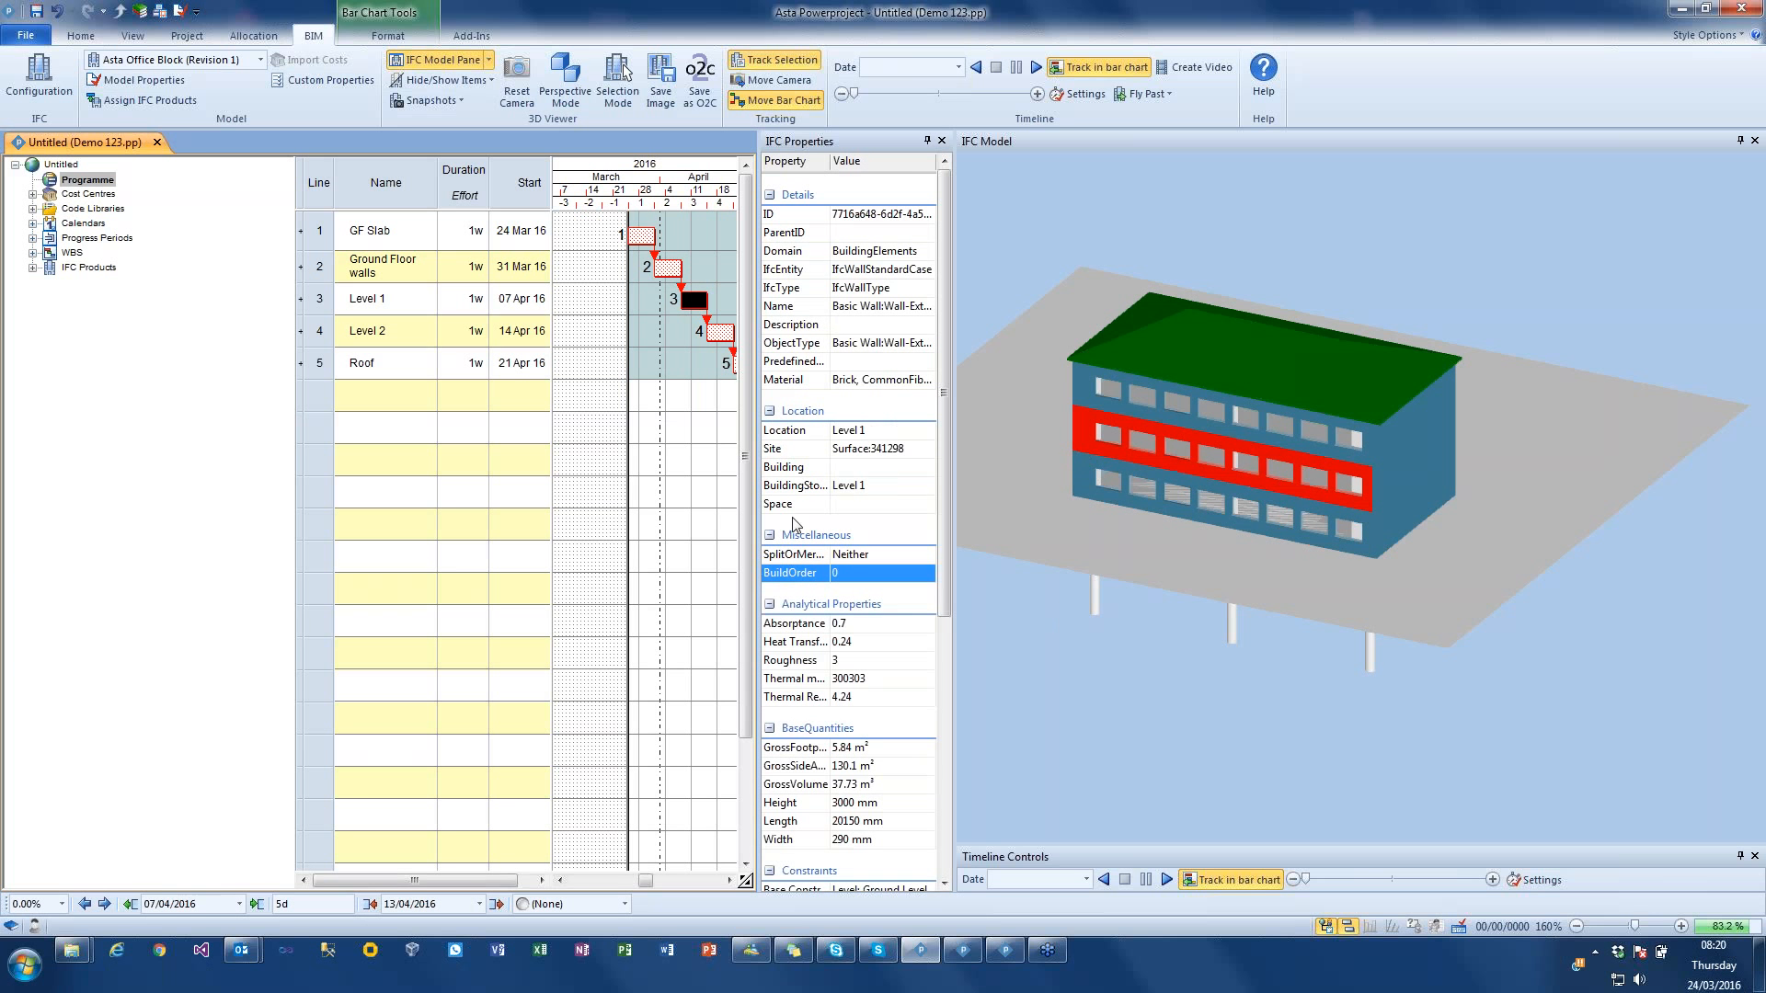
left_click(851, 572)
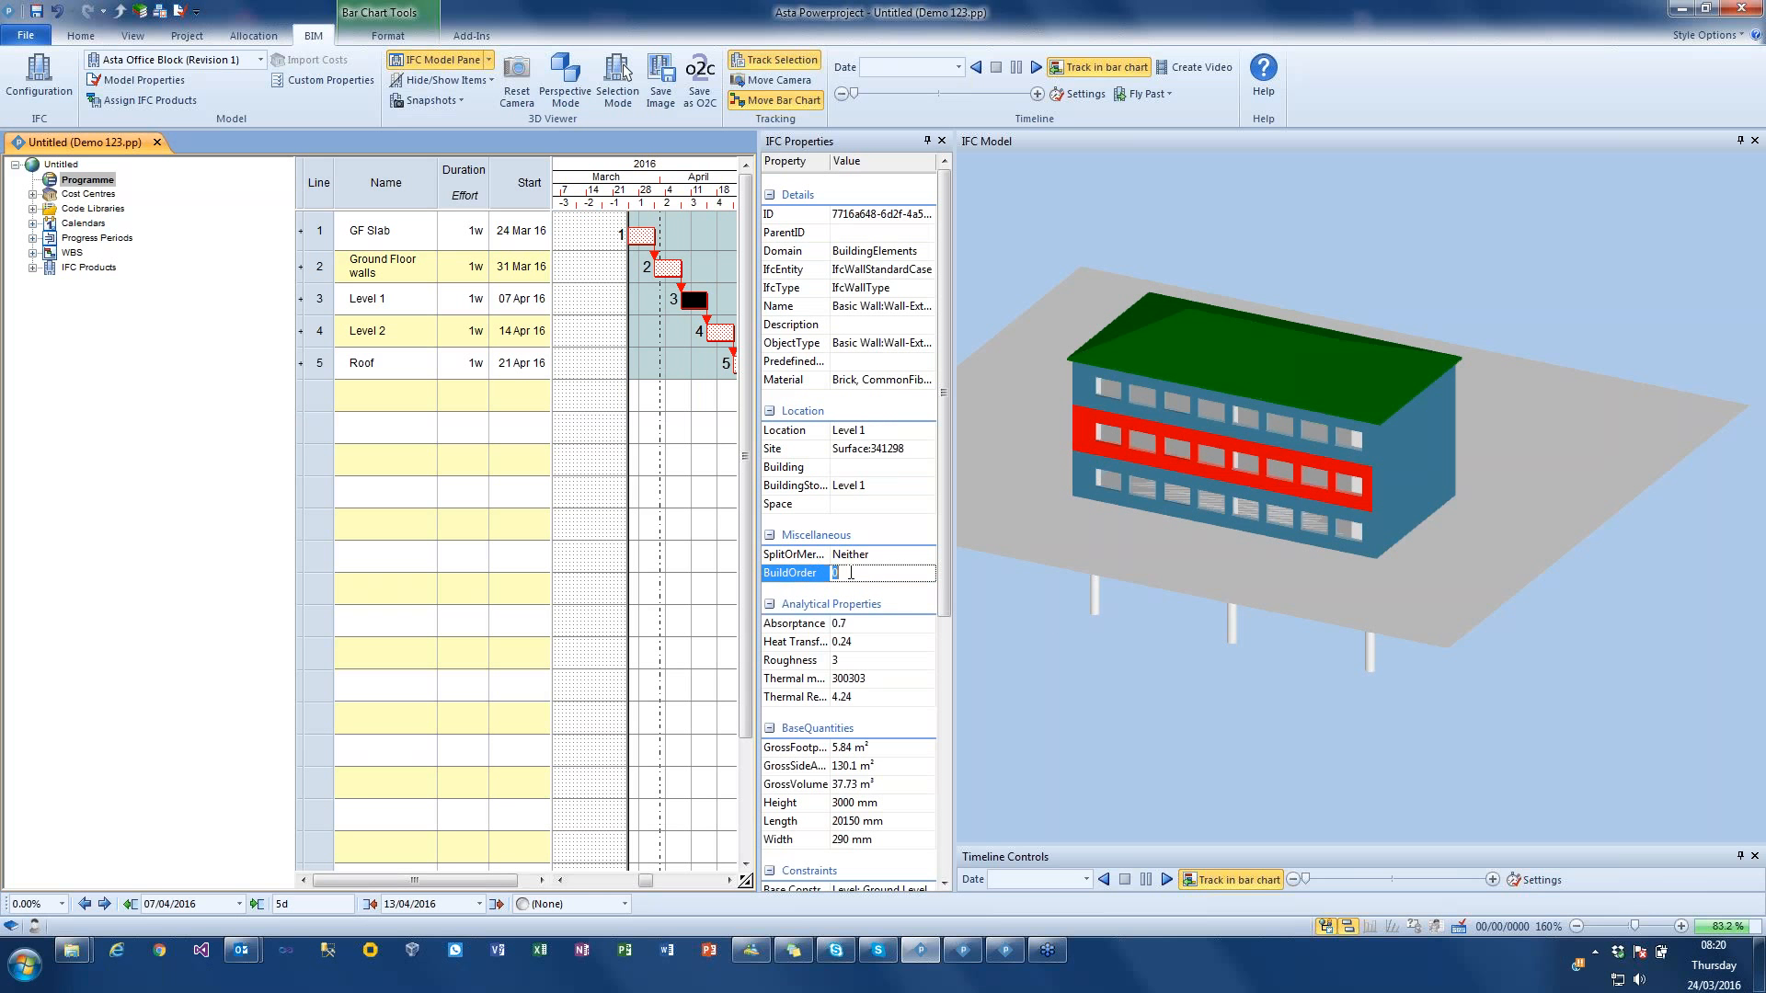
left_click(1094, 396)
left_click(891, 571)
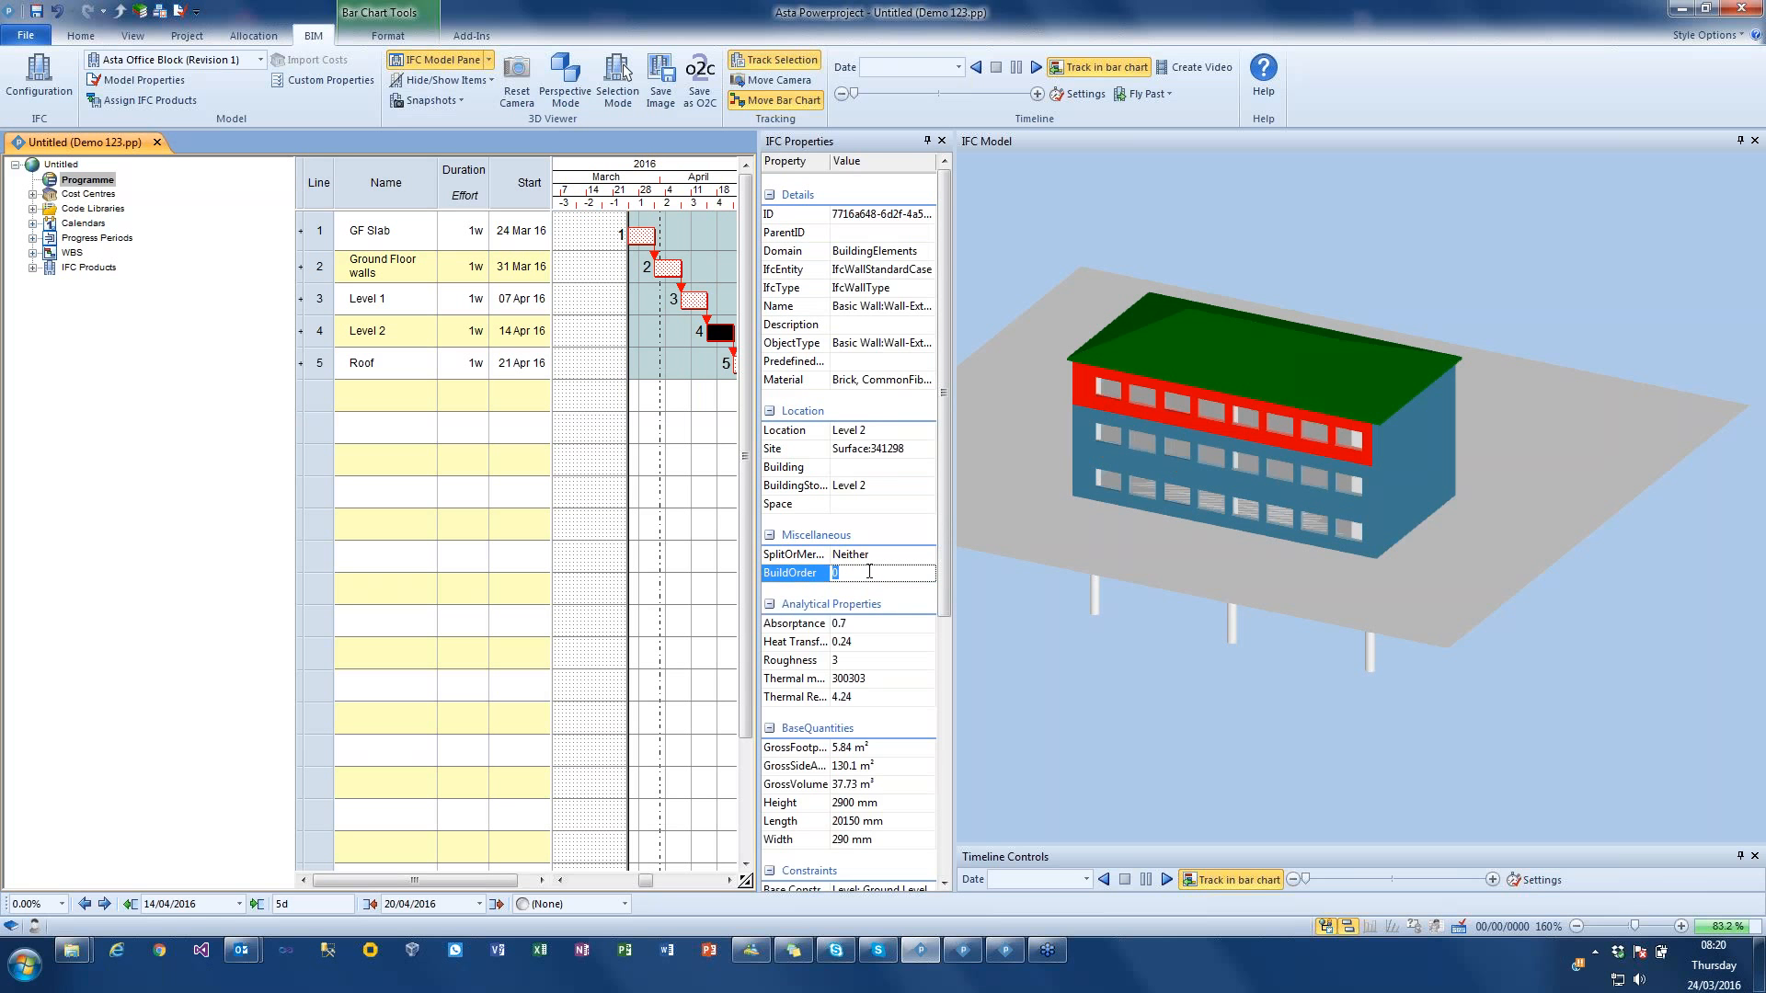
type("4")
key("Return")
Step: Set the build order of the Level 1 end wall above the ground-floor one to 3, and match the Level 2 end wall to it
left_click(1395, 517)
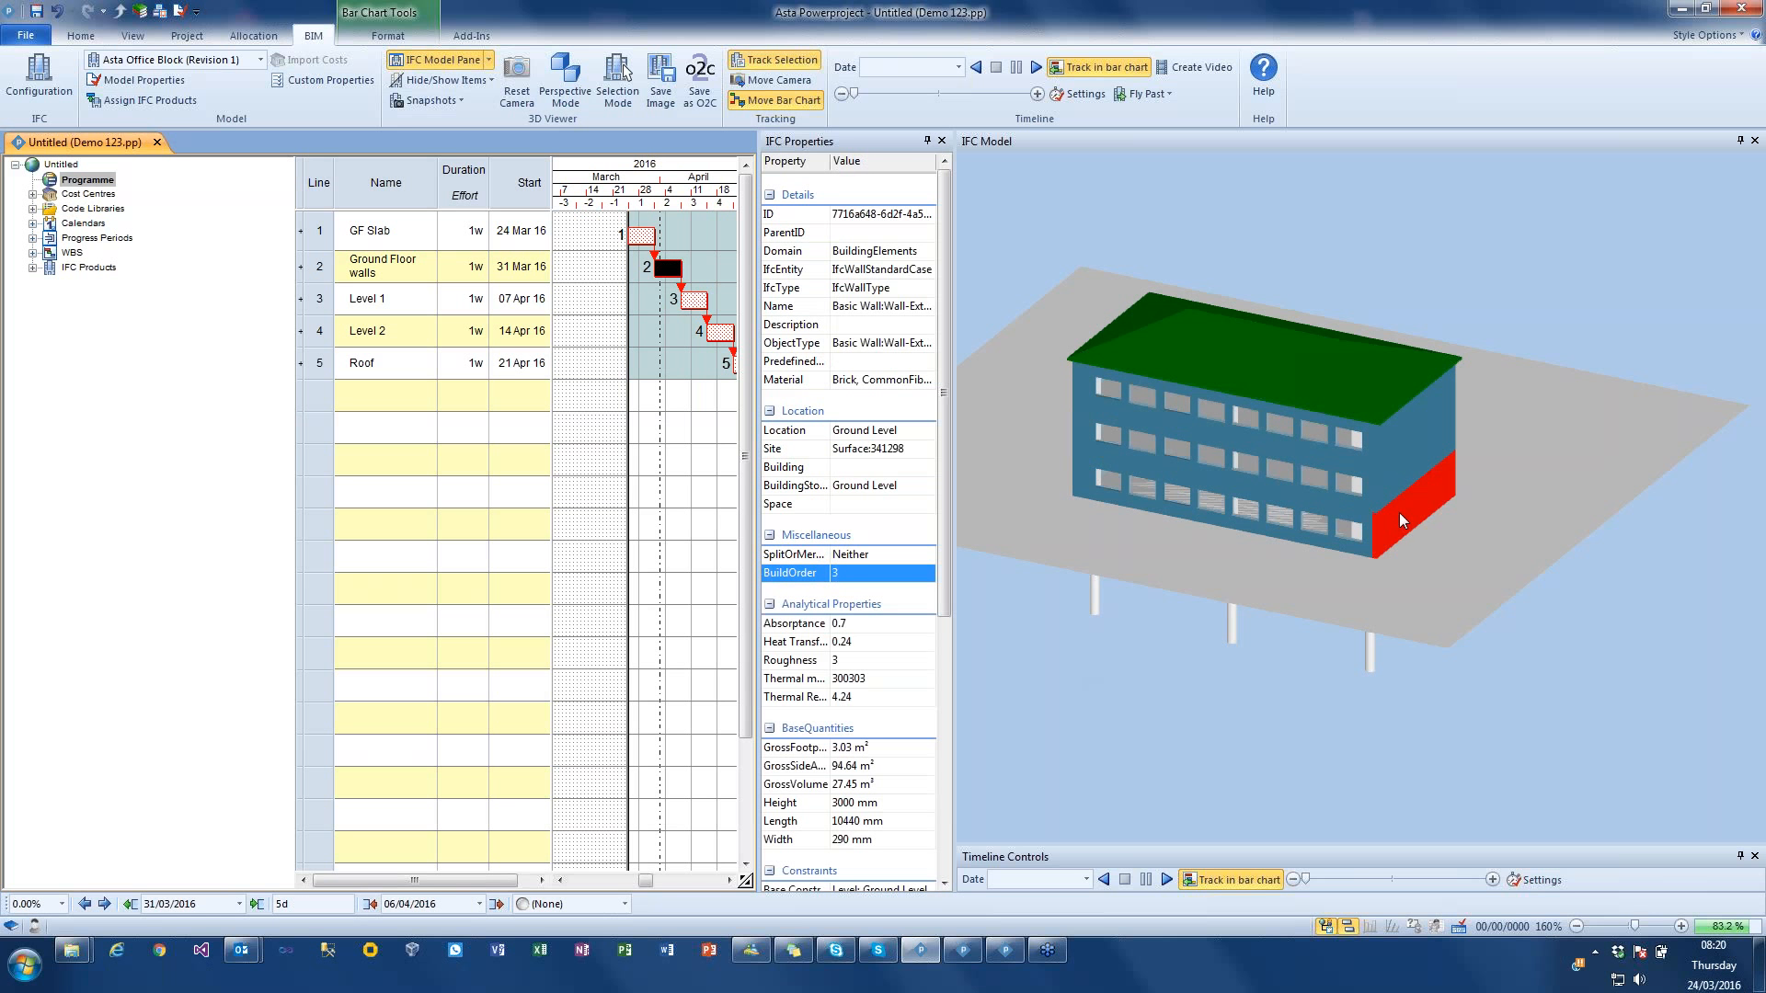
left_click(1398, 482)
left_click(883, 572)
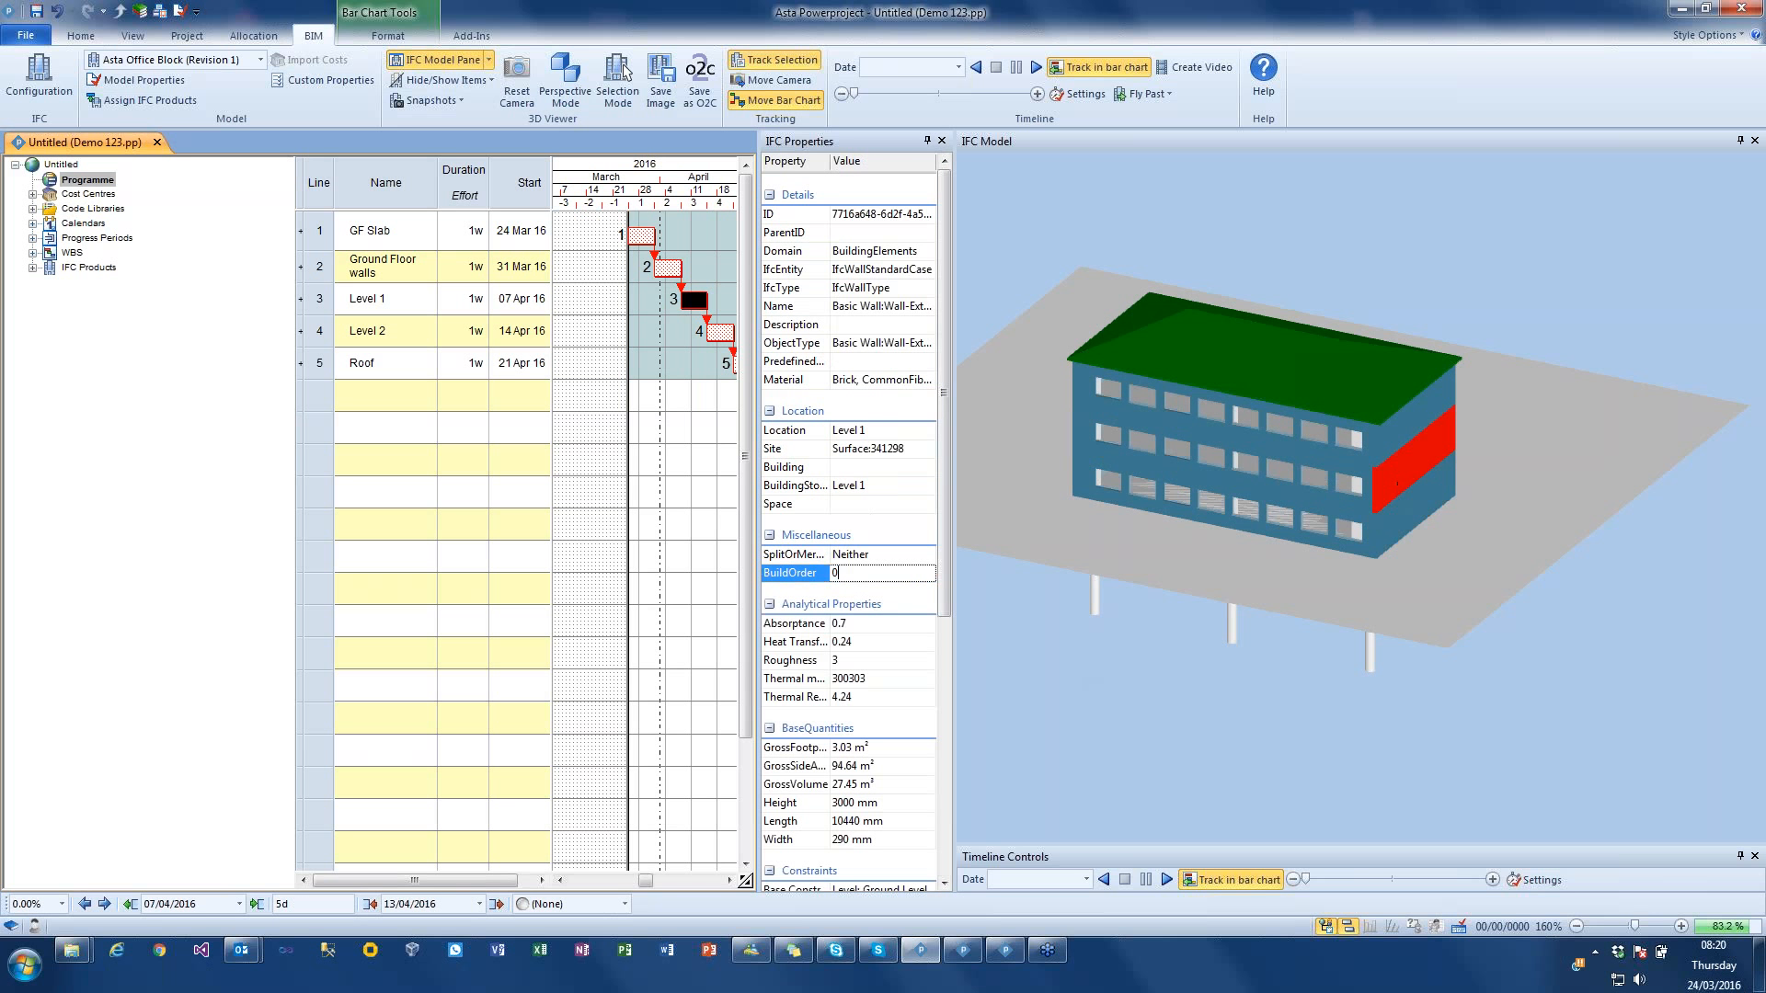
type("3")
key("Return")
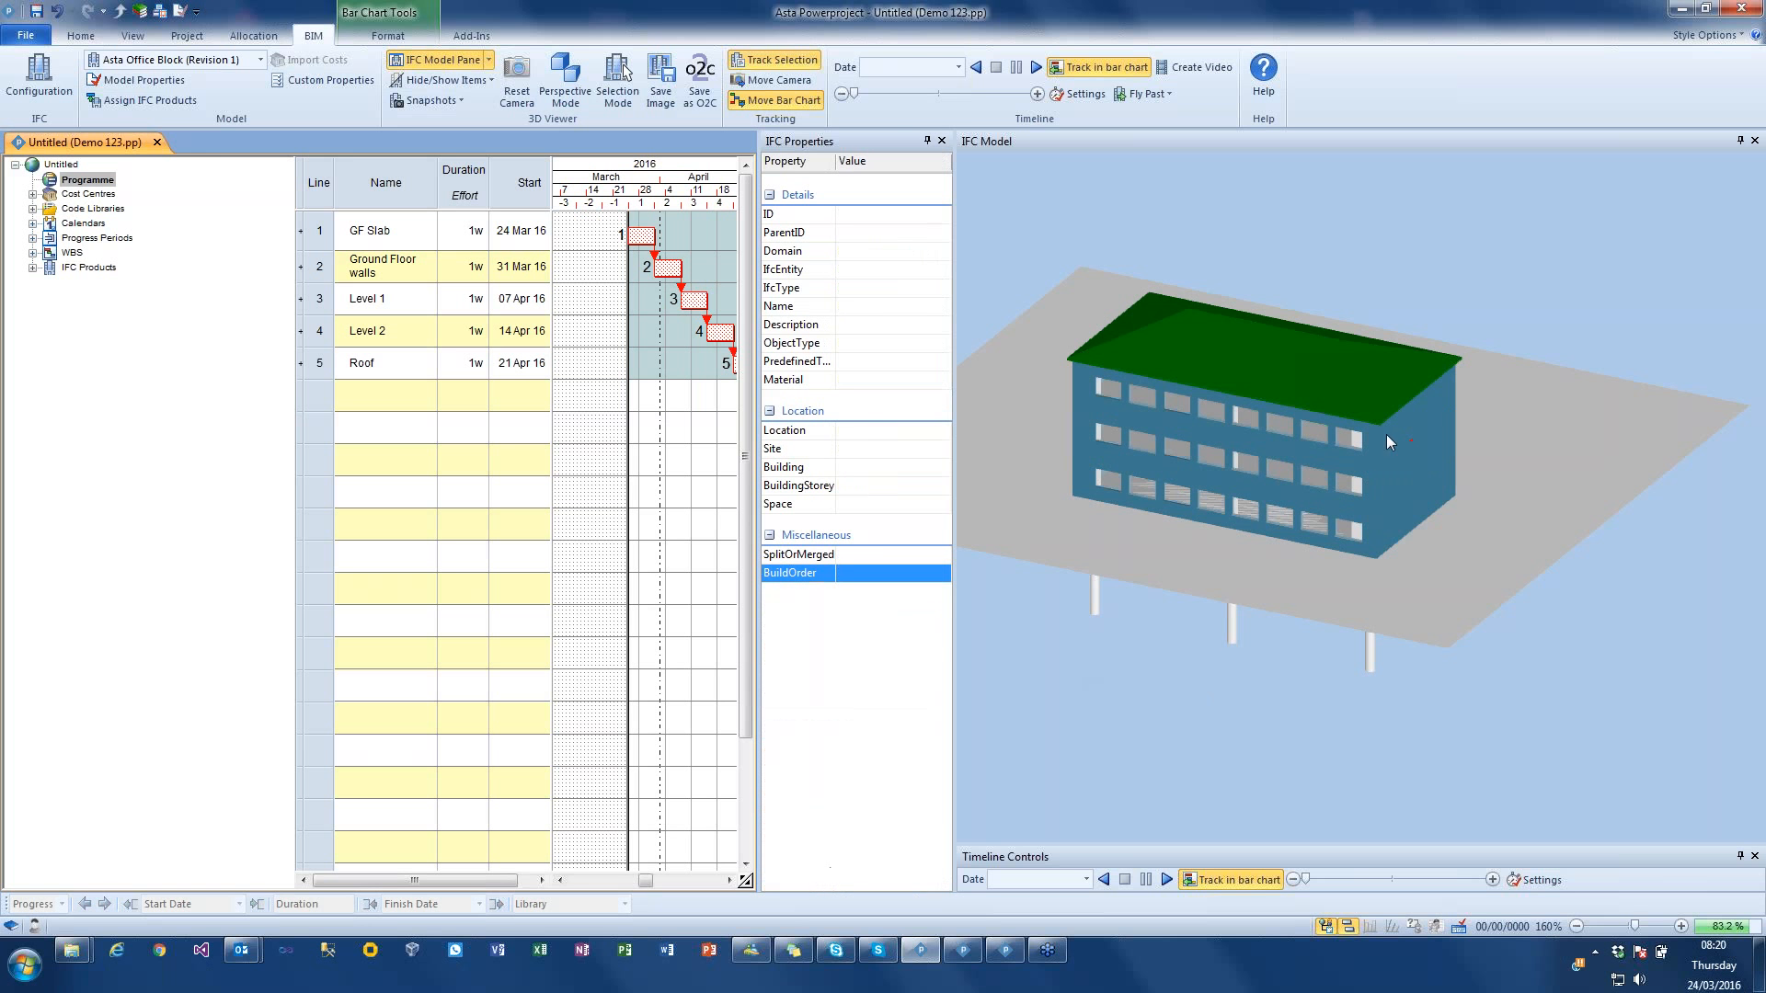
left_click(1389, 432)
left_click(854, 574)
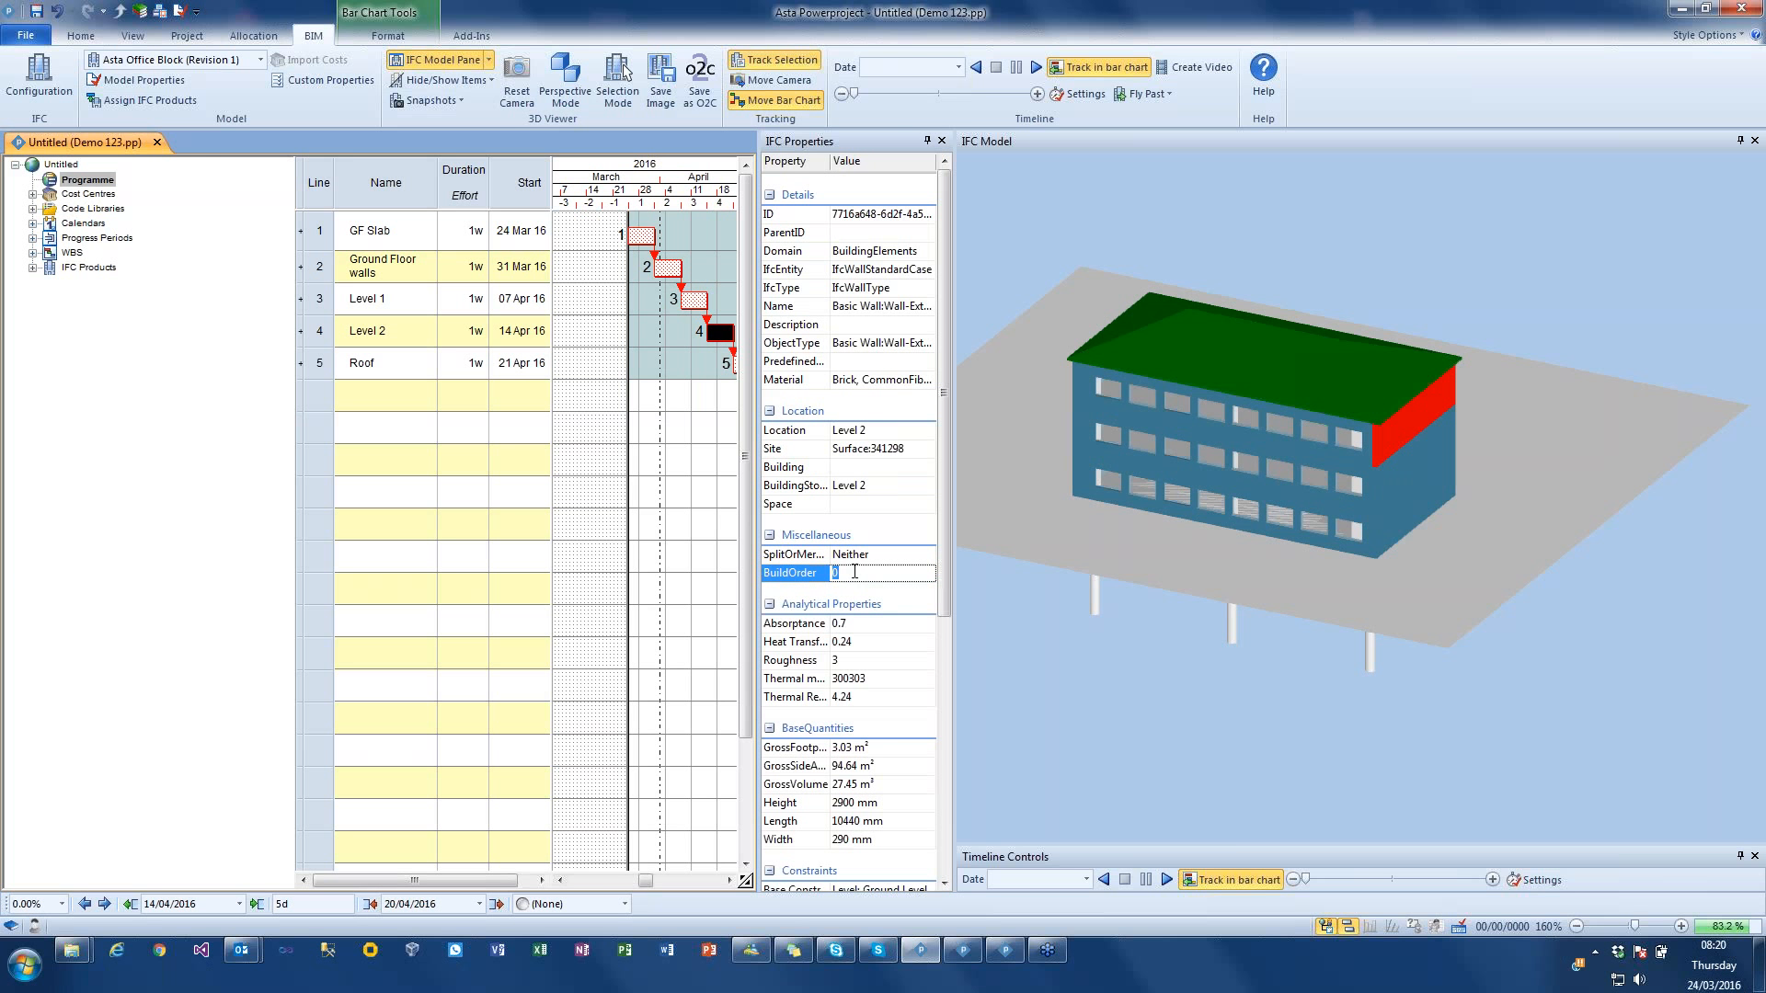
key("Return")
left_click(1391, 471)
Step: Check the ground-floor front wall's build order and set the Level 1 and Level 2 front walls to match it
left_click_drag(1472, 521, 1172, 465)
left_click(1251, 480)
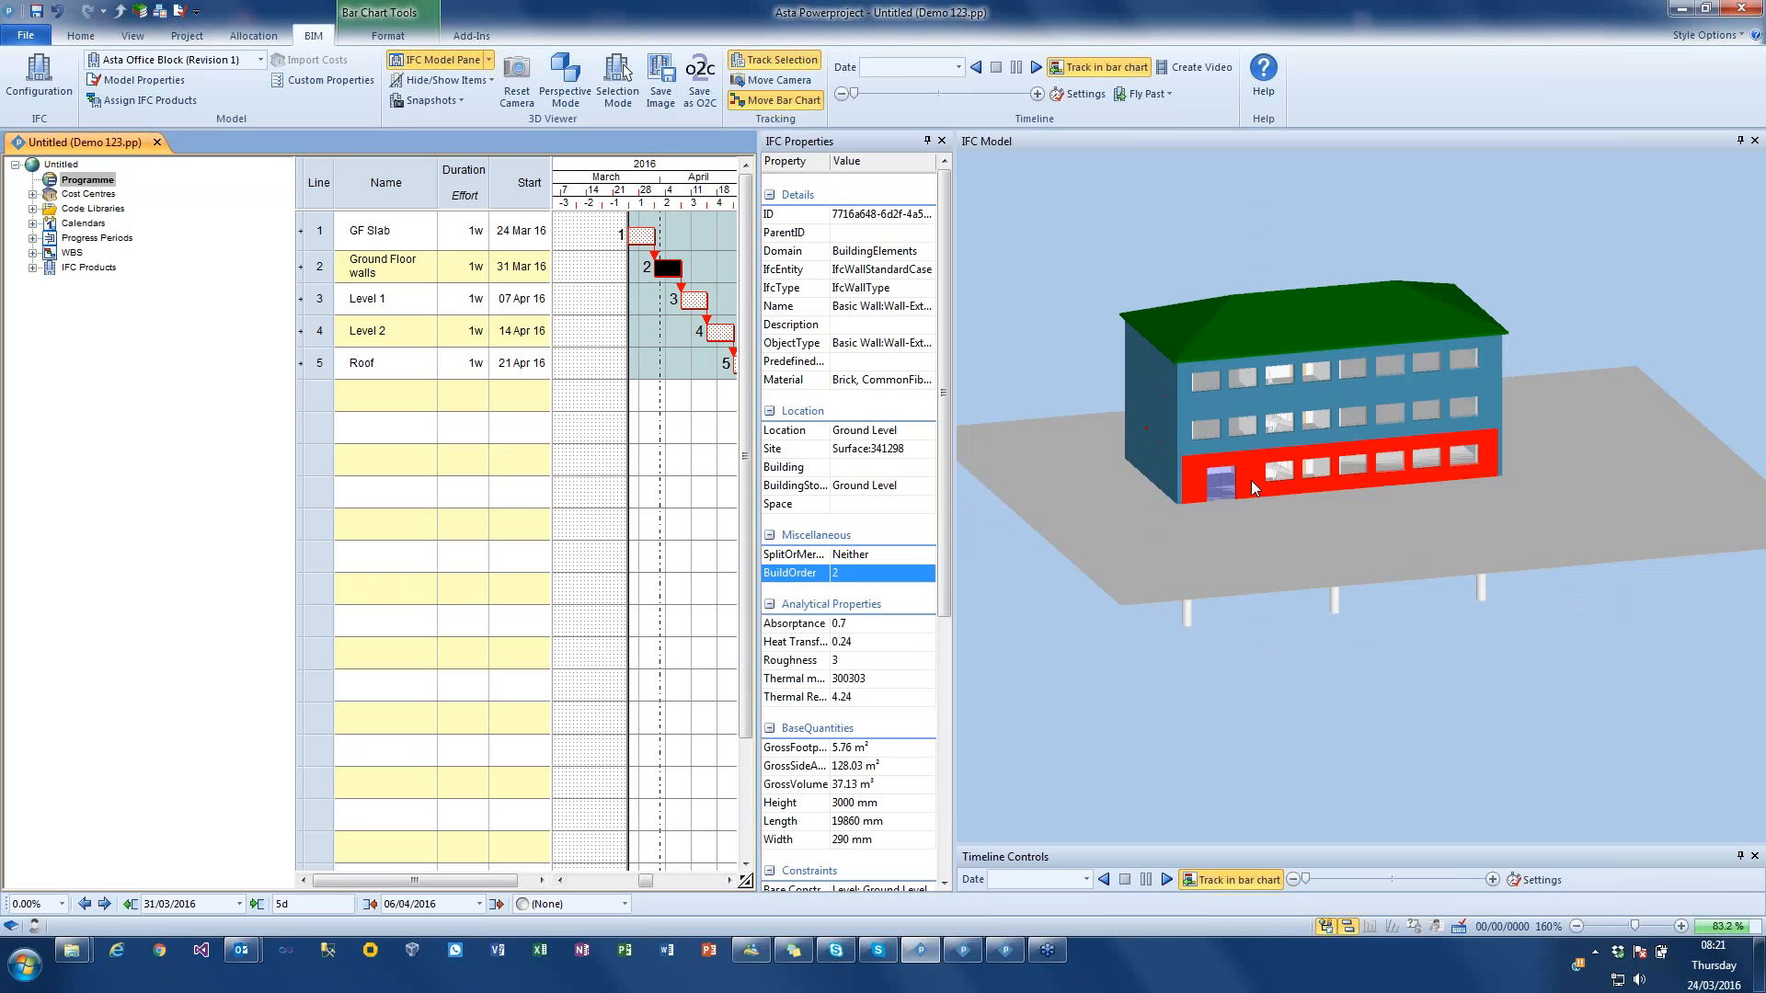
left_click(1238, 445)
left_click(835, 573)
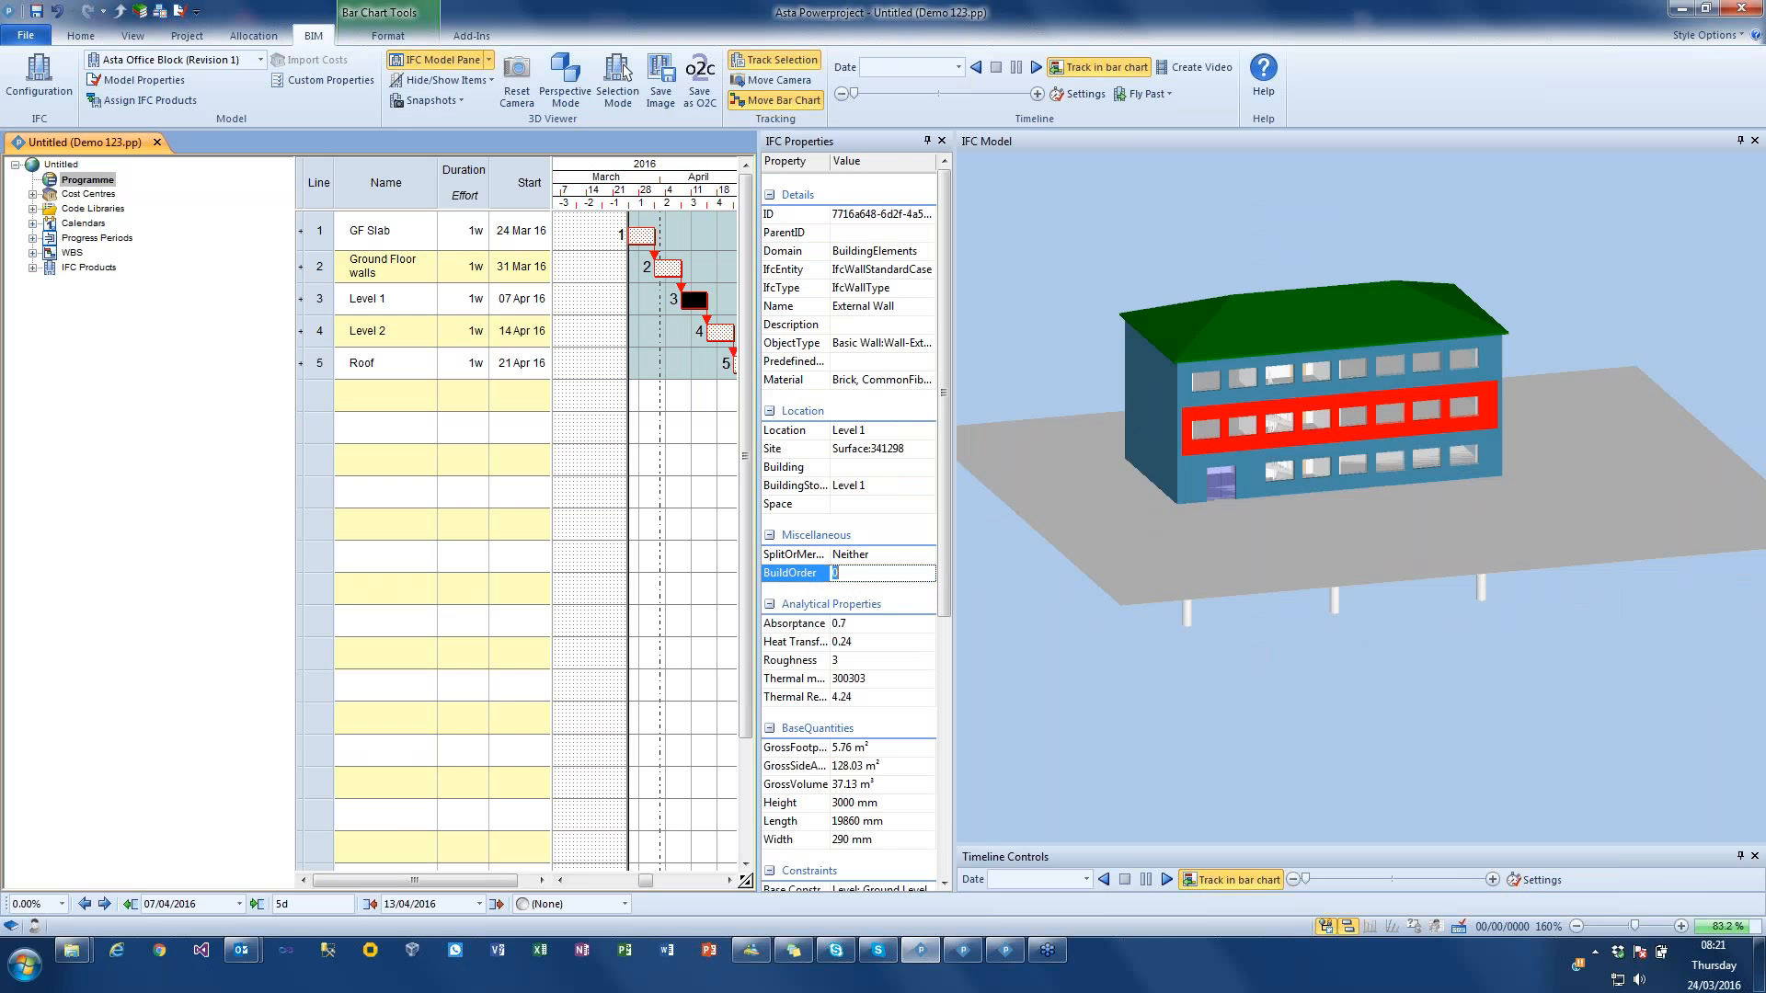
left_click(1183, 389)
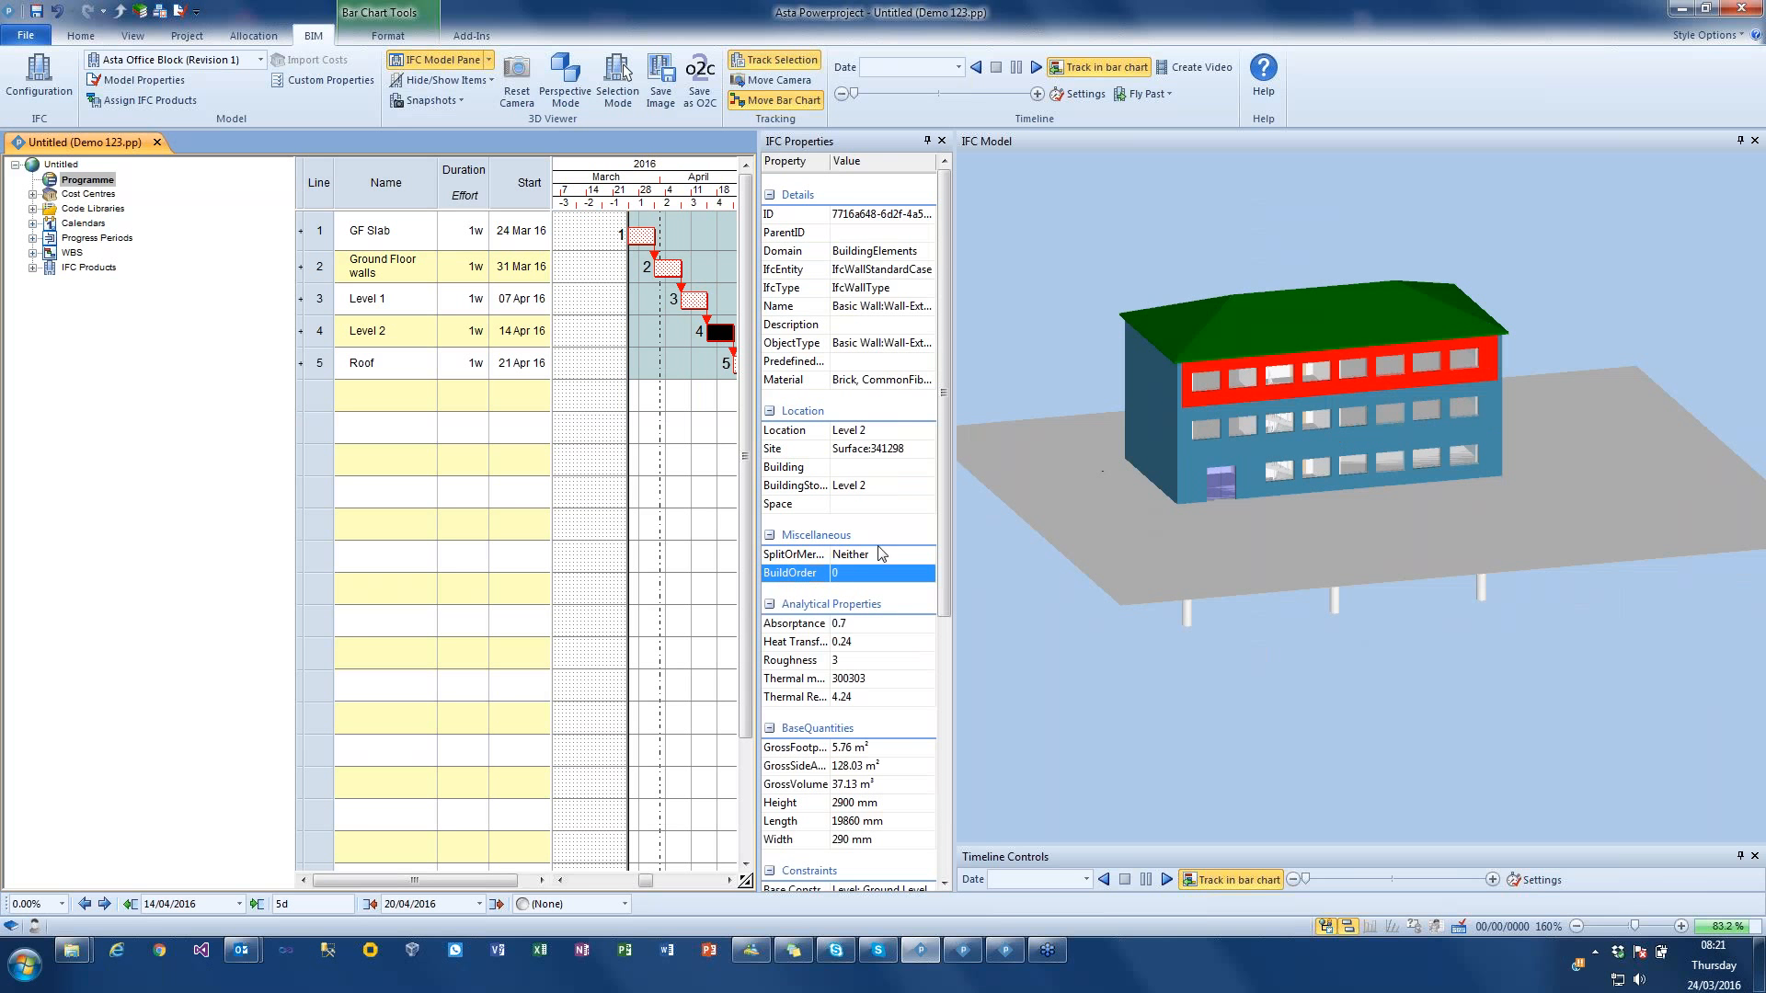
left_click(835, 573)
left_click(1416, 610)
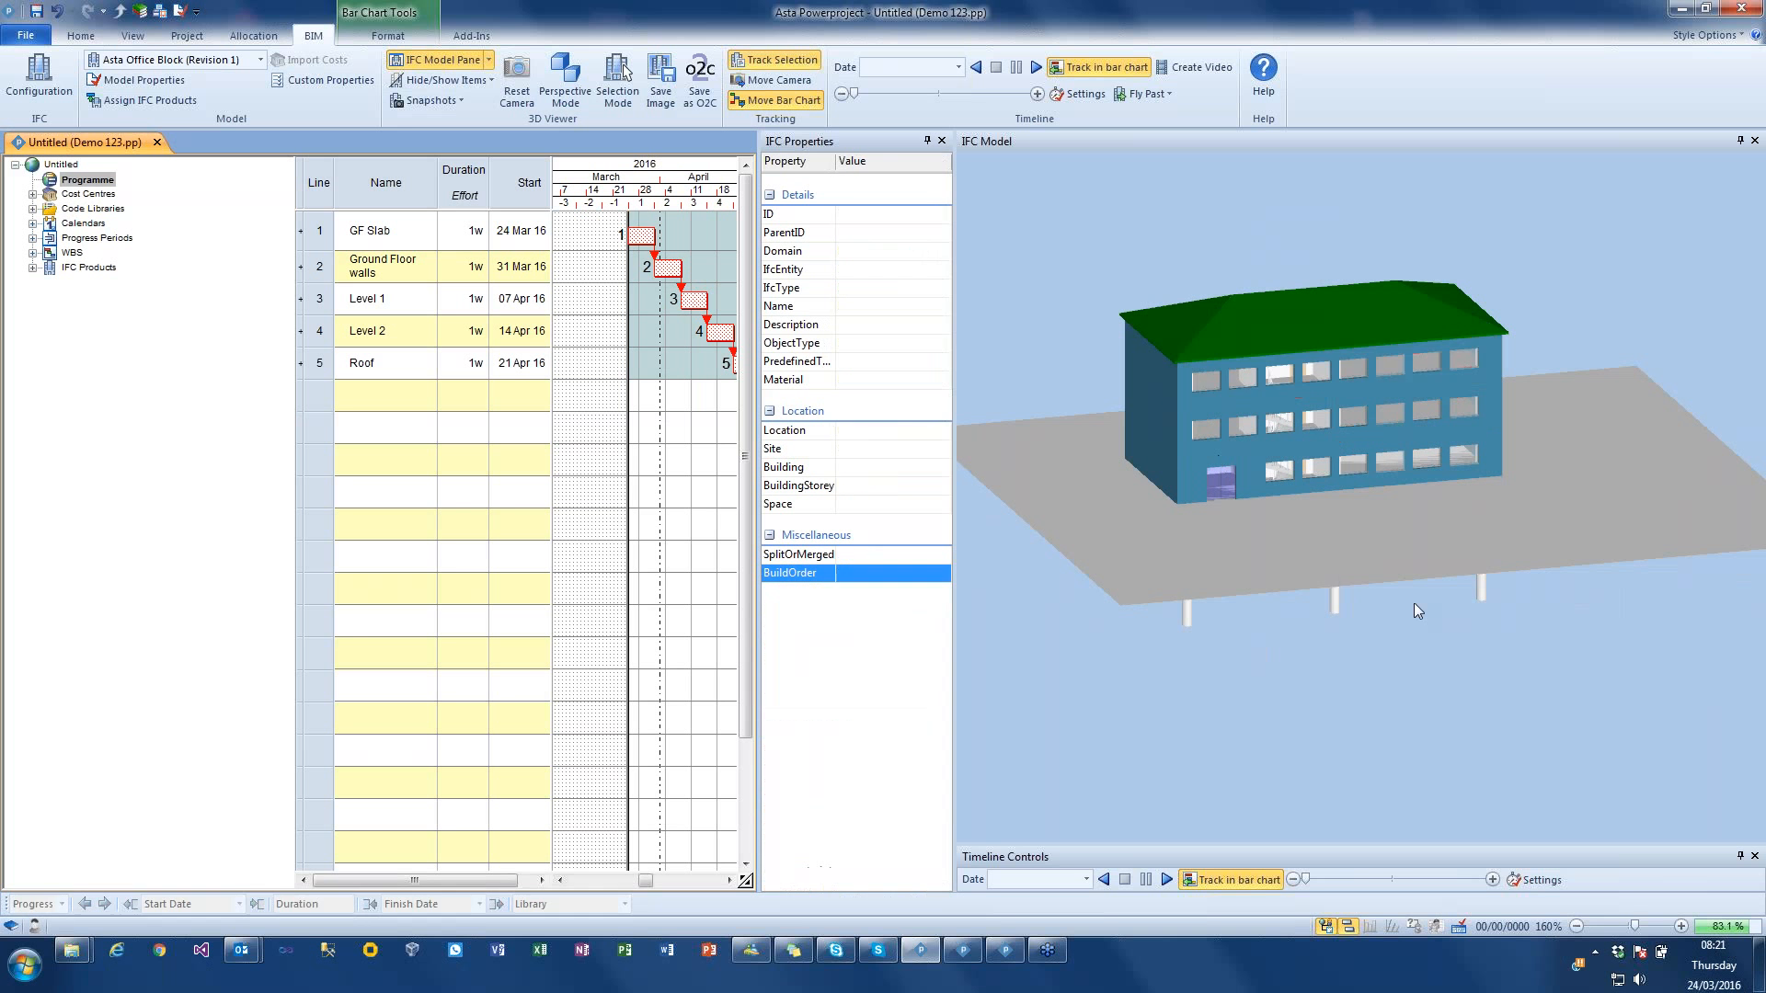
Step: Set the build order of the Ground Level, Level 1 and Level 2 end walls farthest from the entrance to 1
left_click_drag(1437, 626, 1270, 519)
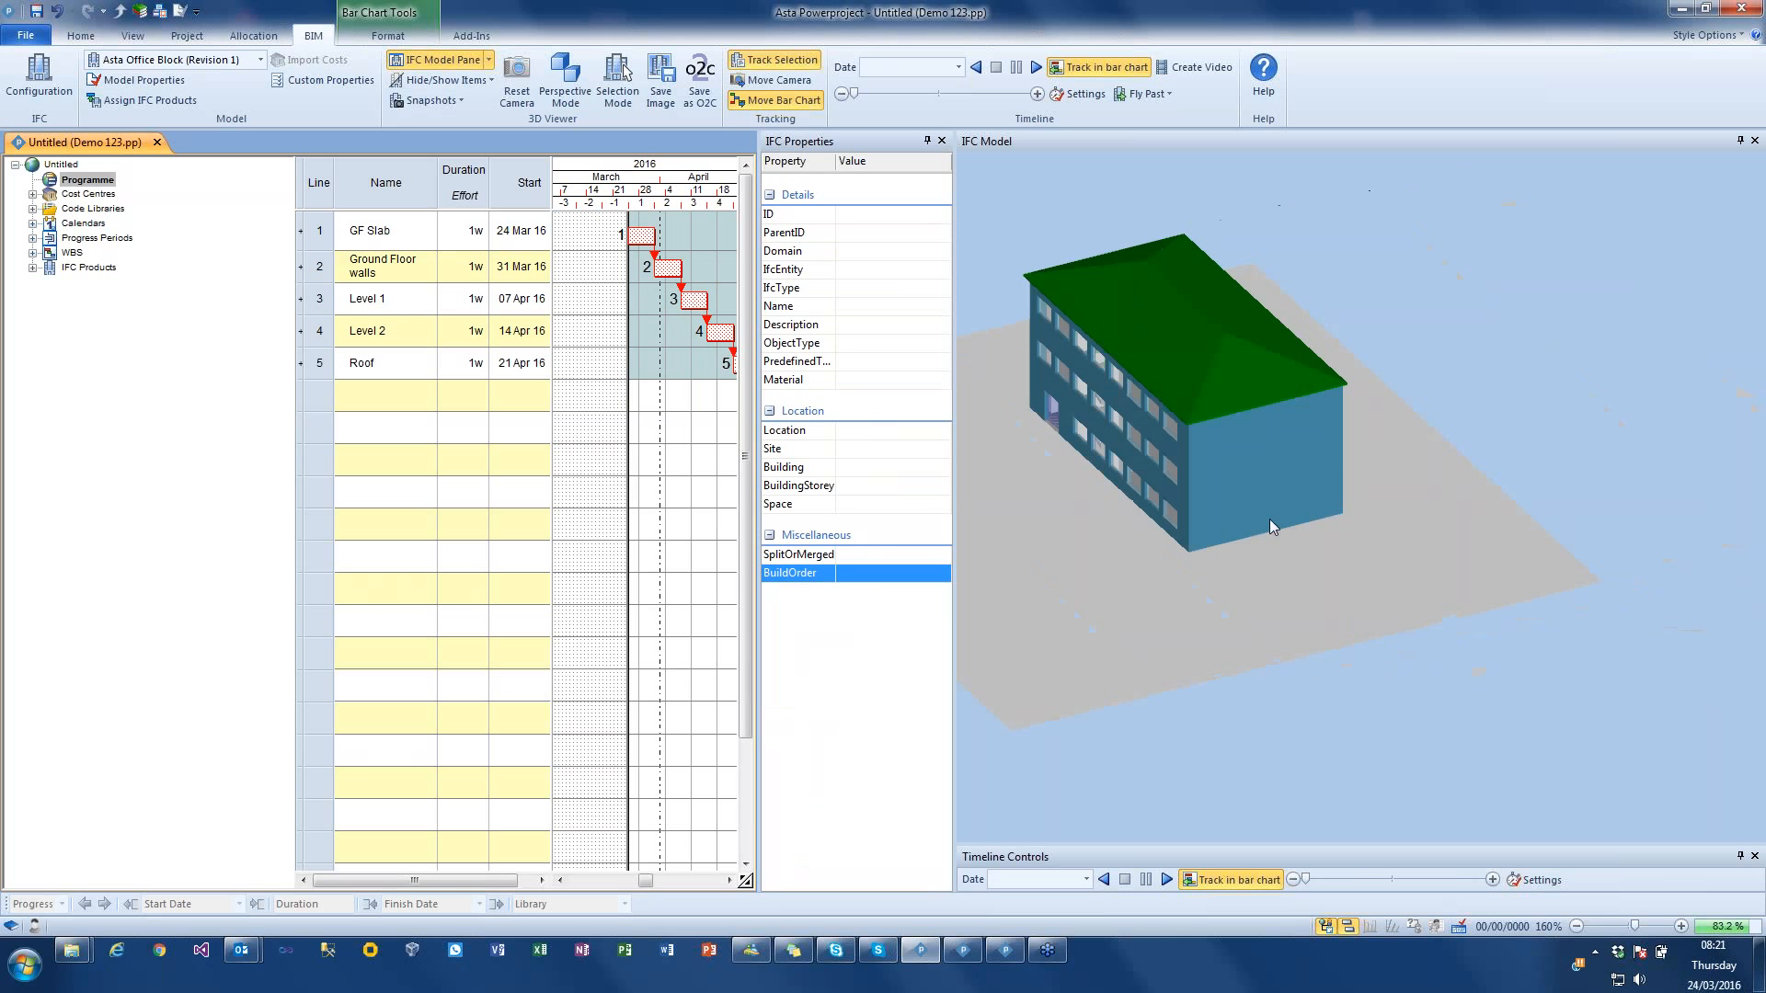
left_click(1269, 519)
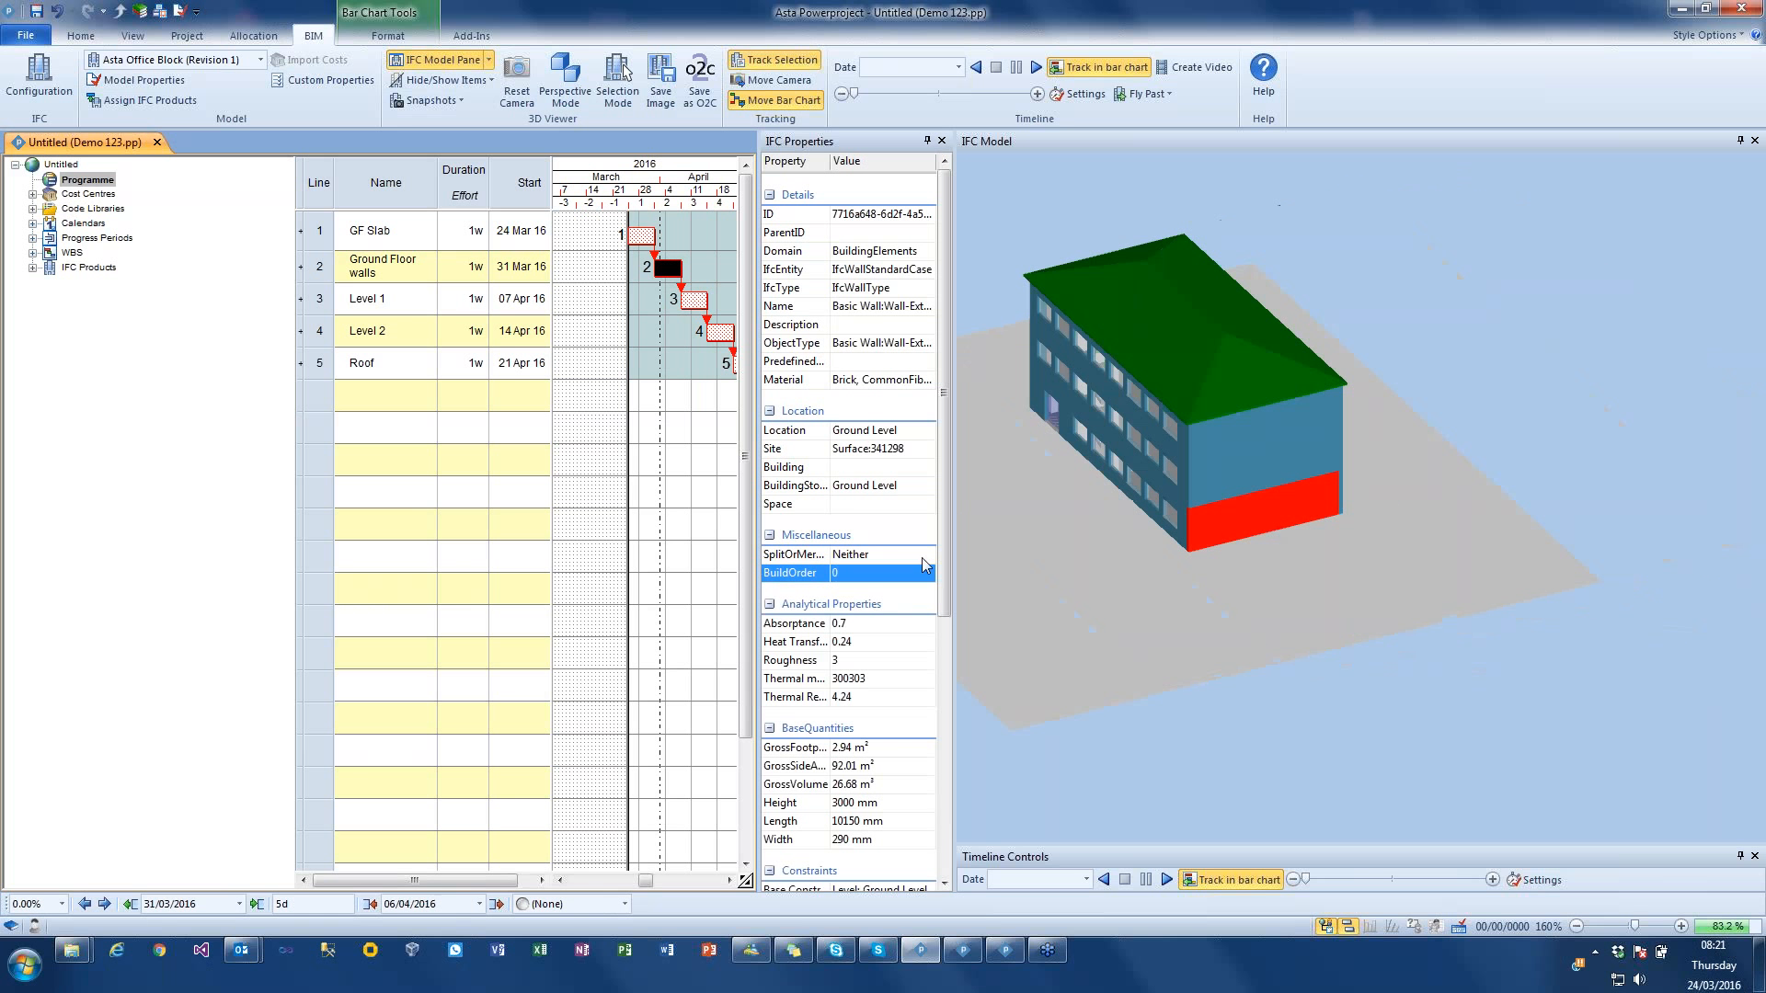
left_click(861, 575)
type("1")
left_click(1207, 499)
left_click(861, 572)
type("1")
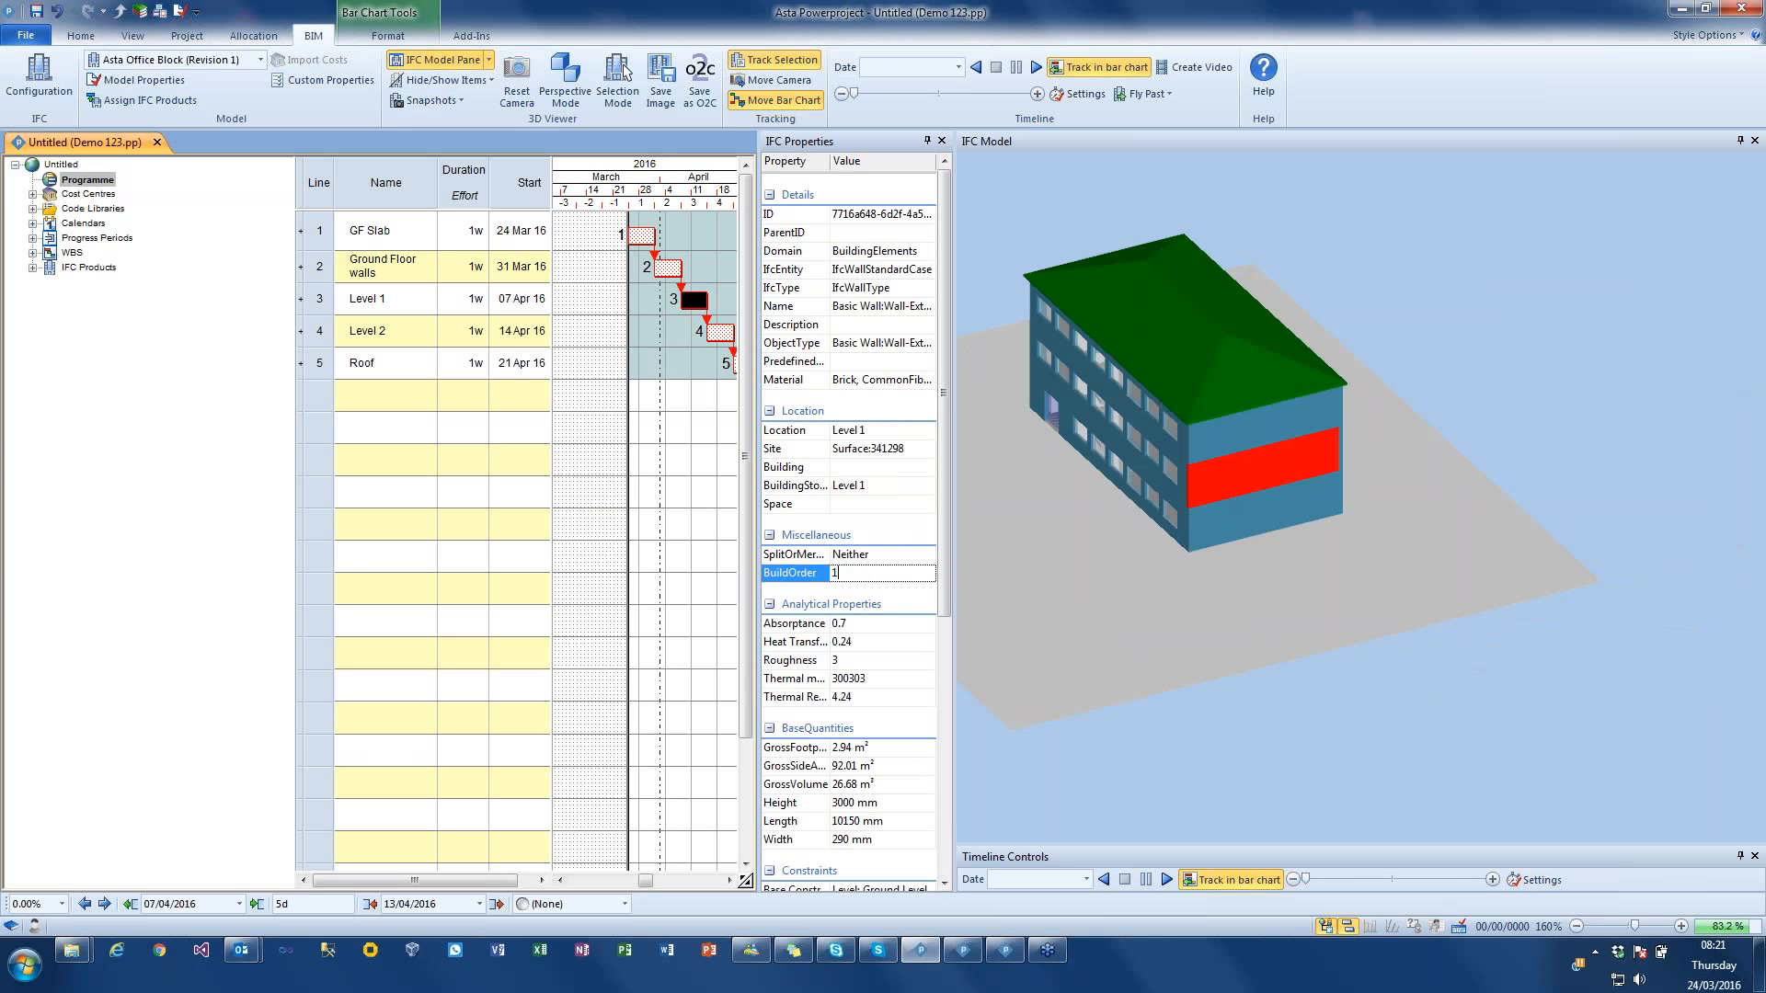
left_click(1177, 458)
left_click(848, 576)
type("1")
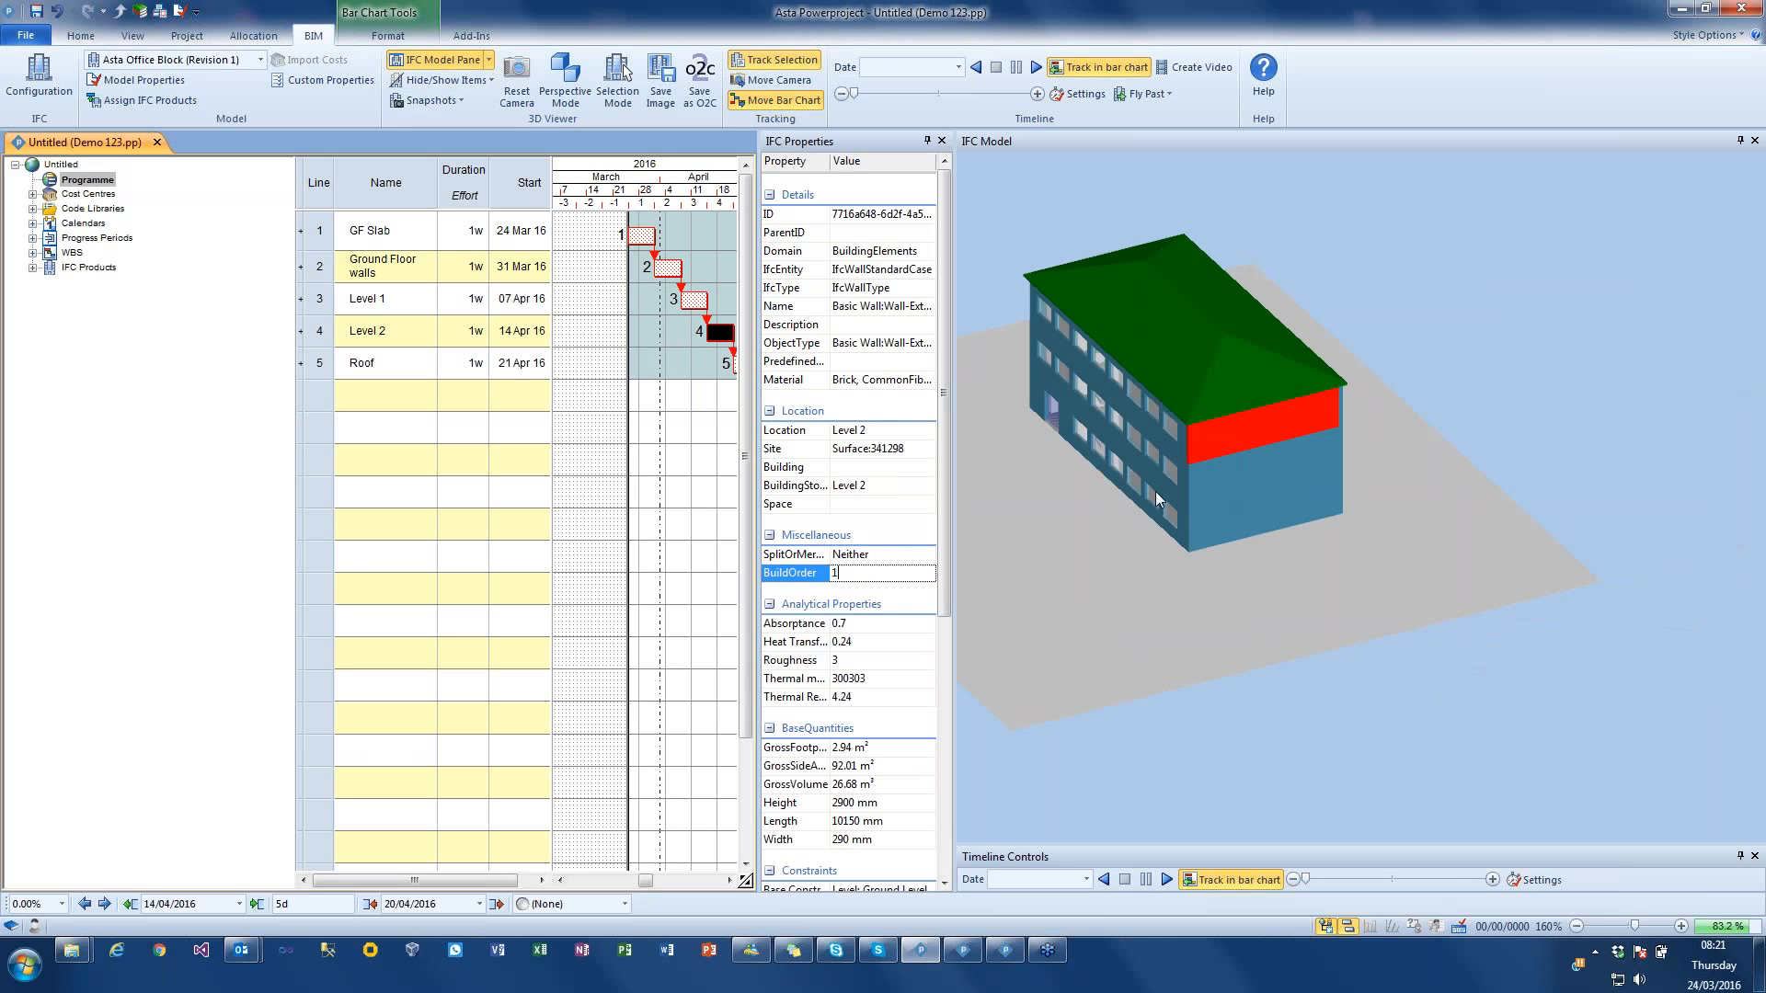
left_click(1329, 672)
Step: Check the ground-floor rear wall's build order, then play the construction timeline simulation from an angled rear view and stop it at the end
left_click_drag(1387, 481, 1324, 502)
left_click(1325, 435)
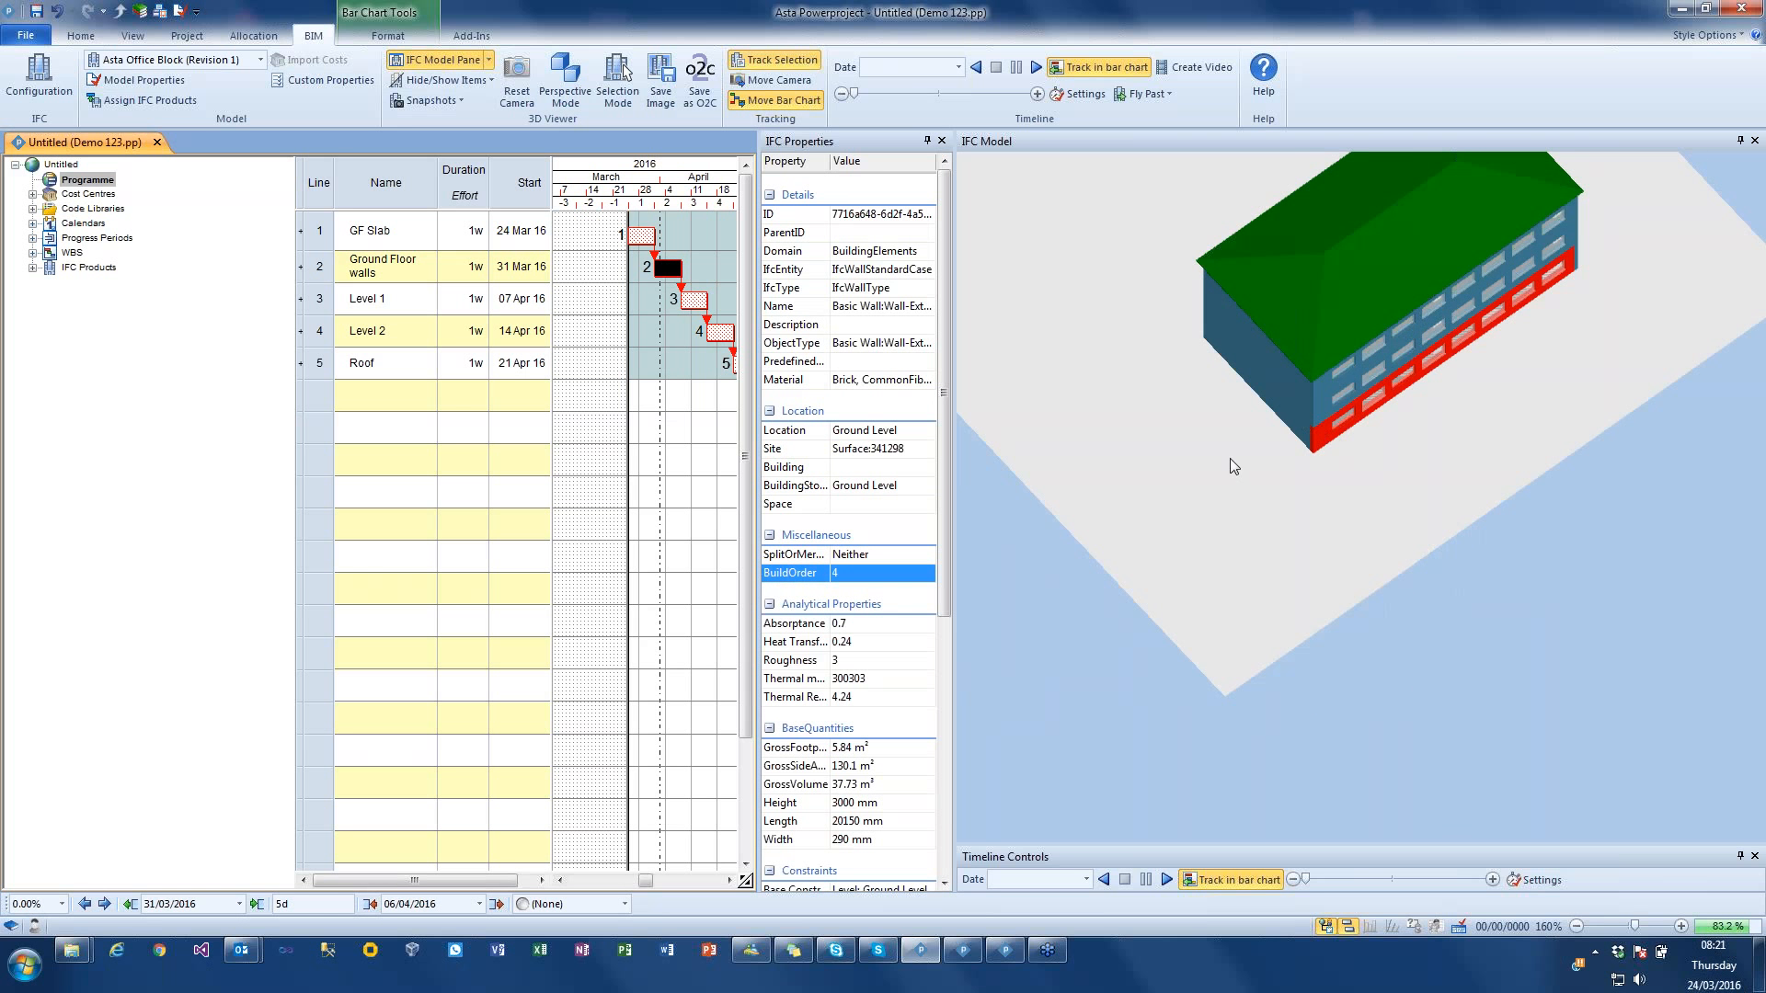
left_click_drag(1230, 460, 1140, 434)
left_click(1012, 173)
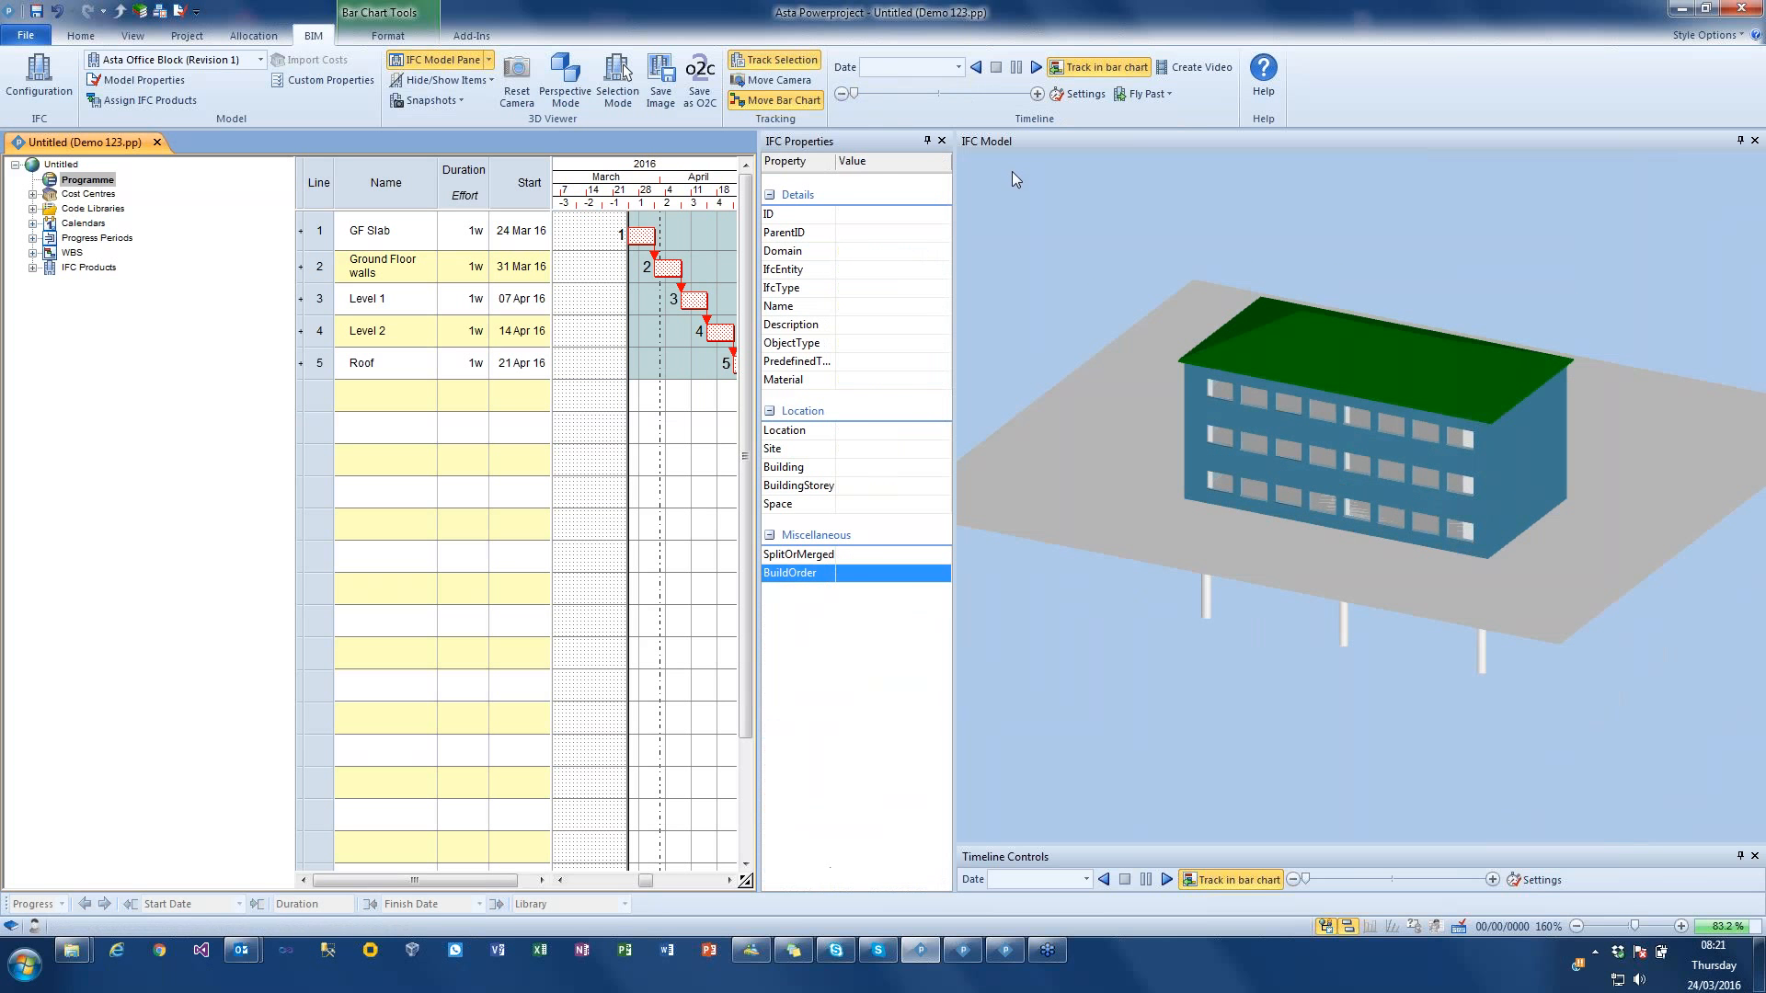
left_click(1034, 65)
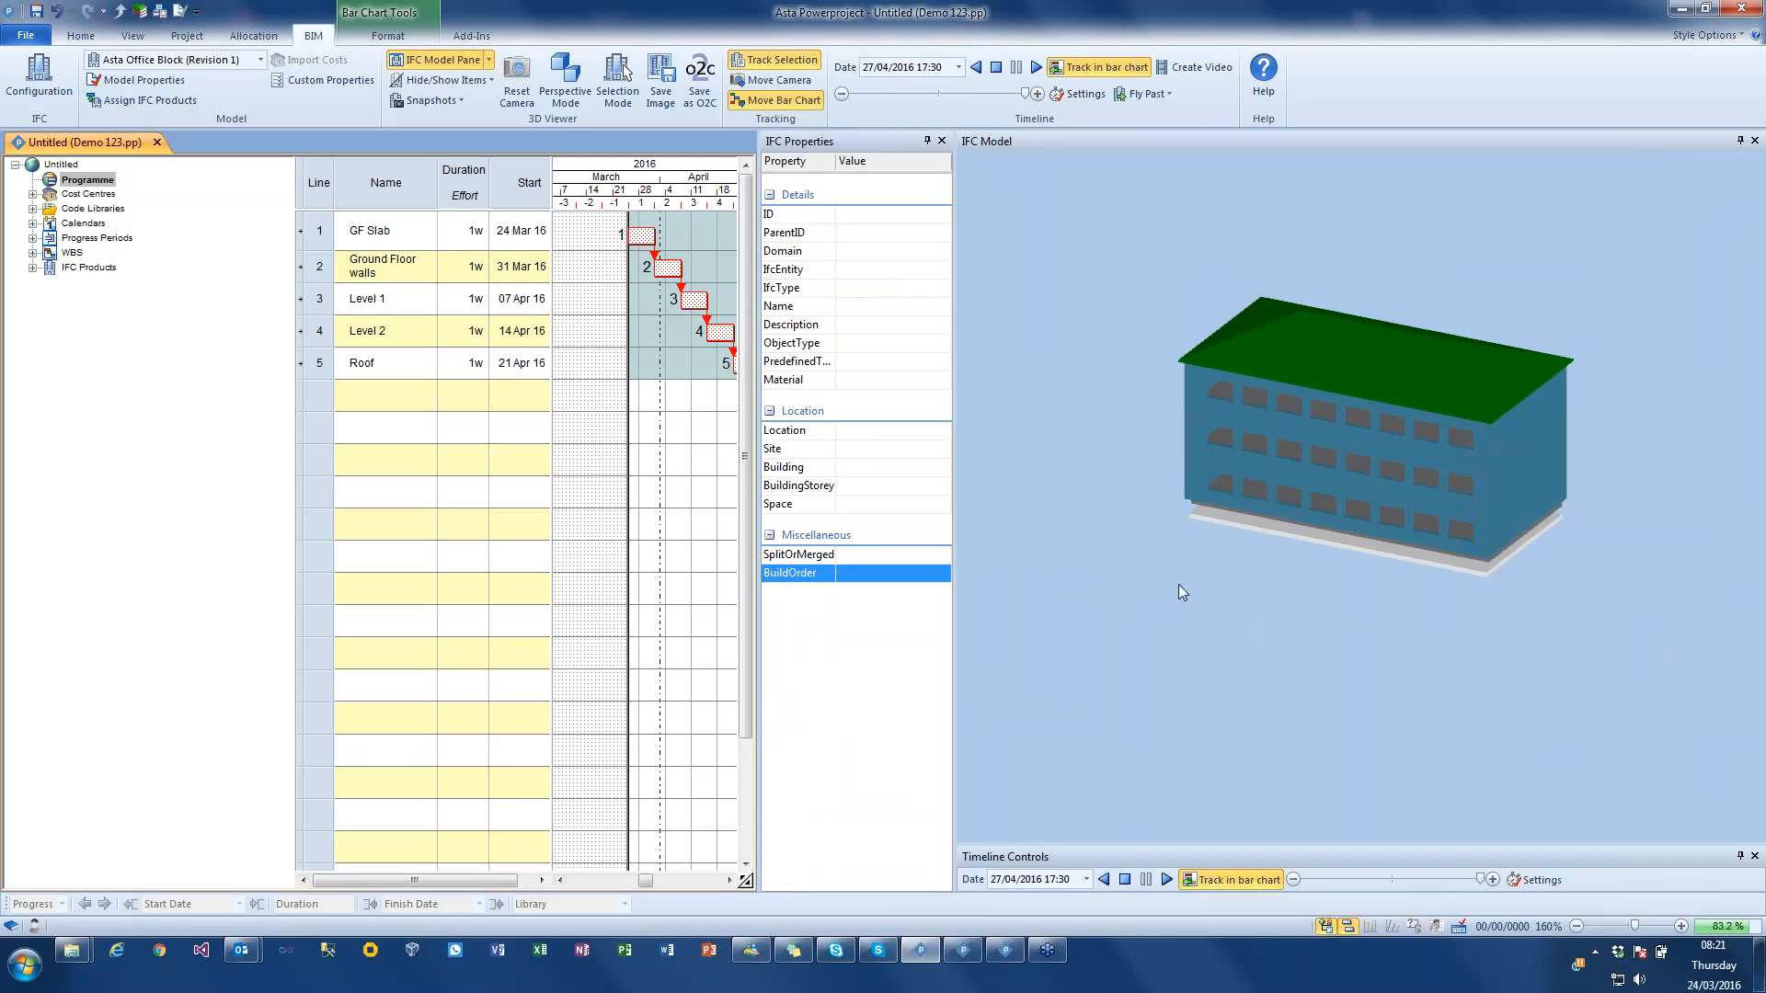
left_click(996, 67)
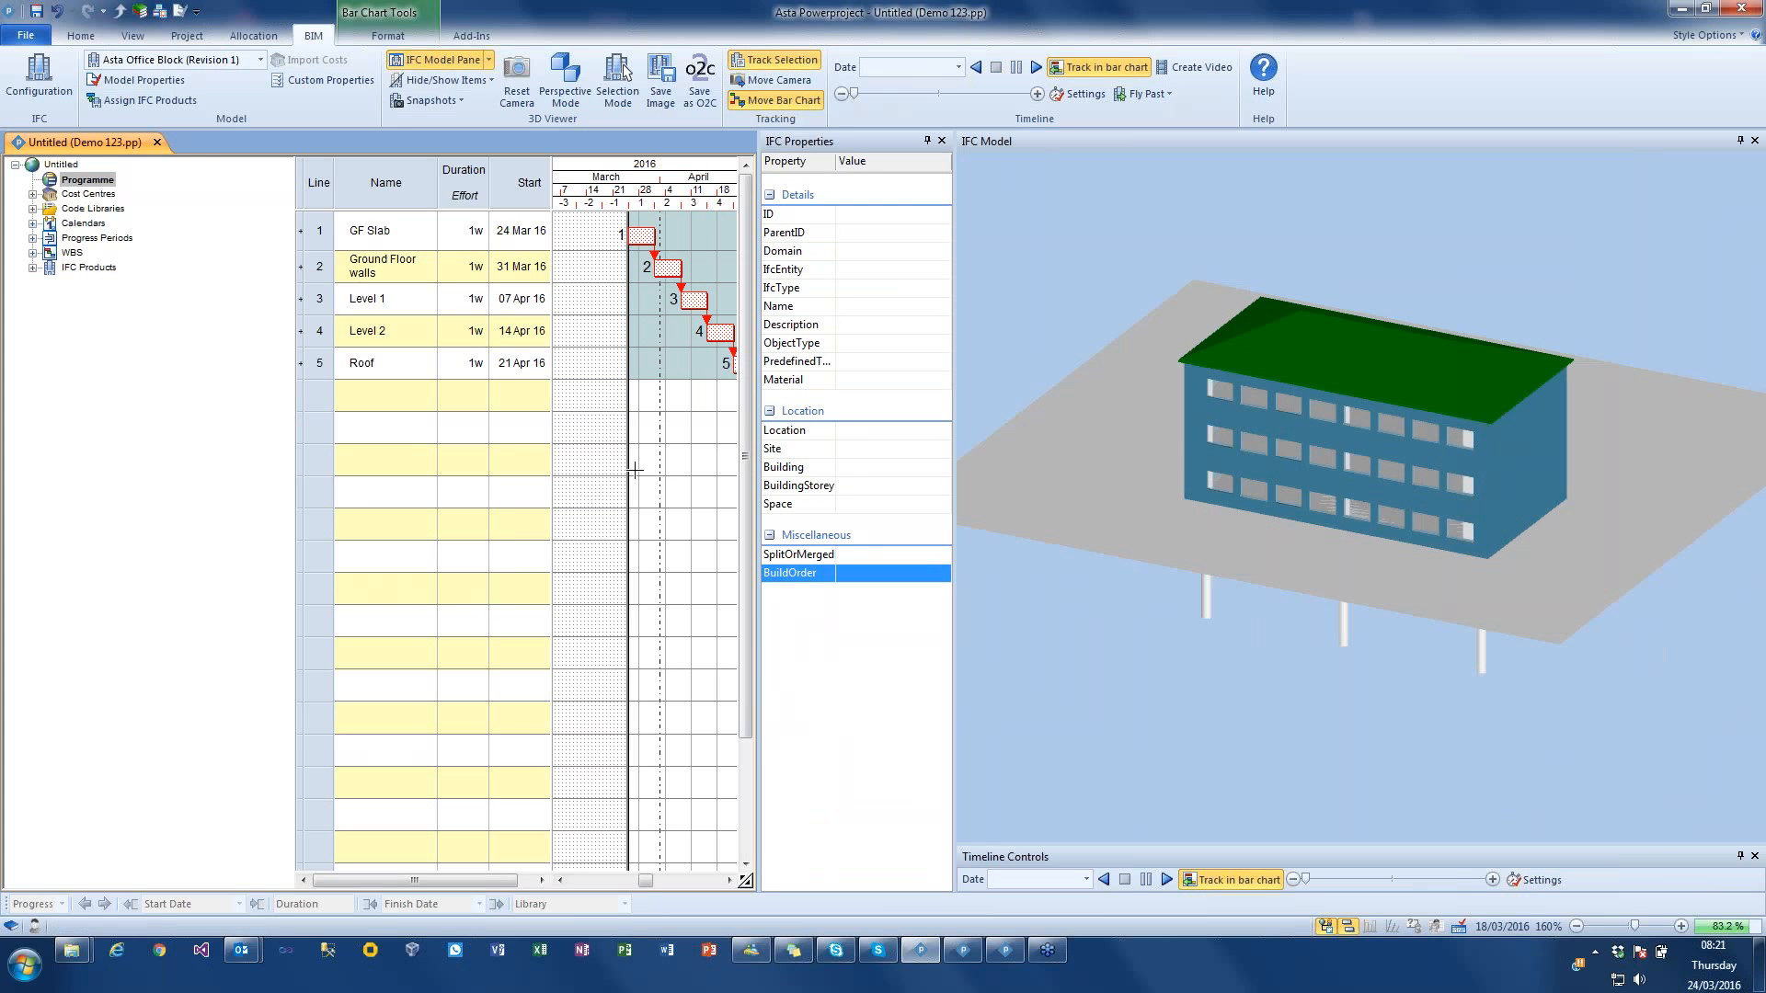
Step: Insert a task named Piling above GF Slab and link its end to the start of GF Slab
right_click(314, 233)
left_click(373, 329)
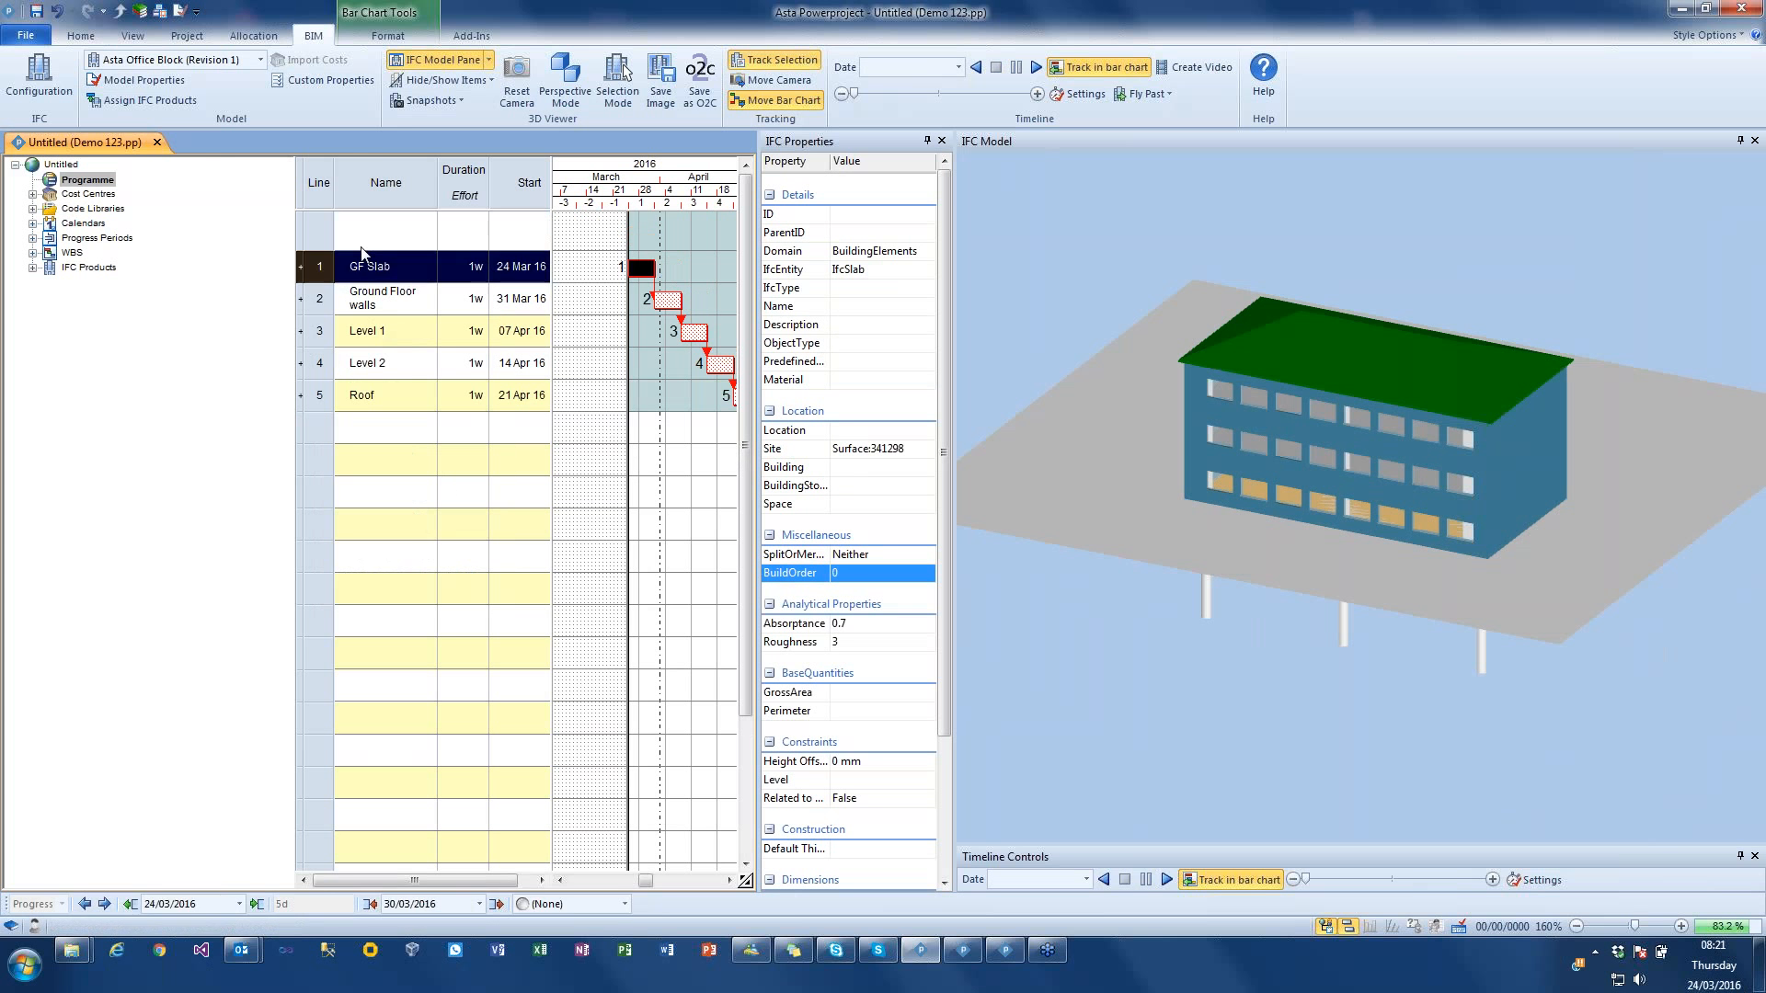
type("Piling")
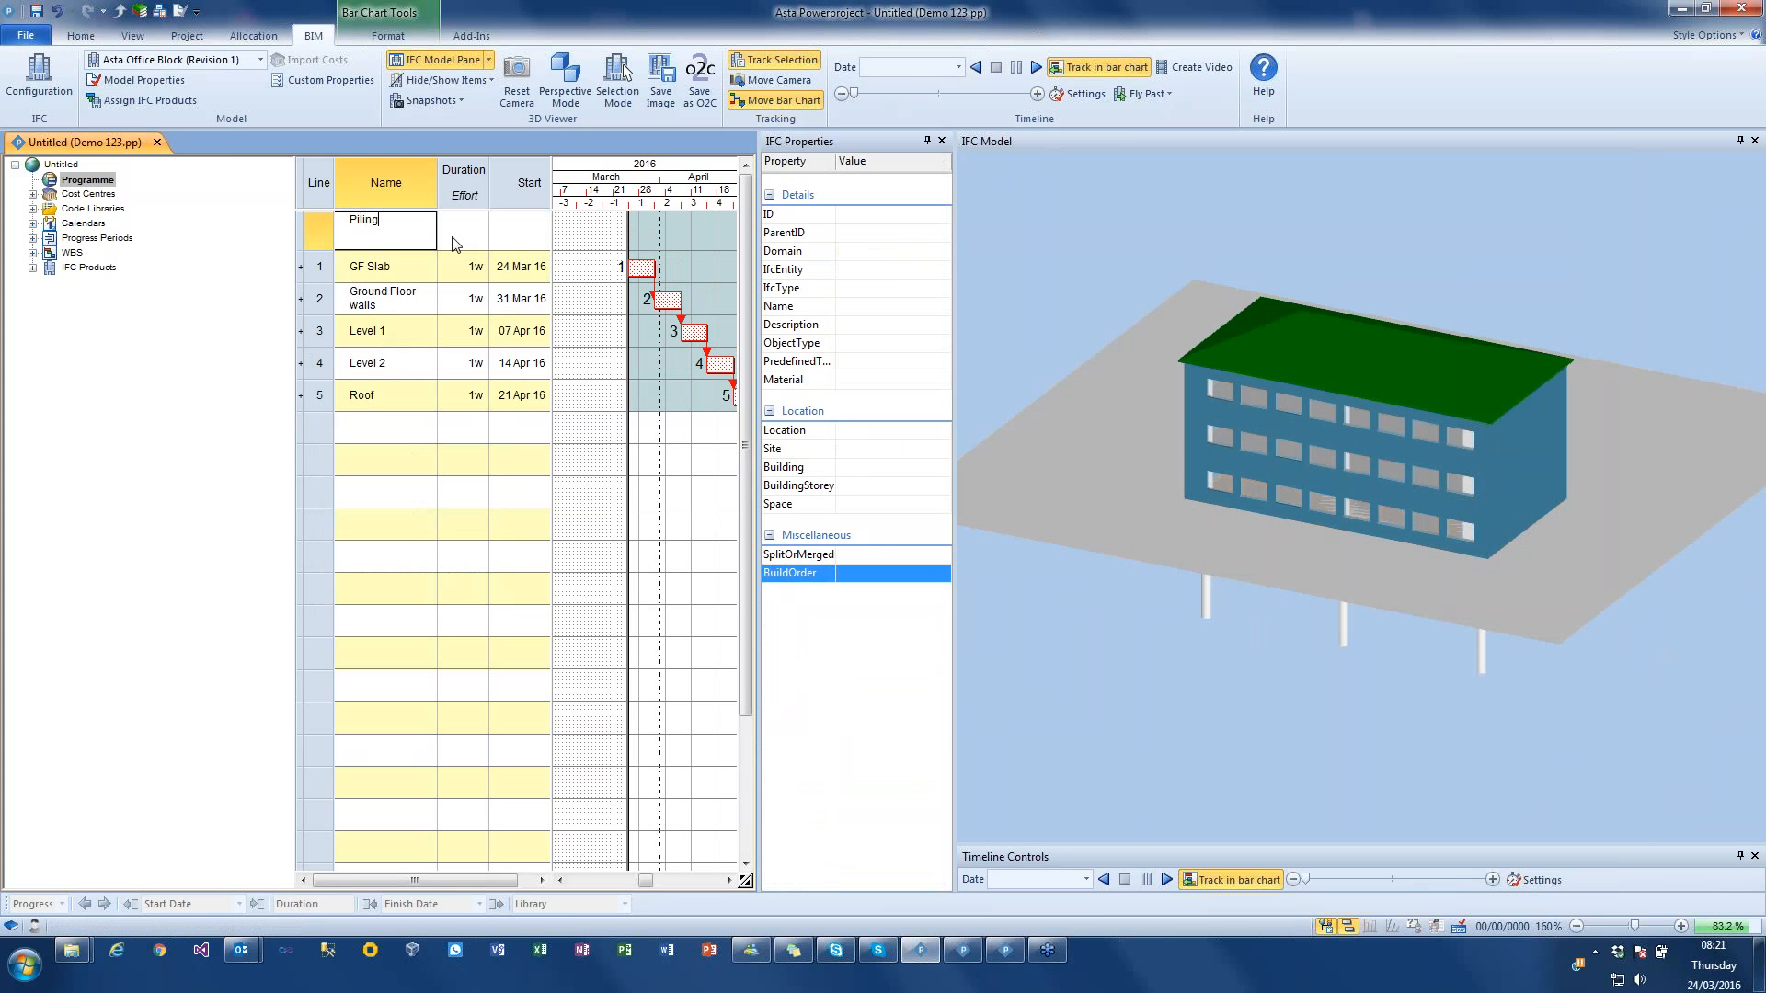
key("Return")
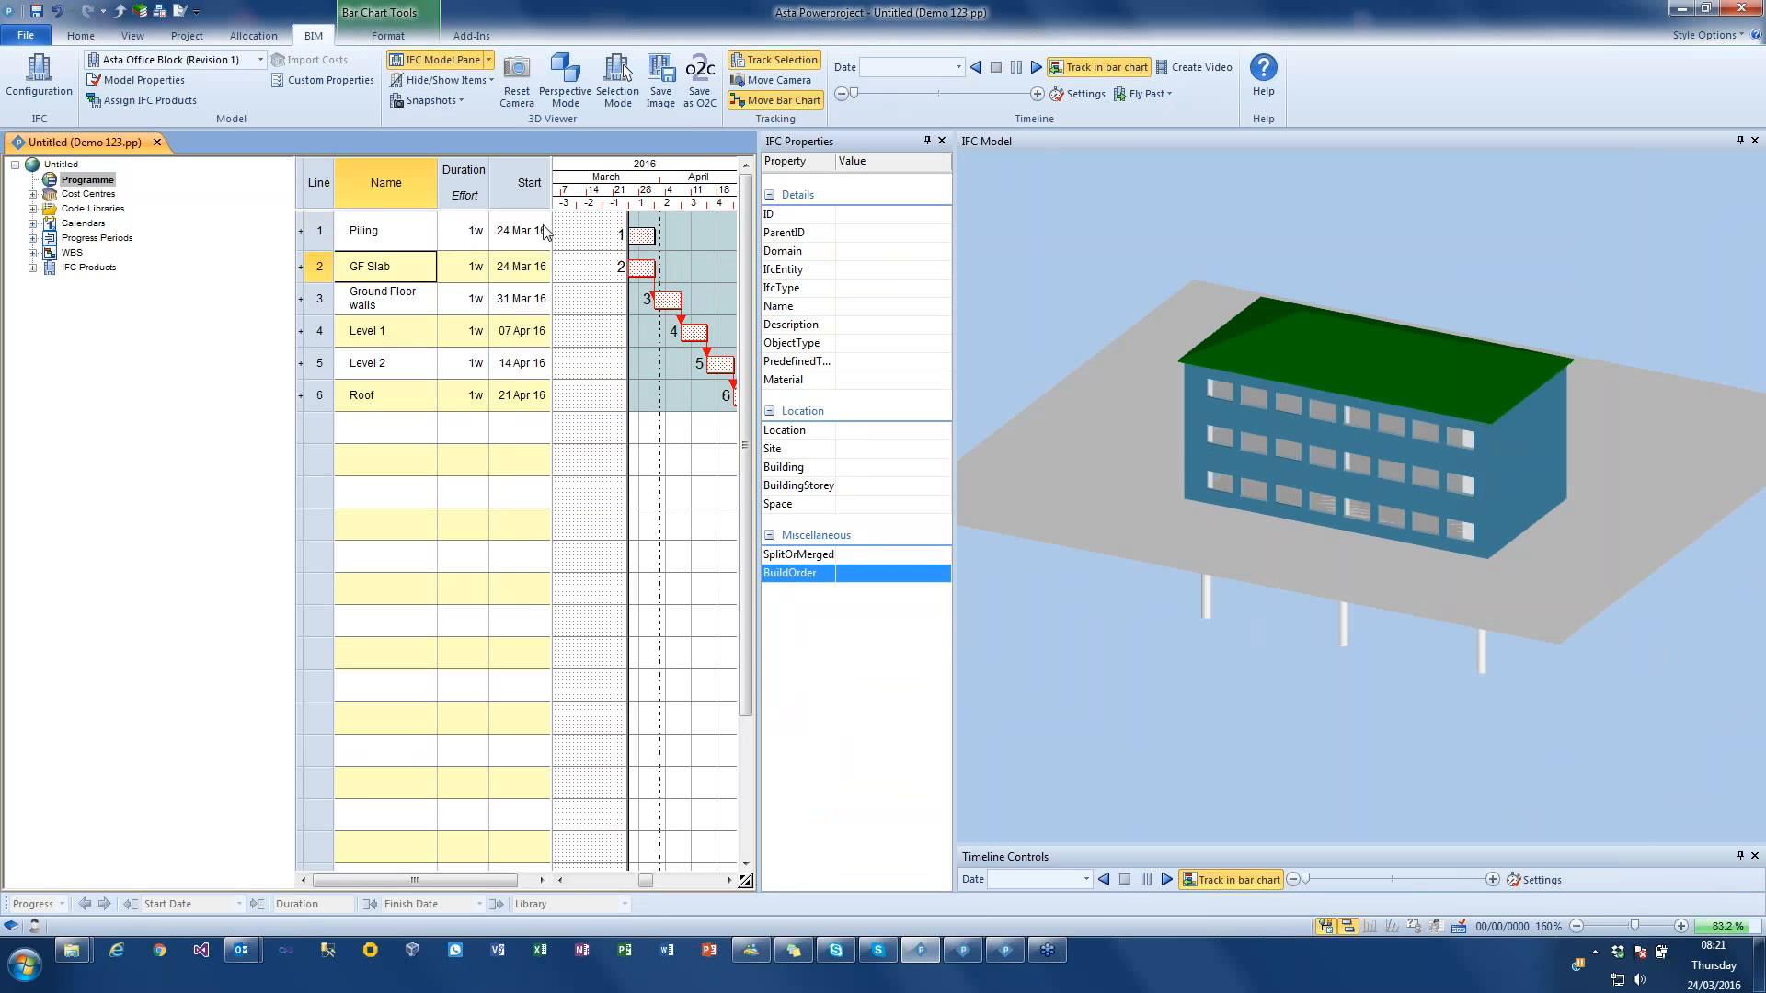
left_click_drag(654, 246, 635, 269)
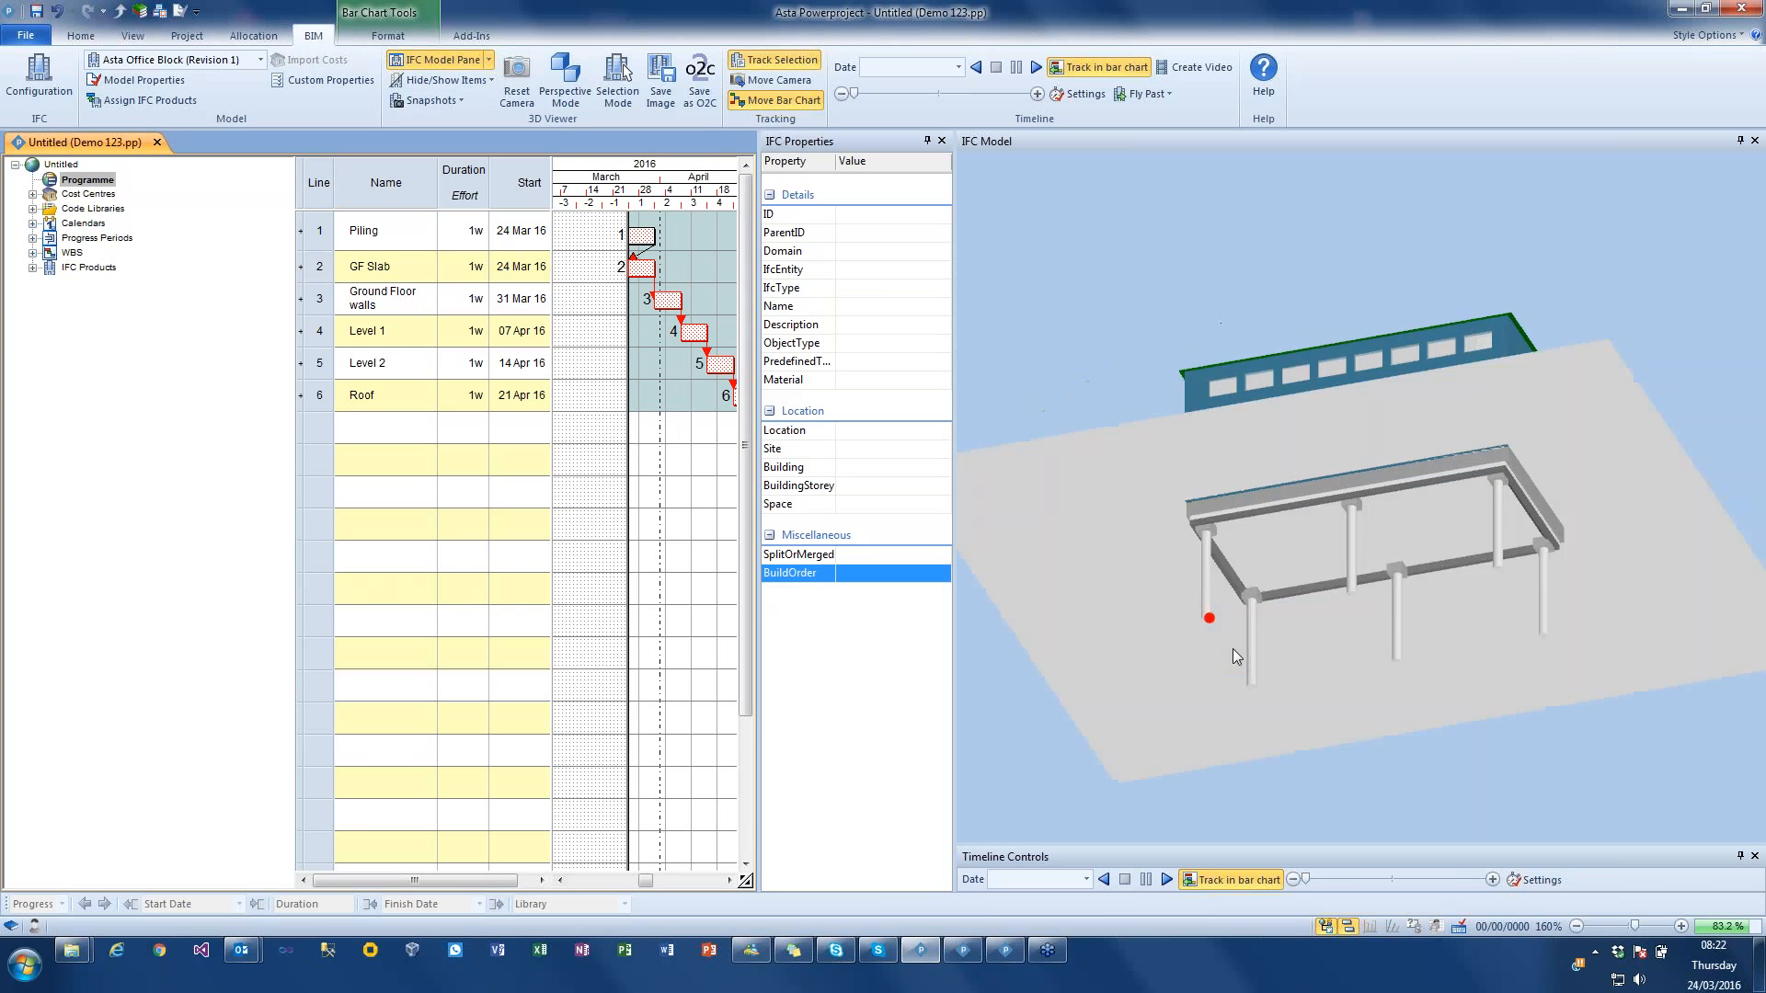
Step: Select the six piles under the building and give them sequential build orders starting from 0
left_click(1207, 609)
left_click(1274, 625, "ctrl")
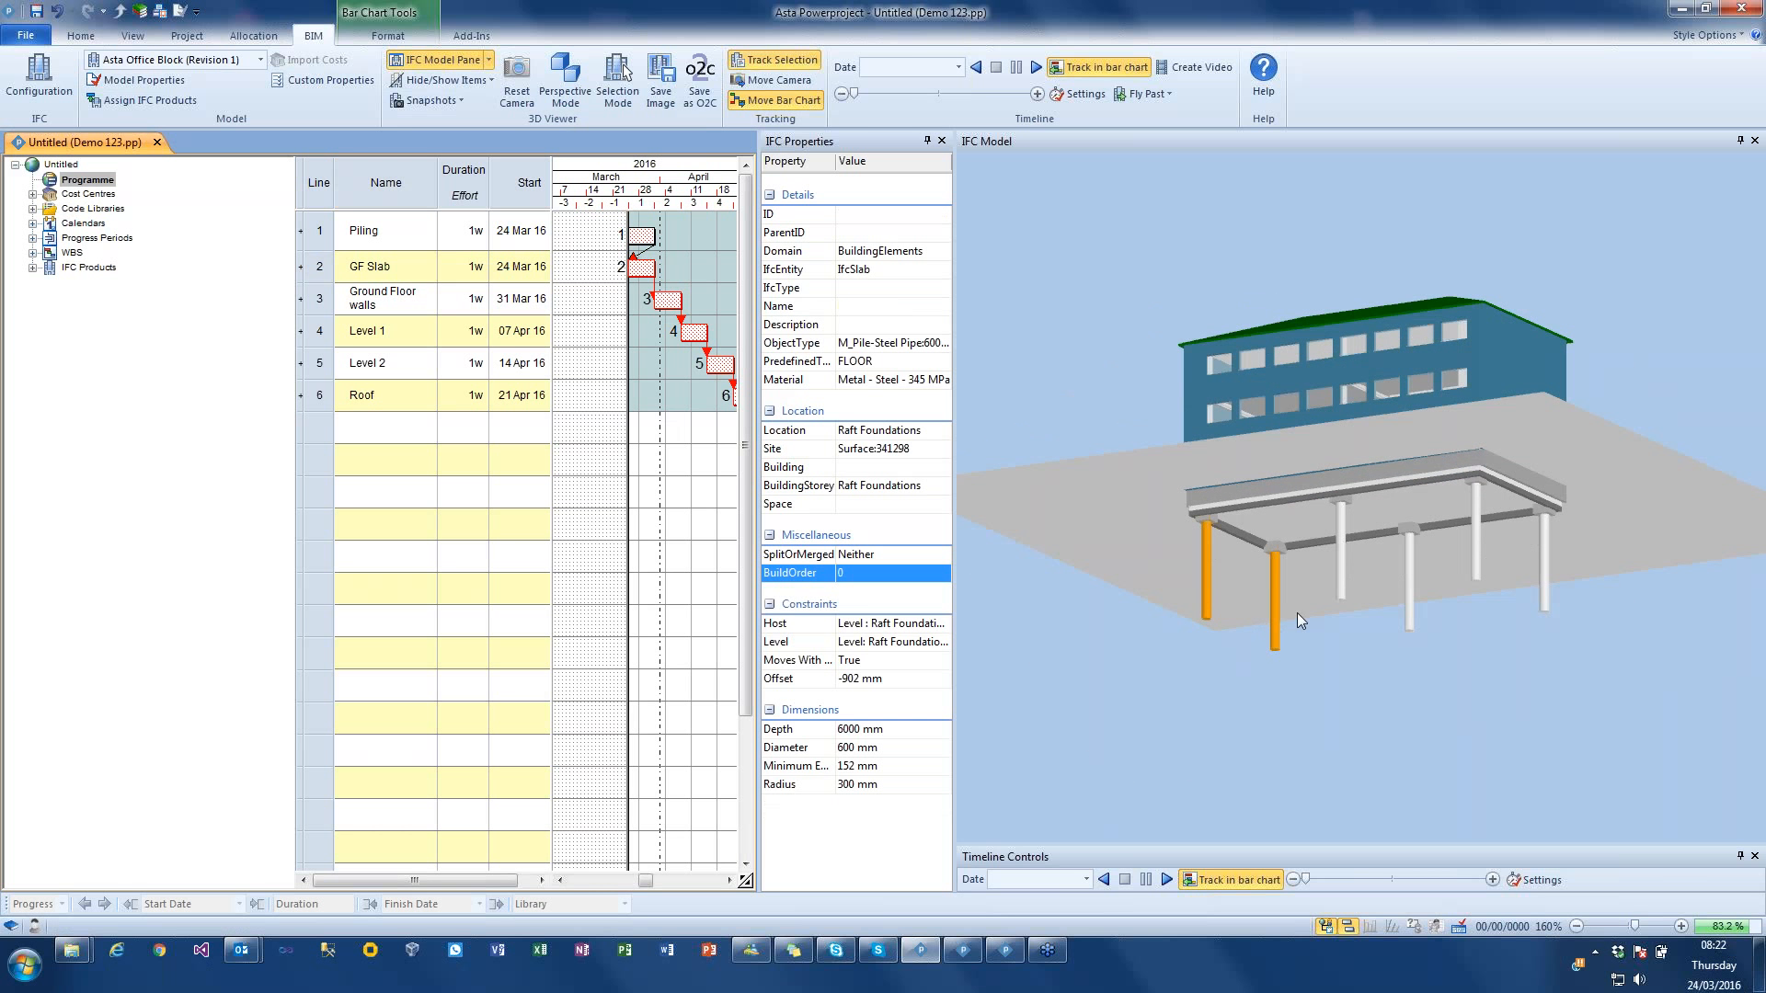
left_click(1343, 582, "ctrl")
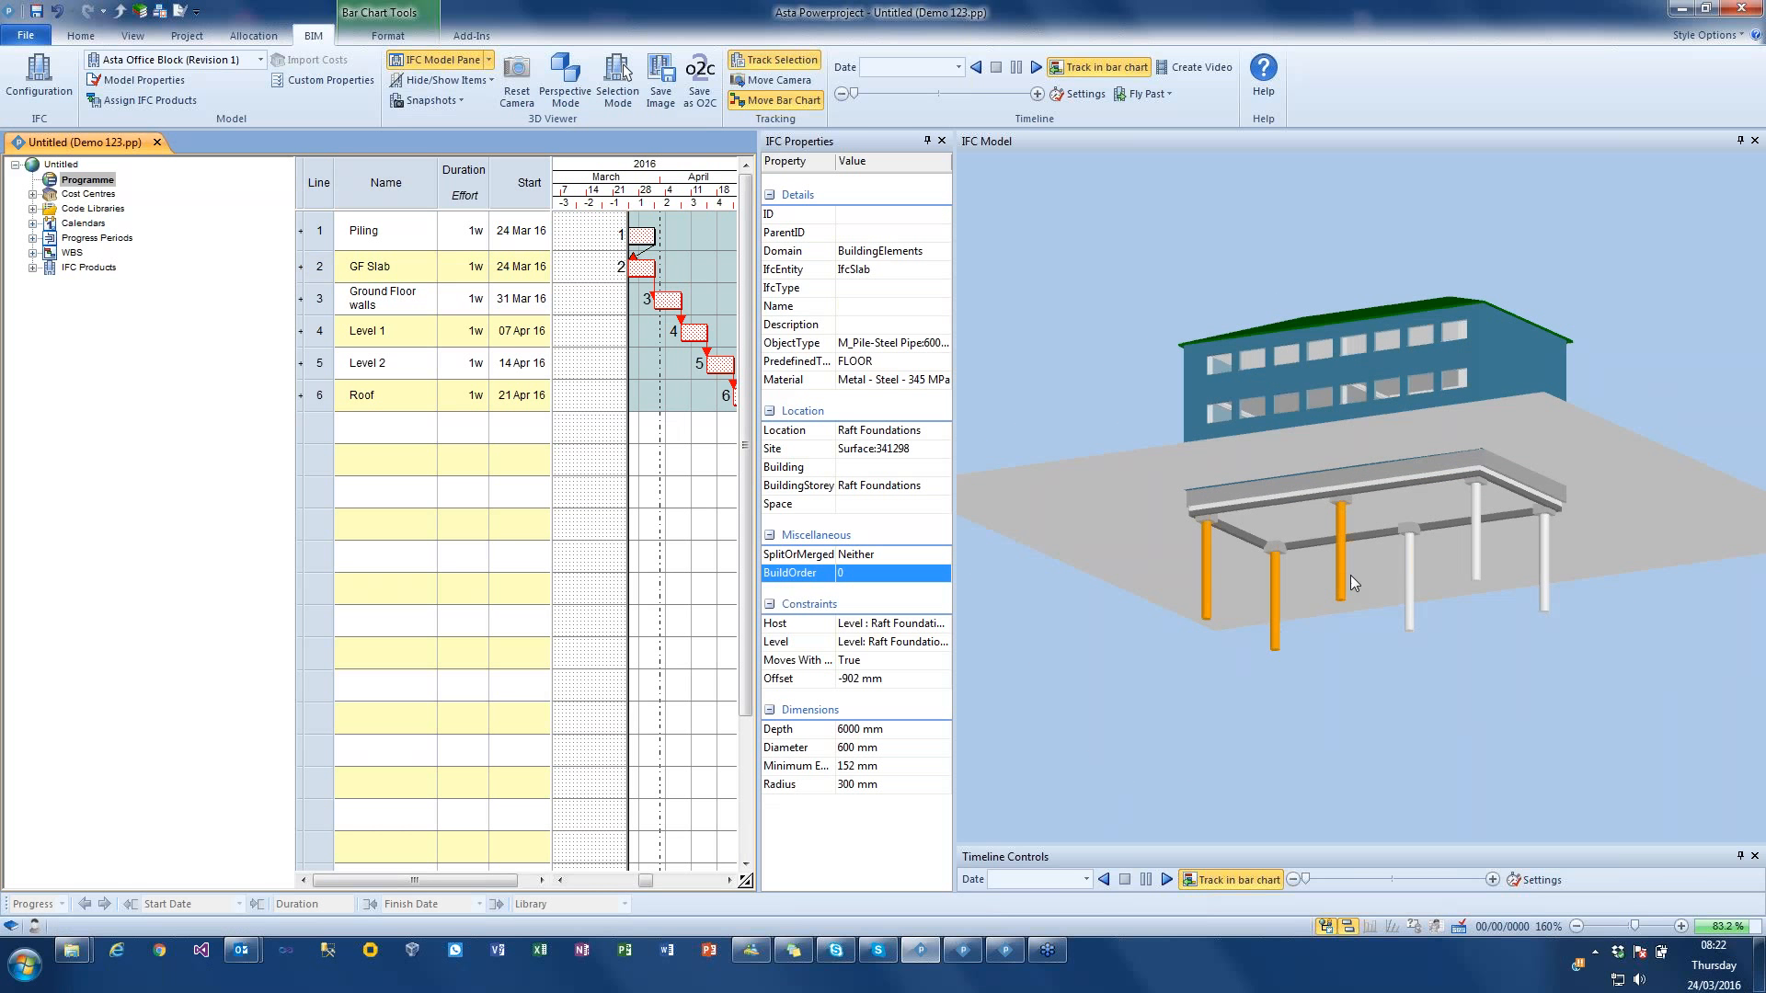
left_click(1479, 565, "ctrl")
left_click(1545, 588, "ctrl")
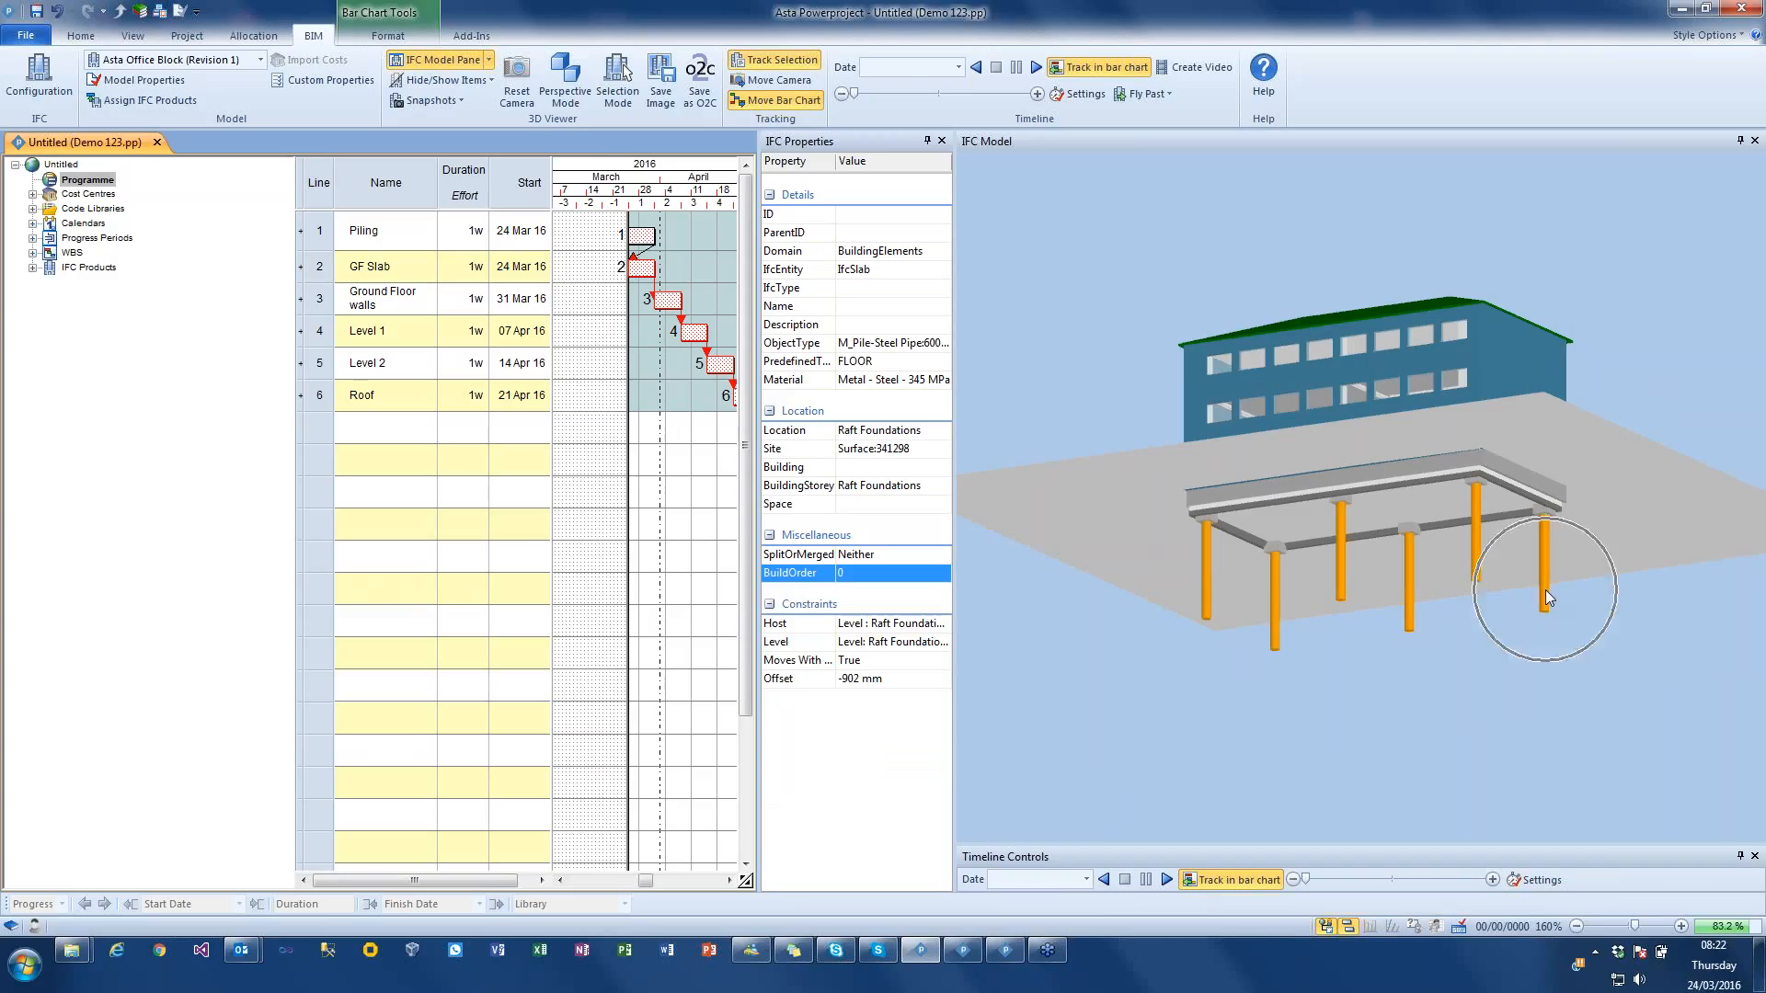
right_click(1207, 596)
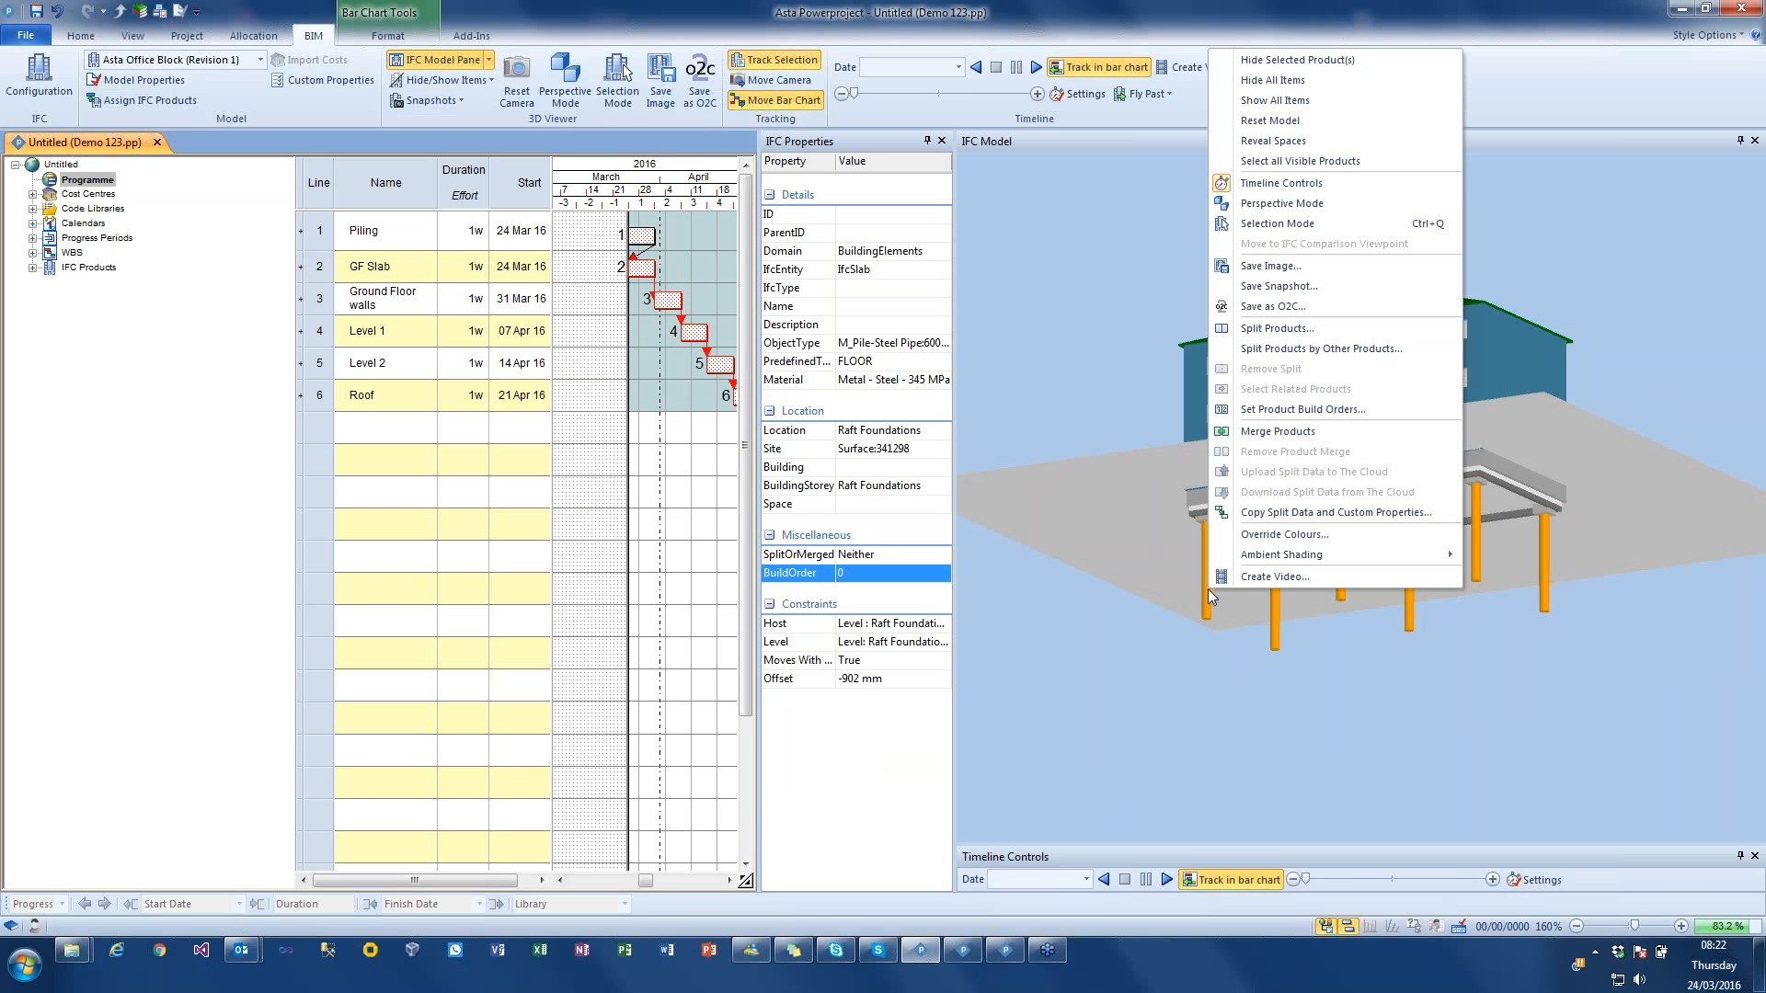
left_click(1286, 411)
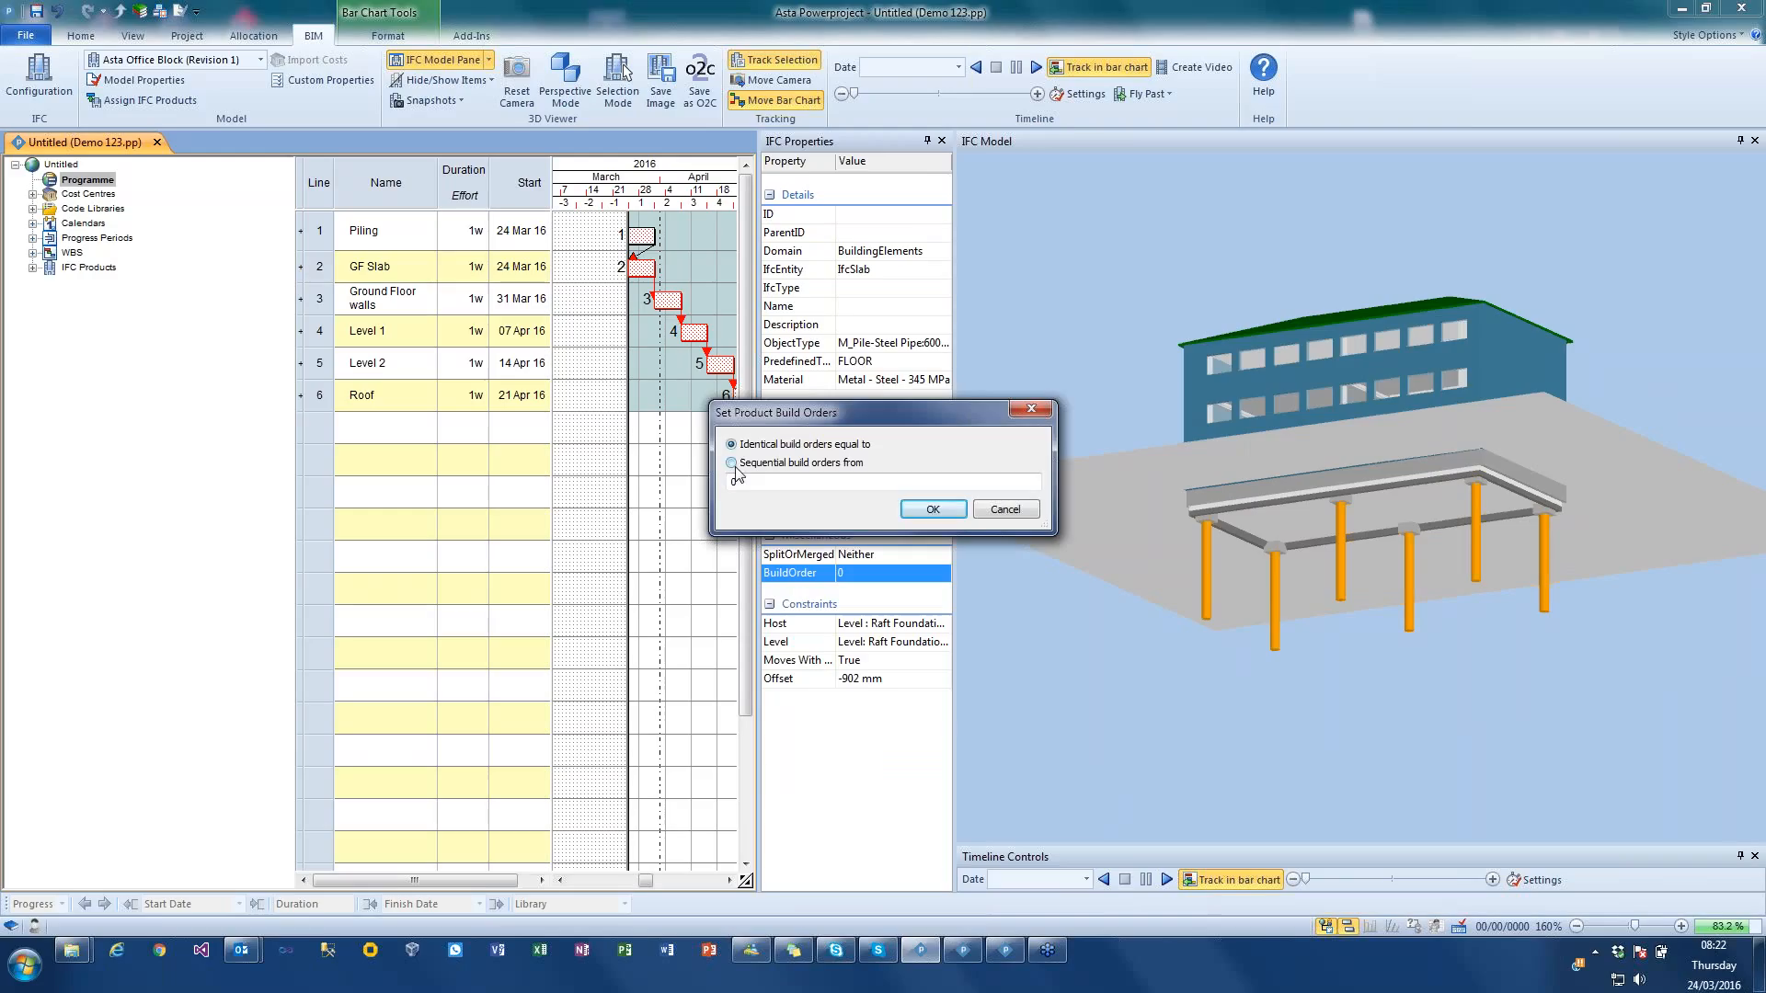
left_click(732, 464)
left_click(946, 511)
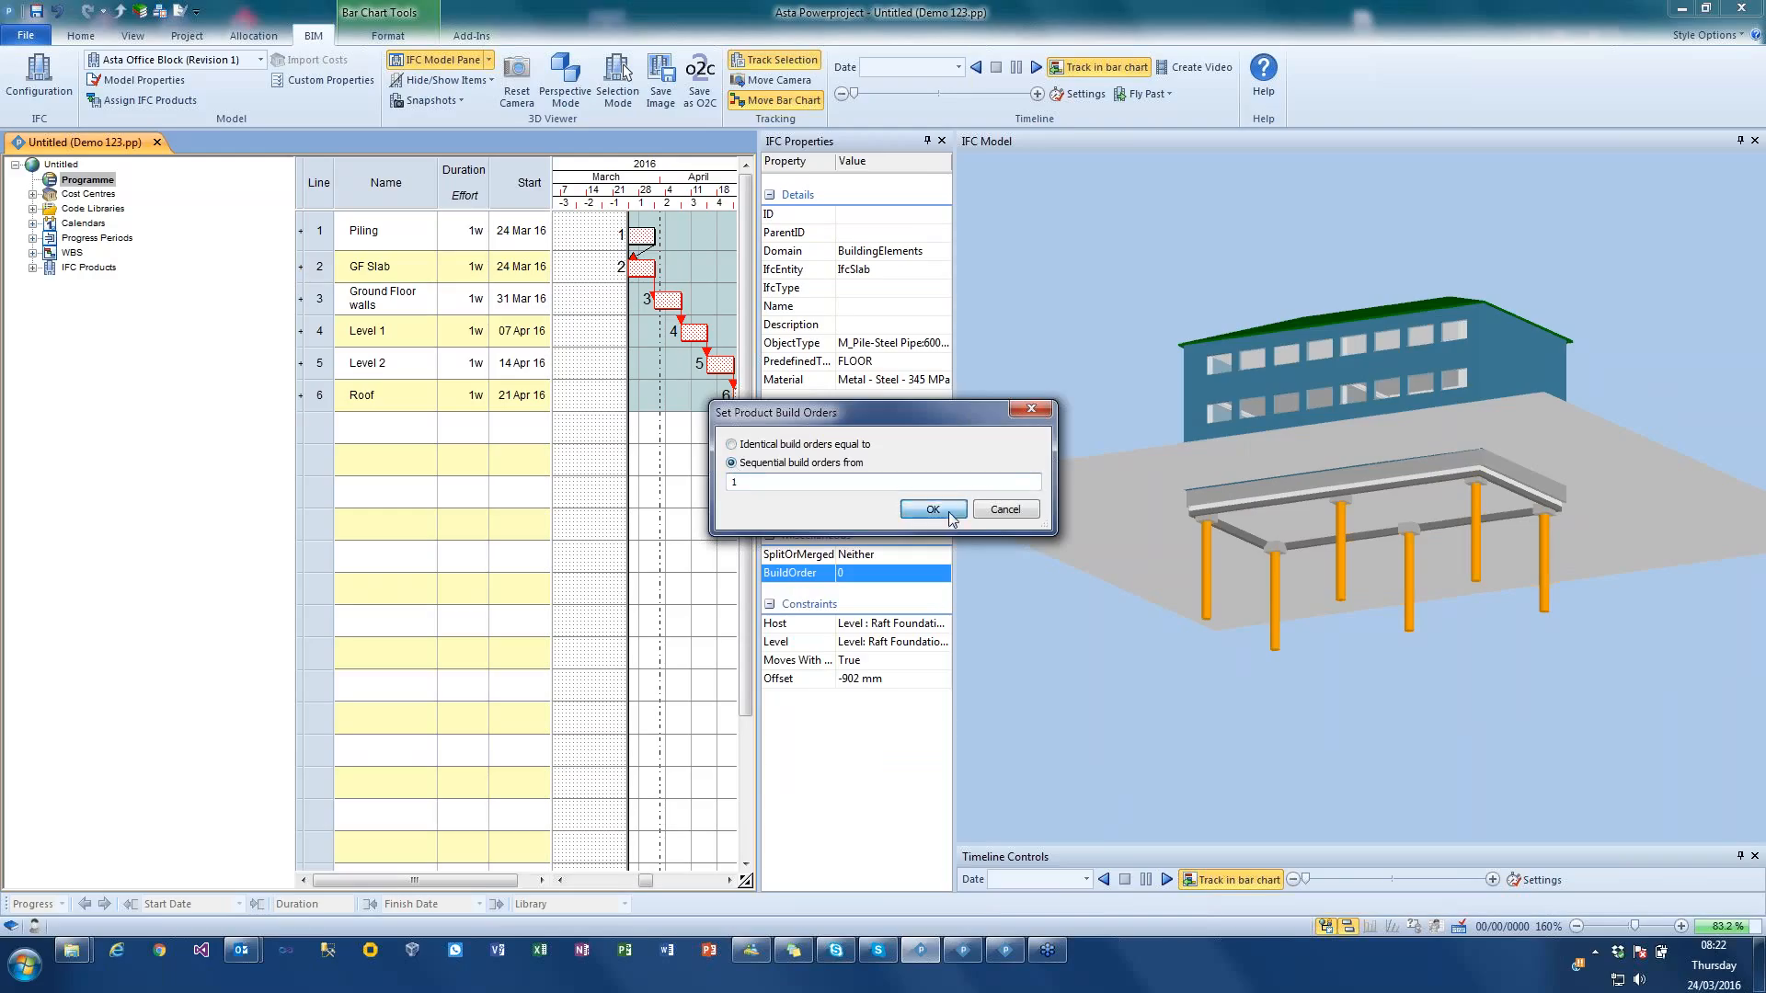
left_click(1101, 663)
Step: Reschedule the programme, straightening the progress line to the progress entry period with the Default period dated 24/03/2016 09:00
left_click_drag(1074, 457, 1073, 367)
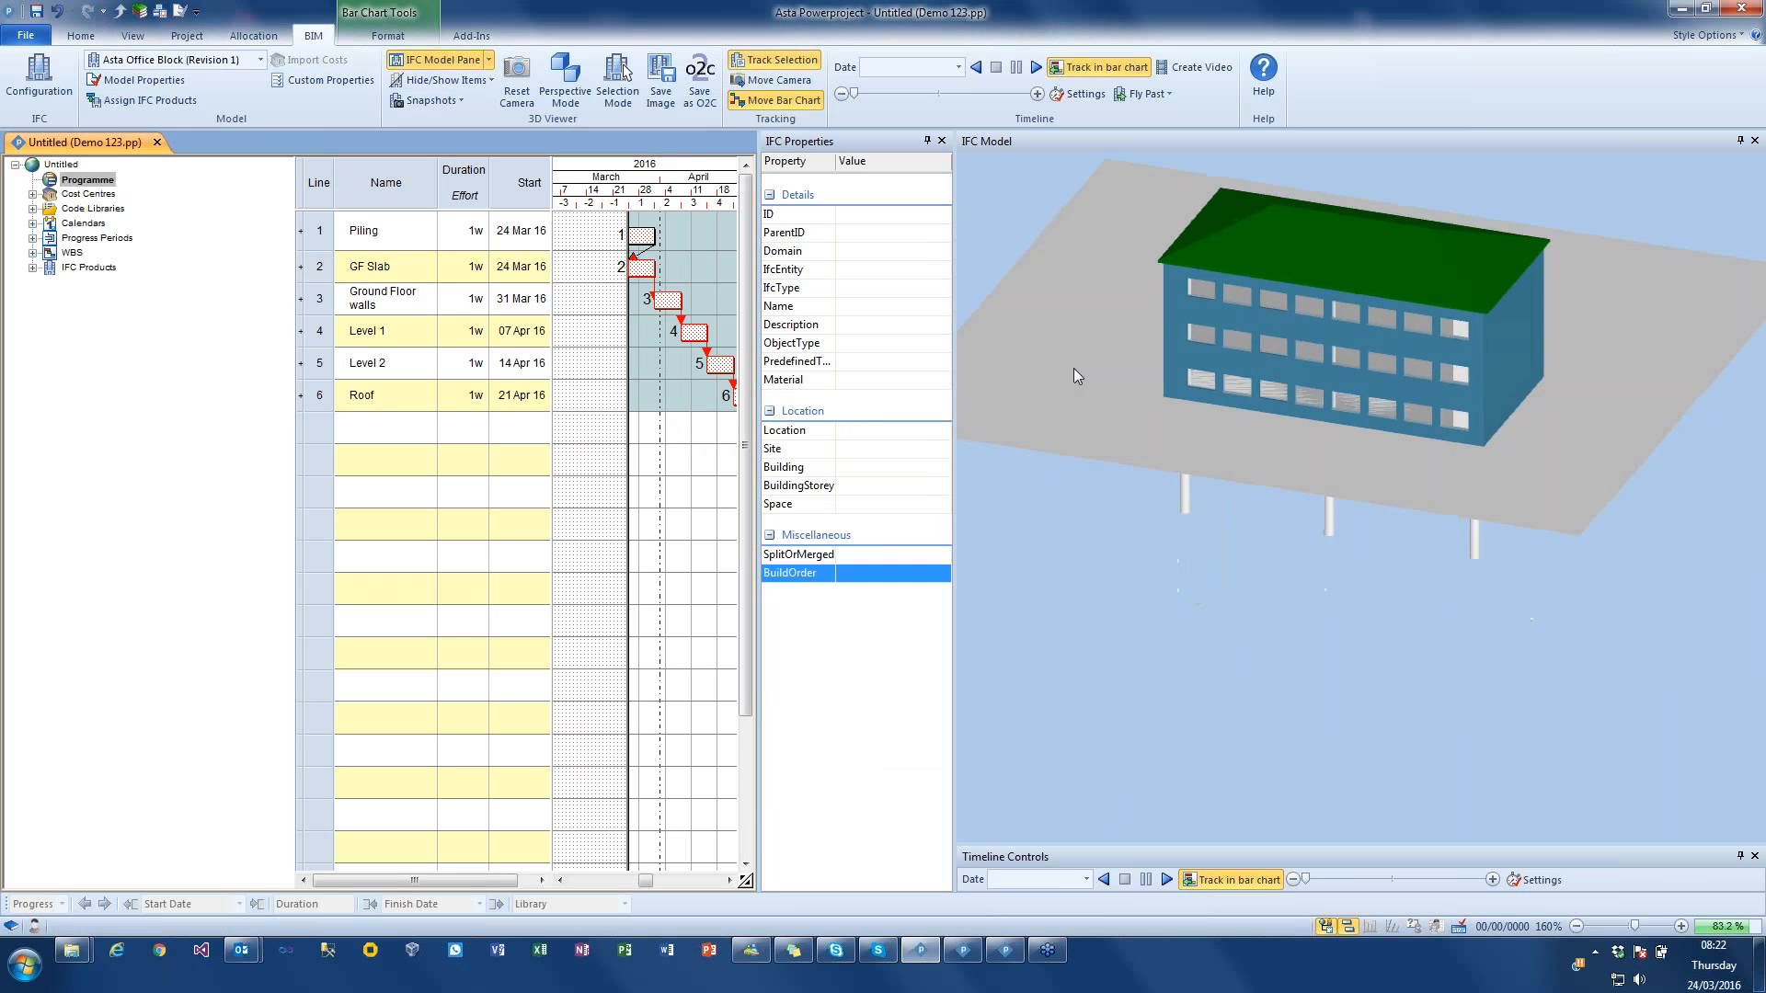
left_click(78, 37)
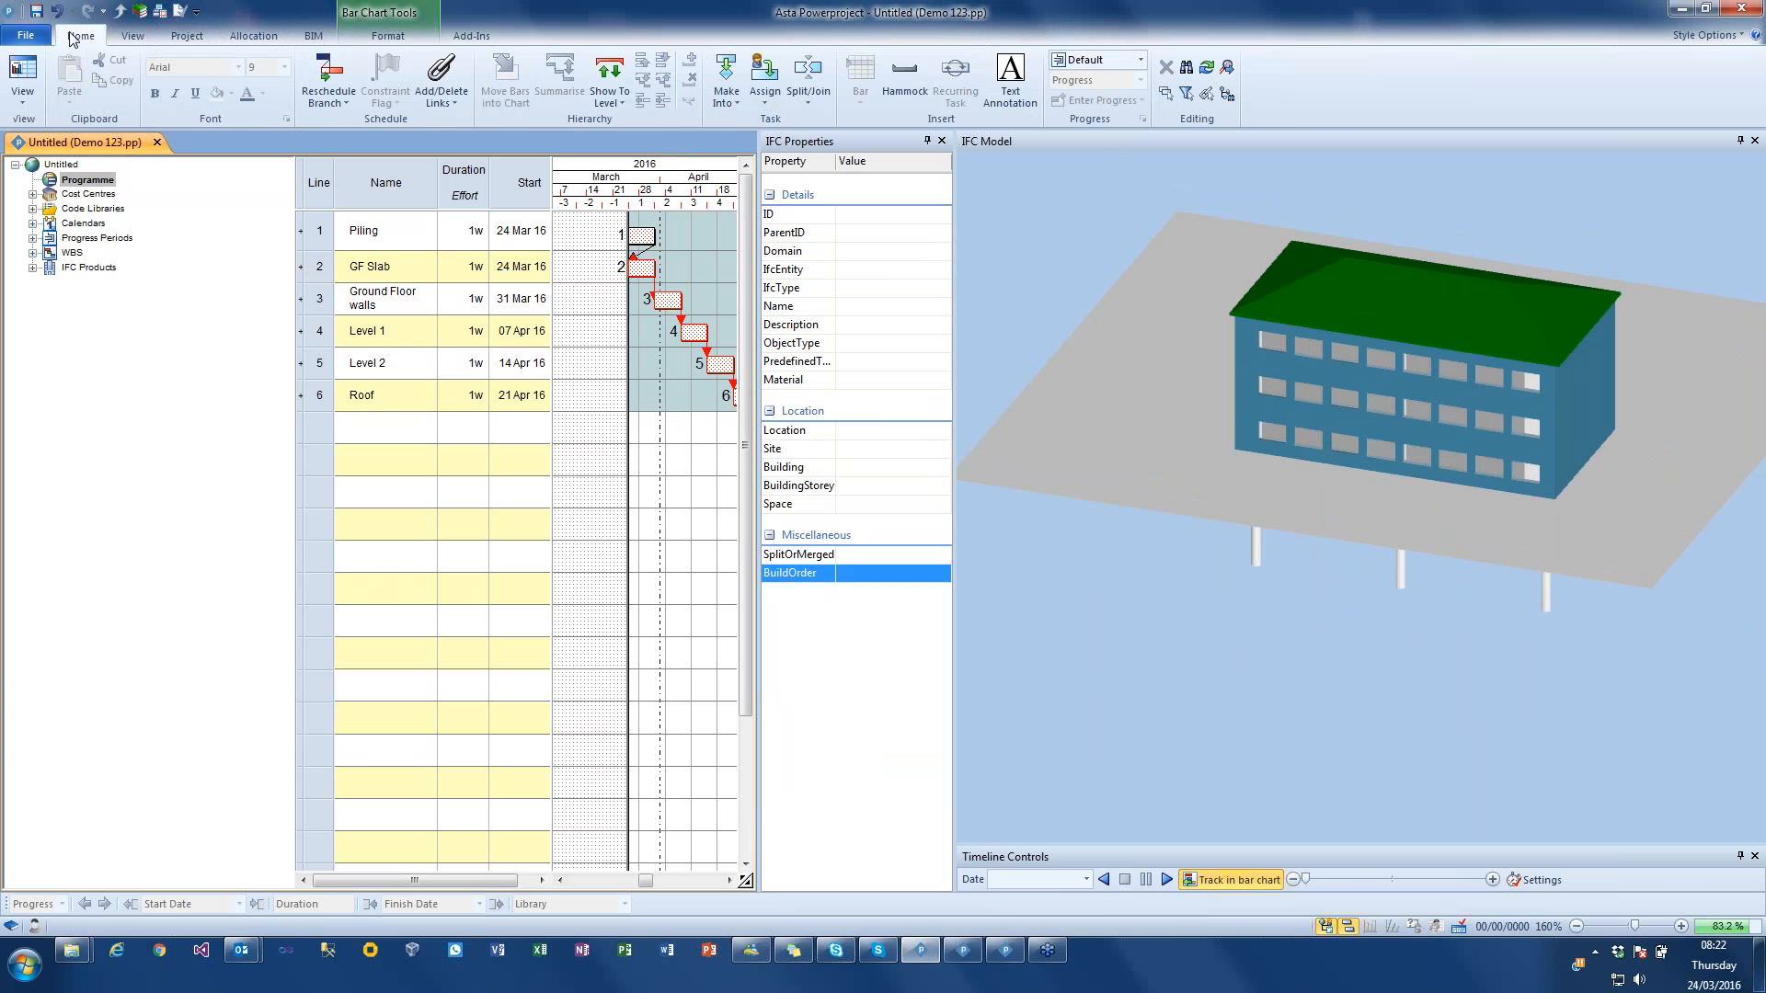
left_click(329, 79)
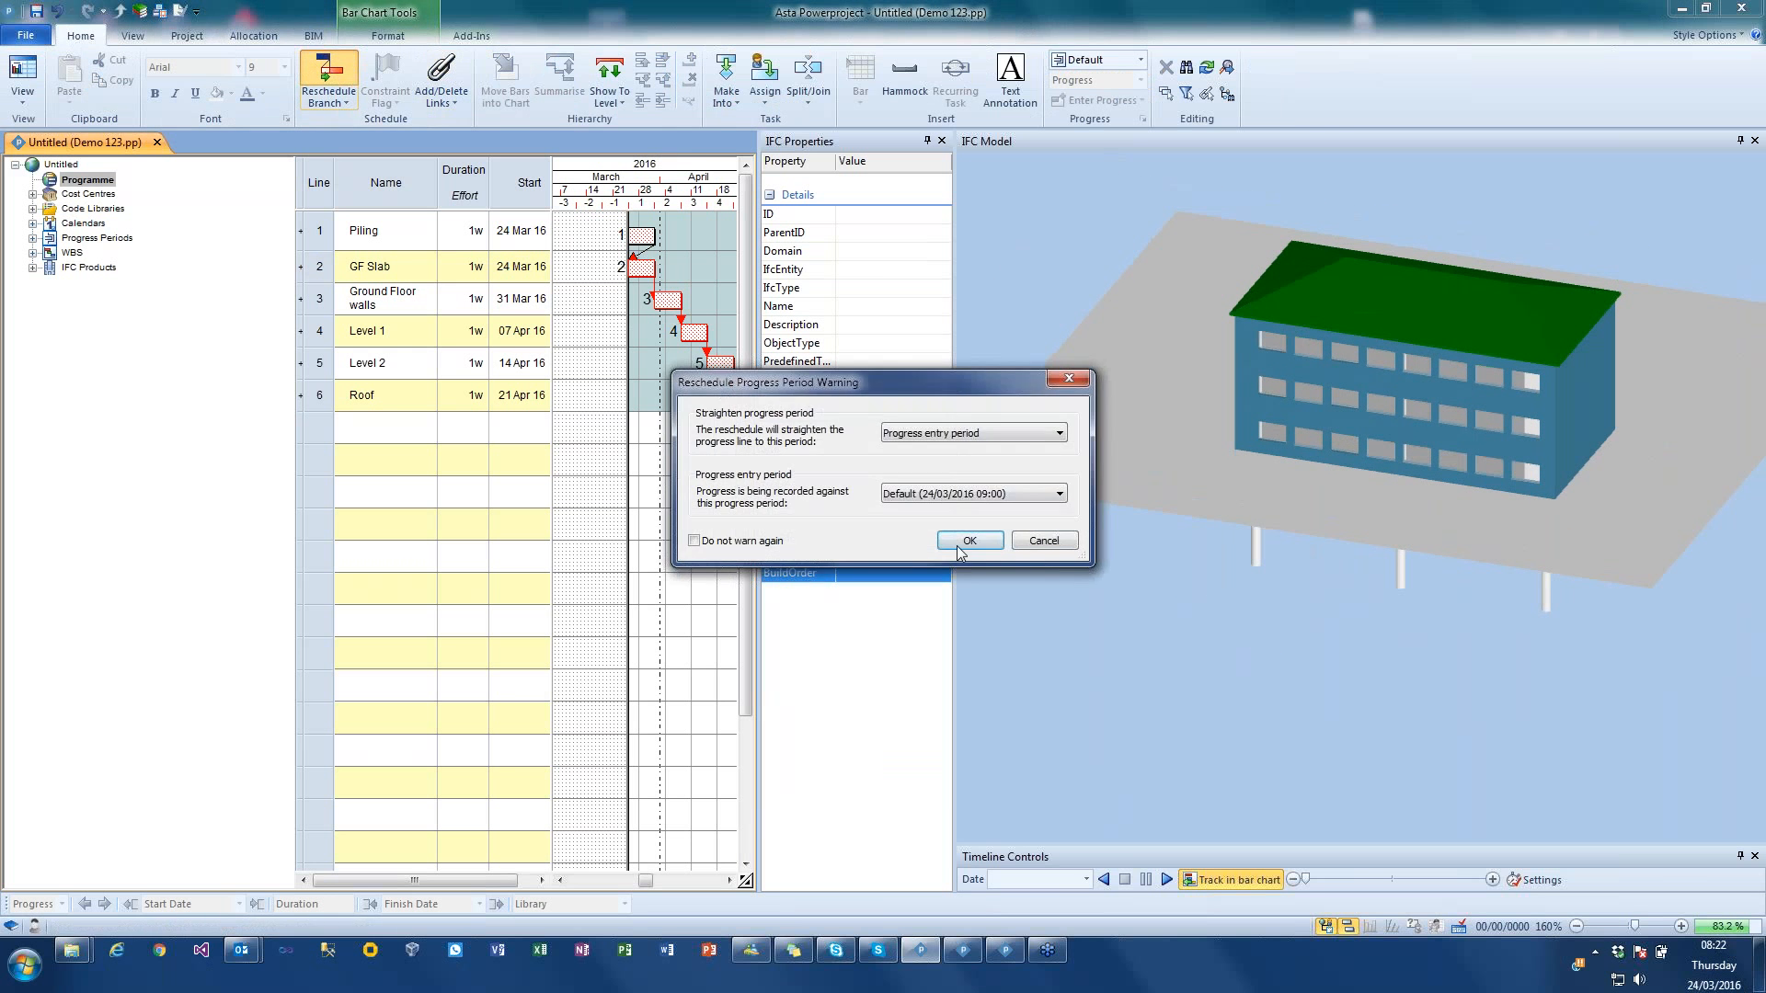
left_click(970, 541)
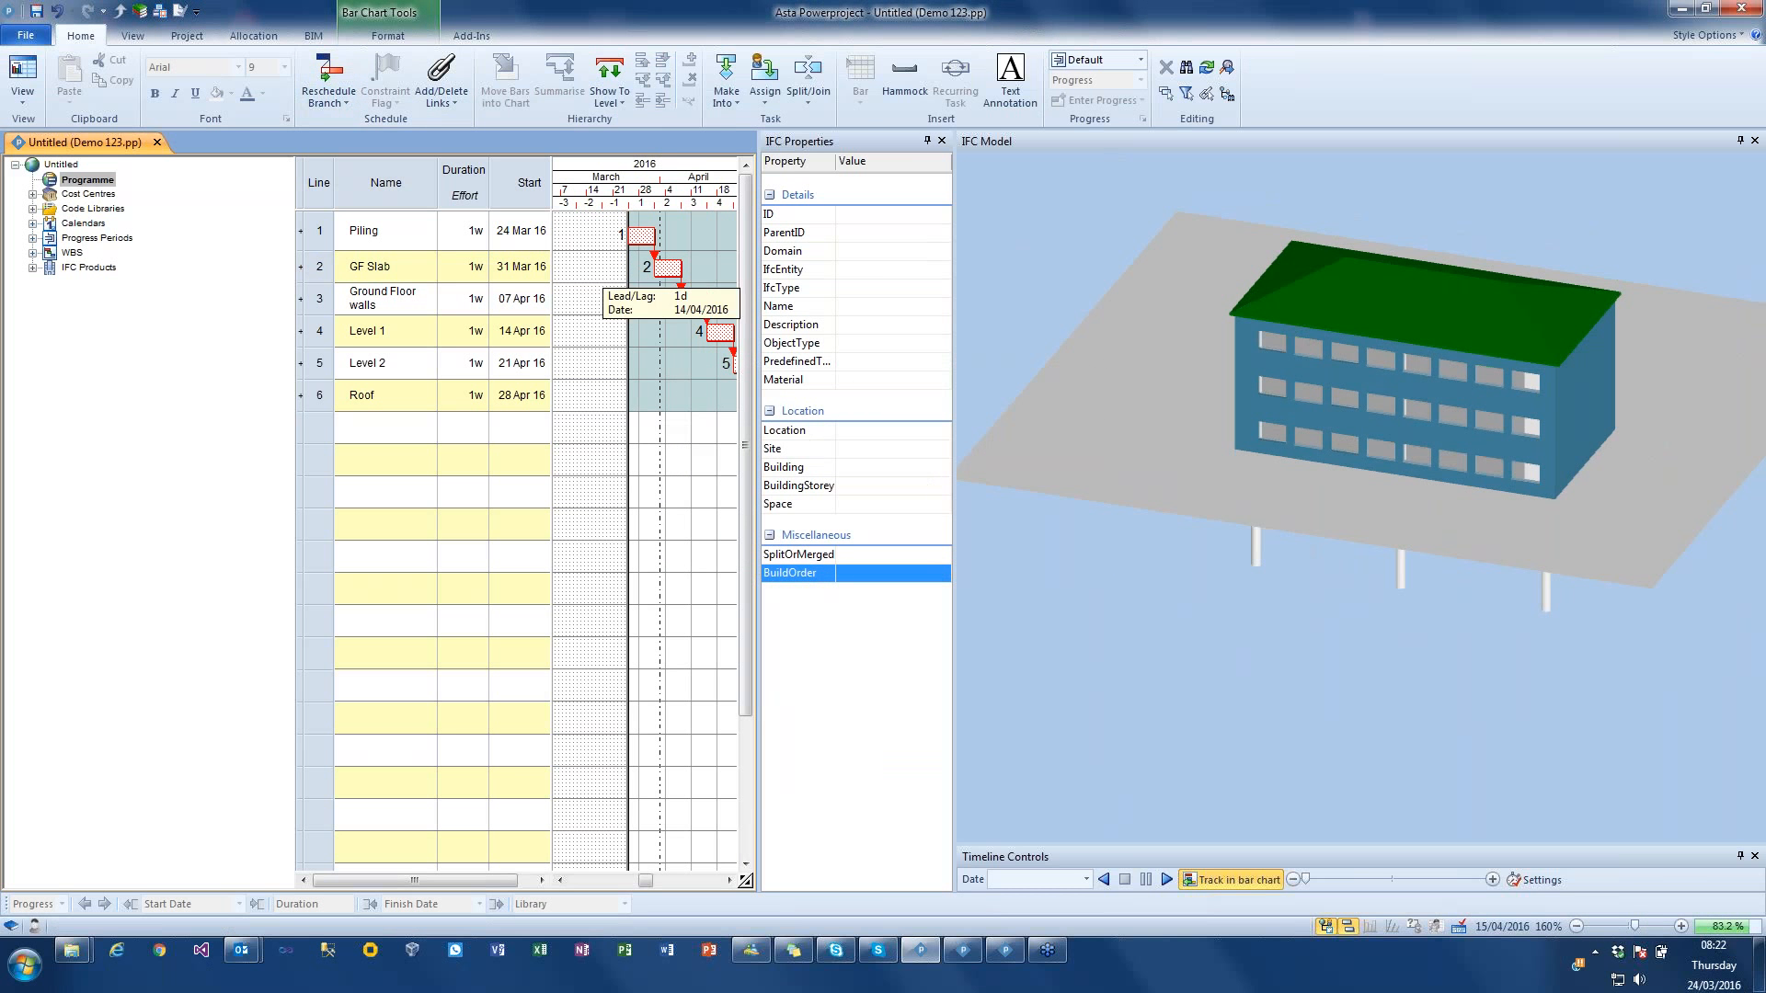
Step: Play the construction timeline simulation to the end with all six task bars in view, and stop it
left_click(317, 35)
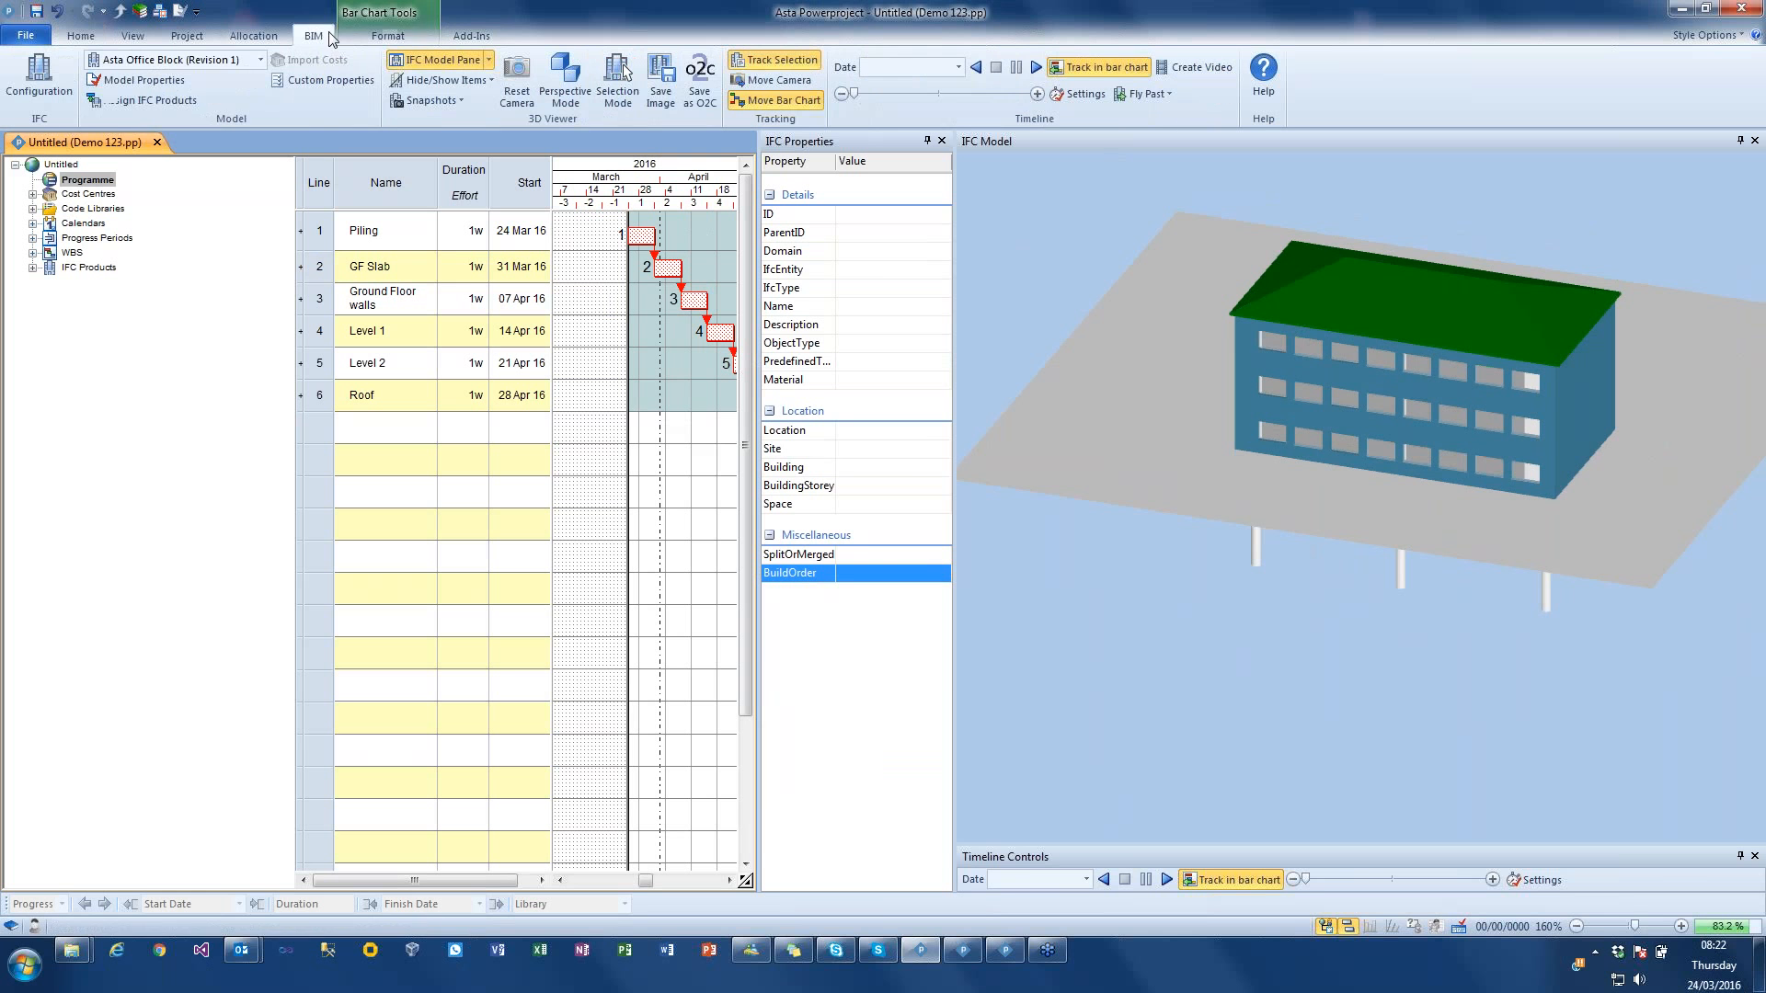
left_click(1035, 67)
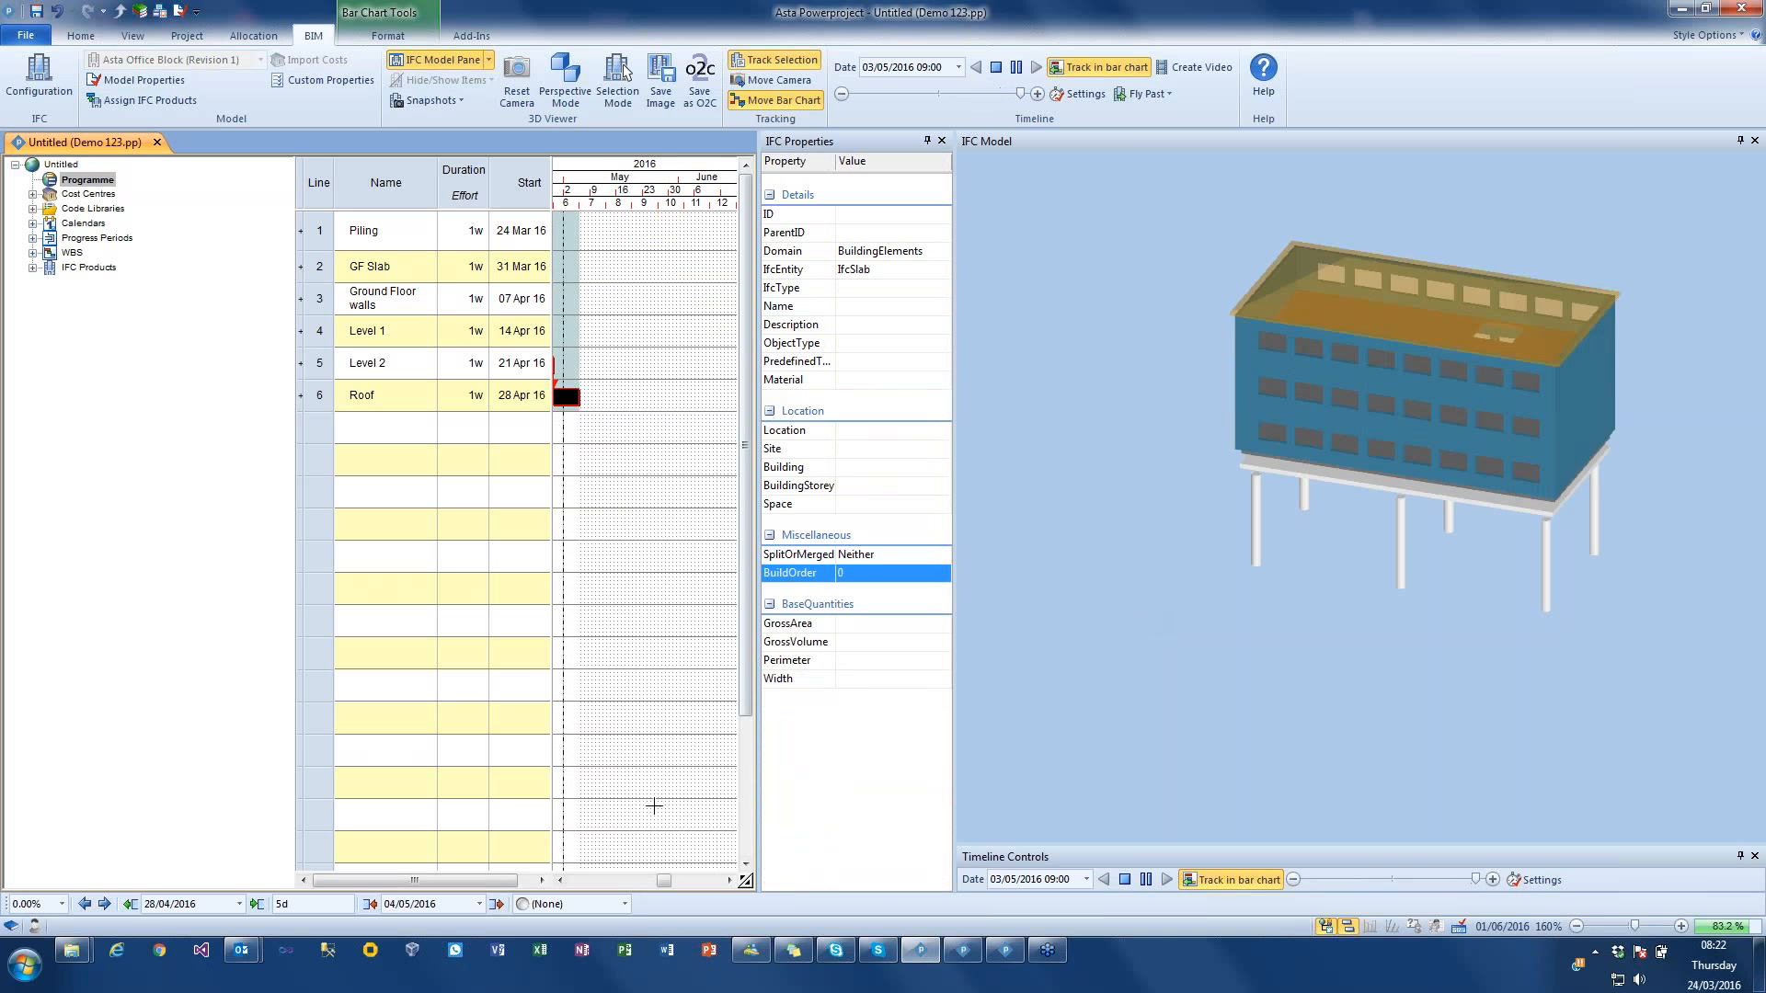
left_click_drag(664, 883, 651, 890)
left_click_drag(1395, 586, 1328, 620)
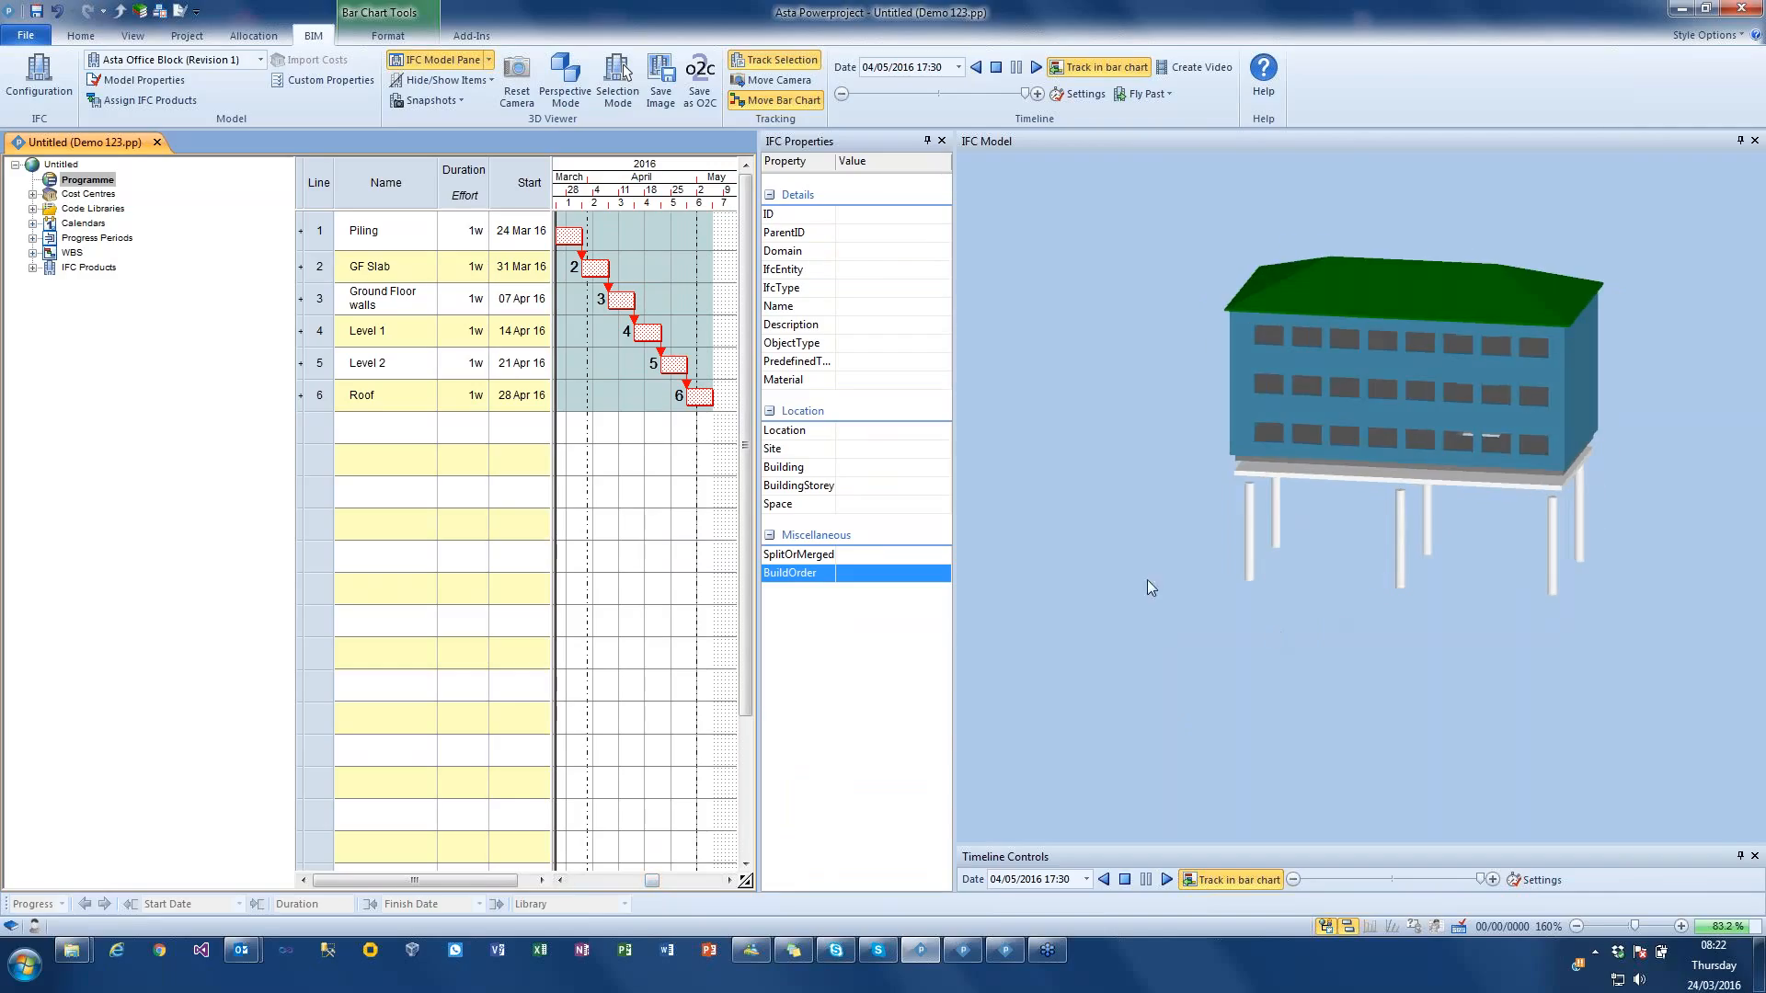
left_click(996, 68)
Step: Split the ground-floor foundation slab with 2 equal cuts along each of the X and Z axes, and update the GF Slab product selection
left_click_drag(1189, 599, 1178, 572)
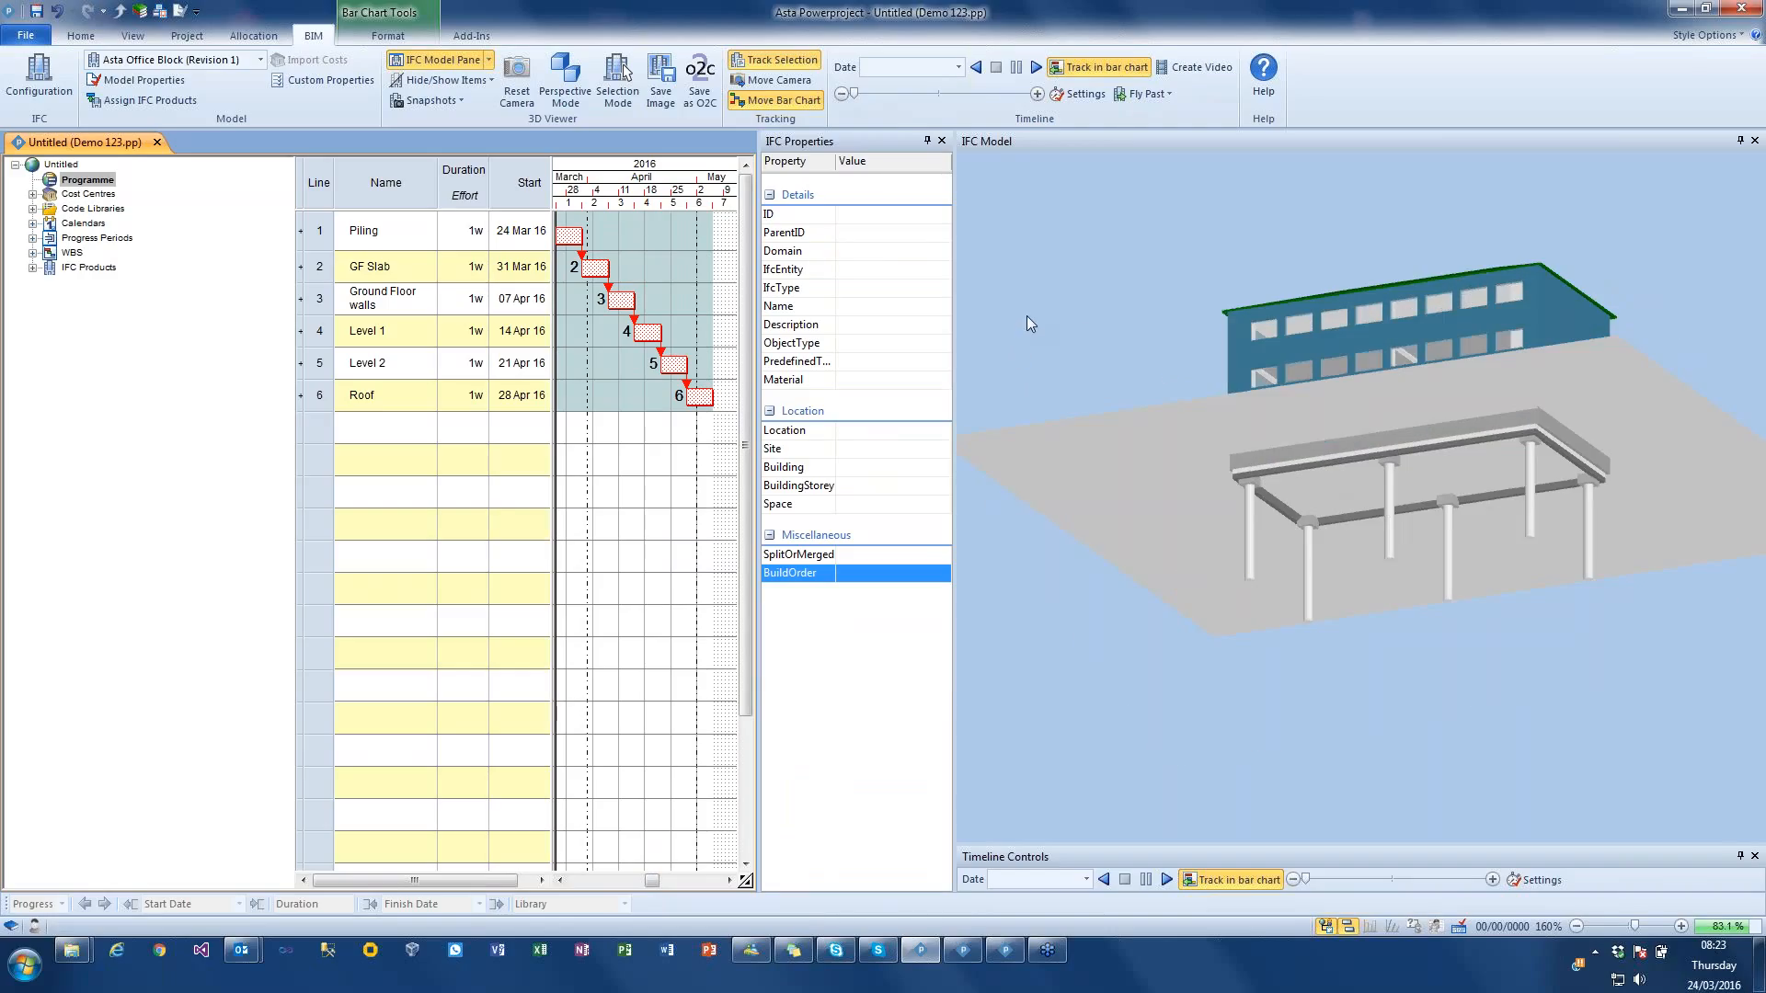
left_click(1321, 495)
left_click_drag(1324, 499, 1272, 449)
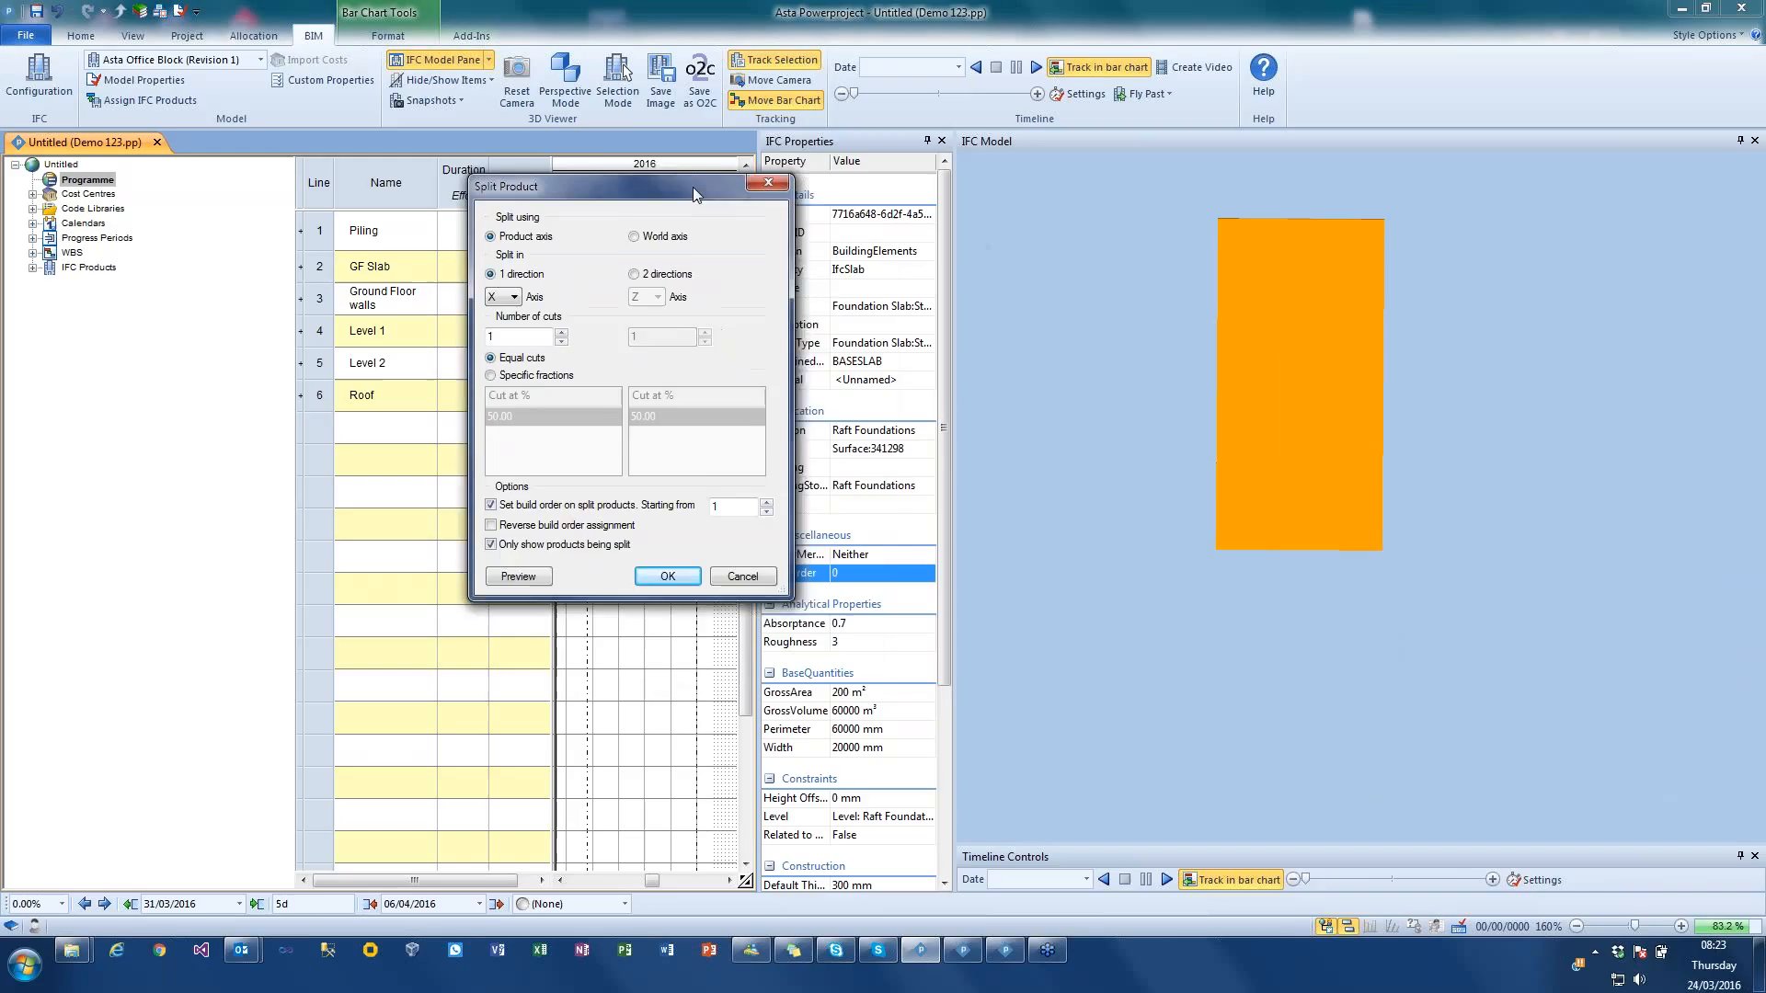
left_click_drag(692, 186, 721, 195)
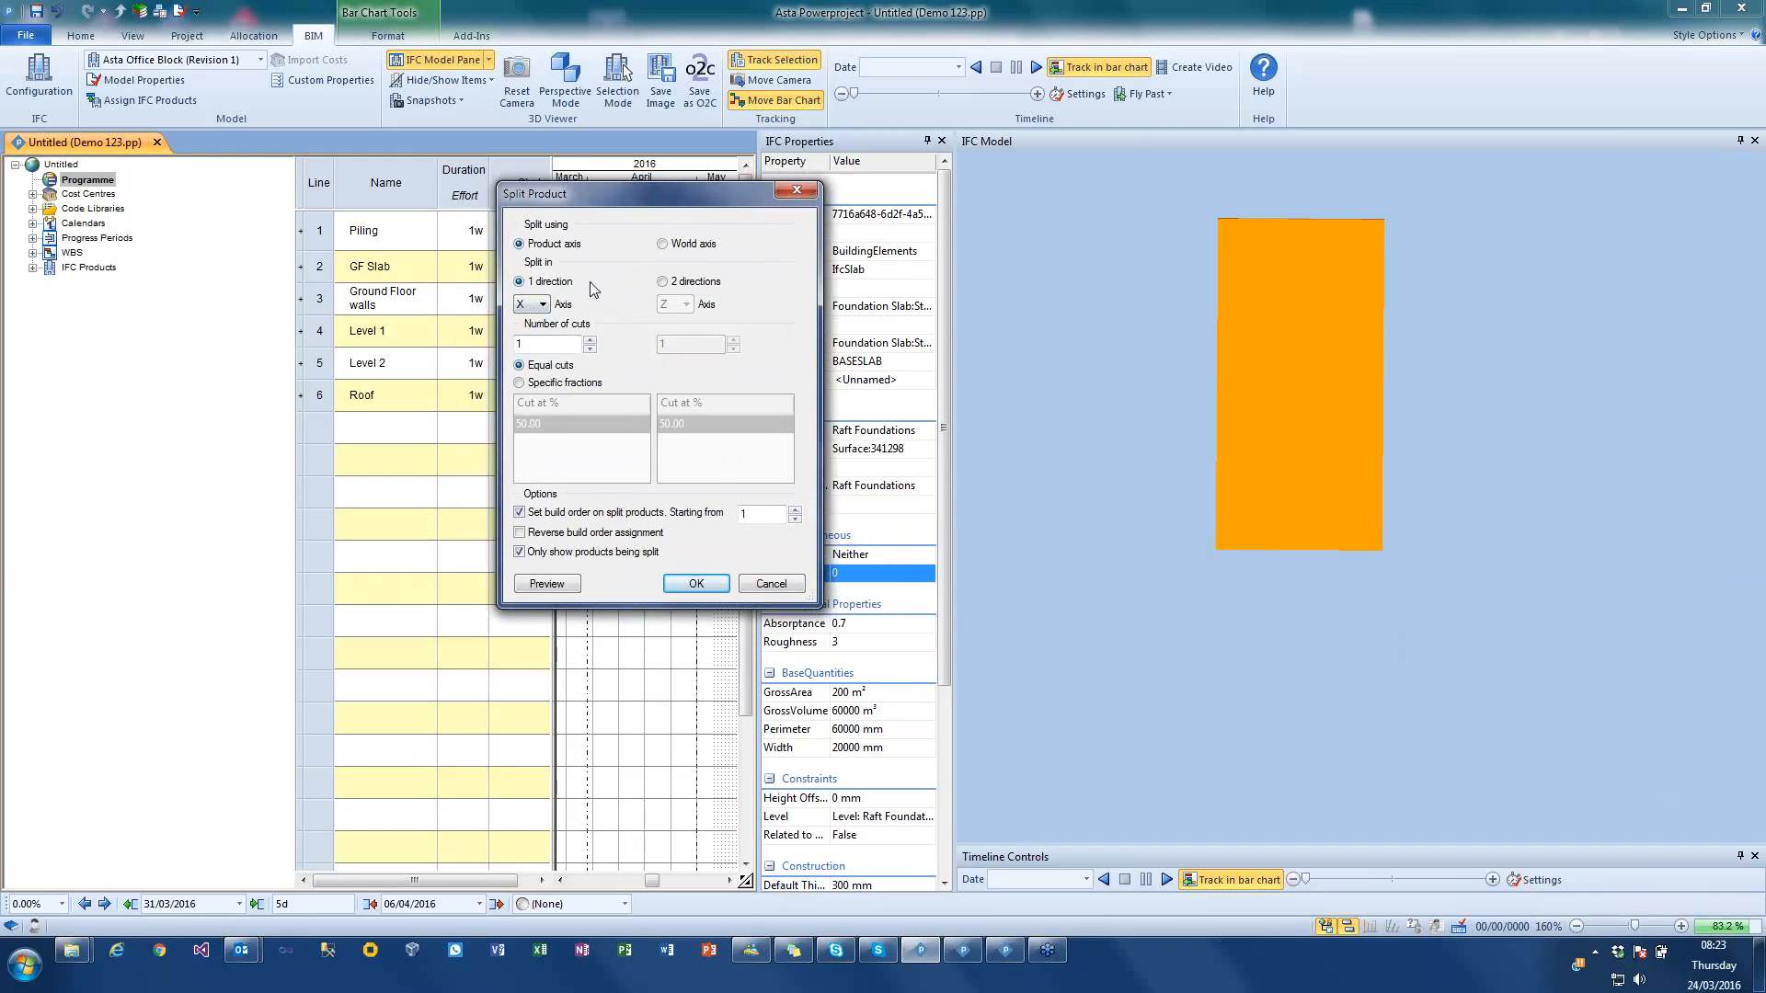
left_click(666, 282)
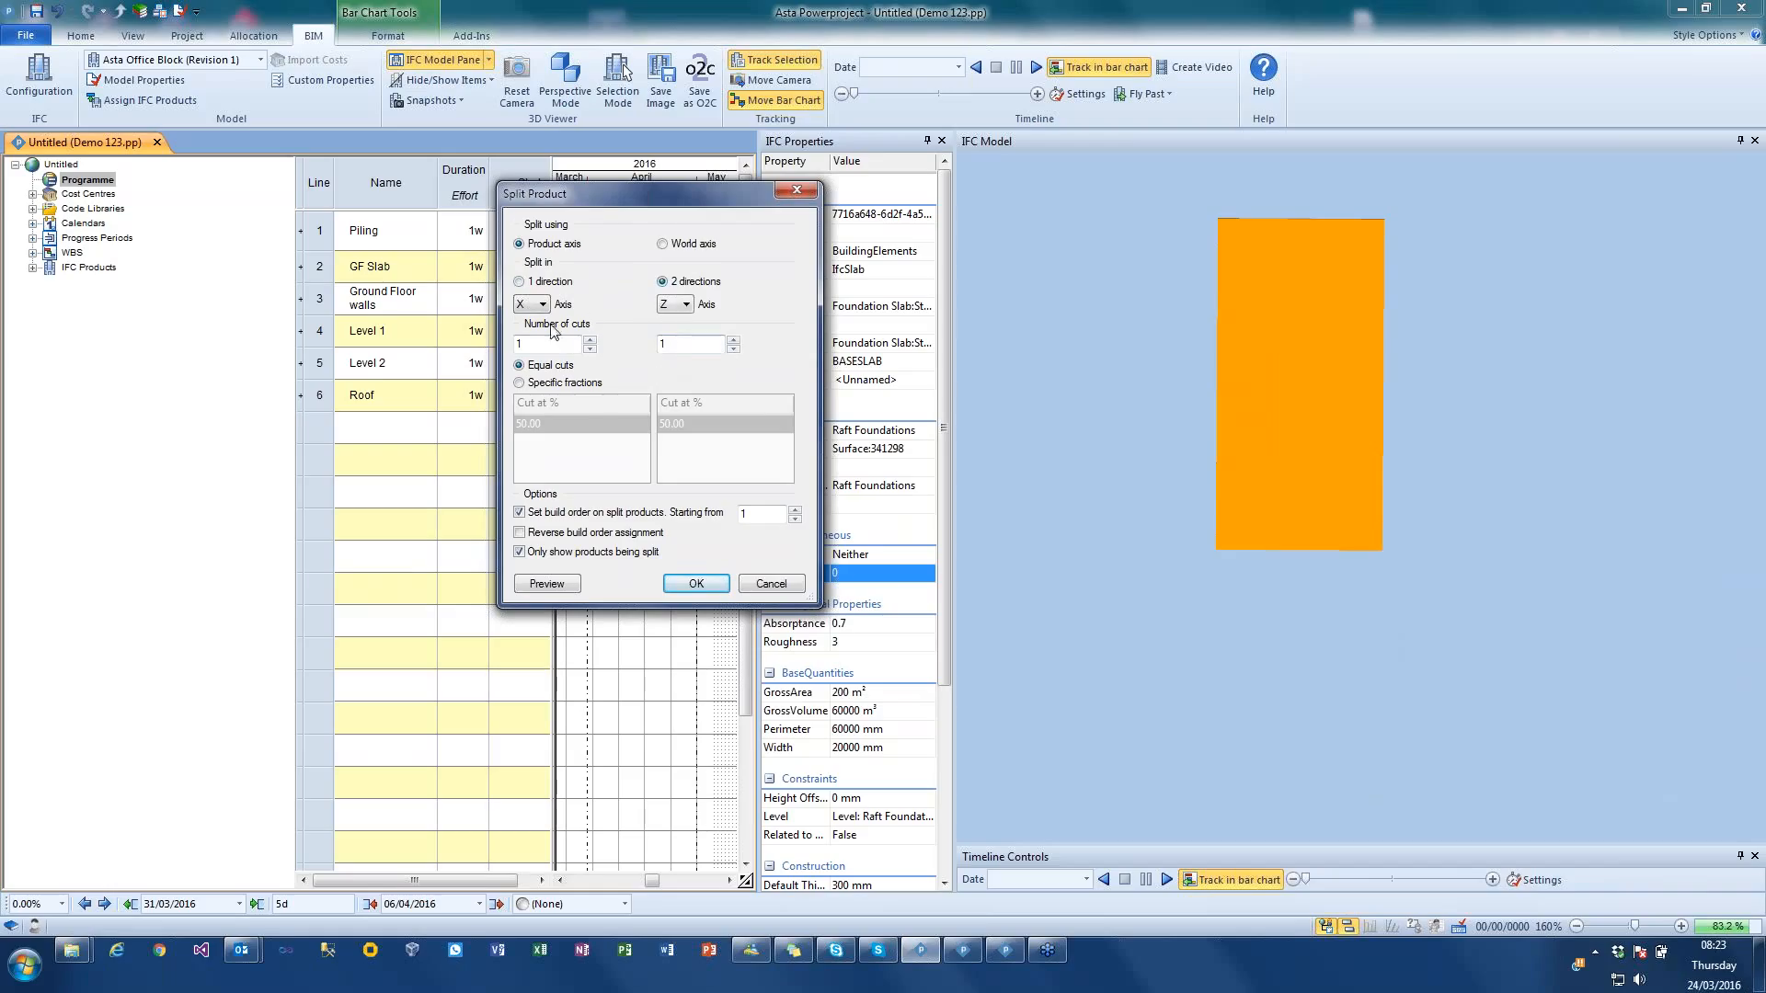
left_click(590, 340)
left_click(733, 340)
key("Return")
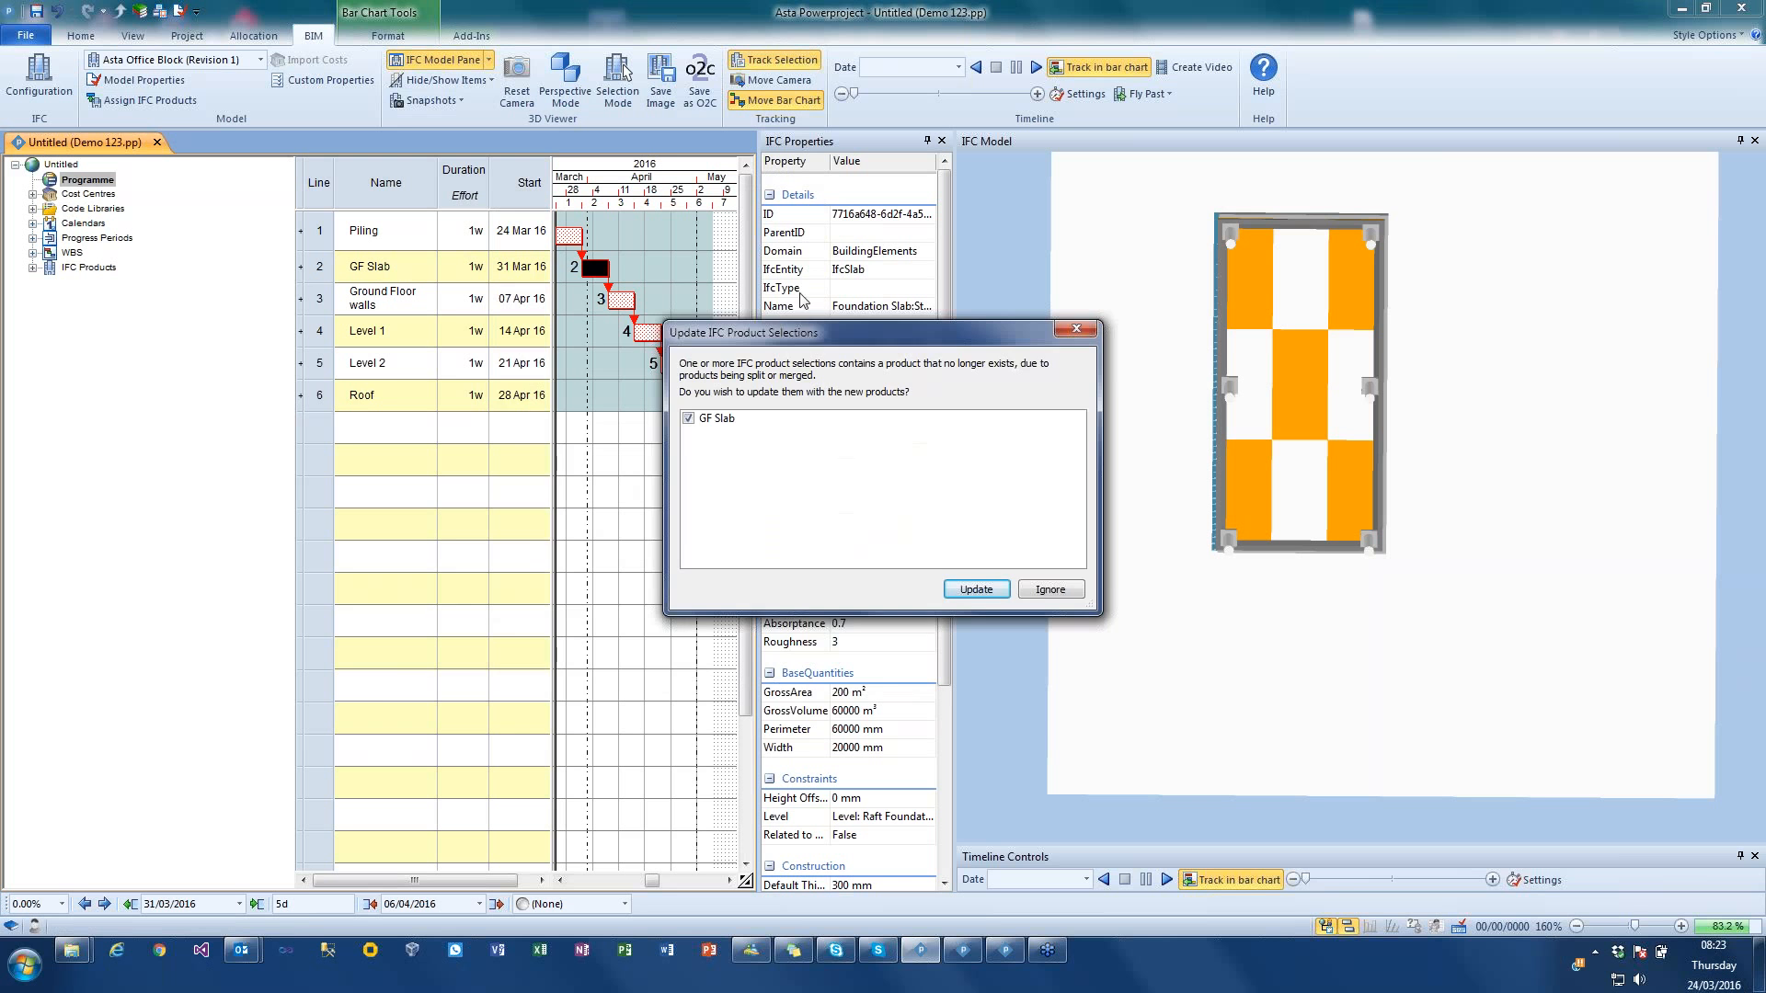
left_click_drag(821, 340, 521, 473)
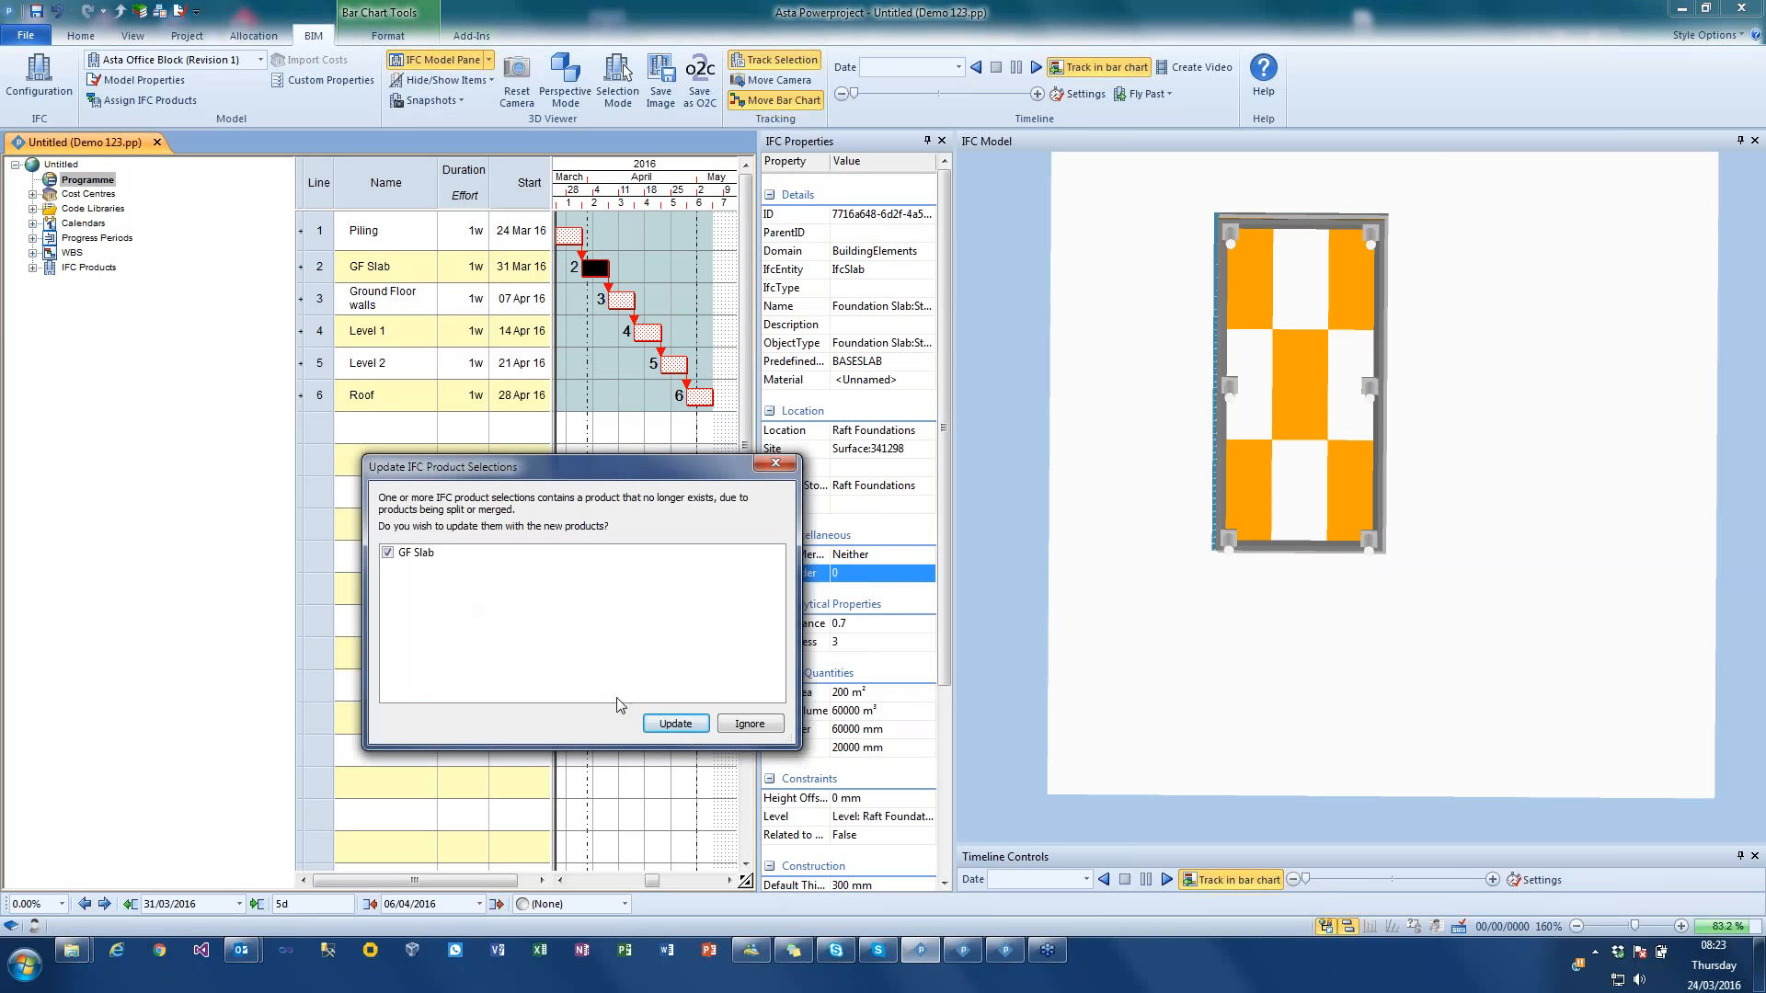
left_click(676, 725)
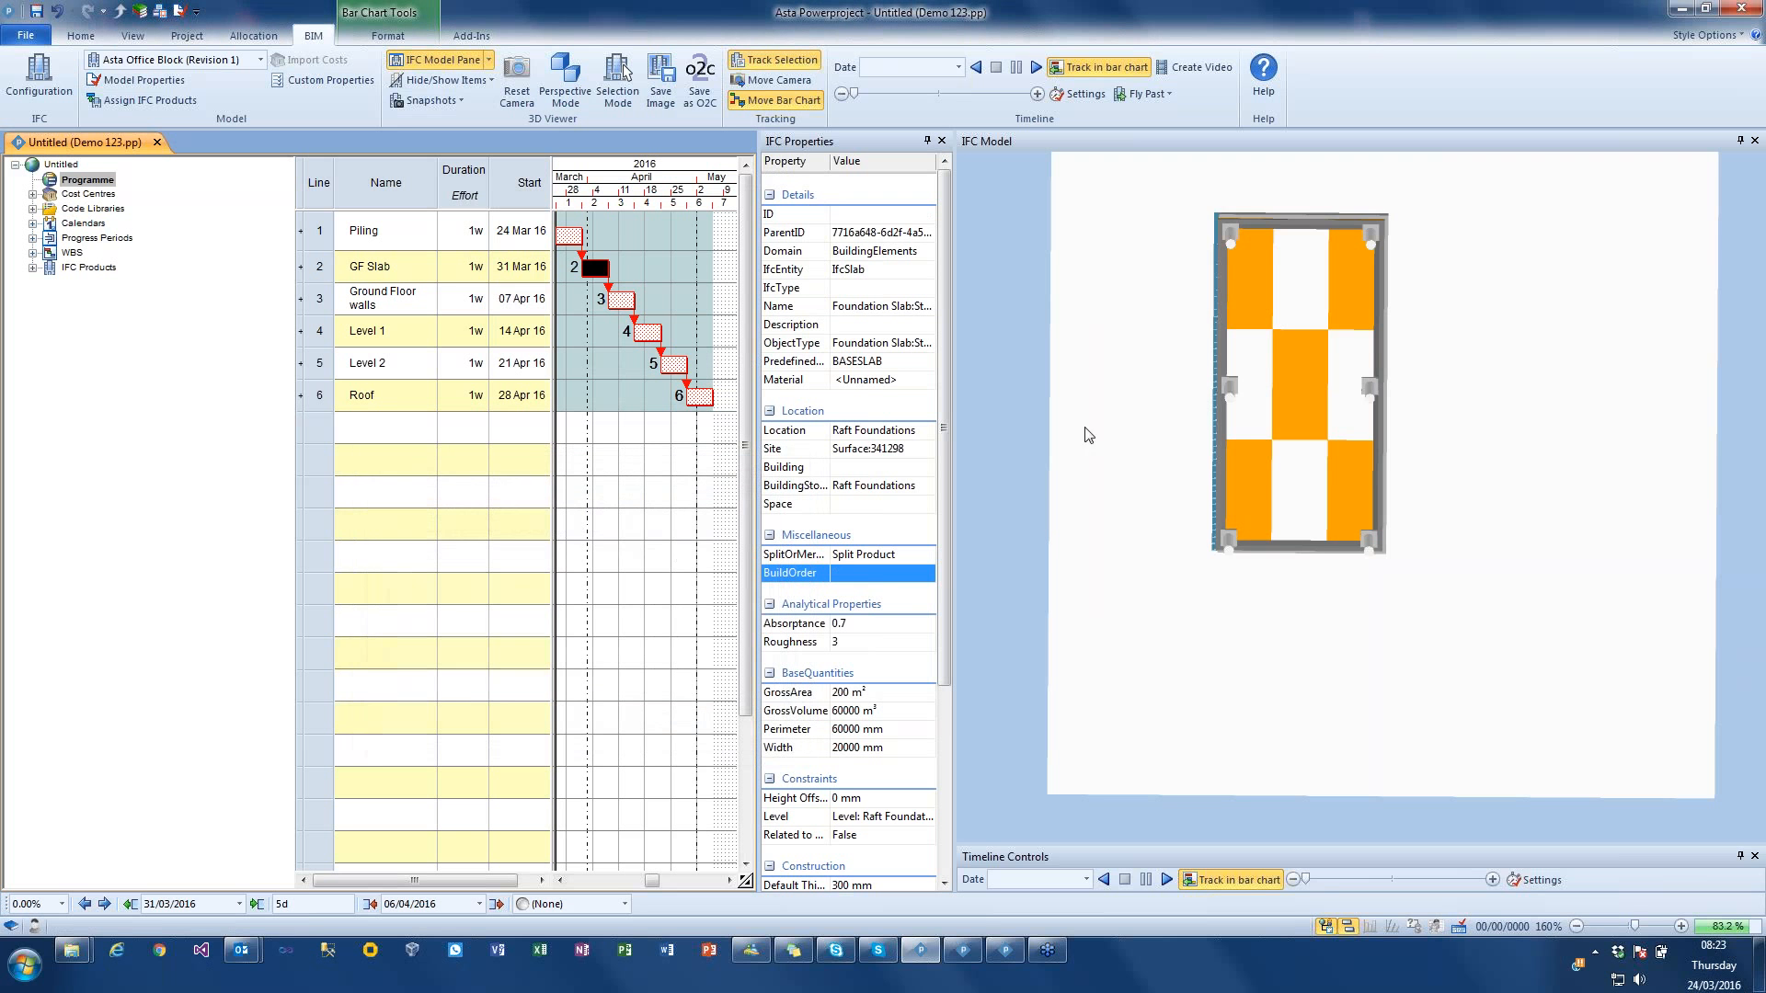
Step: Play the construction timeline simulation to review the split ground-floor slab being built
left_click_drag(1105, 387, 1105, 433)
mouse_move(1140, 480)
left_mouse_down()
mouse_move(1168, 464)
mouse_move(1141, 462)
left_mouse_up()
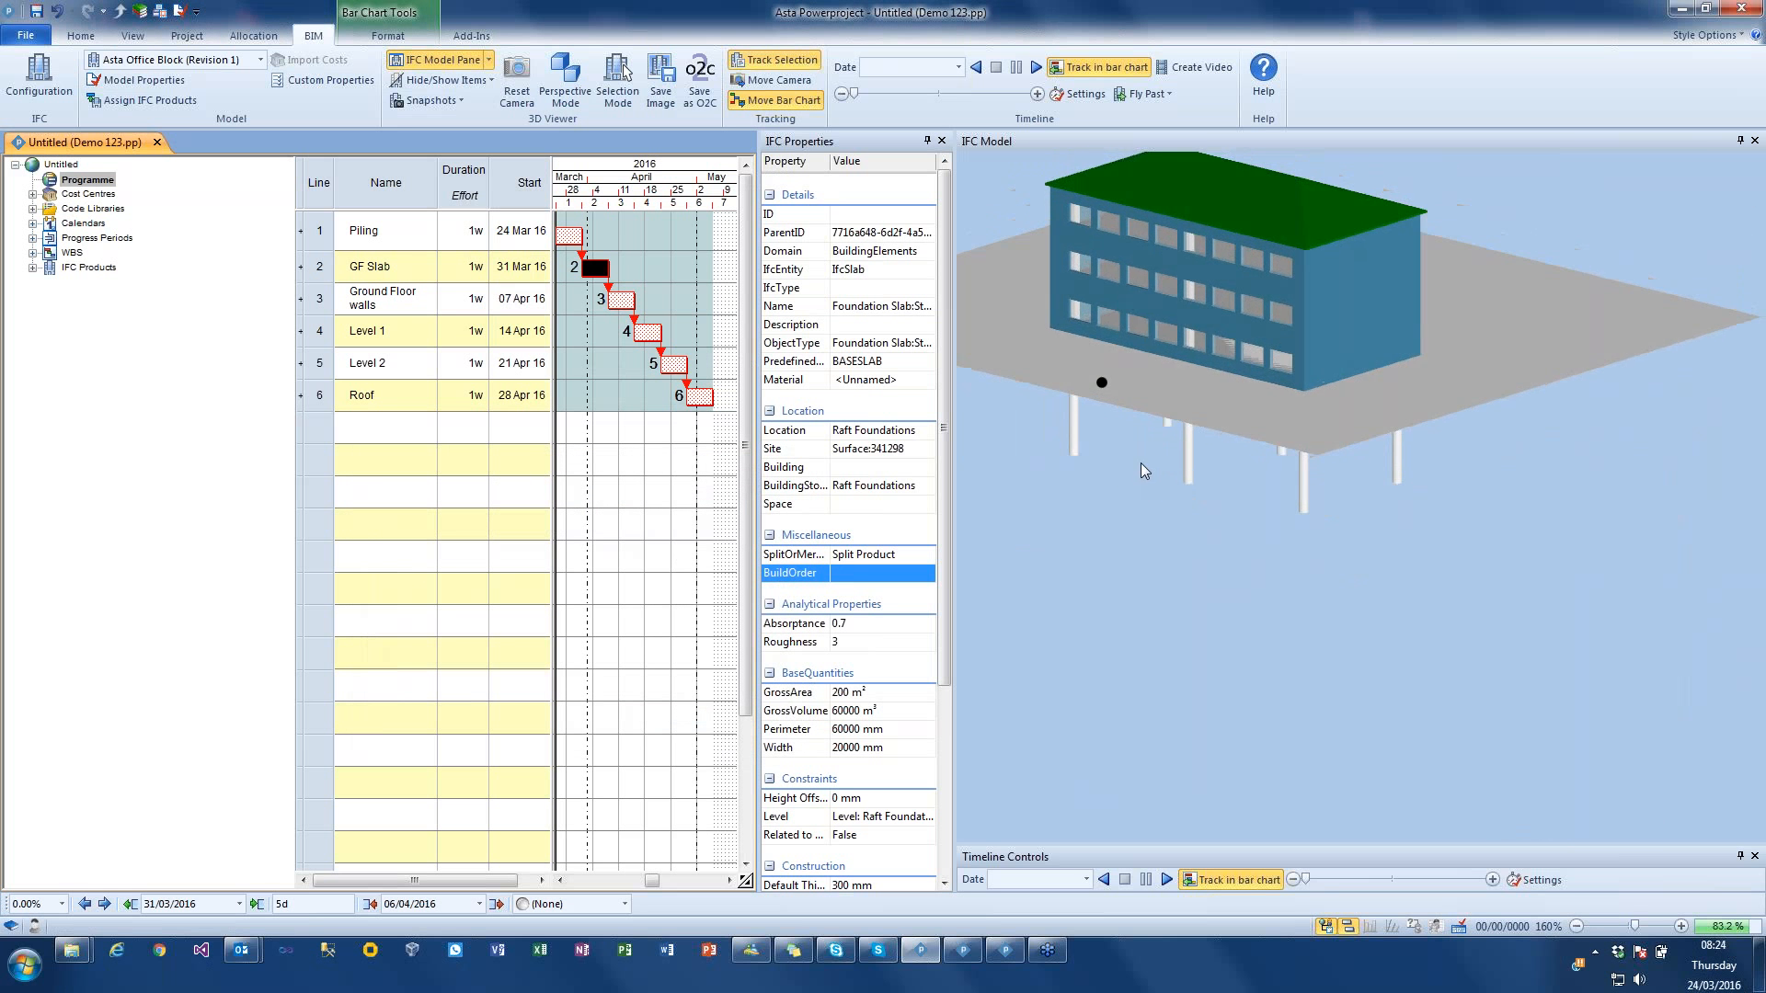
left_click(1035, 67)
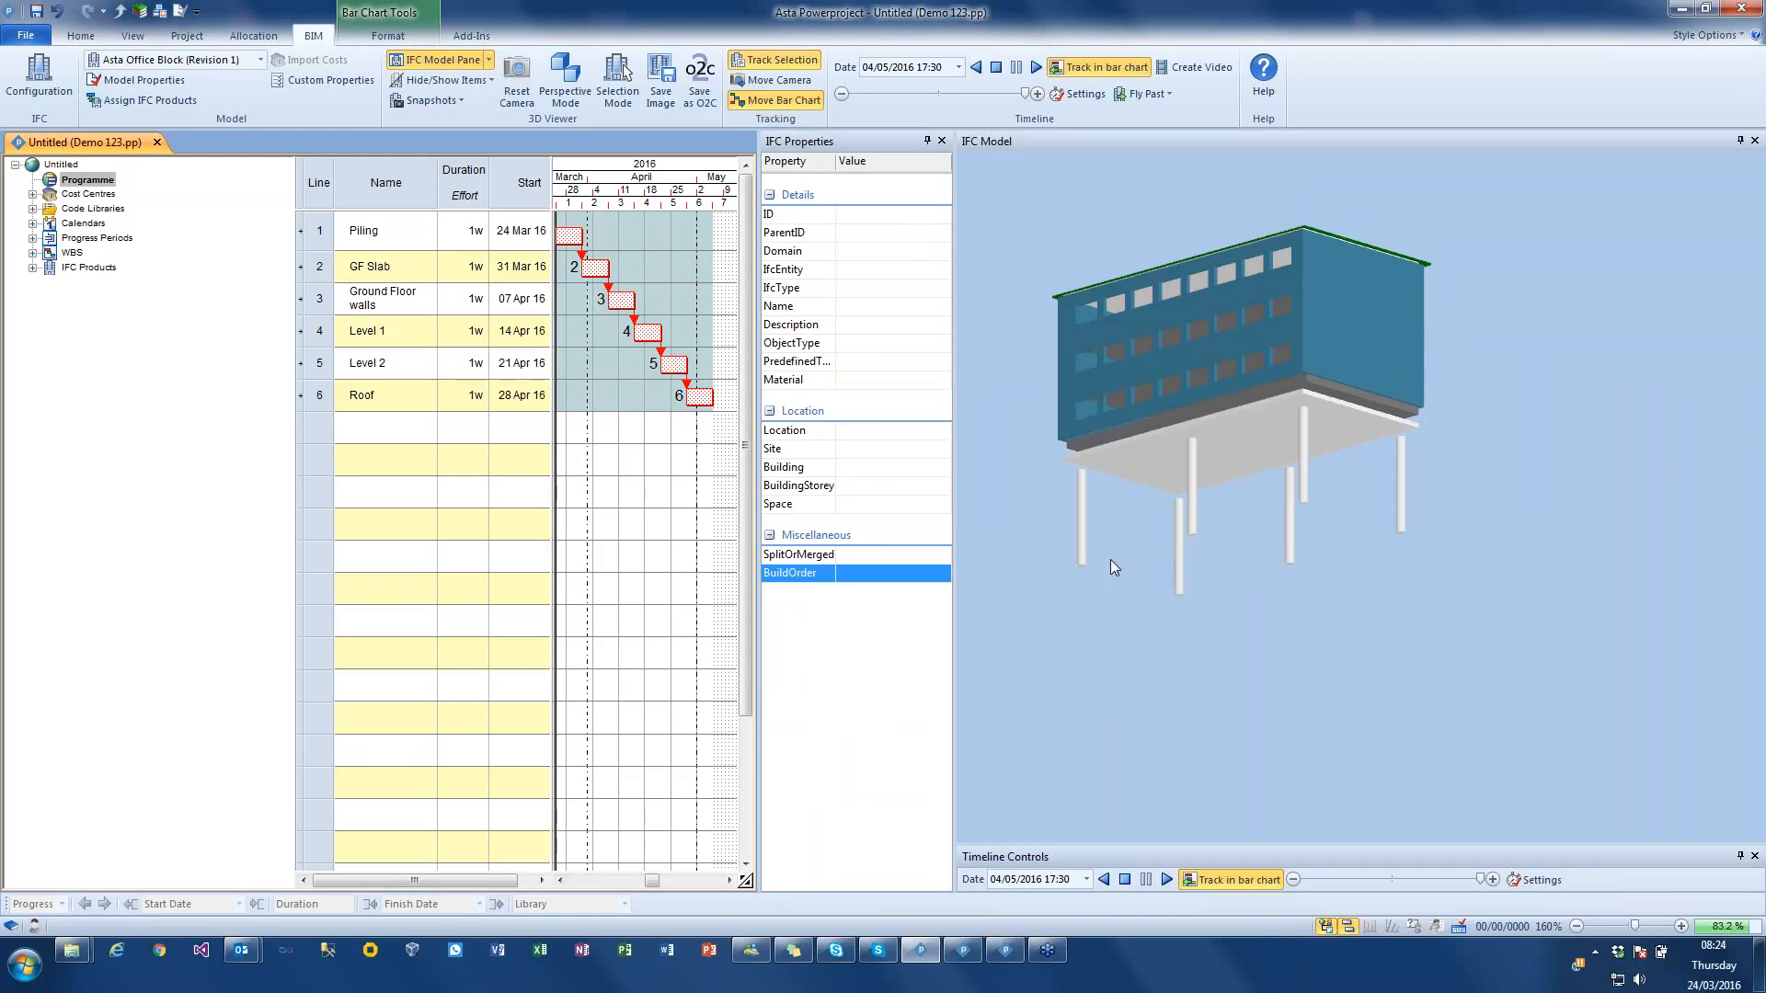
Step: Hide the Ground Level, Level 1 and Level 2 end walls to expose the floor slabs inside the building
left_click_drag(1080, 563, 1215, 597)
left_click(1256, 445)
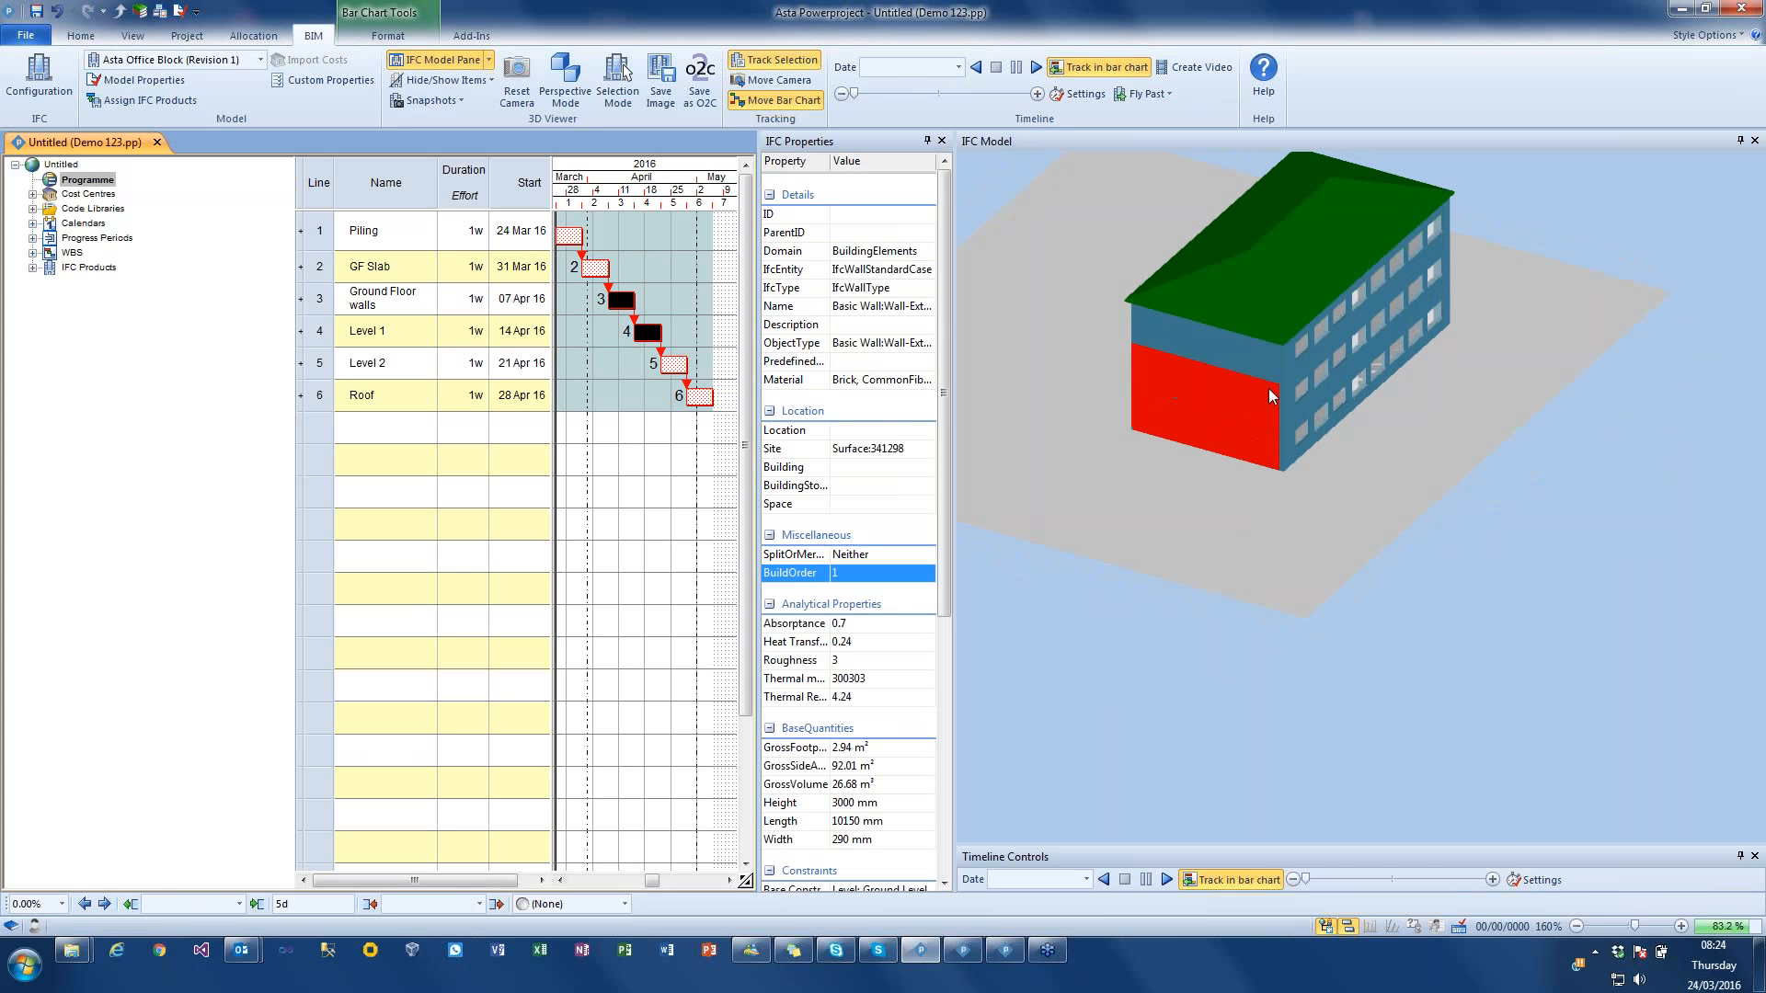
right_click(1272, 366)
left_click(1297, 368)
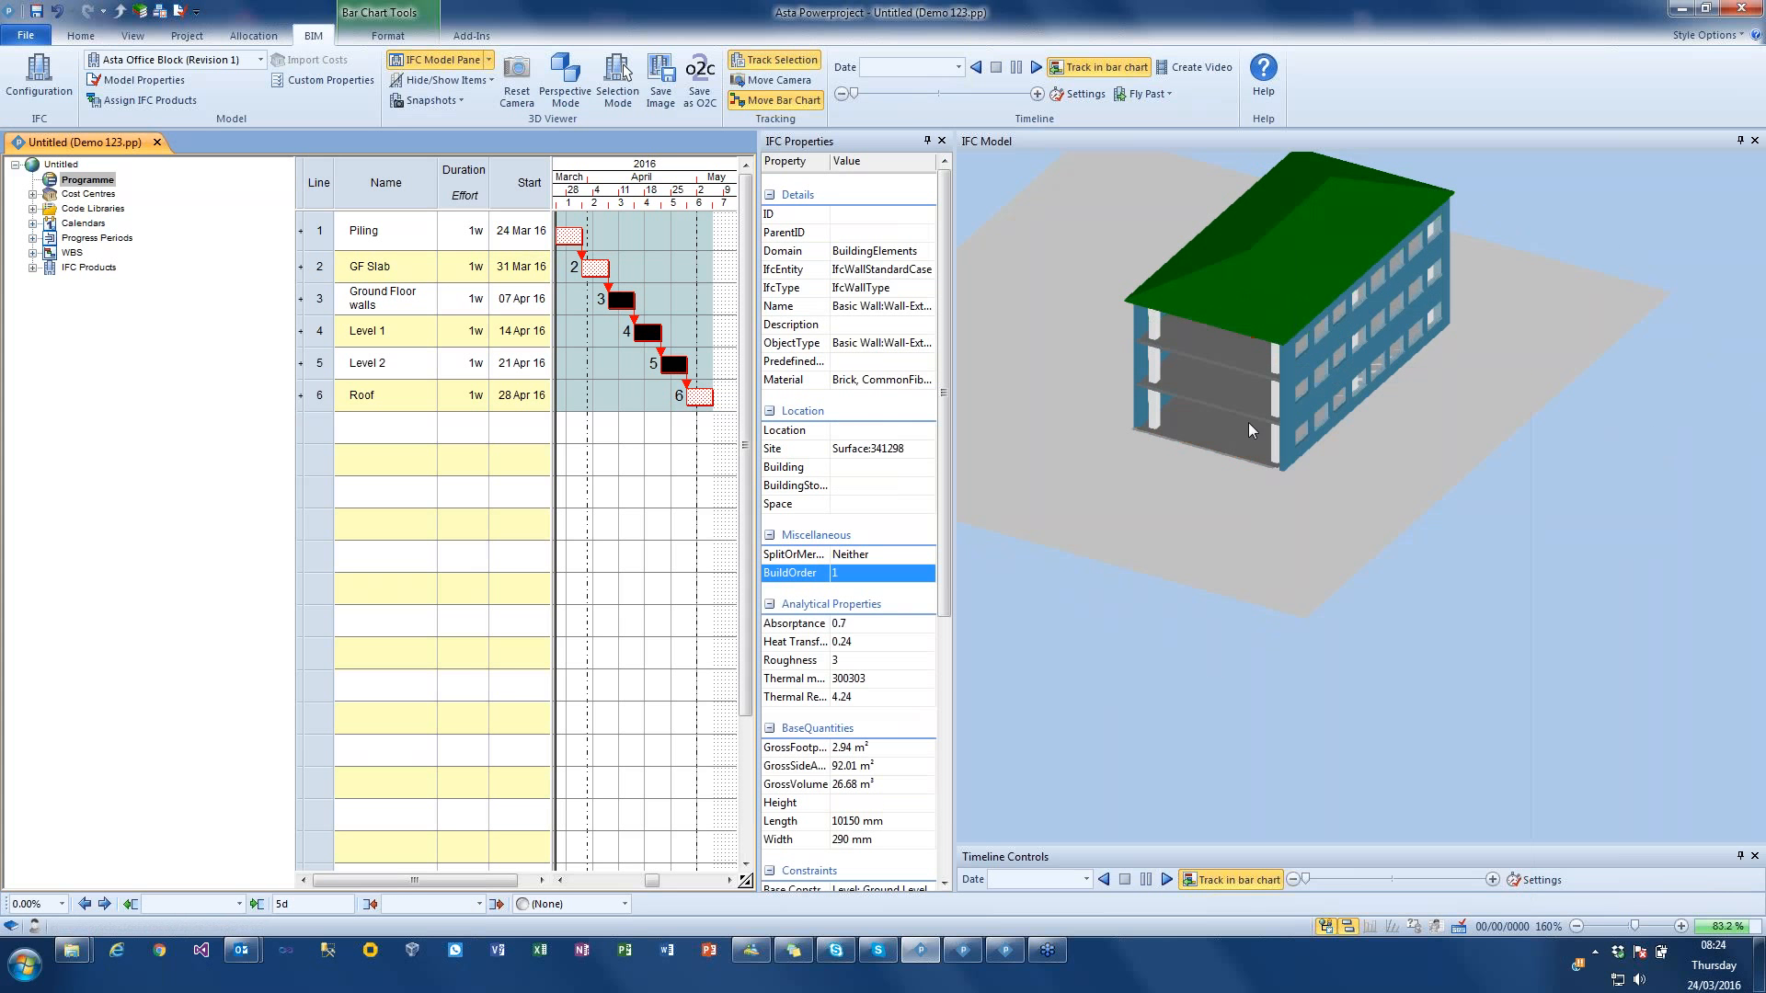
Step: Split the four exposed floor slabs with 3 equal cuts along each of the X and Z axes, and update the affected task selections
left_click(1243, 436)
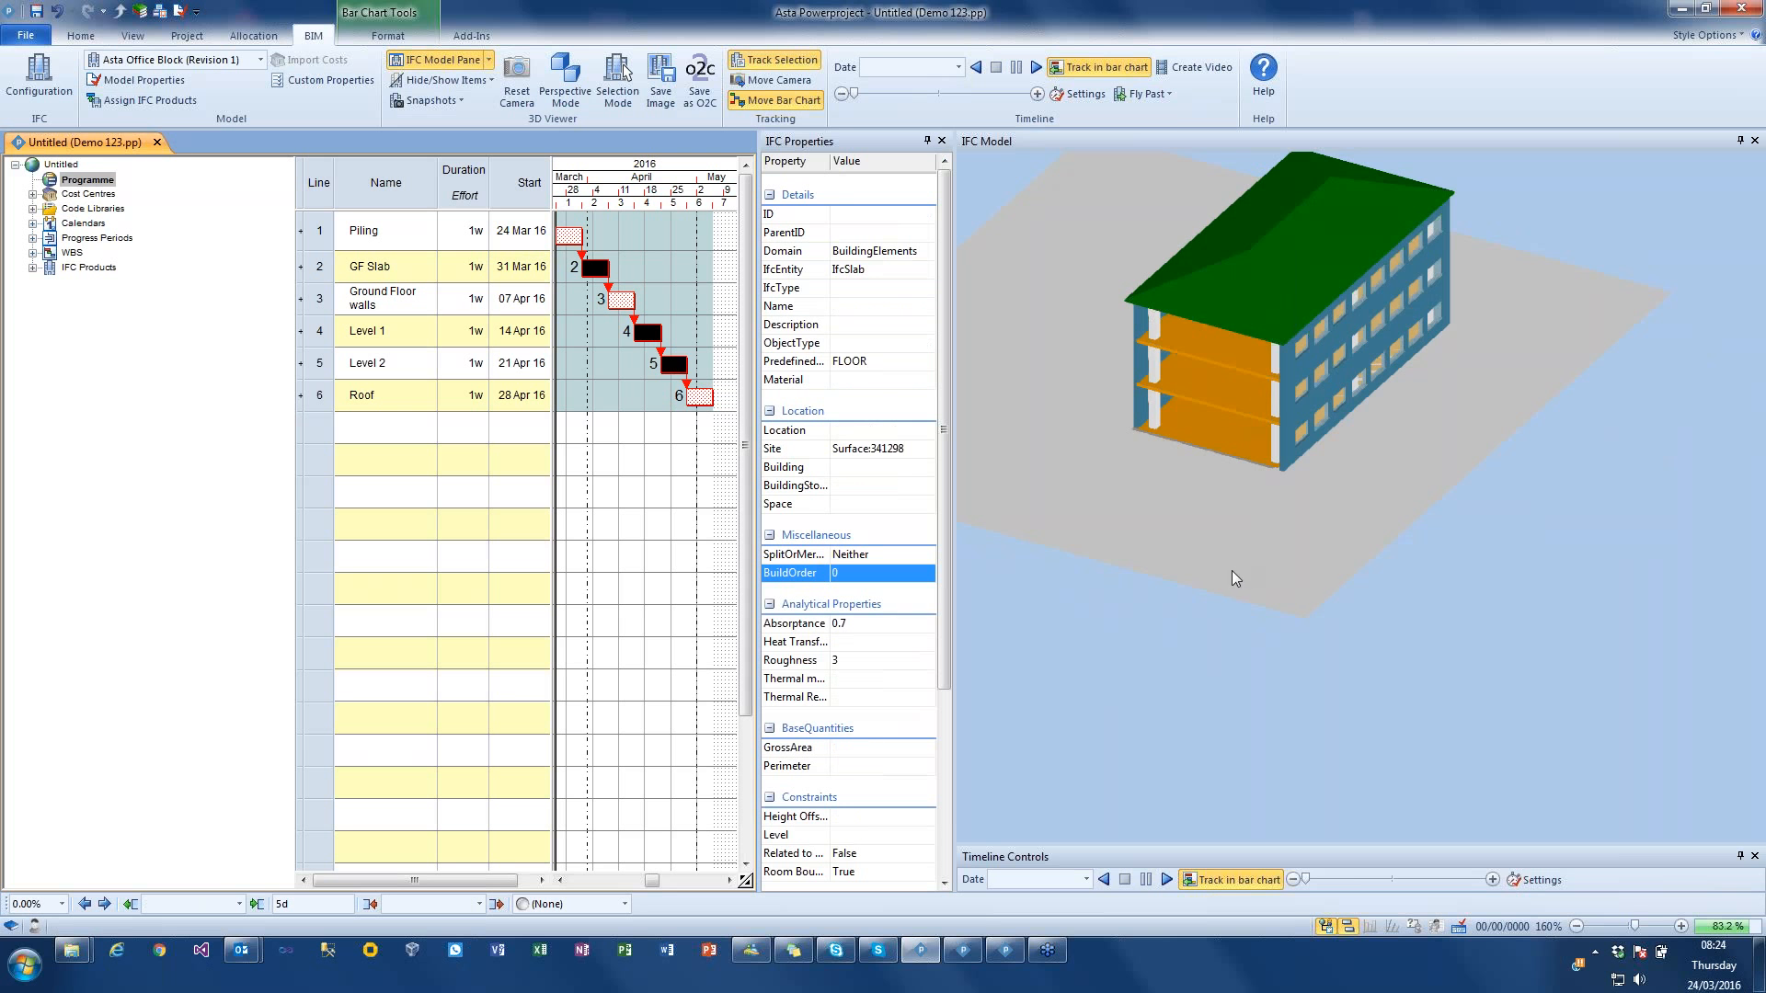
left_click_drag(1315, 576, 1314, 546)
left_click_drag(1226, 462, 1223, 528)
right_click(1205, 531)
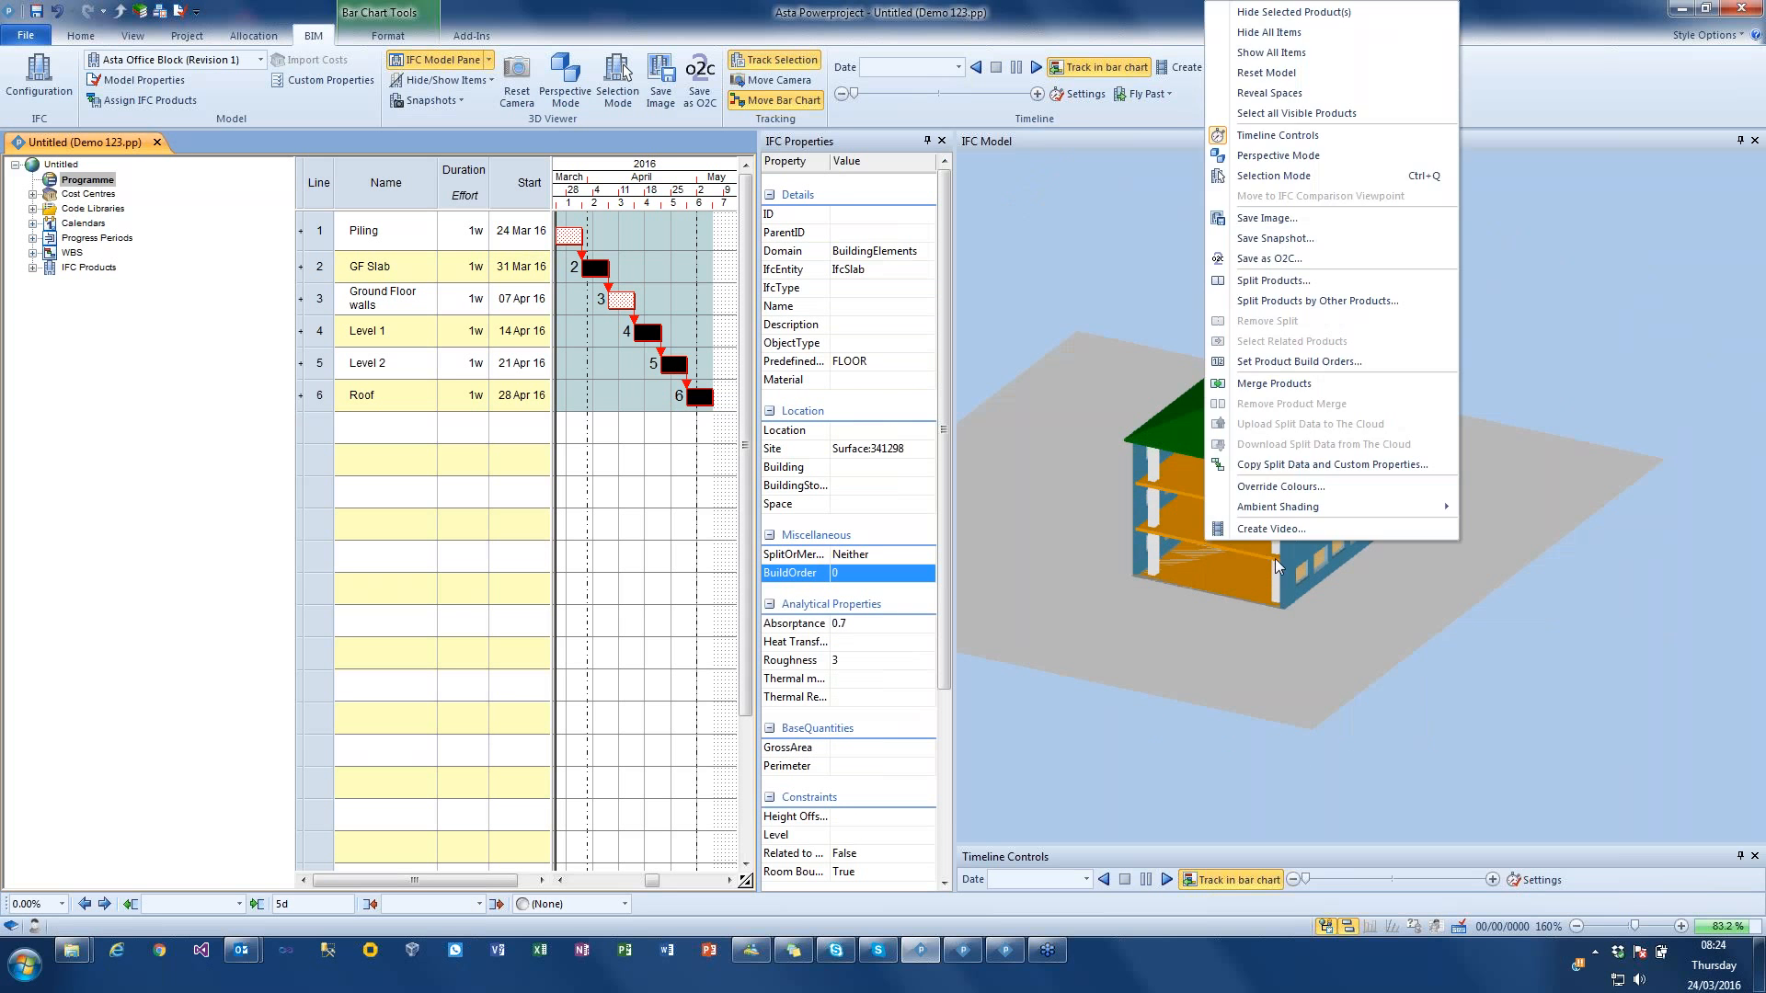
left_click(1280, 274)
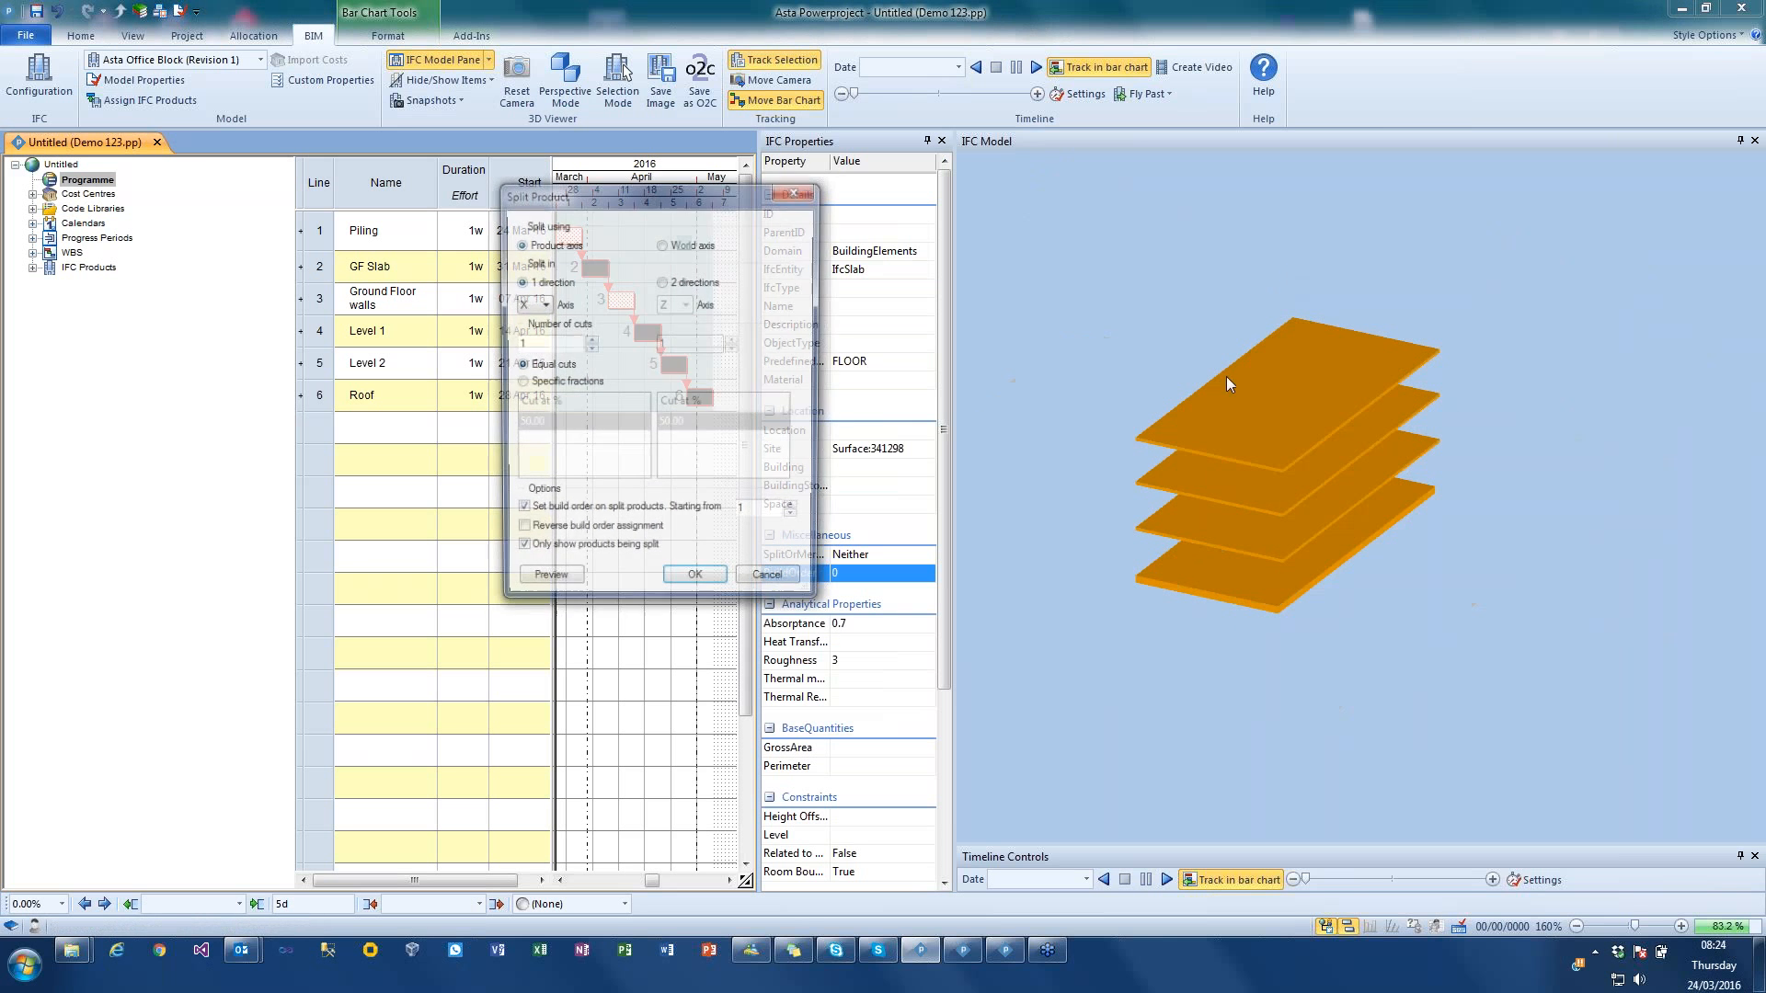
left_click(589, 340)
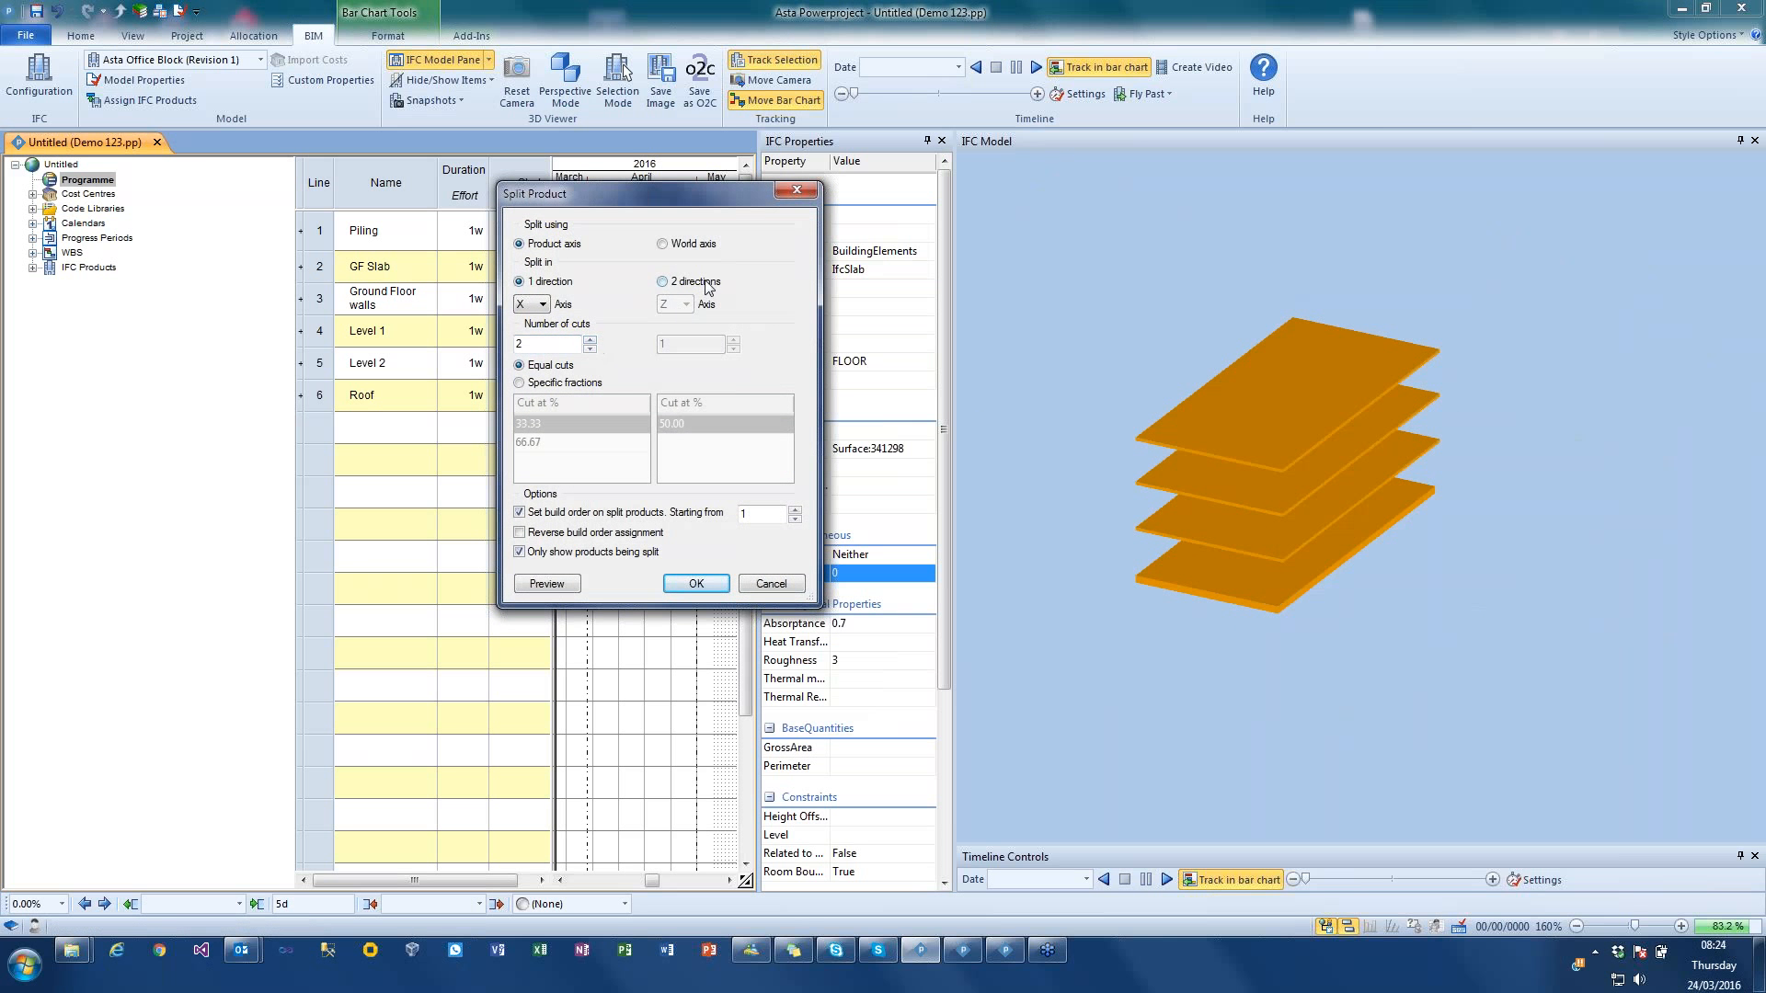
left_click(706, 282)
left_click(733, 339)
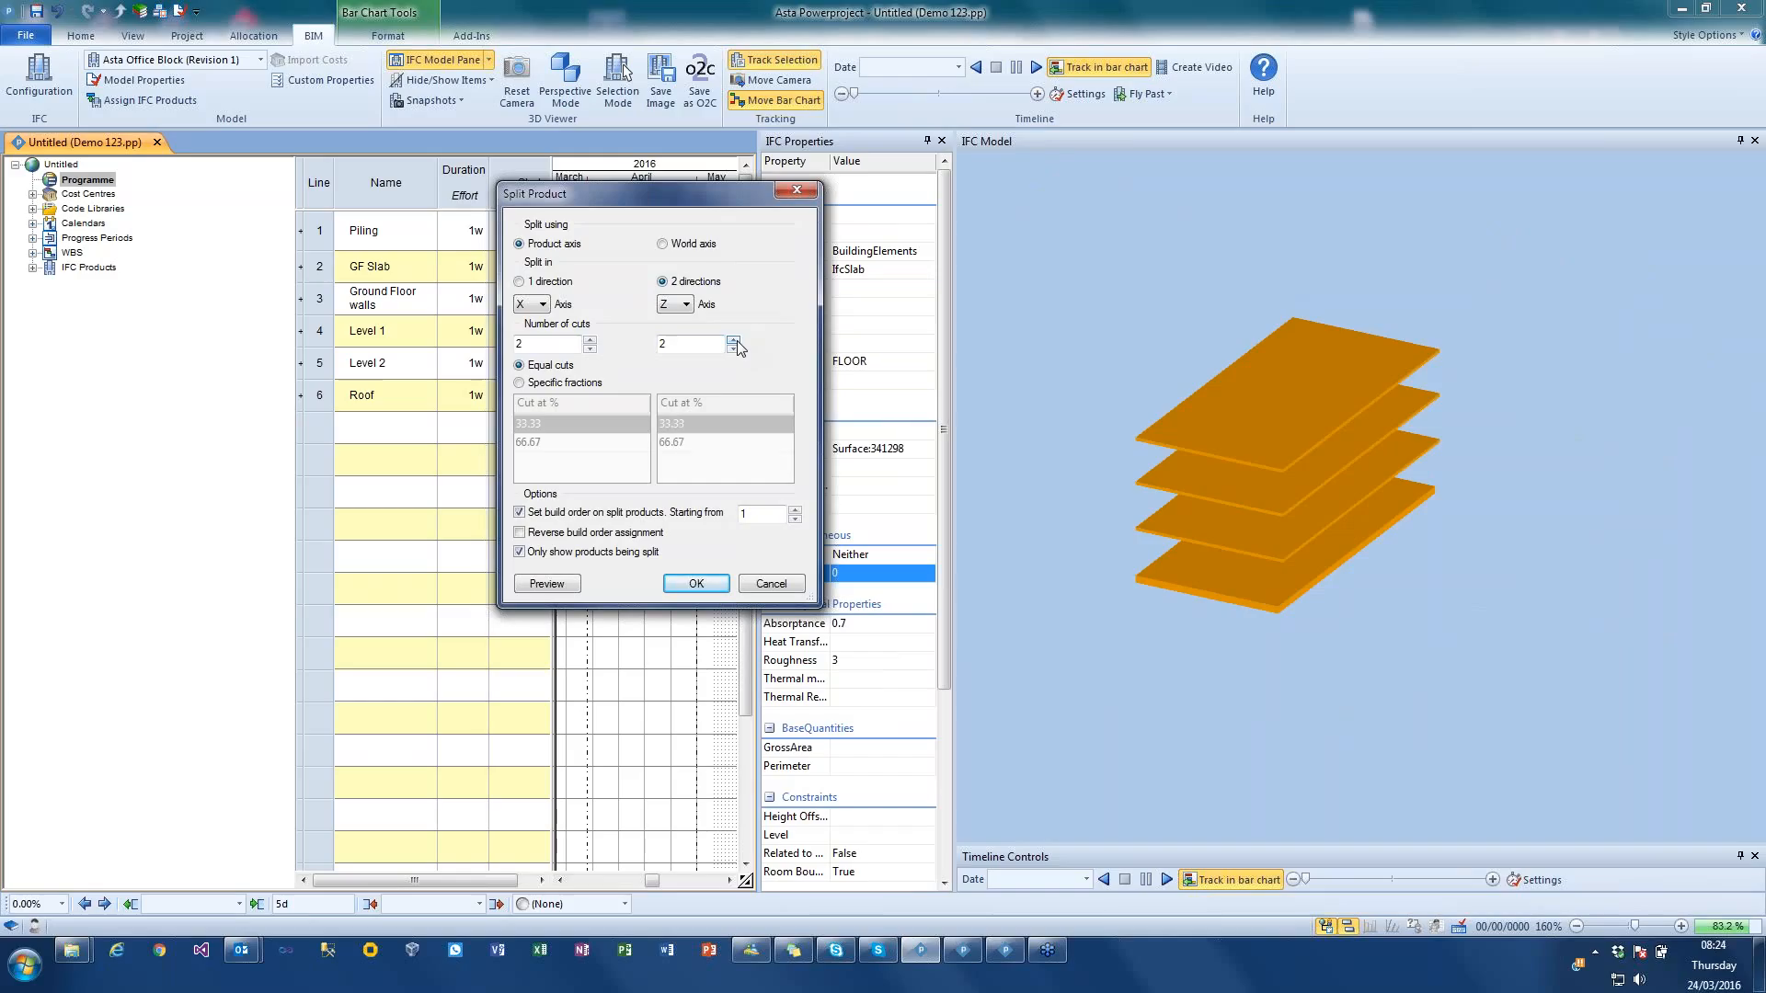
left_click(733, 340)
left_click(589, 340)
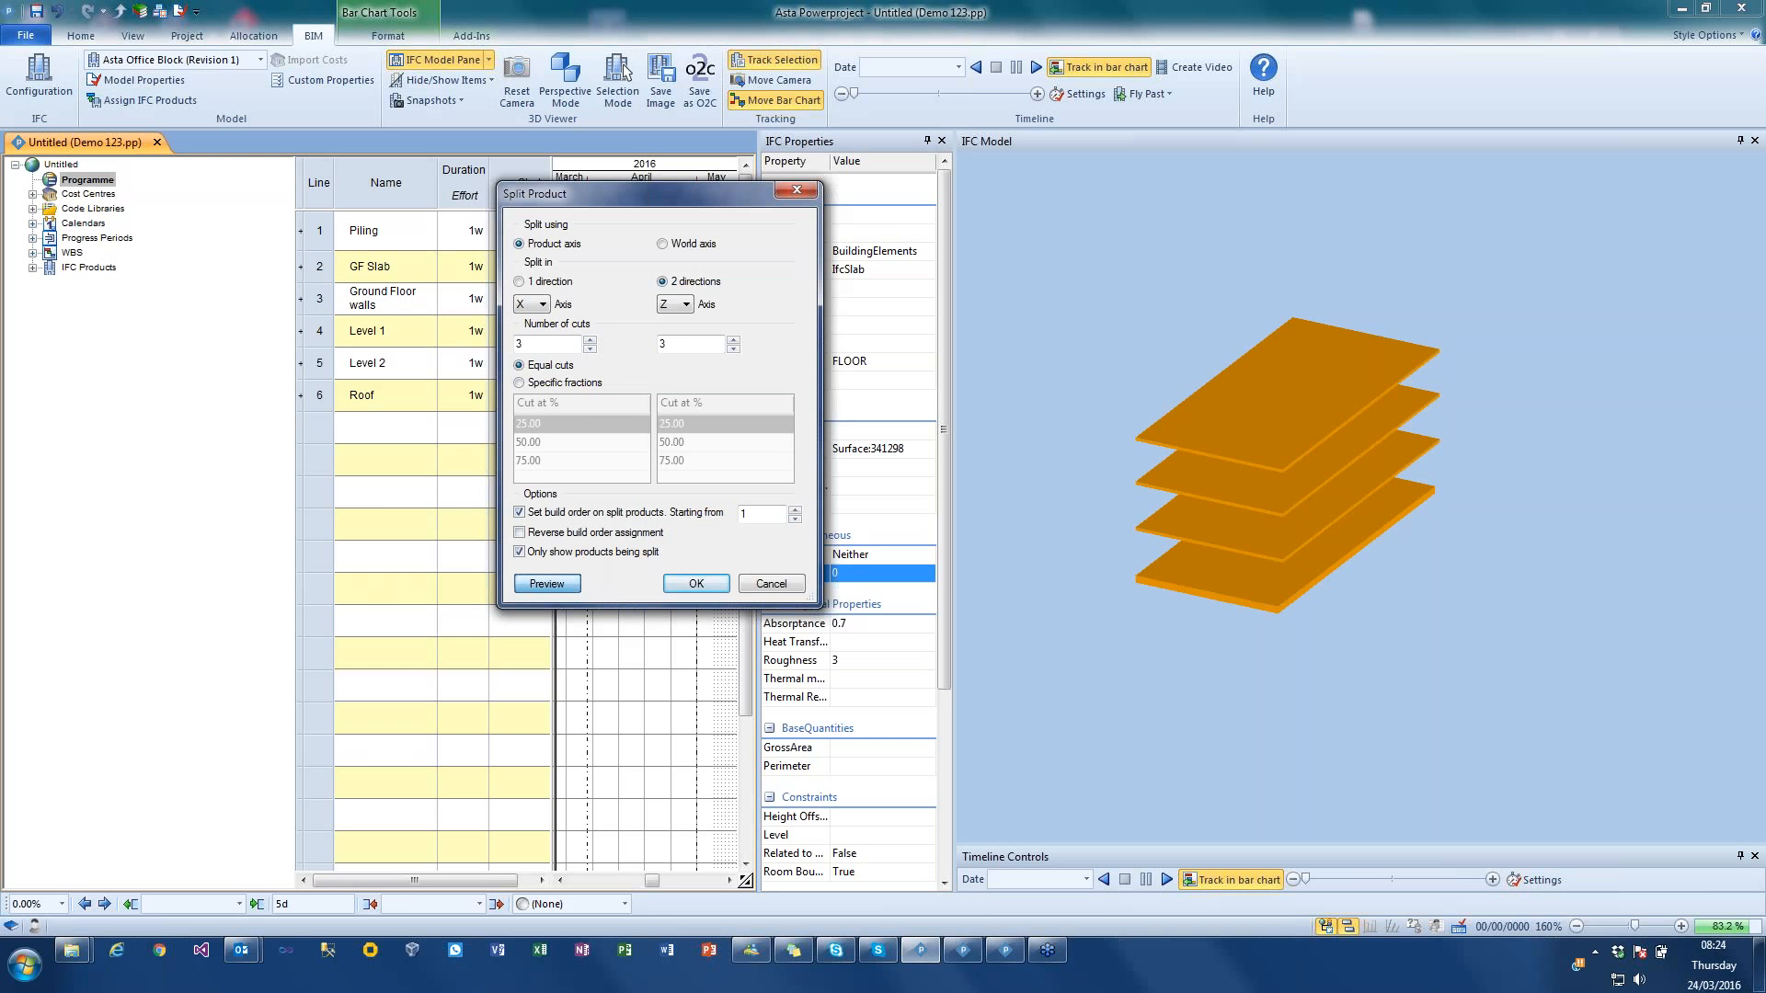
left_click(557, 583)
left_click(697, 583)
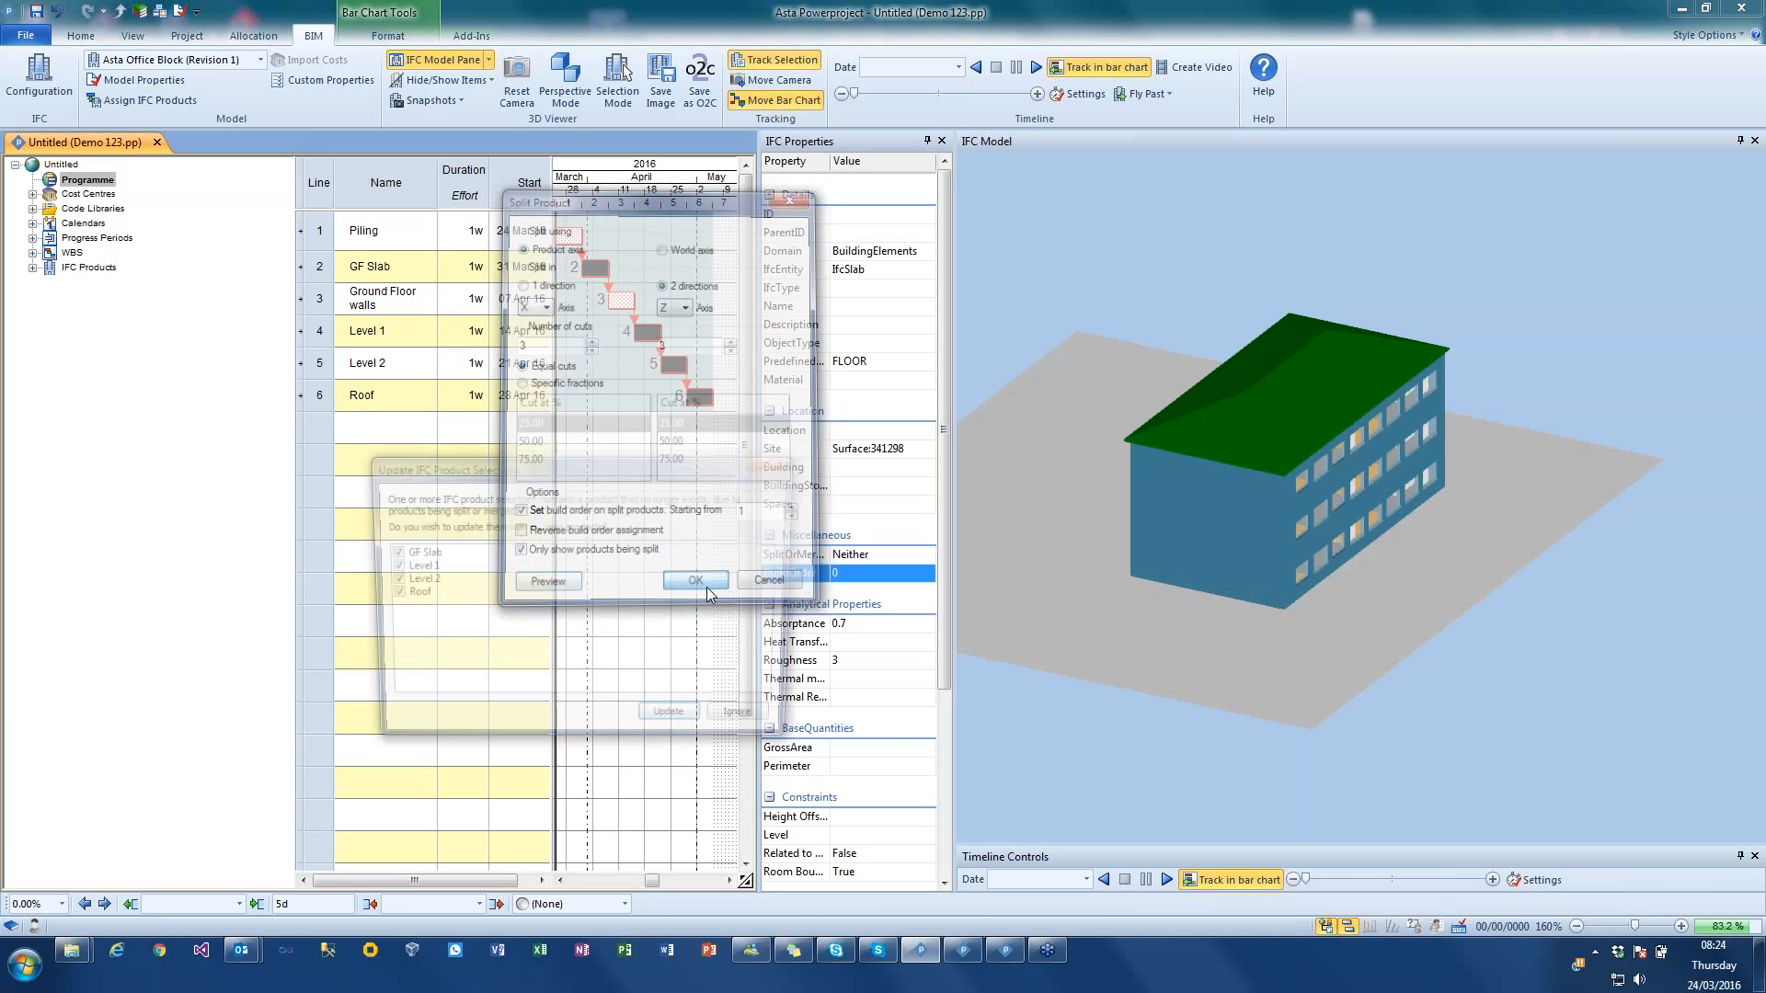
left_click(672, 724)
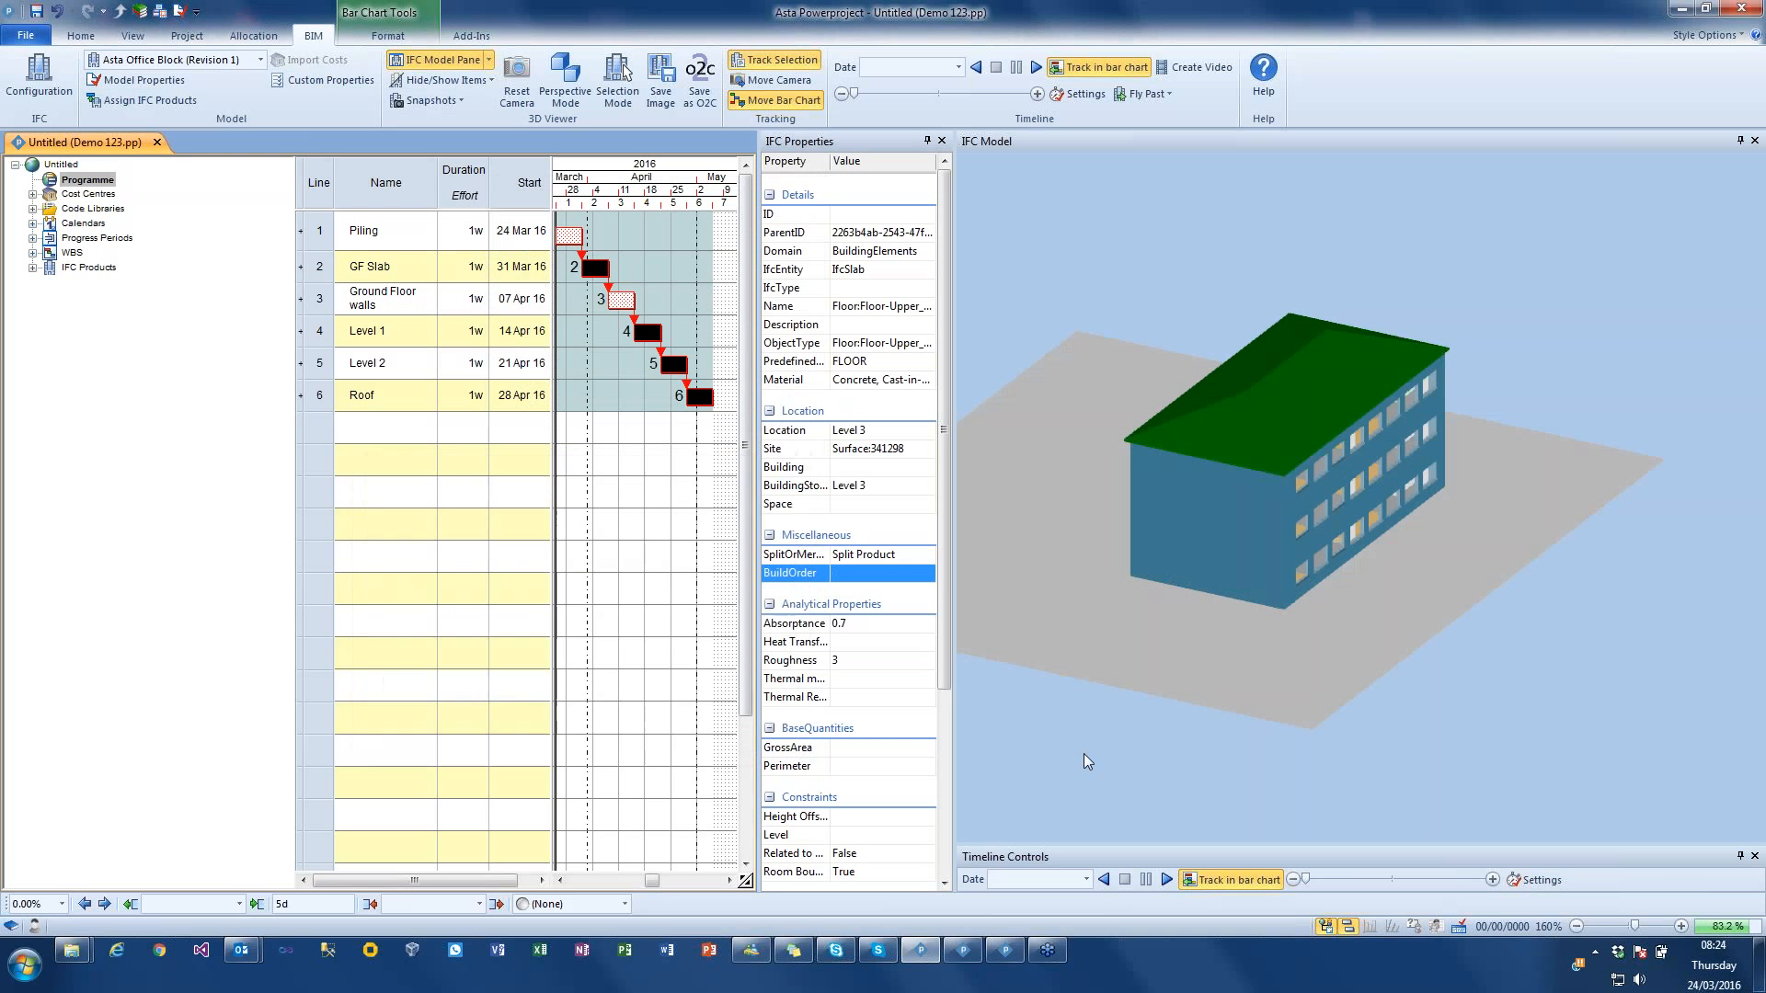
Step: Play the construction timeline simulation with the split floor slabs and inspect the finished building from the side and below
left_click(1167, 880)
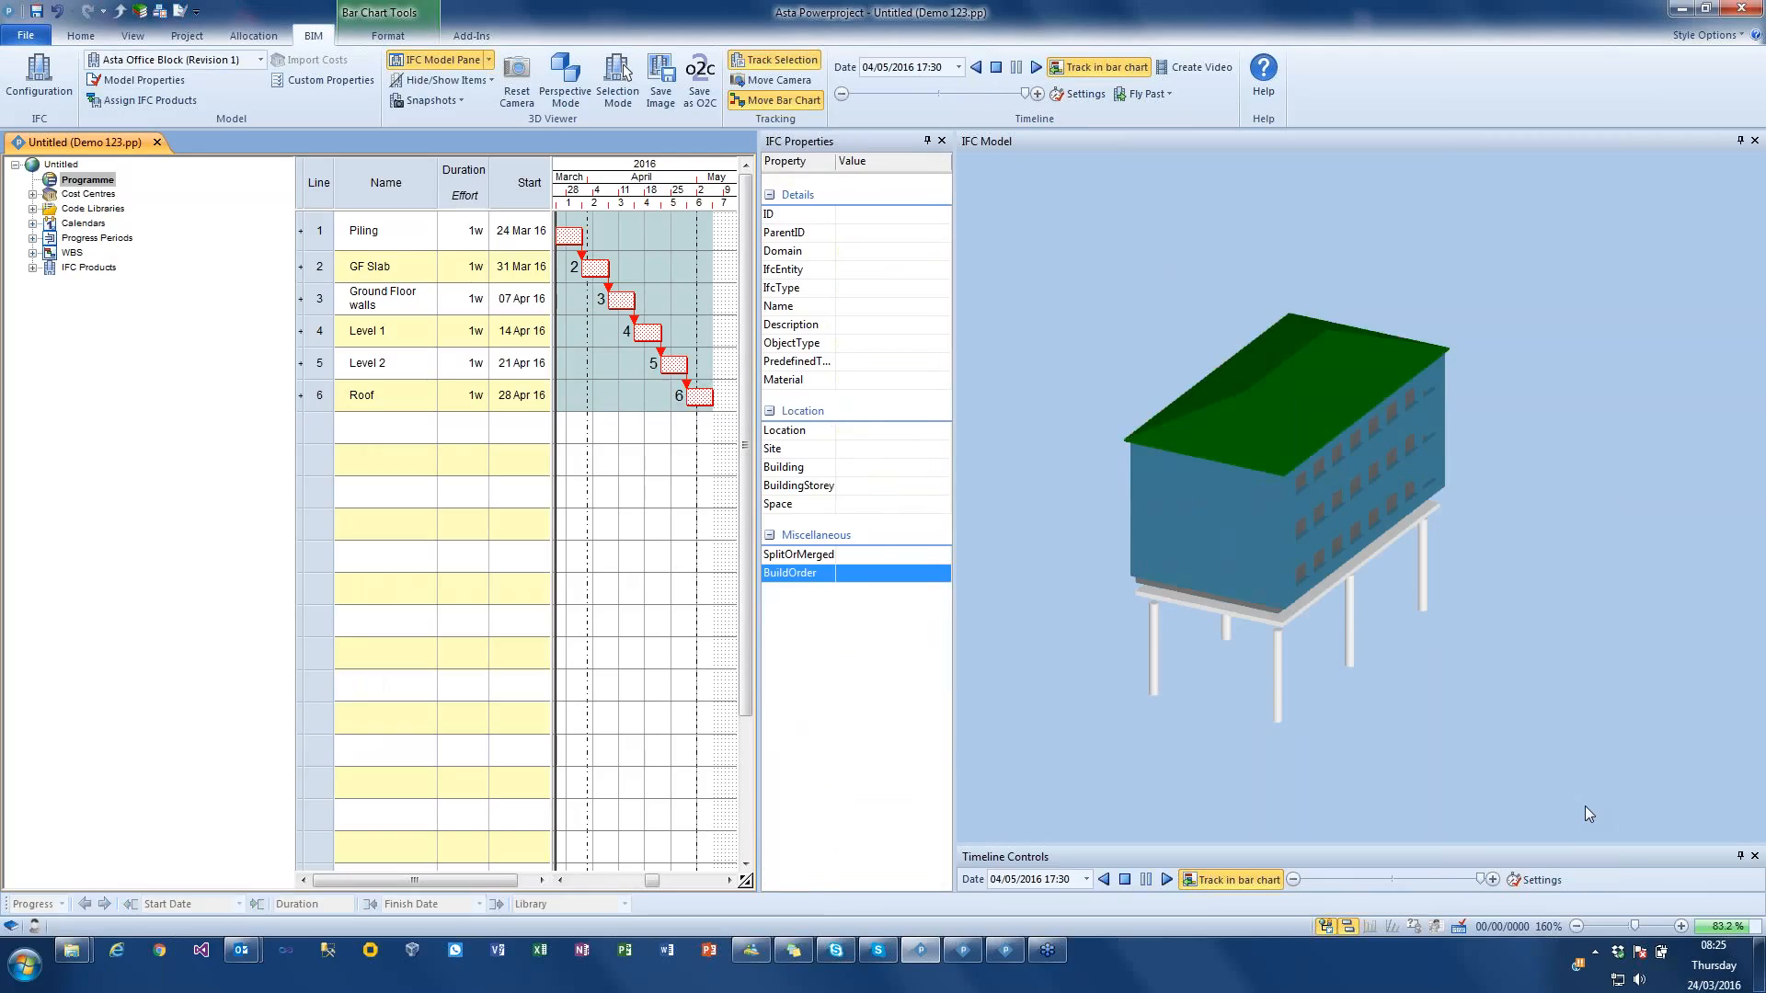
left_click_drag(1109, 416, 1072, 400)
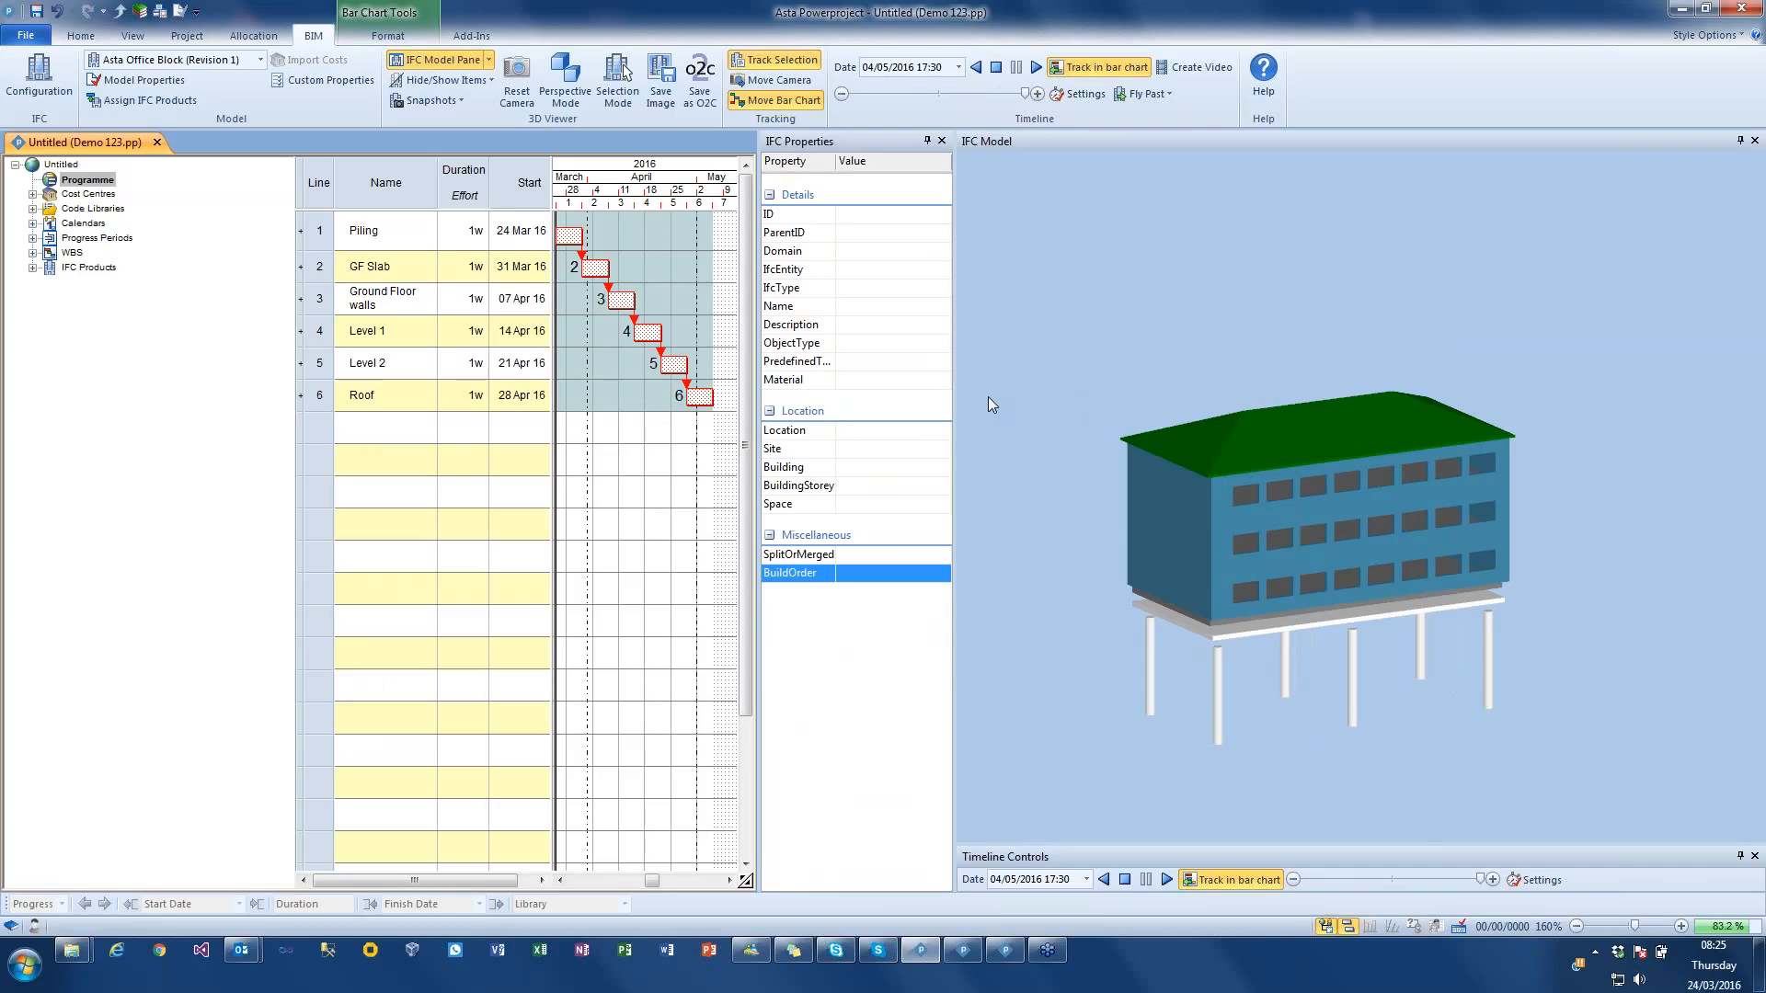
left_click_drag(1062, 501, 1073, 456)
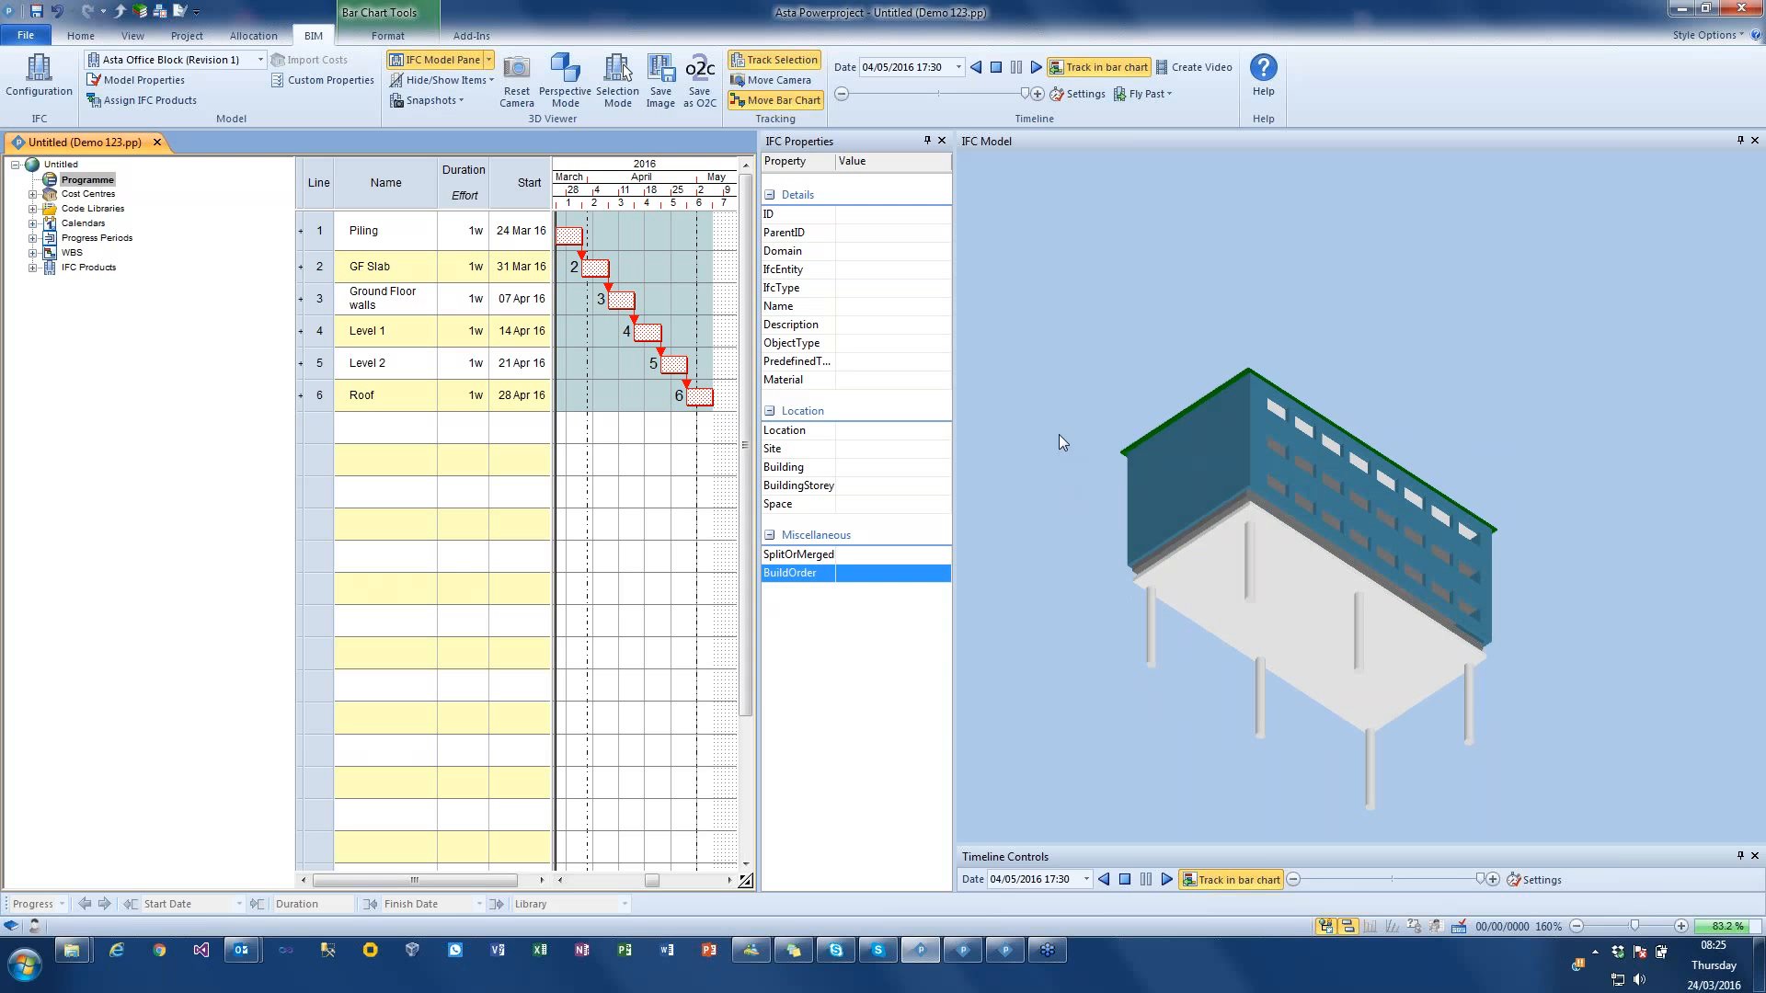
Step: Stop the simulation and set the ground surface to be split by other products in the model
left_click(996, 68)
left_click_drag(1189, 295, 1281, 591)
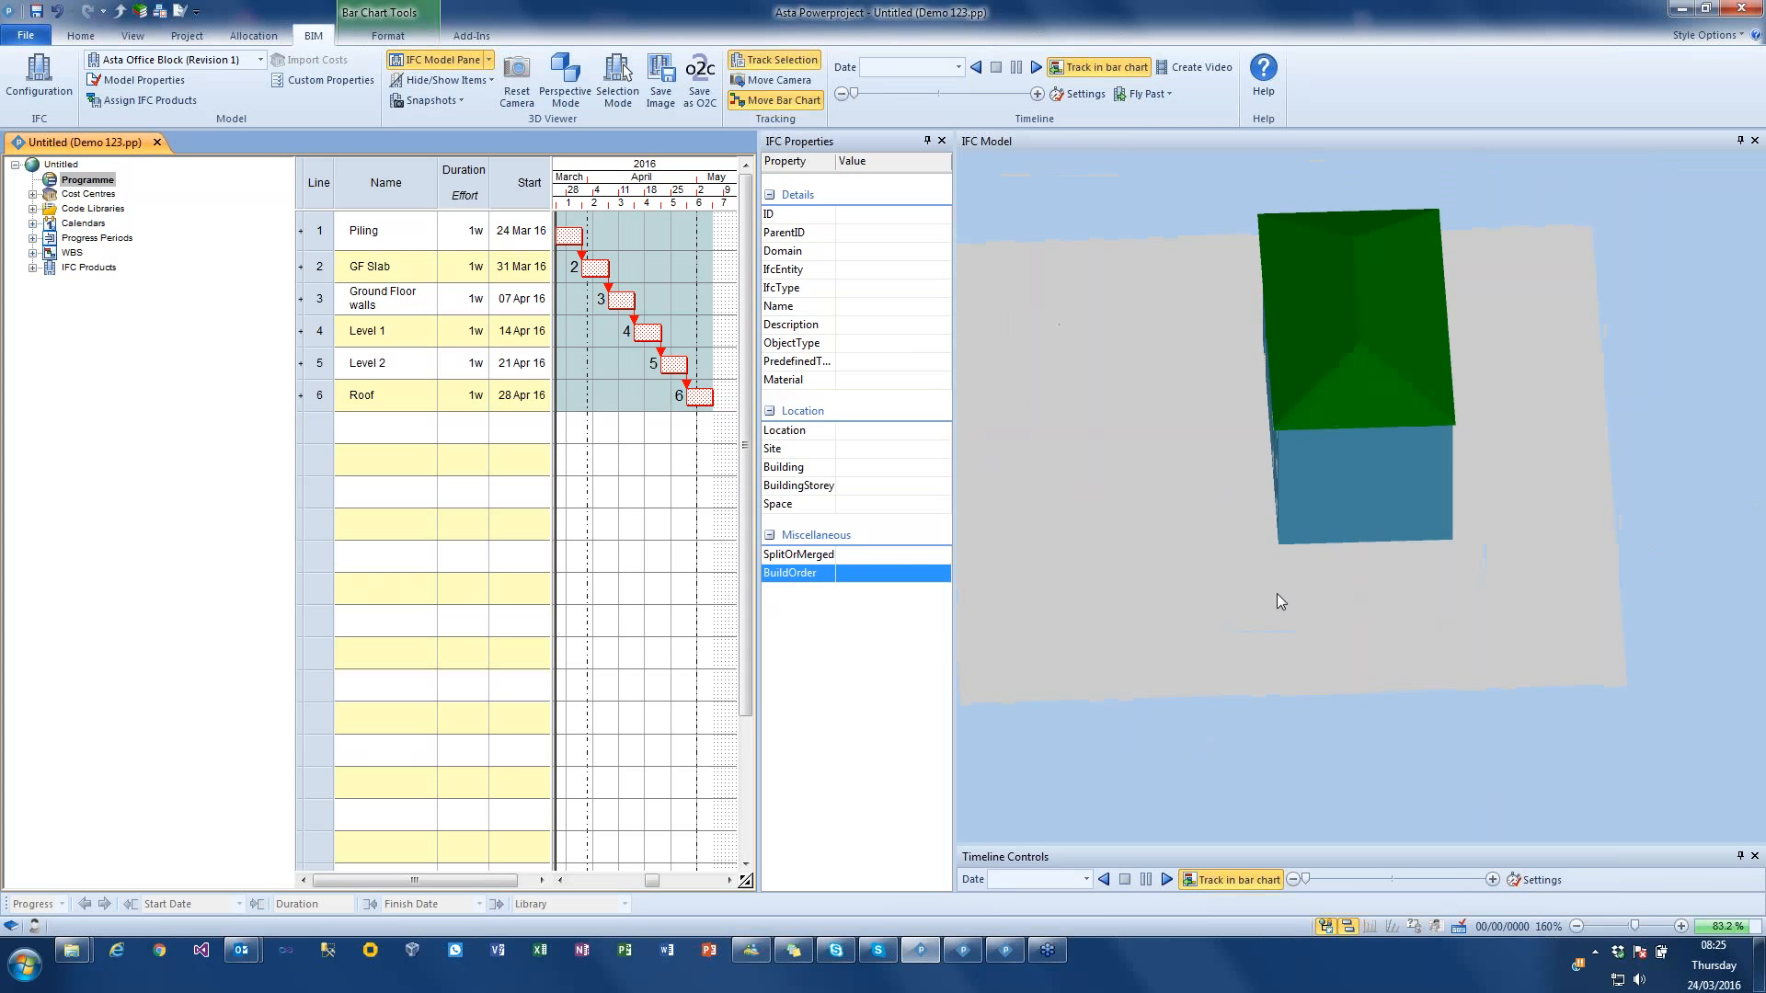
left_click(1277, 599)
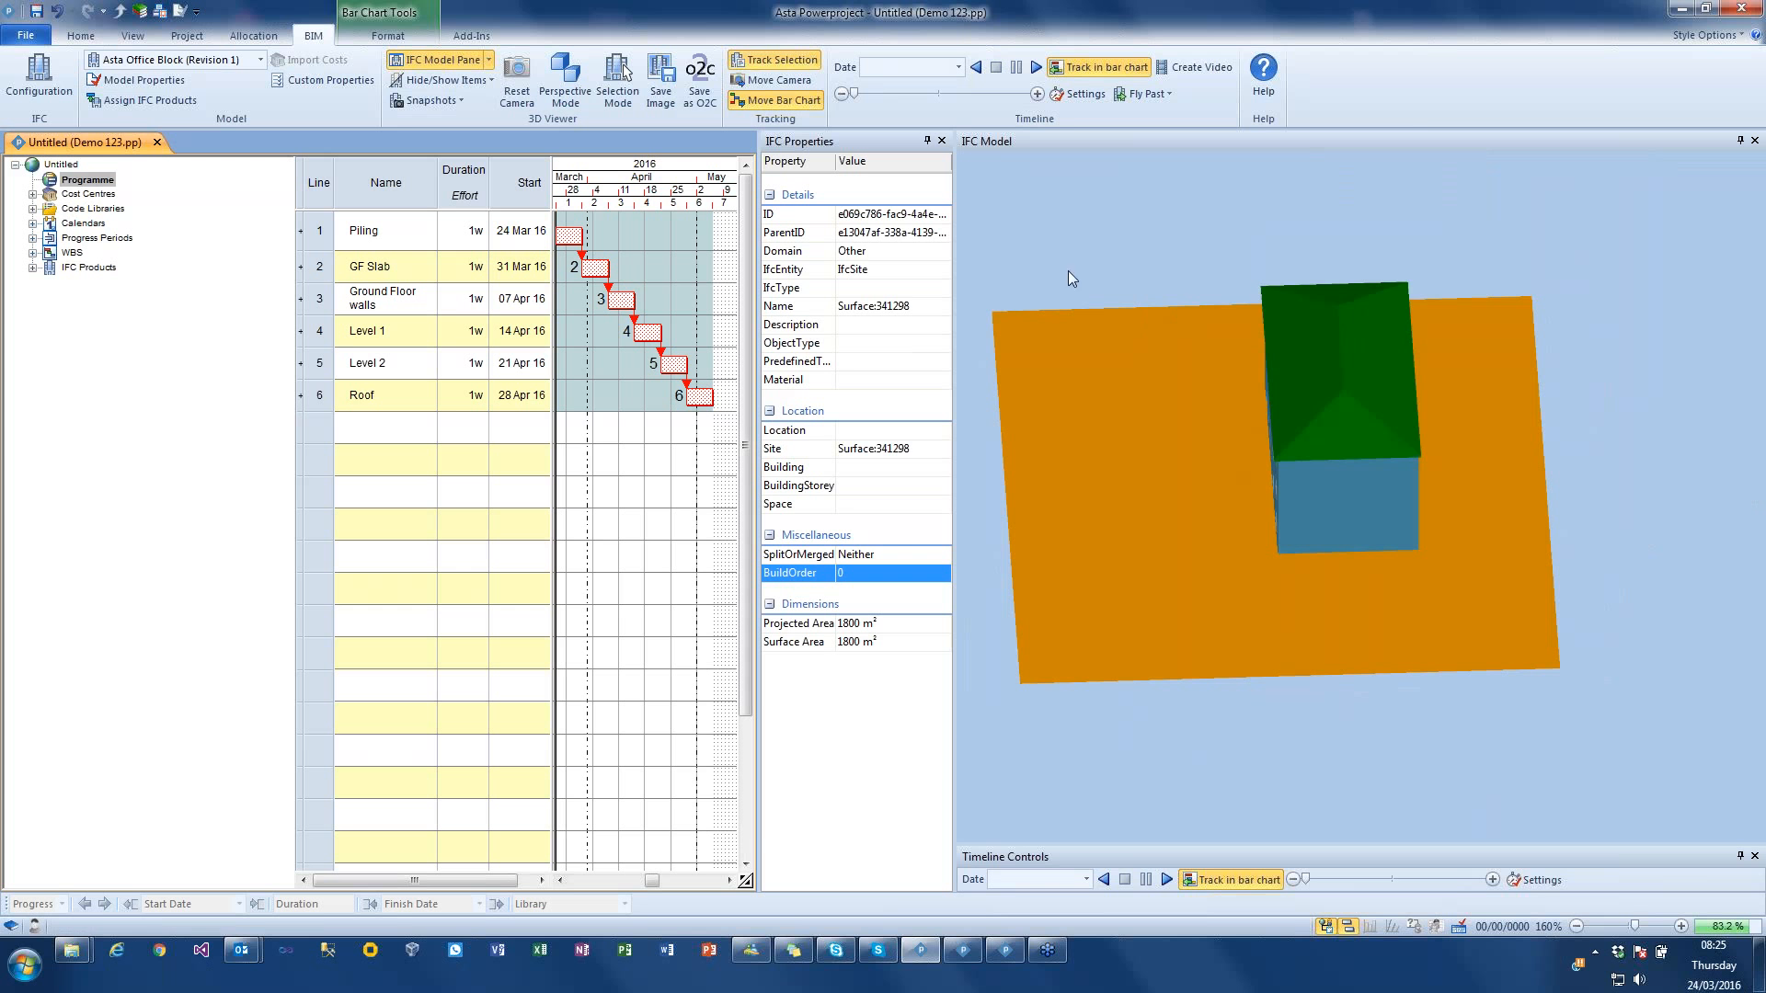
right_click(1166, 467)
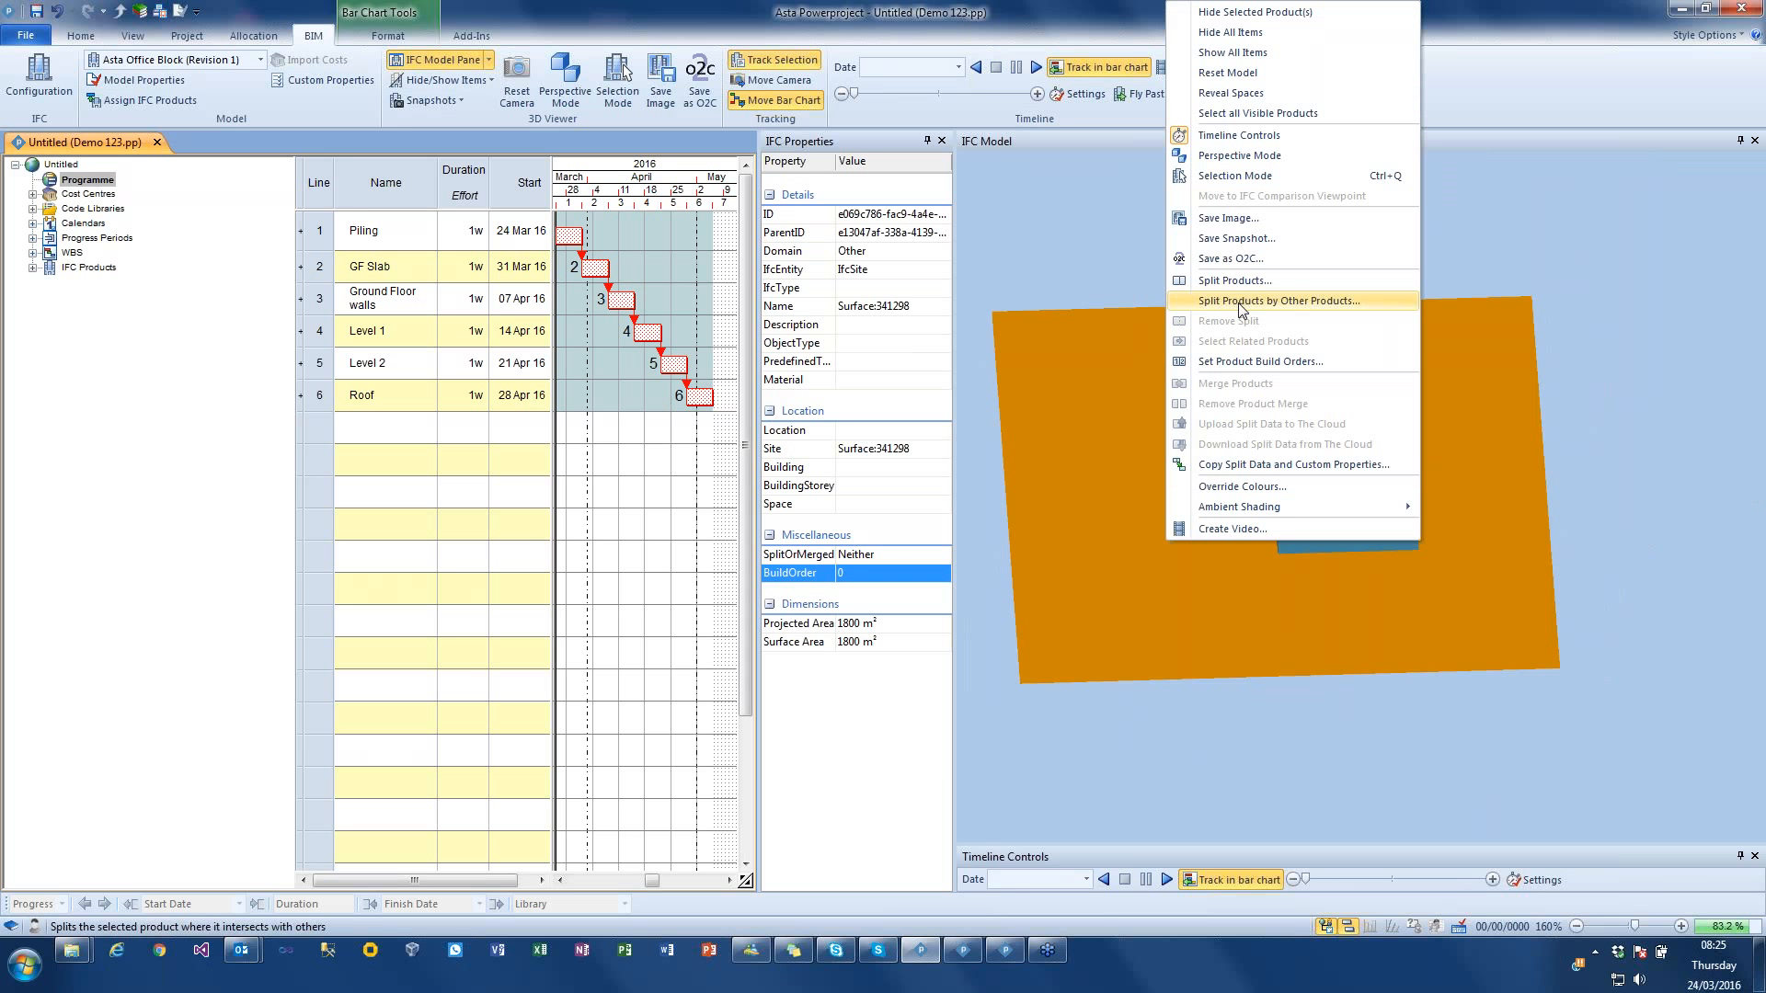
left_click(1242, 302)
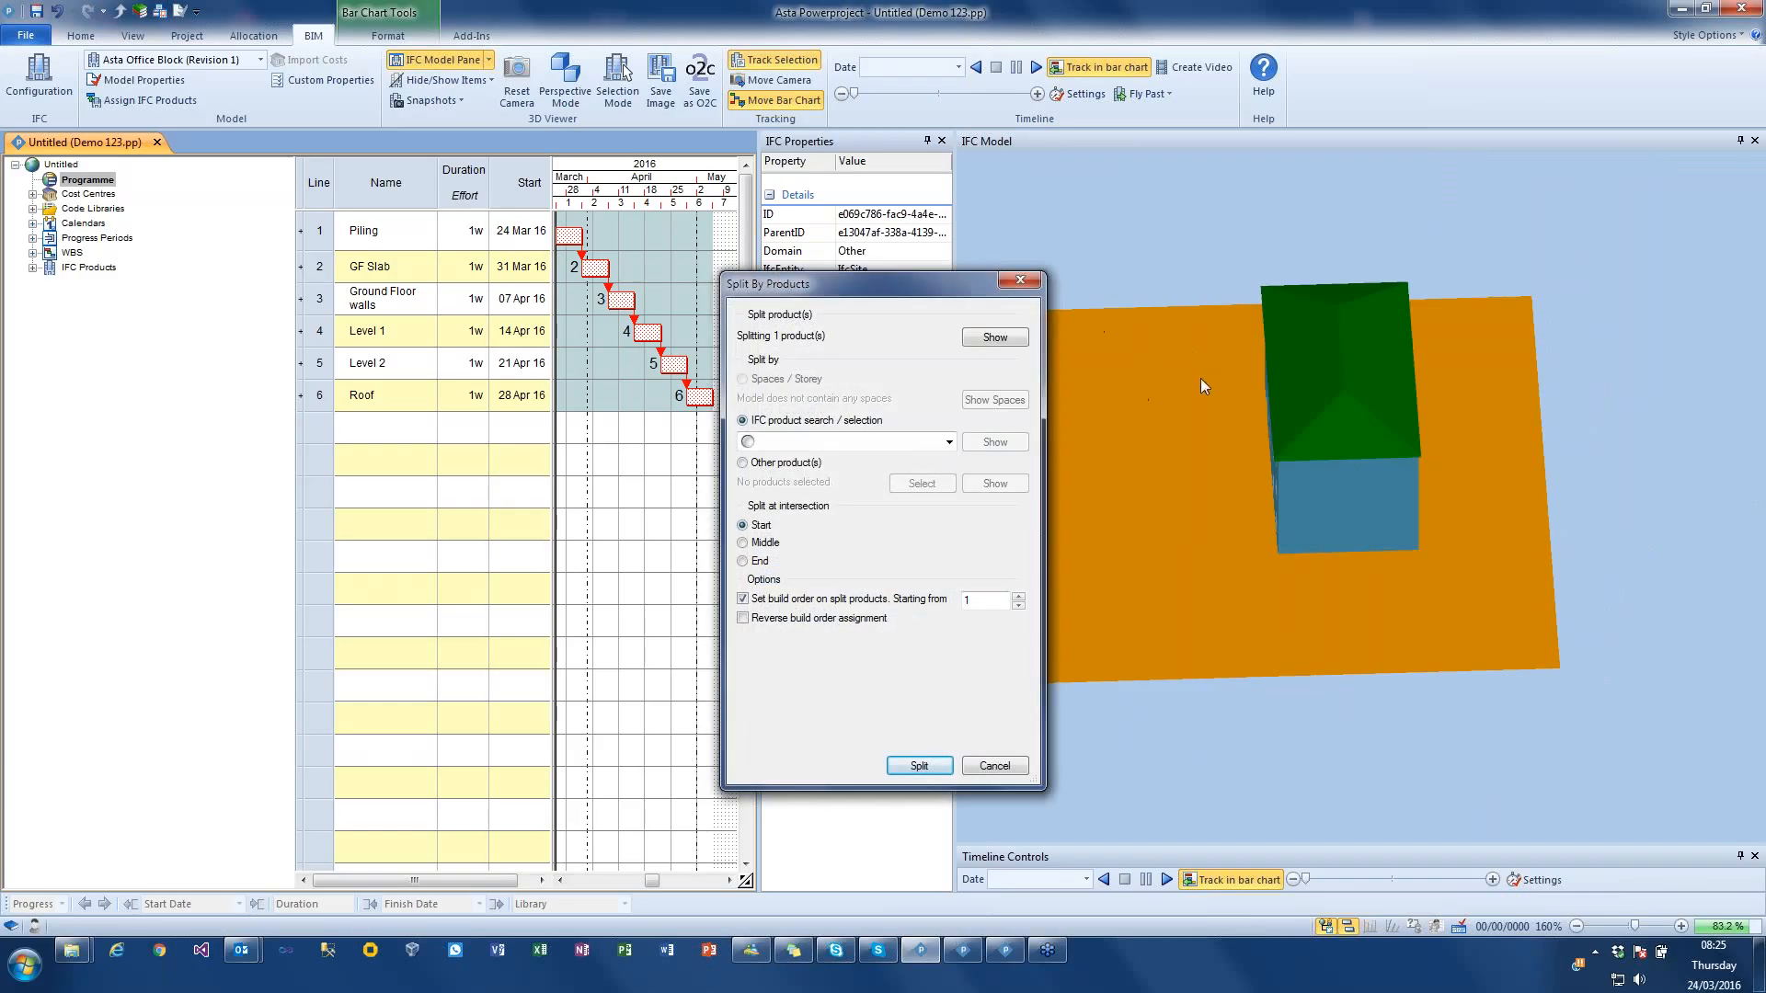
left_click(793, 462)
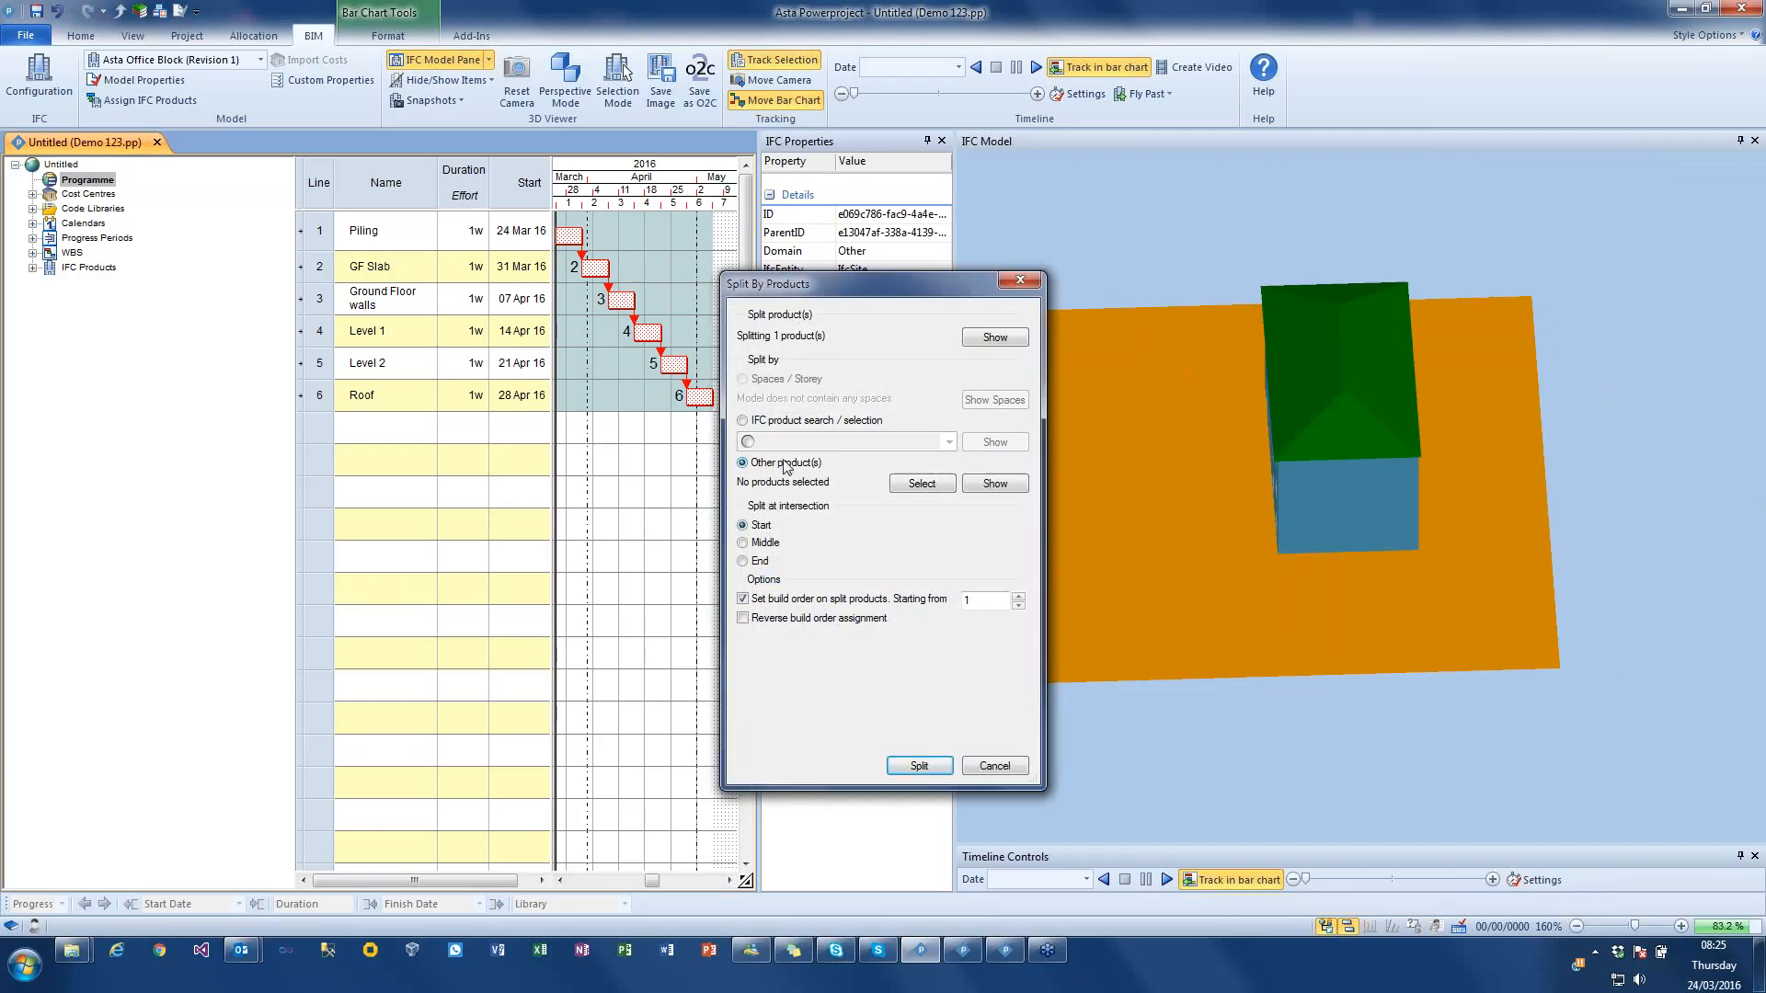
Step: Choose the two long ground-floor walls as cutting products and split the ground surface by them, setting build orders from 1
left_click_drag(1196, 455, 1229, 444)
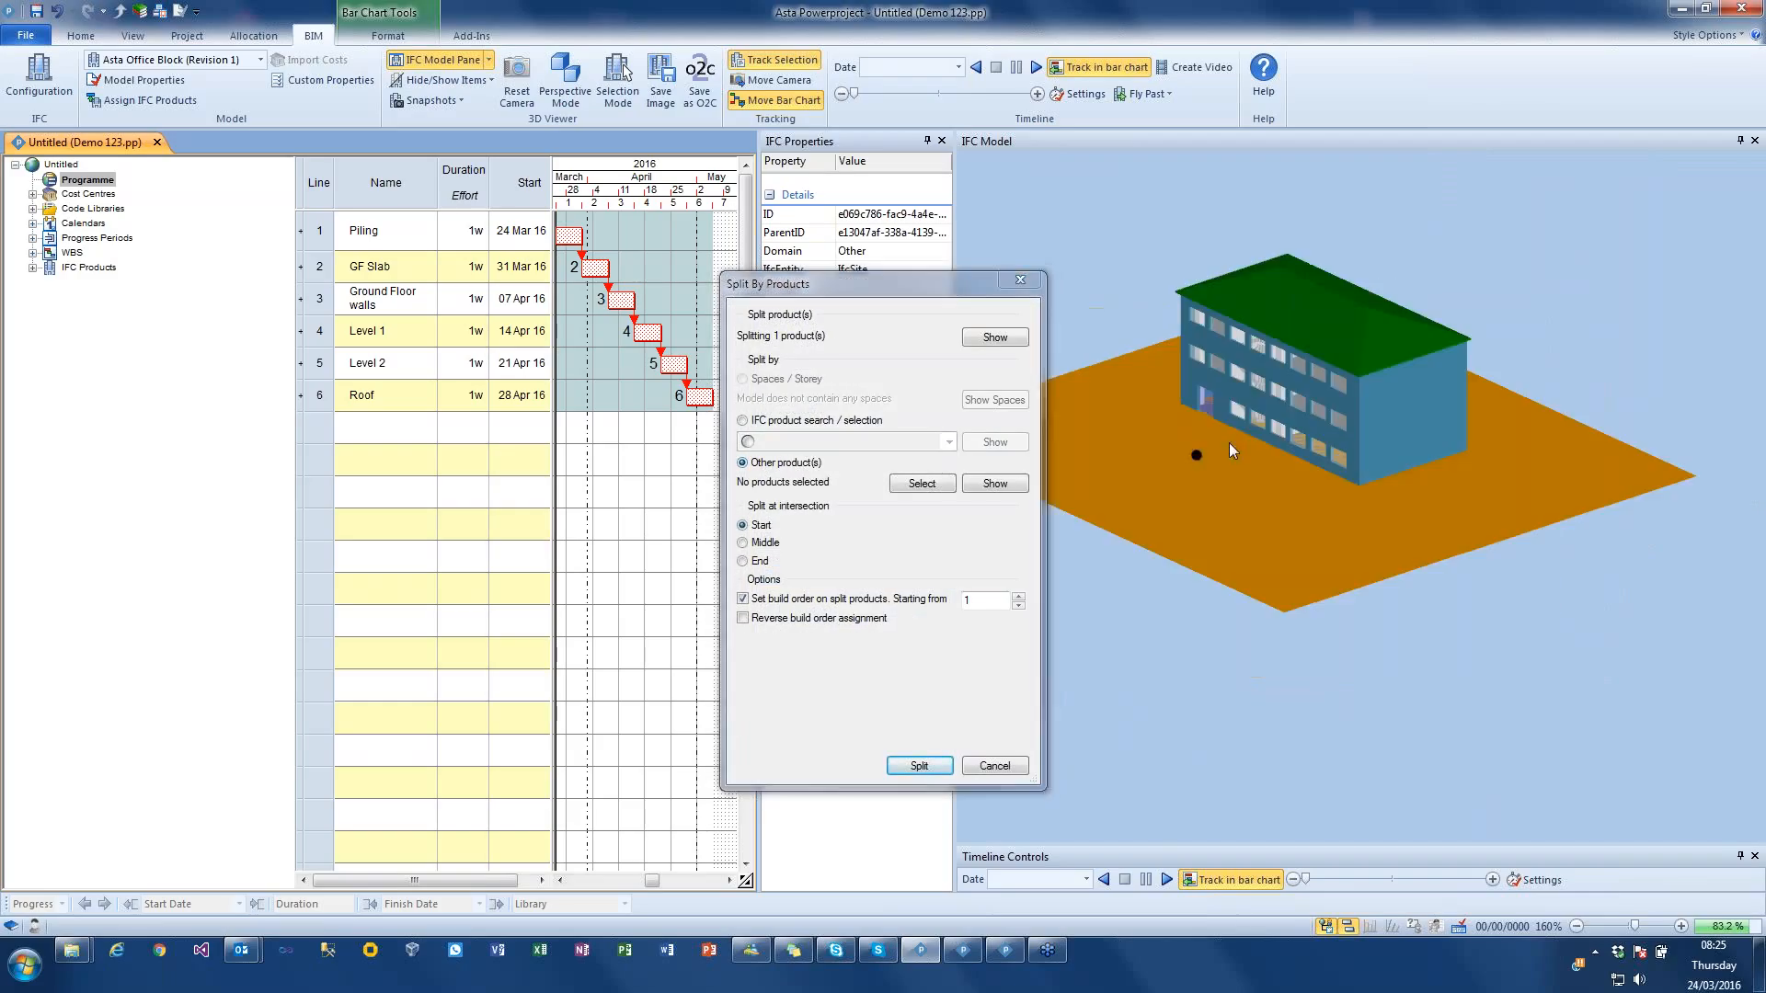
left_click(1350, 475)
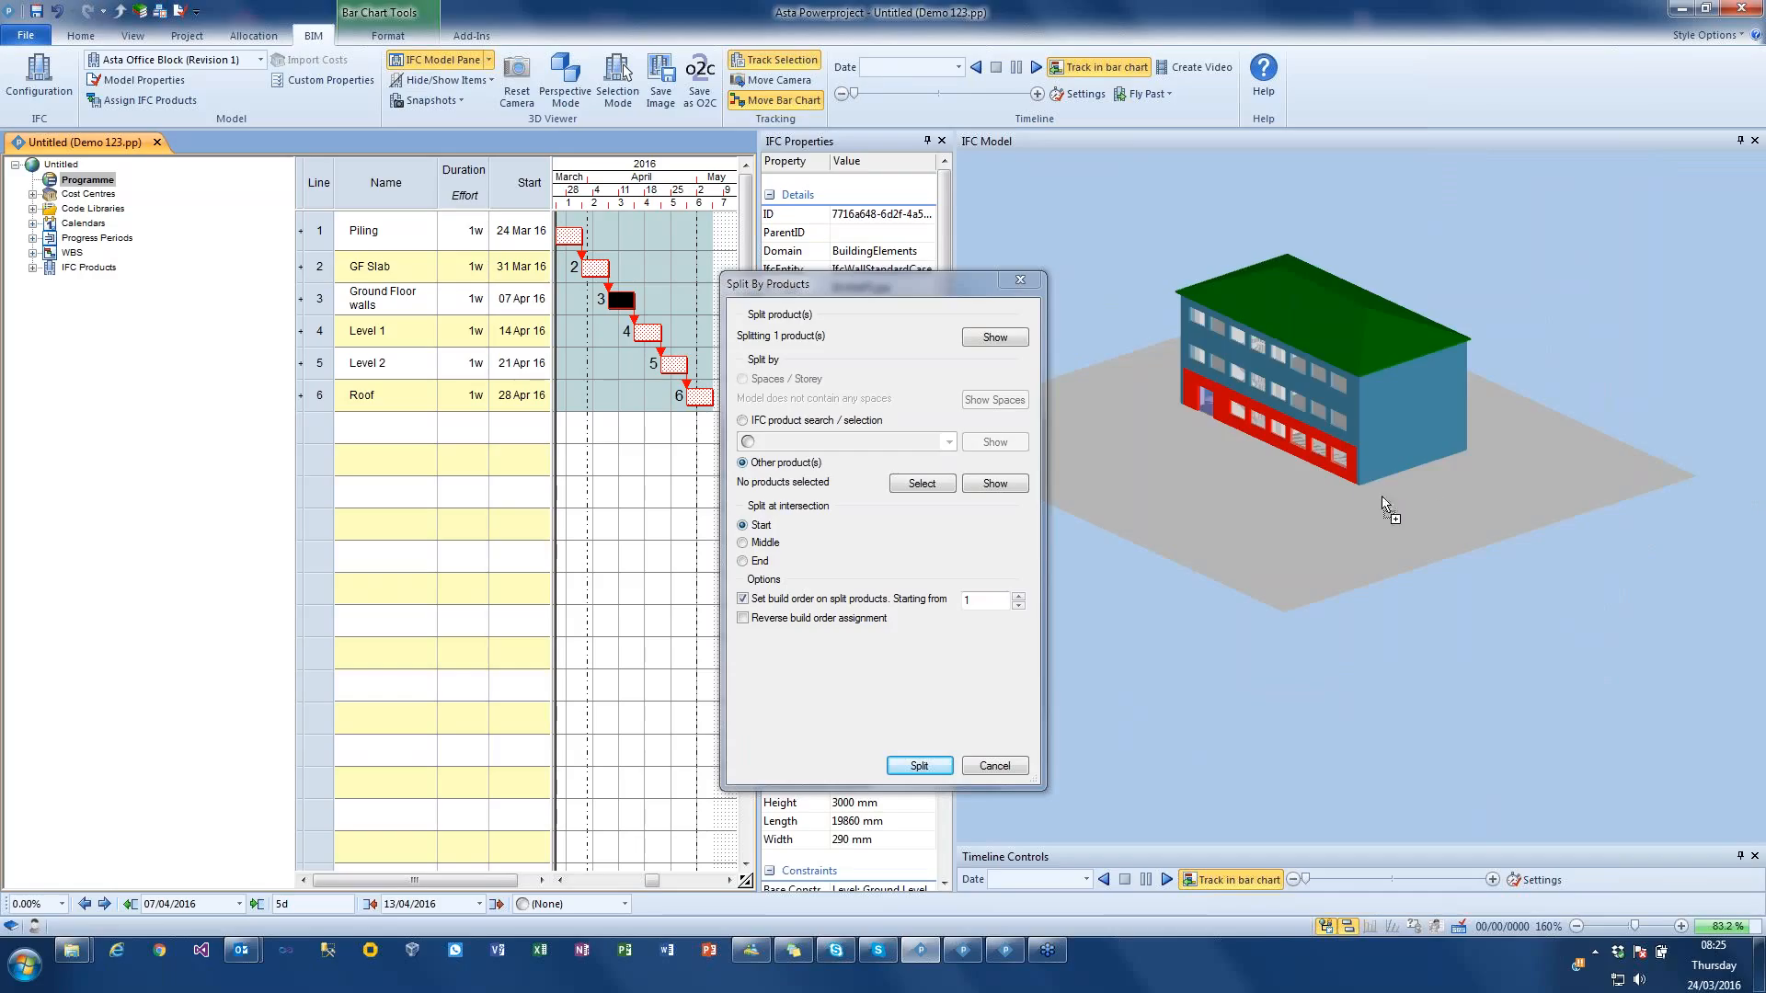
left_click_drag(1481, 522, 1565, 553)
left_click_drag(1445, 480, 1484, 482)
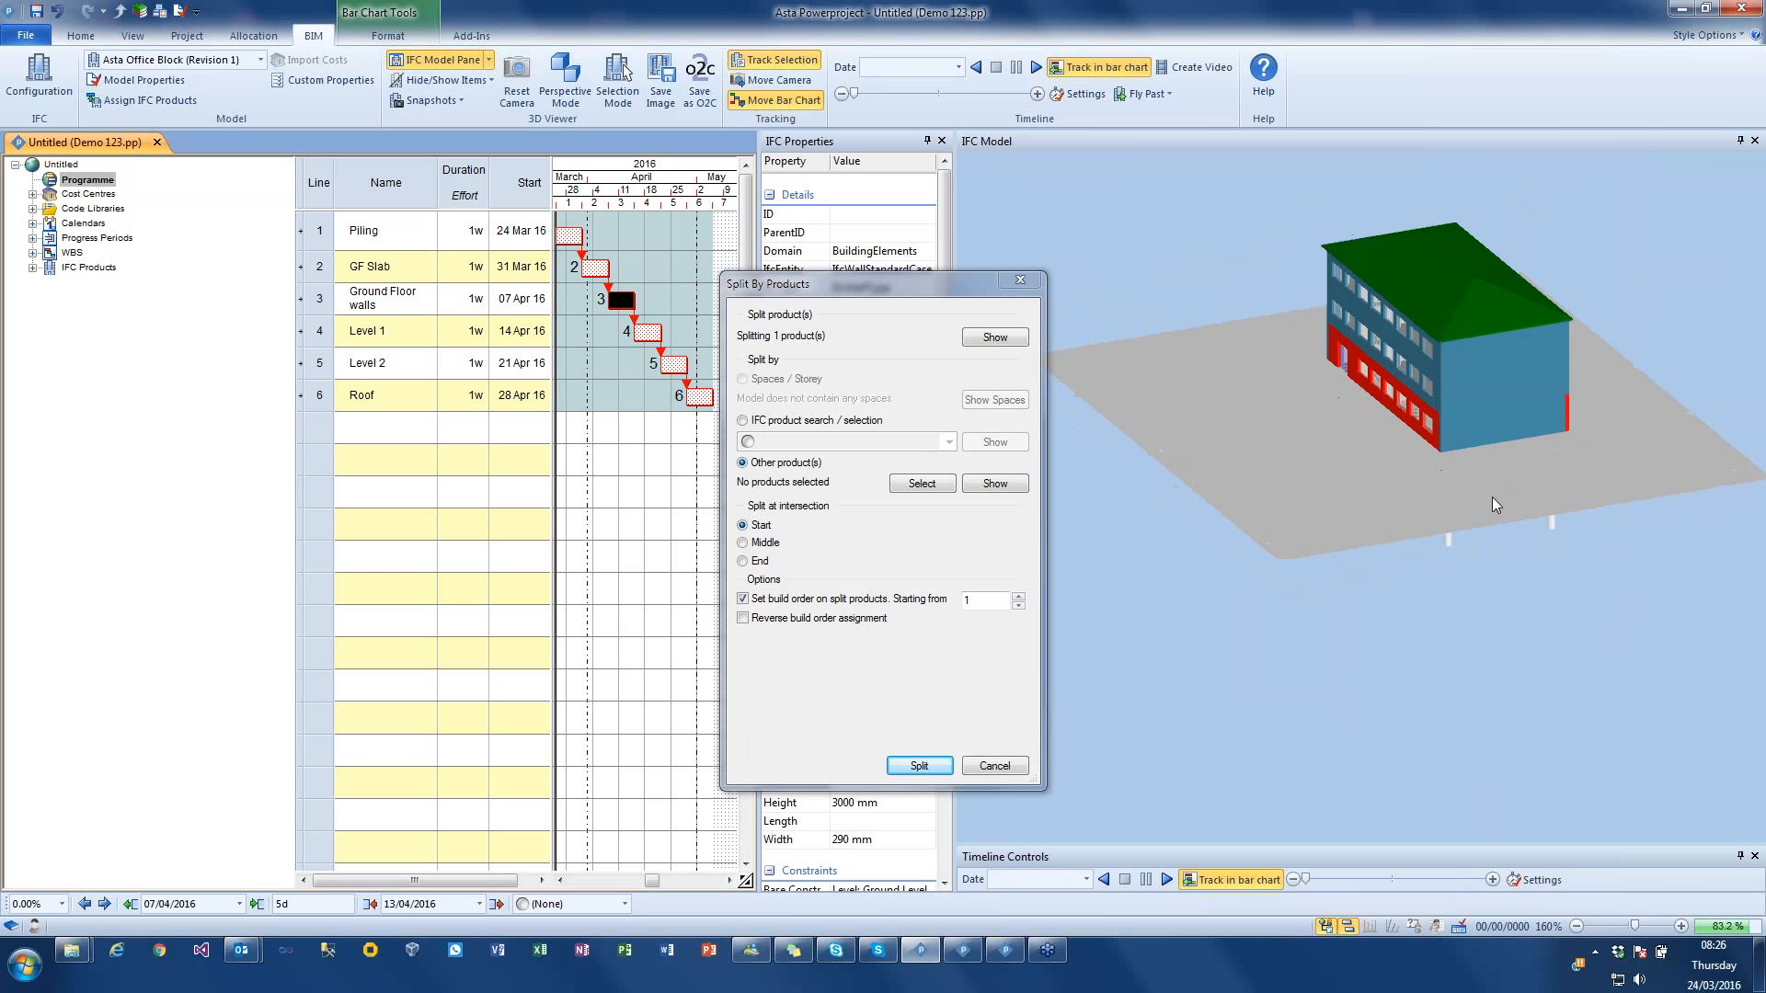
left_click(937, 485)
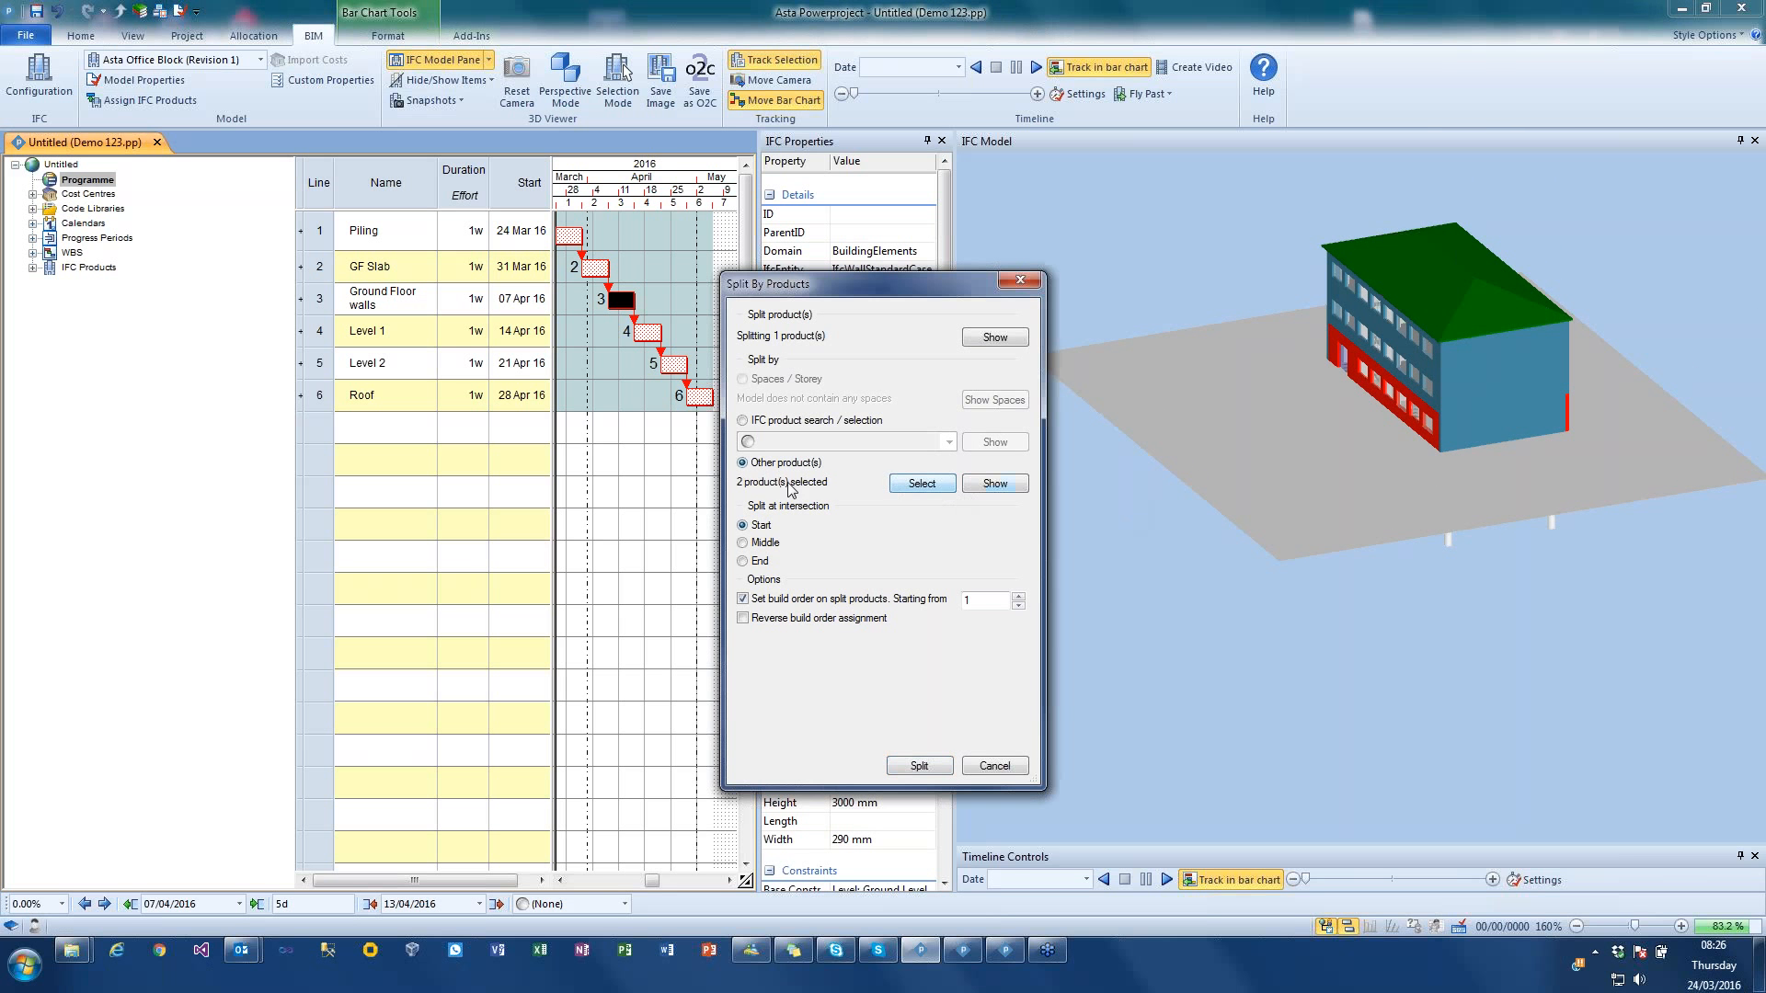
left_click(996, 485)
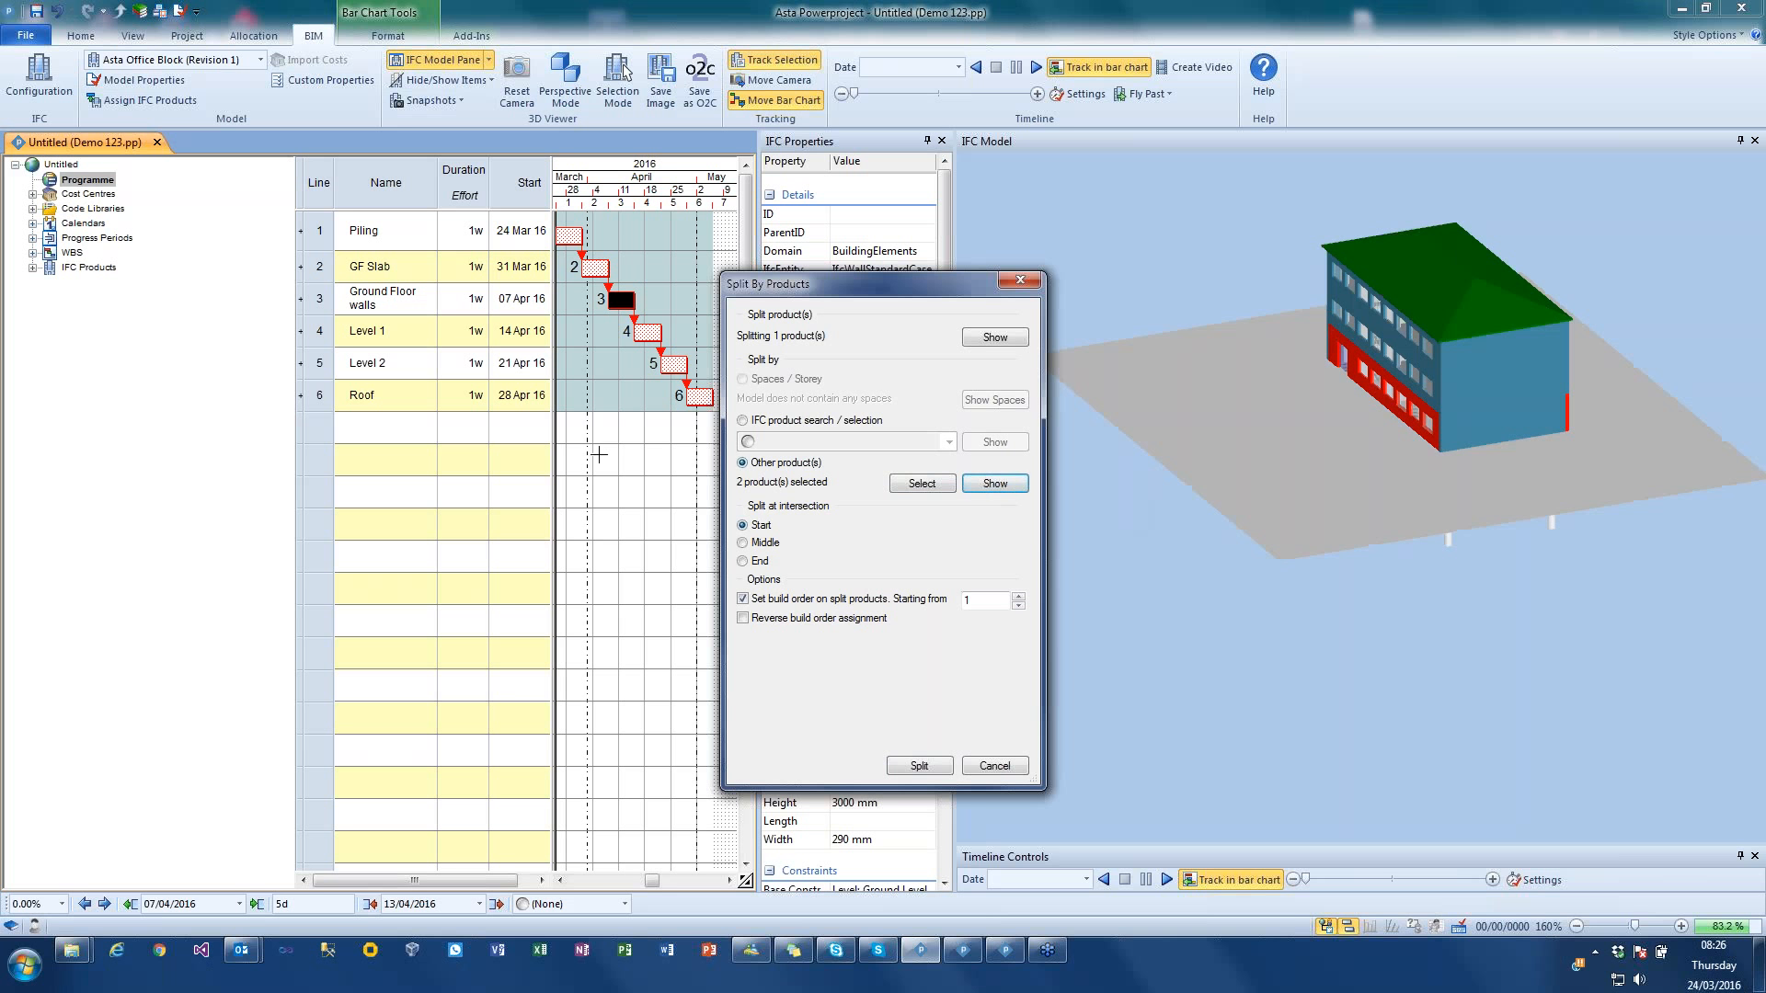
left_click(918, 765)
Step: Create one bar chart task below Roof for each of the three split ground surface pieces
mouse_move(1427, 616)
left_mouse_down()
mouse_move(1369, 629)
mouse_move(1427, 617)
left_mouse_up()
left_click(1427, 617)
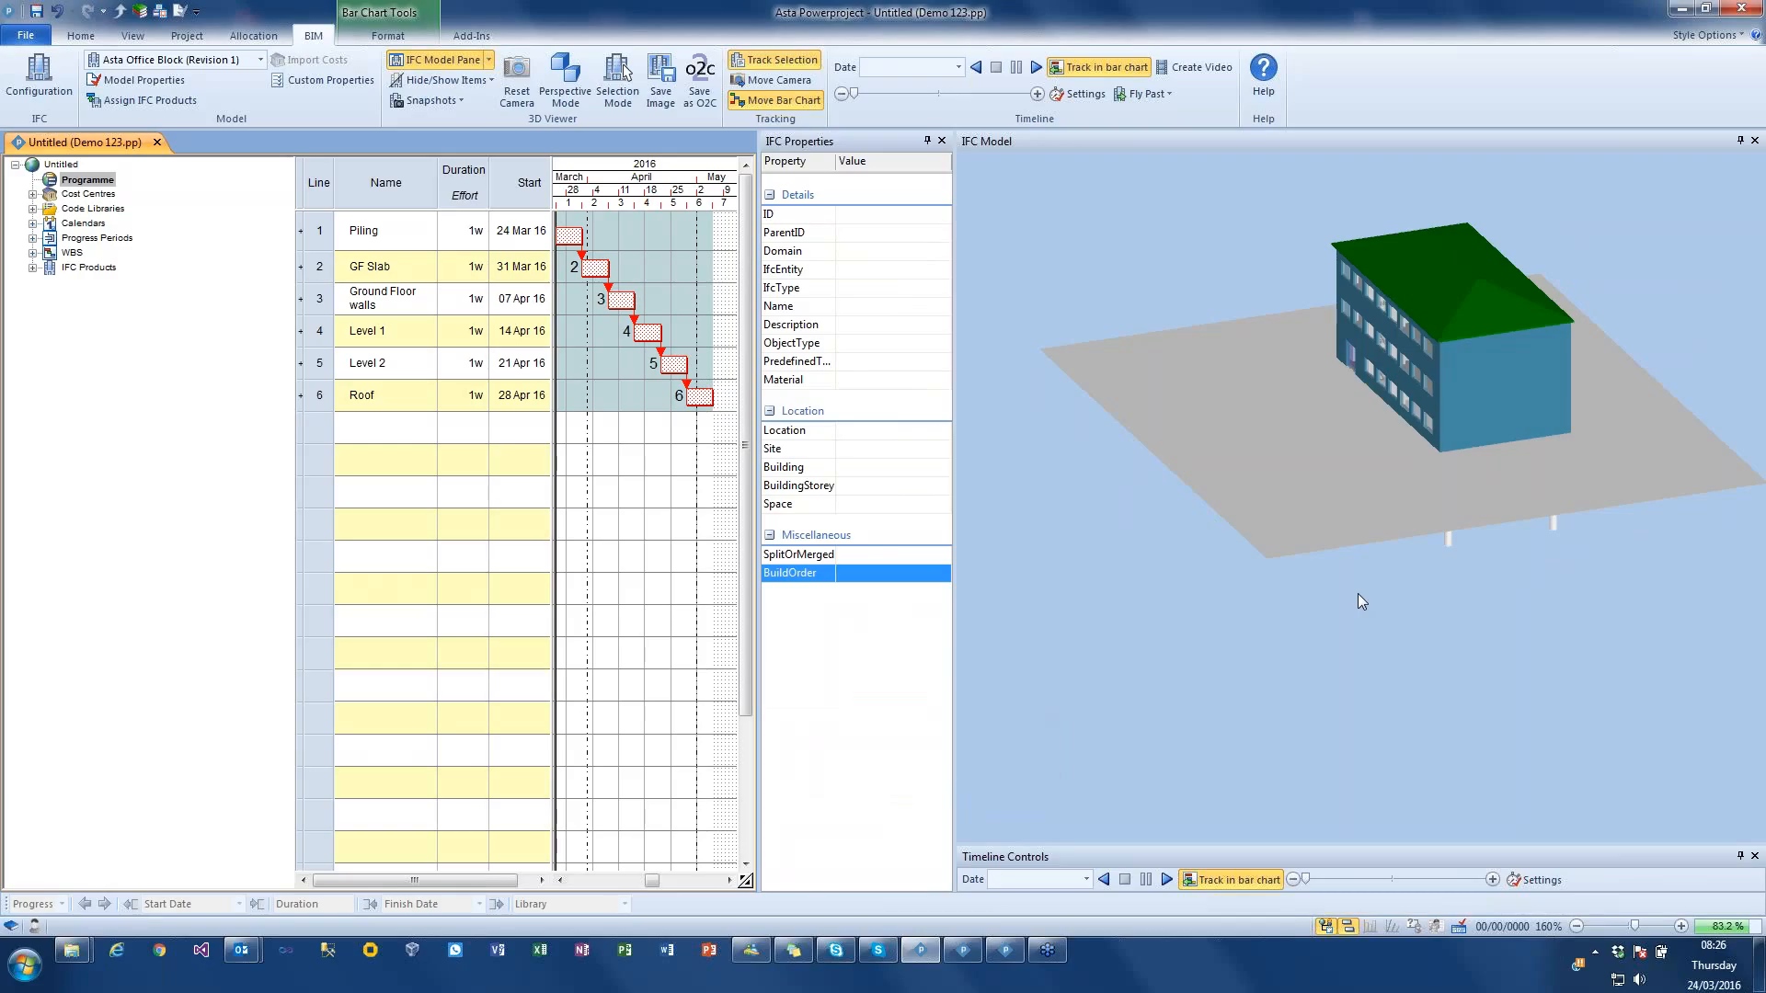
left_click(1294, 521)
left_click(1648, 464)
left_click(1371, 528)
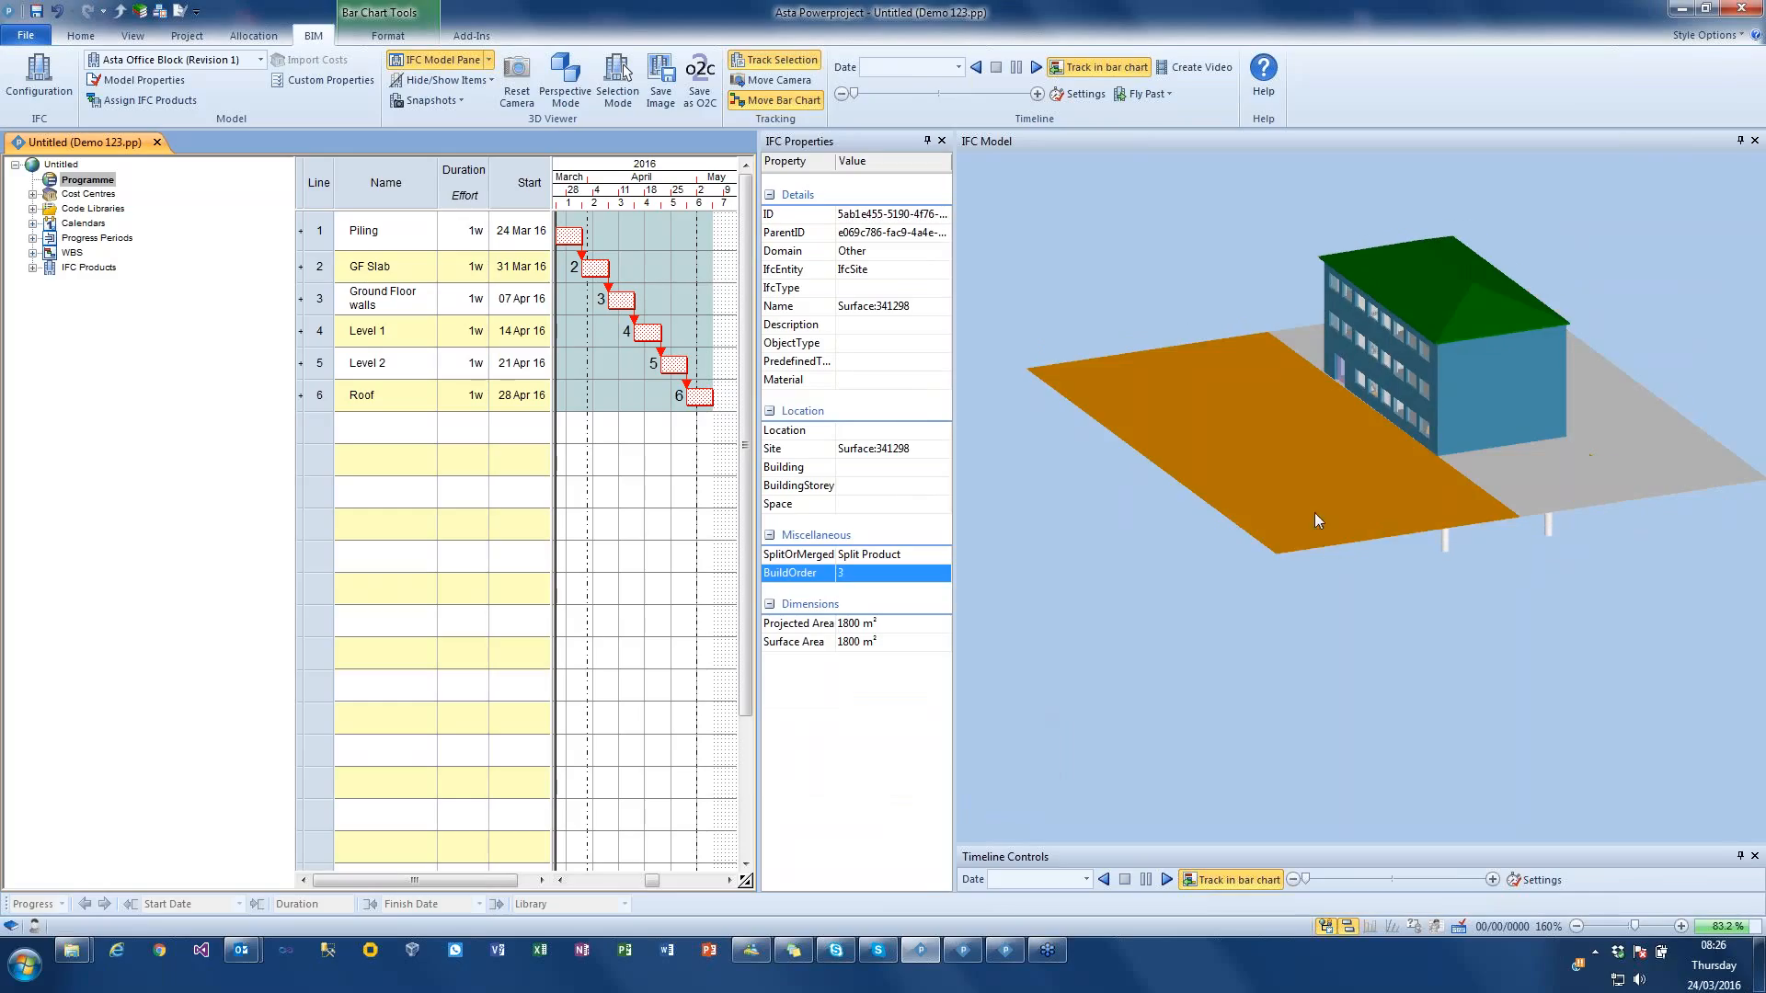
left_click_drag(1284, 502, 609, 460)
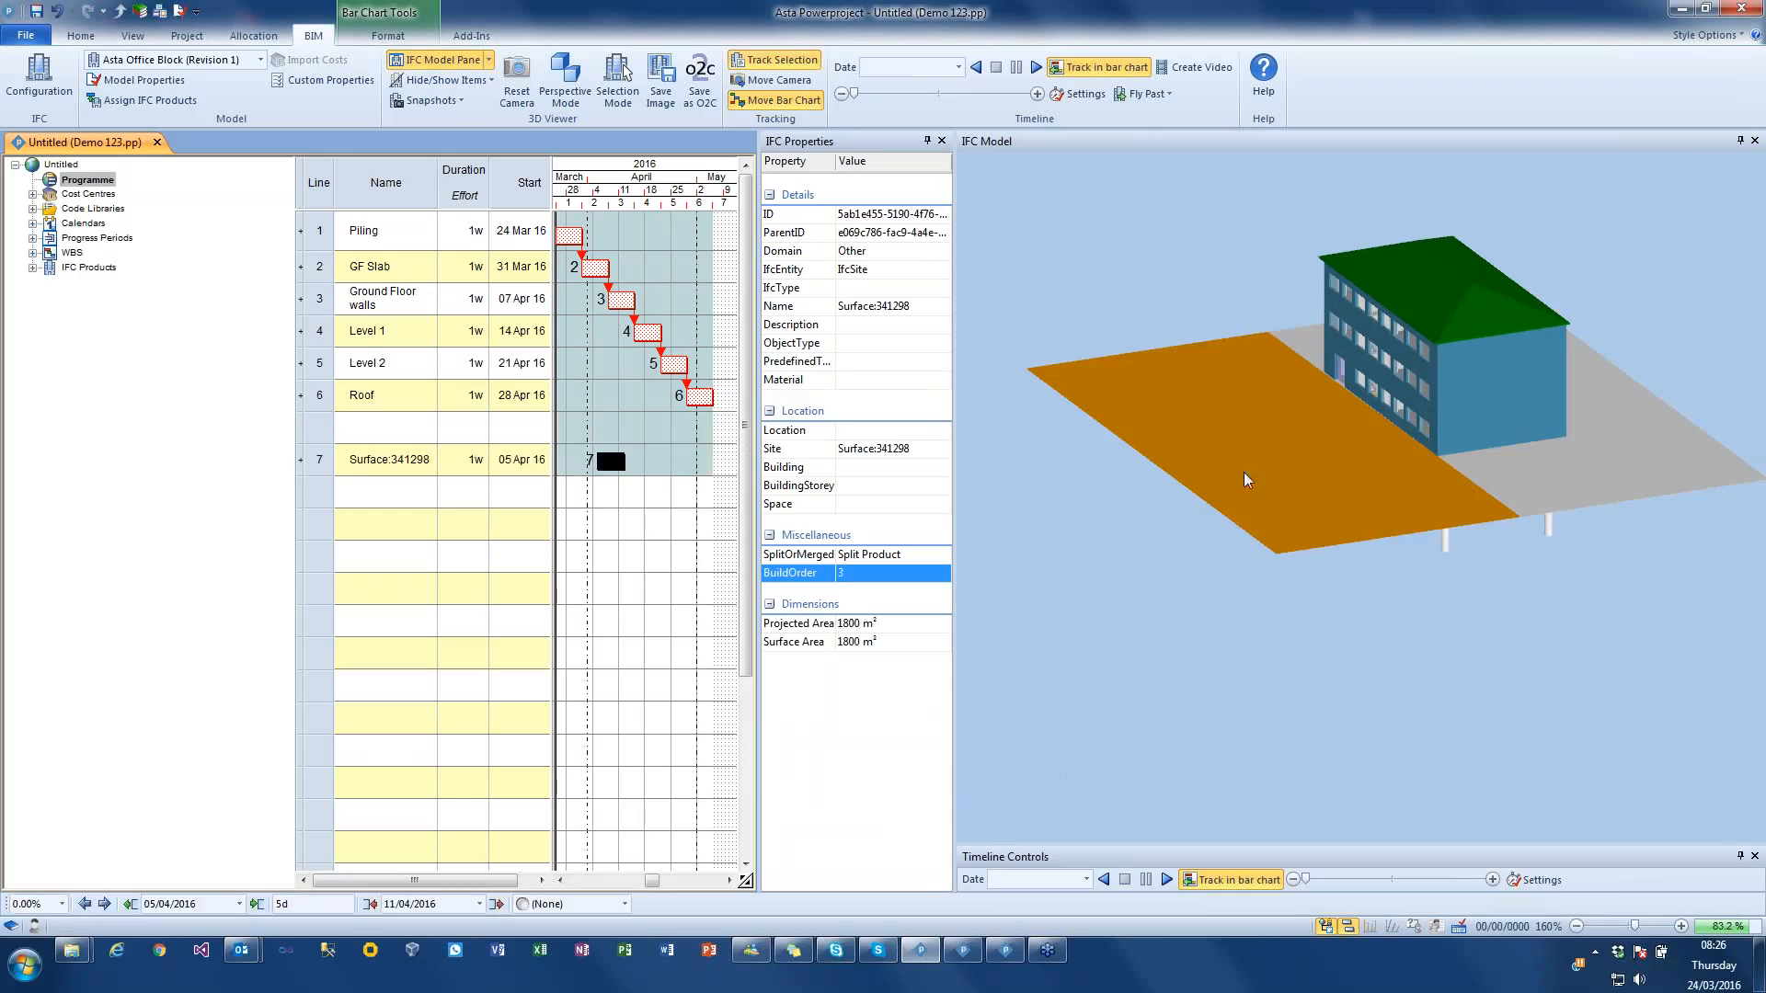
left_click_drag(1575, 464, 640, 497)
left_click_drag(1696, 483, 676, 526)
left_click_drag(1561, 619, 1334, 509)
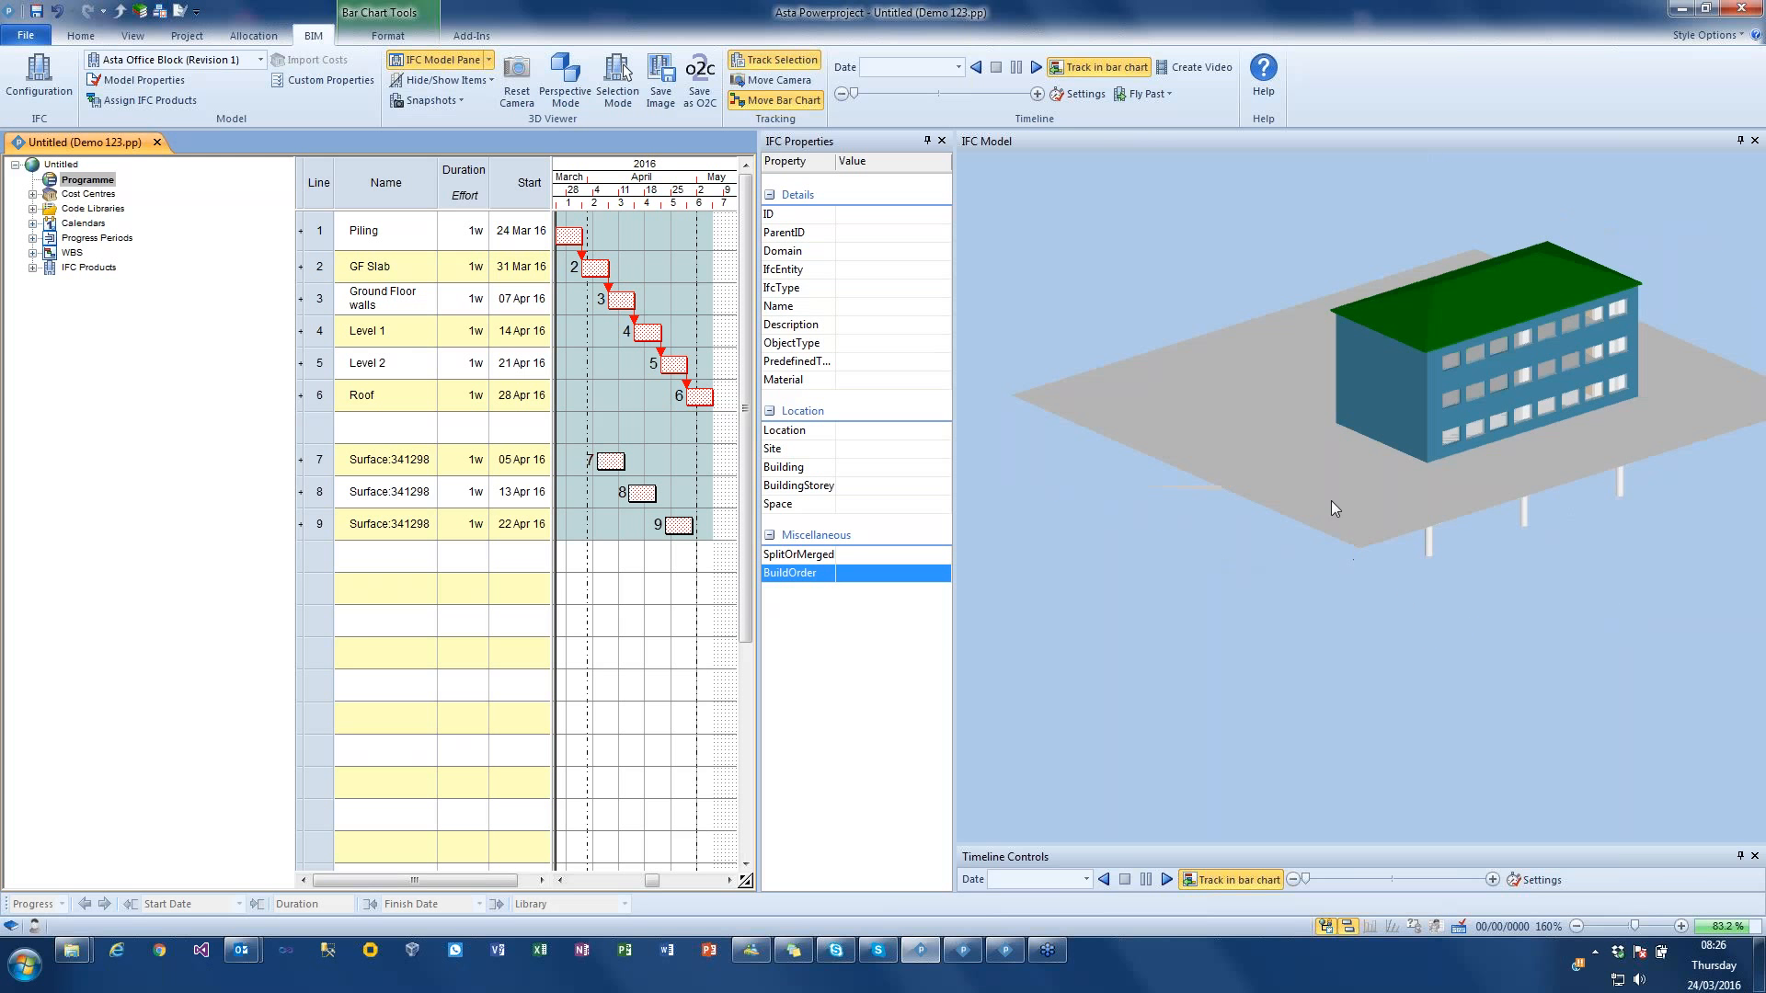
Step: Split the ground surface strip in front of the building with 3 equal cuts along the X axis, and update its task selection
left_click(1278, 458)
right_click(1241, 558)
left_click(1327, 639)
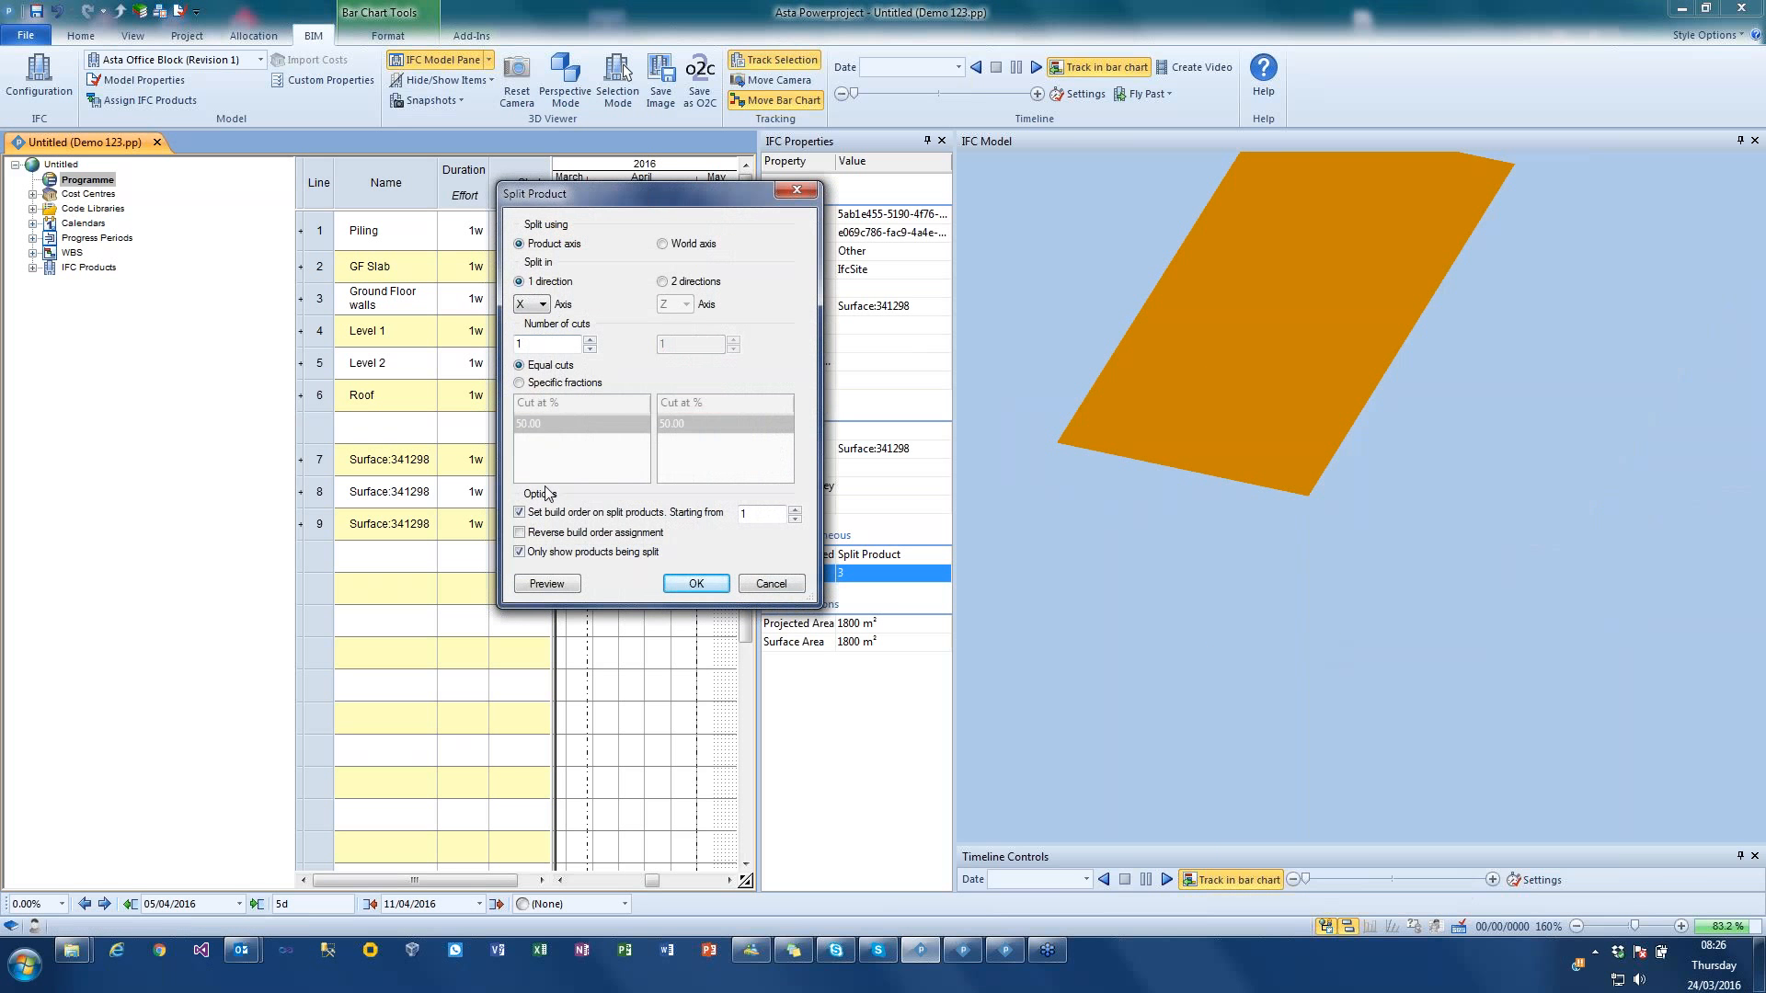
left_click(590, 339)
left_click(589, 340)
left_click(547, 583)
left_click(1513, 543)
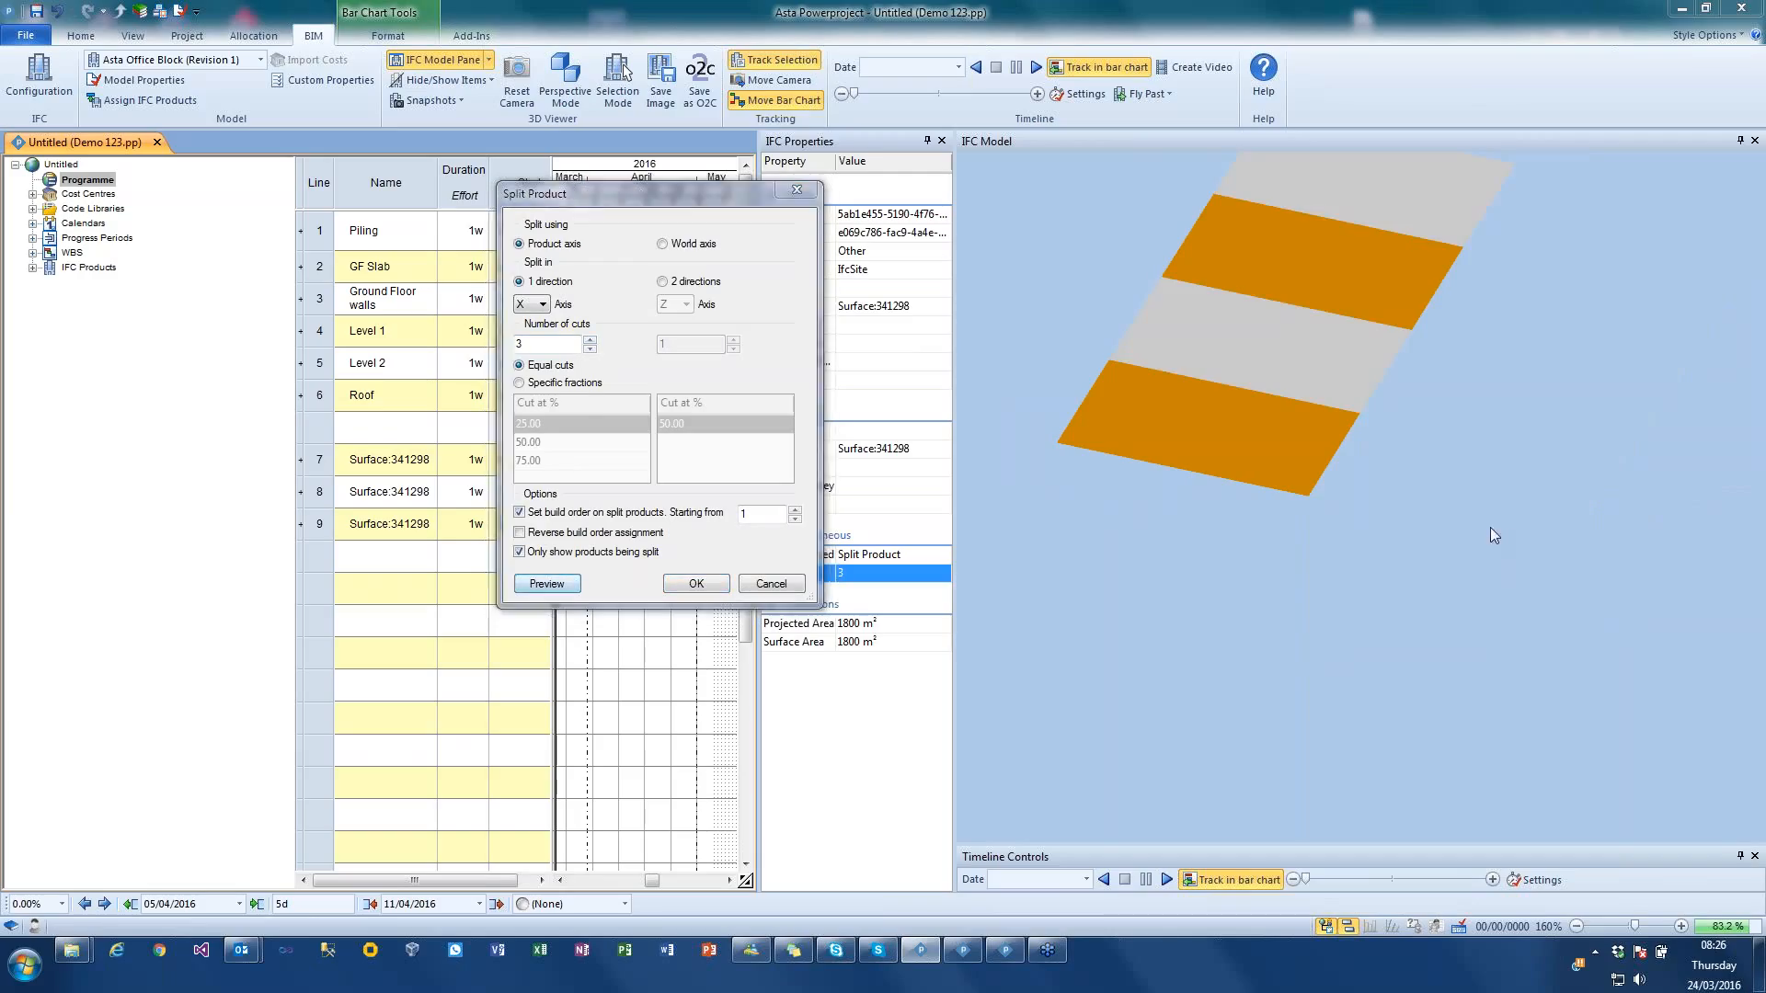
left_click(696, 584)
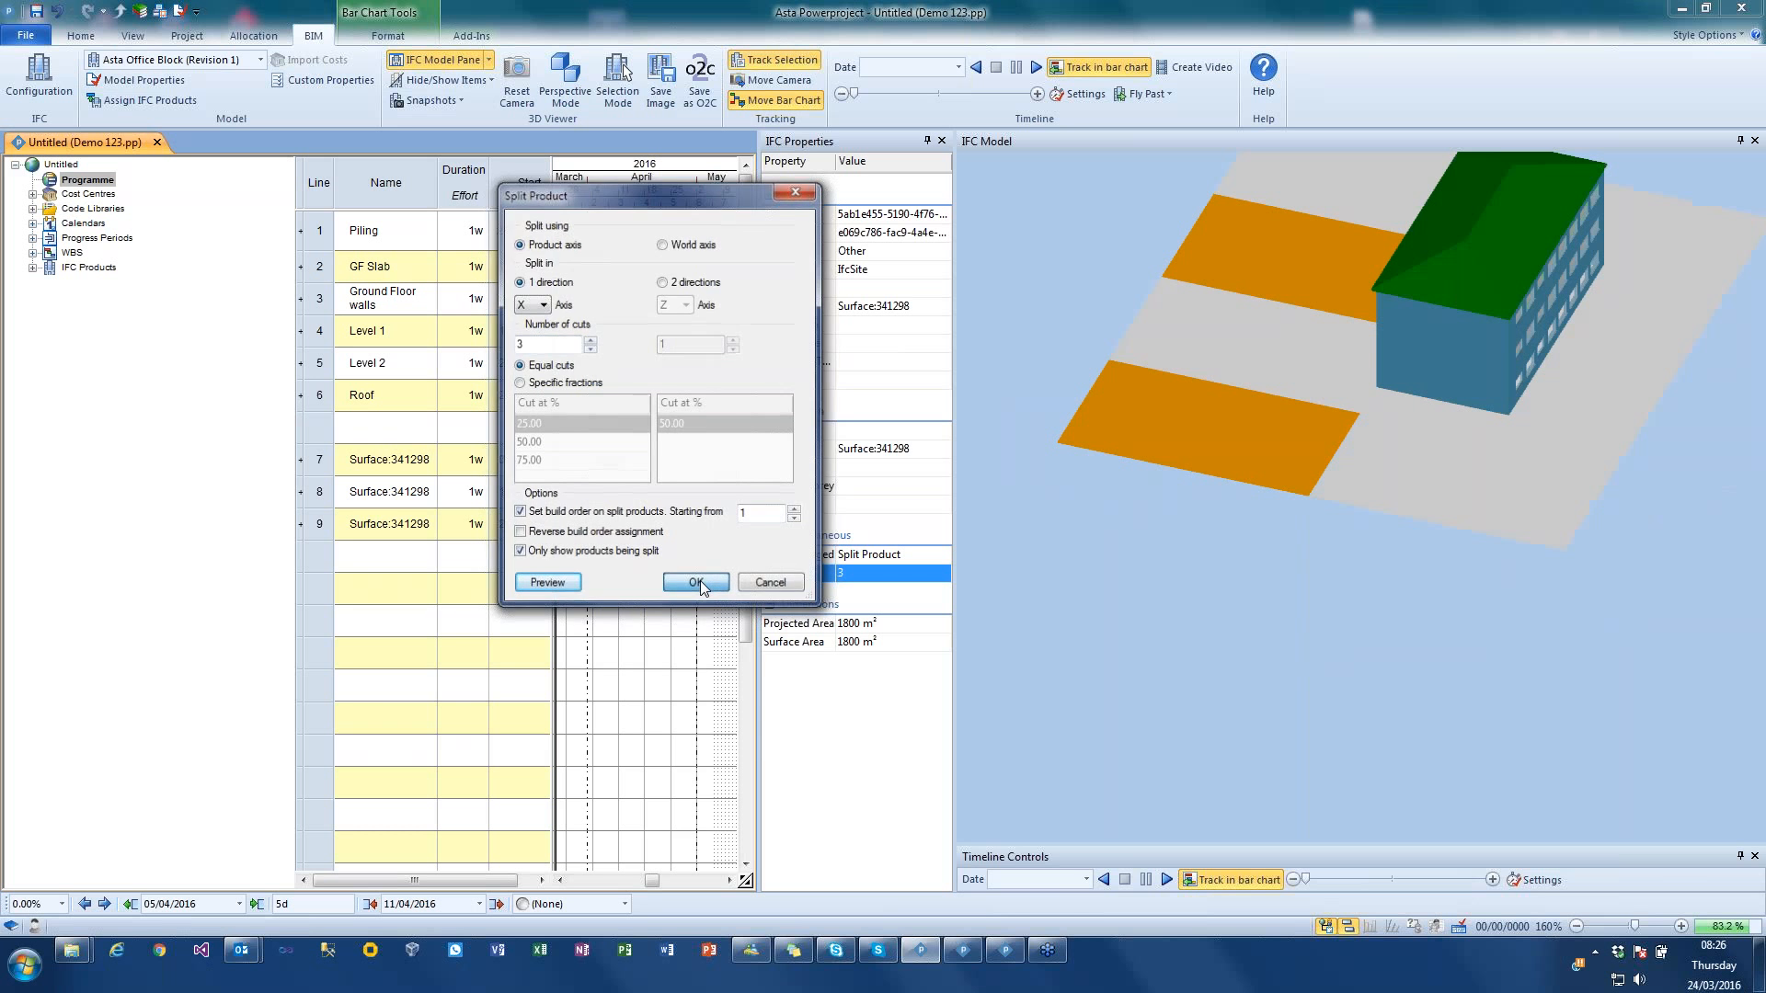
left_click(651, 726)
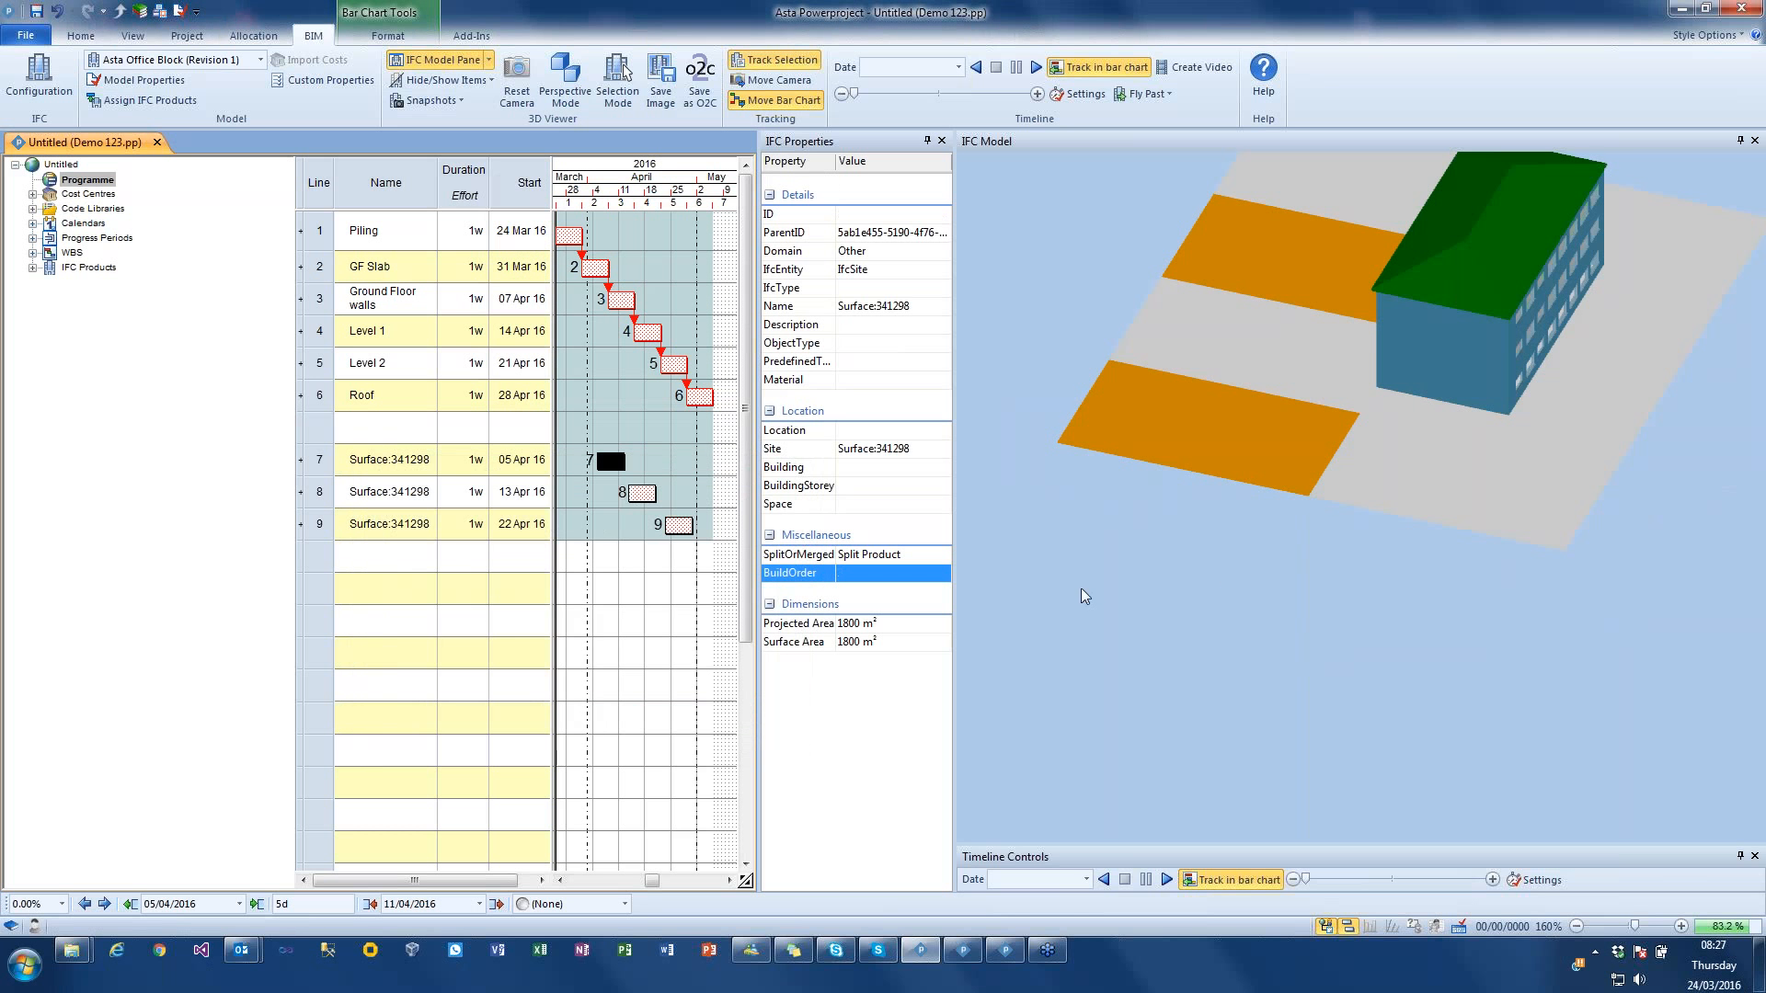
Step: Merge two adjacent pieces of the split ground strip and update the Surface:341298 product selection
left_click_drag(1160, 567, 1130, 574)
left_click(1223, 376)
left_click(1219, 436, "ctrl")
right_click(1233, 437)
left_click(1302, 706)
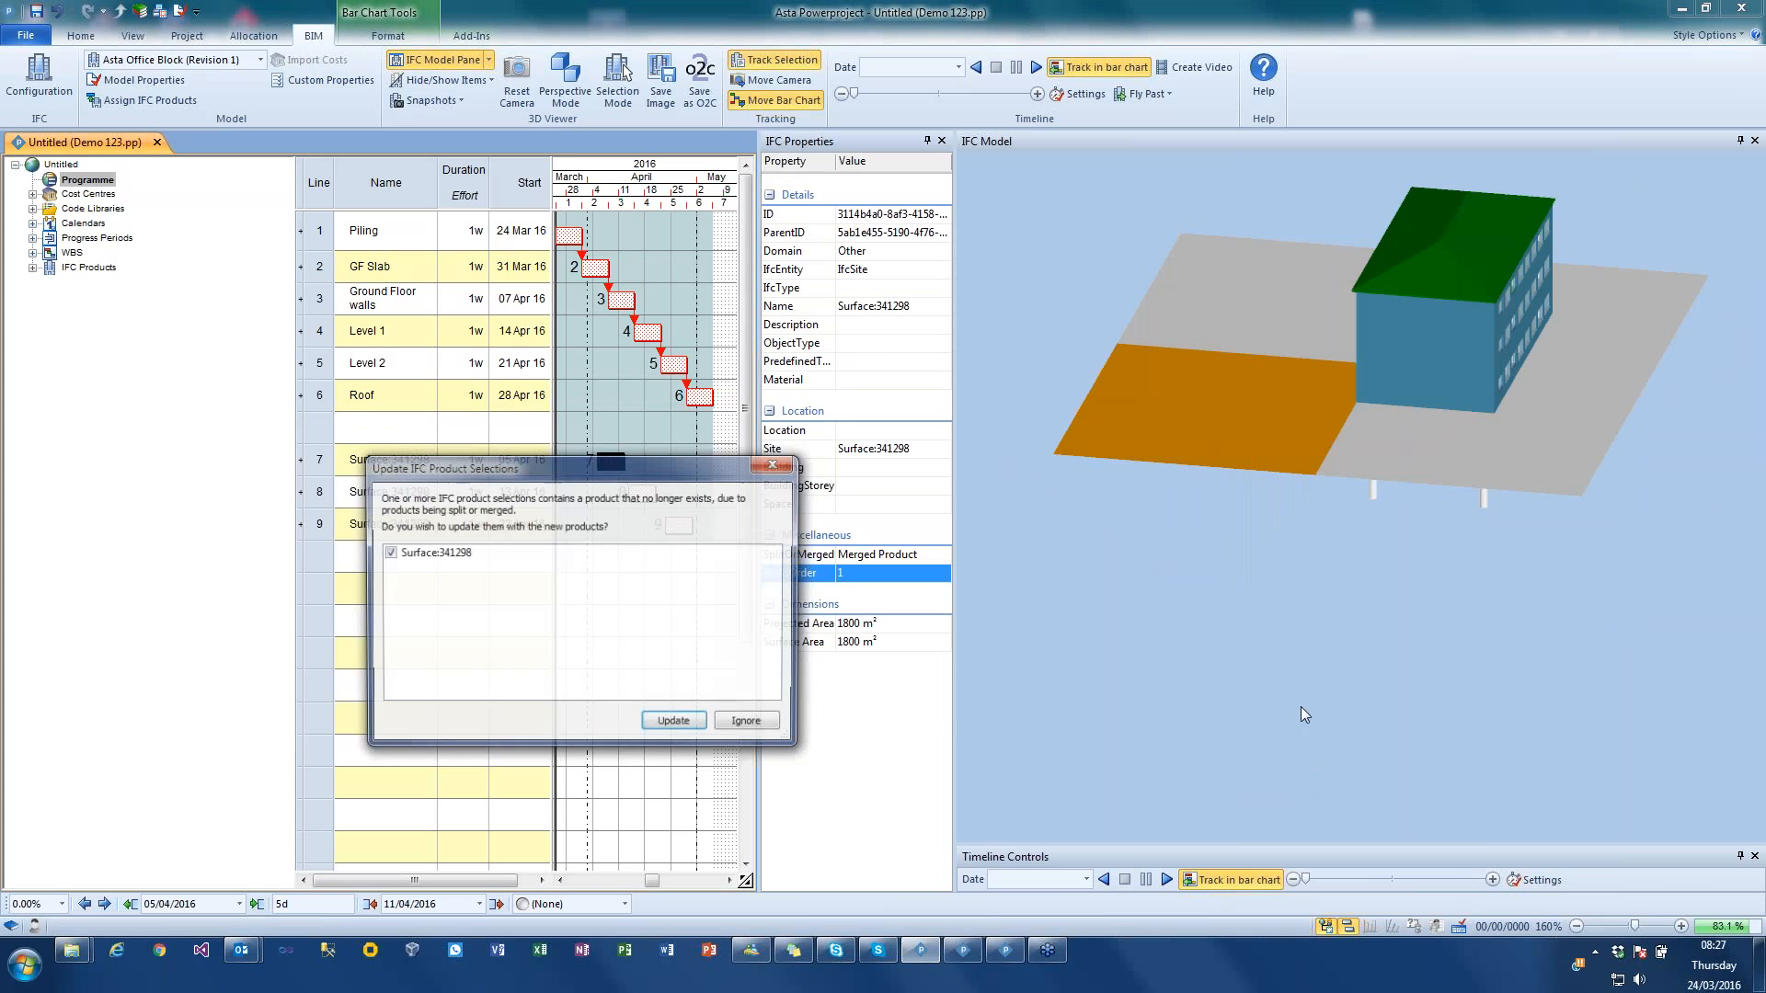
left_click(672, 723)
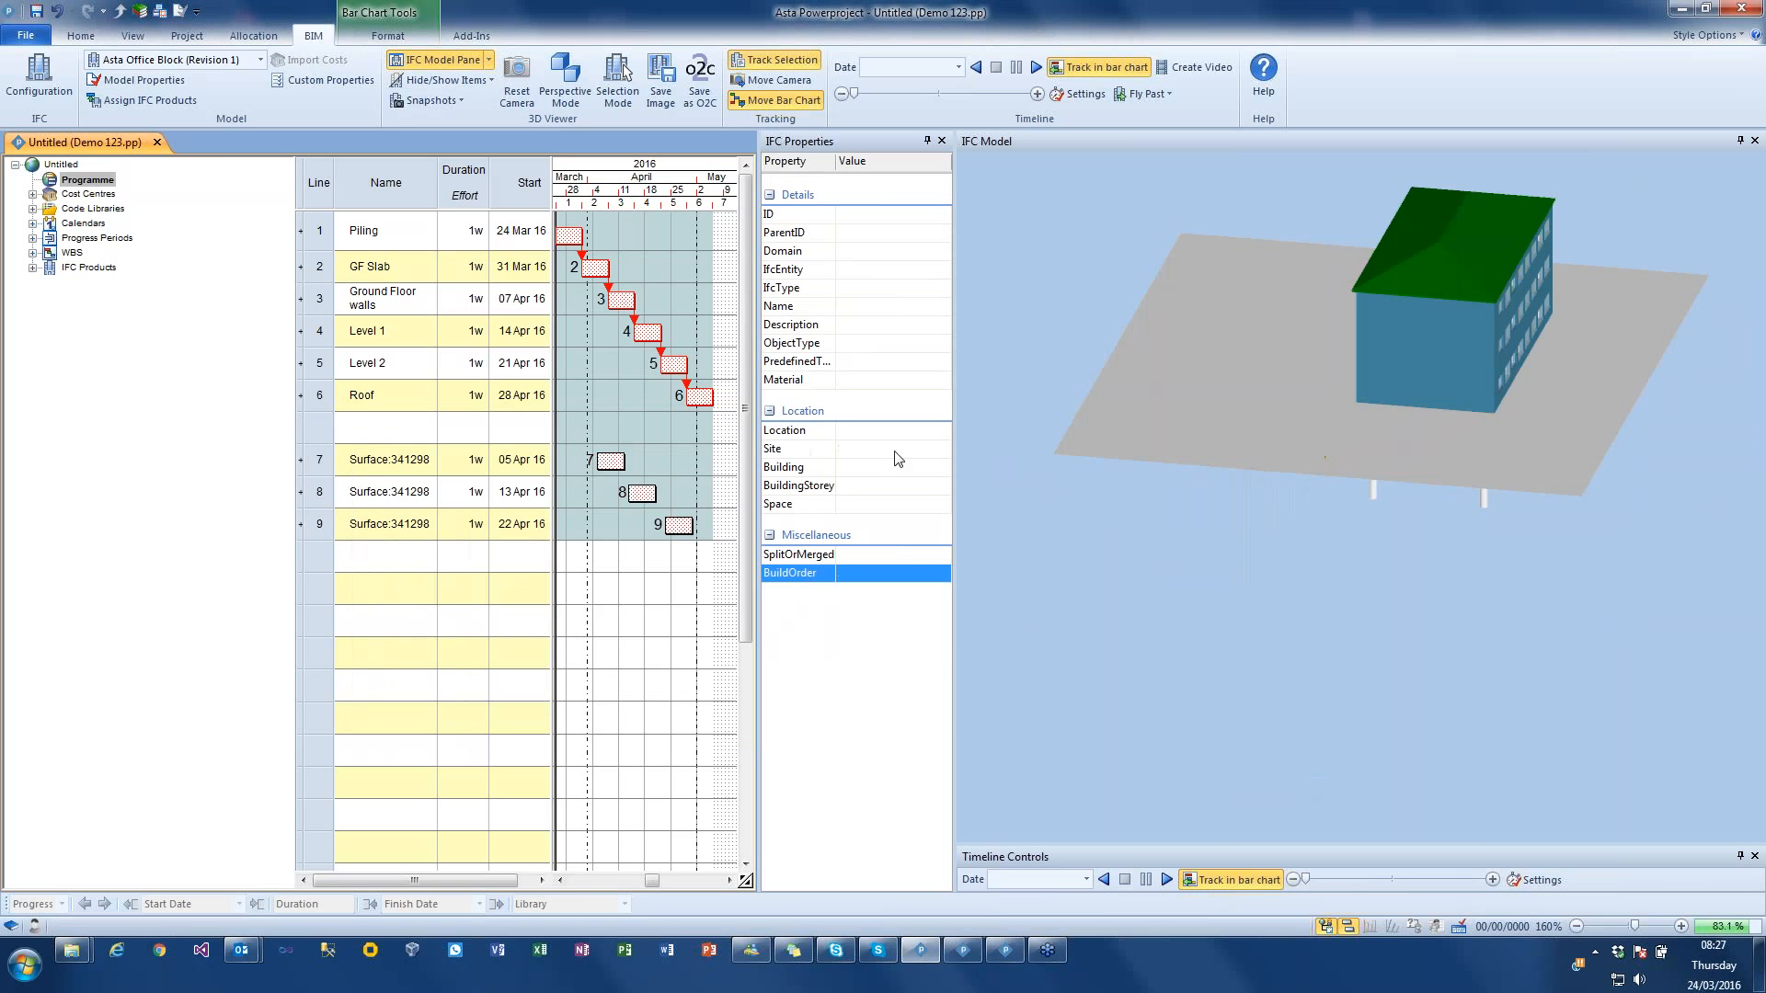
Step: Link the three surface tasks in sequence, link the last one to GF Slab, and reschedule the programme
left_click_drag(320, 460, 322, 526)
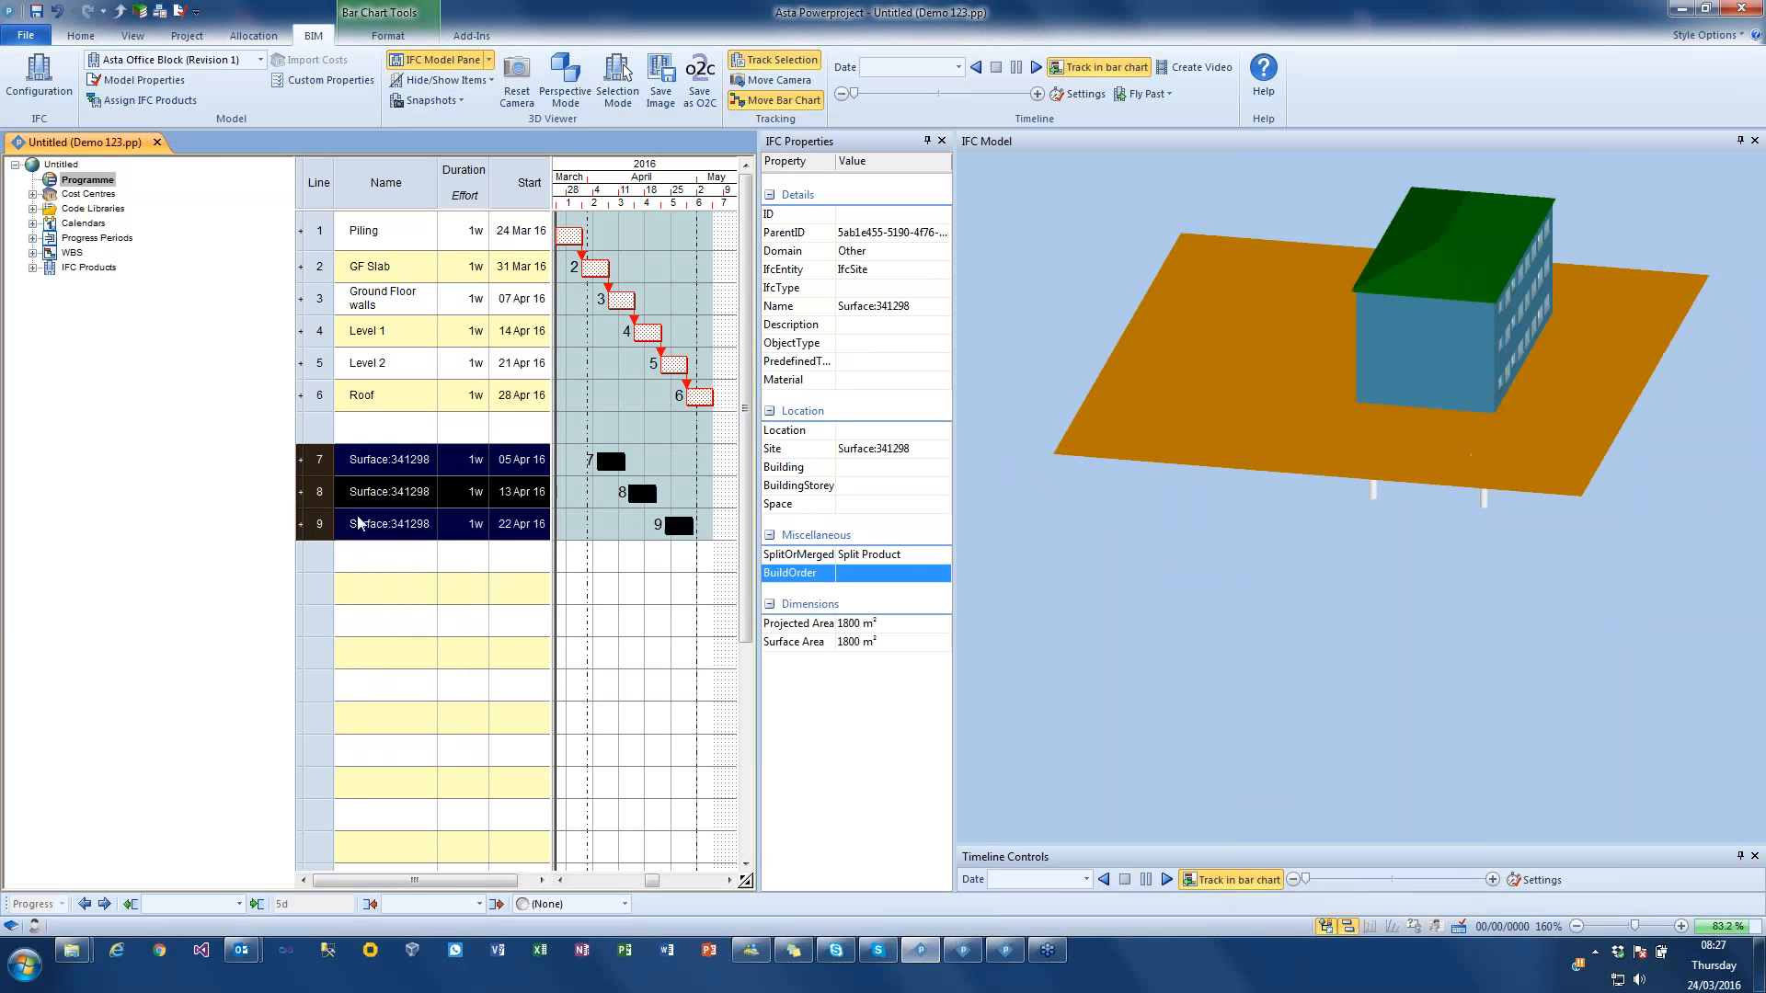
left_click(92, 38)
left_click(442, 92)
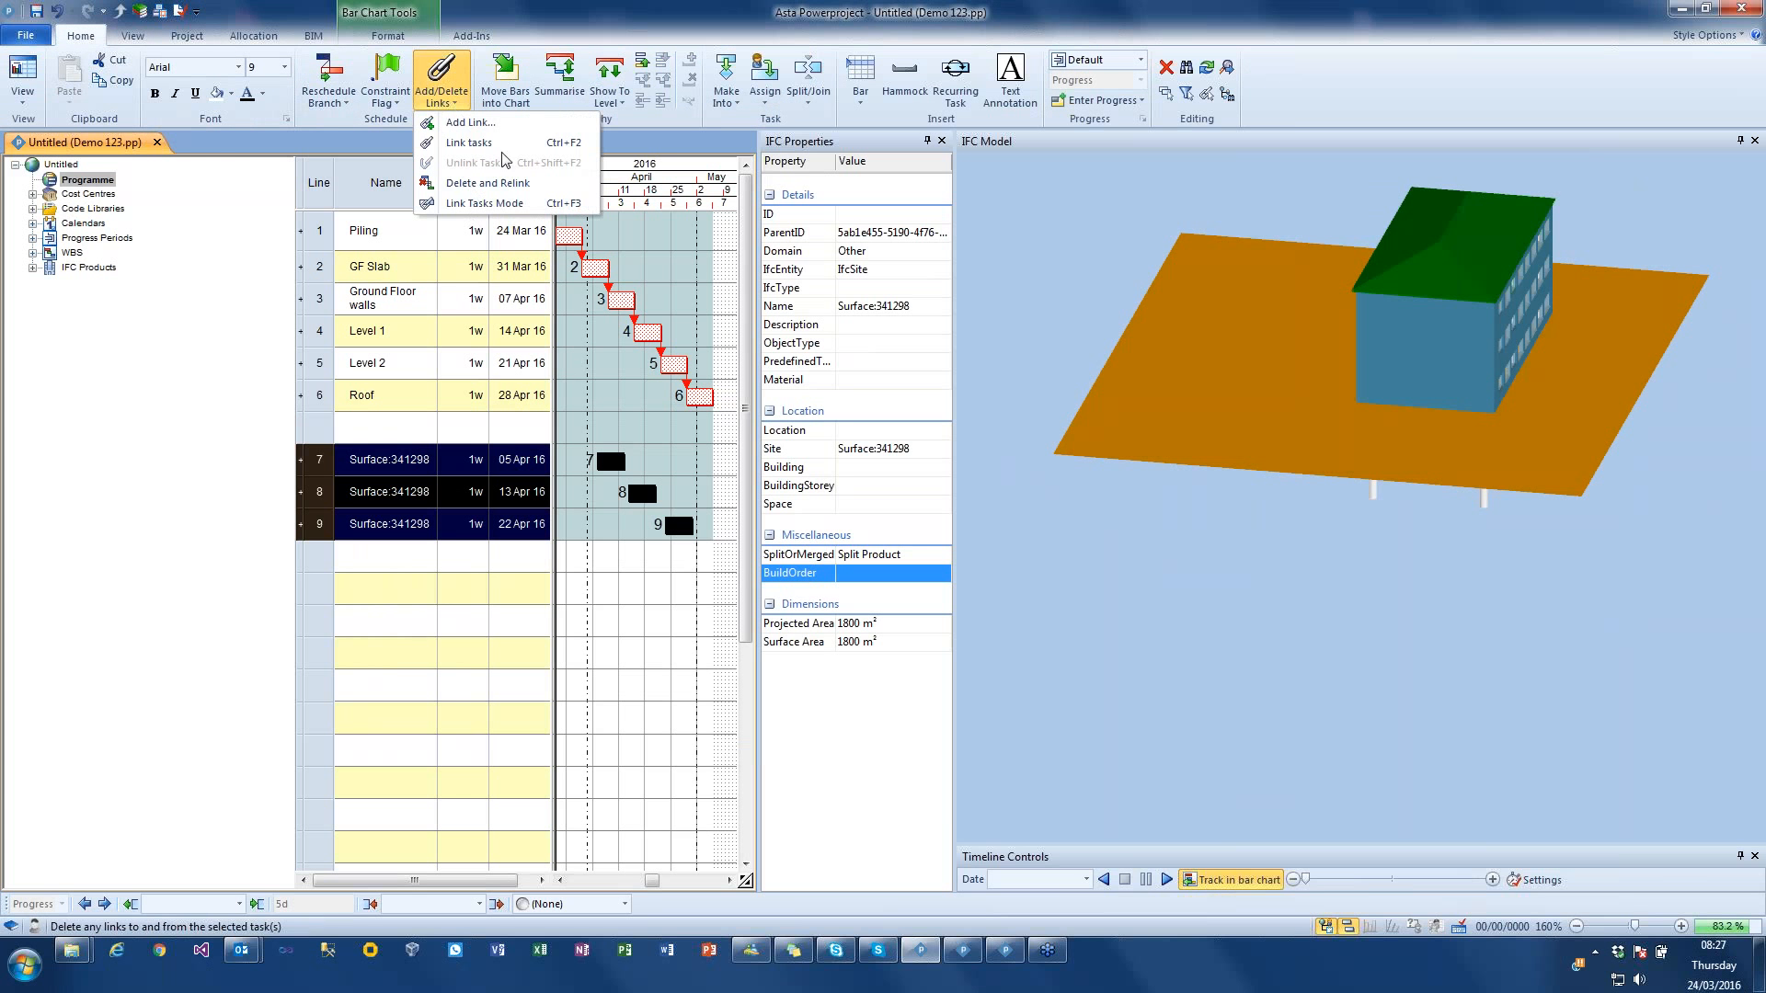
left_click(474, 138)
left_click_drag(693, 526, 635, 278)
left_click(328, 78)
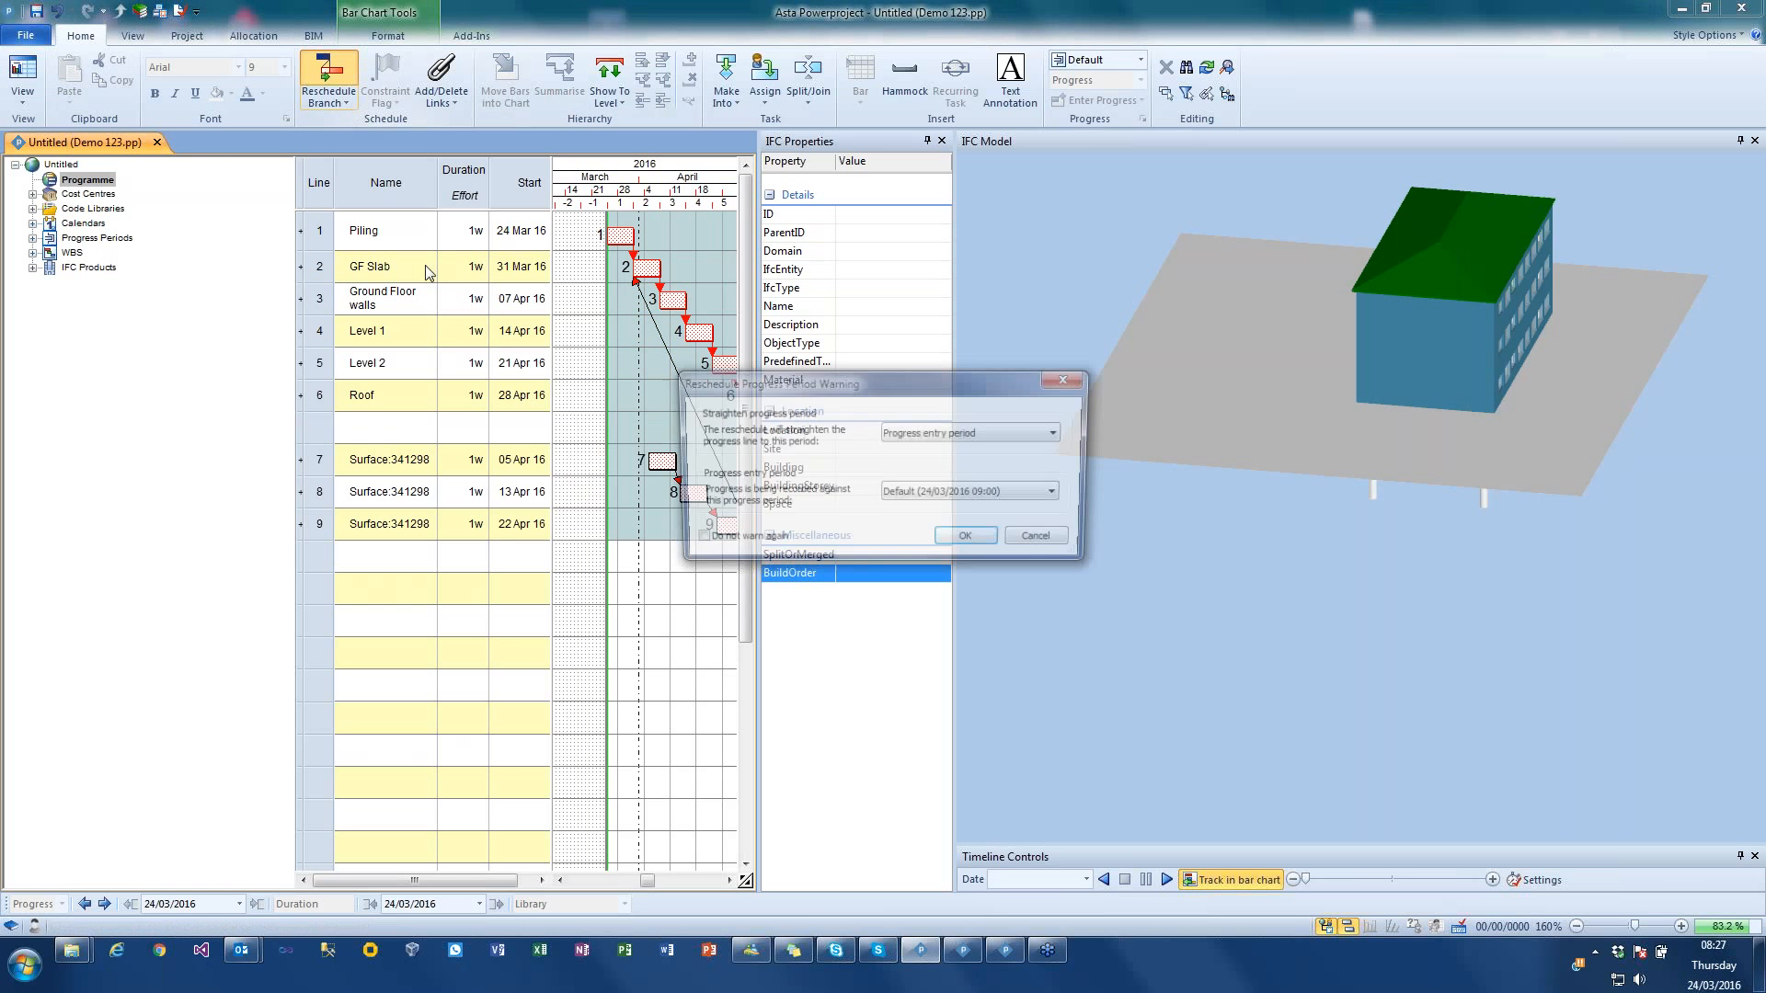
left_click(969, 540)
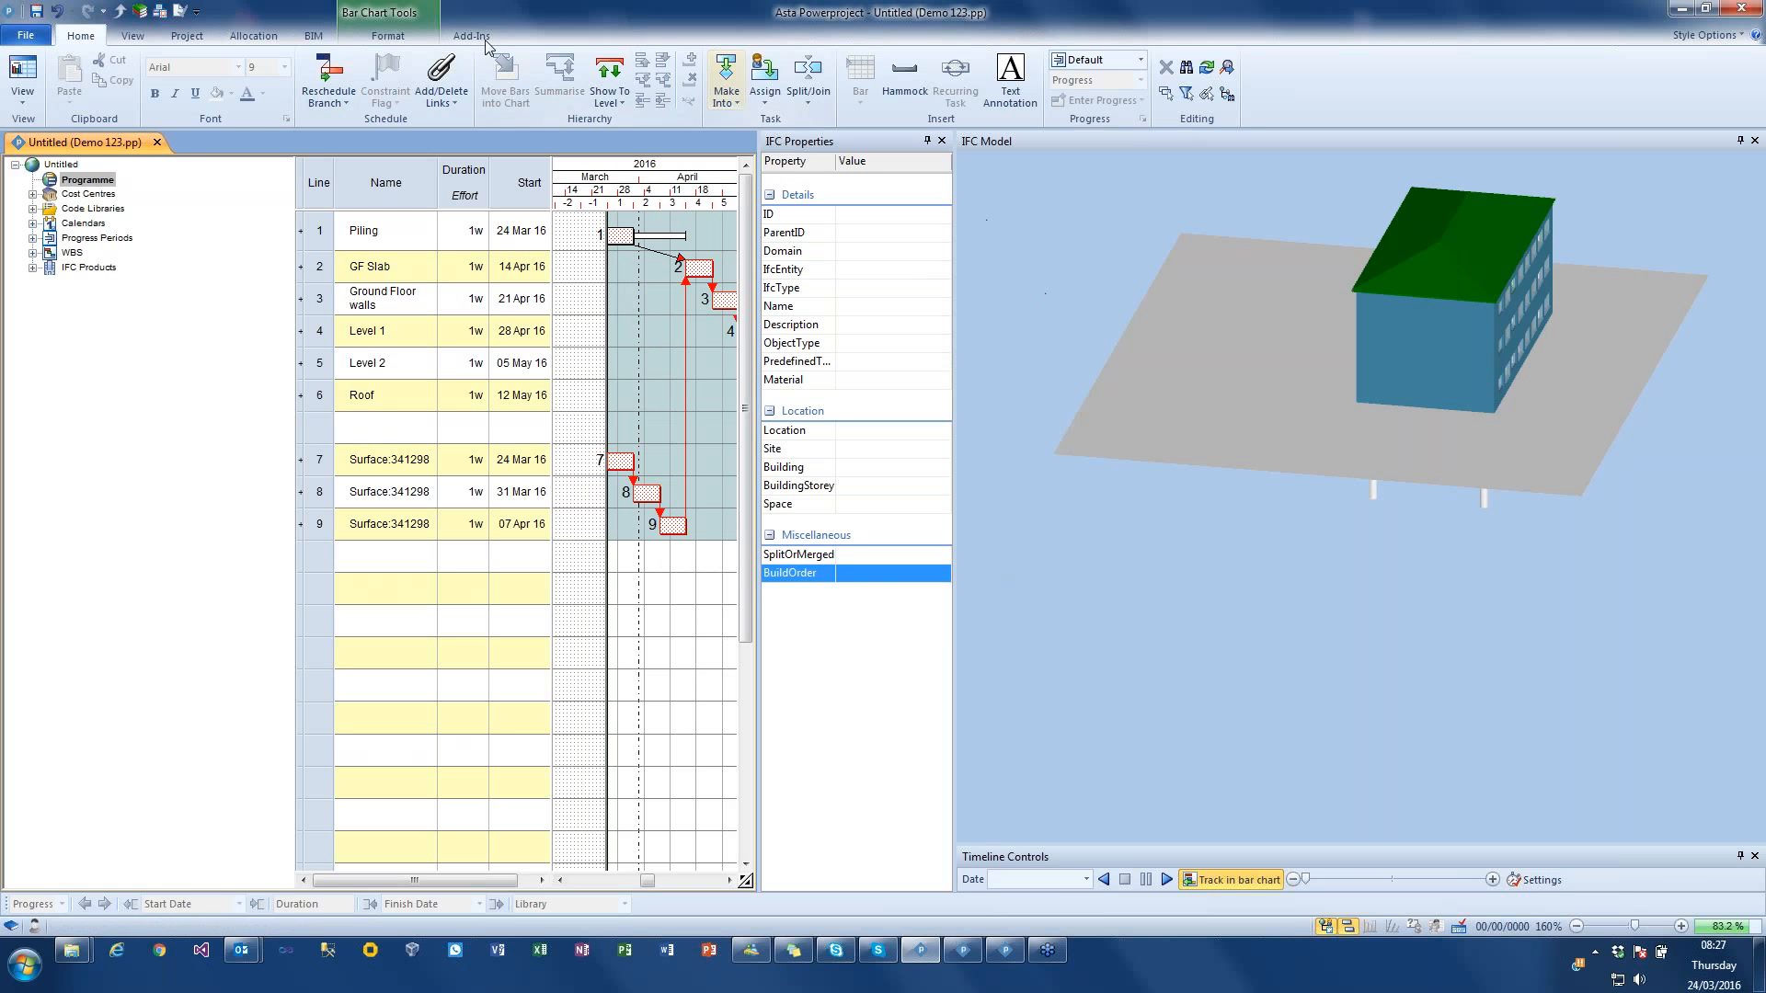
Step: Play the timeline simulation with the ground surface tasks included, view the finished building from the front, and stop playback
left_click(314, 35)
left_click(1035, 67)
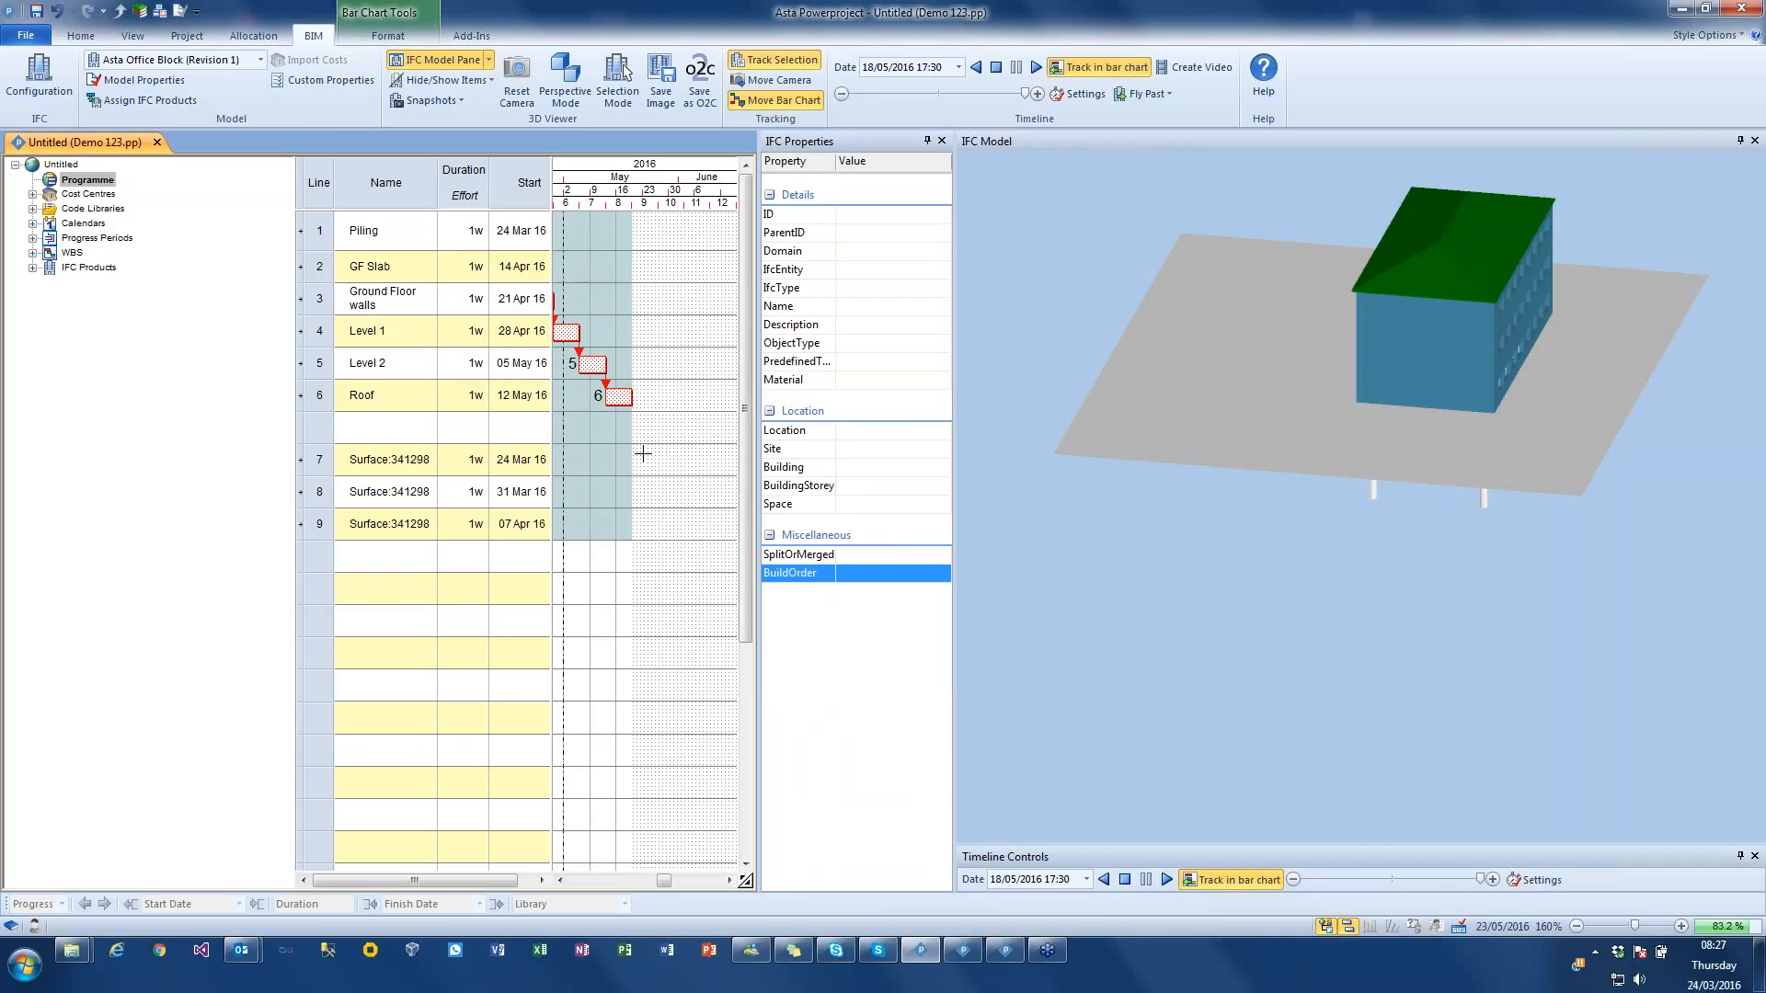
left_click_drag(1022, 318, 1199, 473)
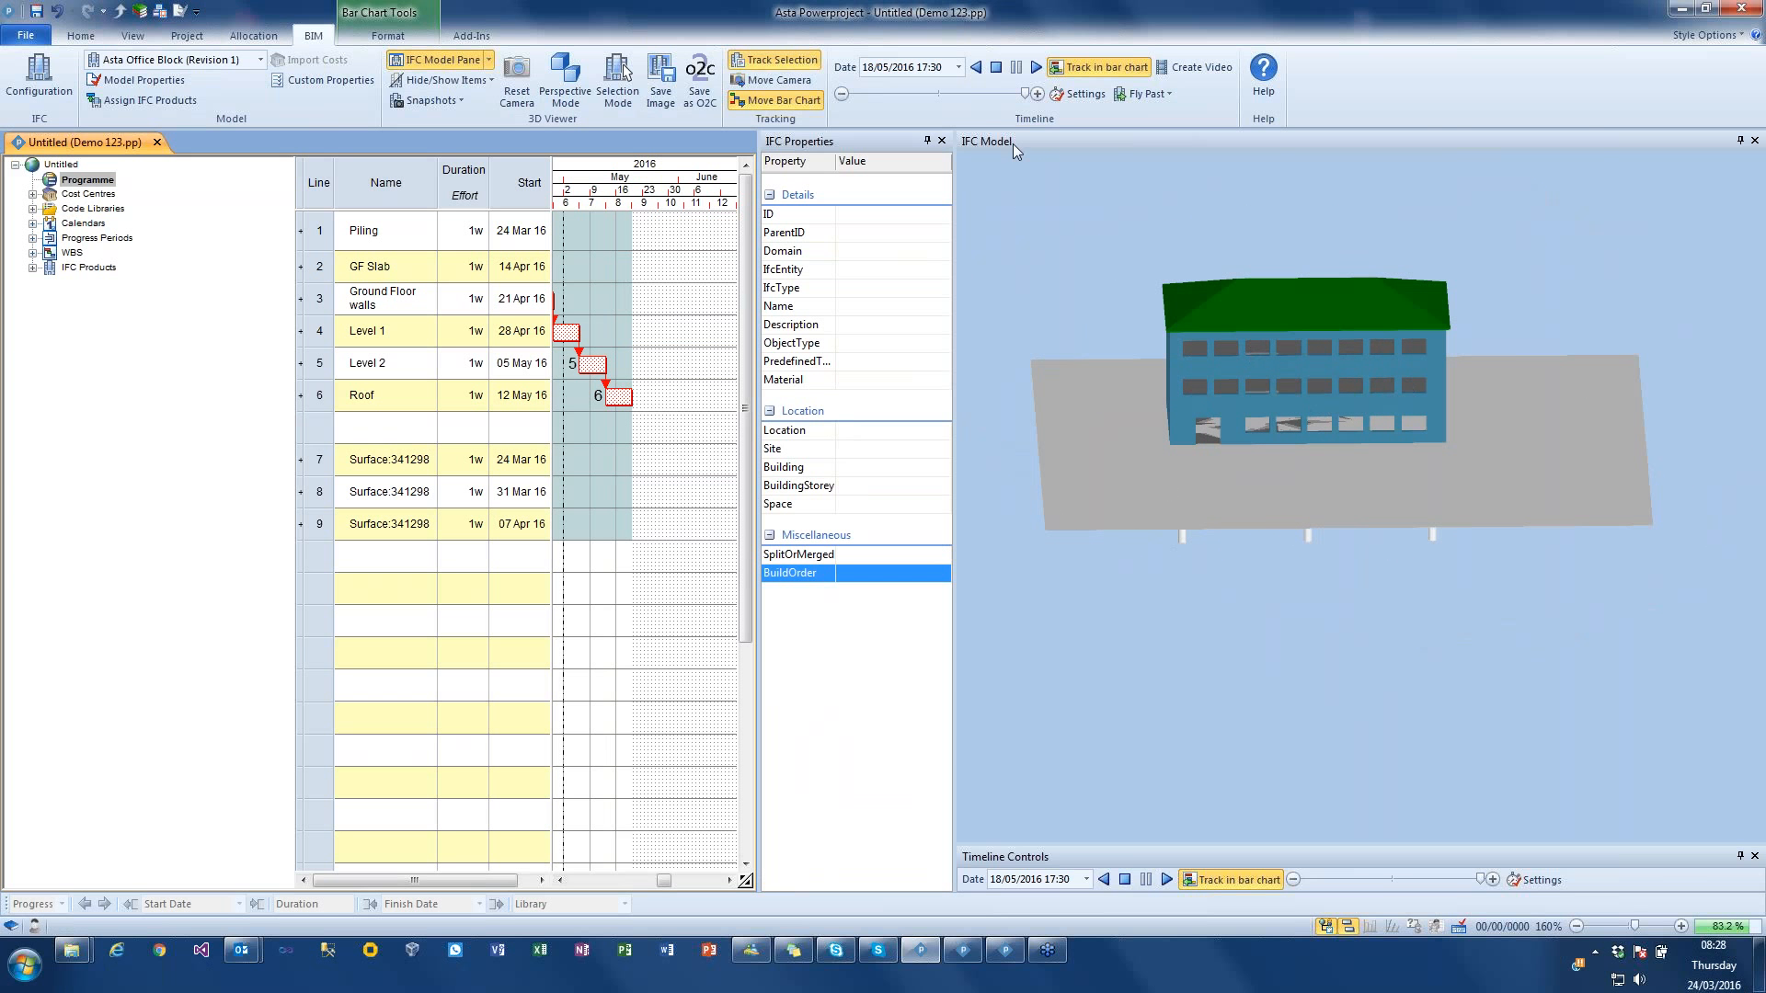
left_click(995, 70)
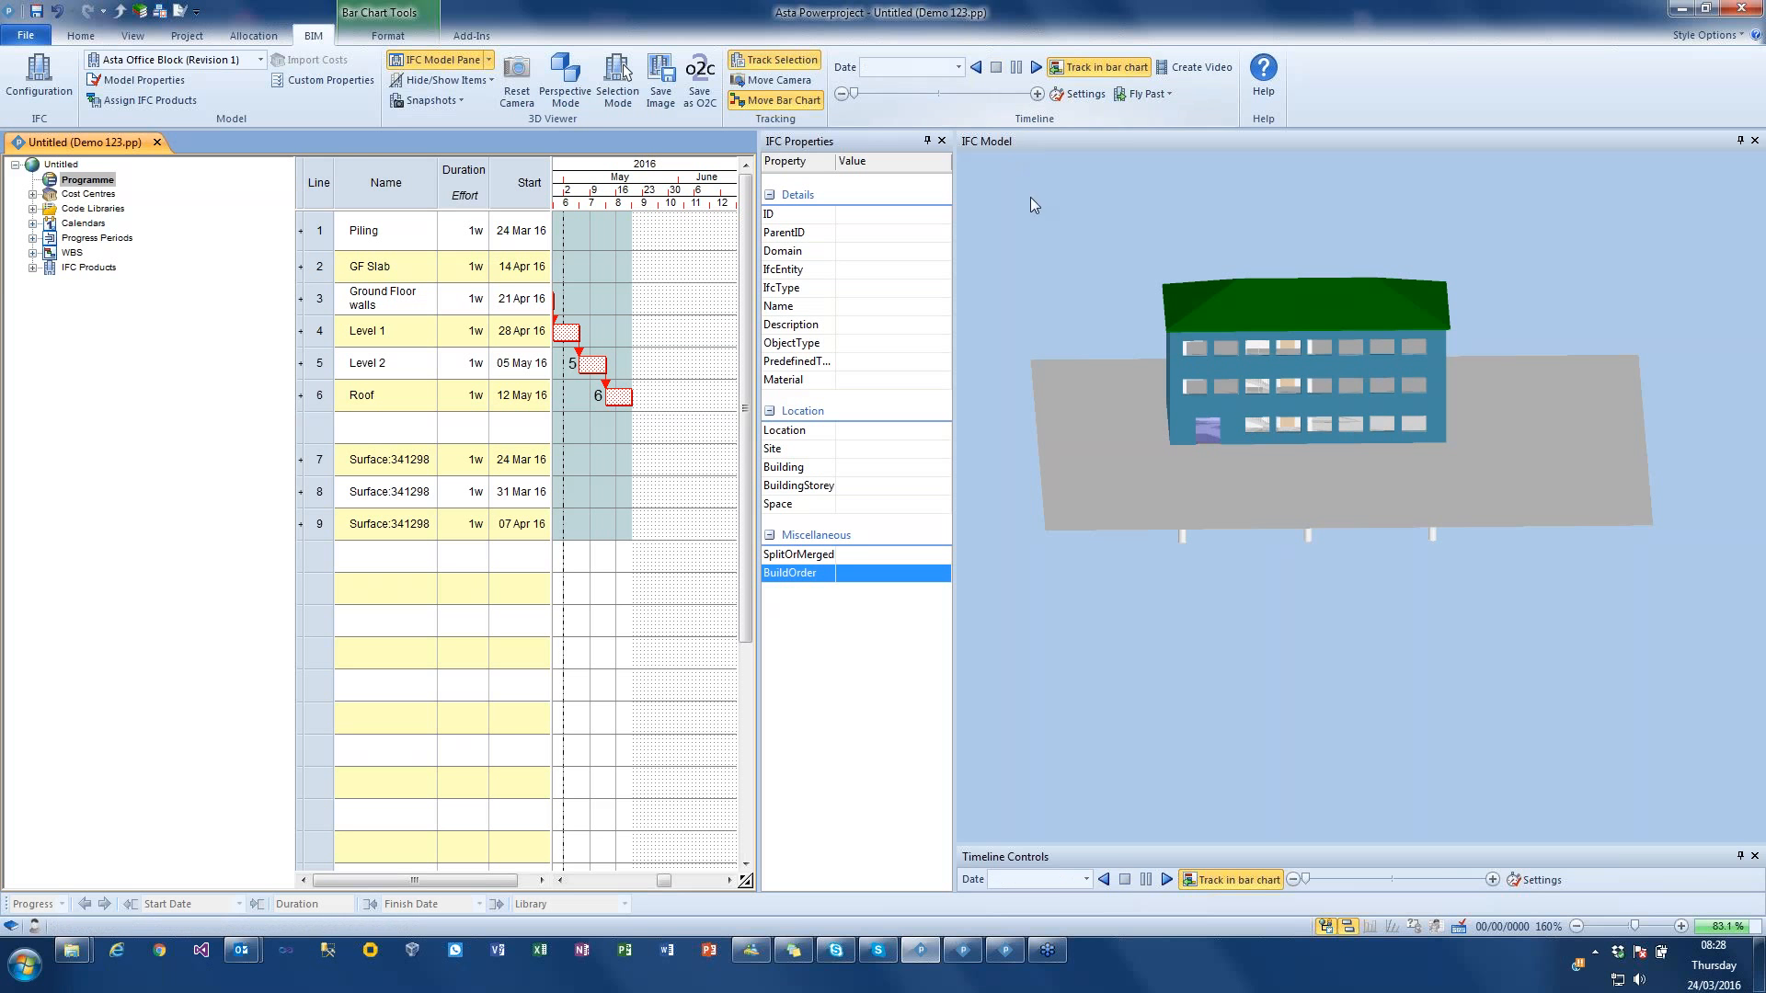
Step: Examine the IFC properties of the long Level 2 wall on the building's front
left_click(1209, 363)
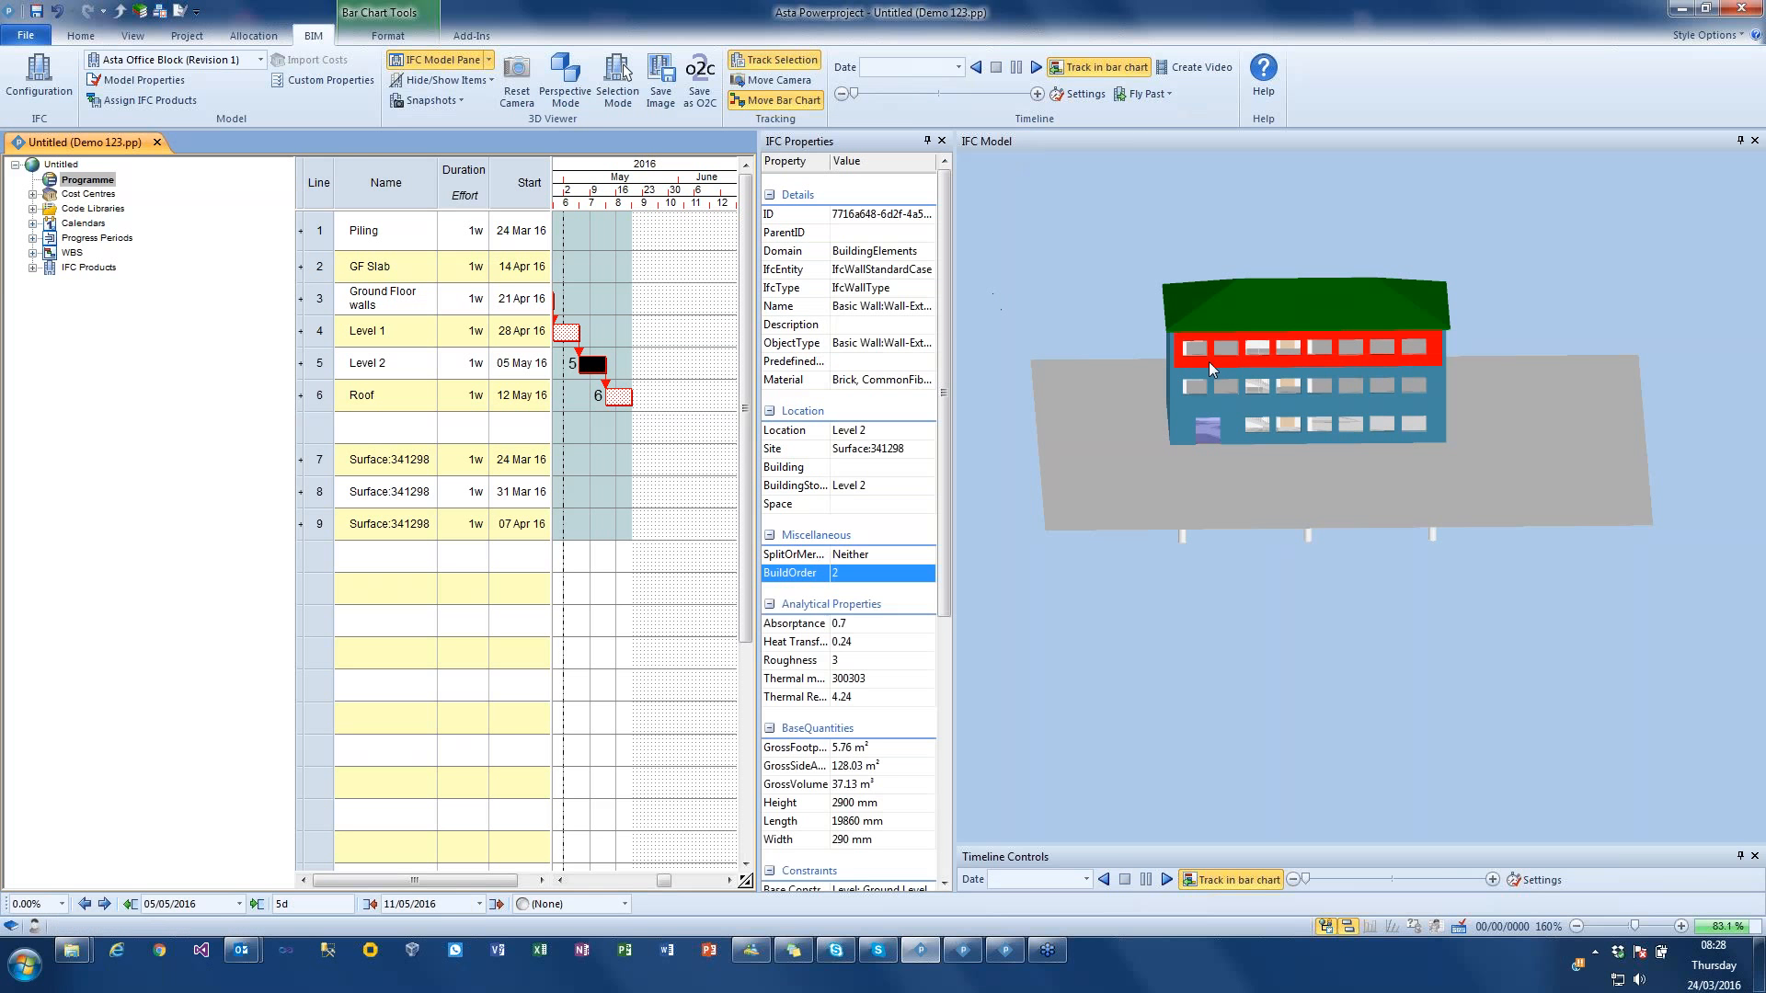
scroll(938, 538, "down", 5)
scroll(937, 538, "down", 2)
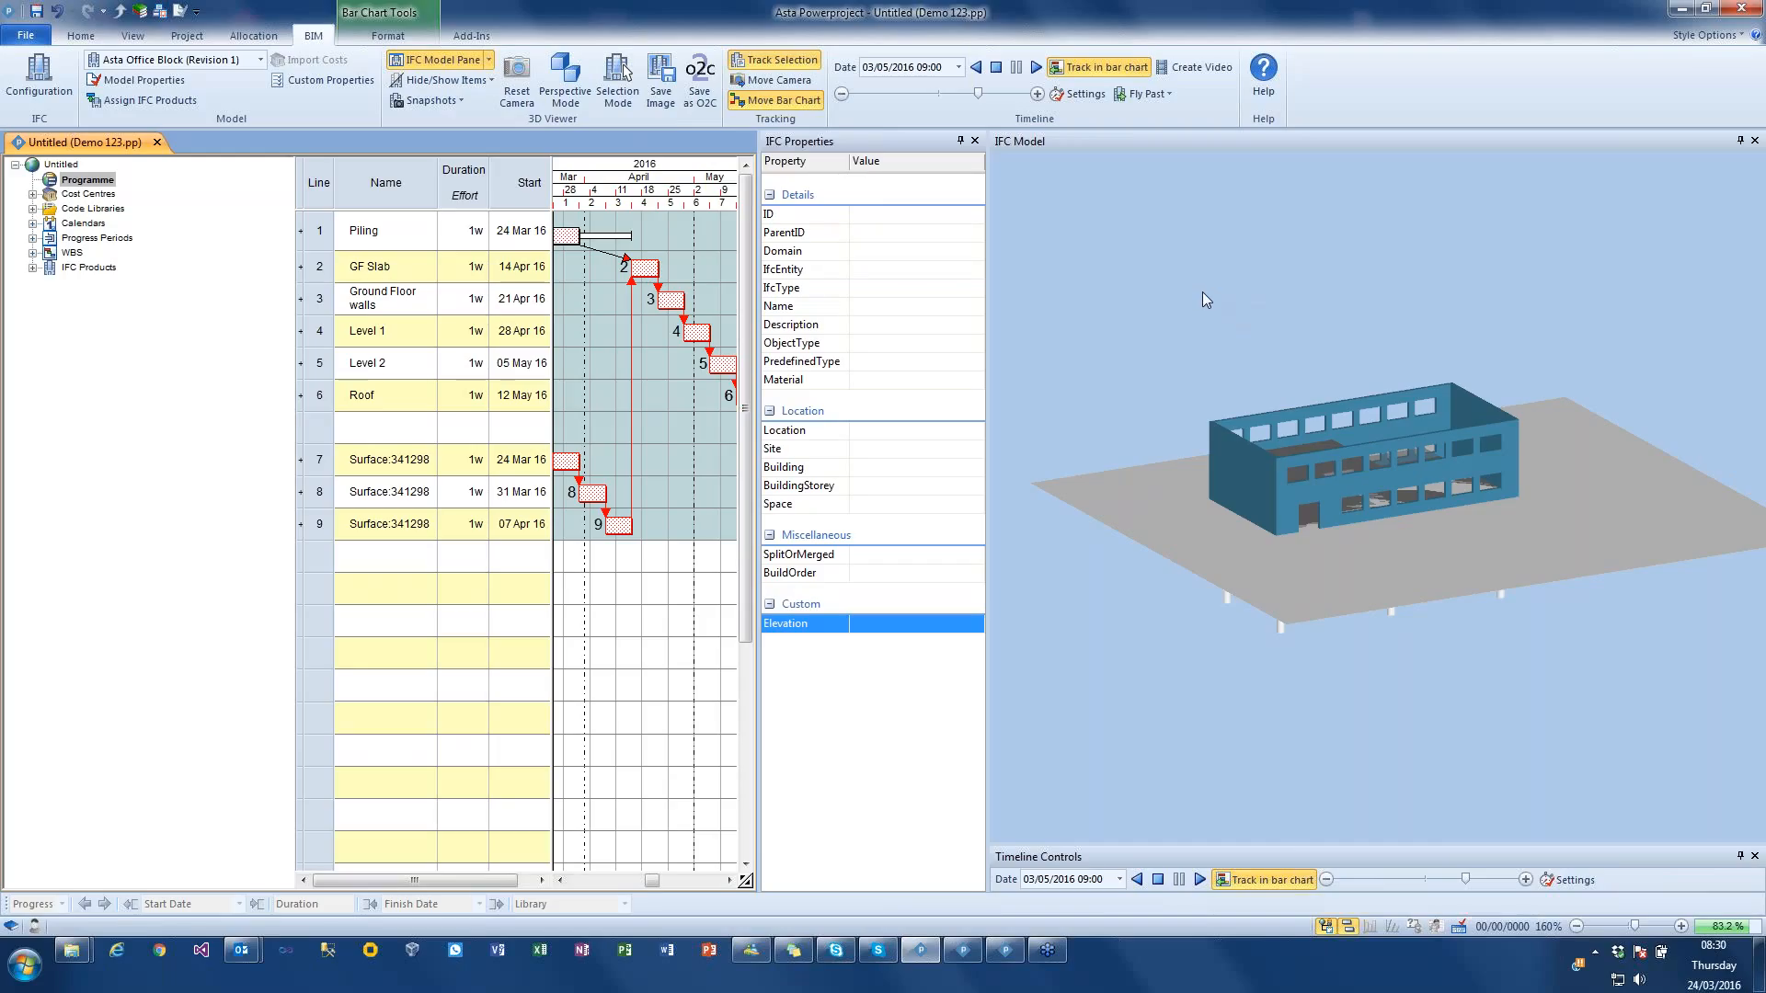
Step: Save the partly built model as an O2C file named Demo 1 on the Desktop
left_click(704, 92)
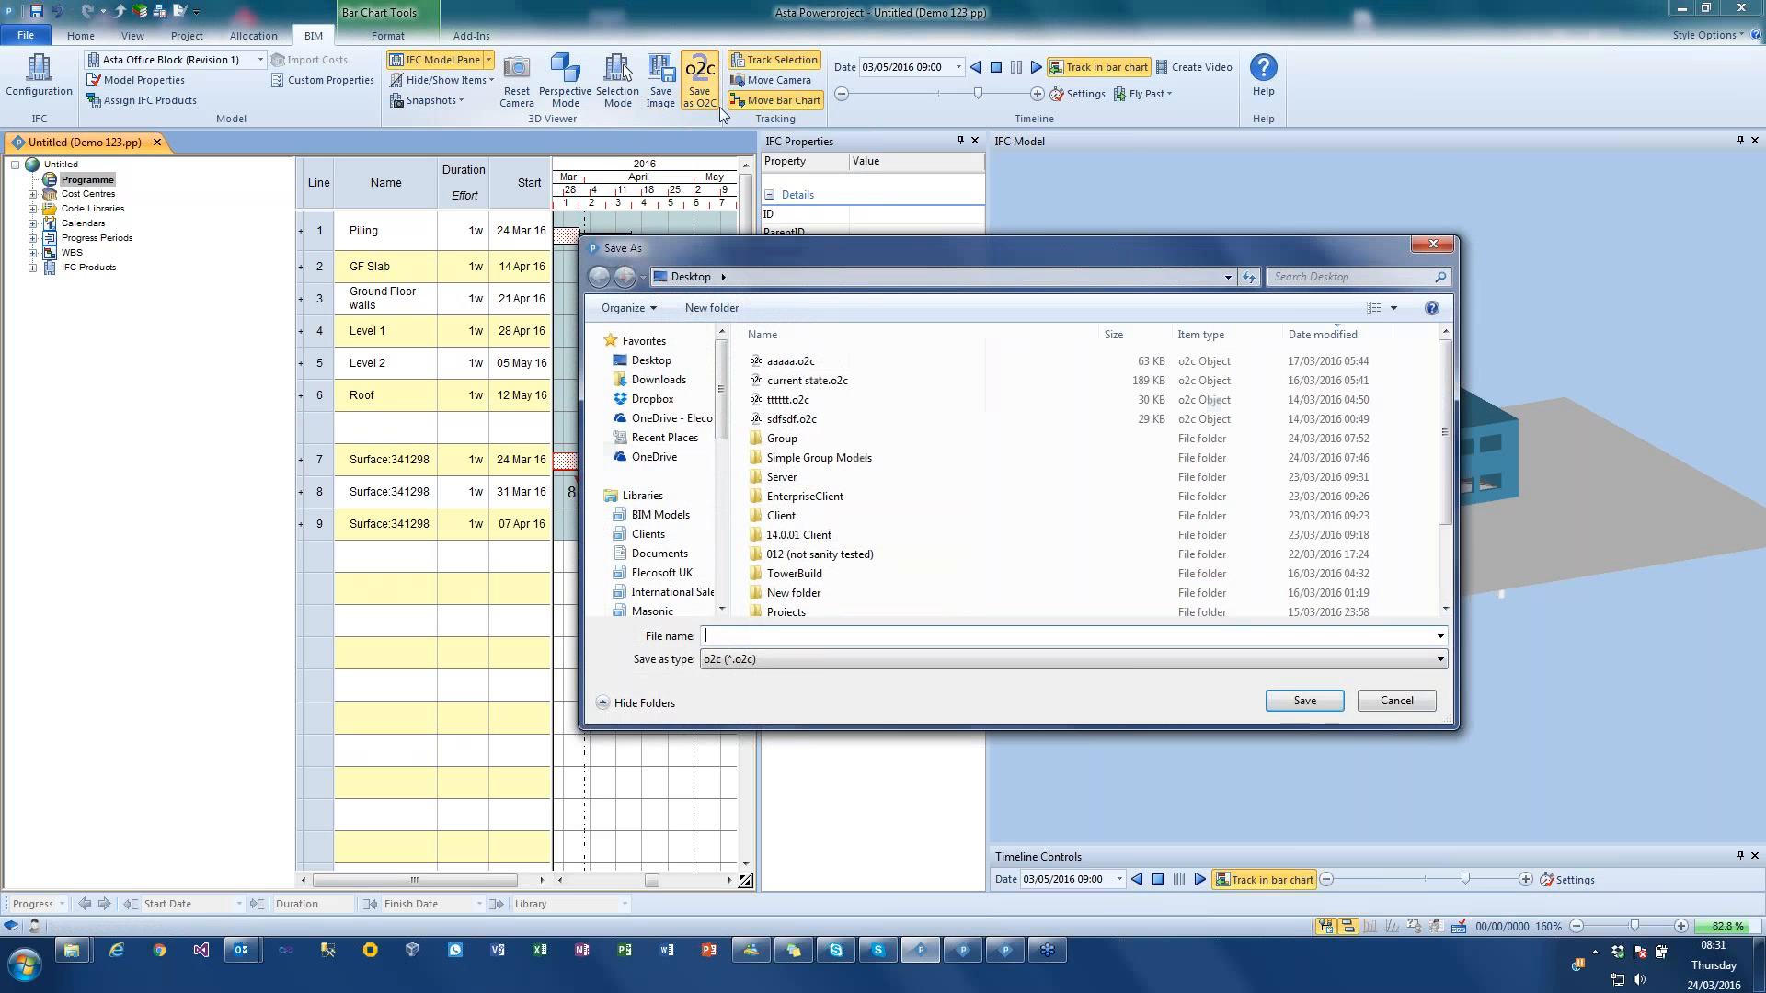
type("Demo 1")
key("Return")
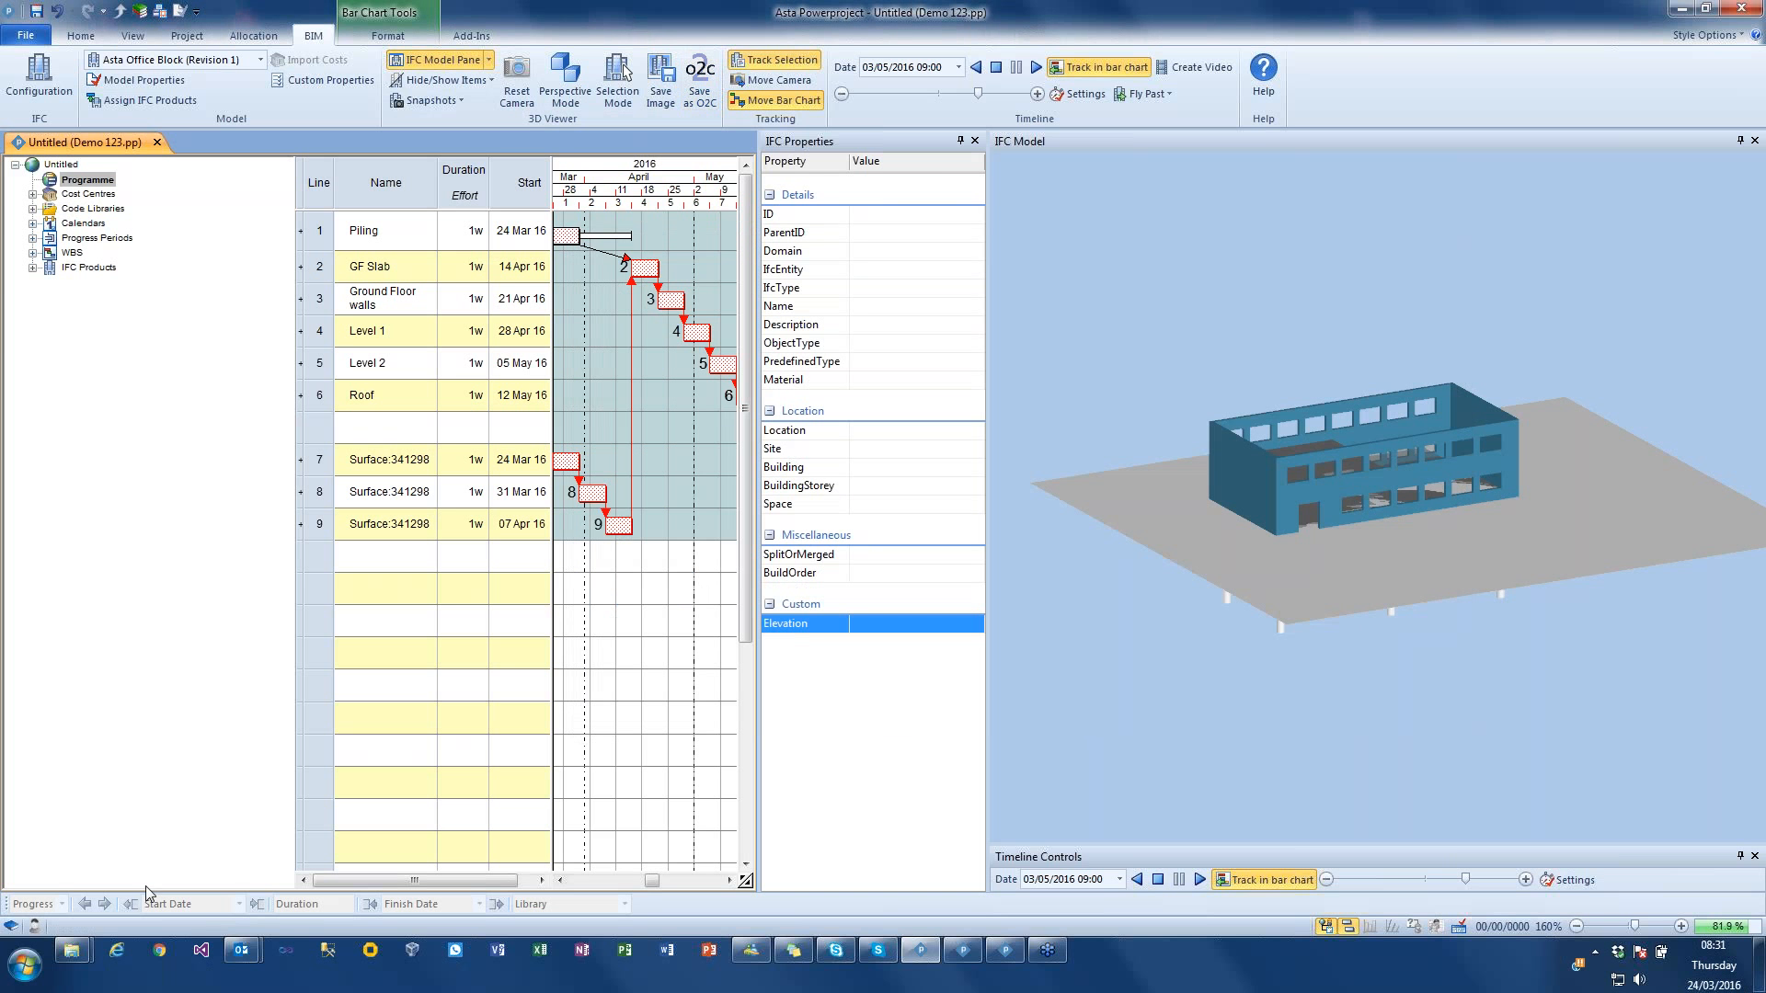
Step: Switch to Windows Explorer and open Demo 1.o2c from the Desktop in o2c Player
right_click(82, 945)
left_click(86, 864)
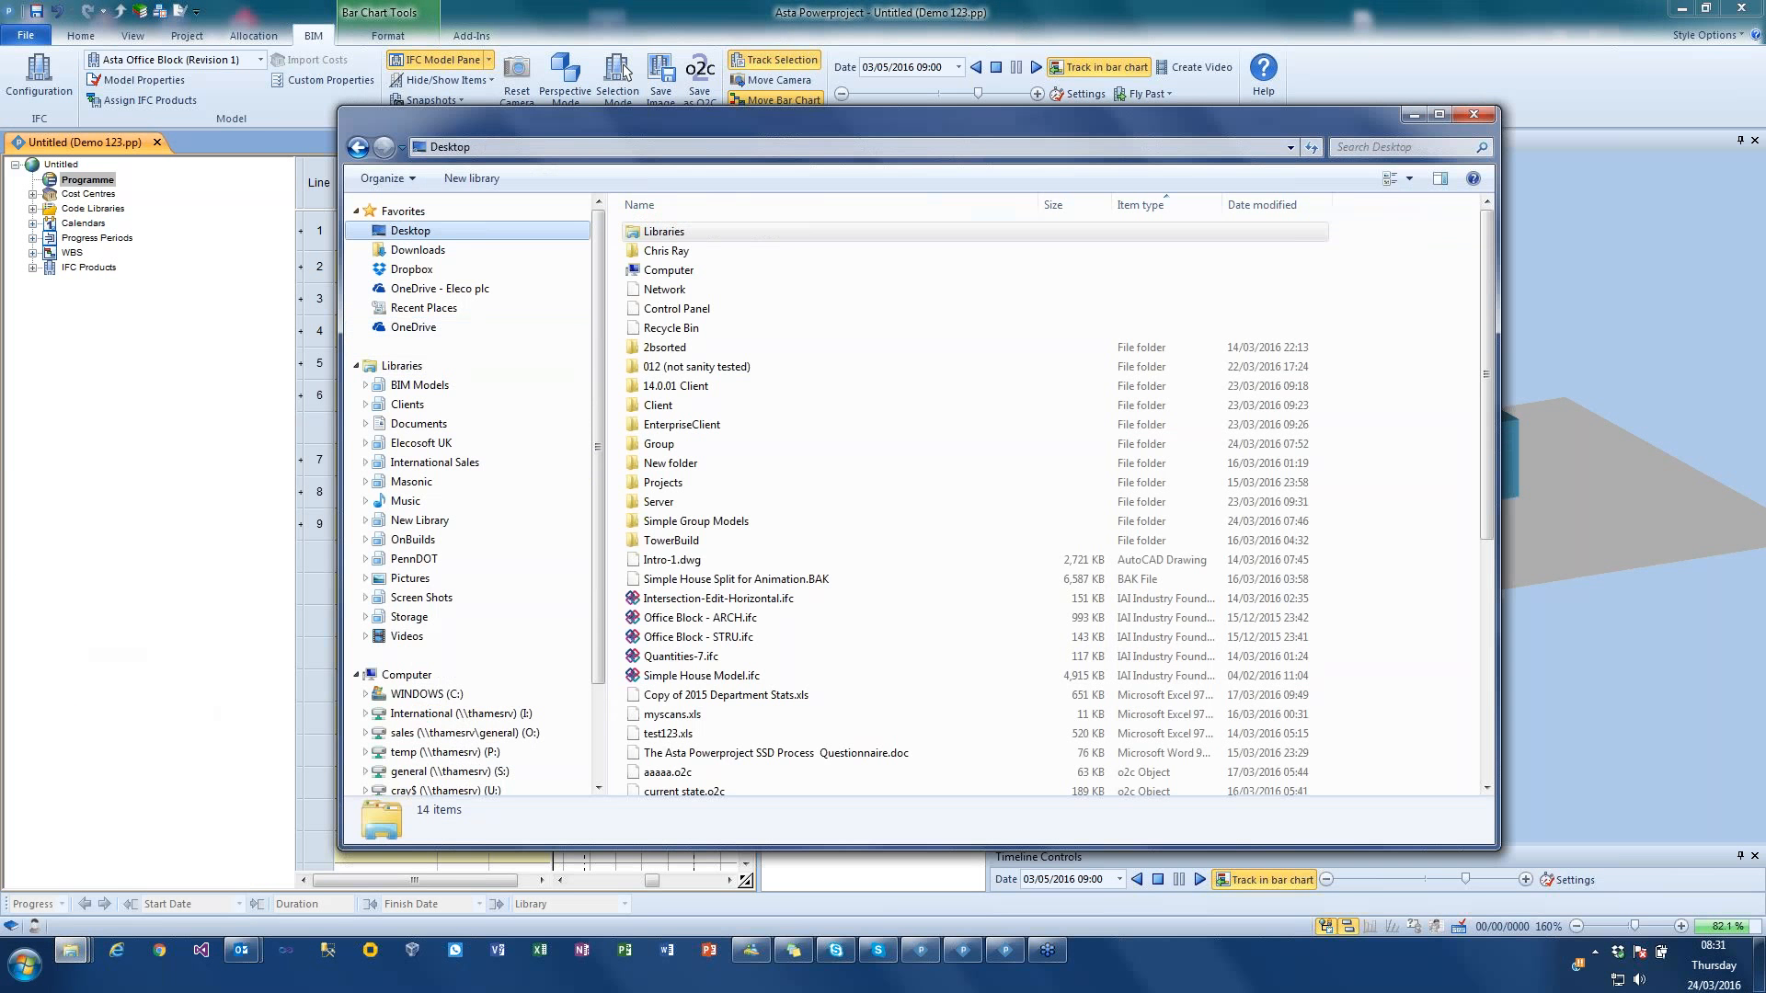
left_click(754, 671)
scroll(755, 667, "down", 3)
double_click(685, 636)
Step: Inspect the exported building from inside and outside in o2c Player, and reset the timeline simulation back in Asta Powerproject
left_click_drag(1009, 536, 1023, 396)
scroll(1012, 397, "up", 10)
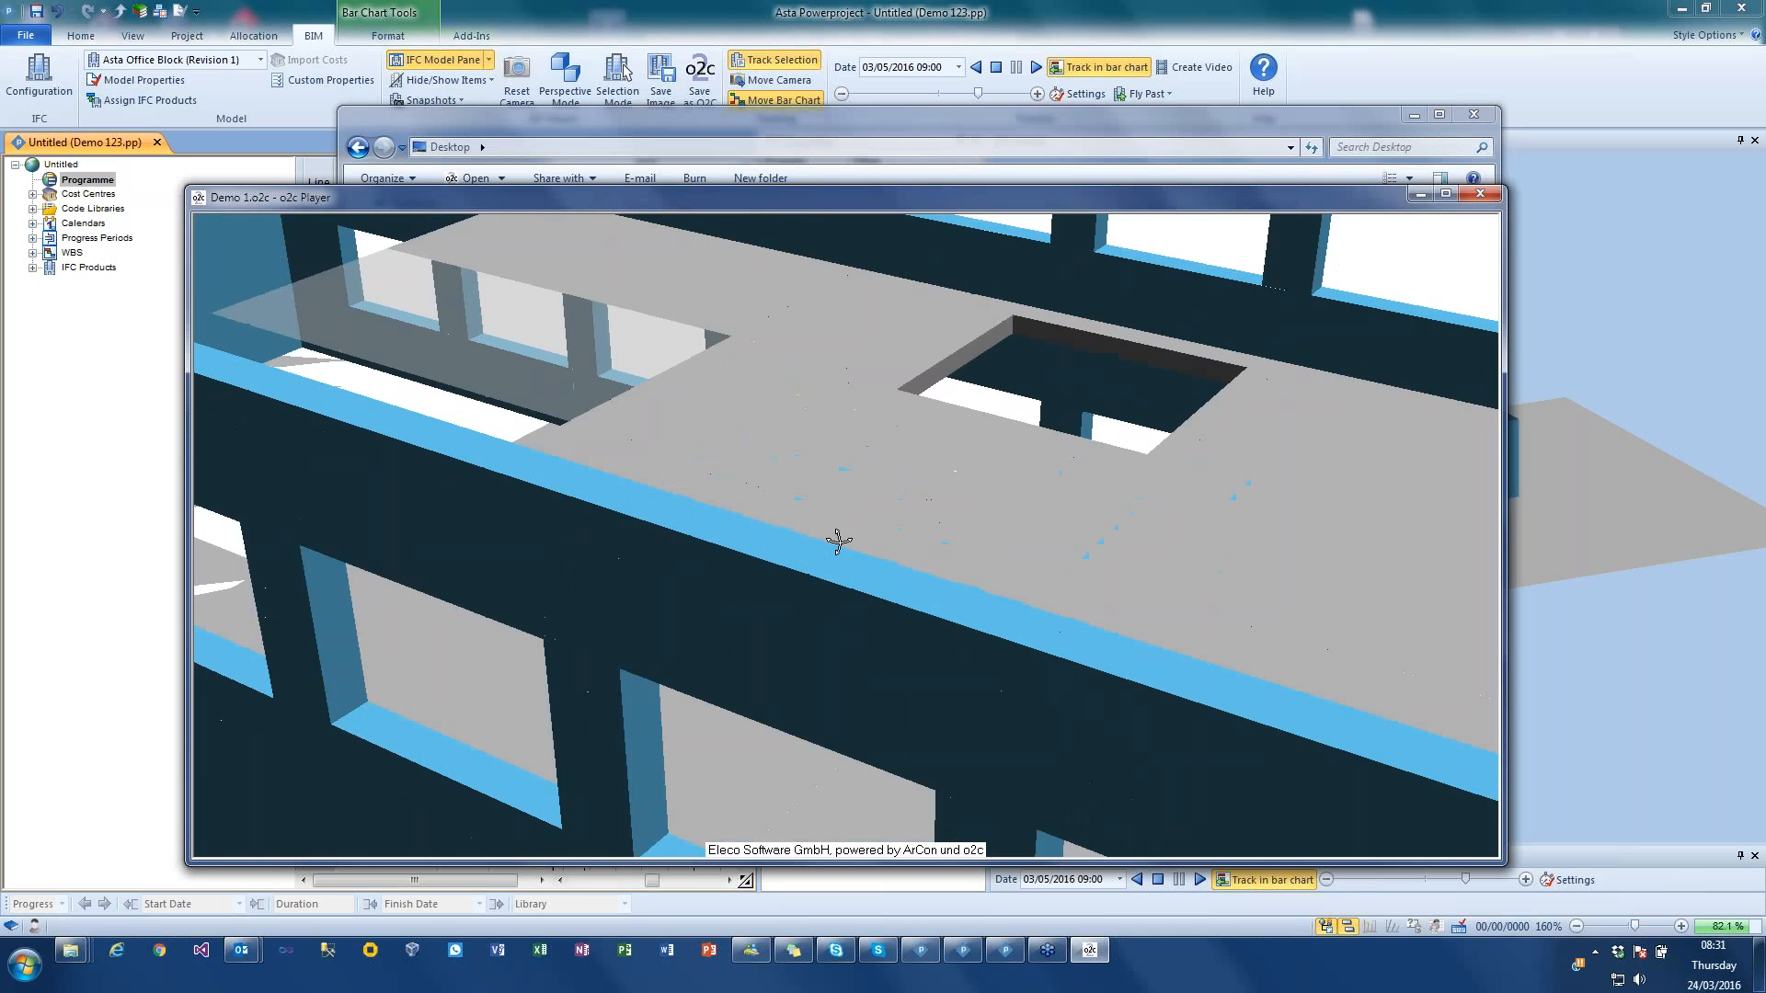
scroll(853, 548, "up", 5)
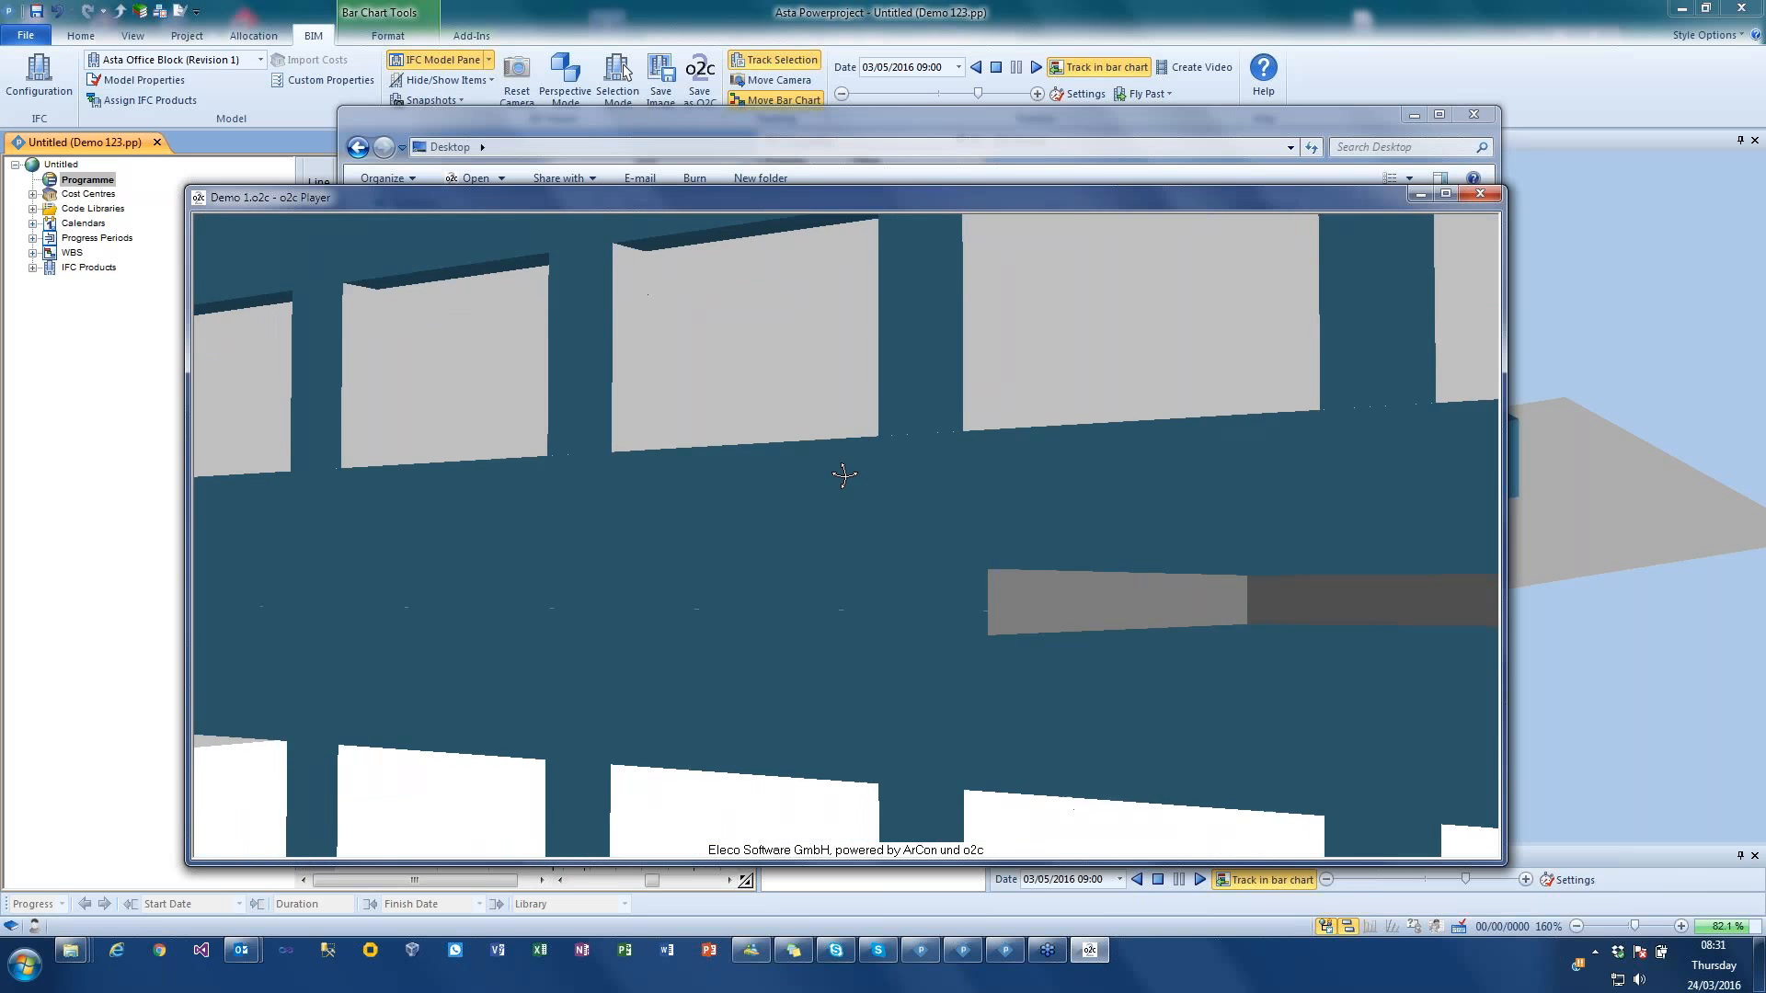
scroll(830, 475, "up", 3)
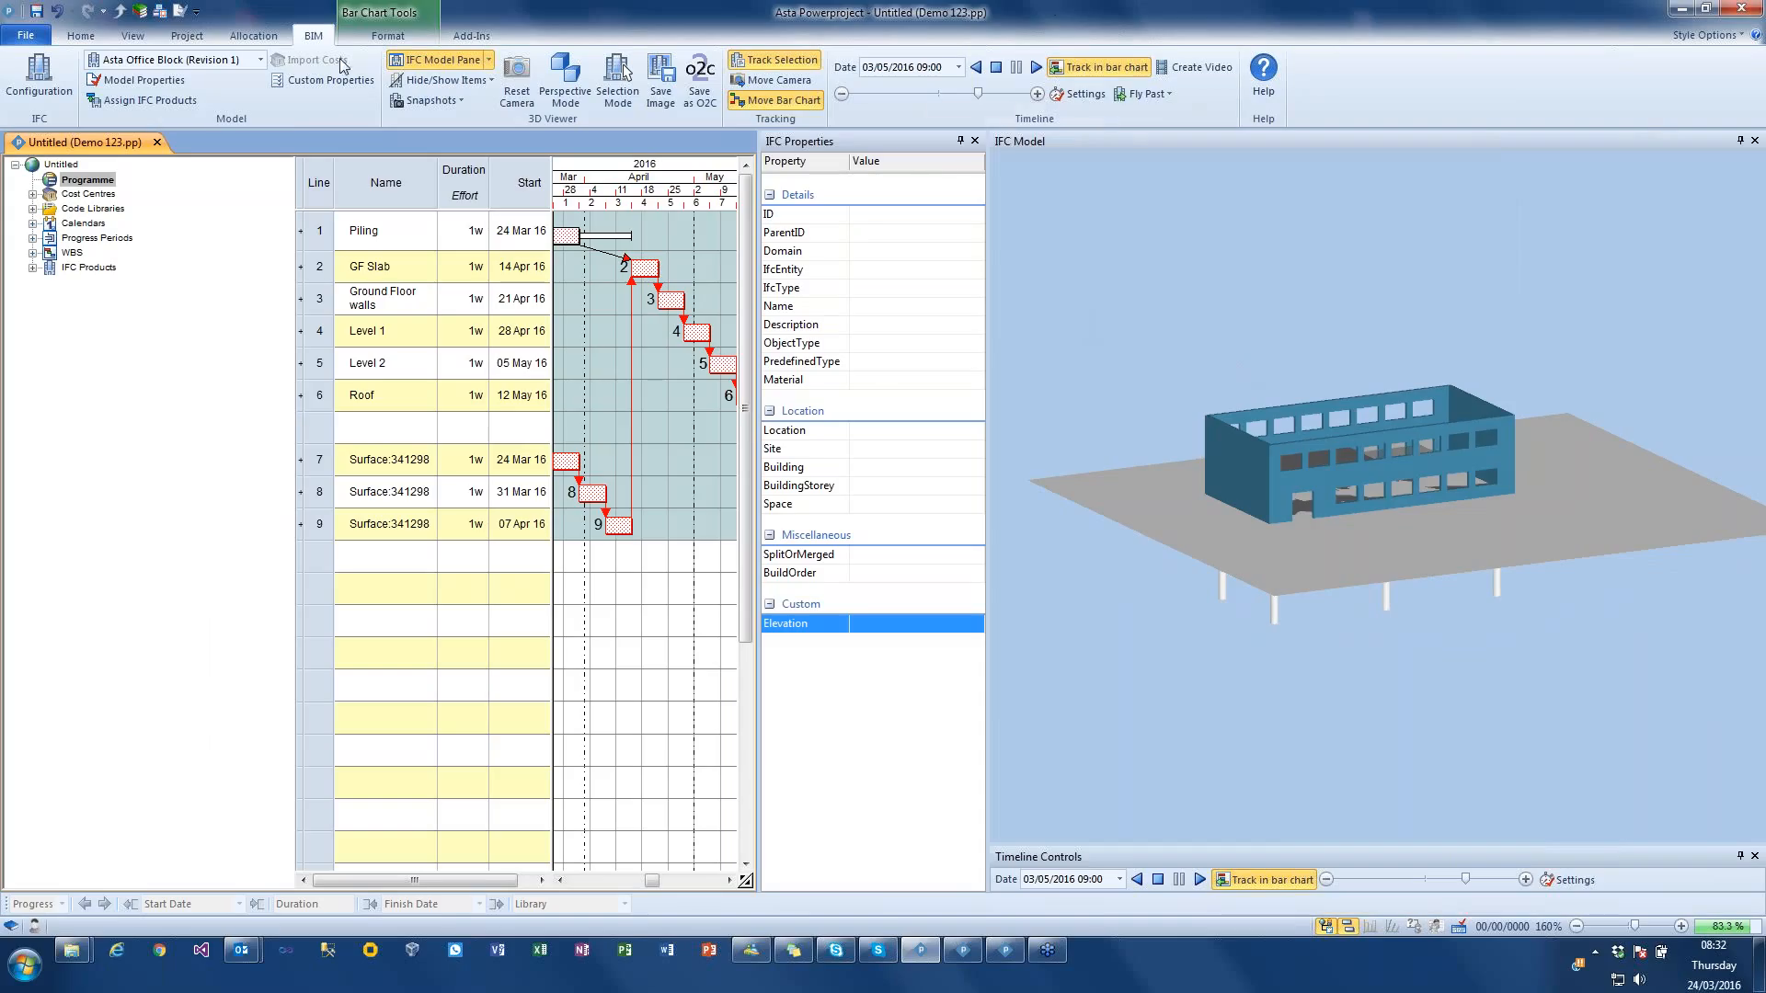
left_click(995, 68)
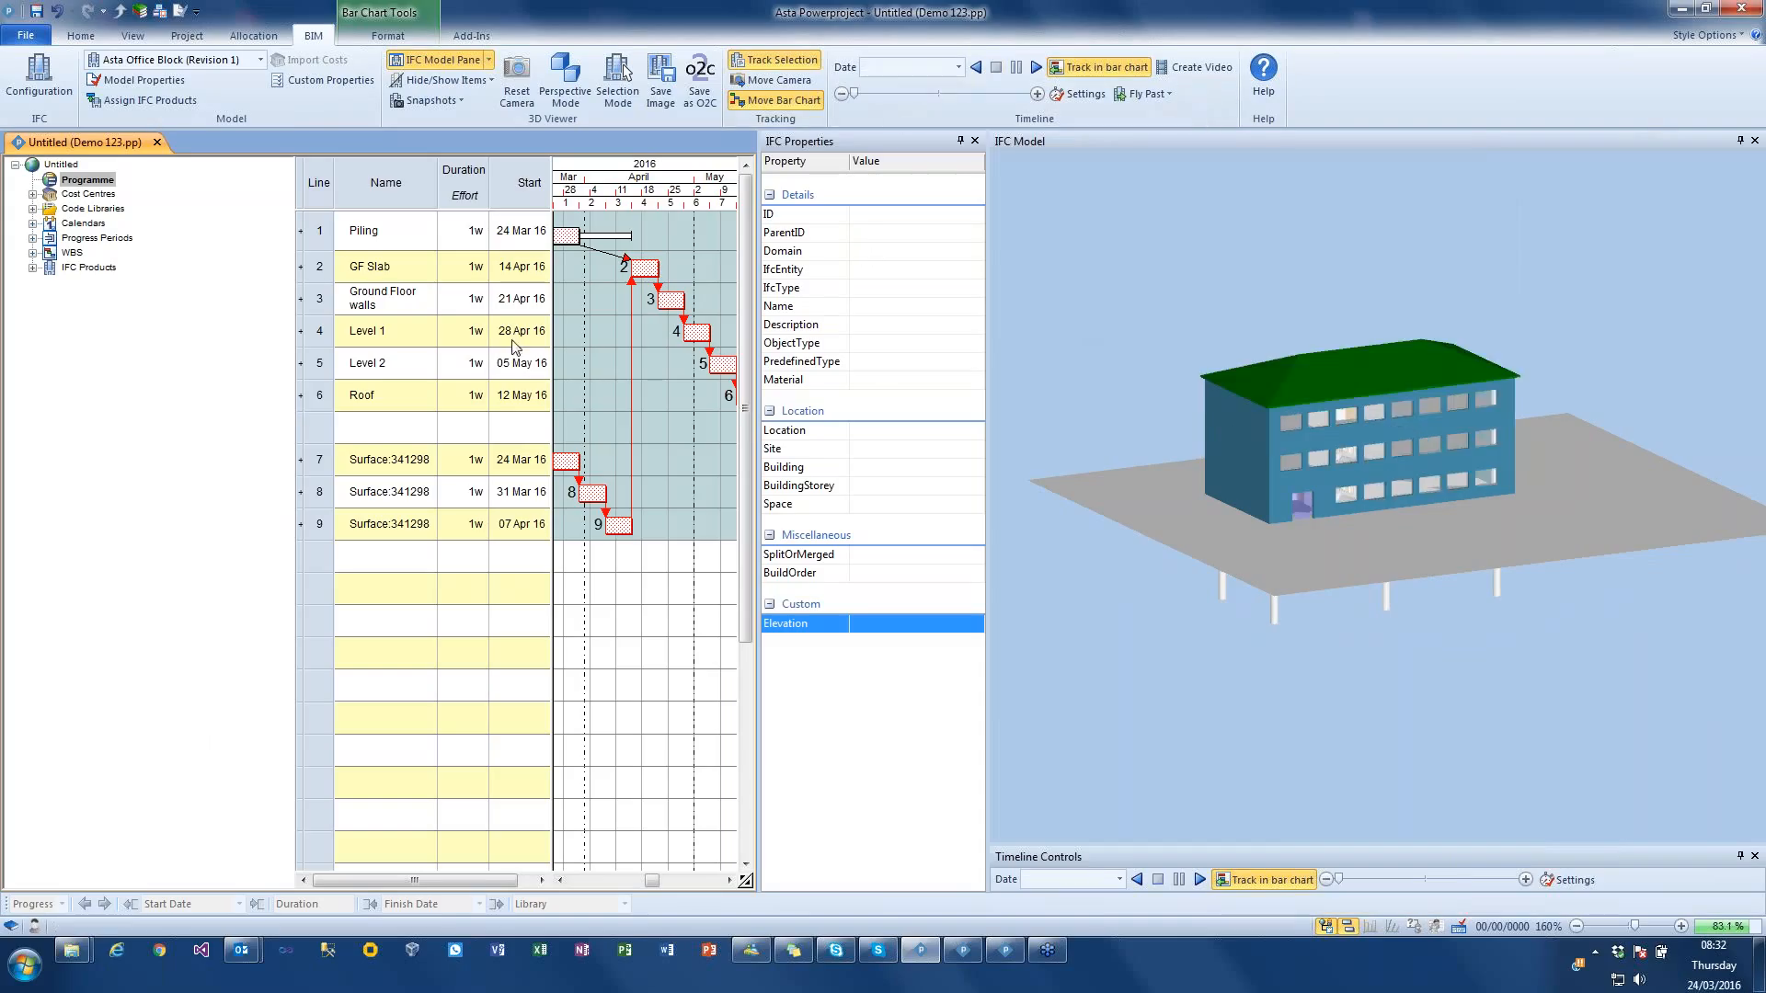
Step: Isolate the products linked to the Ground Floor walls, Level 2 and middle Surface:341298 tasks in the 3D model, and restore the whole building
left_click(319, 296)
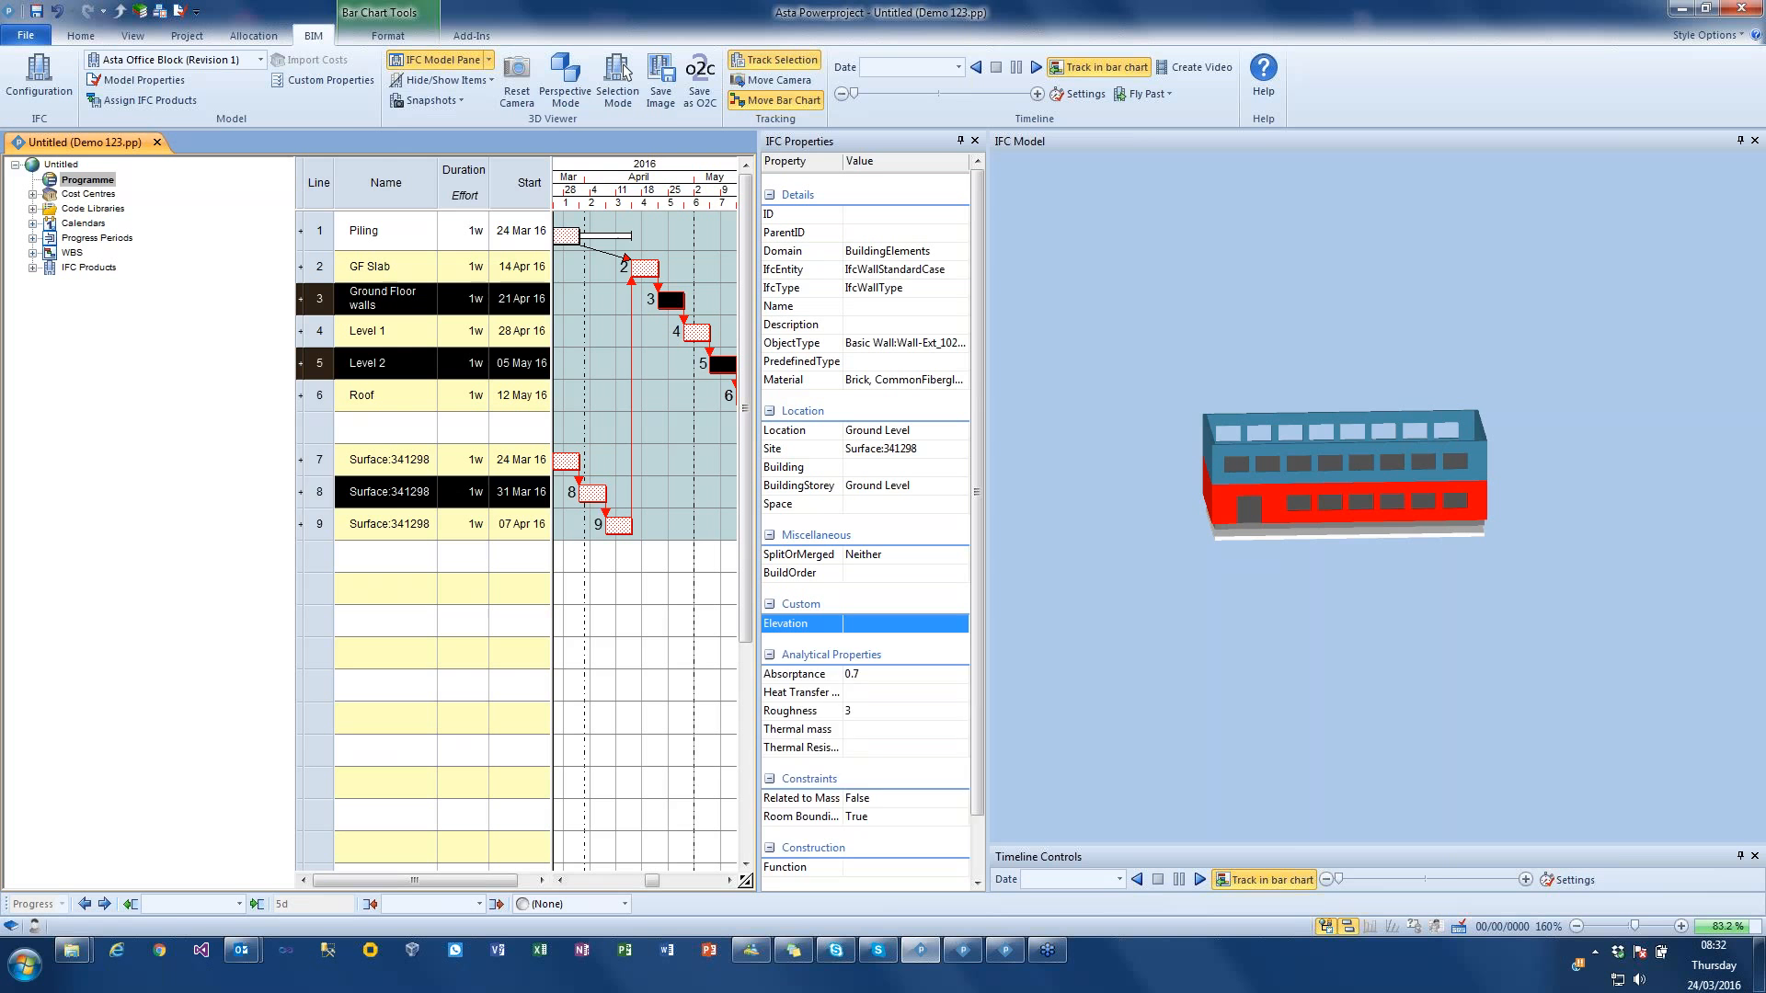
left_click(471, 83)
left_click(469, 206)
left_click_drag(1058, 372, 1260, 329)
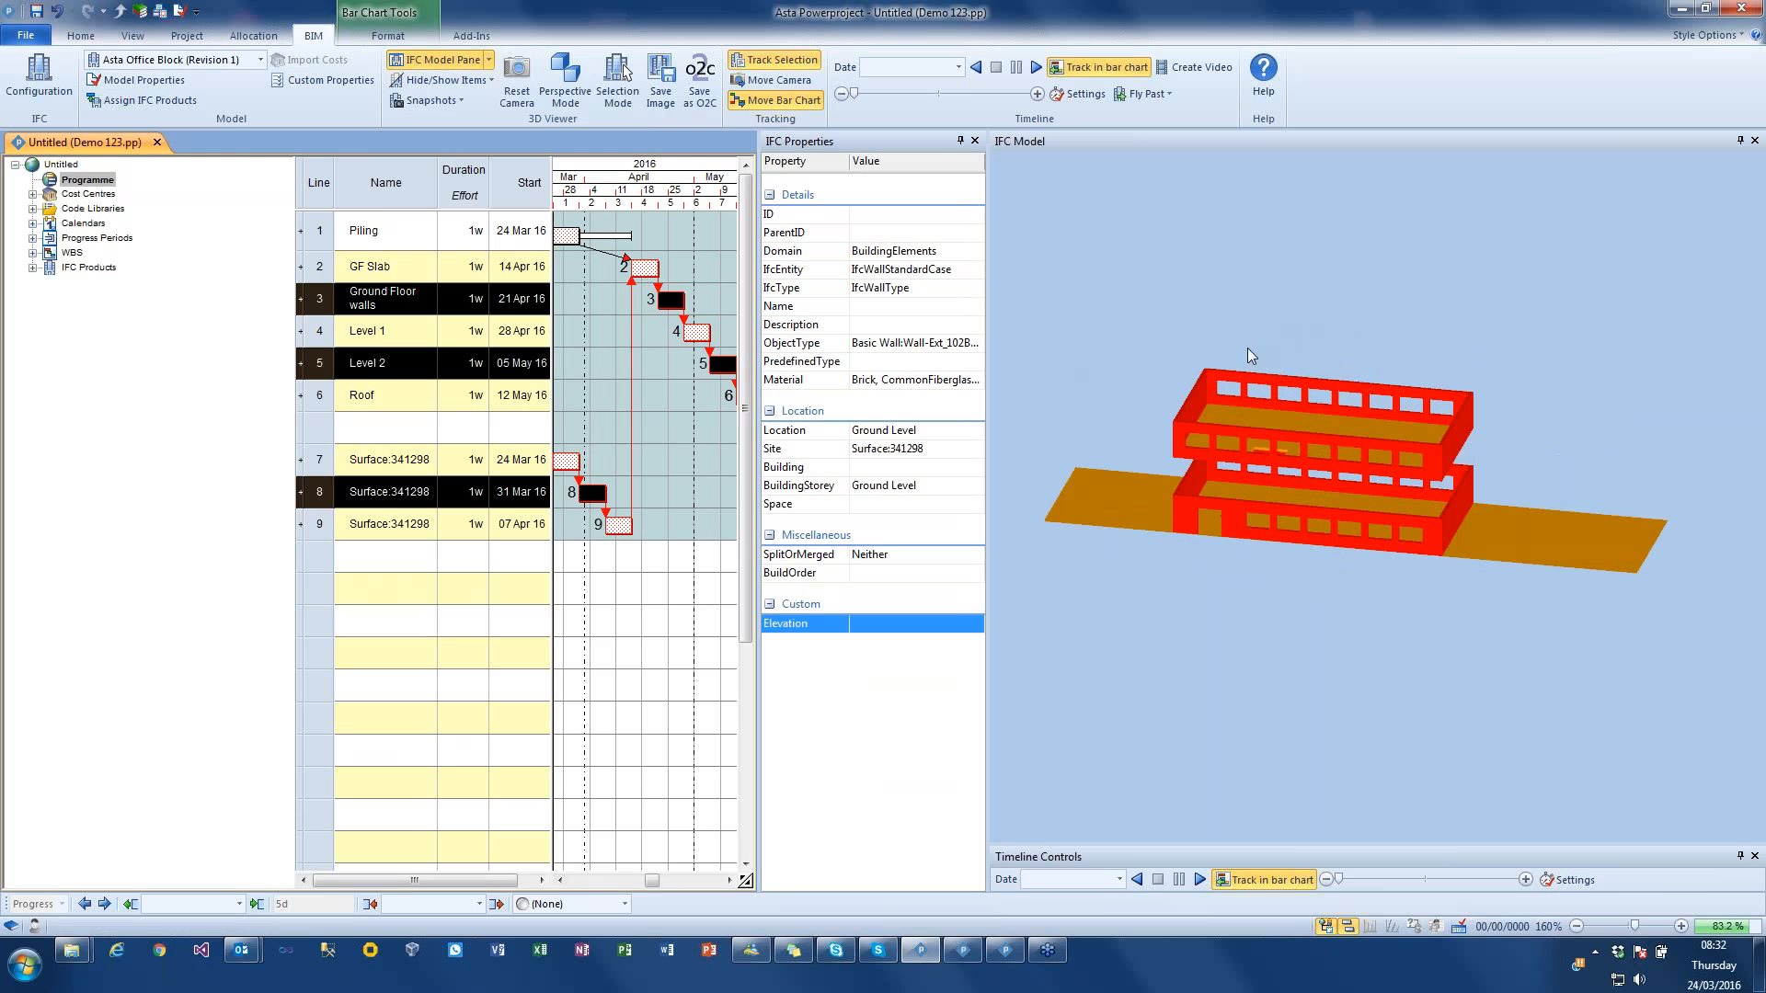
left_click(1264, 335)
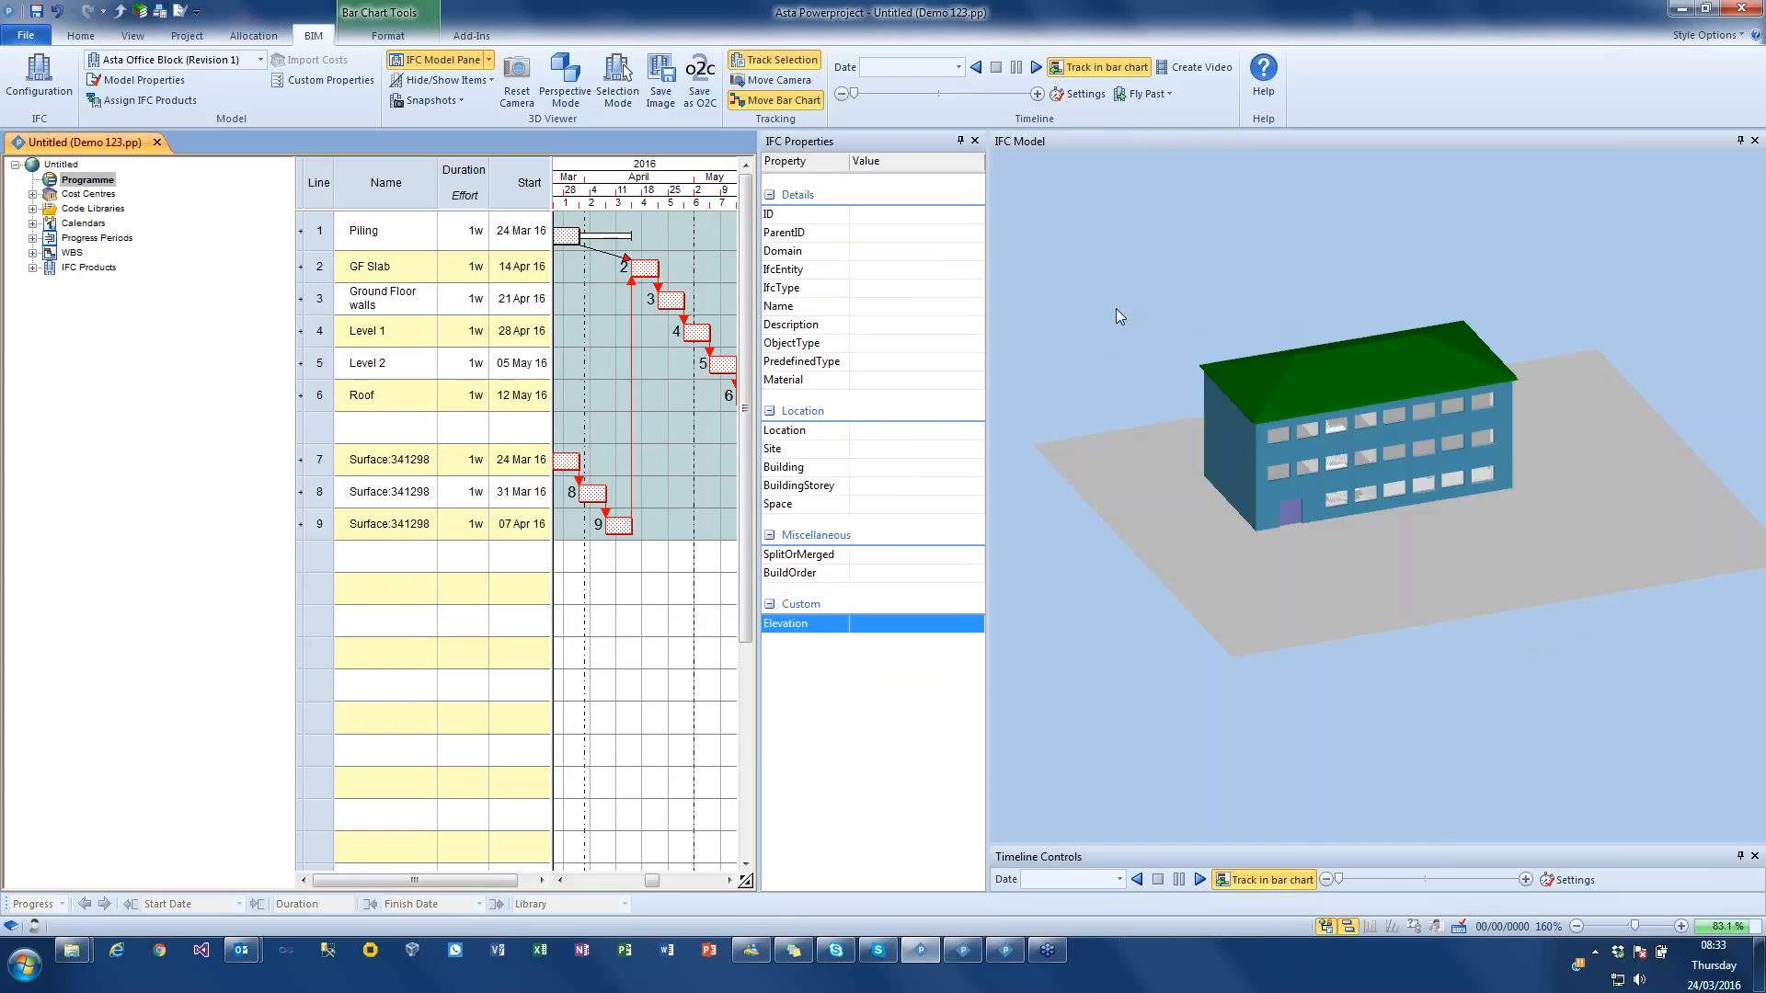
left_click_drag(1118, 307, 1134, 297)
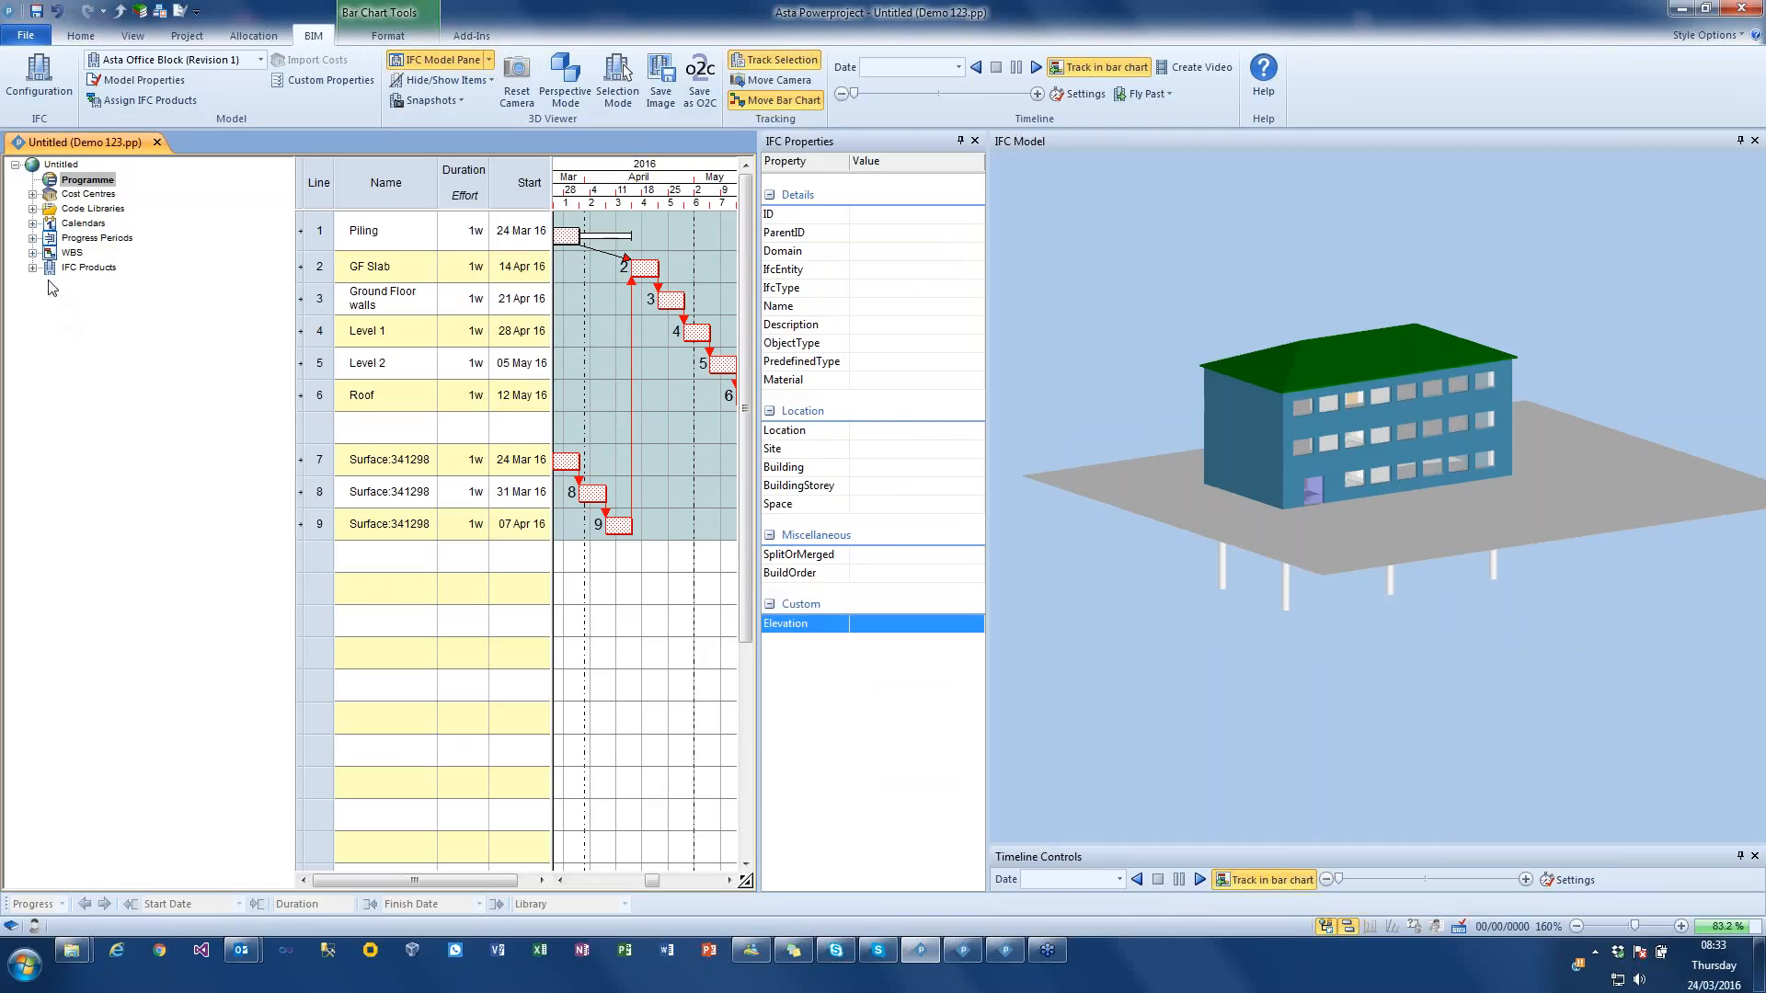
Step: Create a new IFC product search named Ground Floor Walls in the project library
left_click(138, 12)
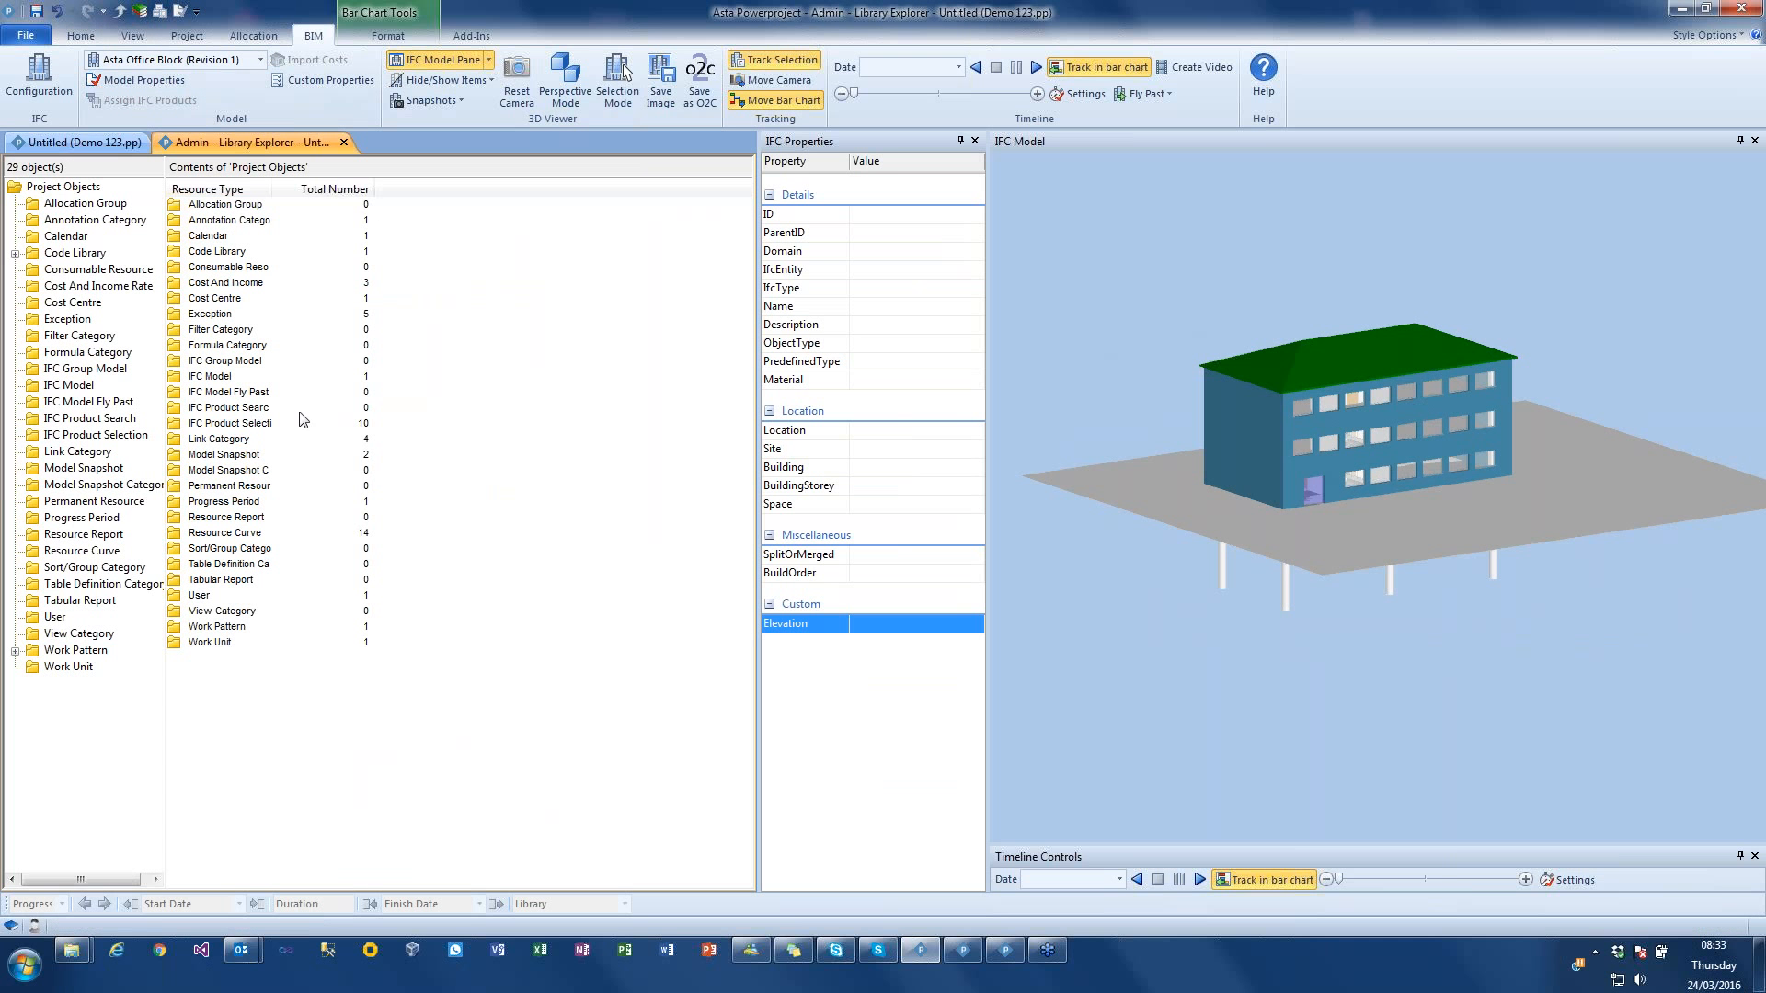
double_click(229, 407)
right_click(241, 242)
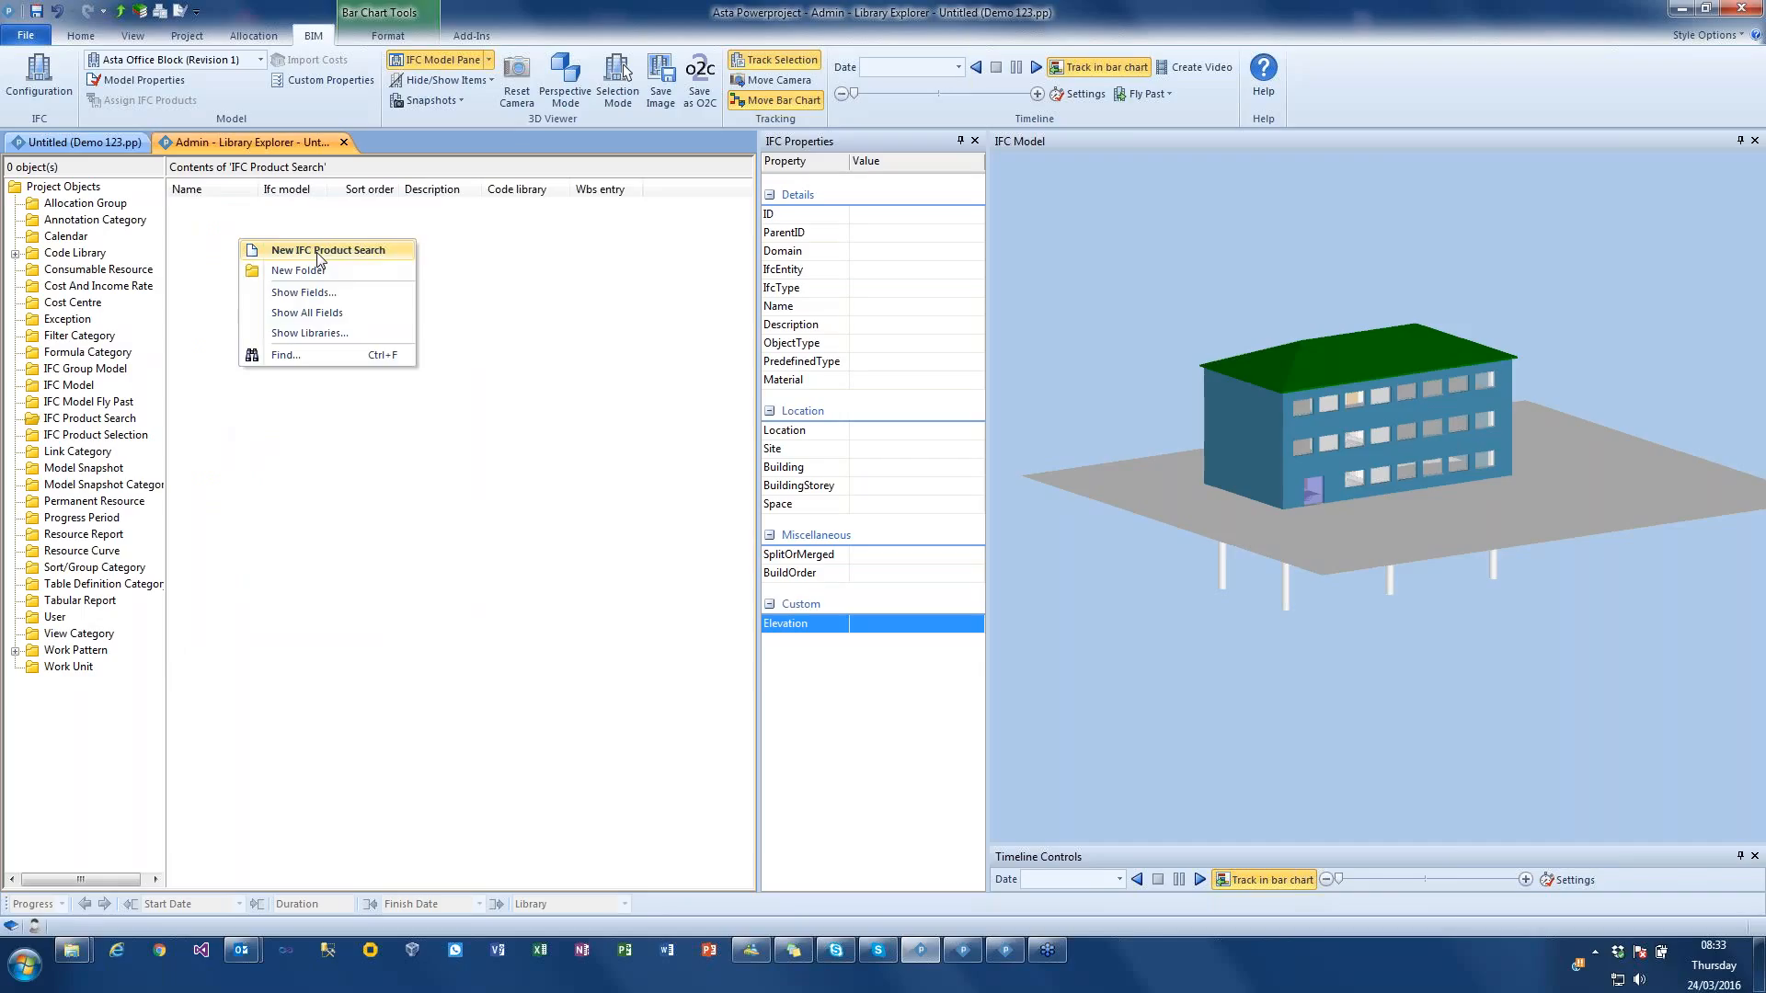
left_click(319, 250)
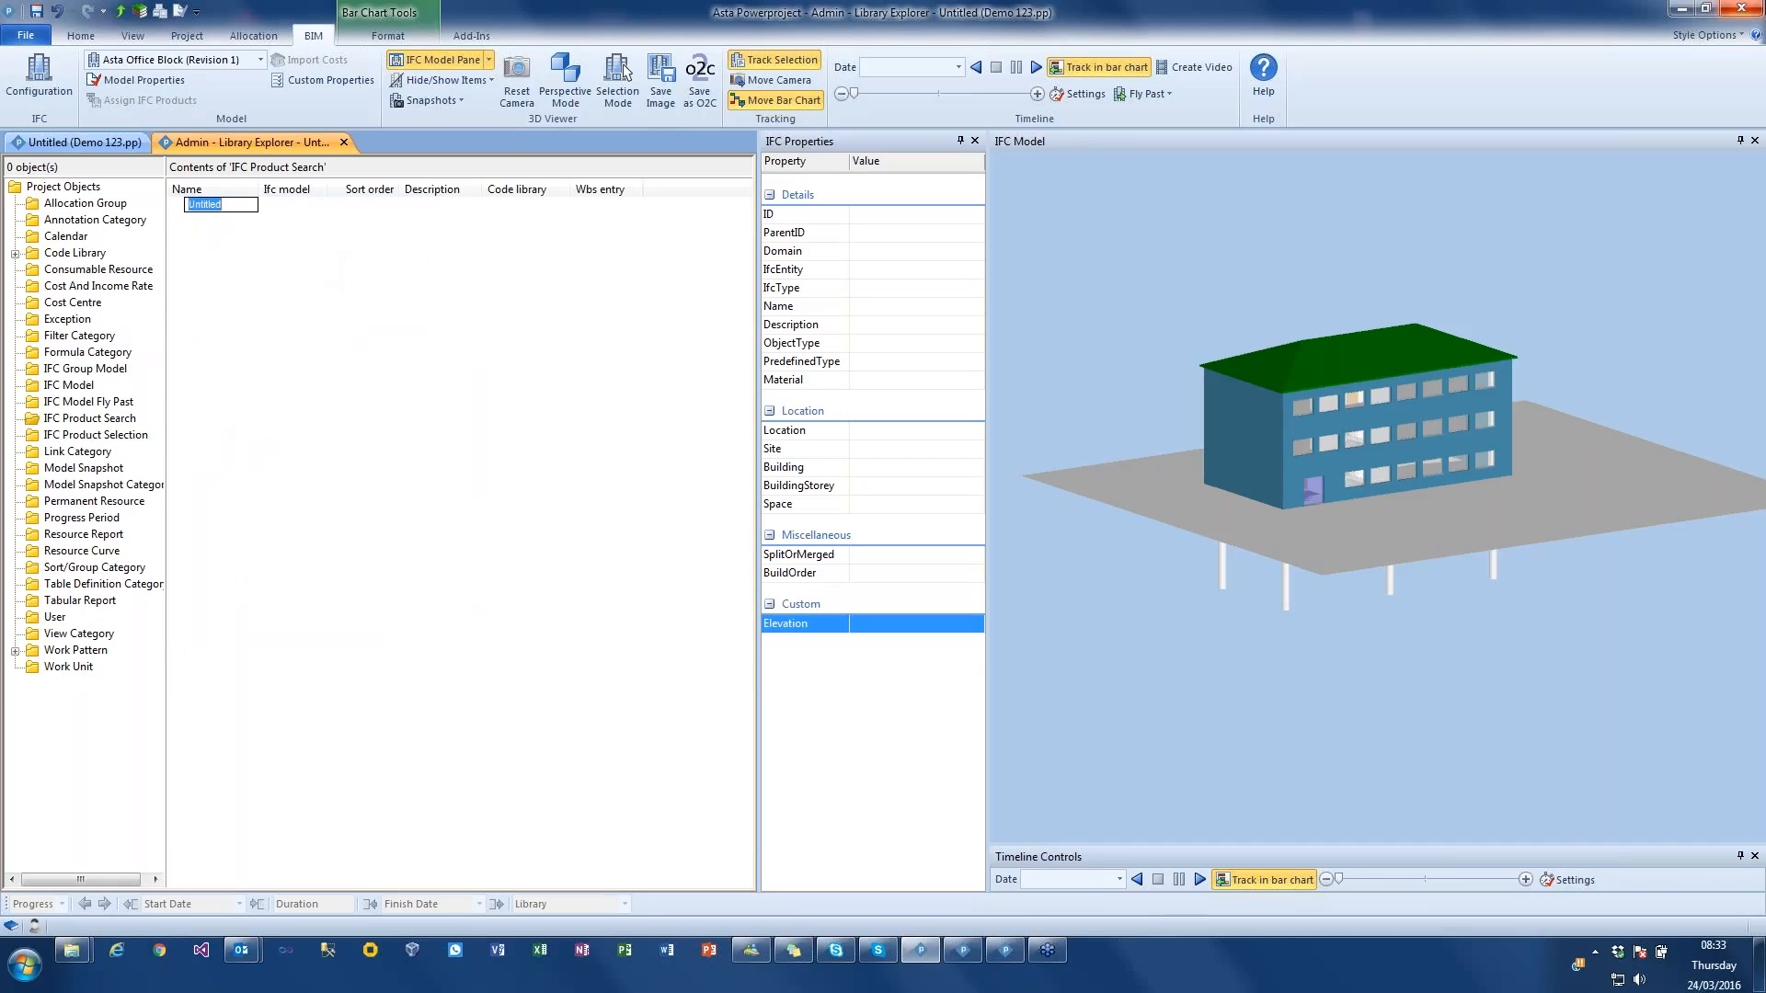
type("Ground Floor")
key("Return")
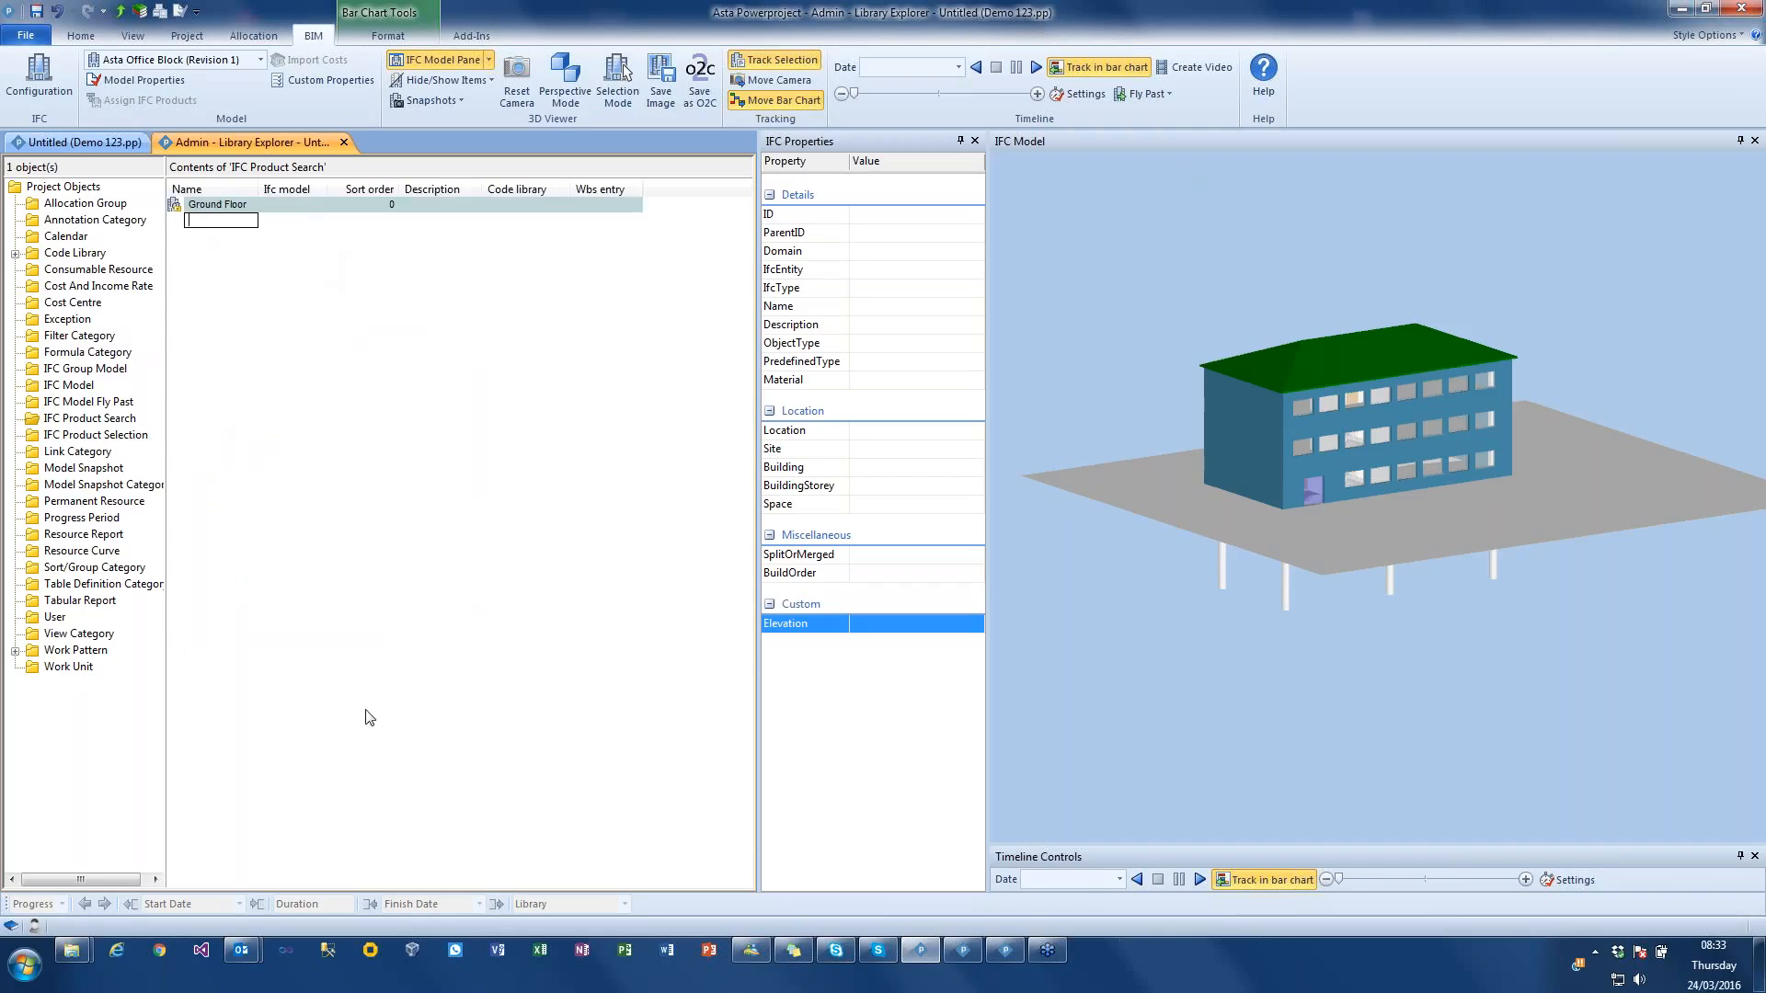
key("Escape")
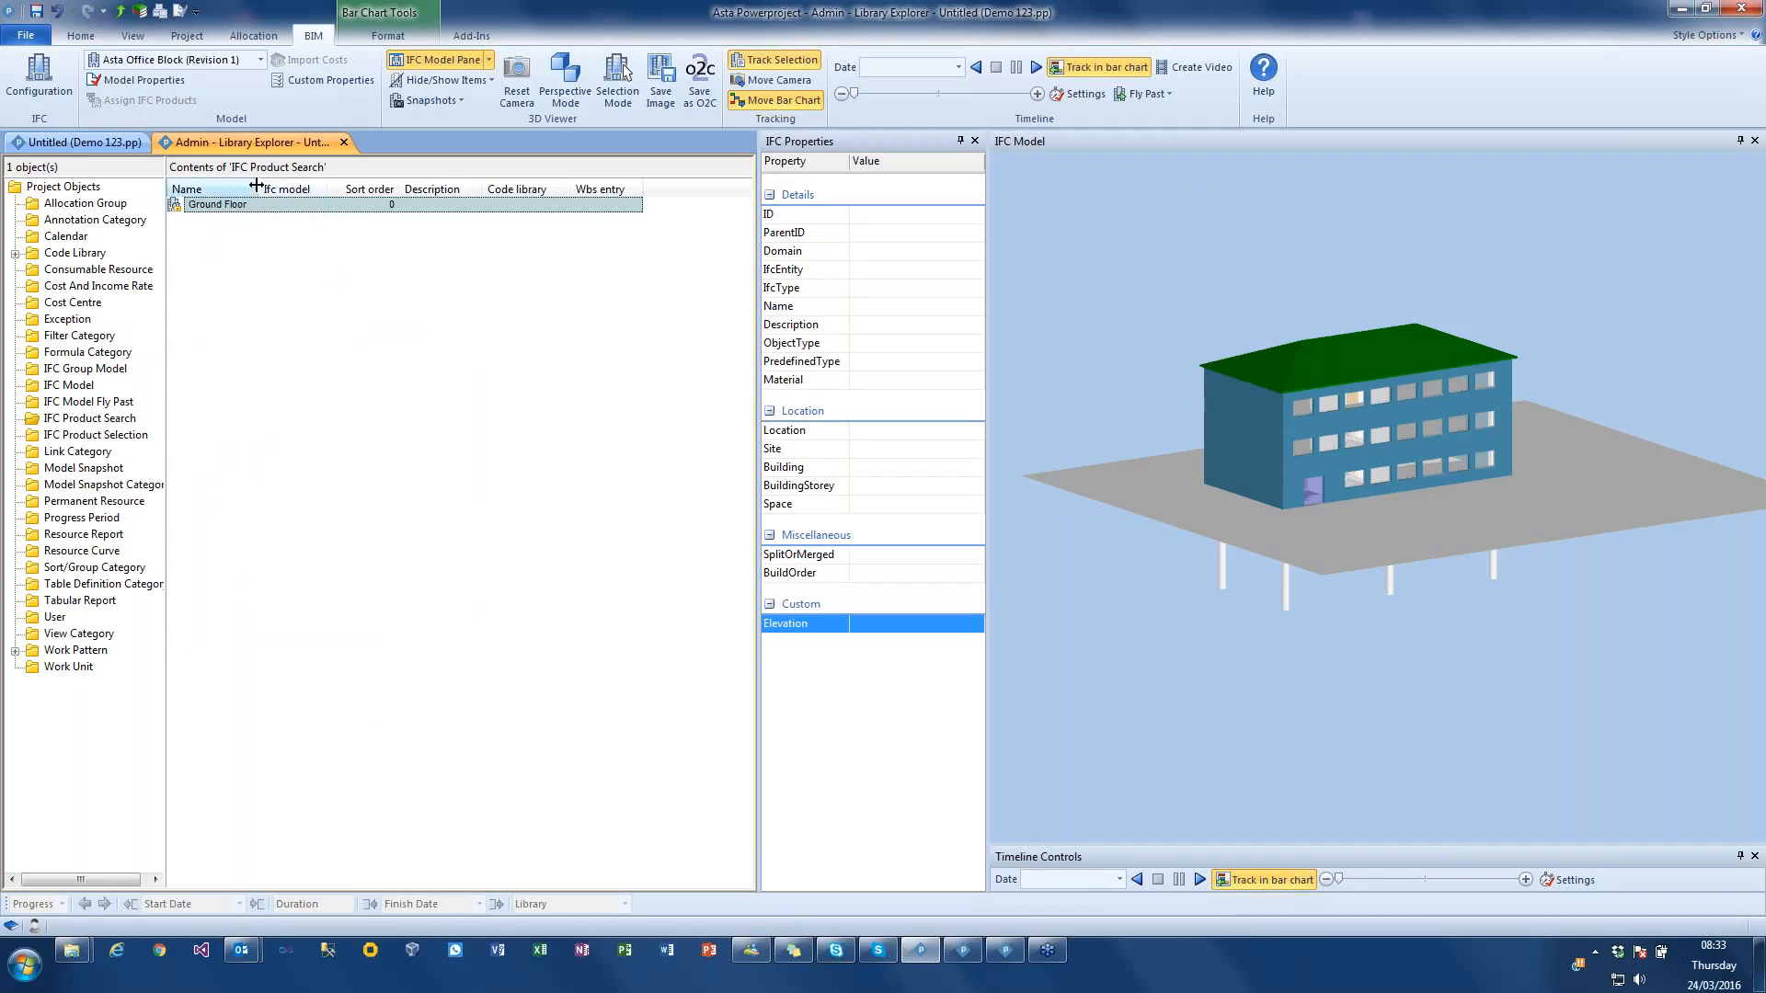
left_click_drag(257, 186, 310, 186)
left_click(178, 209)
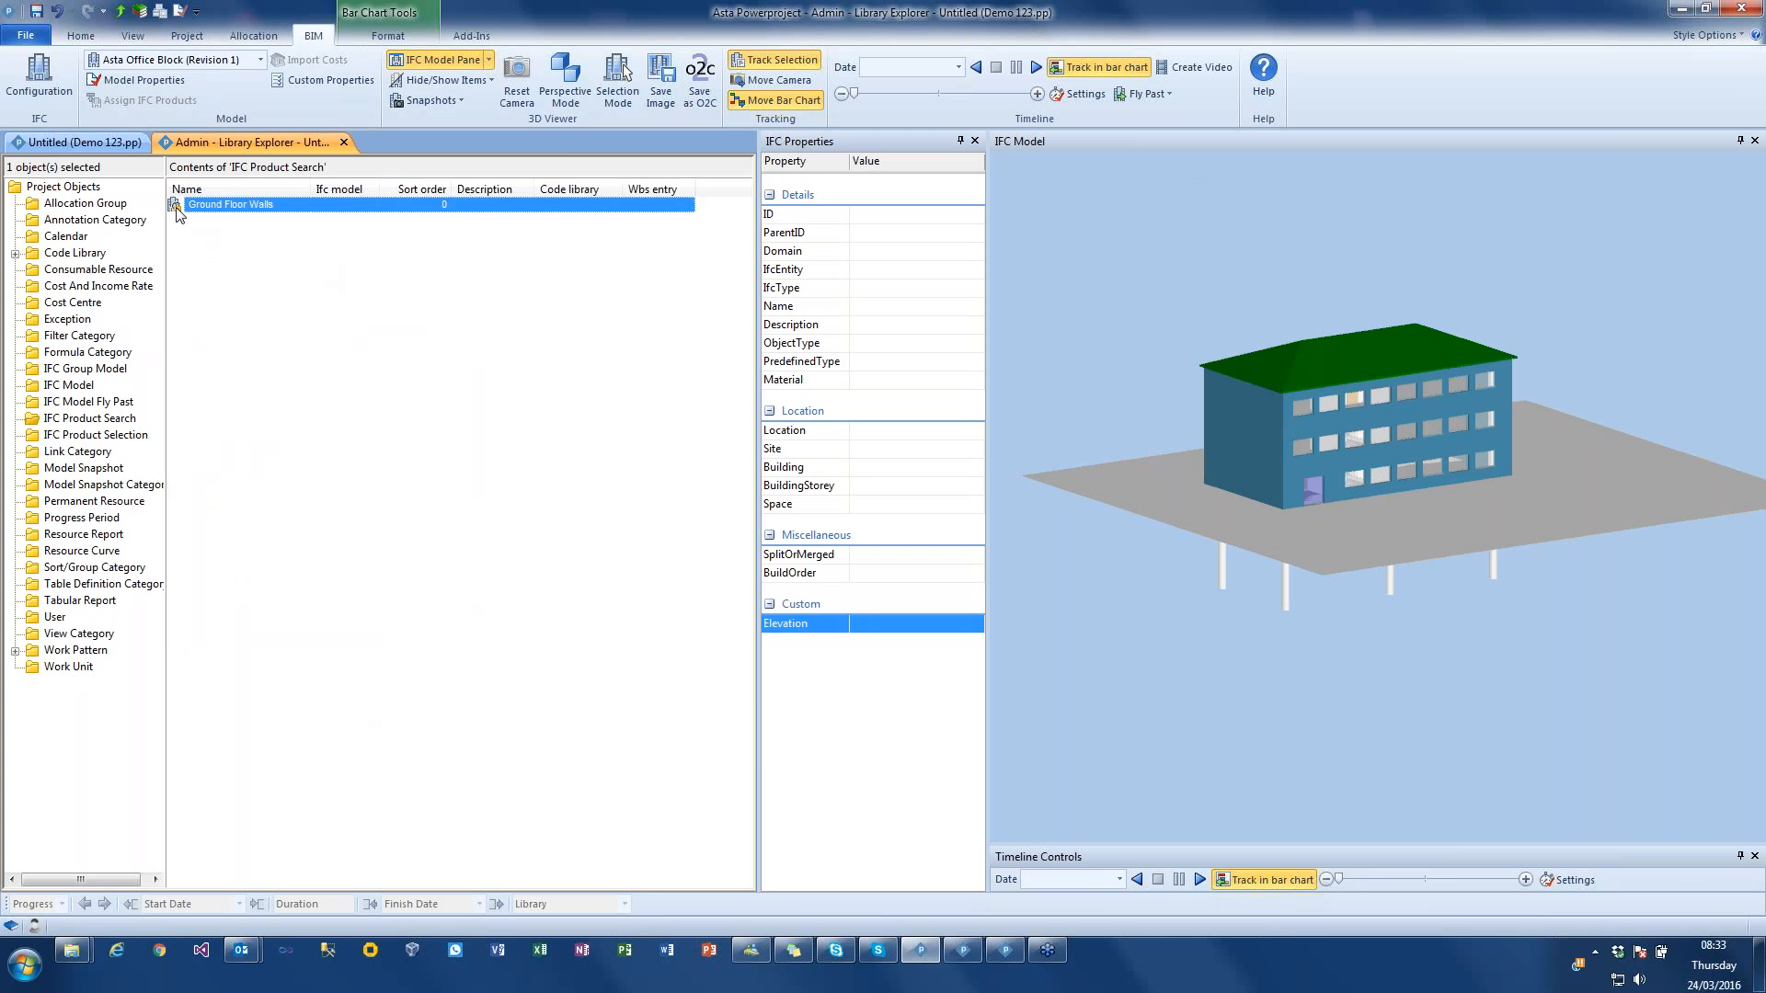
Step: Add a criterion to the Ground Floor Walls search requiring IfcEntity to equal IfcWallStandardCase, using a model wall's properties and the matching products as reference
double_click(179, 208)
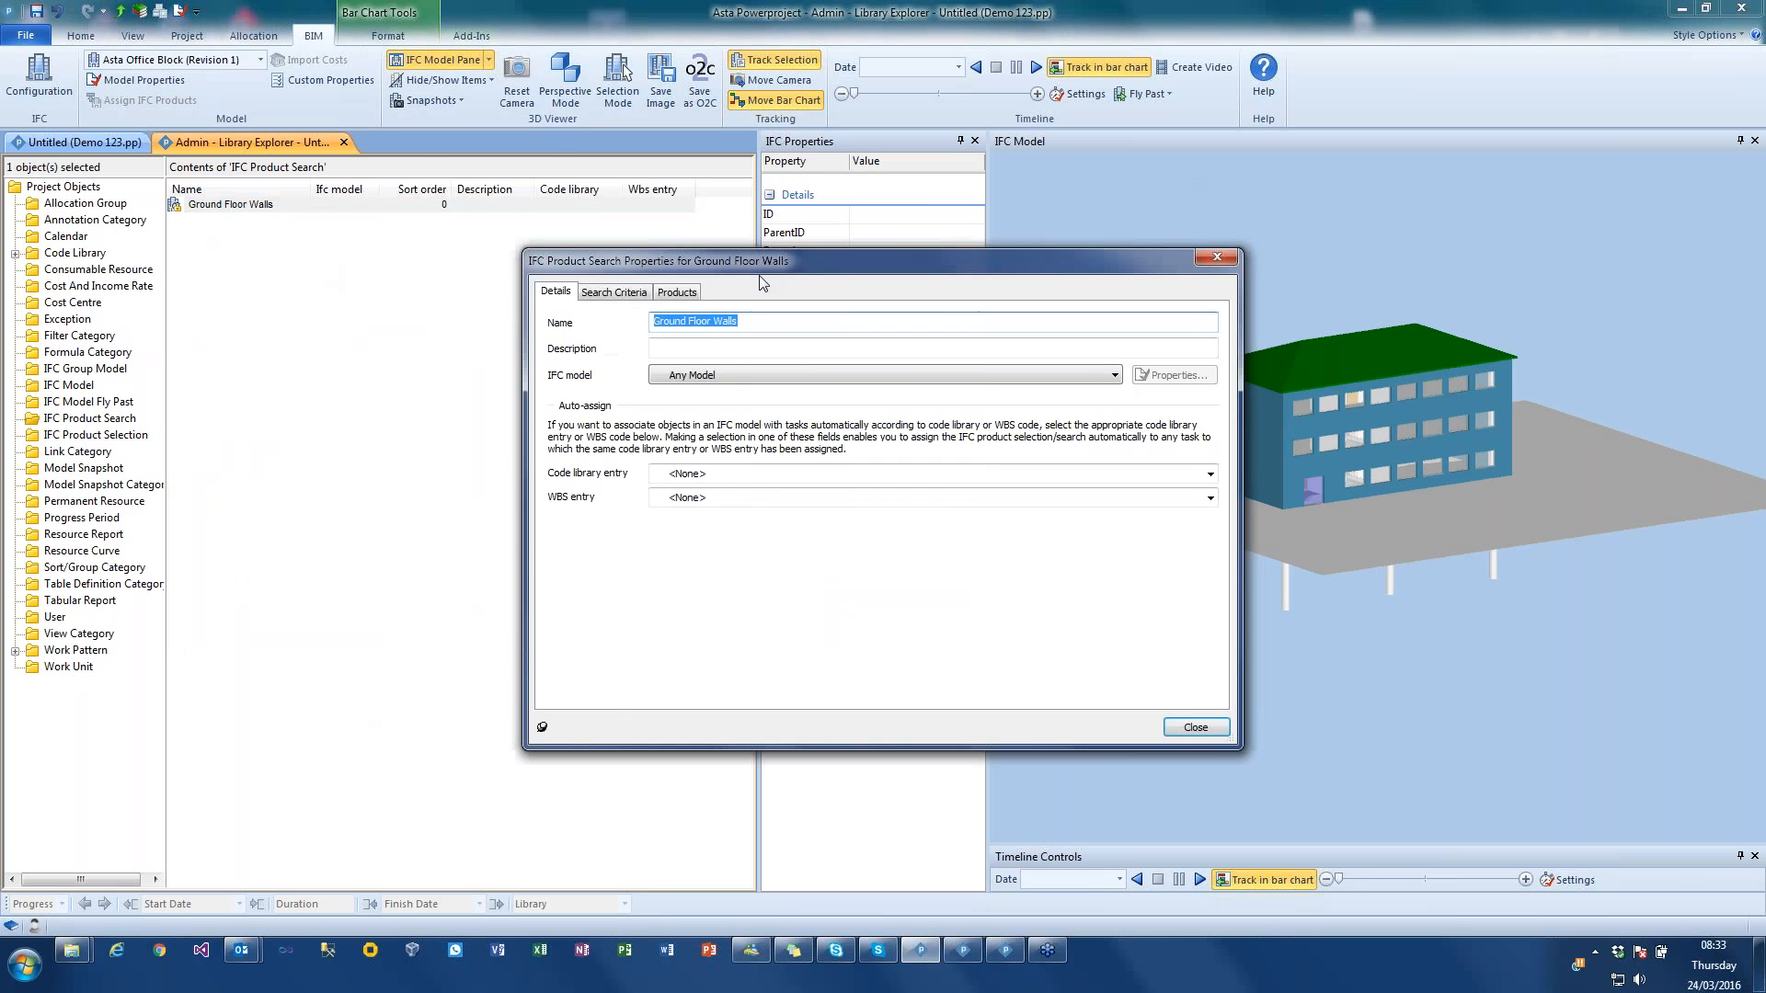
left_click_drag(771, 253, 568, 187)
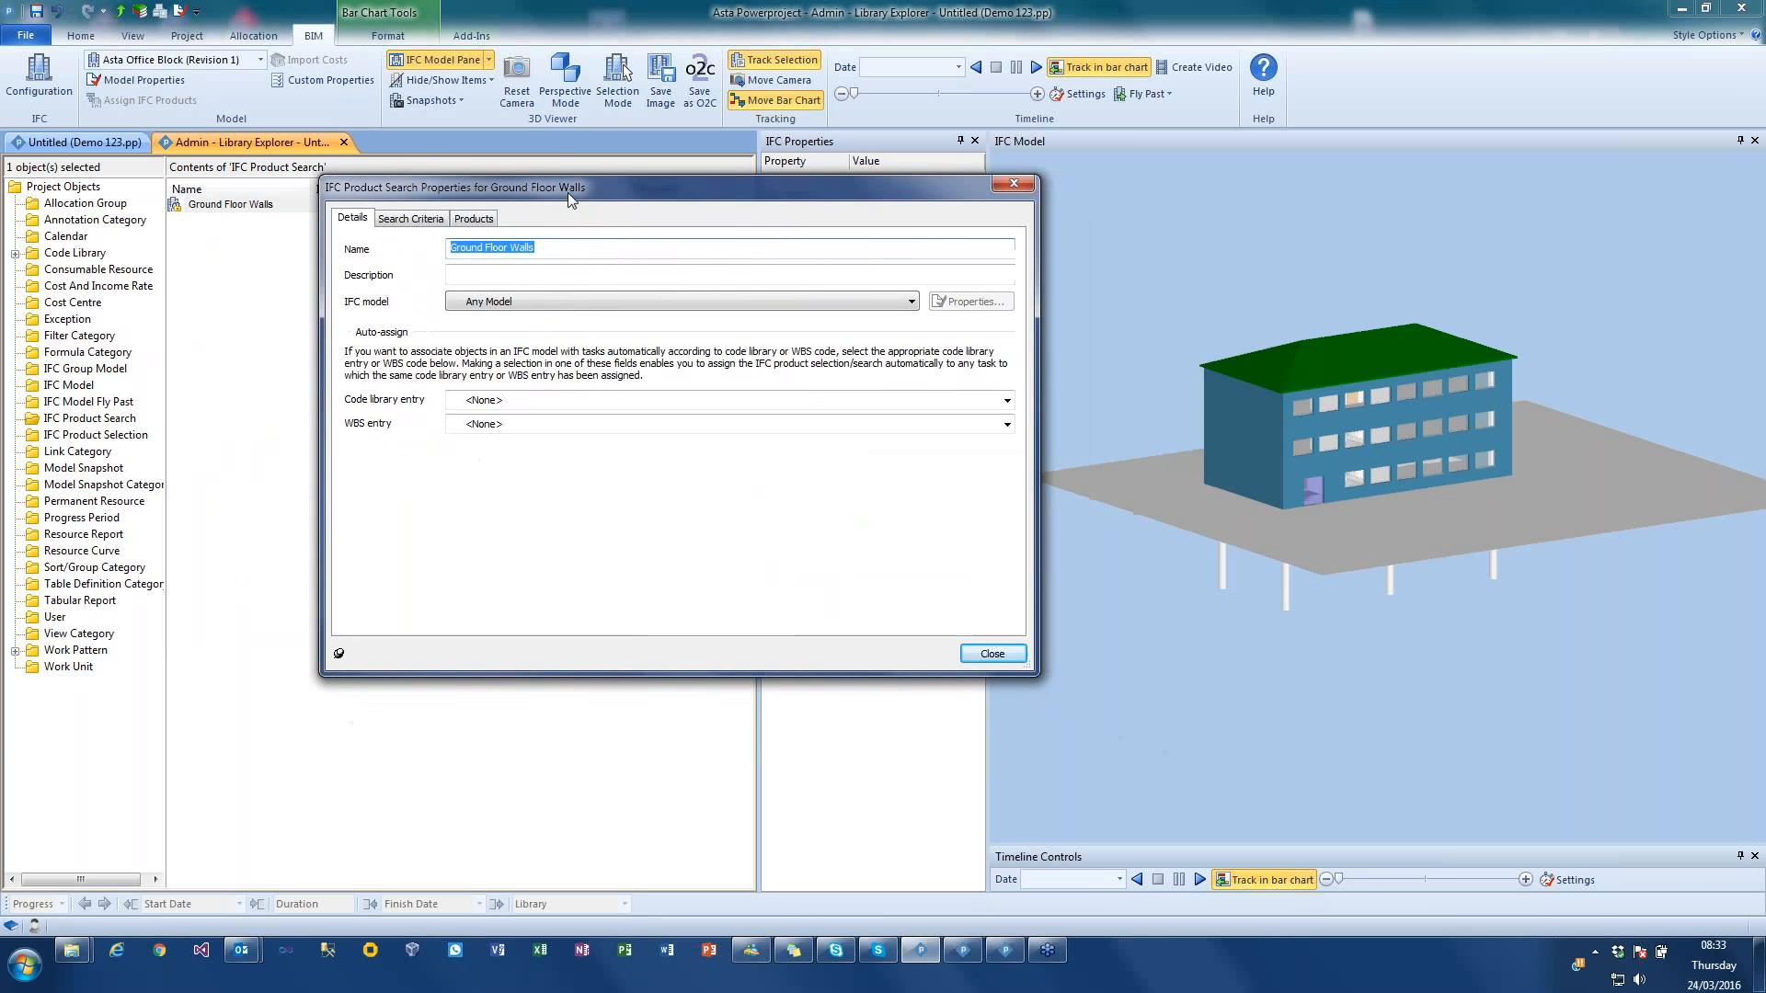
left_click(411, 218)
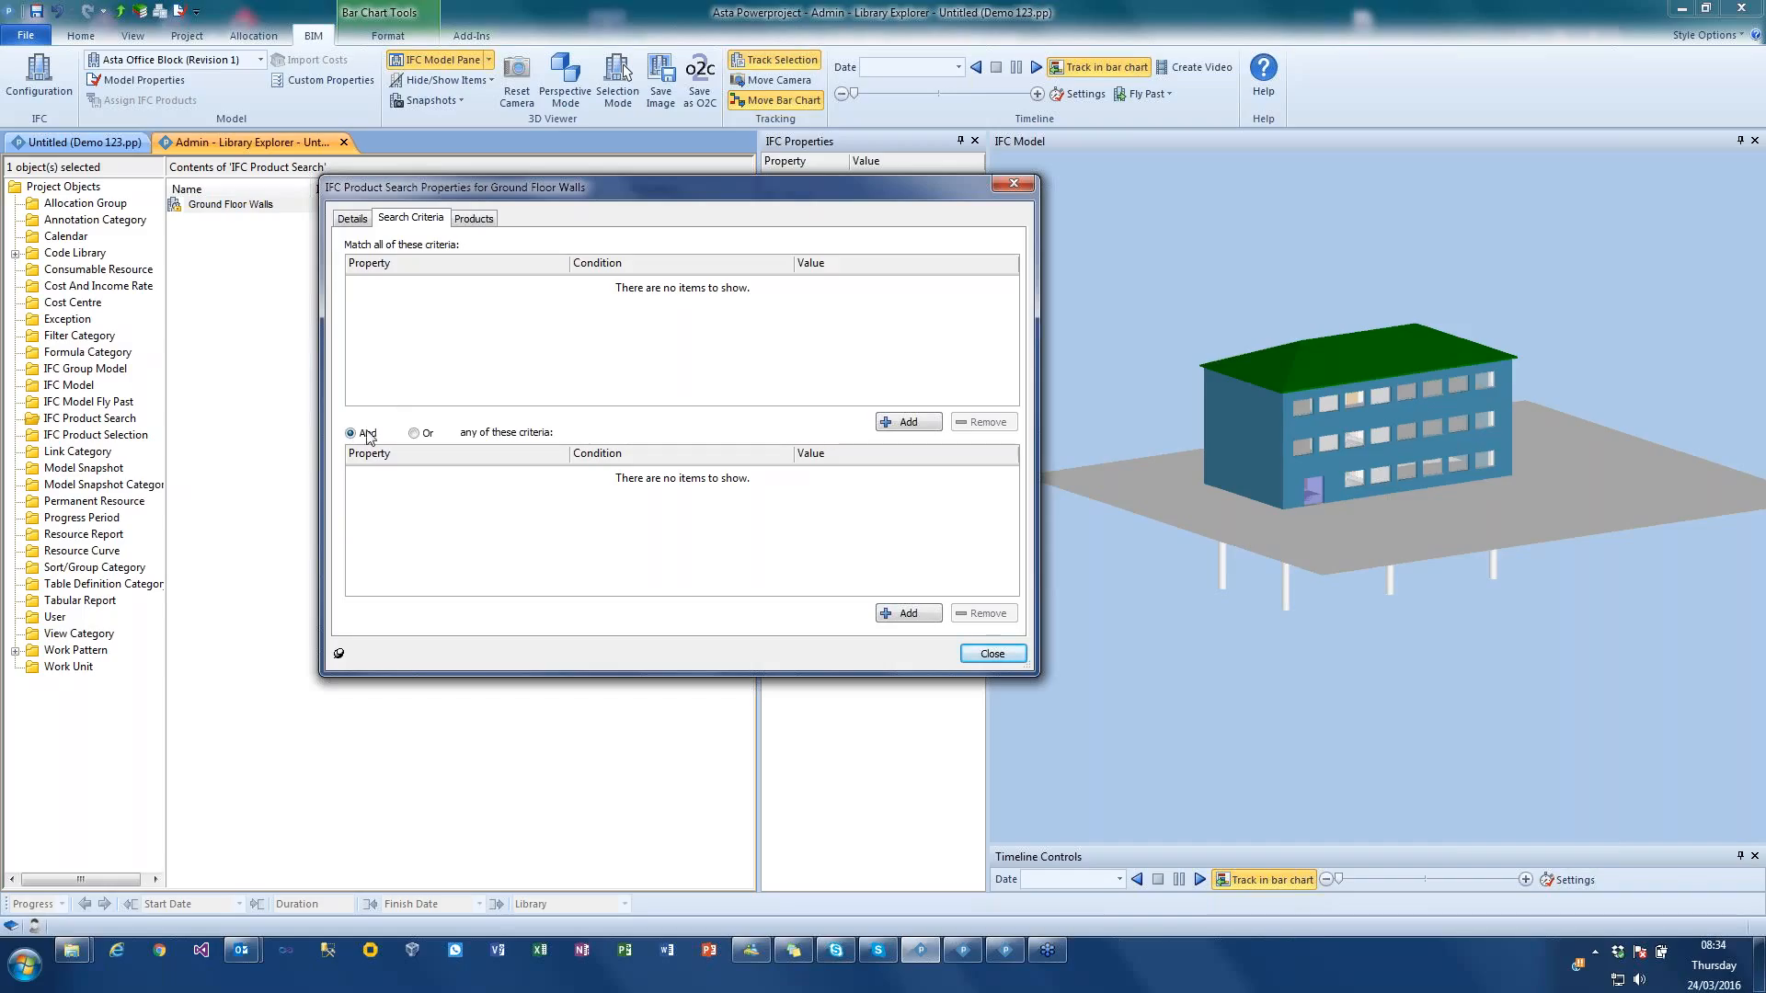
left_click(909, 422)
left_click(561, 285)
mouse_move(561, 315)
left_mouse_down()
mouse_move(562, 416)
mouse_move(559, 314)
left_mouse_up()
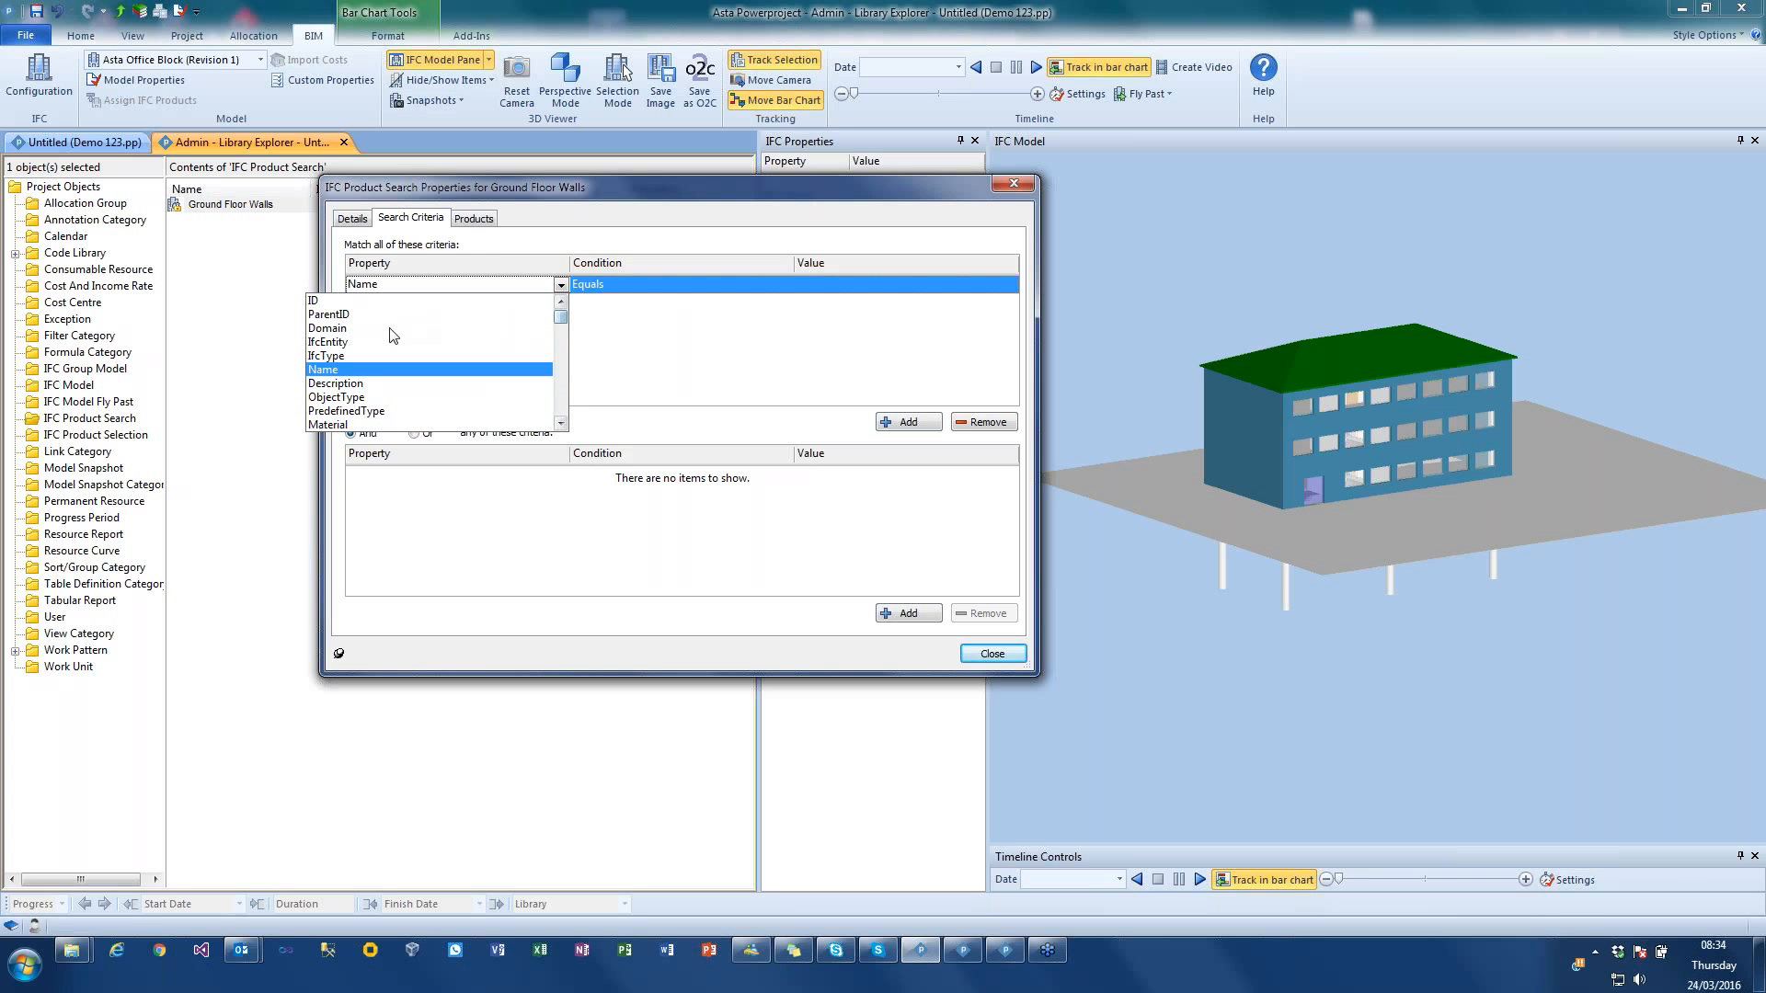
left_click(353, 342)
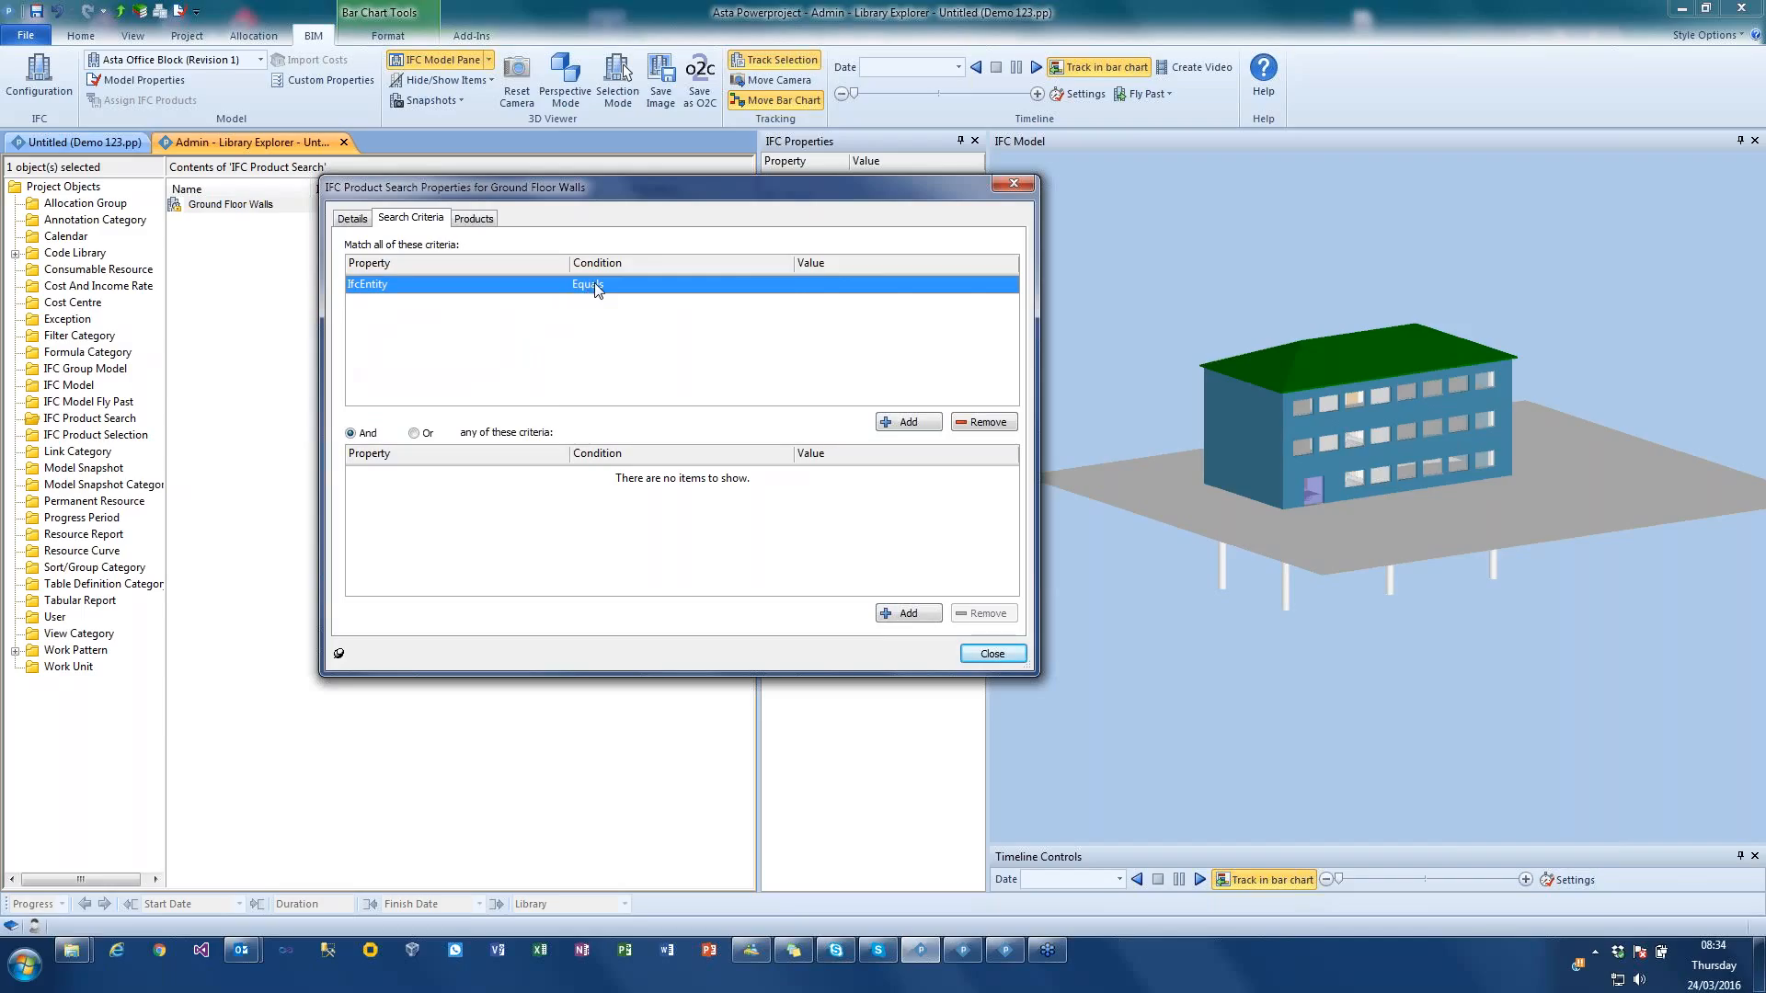
left_click(624, 288)
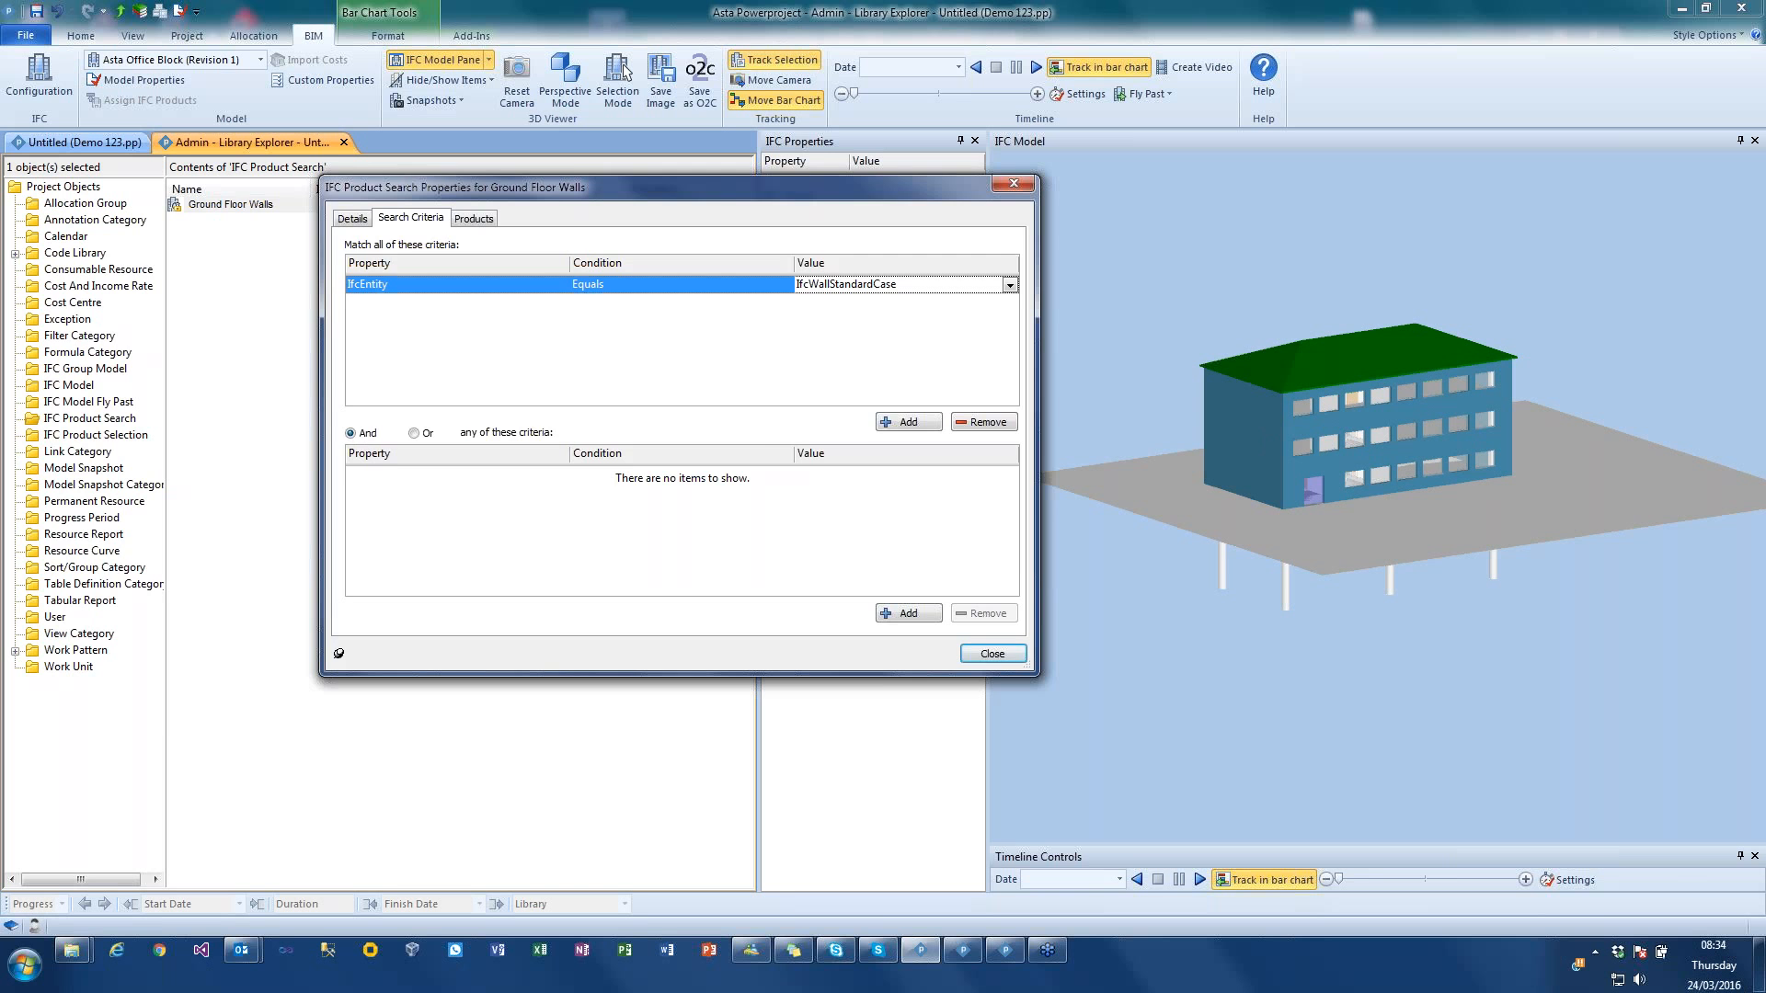
left_click_drag(802, 185, 480, 238)
left_click(1240, 447)
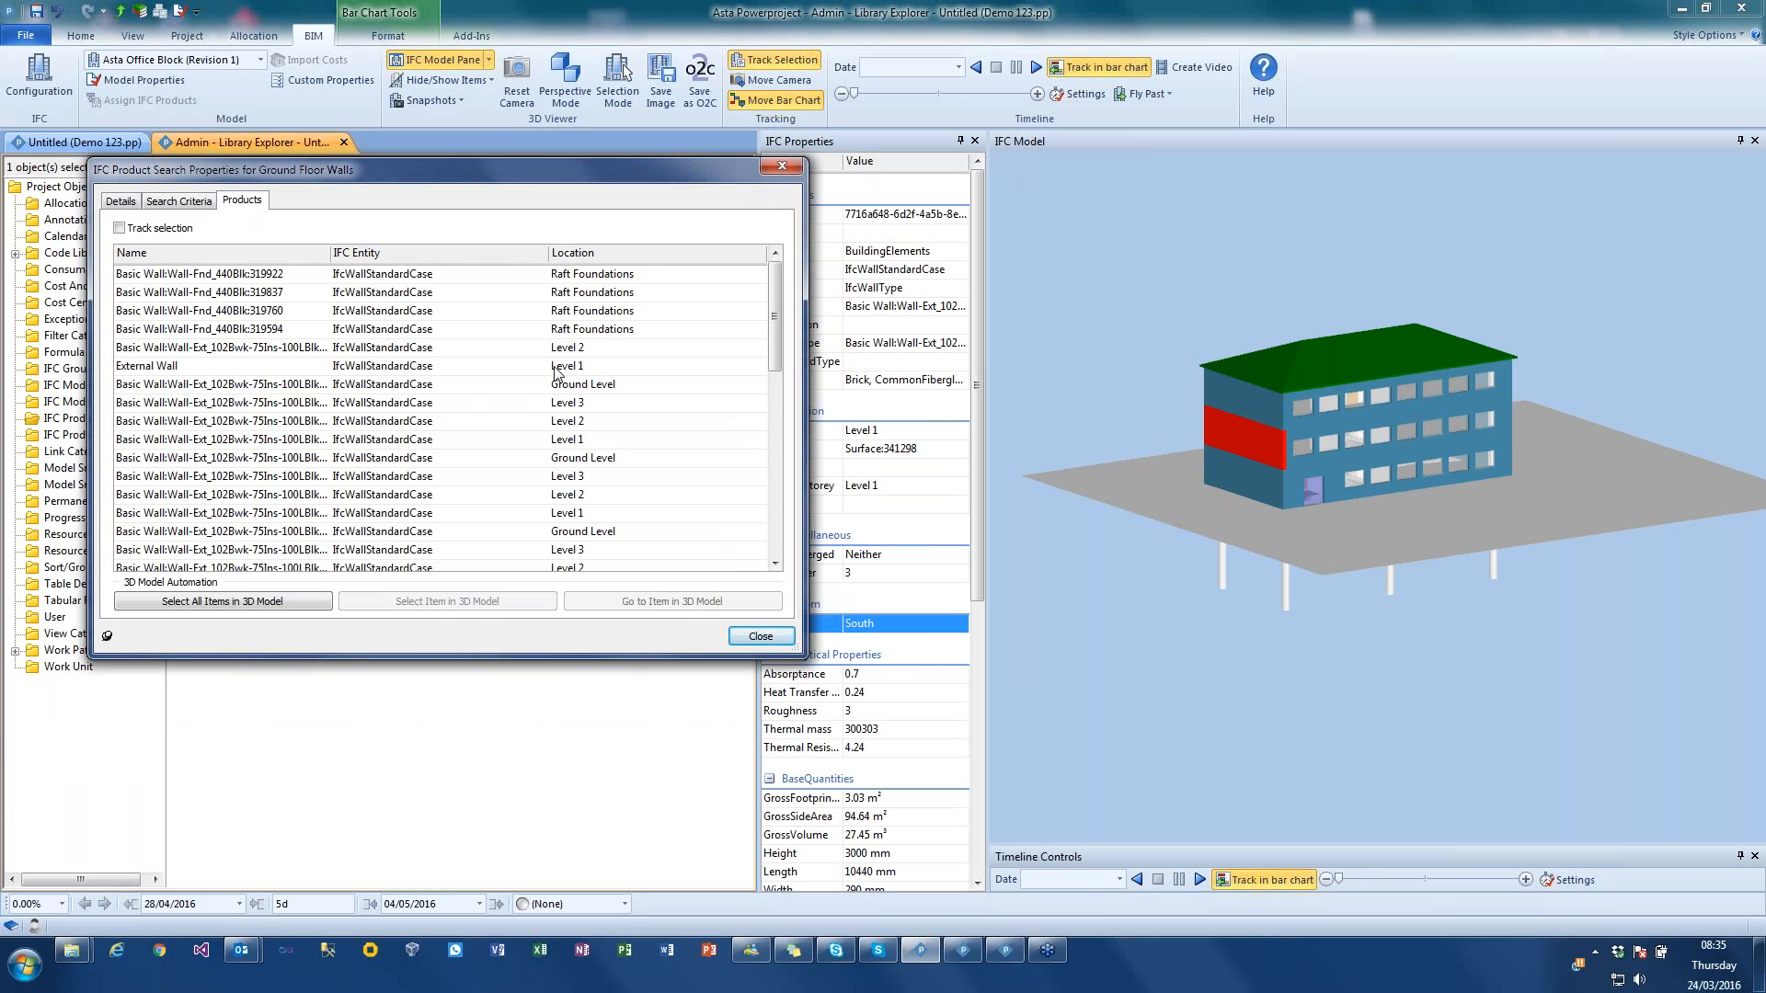
Step: Add a second required criterion with Location equal to Ground Level, and list the matching products
left_click(179, 200)
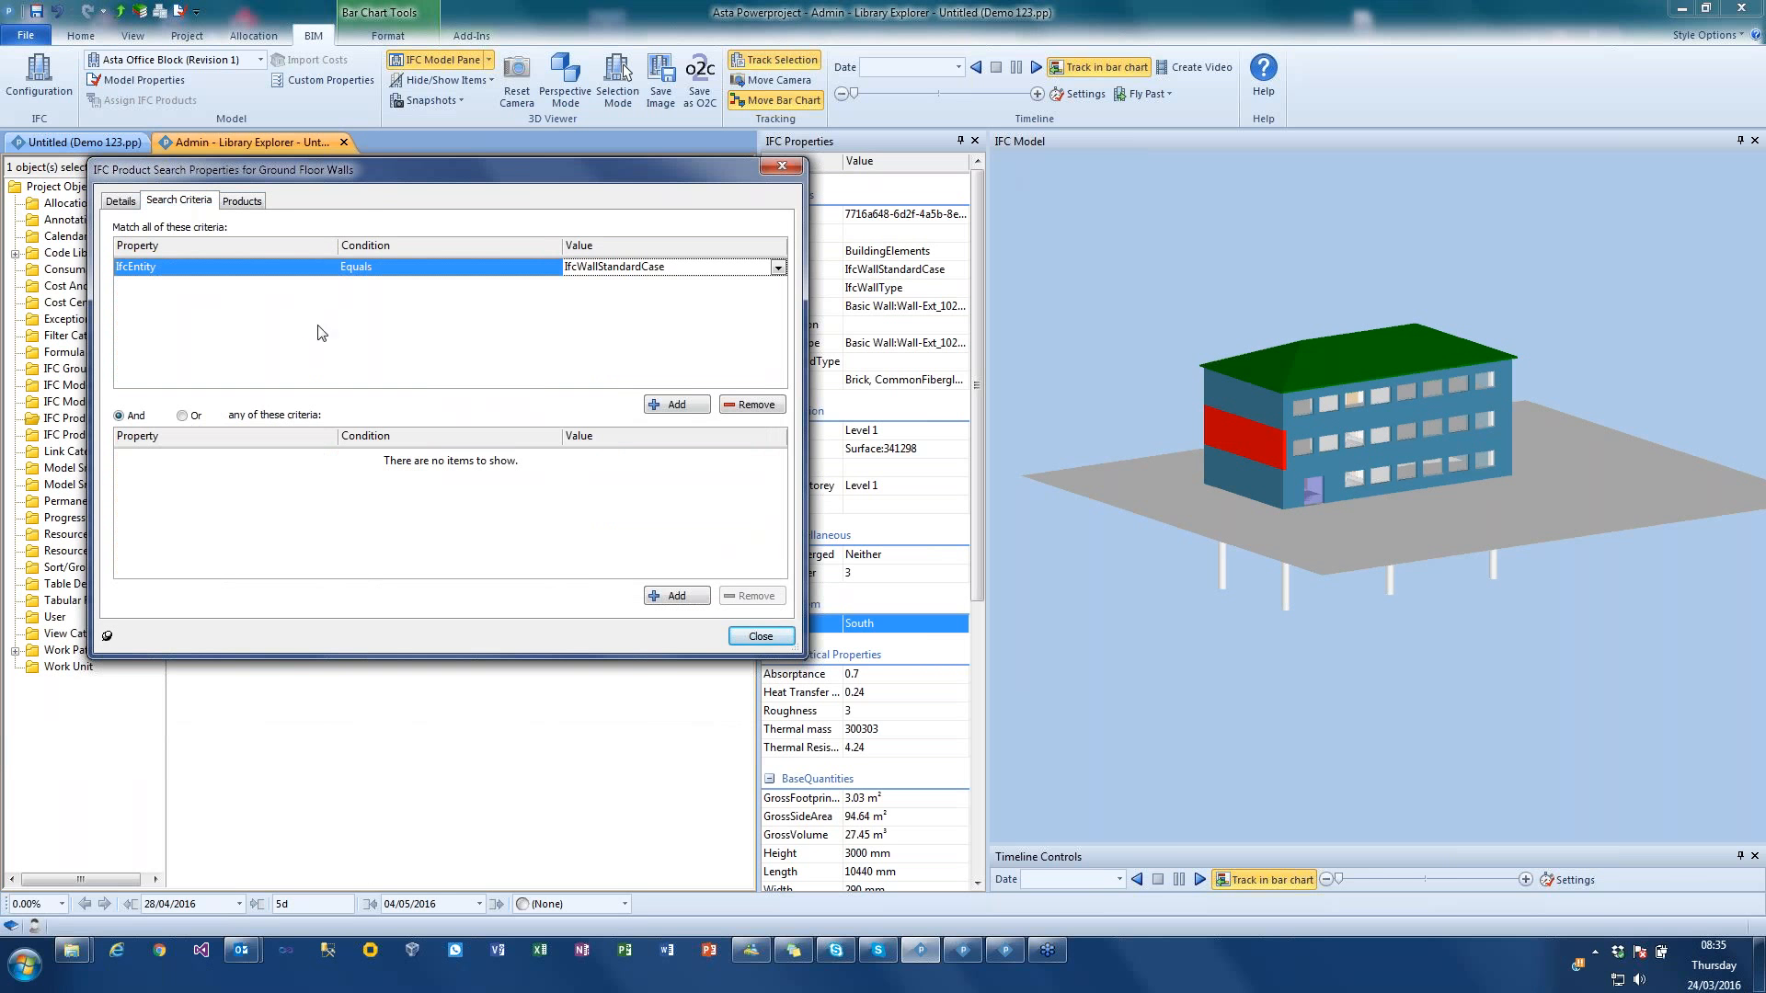
left_click(674, 405)
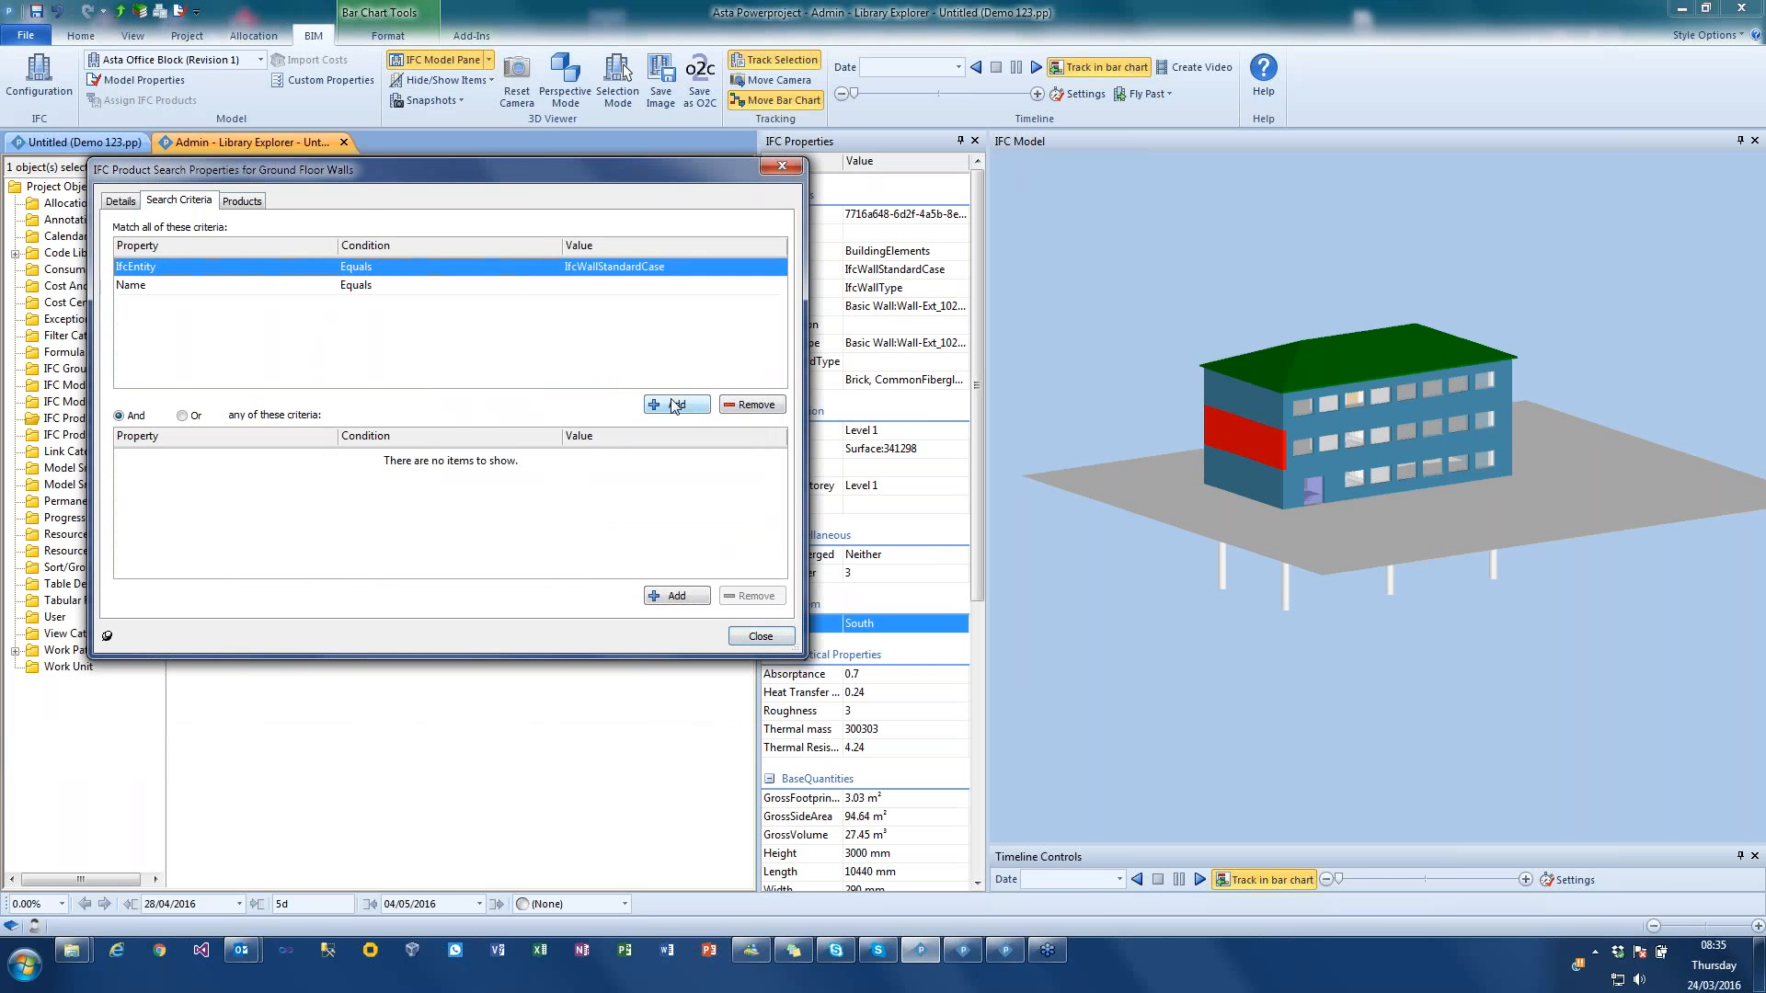
left_click(156, 293)
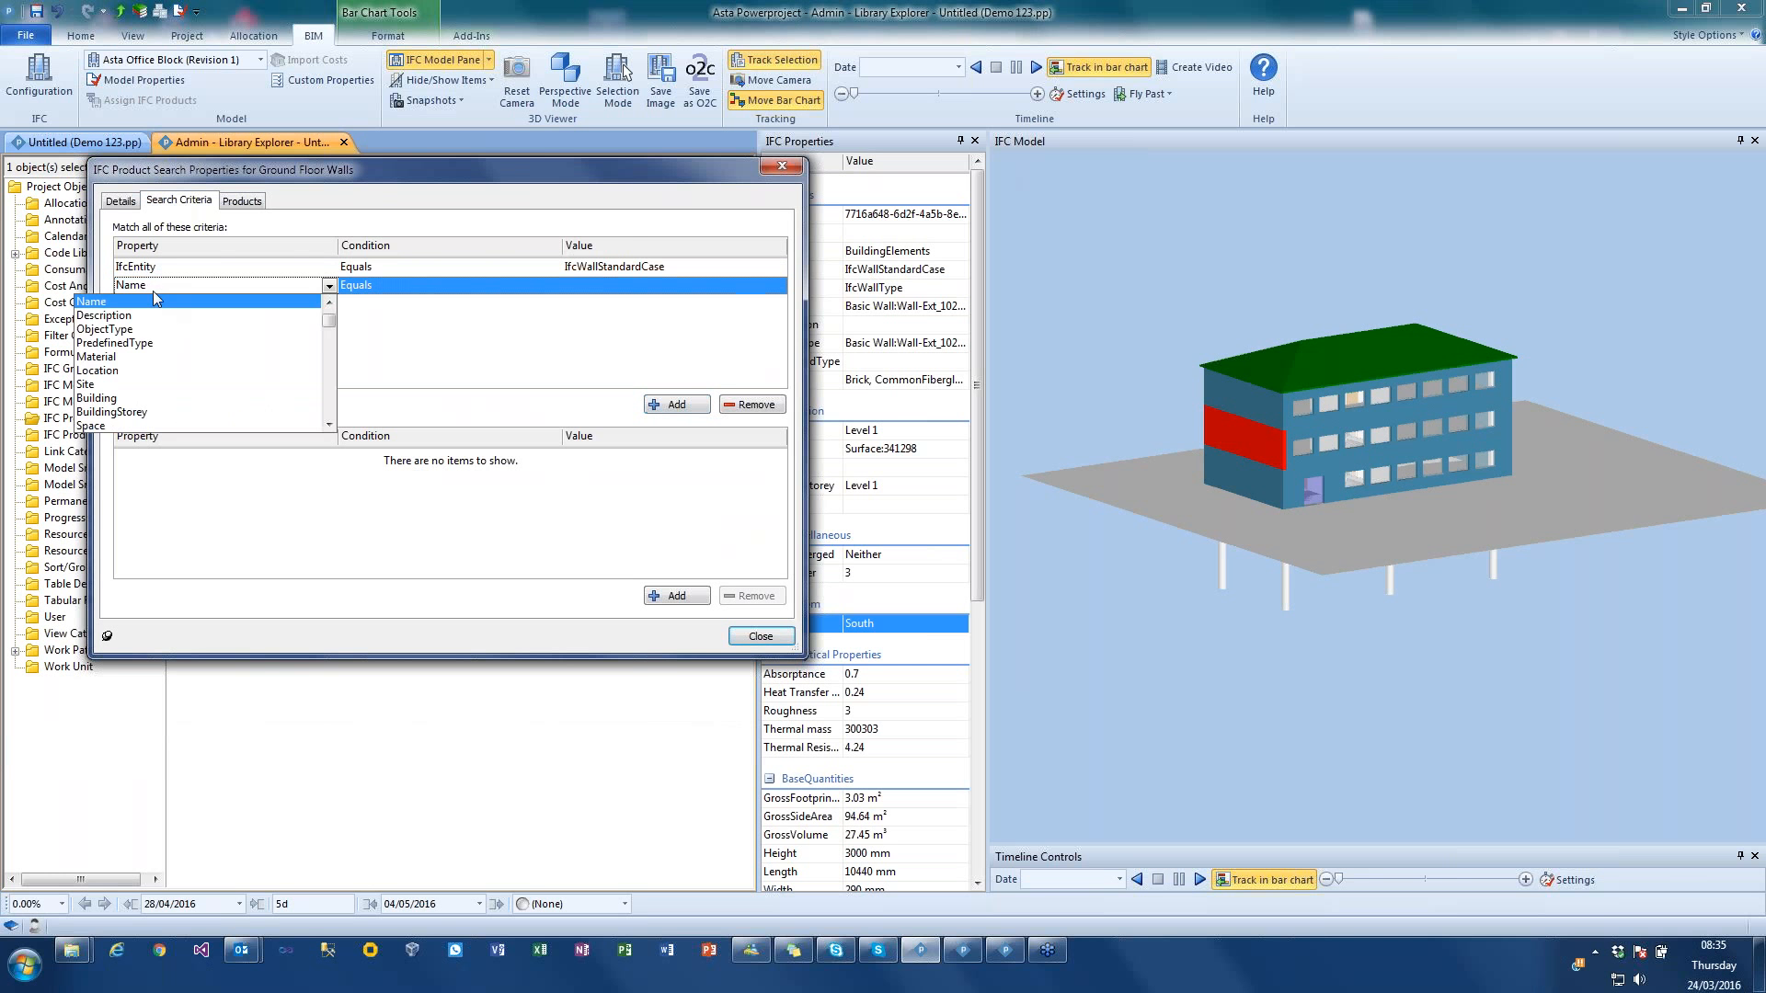
left_click(99, 370)
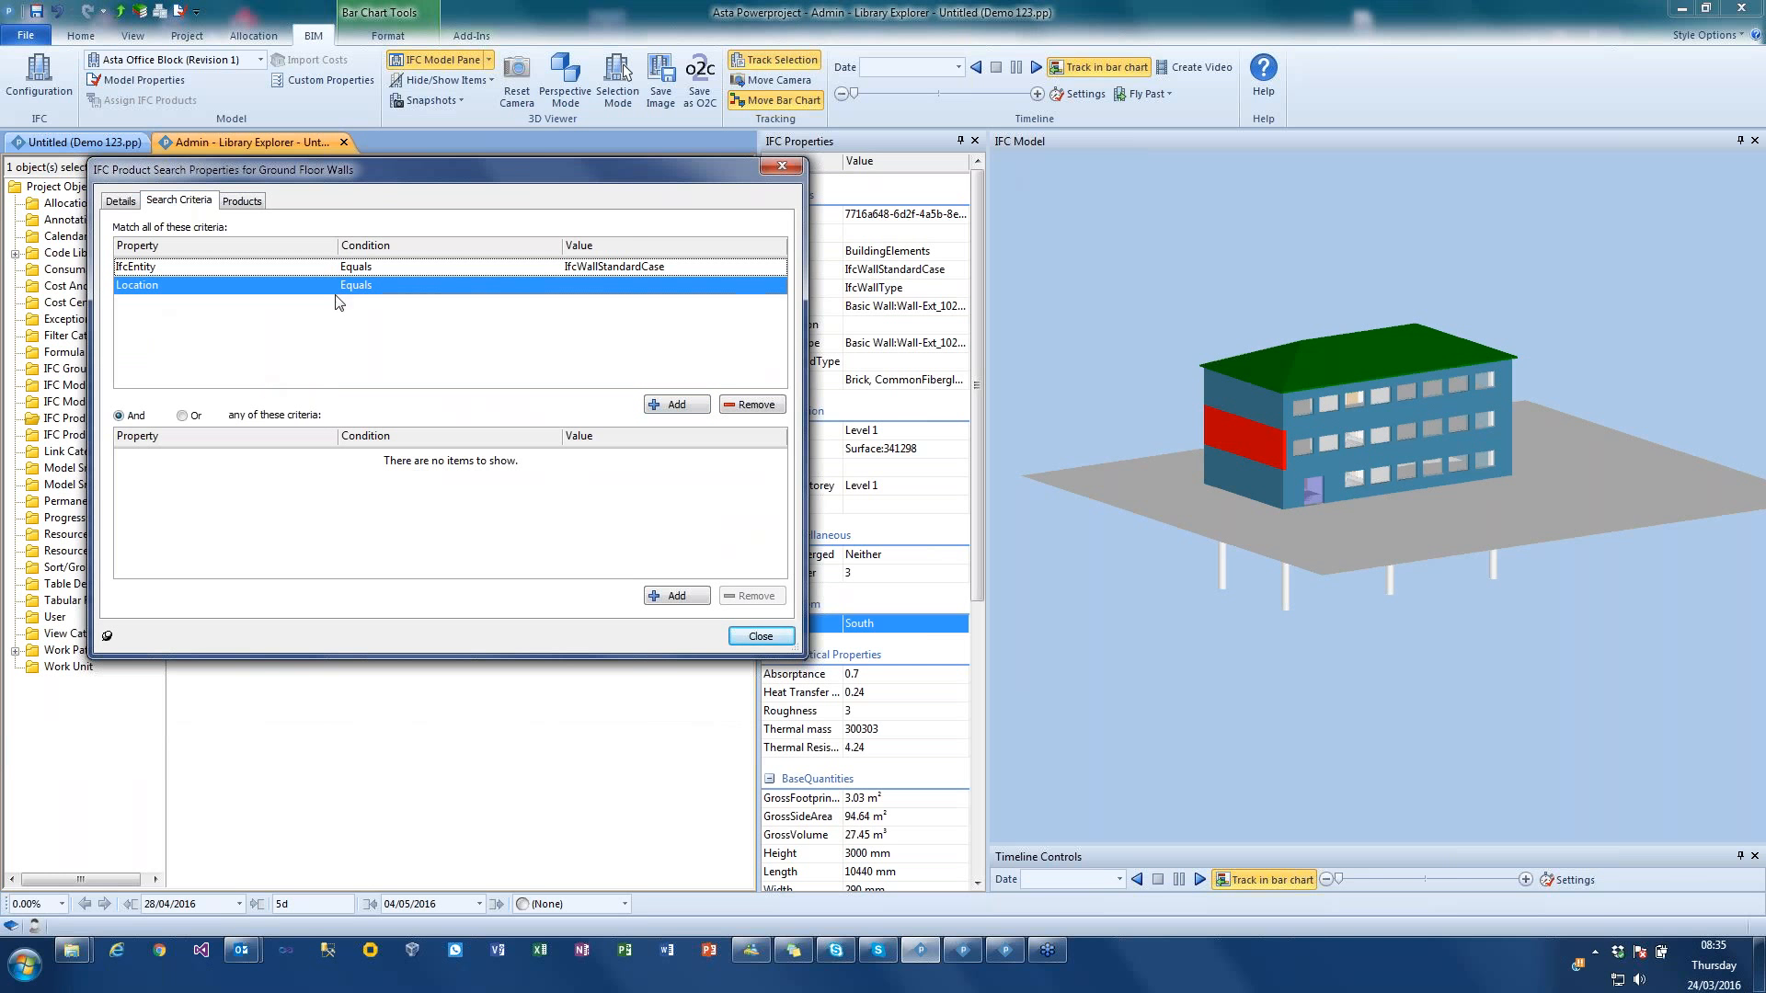
left_click(605, 282)
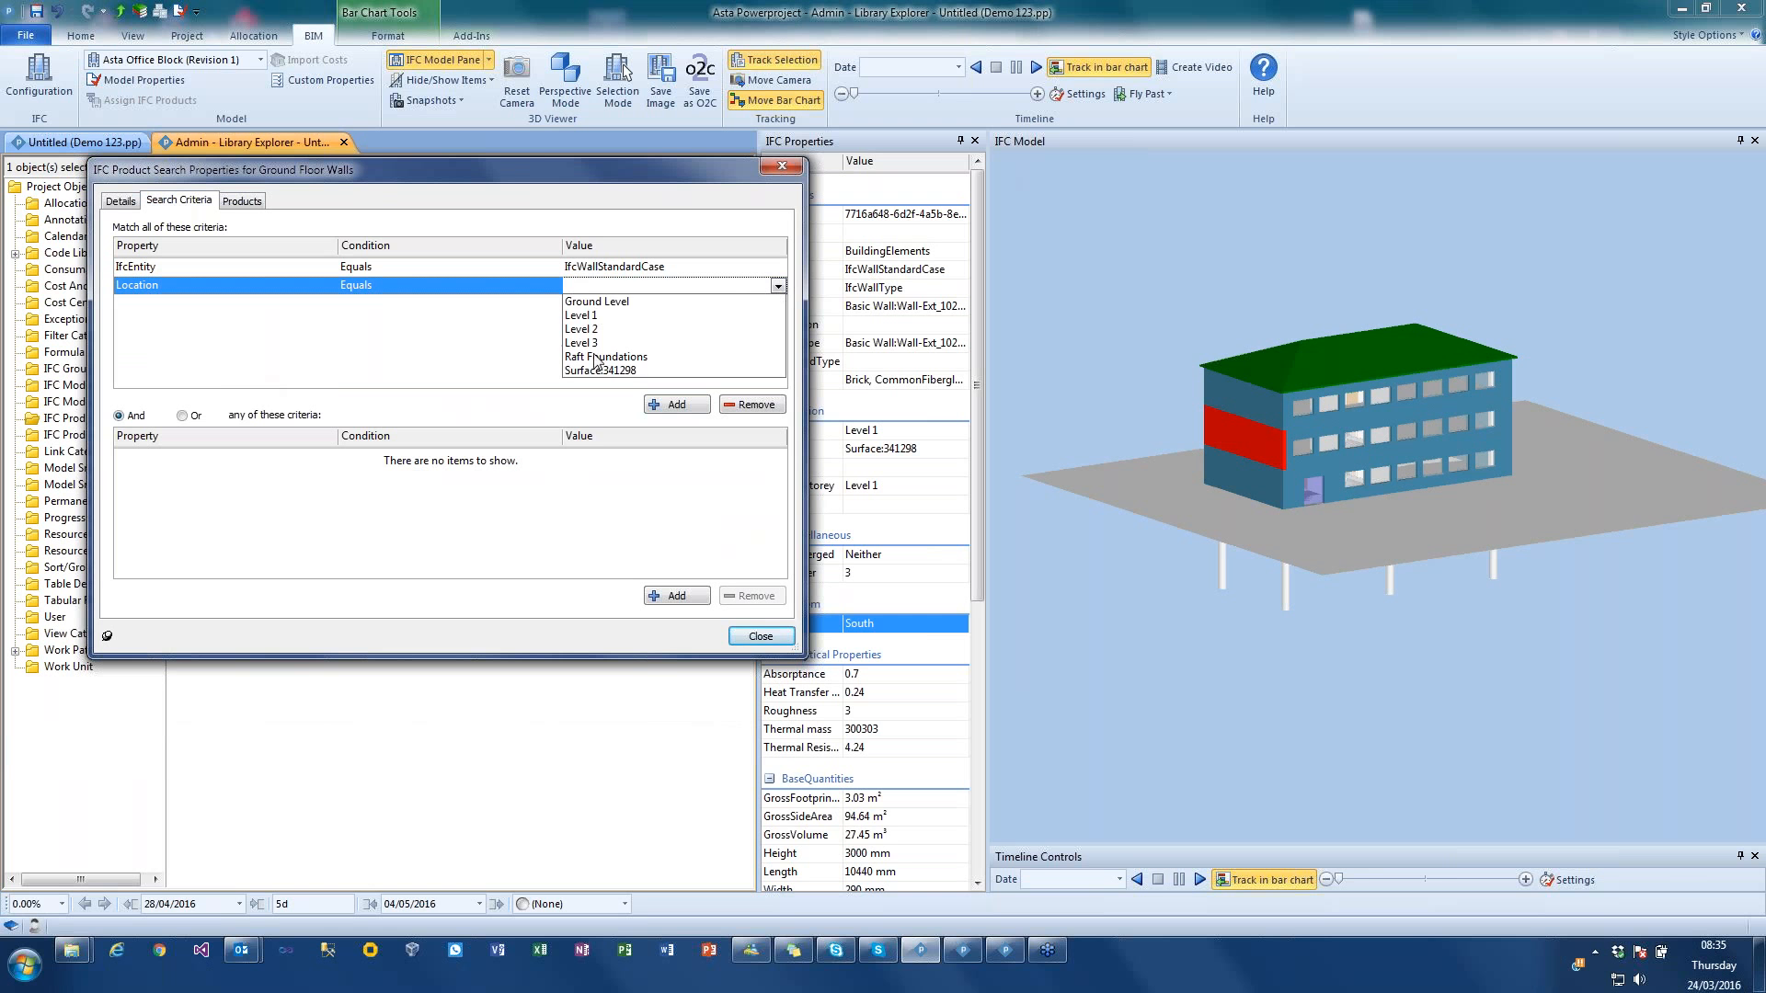
left_click(626, 303)
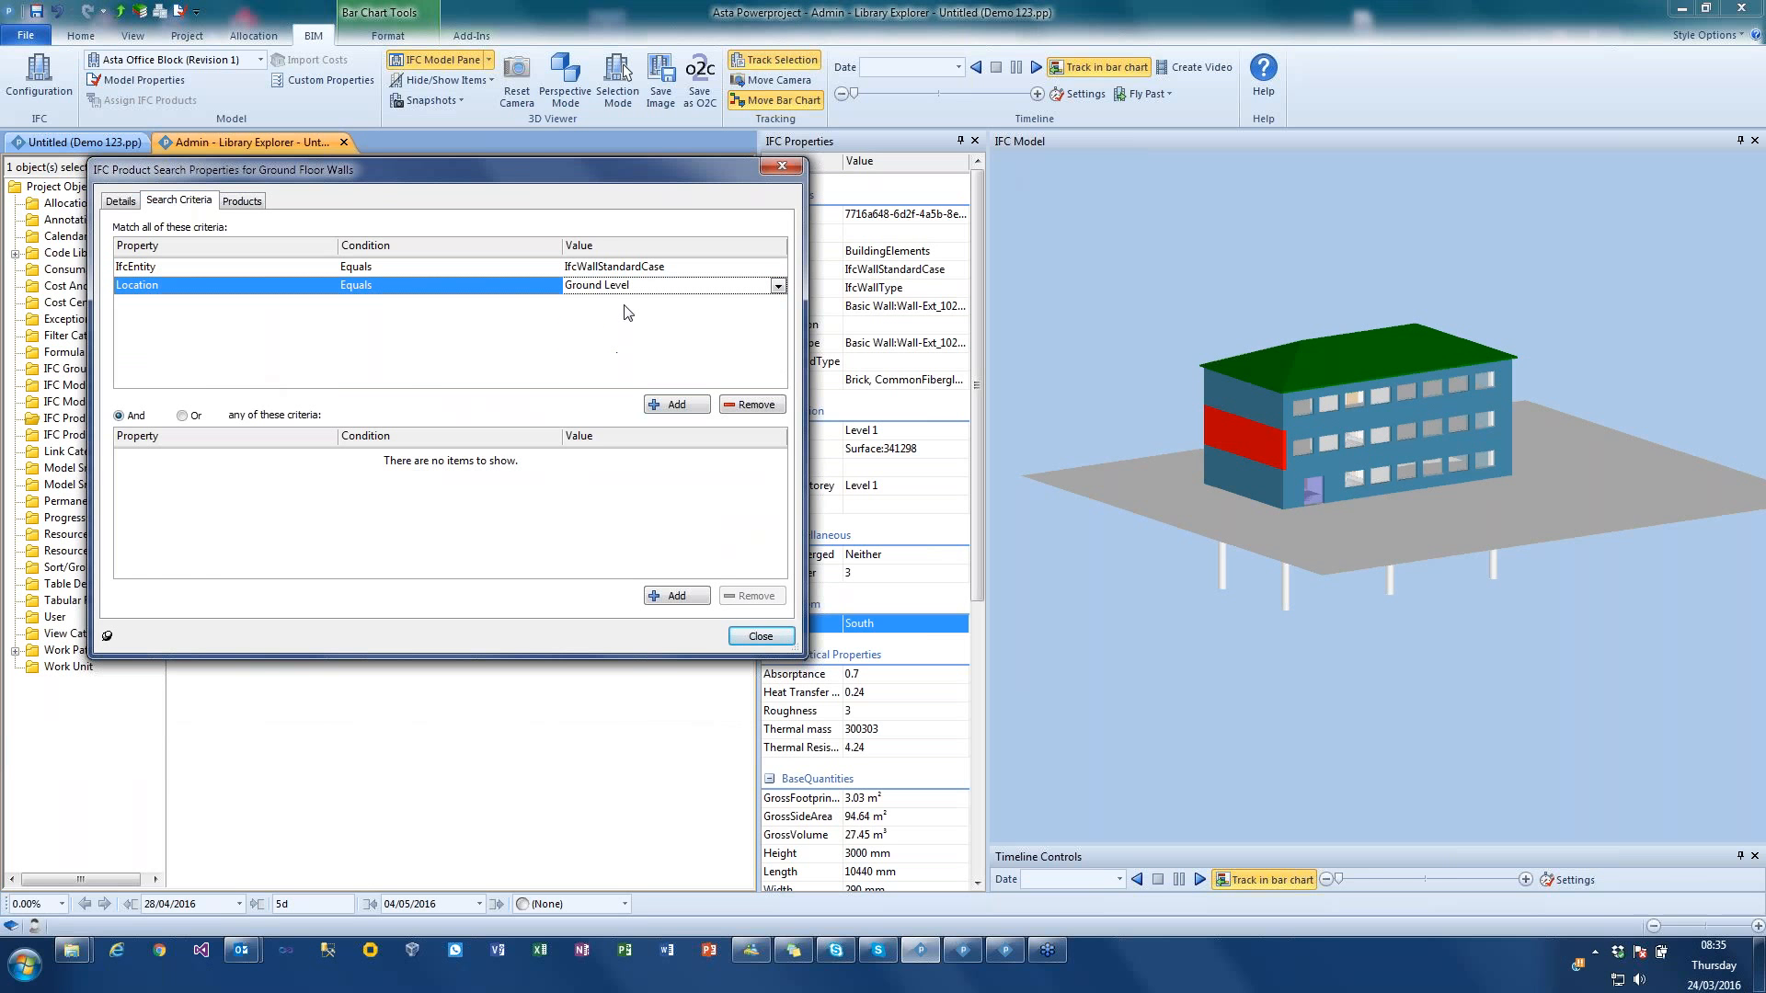
left_click(239, 202)
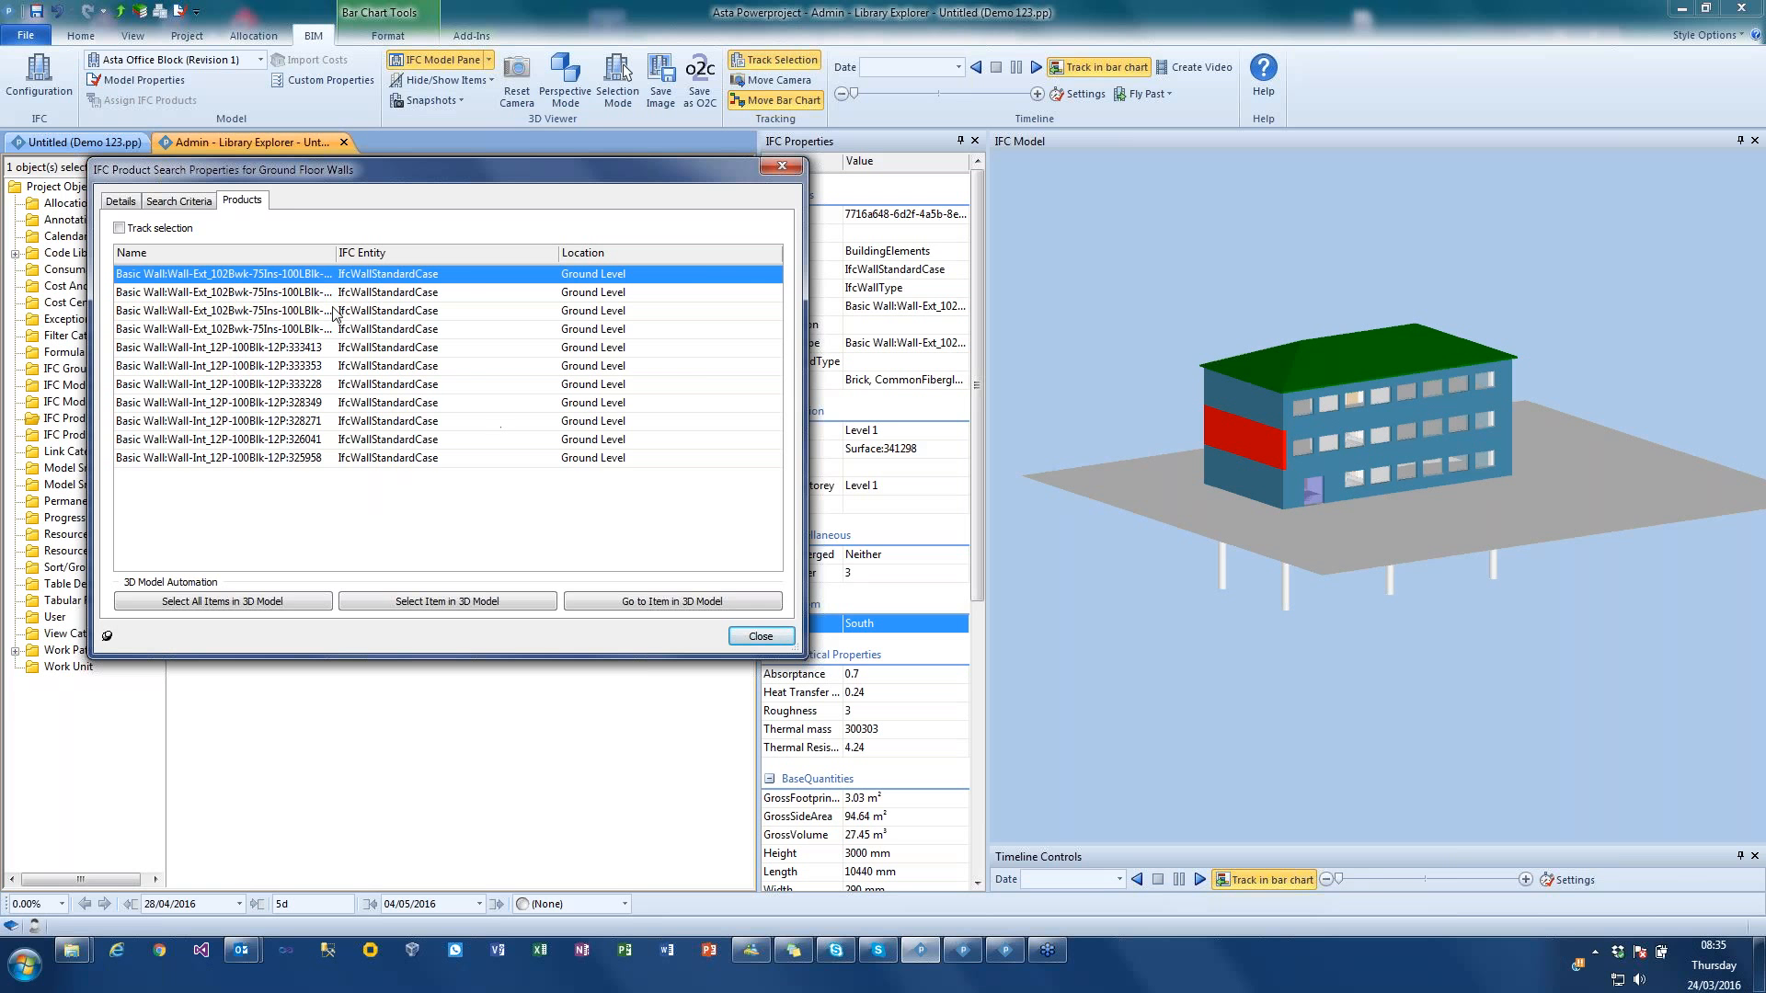
Step: Add a third required criterion so that the product Name contains Ext
left_click(180, 203)
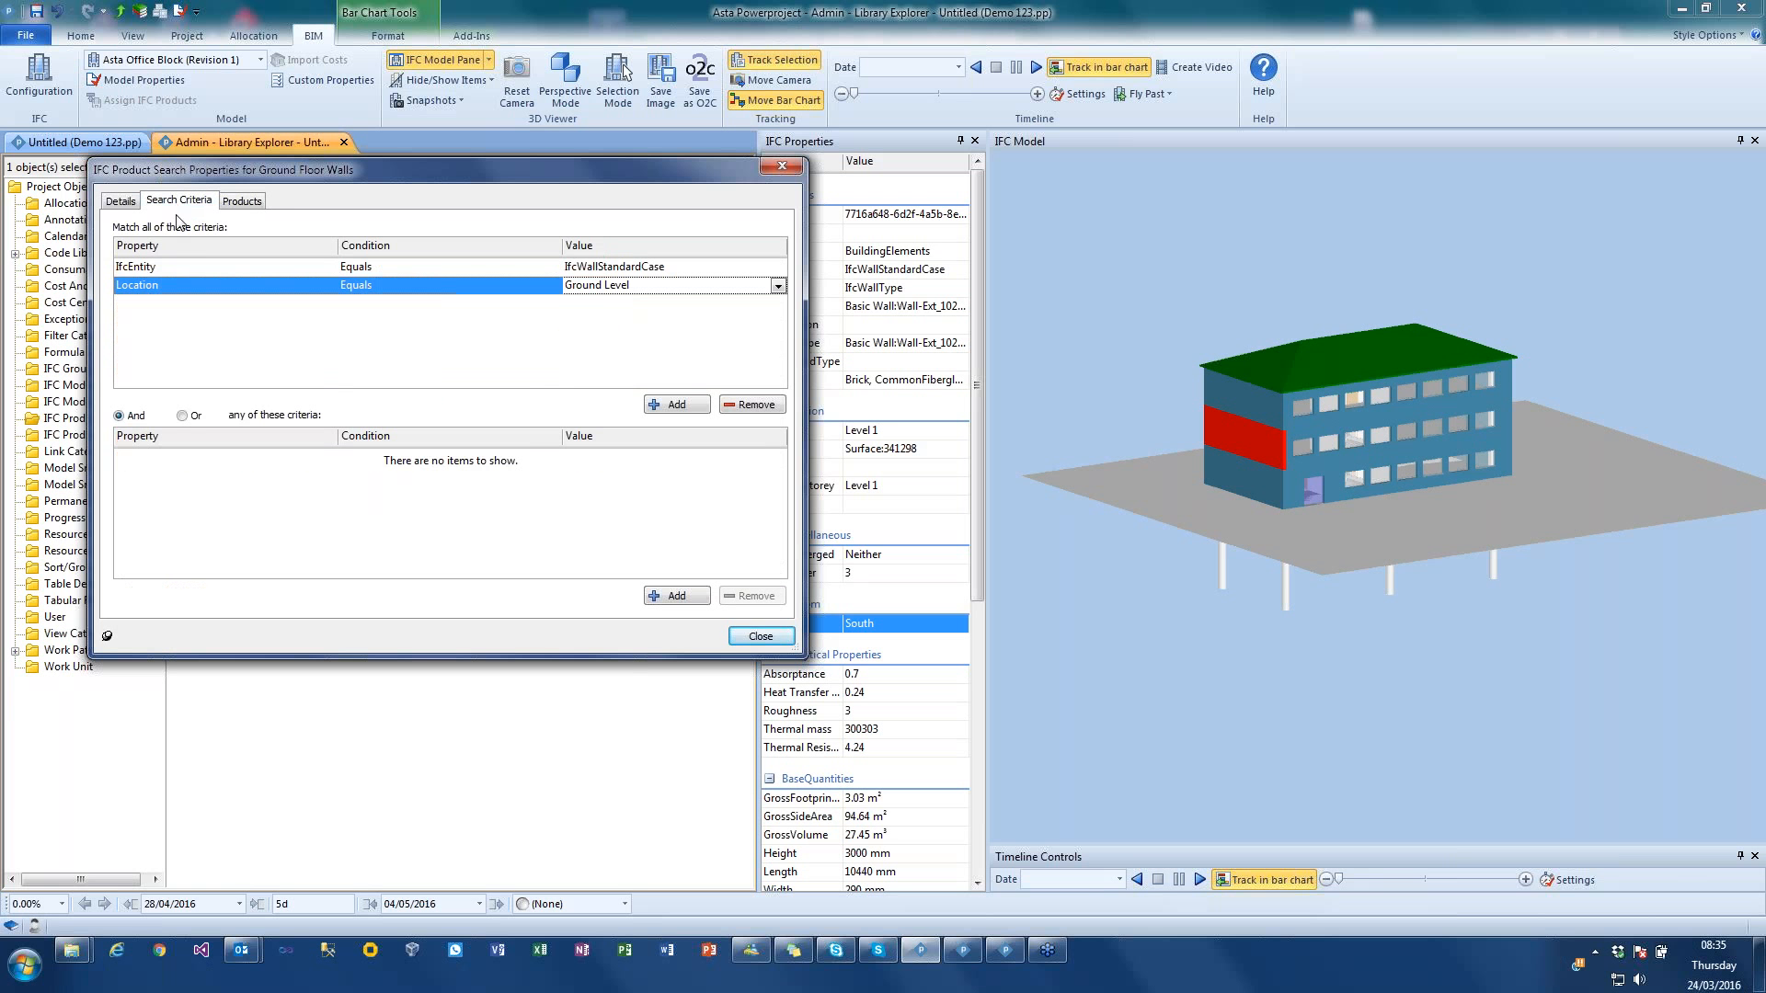
left_click(678, 405)
left_click(150, 305)
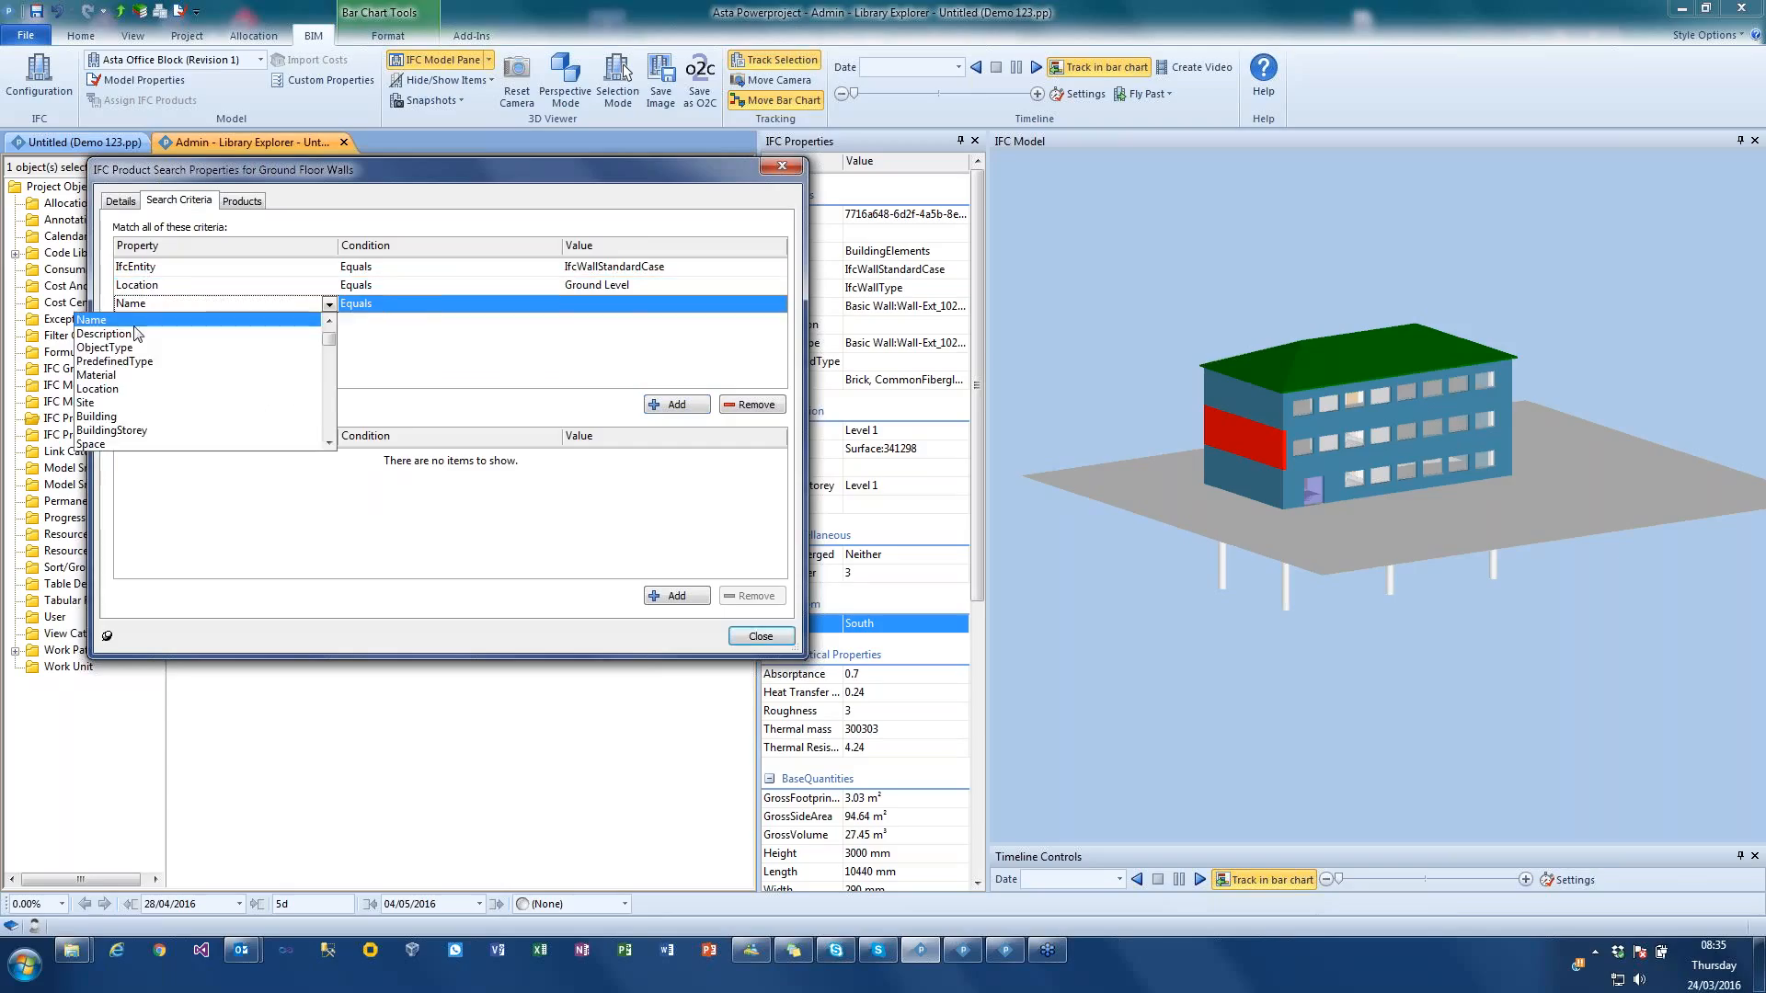
left_click(138, 321)
left_click(379, 307)
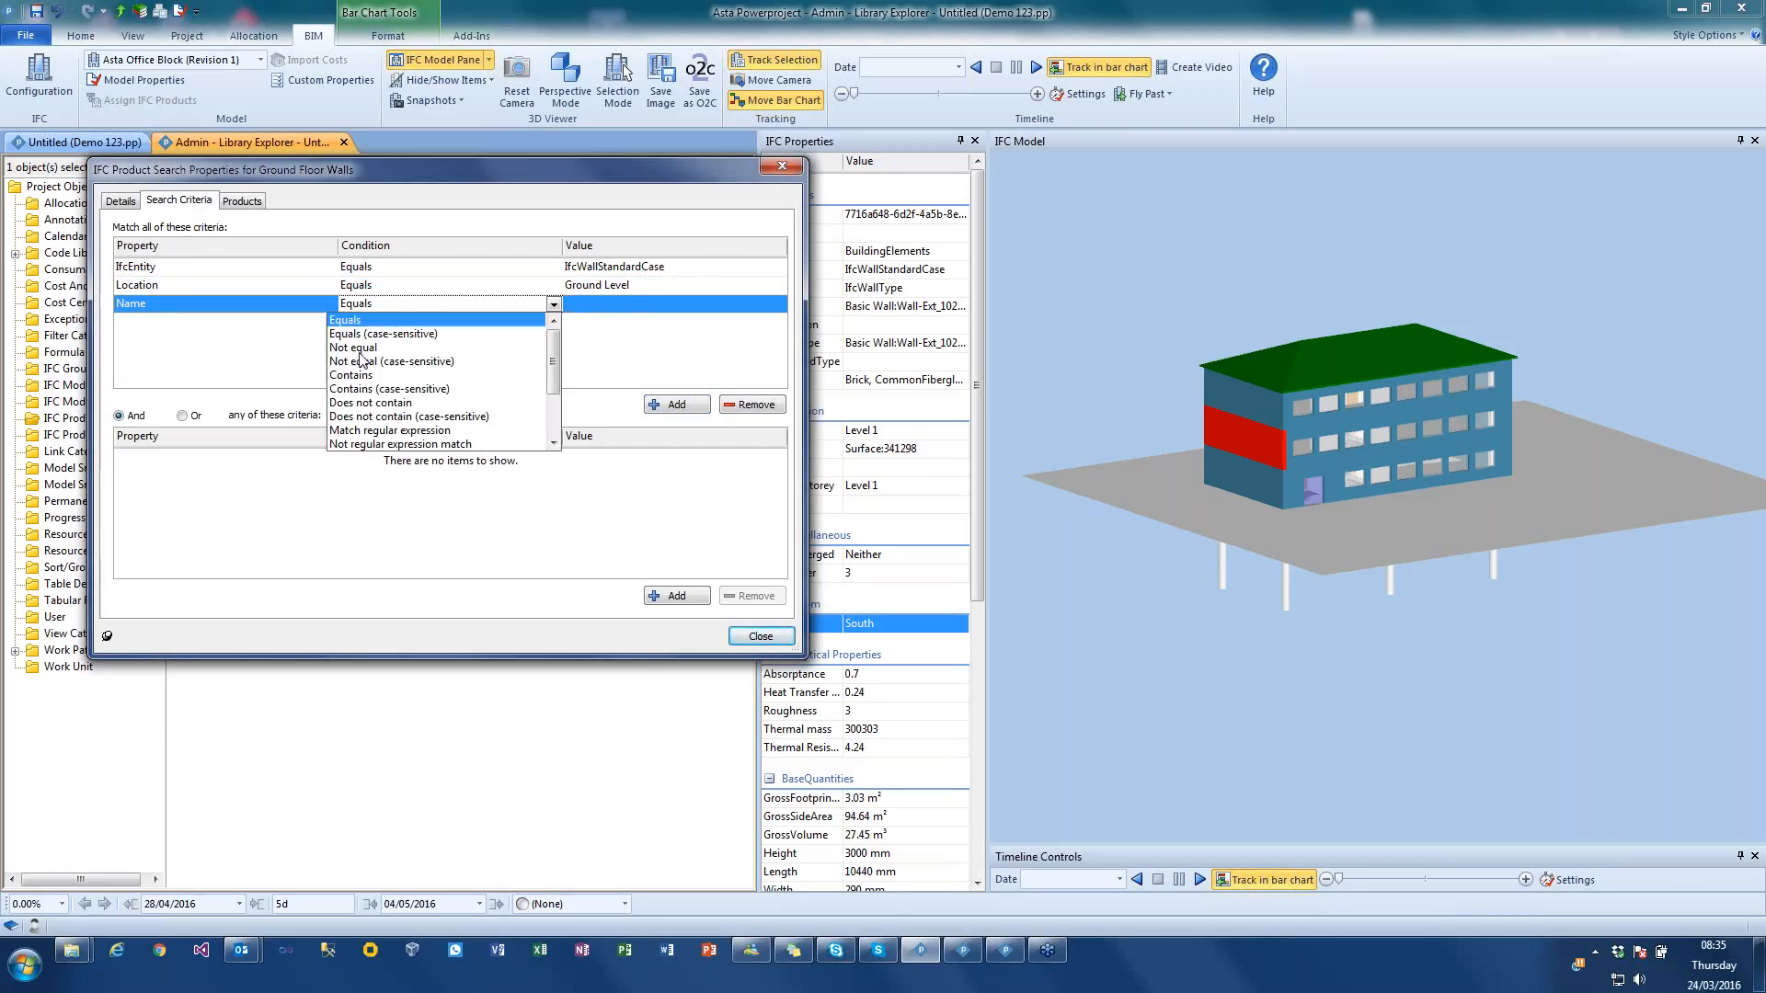
left_click(351, 376)
left_click(570, 308)
type("Ext")
left_click(538, 345)
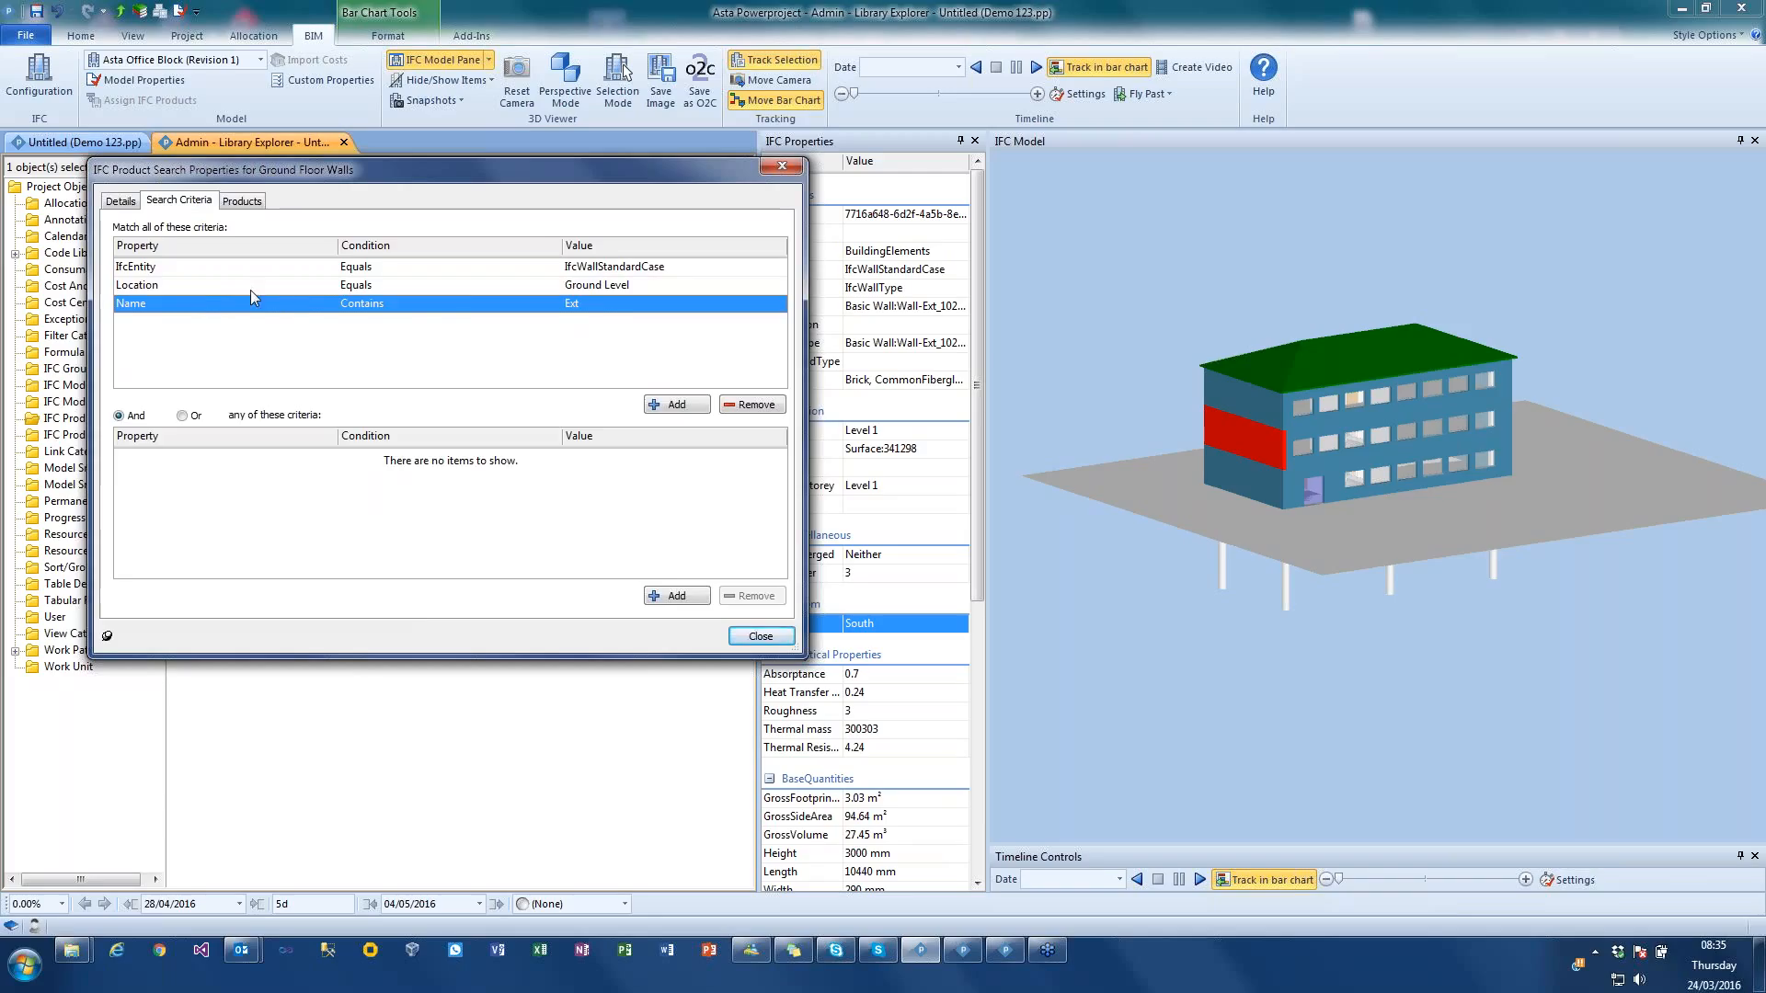
Step: Select all products matching the Ground Floor Walls search in the 3D model, view them there, and close the search properties
left_click(241, 200)
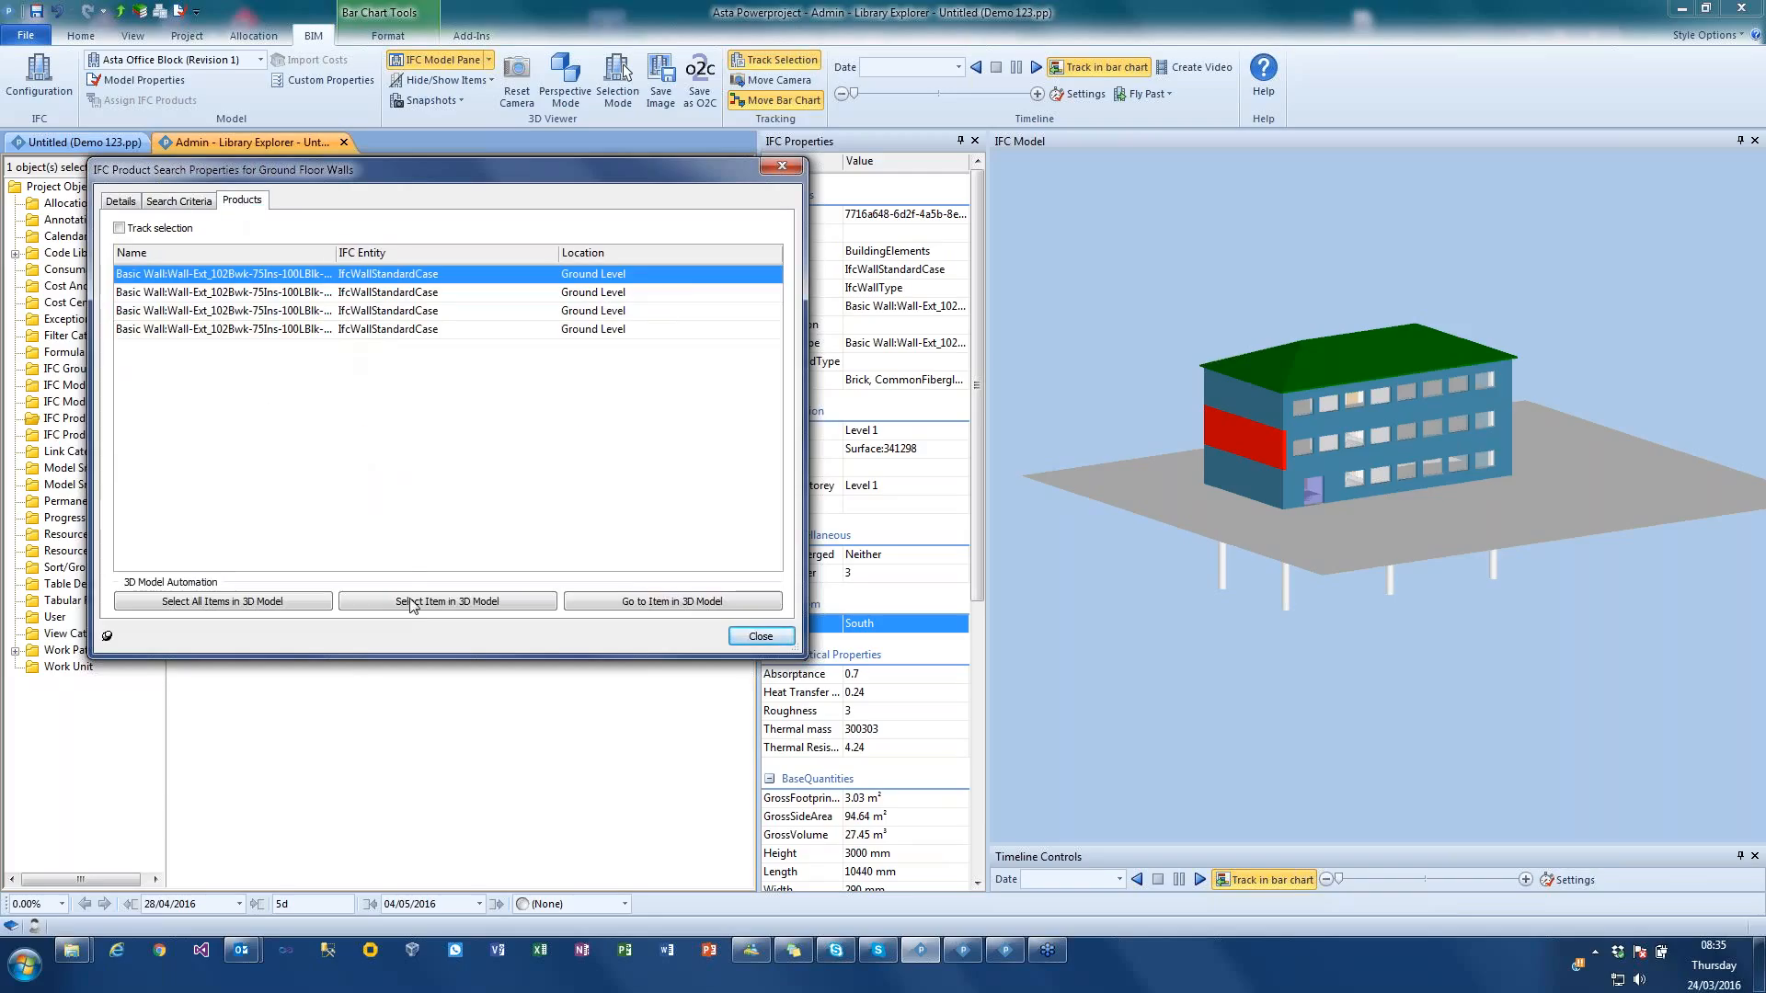
left_click(285, 602)
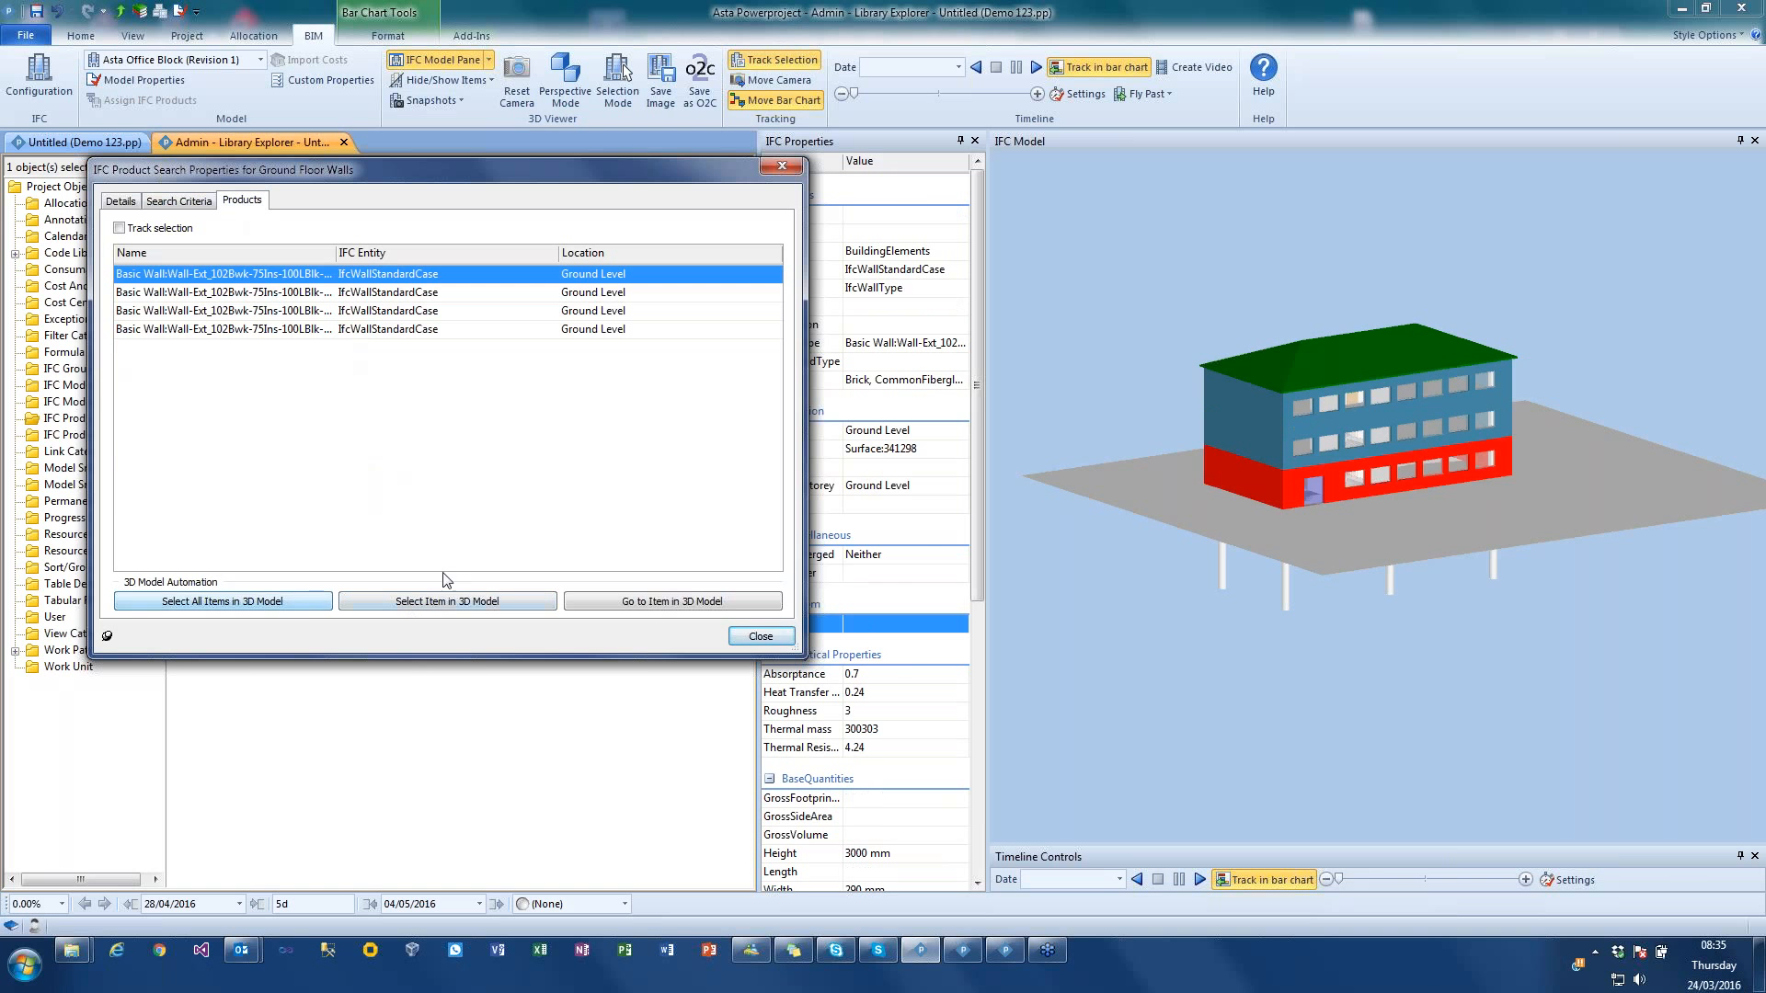
mouse_move(1470, 554)
left_mouse_down()
mouse_move(1277, 560)
mouse_move(1487, 558)
left_mouse_up()
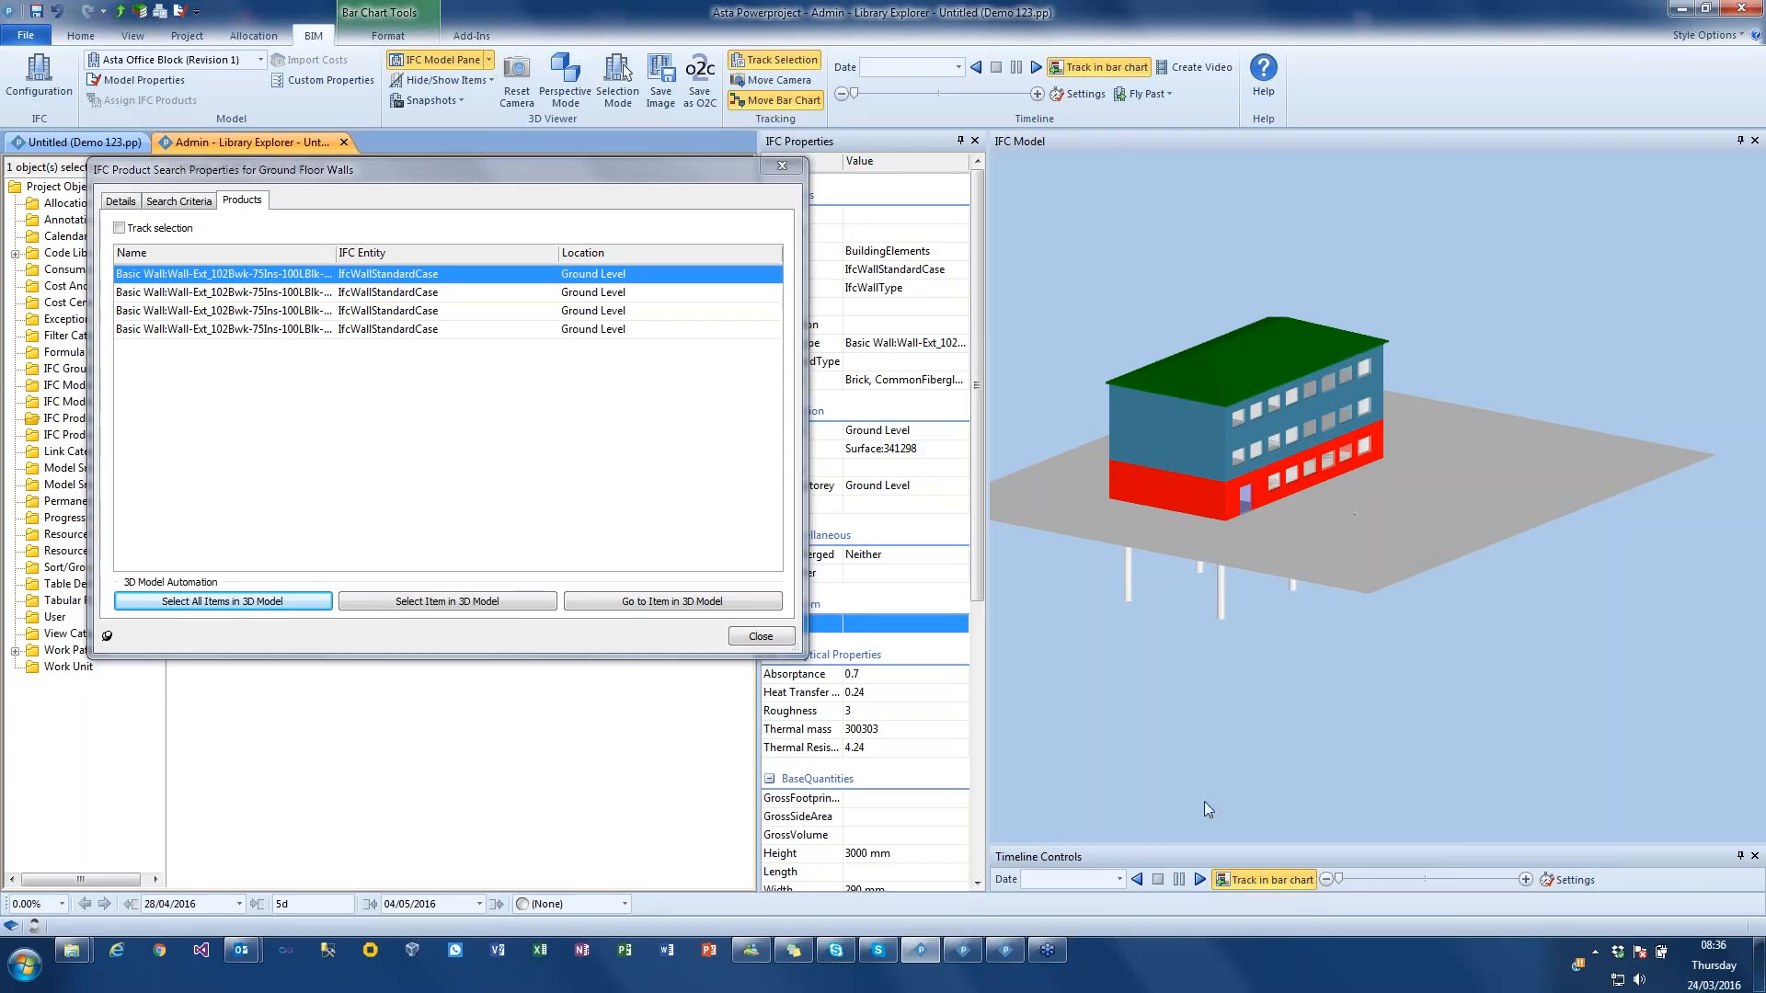
left_click(761, 637)
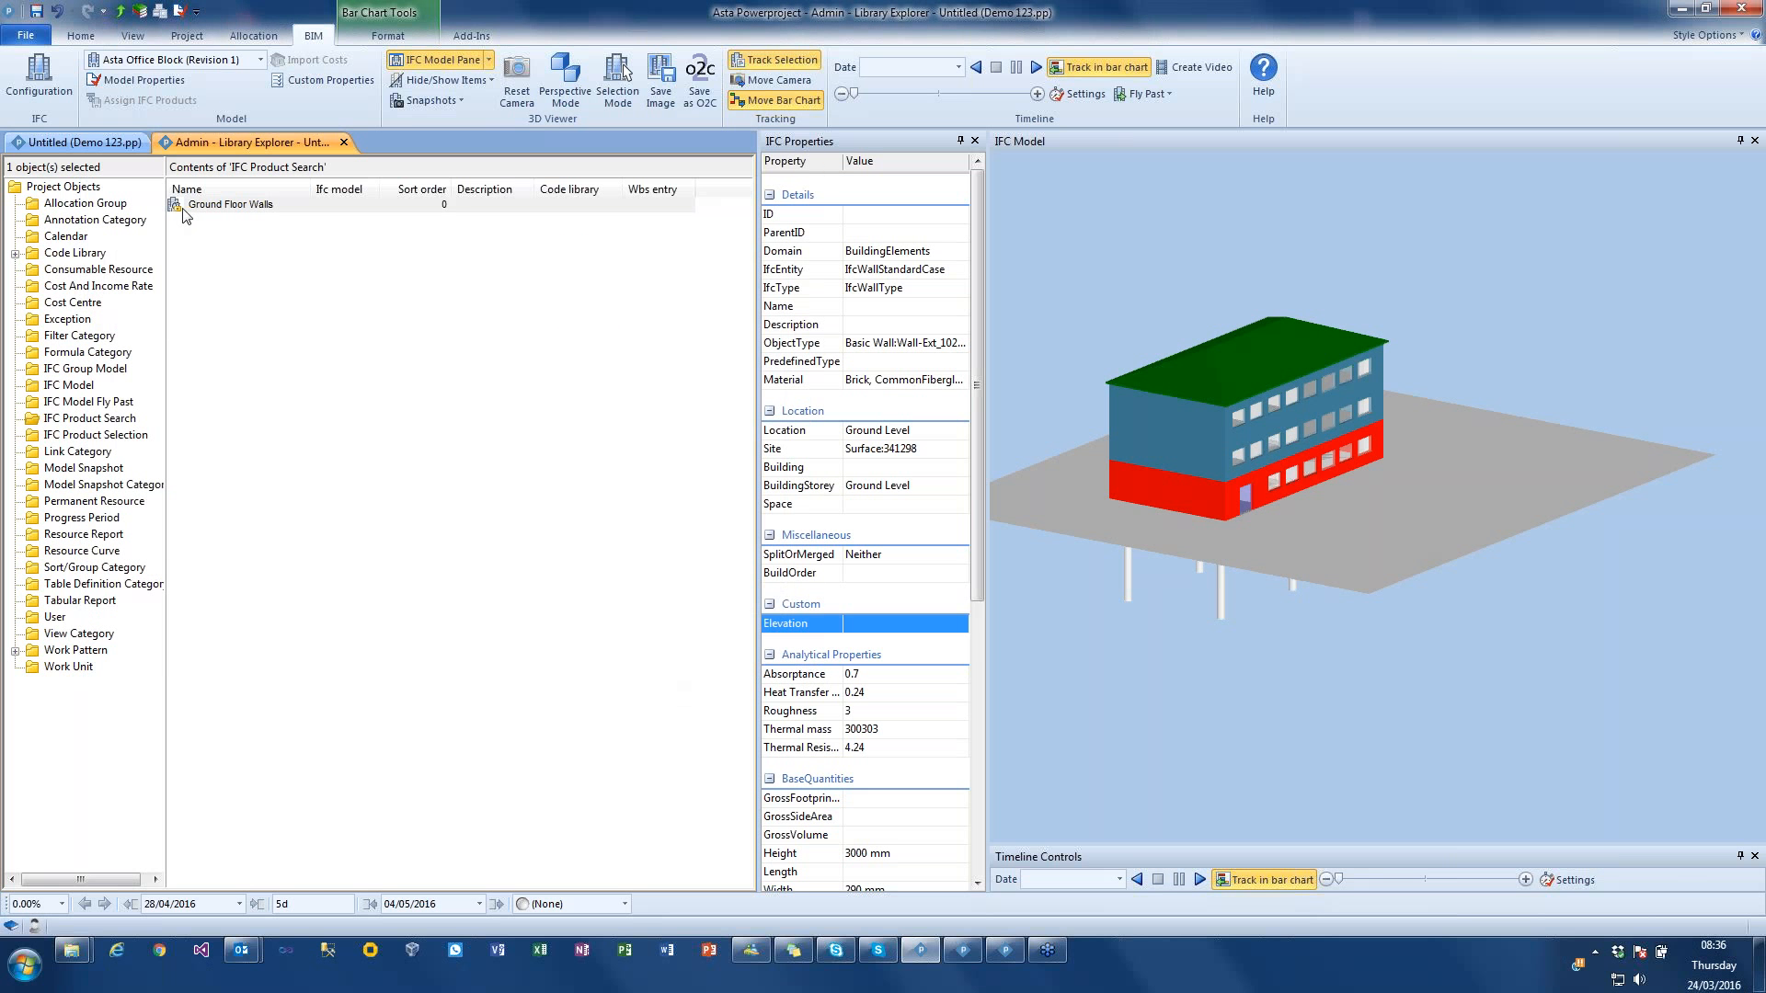
key("ctrl")
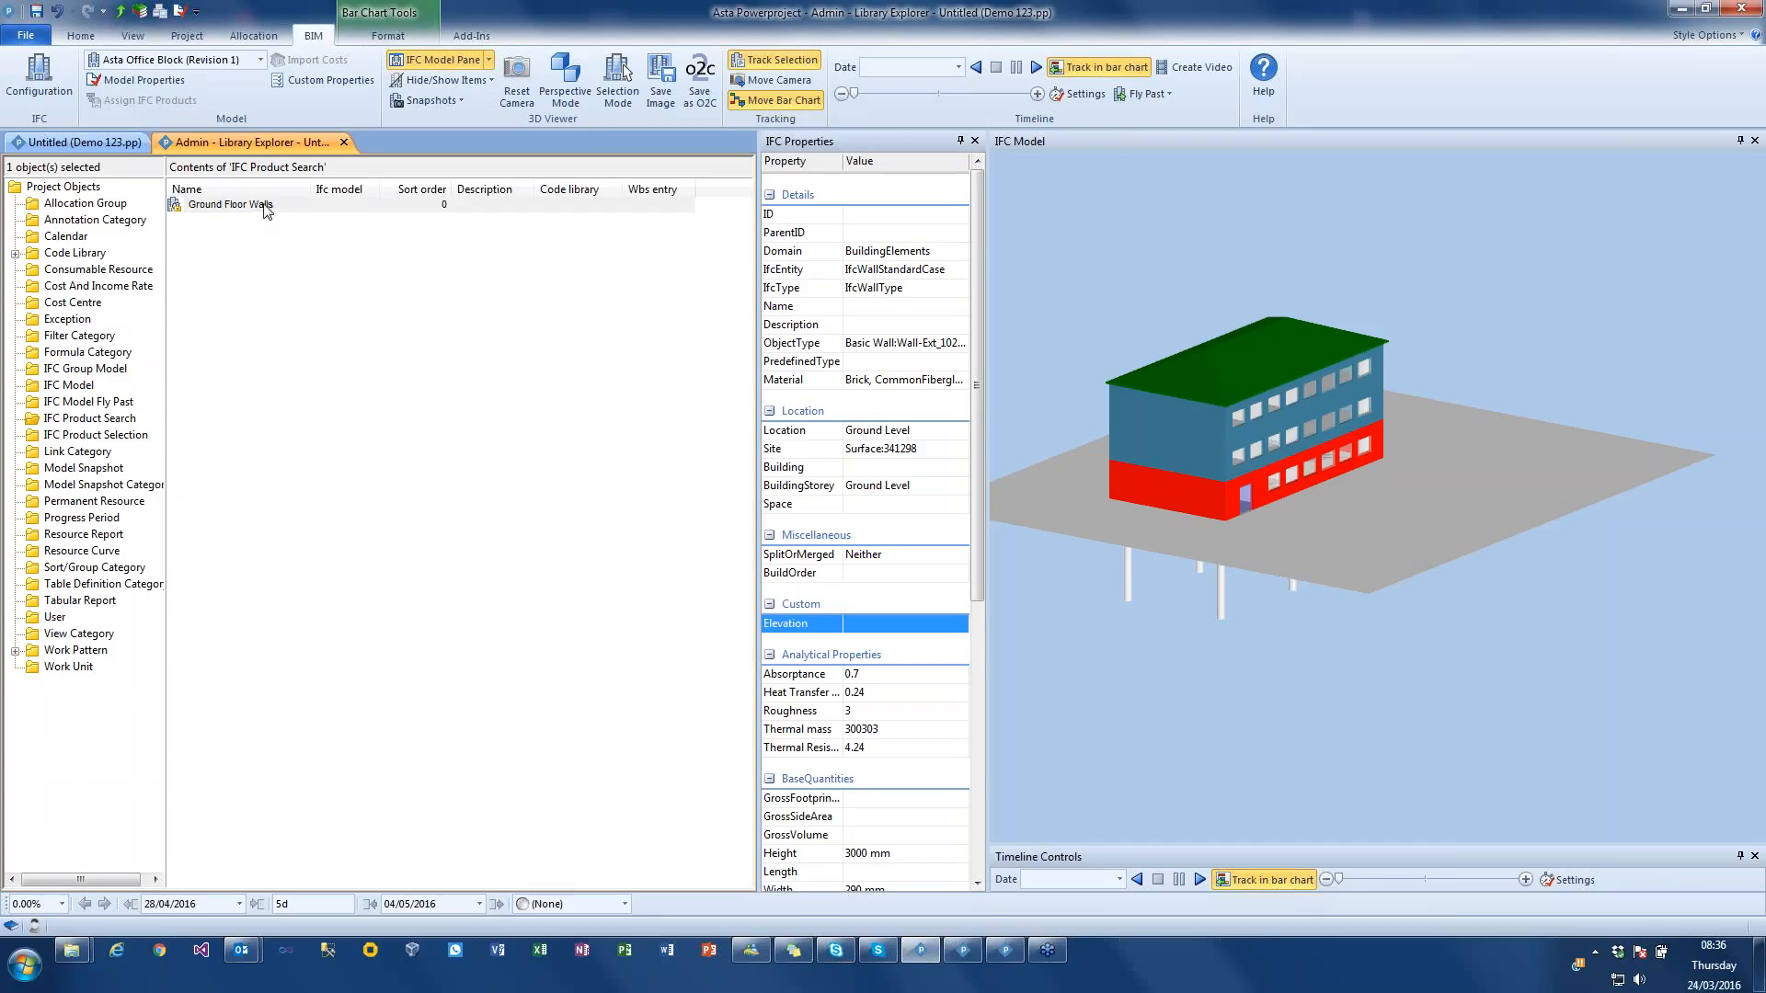
Step: Duplicate the Ground Floor Walls product search and rename the copy as Ground Floor Columns
left_click(345, 362)
left_click(177, 205)
right_click(177, 206)
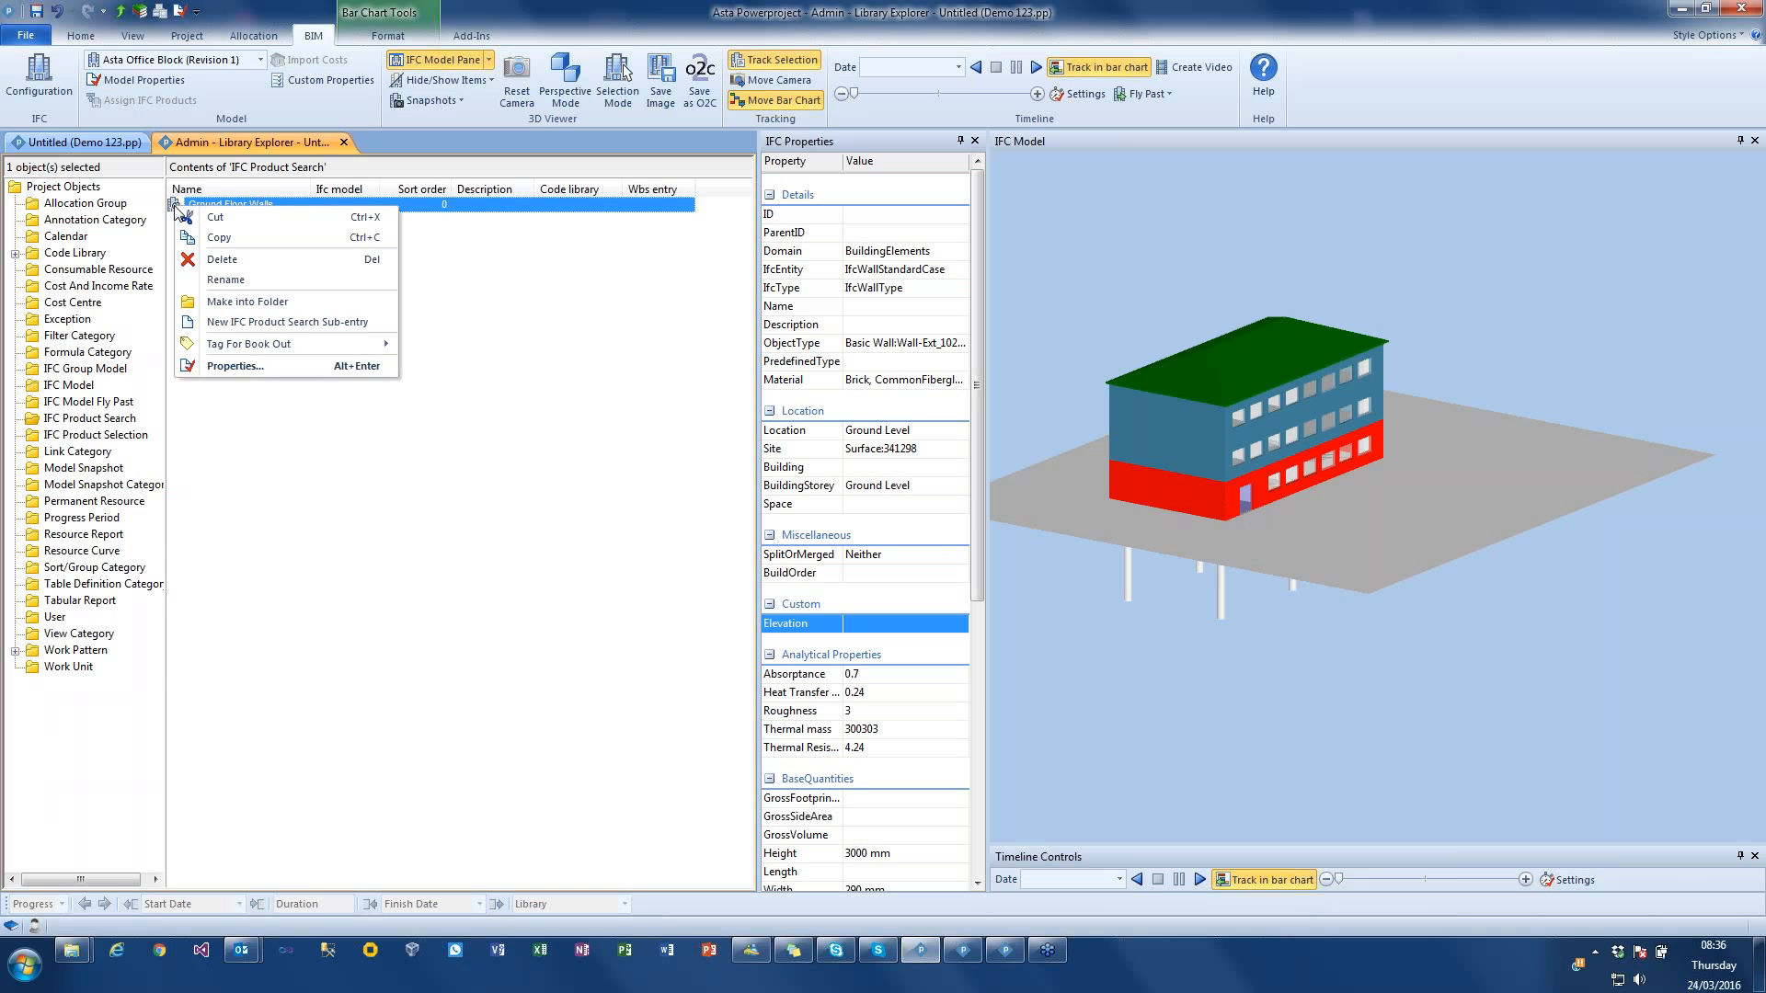
left_click(218, 237)
left_click(359, 266)
key("ctrl+v")
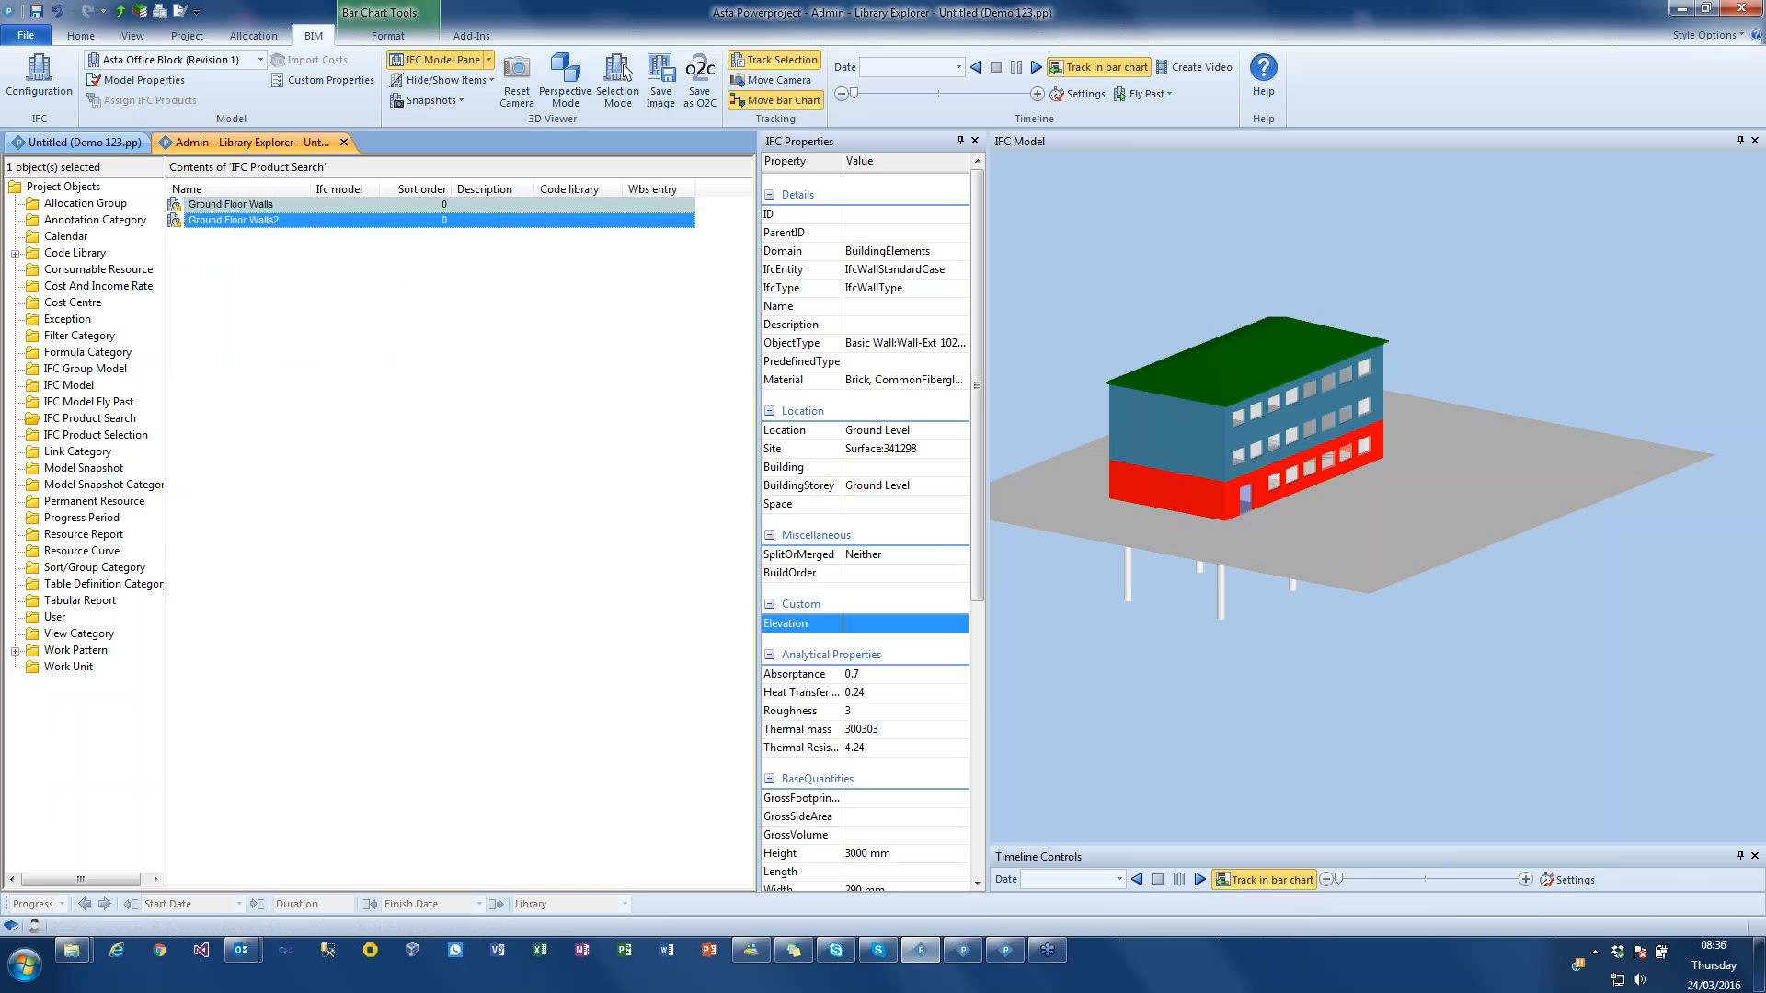
left_click(267, 221)
left_click_drag(249, 220, 282, 221)
type("Columns")
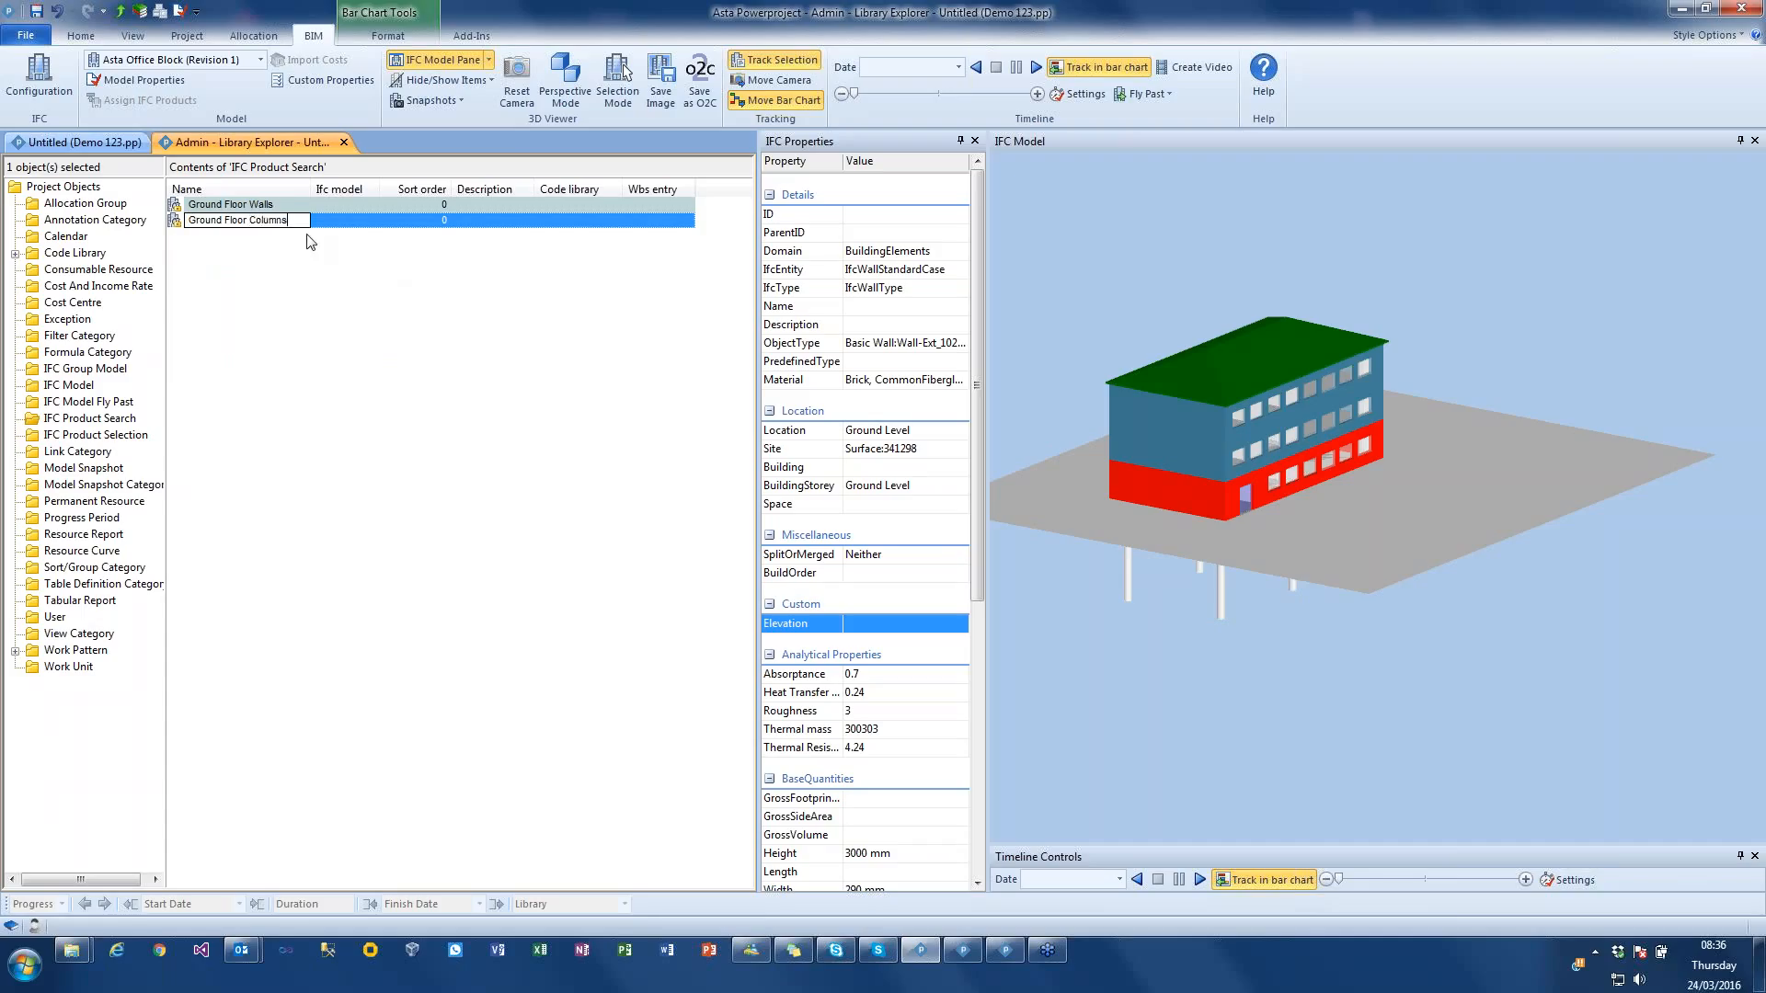
left_click(310, 241)
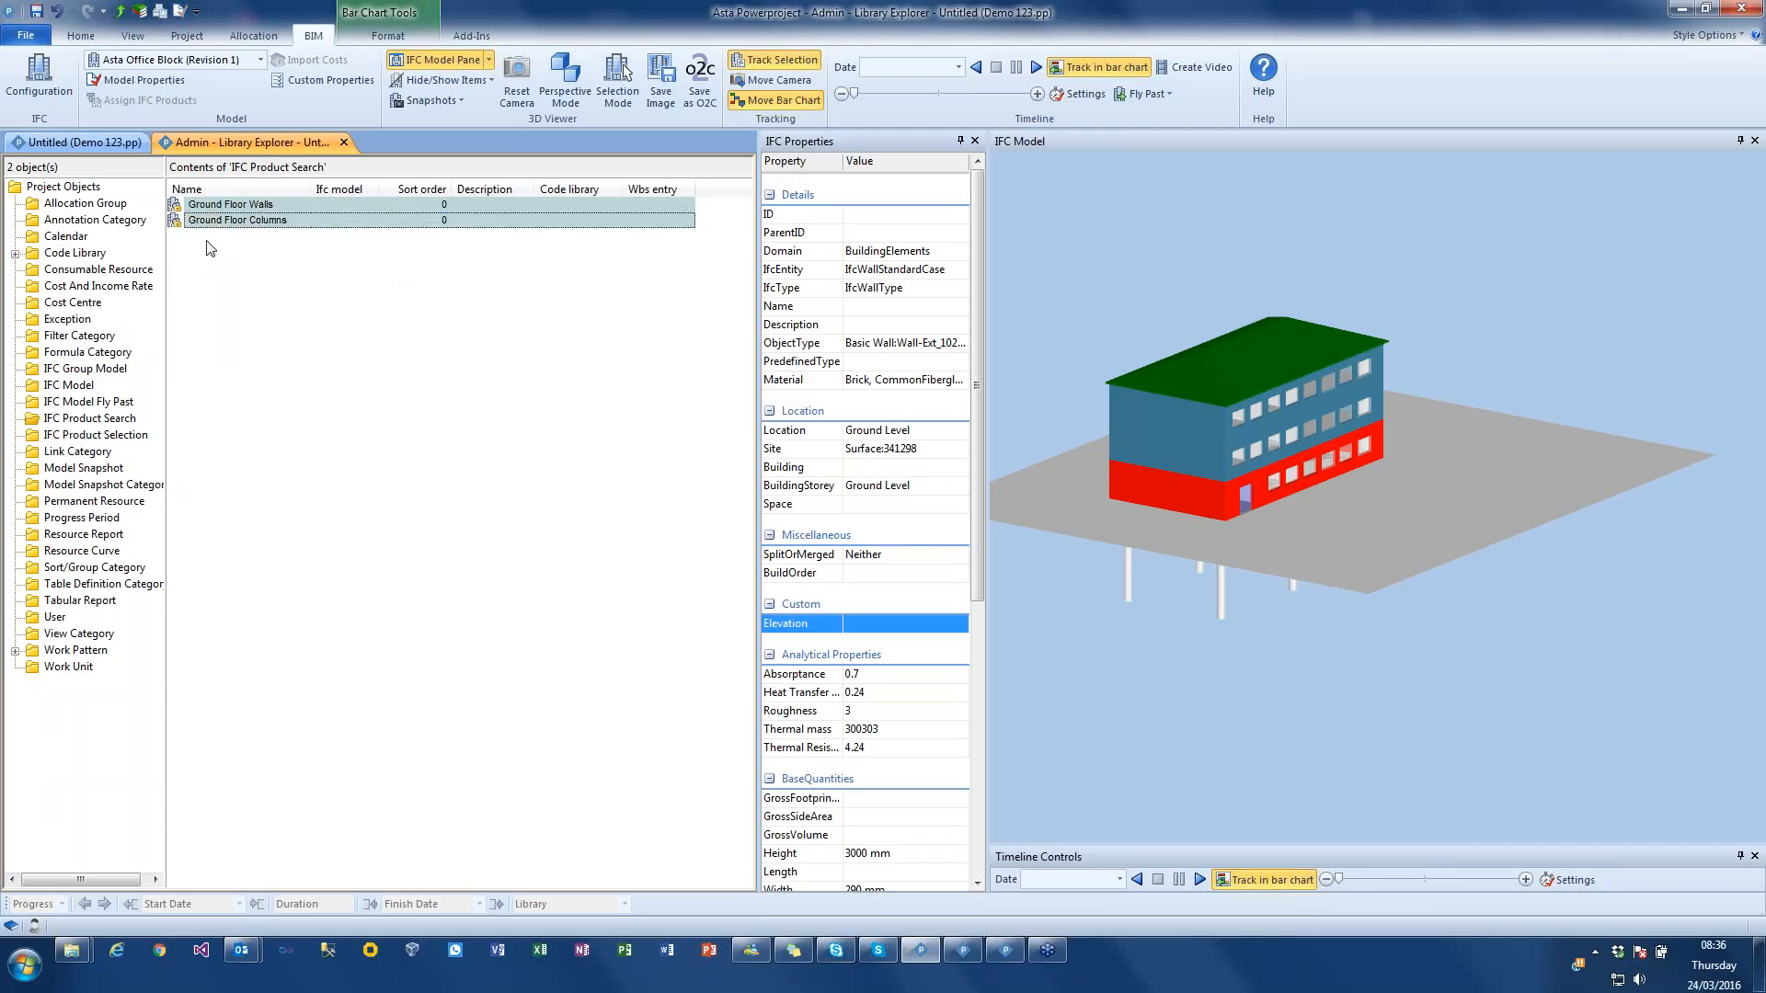
Step: Set the IfcEntity criterion of the Ground Floor Columns search to equal IfcColumn
double_click(178, 222)
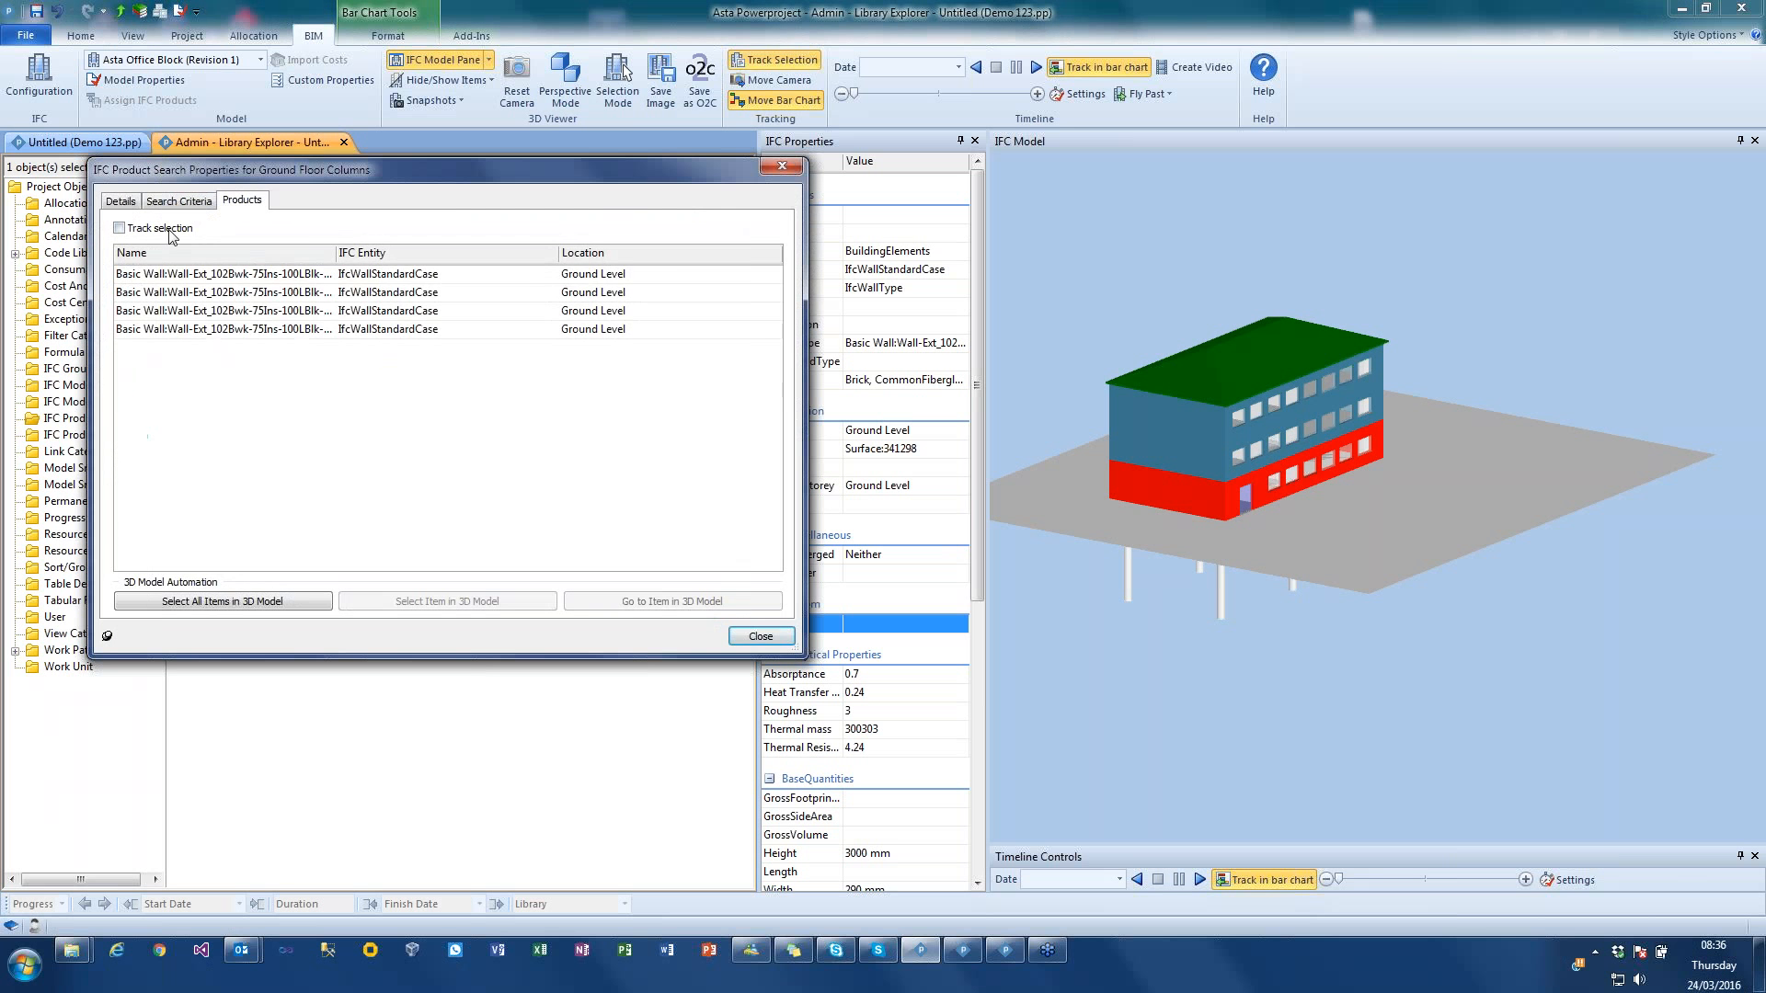
left_click(183, 203)
left_click(655, 266)
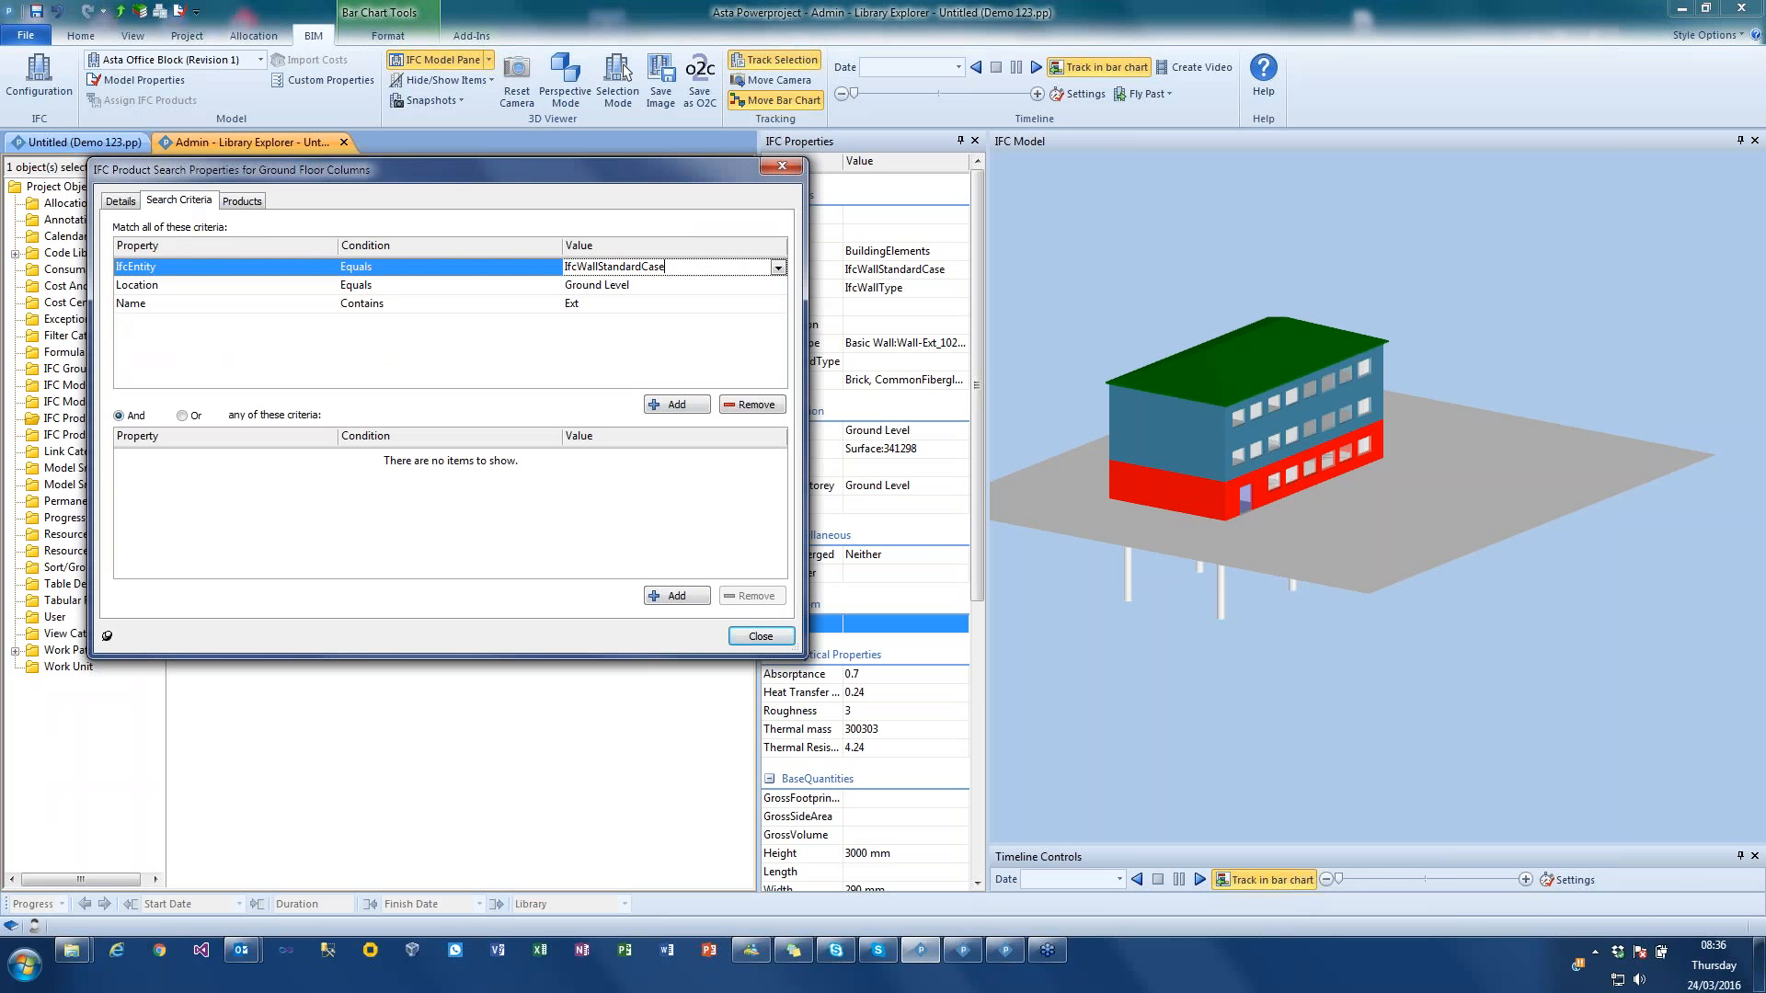
left_click(778, 267)
left_click_drag(777, 347, 777, 299)
left_click(589, 325)
Step: Remove the Name contains Ext criterion from the Ground Floor Columns search and list the matching products
left_click(442, 304)
left_click(752, 402)
left_click(241, 204)
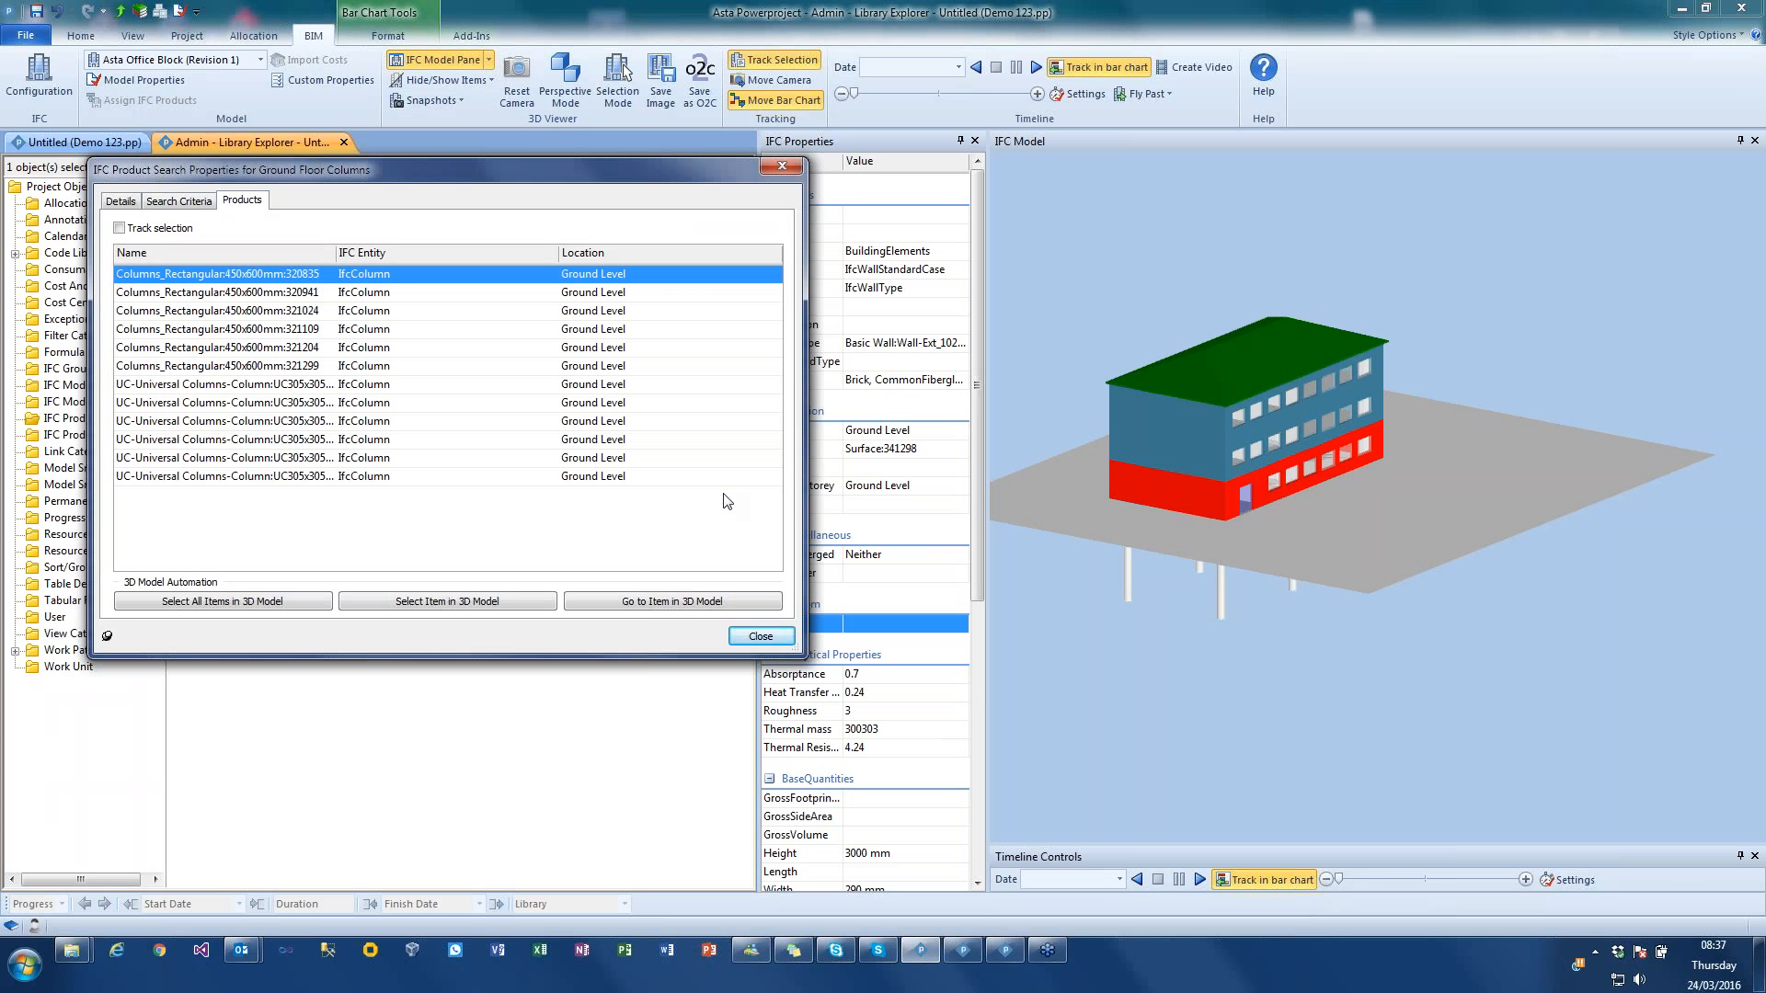
Step: Close the search properties and expand the IFC product searches in the Demo 123 project tree
left_click(758, 636)
left_click(32, 267)
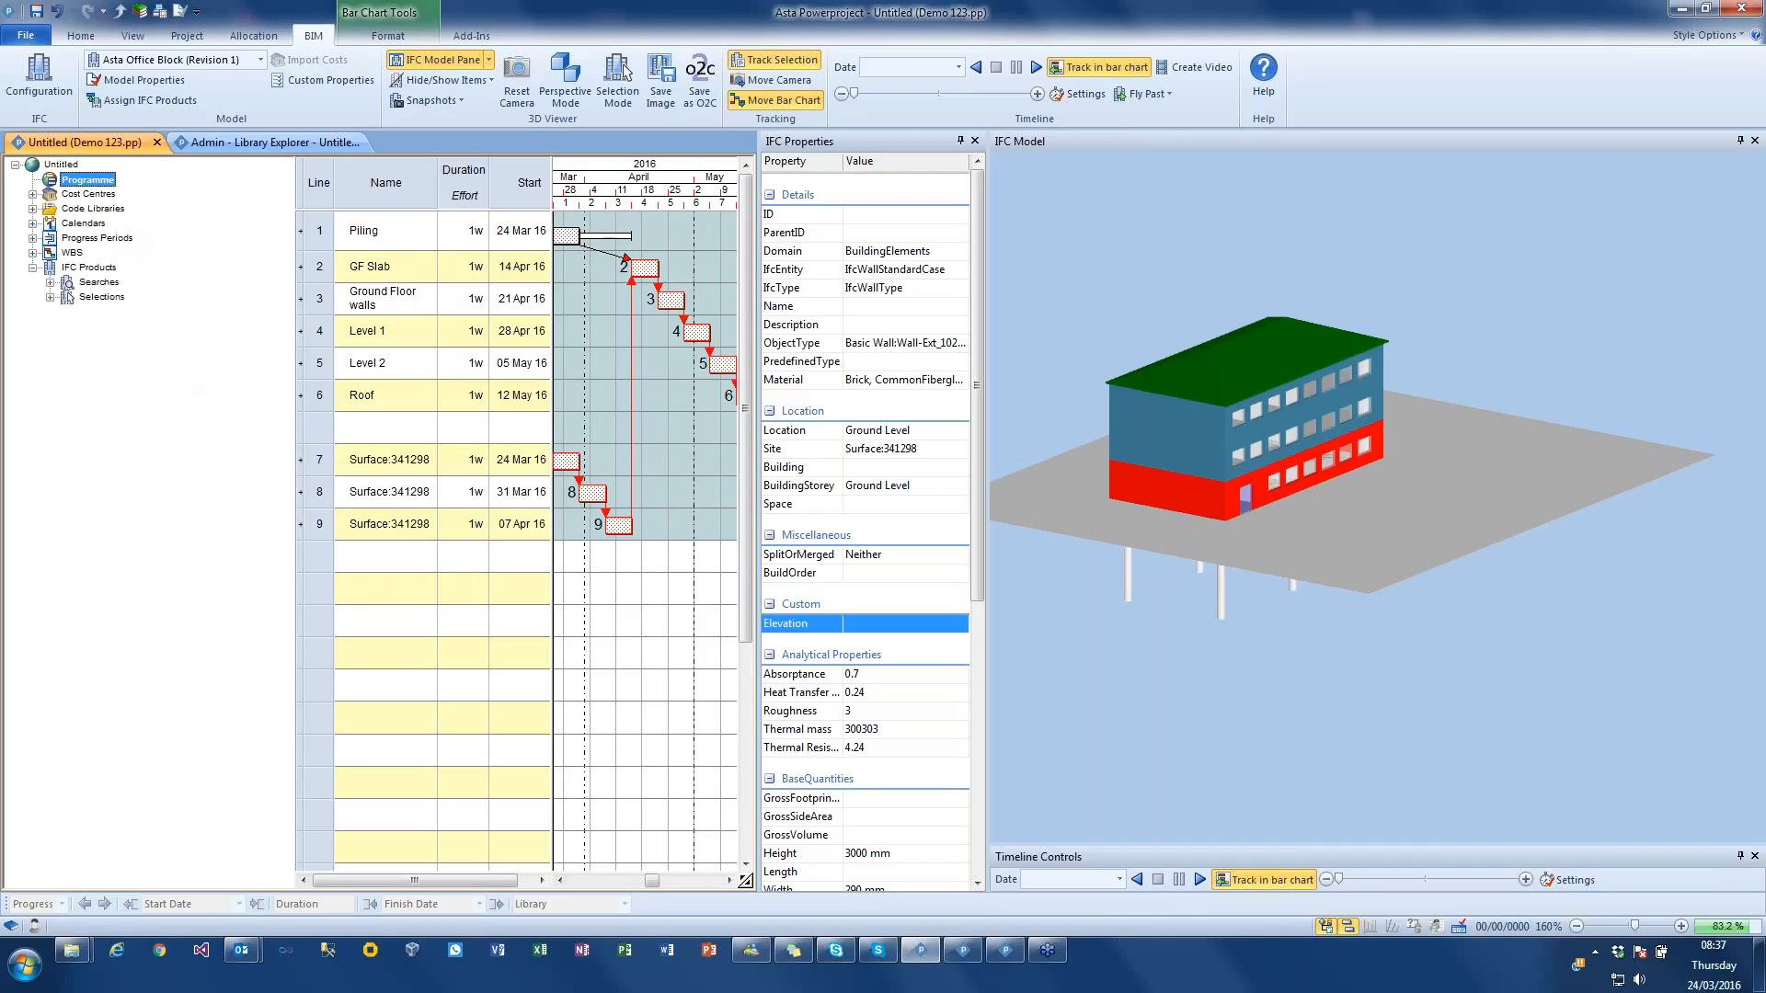
left_click(50, 283)
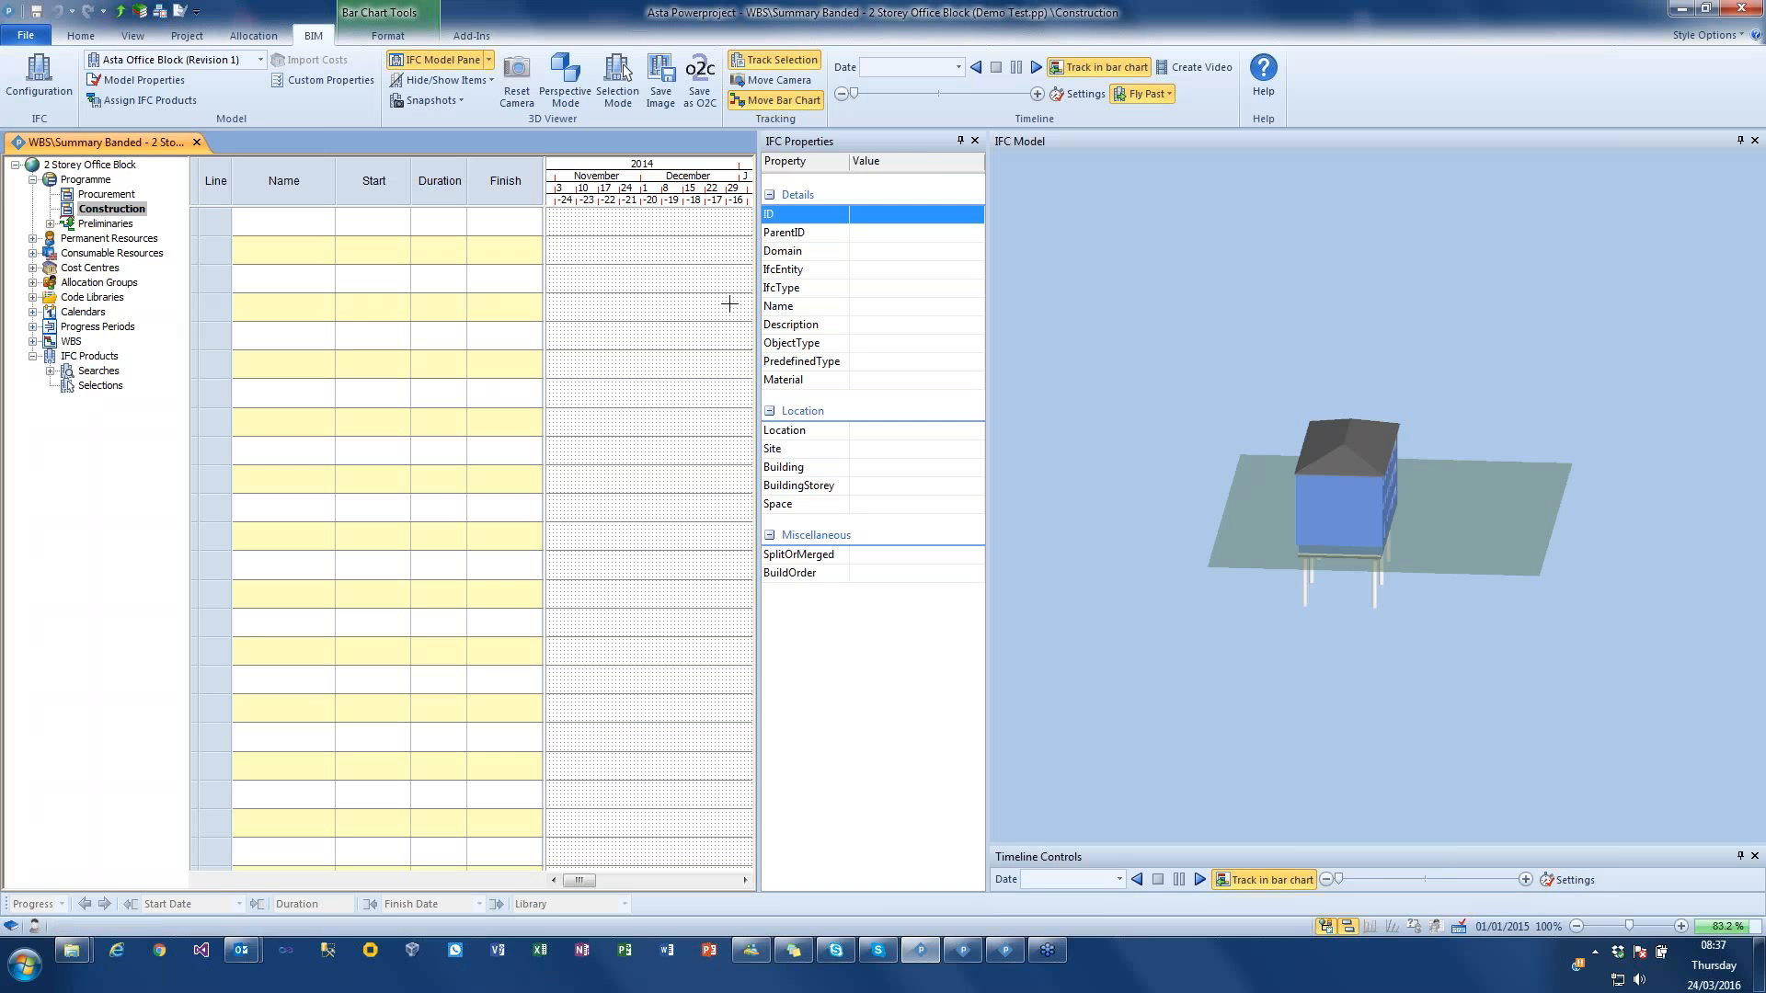
Step: Expand every IFC product search group from Foundation to Roof in the 2 Storey Office Block project tree
left_click_drag(1271, 386, 1234, 381)
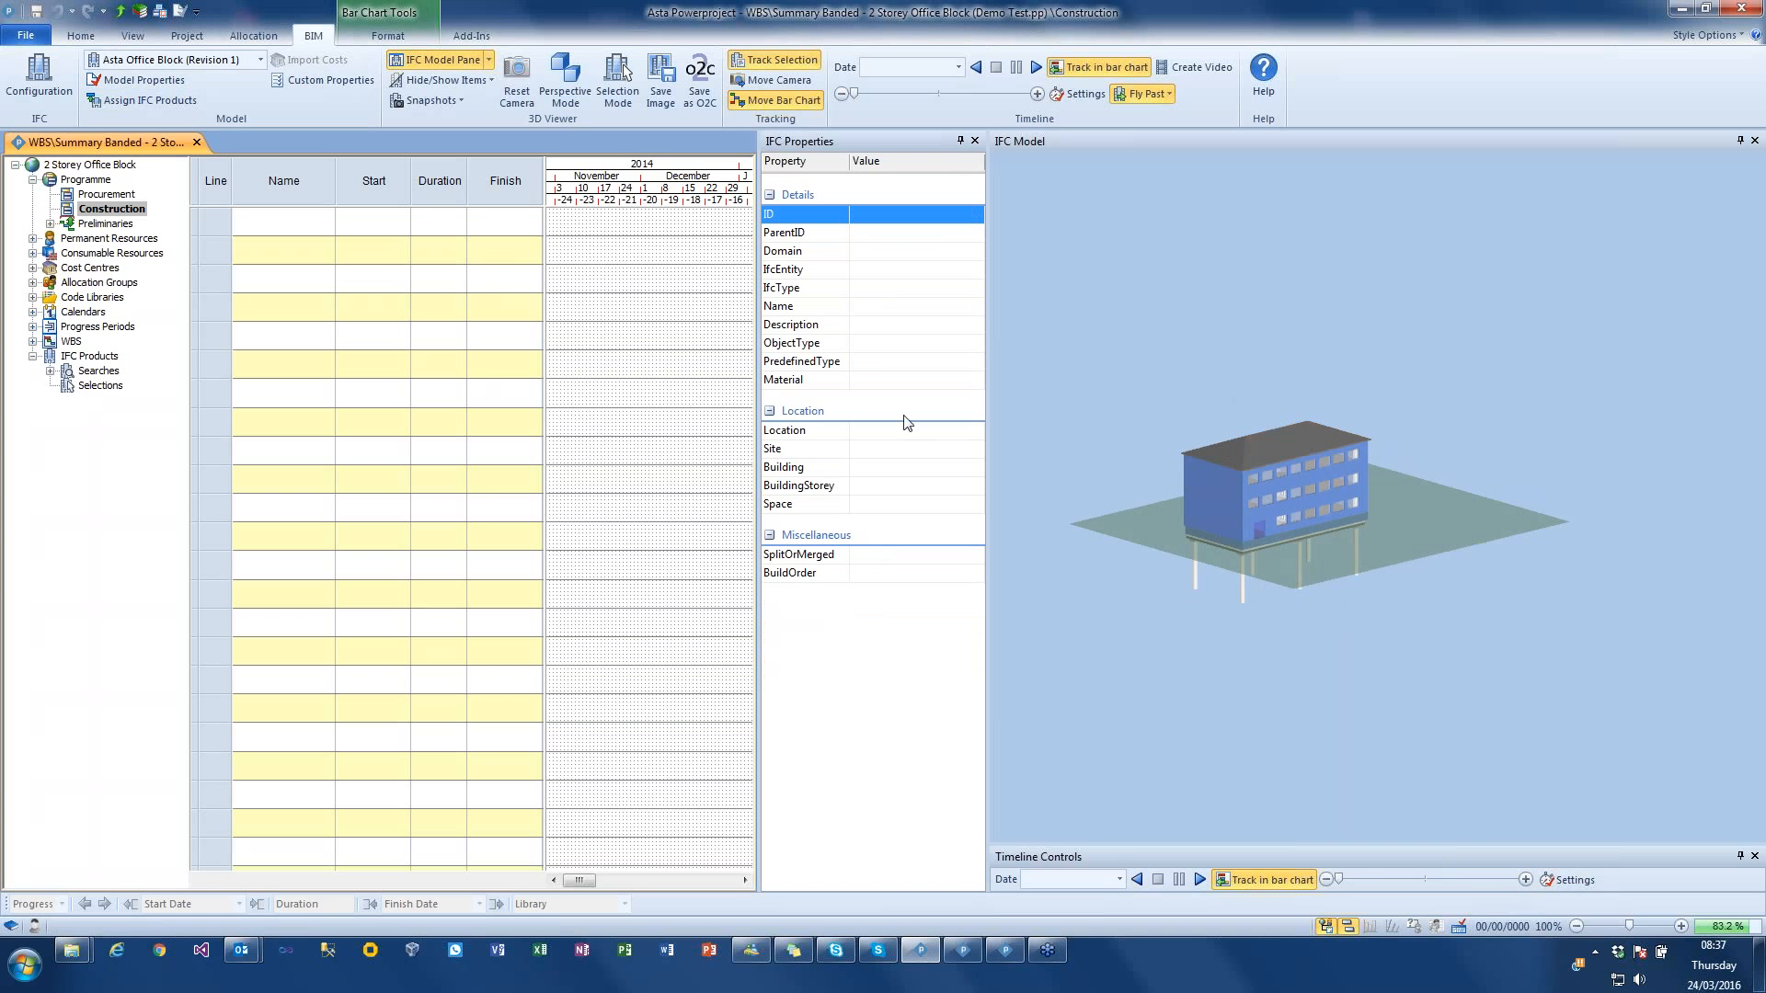
left_click(50, 371)
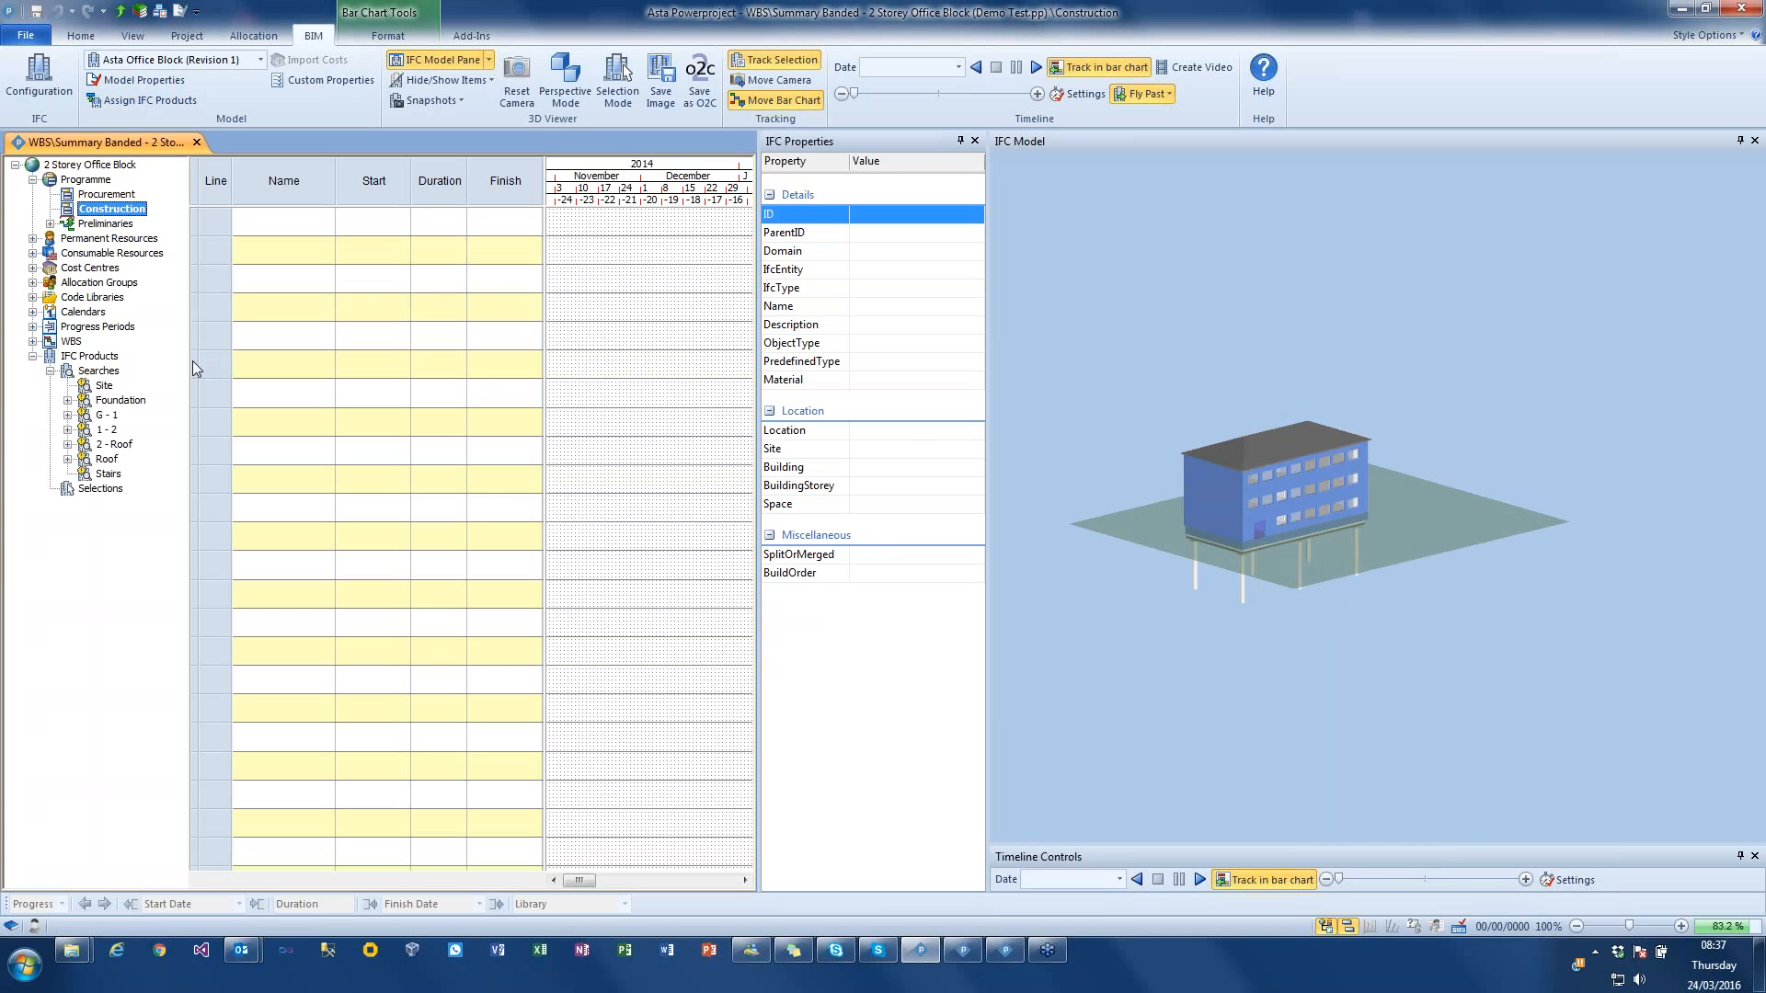
left_click_drag(188, 367, 194, 367)
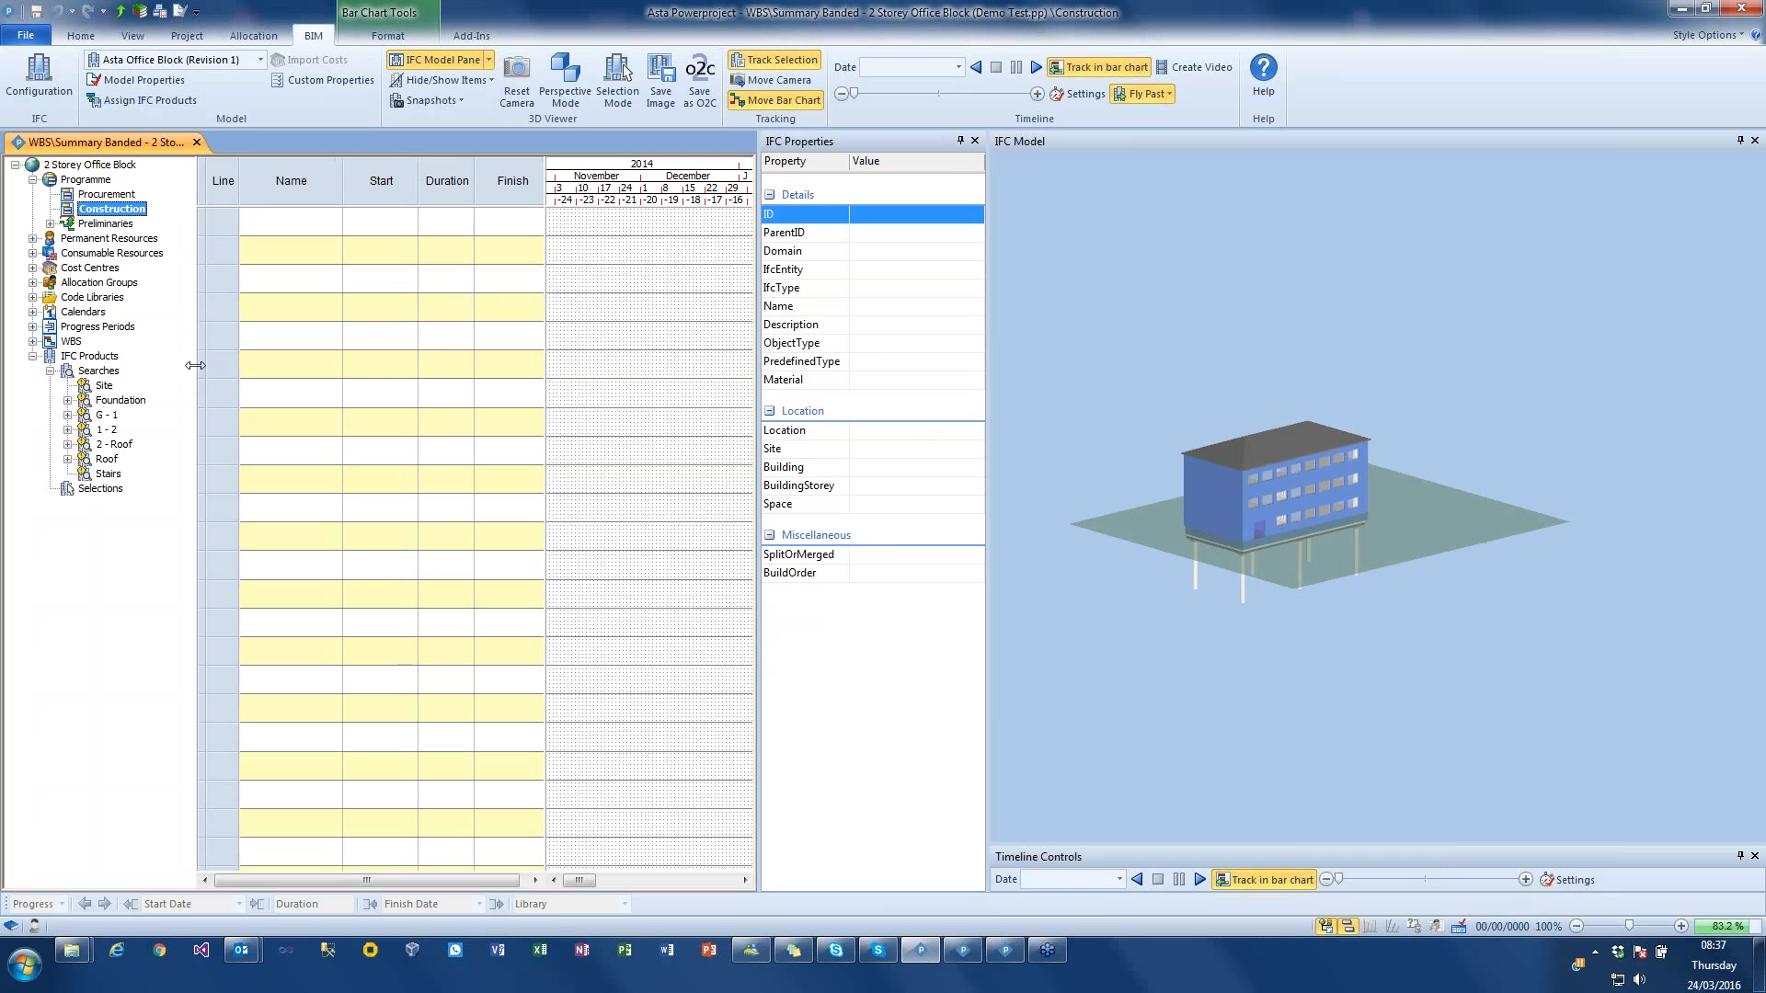
left_click(67, 459)
left_click(68, 444)
left_click(67, 430)
left_click(67, 415)
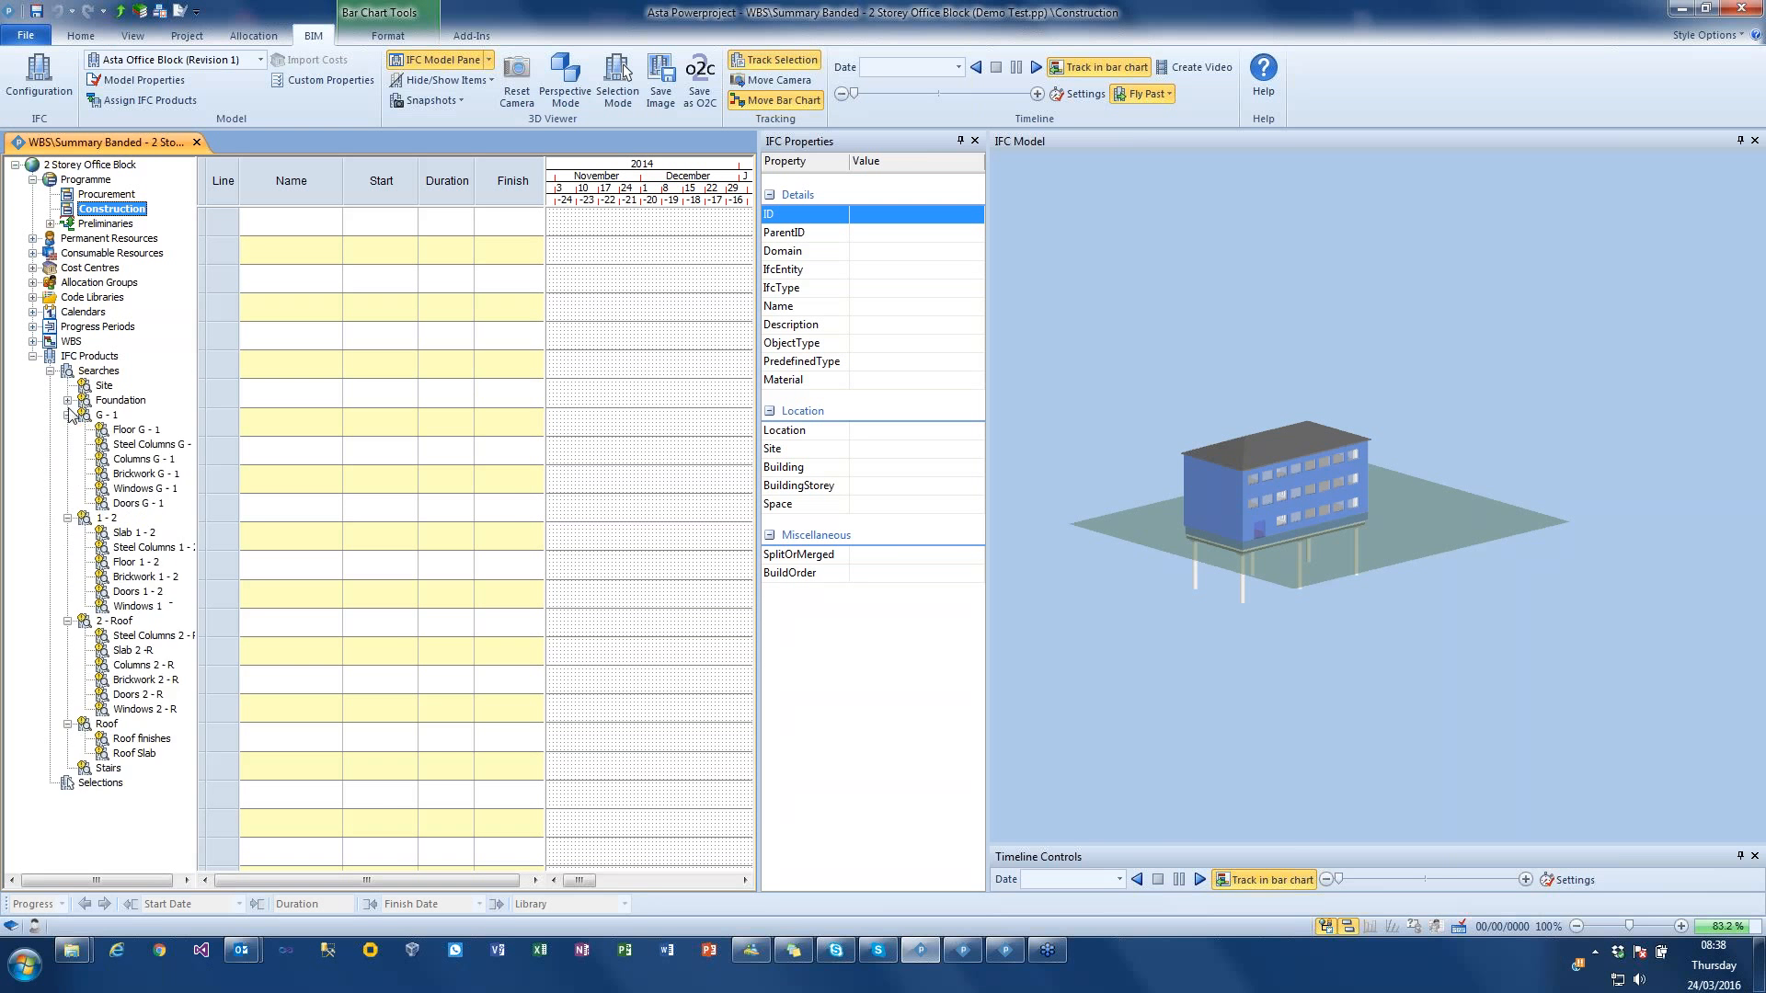
left_click(67, 400)
left_click_drag(197, 414, 257, 428)
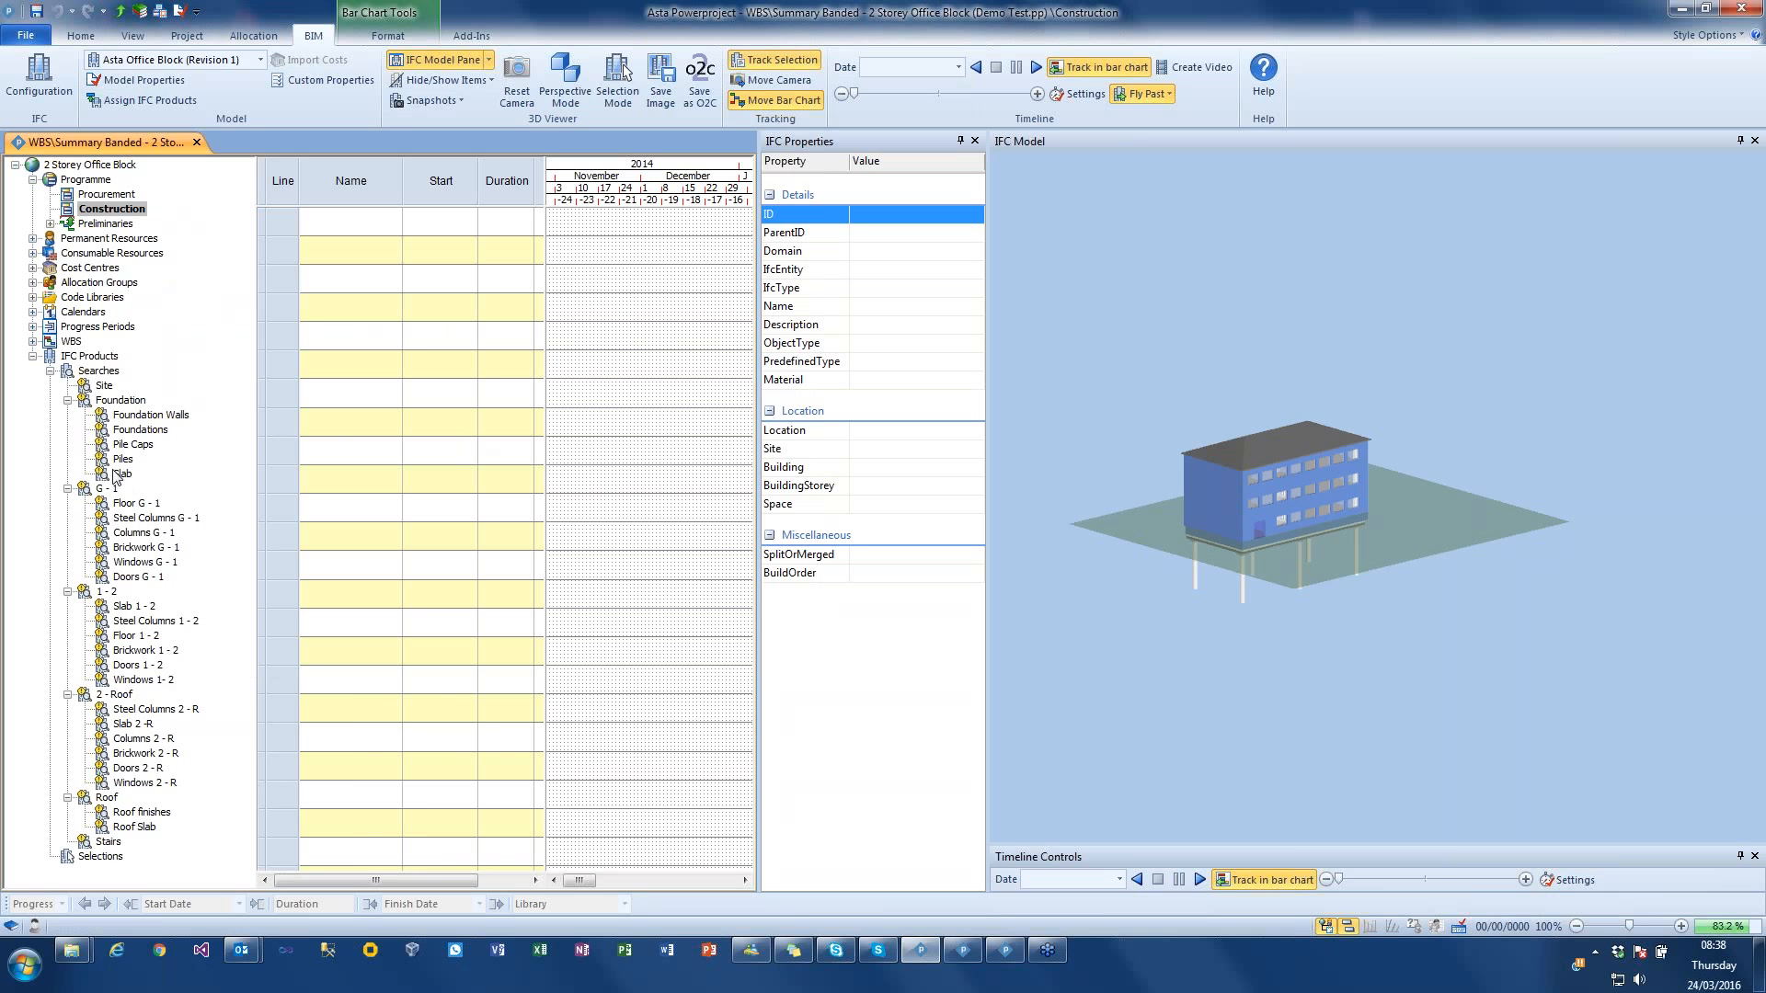
Step: Hide all products in the 3D viewer, show the Steel Columns G - 1 search, and inspect individual products
right_click(1128, 307)
left_click(1188, 350)
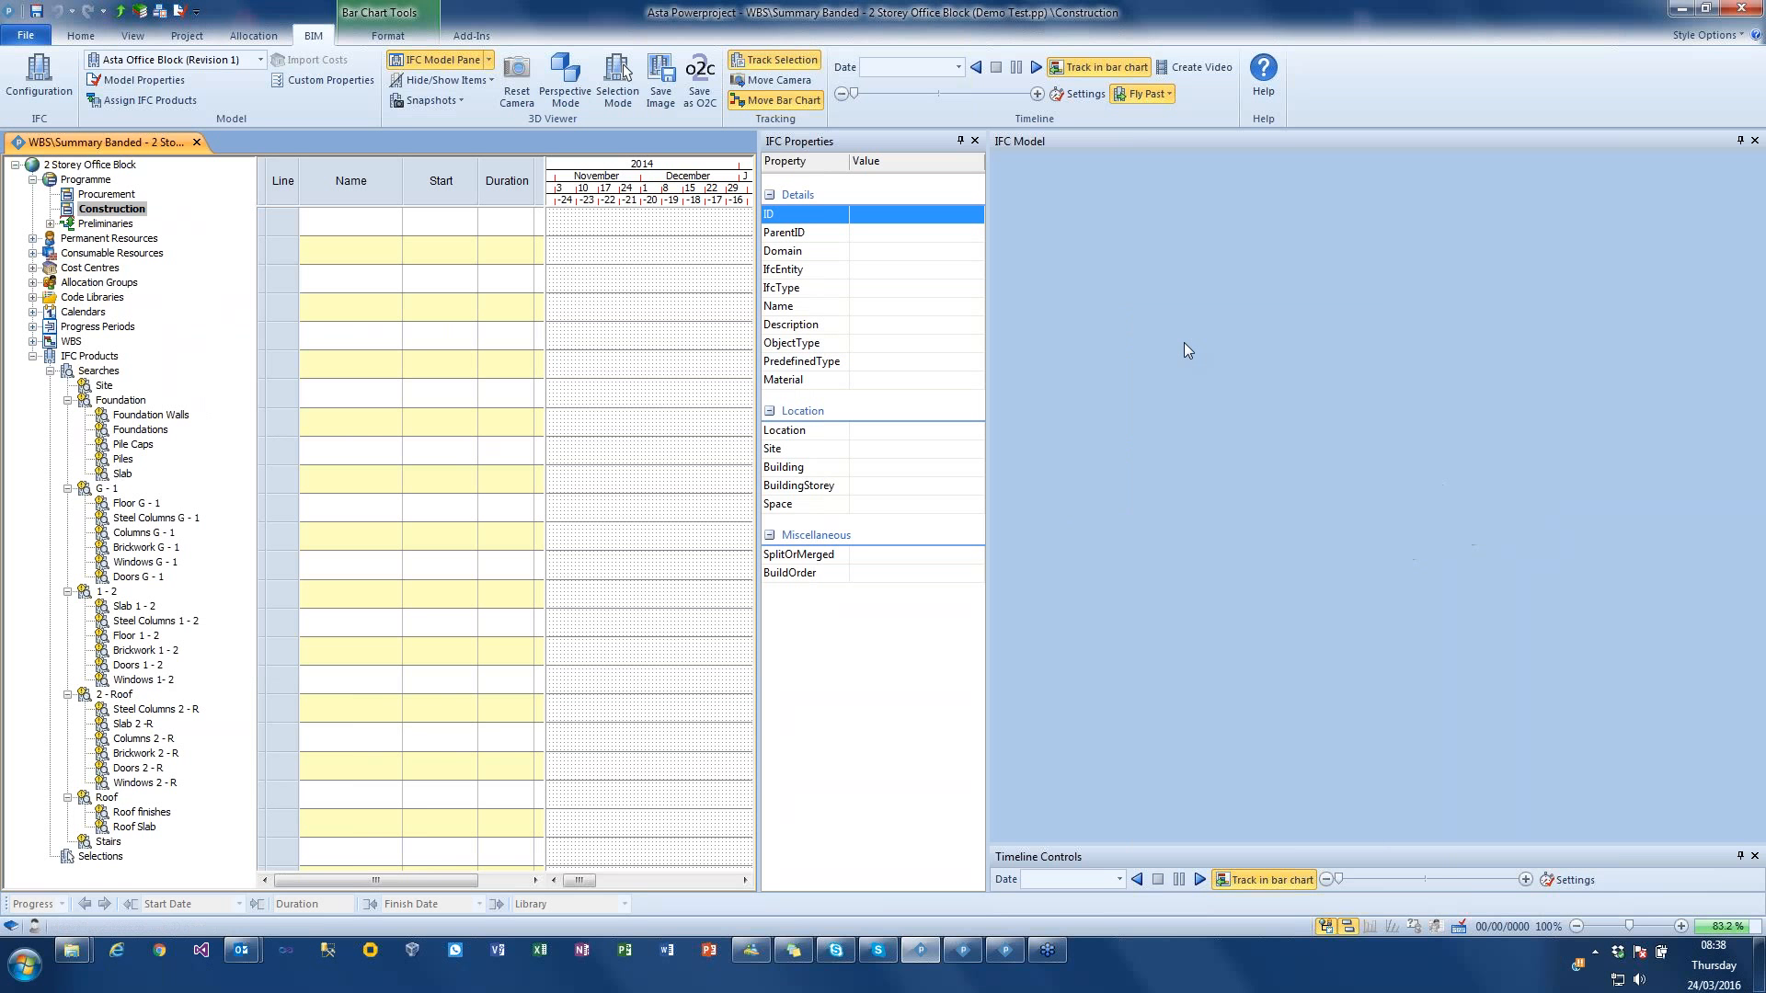
left_click_drag(138, 519, 1074, 610)
middle_click_drag(1073, 610, 1168, 560)
left_click(1233, 502)
left_click(1238, 562)
left_click(1234, 511)
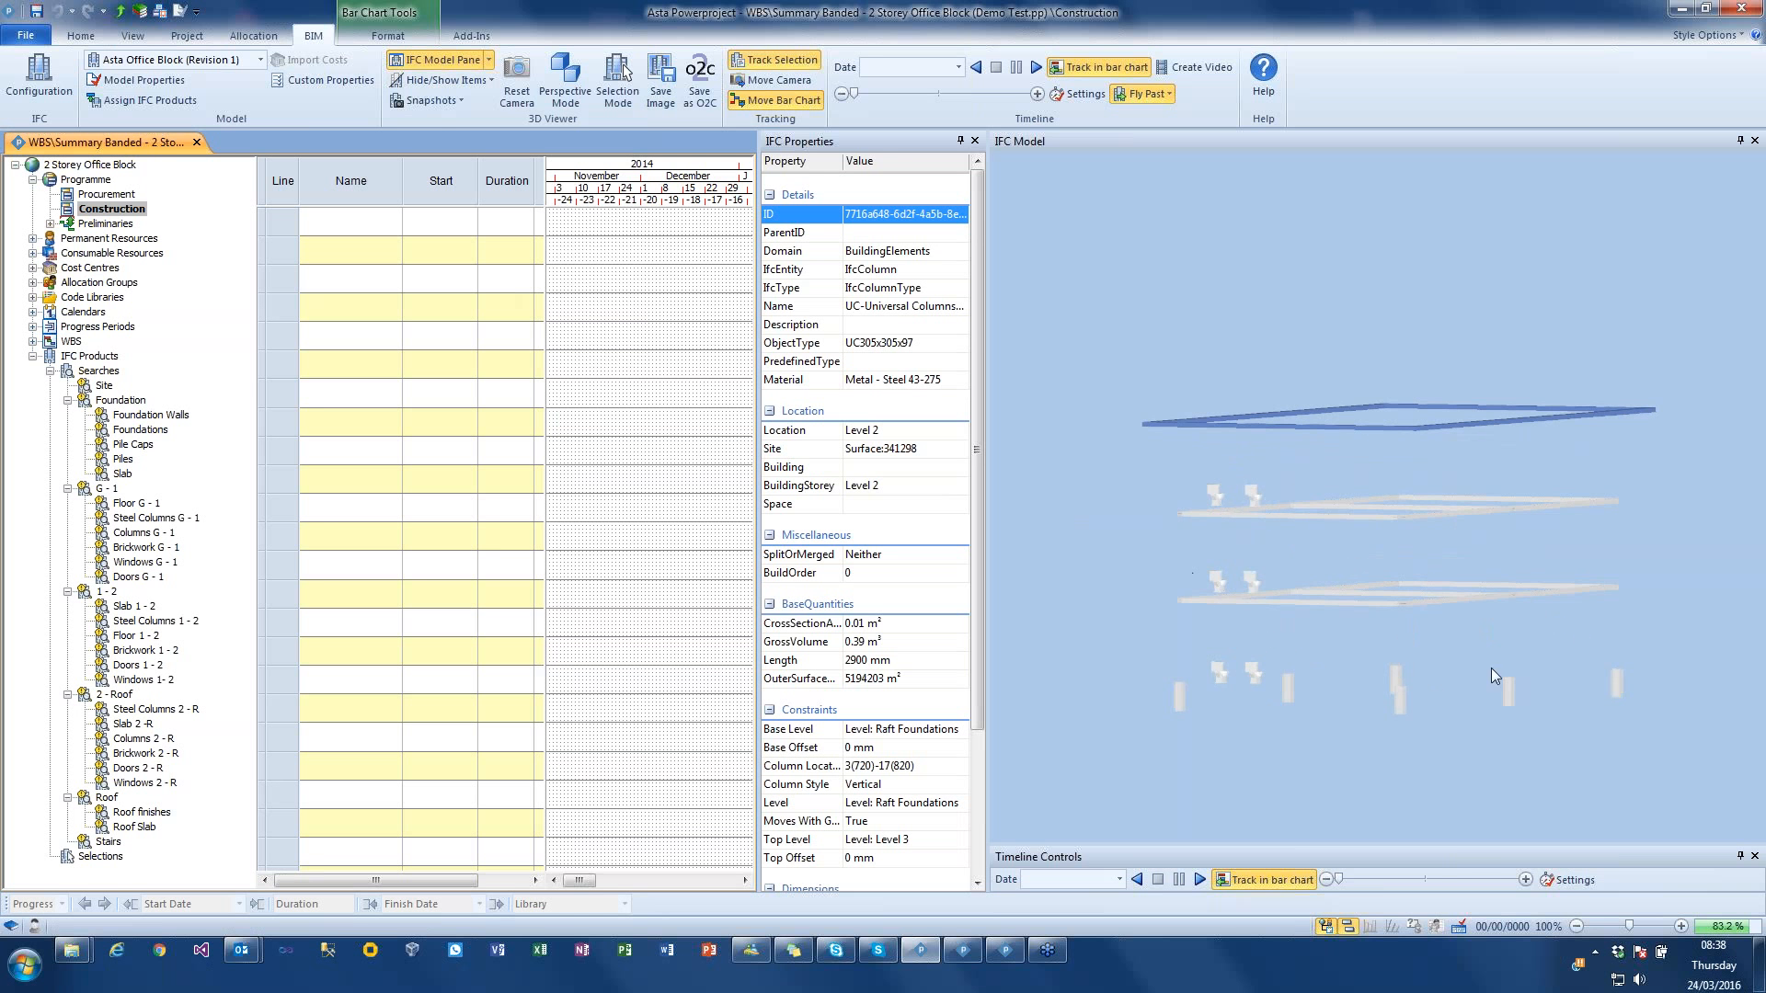
scroll(1374, 586, "down", 5)
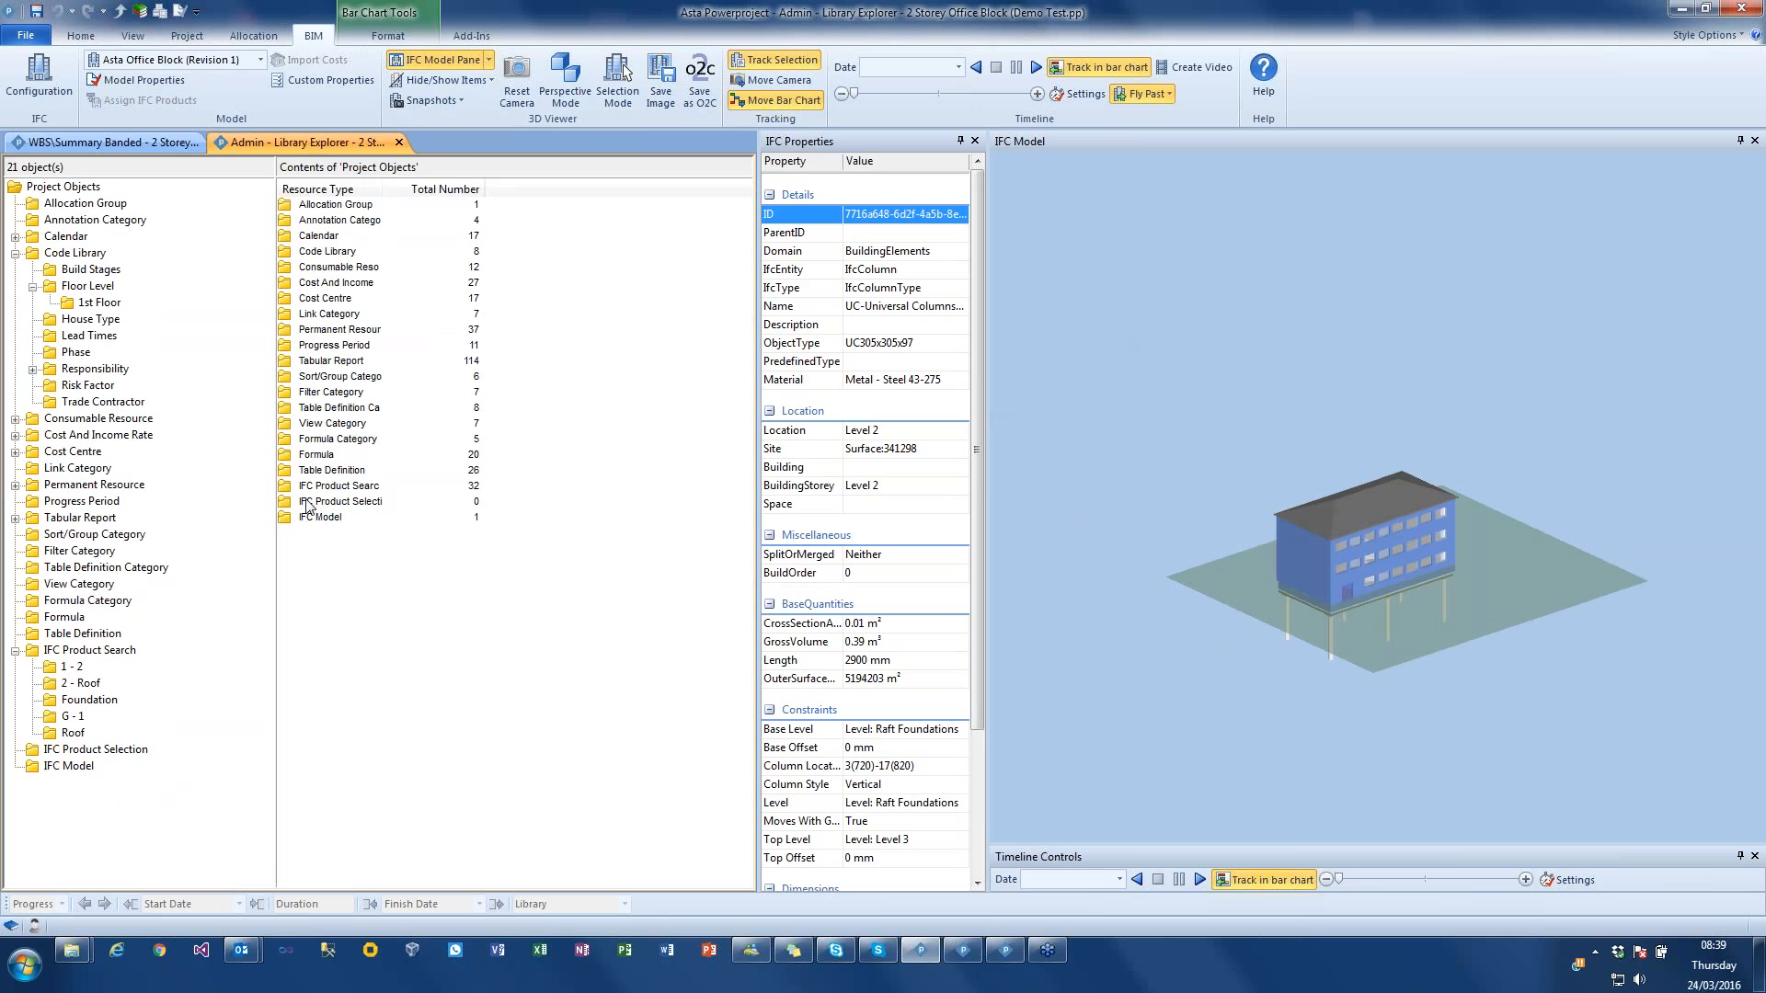
Step: List the IFC Product Search entries in the library and review their sort order
double_click(317, 486)
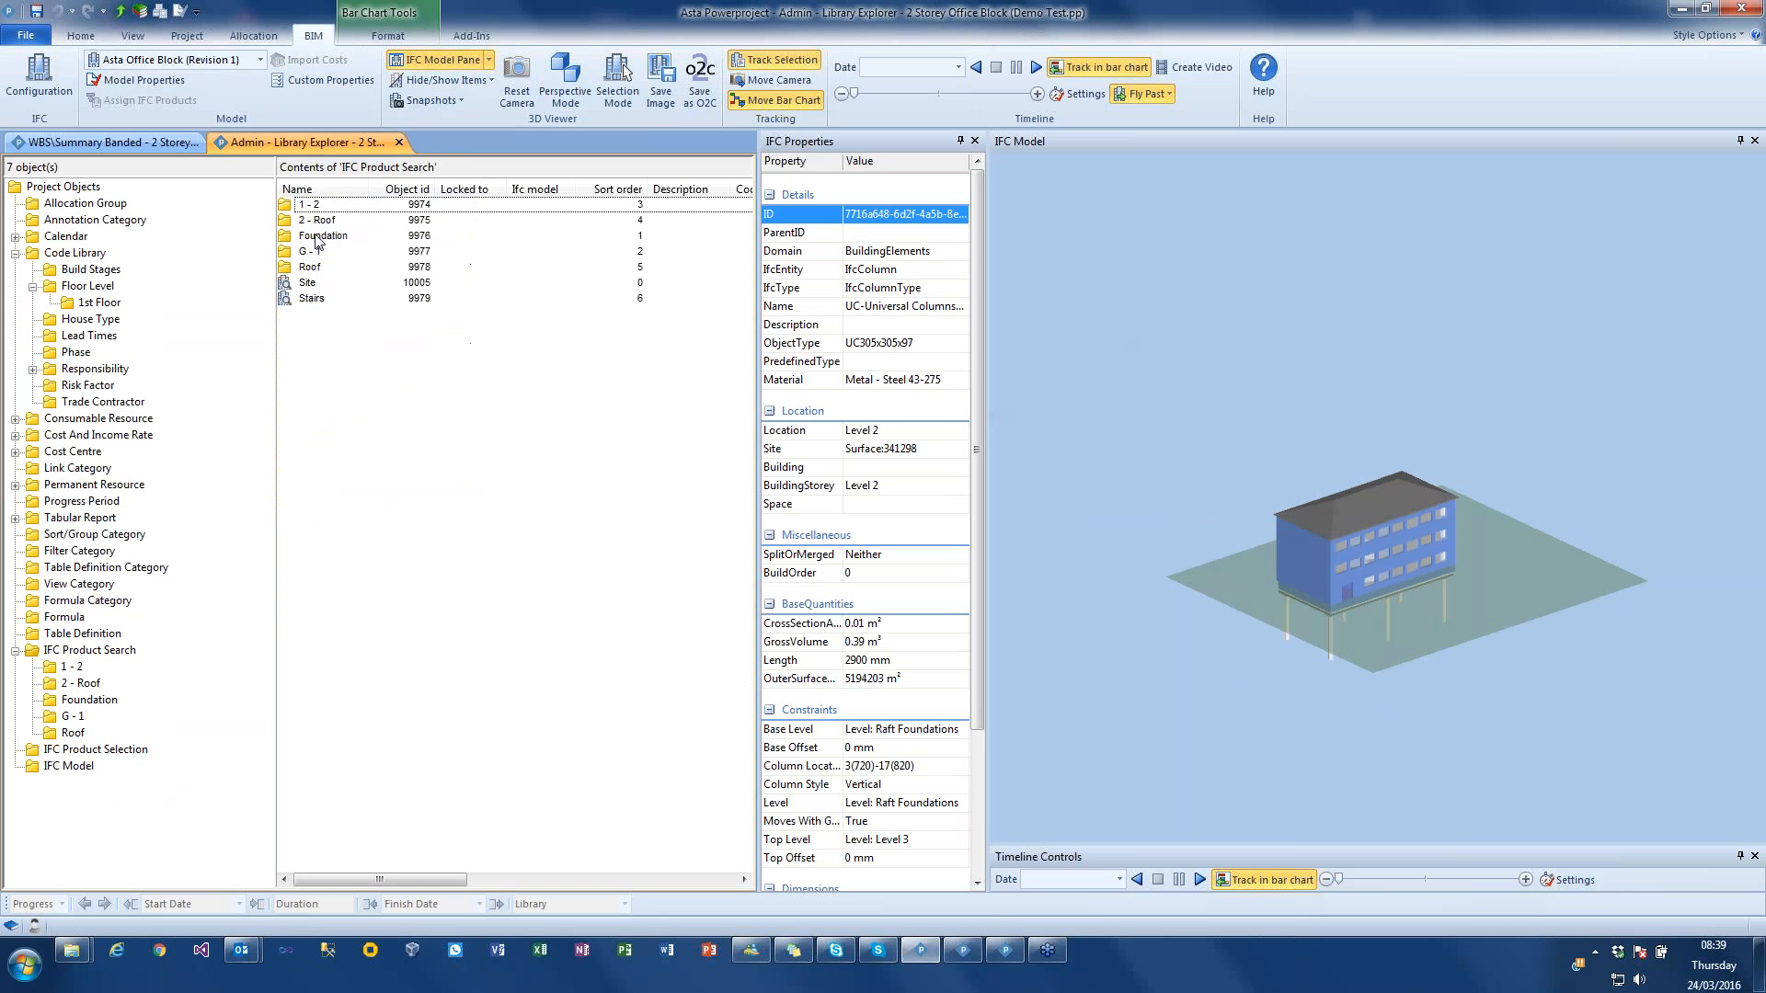
left_click(616, 189)
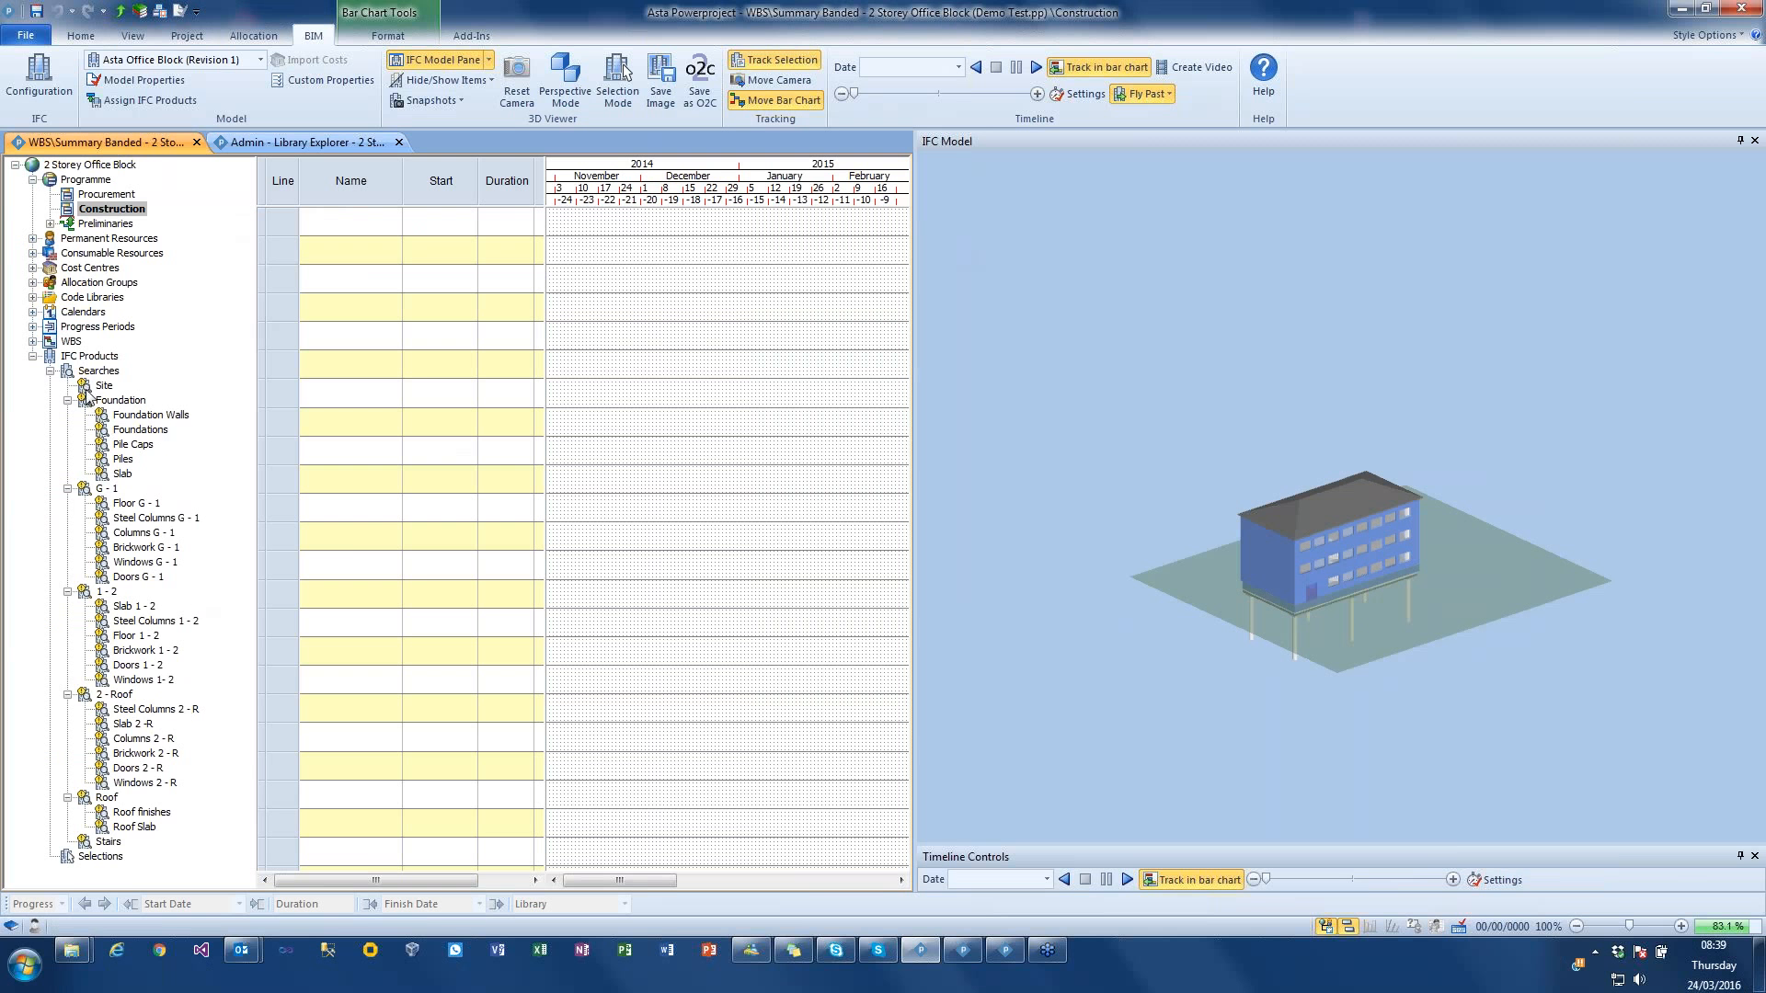
Step: Create bar chart tasks from all the IFC product searches, from Site through Stairs
left_click(103, 387)
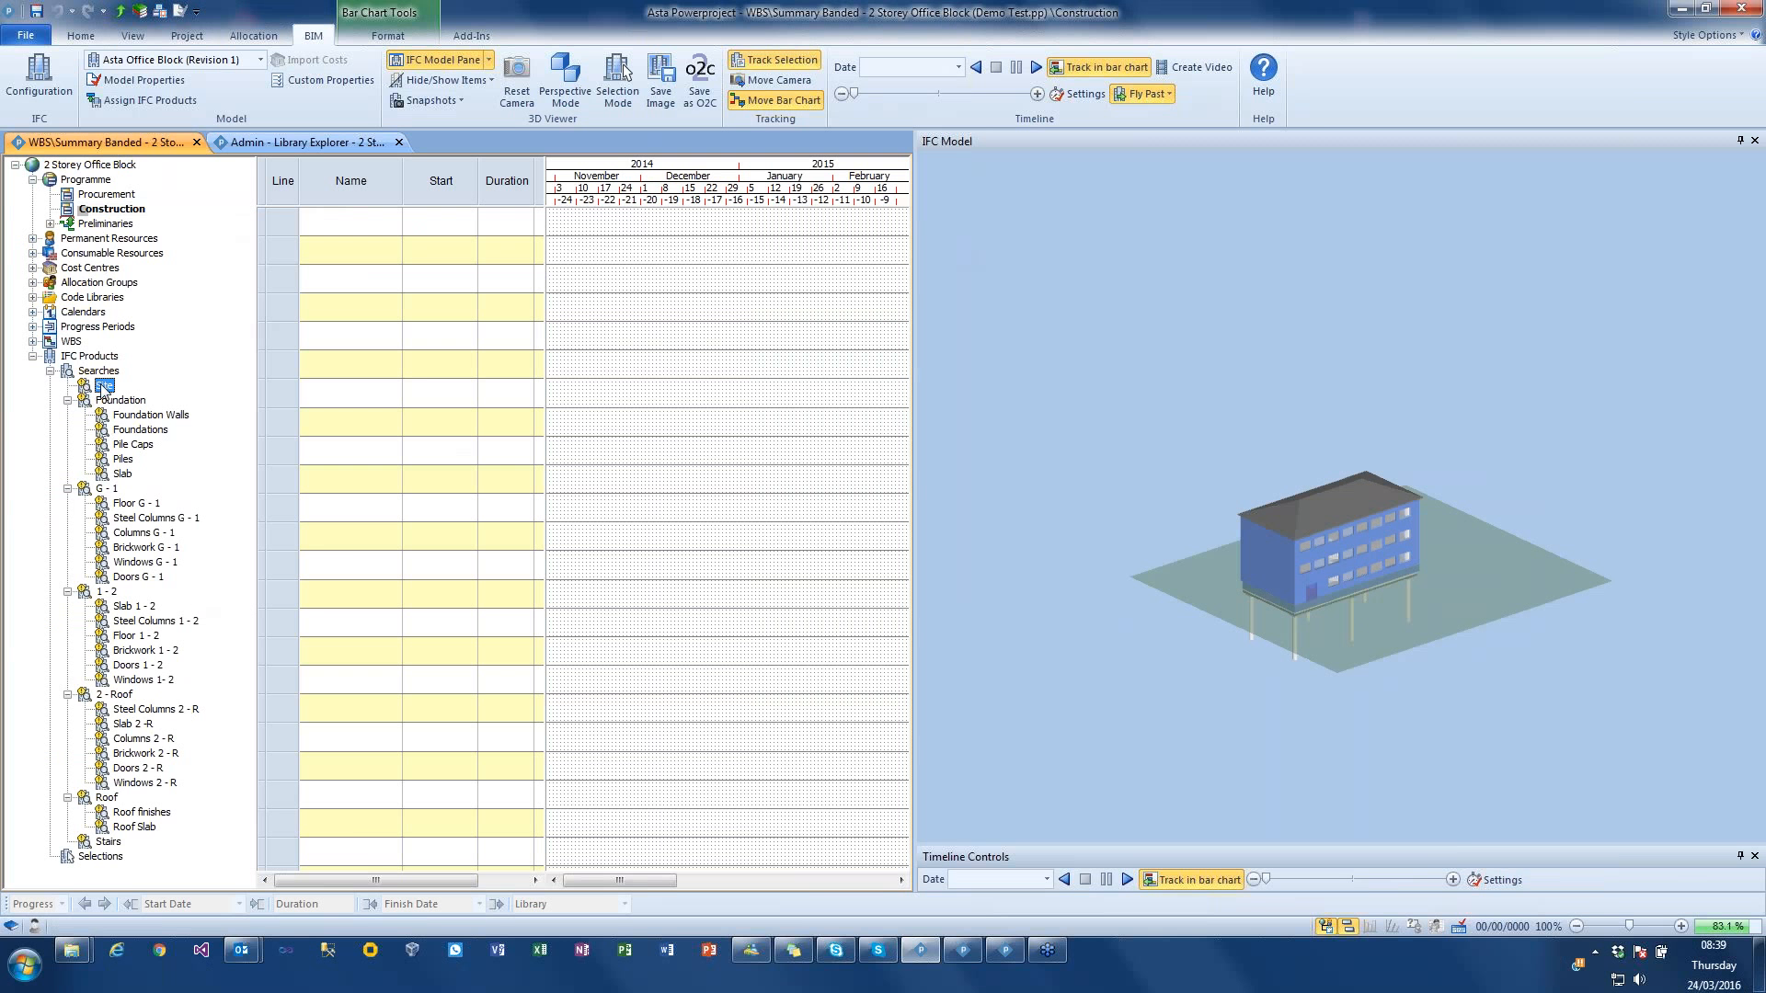
left_click(109, 843, "shift")
right_click(140, 533)
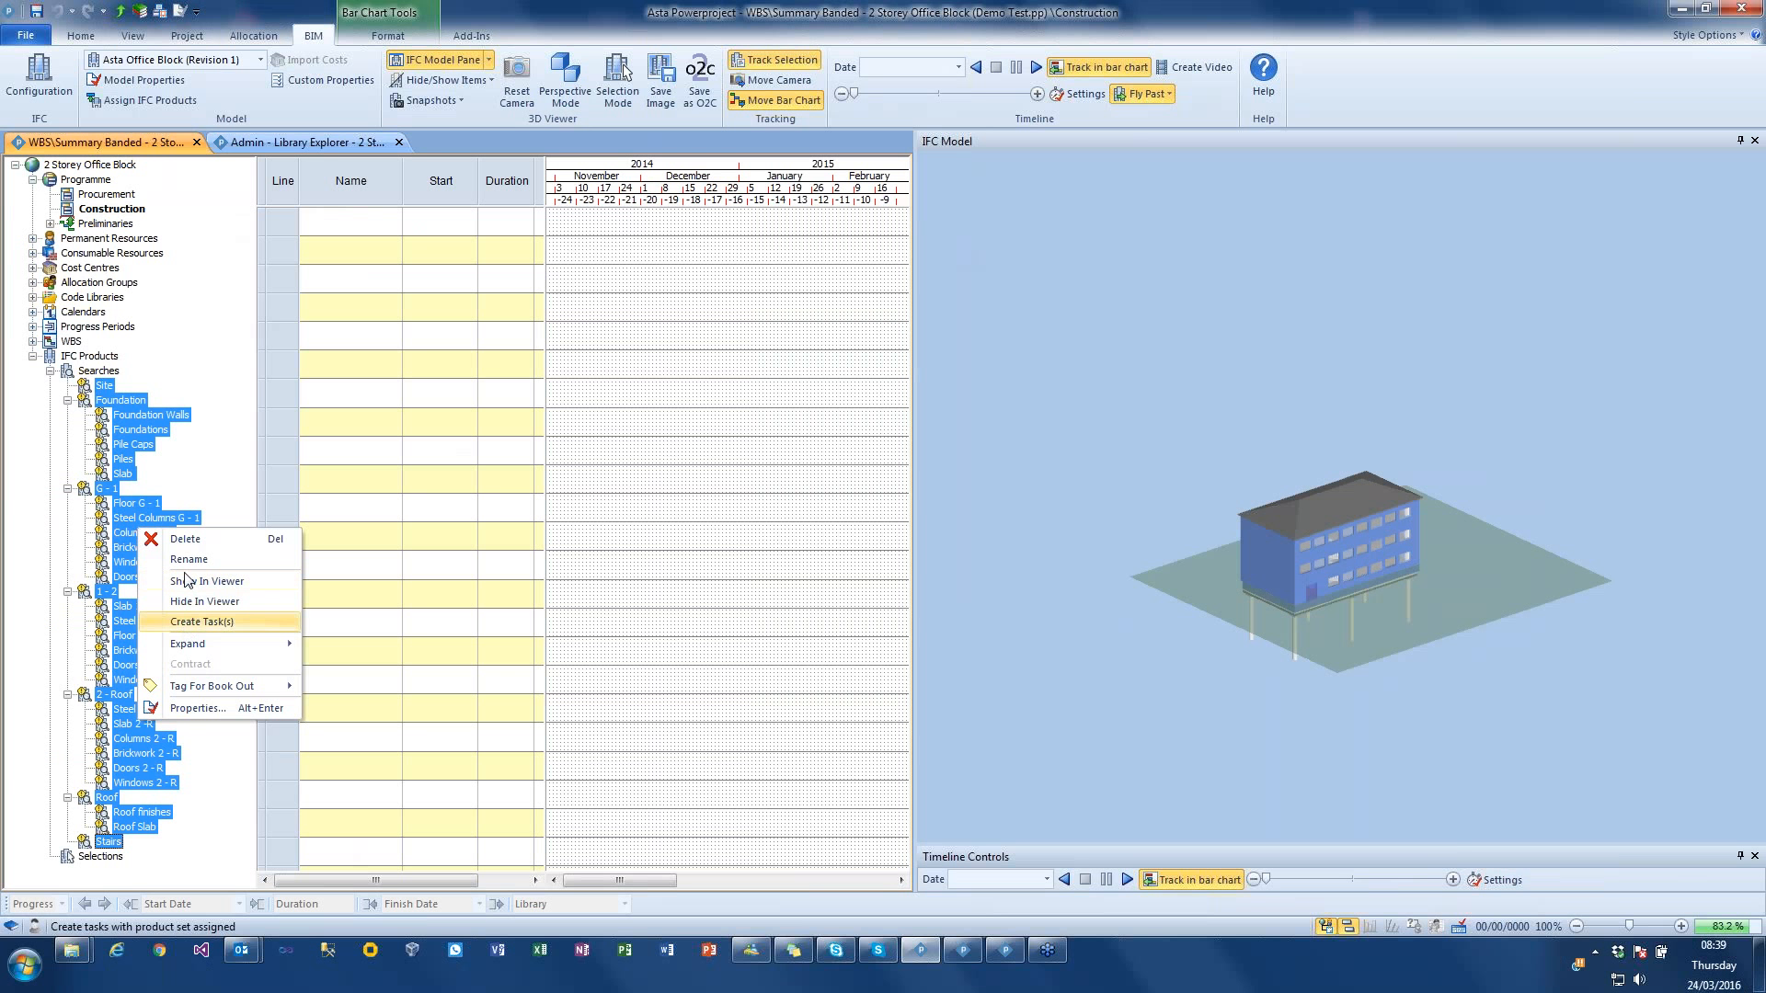
left_click(227, 623)
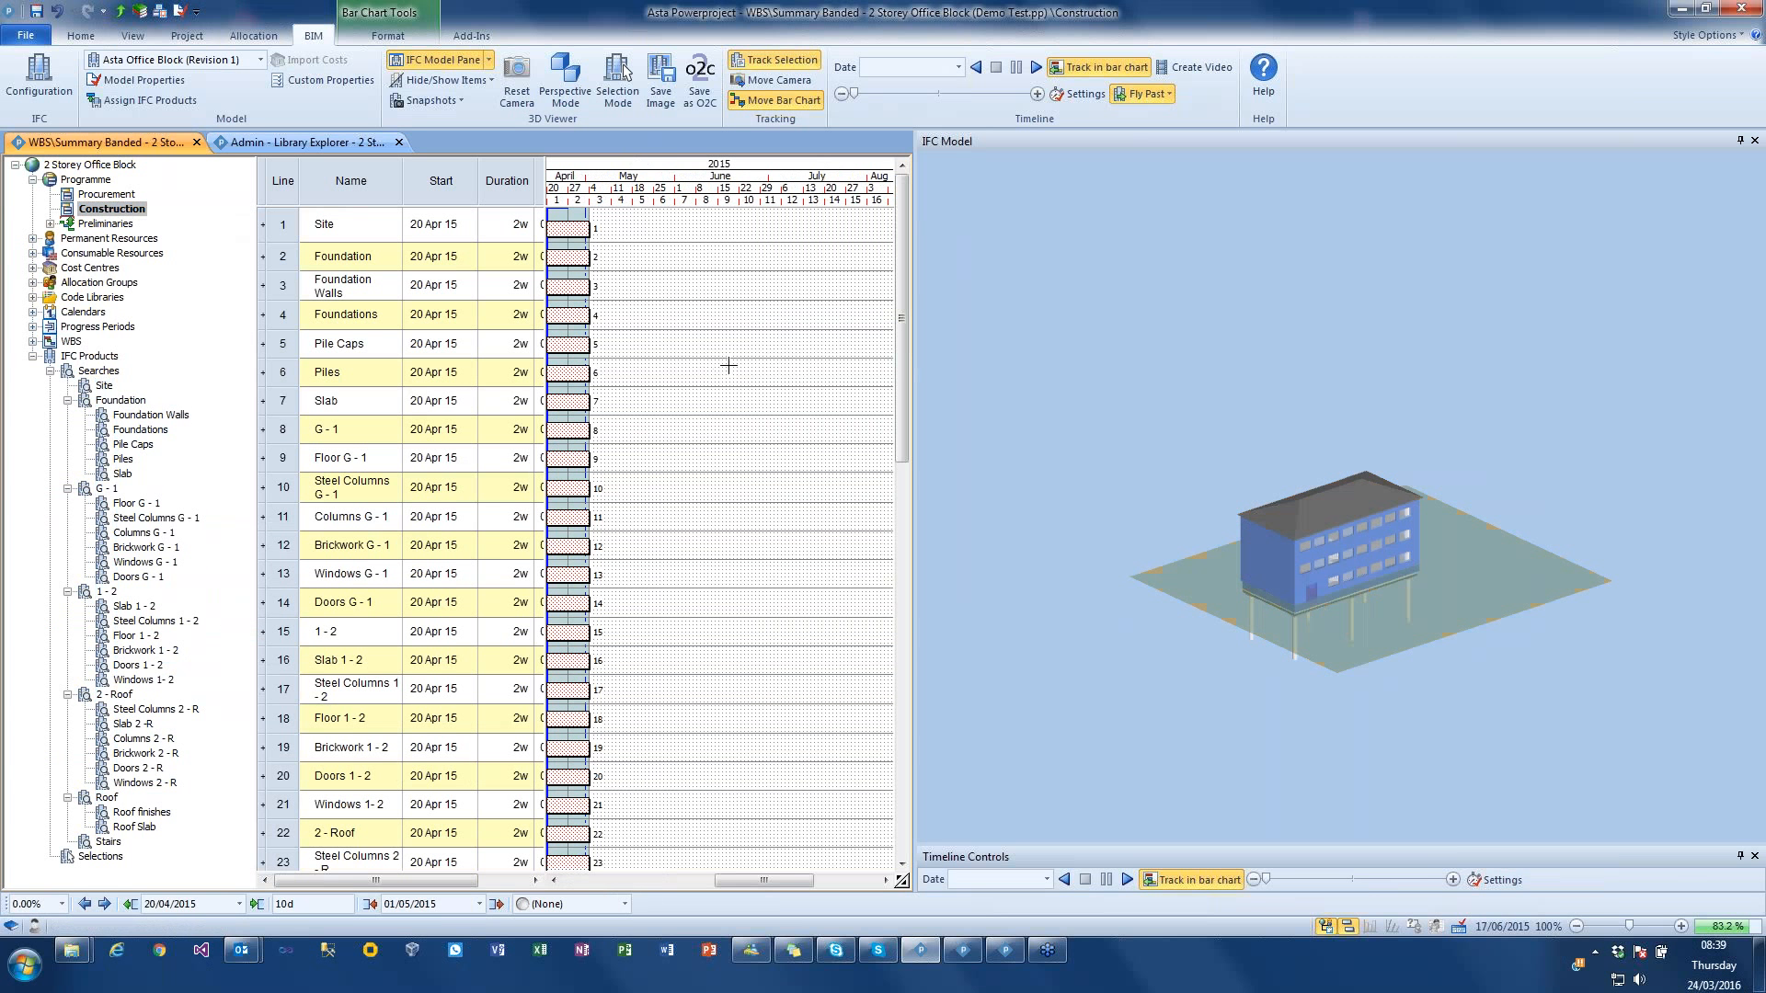
Step: Turn the Foundation, G - 1, 1 - 2, 2 - Roof and Roof tasks into summaries of the tasks below them
left_click(570, 225)
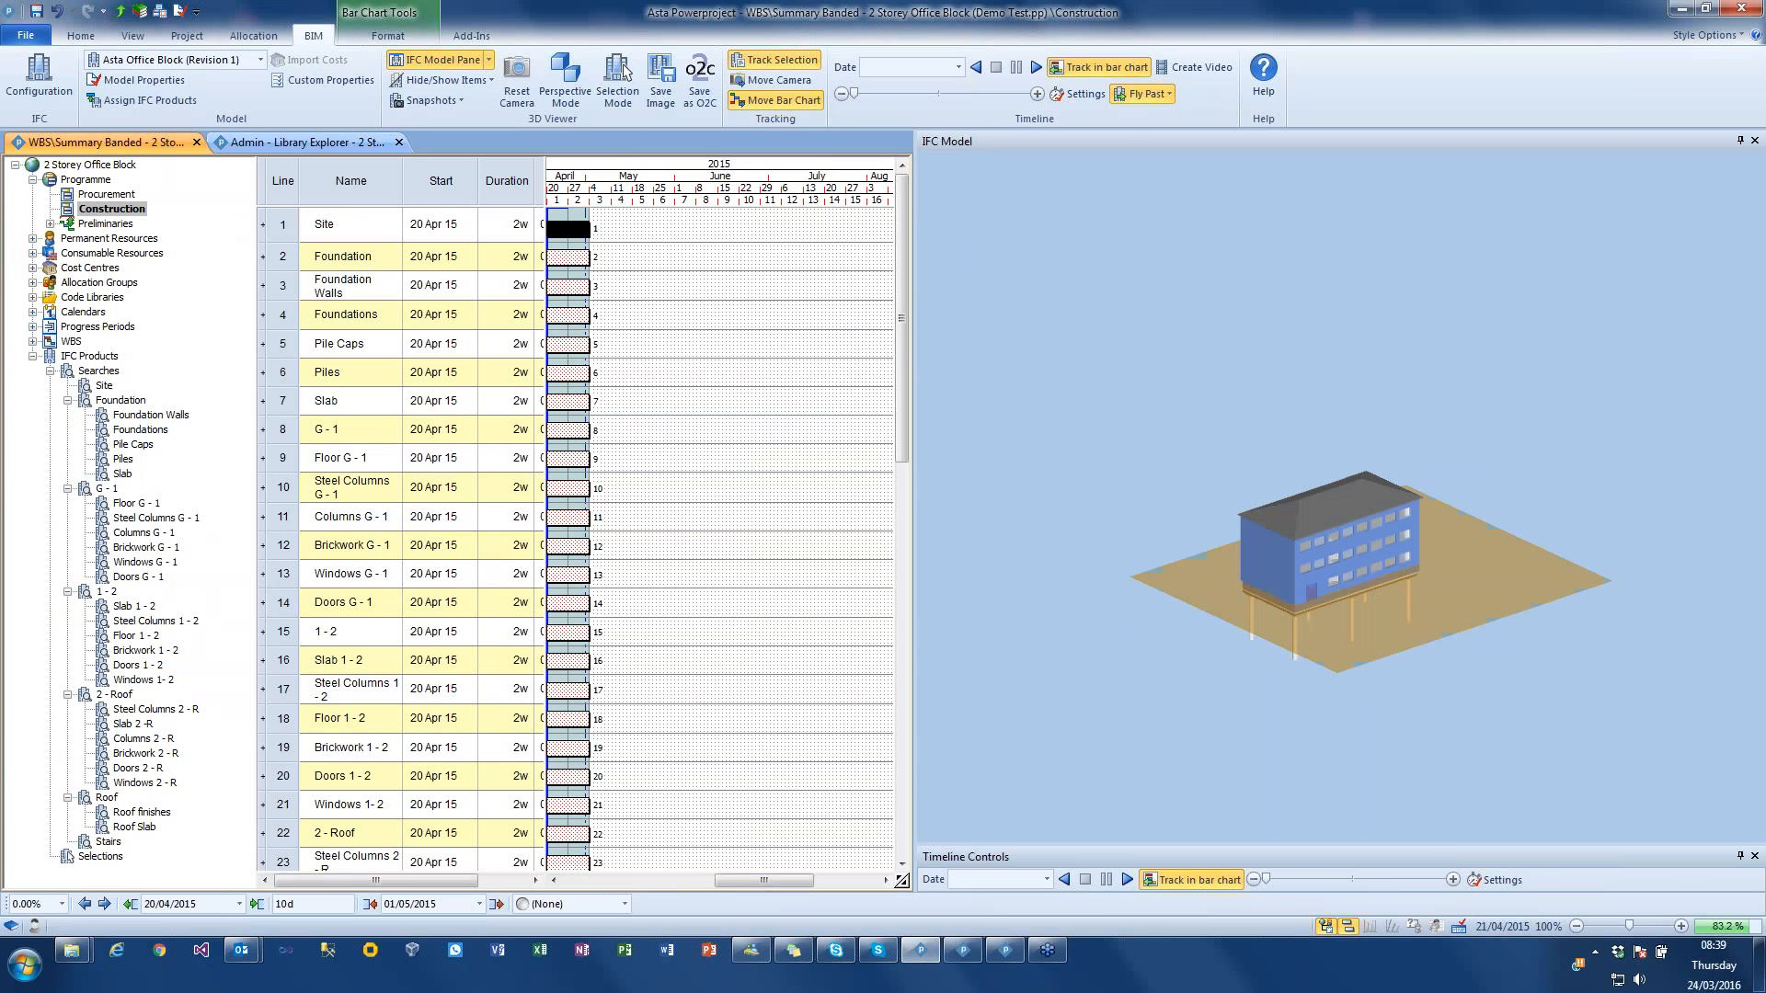
left_click(568, 258, "ctrl")
left_click(569, 430, "ctrl")
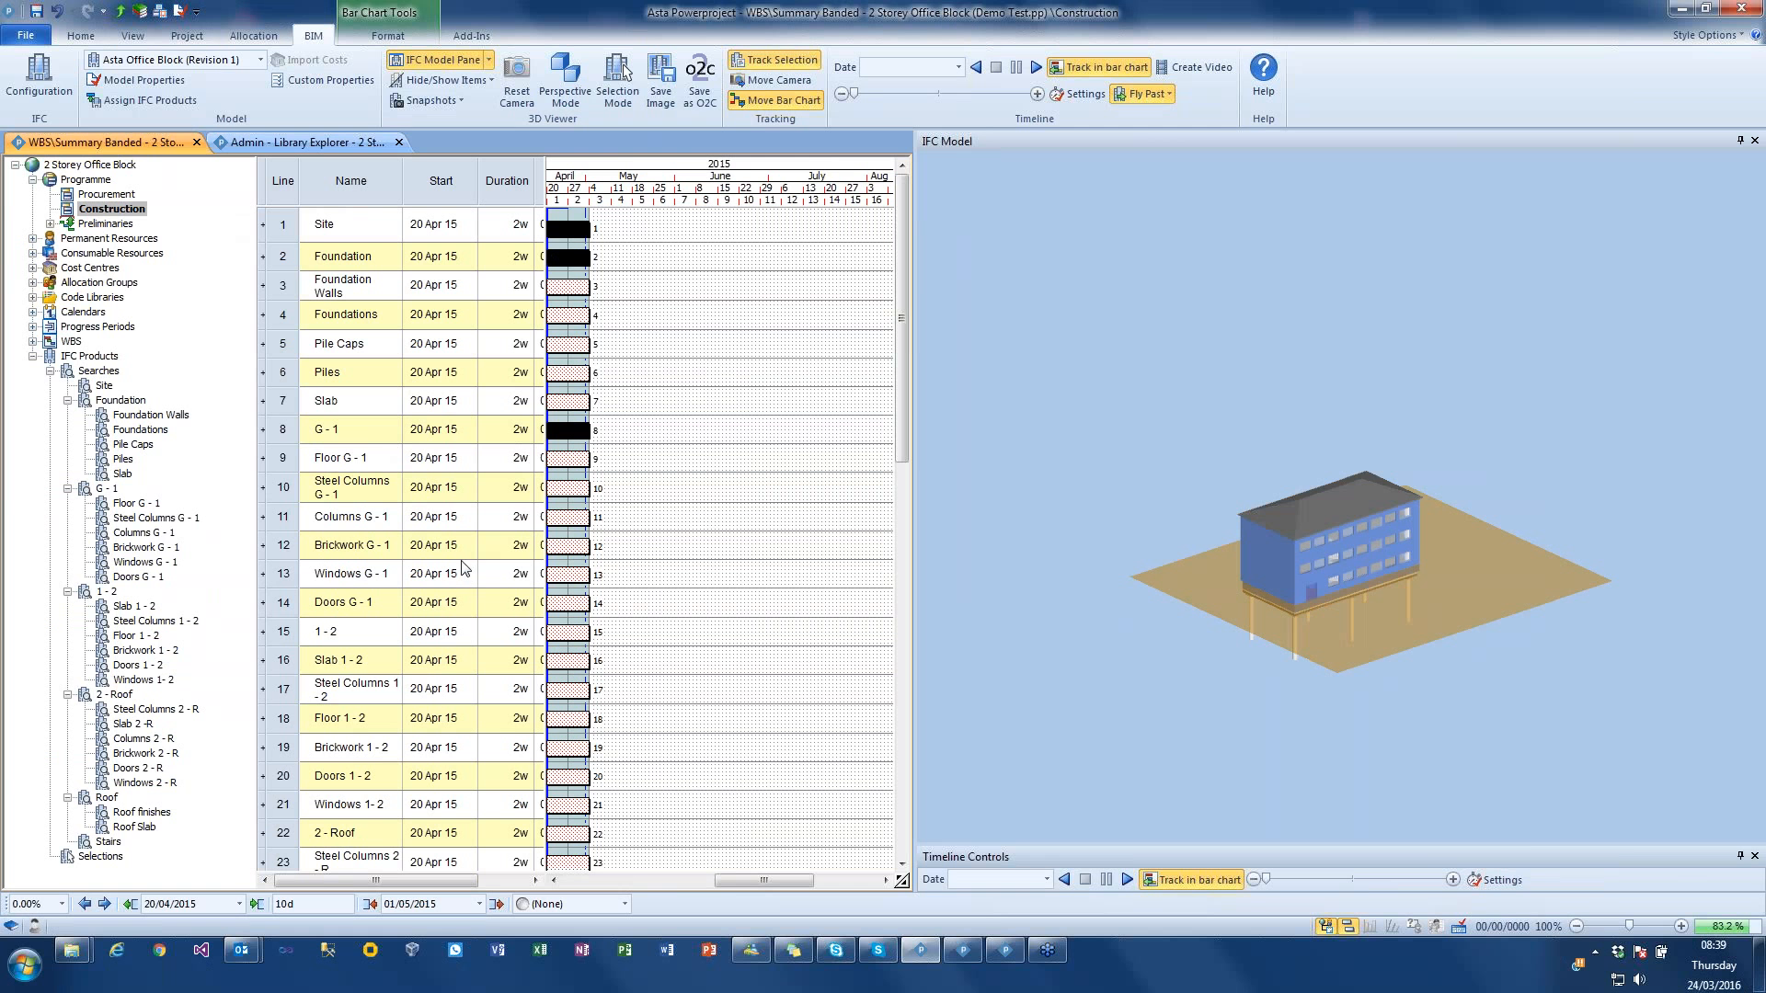
left_click(563, 632, "ctrl")
left_click(567, 833, "ctrl")
scroll(681, 685, "down", 1)
scroll(690, 685, "down", 7)
left_click(575, 799, "ctrl")
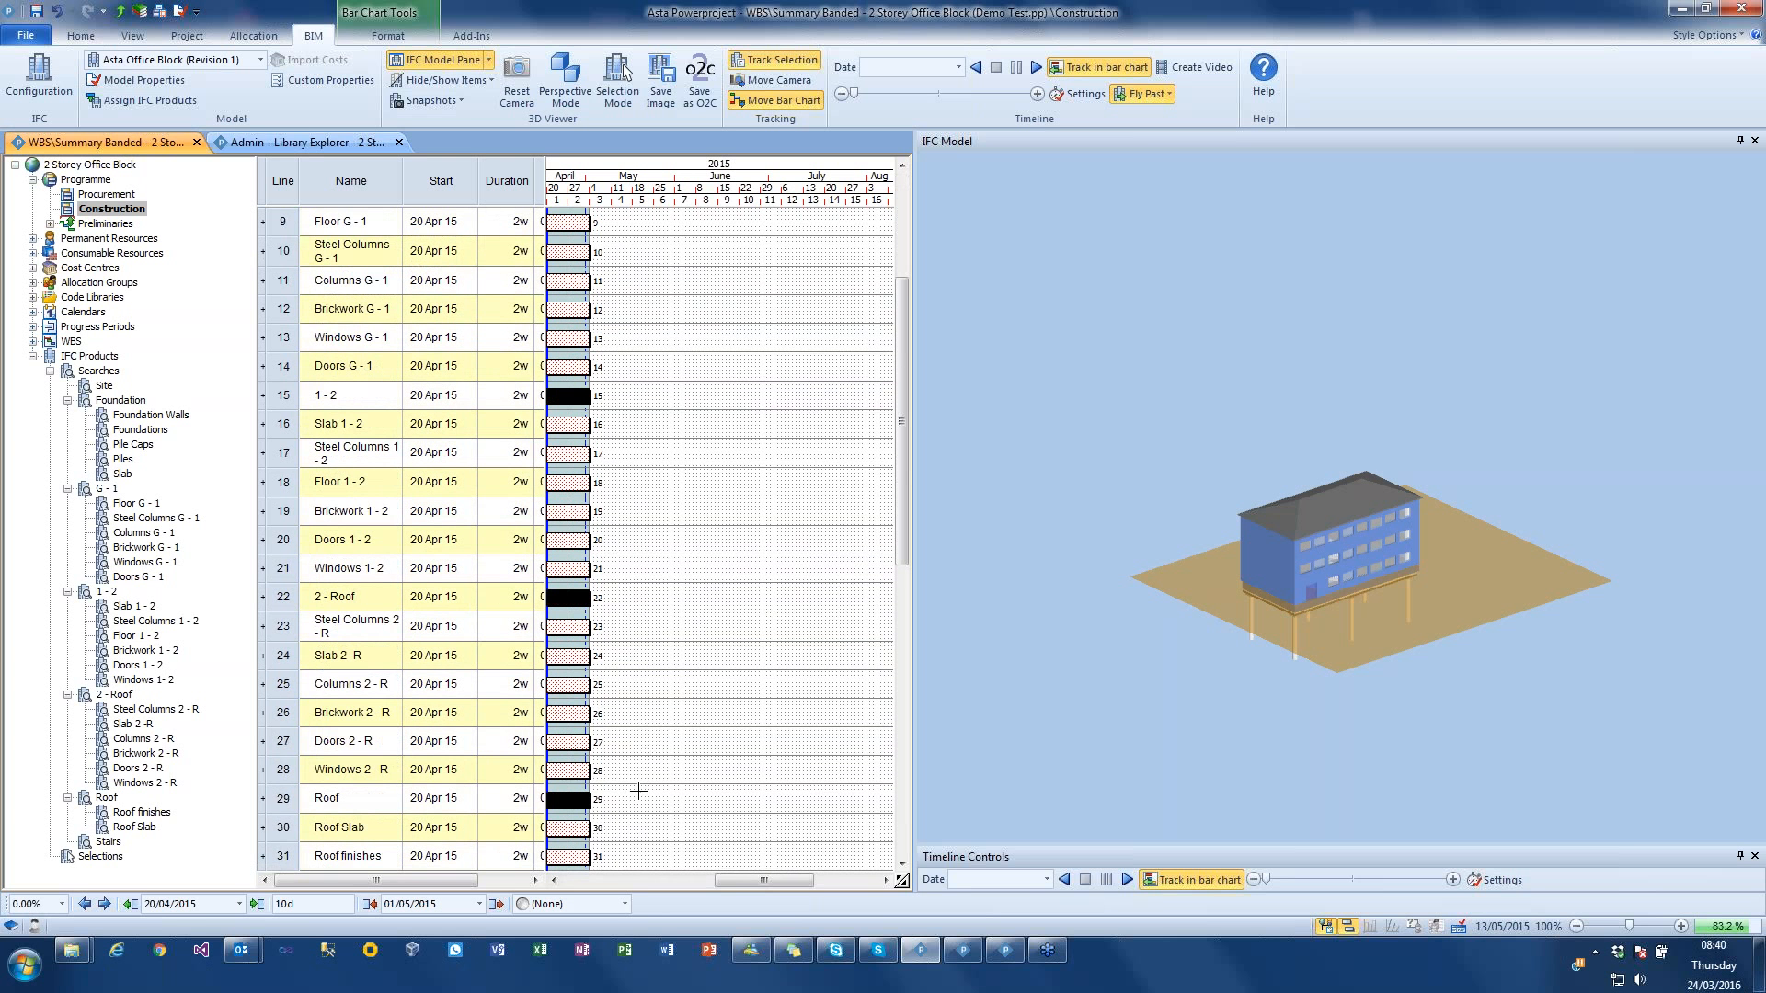
scroll(639, 791, "down", 3)
left_click(140, 12)
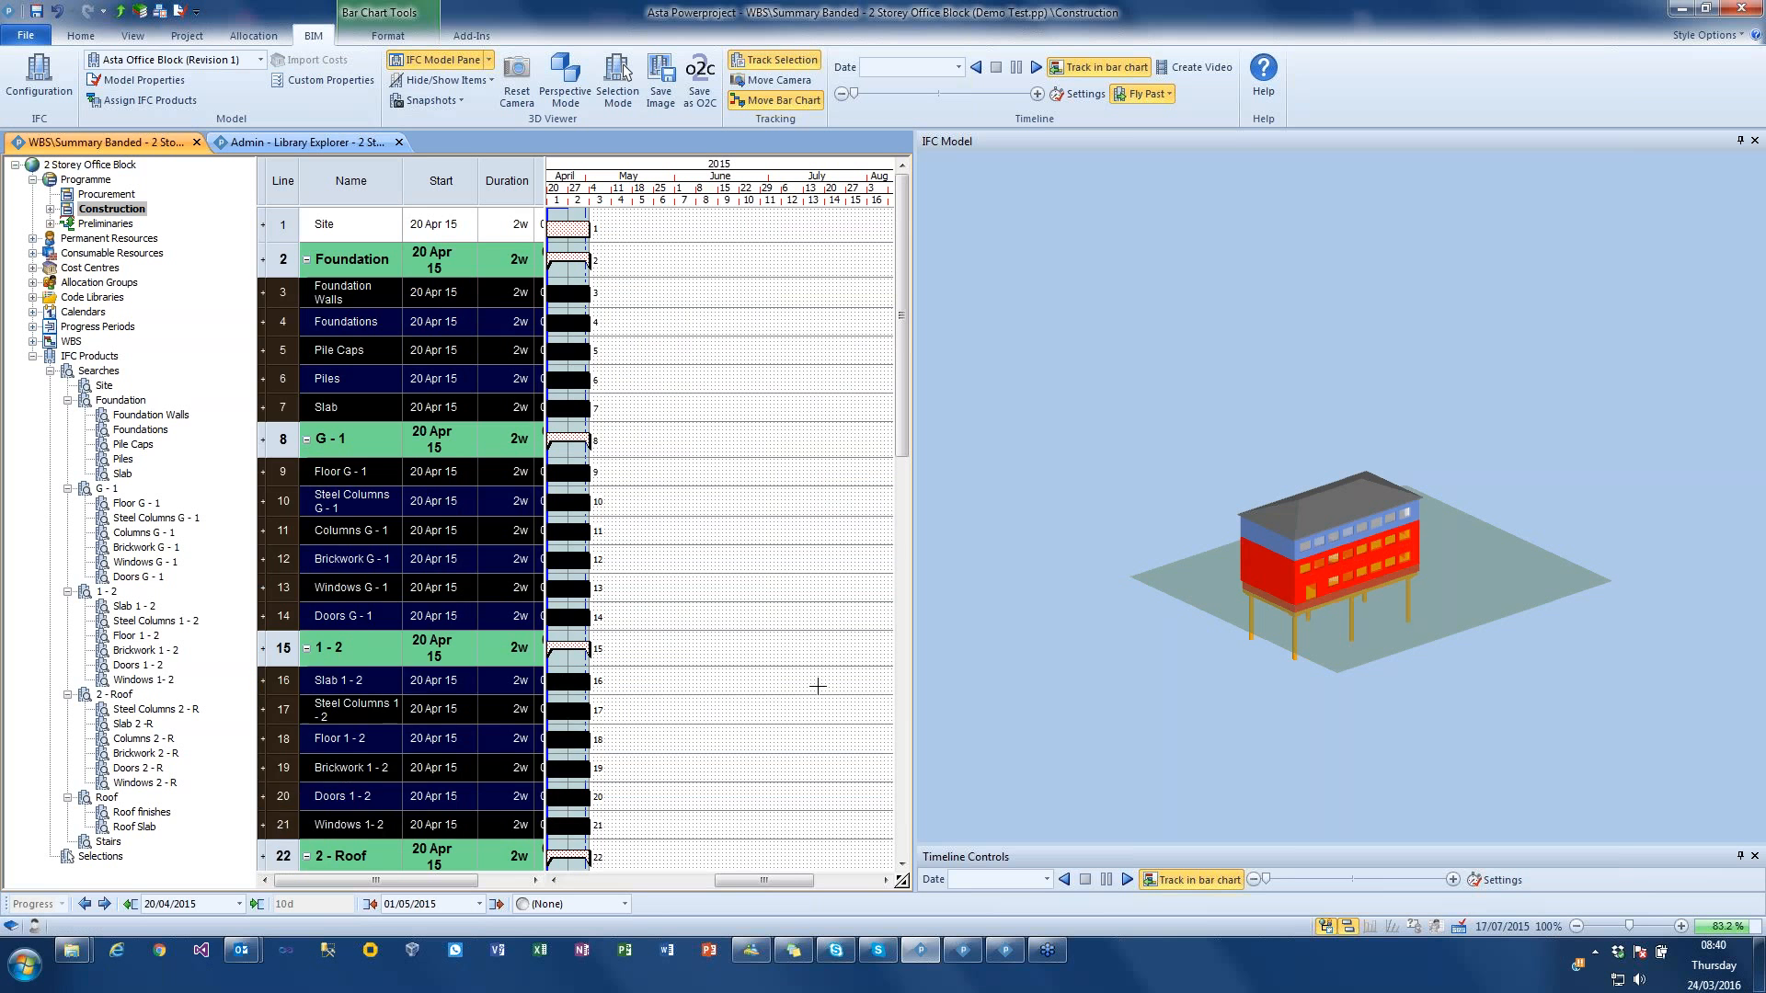
left_click(869, 721)
Step: Select the subtasks under Foundation, G - 1, 1 - 2, 2 - Roof and Roof and link them in sequence
scroll(731, 690, "down", 6)
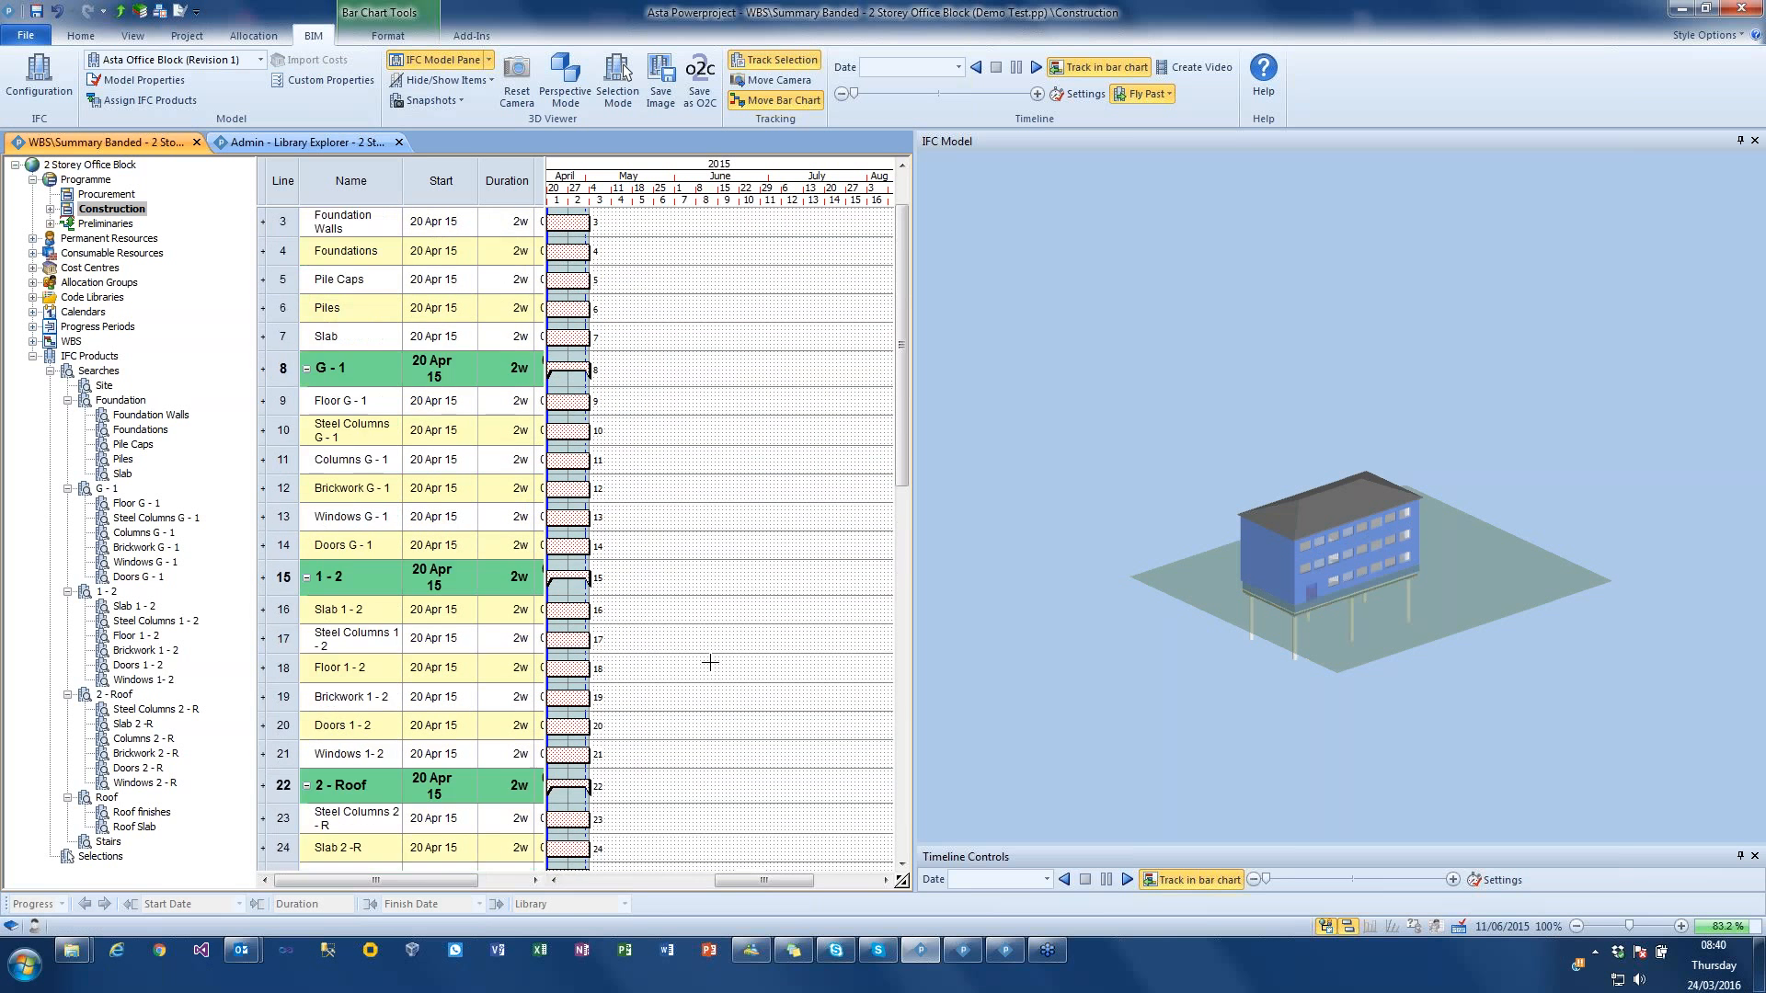
scroll(730, 679, "up", 6)
left_click_drag(280, 294, 276, 406)
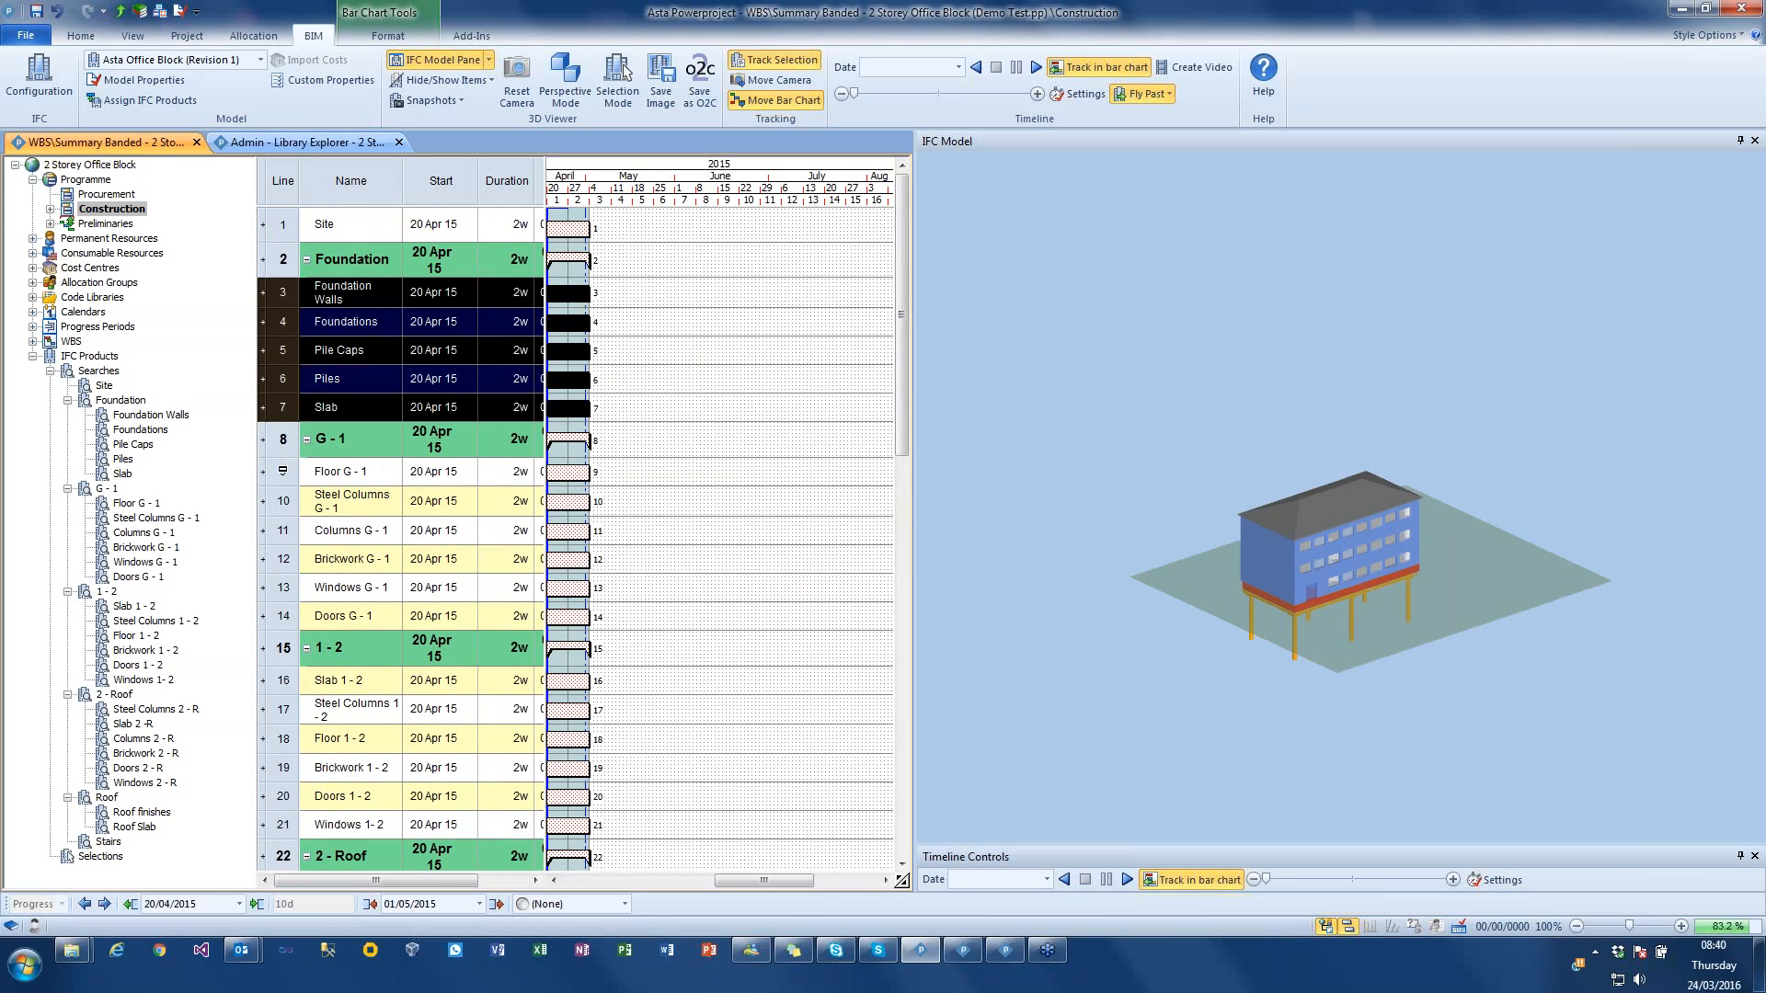
left_click_drag(285, 475, 287, 618, "ctrl")
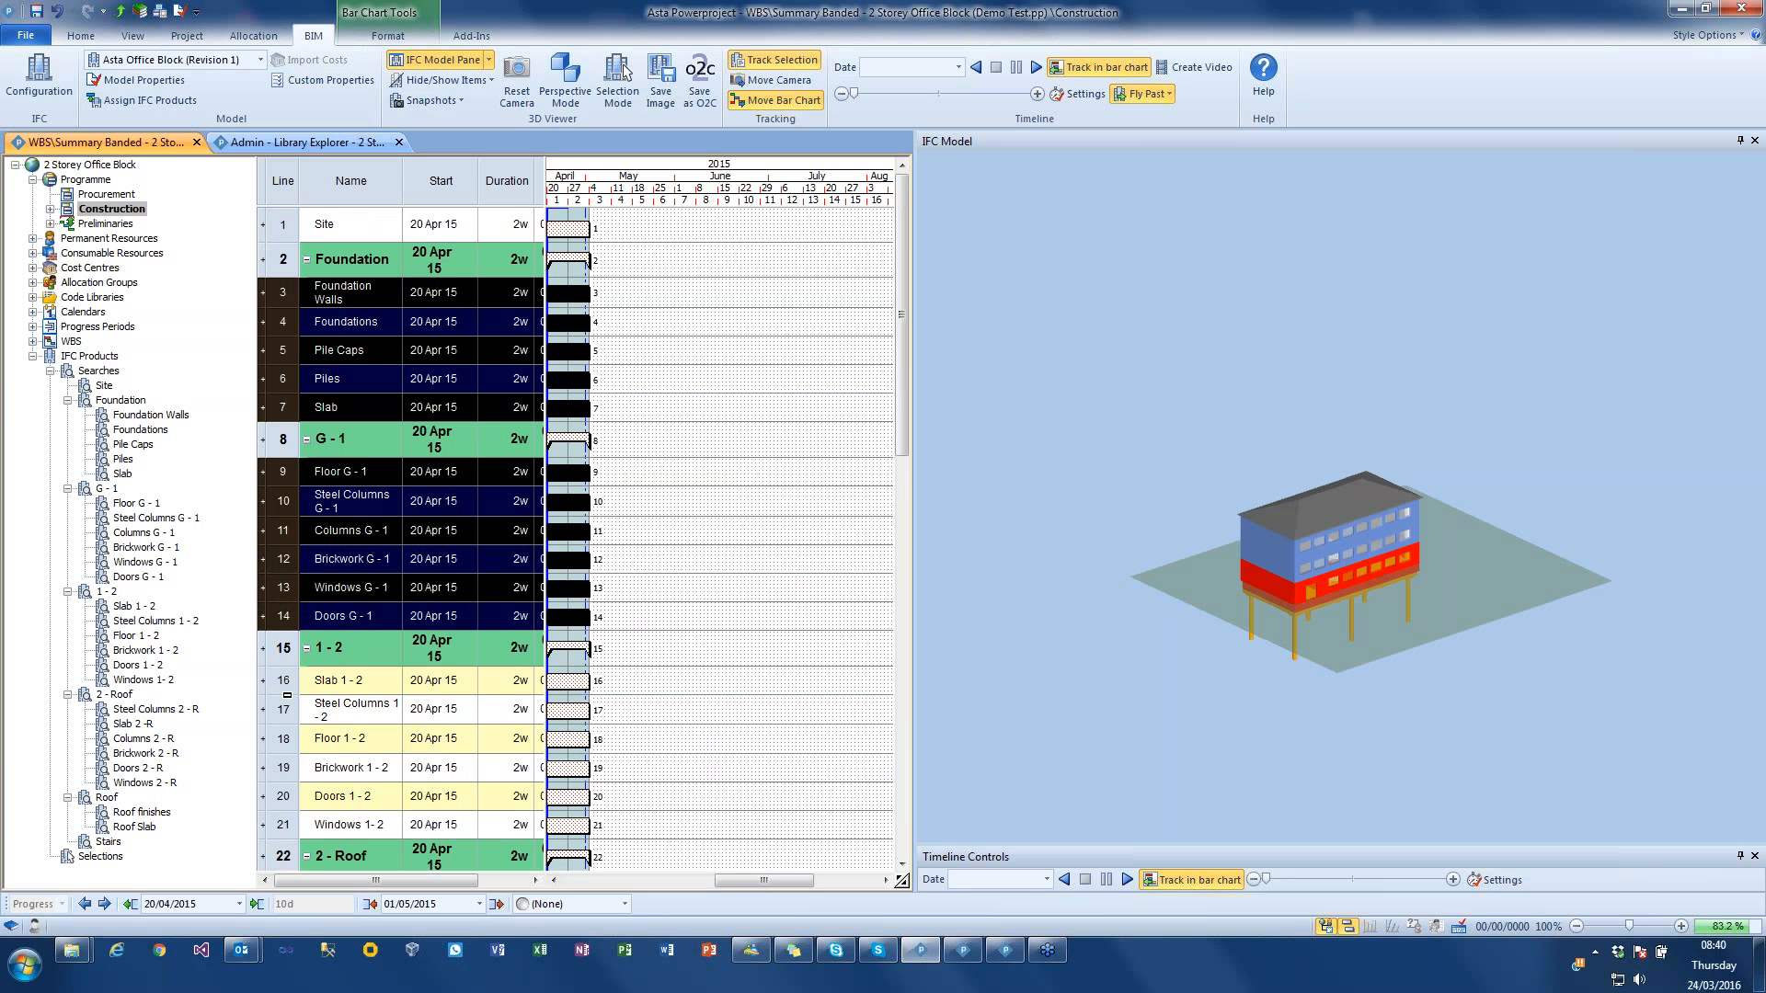
left_click_drag(287, 695, 281, 820, "ctrl")
scroll(281, 820, "down", 5)
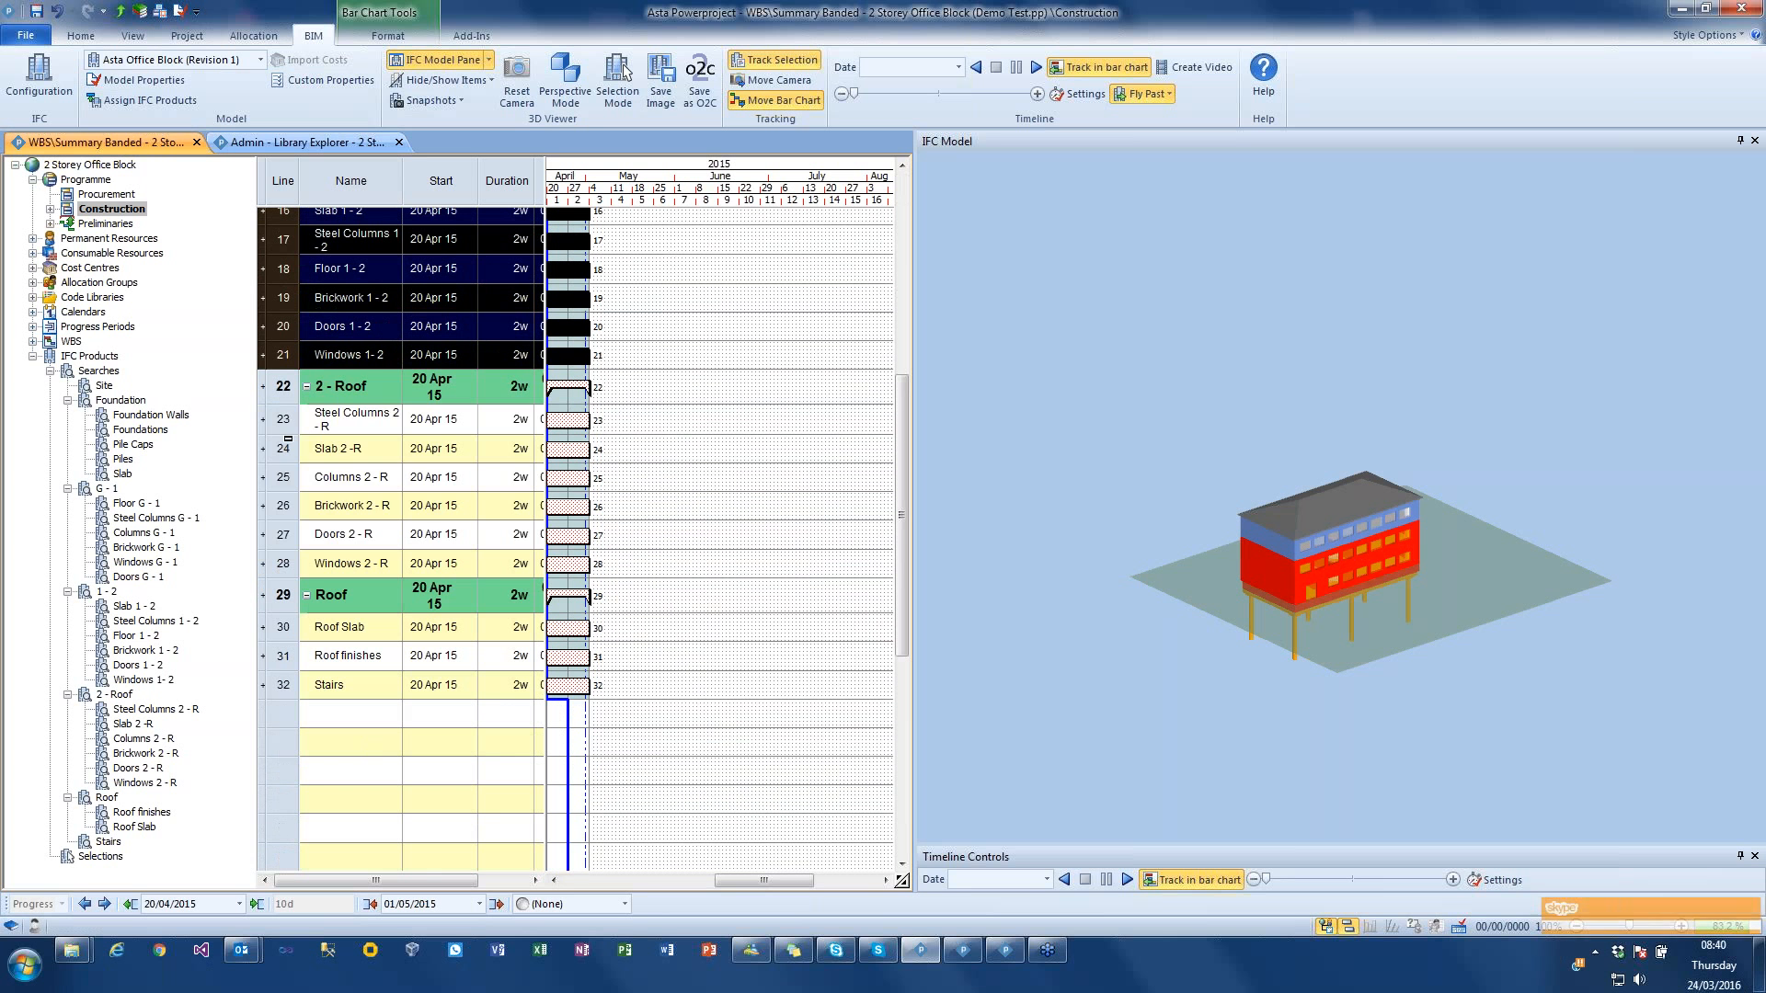
left_click_drag(287, 432, 288, 595, "ctrl")
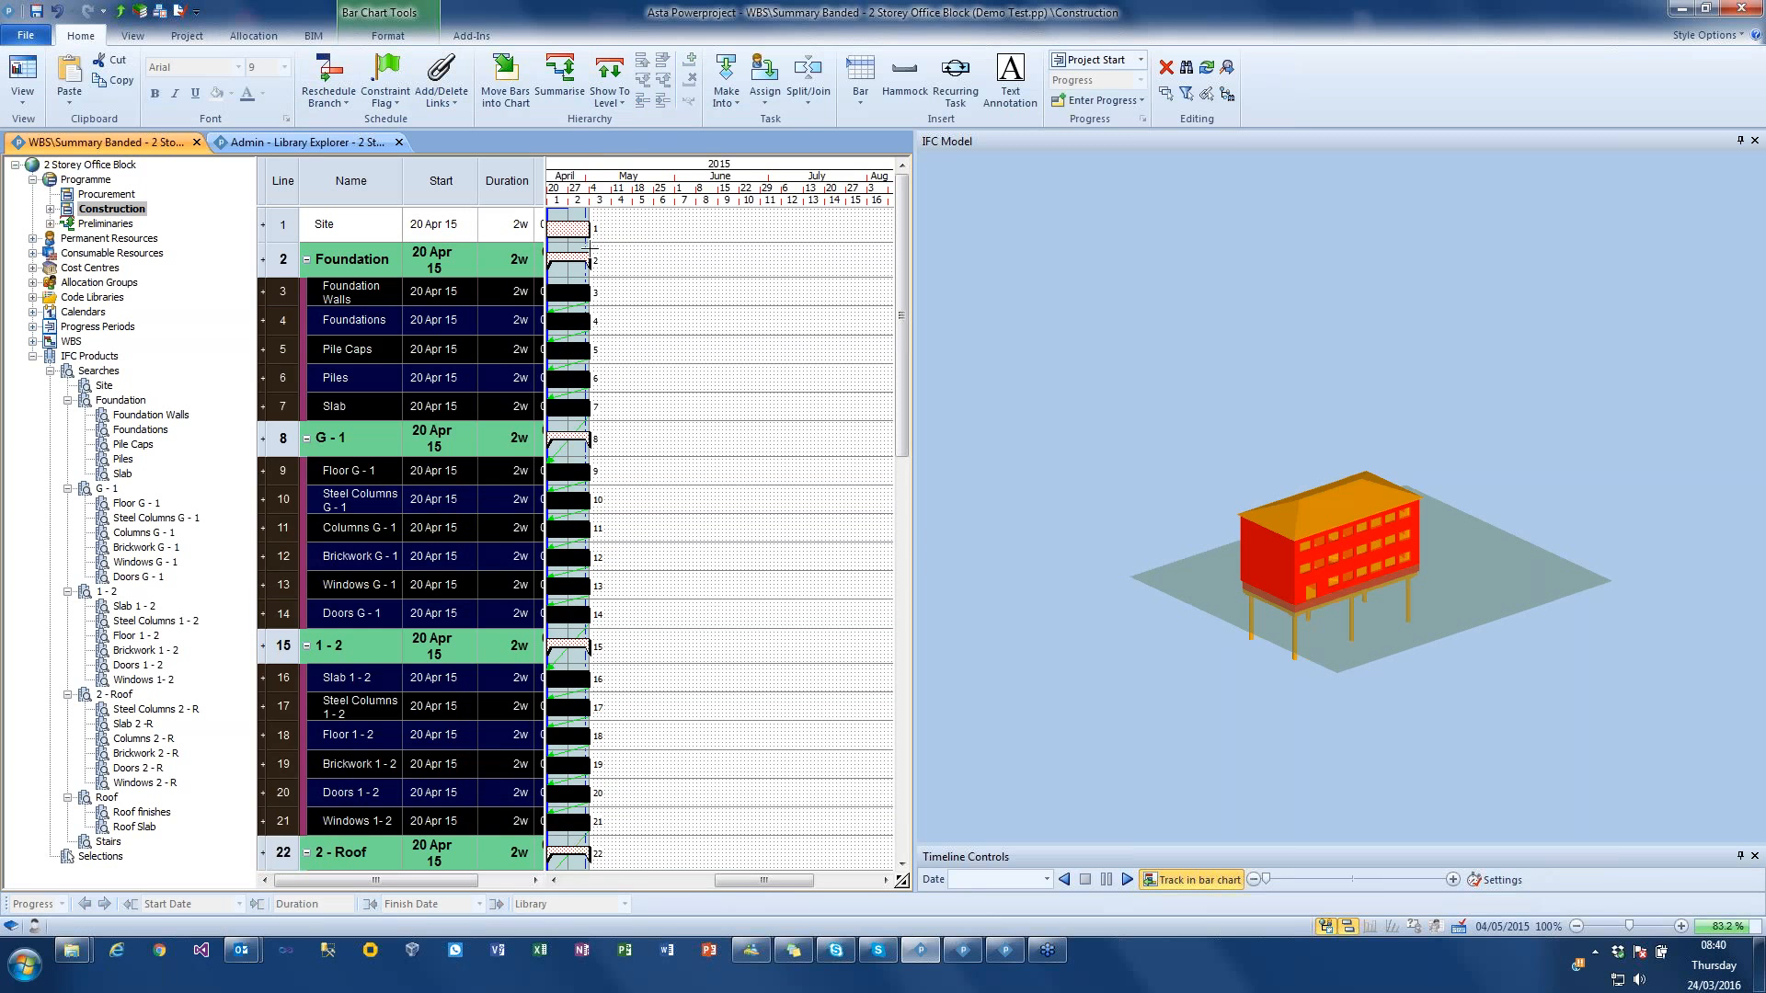
Step: Link the Site task to Foundation Walls and reschedule the chart
left_click_drag(590, 229, 599, 292)
left_click(328, 73)
left_click(970, 541)
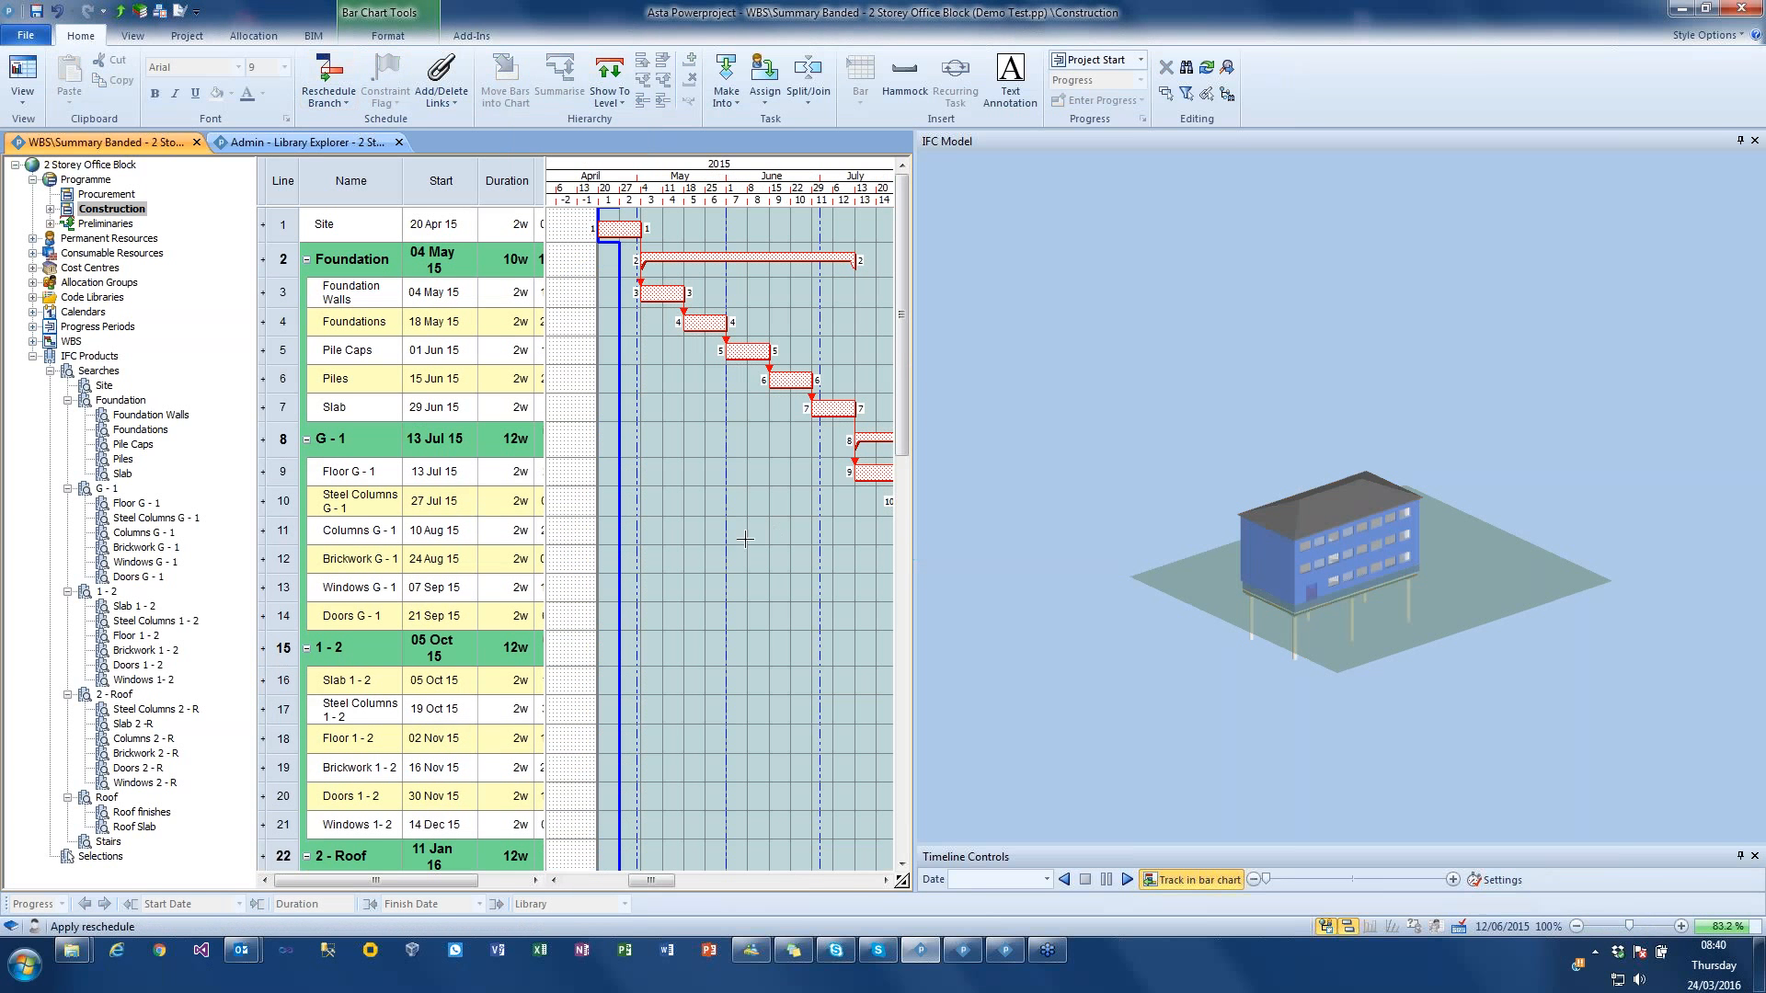
left_click_drag(802, 190, 672, 190)
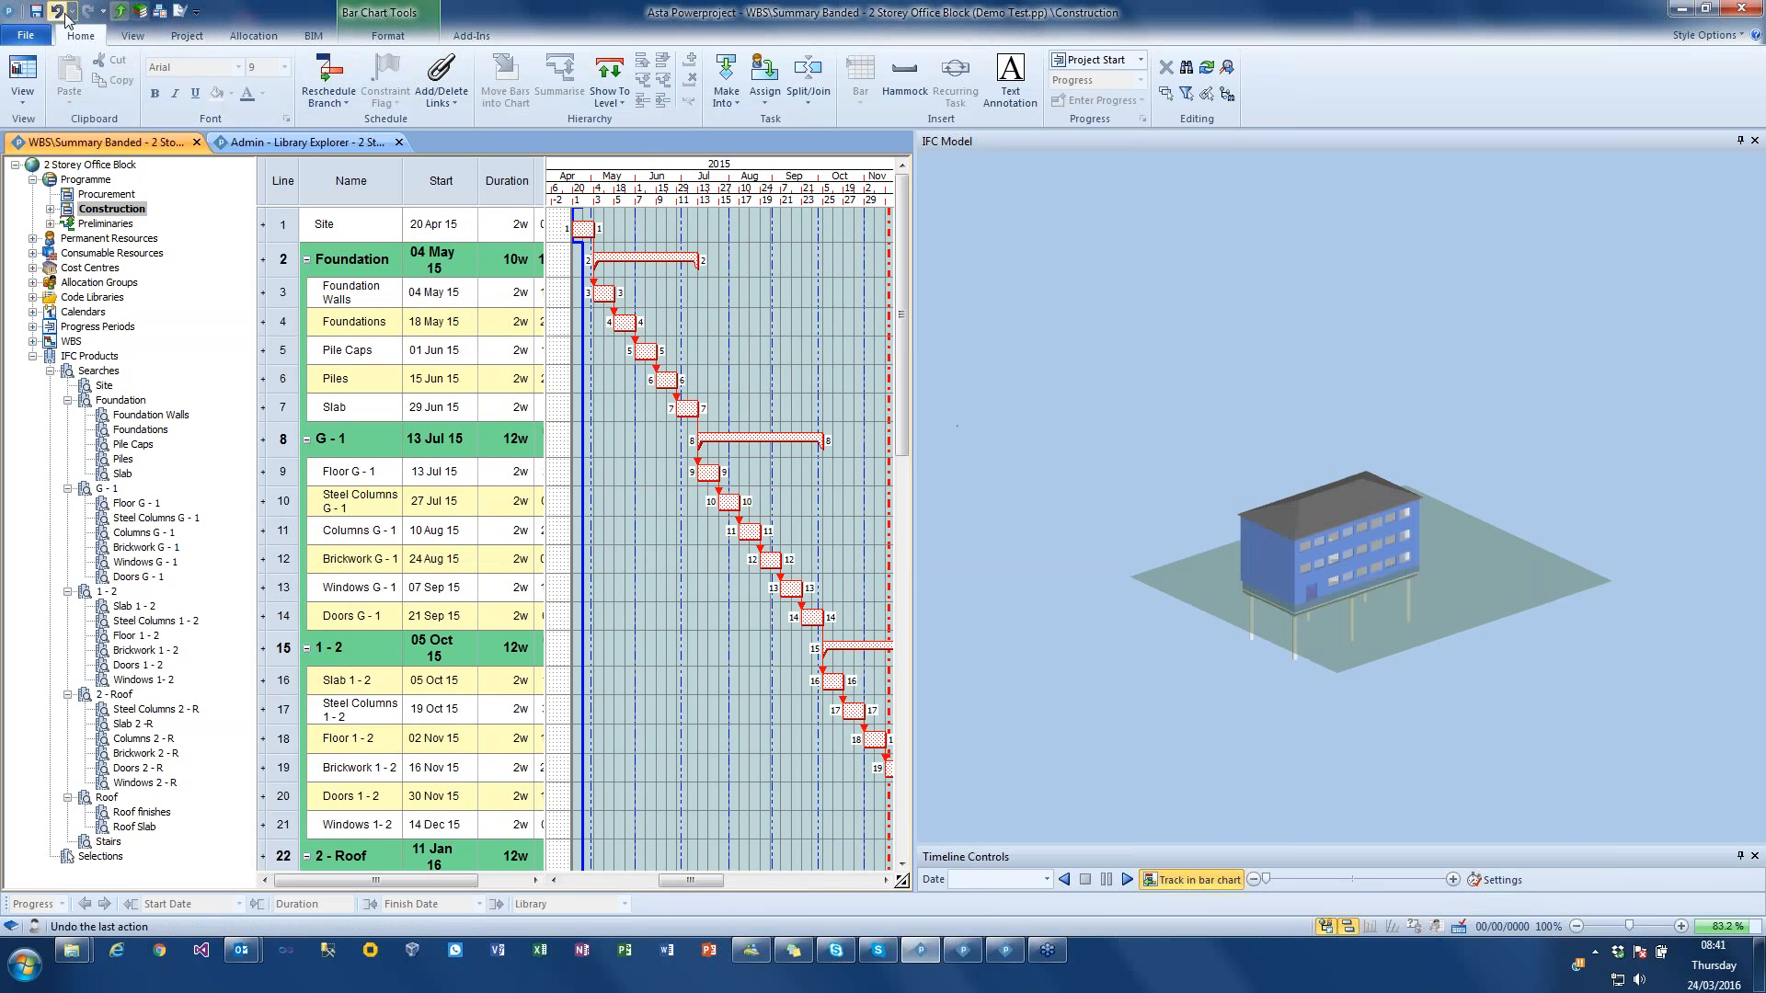
left_click(867, 385)
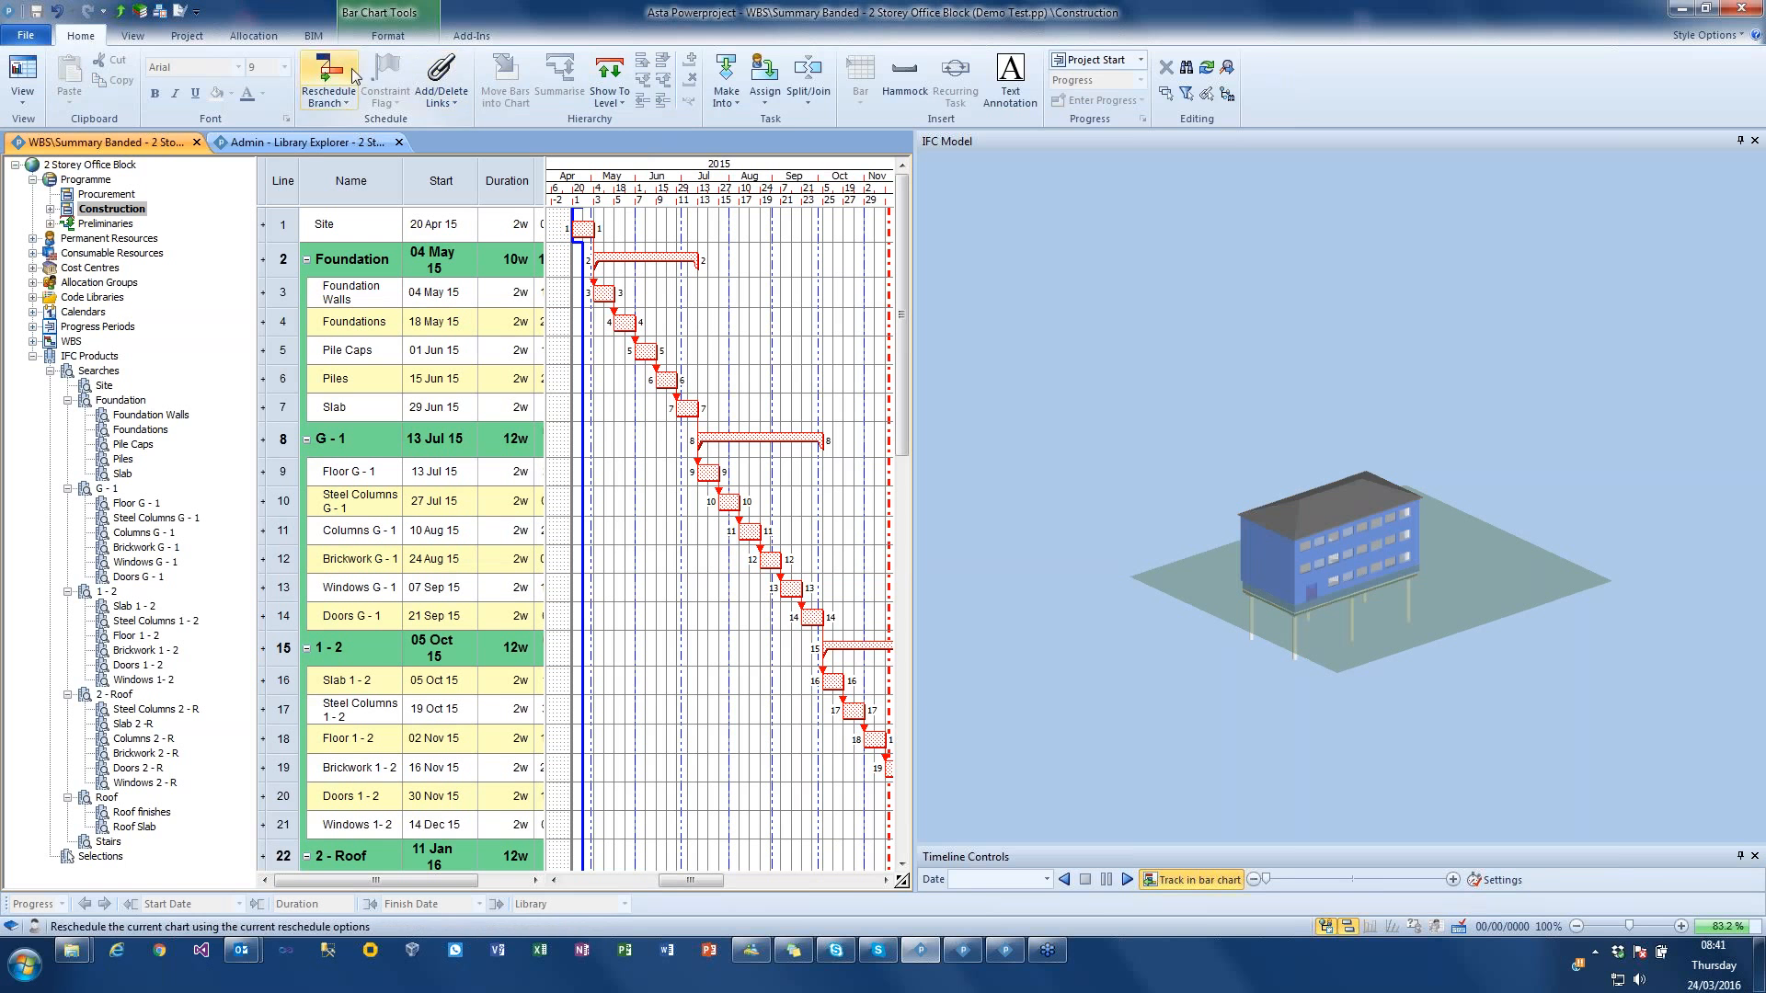
Step: Check the timeline settings of the Asta Office Block model and play its construction simulation
left_click(321, 37)
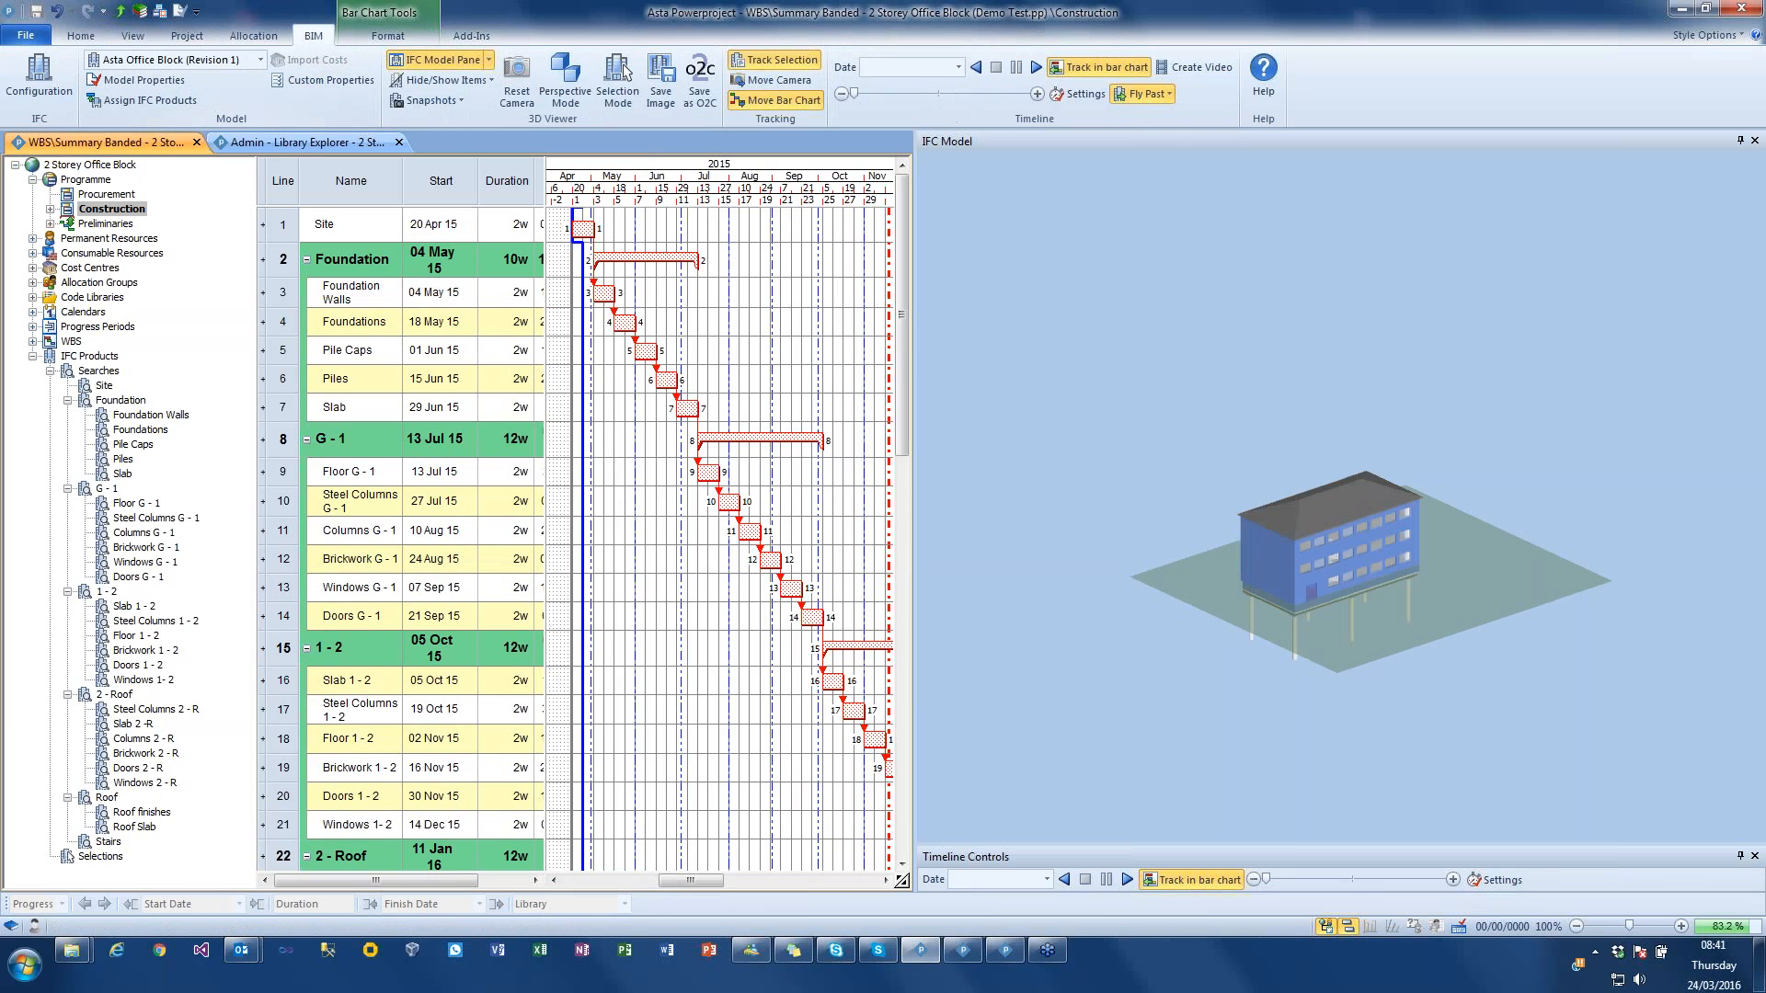
left_click(1085, 94)
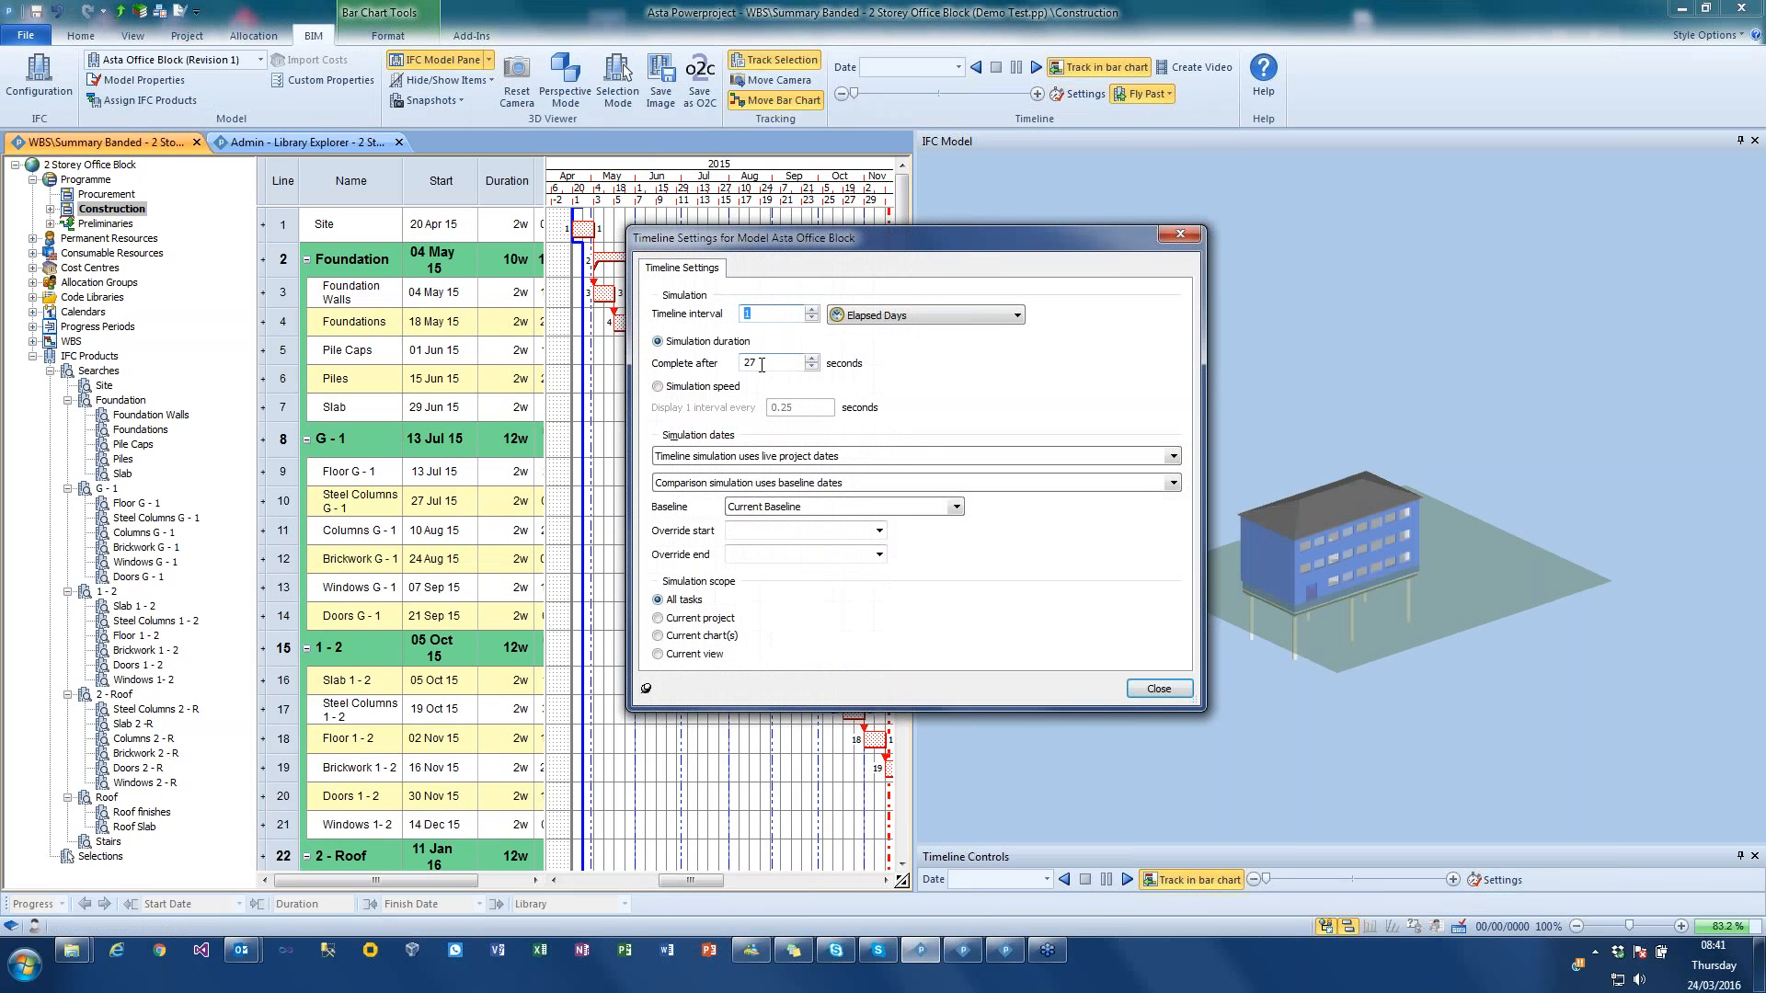
left_click(1180, 234)
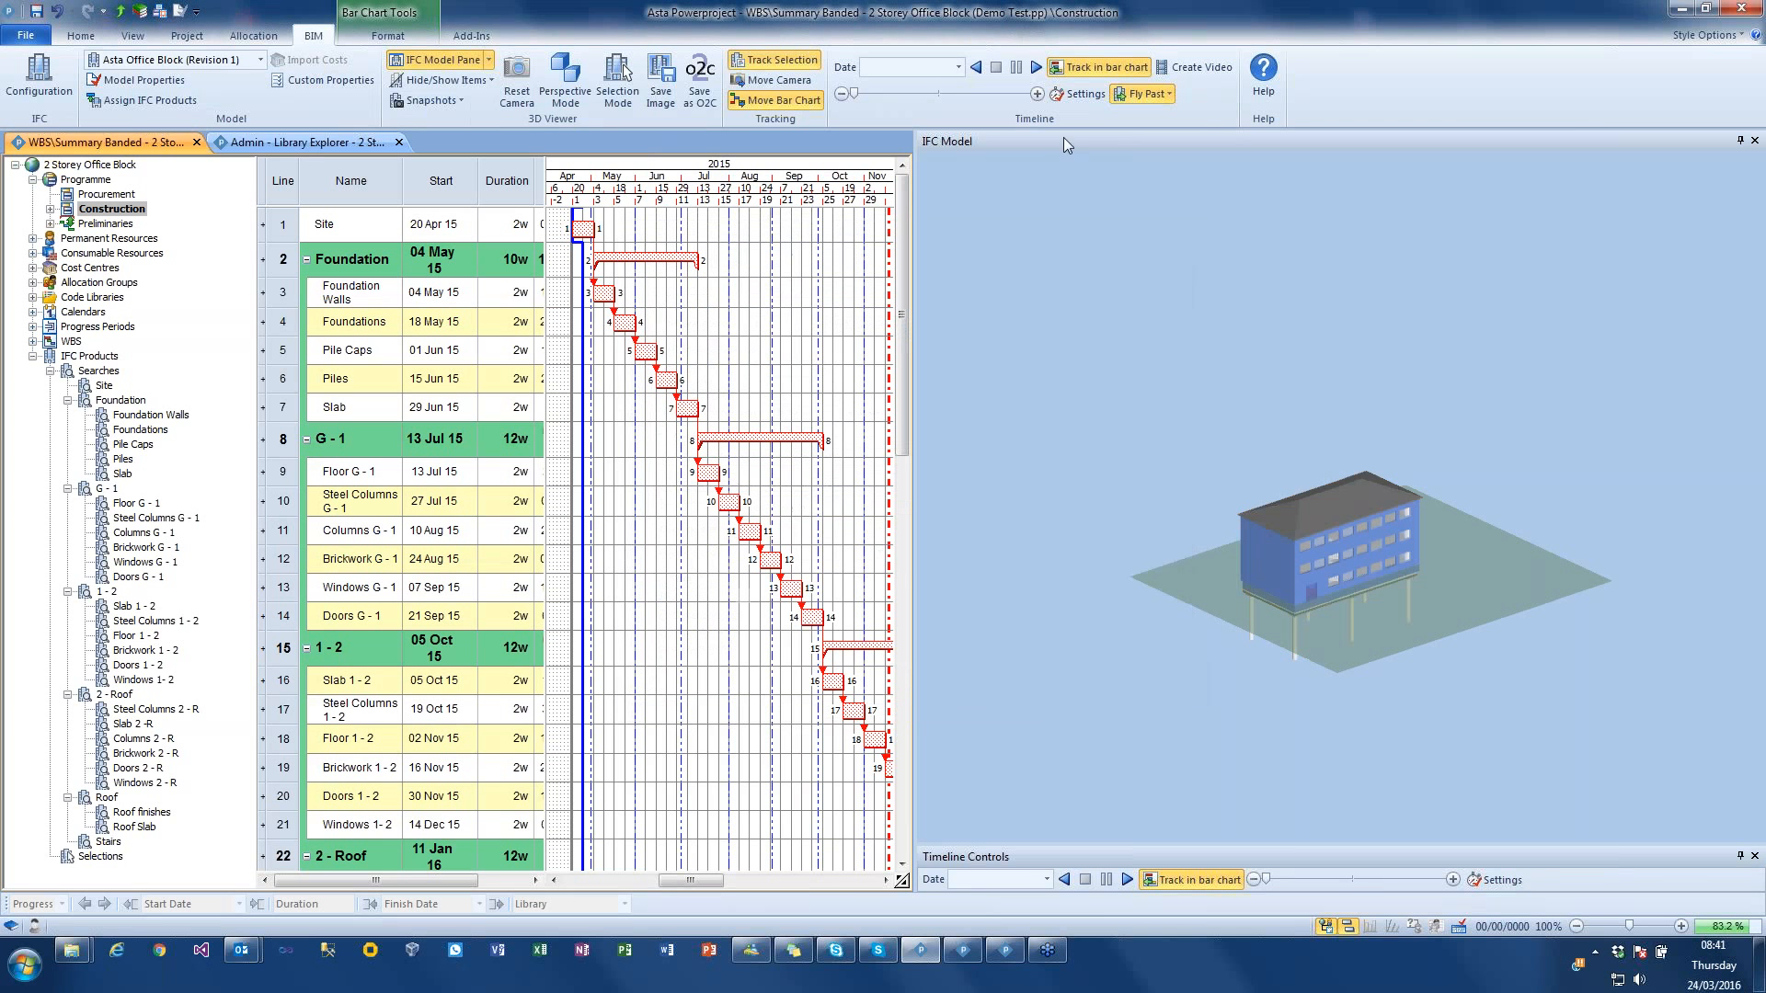
left_click(1036, 67)
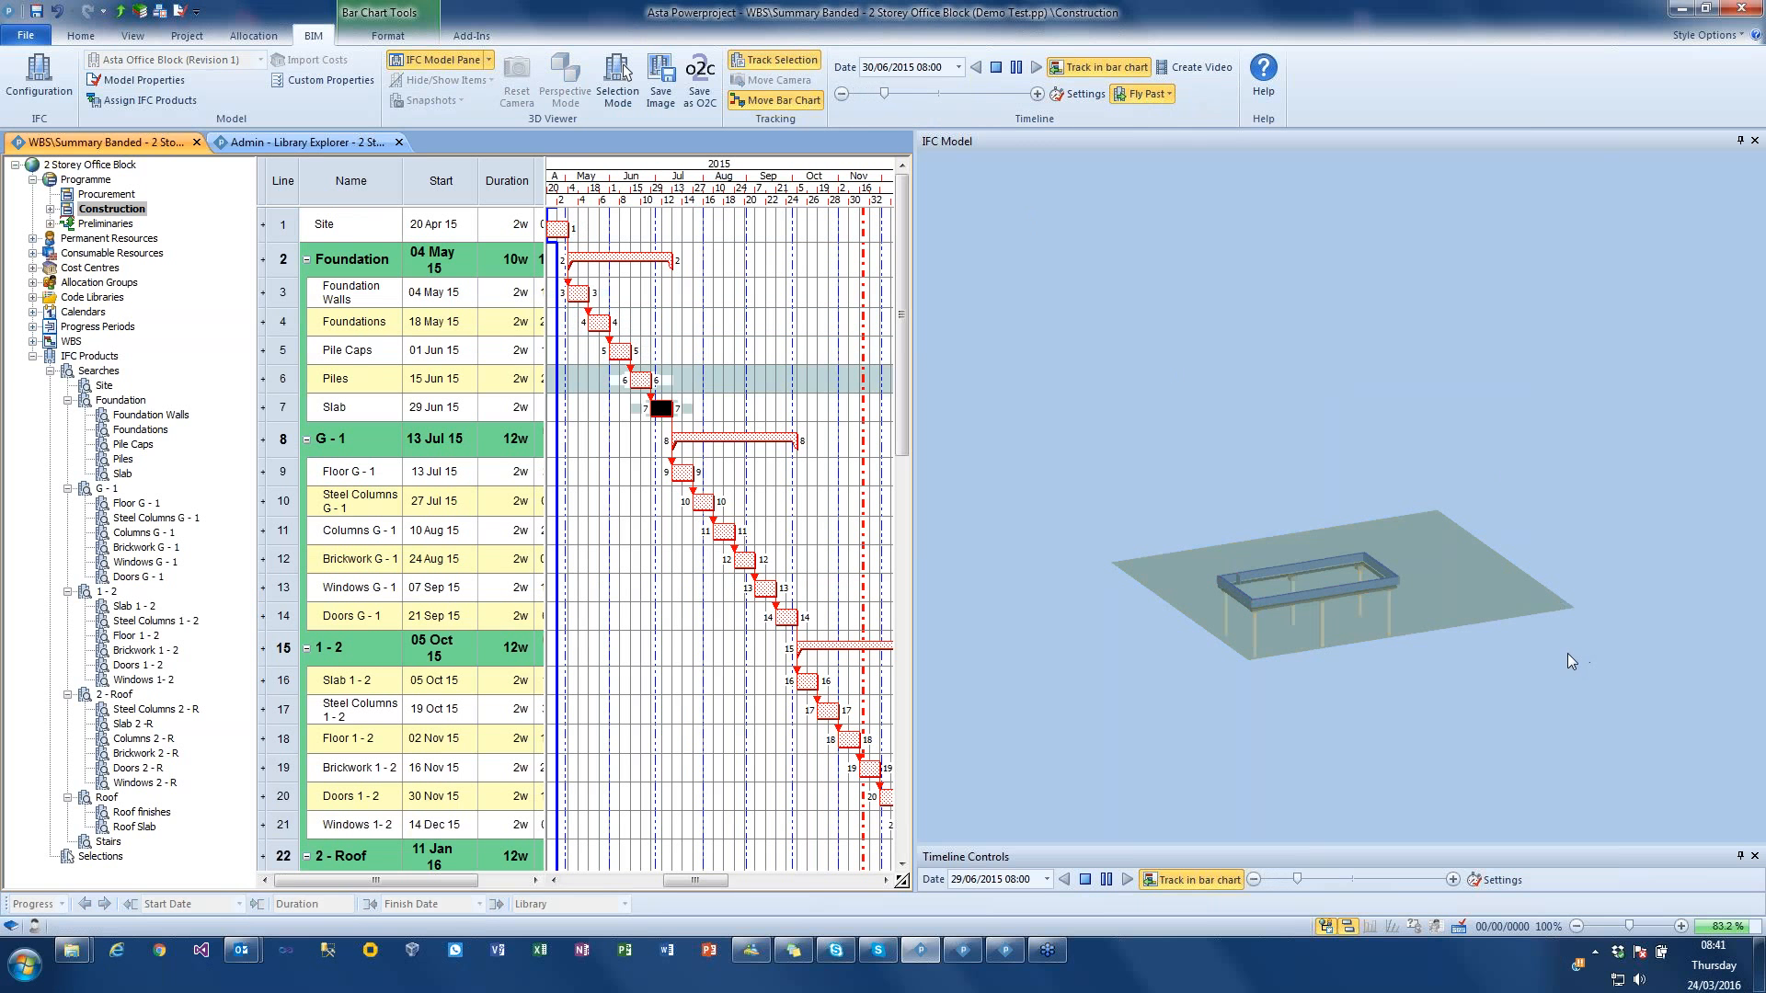
scroll(1463, 697, "up", 5)
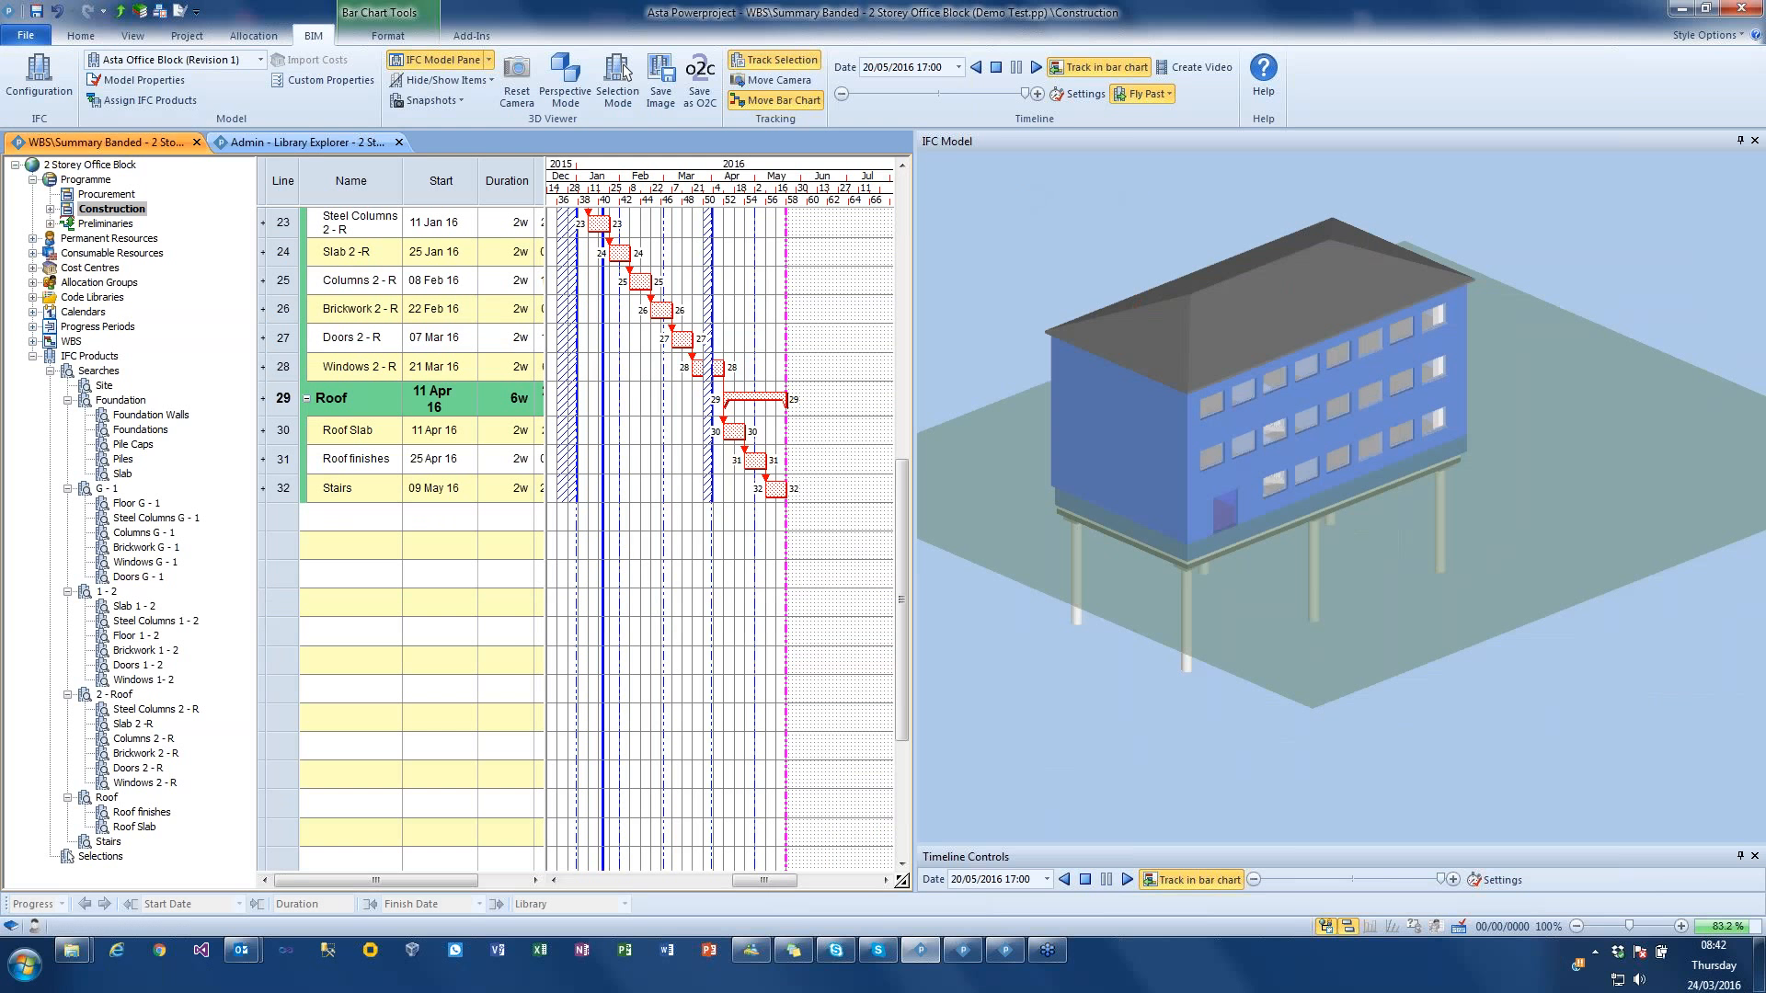
Step: Set the background colour of the Asta Office Block model to black in its properties
left_click(145, 81)
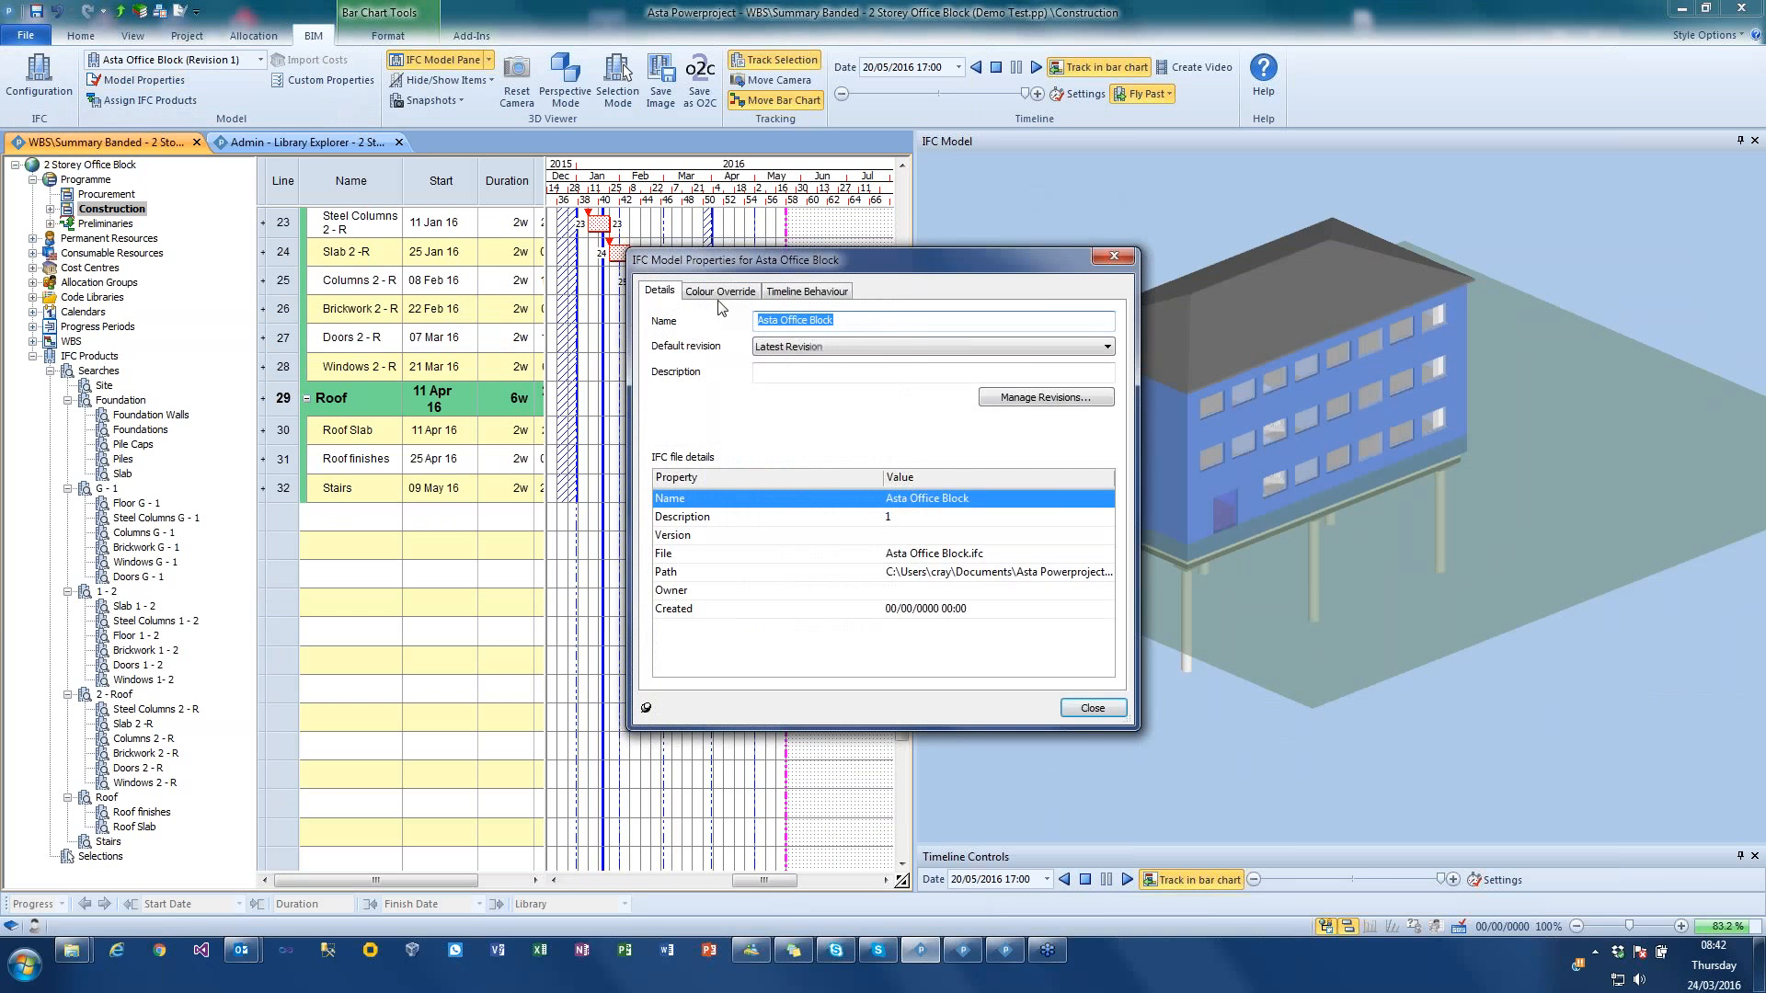
left_click(723, 292)
left_click(814, 320)
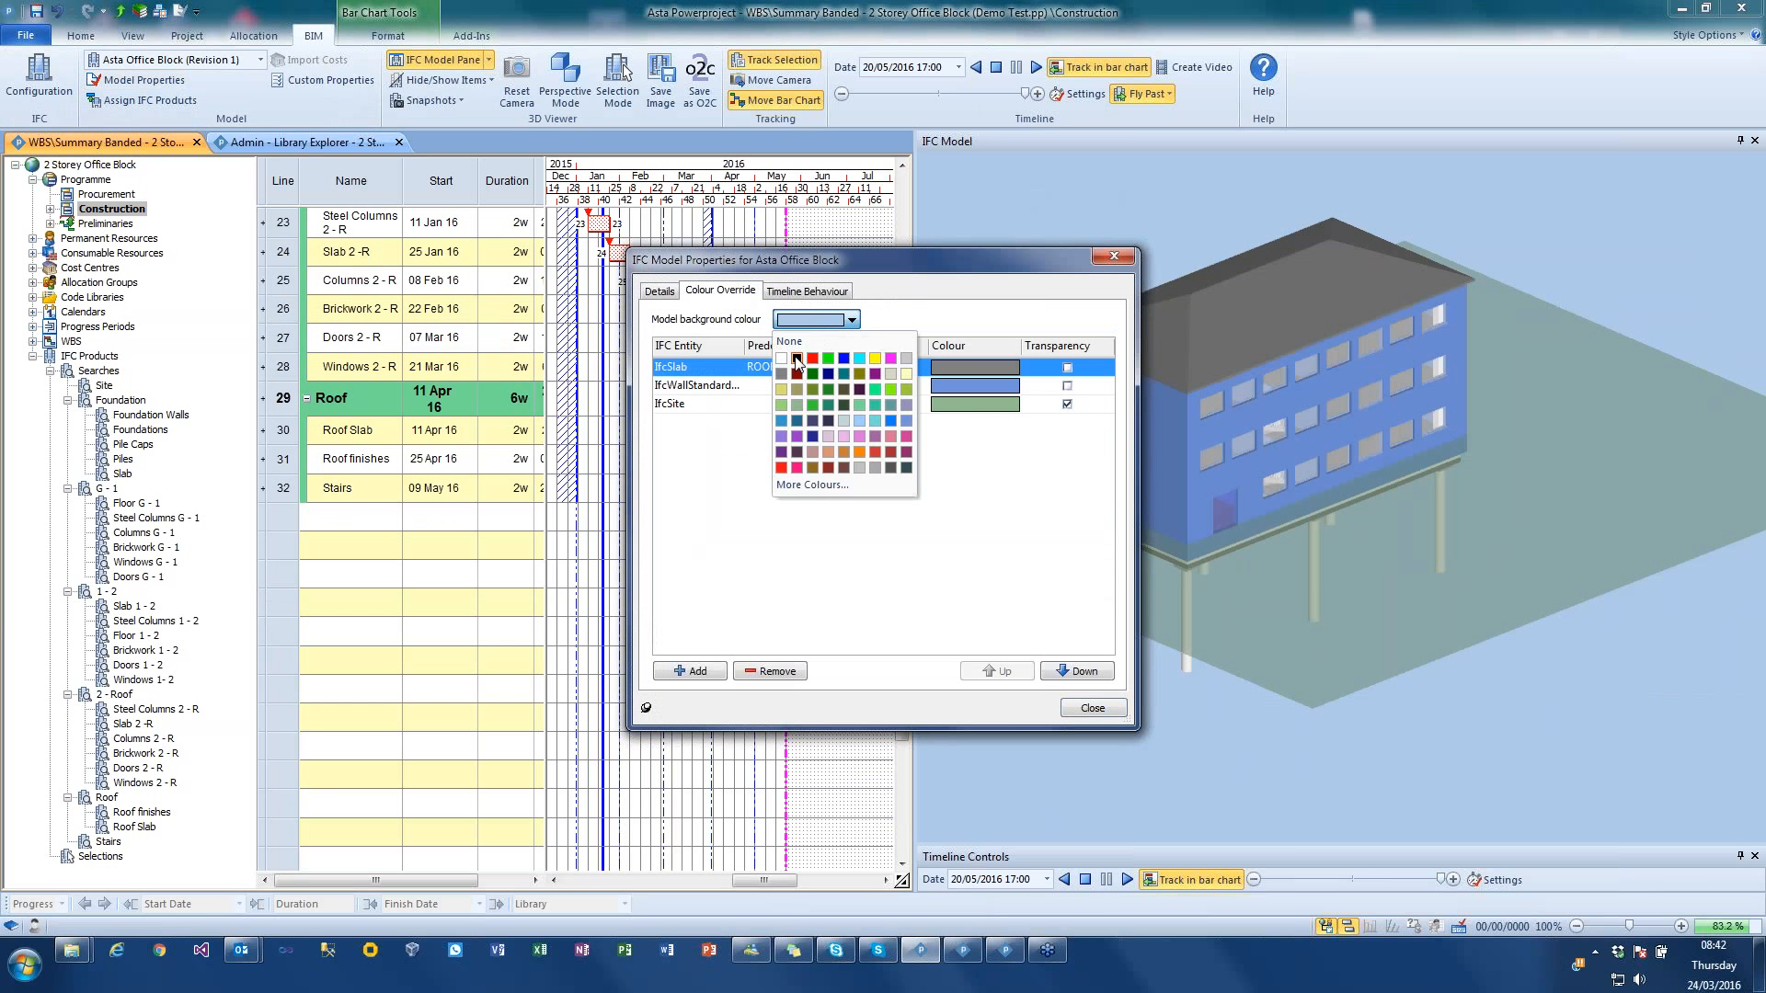
left_click(797, 358)
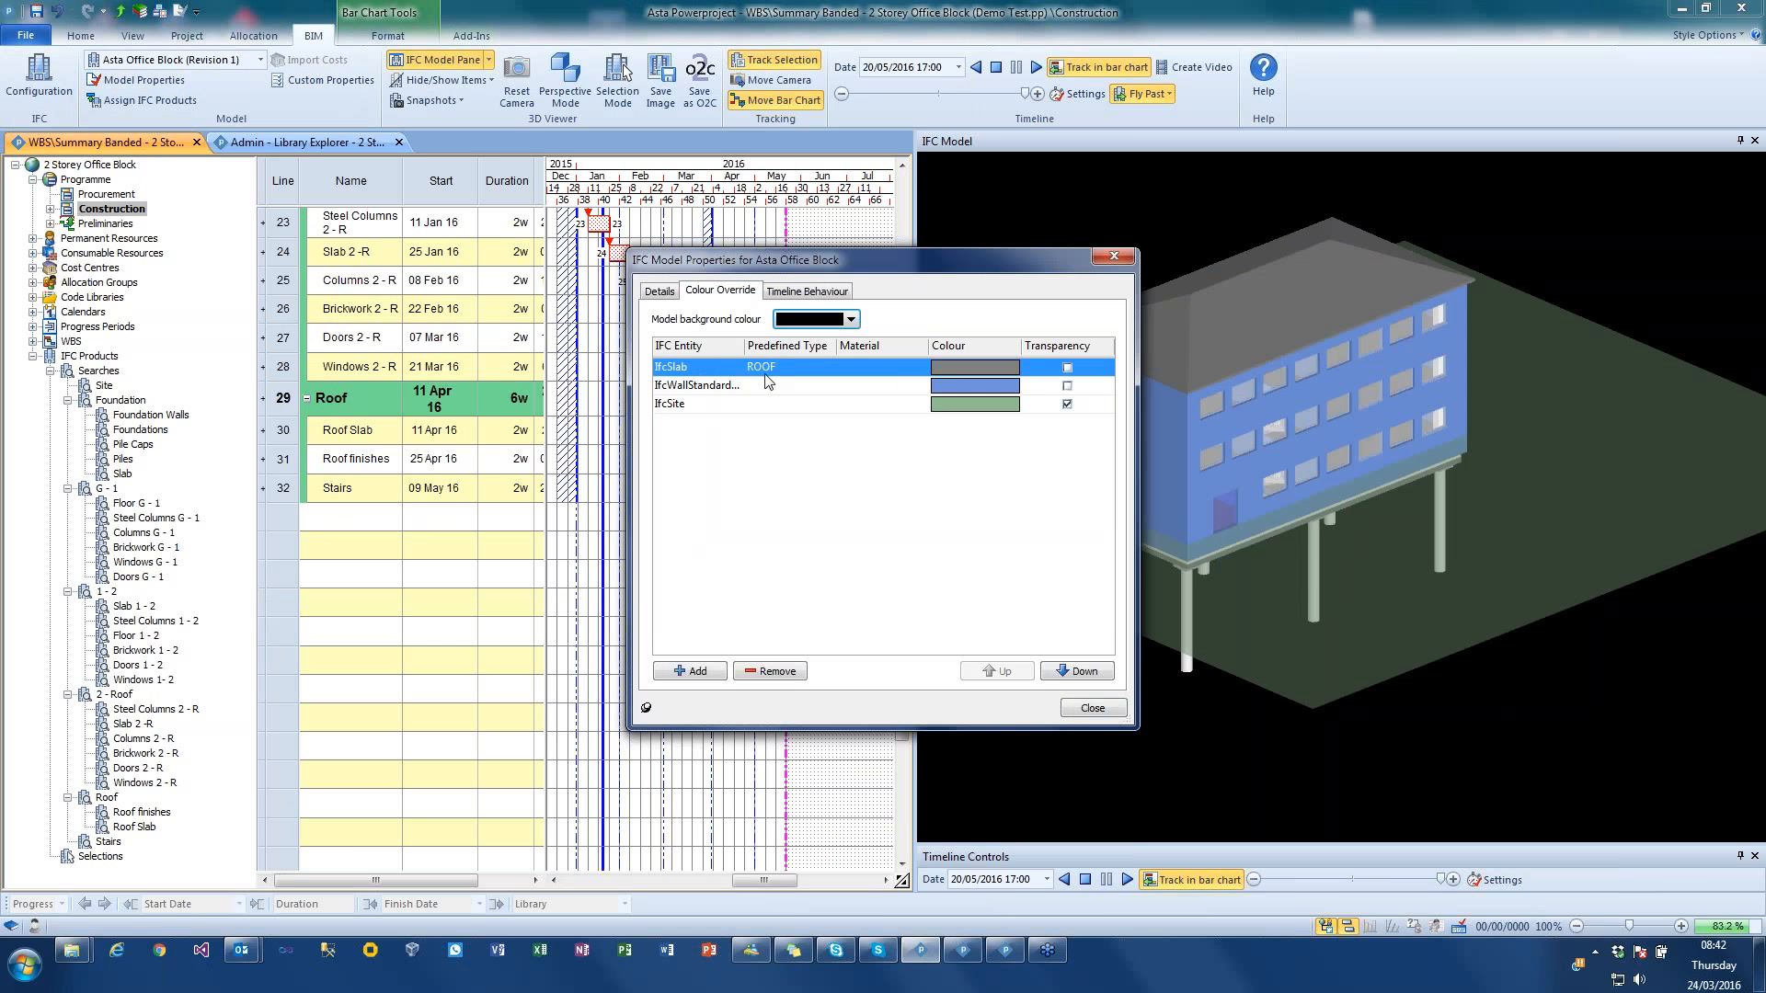
Step: Override the IfcSlab ROOF colour with magenta and the IfcWallStandardCase colour with green
left_click(940, 366)
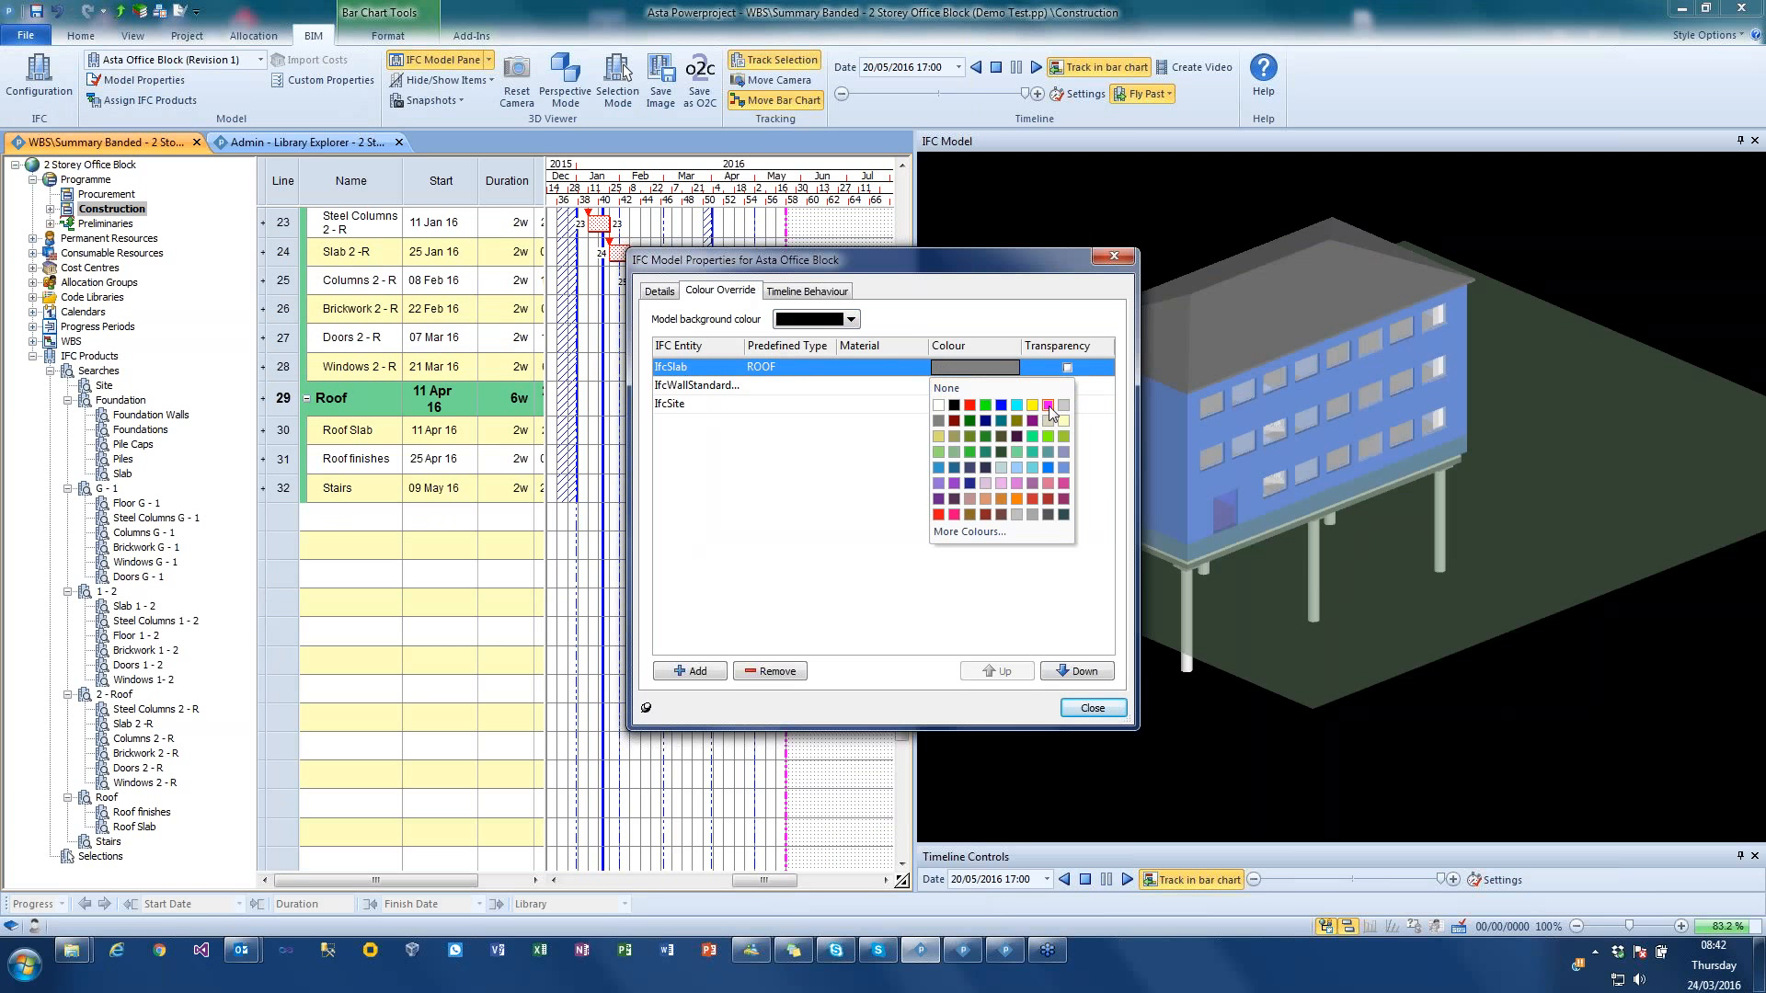
left_click(1049, 407)
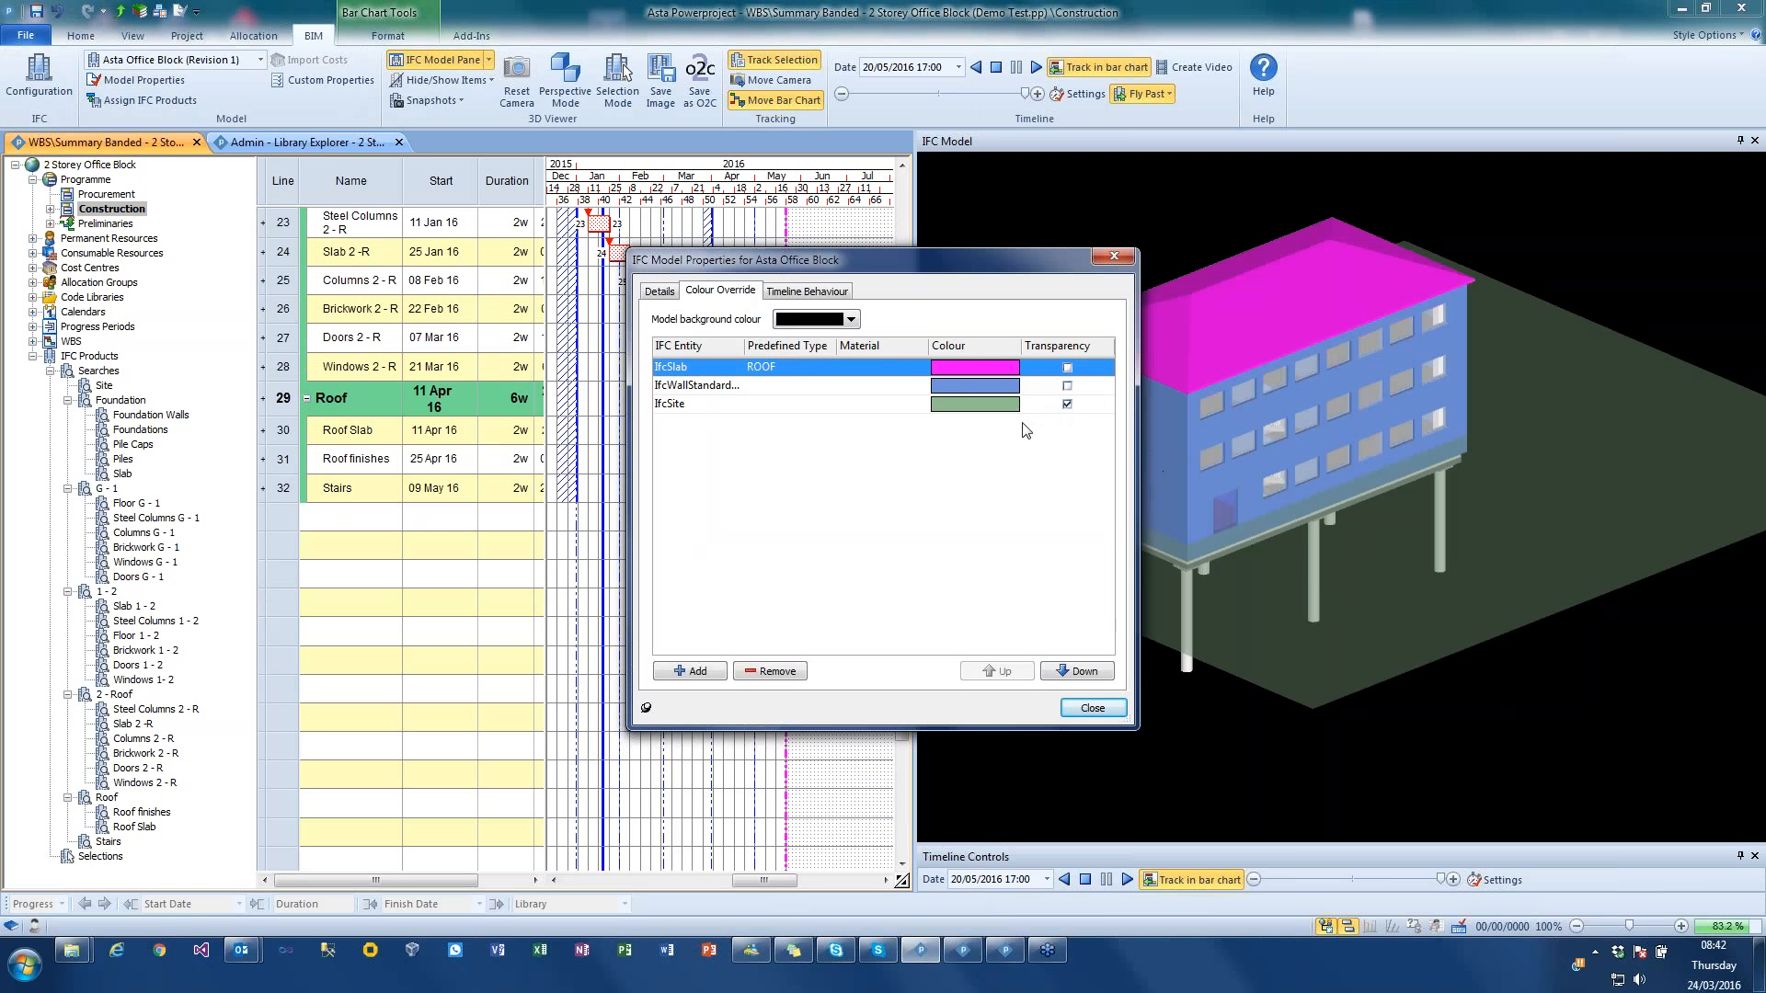
left_click(1008, 390)
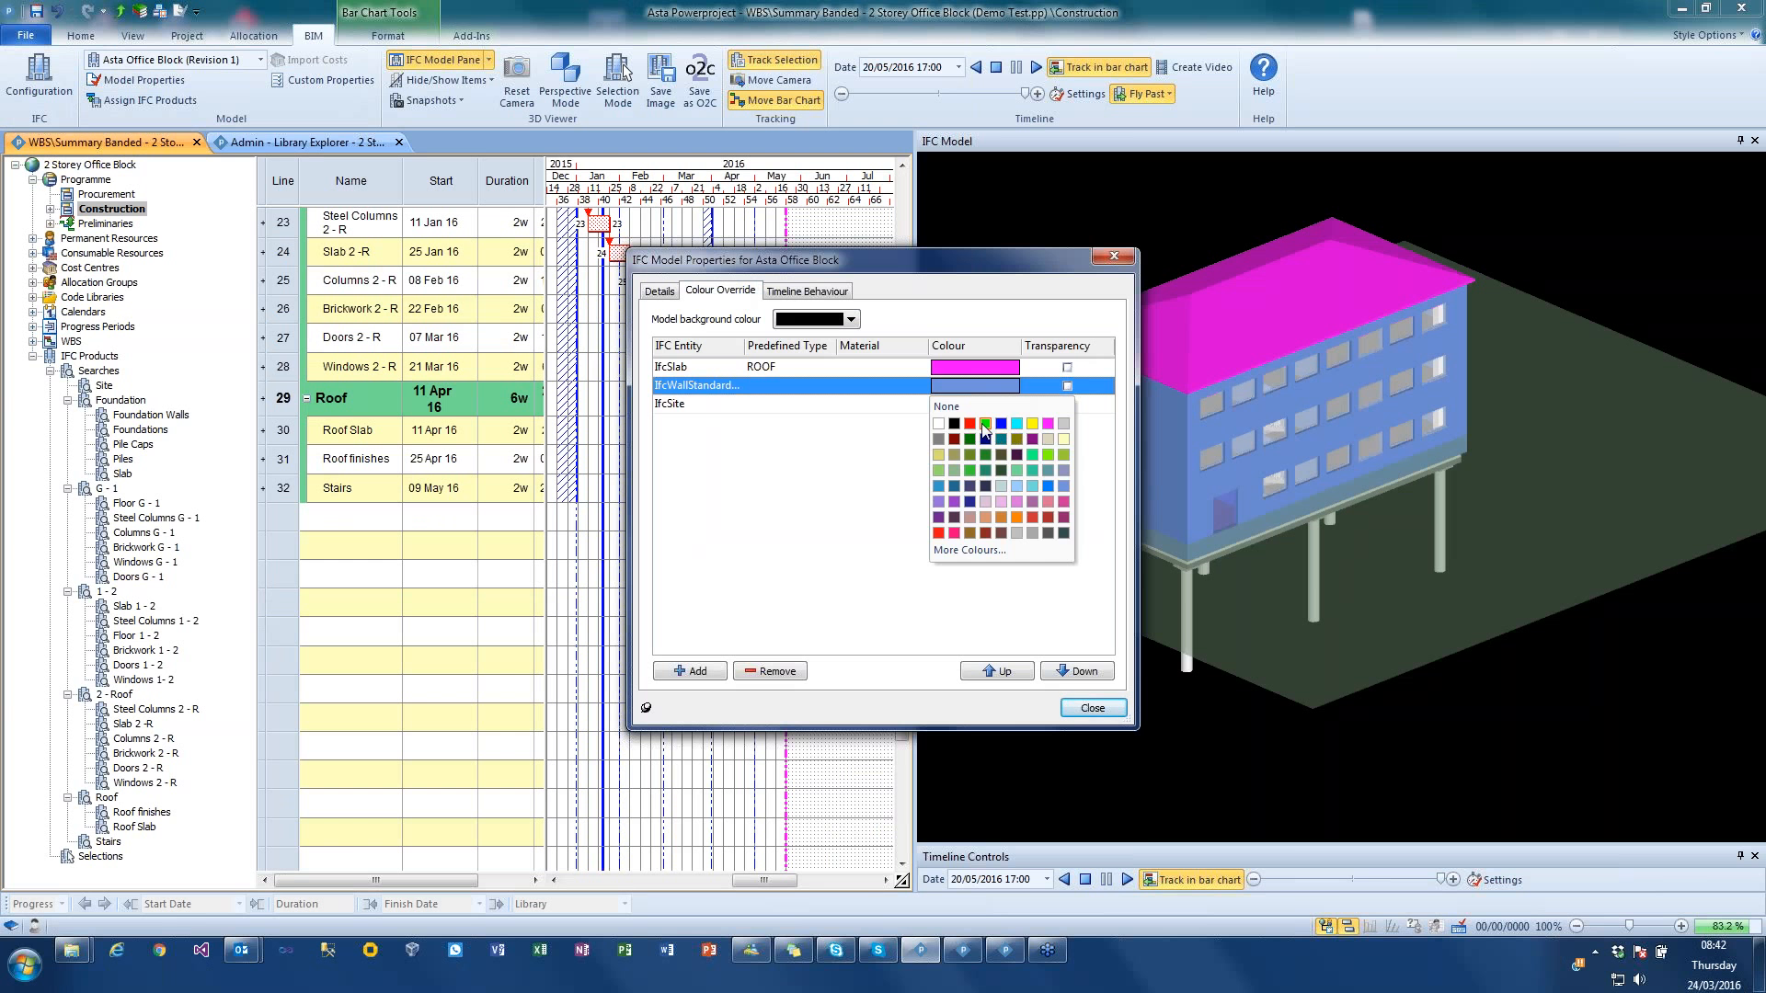
left_click(985, 424)
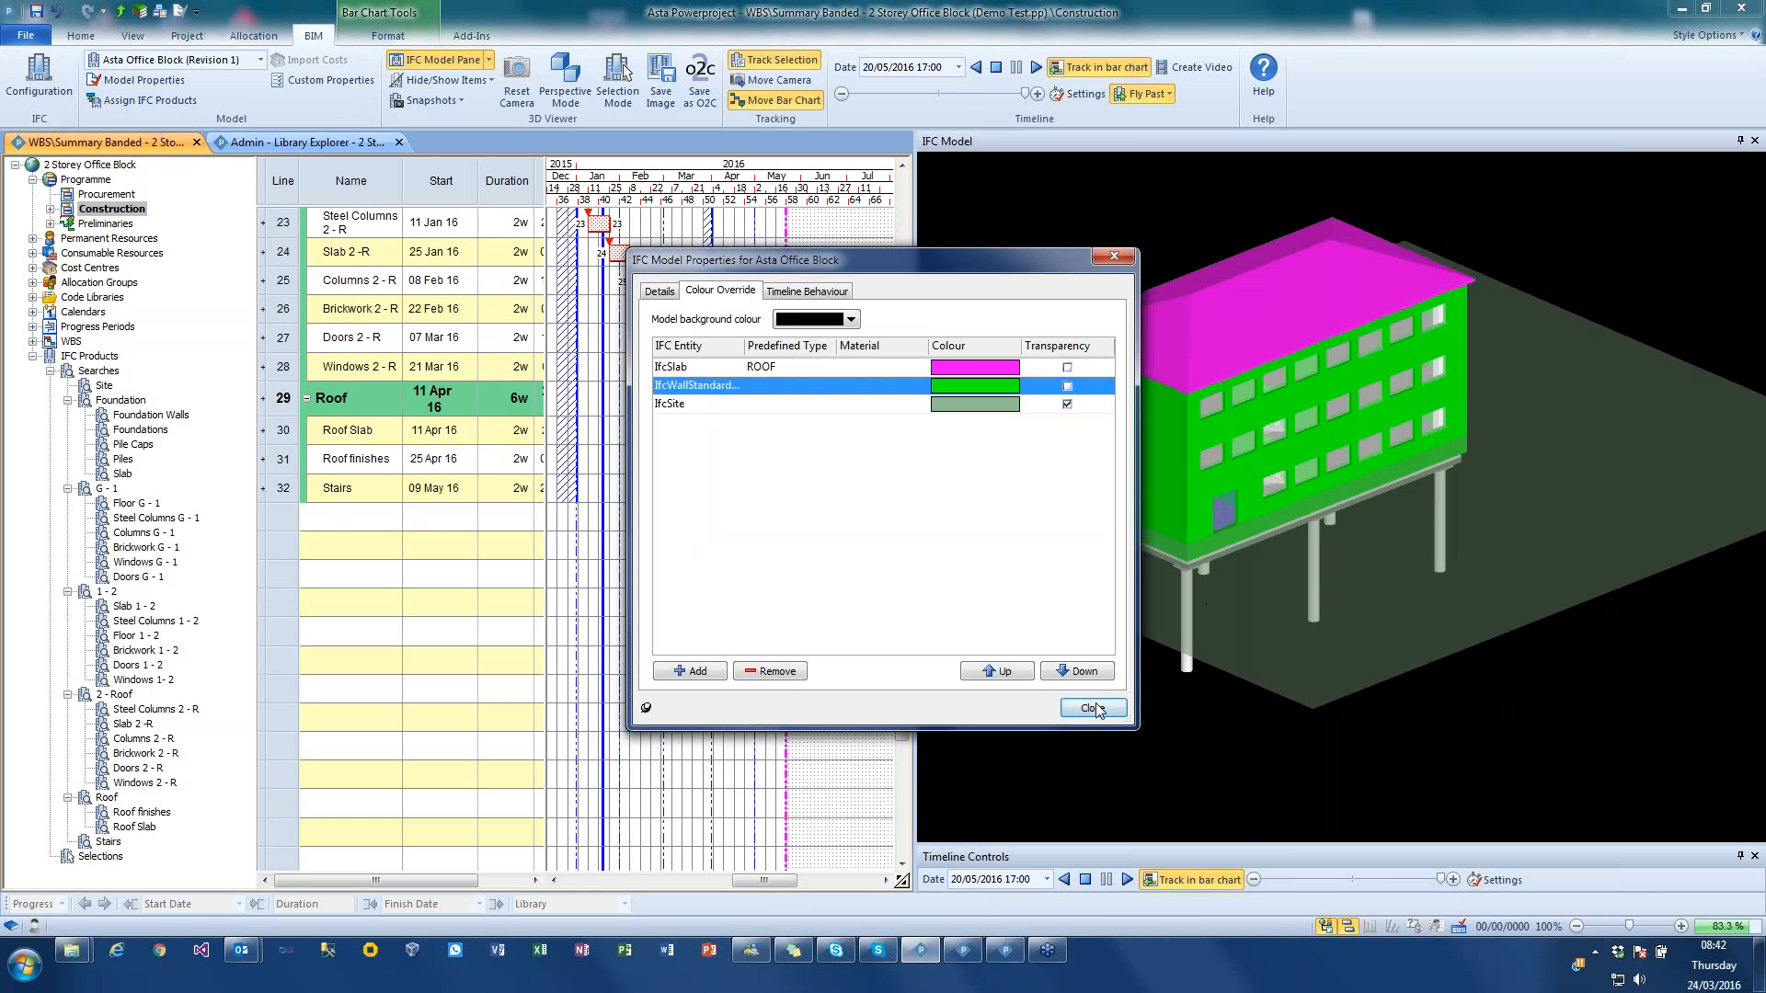
left_click(1091, 708)
left_click_drag(1196, 708, 1460, 682)
right_click(1477, 680)
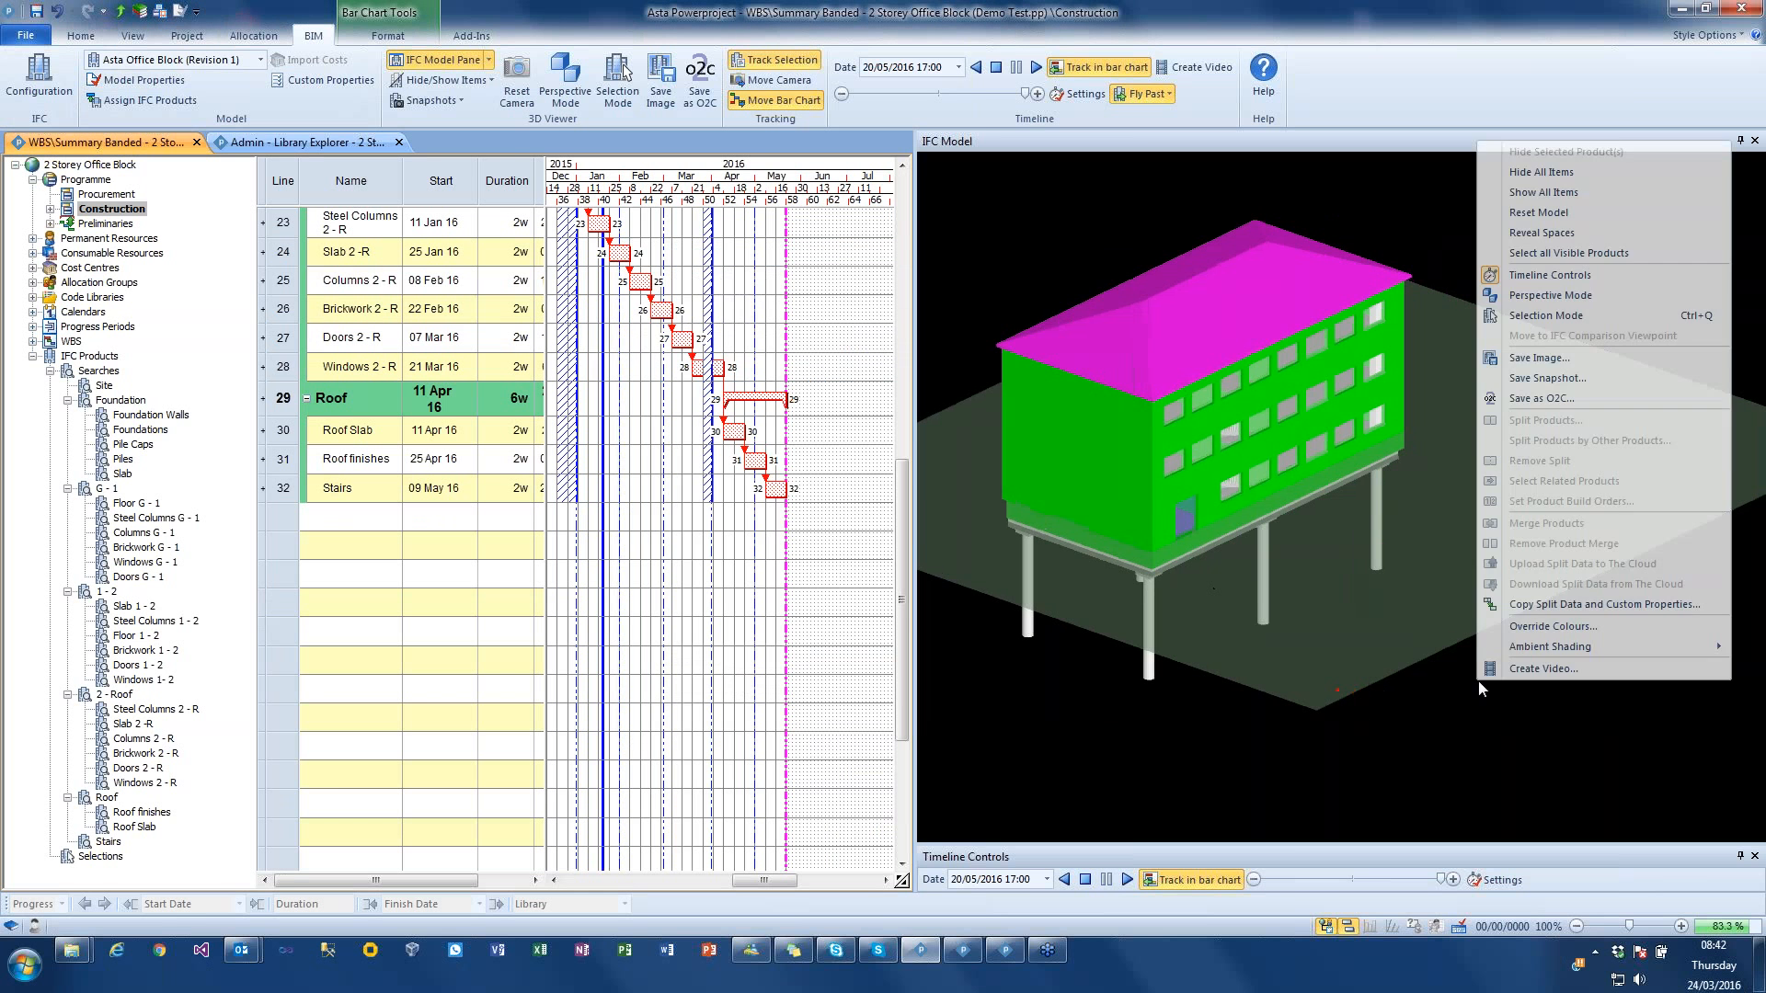
left_click(1450, 703)
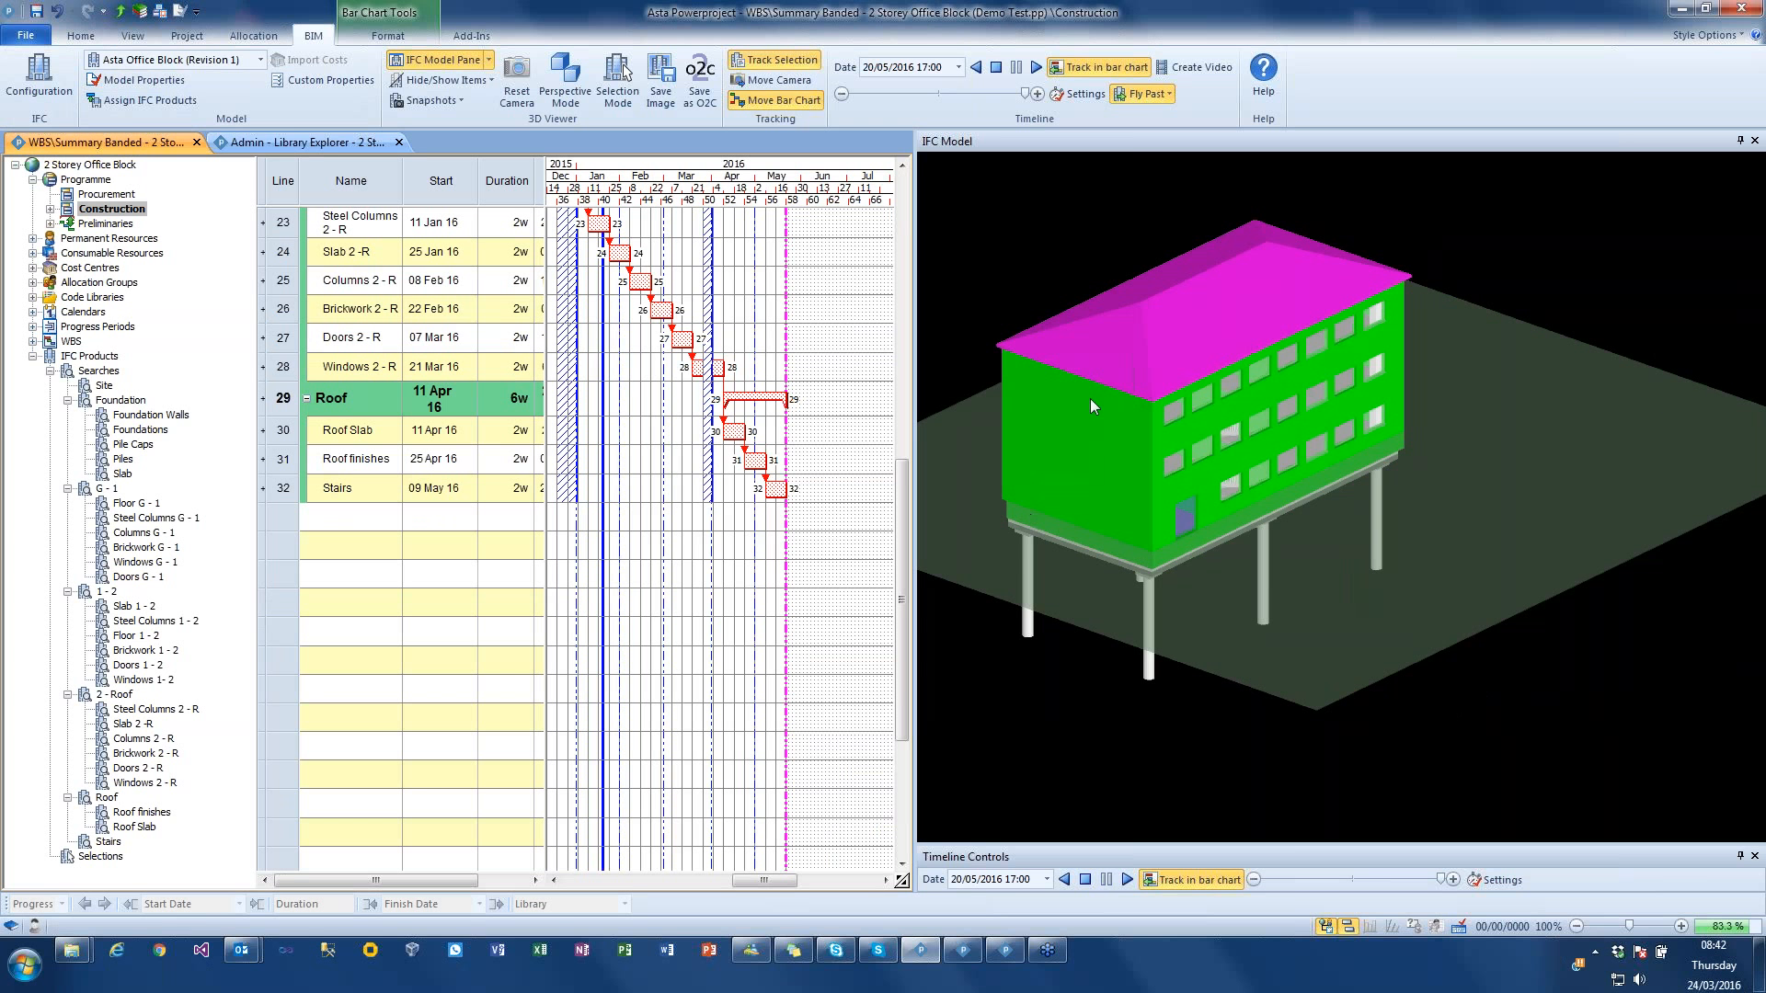
Step: Turn off transparency for the IfcSite entity in the model's colour overrides and make it grey
left_click(138, 80)
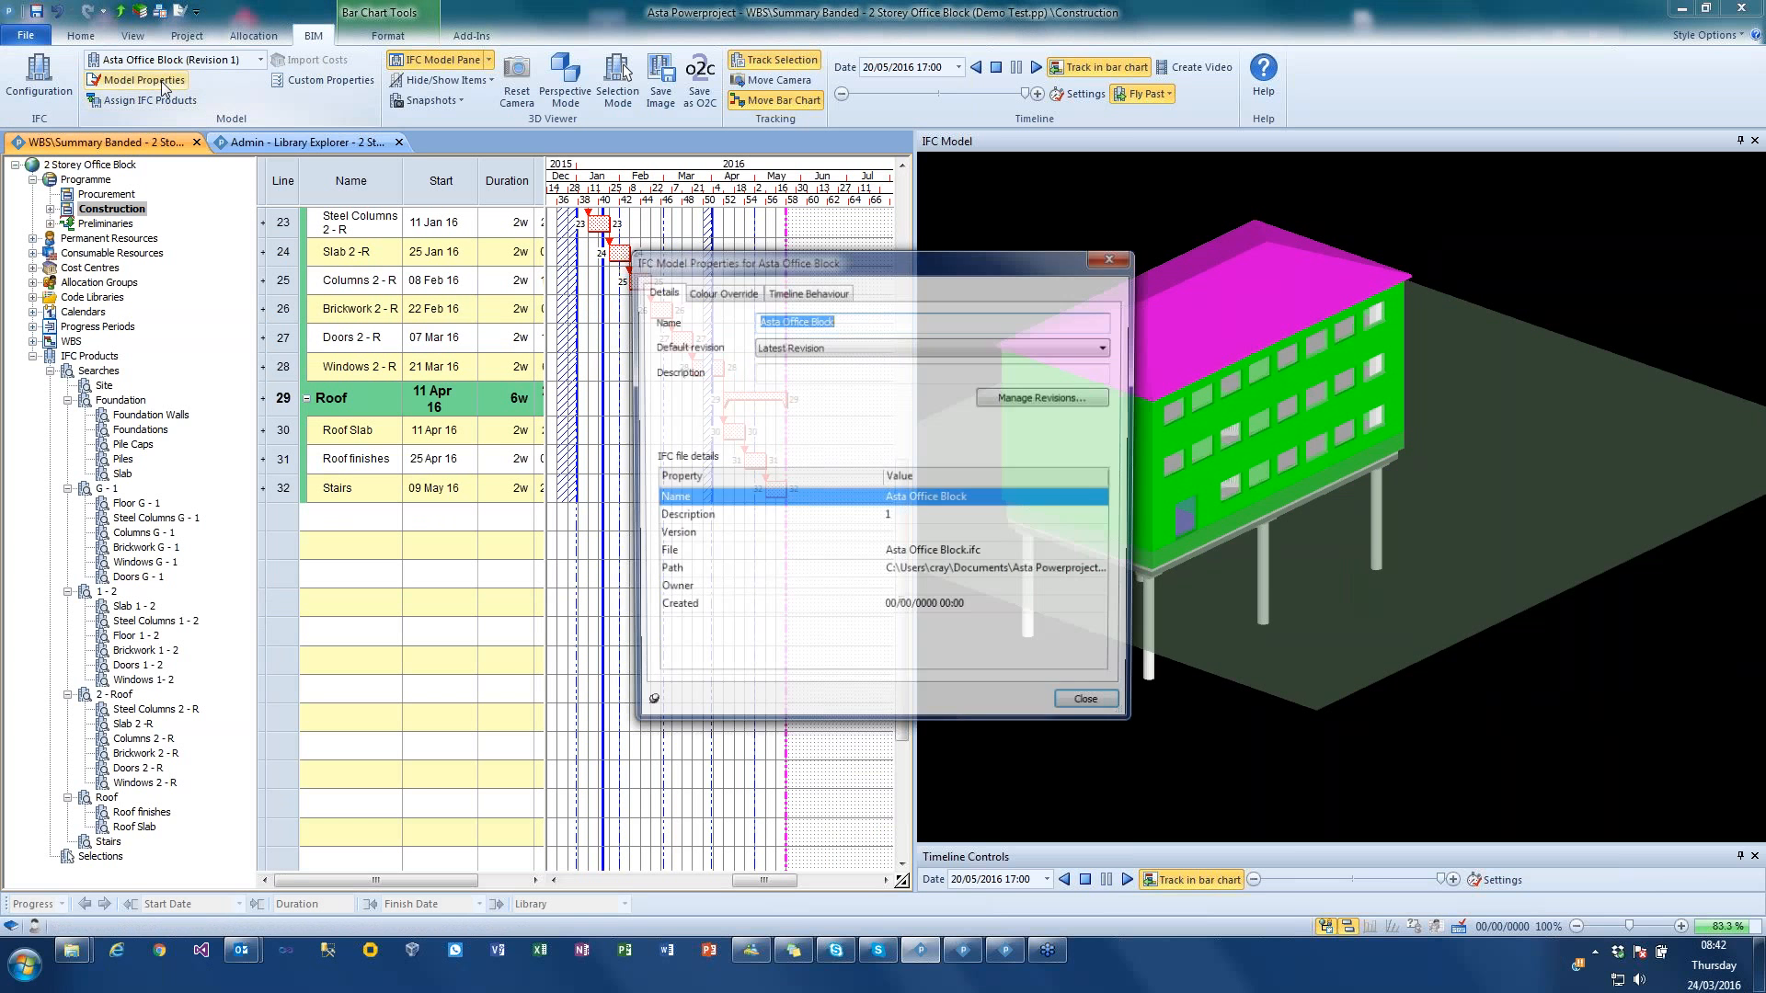
left_click(701, 291)
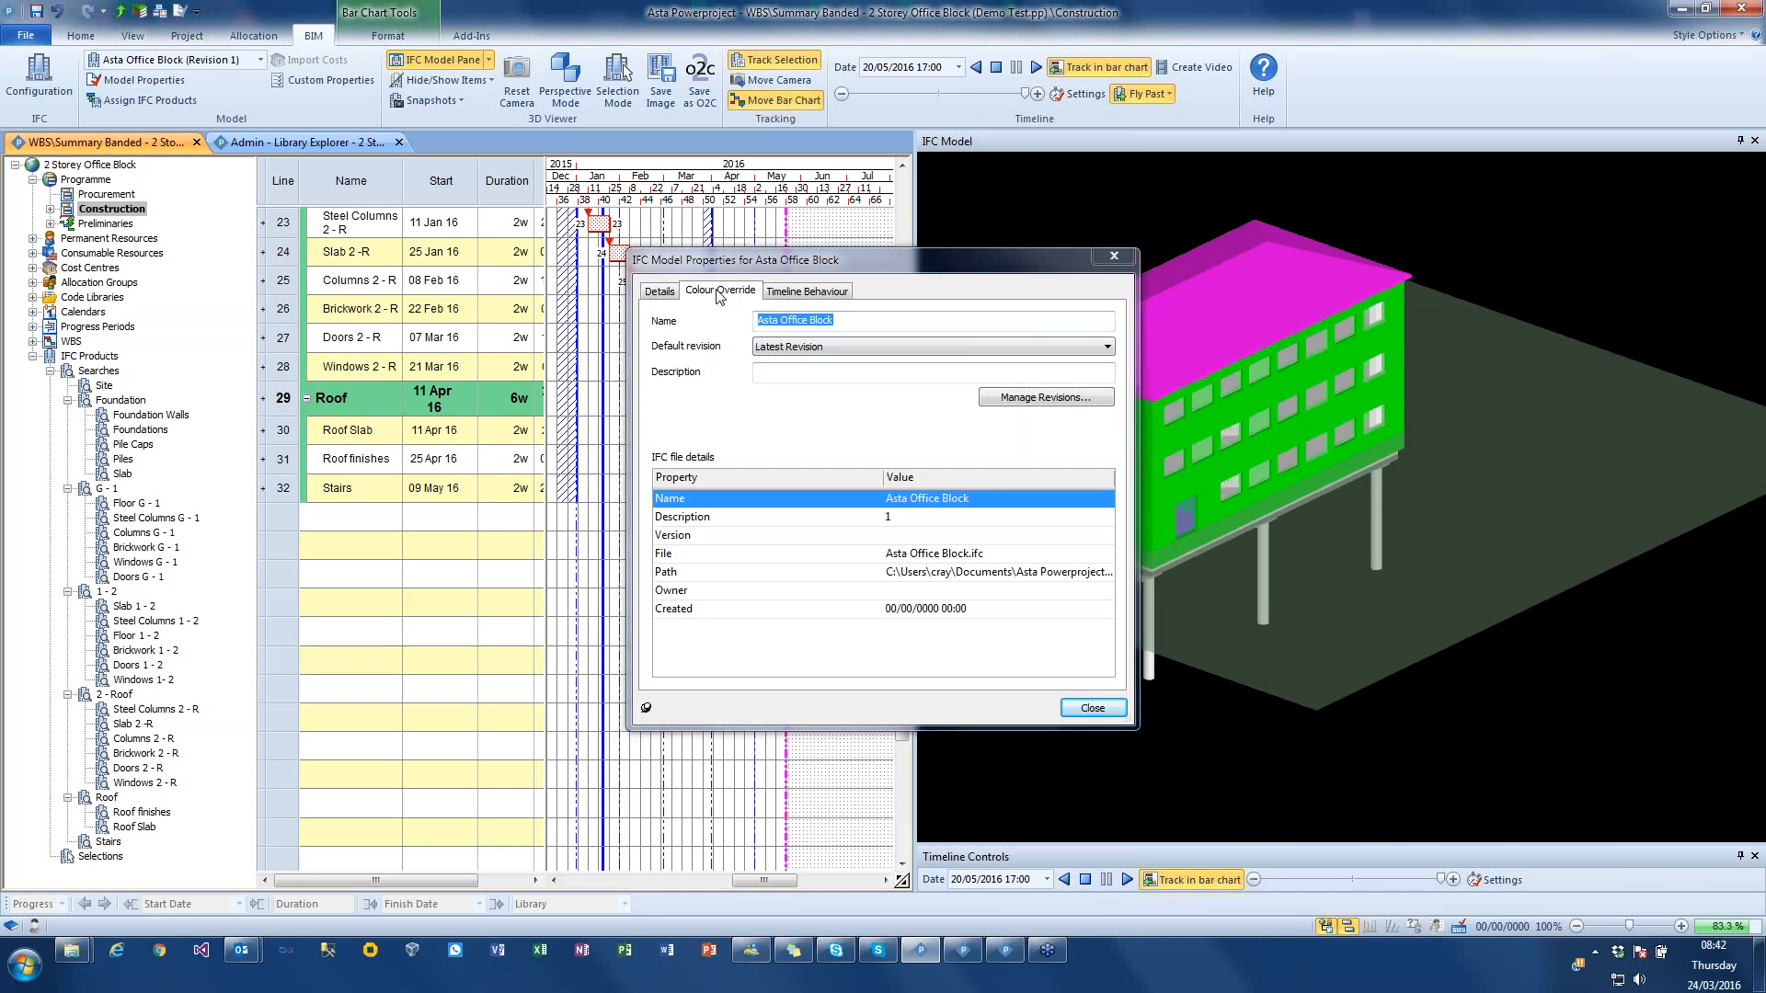
left_click(1066, 404)
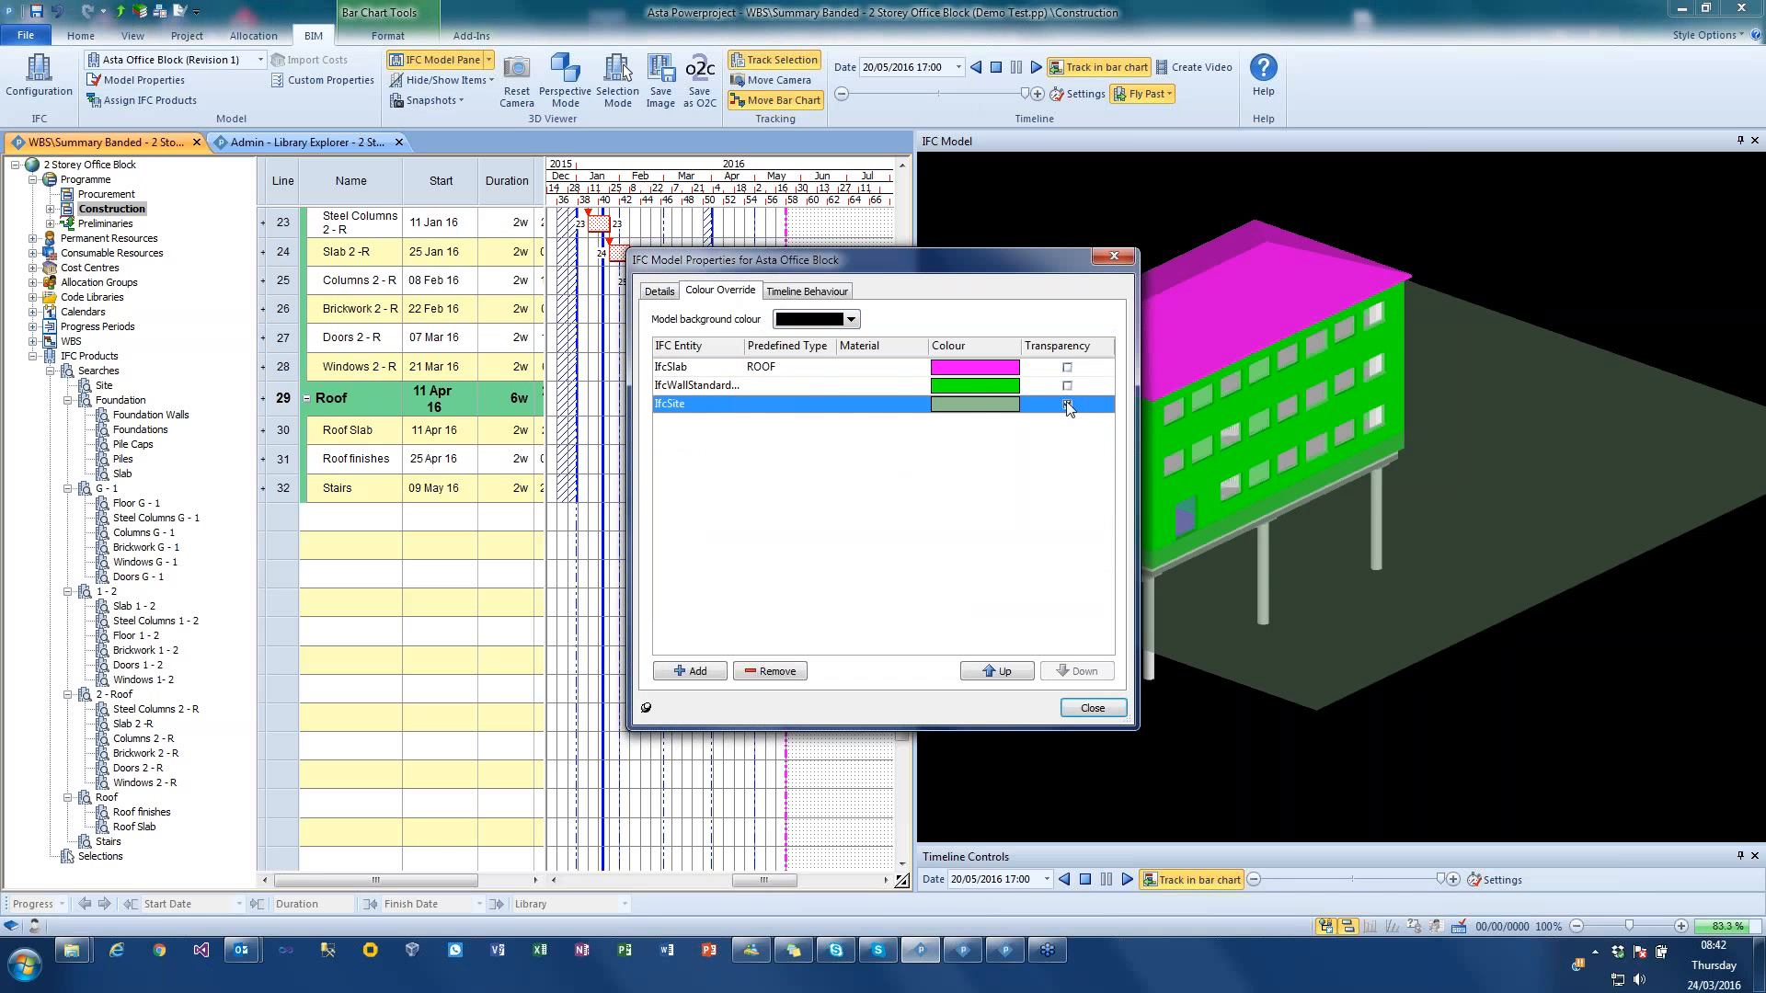
left_click(1007, 409)
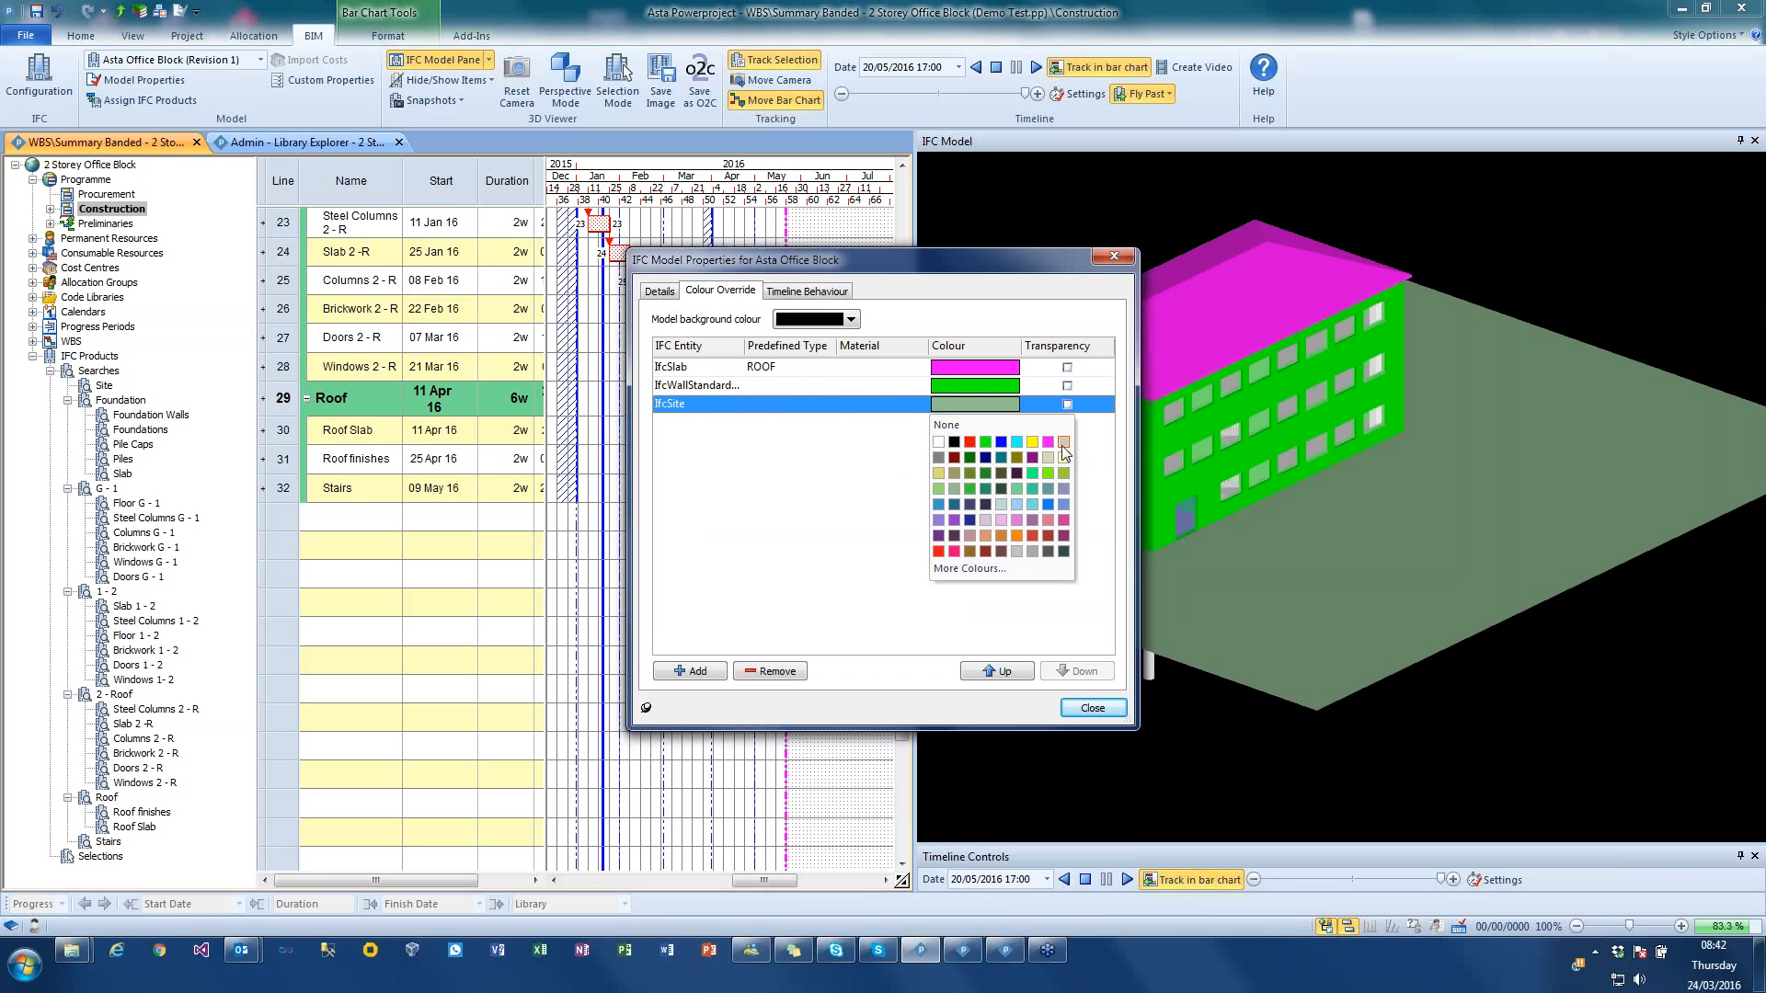
left_click(1031, 551)
left_click(1092, 706)
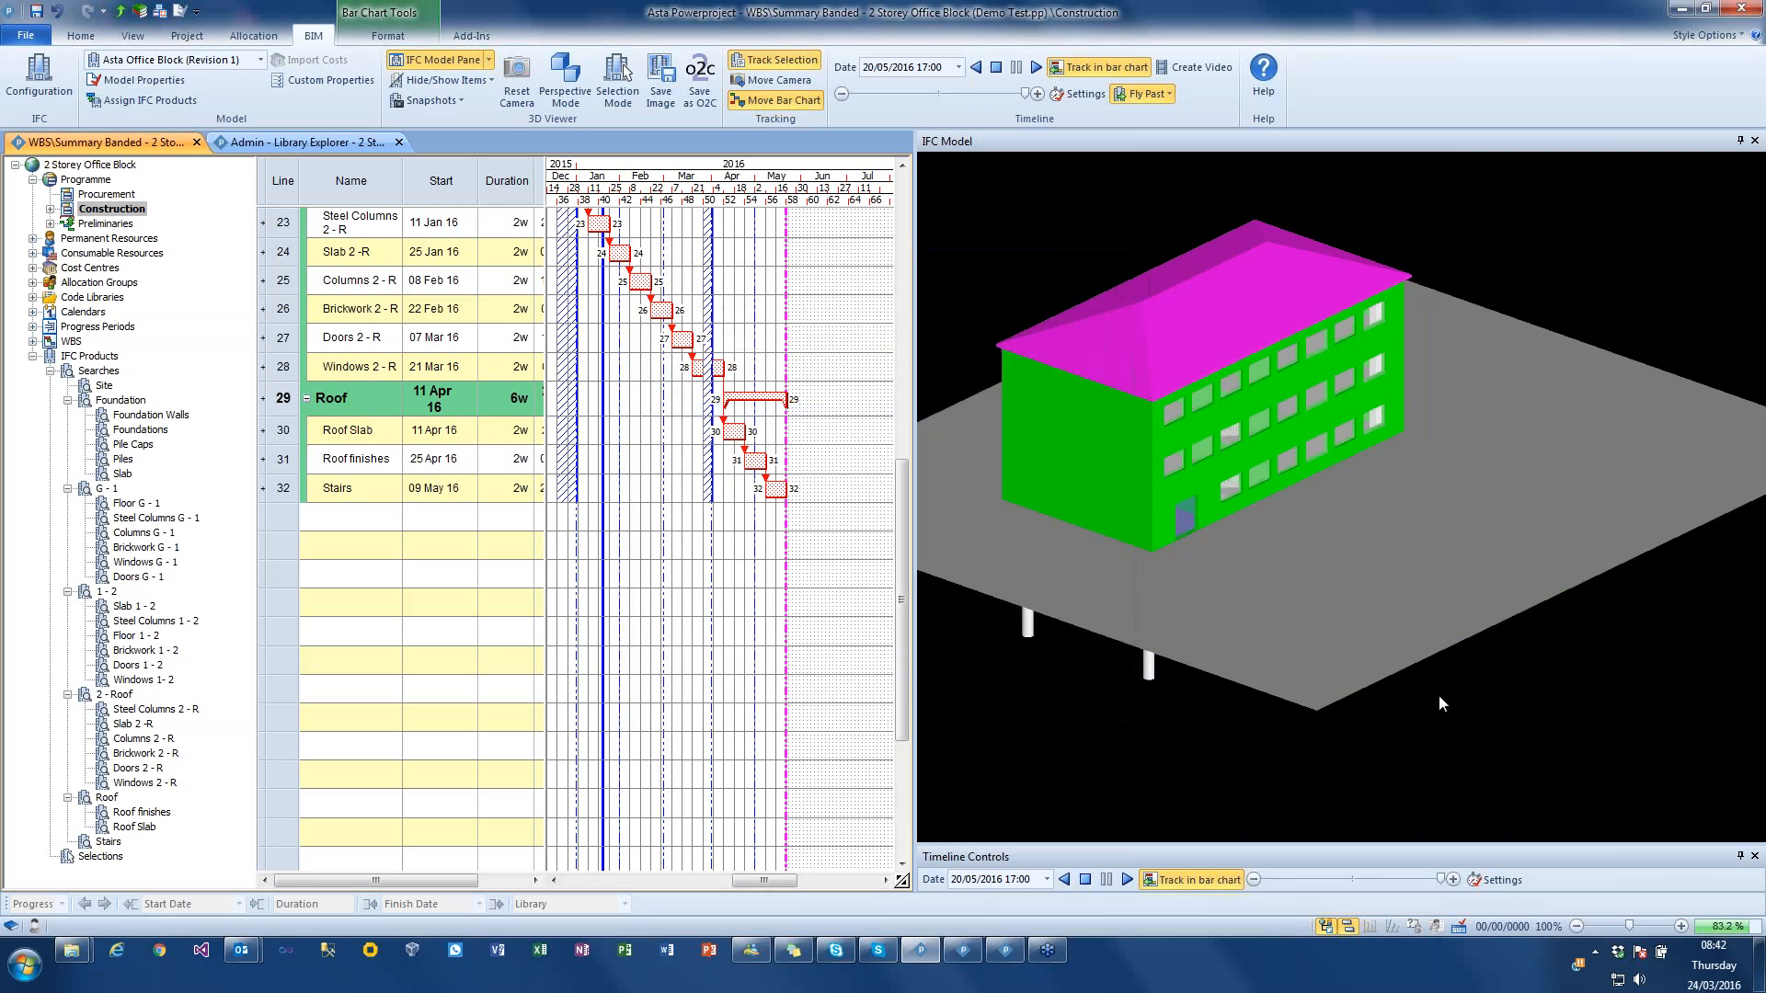
Step: Replay the construction simulation with the new model colours and inspect the building from another angle
left_click(996, 68)
left_click(1033, 66)
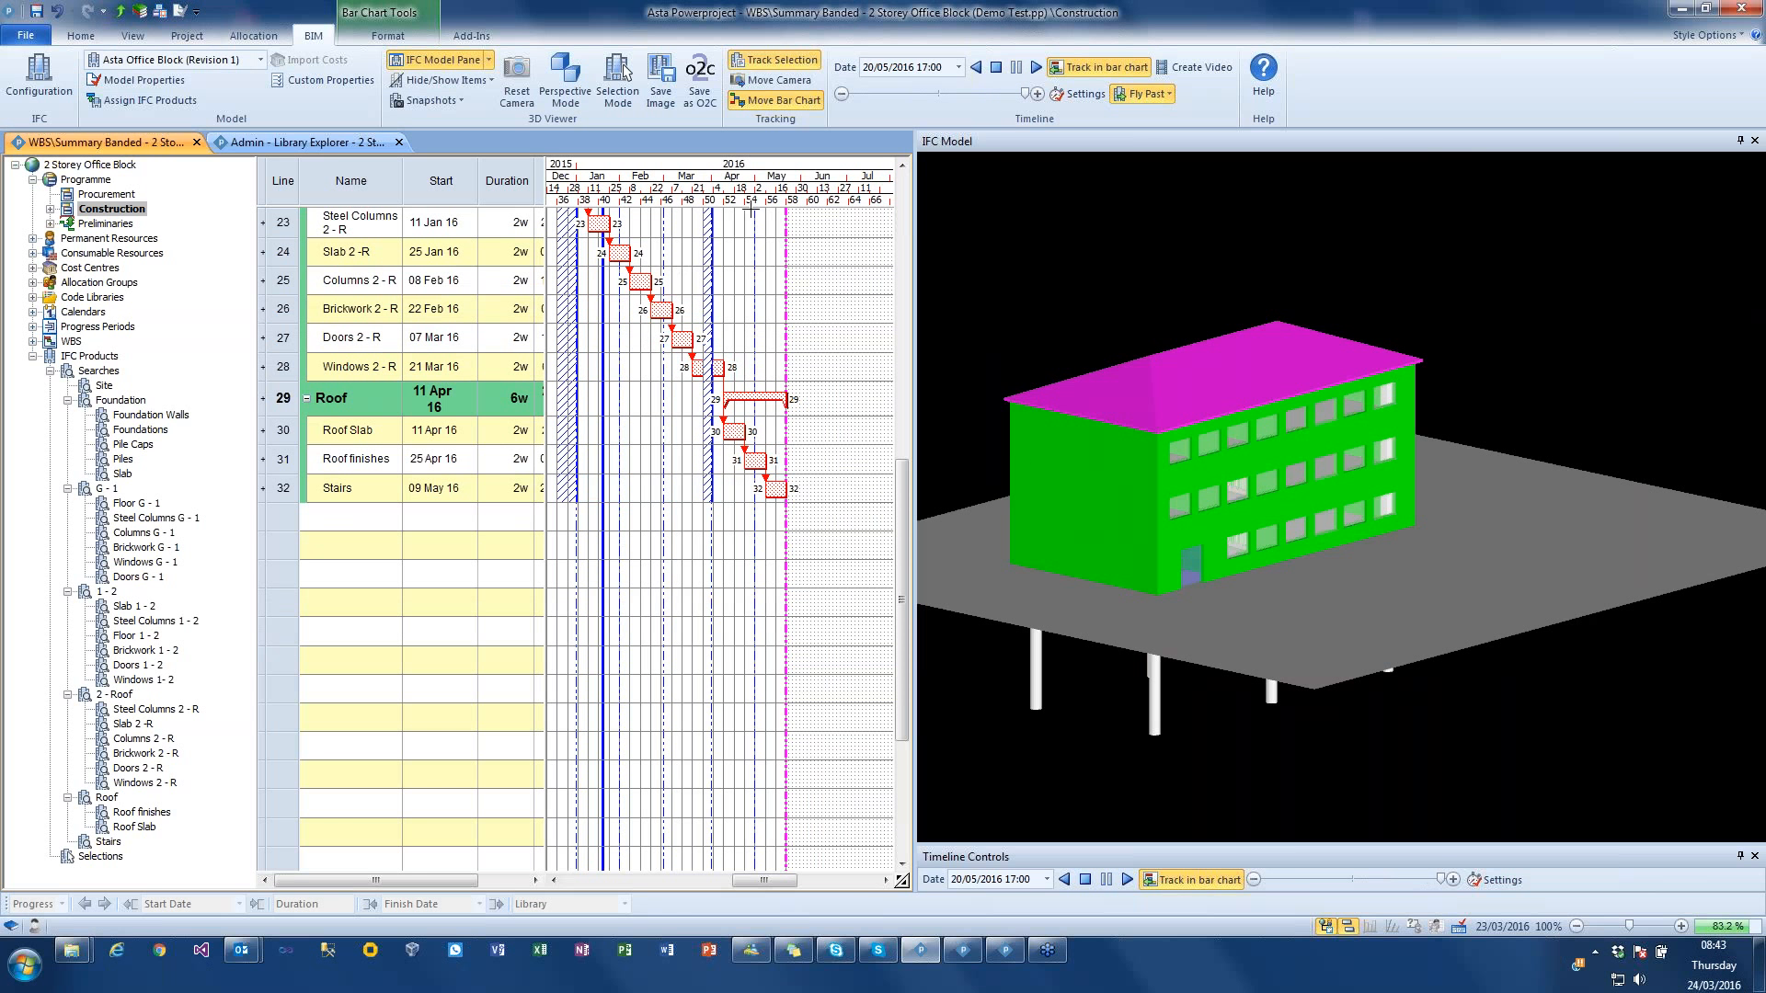
left_click_drag(1075, 269, 1207, 263)
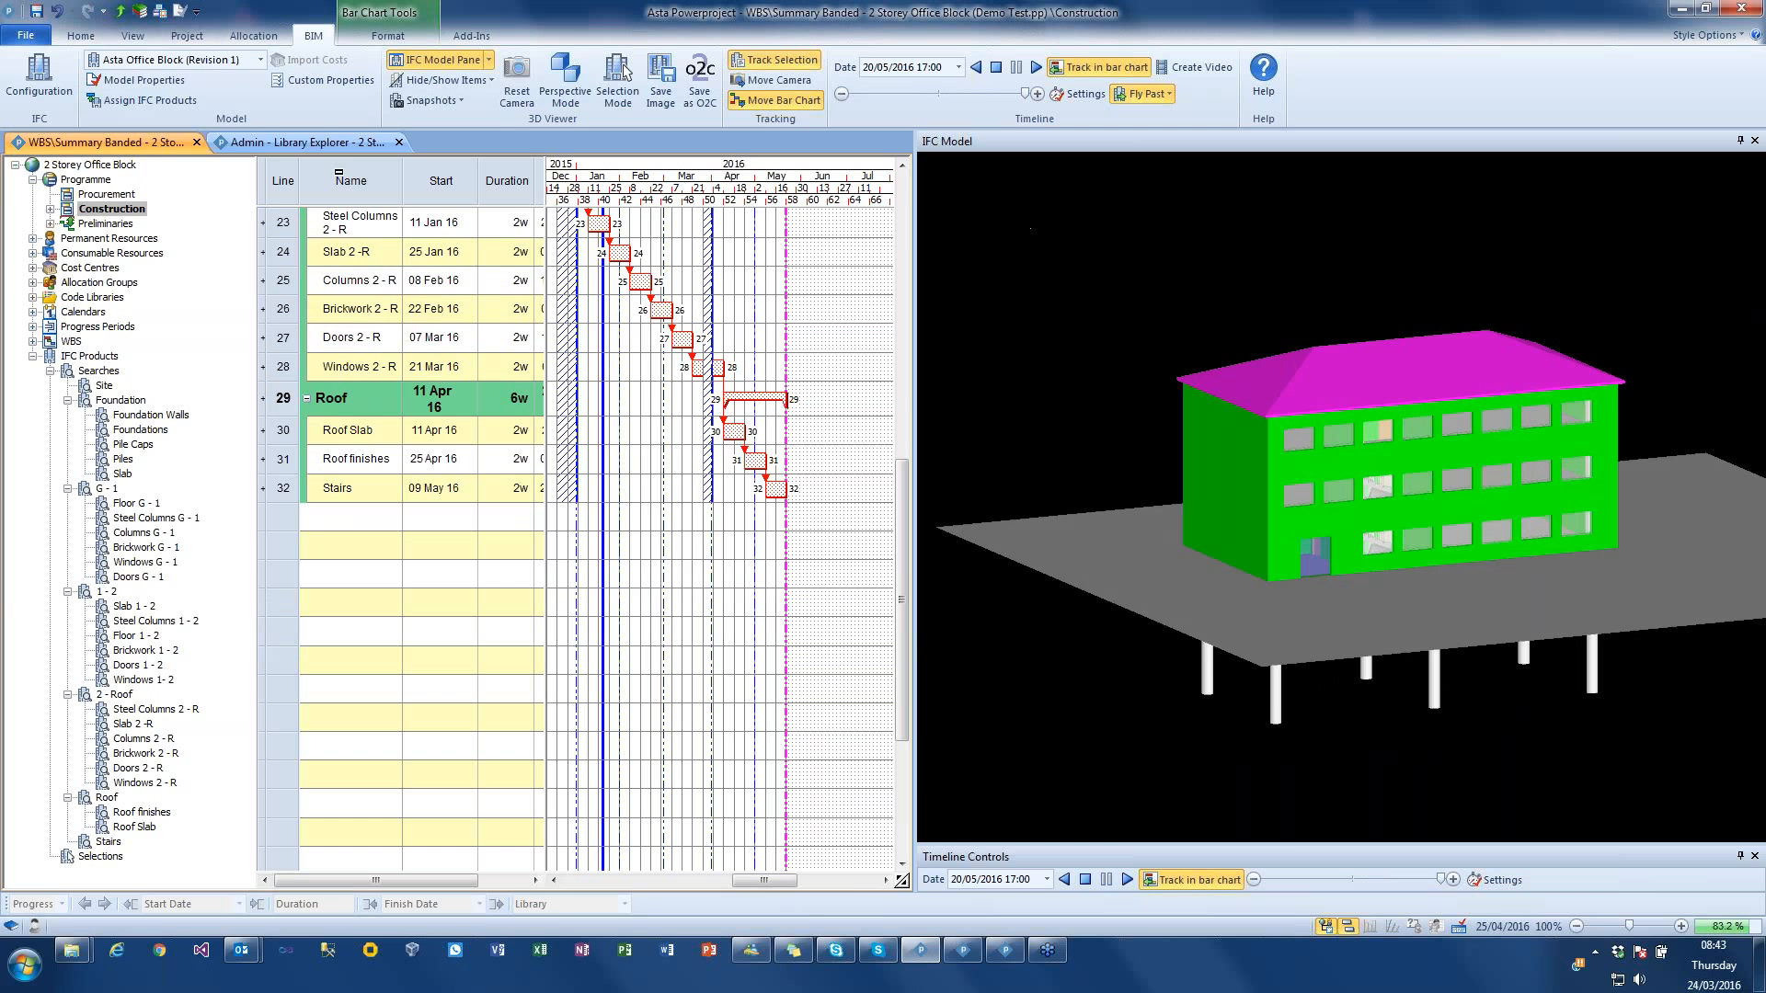
Step: Create a new project baseline named planned
left_click(187, 34)
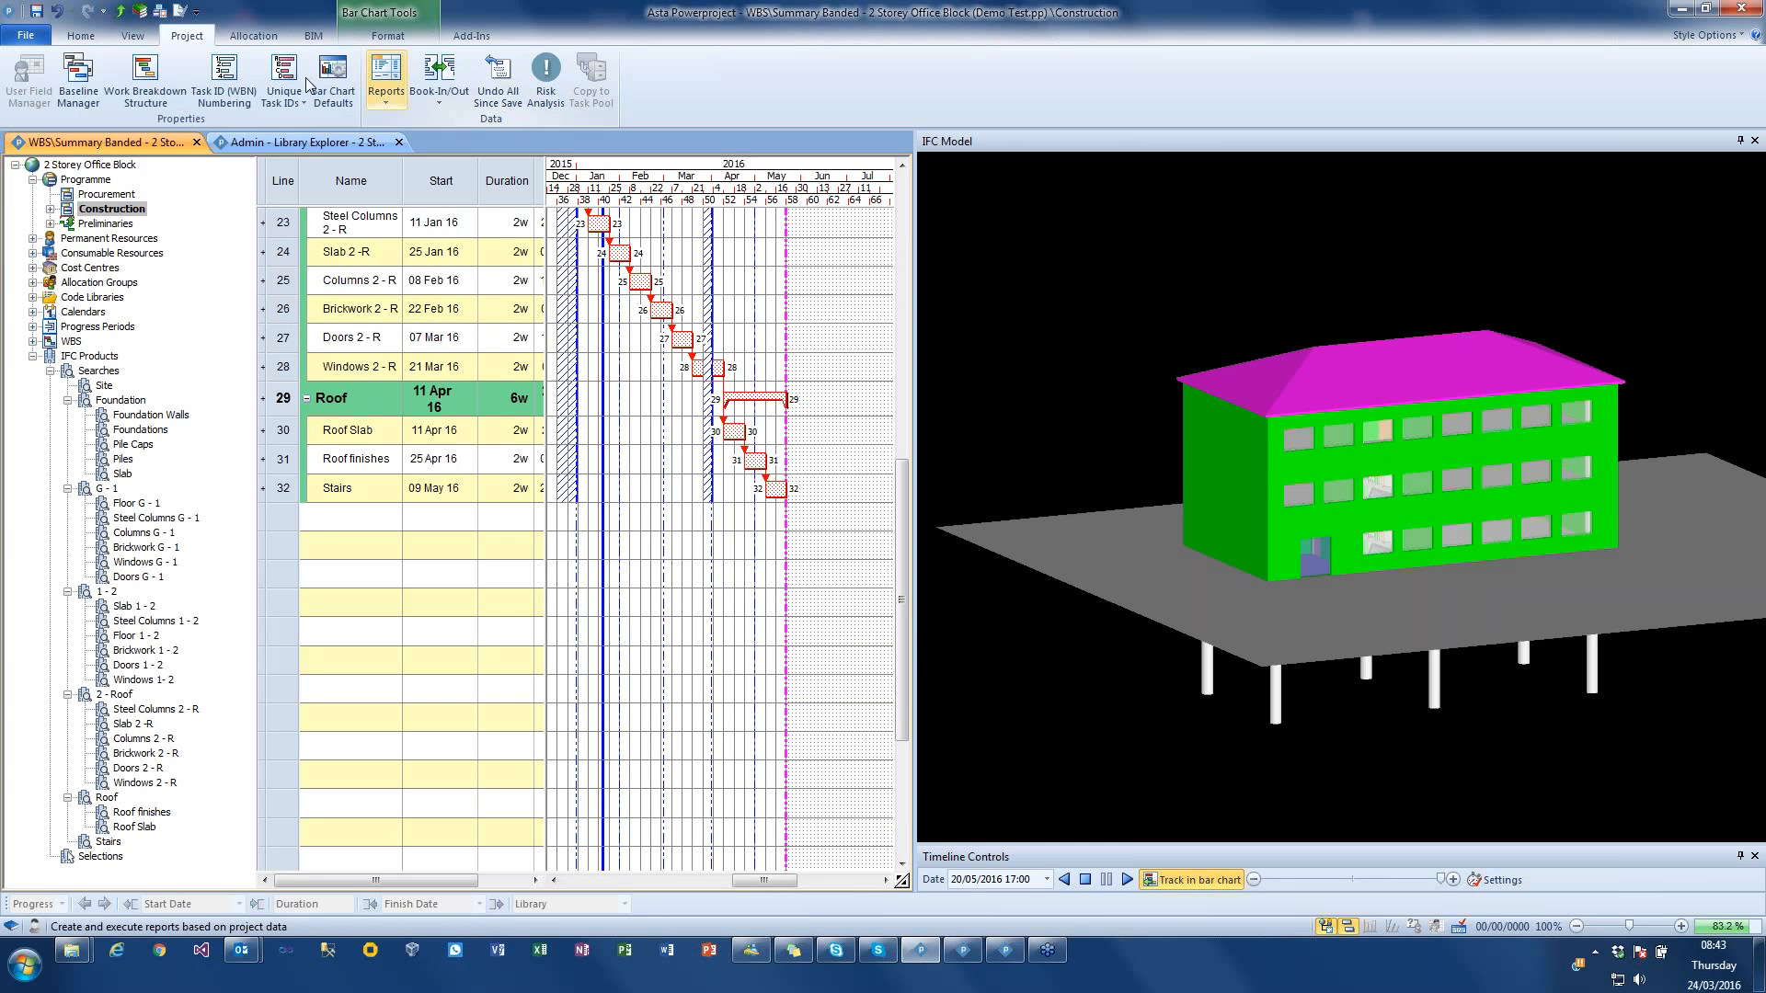
left_click(74, 79)
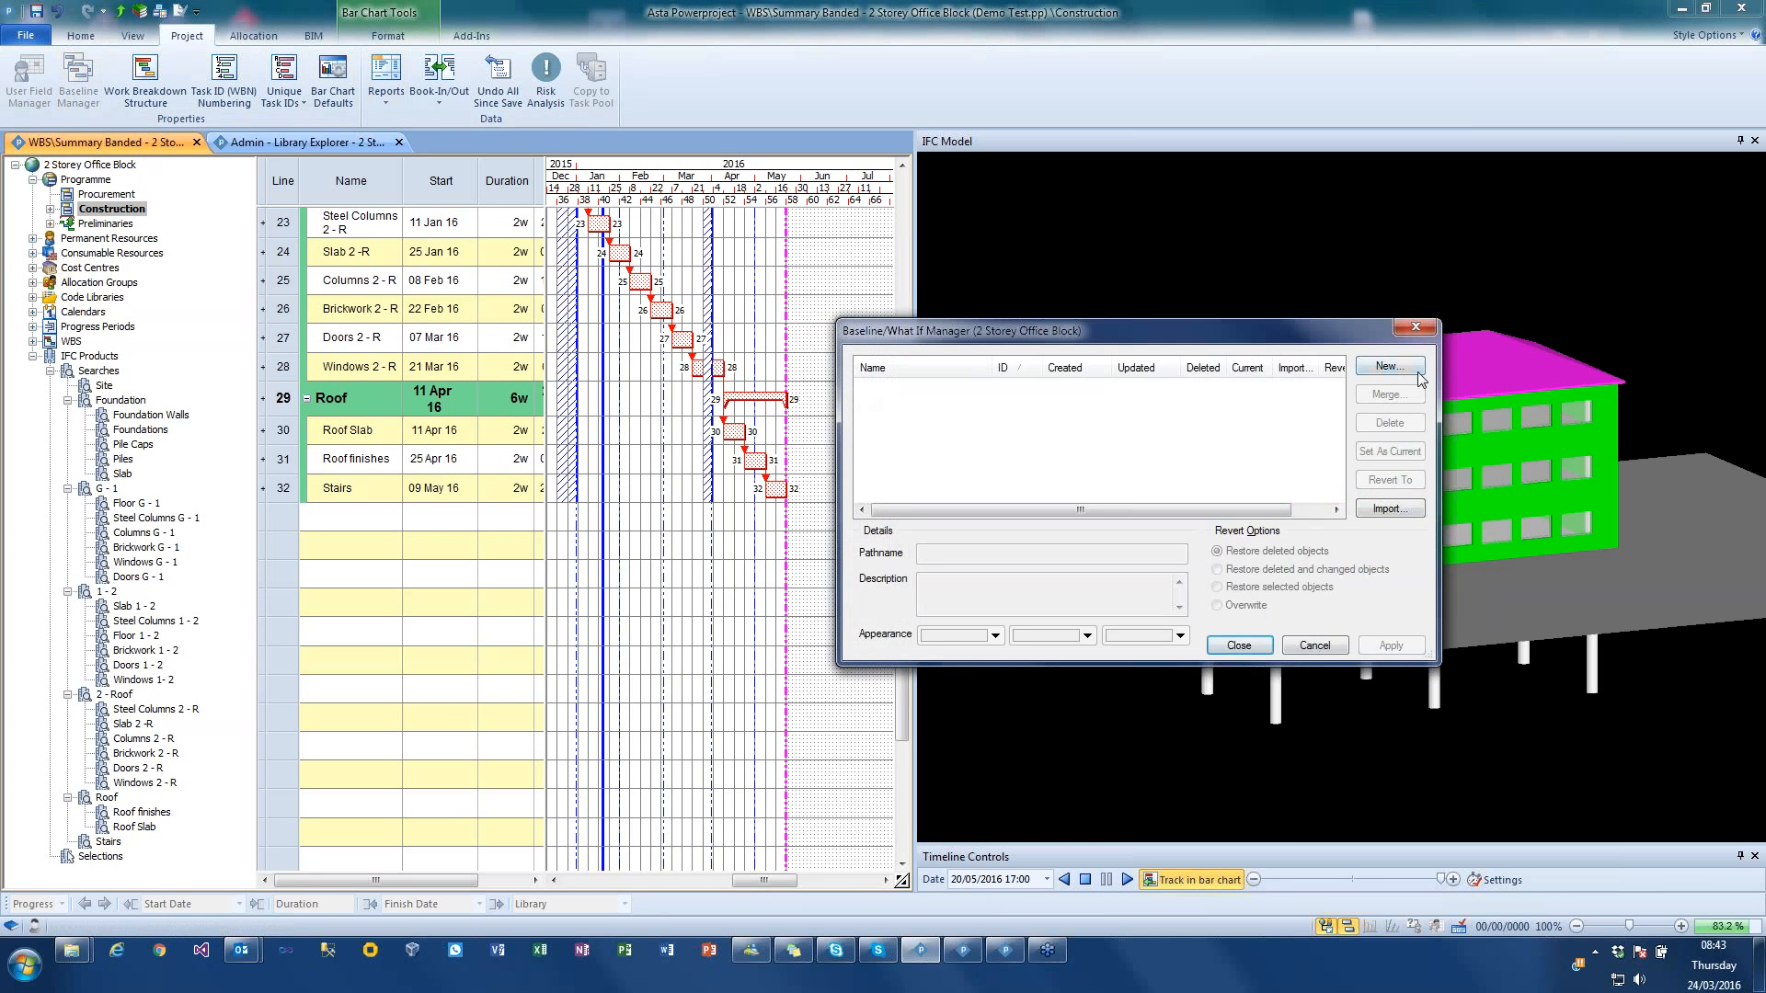
left_click(1418, 374)
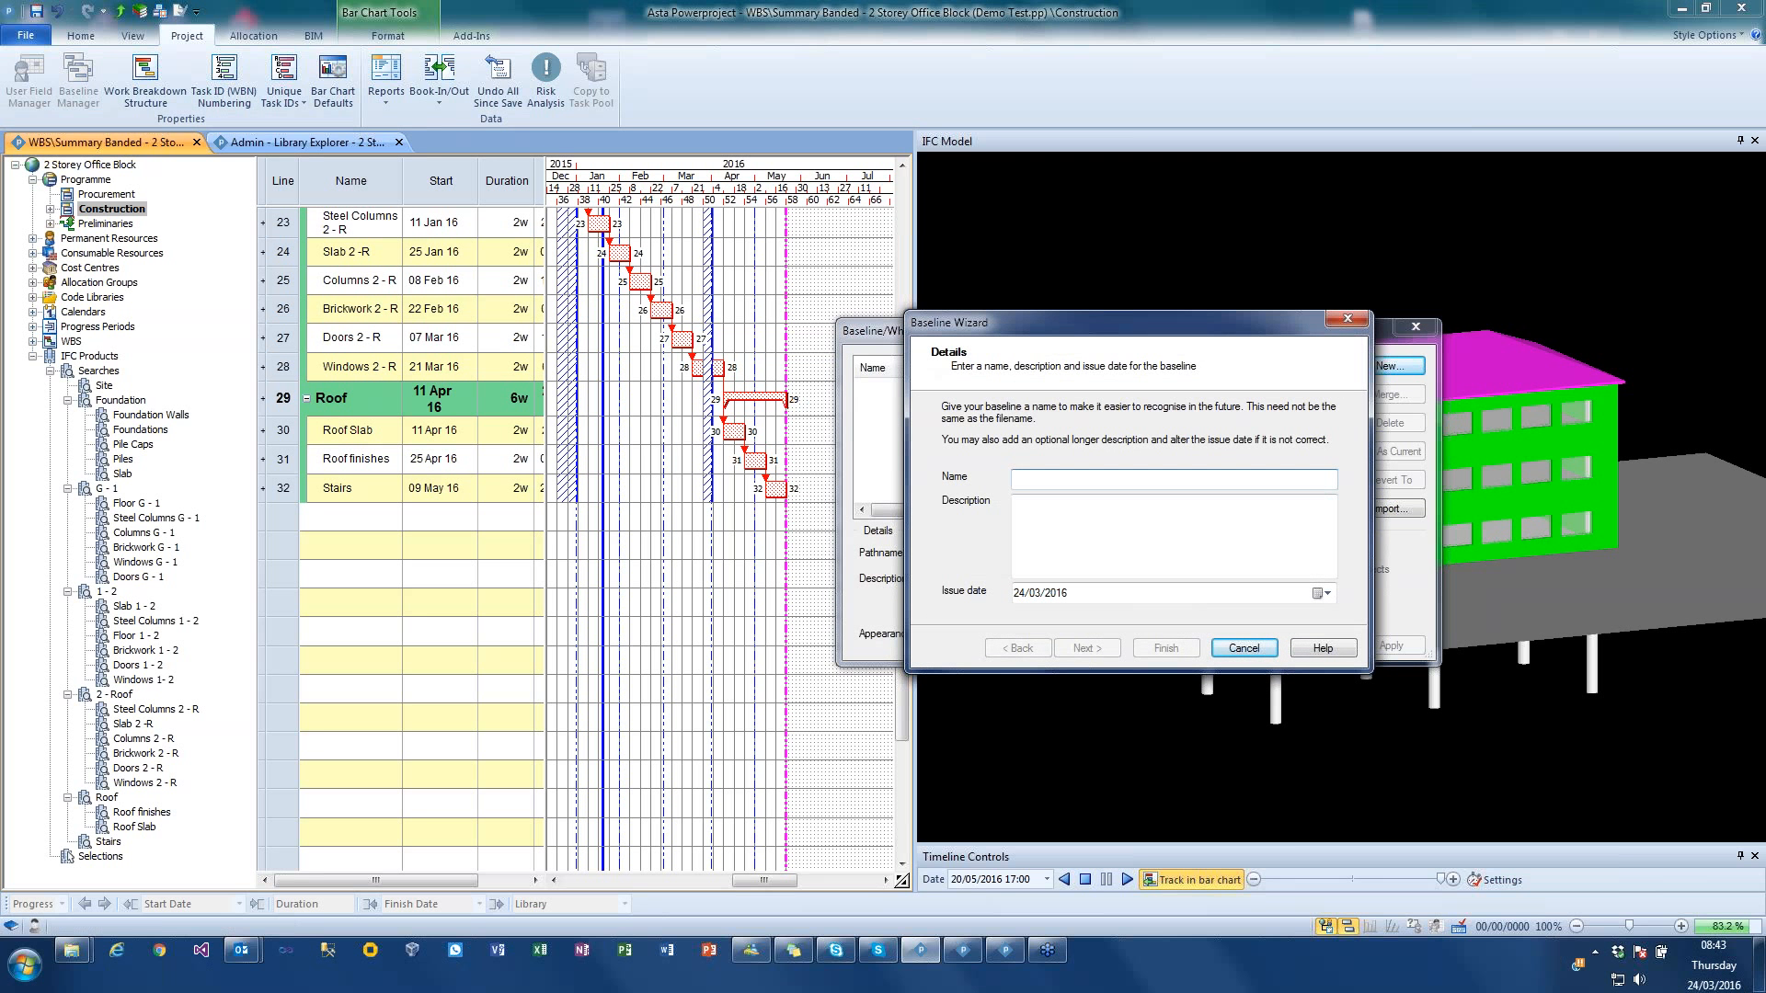
type("planned")
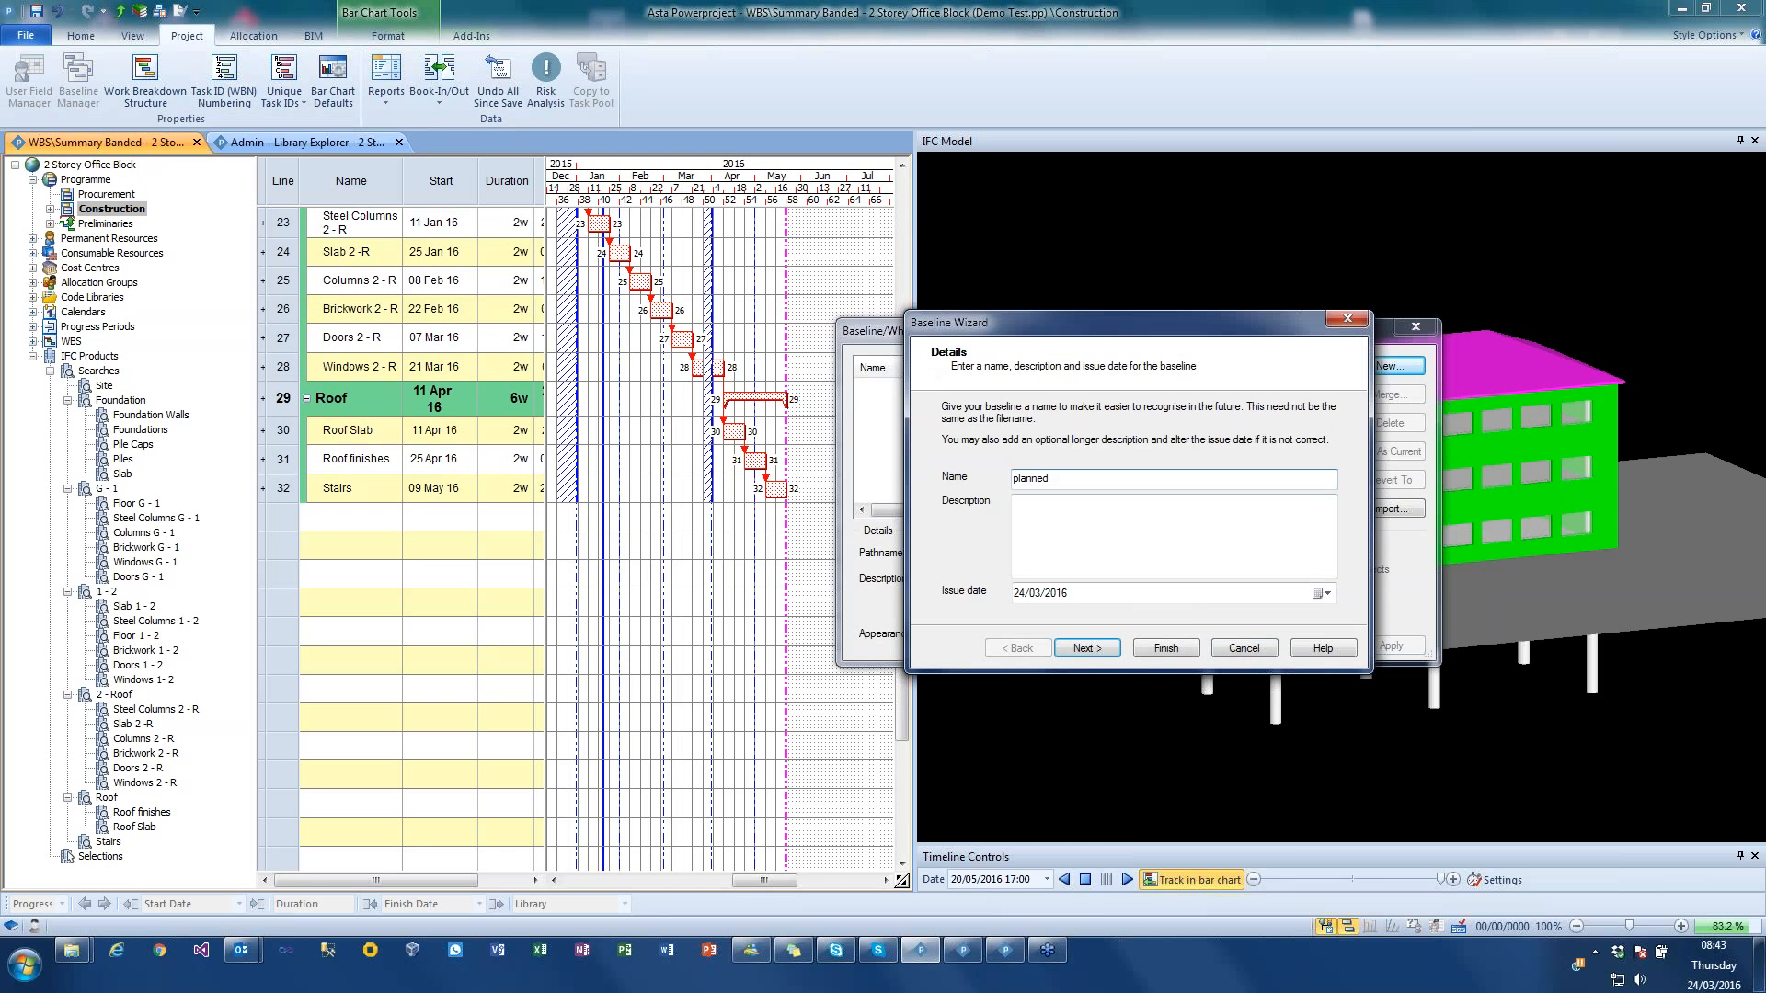
left_click(1160, 648)
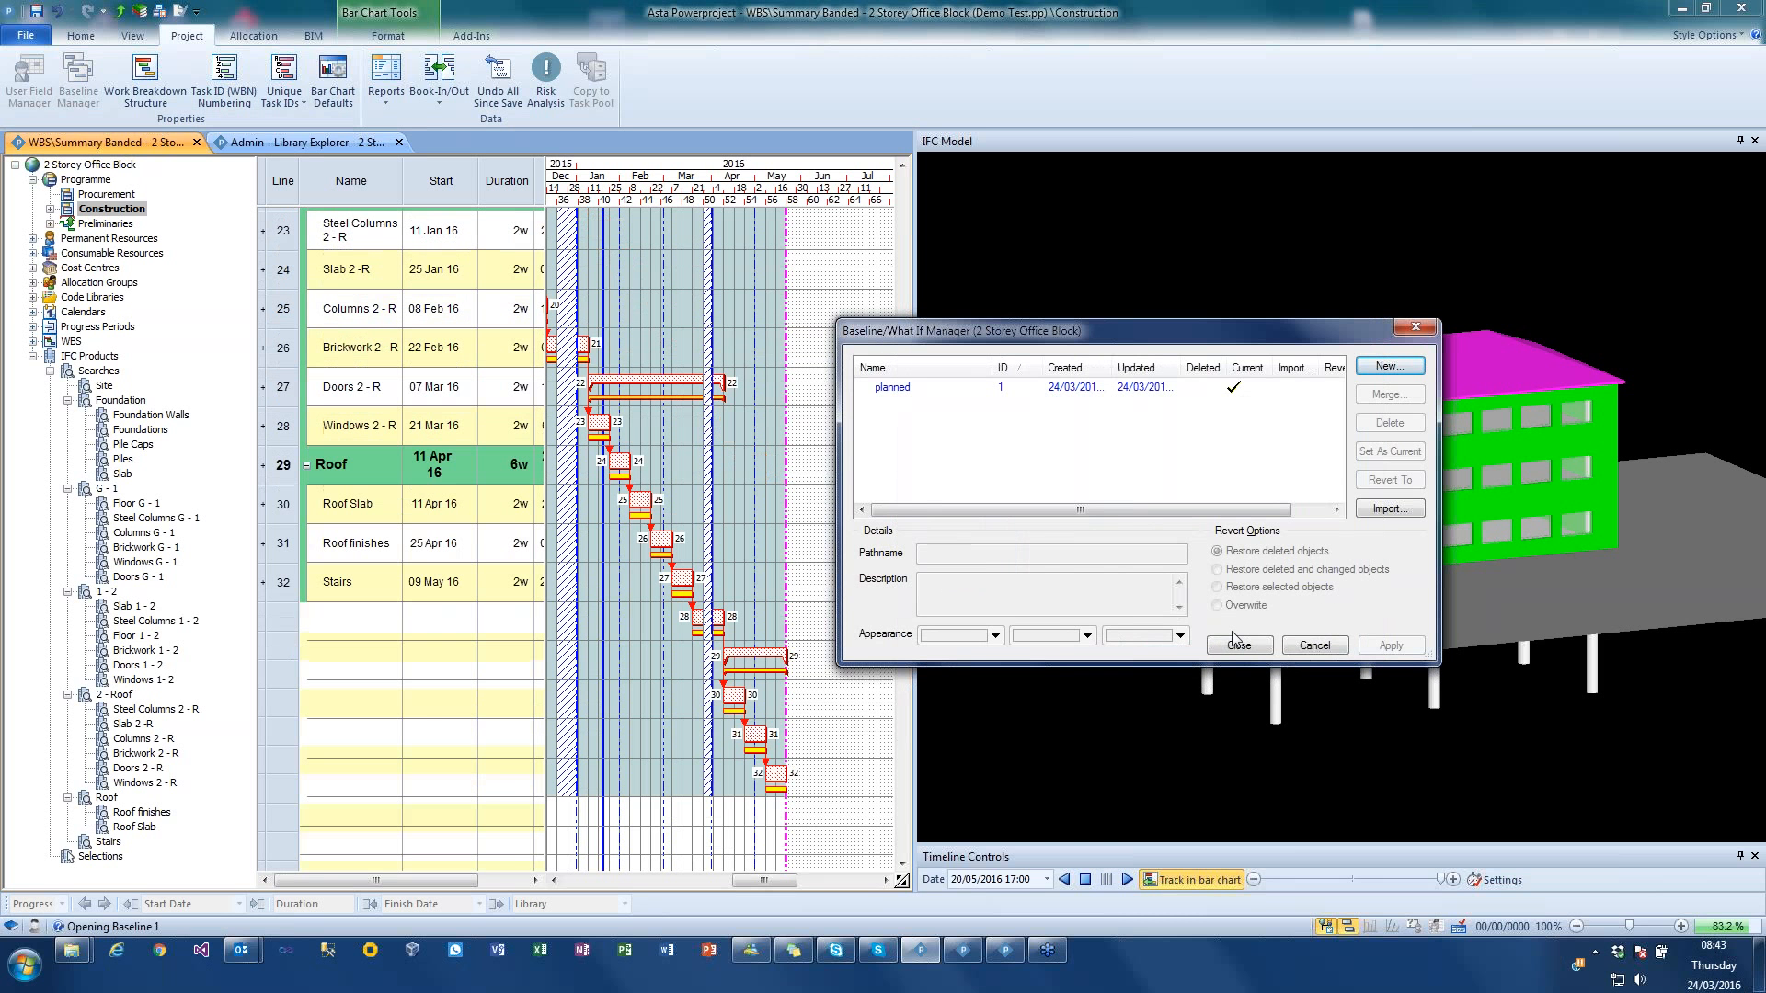
left_click(1238, 645)
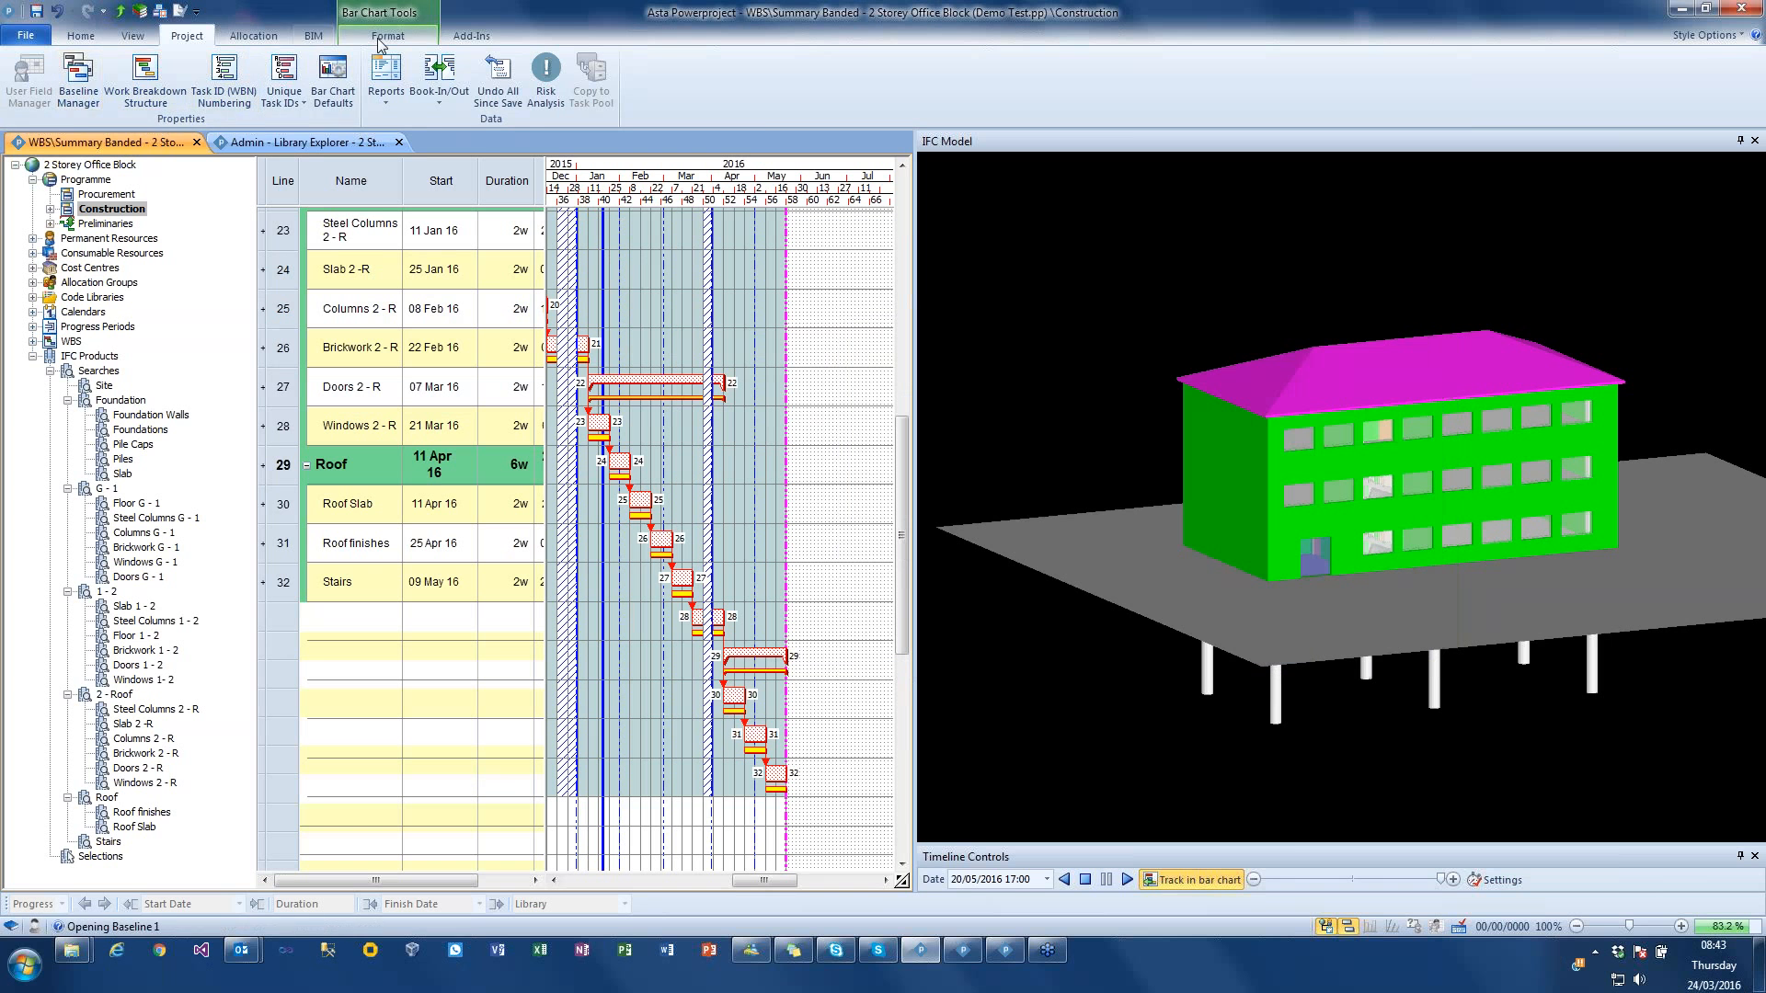
Step: Hide the critical path and the non-working time shading in the bar chart
left_click(387, 35)
left_click(433, 68)
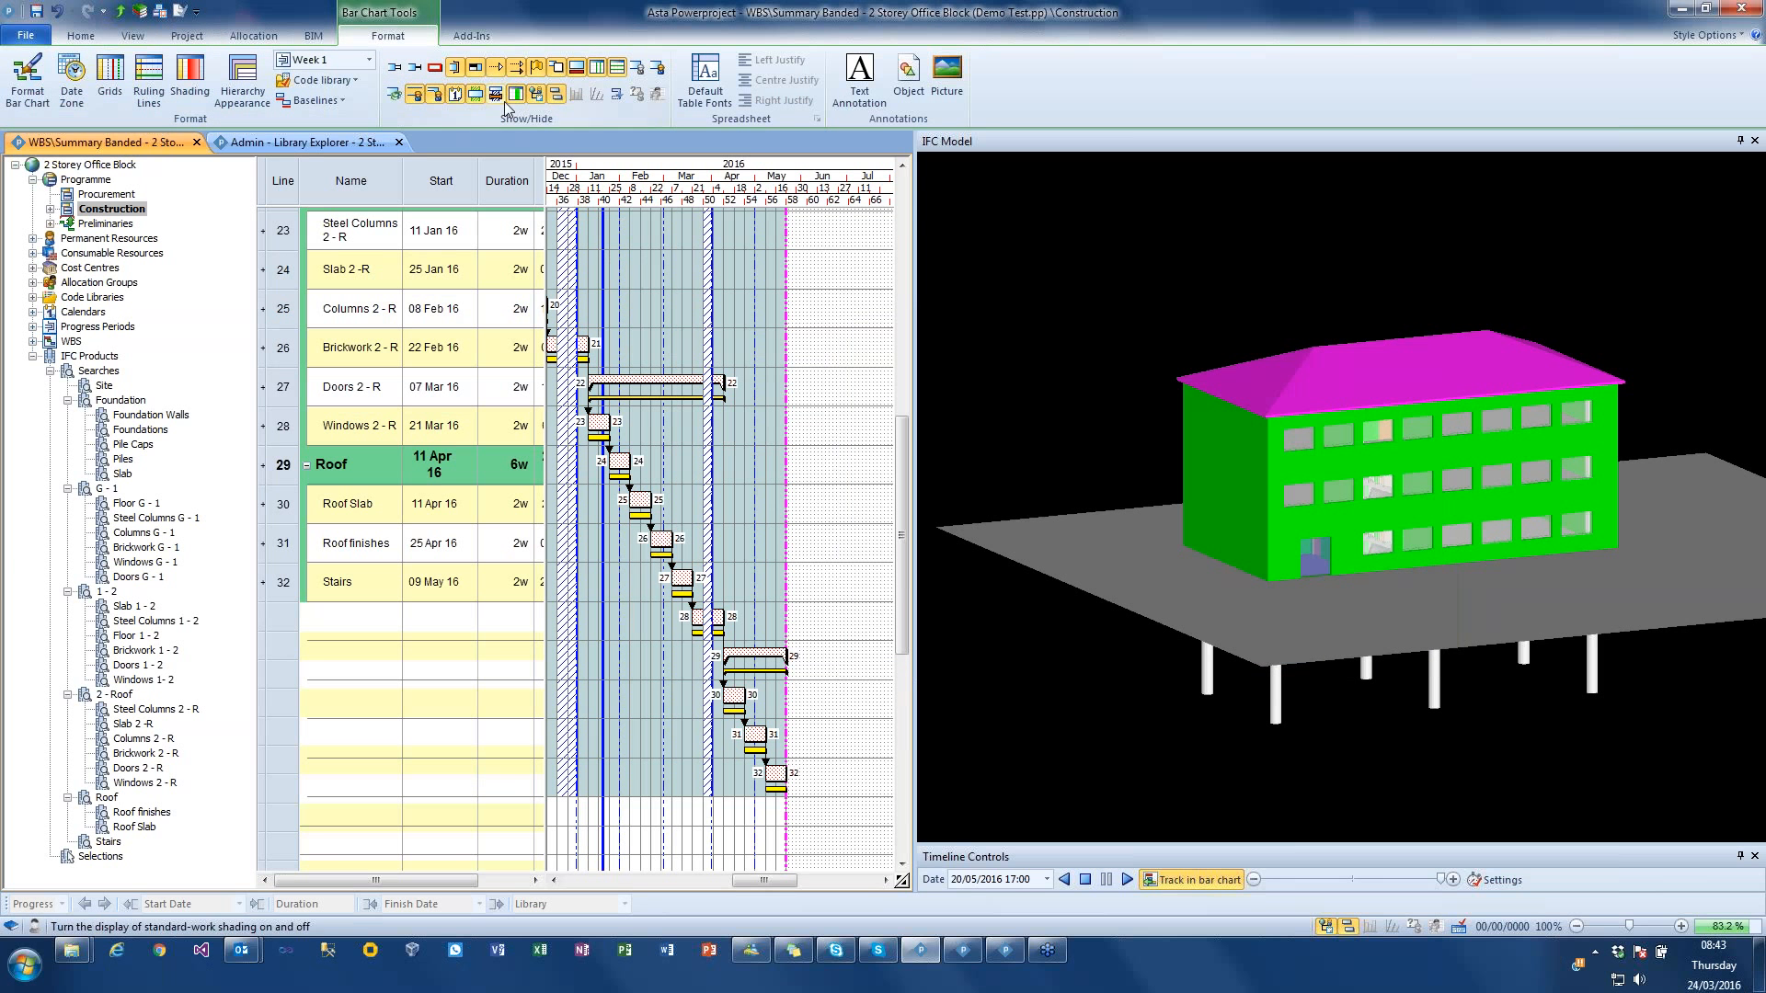
left_click_drag(713, 174, 765, 175)
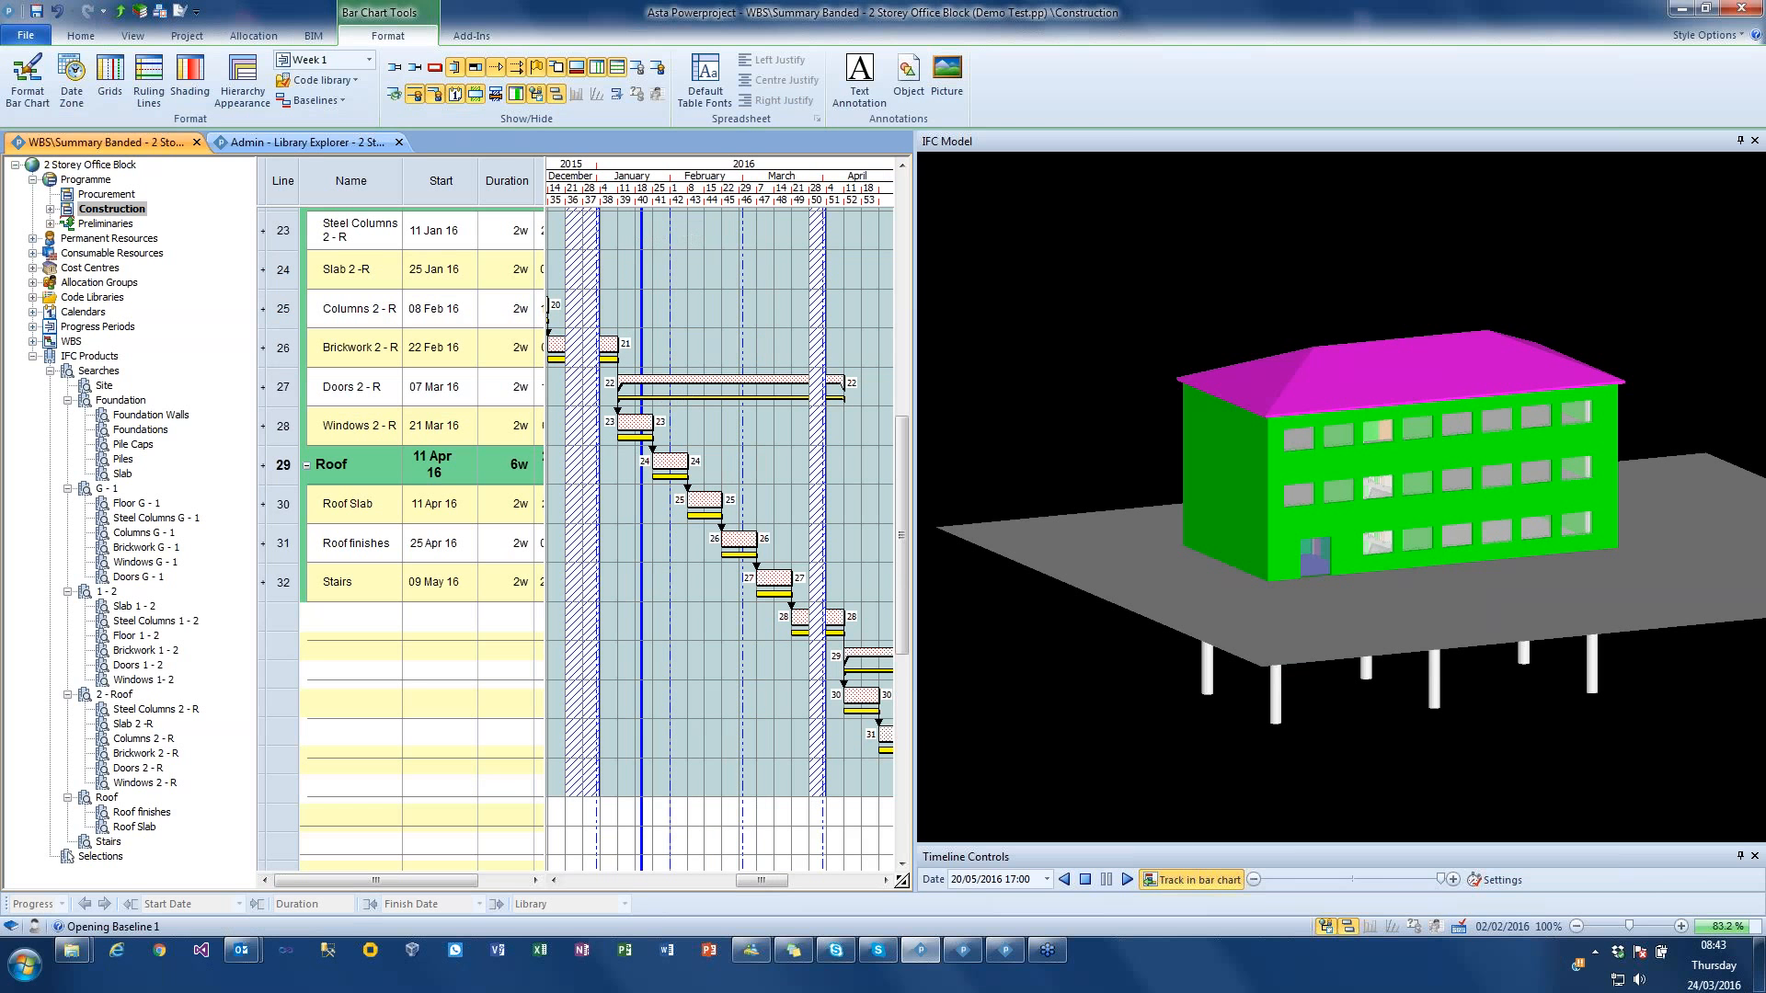
left_click(476, 94)
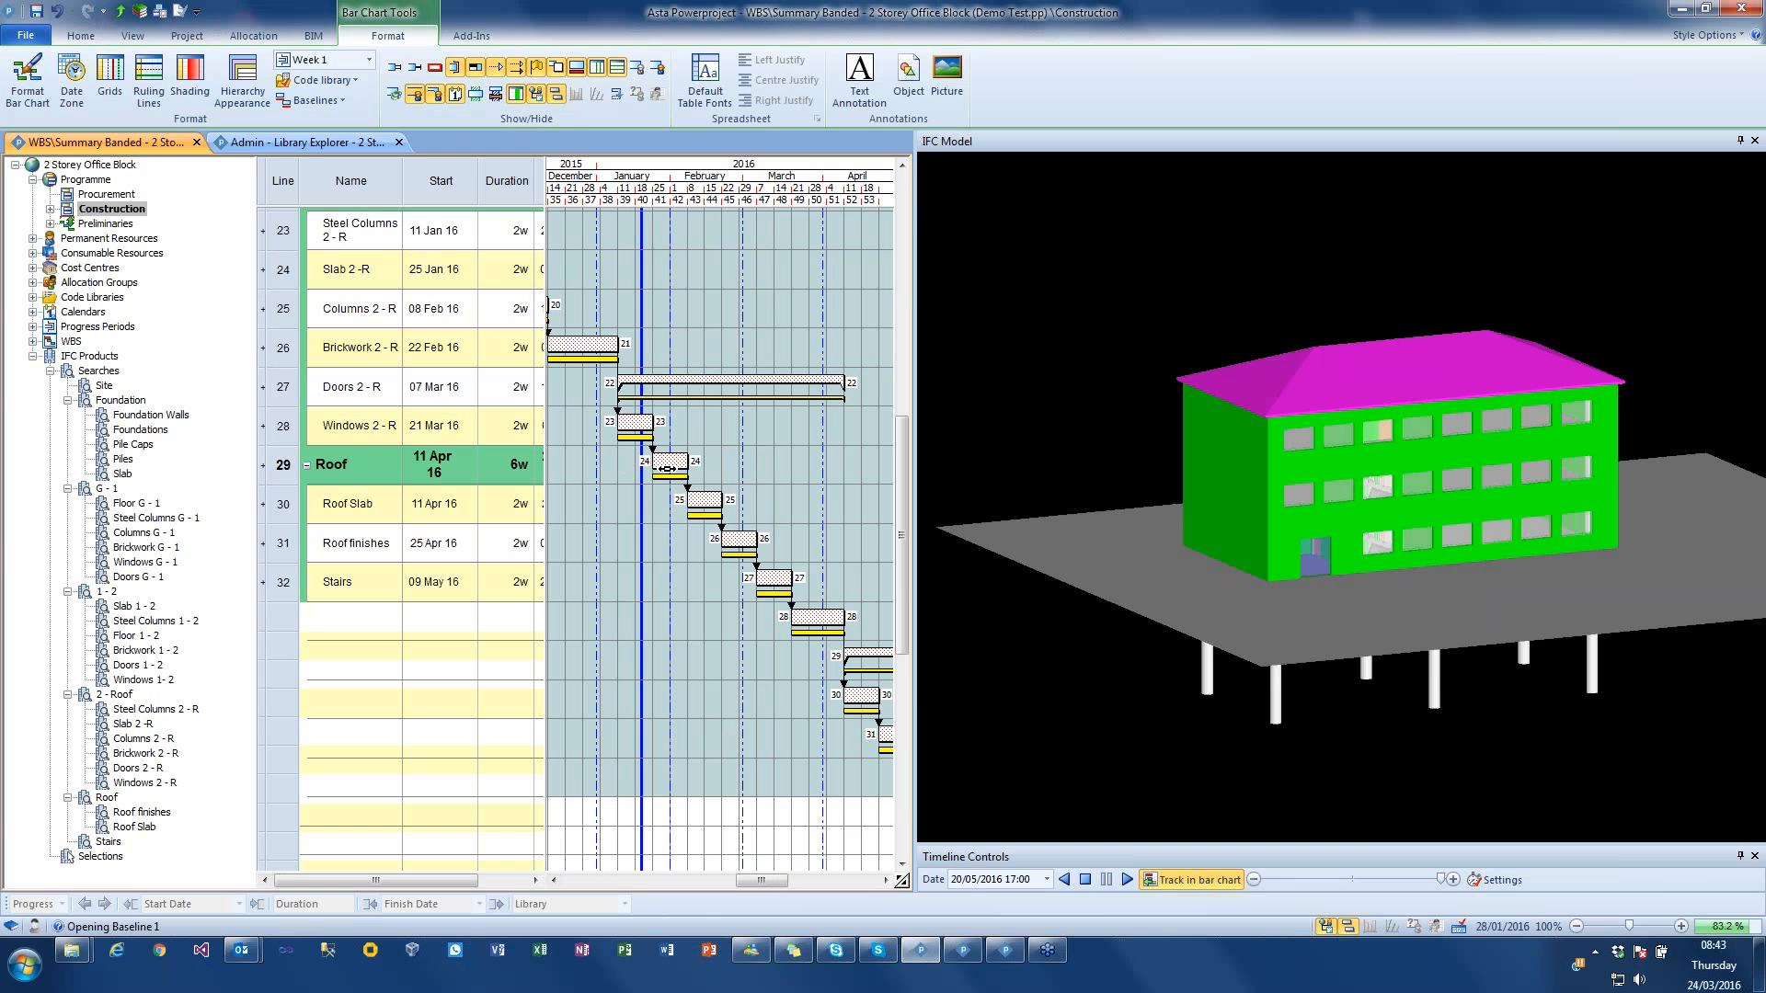
Step: Extend the Doors G - 1 bar (task 14) to about 15 Oct 15 and reschedule the chart using the Project Start progress period
left_click_drag(754, 884, 718, 884)
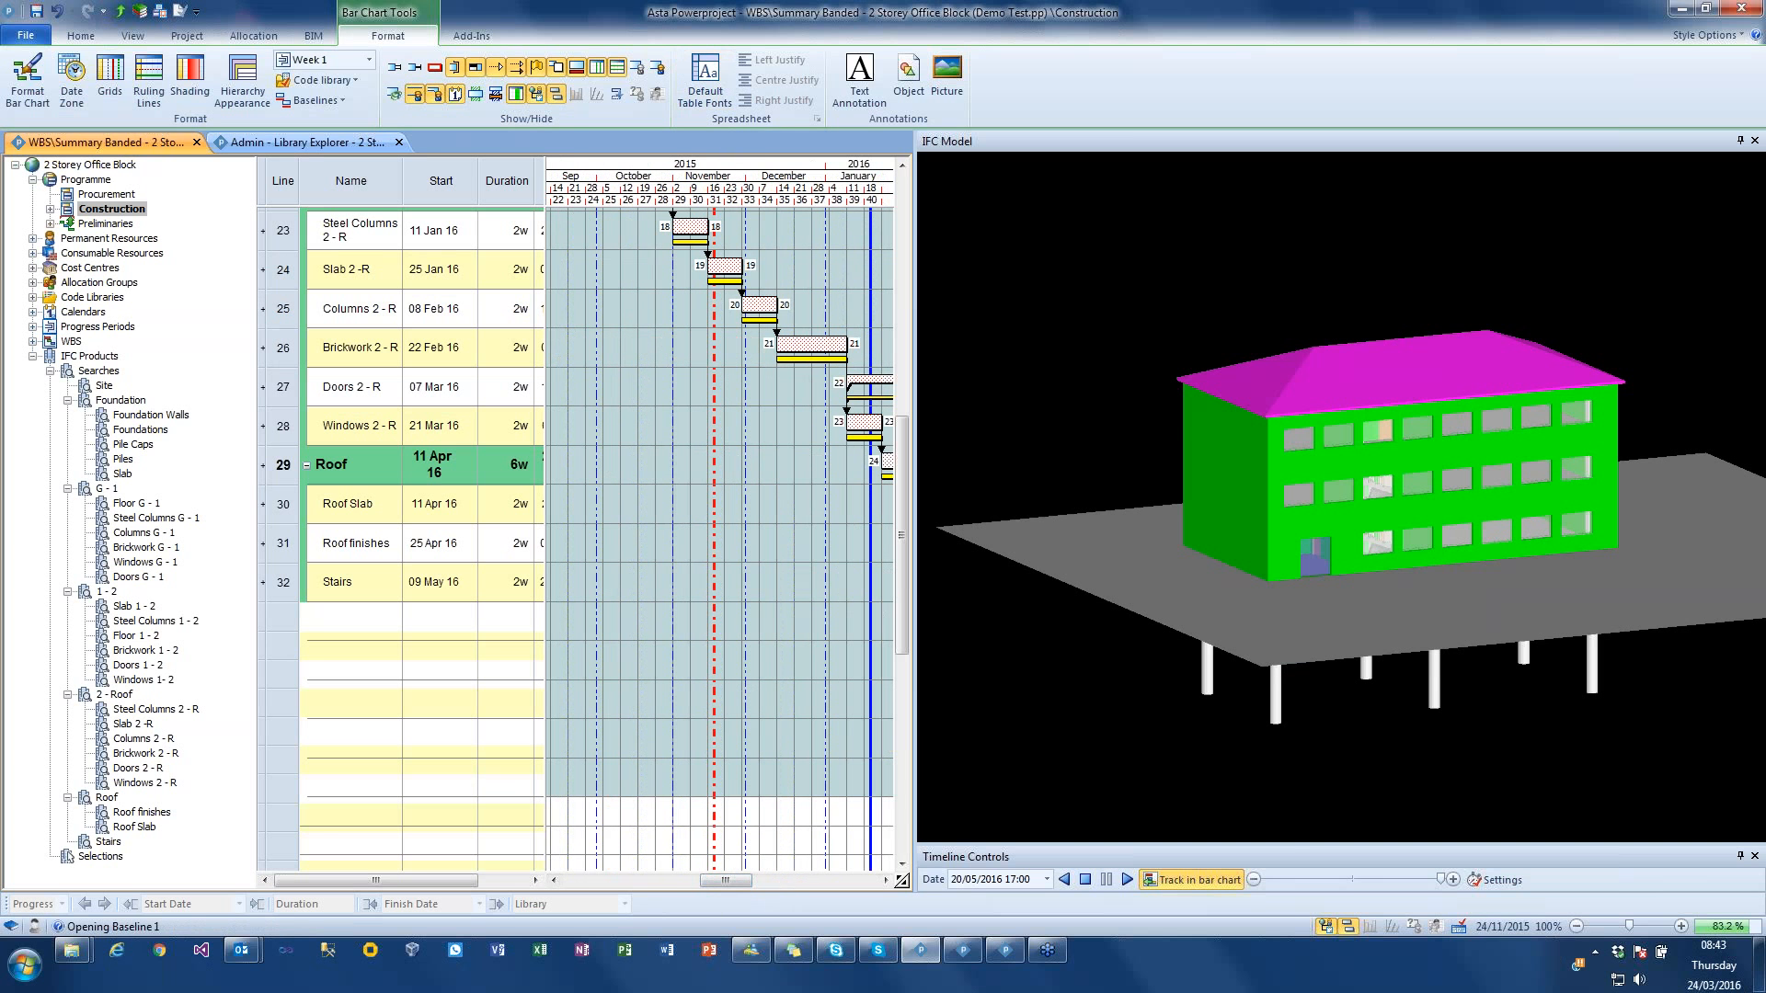
scroll(594, 359, "up", 3)
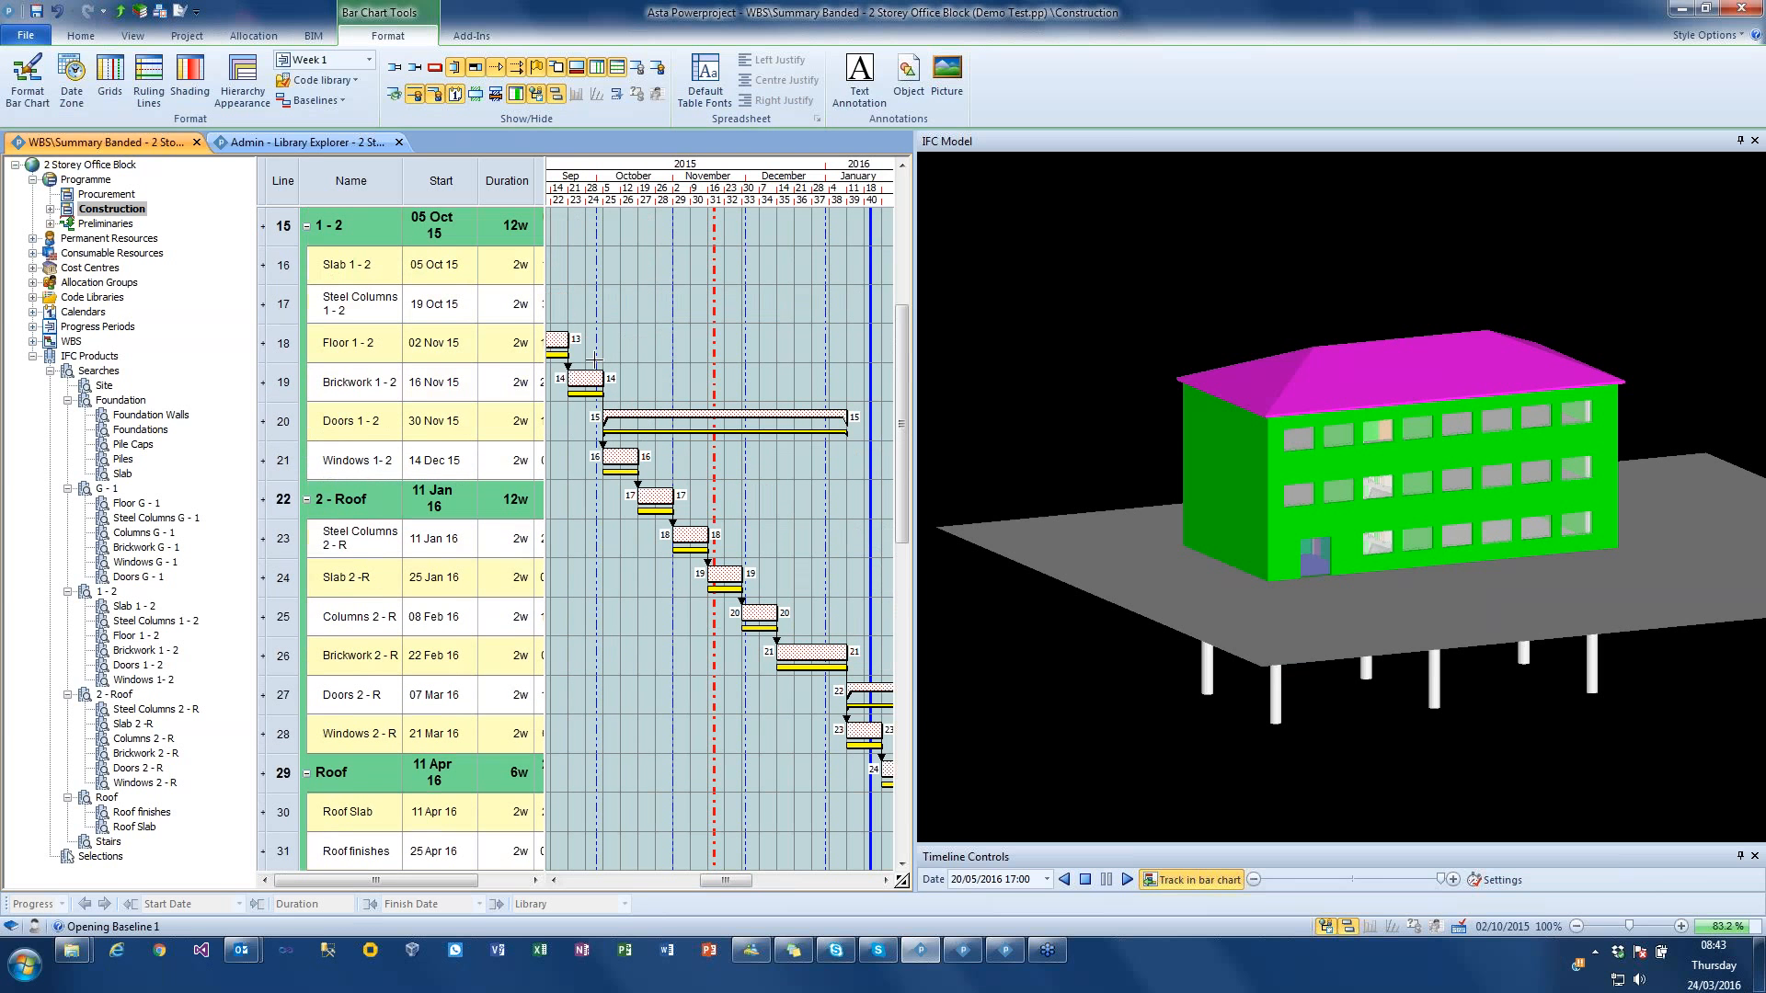
left_click_drag(604, 377, 632, 377)
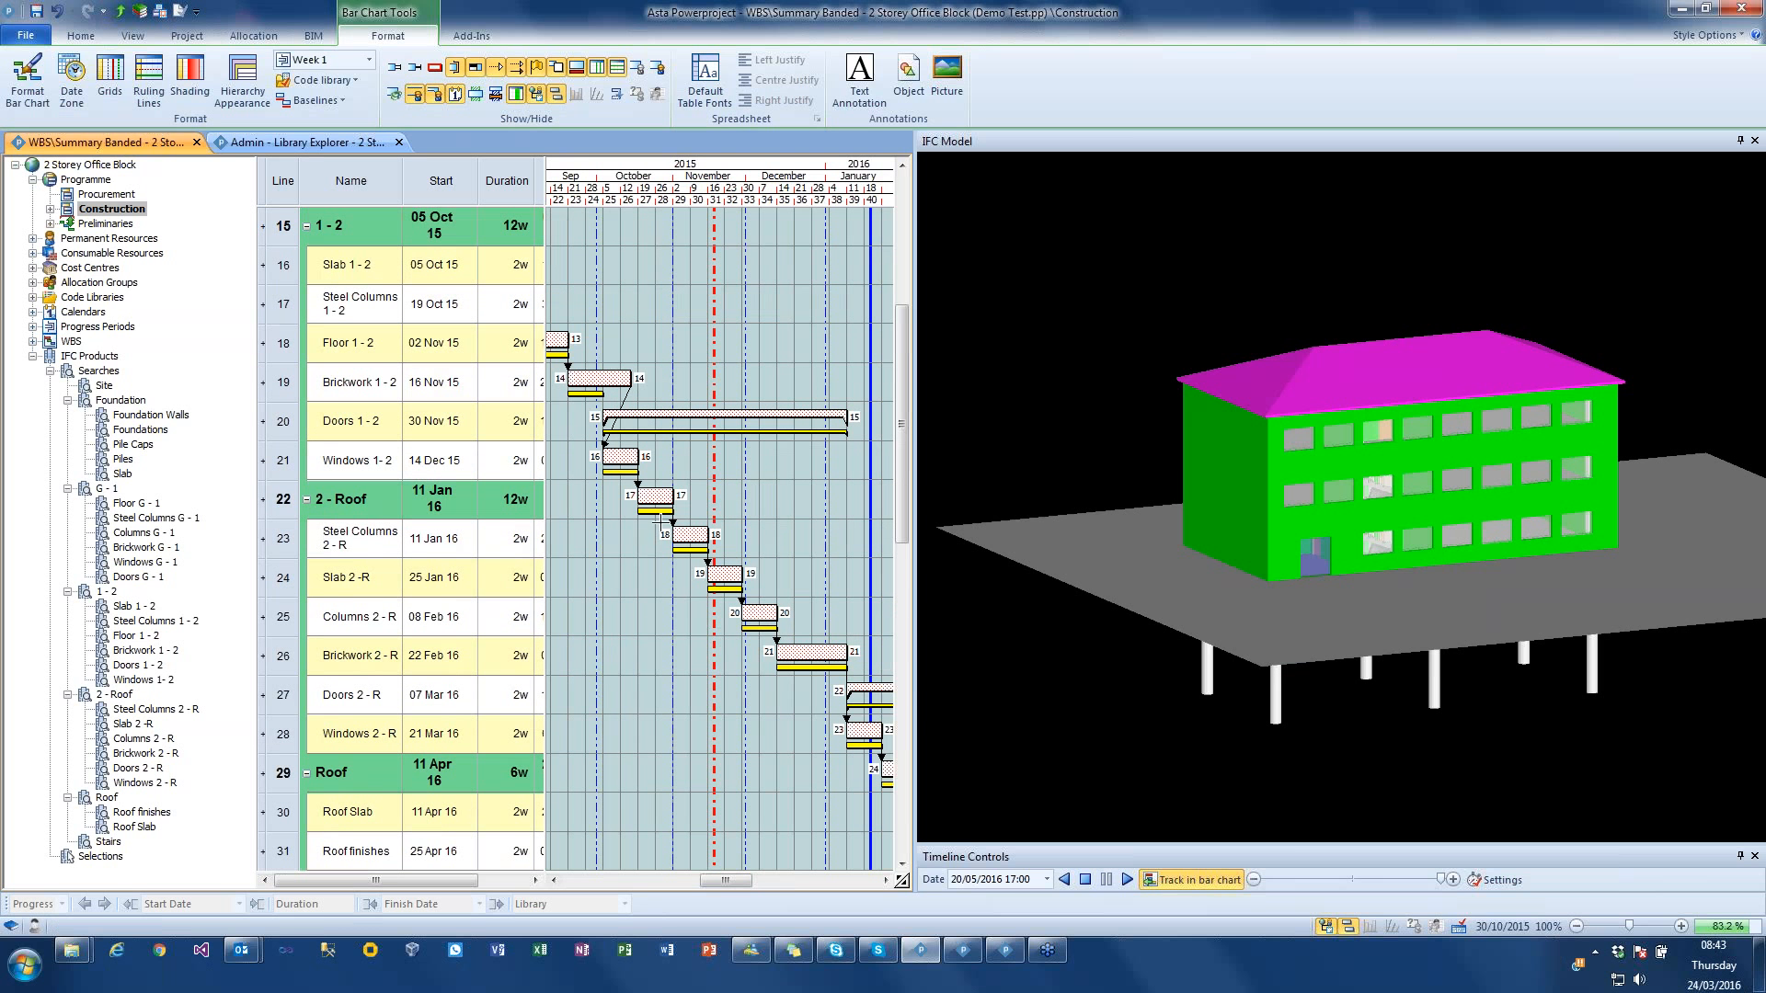
left_click(96, 39)
left_click(328, 72)
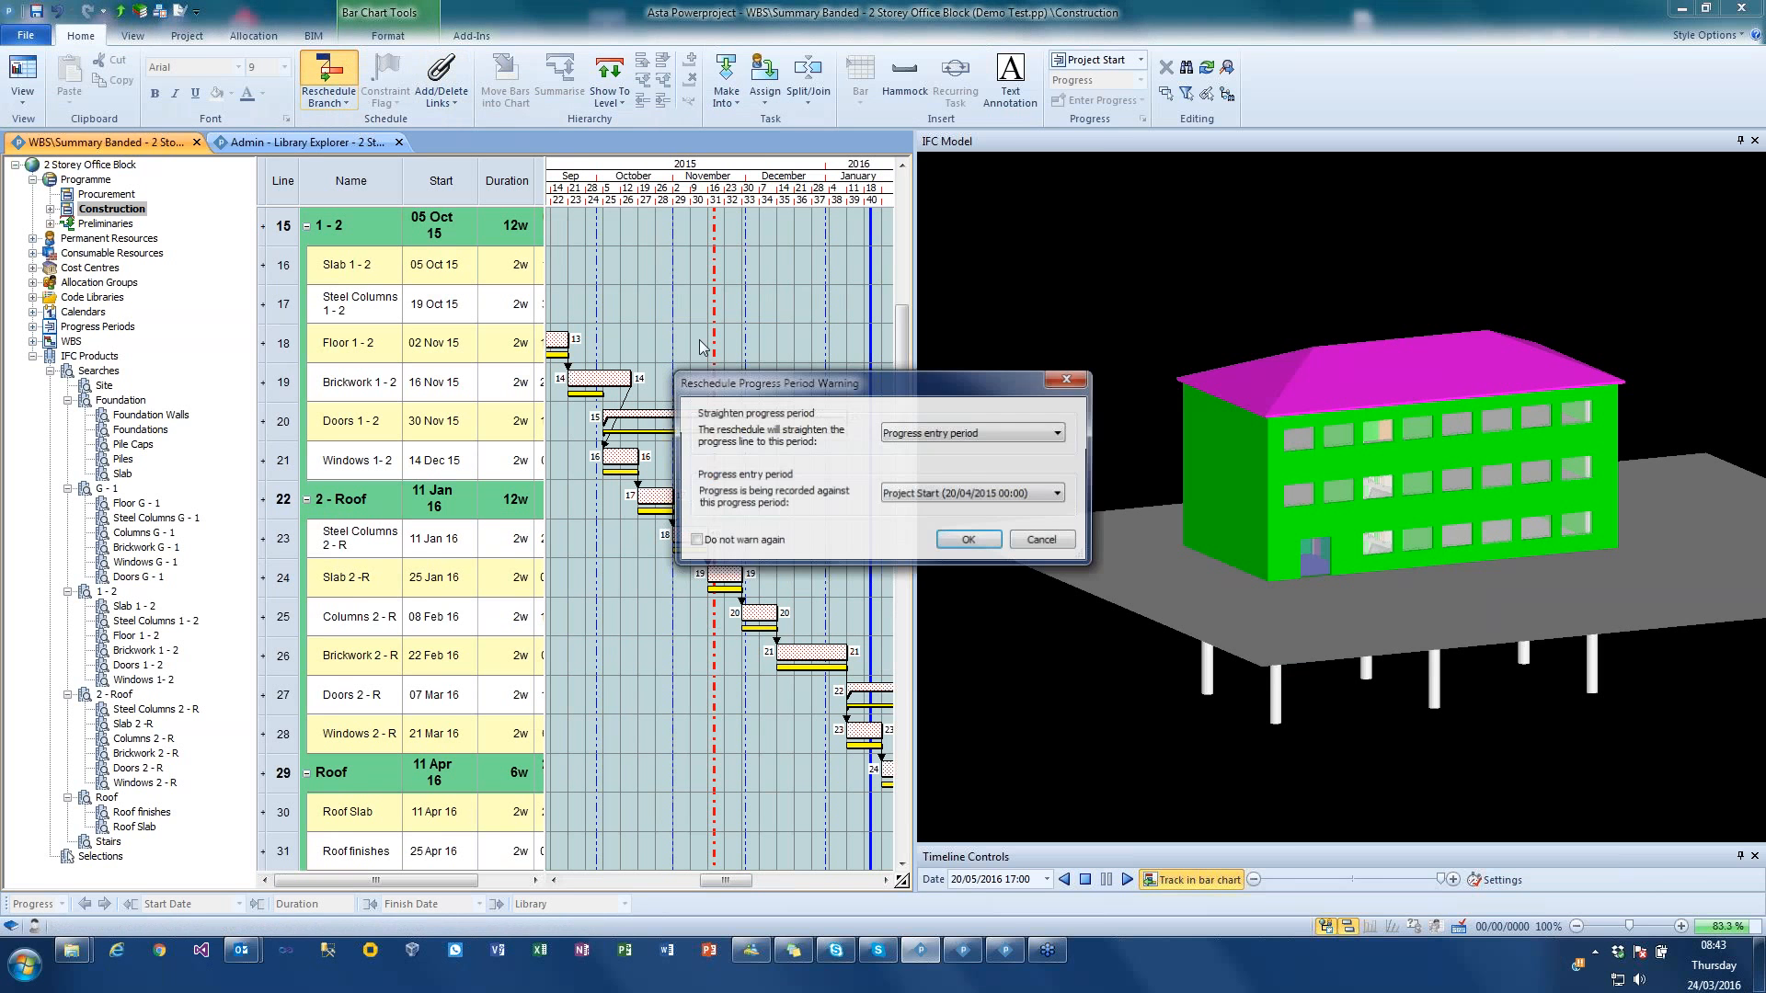
left_click(968, 539)
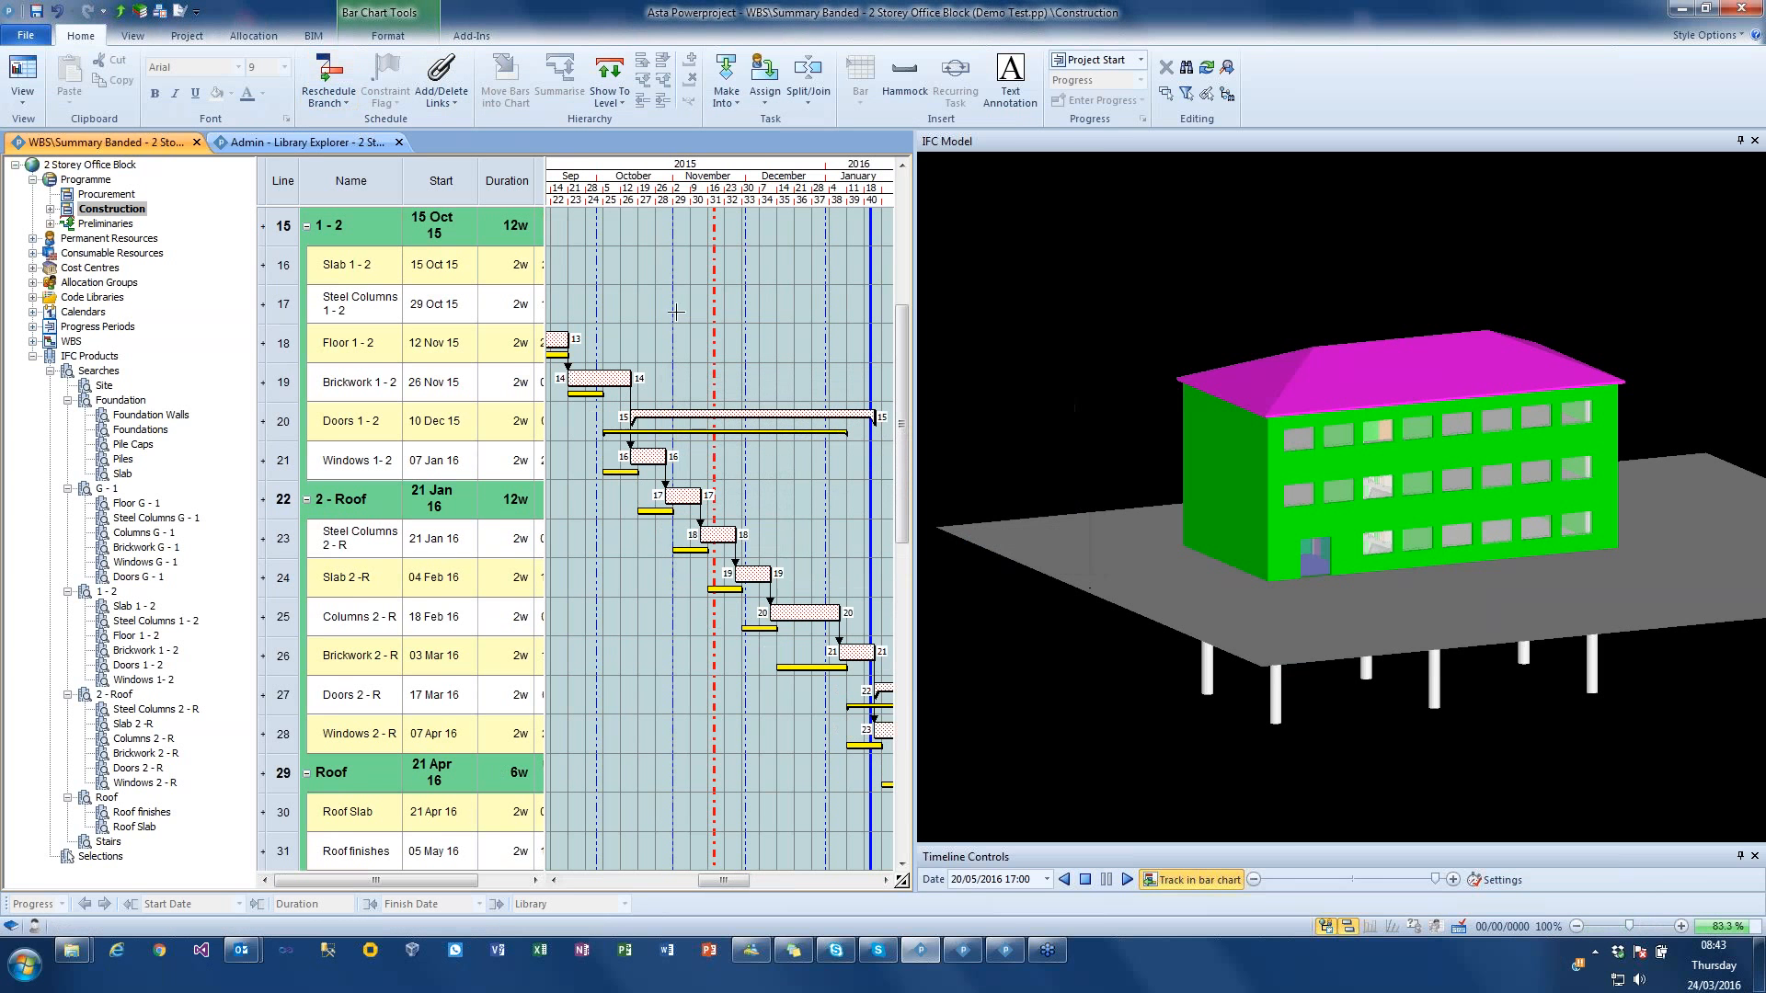
Step: Extend the Columns 2 - R task bar to a 3w duration and reschedule the chart
left_click_drag(736, 880, 769, 880)
scroll(768, 347, "down", 3)
scroll(768, 347, "down", 4)
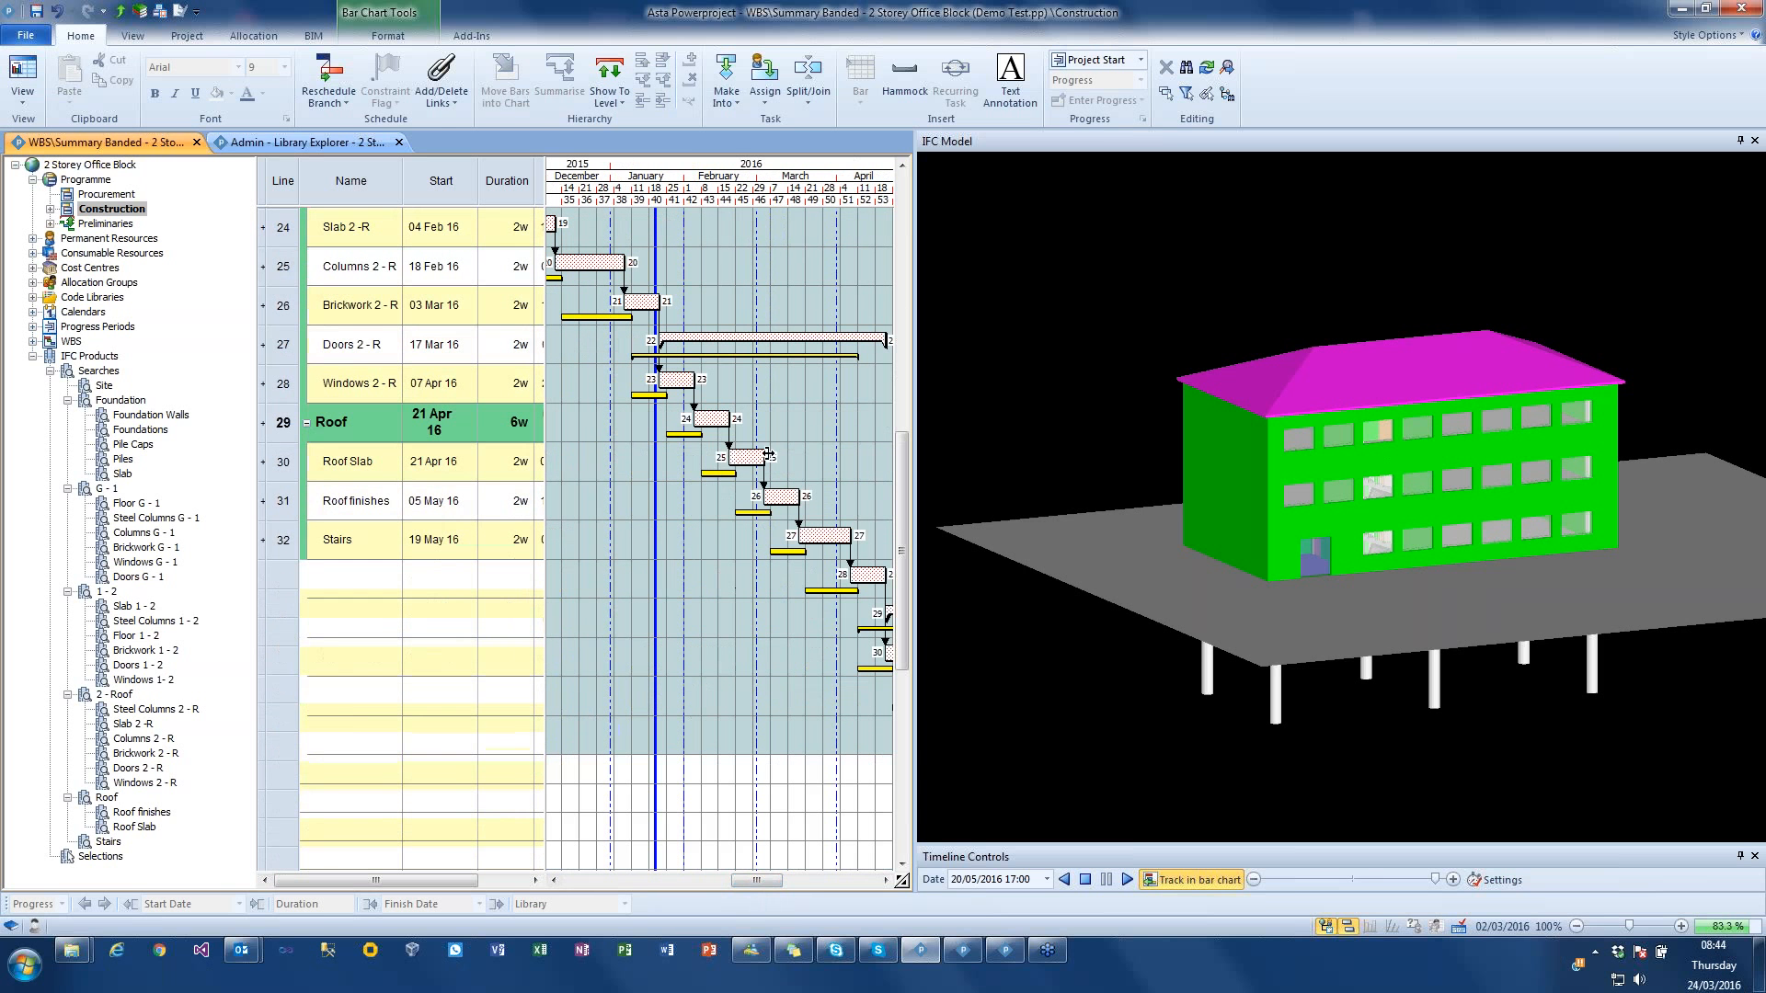
left_click_drag(773, 455, 782, 455)
left_click(335, 81)
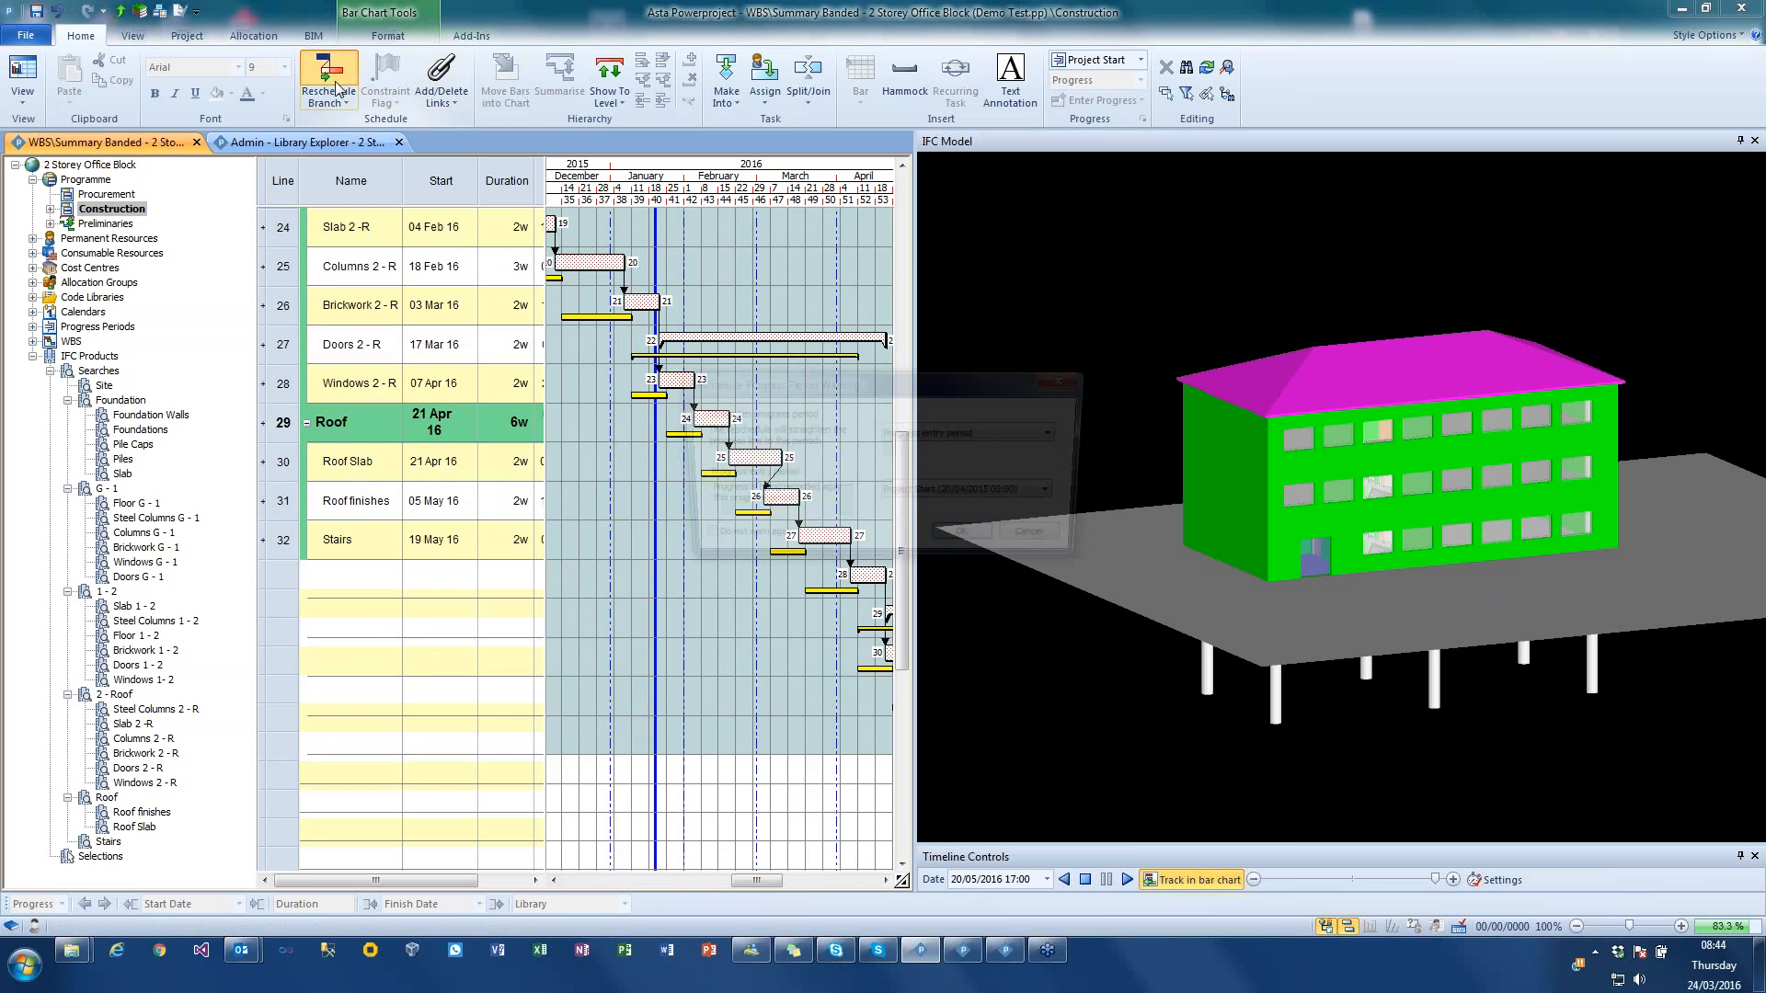
key("Return")
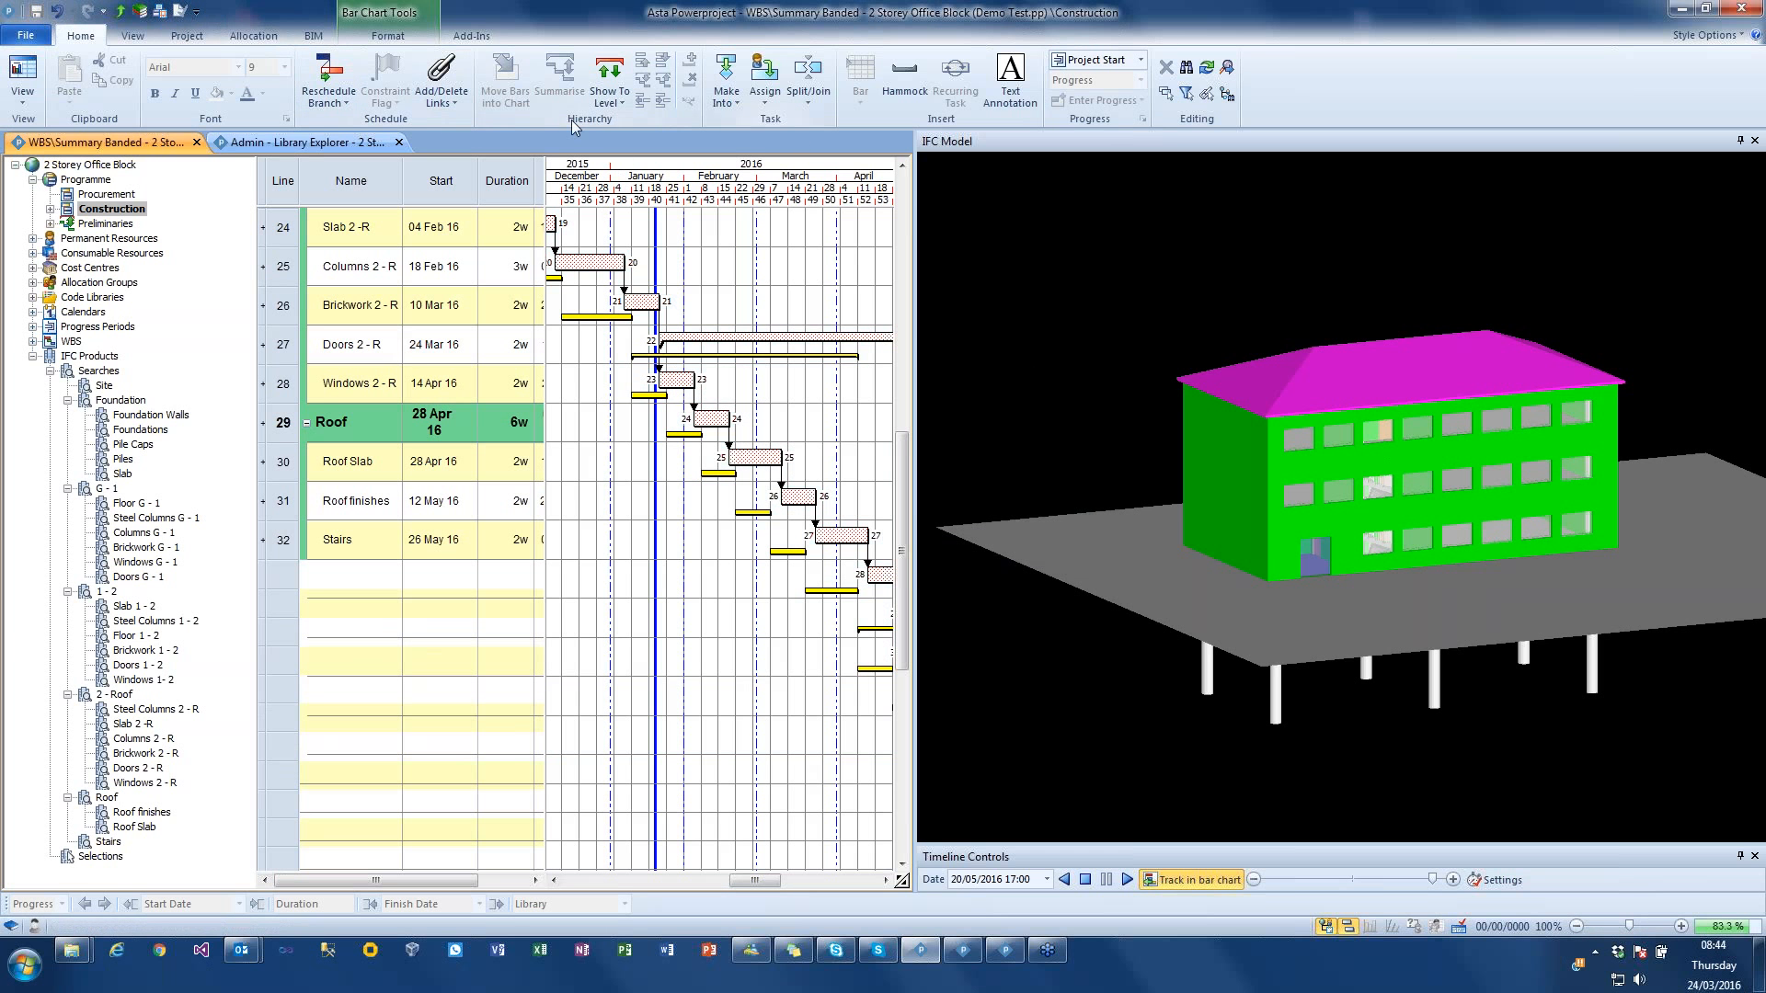
Step: Turn off bar chart and selection tracking, and set the timeline simulation to use live project dates, highlighting baseline differences
left_click(313, 35)
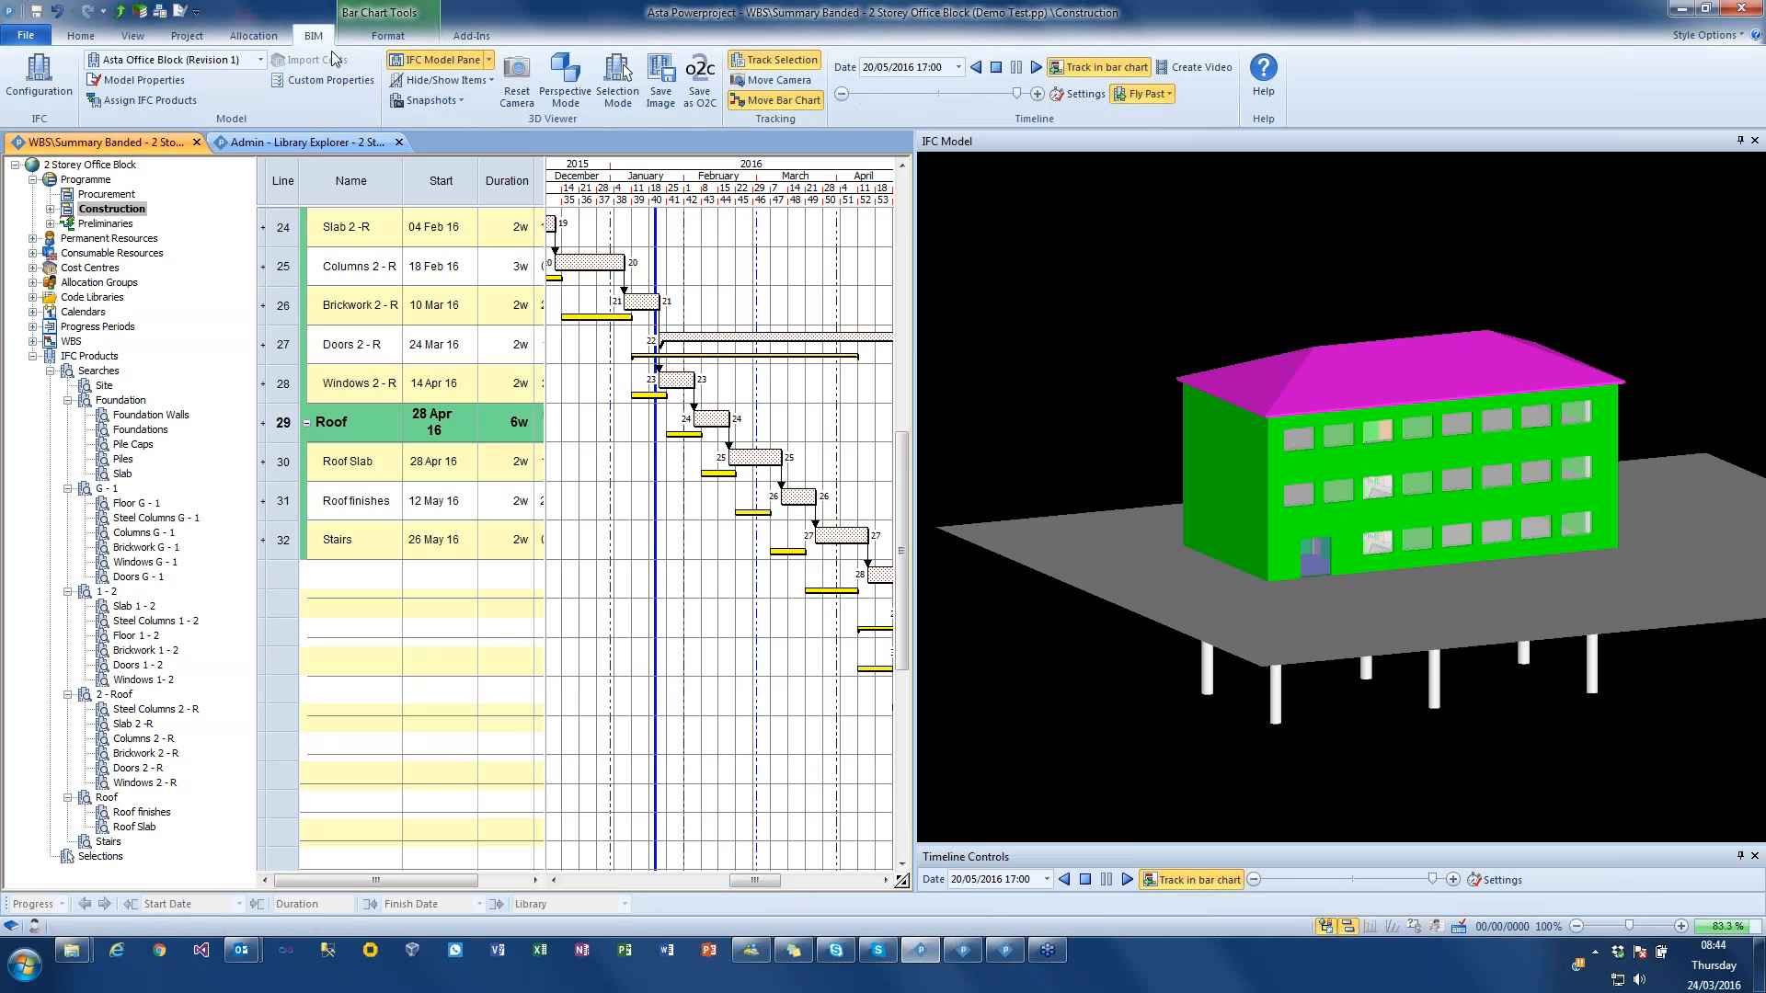
left_click(1104, 69)
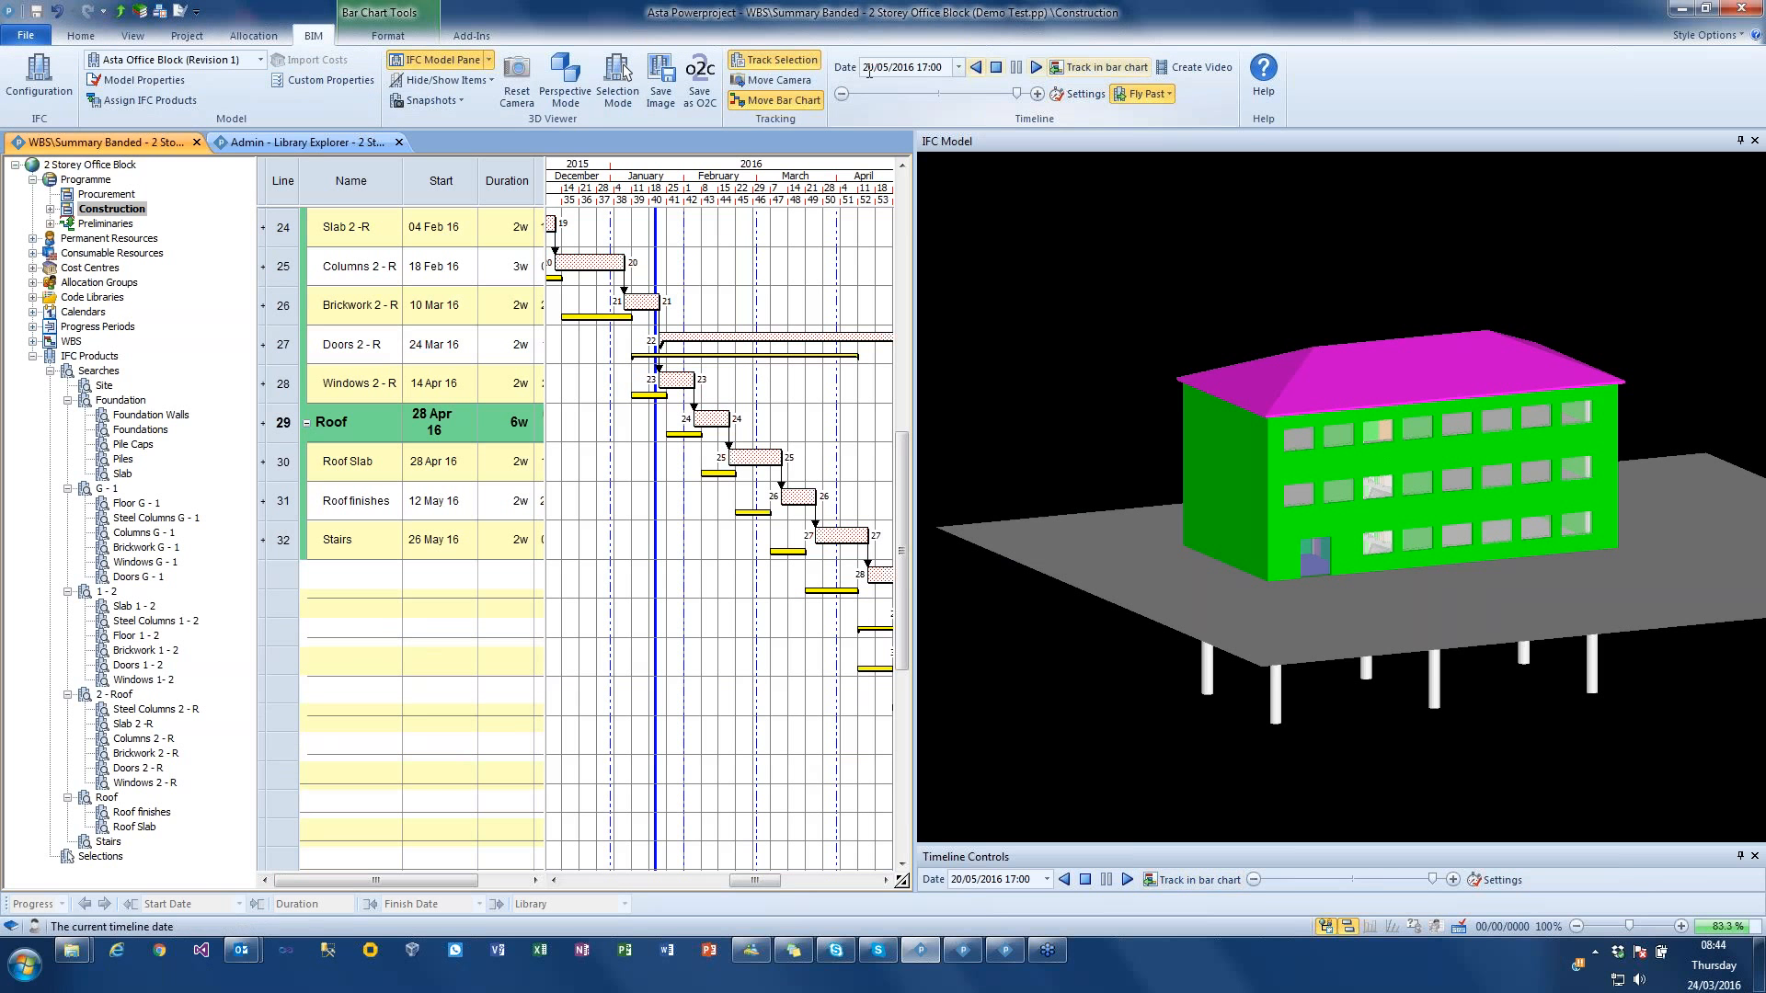
left_click(777, 59)
left_click(1082, 95)
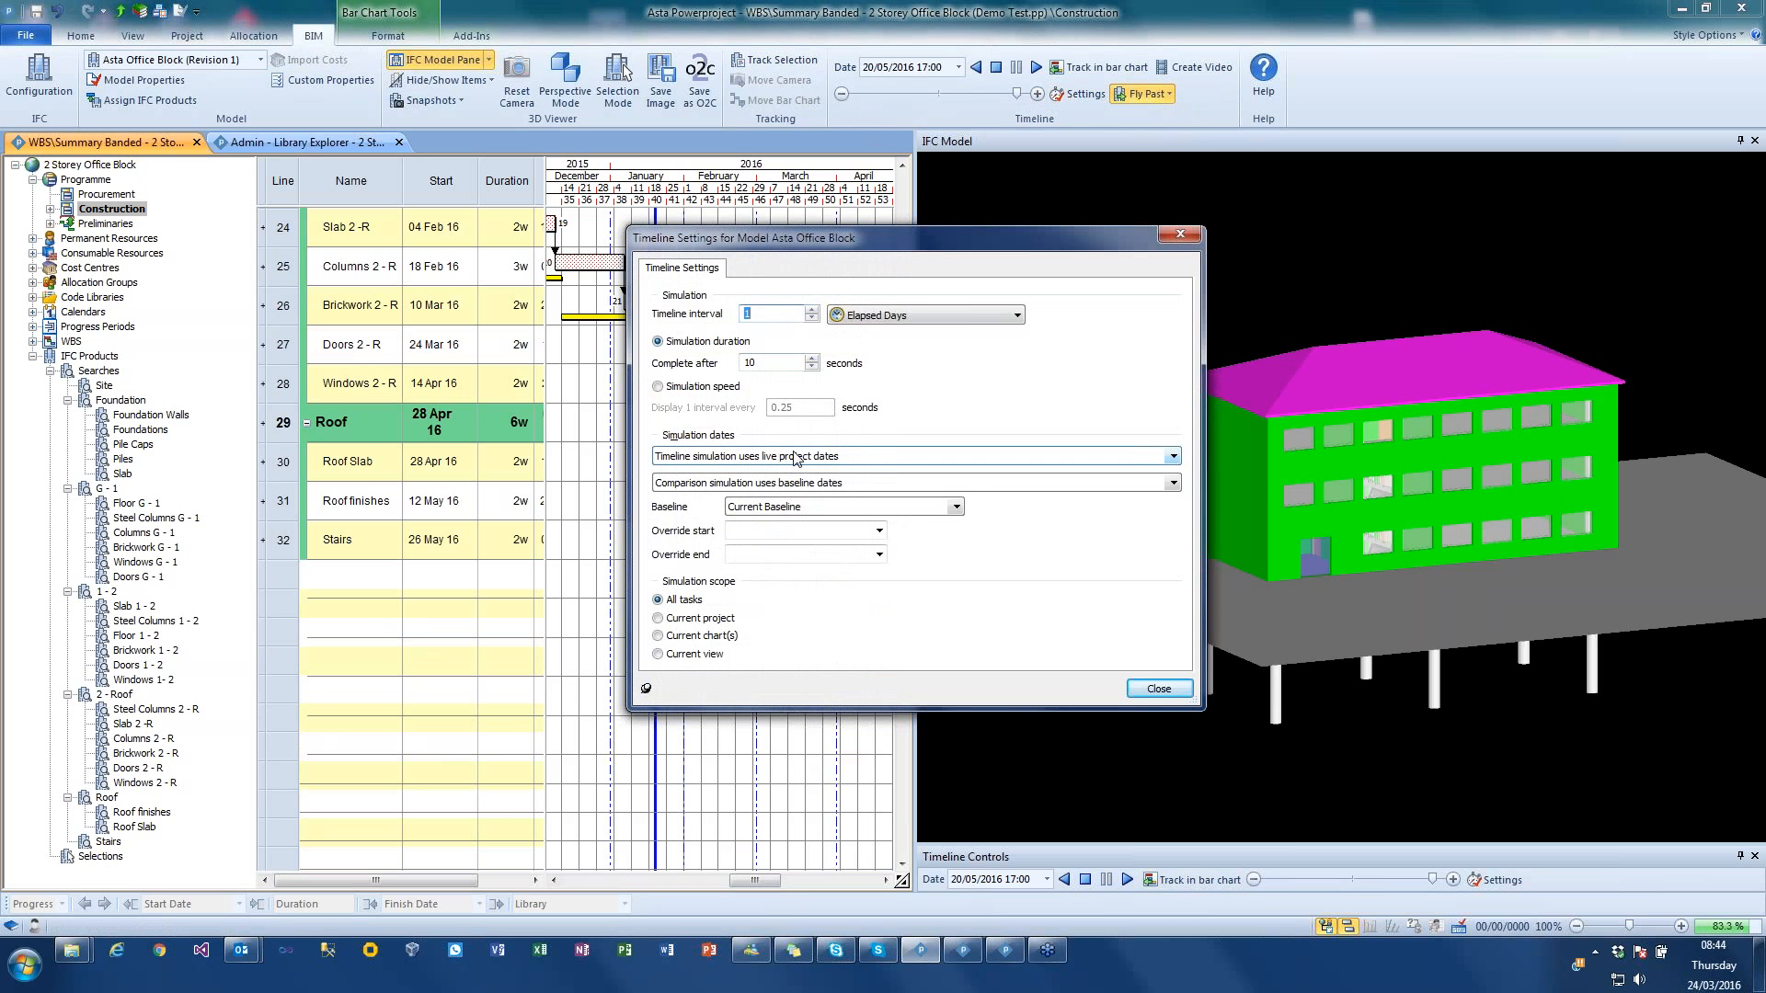
left_click(797, 457)
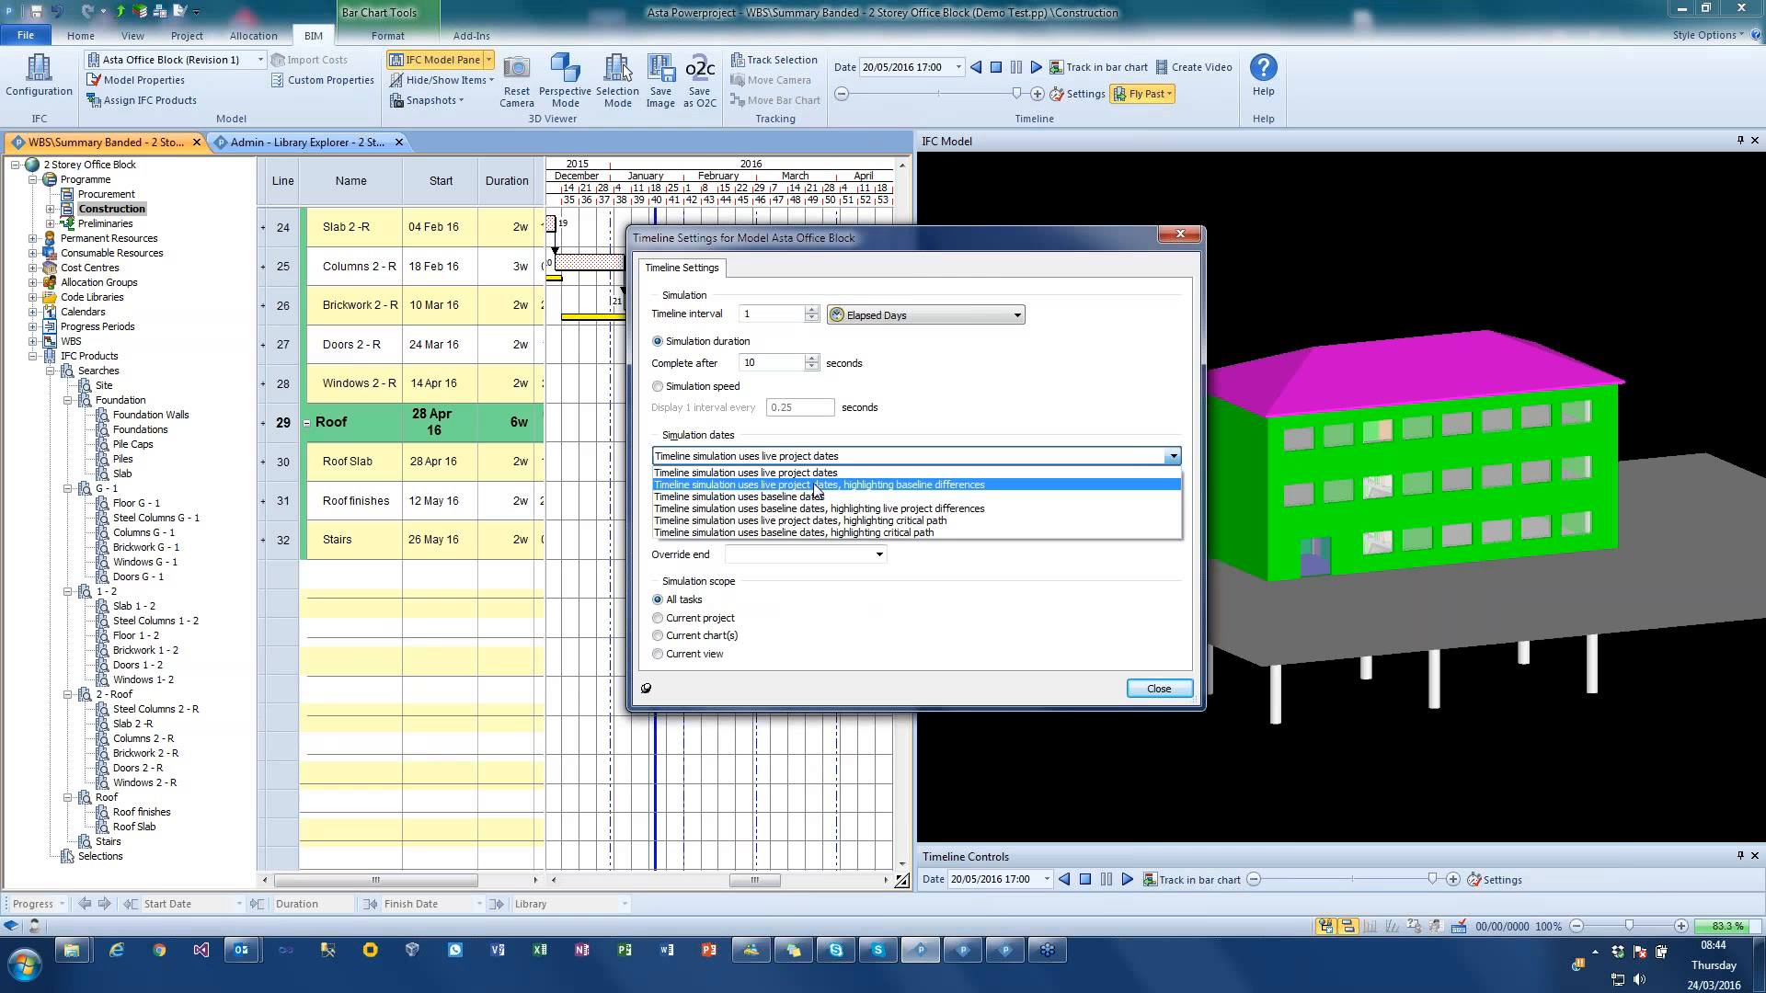
left_click(815, 486)
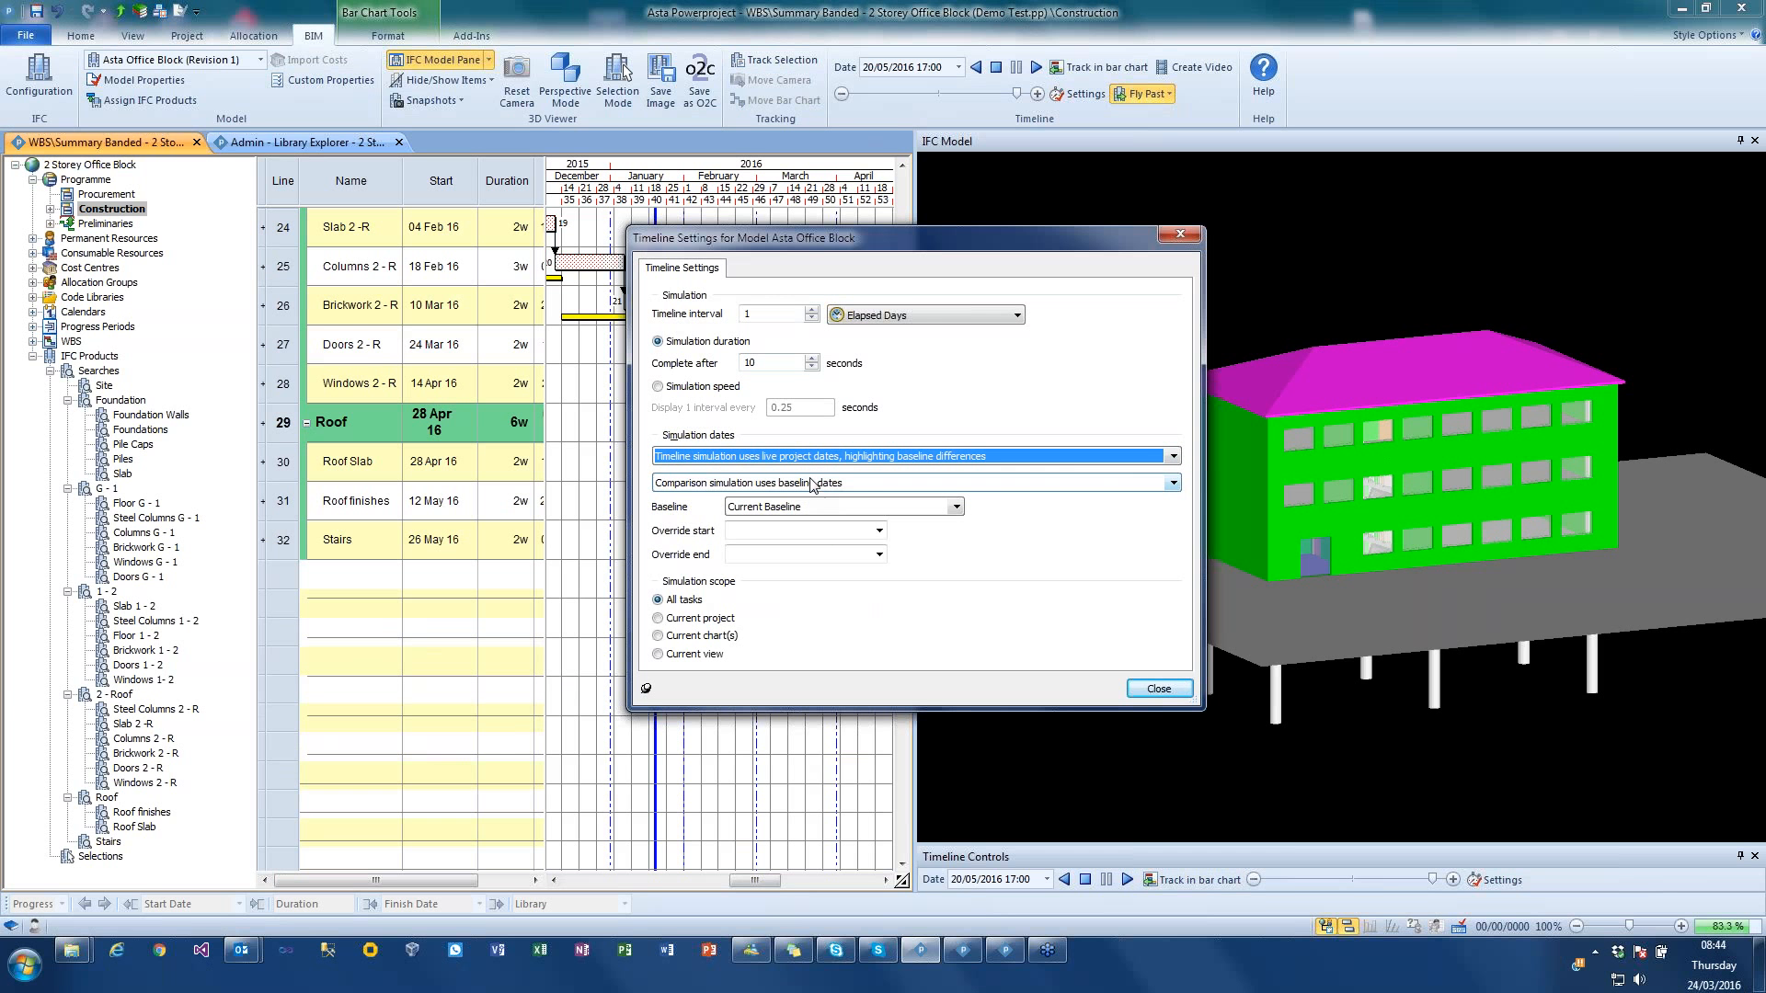
left_click(1156, 688)
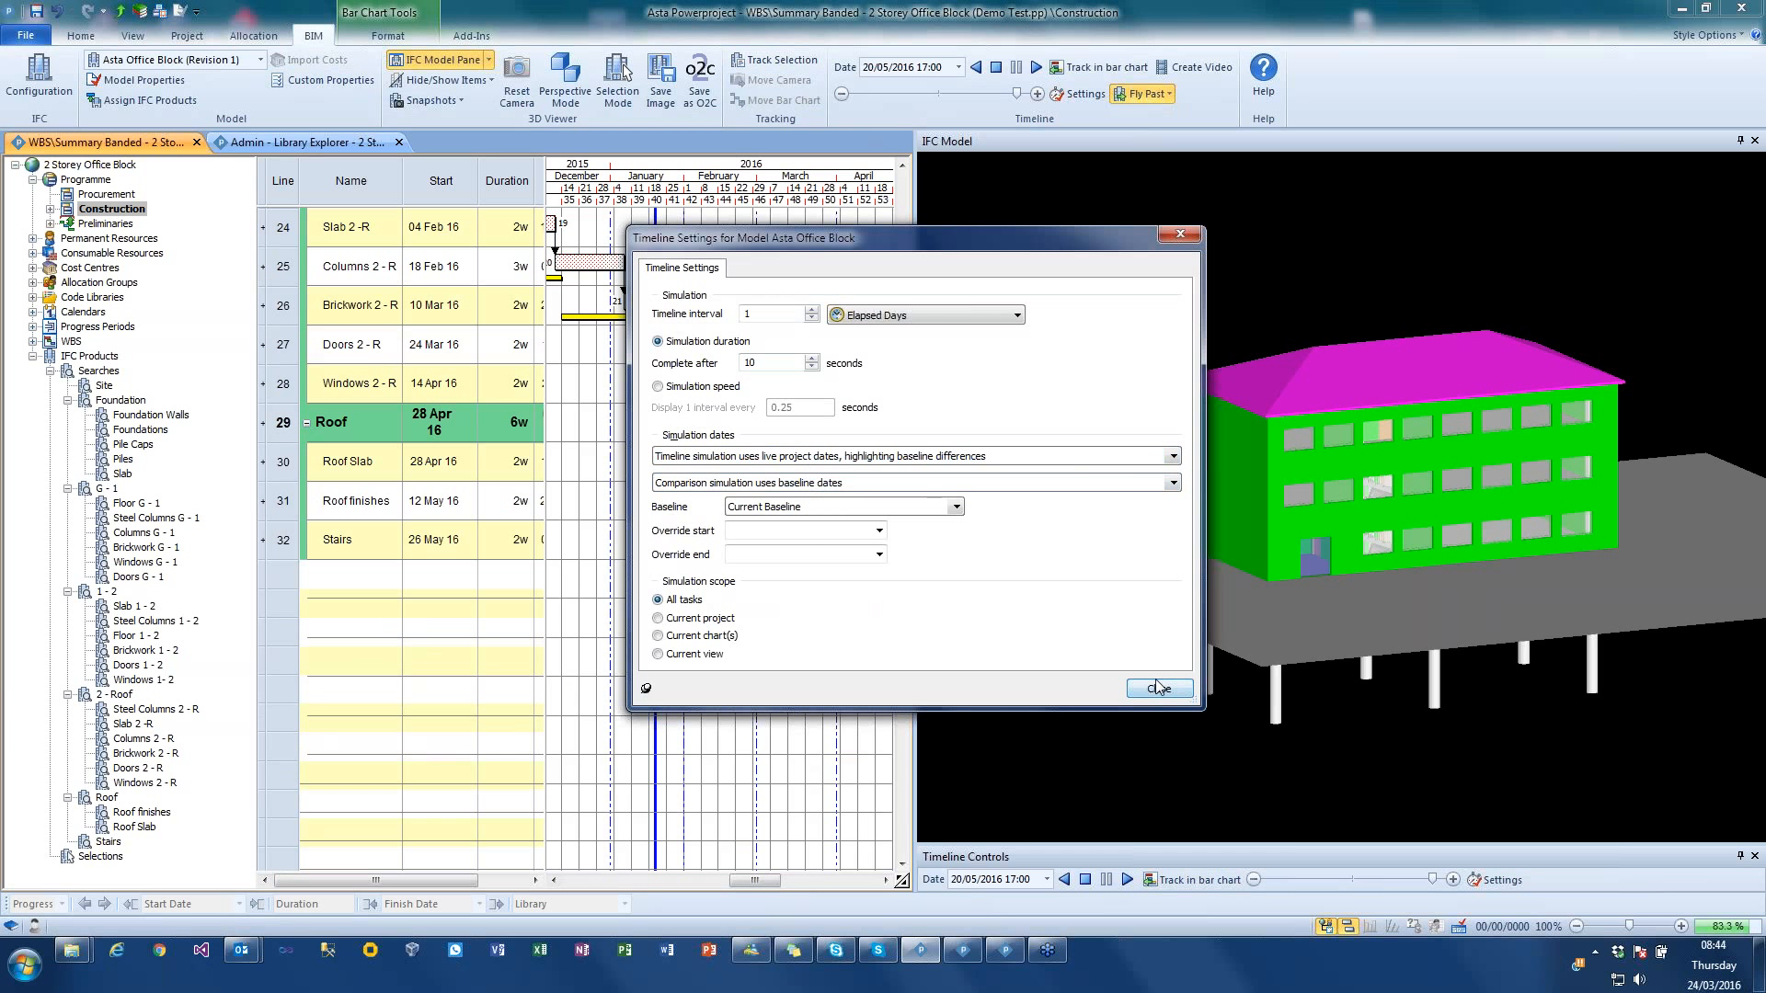
Step: Play the simulation from the start and move the timeline back to 01/12/2015 to inspect the highlighted baseline differences
left_click(997, 70)
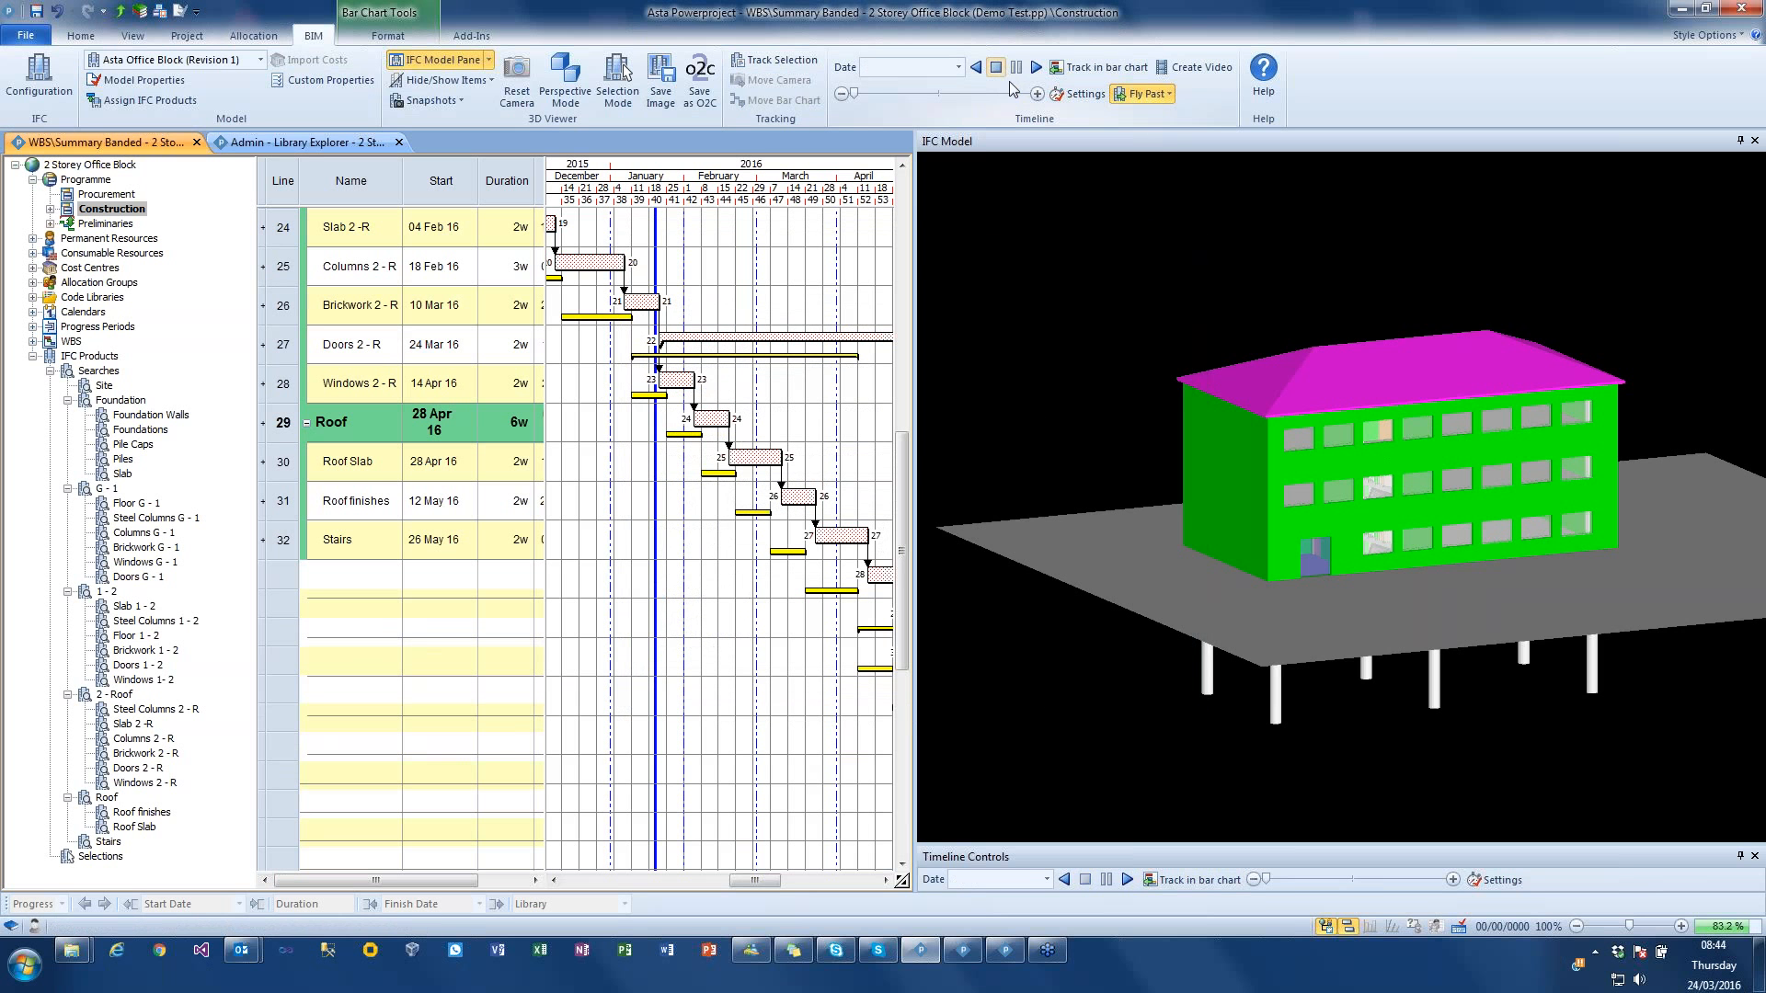
left_click(1036, 69)
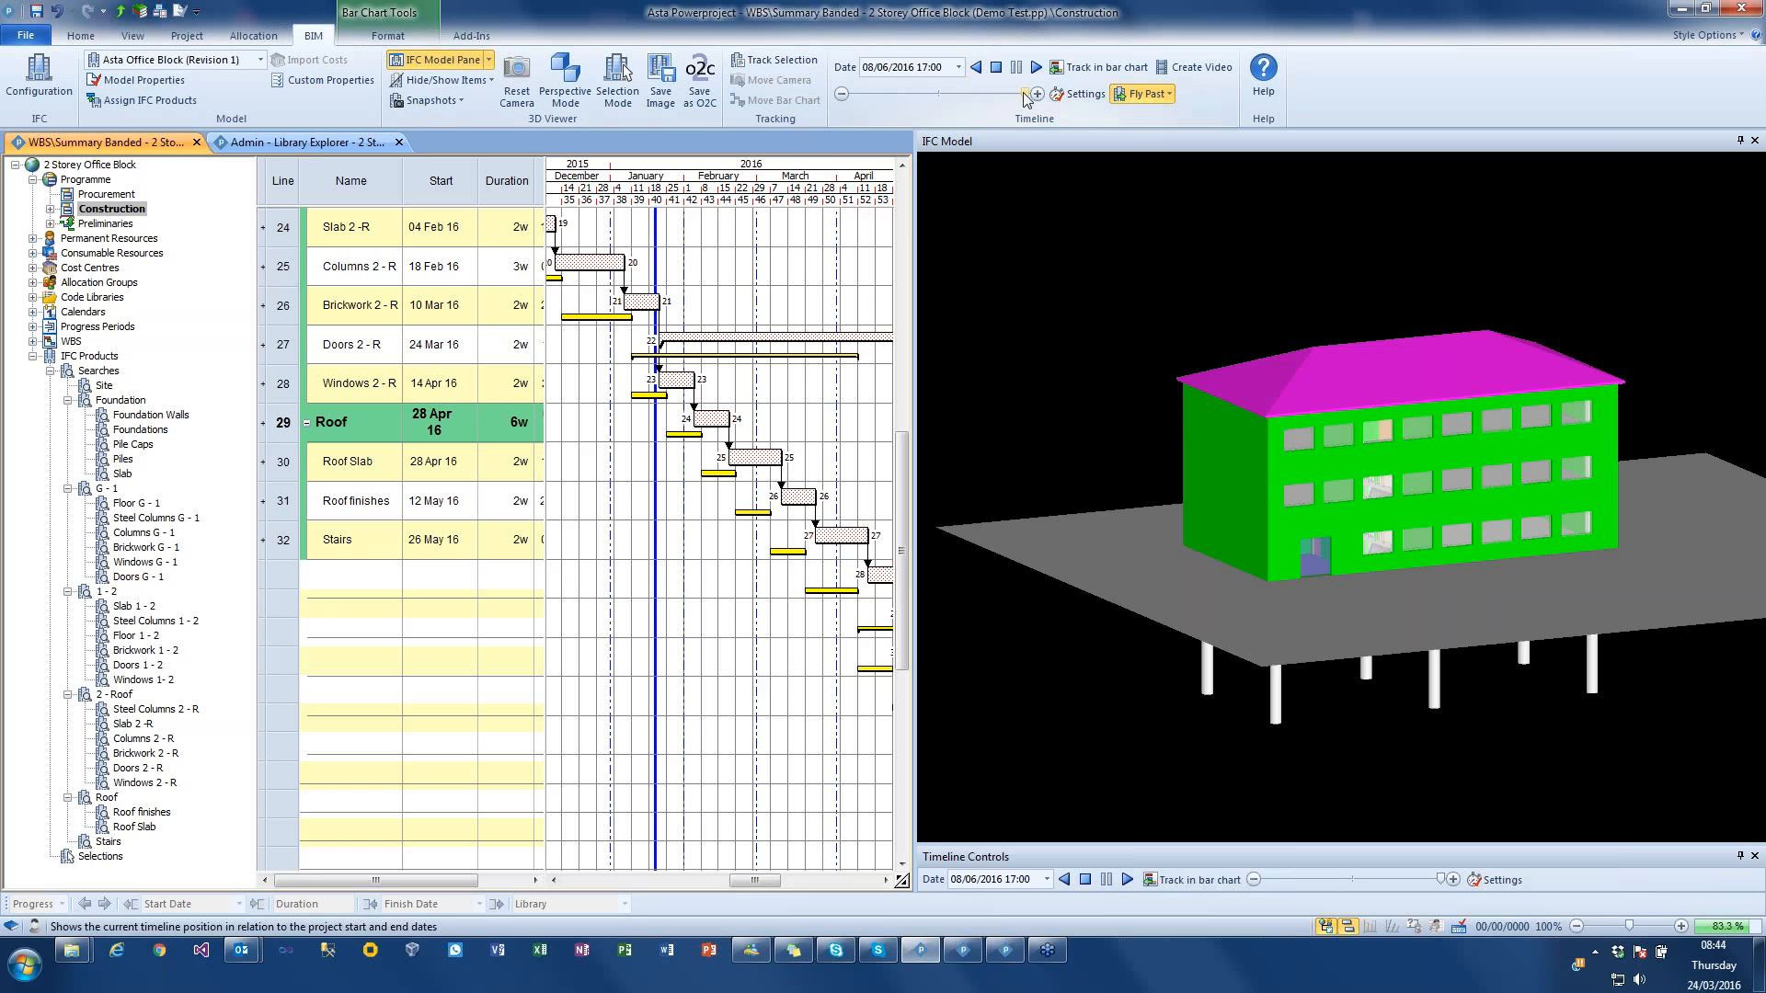
left_click_drag(1011, 97, 945, 112)
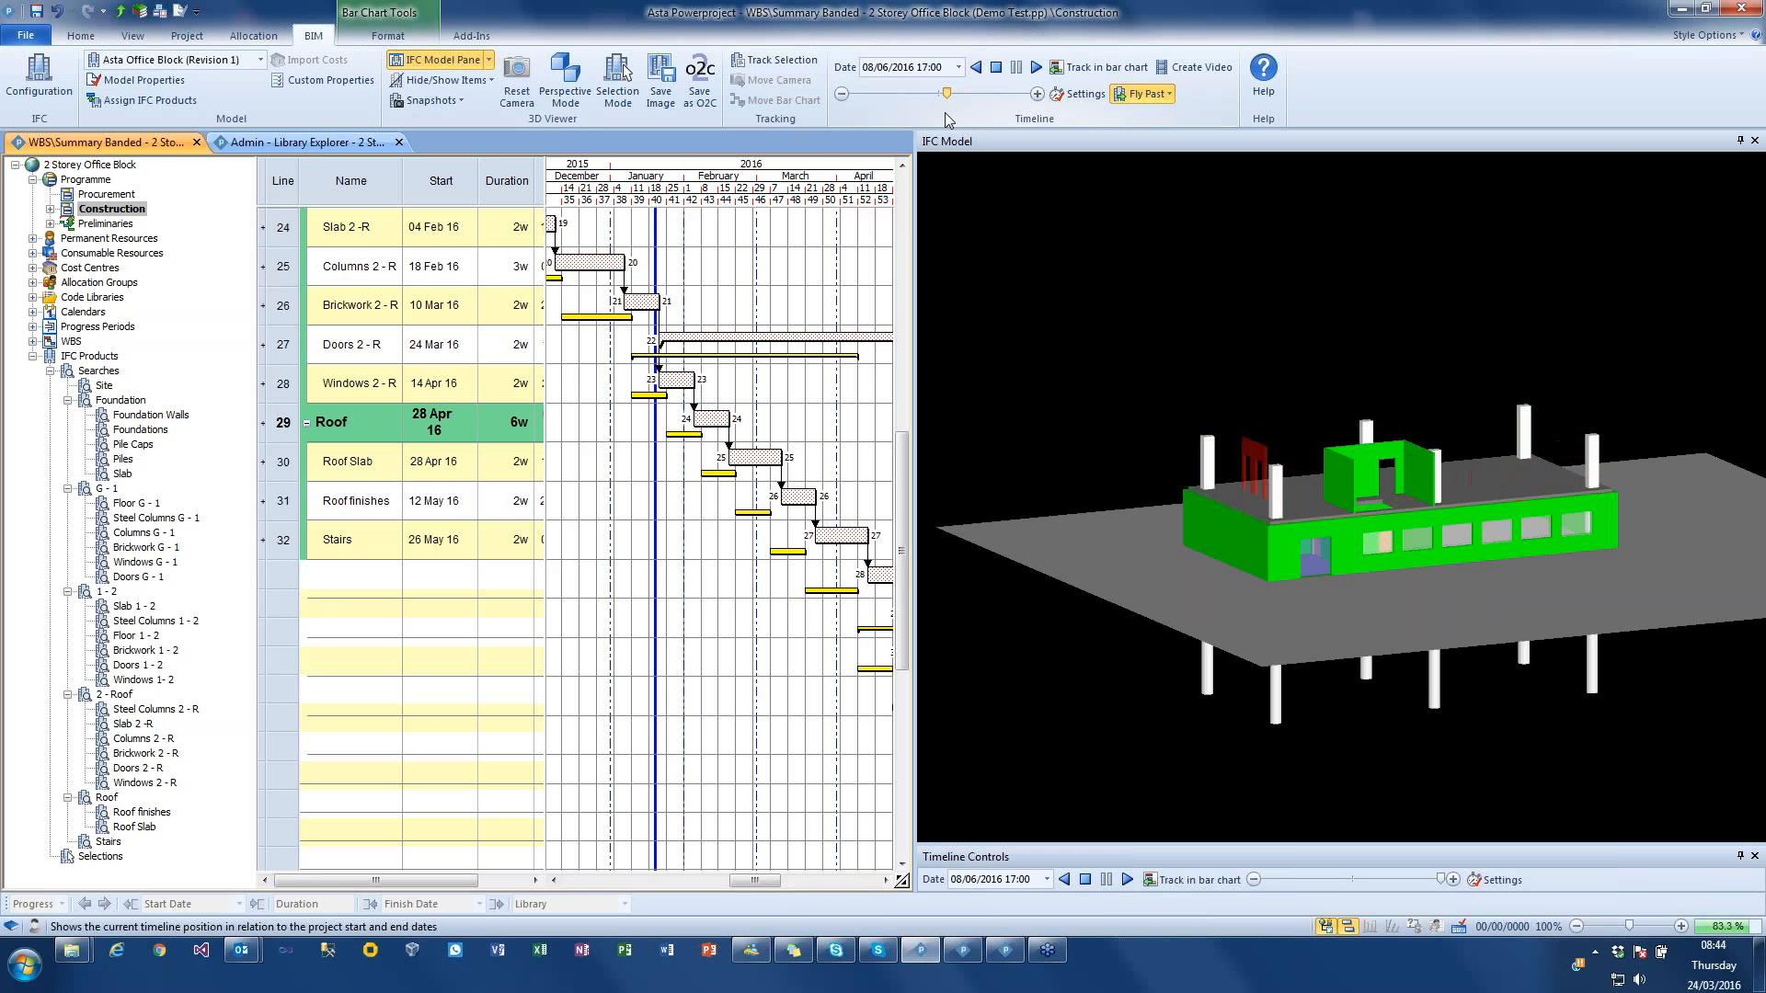
left_click(1255, 433)
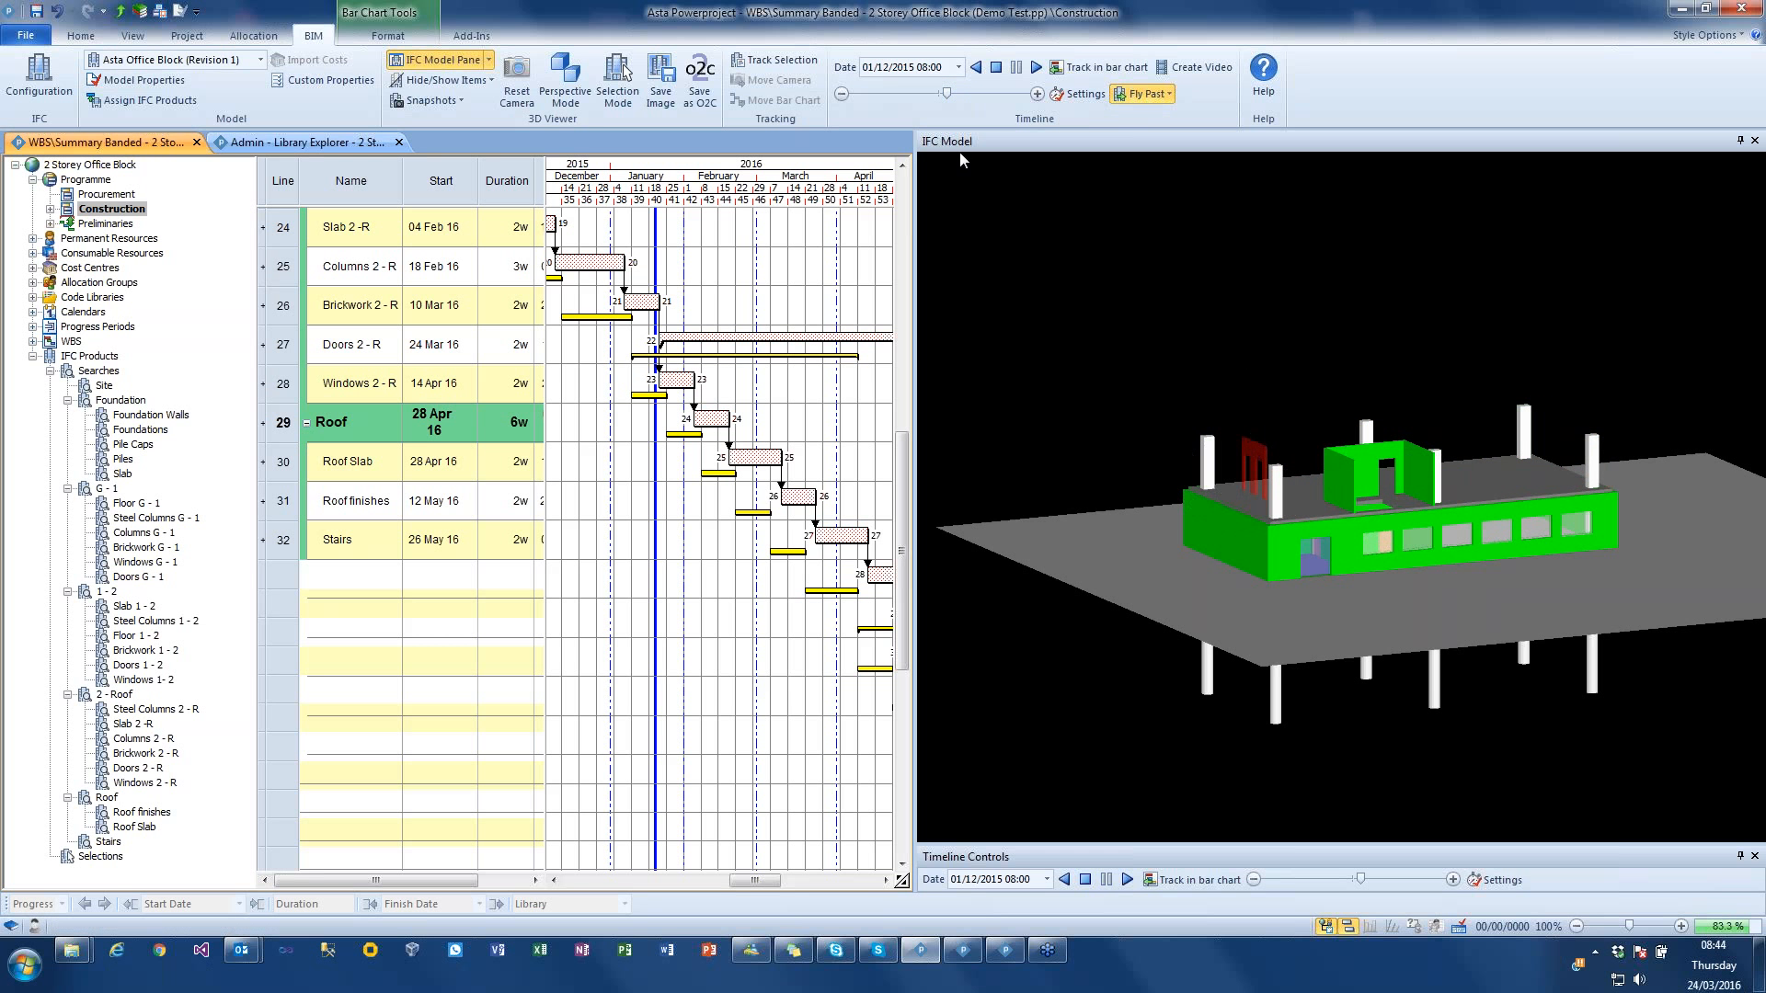
Step: Re-enable selection and bar chart tracking to inspect the linked tasks at 22/11/2015, and stop the timeline
left_click(776, 61)
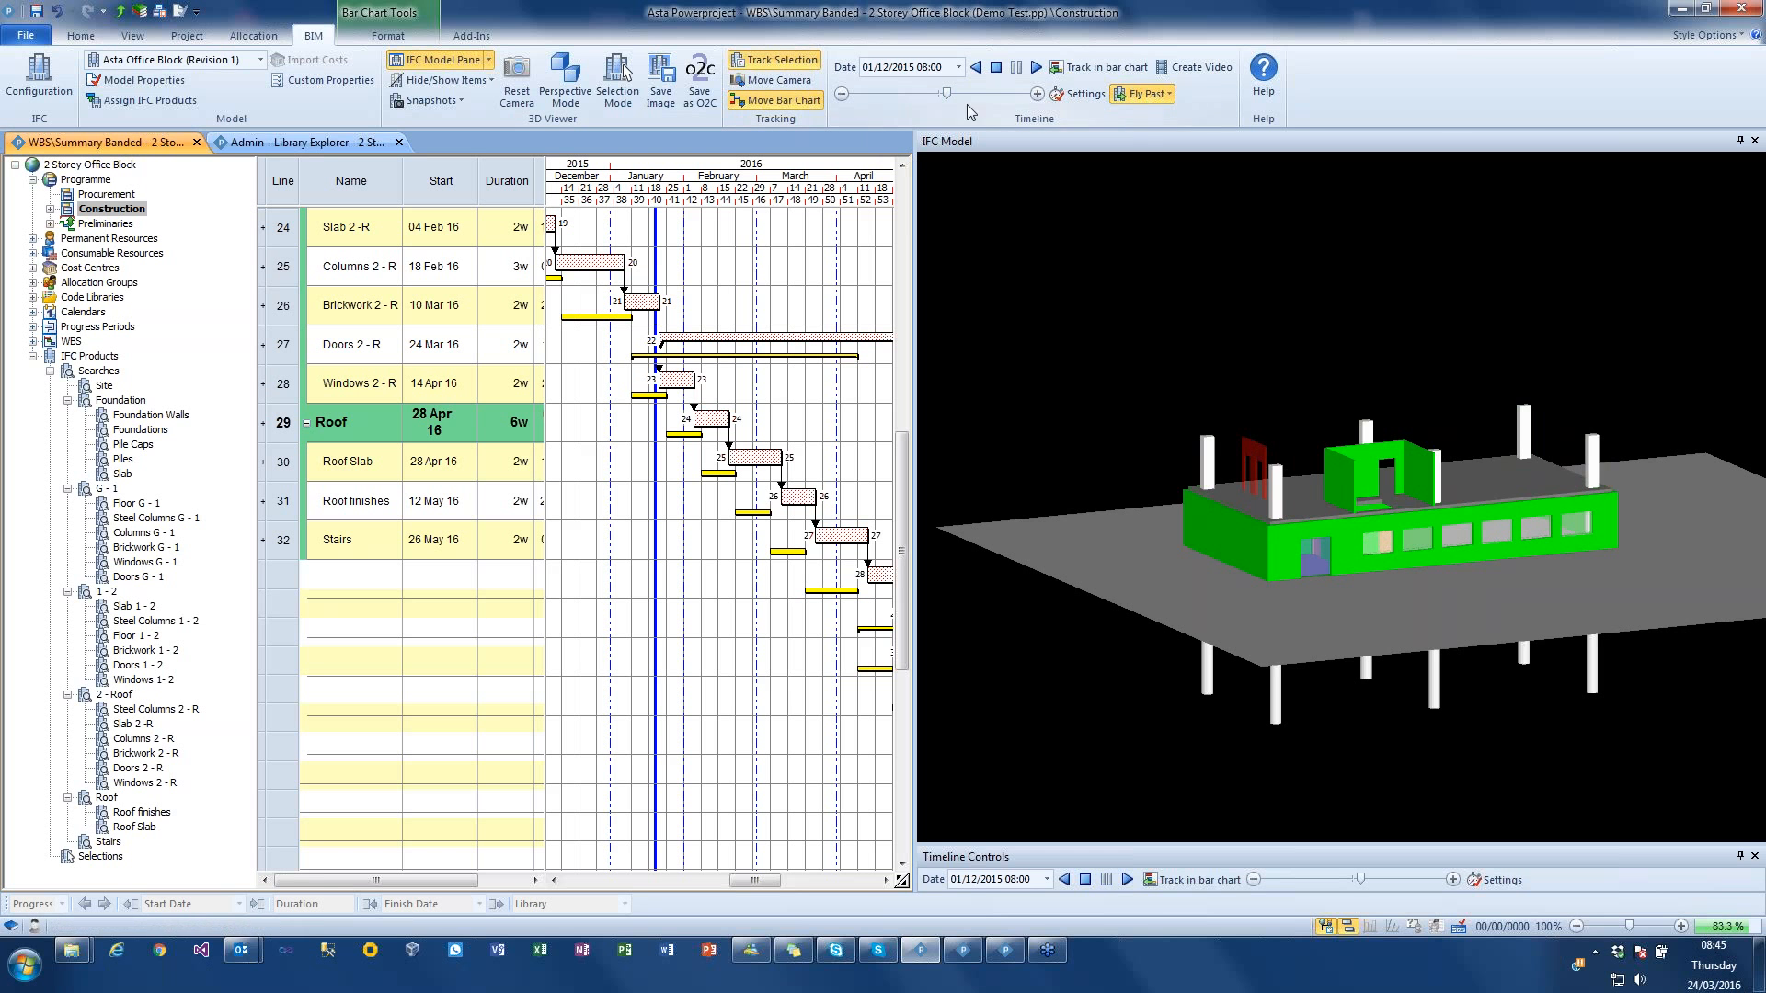
left_click_drag(947, 95, 945, 101)
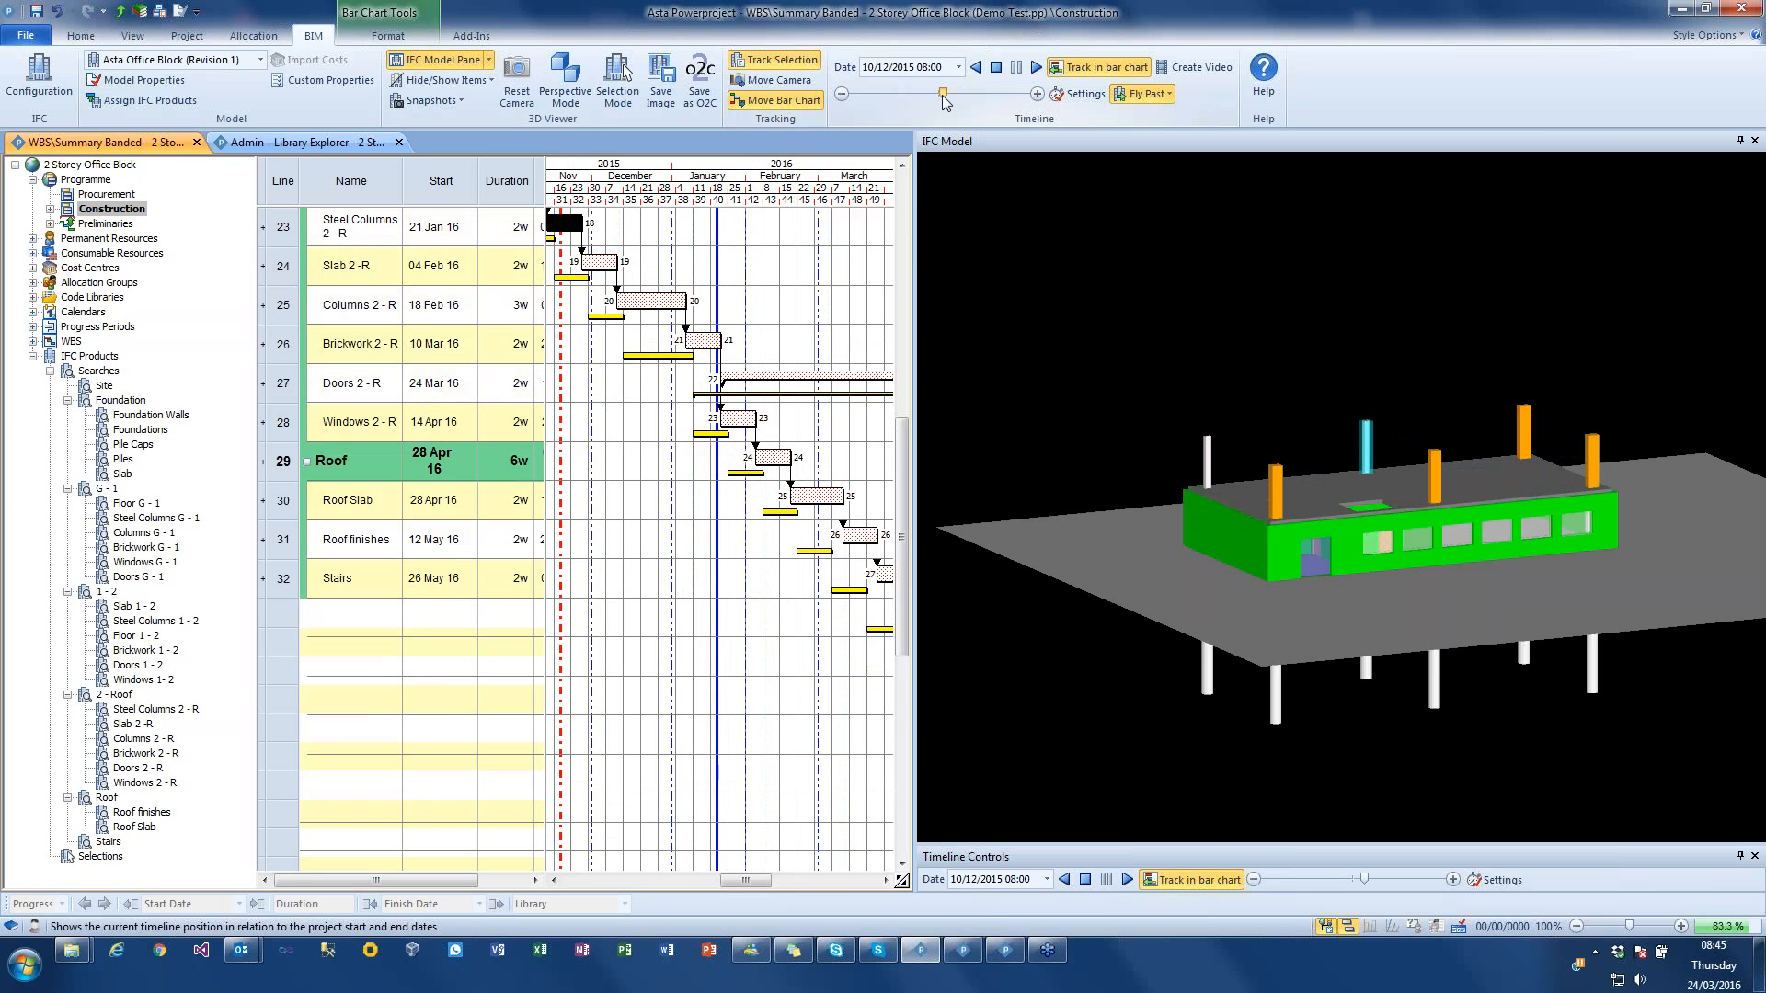
left_click(995, 68)
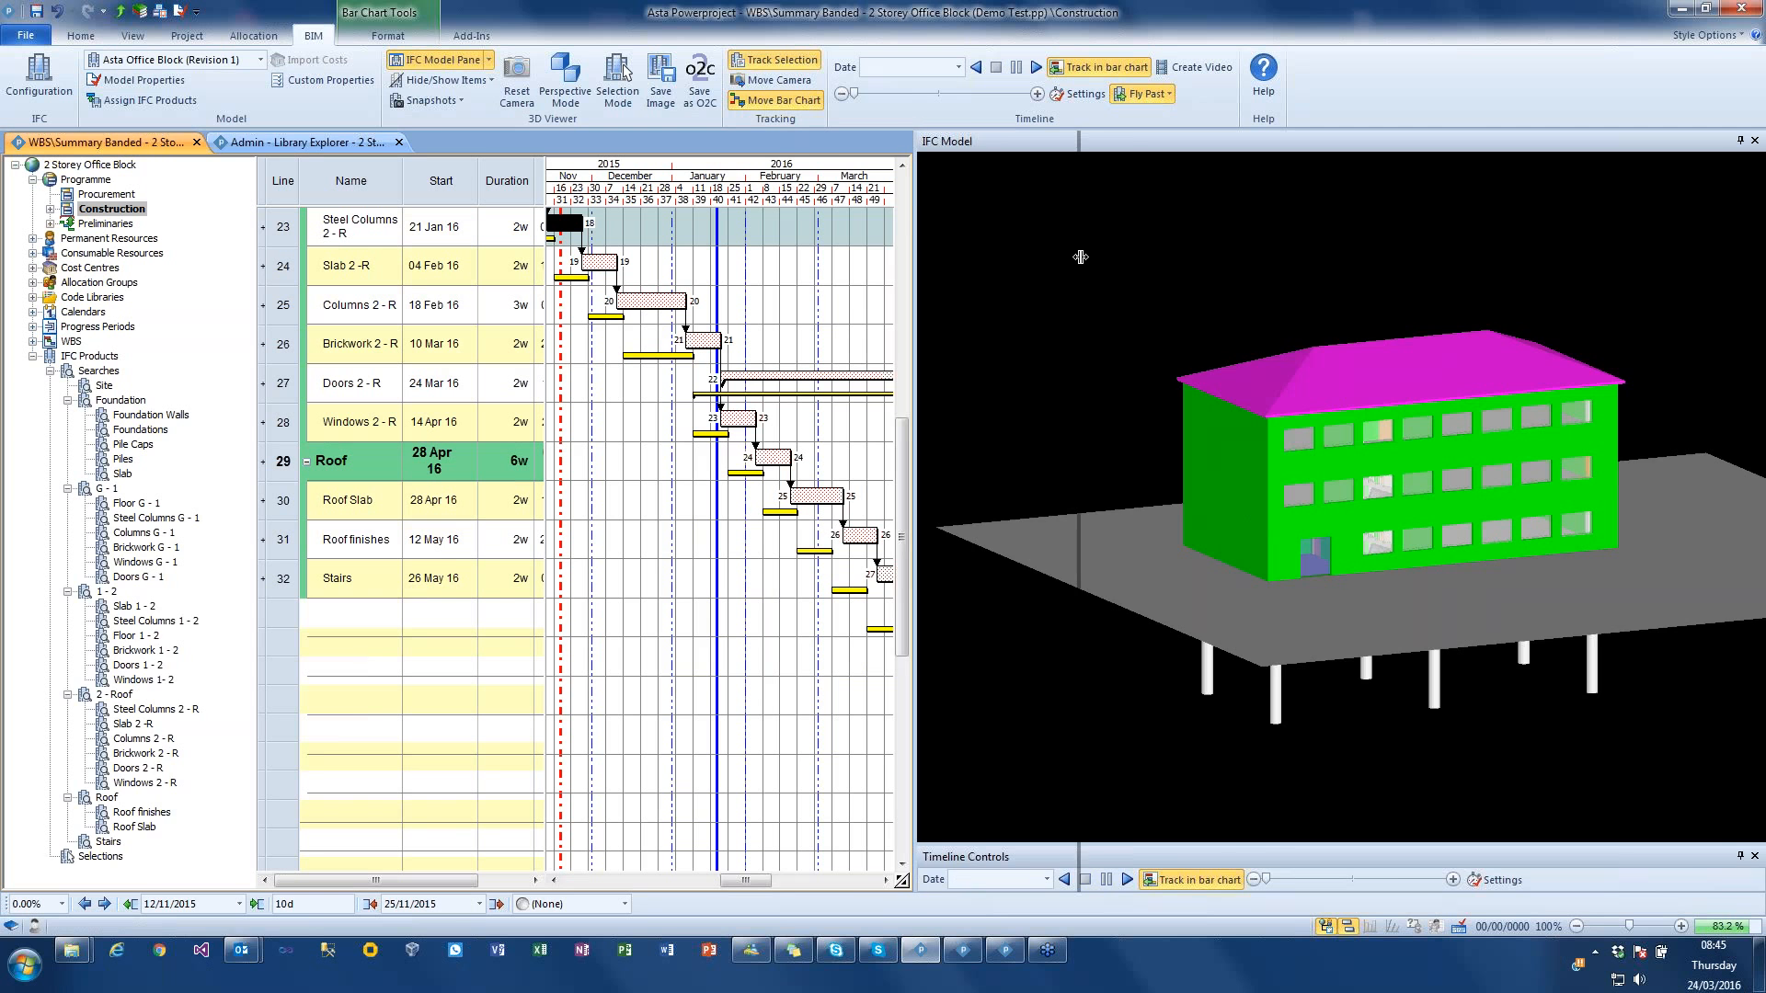
Step: Show the IFC comparison model in a widened pane beside the main model and match its camera to the IFC model viewpoint
left_click_drag(1080, 257, 1080, 256)
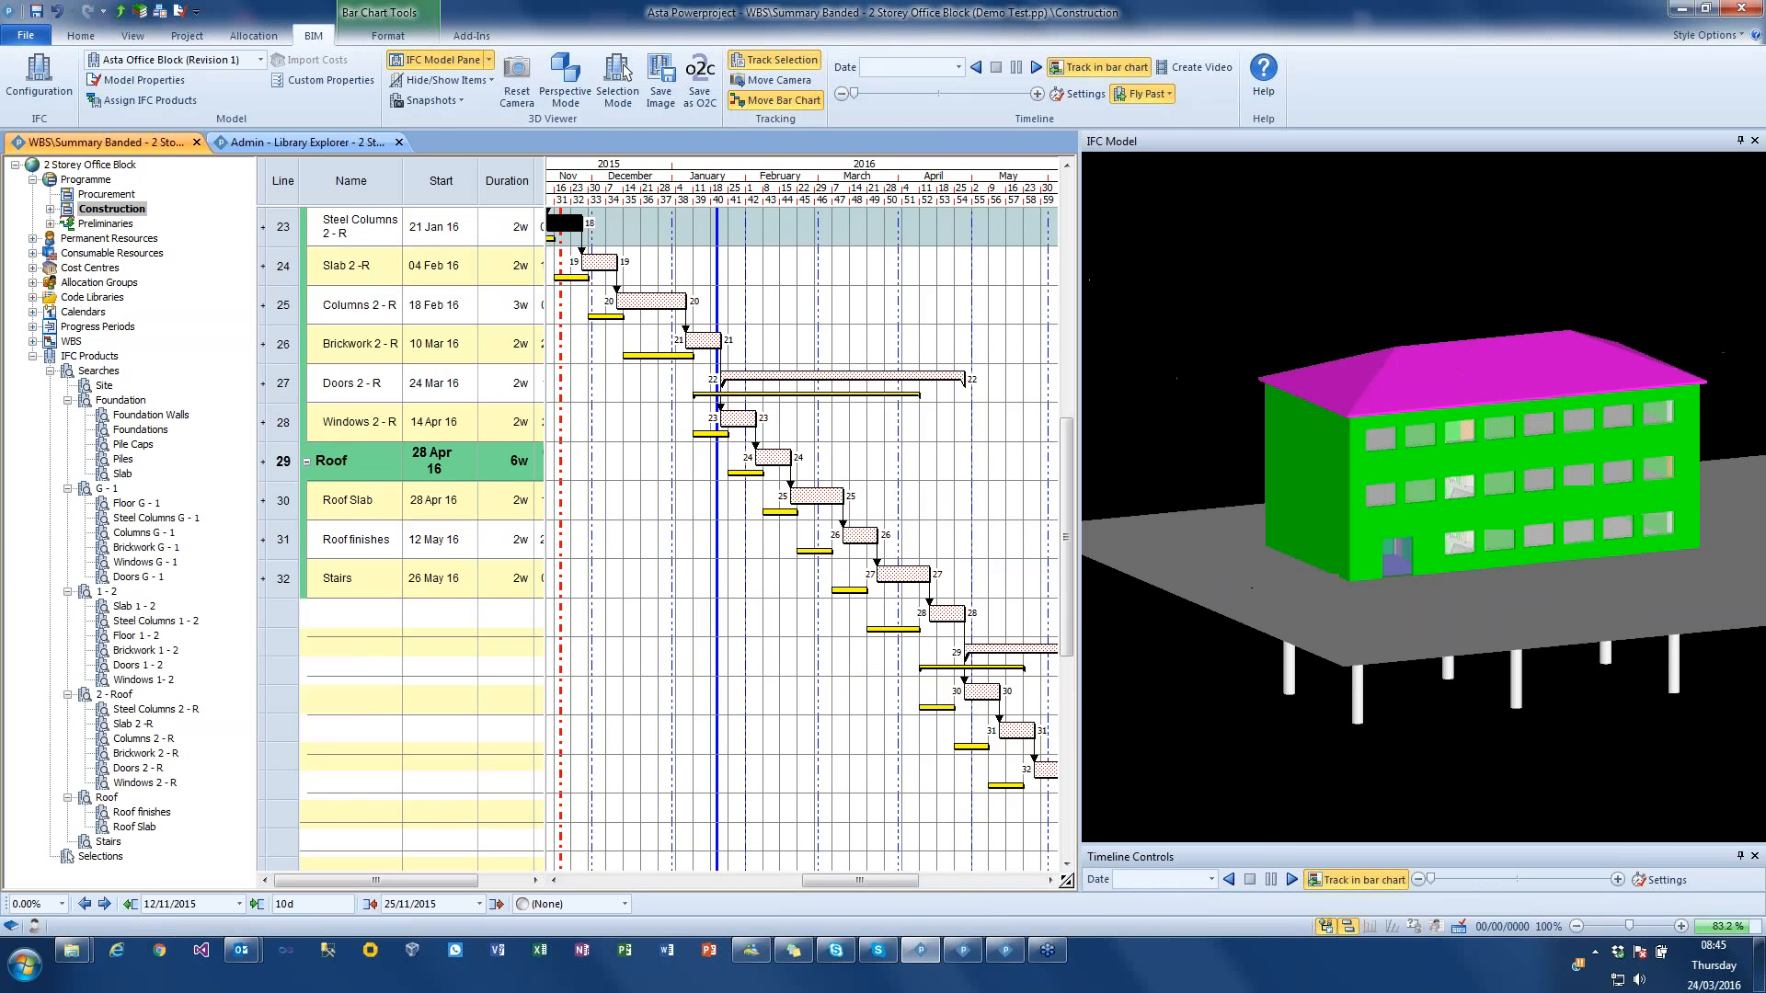
left_click(490, 60)
left_click(478, 141)
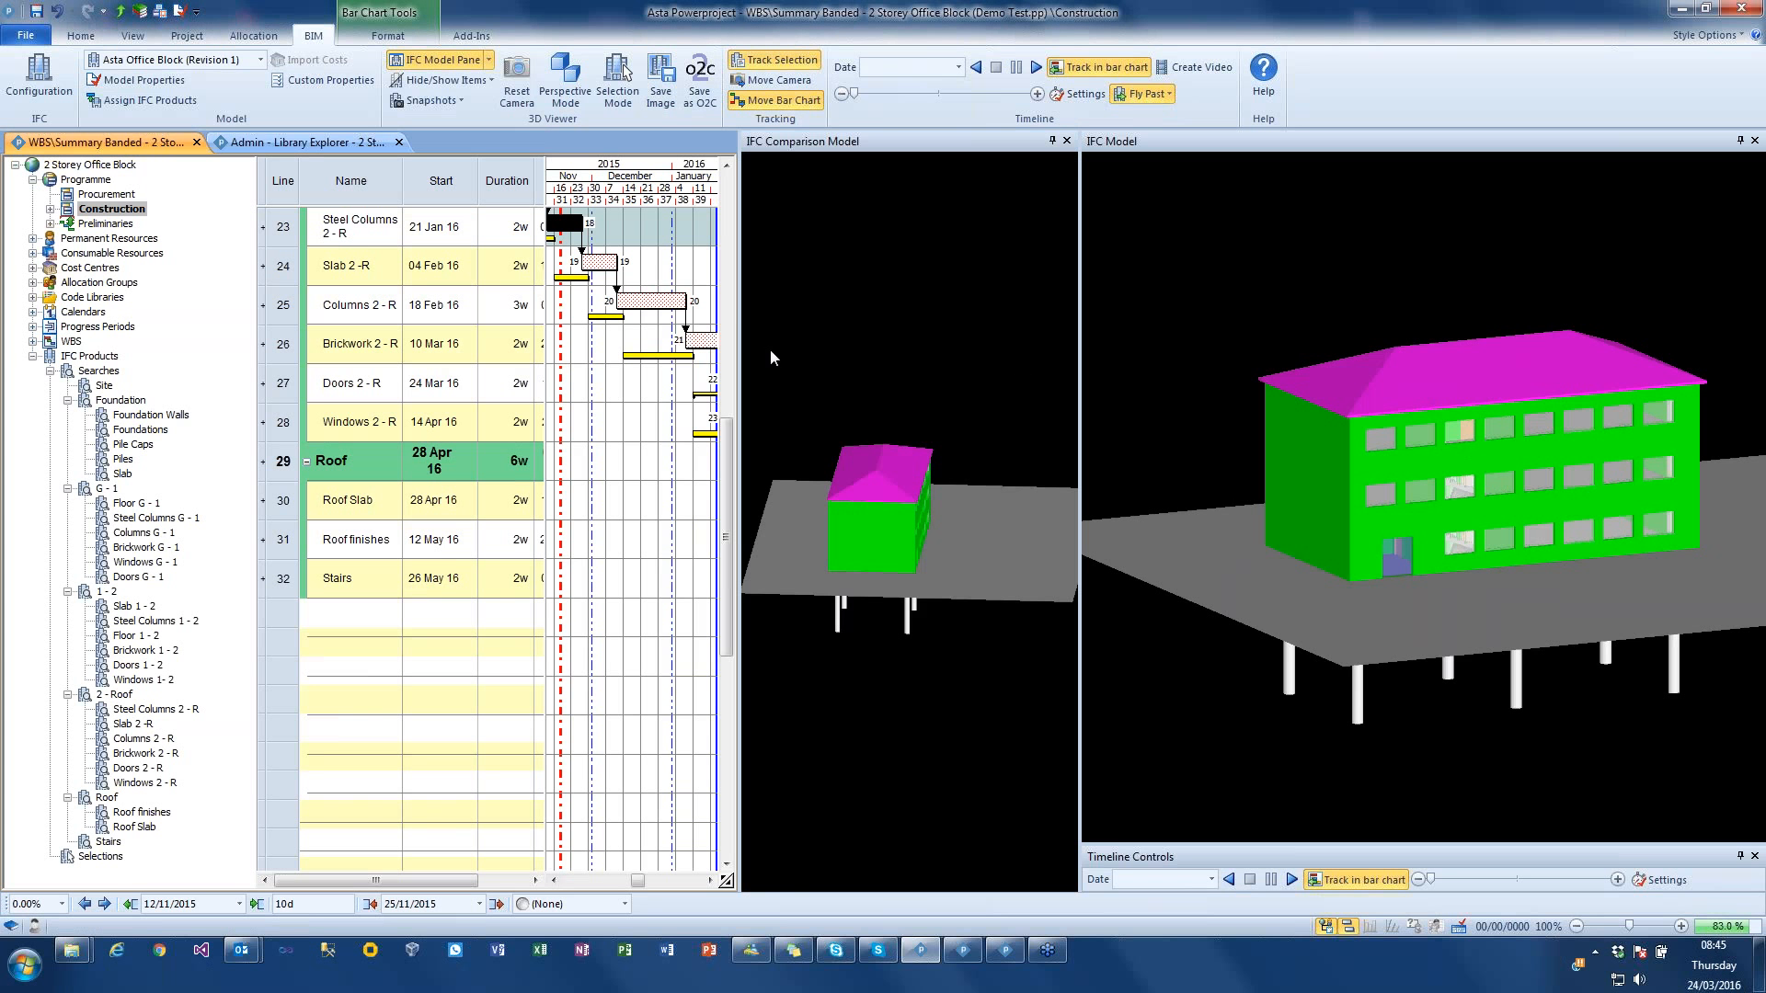
left_click_drag(740, 349, 546, 349)
right_click(833, 341)
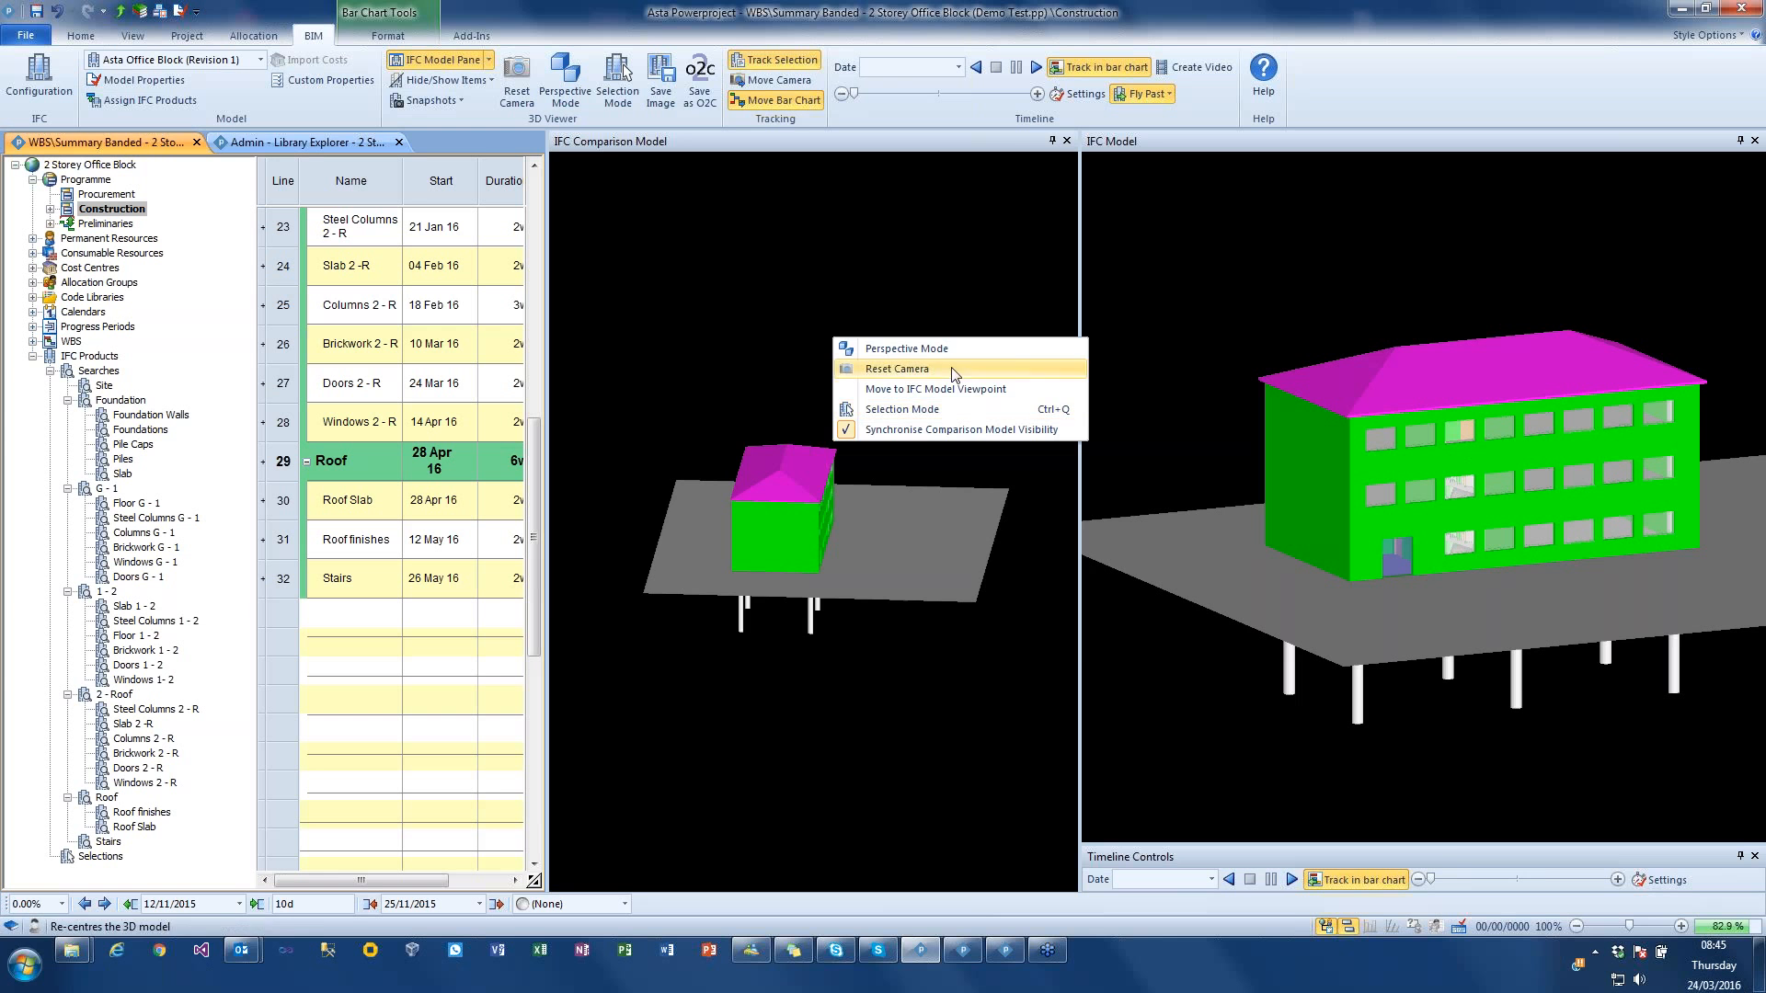
left_click(975, 389)
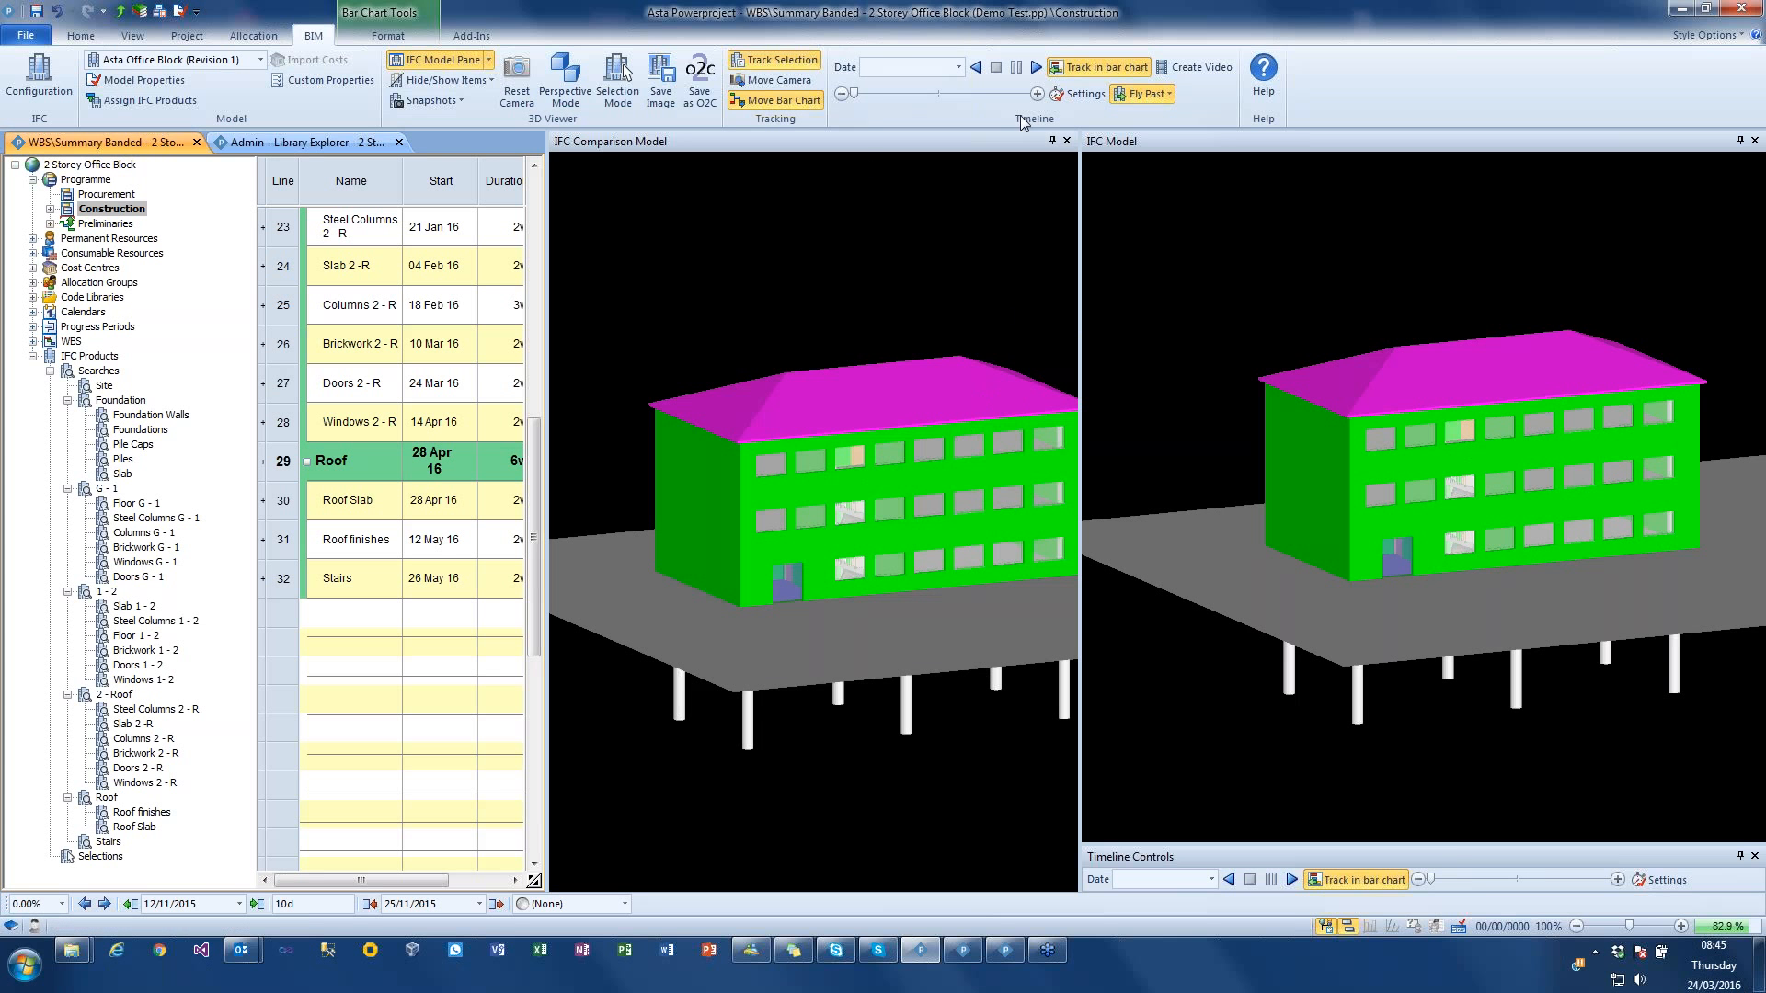
Step: Set the timeline simulation to live project dates and the comparison simulation to baseline dates in the timeline settings
left_click(1077, 94)
left_click(865, 457)
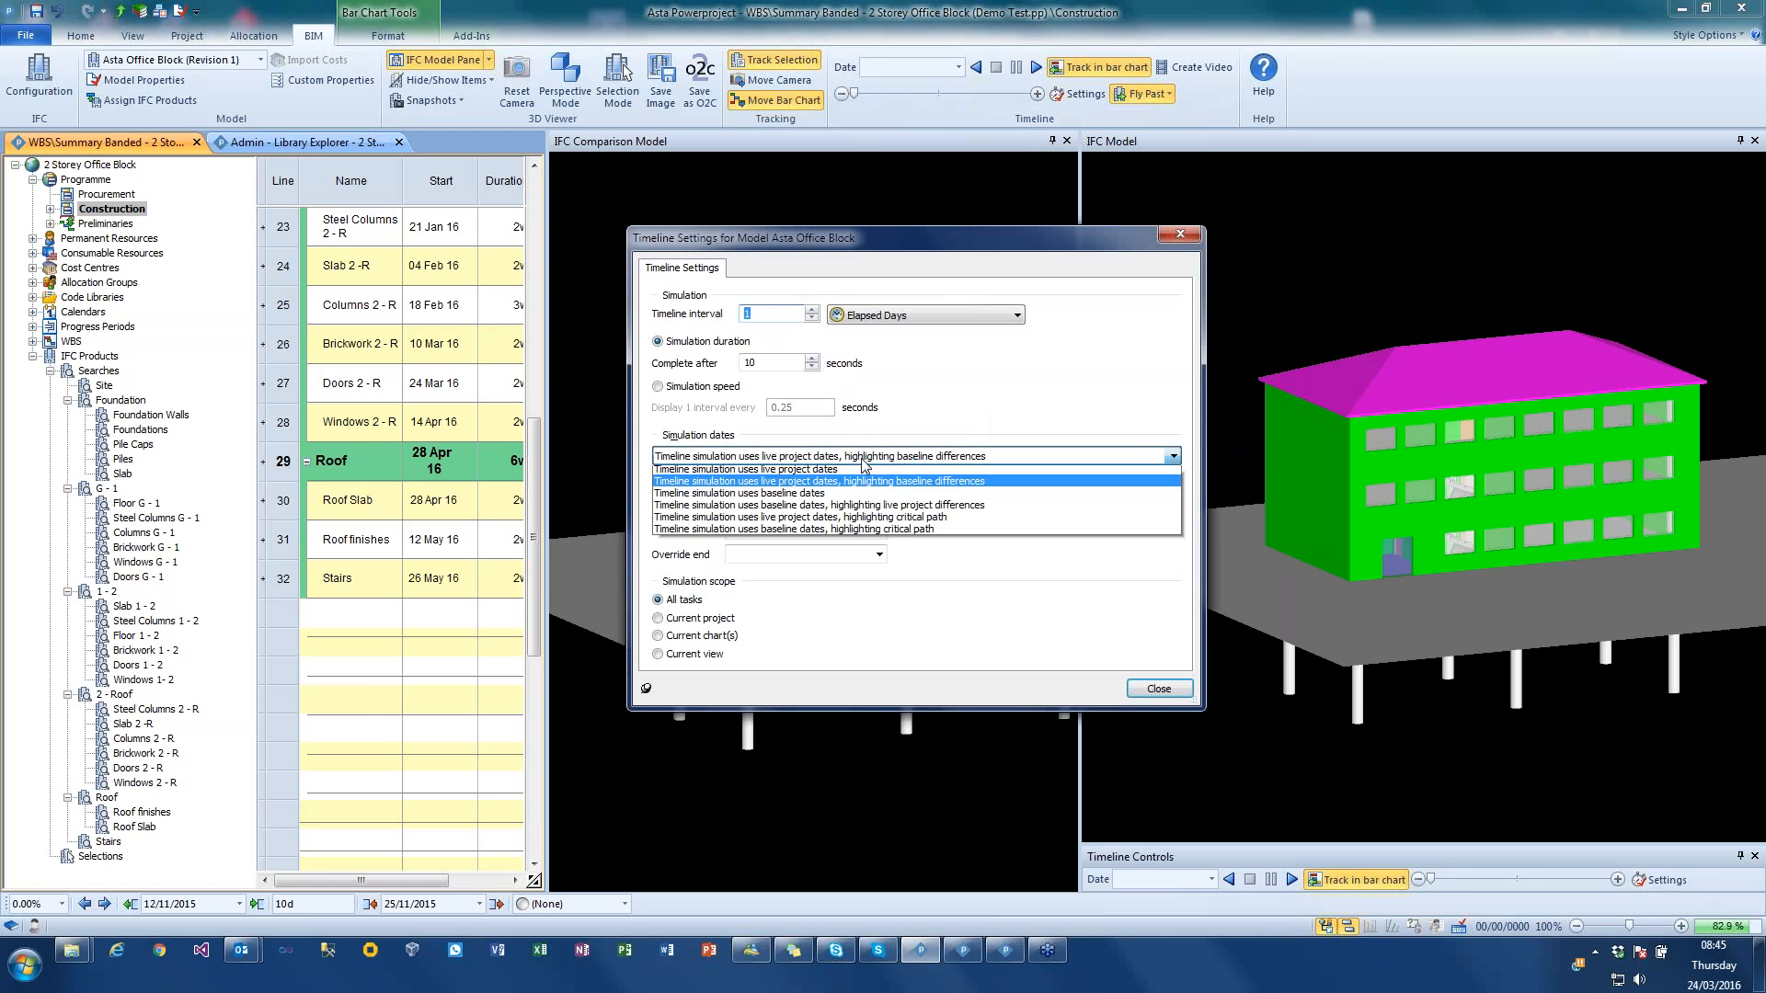
left_click(815, 474)
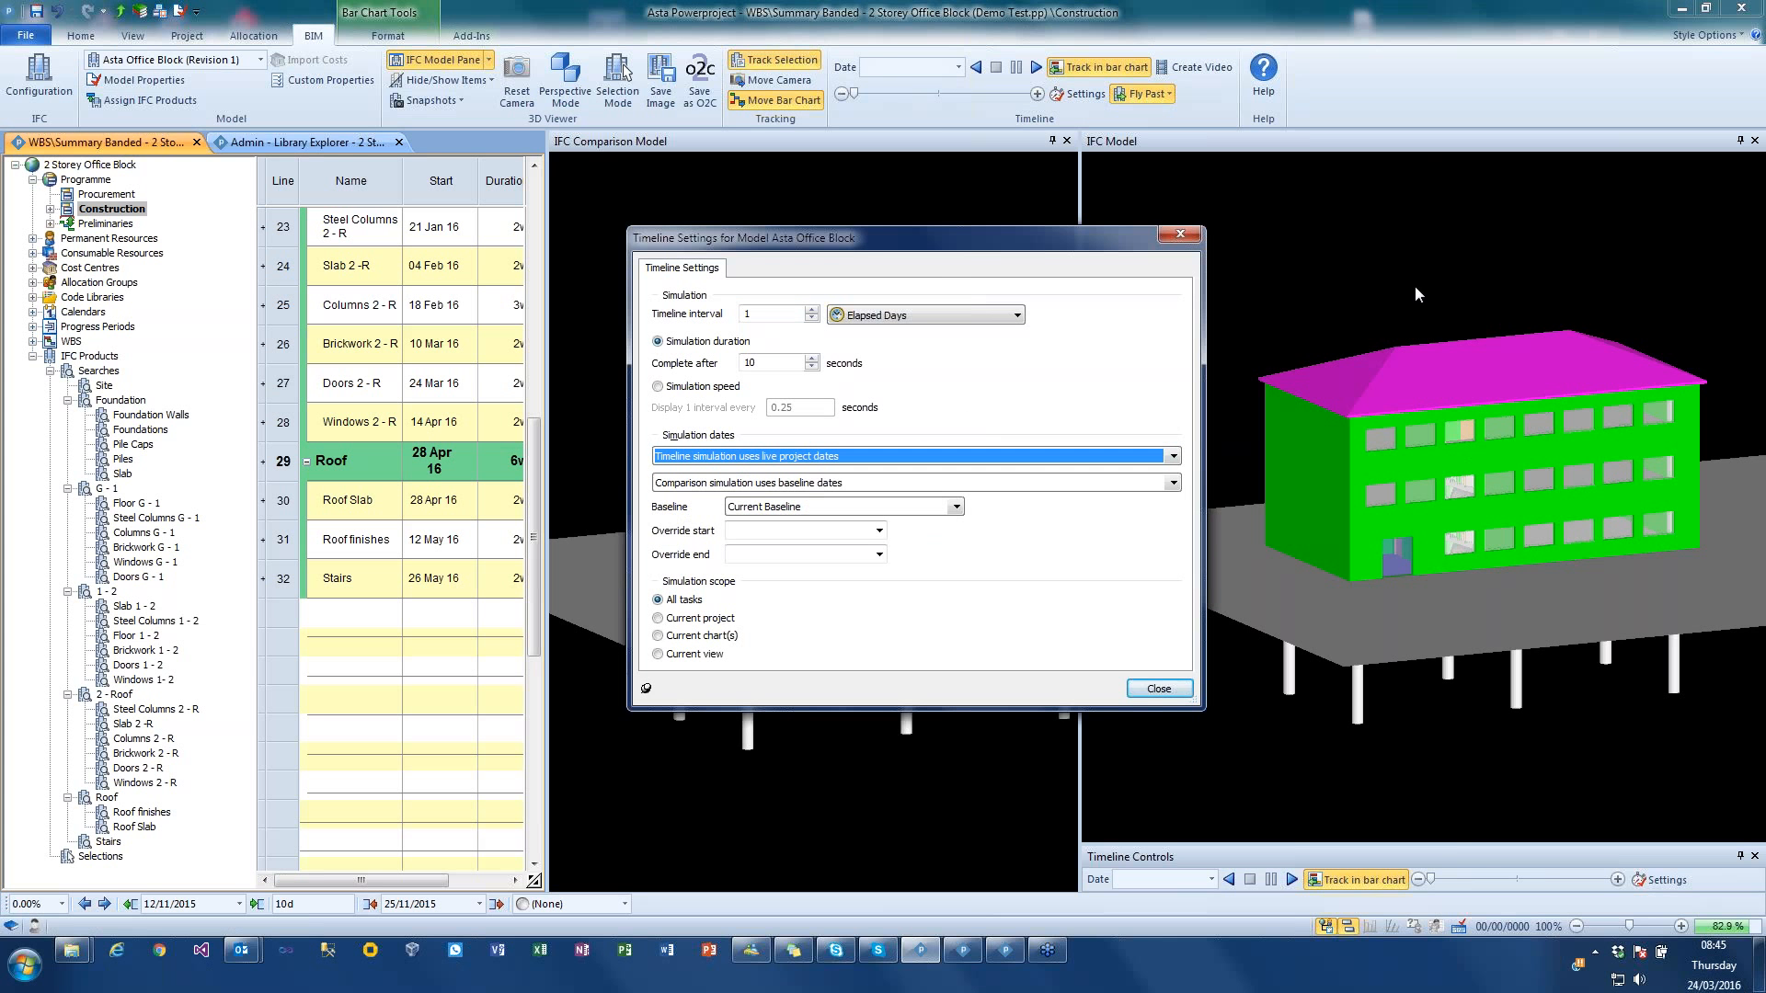
left_click(811, 484)
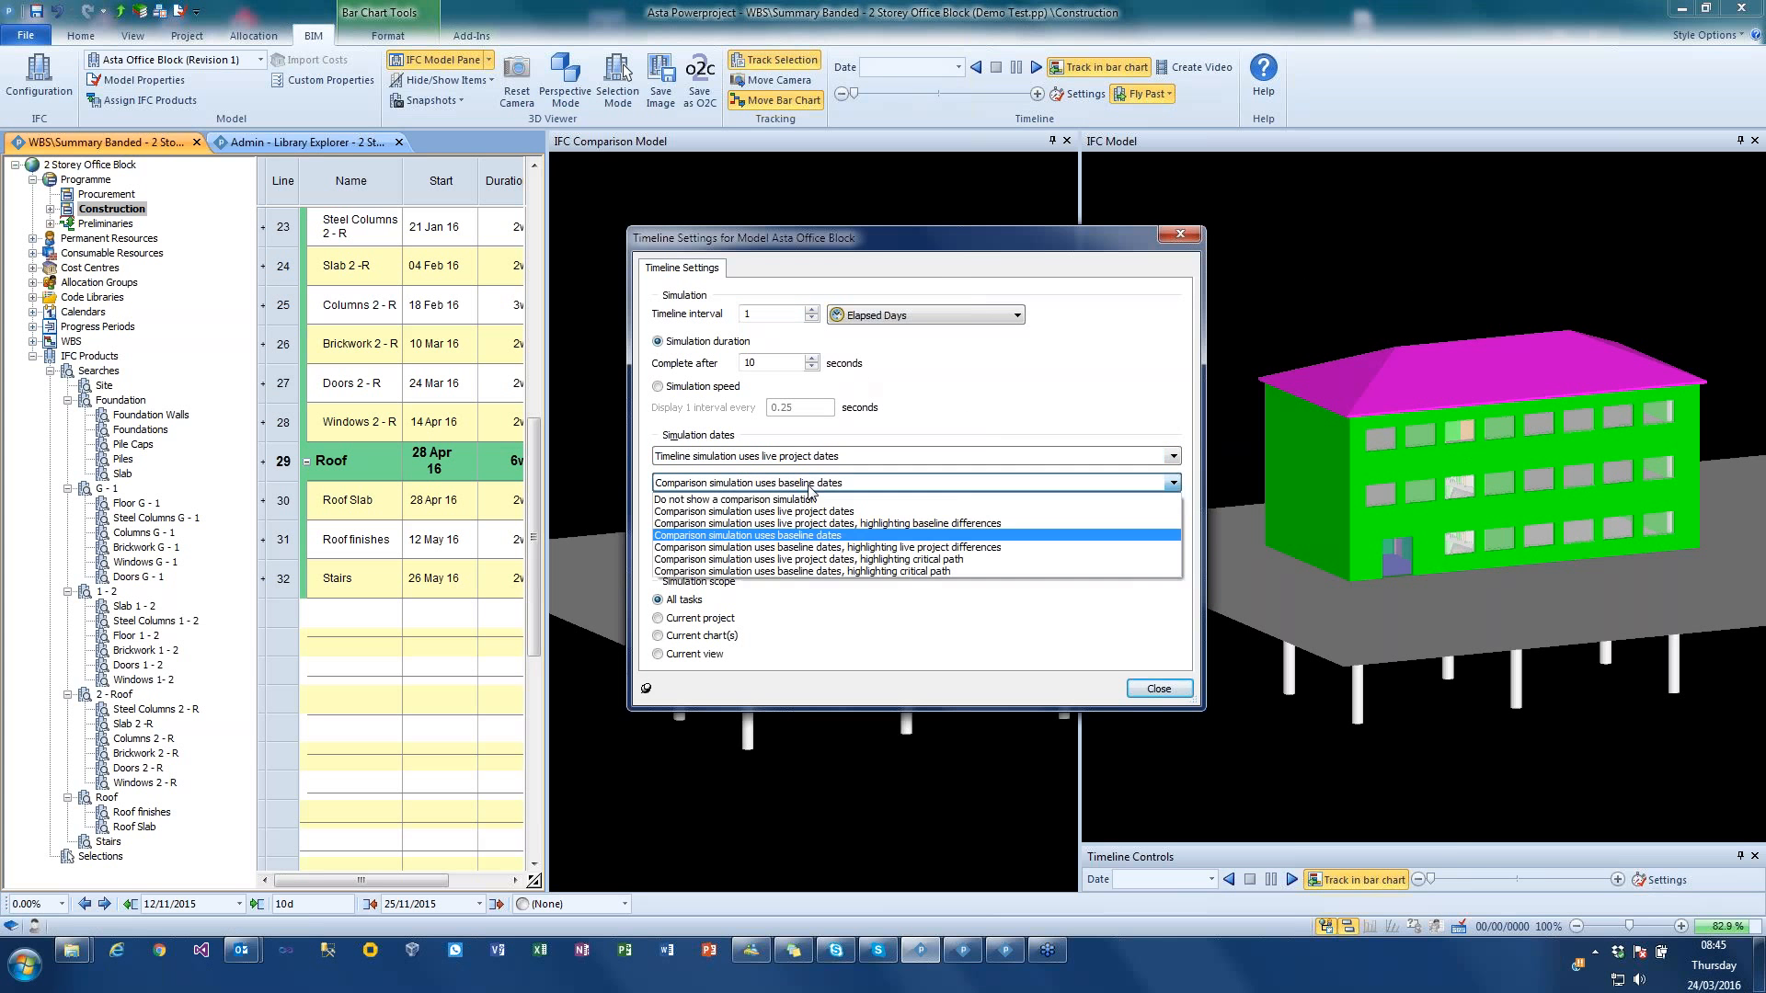
left_click(815, 535)
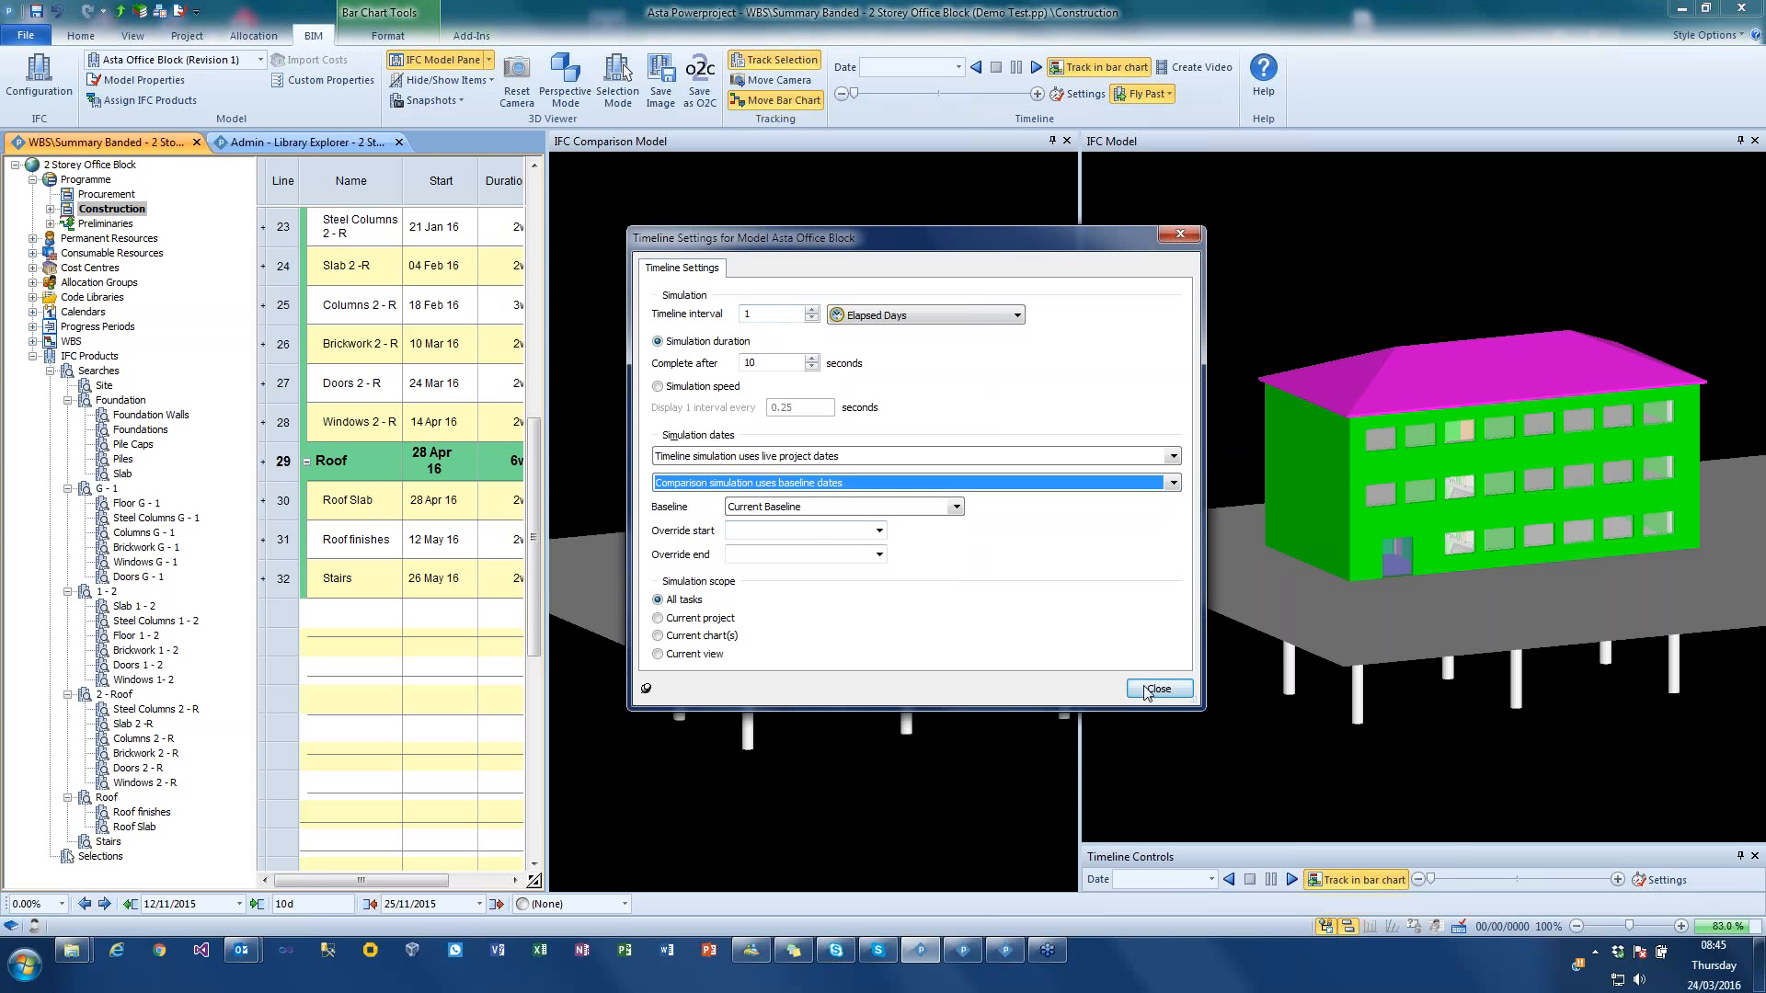
left_click(737, 364)
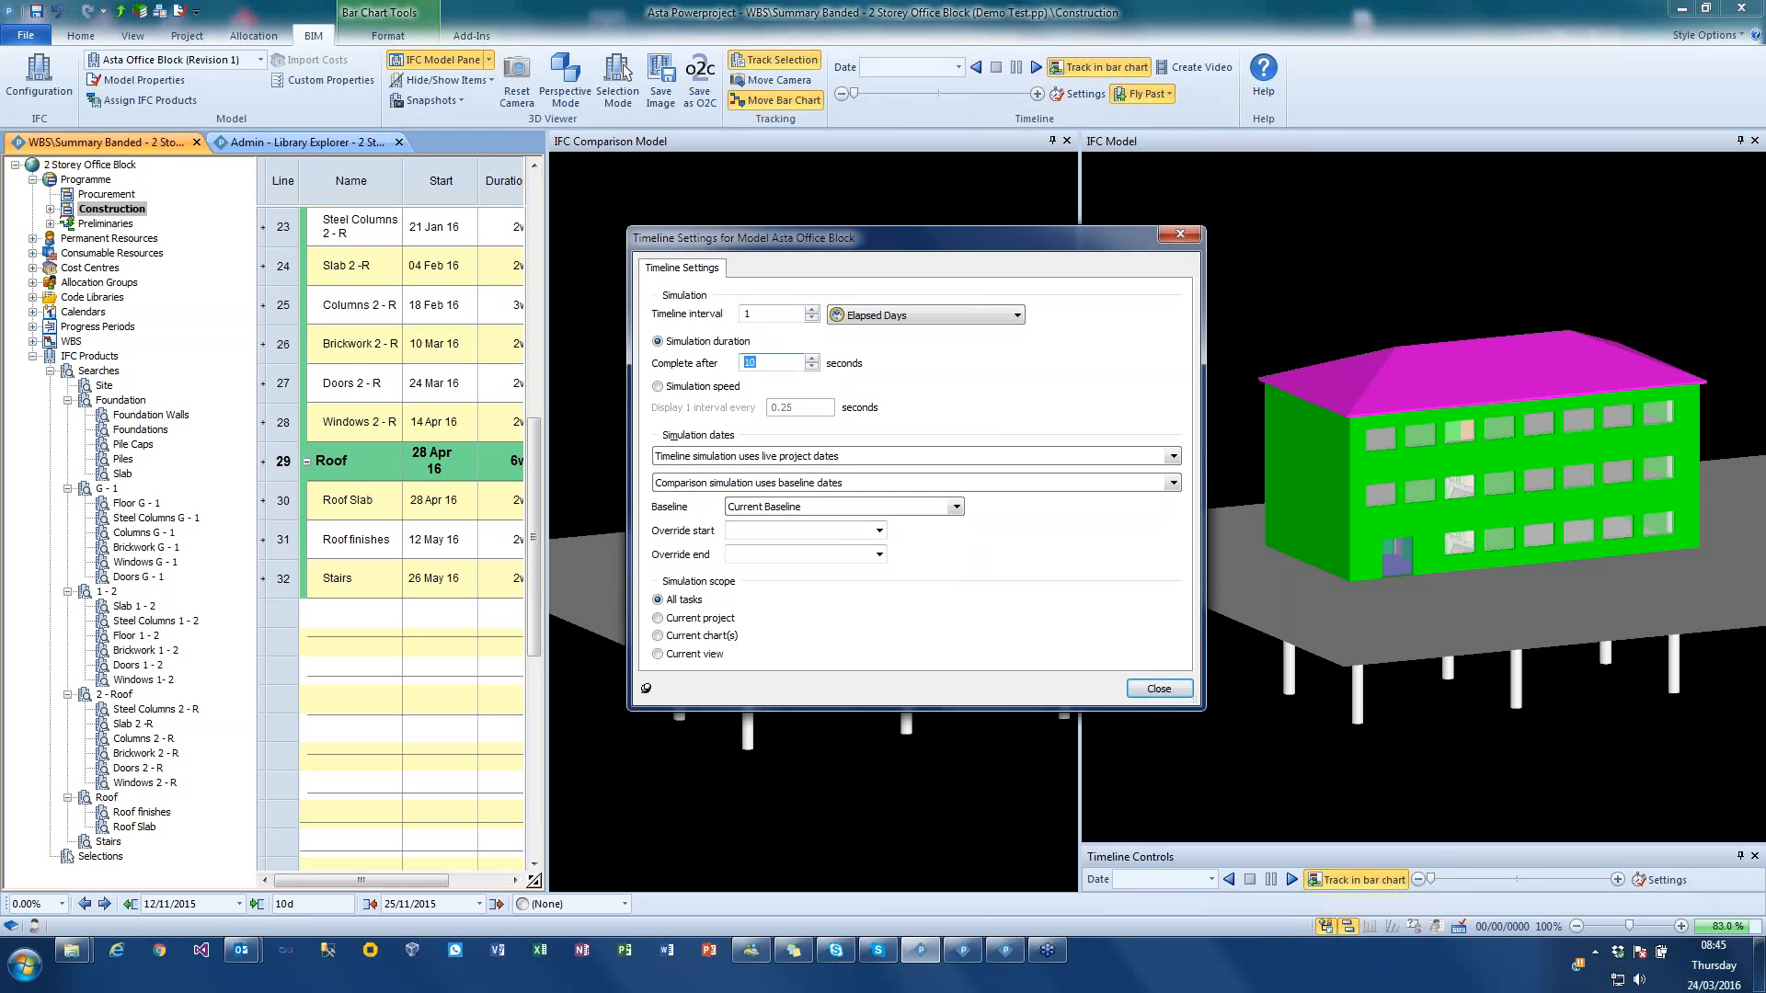
key("Return")
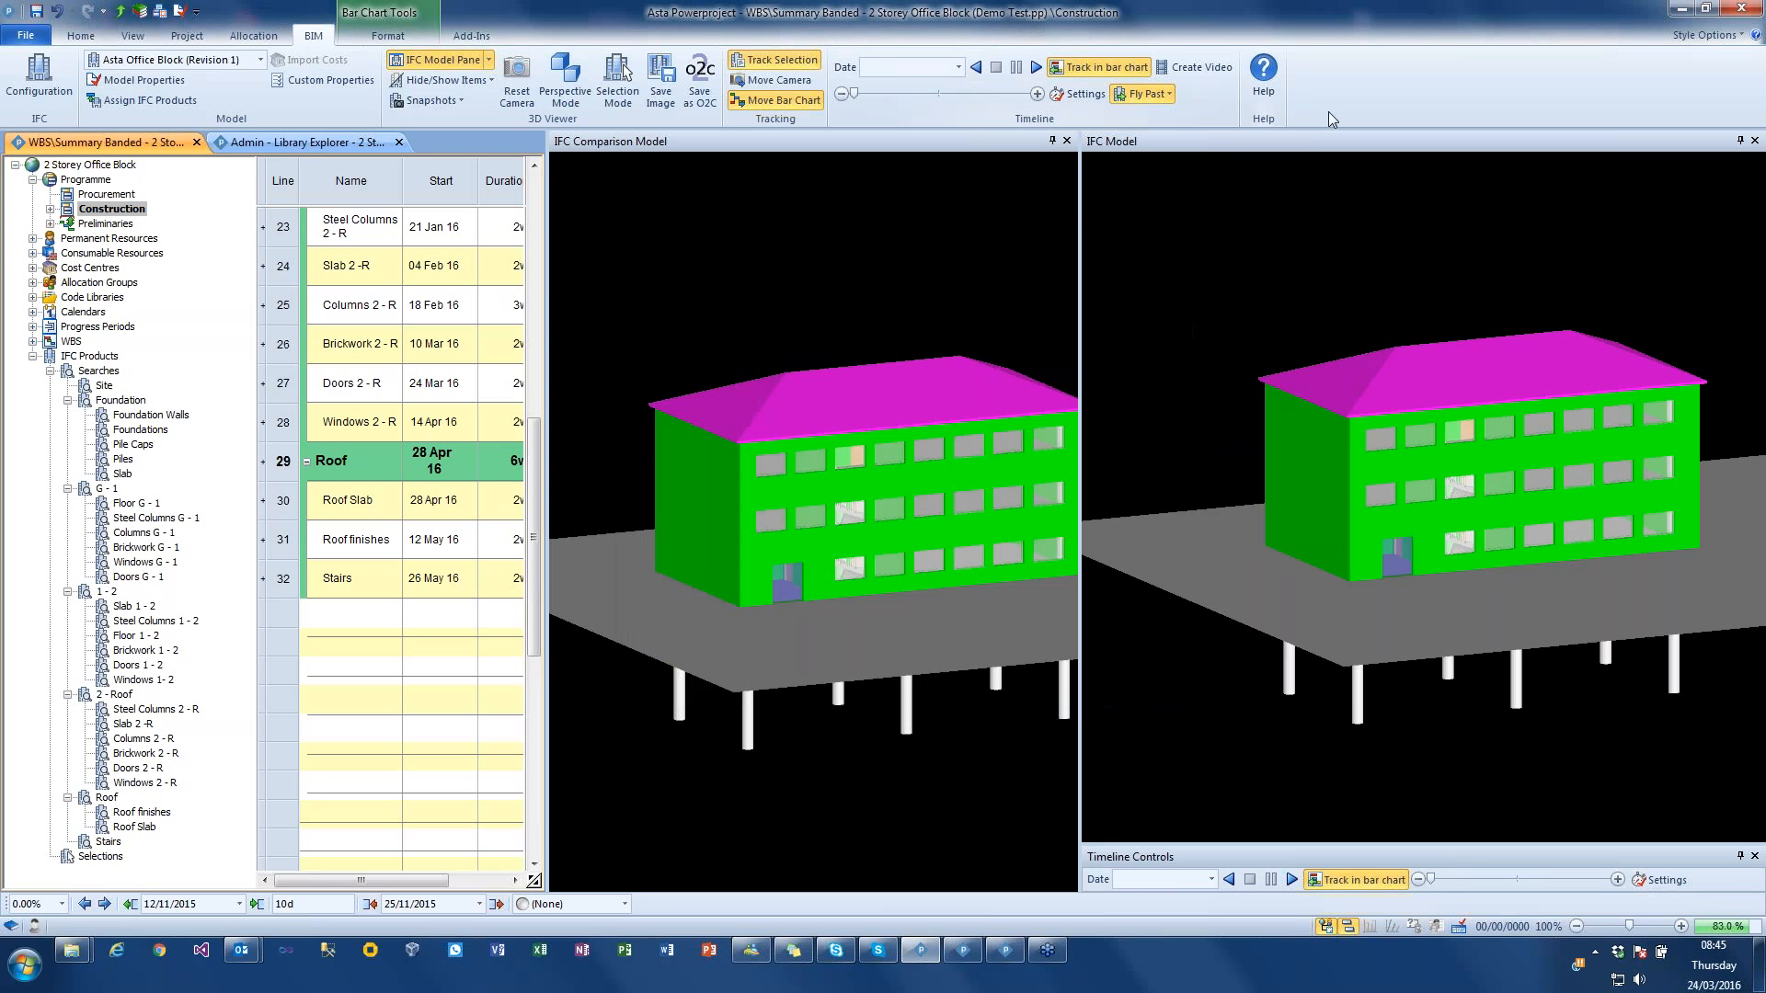
Step: Turn off bar chart and selection tracking and play the live and baseline simulations side by side
left_click(1085, 69)
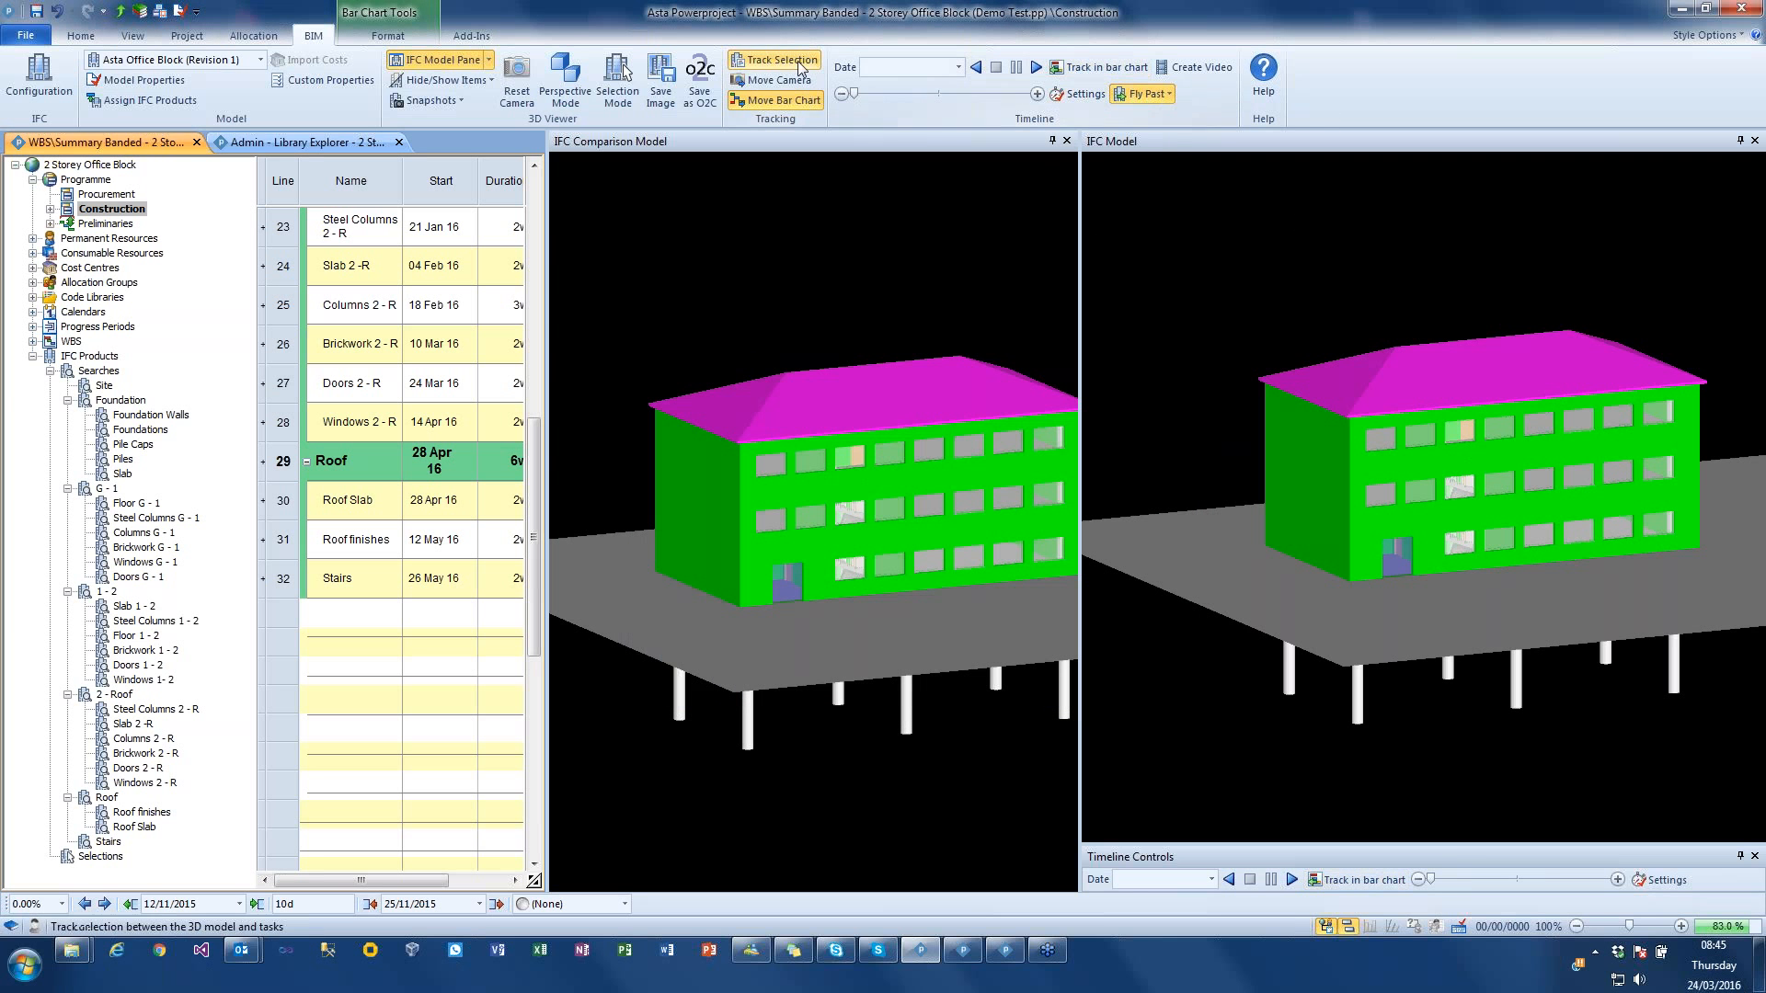
left_click(798, 65)
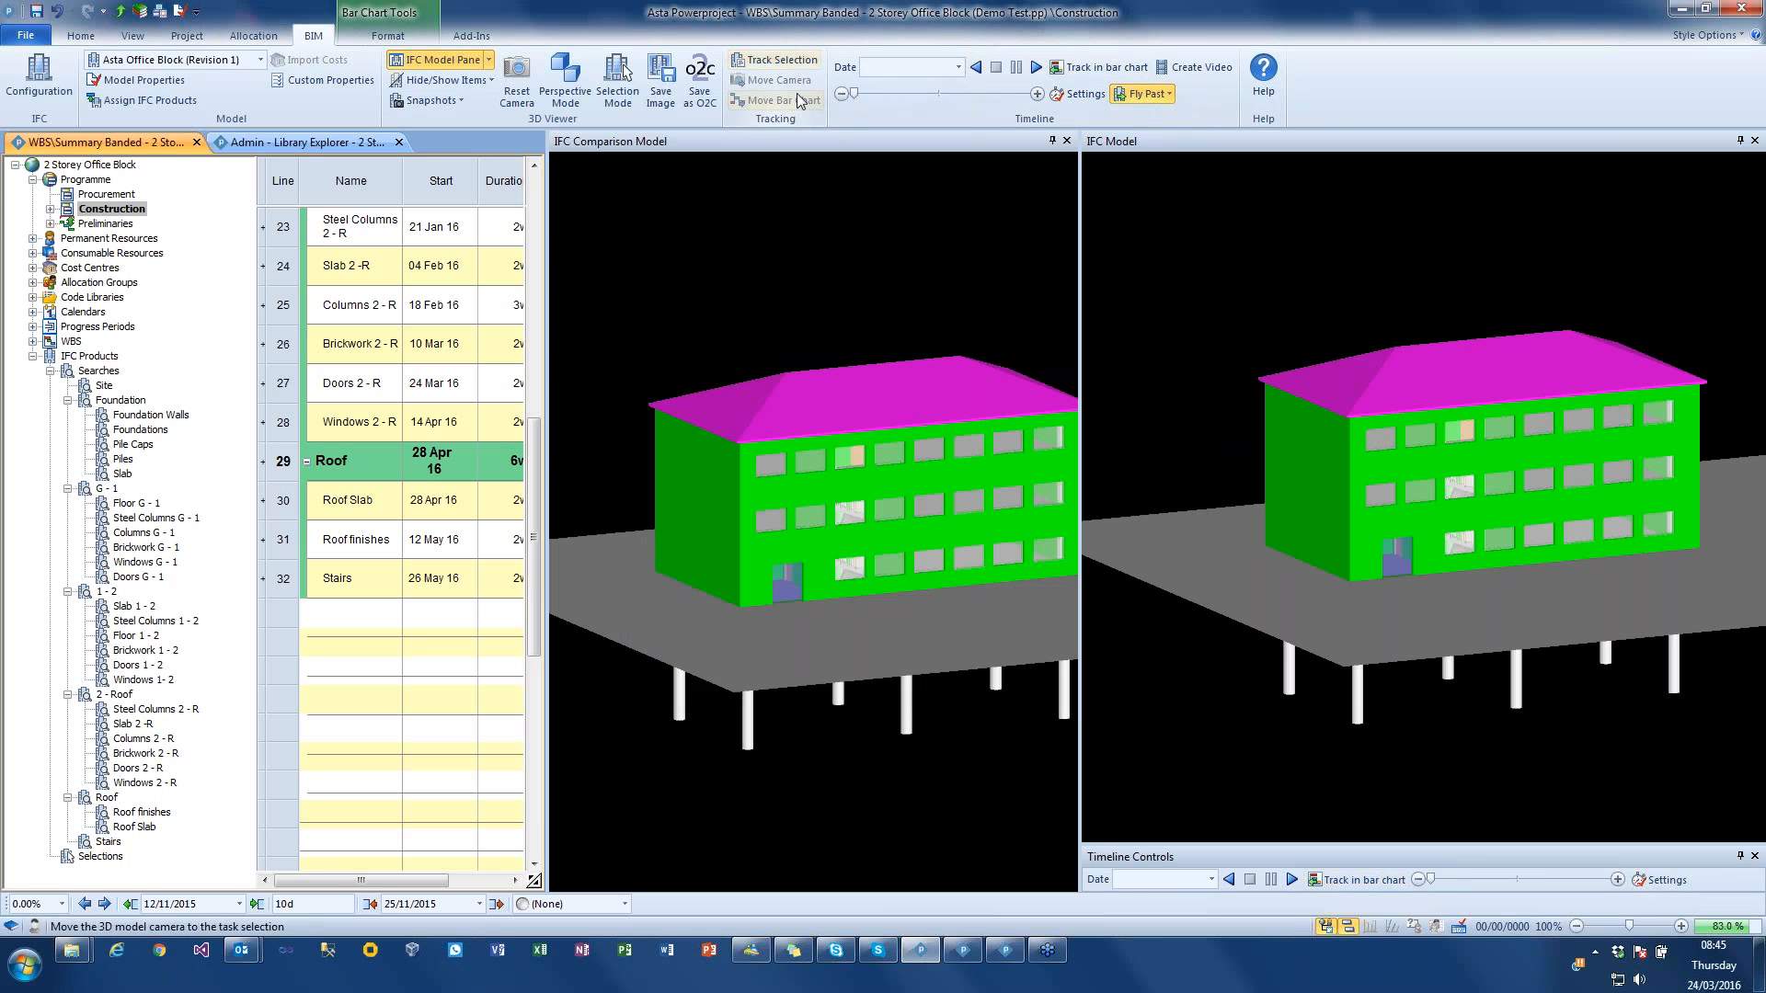
left_click(1034, 68)
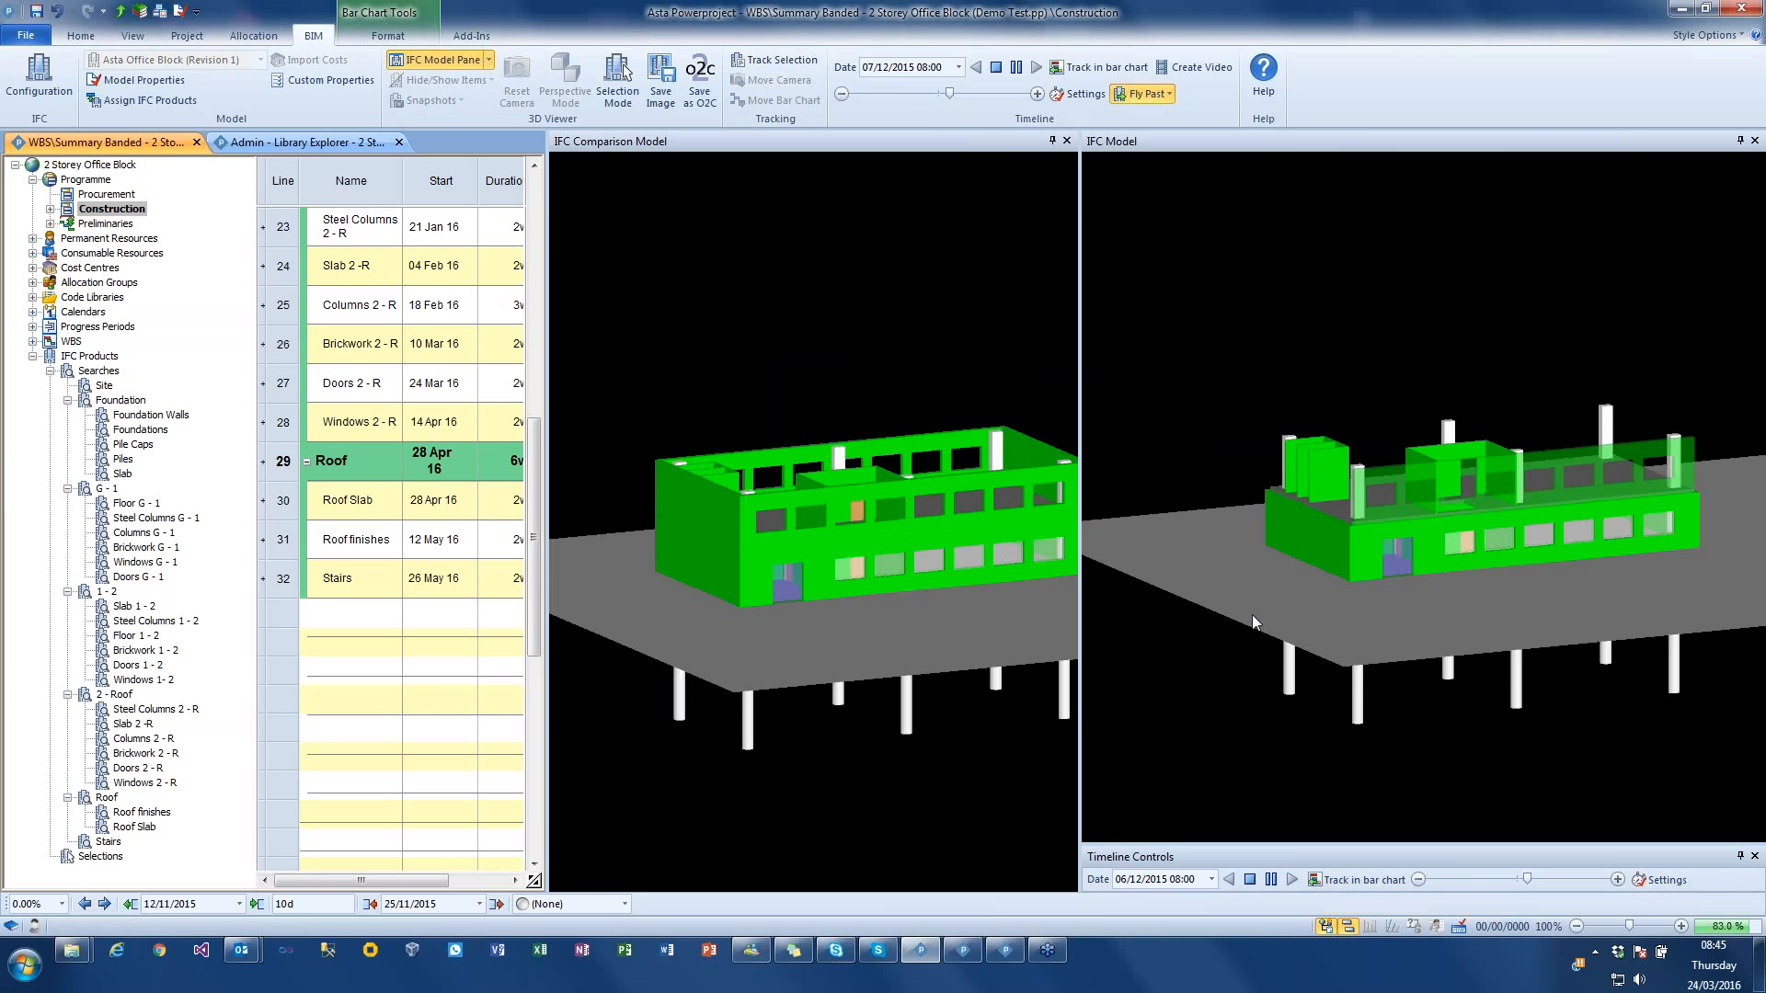
Step: Move the timeline to 27/11/2015, compare both models from a slightly rotated viewpoint, and stop the timeline
left_click(1001, 70)
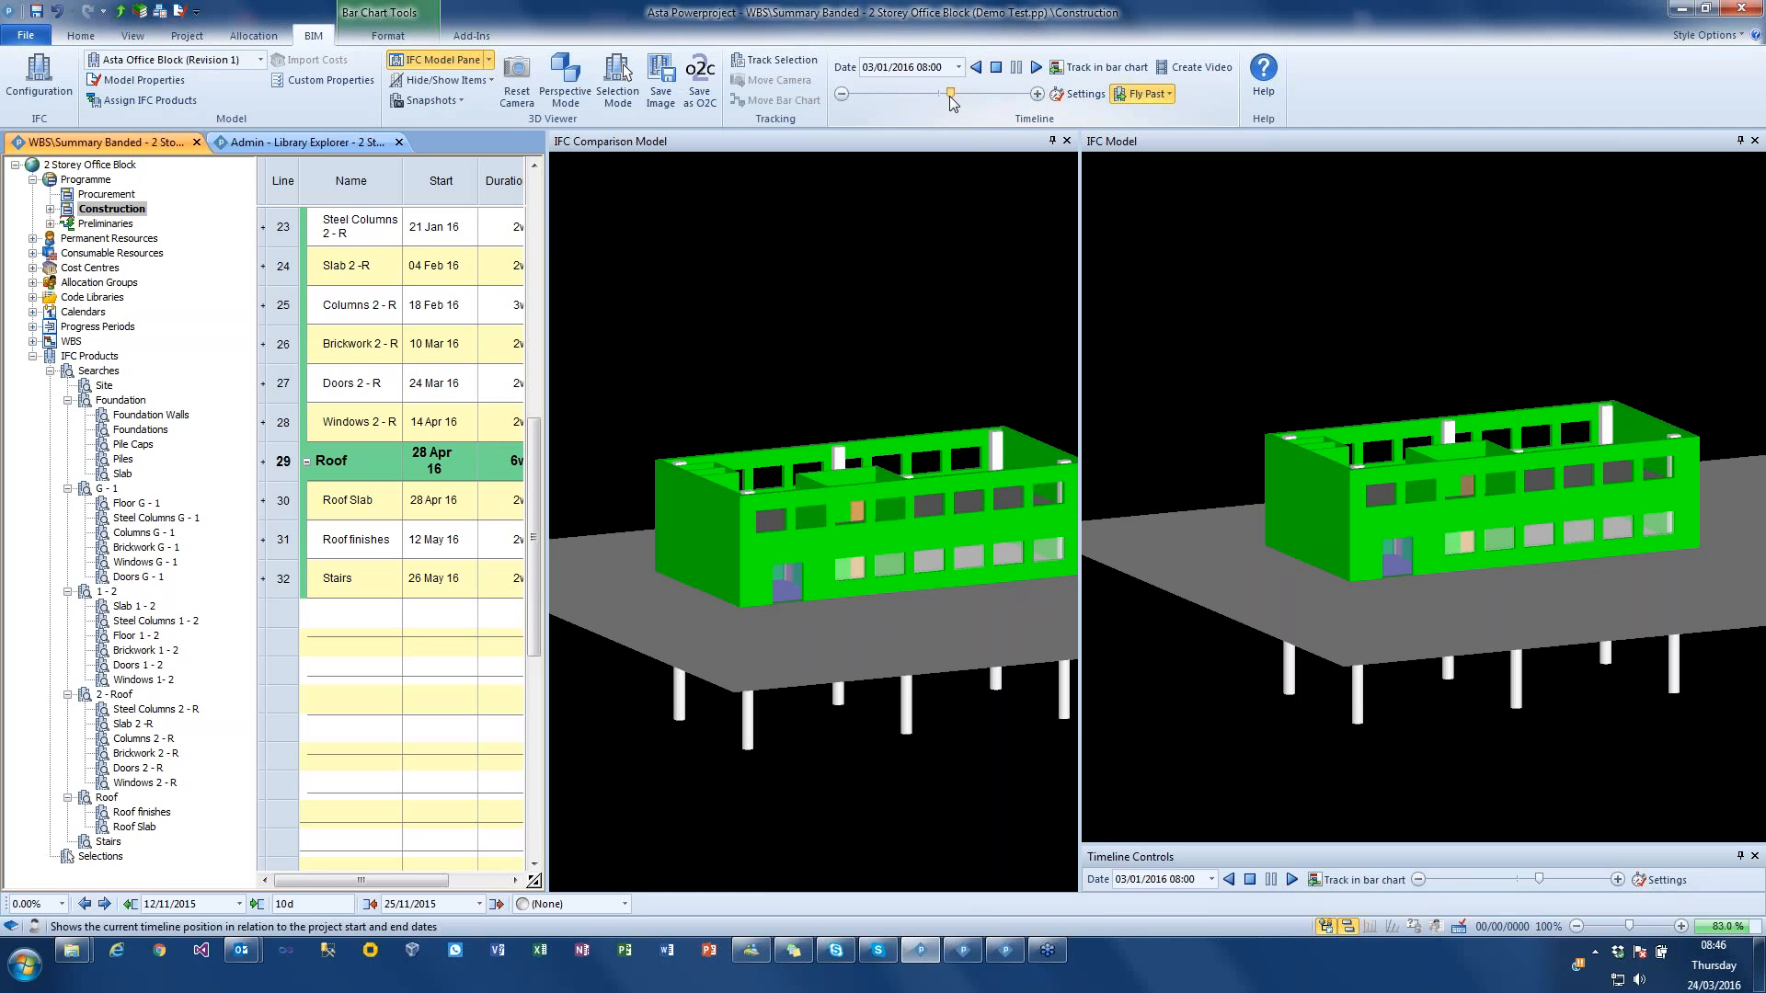
left_click_drag(958, 96, 946, 96)
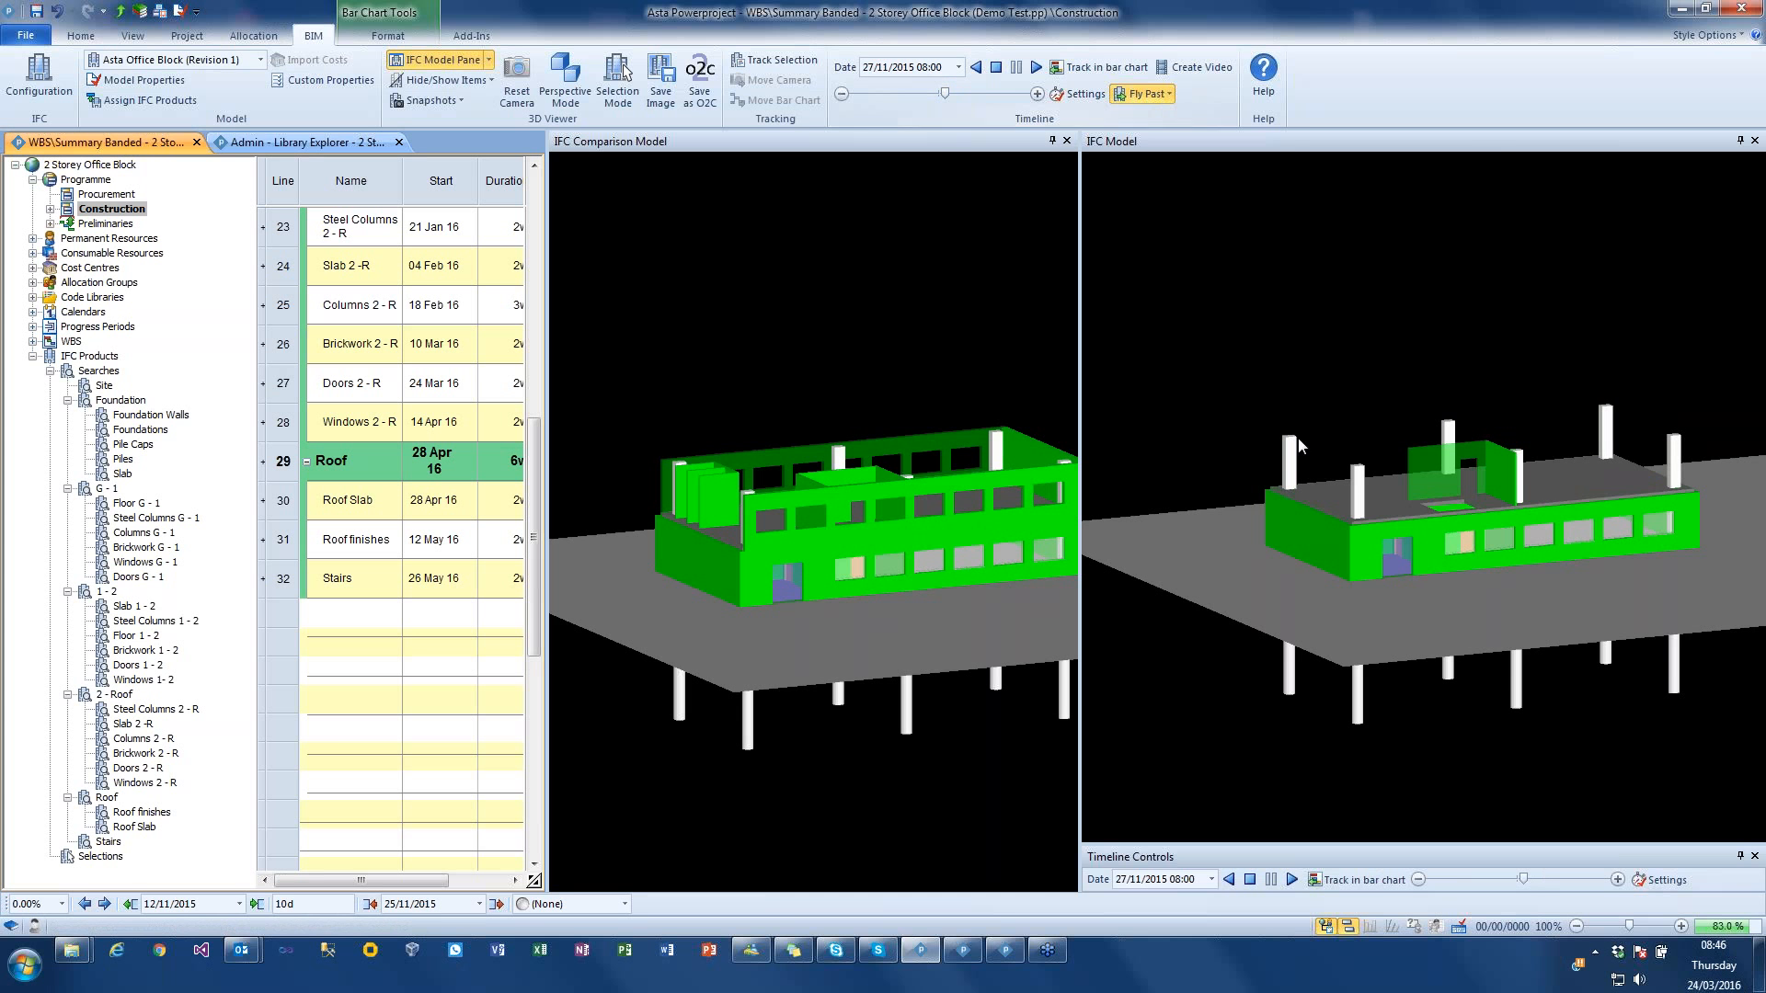
mouse_move(1285, 442)
left_mouse_down()
mouse_move(1290, 401)
mouse_move(1261, 440)
left_mouse_up()
mouse_move(991, 426)
left_mouse_down()
mouse_move(1006, 379)
mouse_move(946, 379)
mouse_move(990, 392)
left_mouse_up()
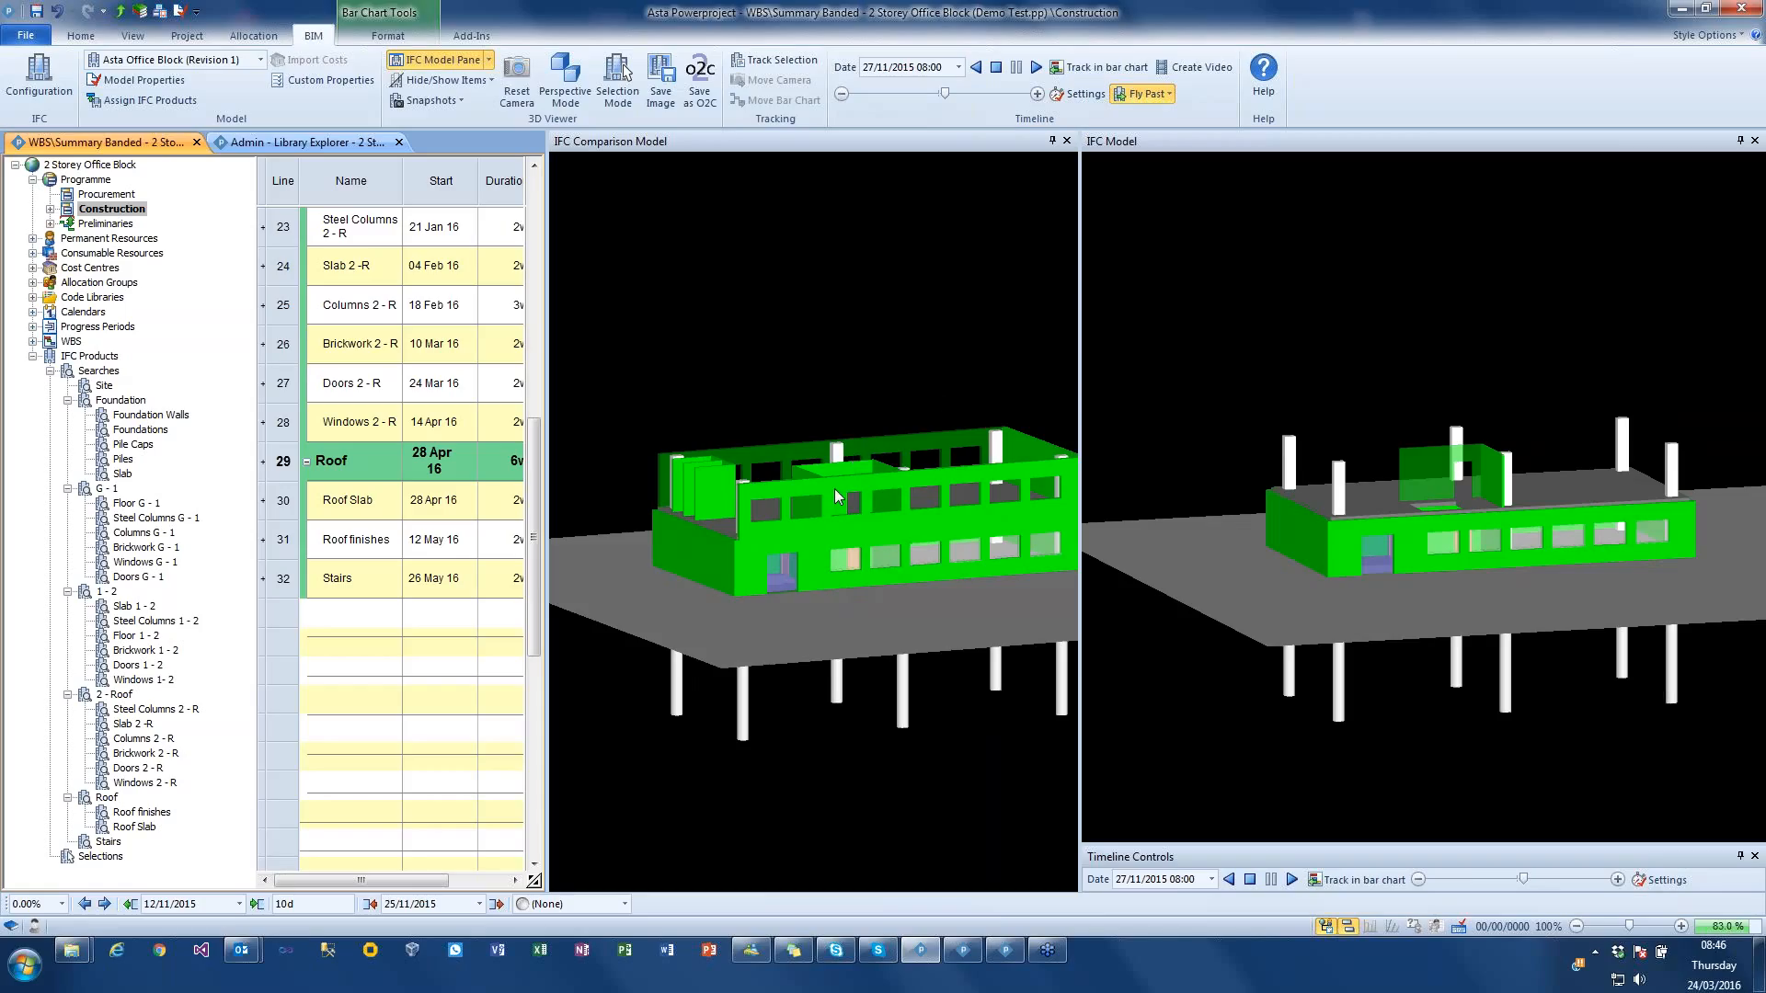
left_click(995, 69)
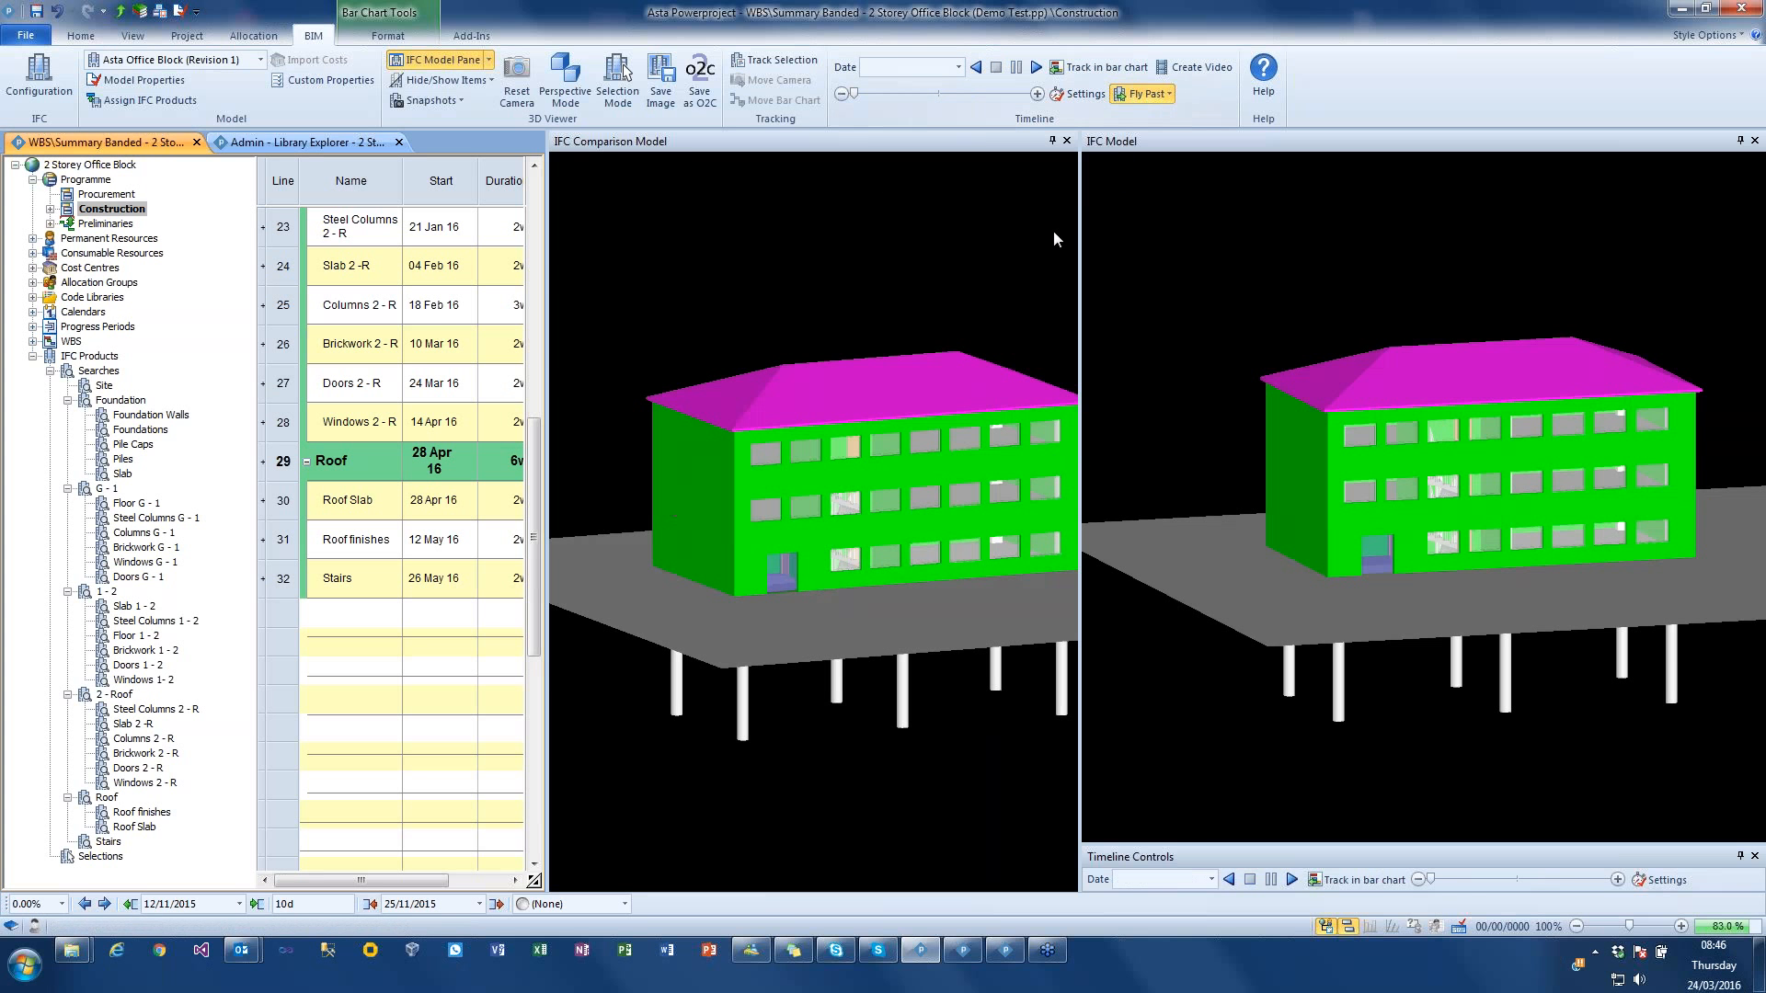
left_click(1145, 93)
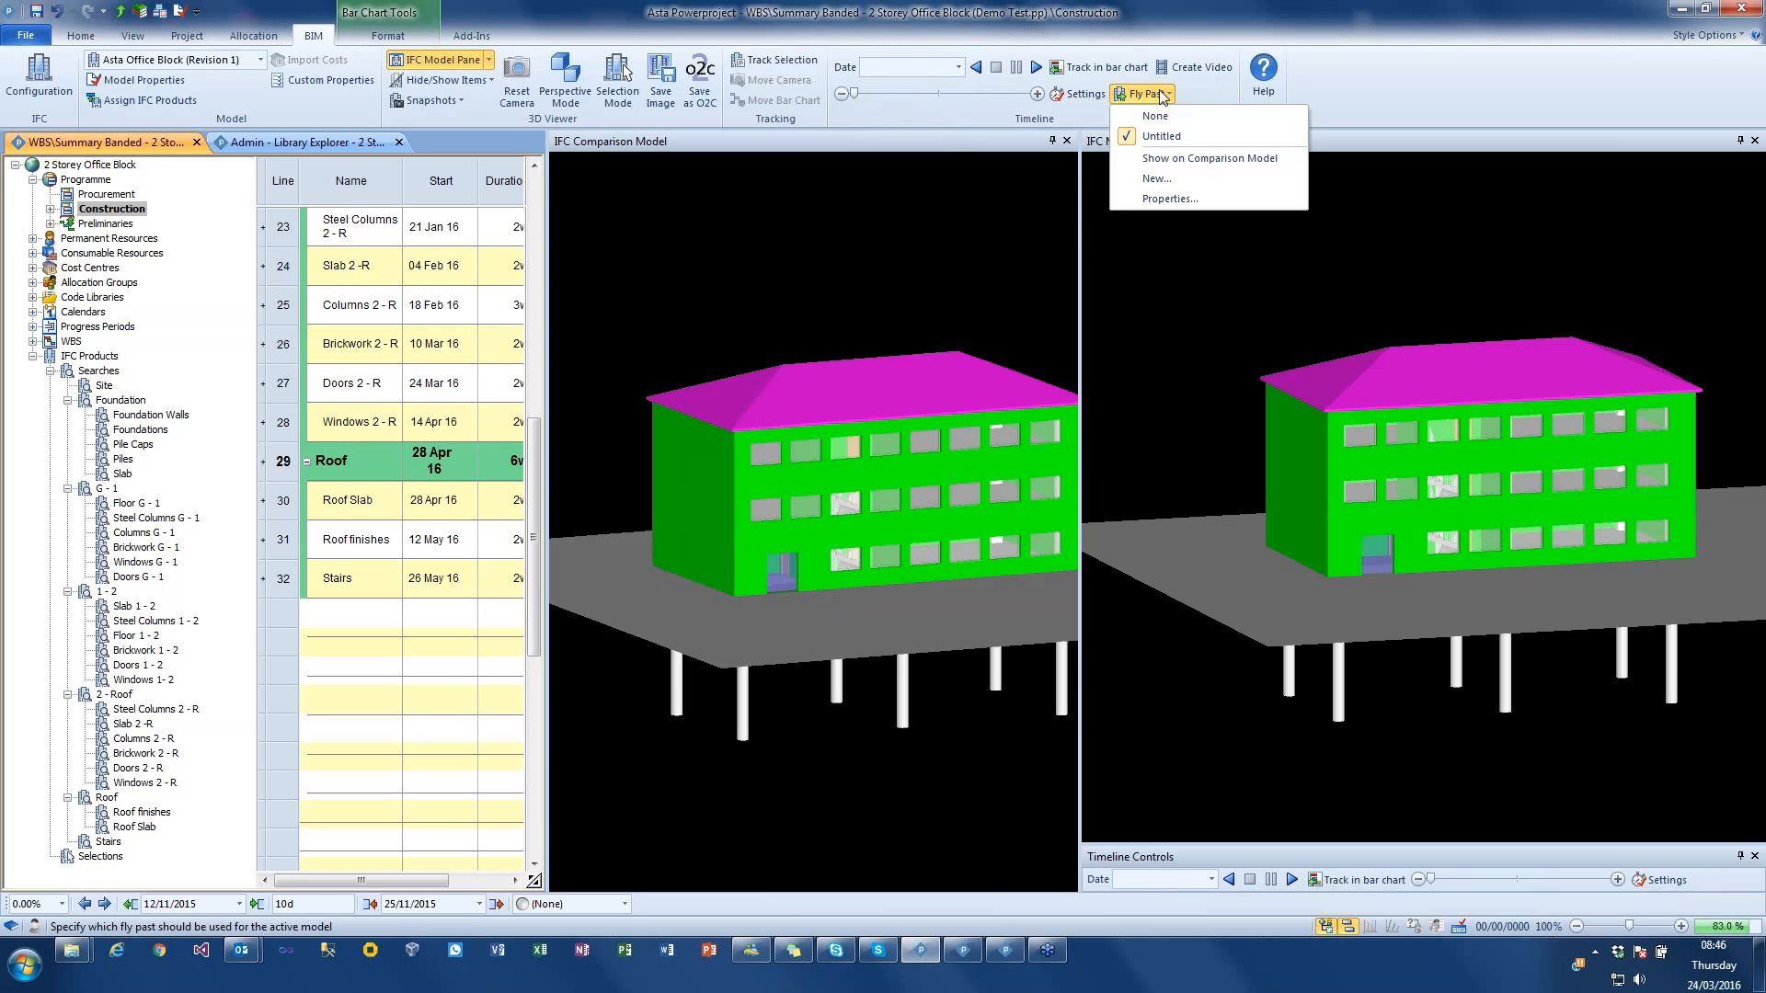
left_click(1012, 208)
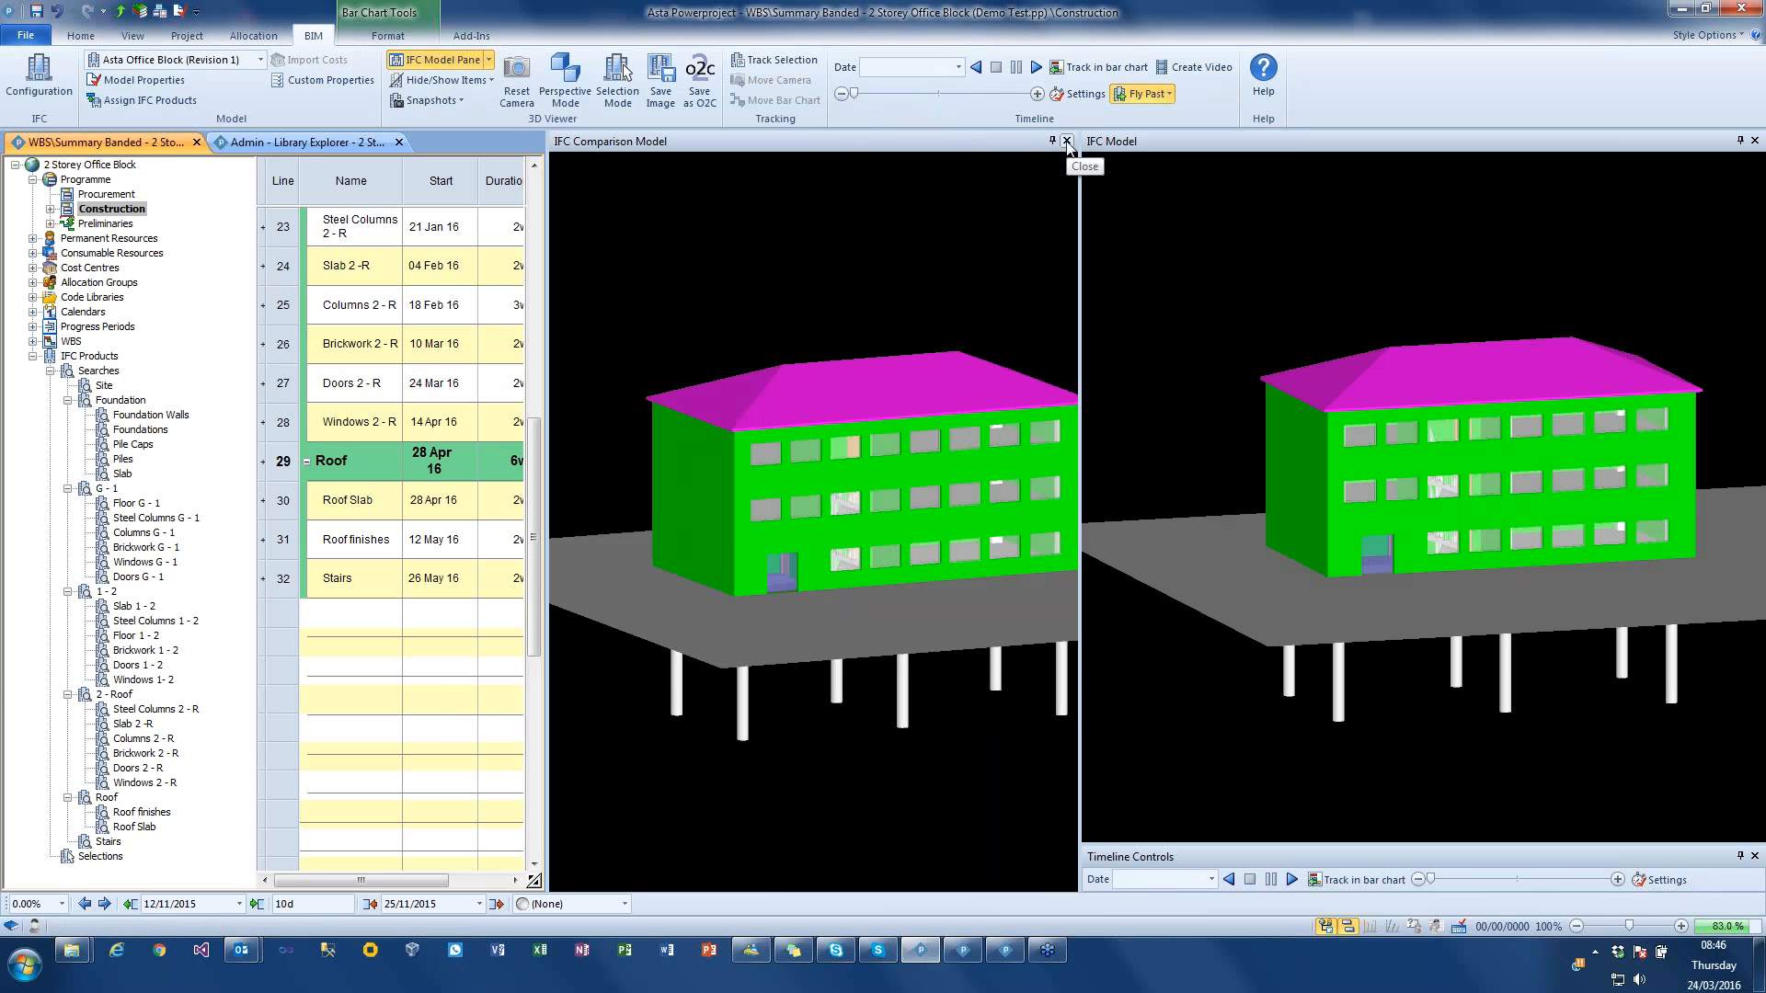
Step: Close the IFC comparison model and widen the main IFC model pane
left_click(1067, 141)
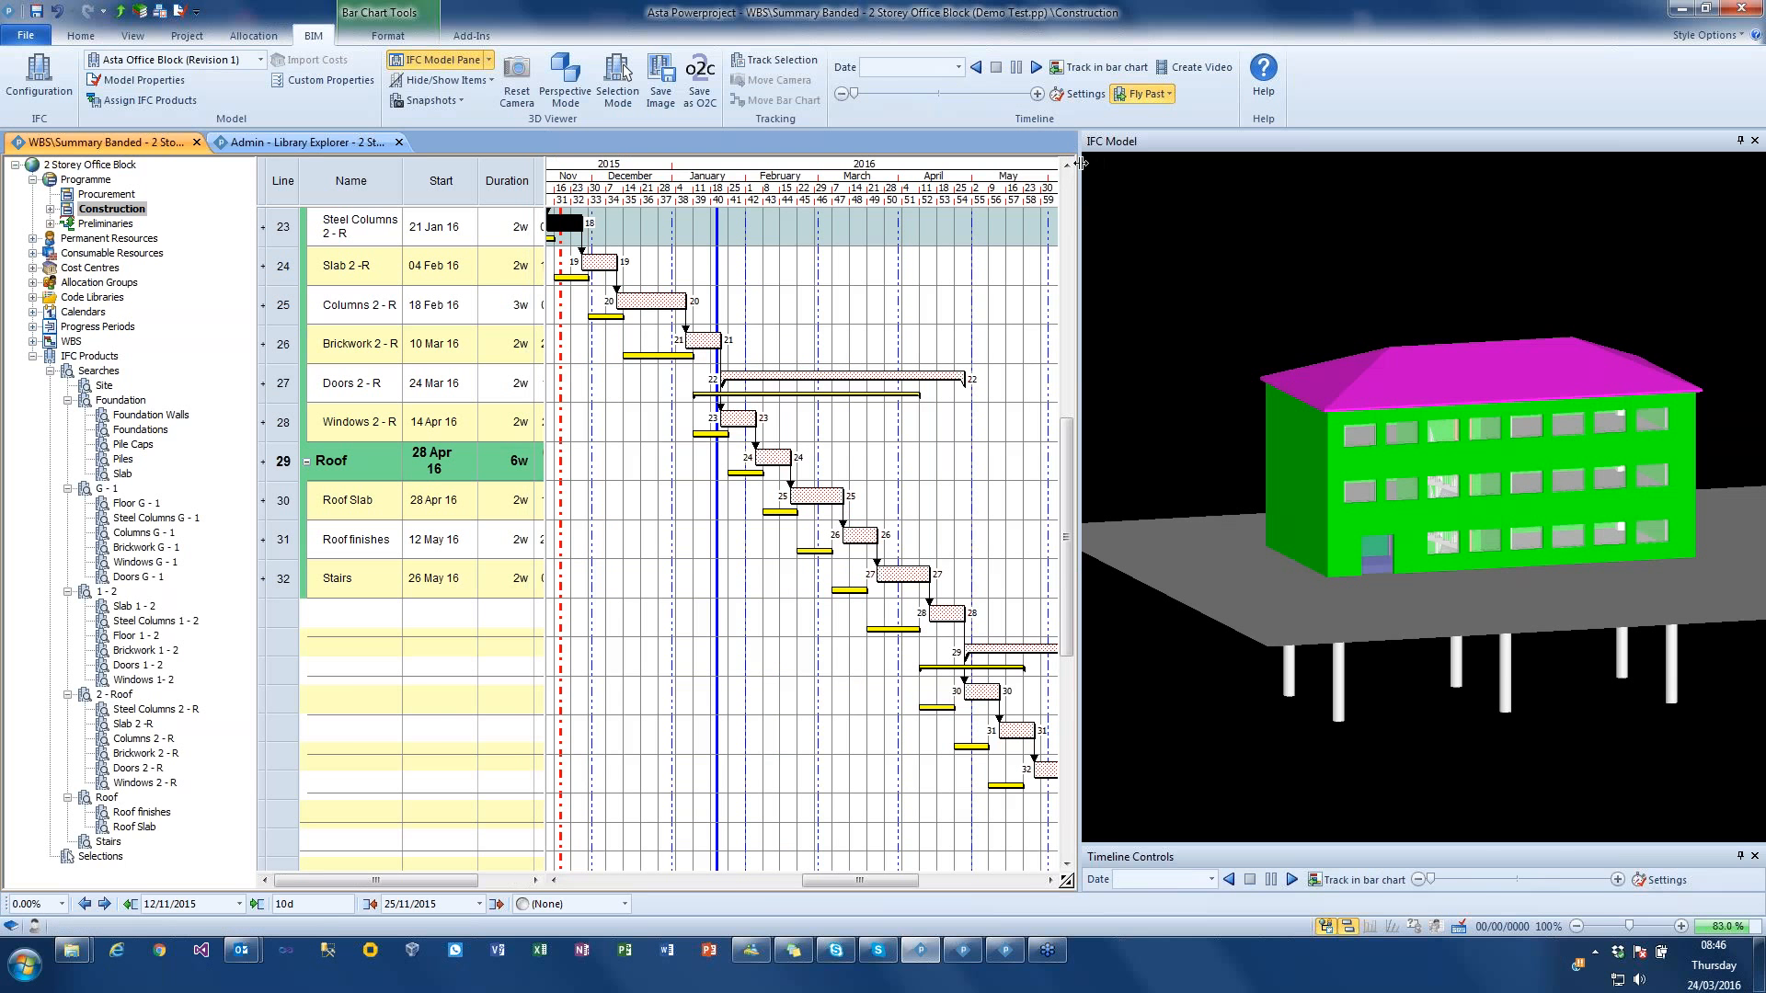
left_click_drag(1009, 164, 875, 172)
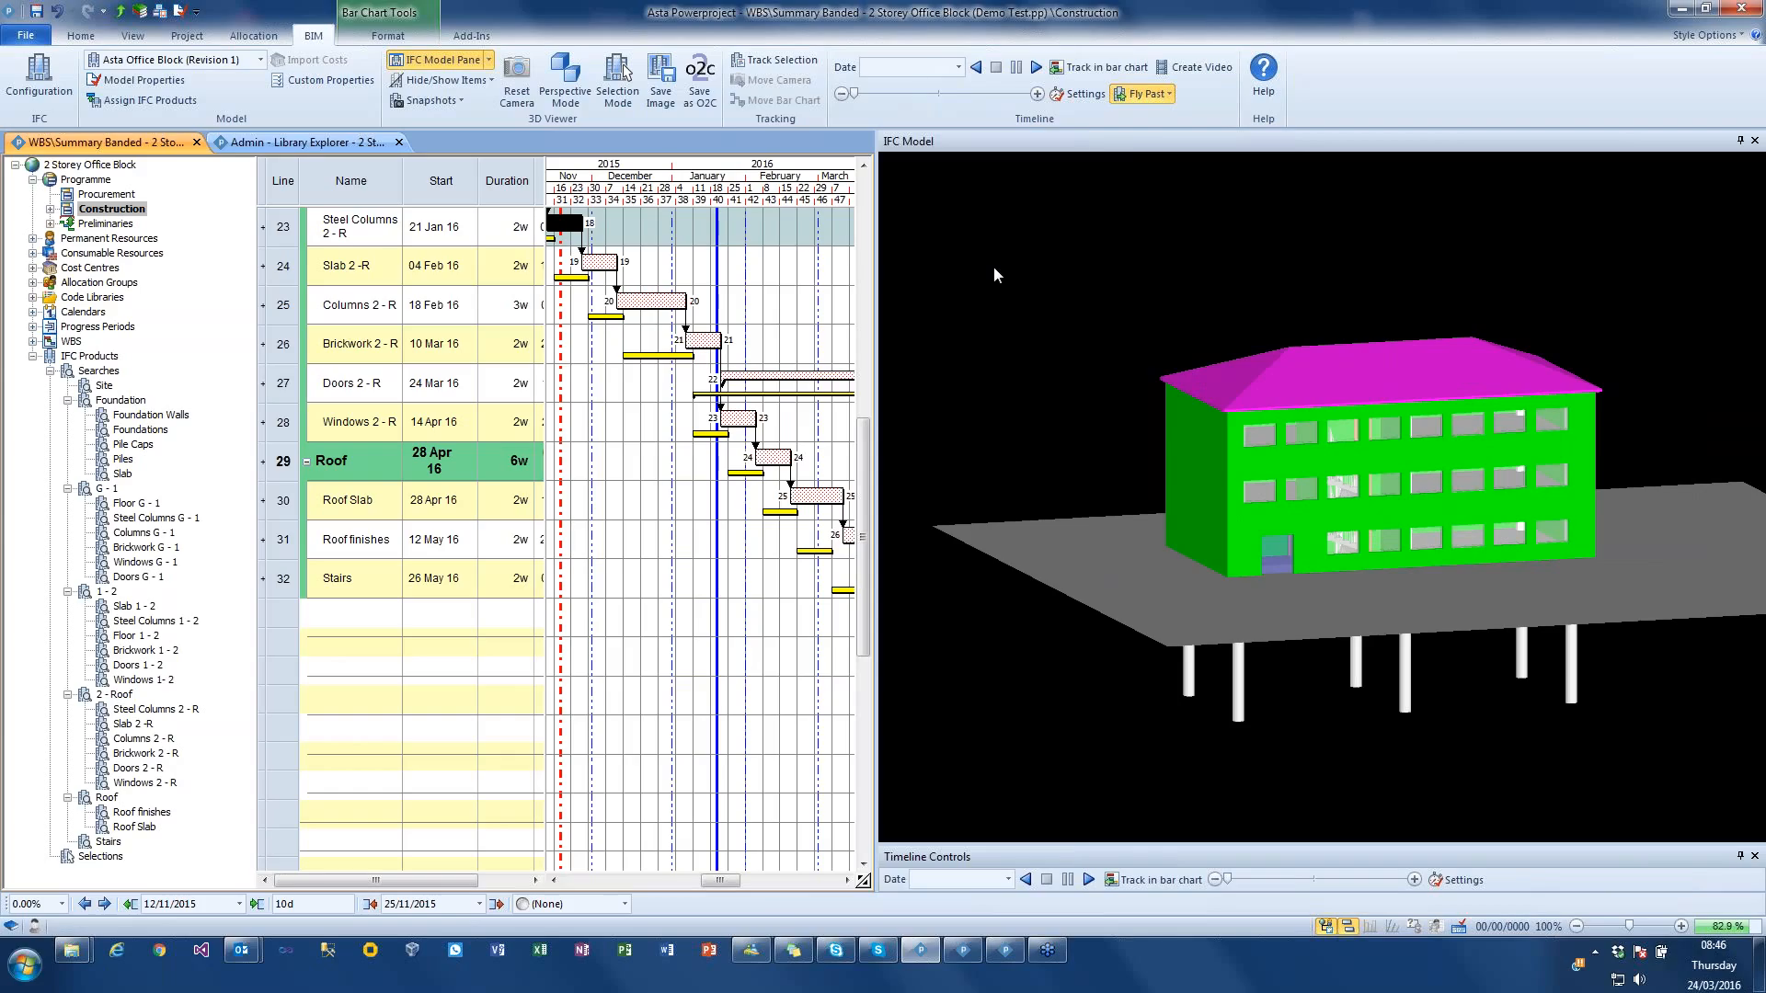
Step: Open the untitled fly past's properties, rotate the model to an angled front view, and rename the fly past New Flypast
left_click(1170, 96)
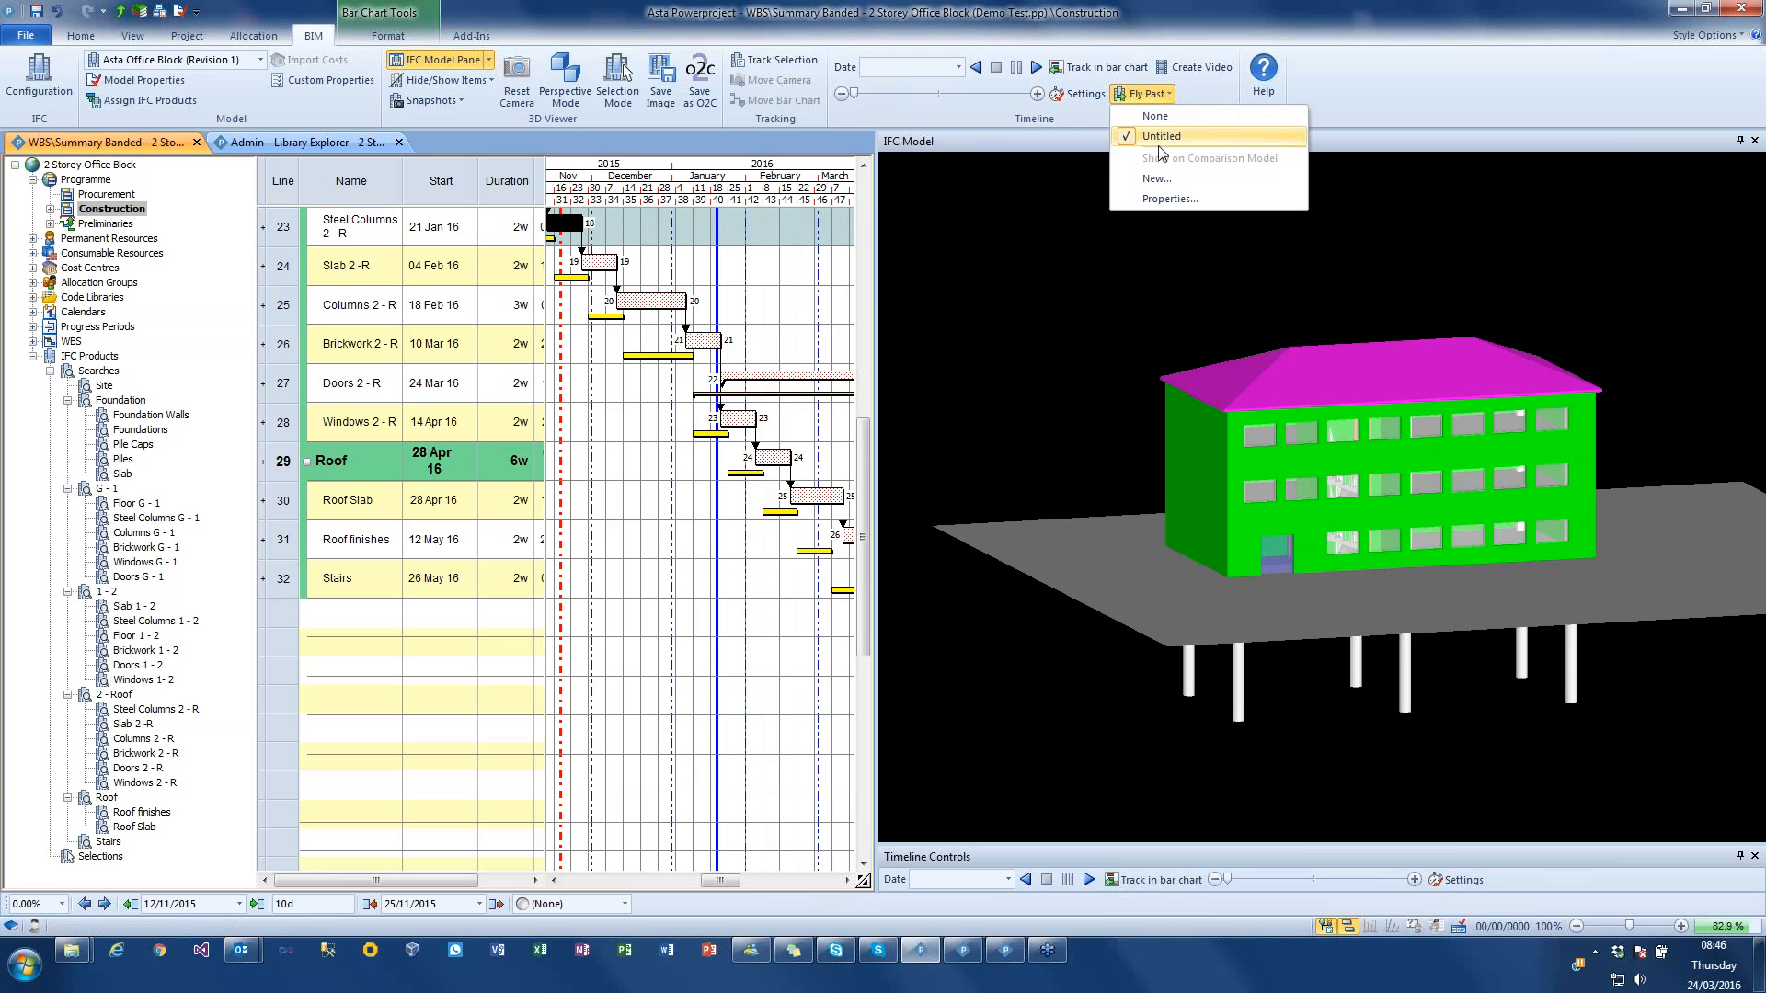
left_click(1168, 199)
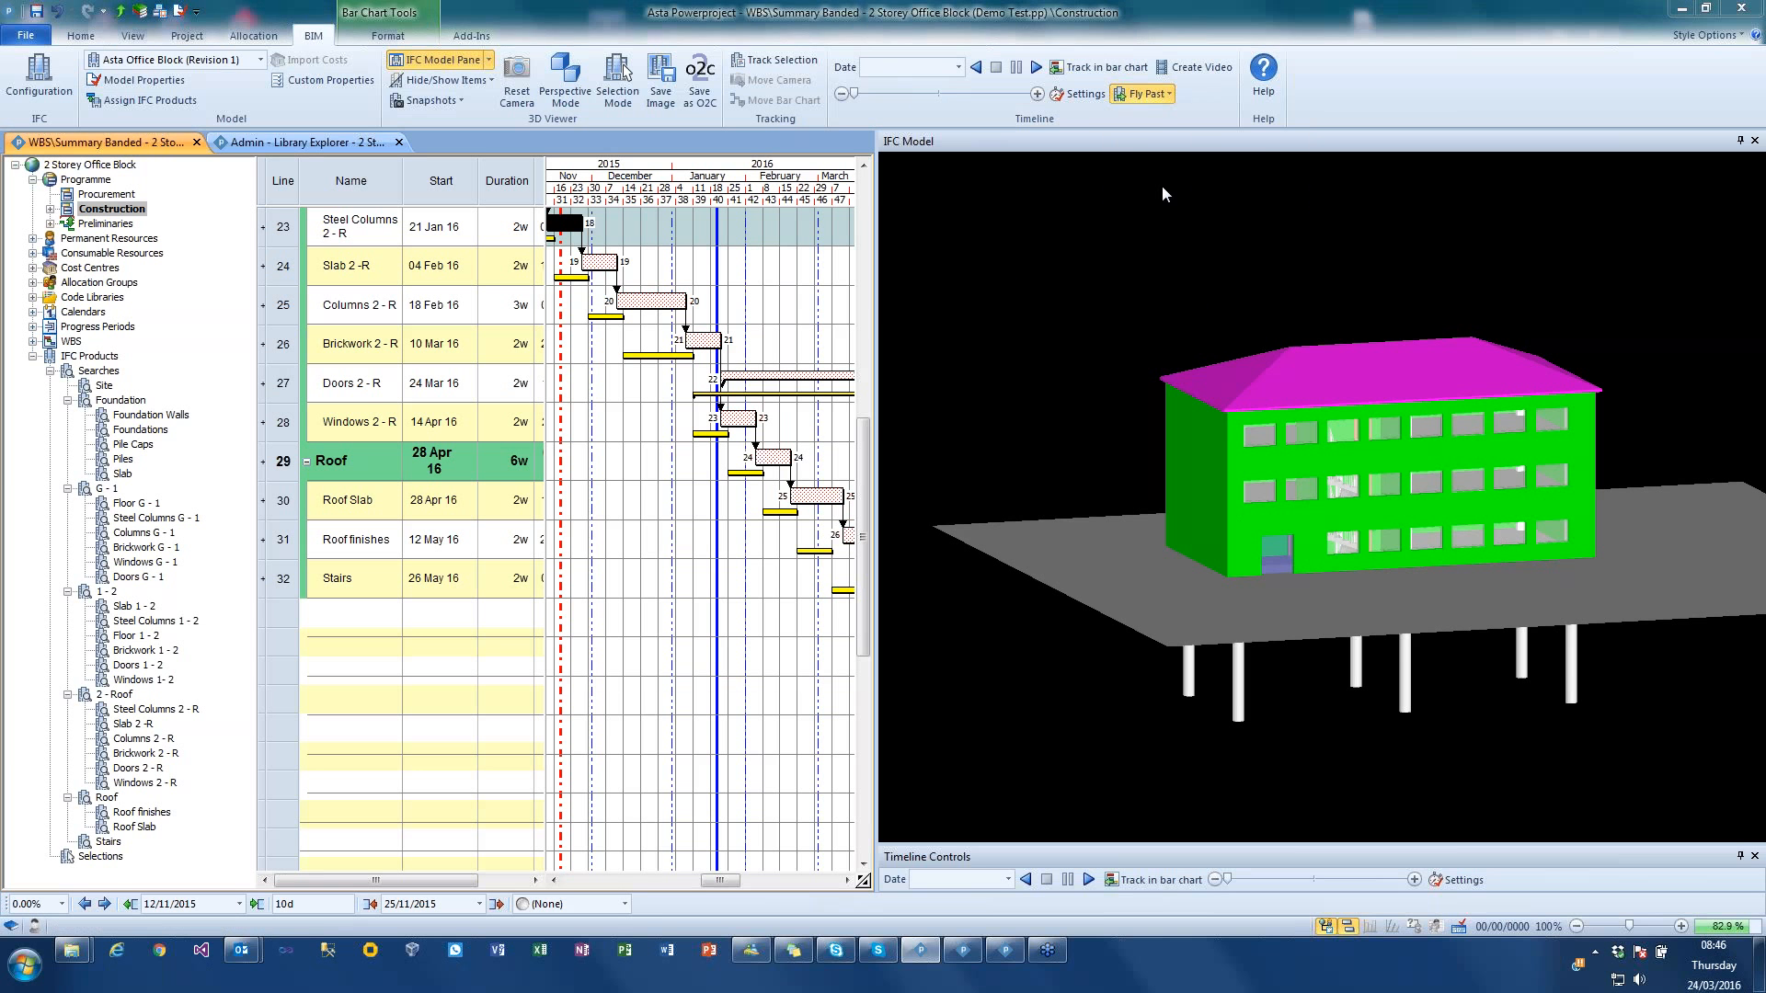
left_click_drag(1032, 296, 714, 478)
left_click_drag(1180, 351, 1115, 367)
left_click_drag(602, 476, 558, 306)
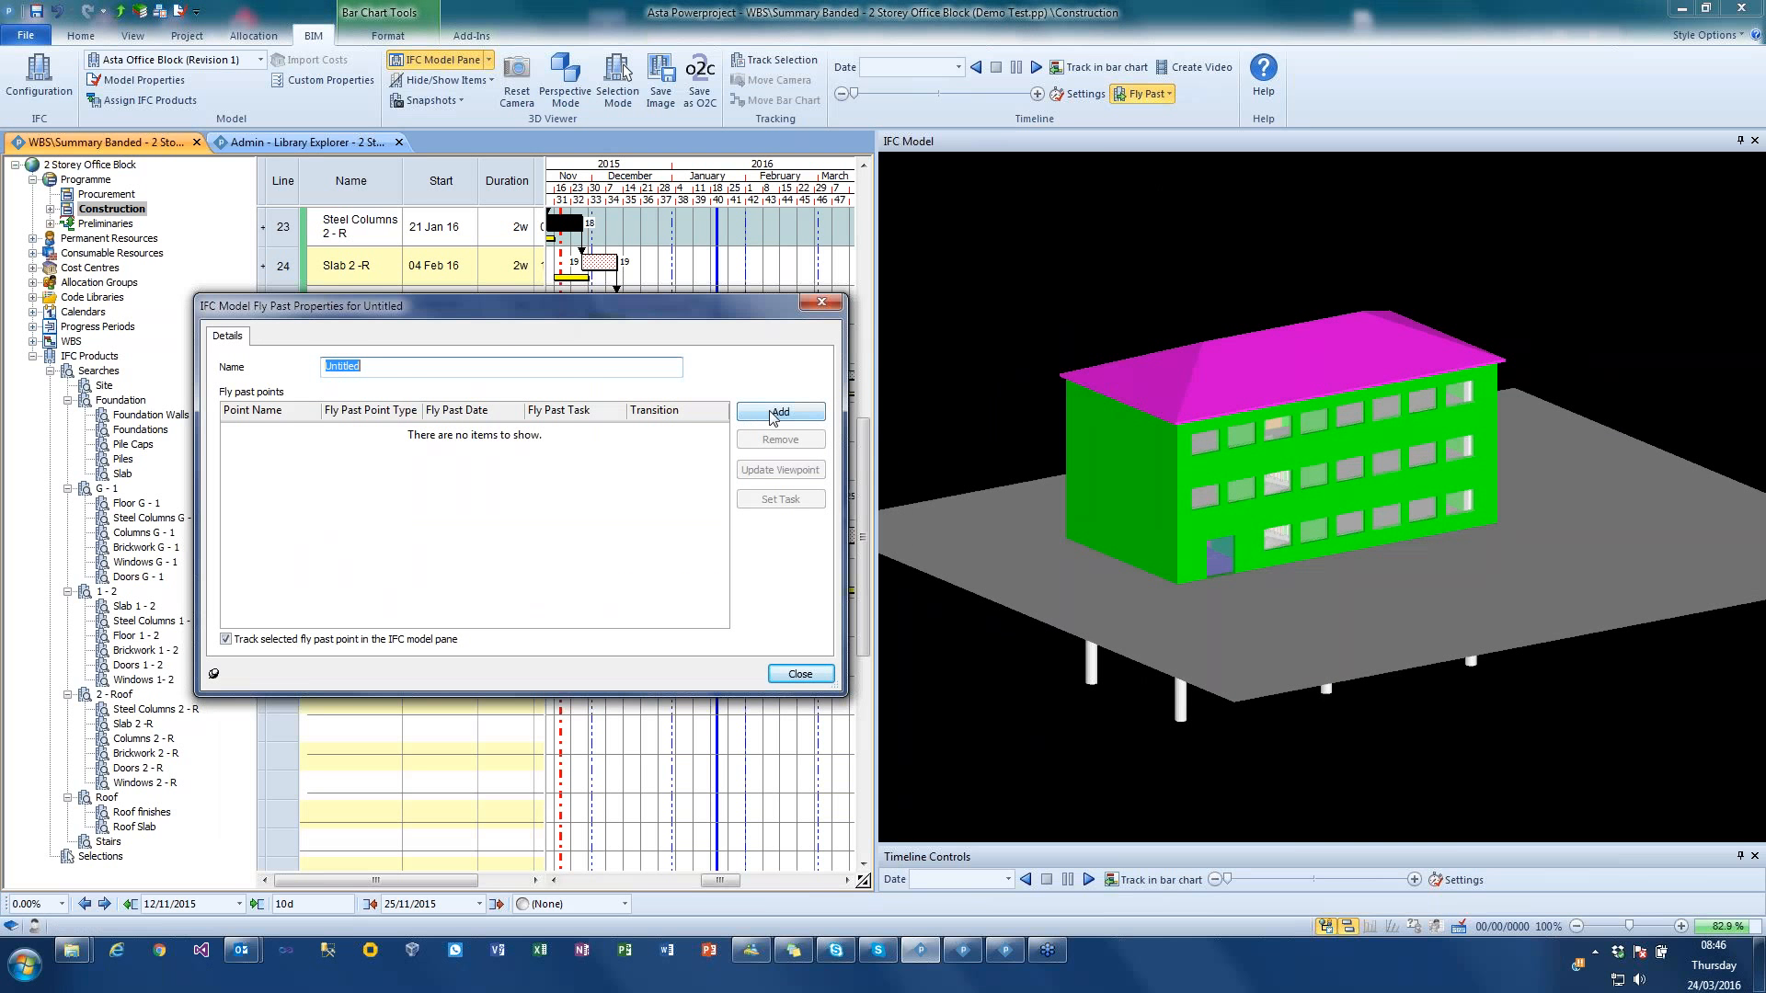
type("New Flypast")
Step: Add a Task Start fly past point linked to the Site task and store the current model viewpoint for it
left_click(759, 419)
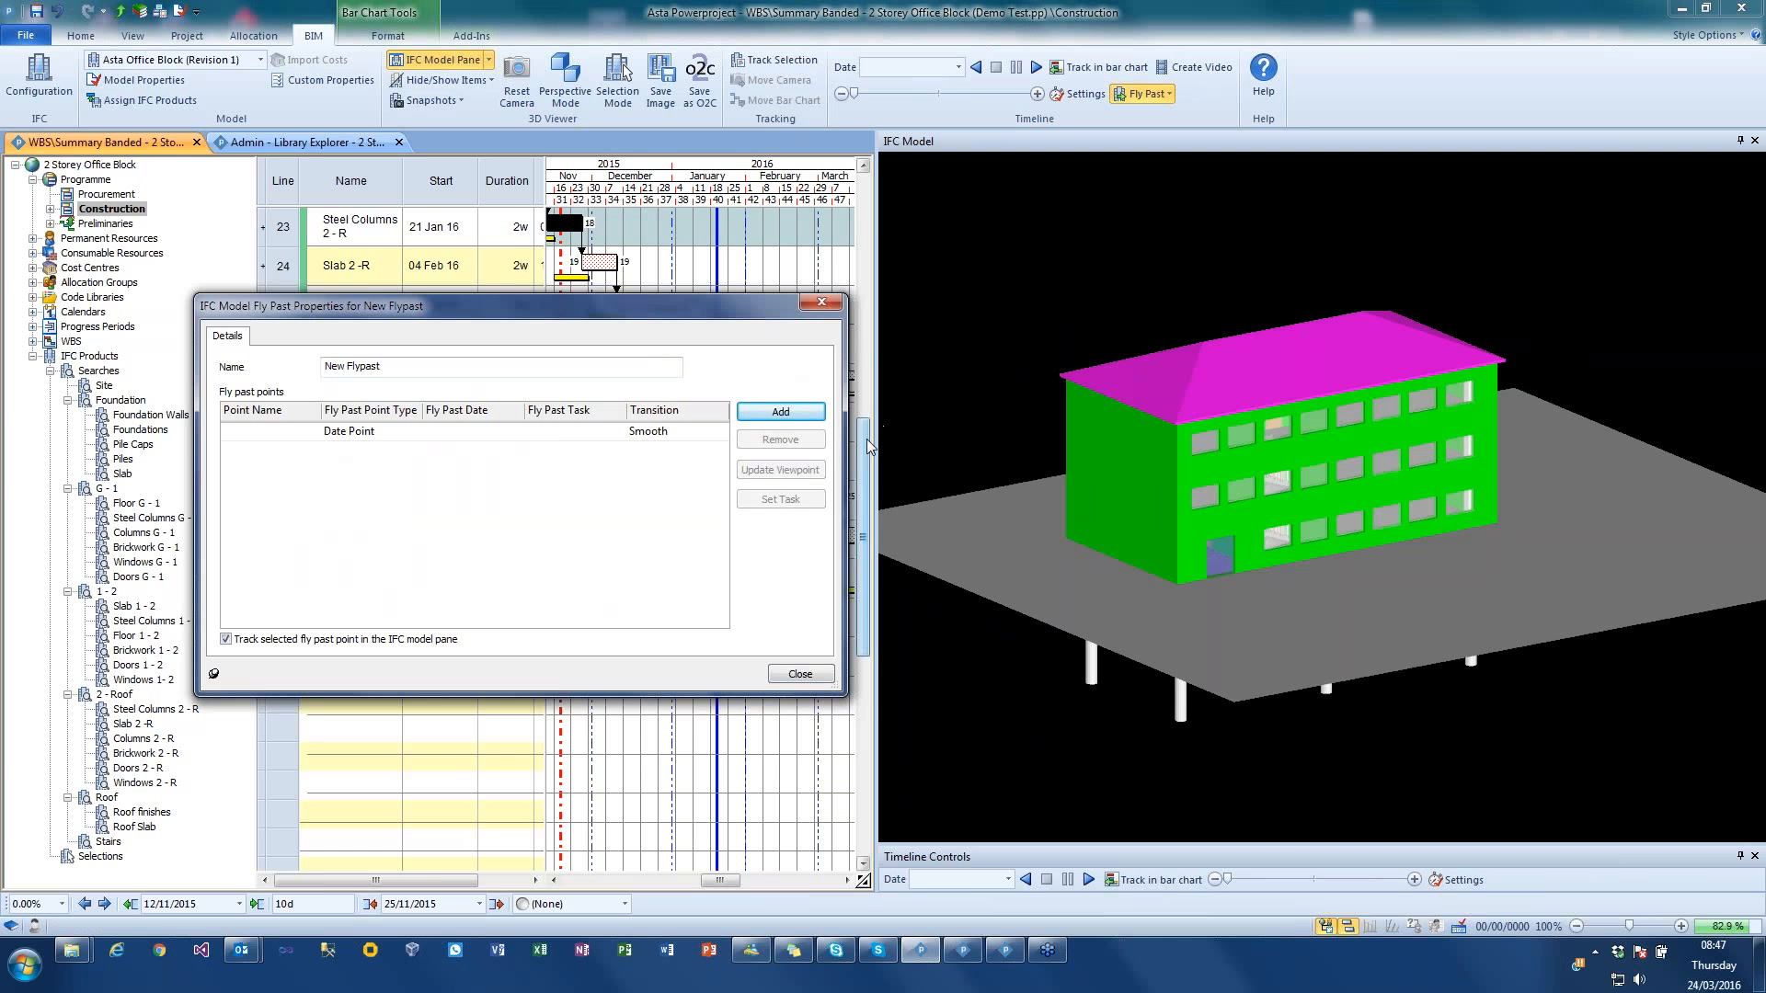
left_click_drag(863, 439, 864, 184)
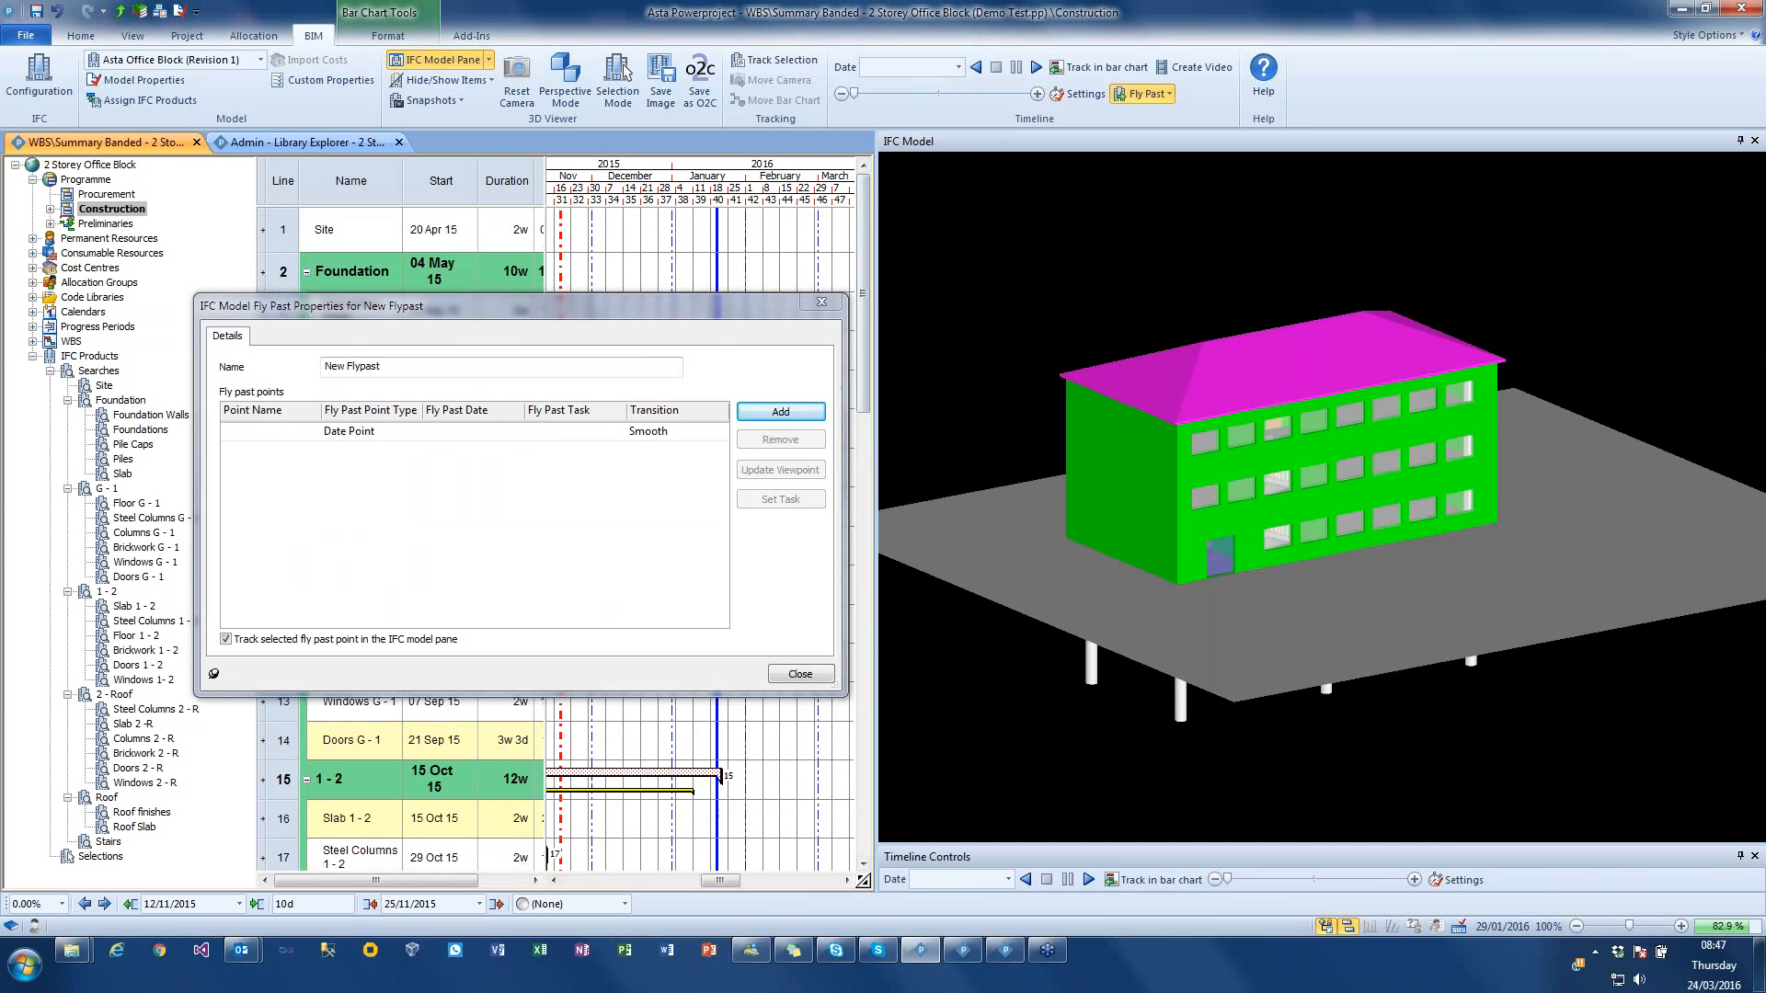
left_click_drag(718, 881, 643, 880)
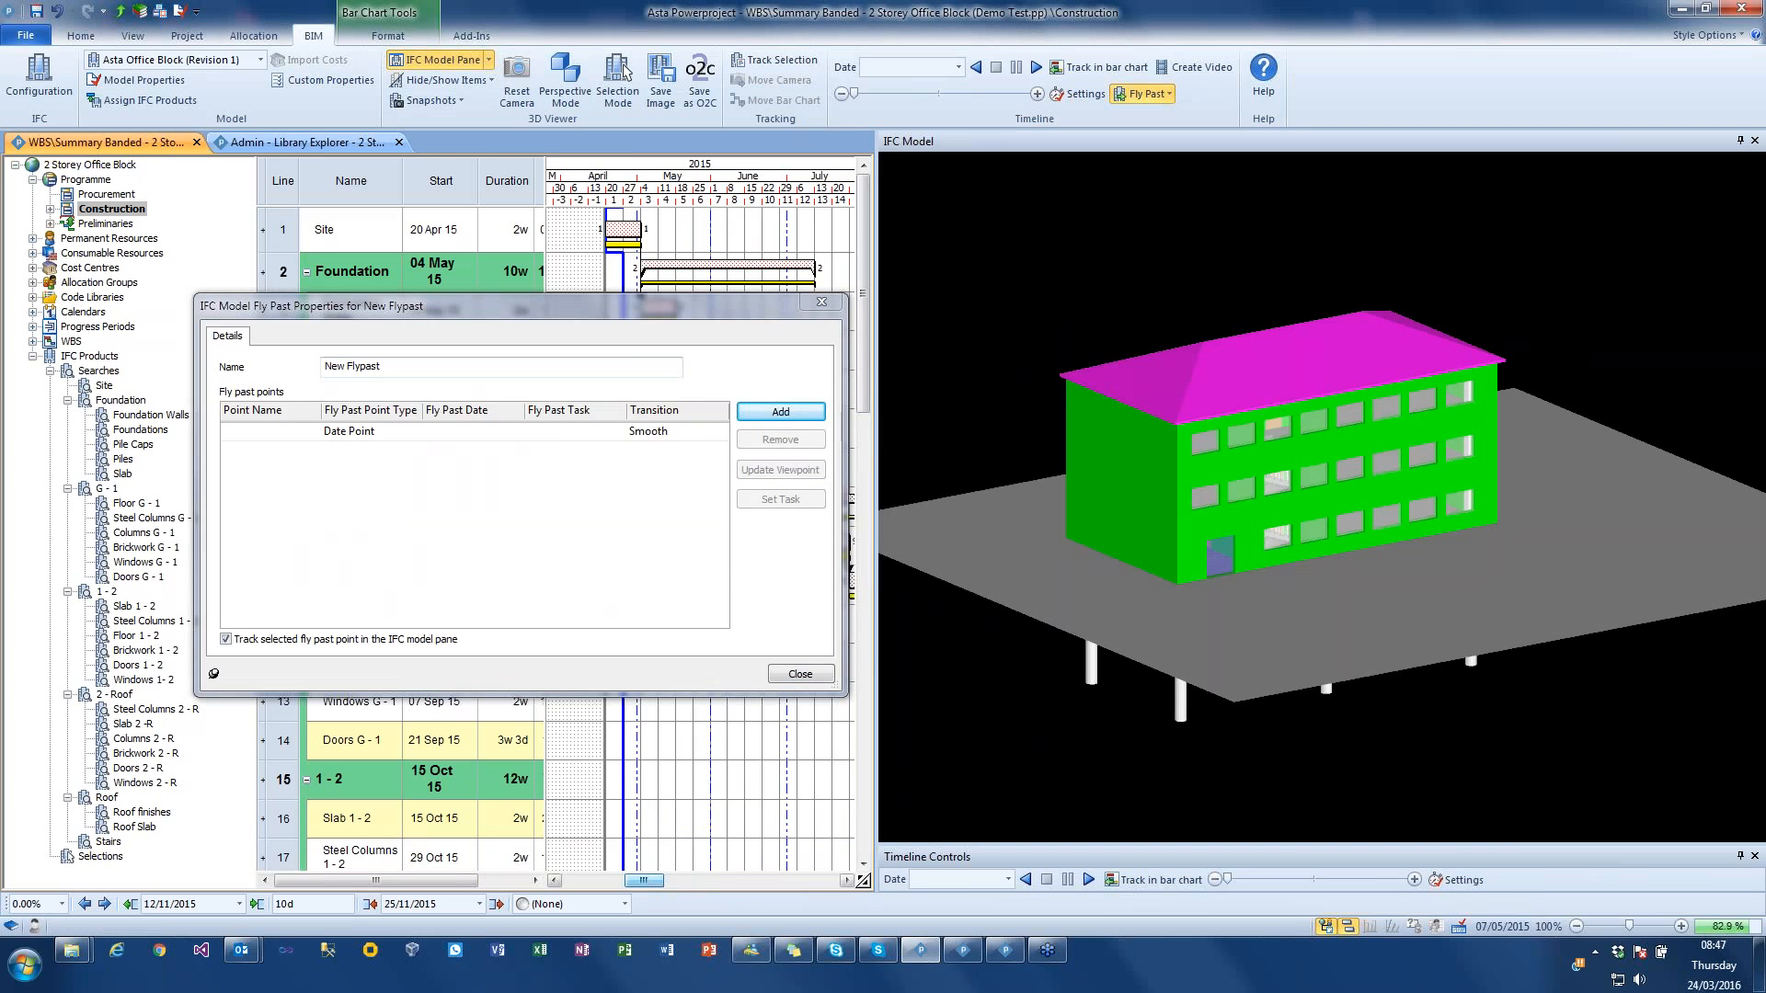
left_click_drag(605, 308, 585, 440)
left_click(352, 543)
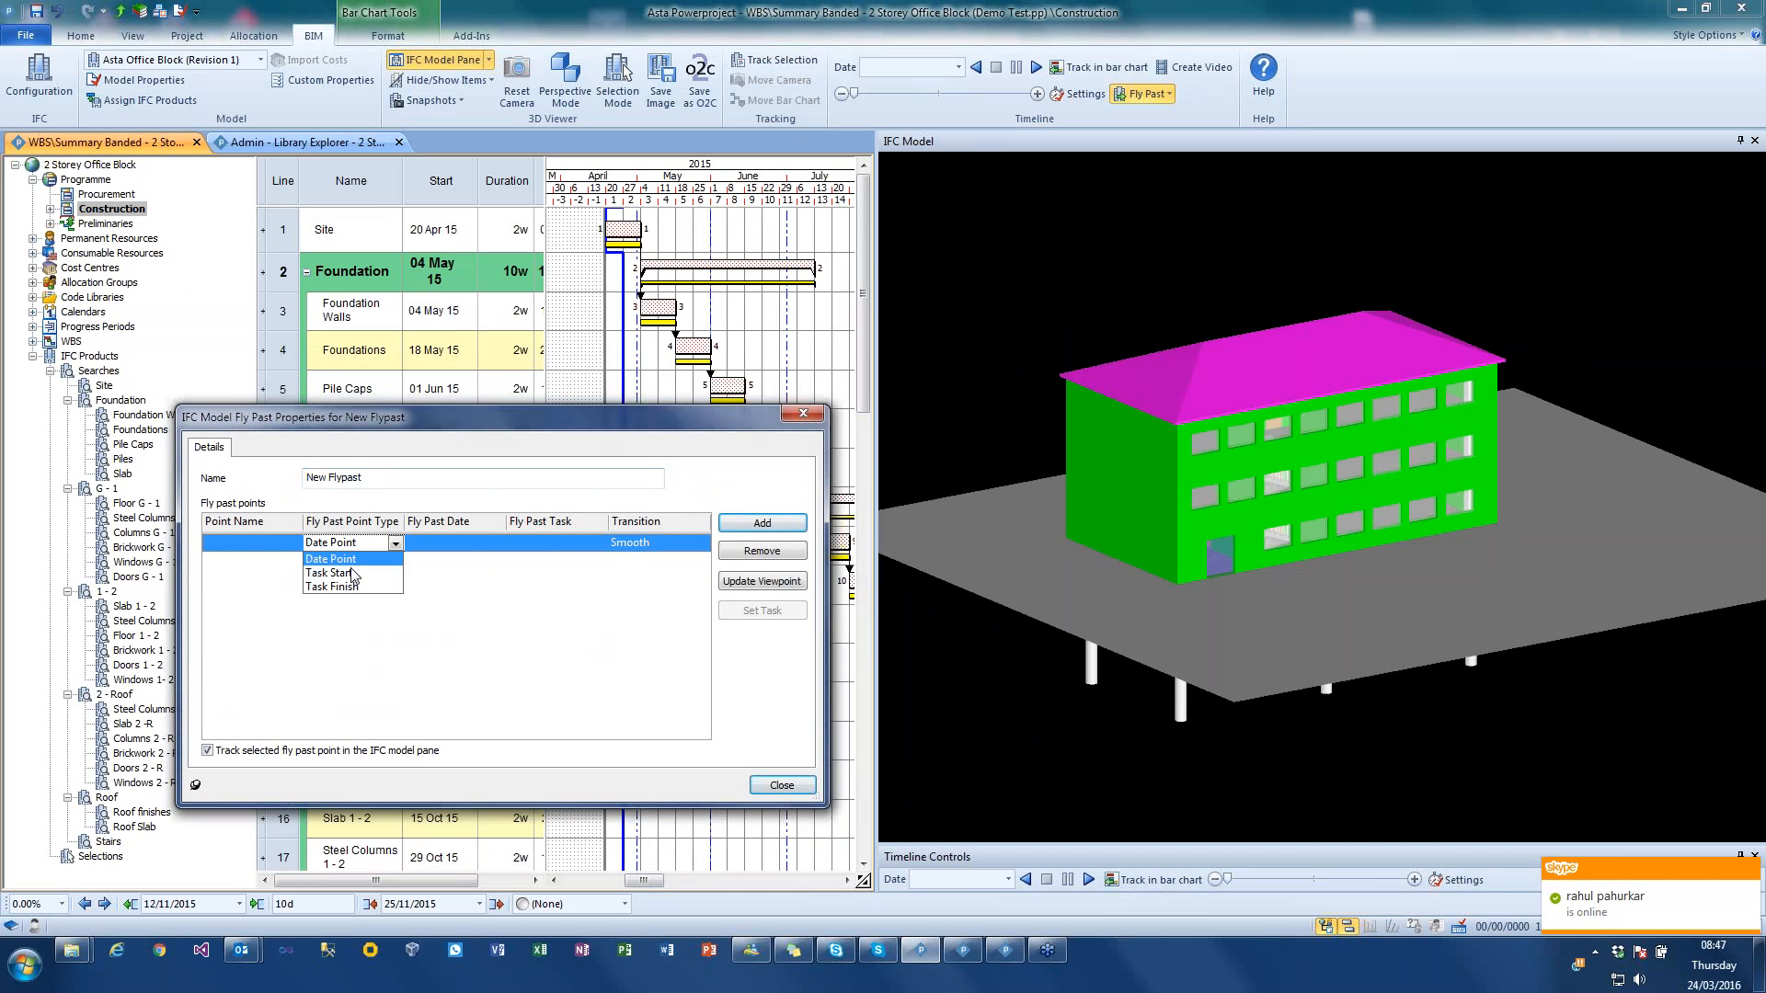
left_click(350, 574)
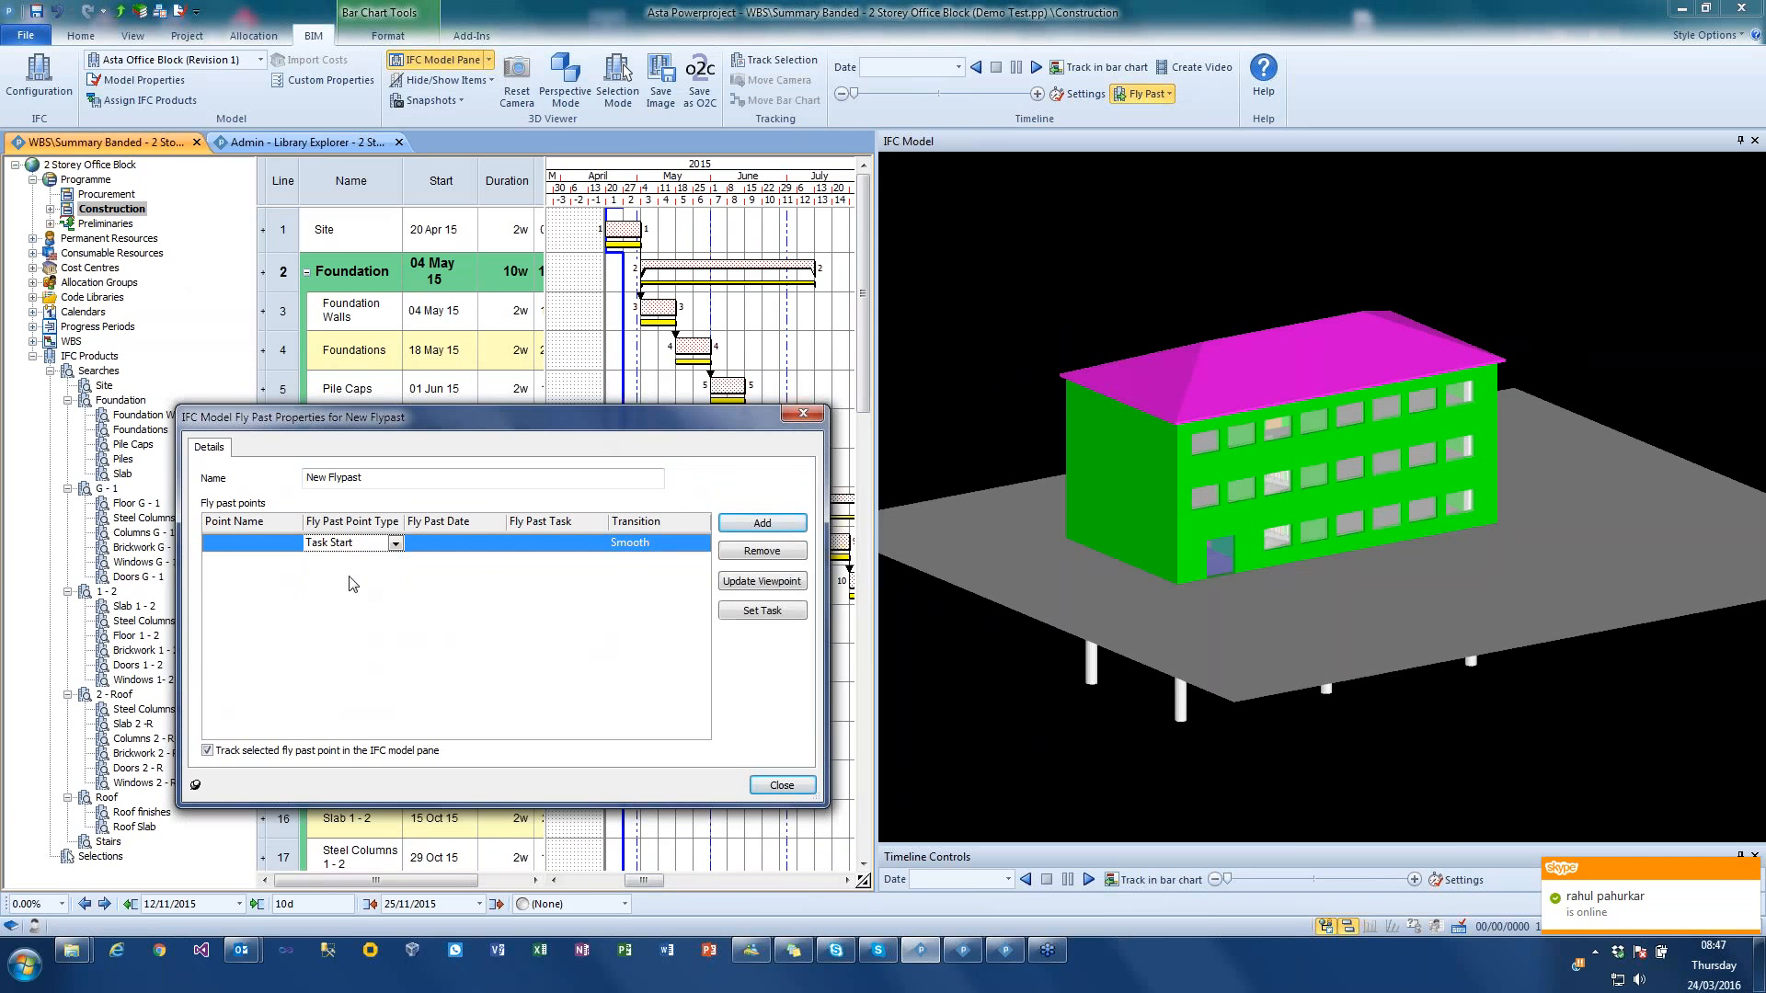
left_click(618, 228)
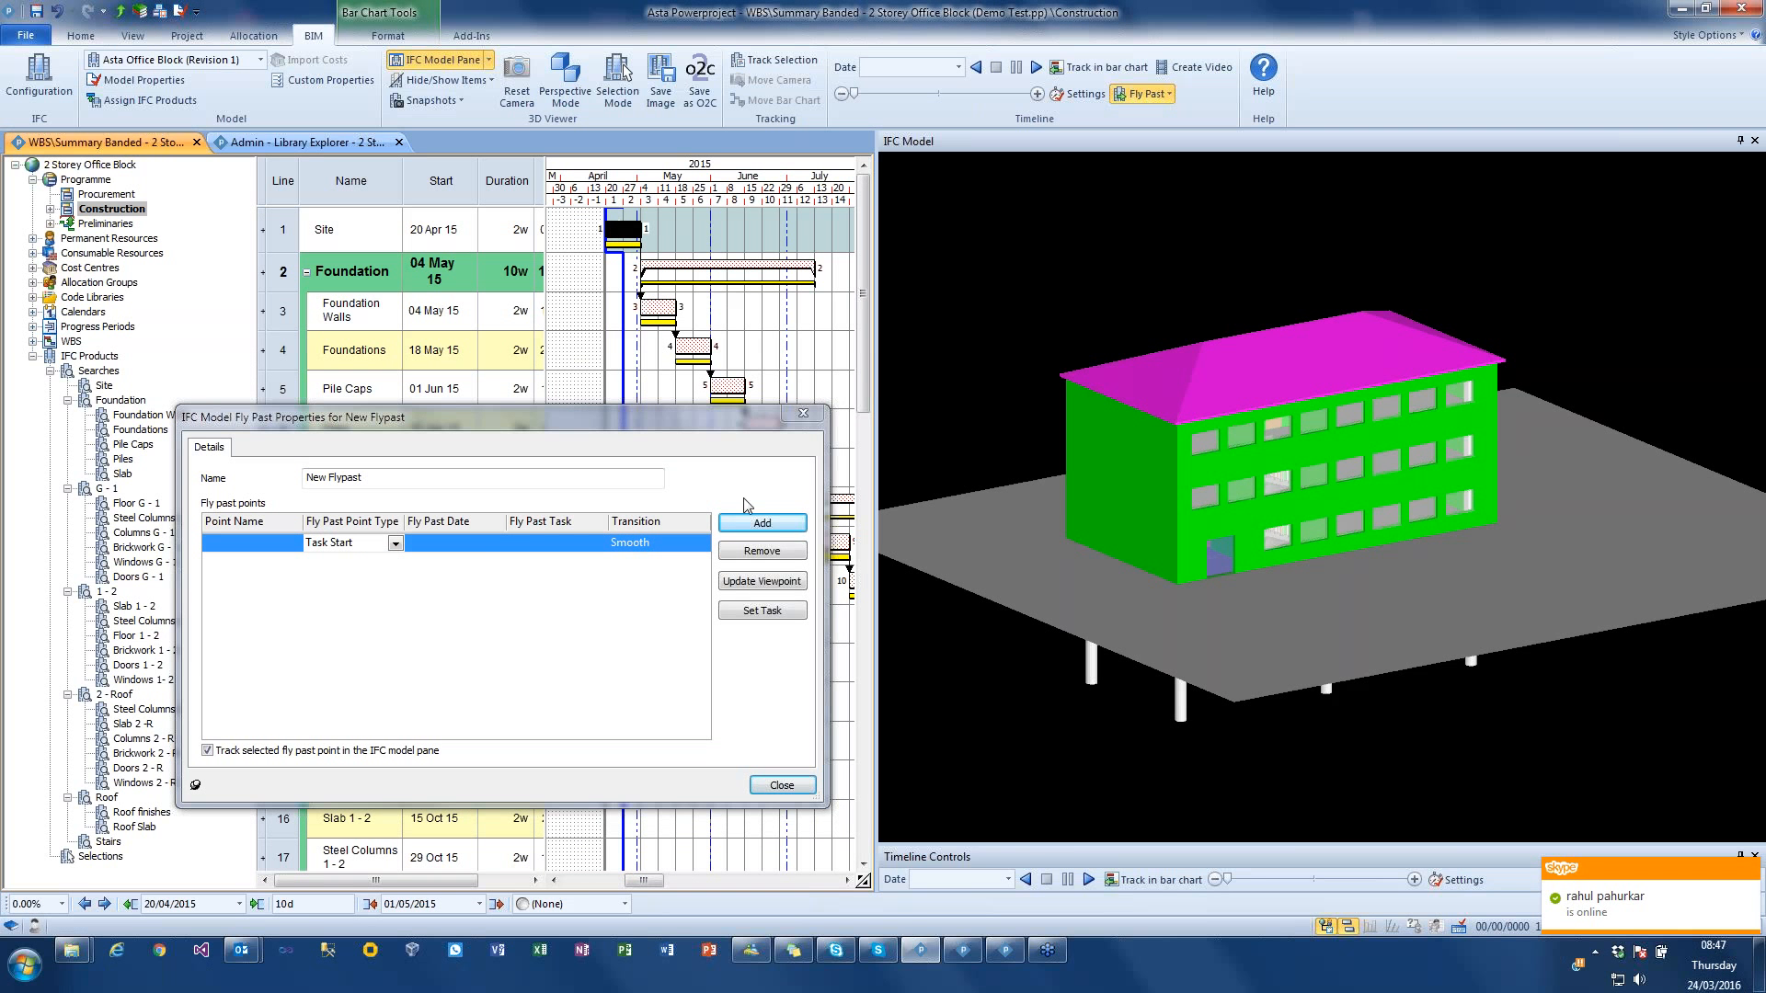
left_click(771, 610)
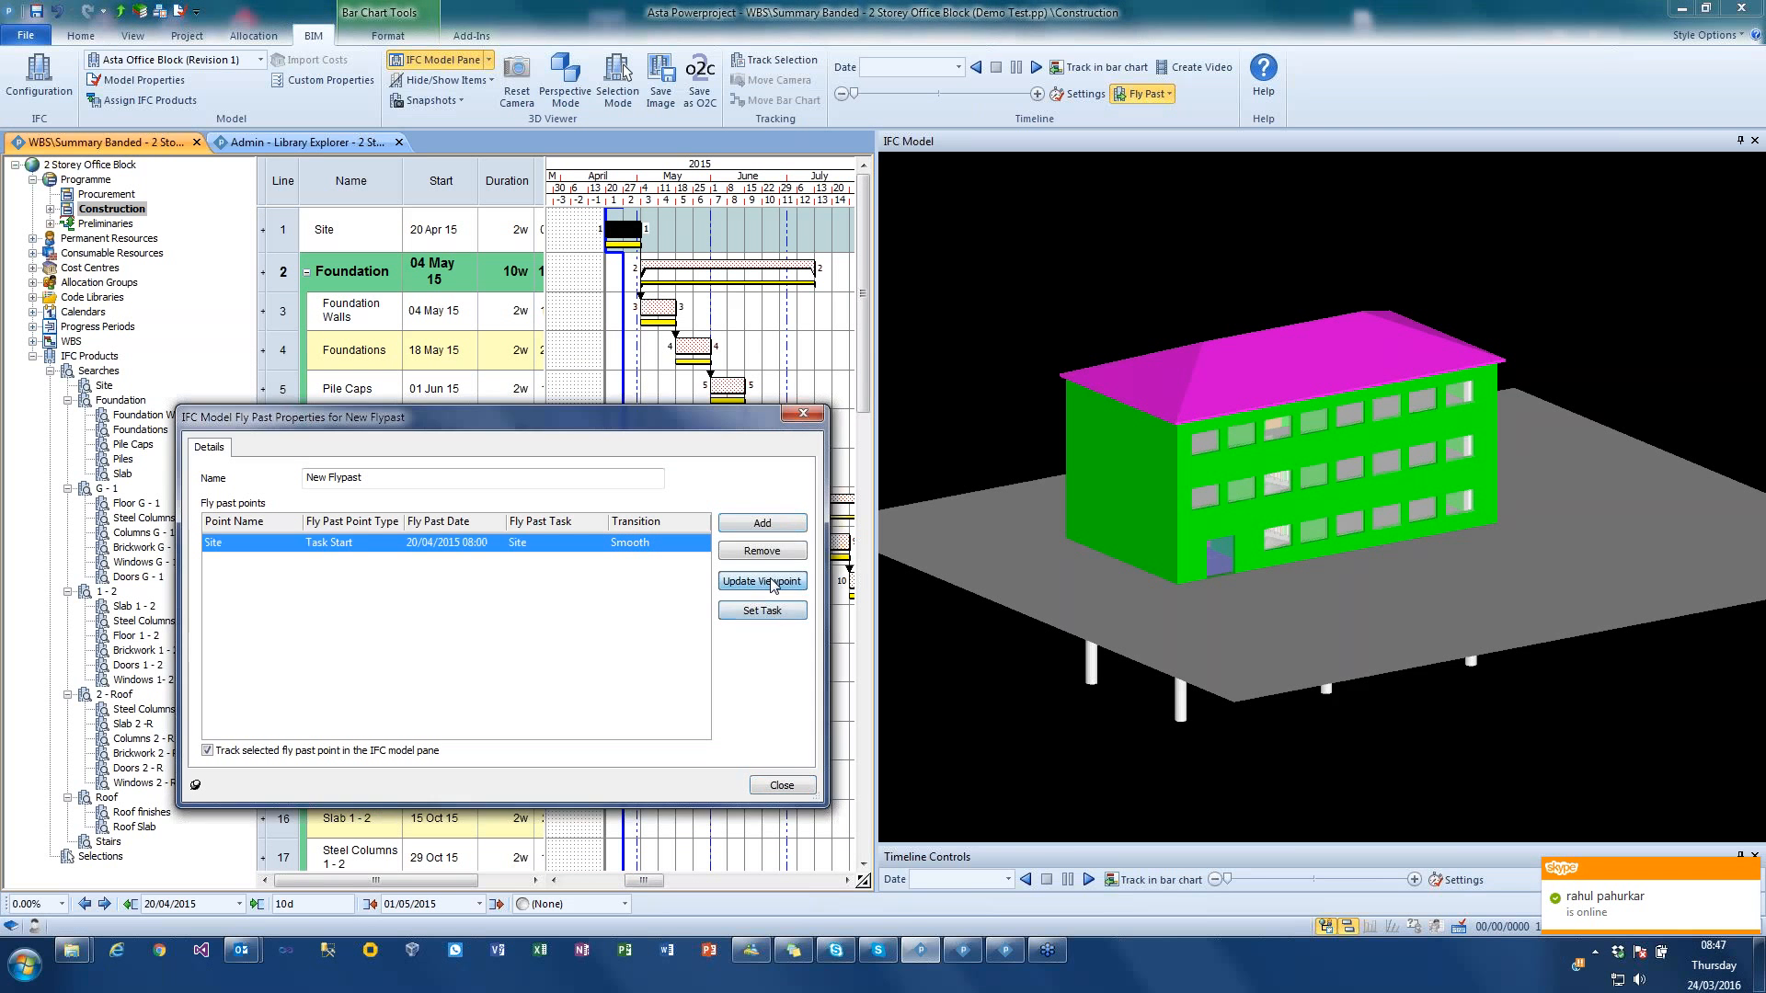
left_click(782, 577)
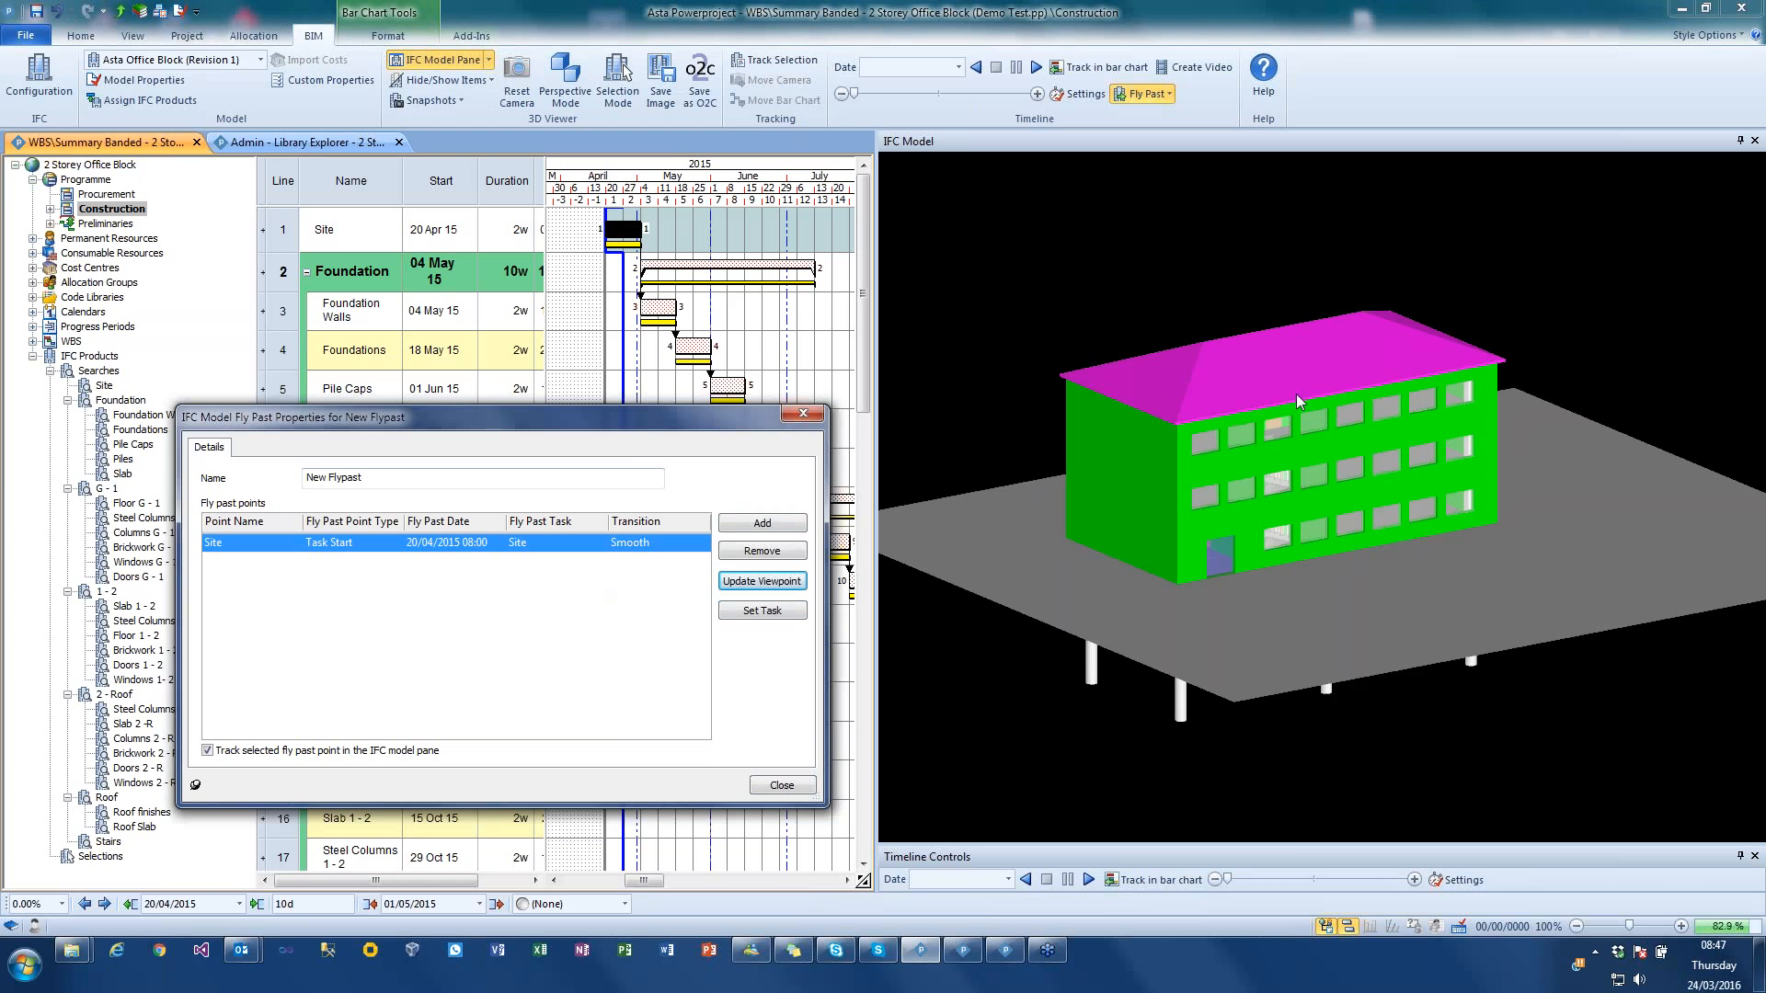
Step: Add a second Task Start fly past point for the Piles task, storing a low viewpoint that looks at the piles from below ground
left_click_drag(1437, 543, 1387, 526)
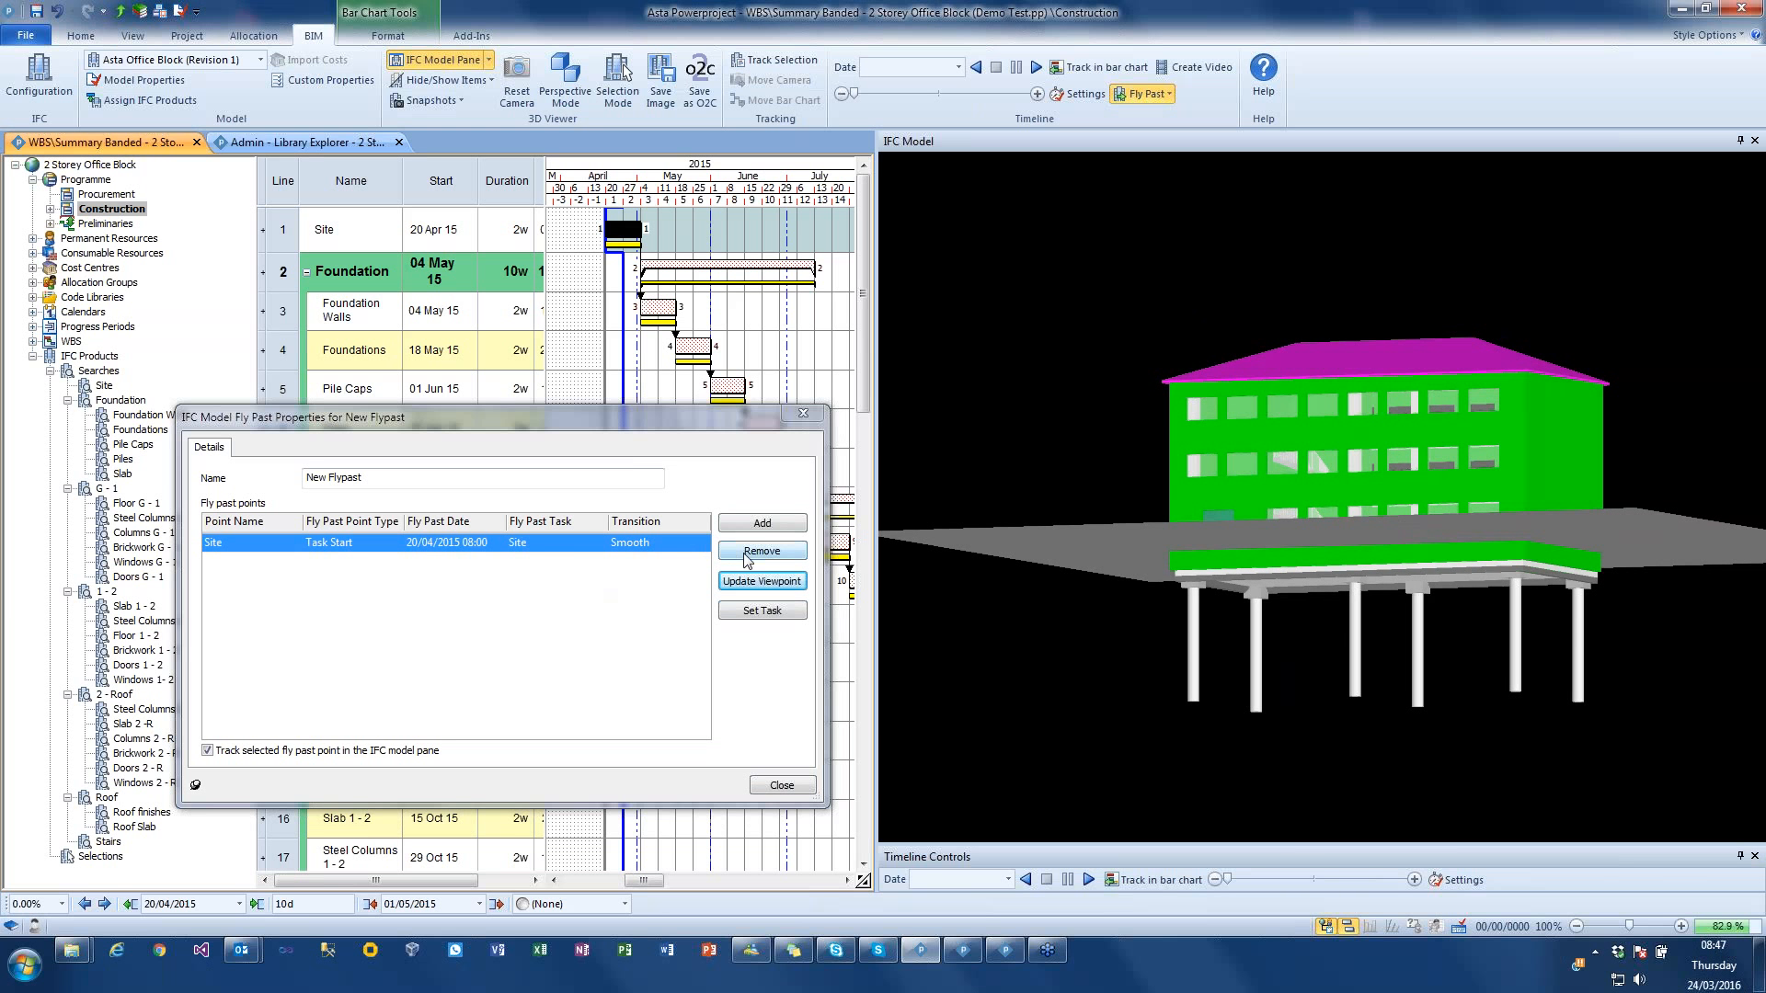
left_click(769, 524)
left_click(768, 530)
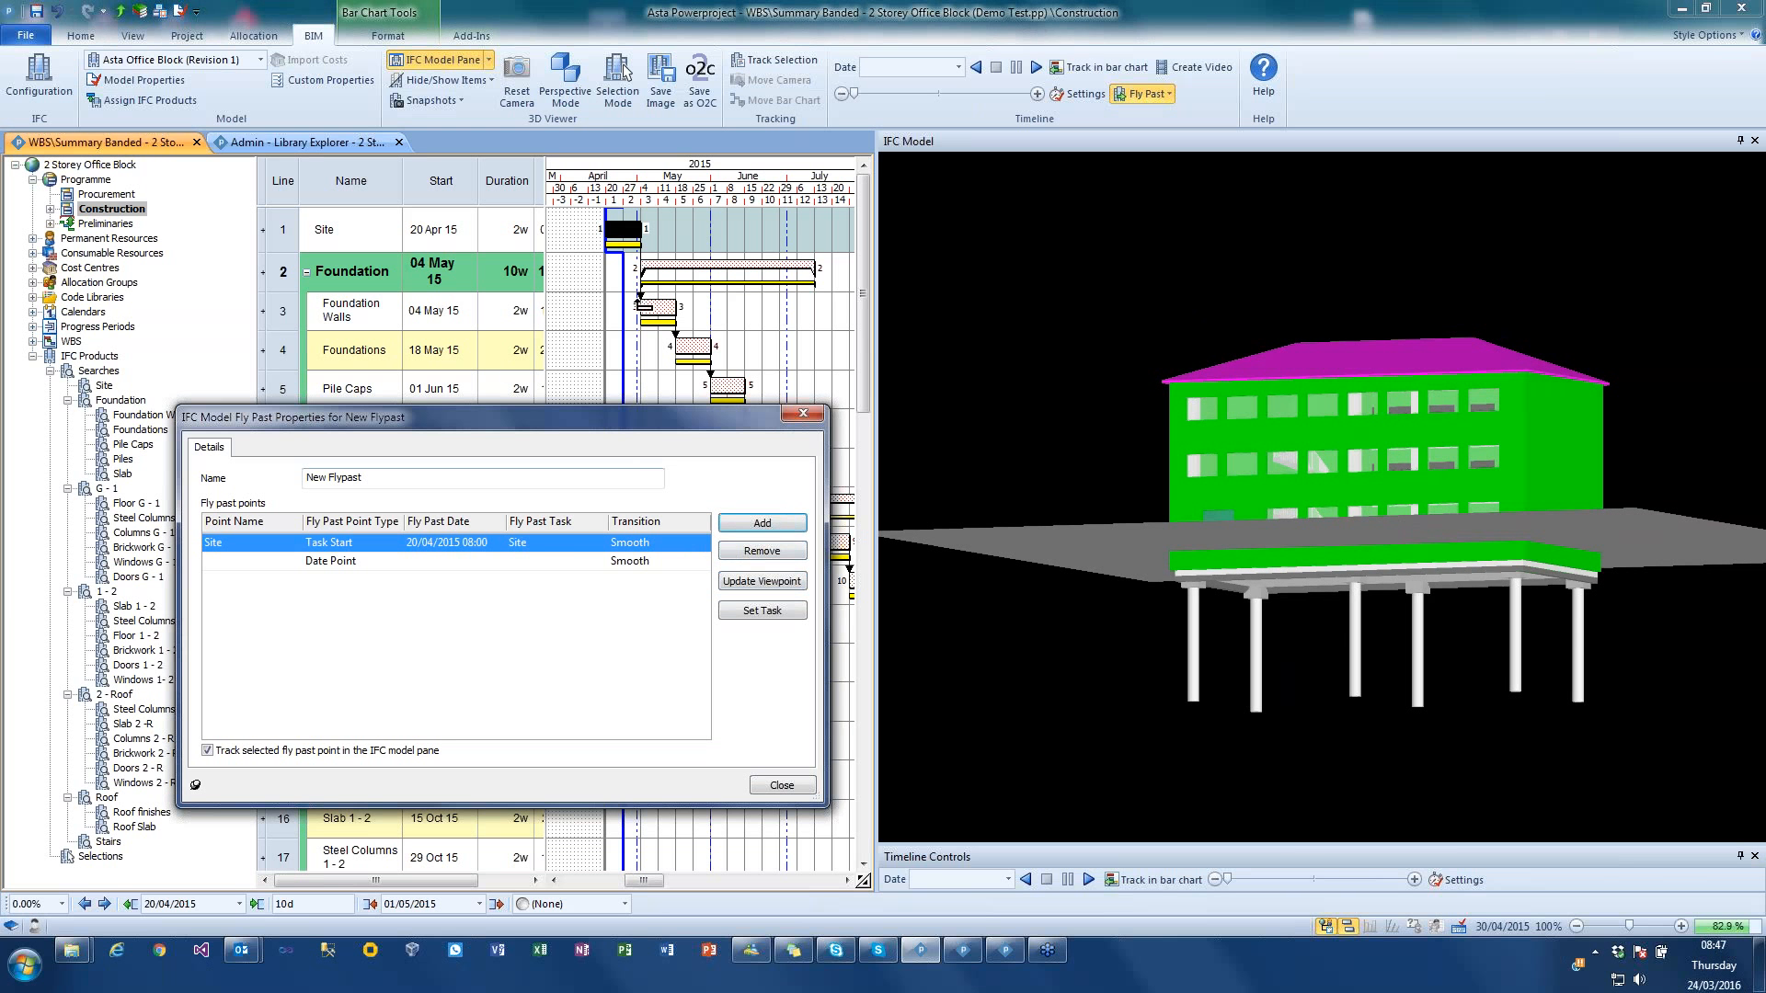
left_click(727, 381)
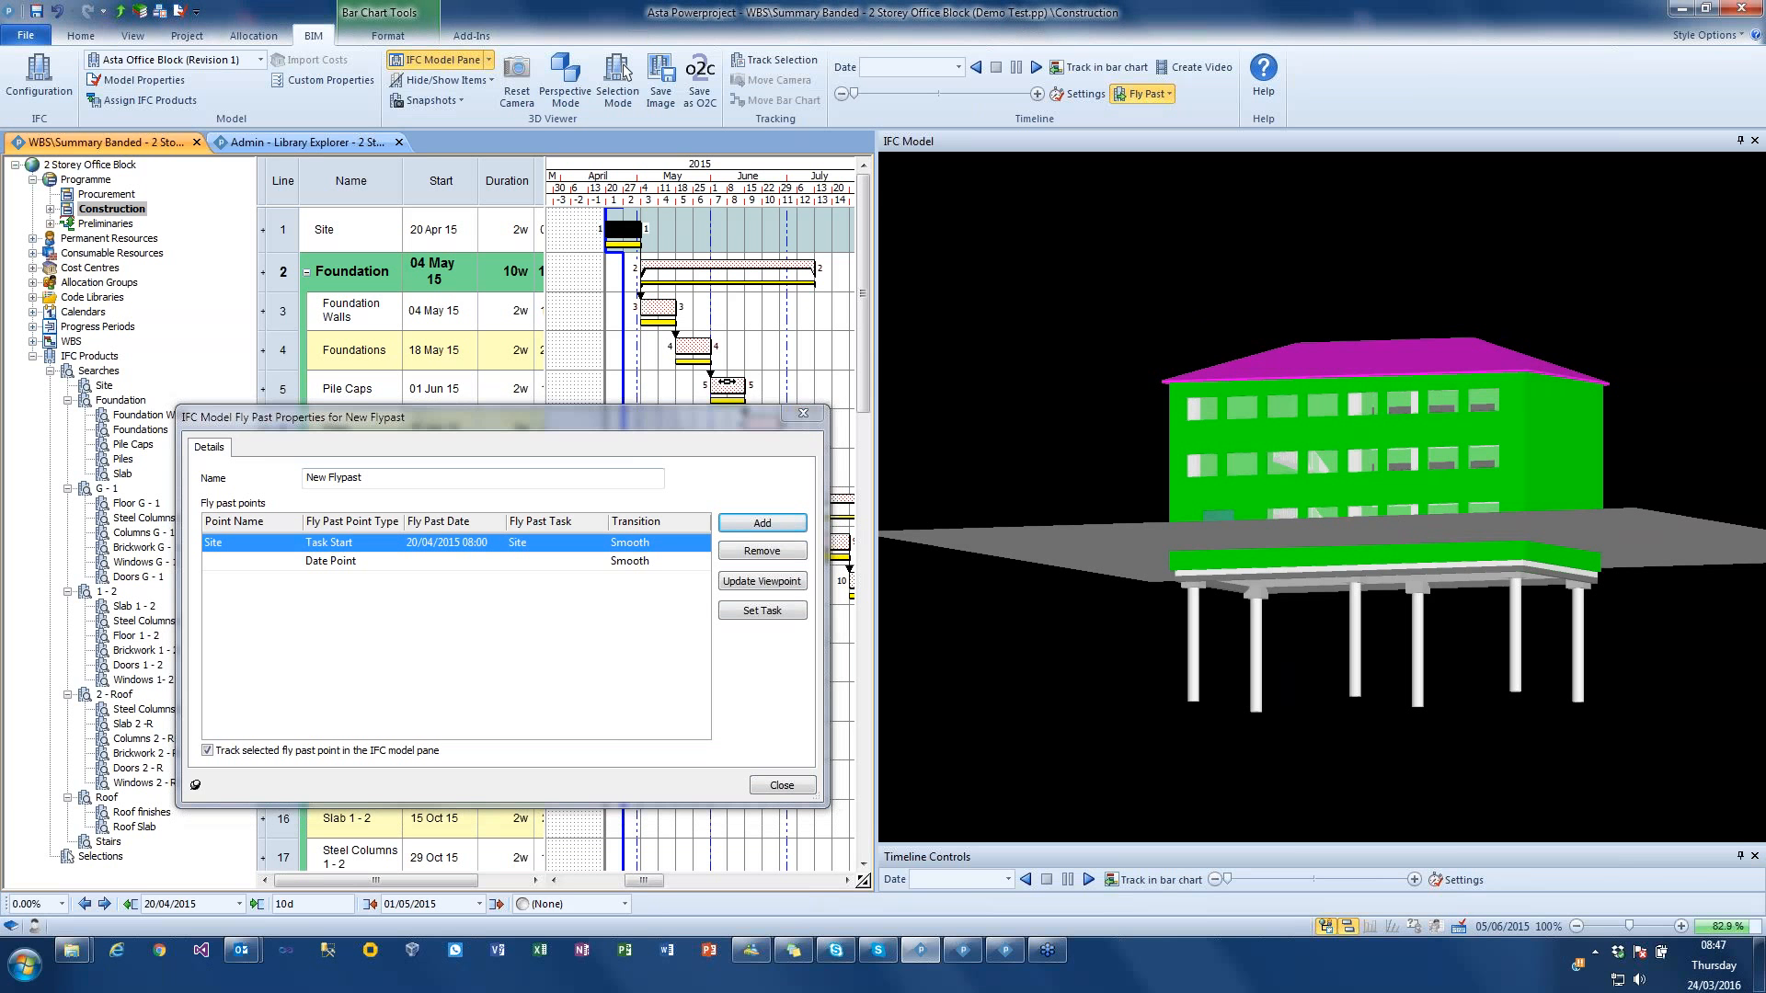
left_click_drag(637, 429, 679, 418)
left_click(762, 424)
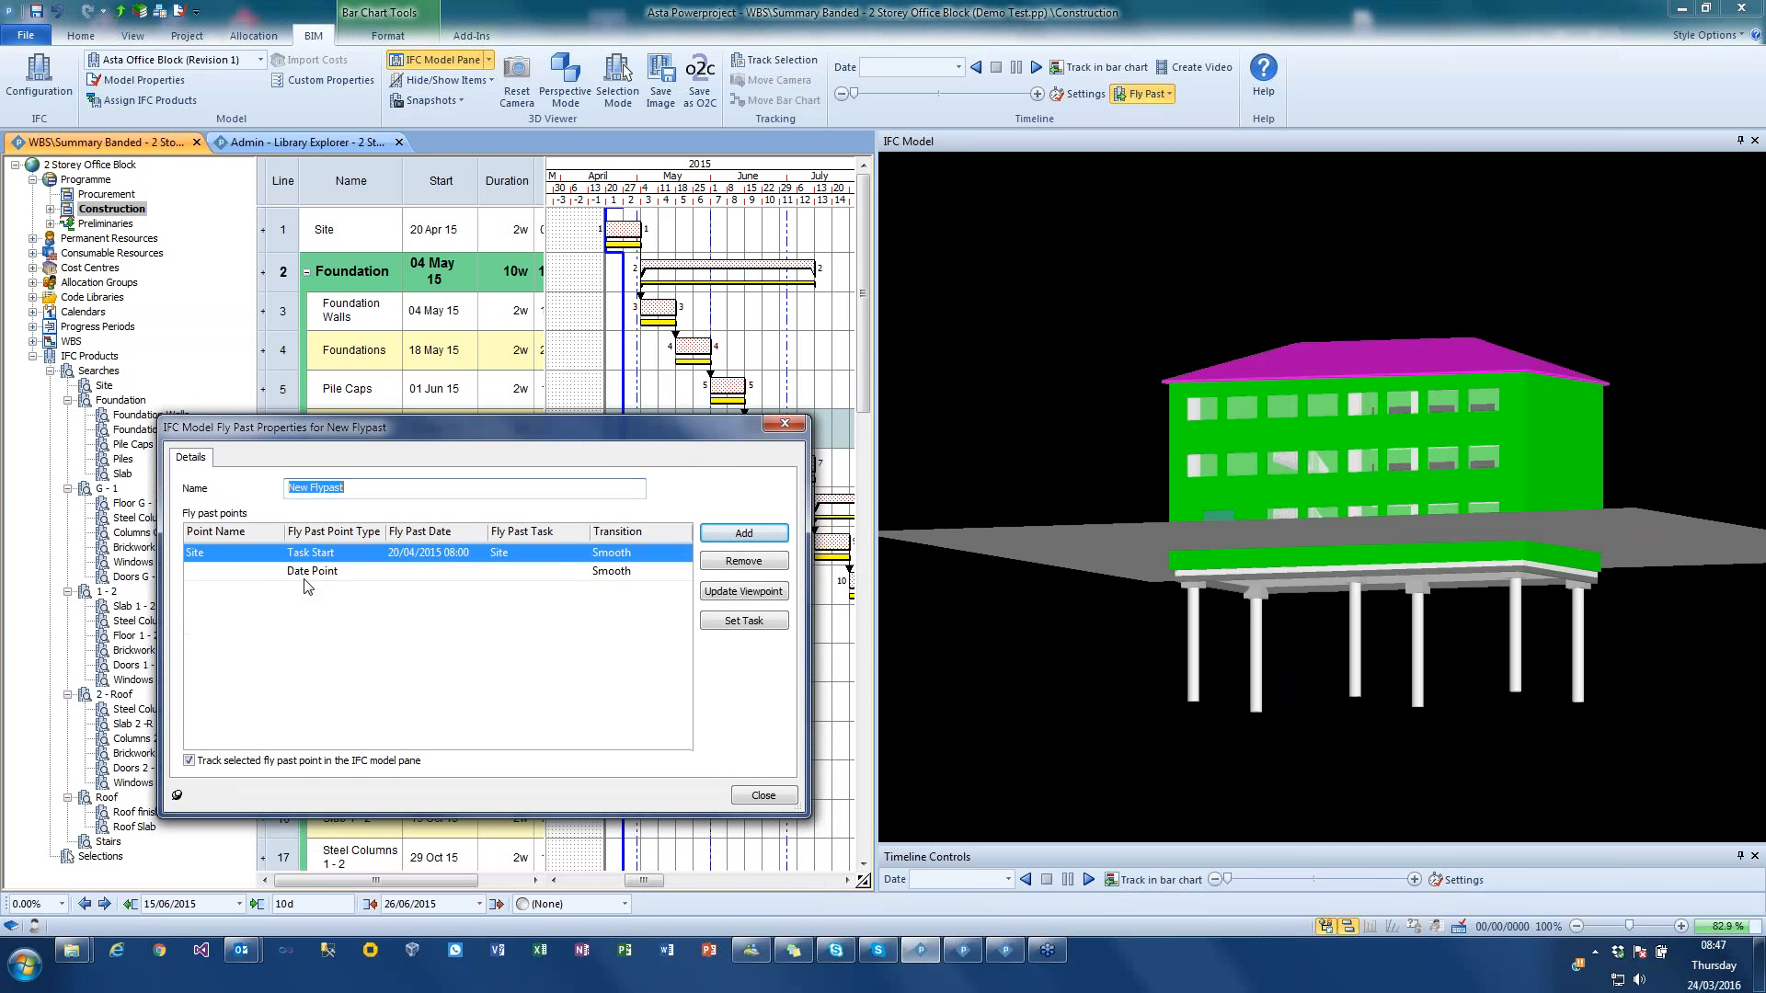
left_click(306, 576)
left_click(341, 608)
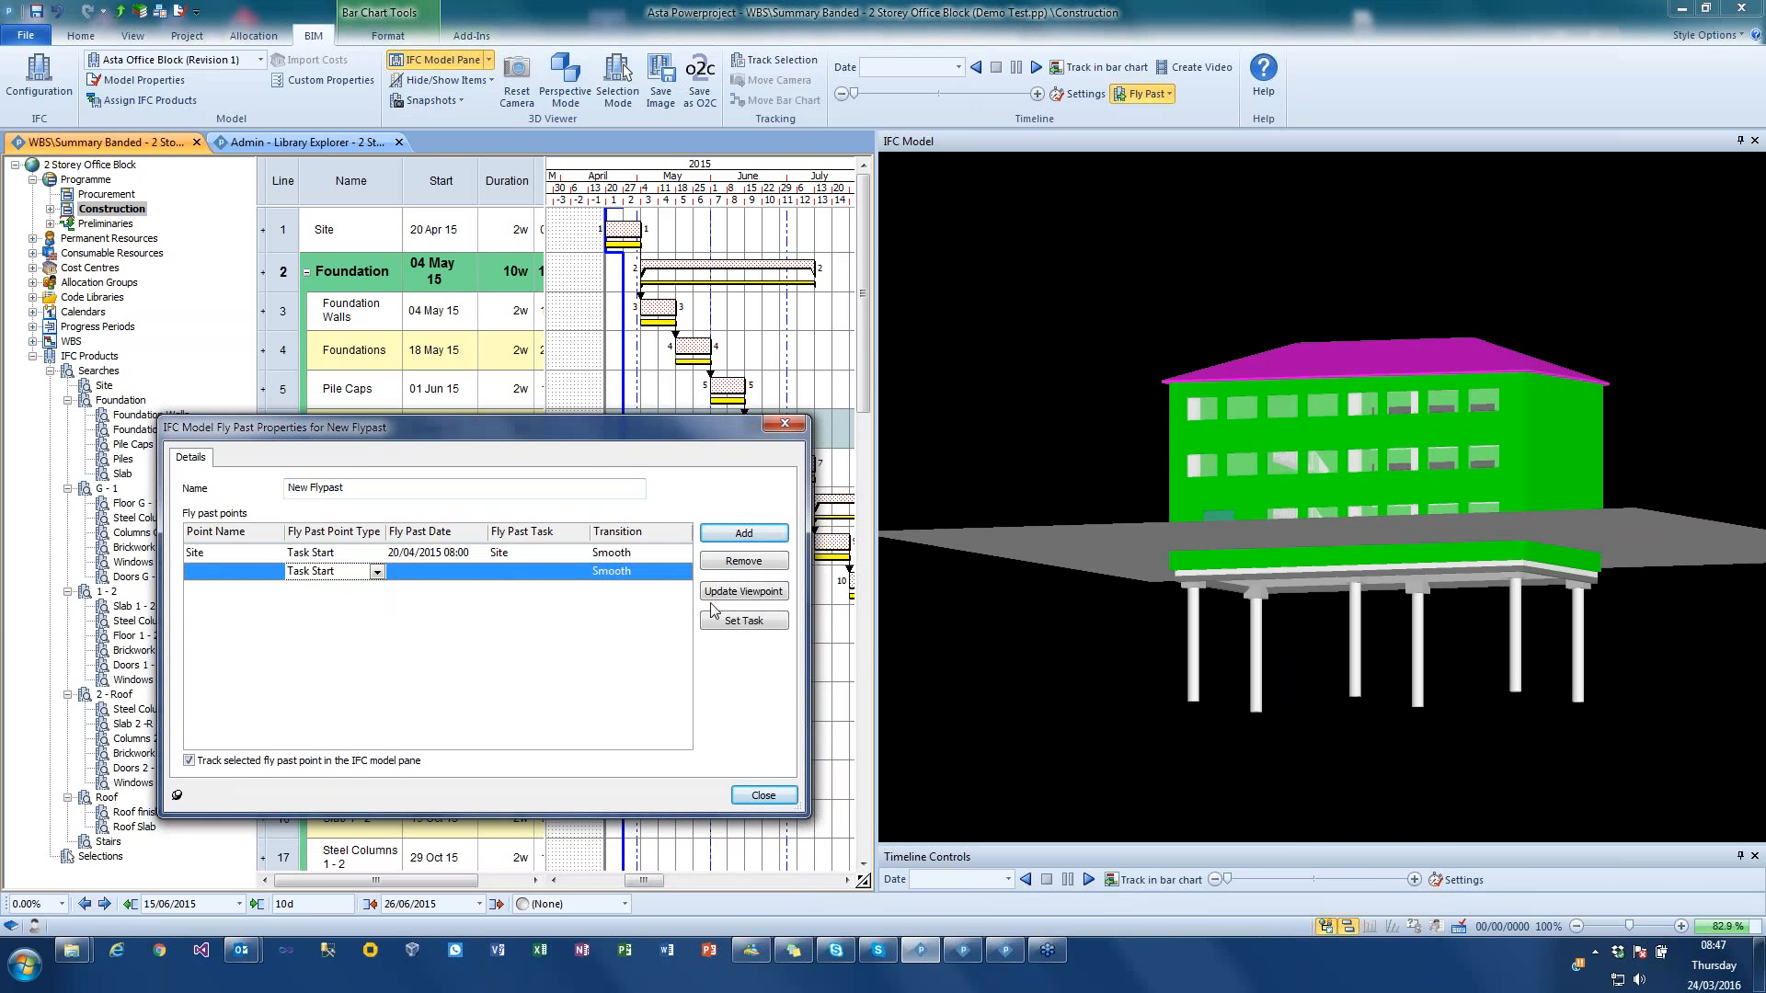
left_click(745, 623)
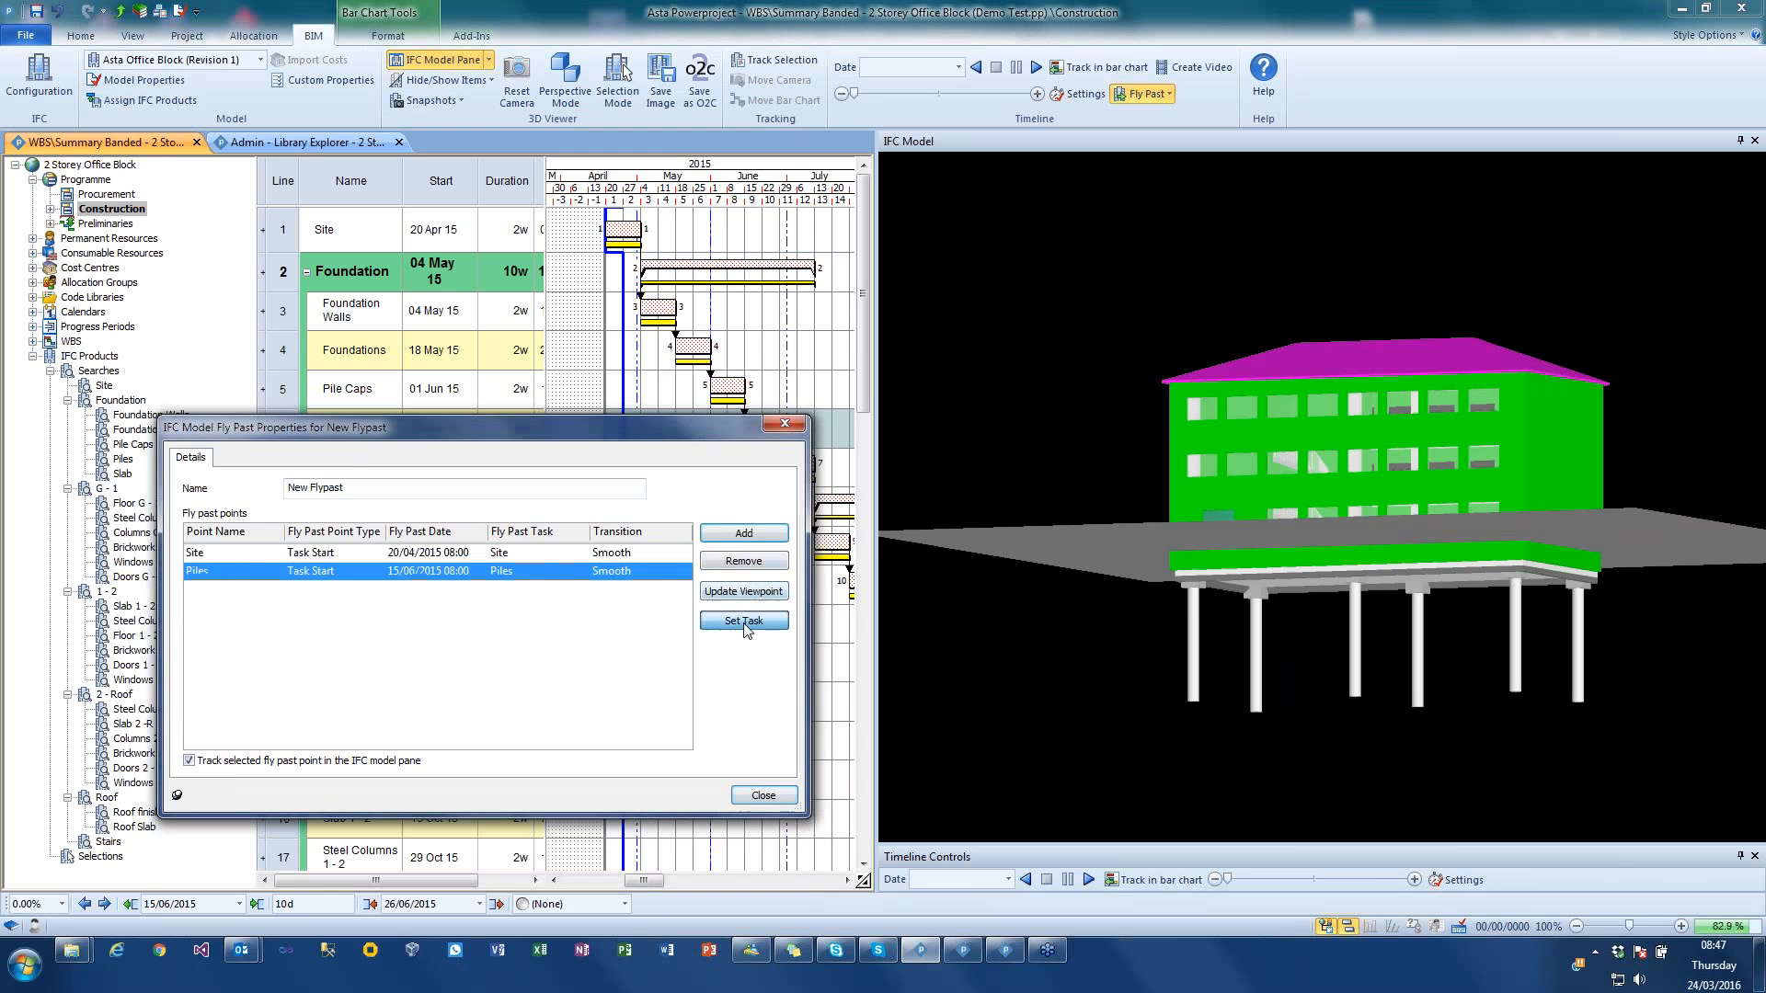
left_click(747, 595)
Step: Add a third Task Start fly past point for the Windows G - 1 task, storing a raised viewpoint from the building's corner
left_click_drag(1366, 465, 1297, 492)
left_click(789, 524)
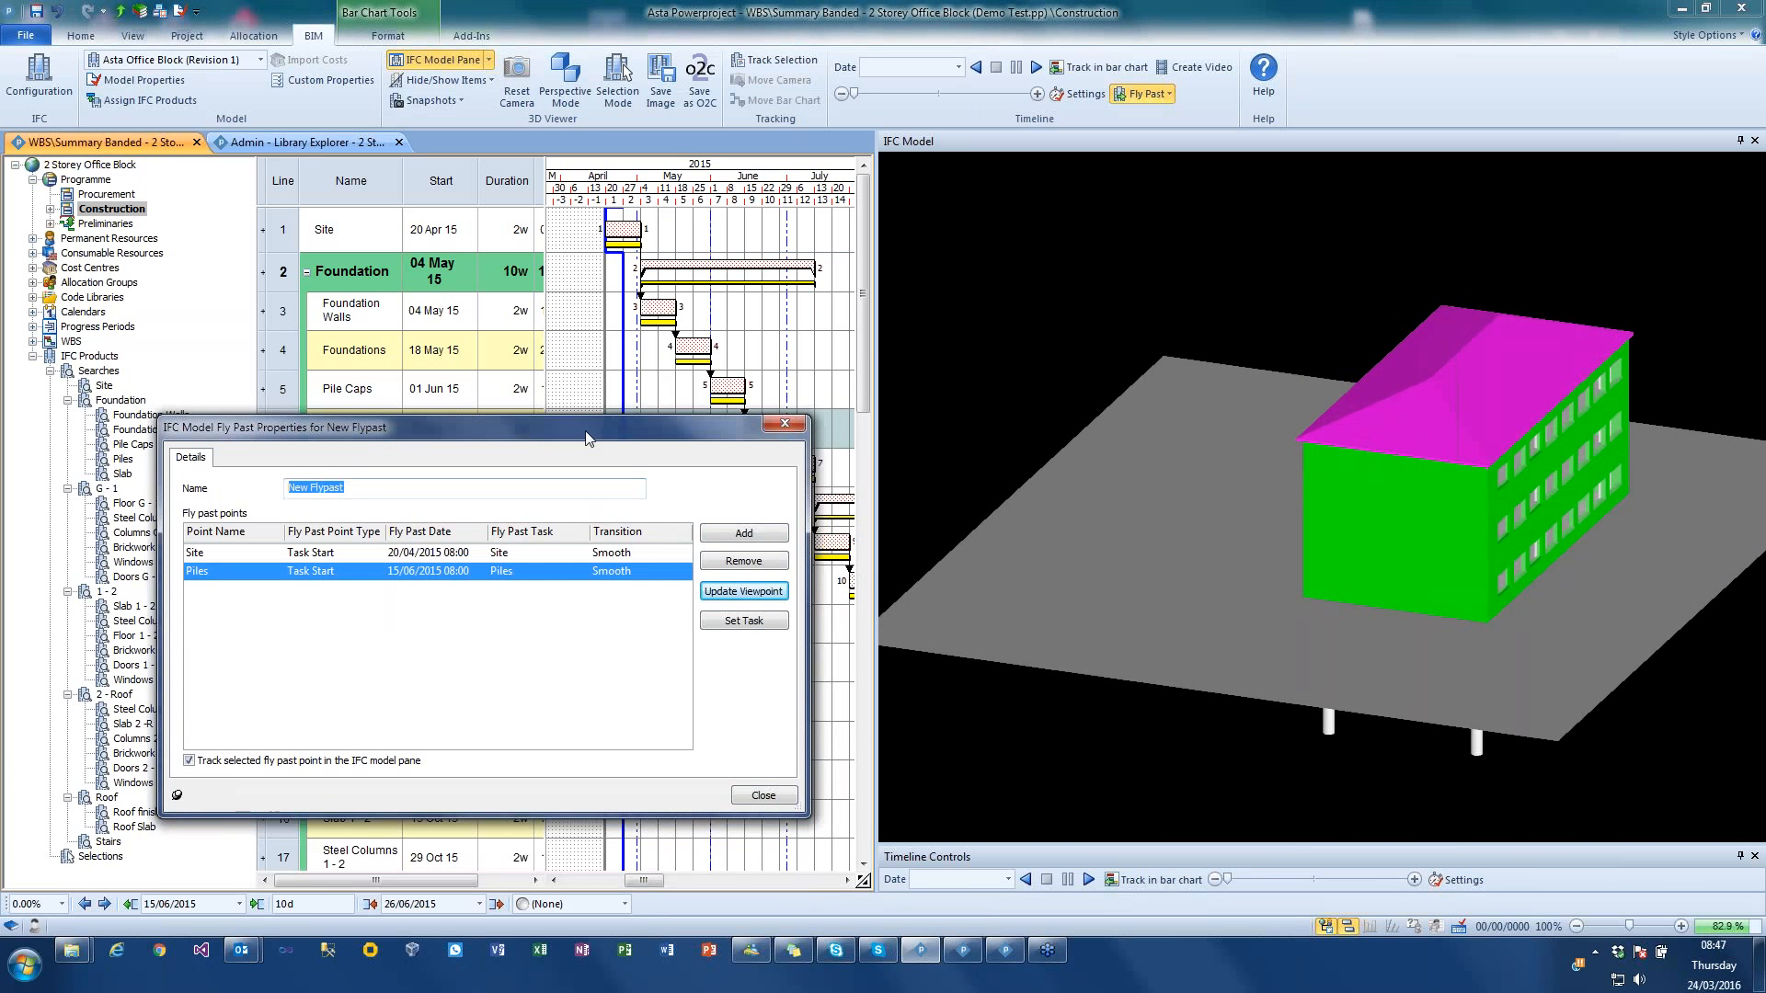
left_click(736, 557)
left_click(299, 611)
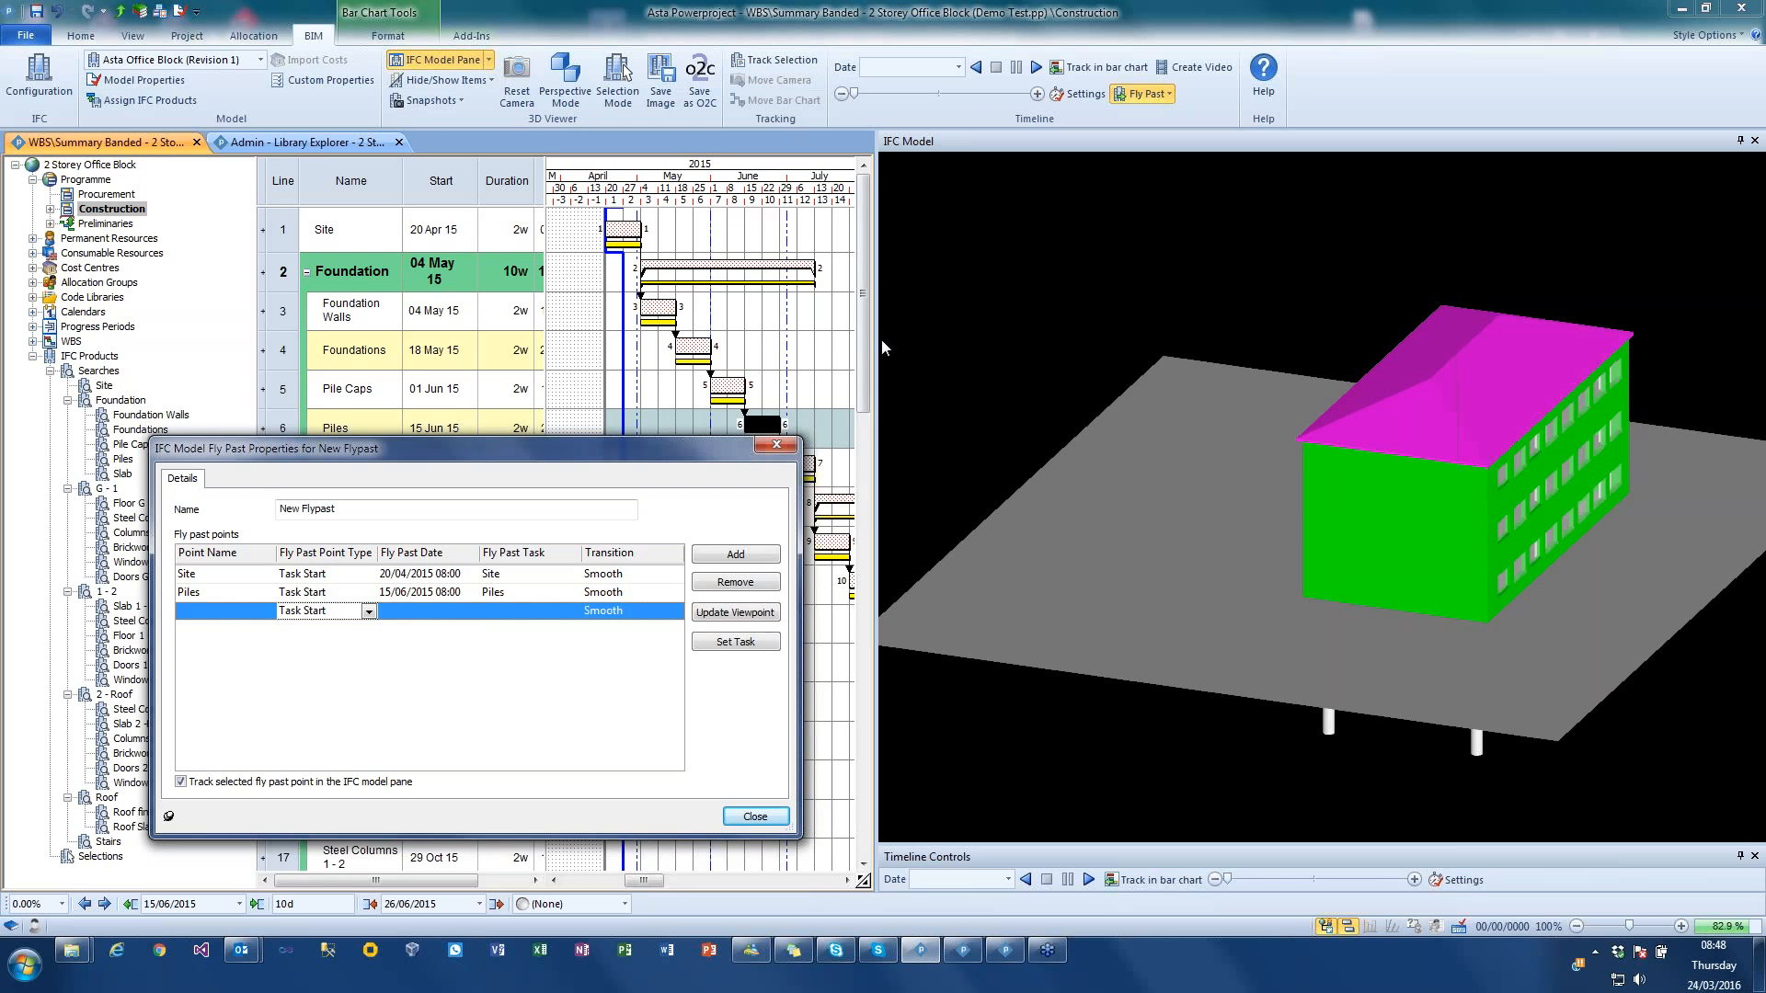
left_click_drag(860, 376, 855, 493)
left_click_drag(644, 881, 683, 882)
left_click(730, 378)
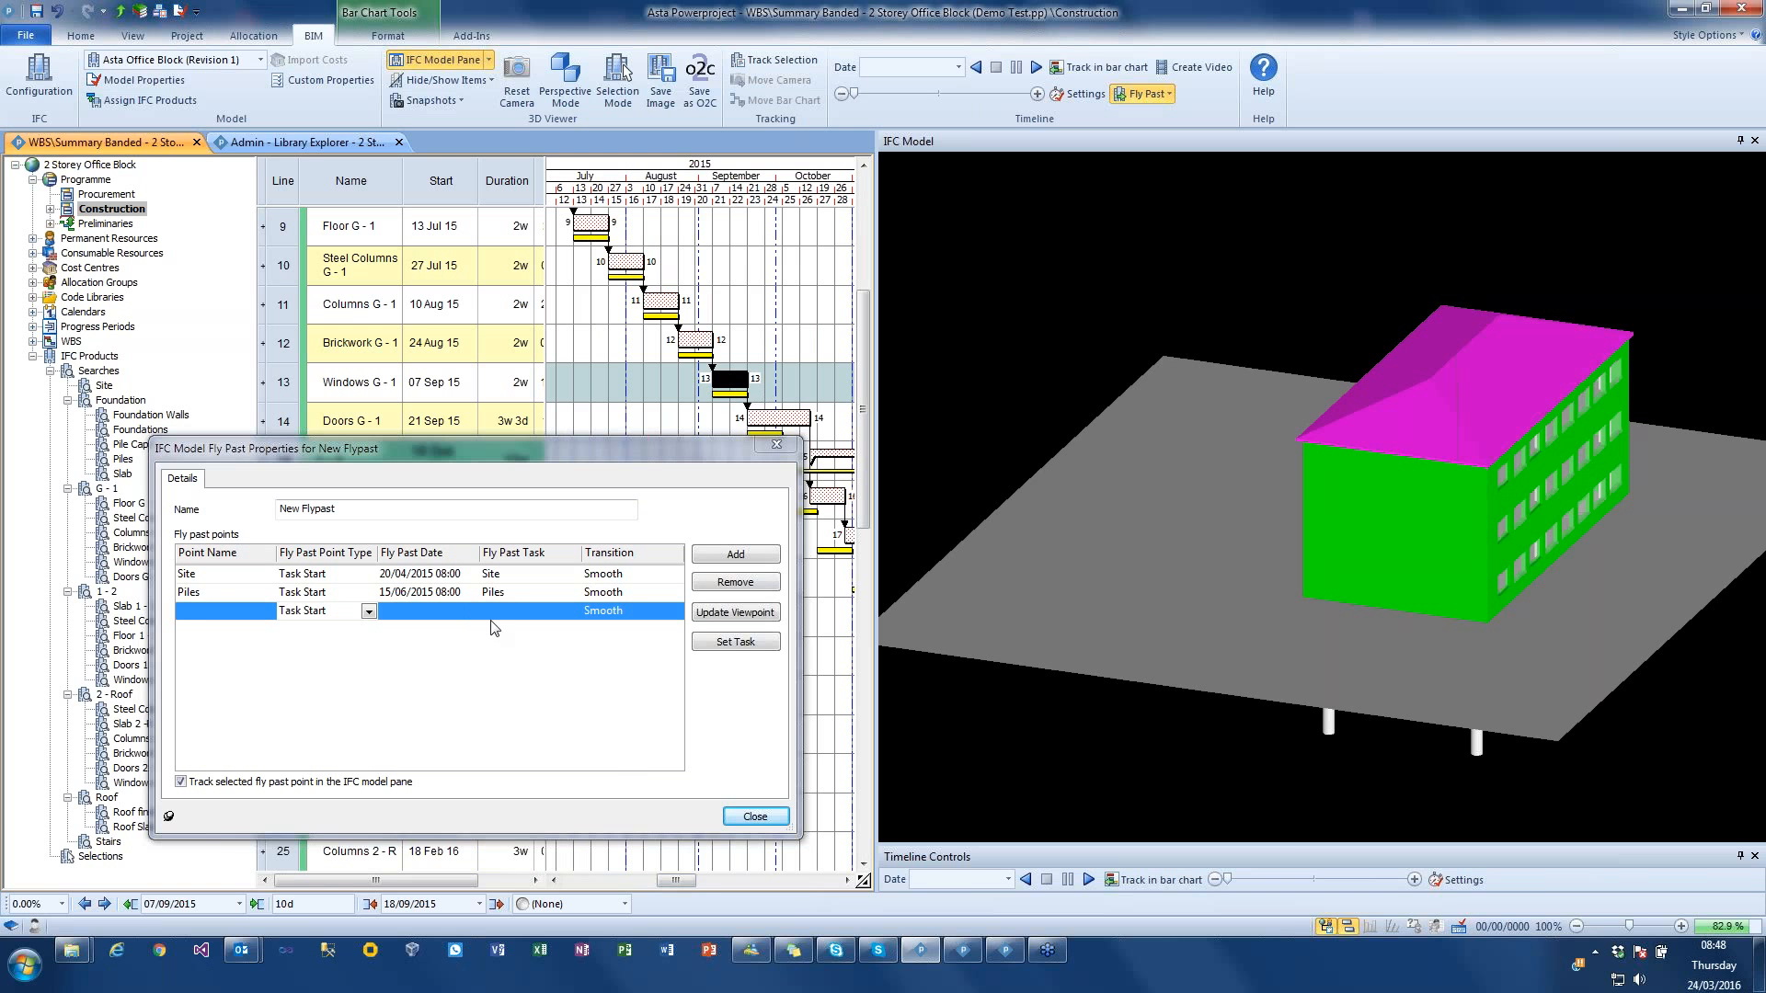
left_click(729, 646)
left_click(738, 615)
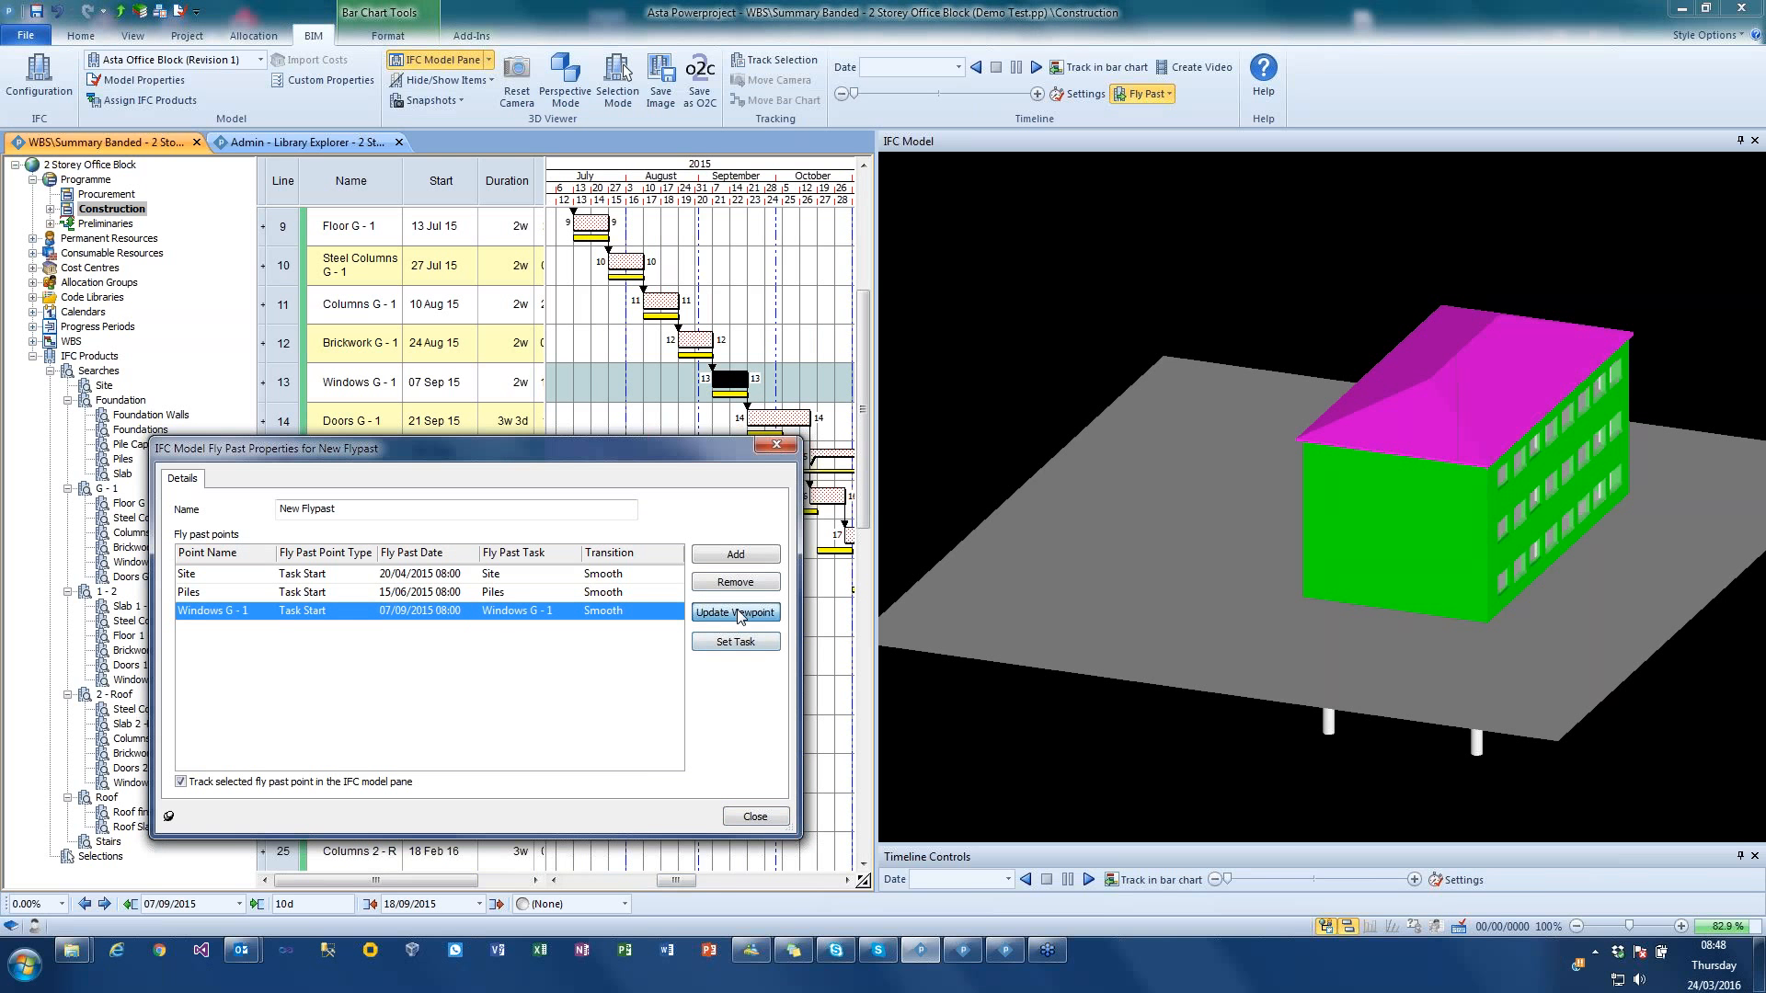
Step: Close the fly past properties, choose New Flypast for the model, and play the timeline simulation before stopping it
left_click(771, 817)
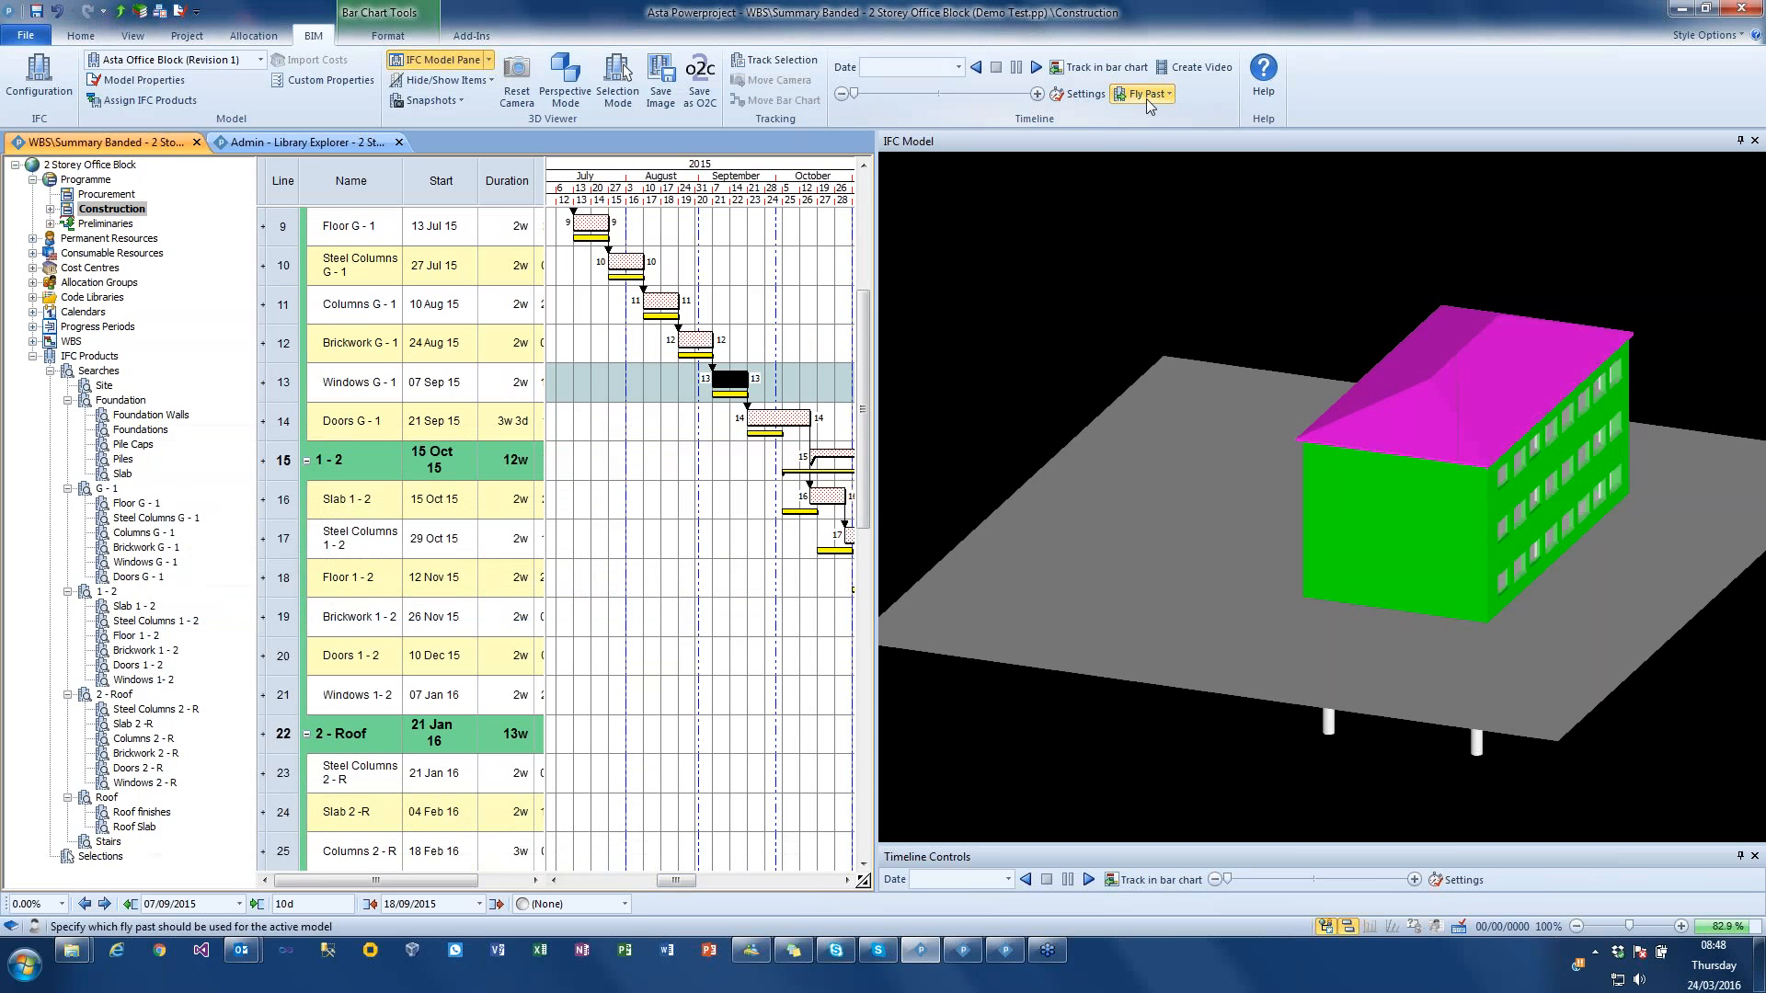
left_click(1146, 96)
left_click(1160, 136)
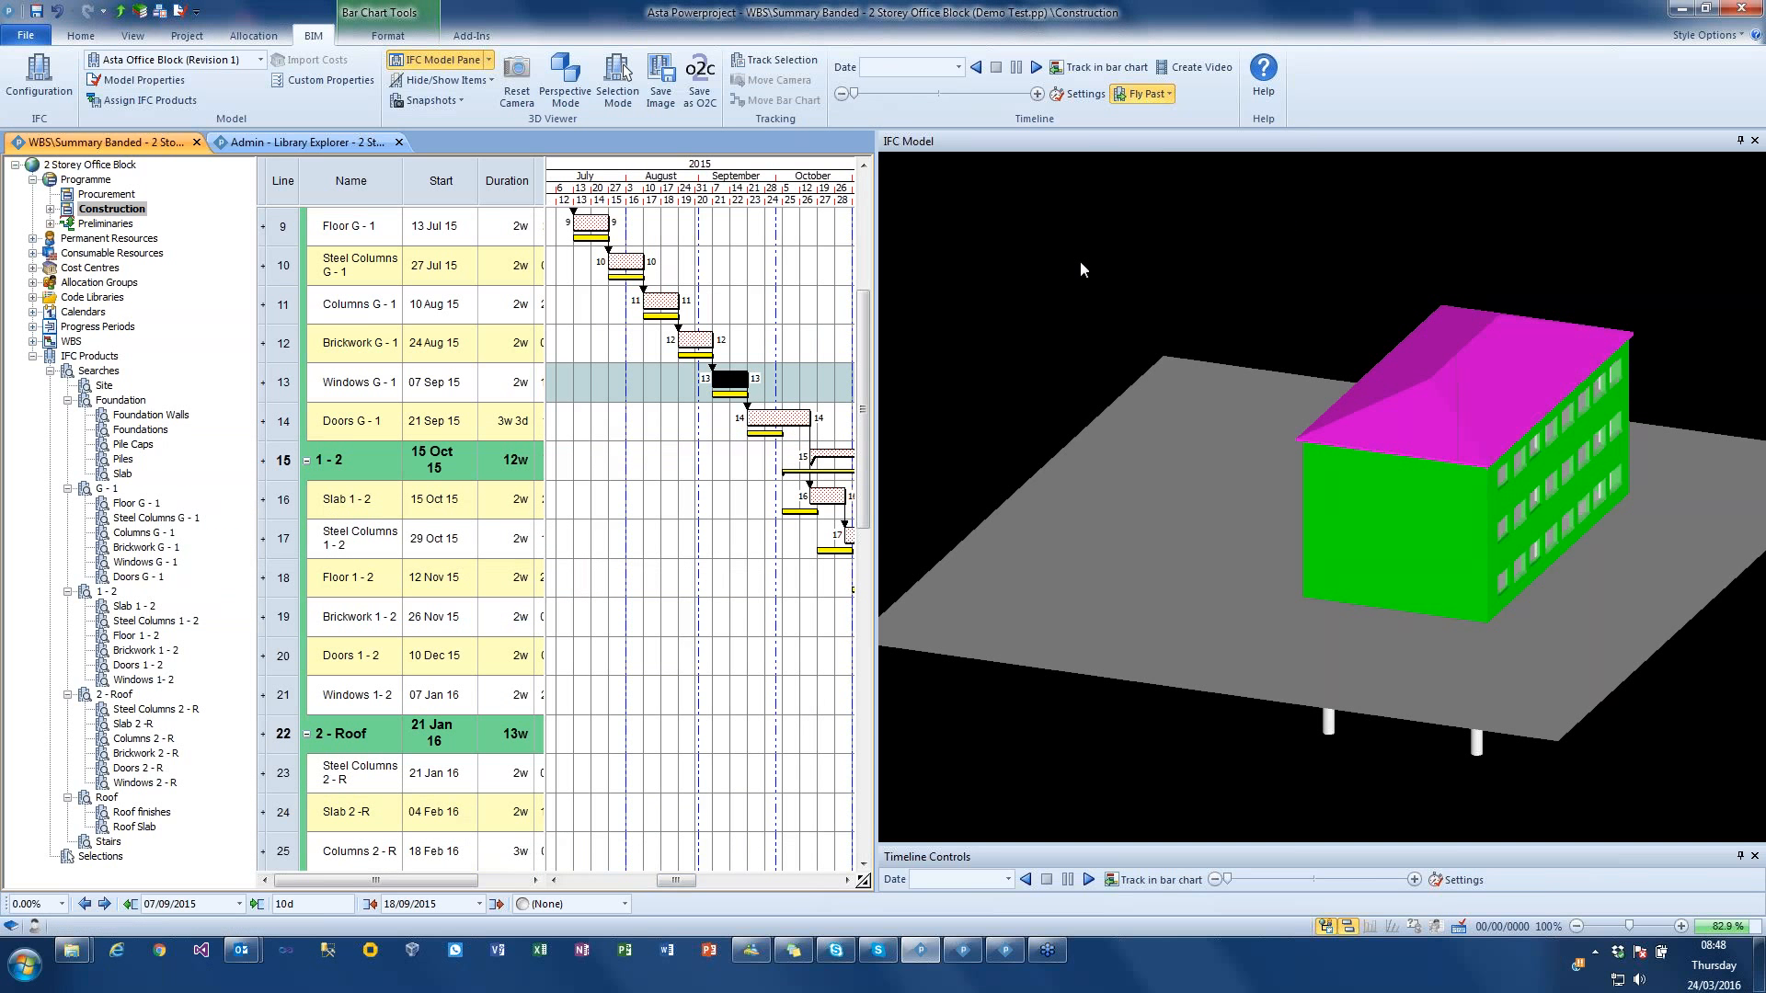
left_click(1036, 68)
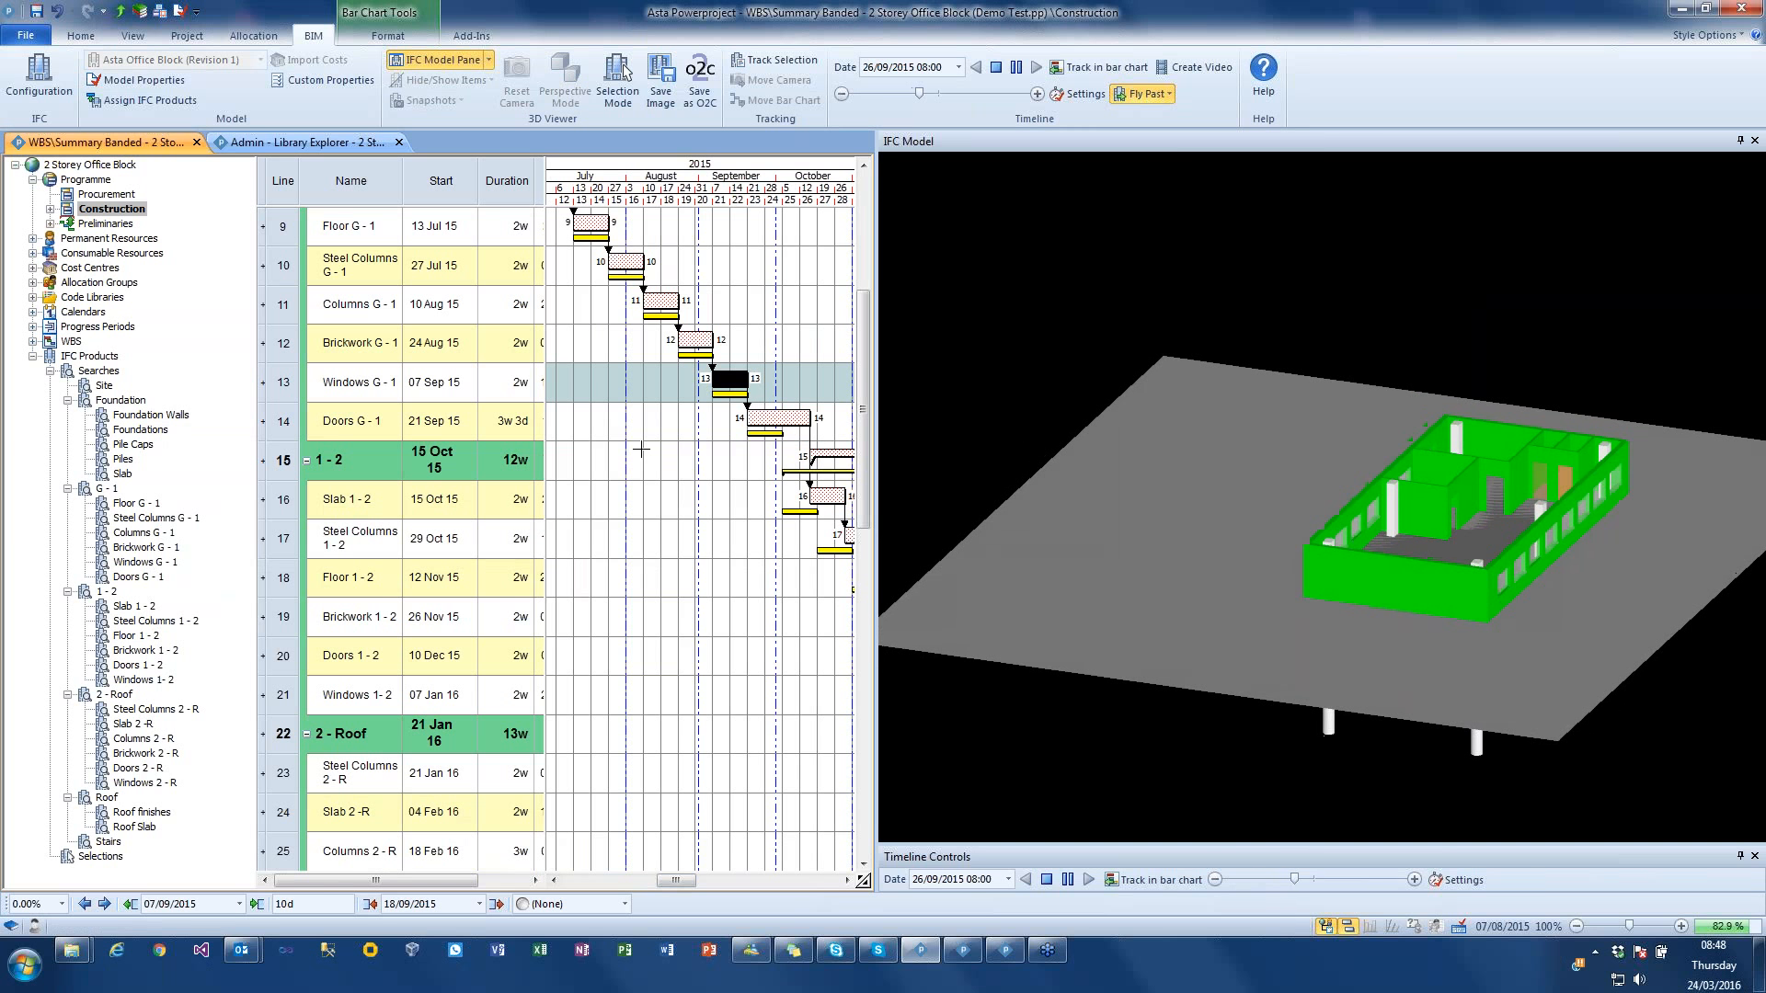
left_click(993, 70)
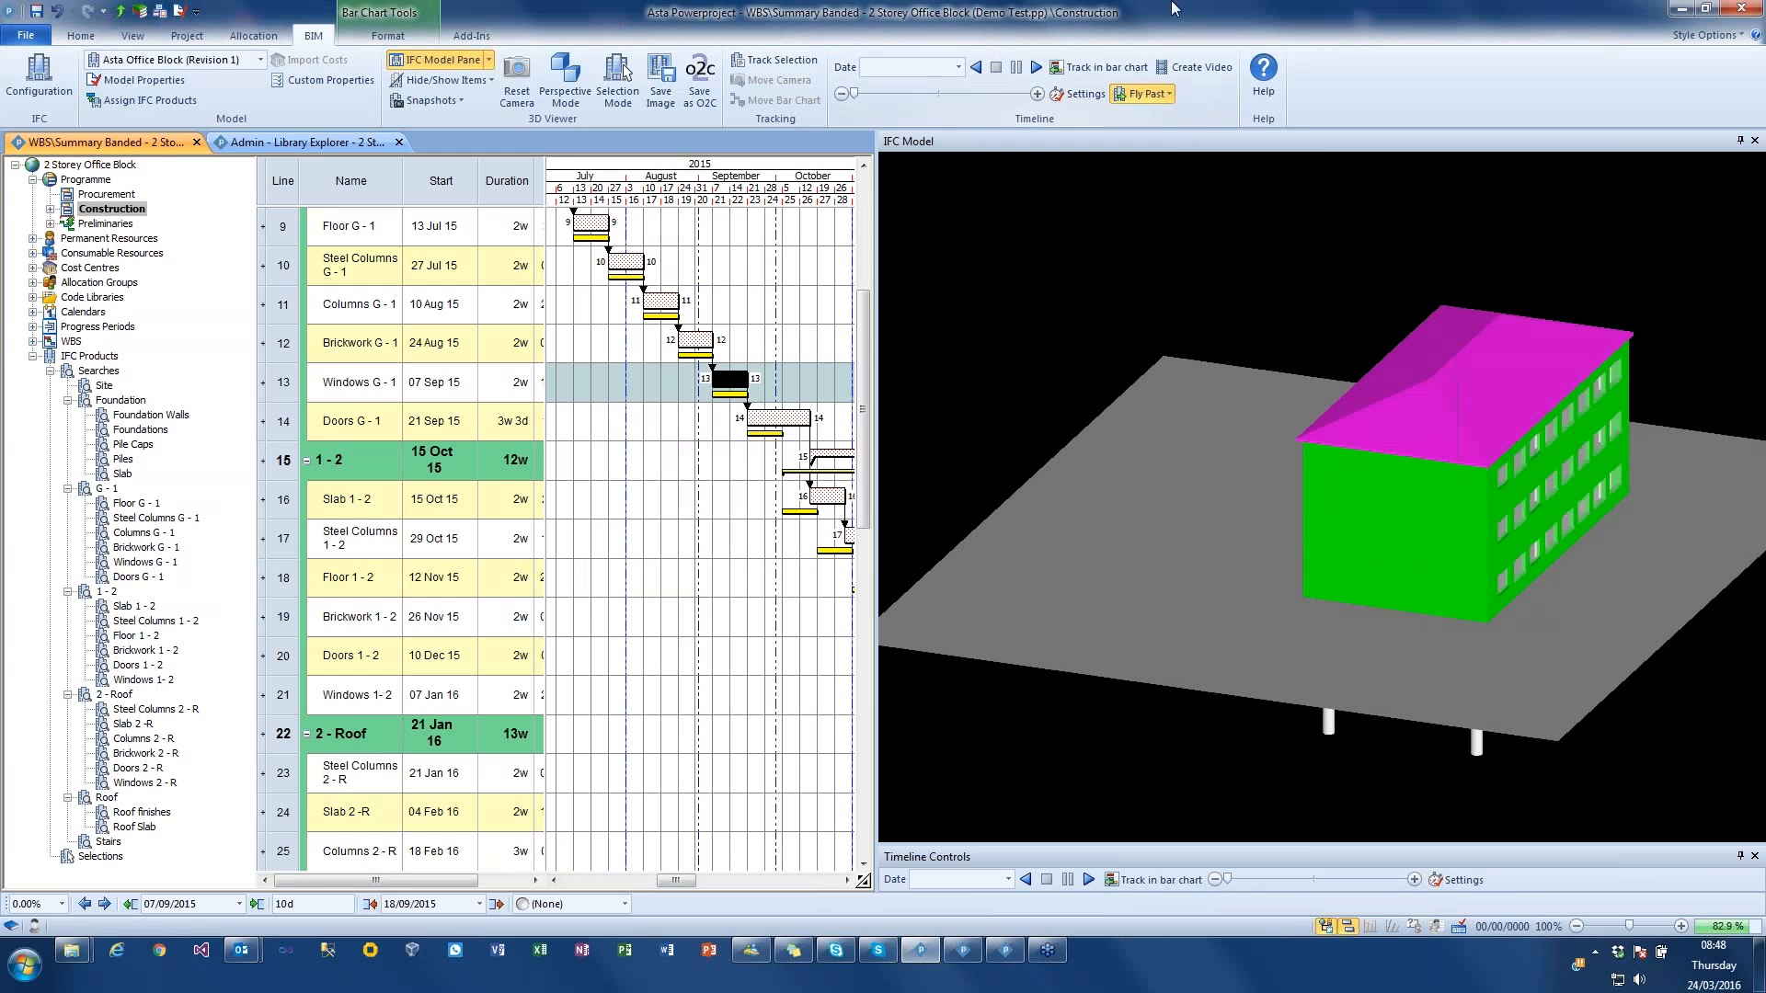
Step: Review the timeline video creation settings, including the available codecs, and leave without creating a video
left_click(1201, 66)
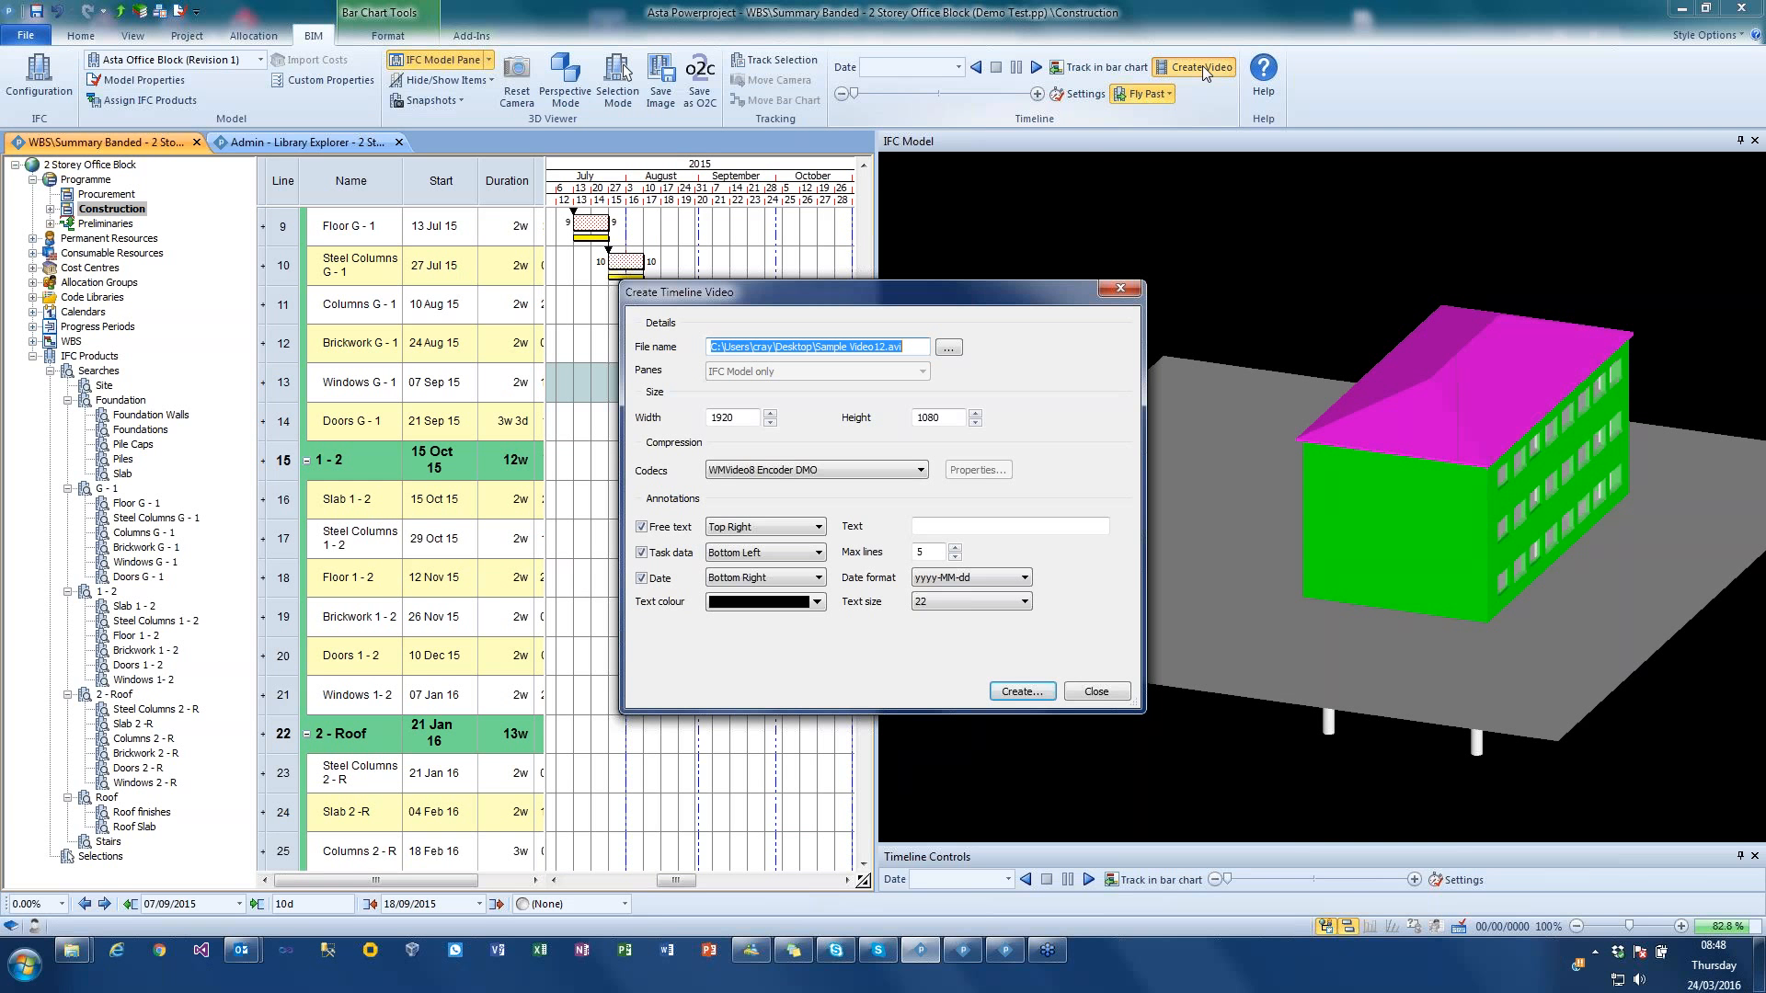
left_click(899, 472)
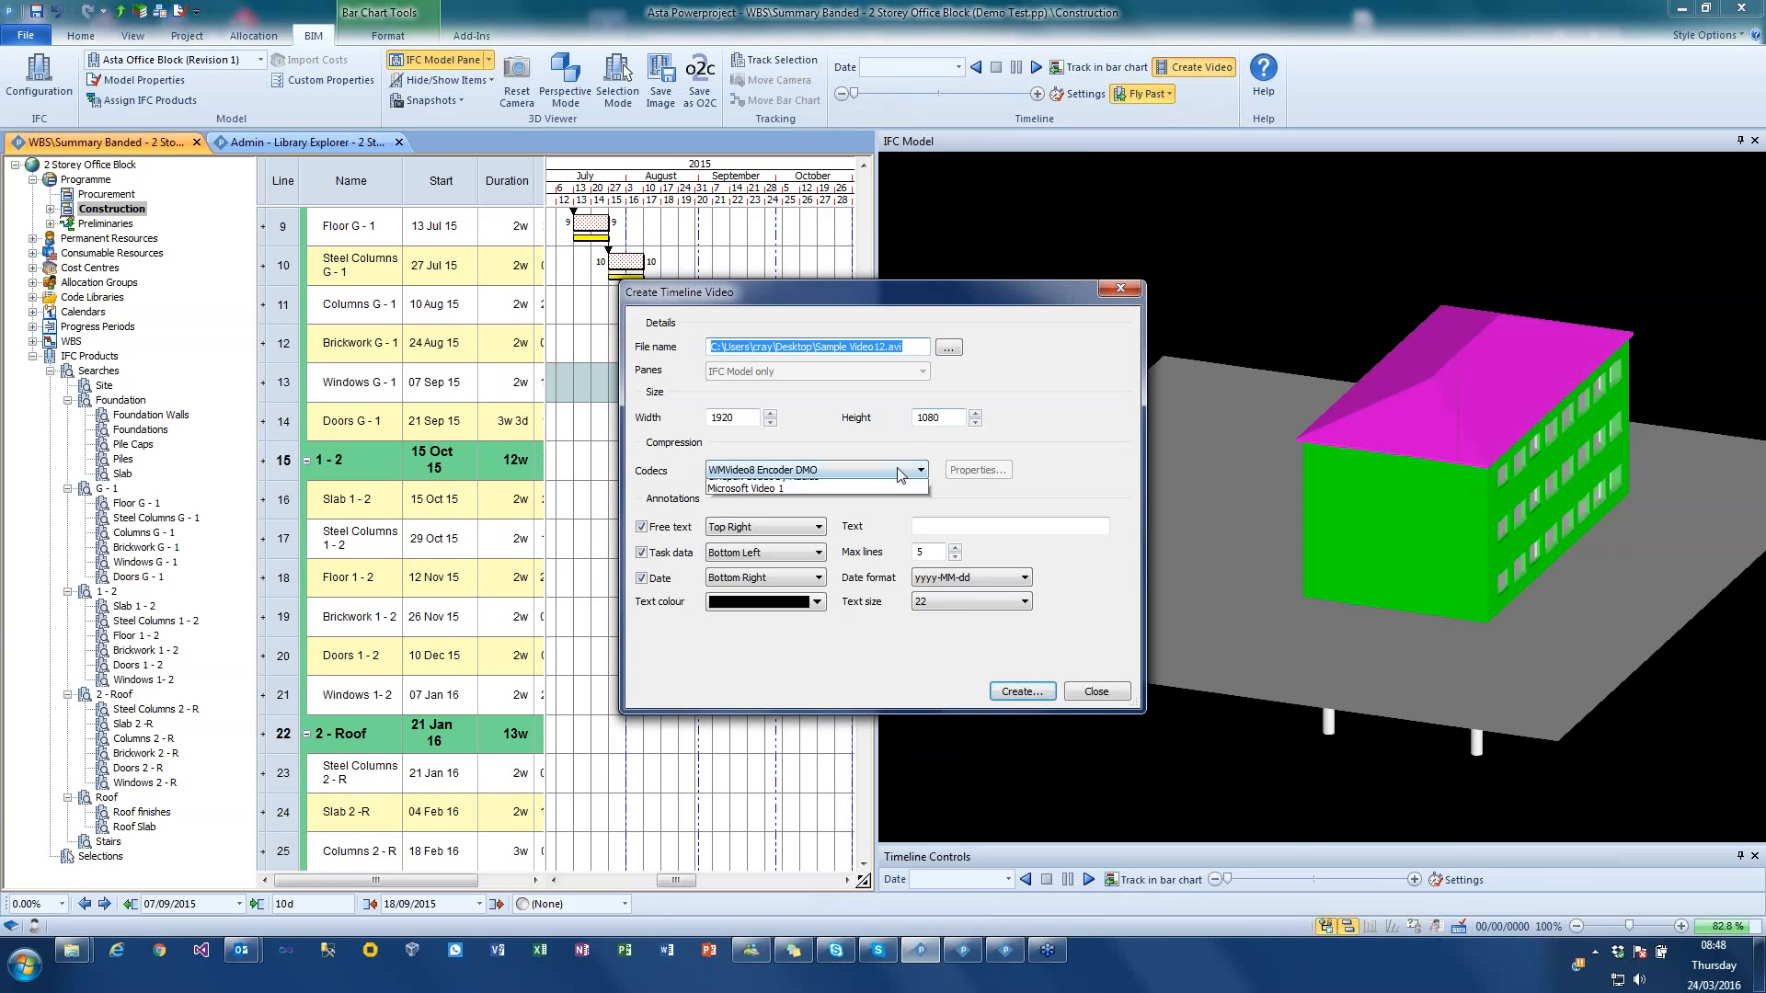
left_click(898, 468)
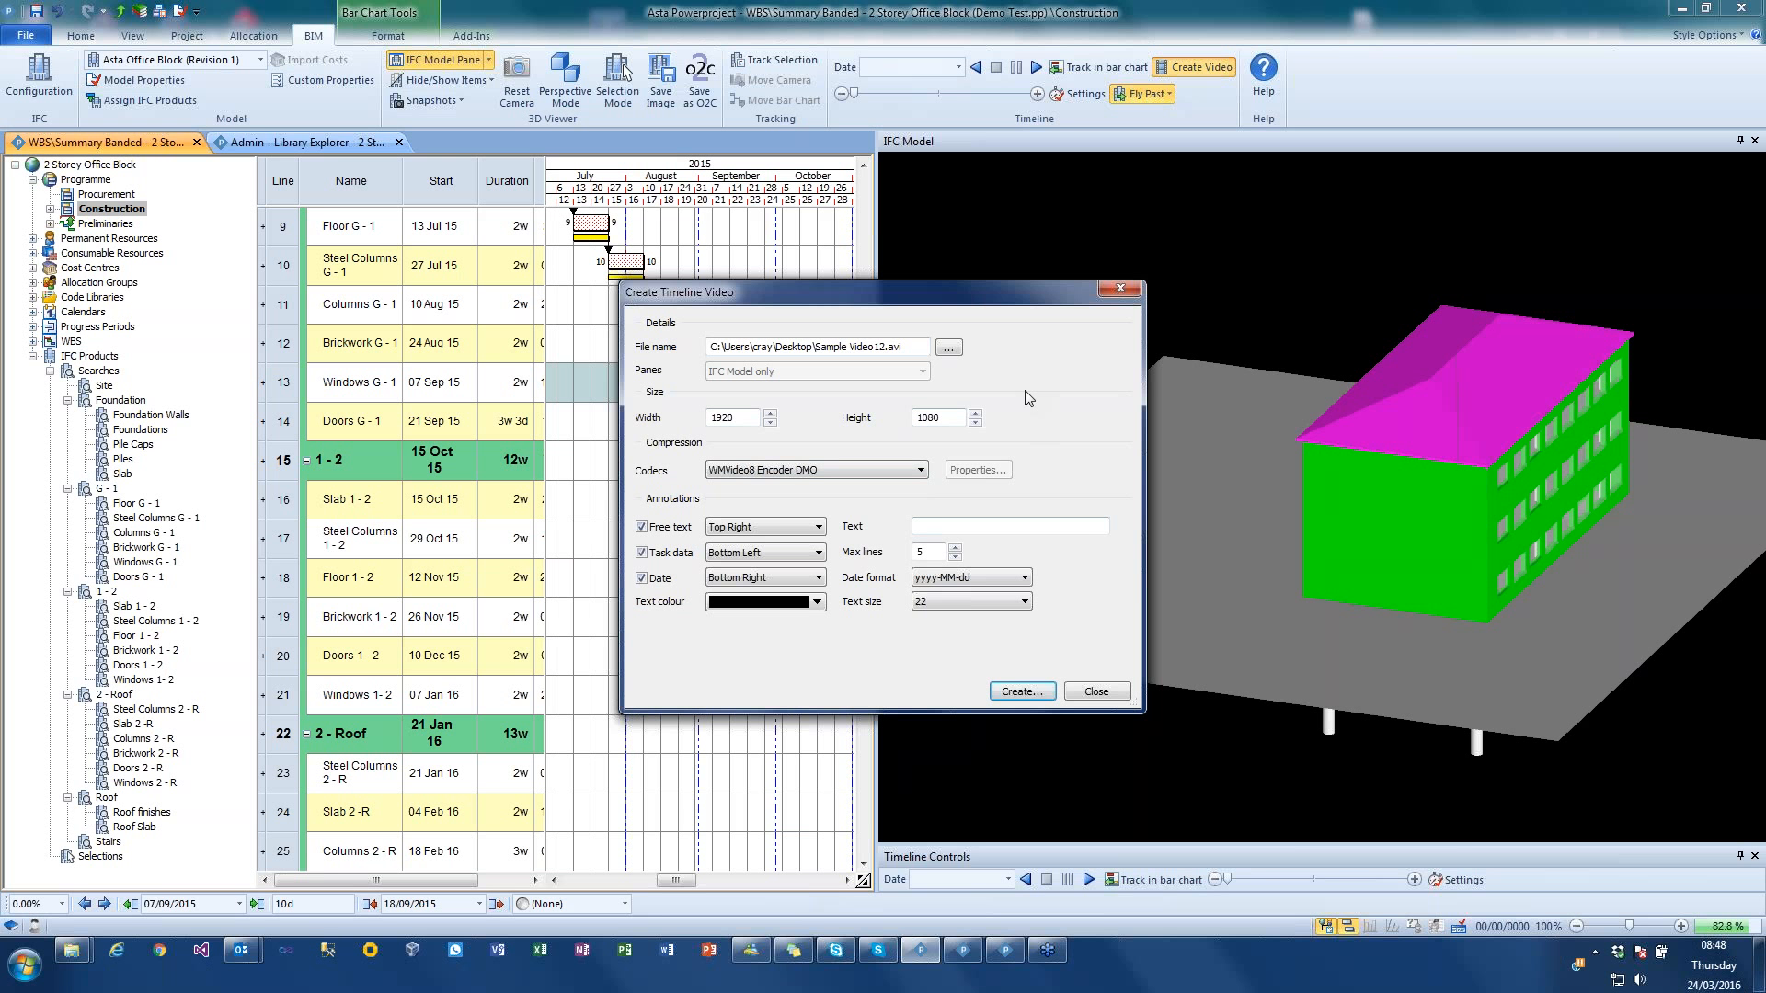
left_click(1111, 695)
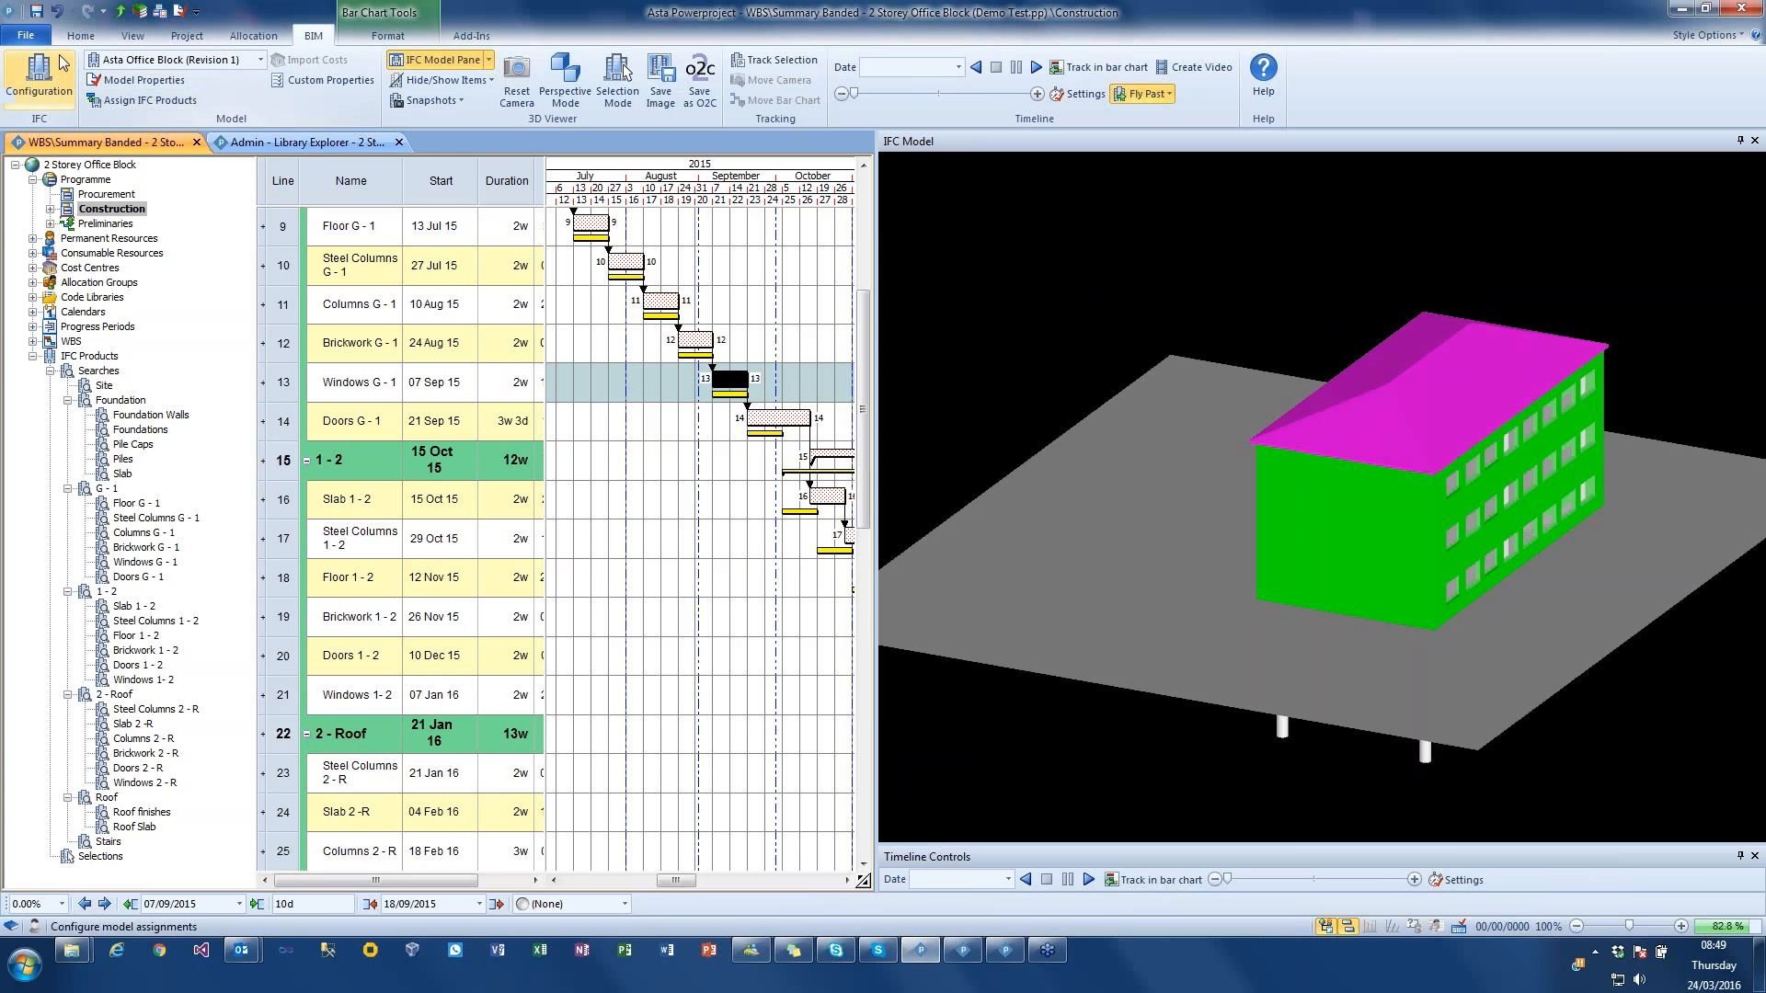
Step: Close the 2 Storey Office Block project and save its changes
left_click(34, 39)
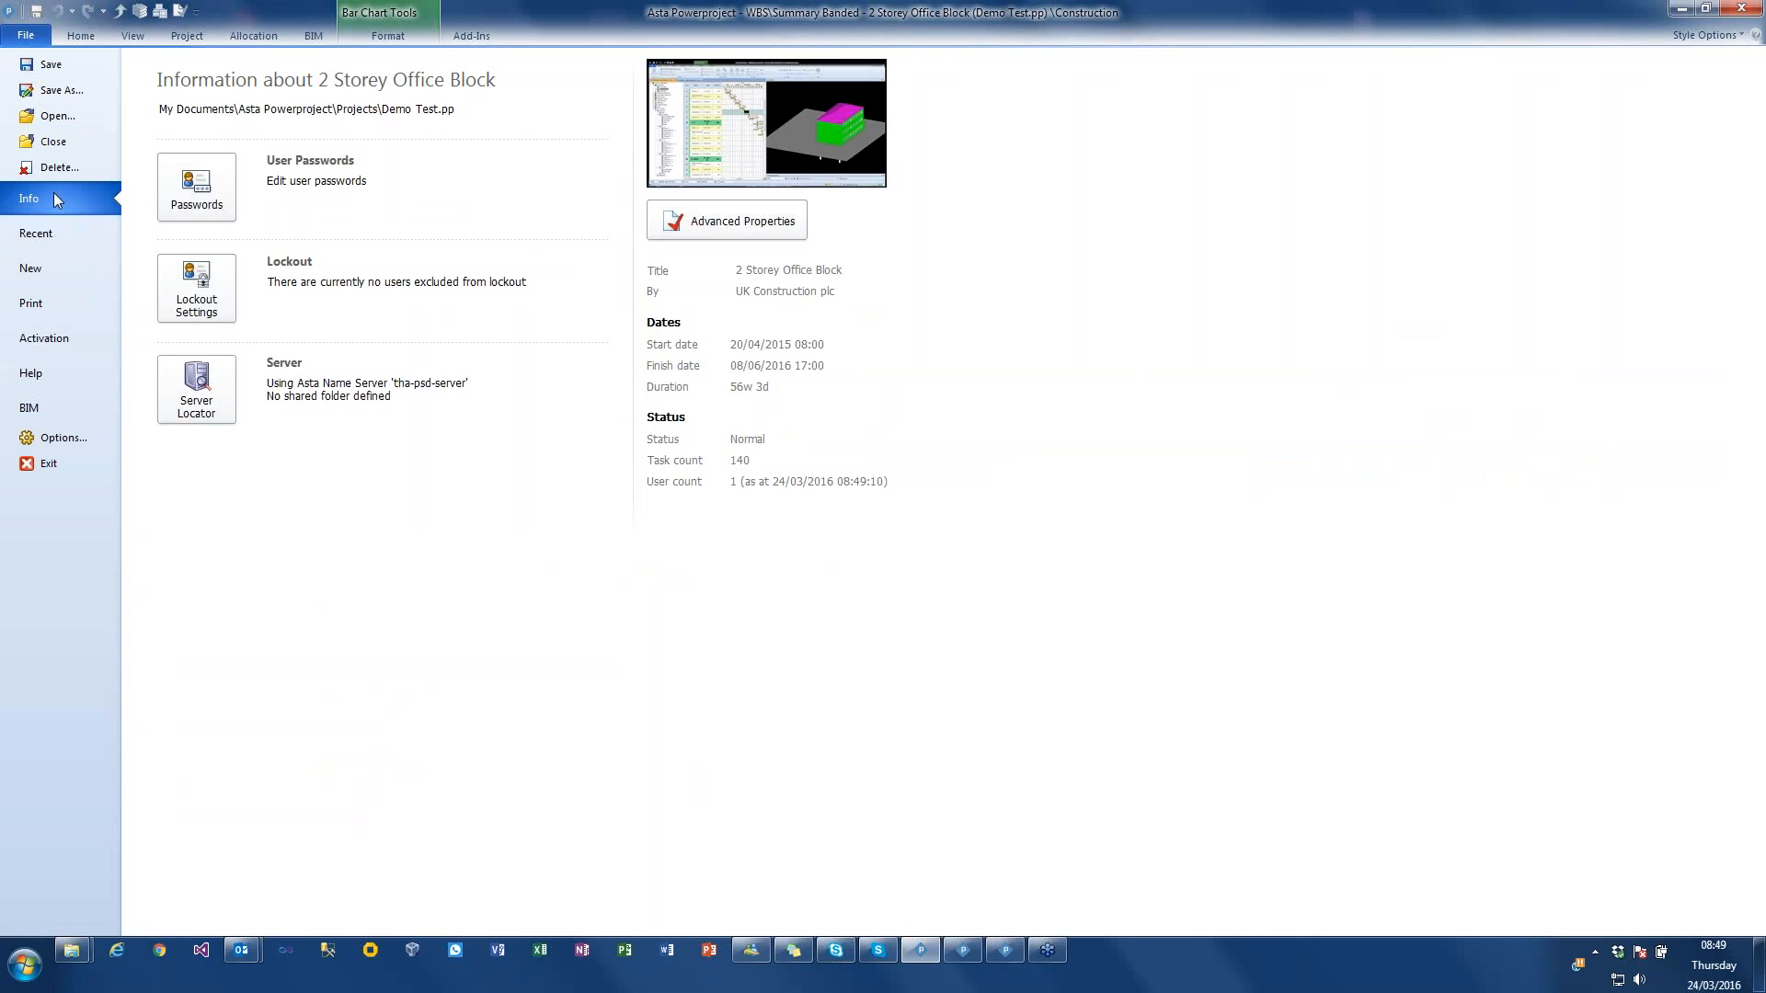
left_click(52, 141)
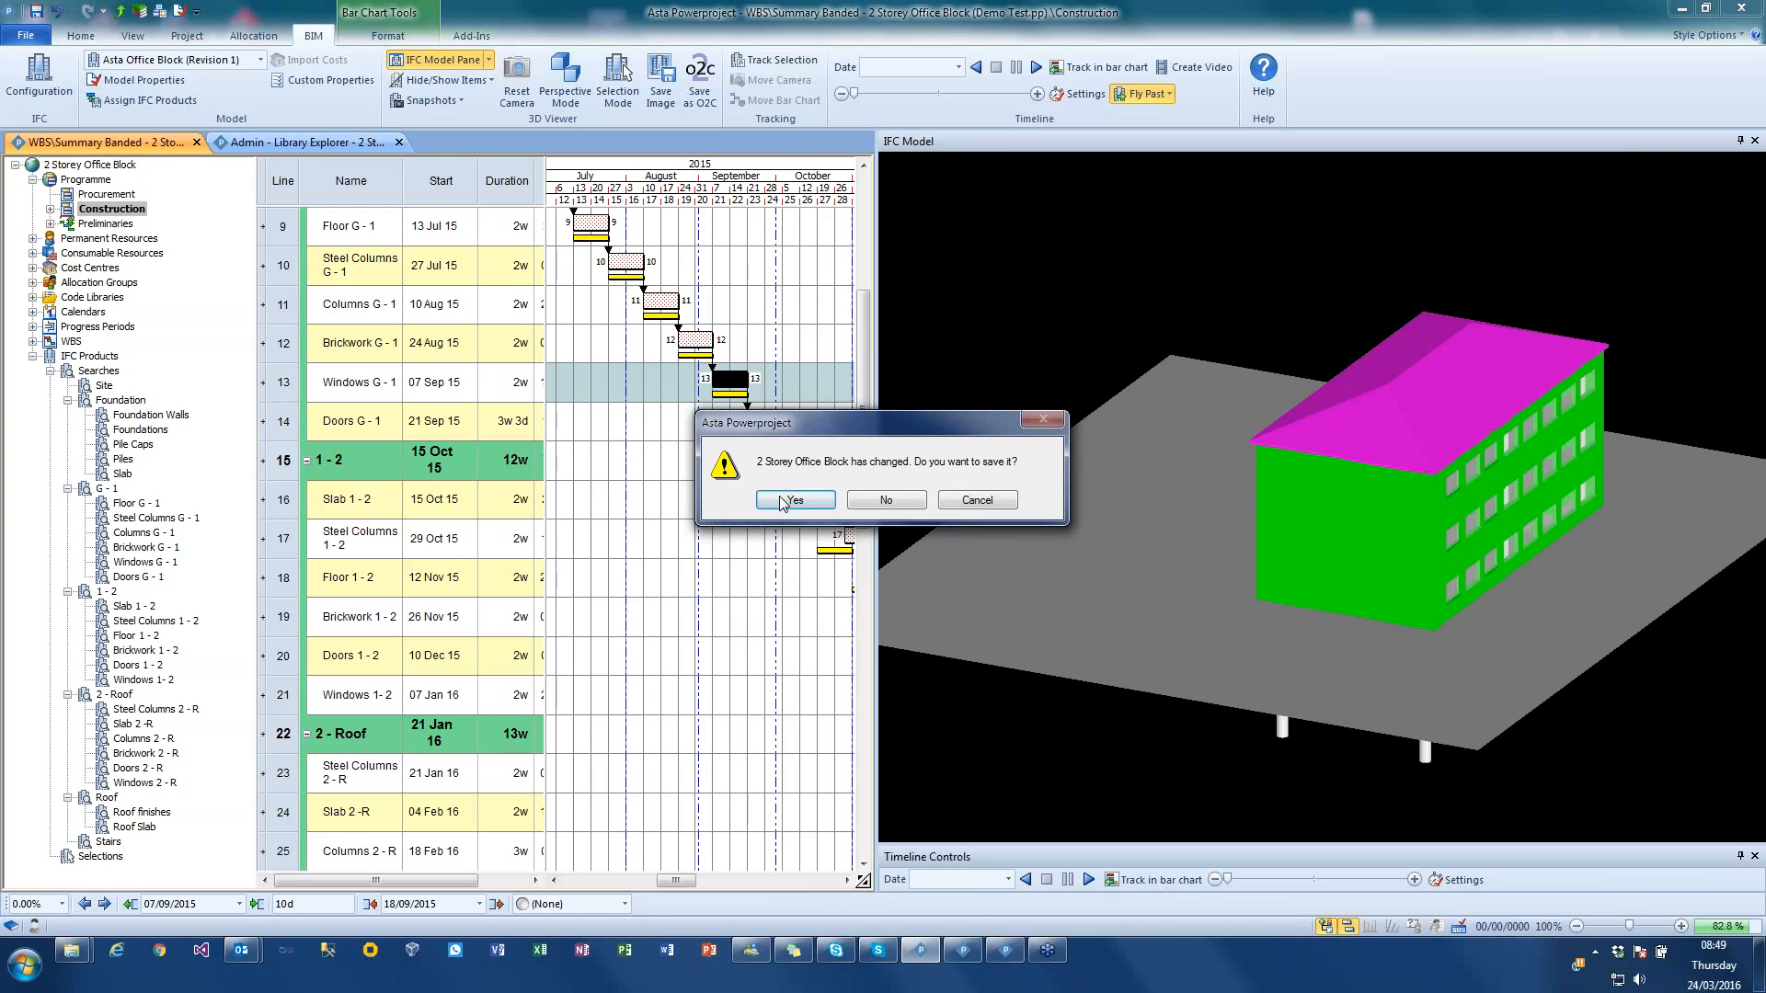
left_click(784, 497)
Step: Create a new blank project with the file name group 11
left_click(26, 36)
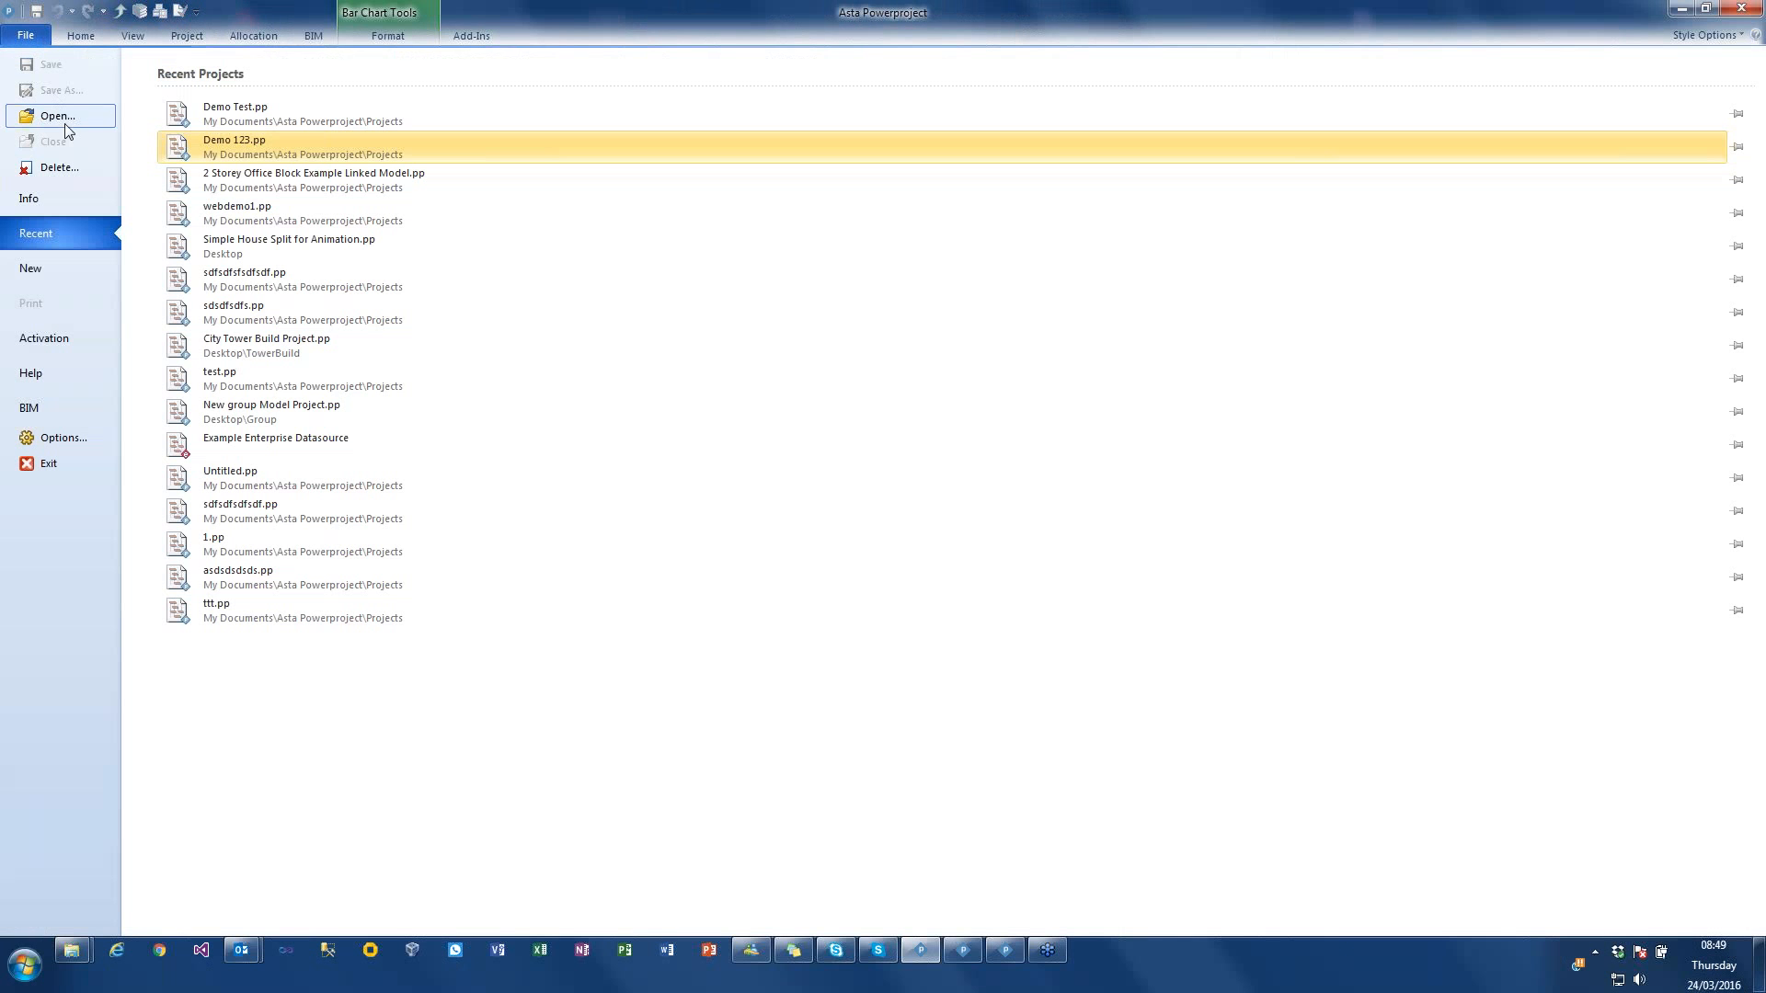
left_click(47, 273)
left_click_drag(1560, 147, 1339, 148)
type("group ")
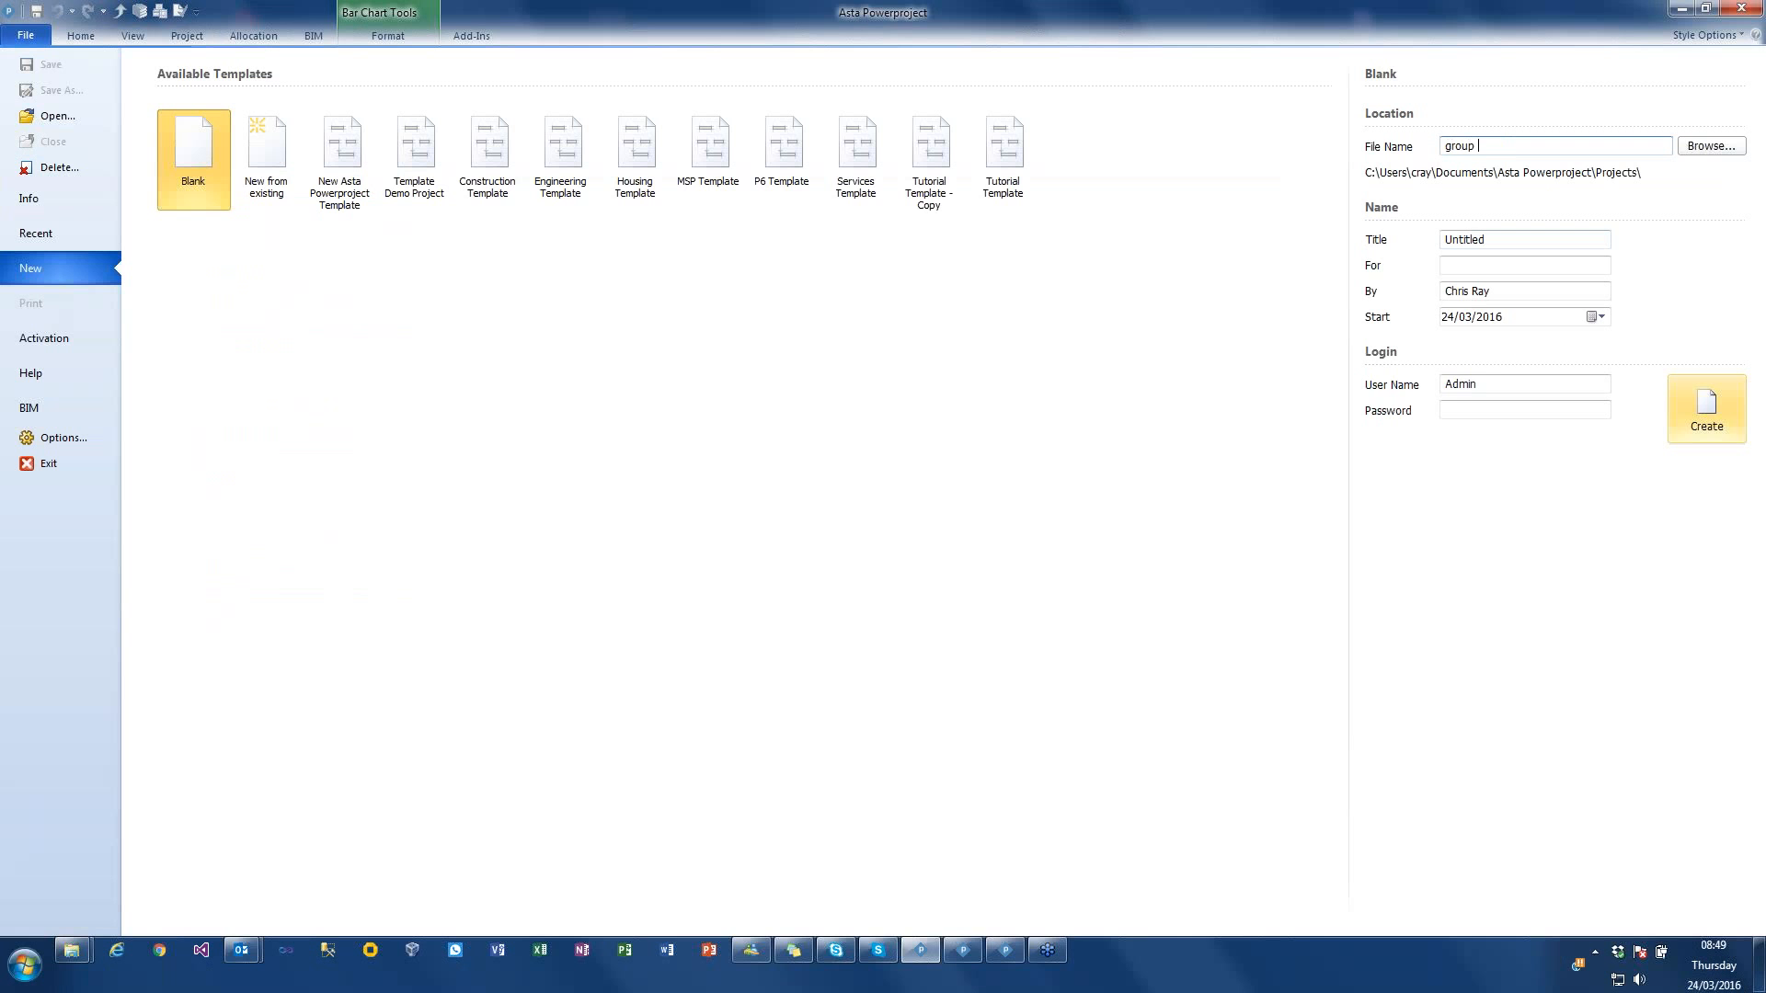
type("11")
key("Return")
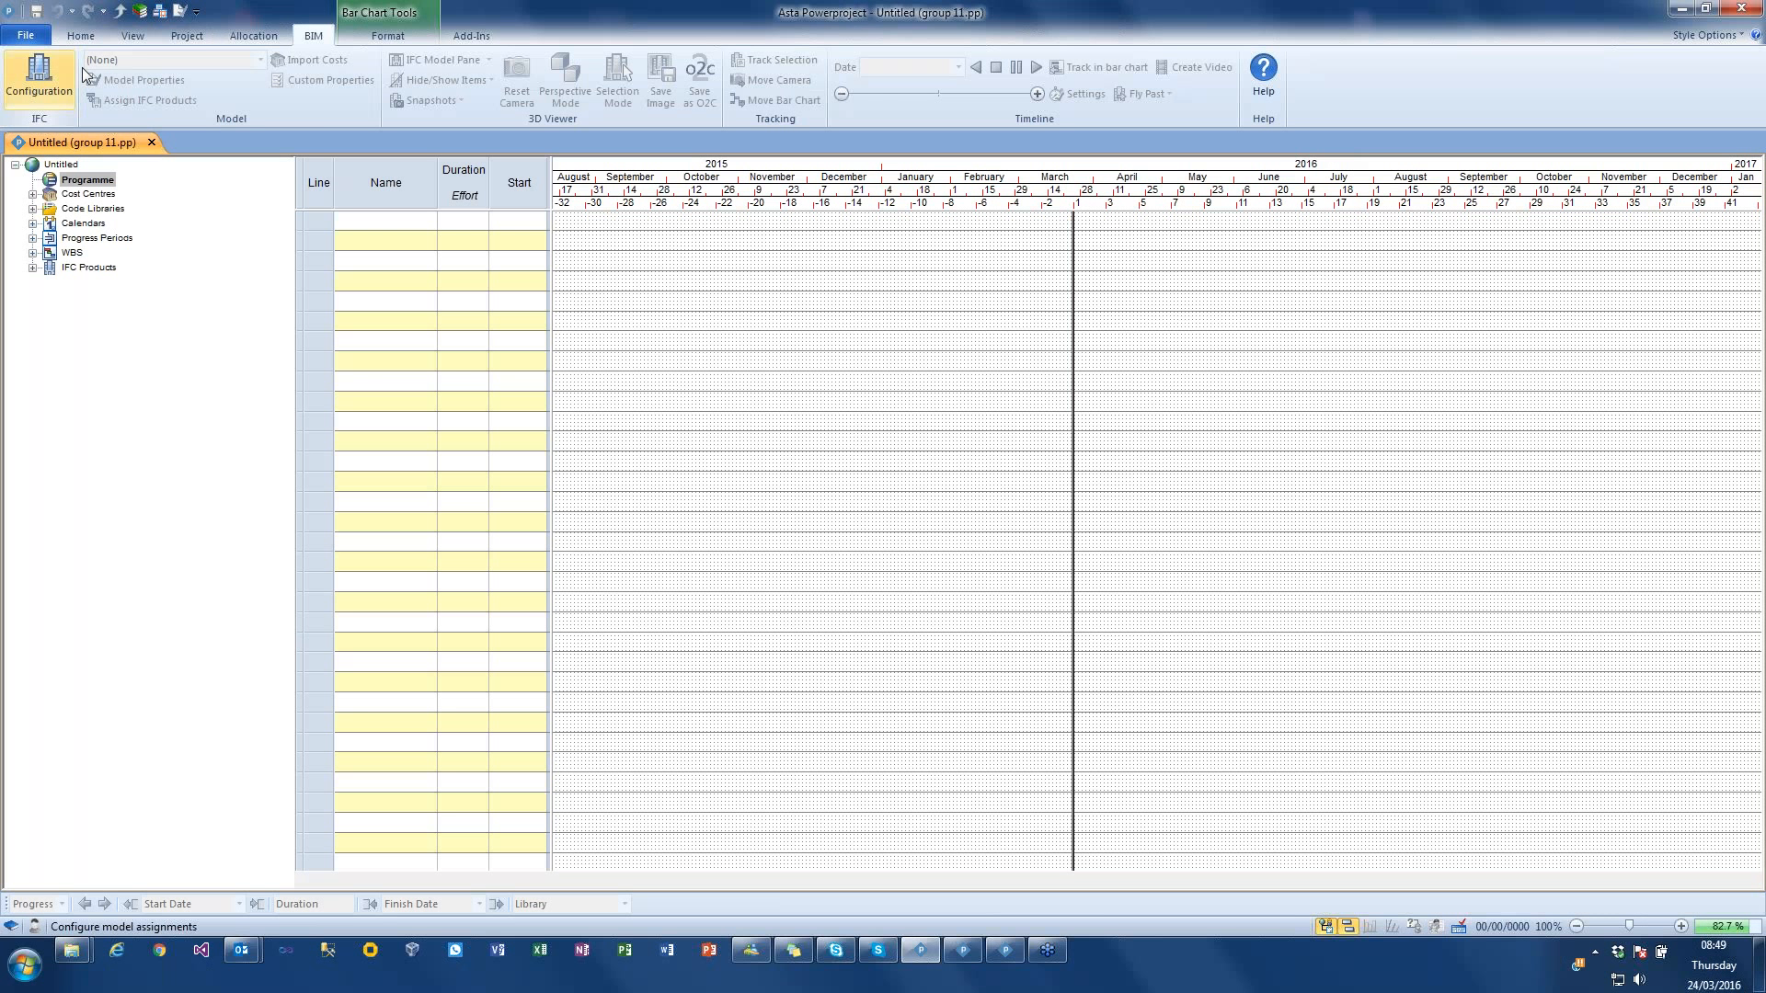
Step: Add the local IFC file Office Block - ARCH.ifc from the Simple Group Models folder to the project's model configuration
left_click(70, 90)
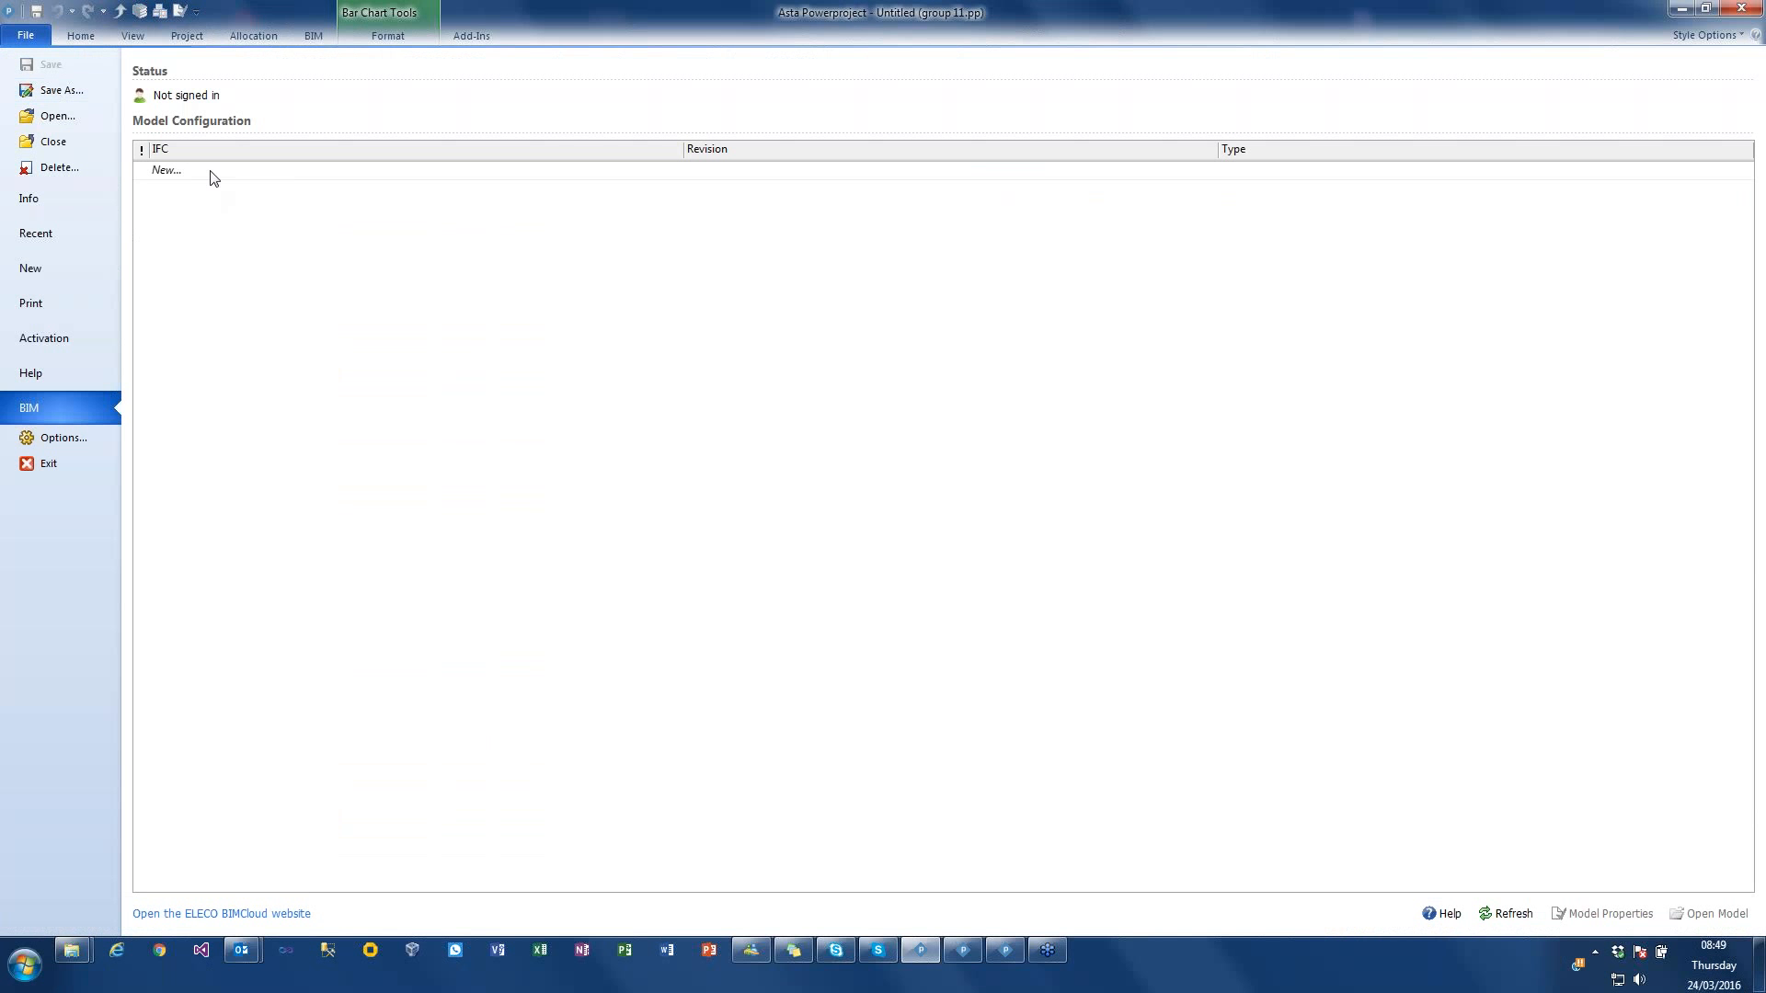
left_click(214, 177)
left_click(214, 185)
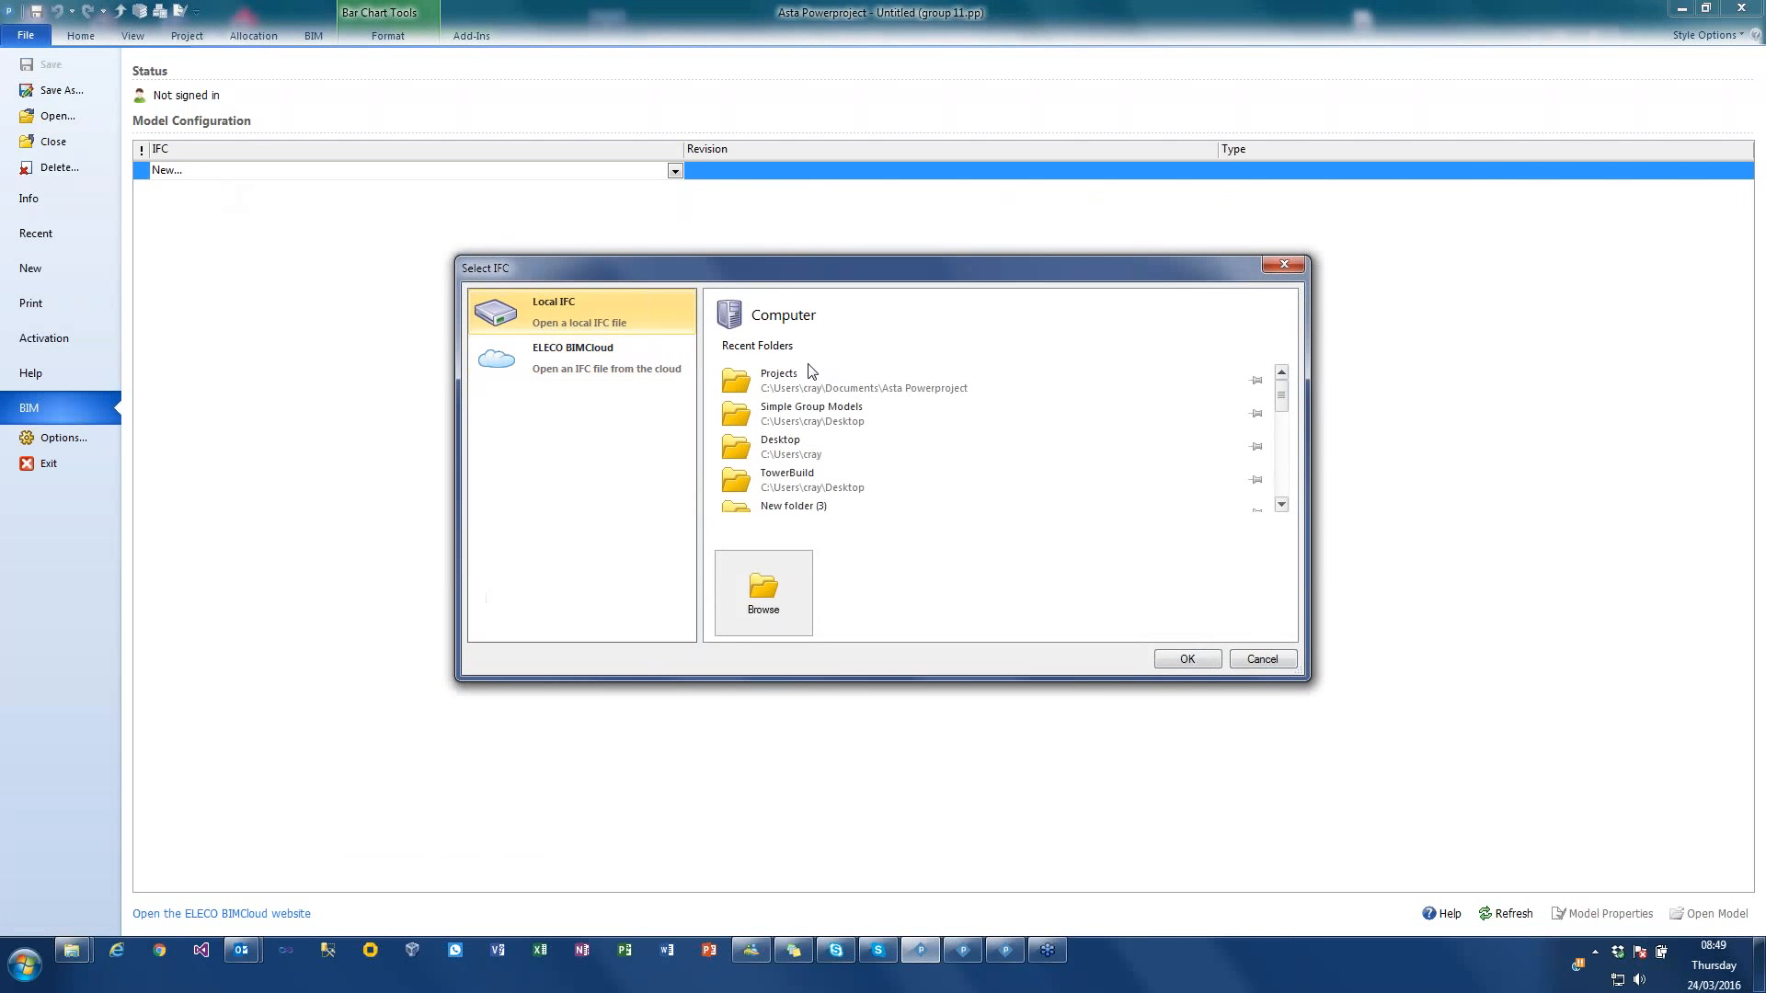
left_click(827, 419)
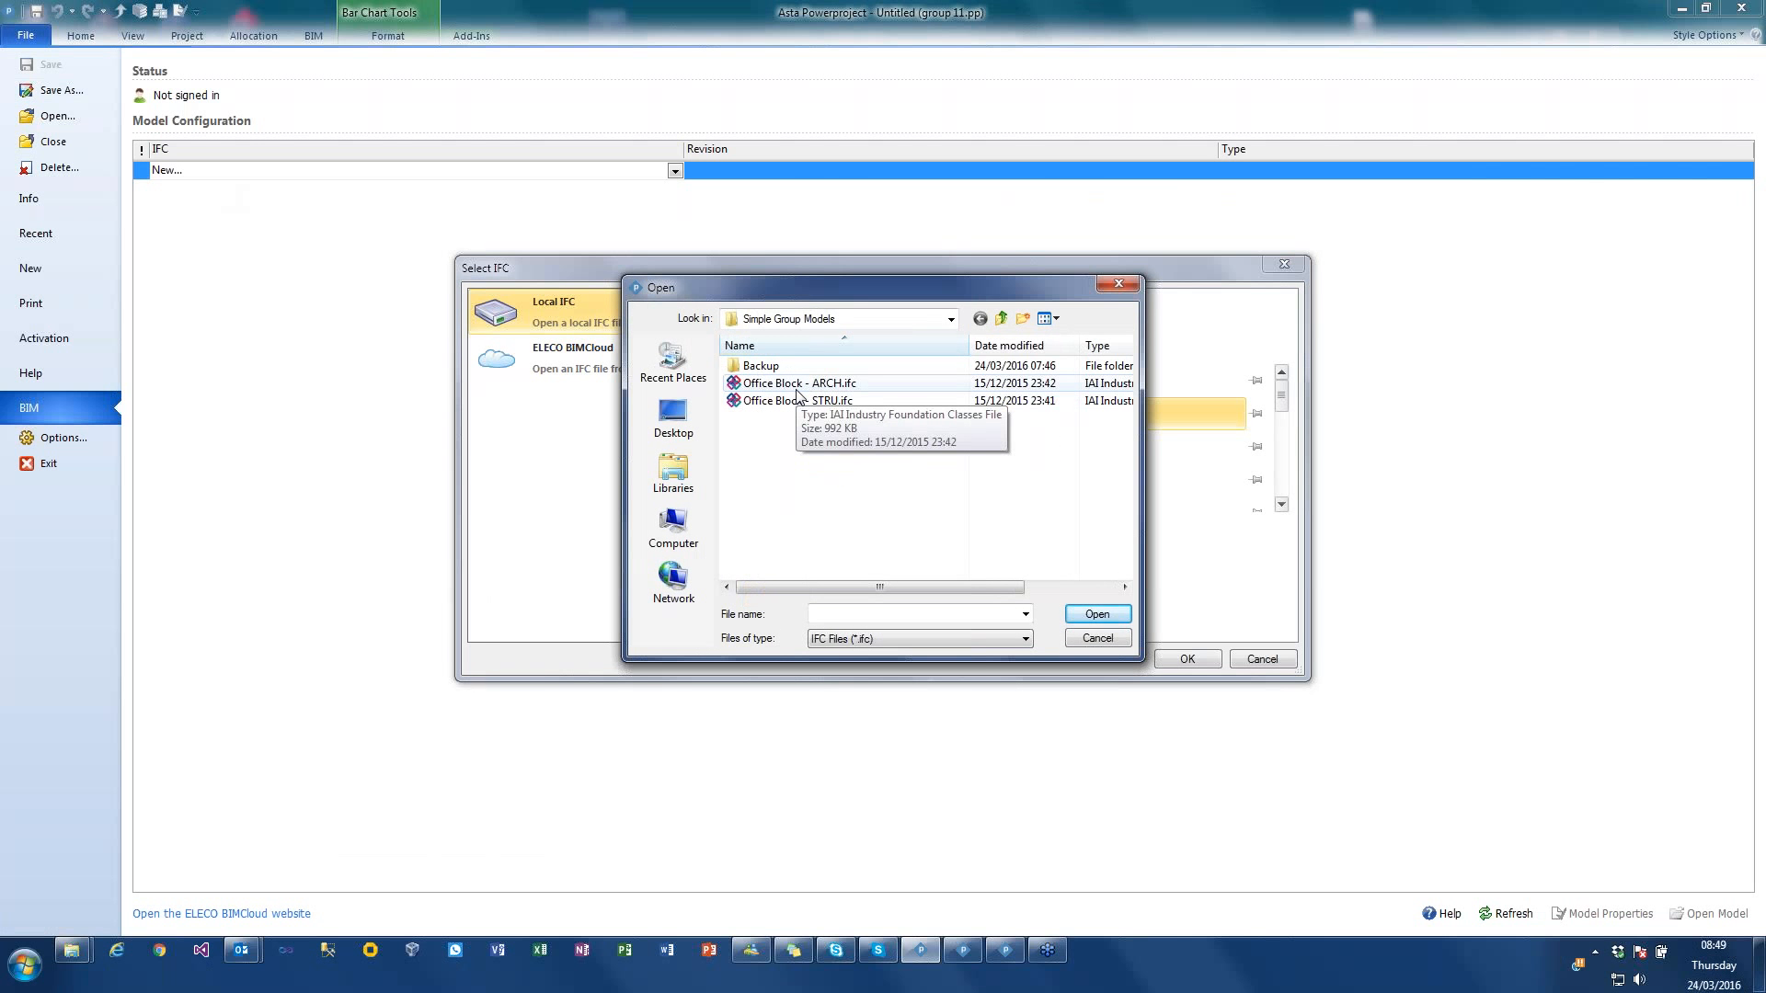
double_click(796, 387)
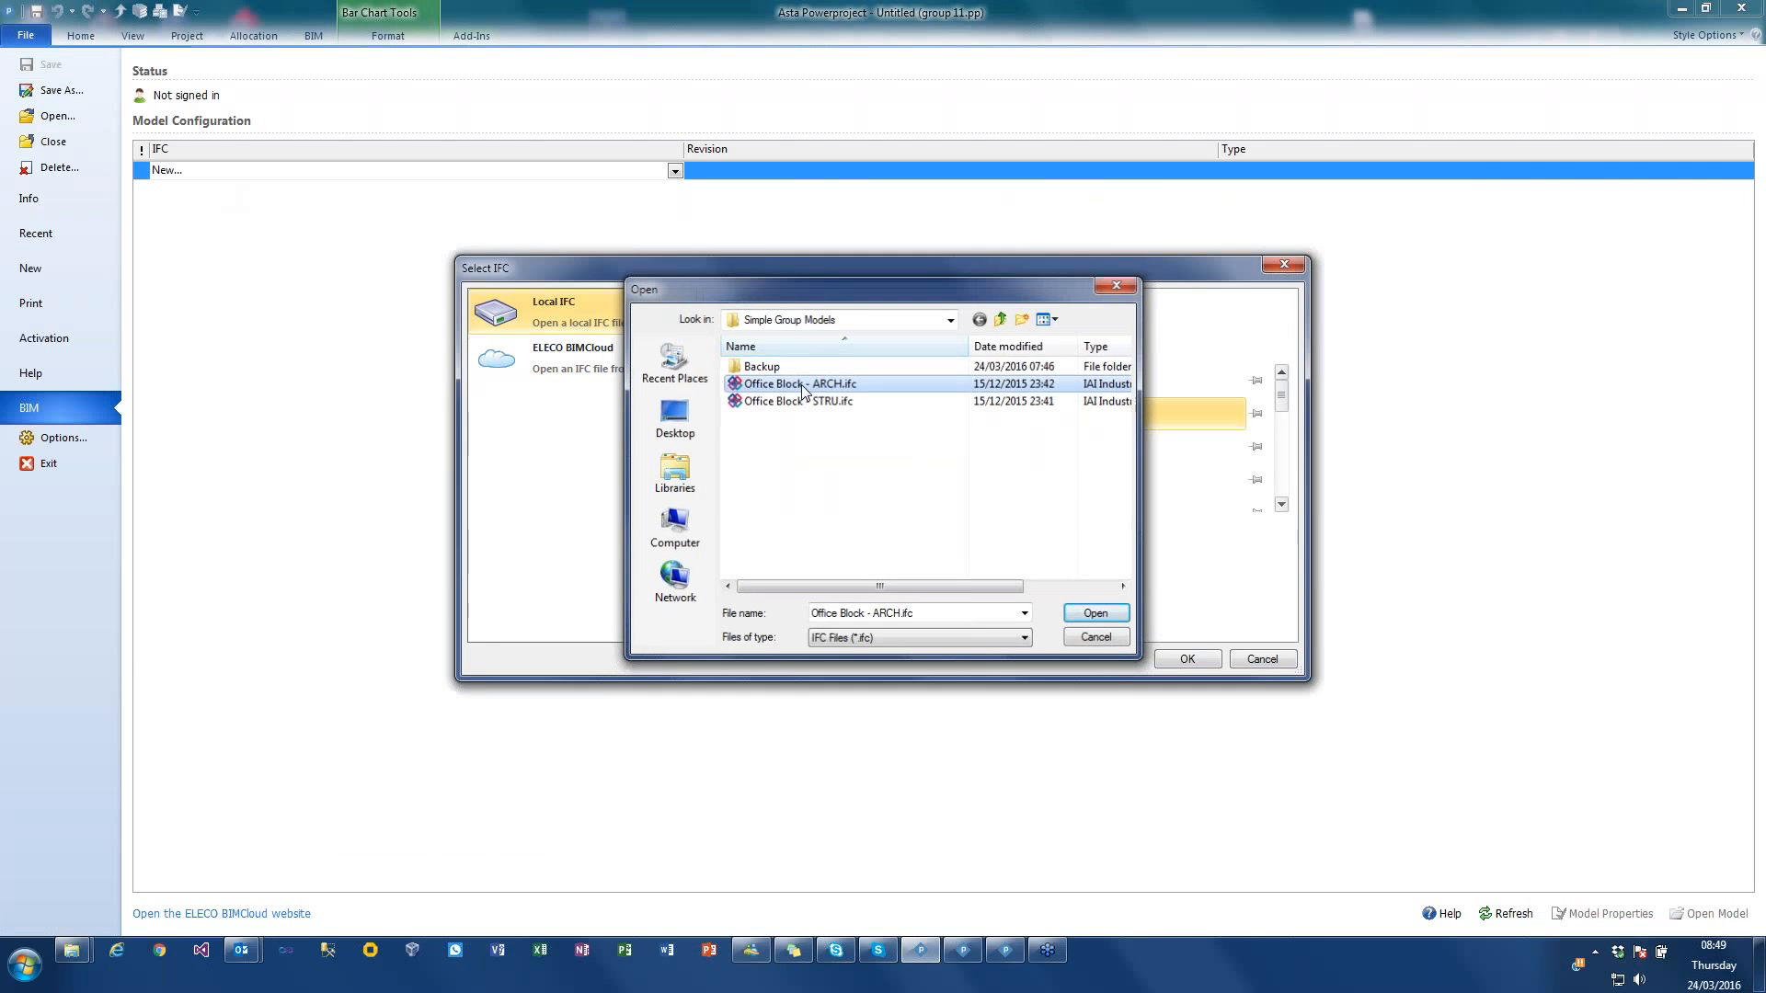
Step: Add the local IFC file Office Block - STRU.ifc from Simple Group Models as a second model in the configuration
left_click(177, 189)
left_click(193, 204)
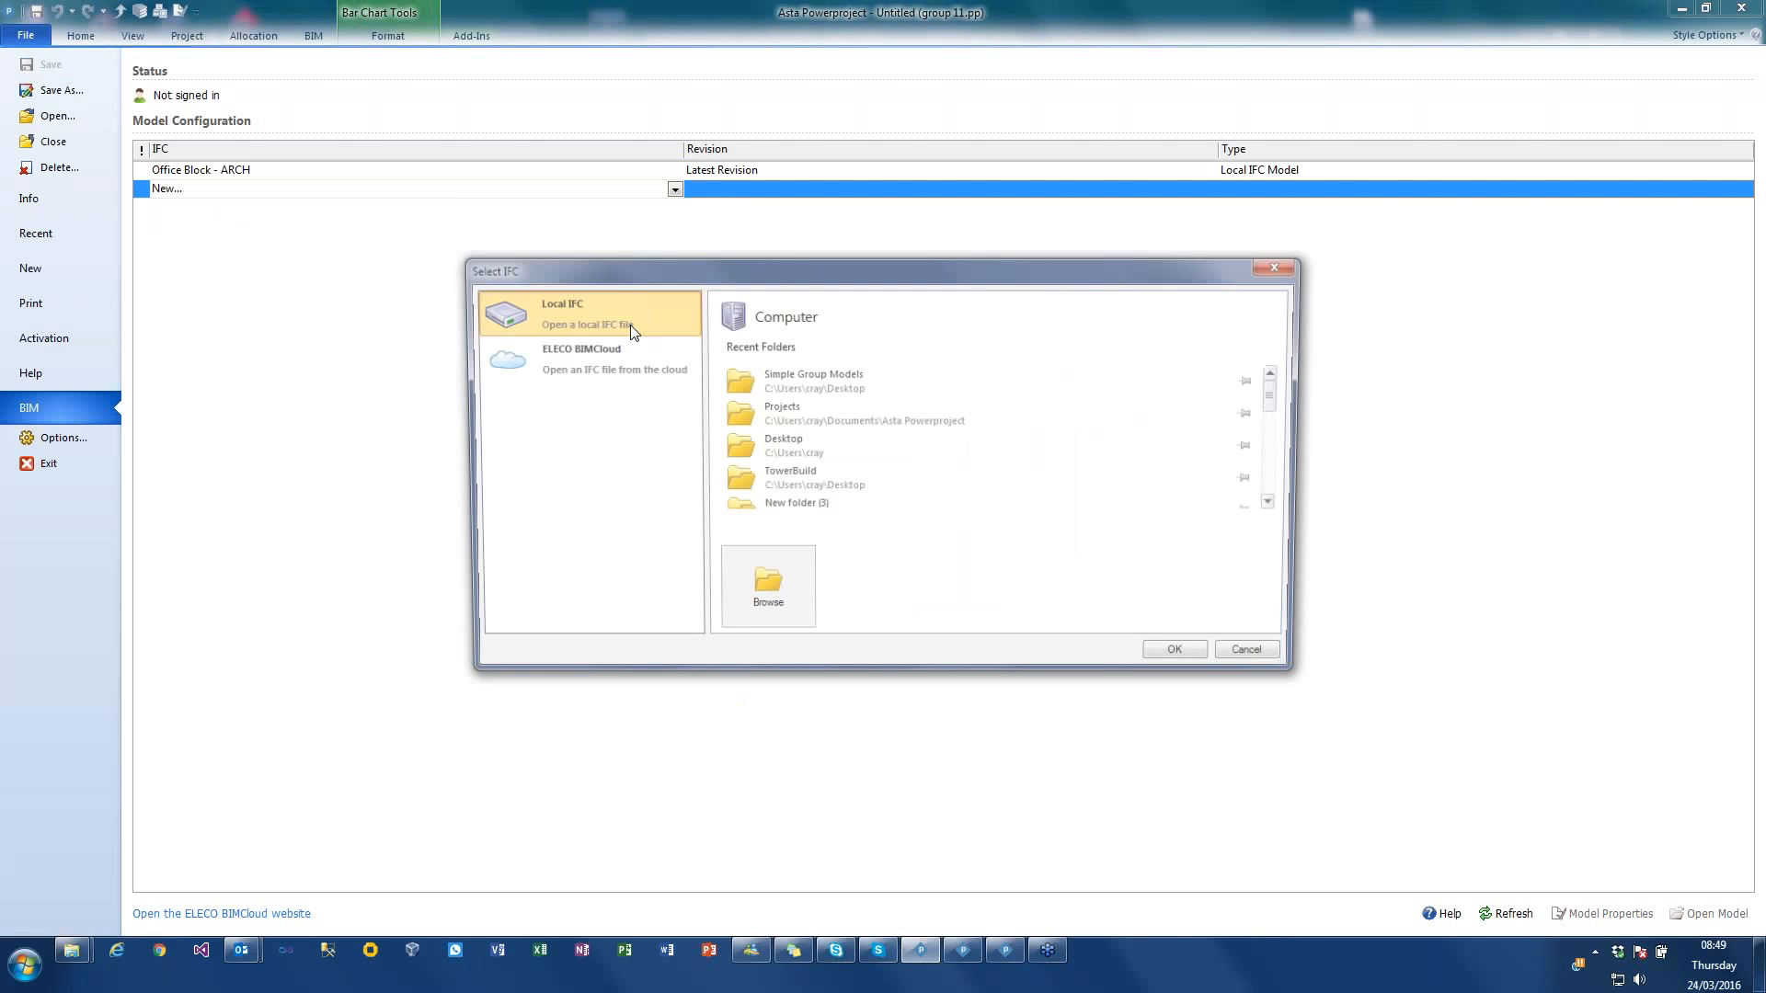
left_click(809, 377)
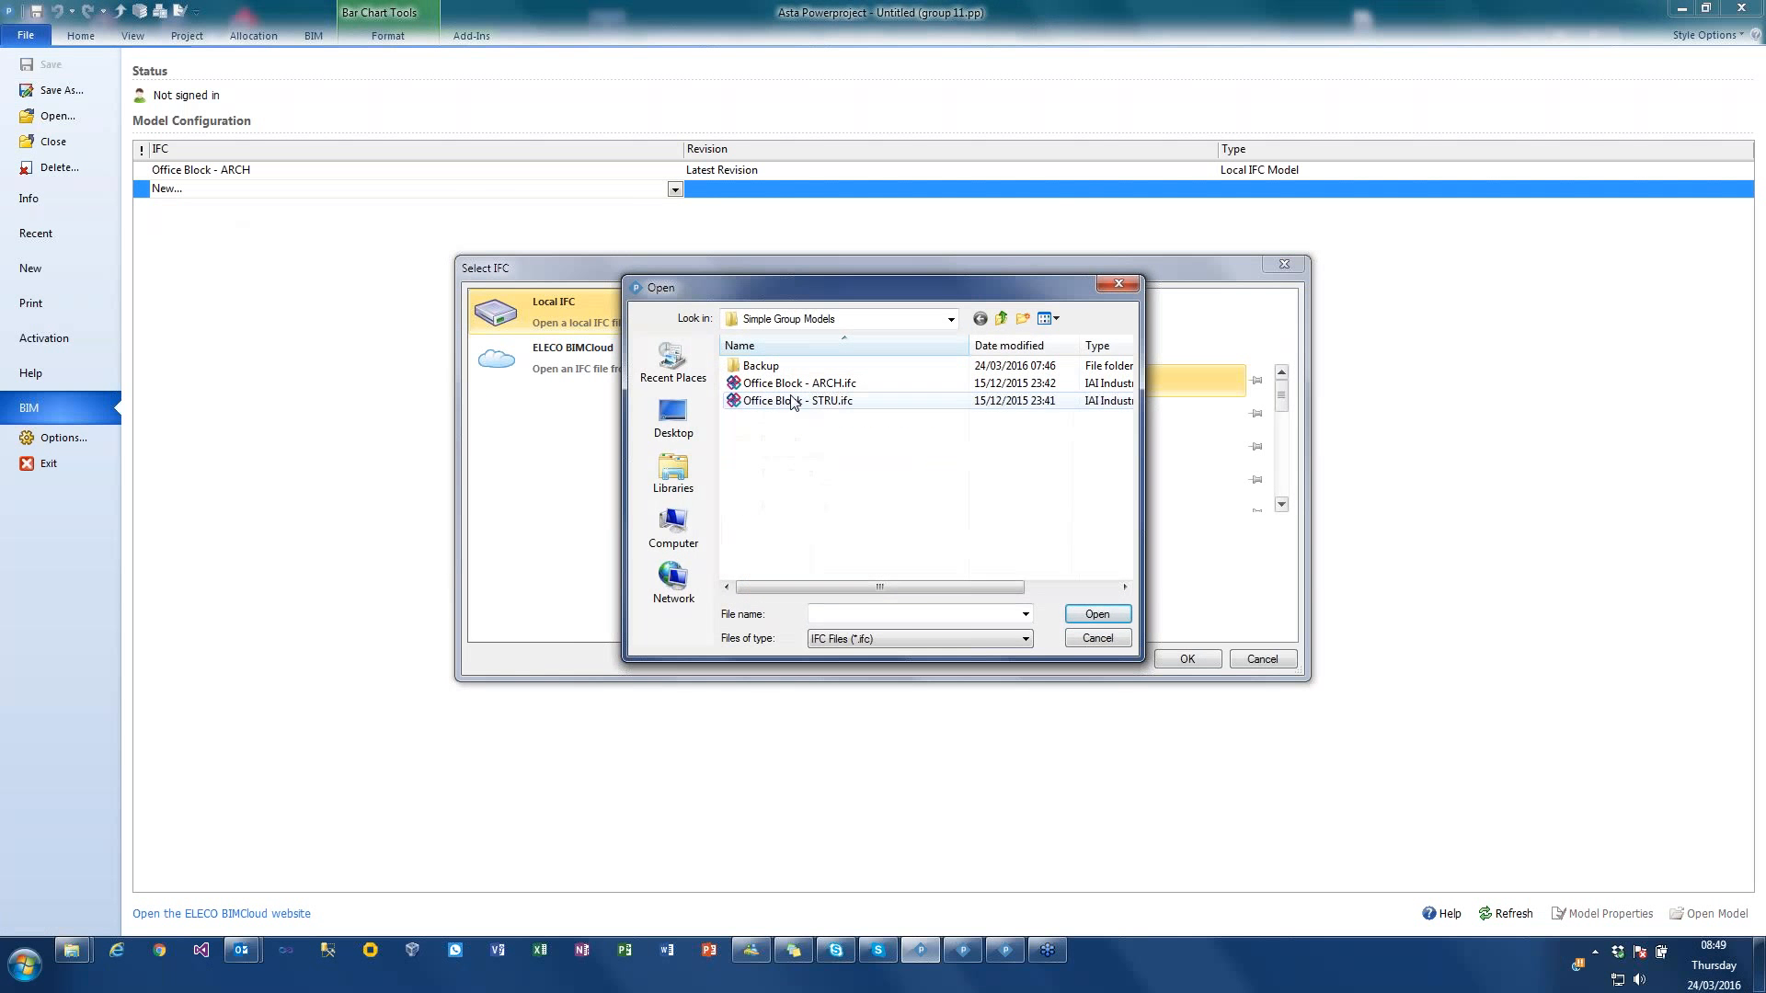
left_click(793, 401)
double_click(793, 402)
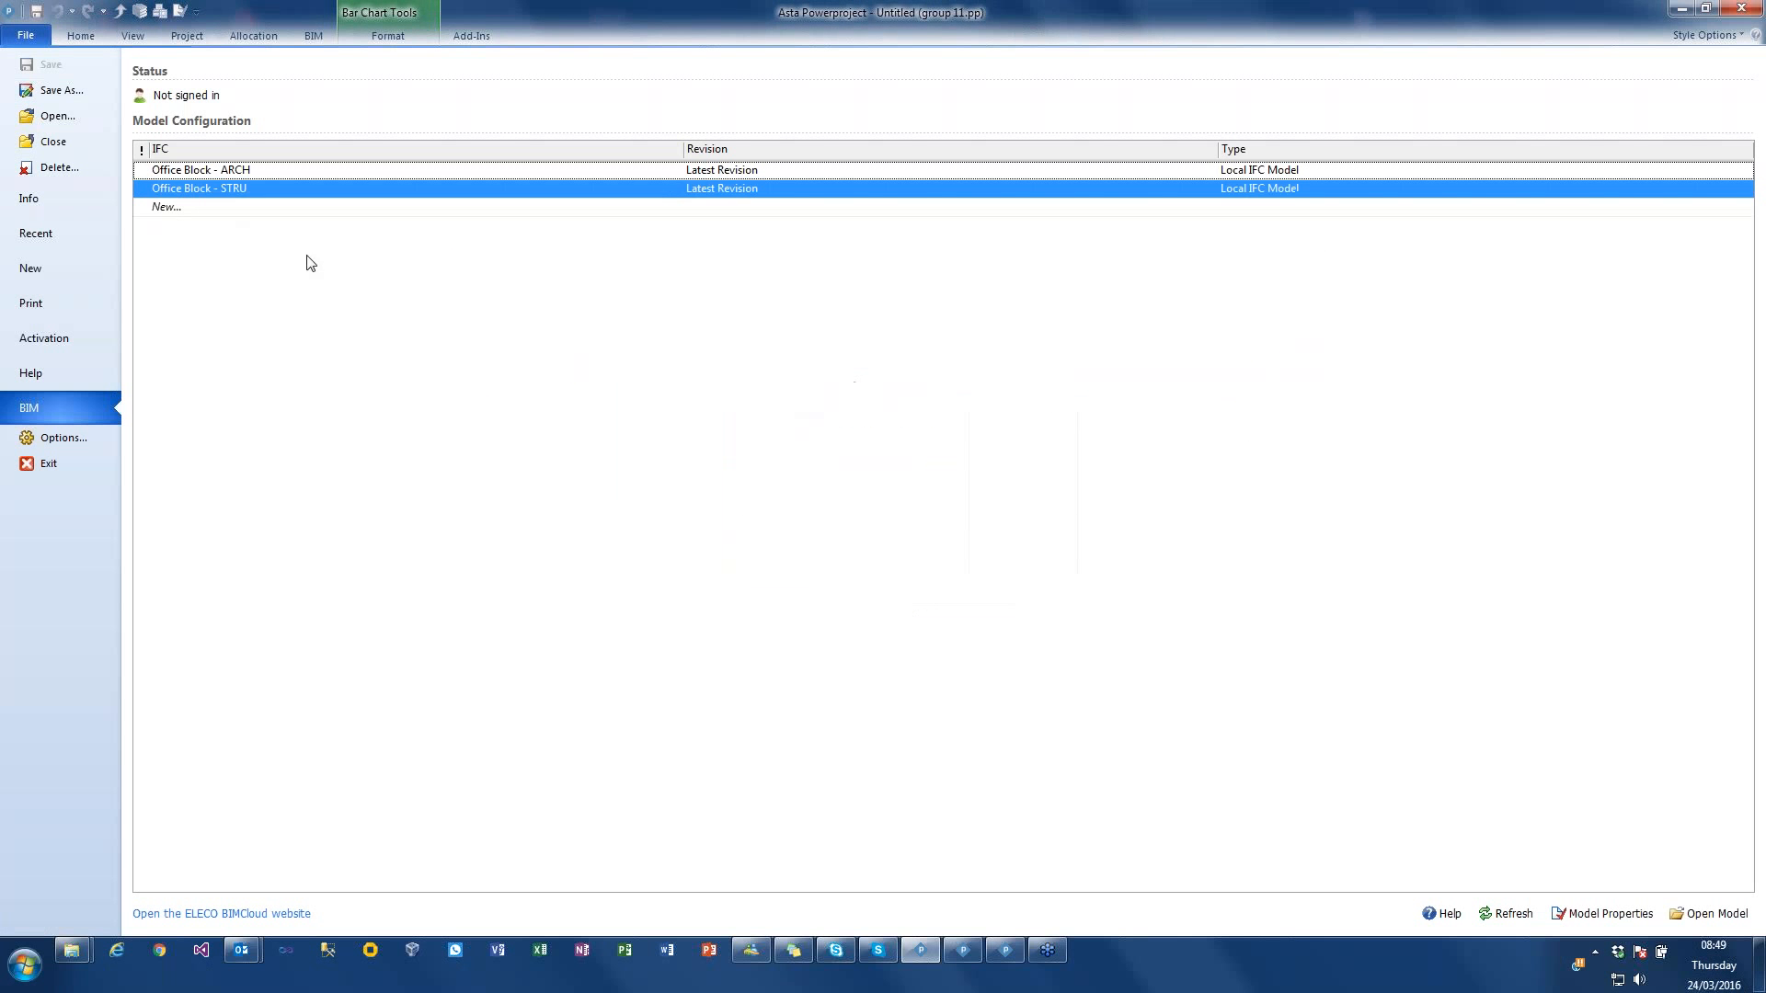
Step: Create a new IFC group model and name it Group
left_click(167, 208)
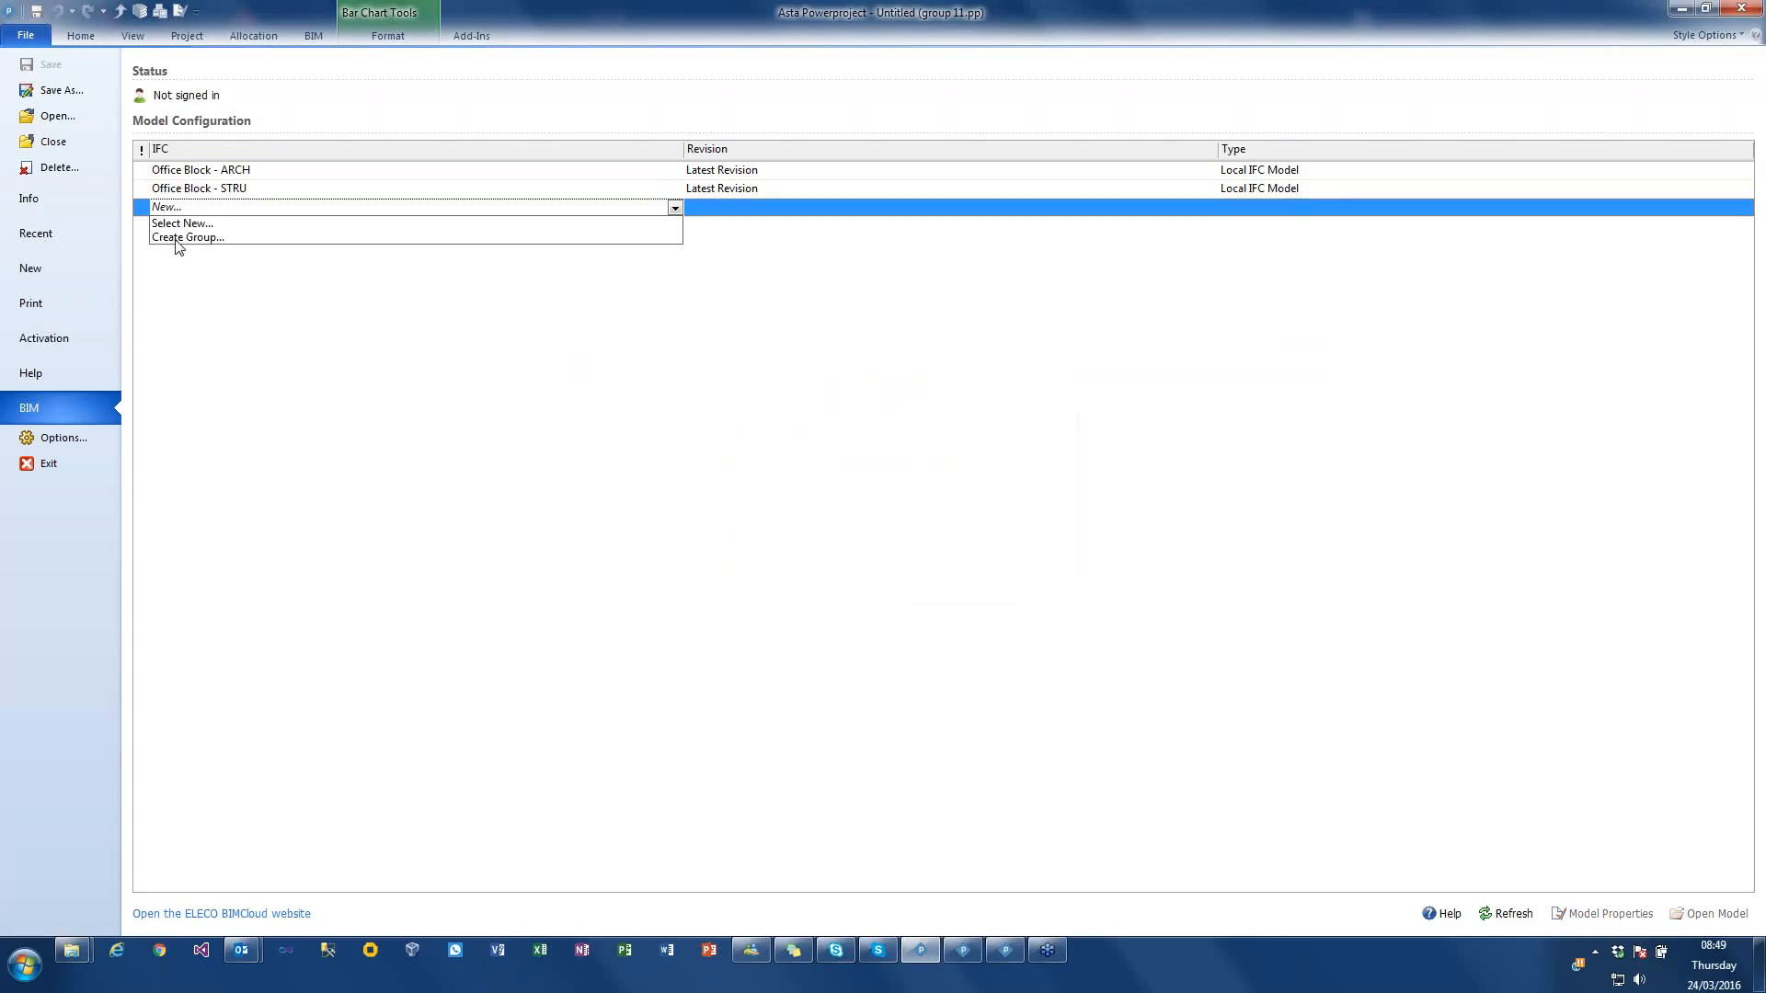
left_click(178, 239)
type("Grou")
key("BackSpace")
key("BackSpace")
key("BackSpace")
type("roup")
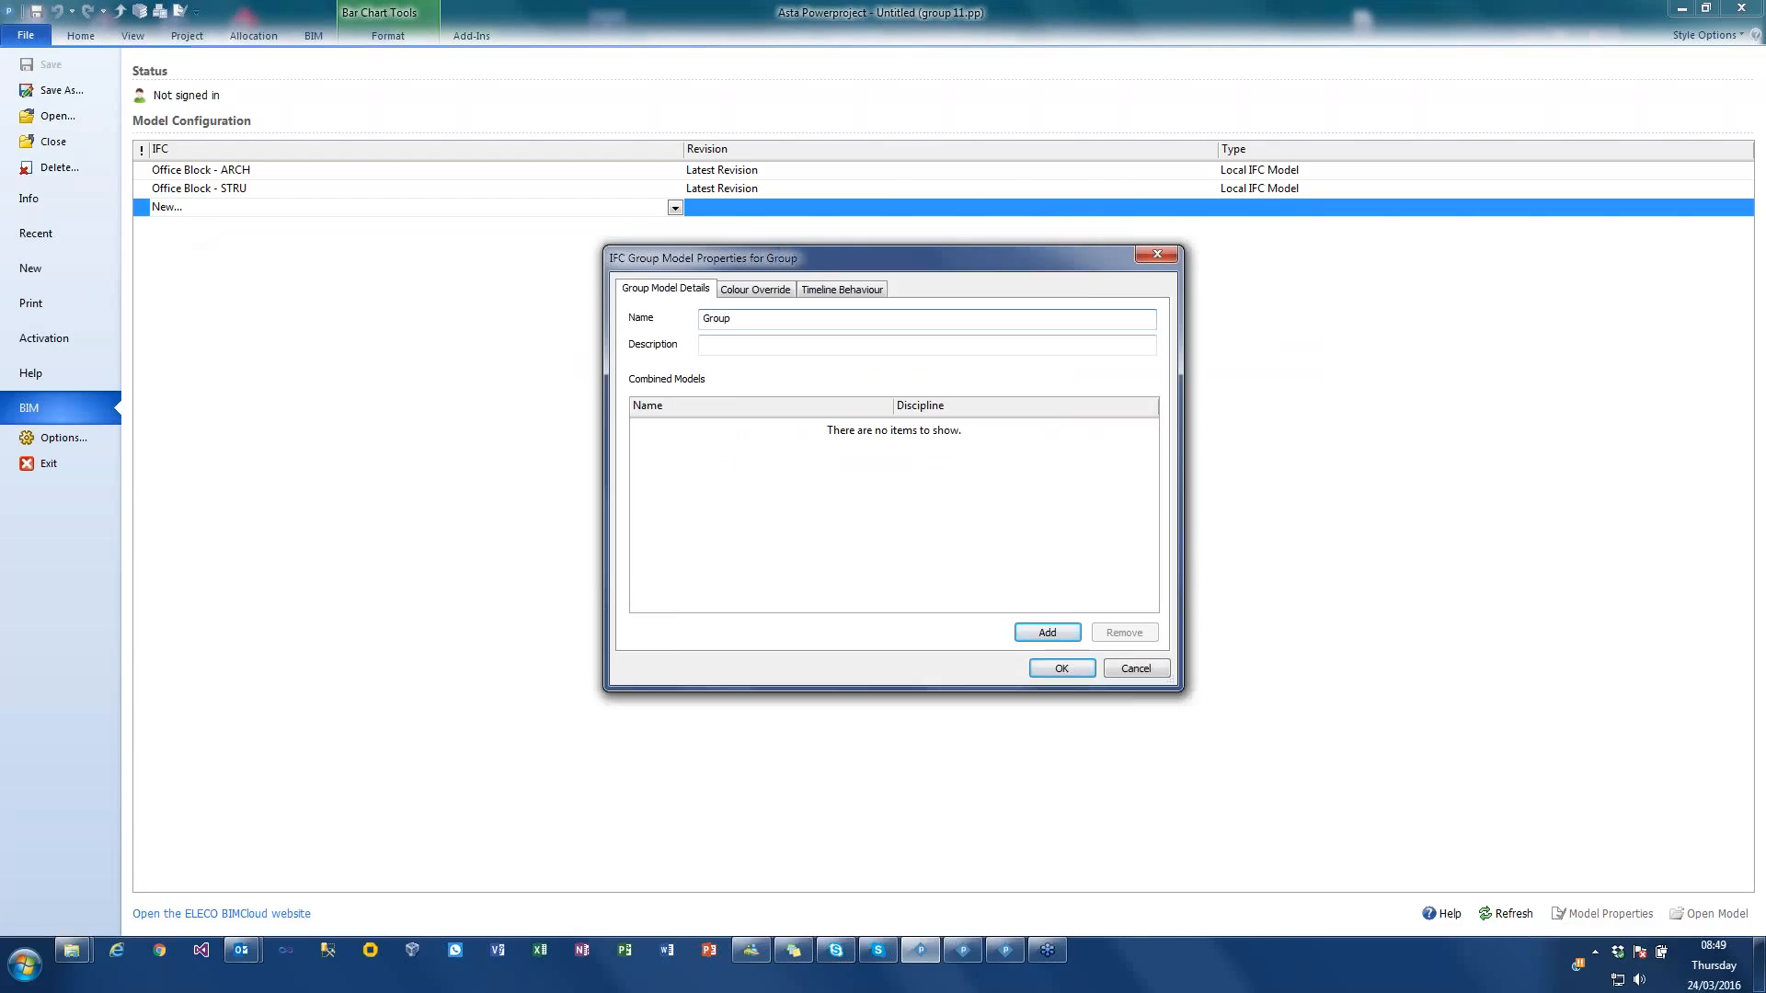
Step: Add the Office Block - ARCH and Office Block - STRU models to the group's combined models
left_click(1044, 635)
left_click(1015, 391)
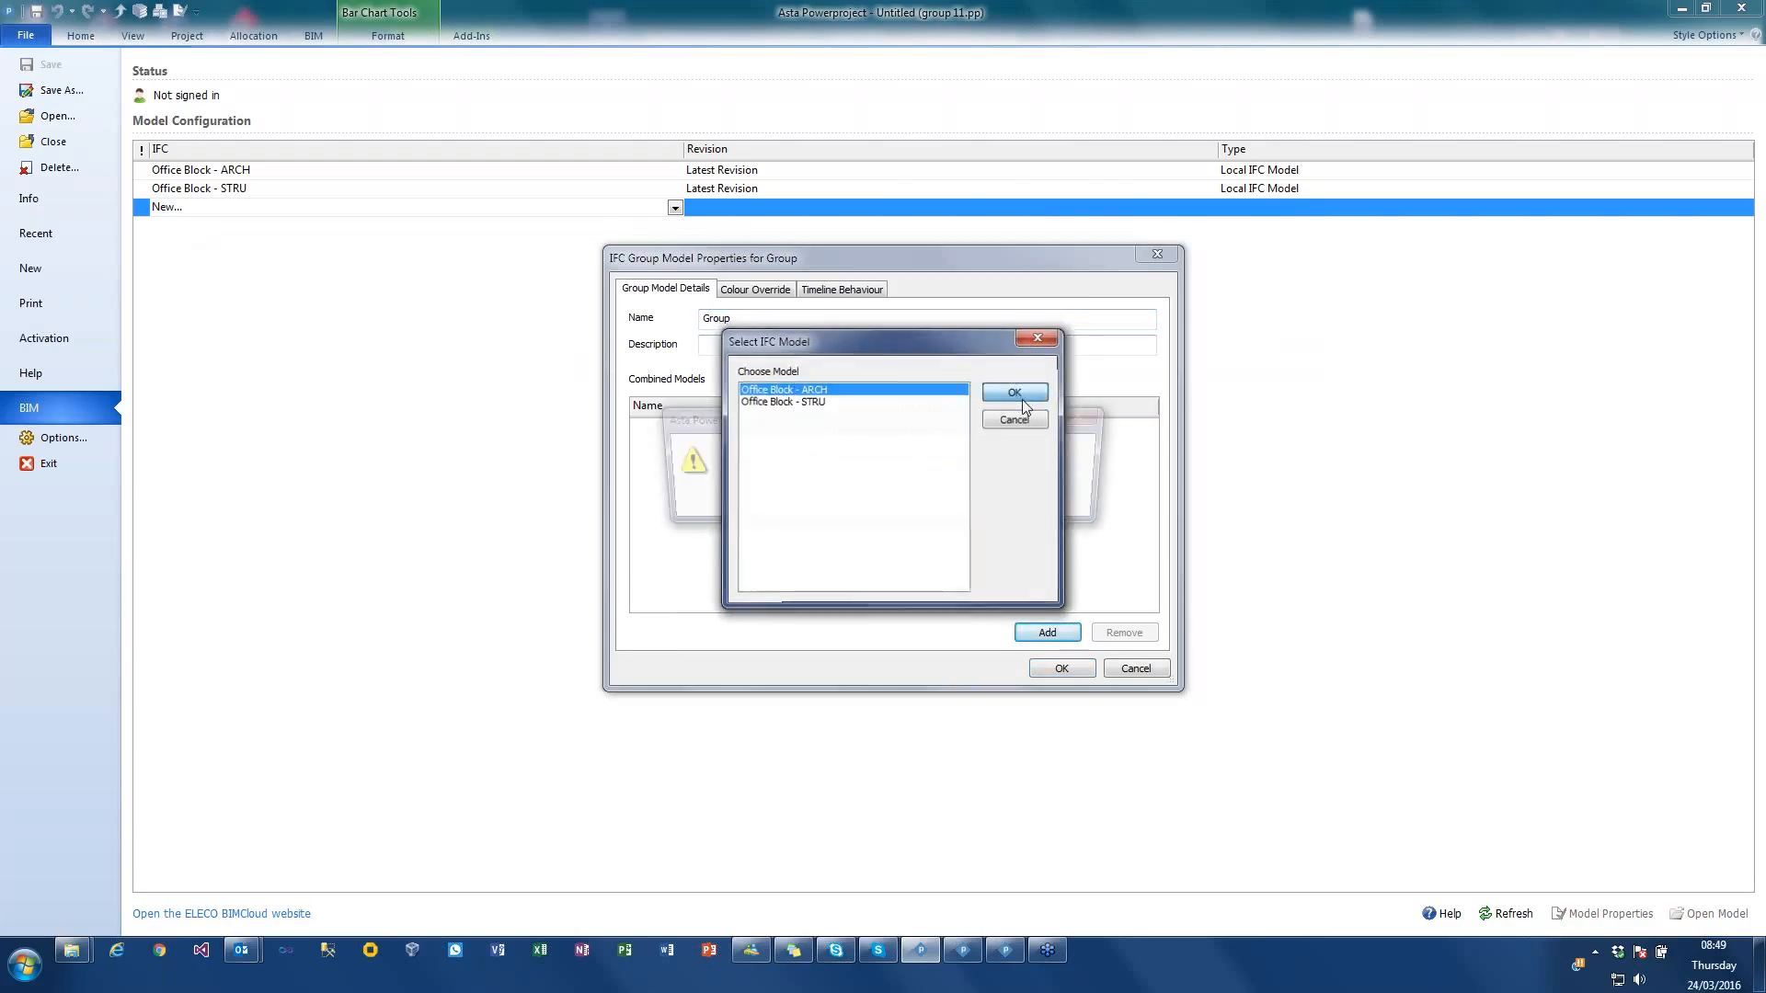
left_click(852, 502)
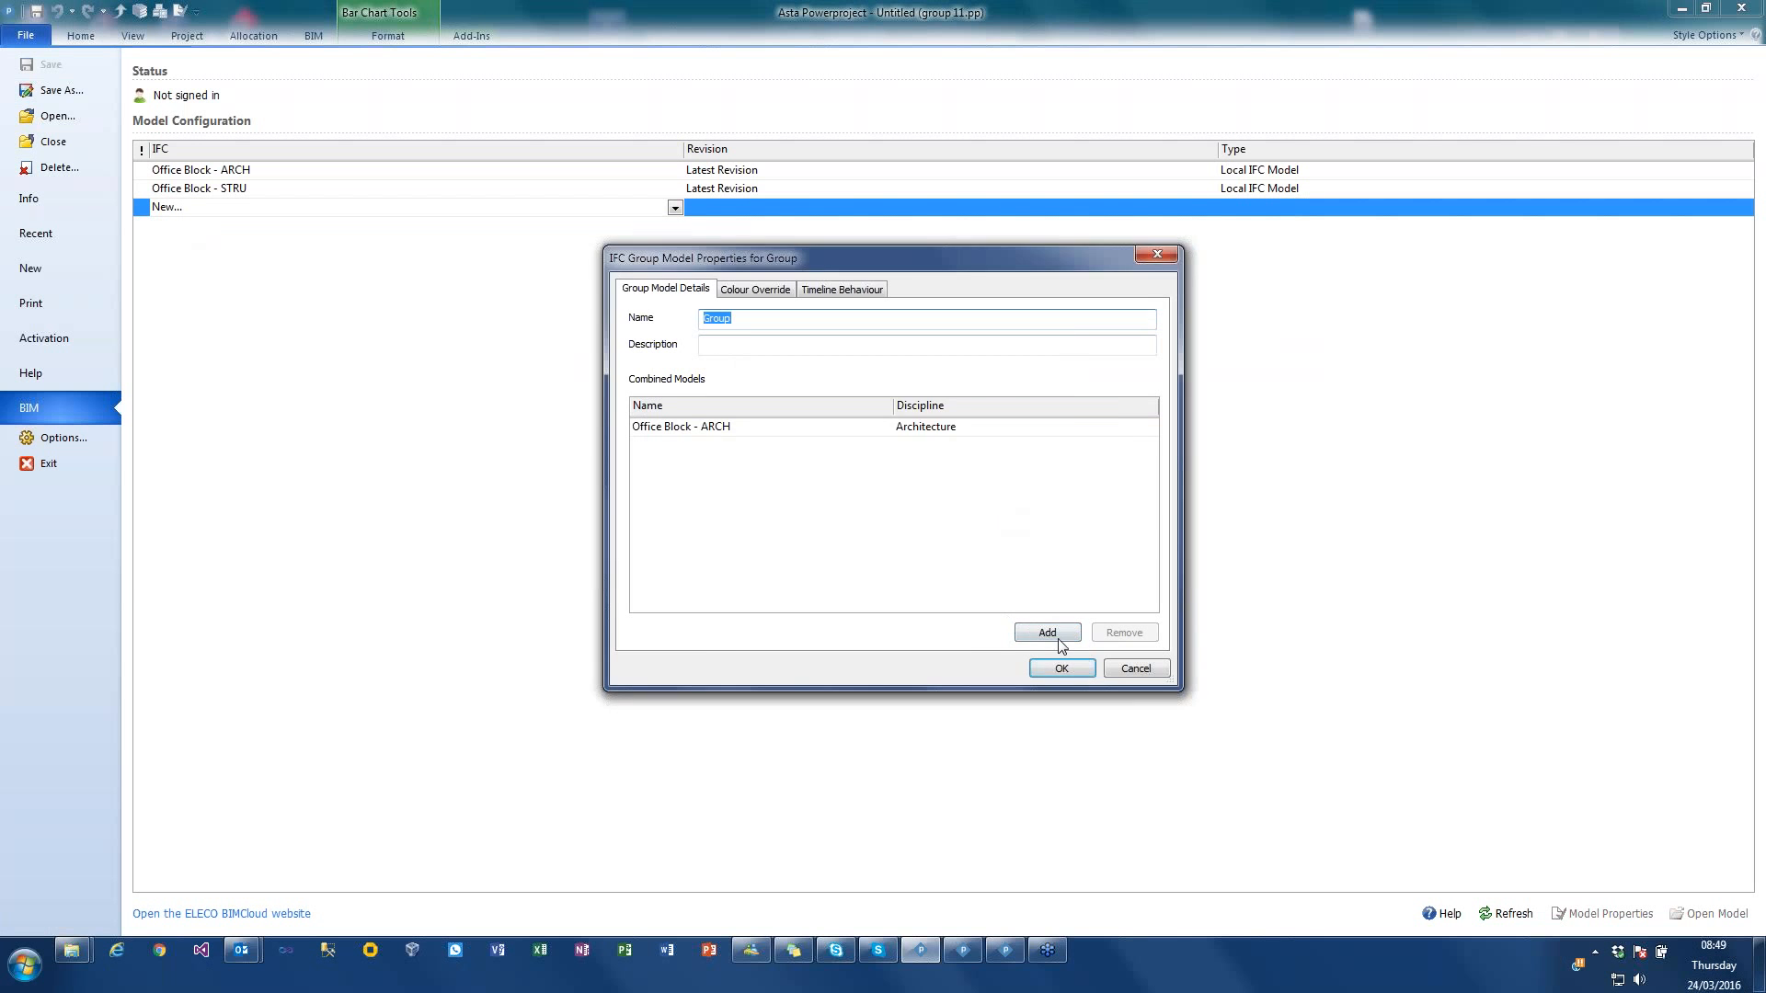
left_click(1047, 632)
left_click(829, 389)
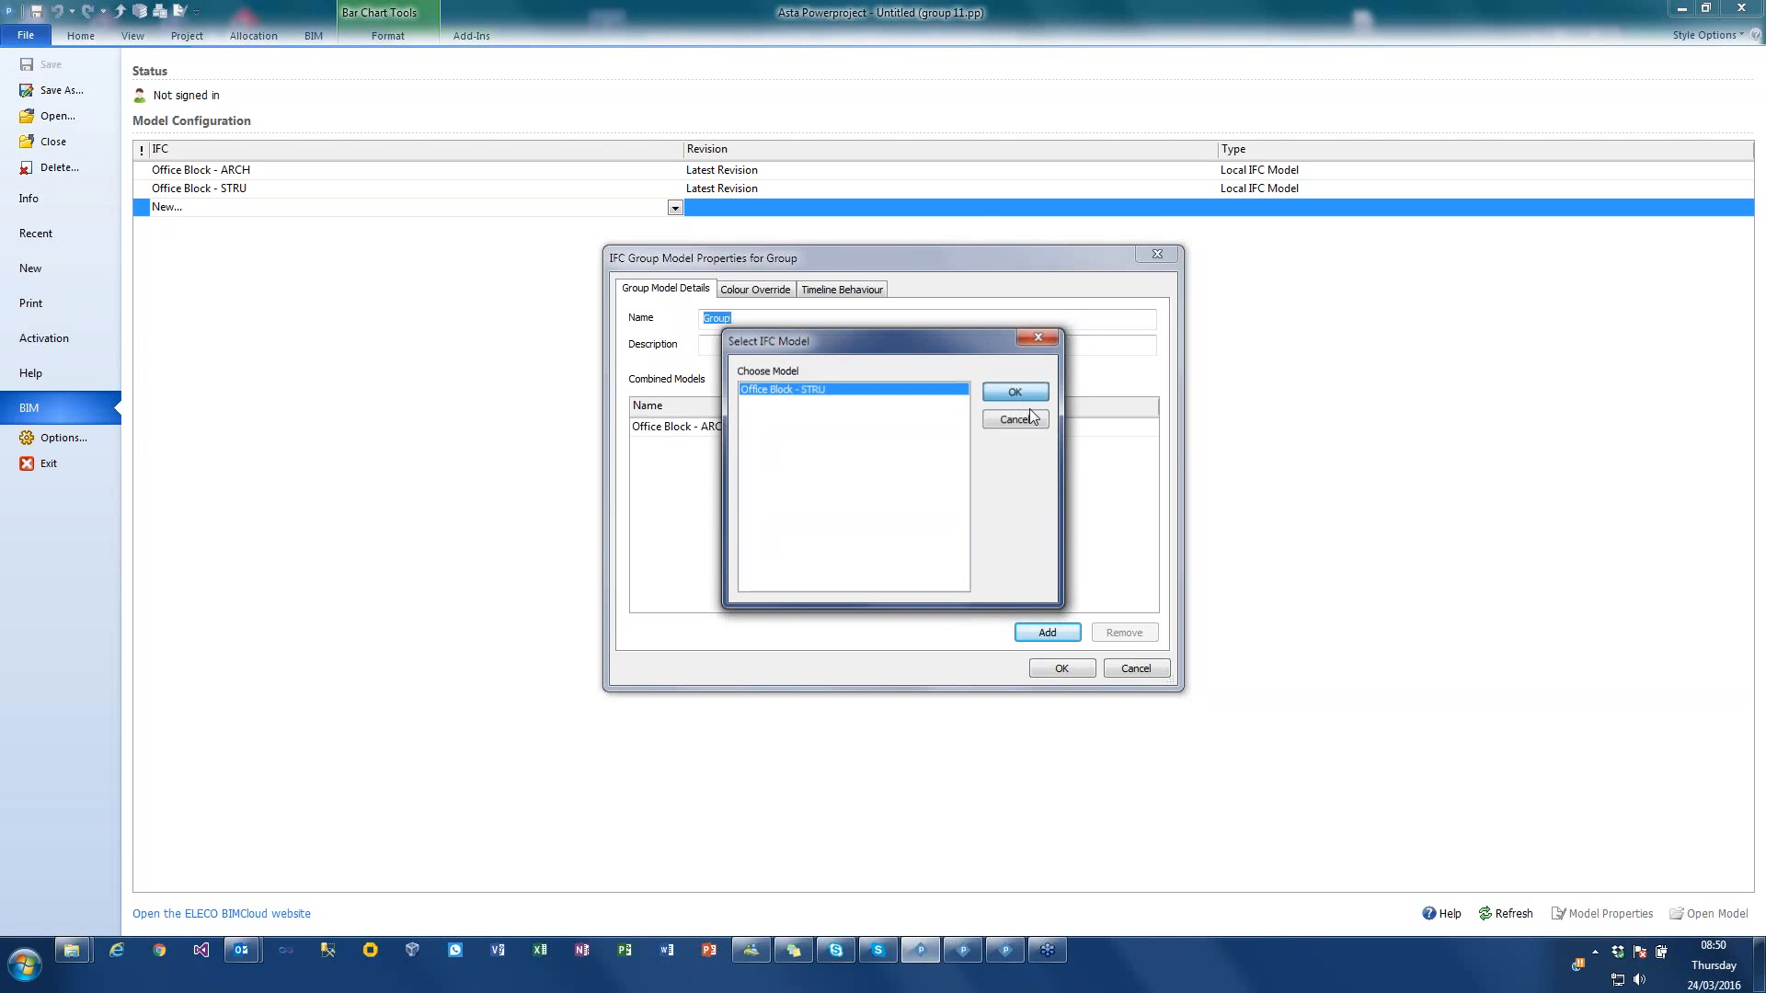
left_click(1016, 392)
left_click(849, 499)
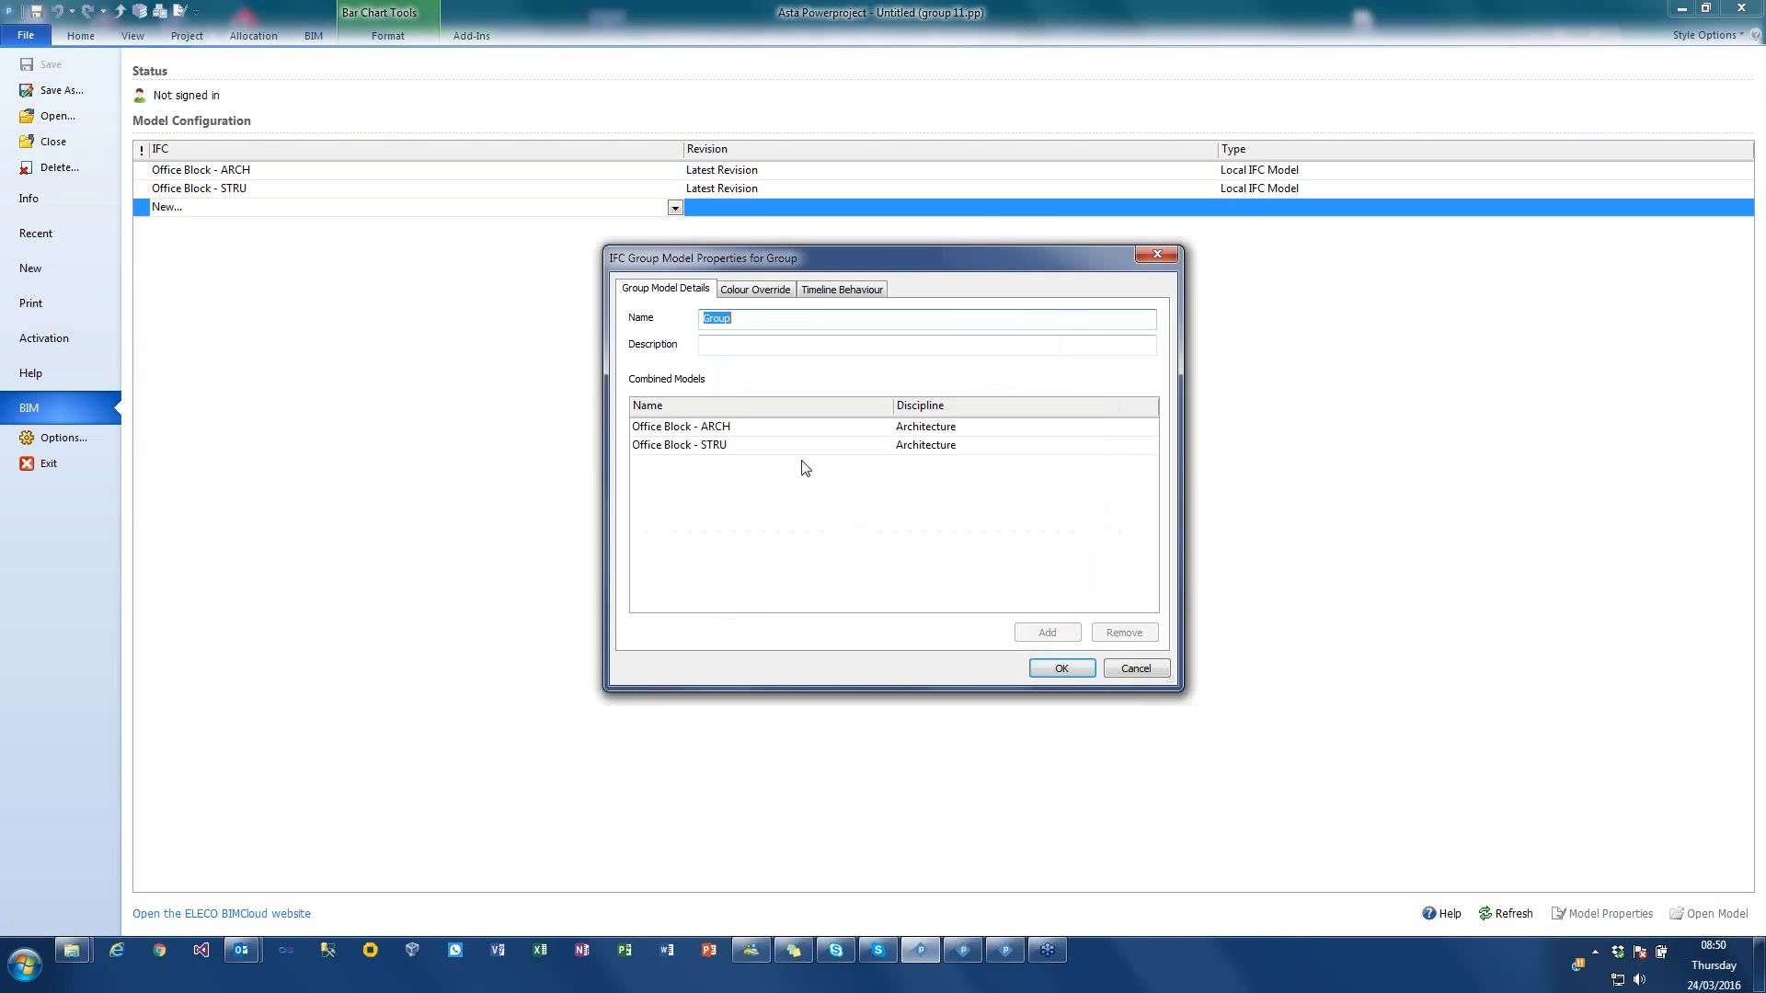
Step: Set the discipline of Office Block - STRU to Structural and save the group model properties
left_click(938, 427)
left_click(867, 443)
left_click(918, 445)
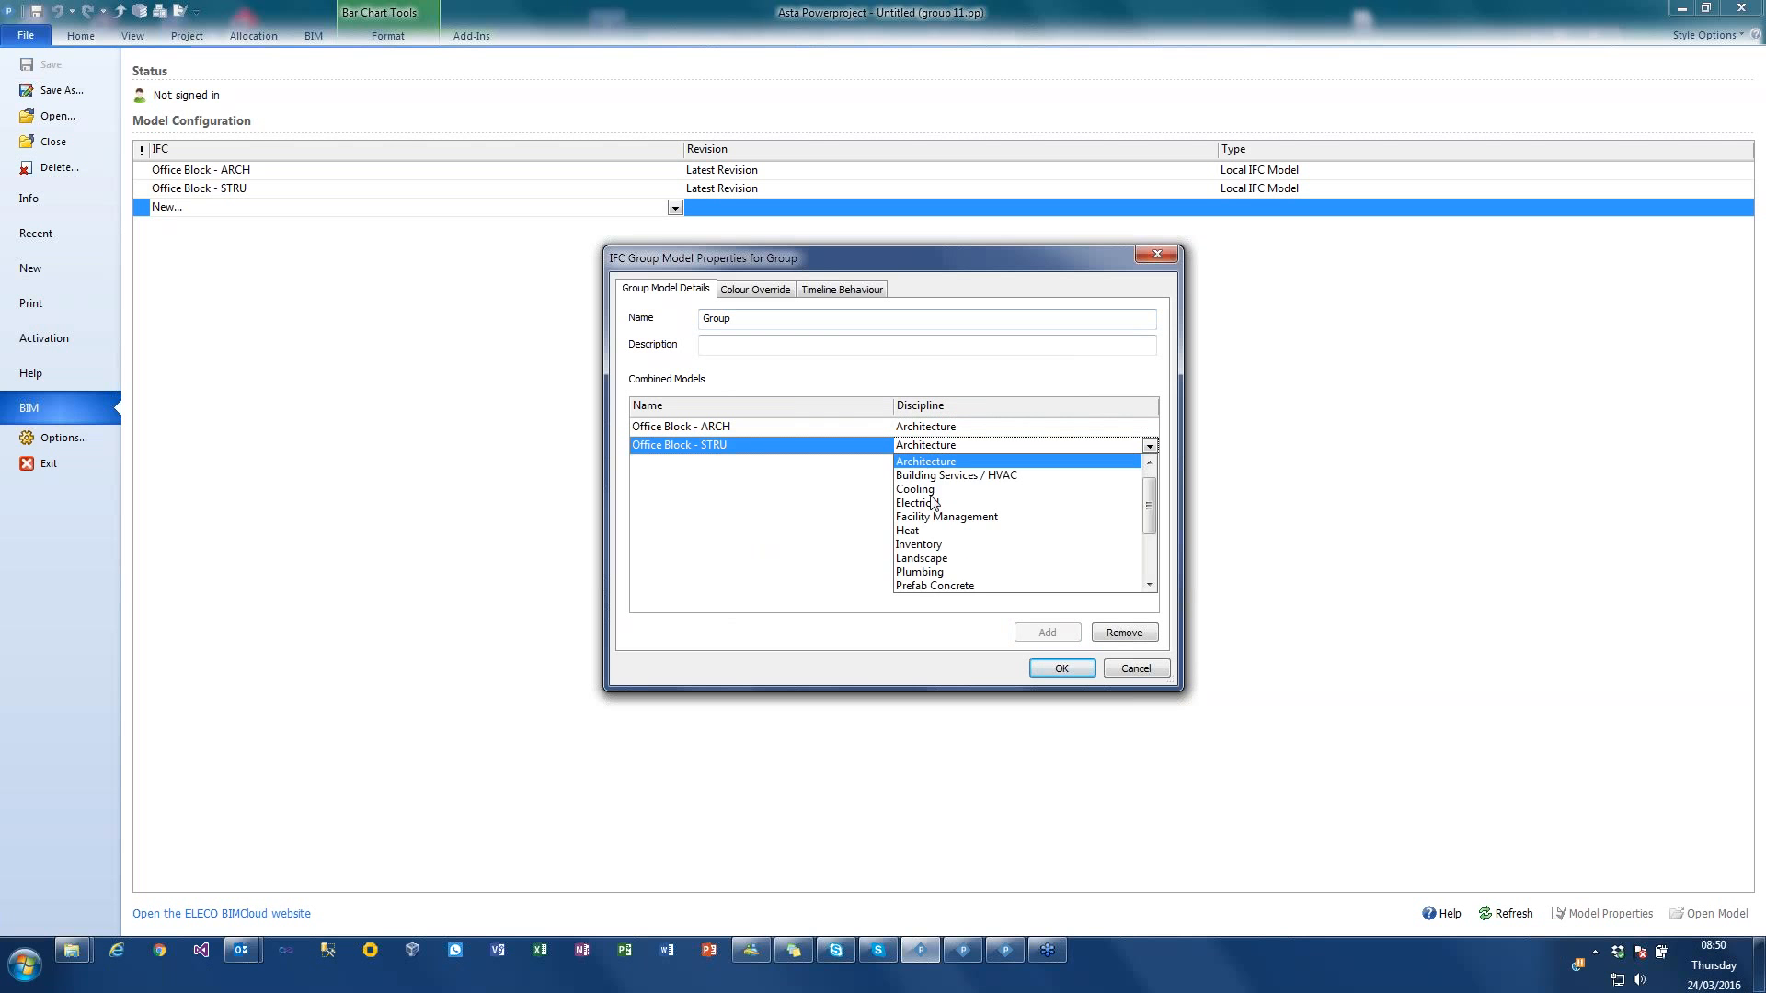
scroll(953, 554, "down", 3)
left_click(952, 572)
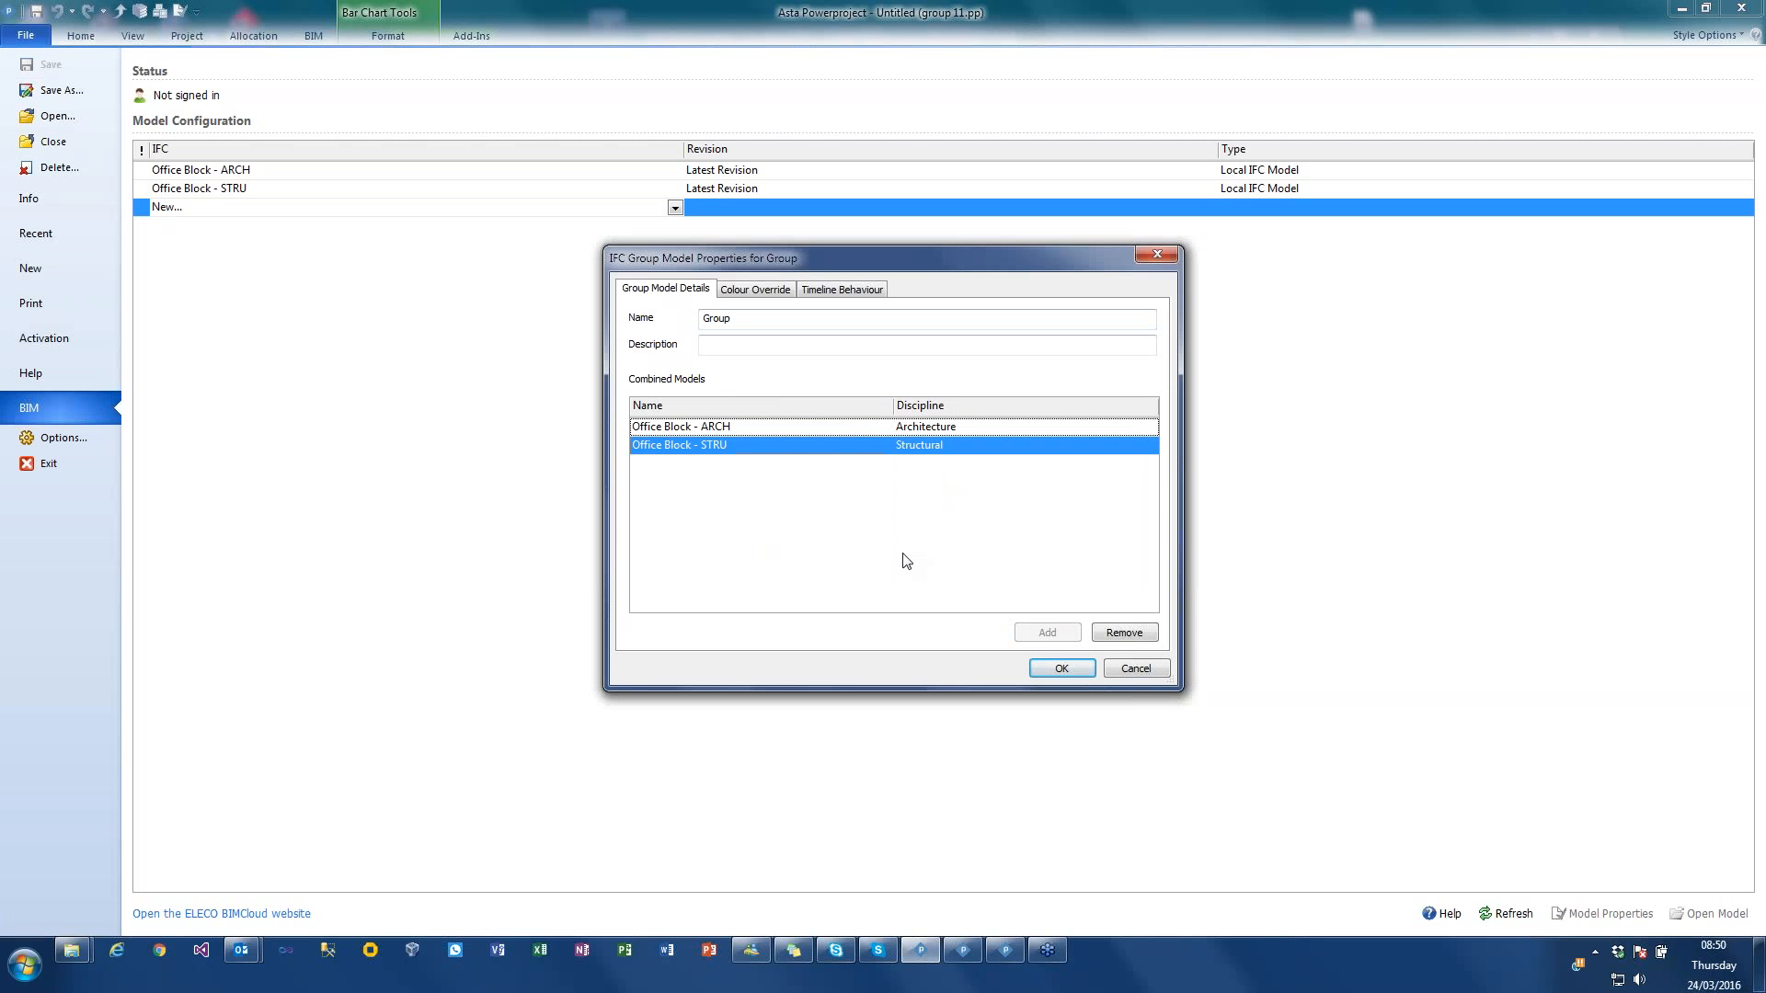
left_click(1062, 668)
Step: View the Office Block - STRU model and the Office Block - ARCH model separately in 3D
left_click(314, 37)
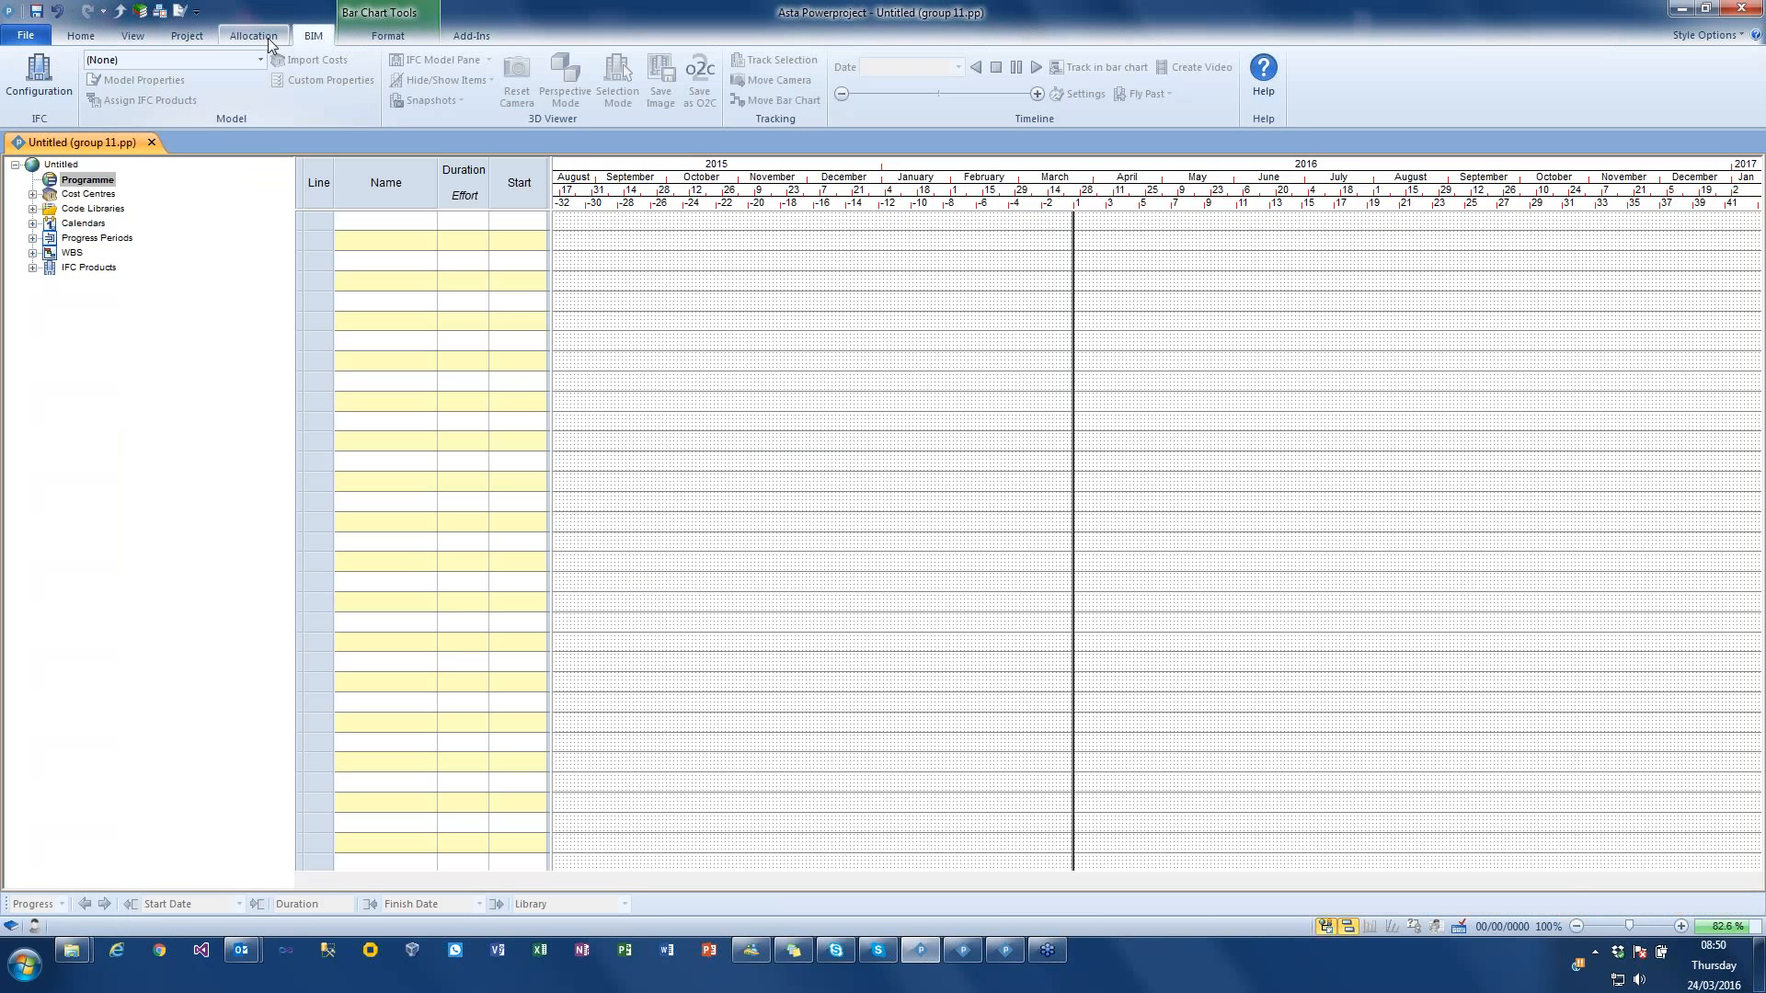
left_click(262, 60)
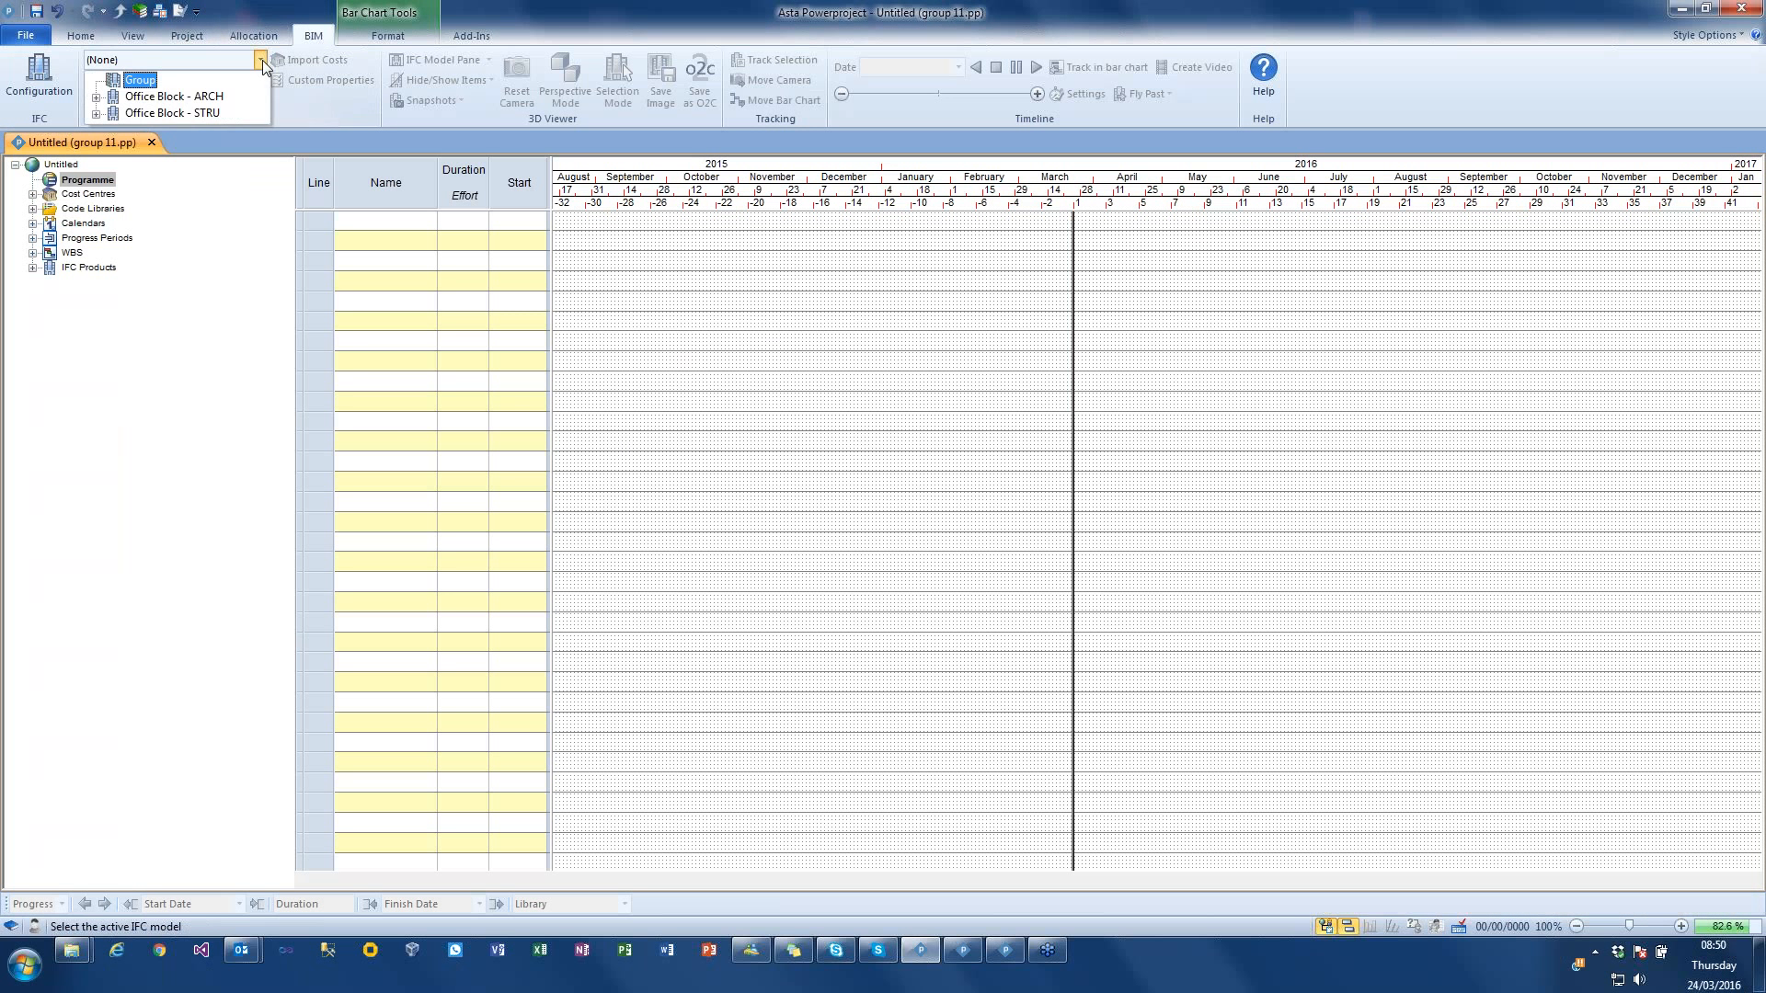
left_click(153, 112)
left_click_drag(1239, 412, 1245, 432)
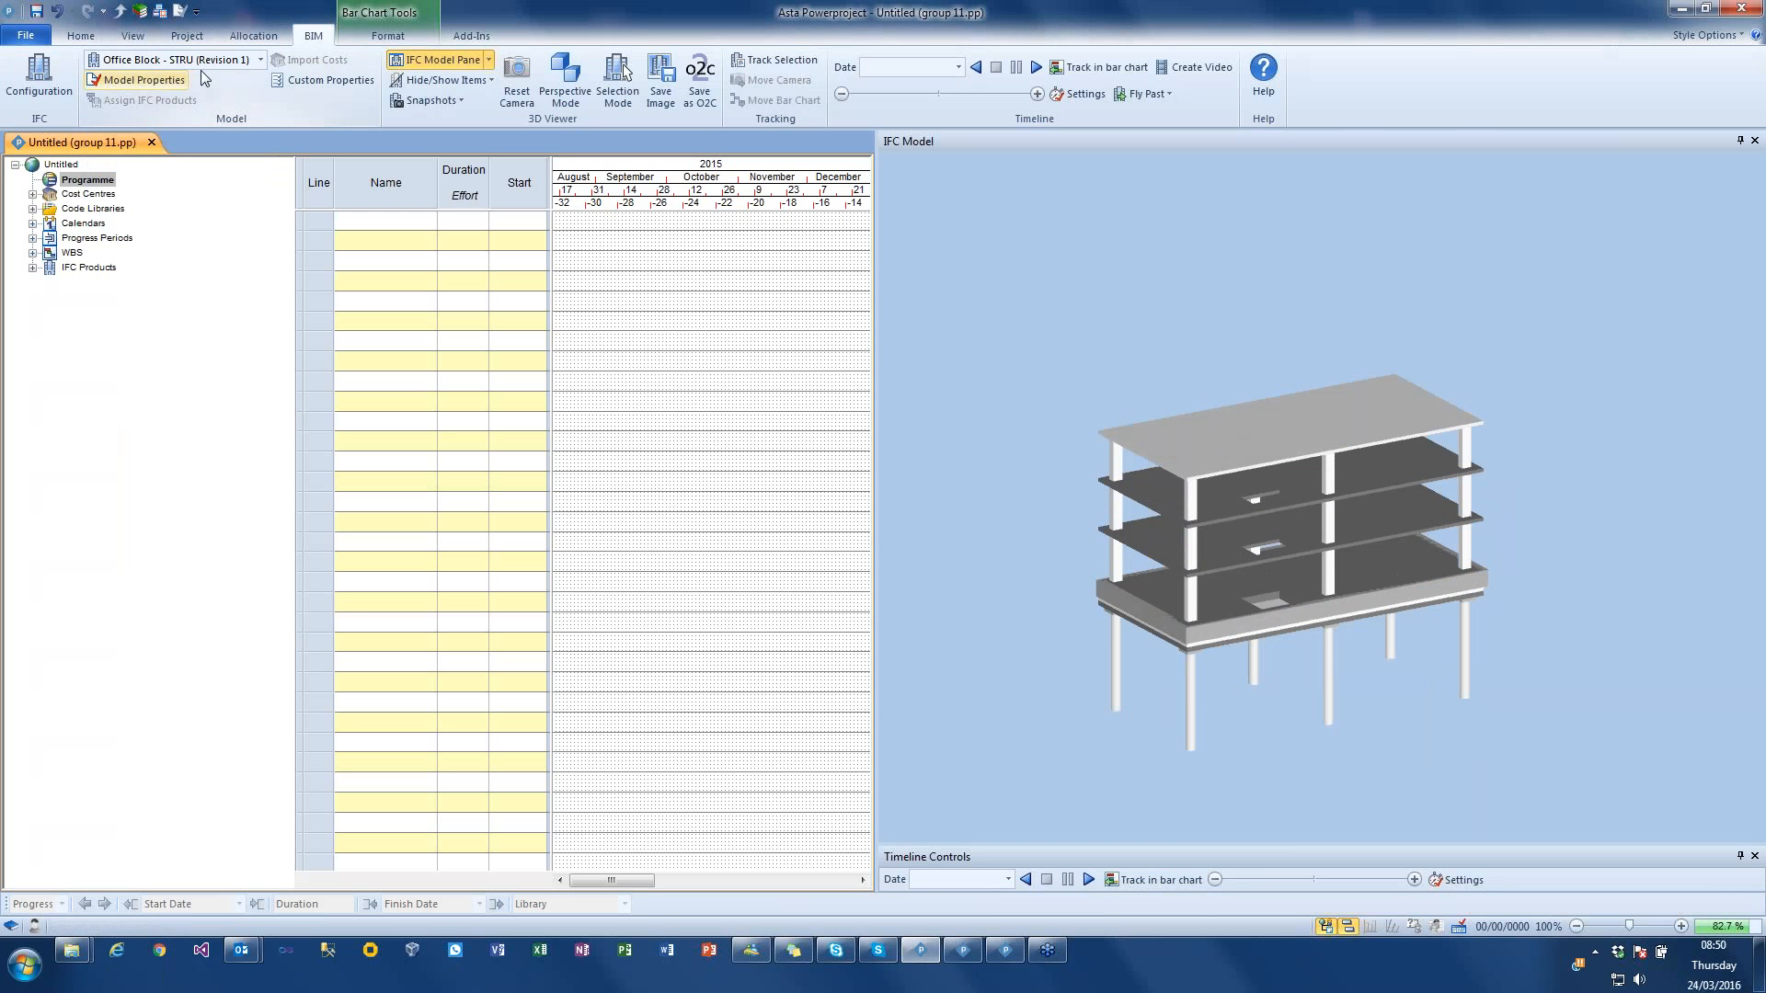
left_click(261, 60)
left_click(209, 96)
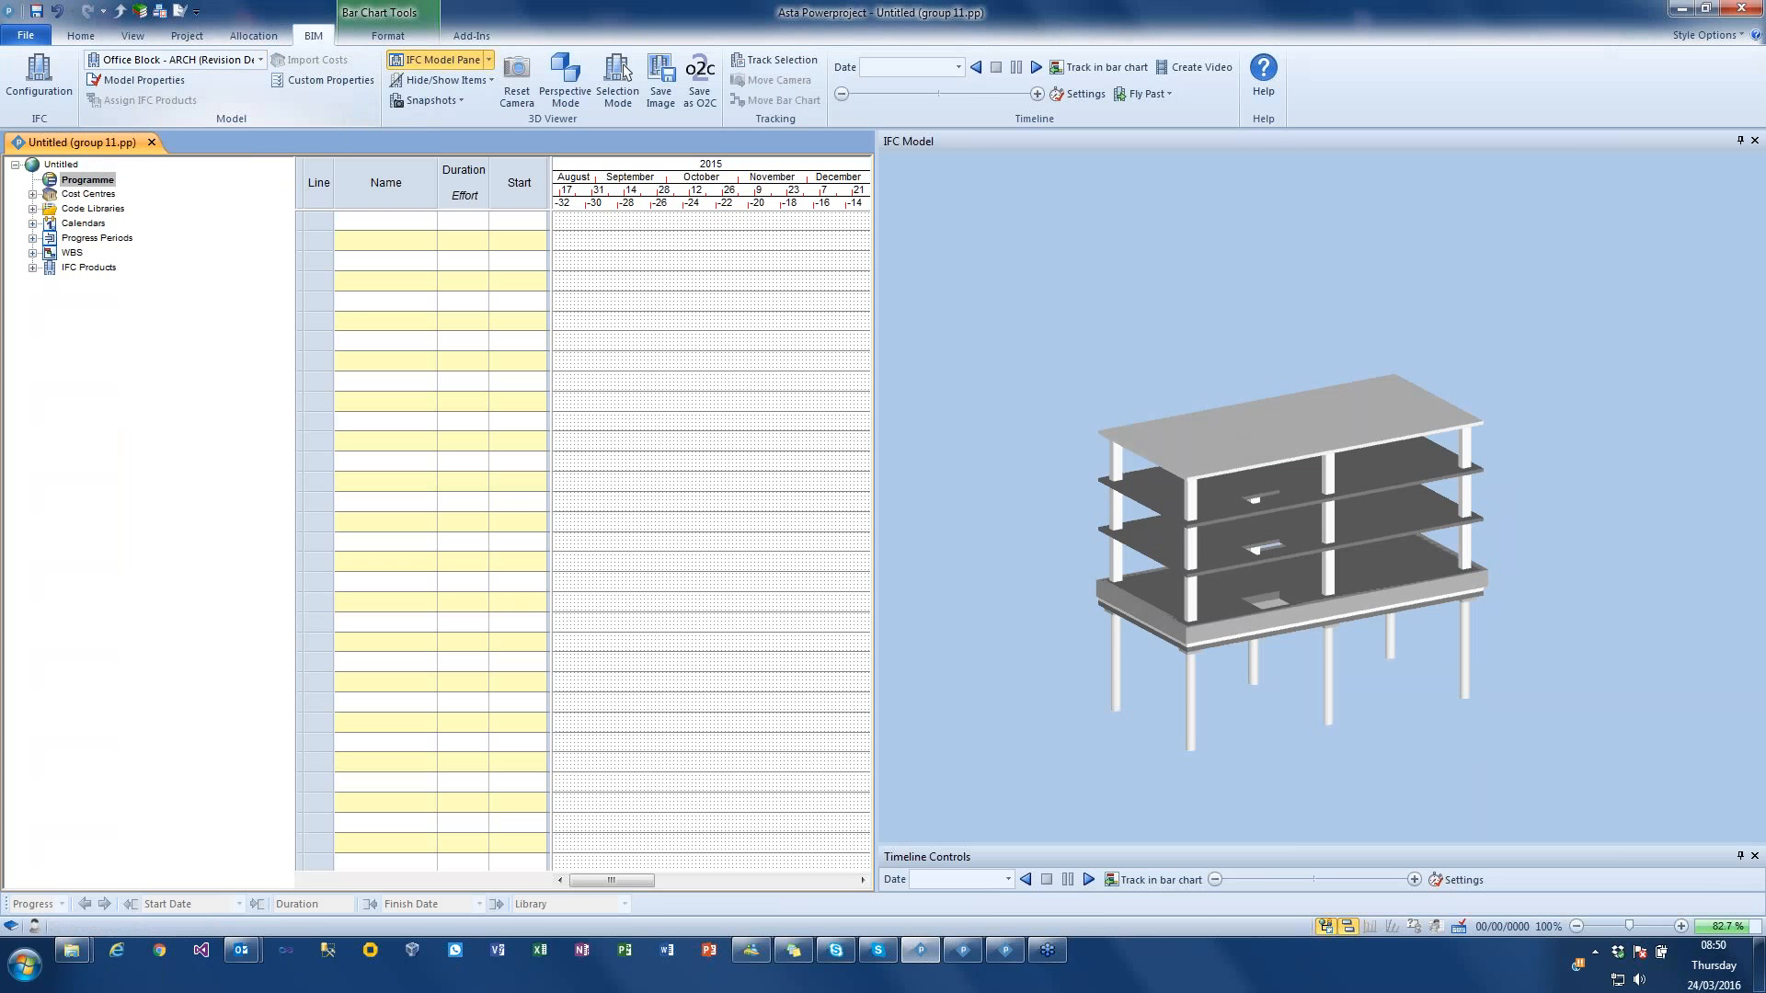
left_click_drag(1224, 426, 1105, 377)
Step: Display the combined Group model in 3D and inspect it from a lower angle
left_click(217, 63)
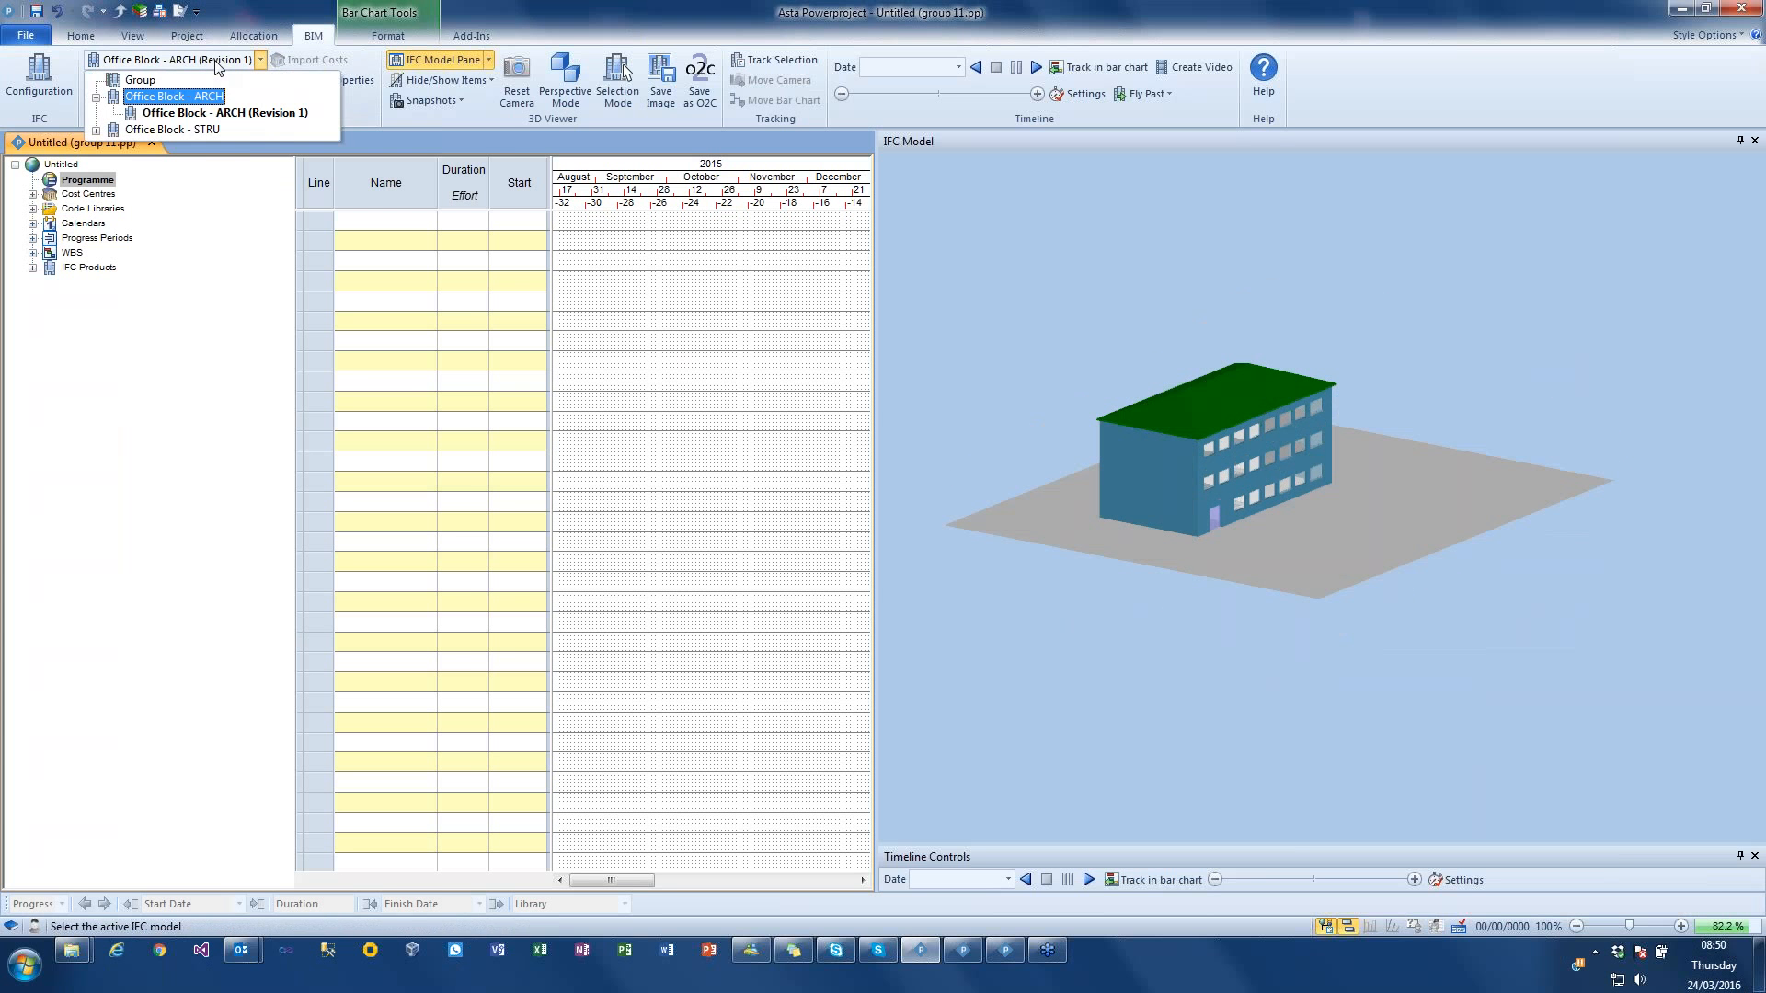
left_click(148, 84)
left_click_drag(1244, 403, 1296, 371)
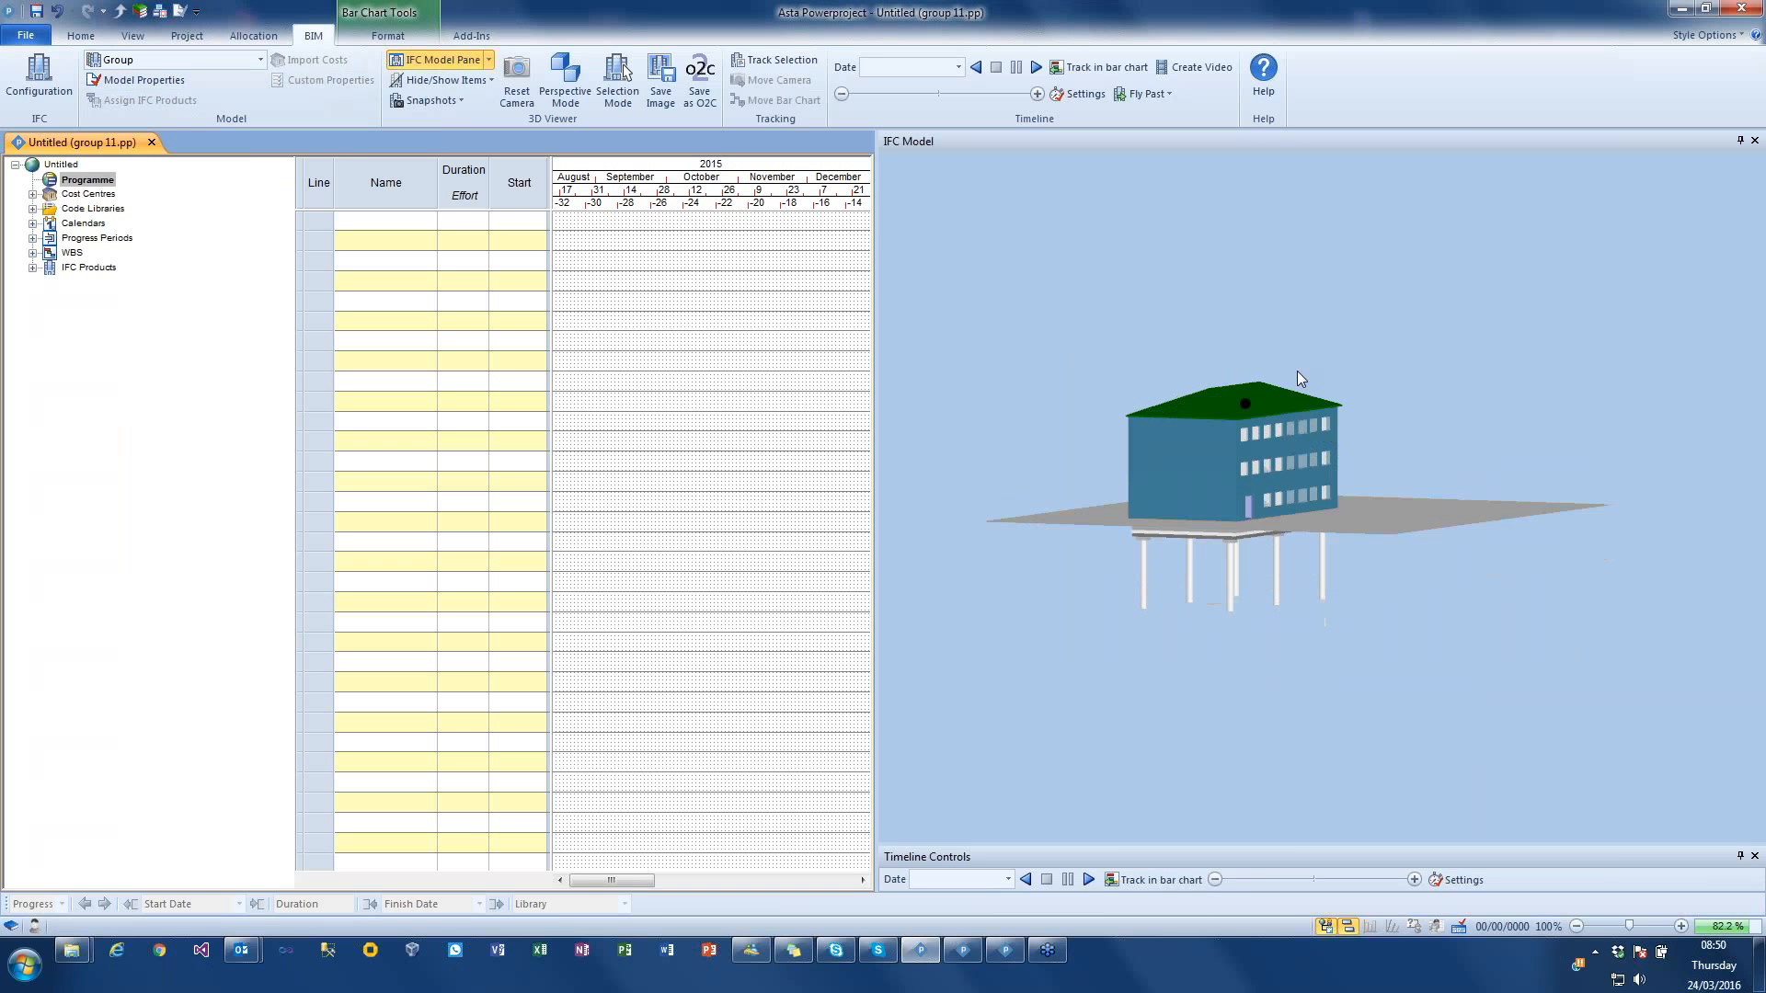
Step: Show the IFC Categories pane, expand Models, and switch the ARCH and STRU models' visibility off and back on
left_click(488, 59)
left_click(441, 125)
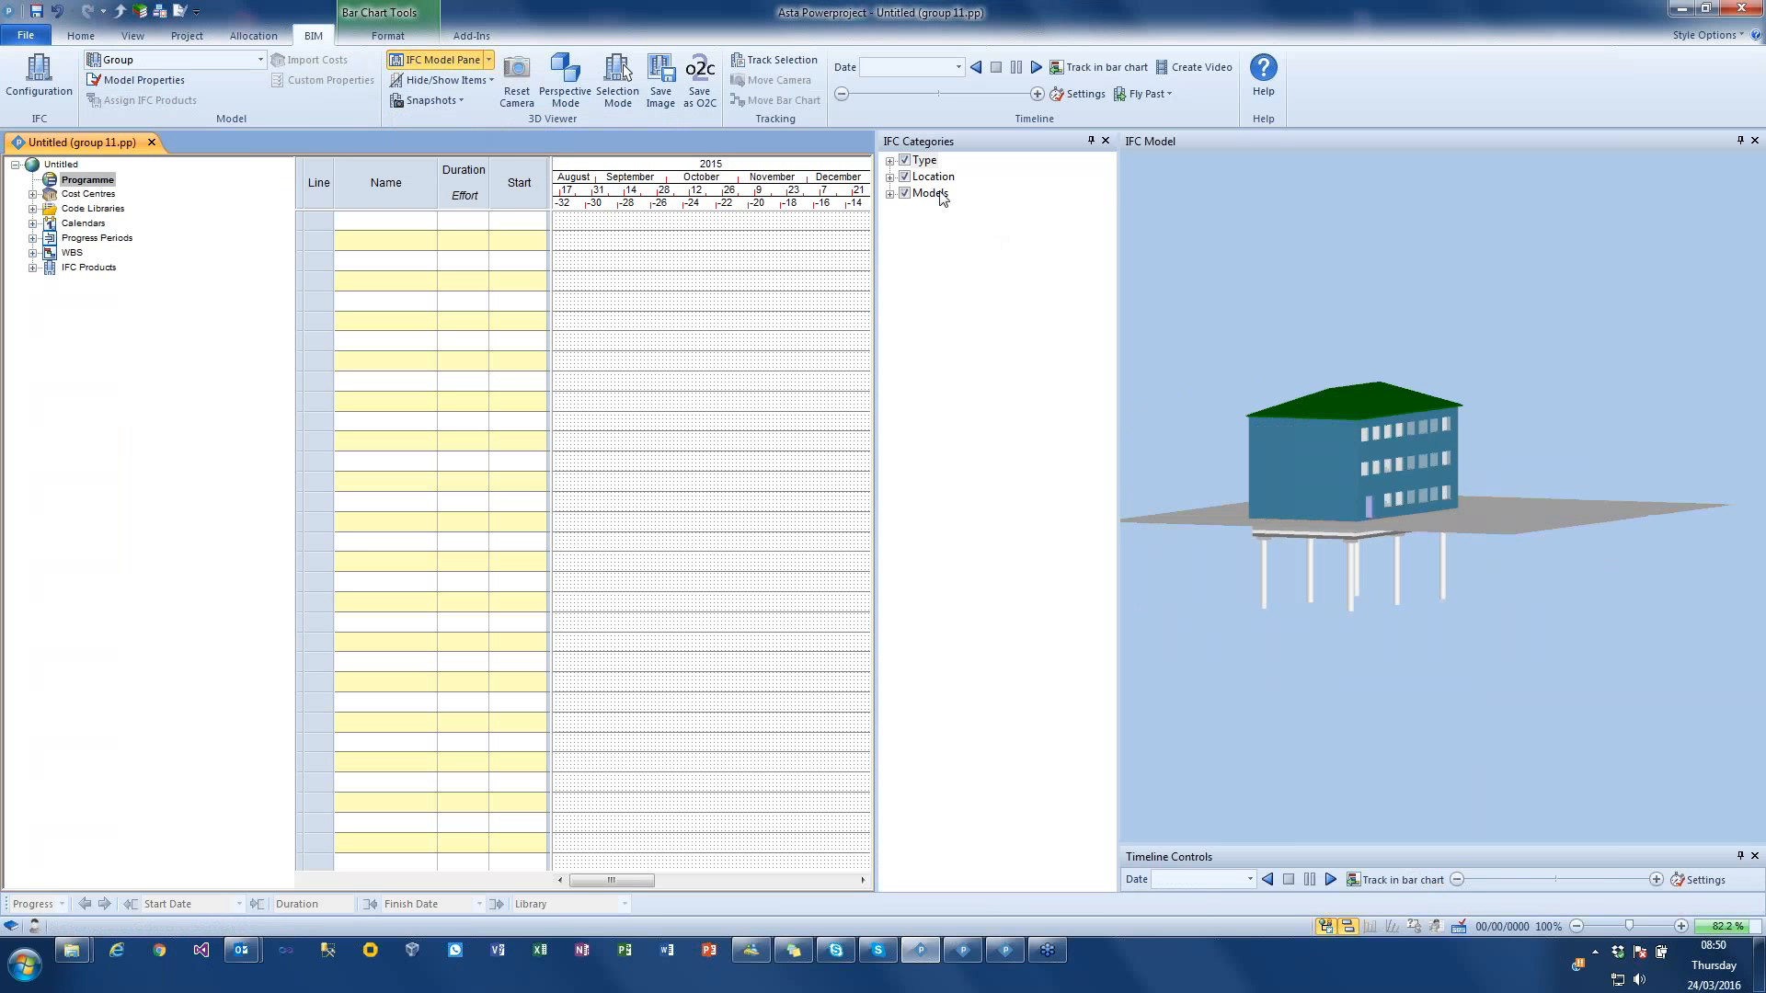
left_click(889, 193)
left_click(921, 209)
left_click(922, 210)
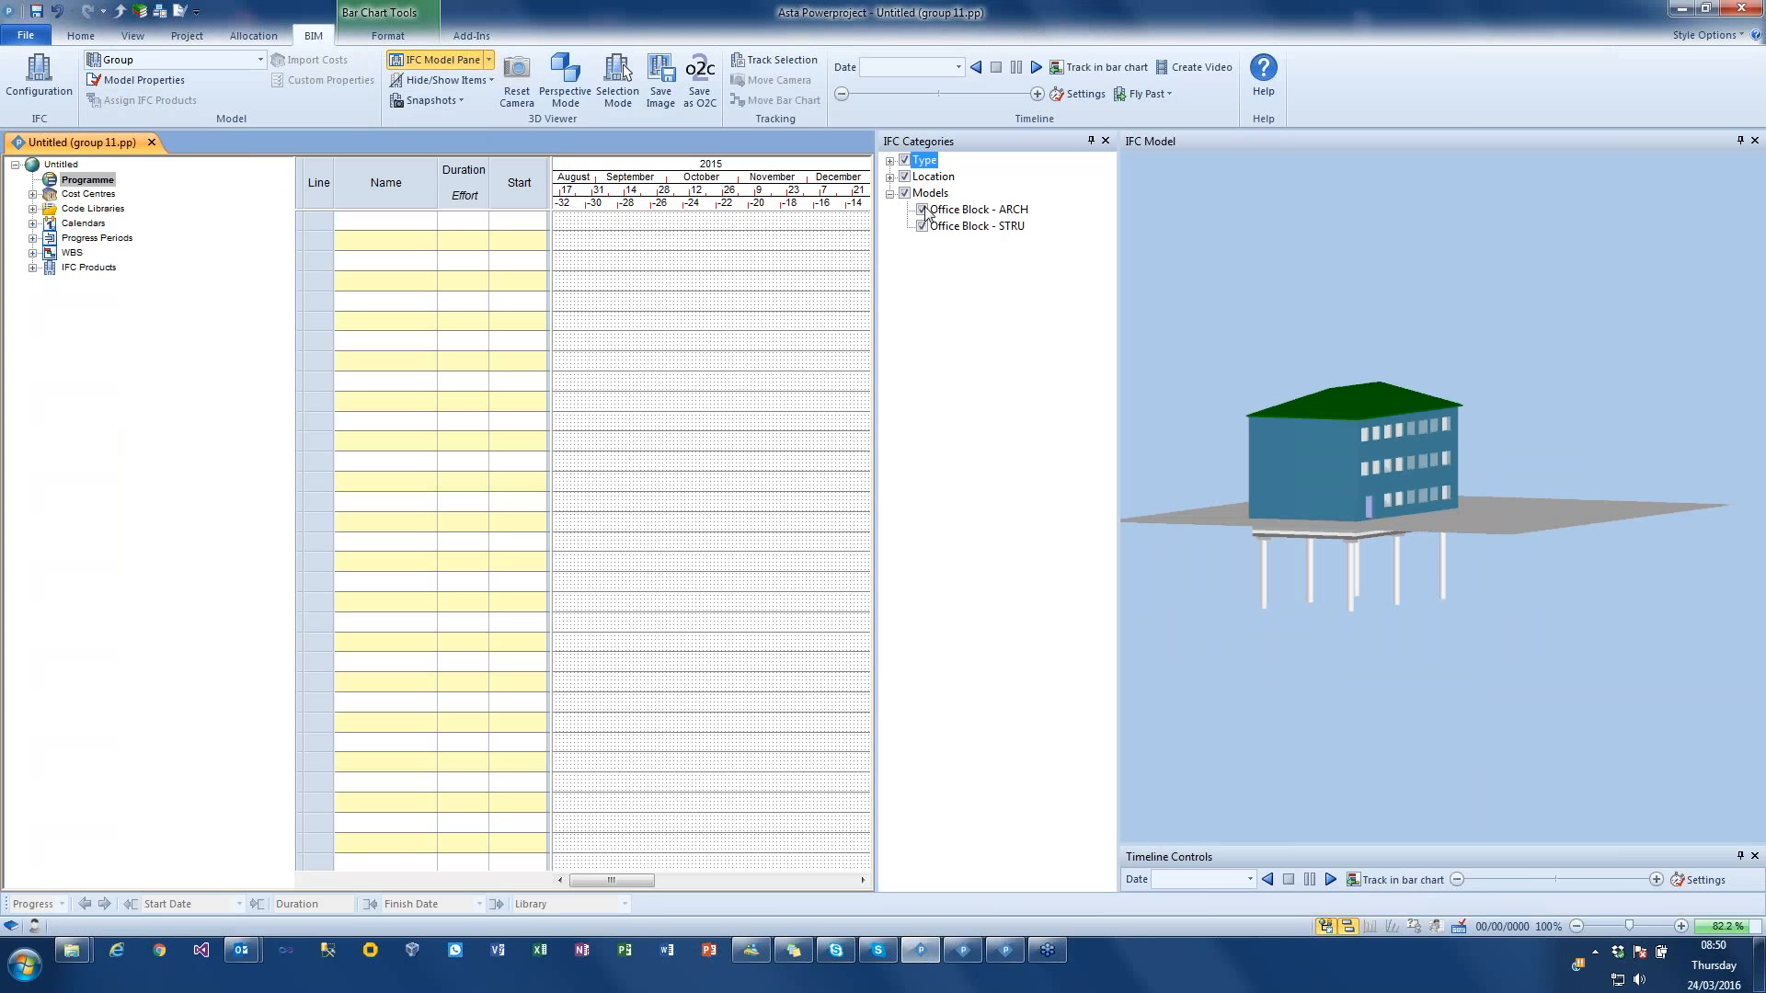
left_click(923, 226)
left_click(924, 226)
Step: Switch to the open New group Model Project window, maximise it, and widen its 3D model area
mouse_move(1012, 959)
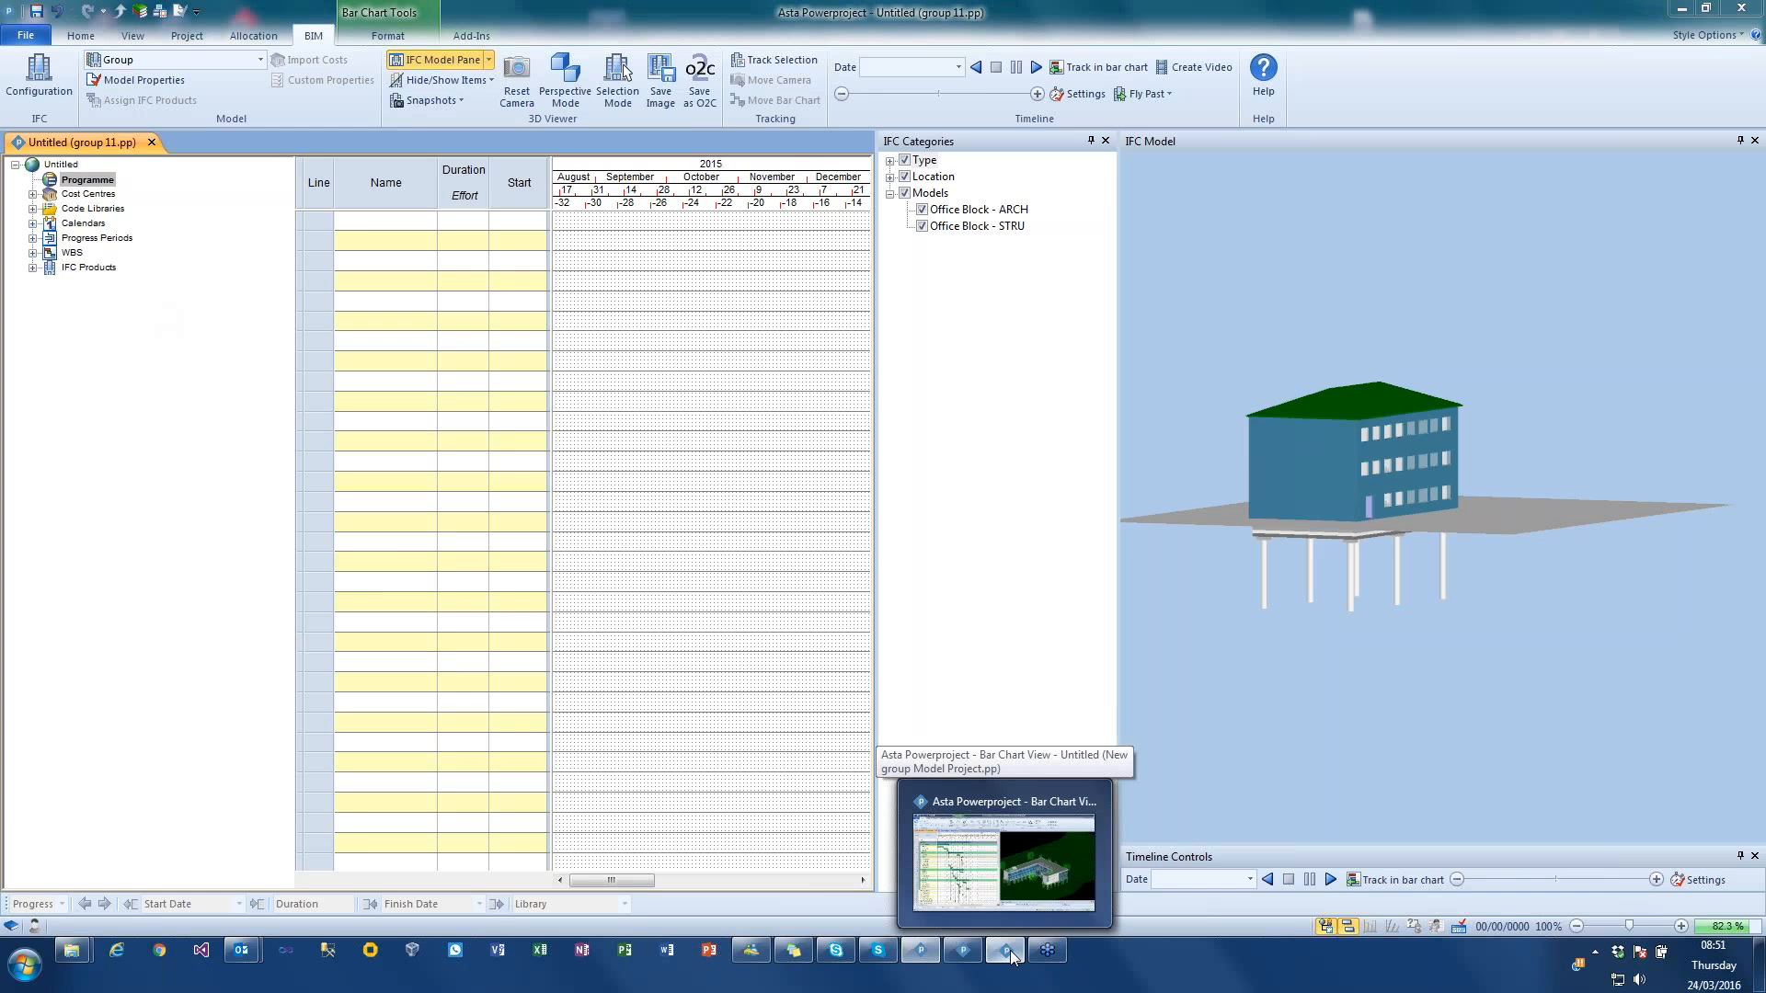
left_click(1011, 956)
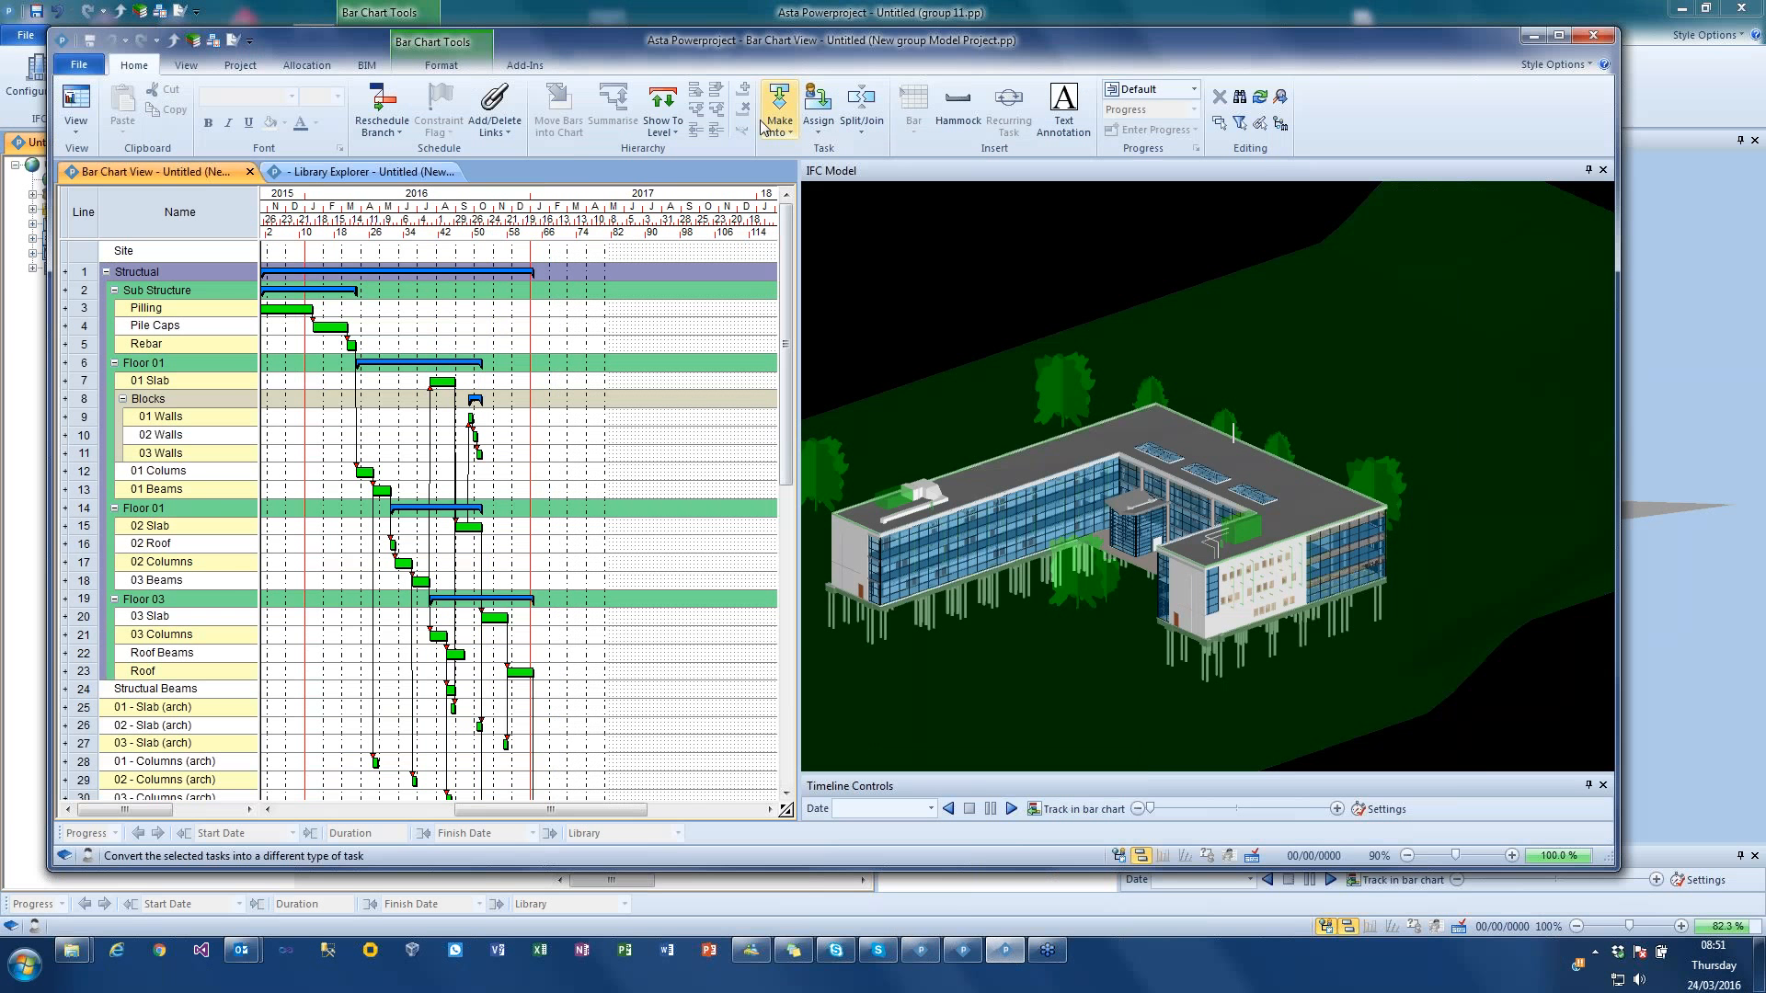
double_click(763, 46)
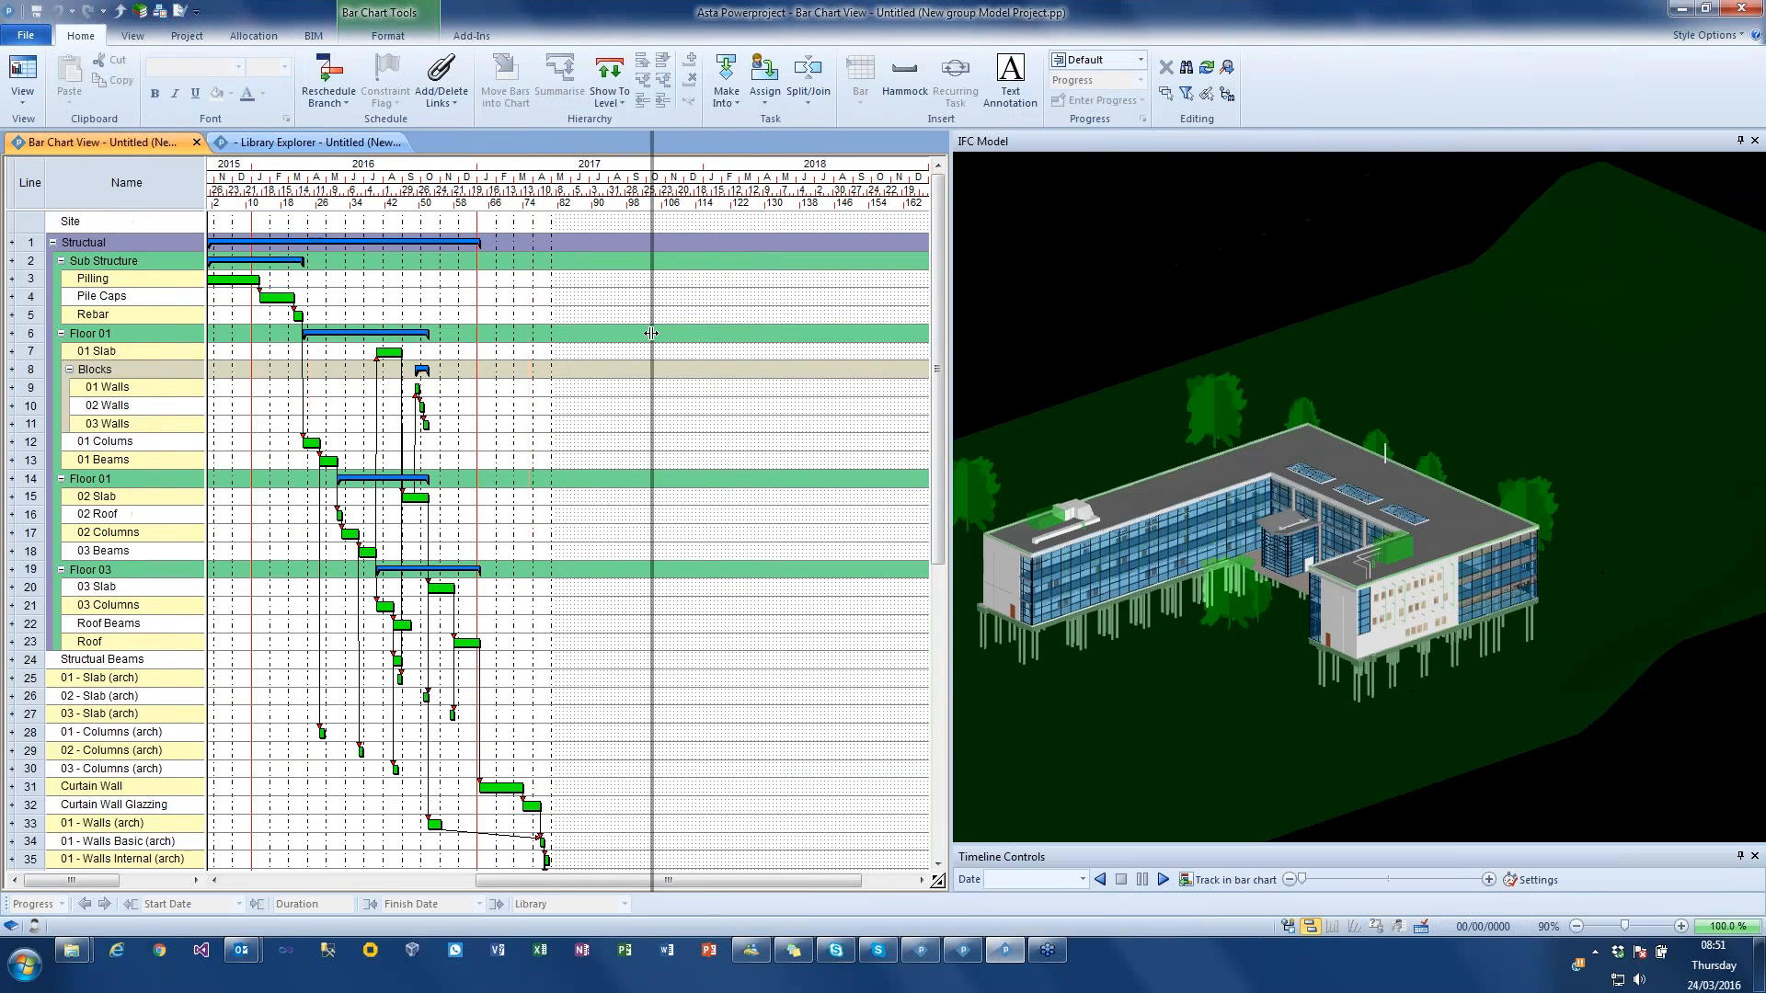
middle_click_drag(959, 388, 969, 381)
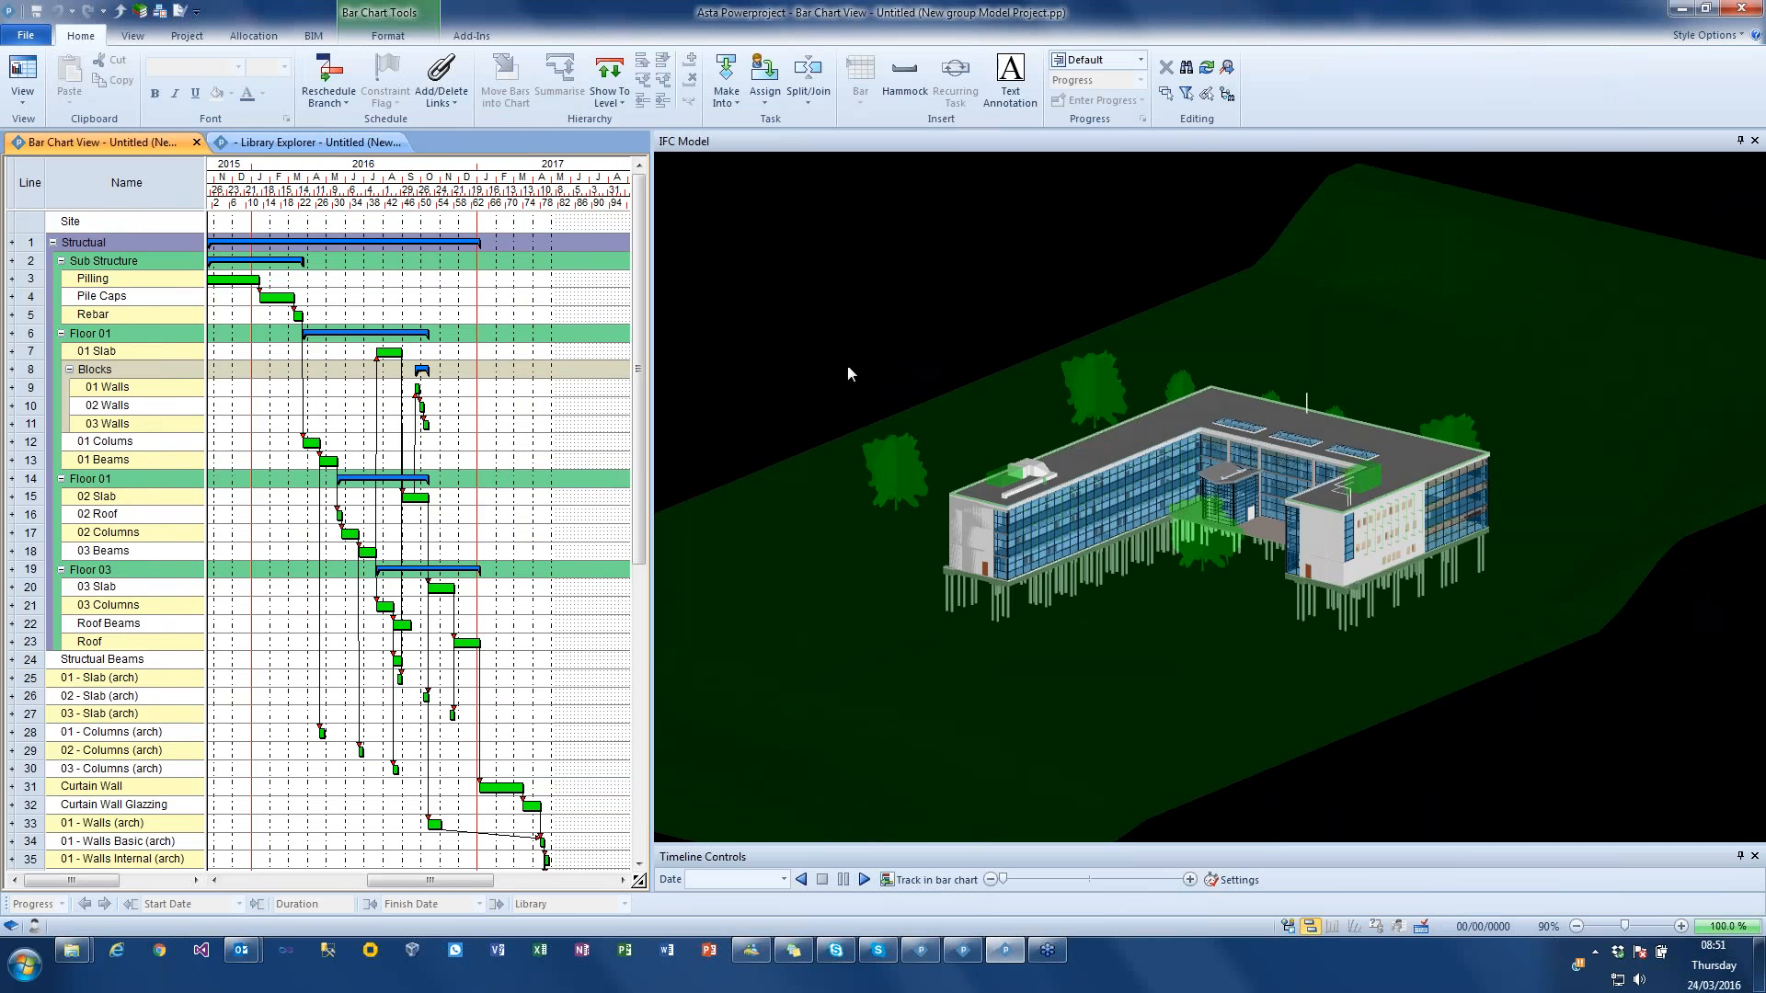
Step: Show the IFC Categories pane for the Combined Model and widen it to fit the full model names
left_click(314, 37)
left_click(488, 59)
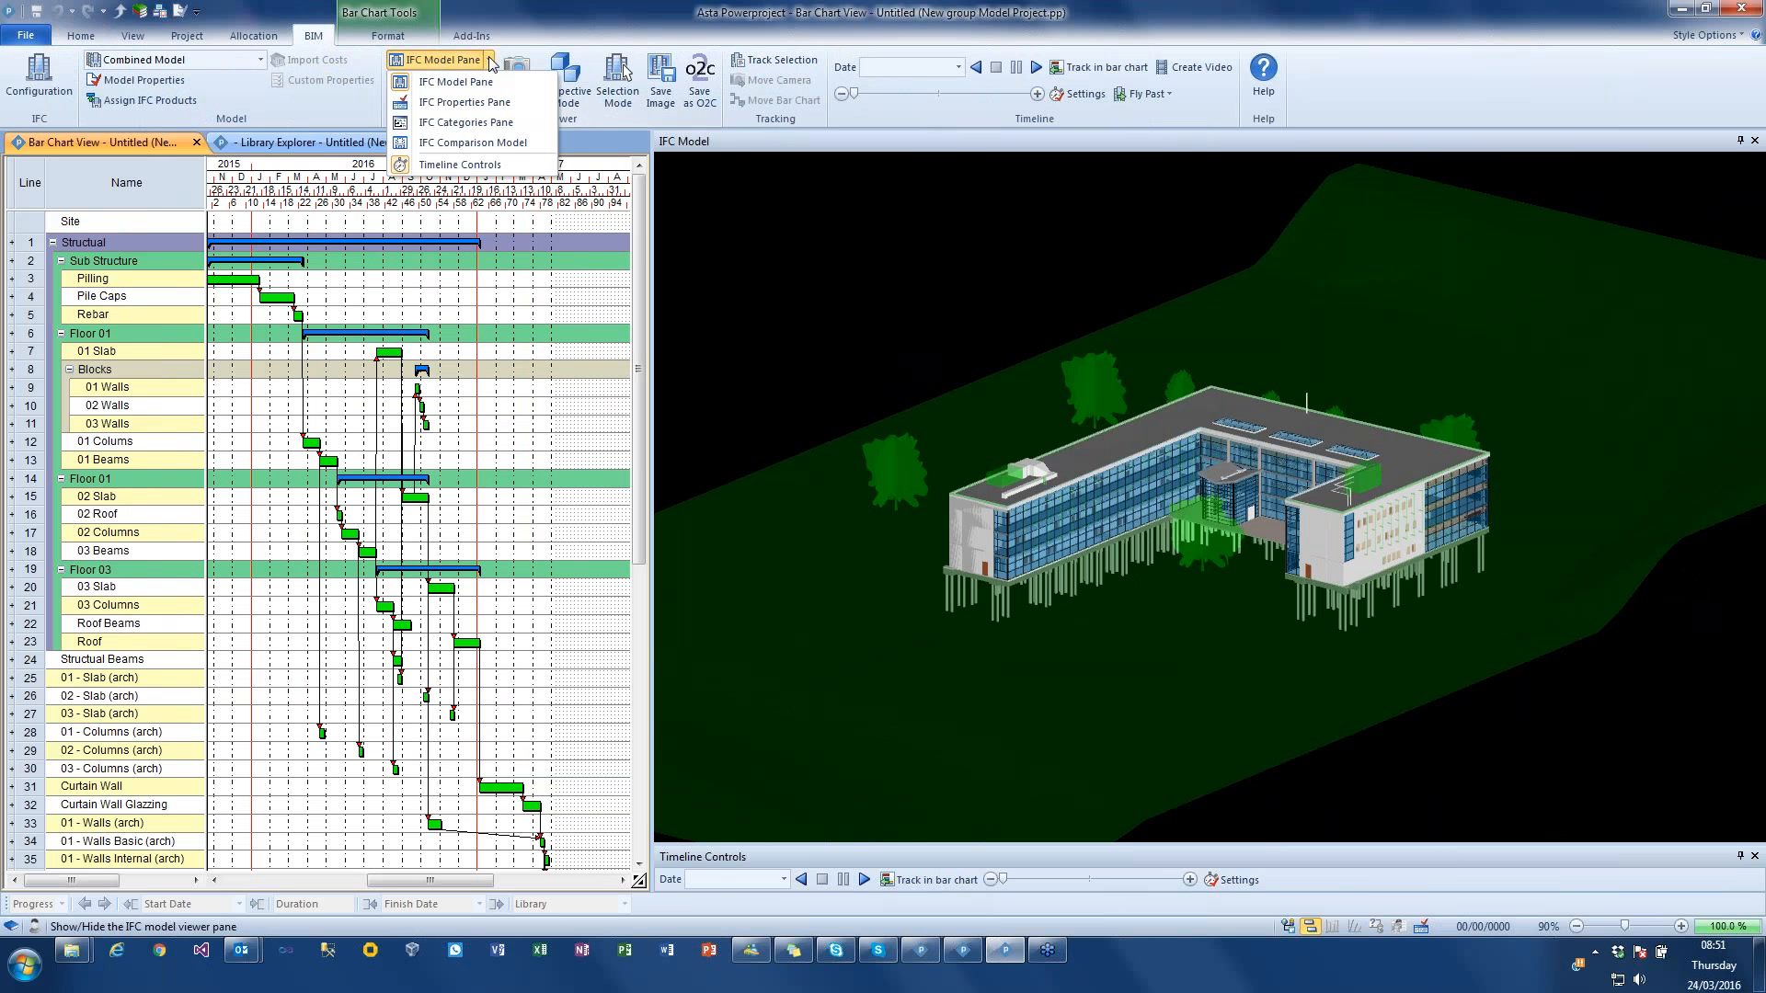
left_click(483, 123)
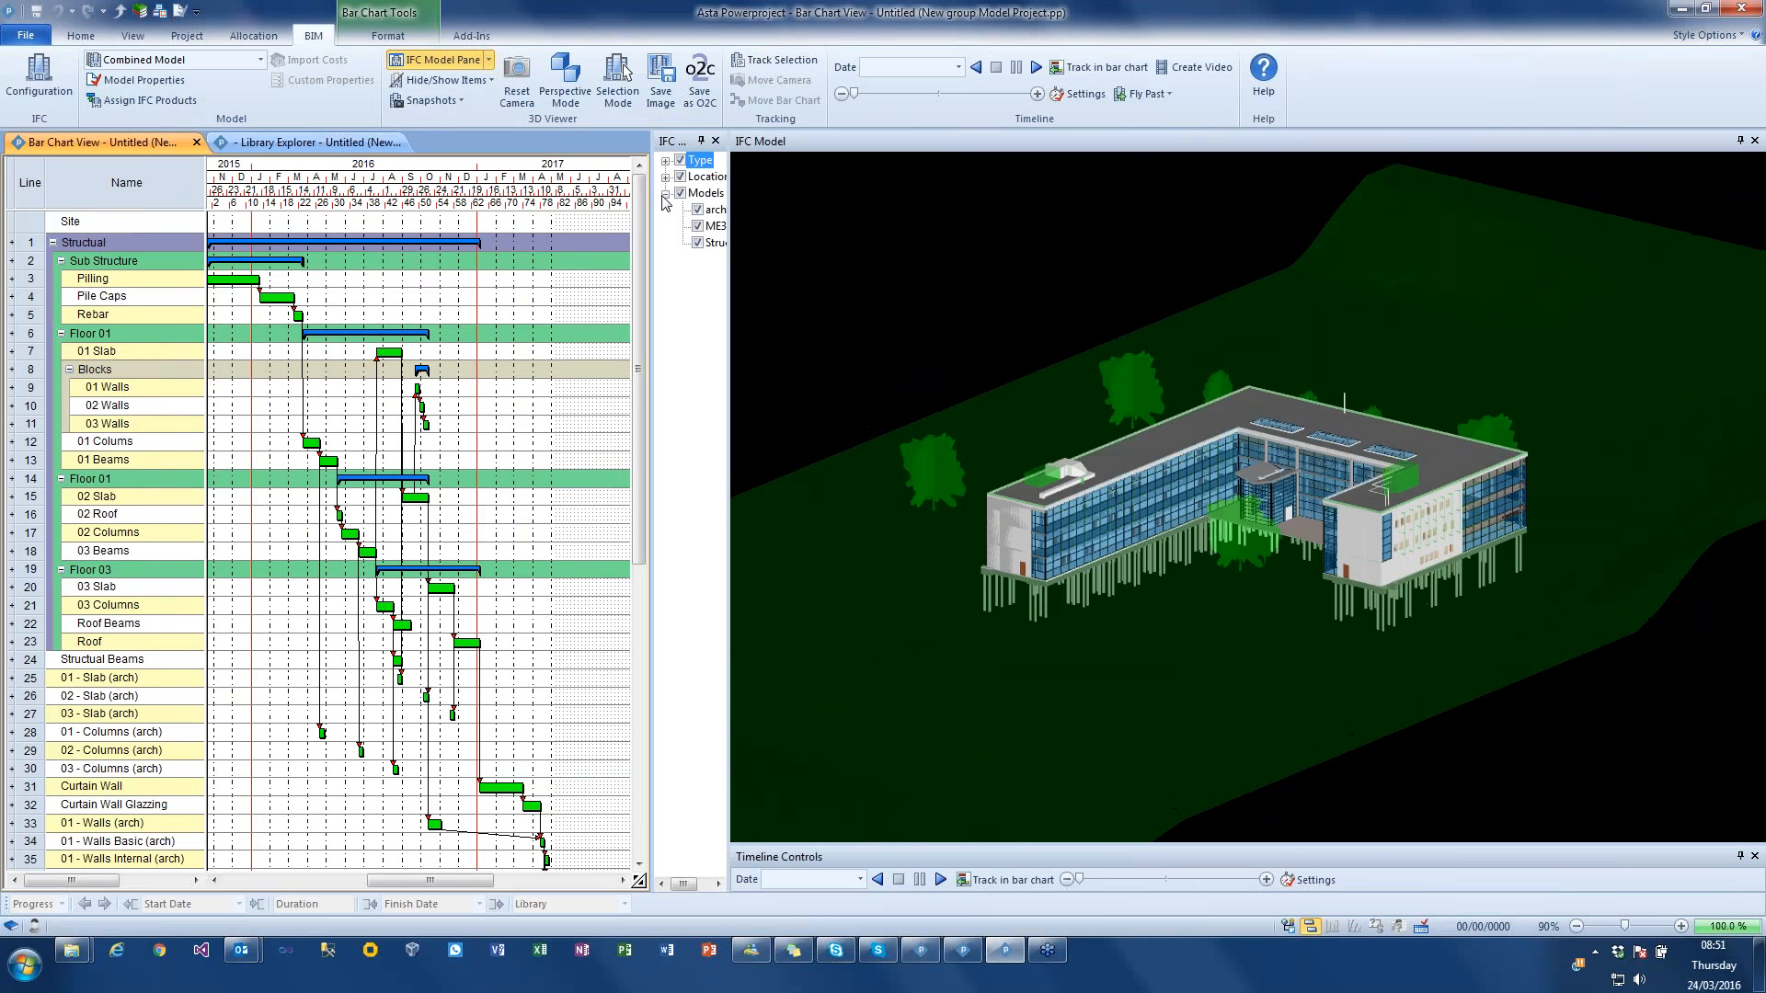
left_click_drag(653, 213, 552, 216)
left_click_drag(491, 217, 629, 230)
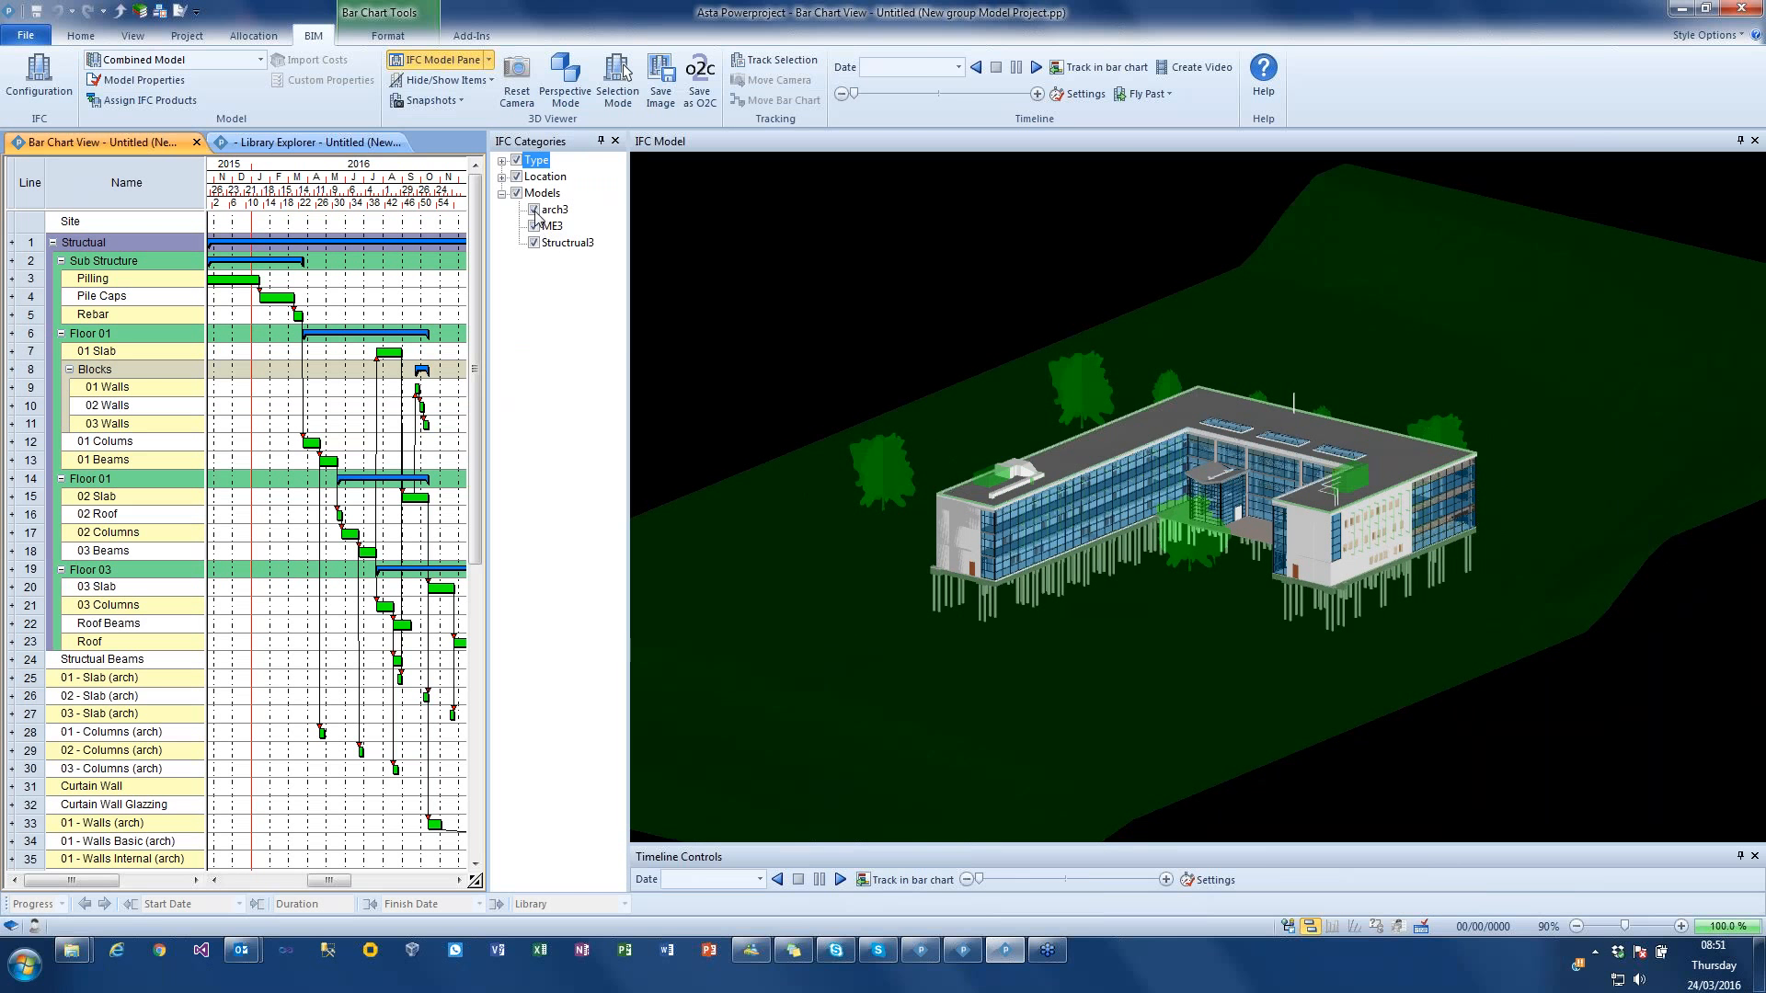
Step: Hide the arch3 and Structrual3 models, leaving only ME3 displayed, and inspect its building services up close
left_click(534, 210)
left_click_drag(895, 322, 1094, 445)
left_click(534, 245)
scroll(1095, 445, "up", 10)
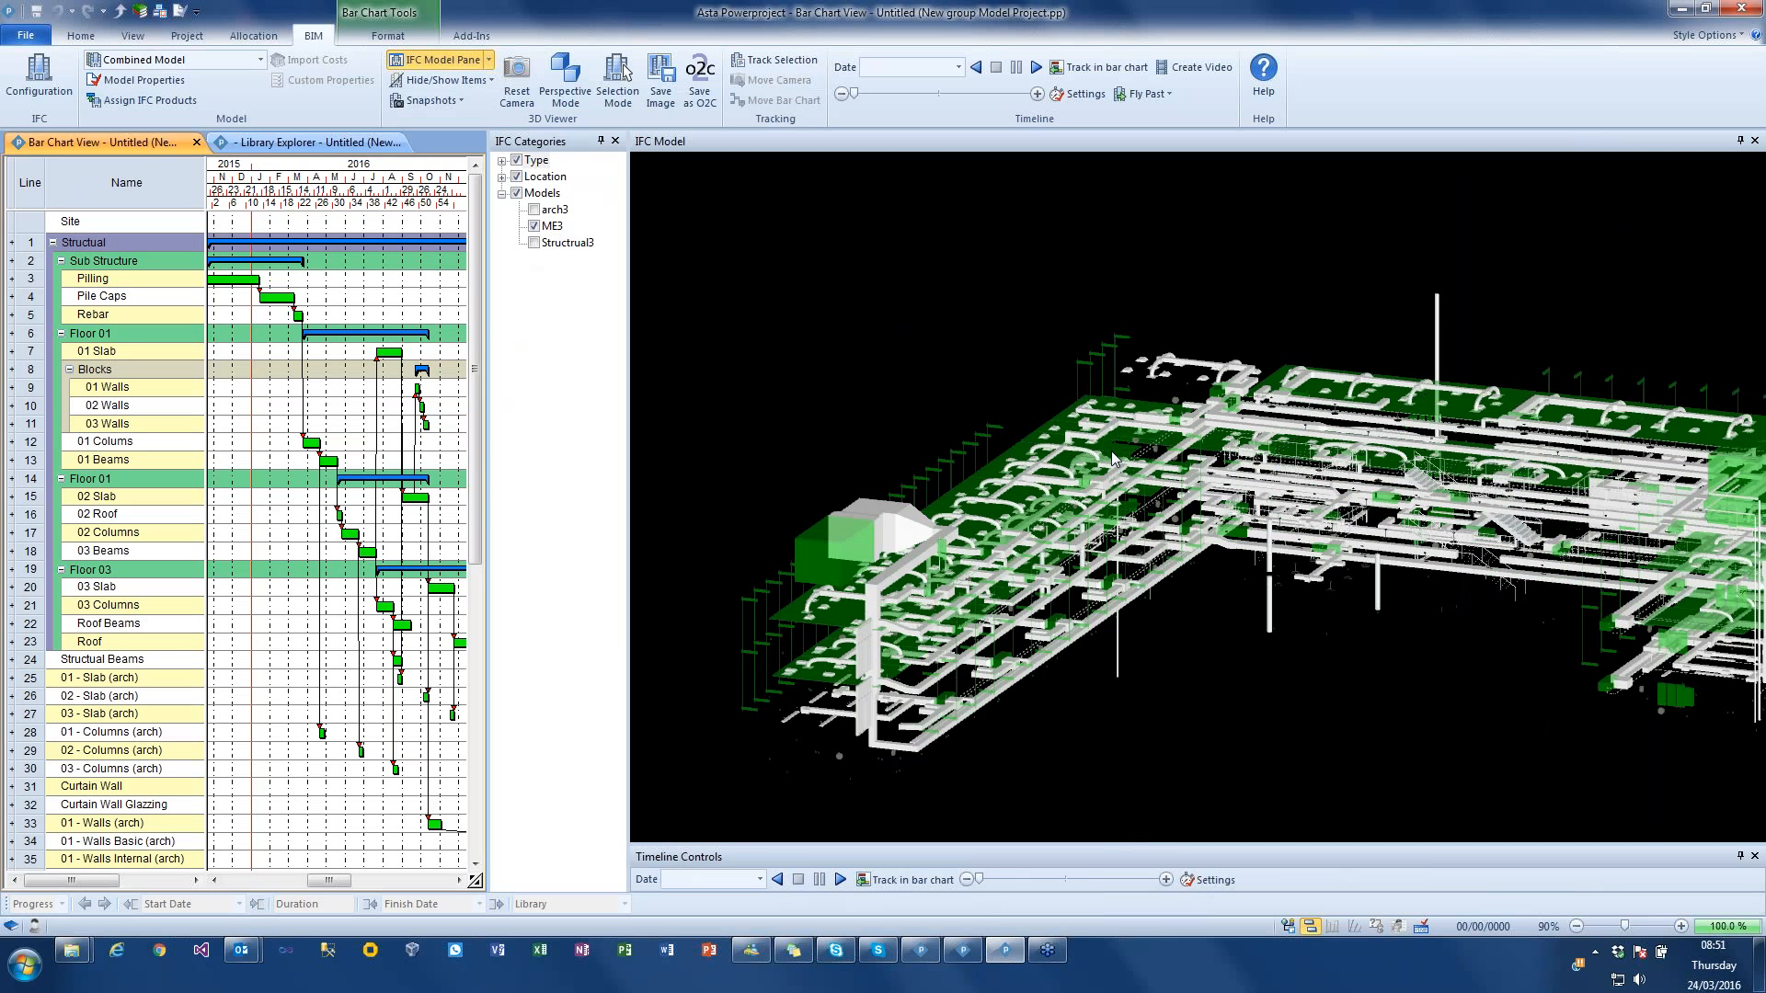
scroll(1120, 497, "up", 10)
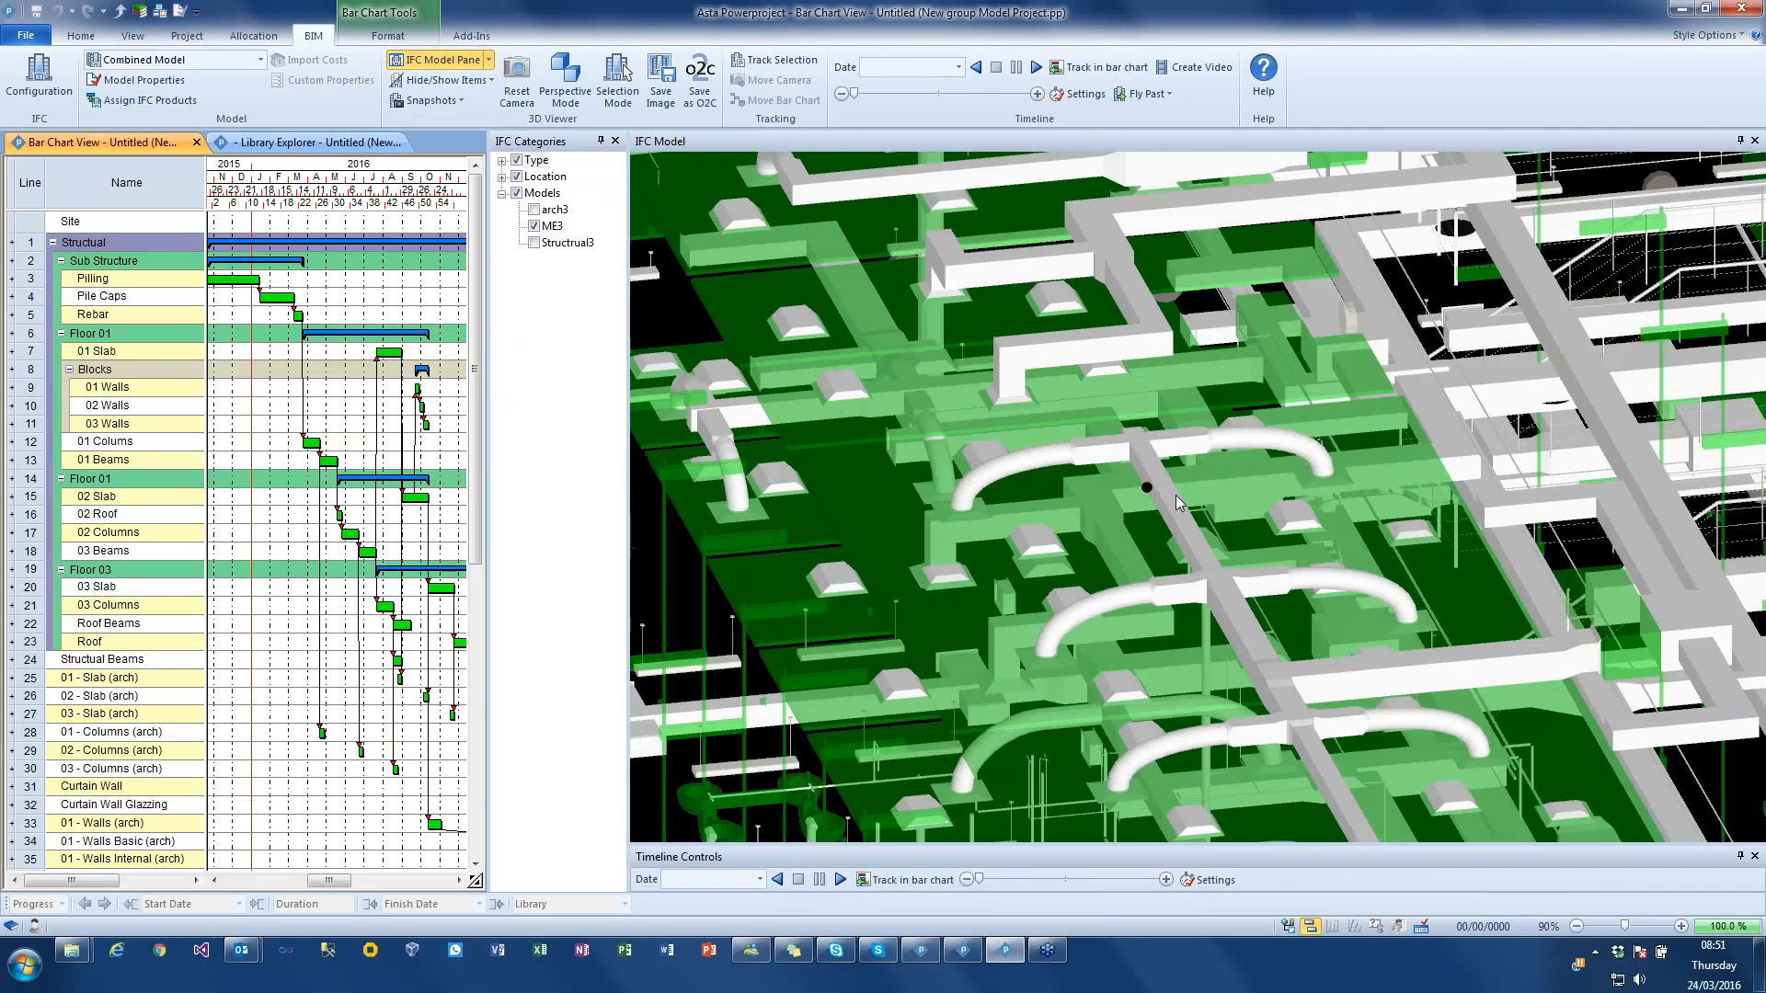
left_click_drag(1178, 502, 1110, 497)
scroll(1110, 497, "down", 10)
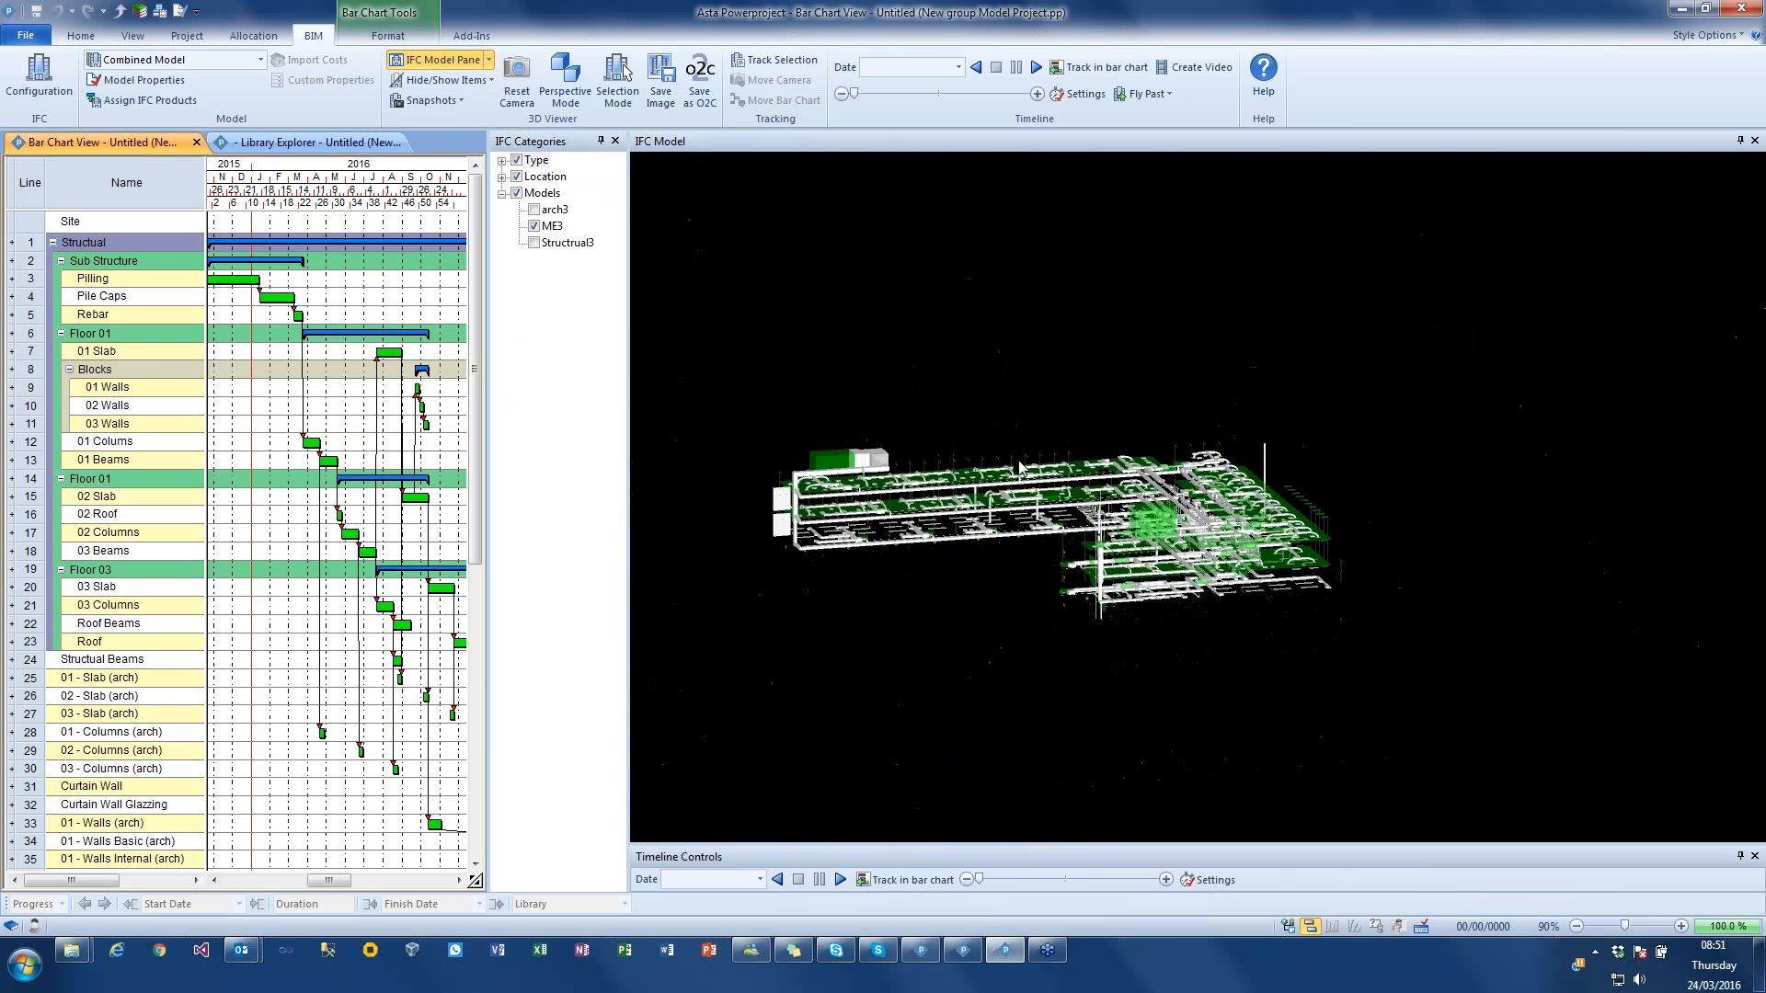
Step: Display the Structrual3 model on its own by hiding ME3, and turn arch3 and ME3 back on to view the complete building
left_click(534, 241)
left_click(534, 226)
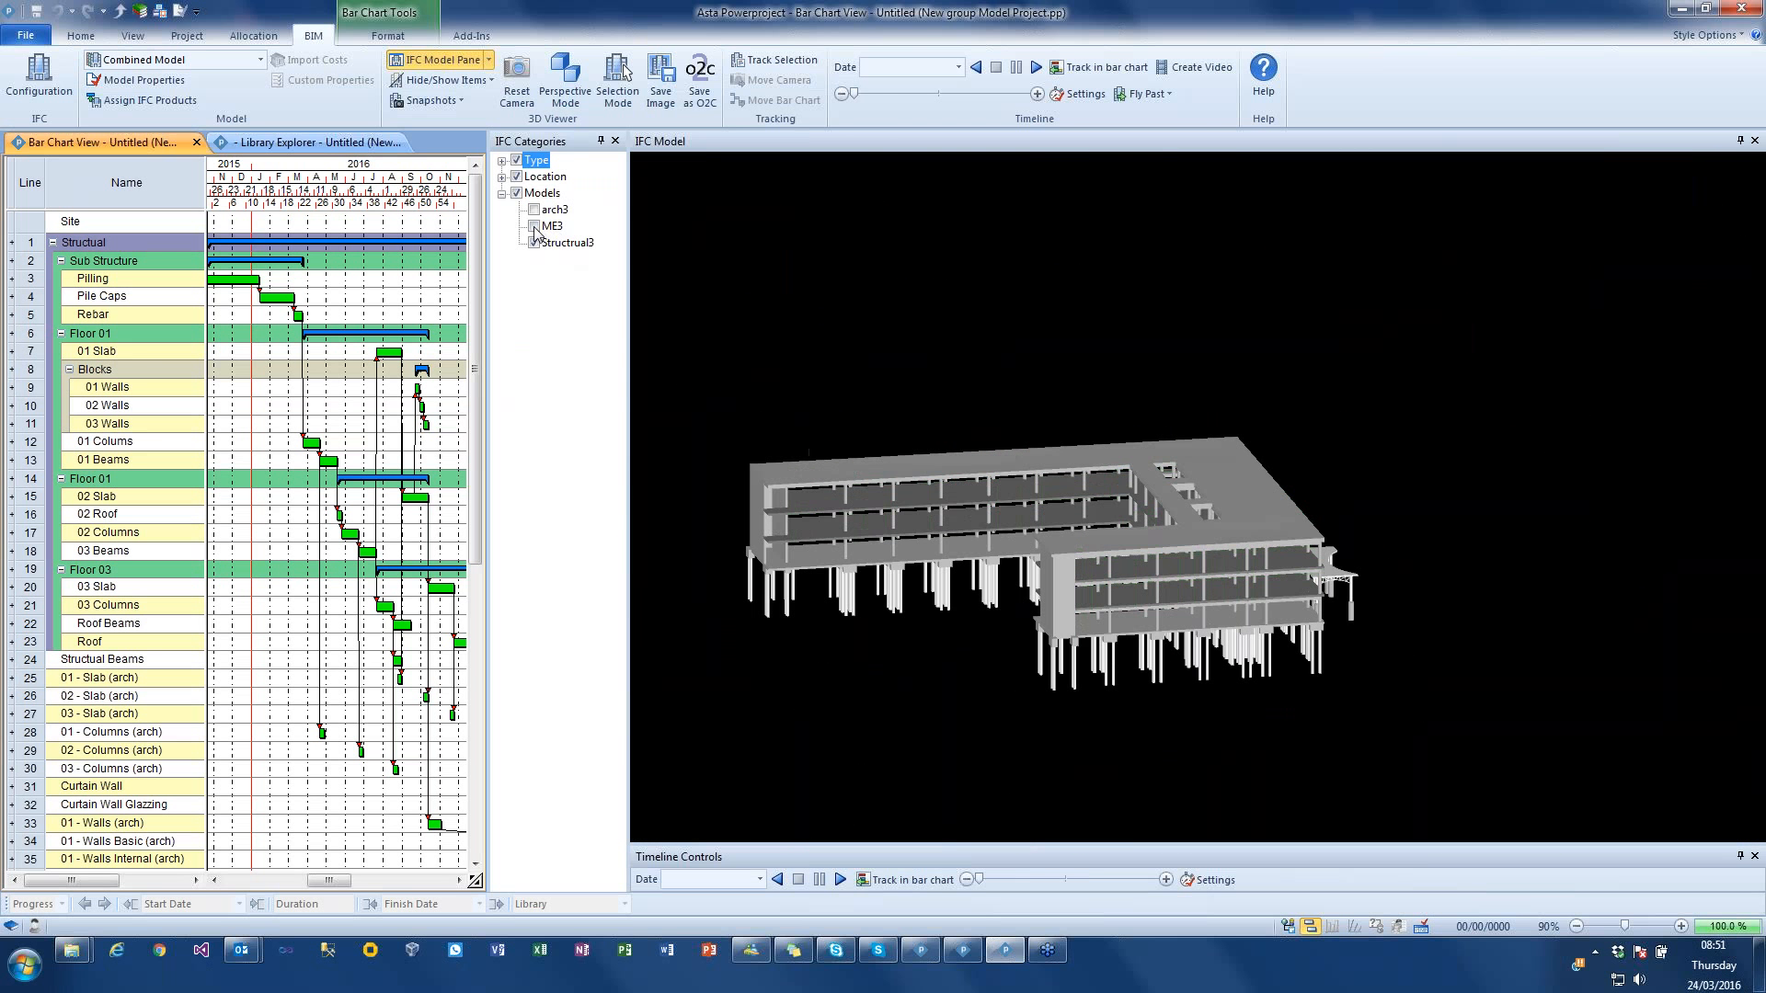
left_click_drag(855, 303, 684, 279)
left_click(534, 210)
left_click(534, 226)
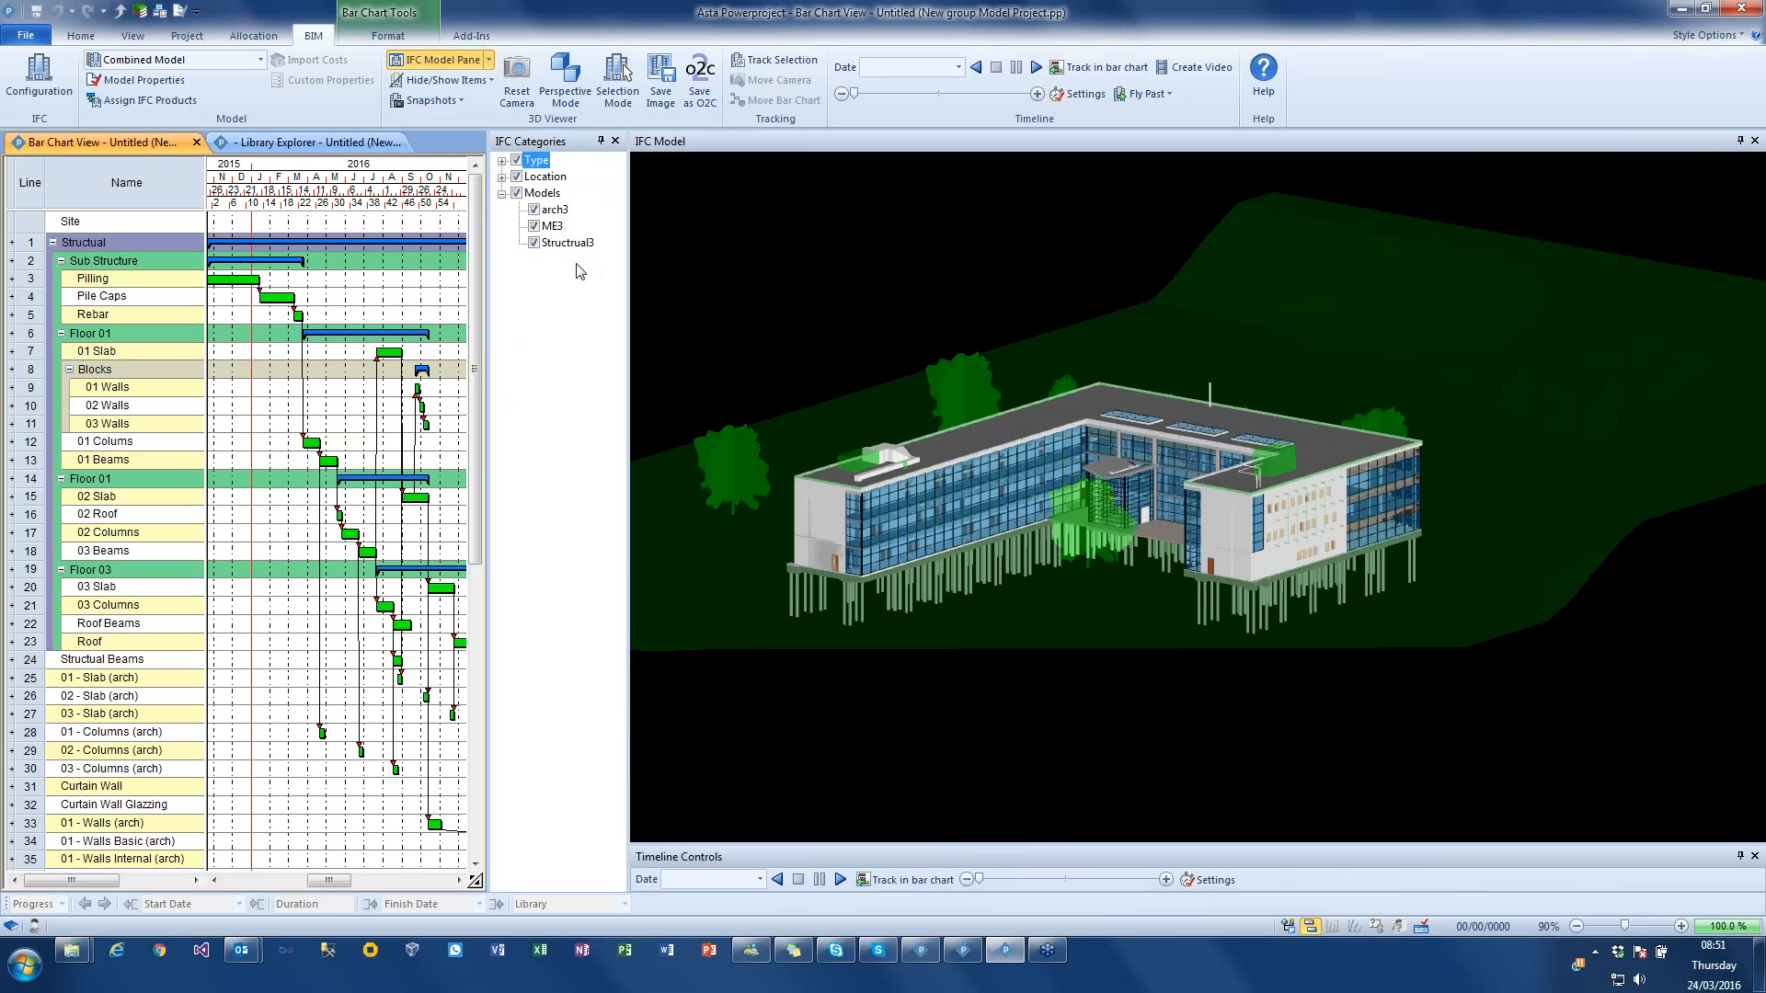
left_click_drag(966, 344, 976, 344)
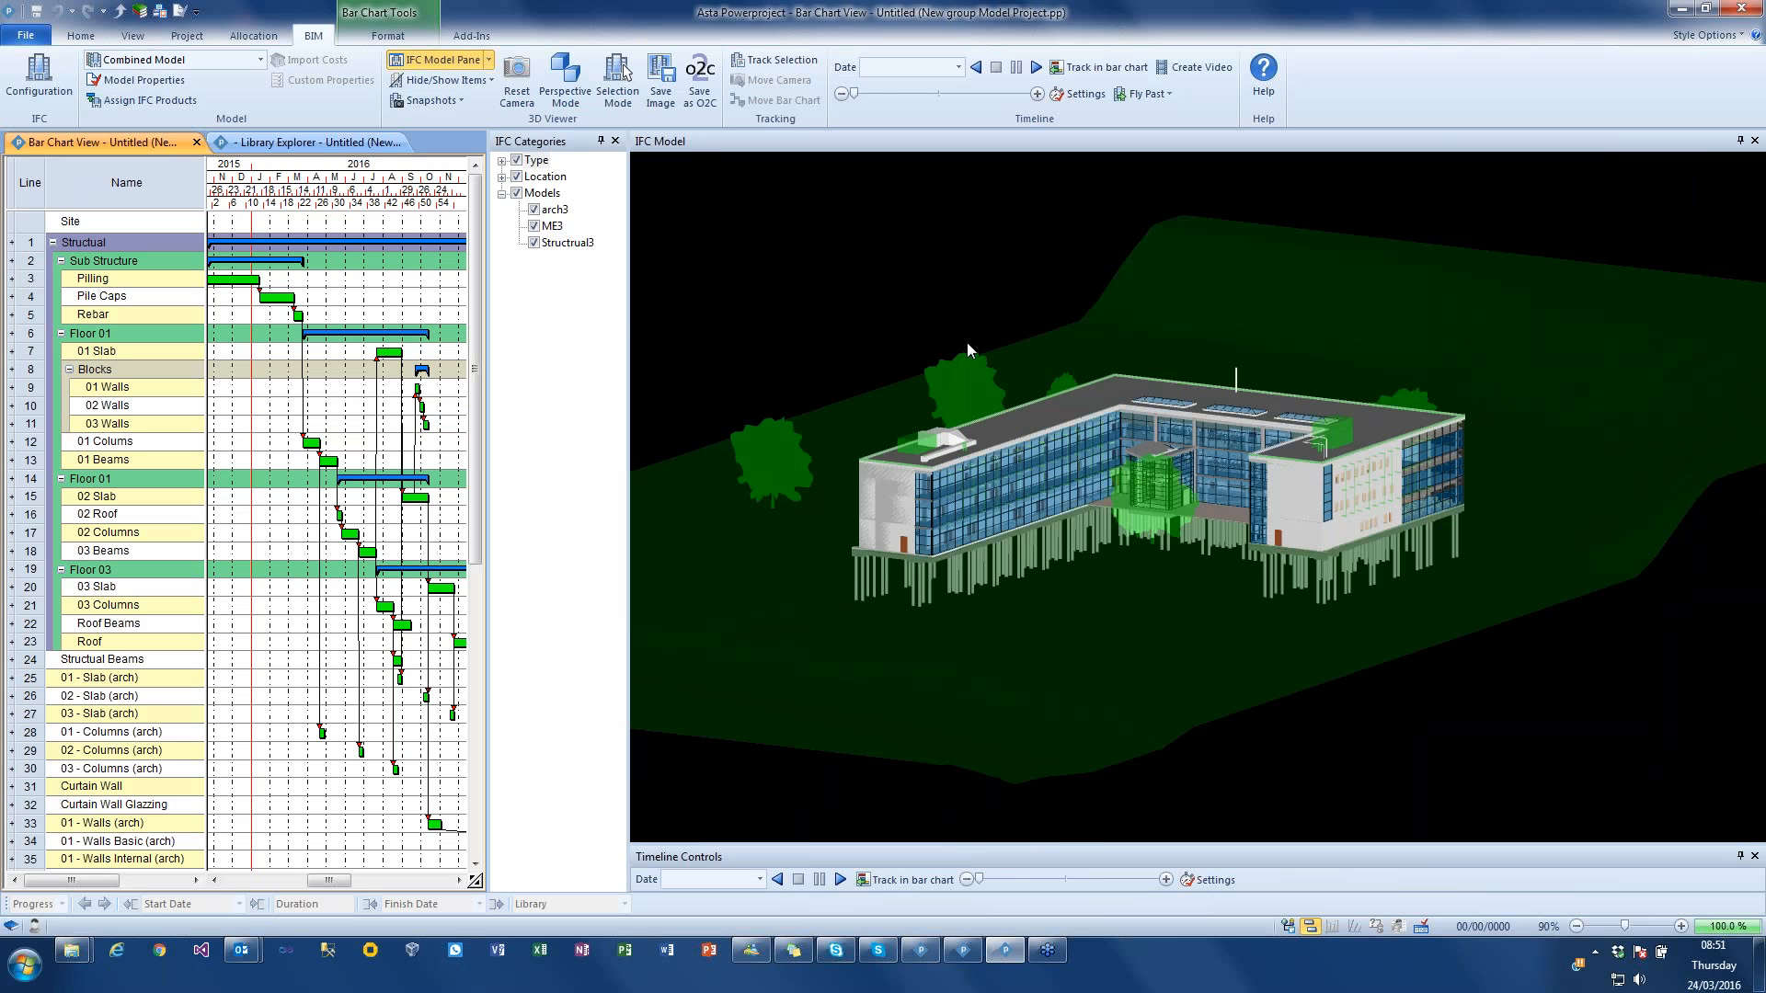
mouse_move(1188, 383)
left_mouse_down()
mouse_move(1194, 401)
mouse_move(1199, 381)
left_mouse_up()
Step: Play the combined model's construction timeline without a fly past, and stop it partway through
left_click(1125, 98)
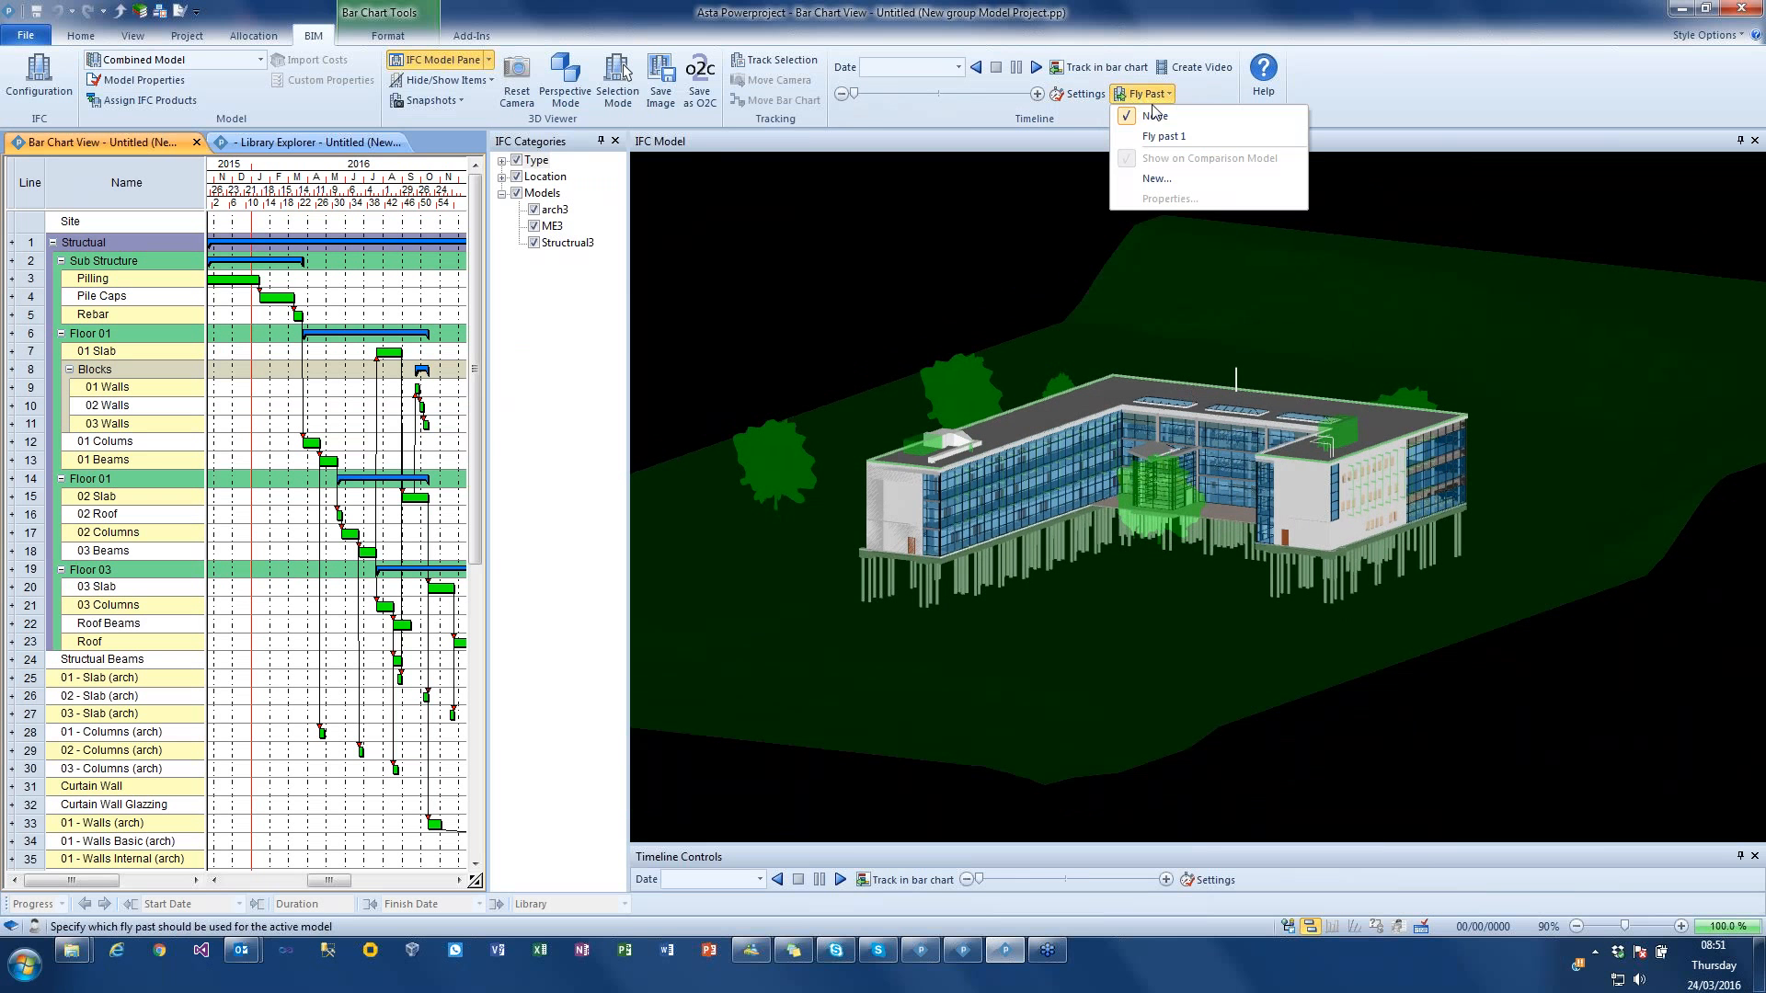
left_click(1062, 256)
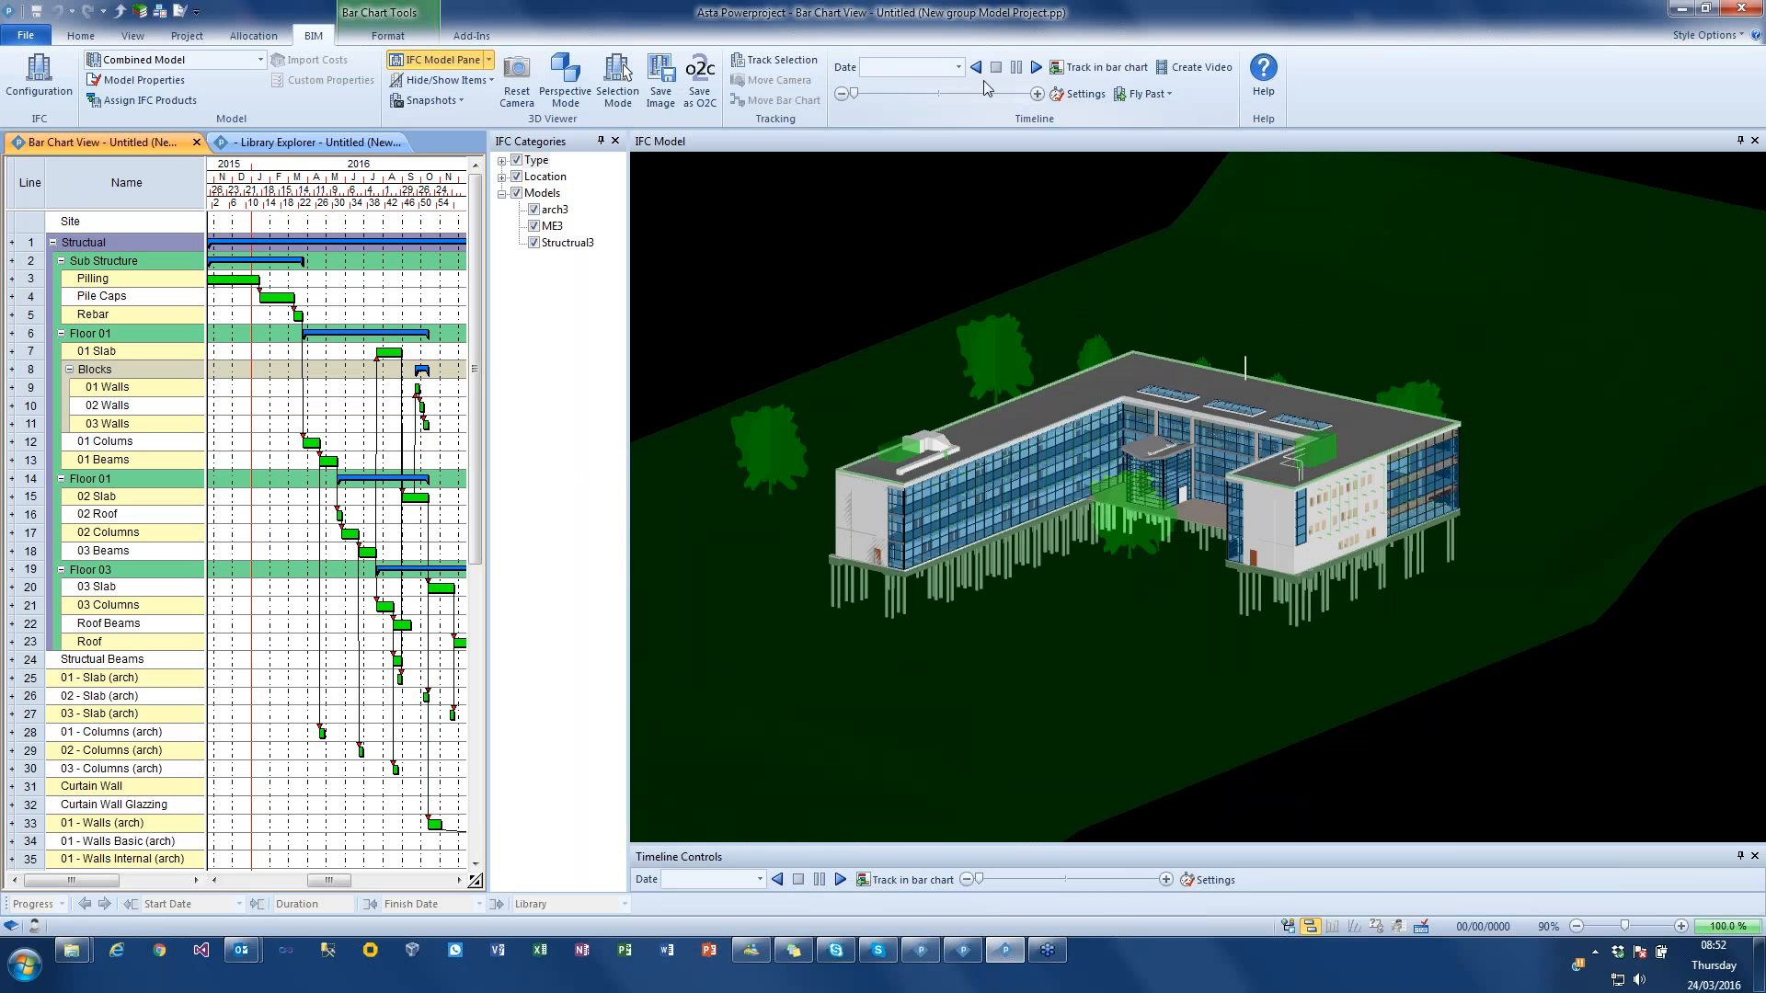
left_click(1036, 69)
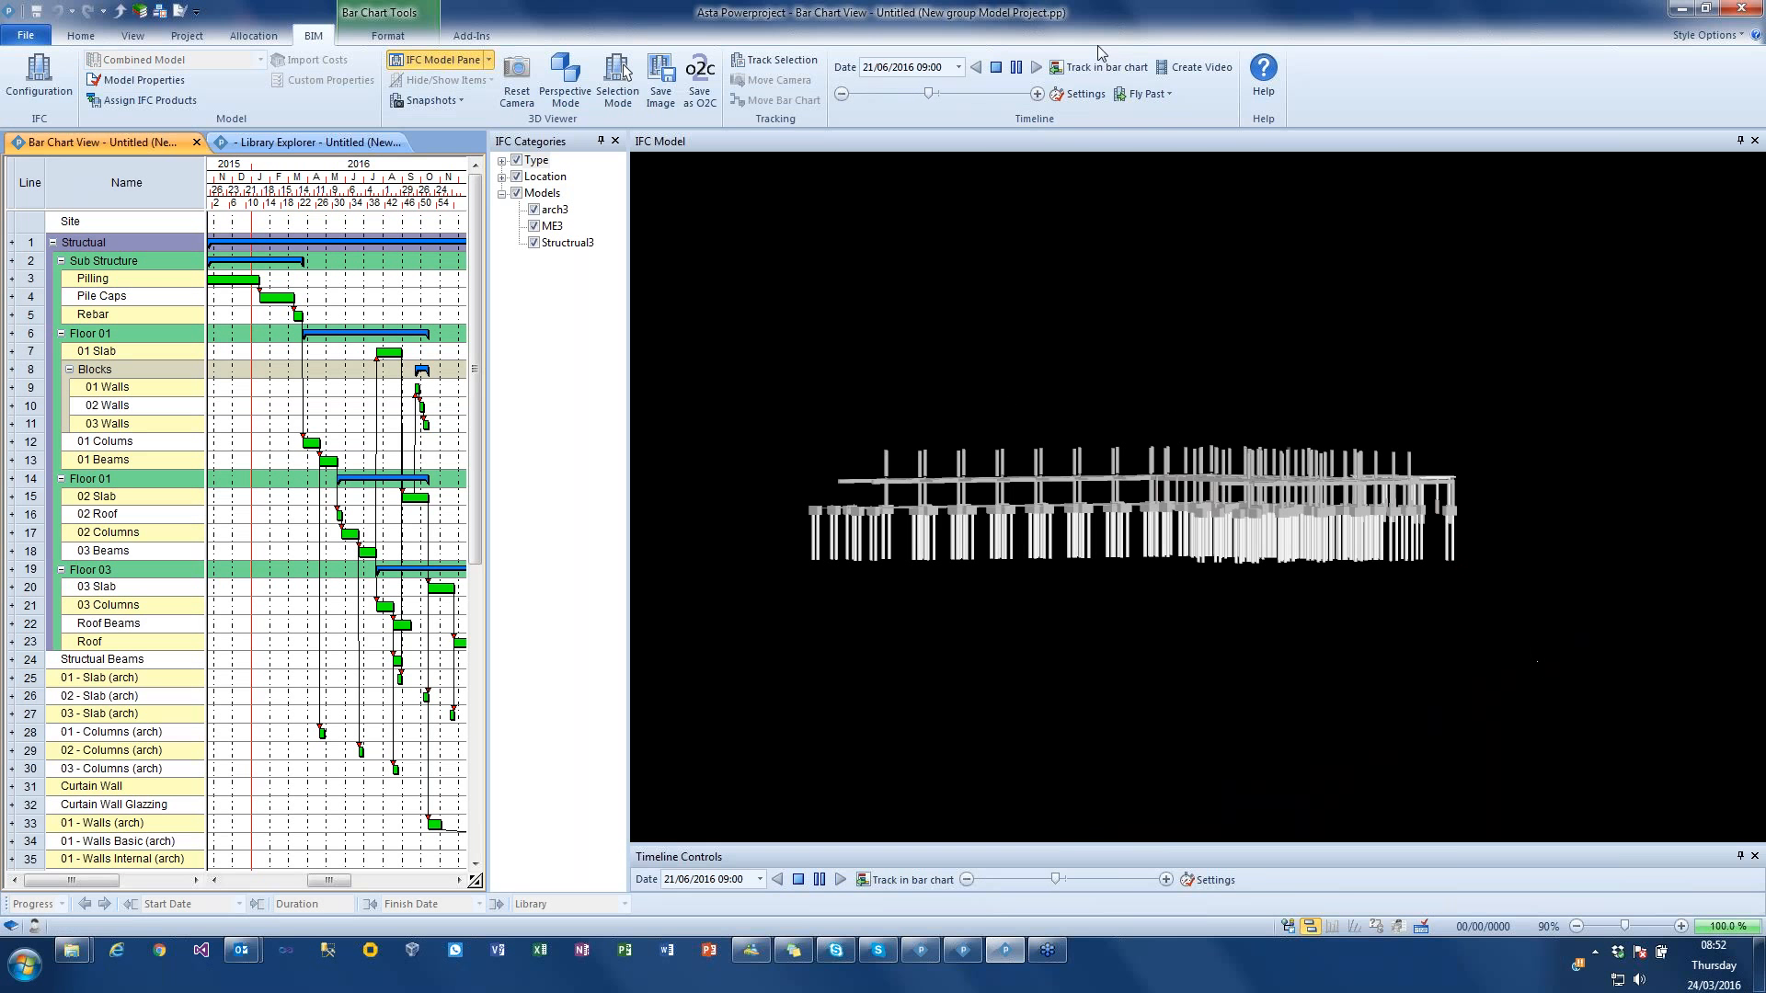
left_click(996, 69)
Step: Apply Fly past 1 to the model and set the timeline simulation to complete after 25 seconds
left_click(1143, 99)
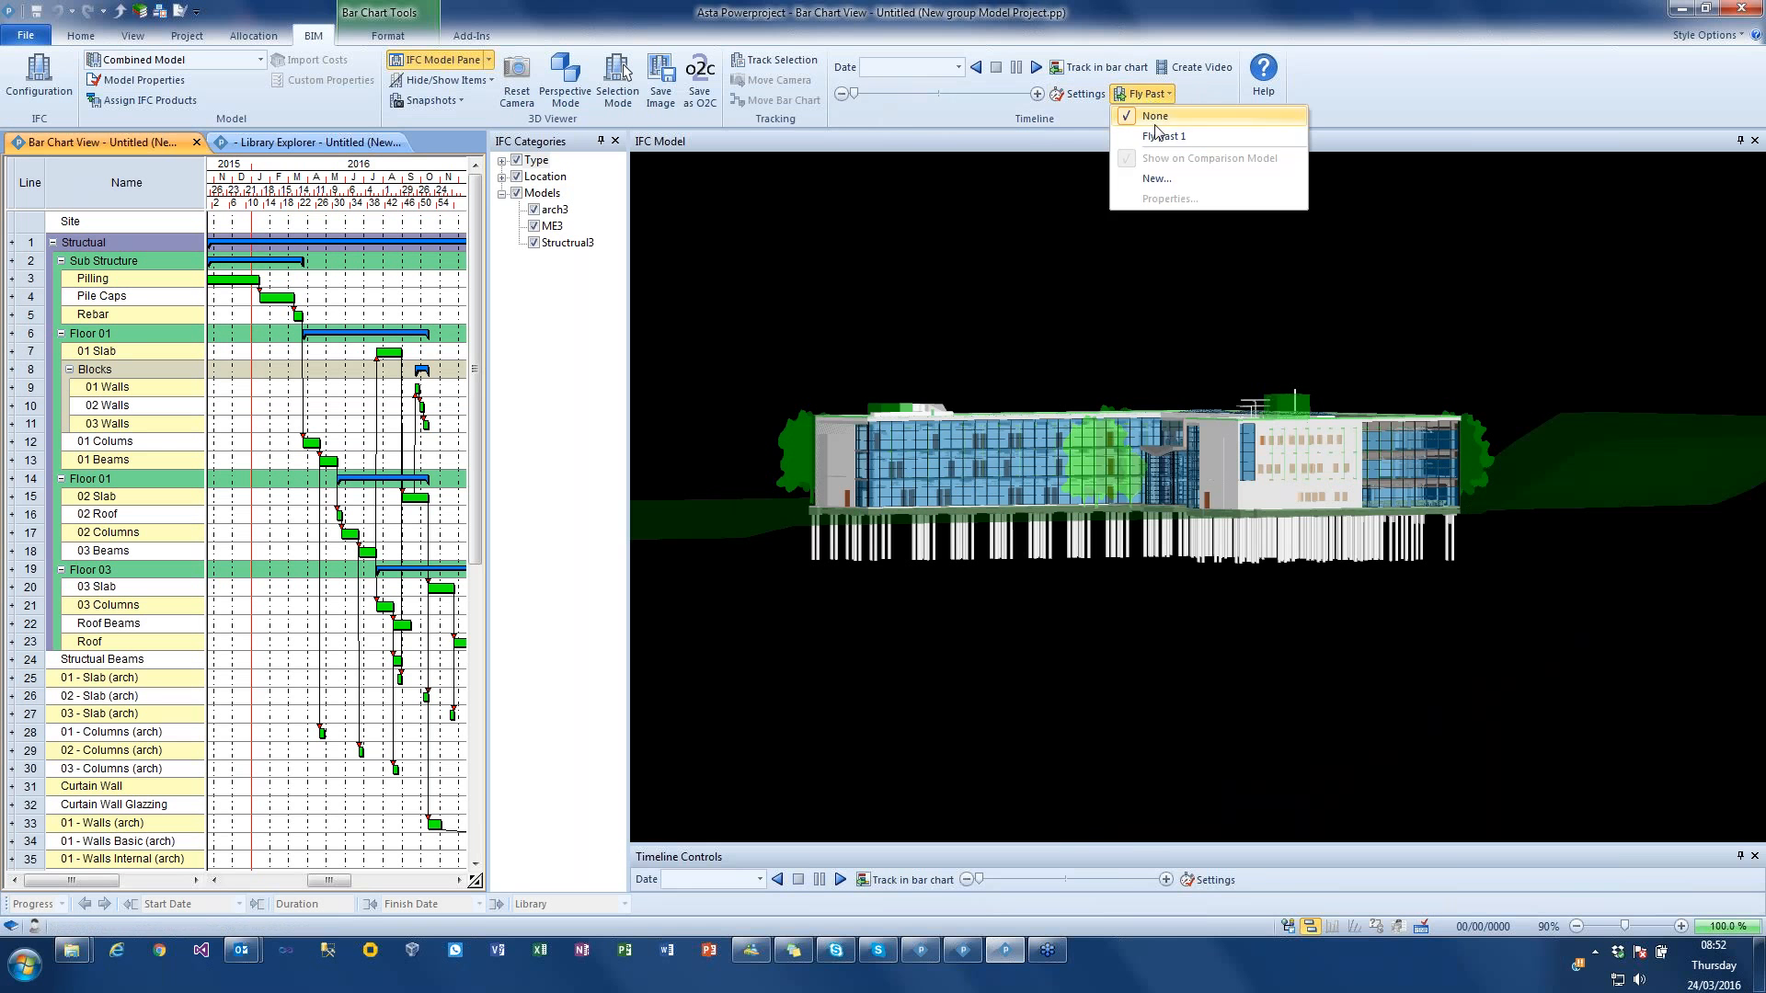
left_click(1141, 136)
left_click(1081, 93)
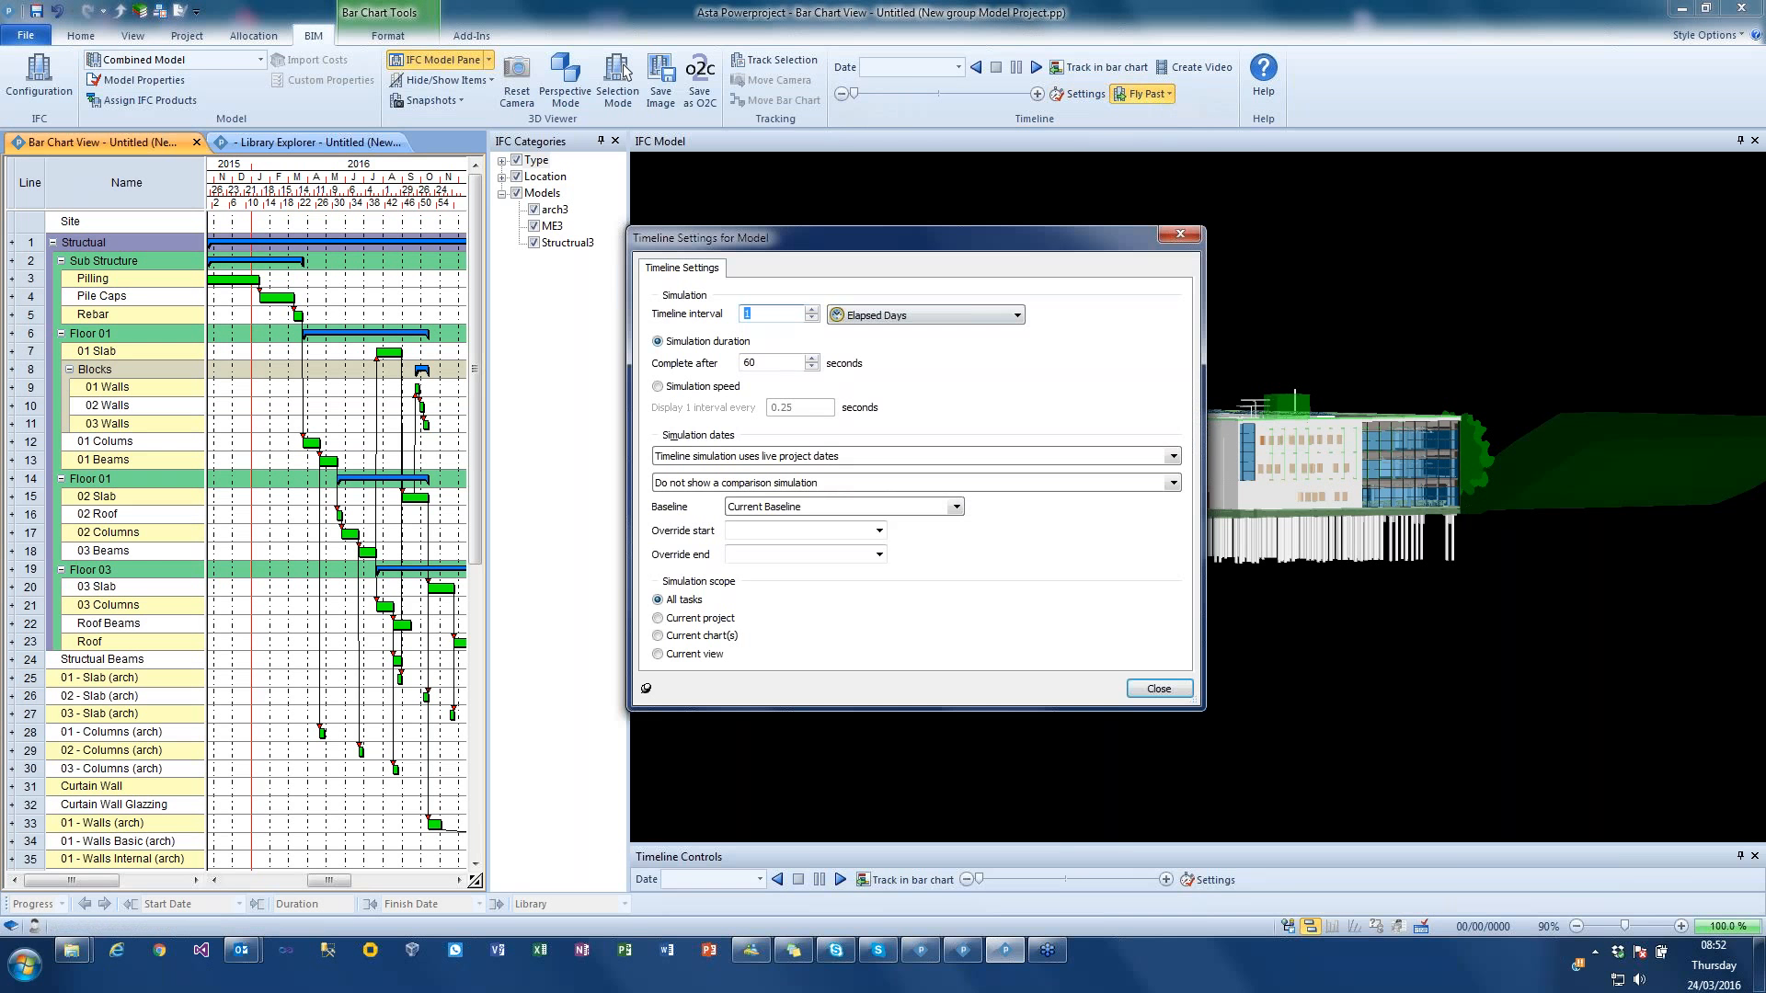
left_click_drag(762, 363, 732, 374)
type("25")
left_click(1158, 688)
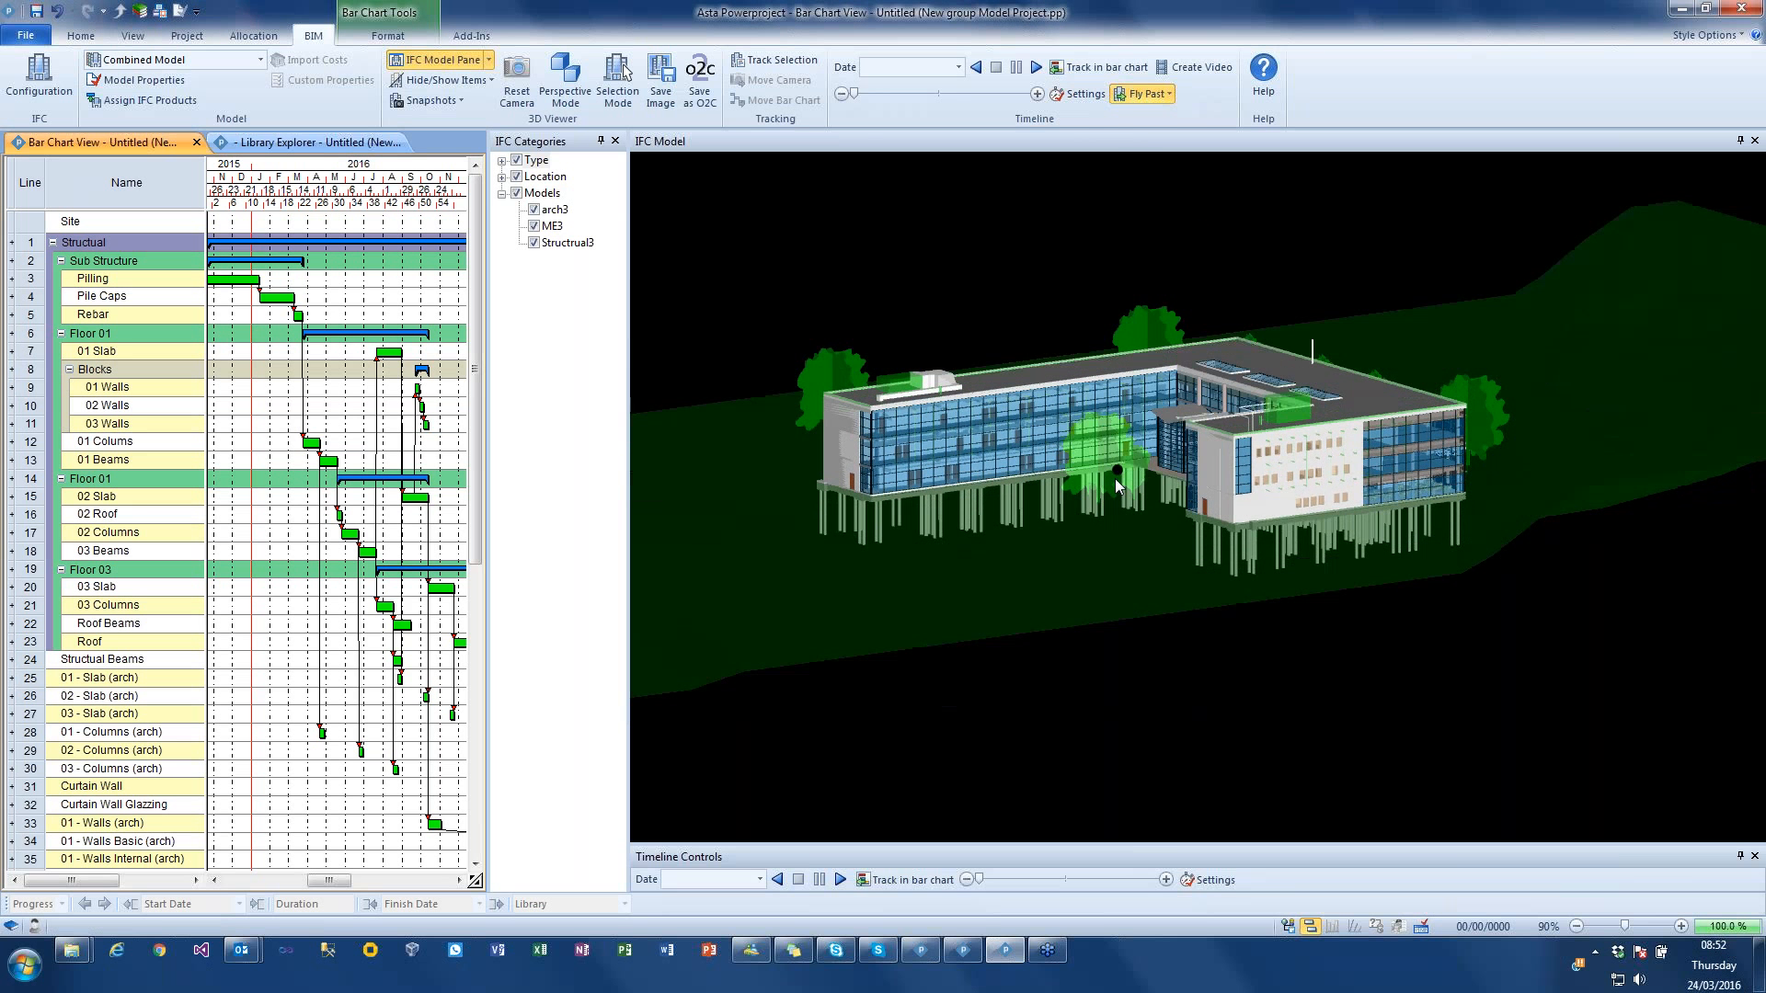
Step: Play and stop the timeline simulation with the fly past, and move the timeline position to 10/12/2016
left_click(1036, 67)
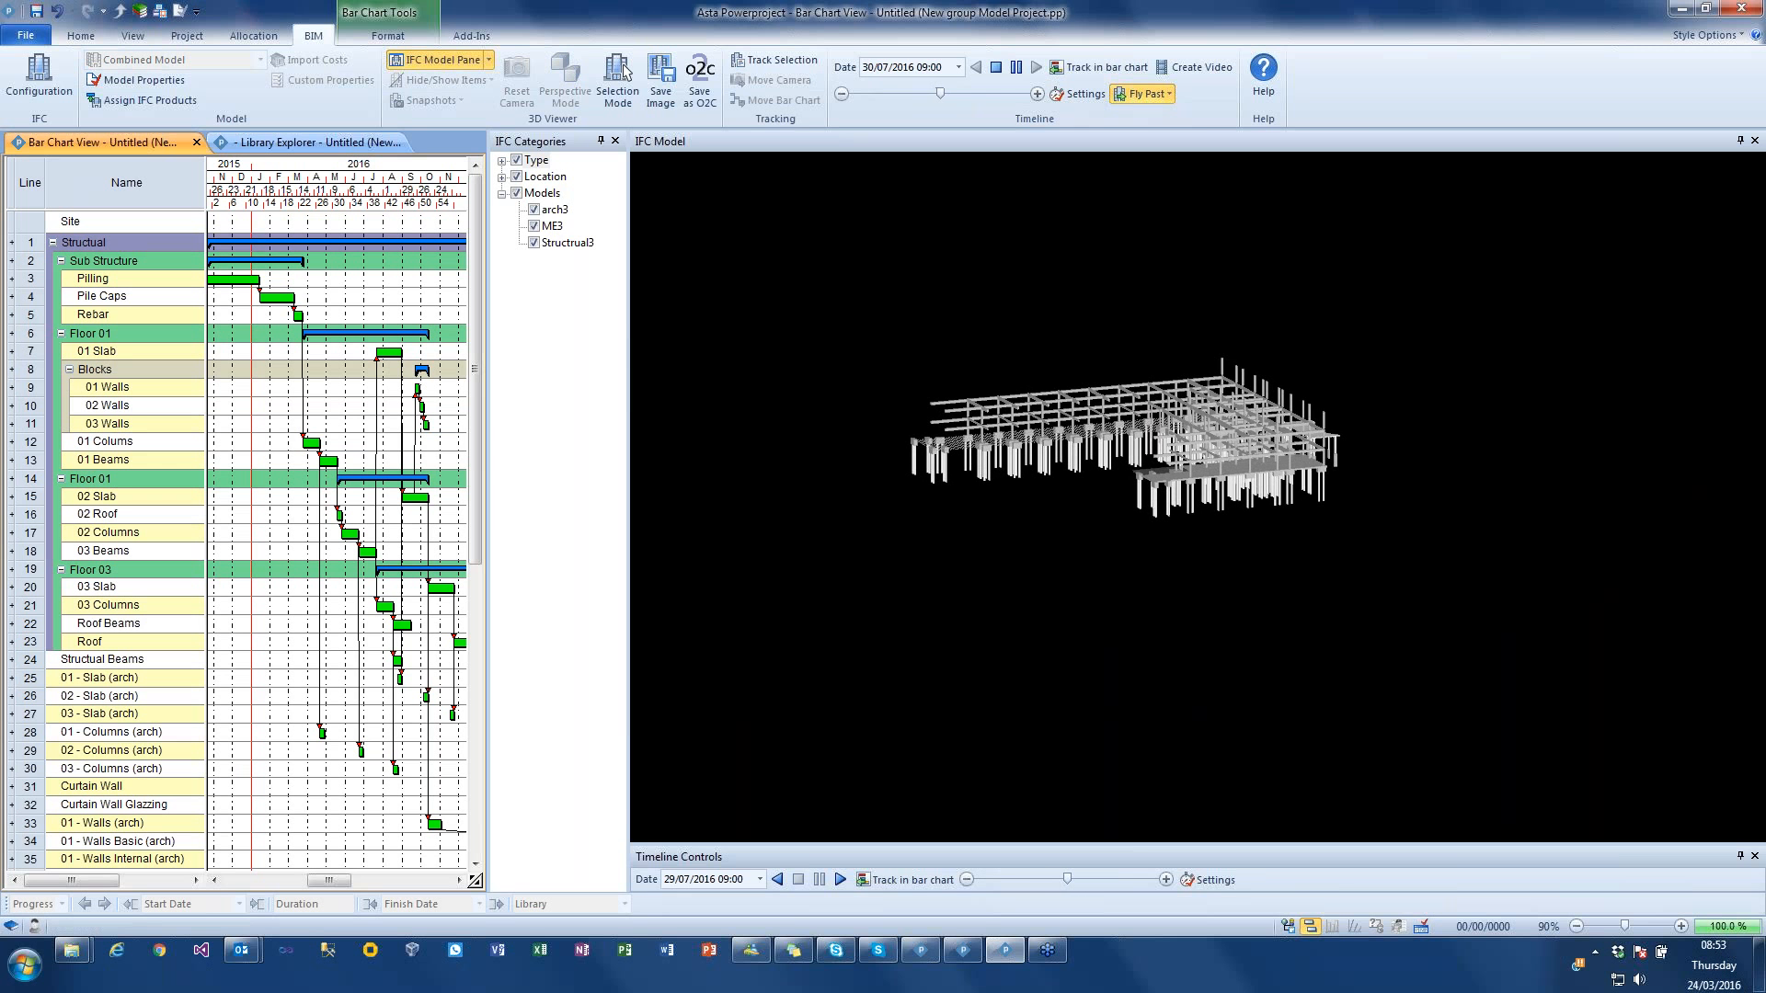
left_click(998, 69)
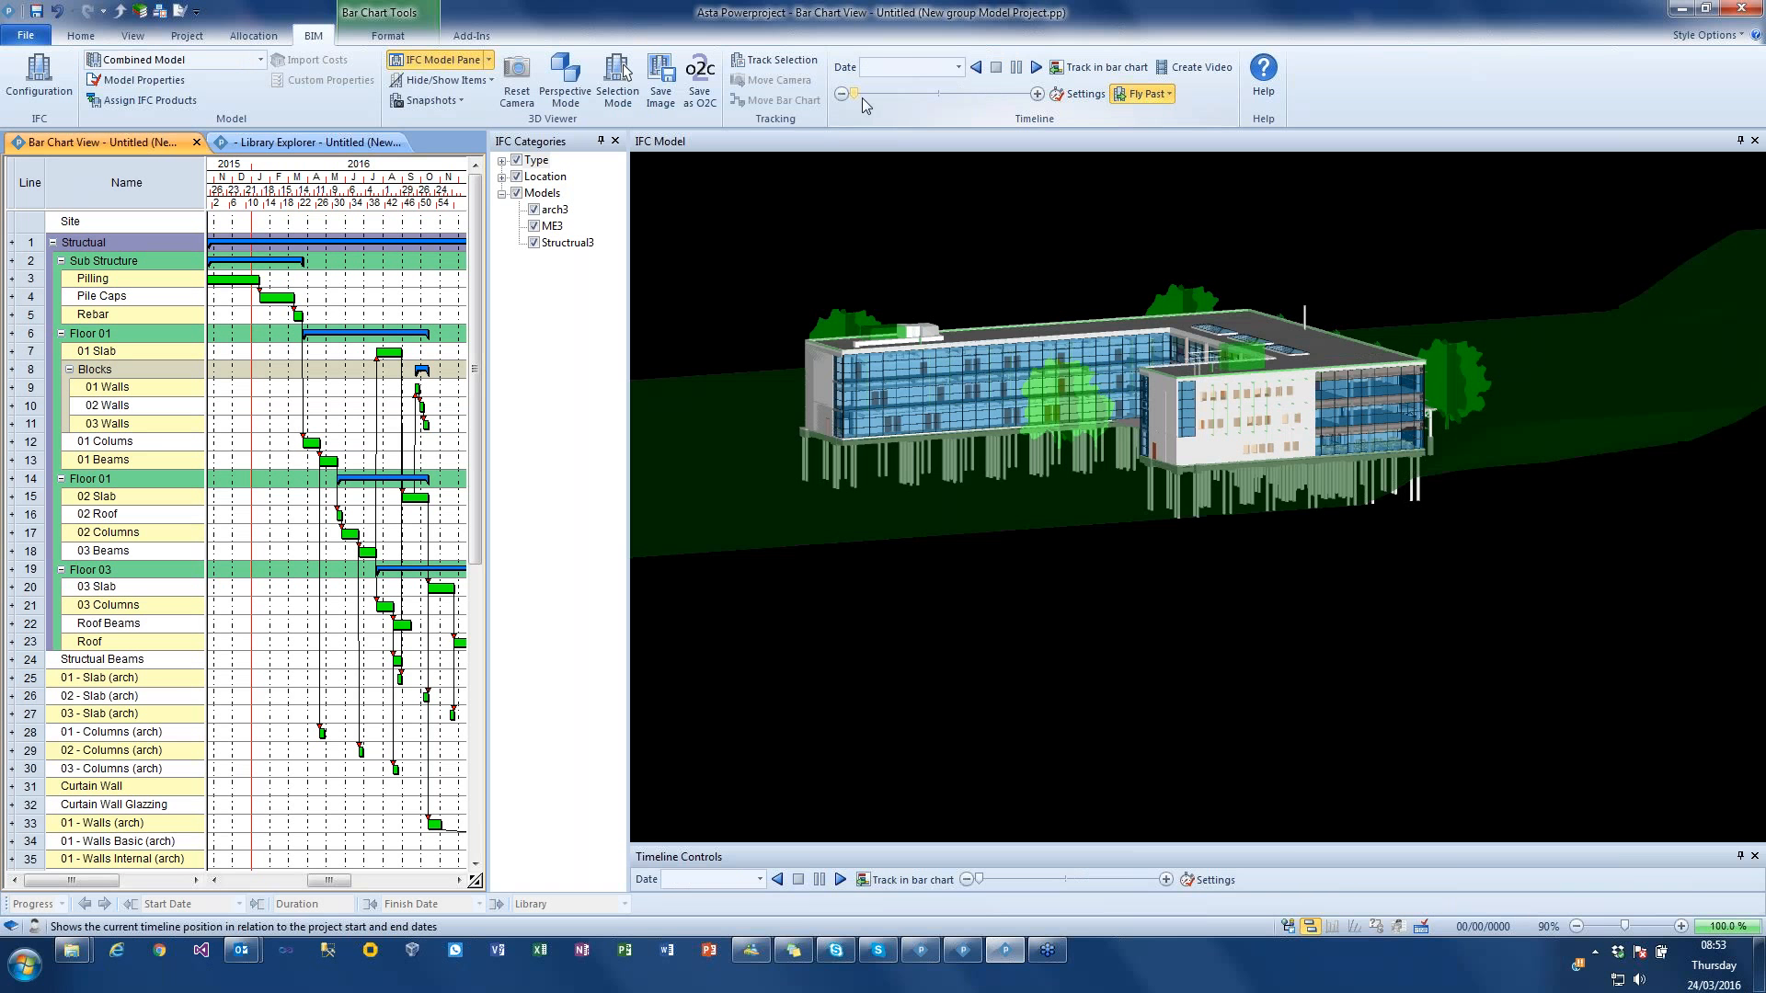
left_click_drag(860, 100, 977, 106)
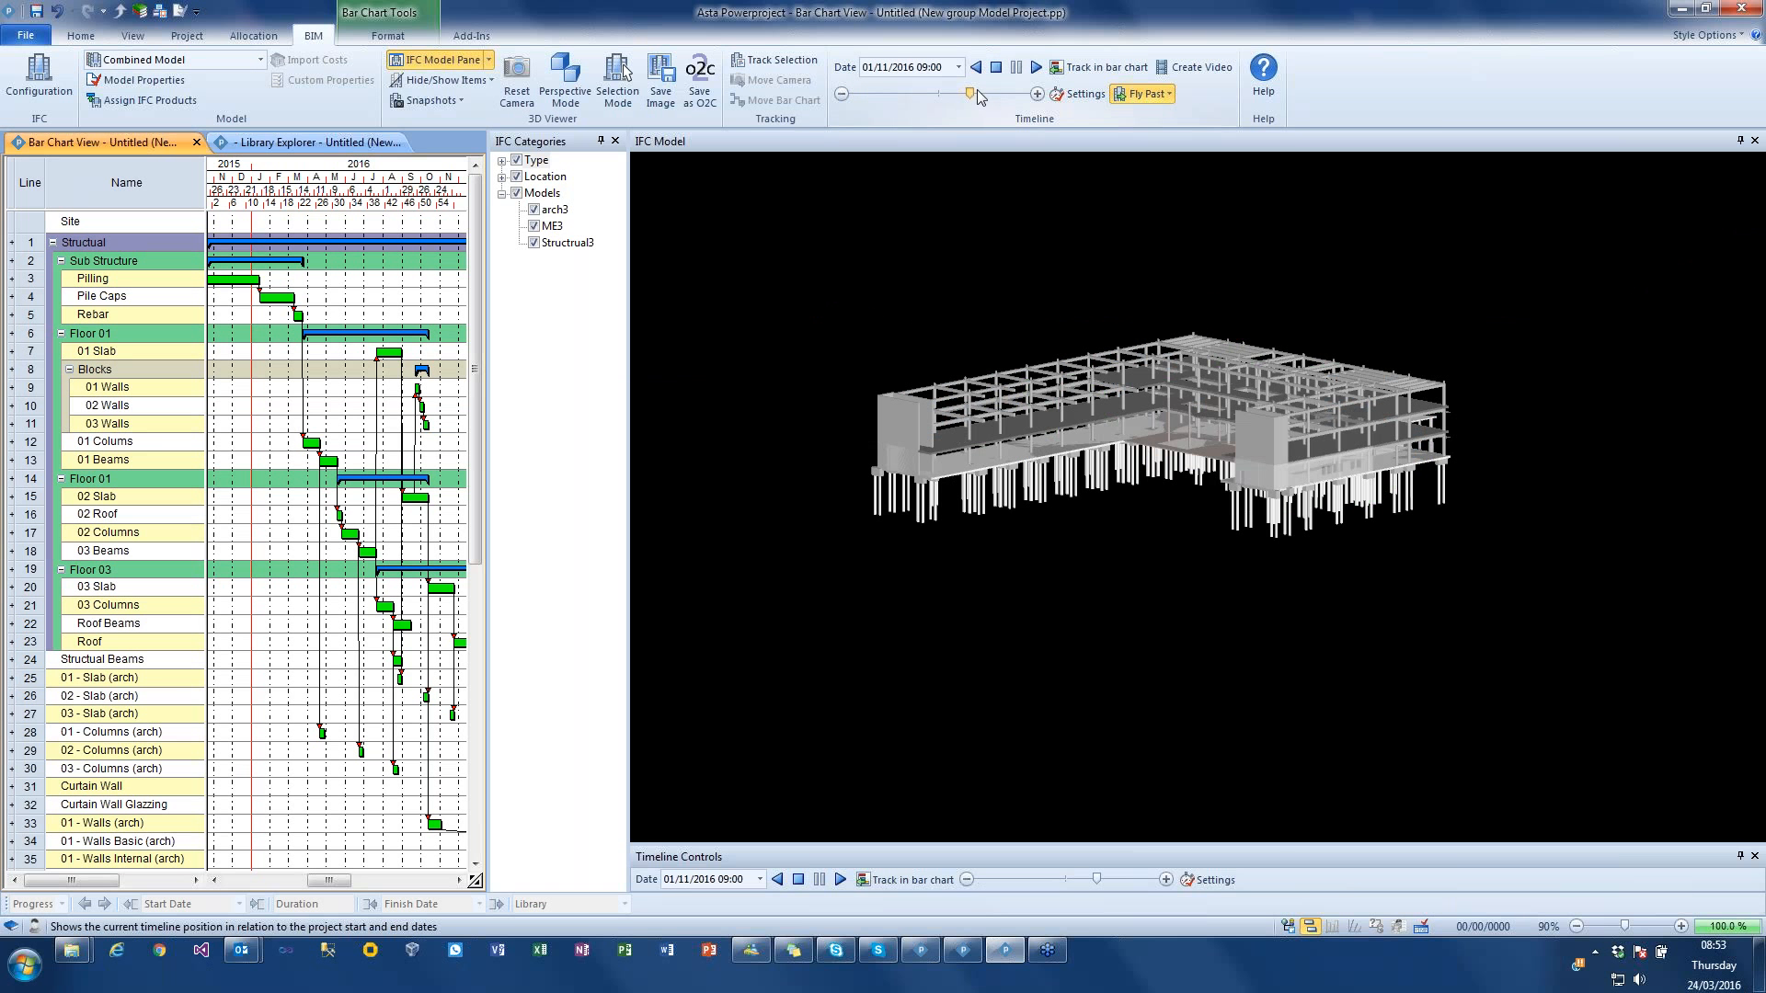
left_click(979, 97)
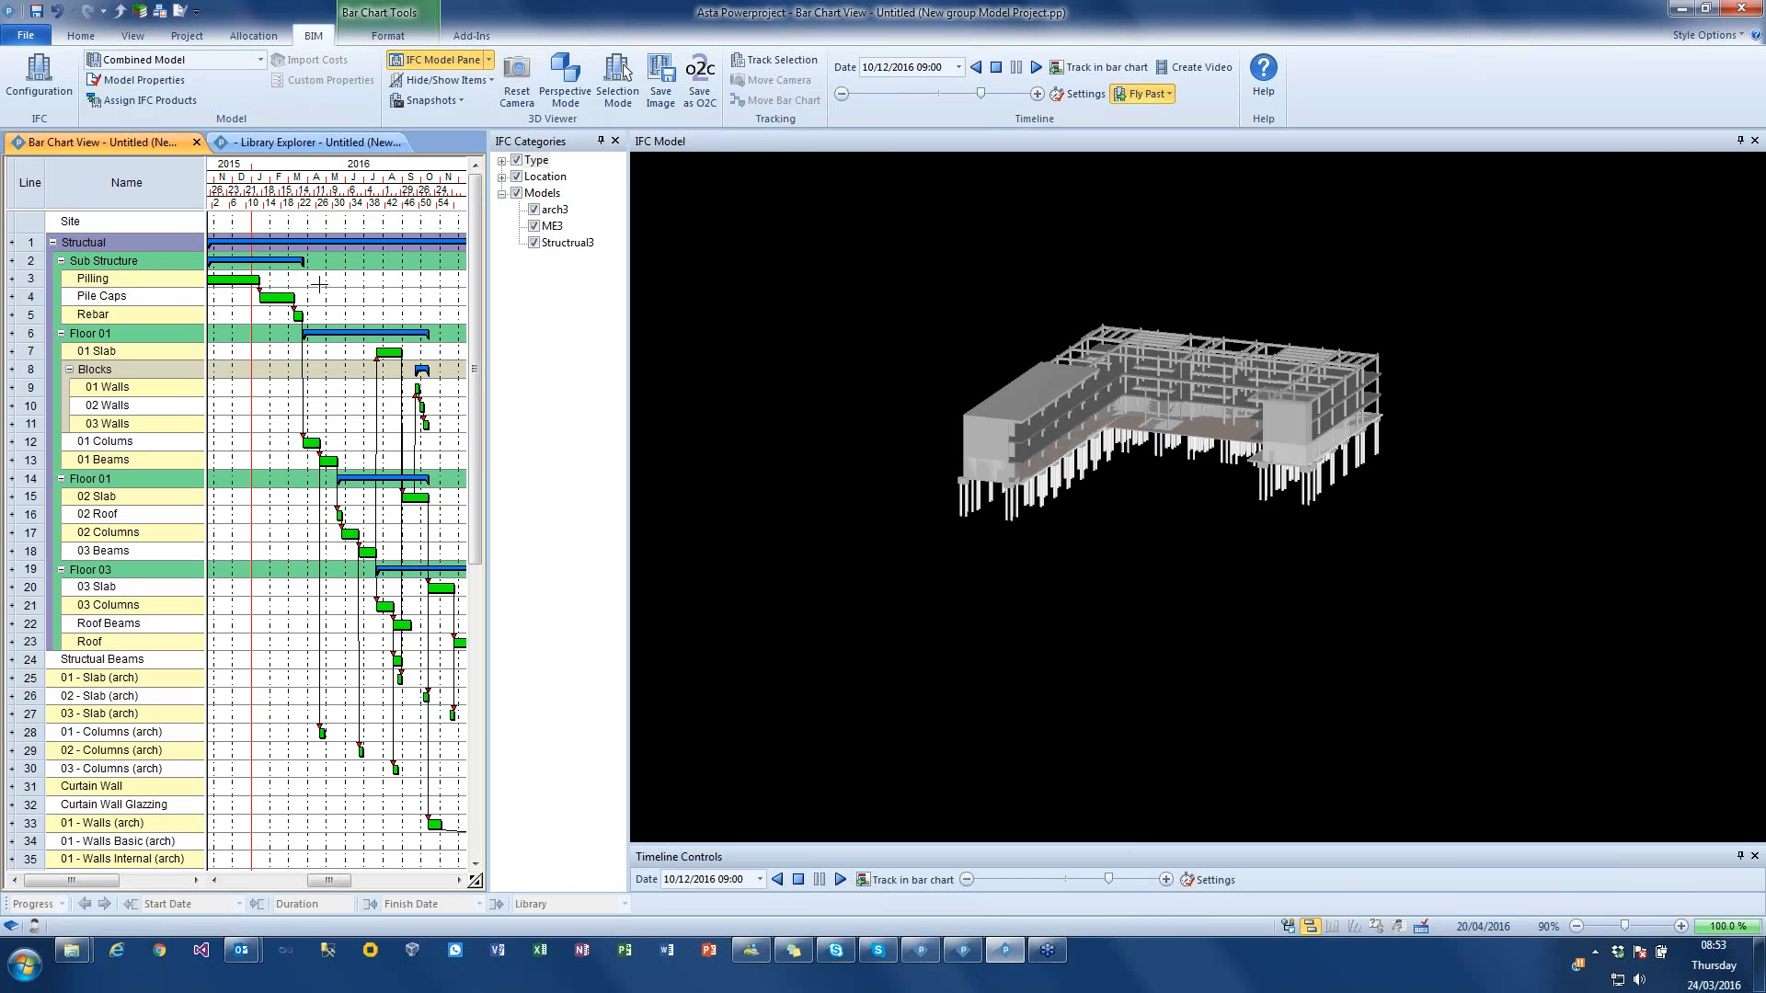
Step: Open the ELECO BIMCloud website from the project's BIM model configuration and log in with the Google account
left_click(43, 76)
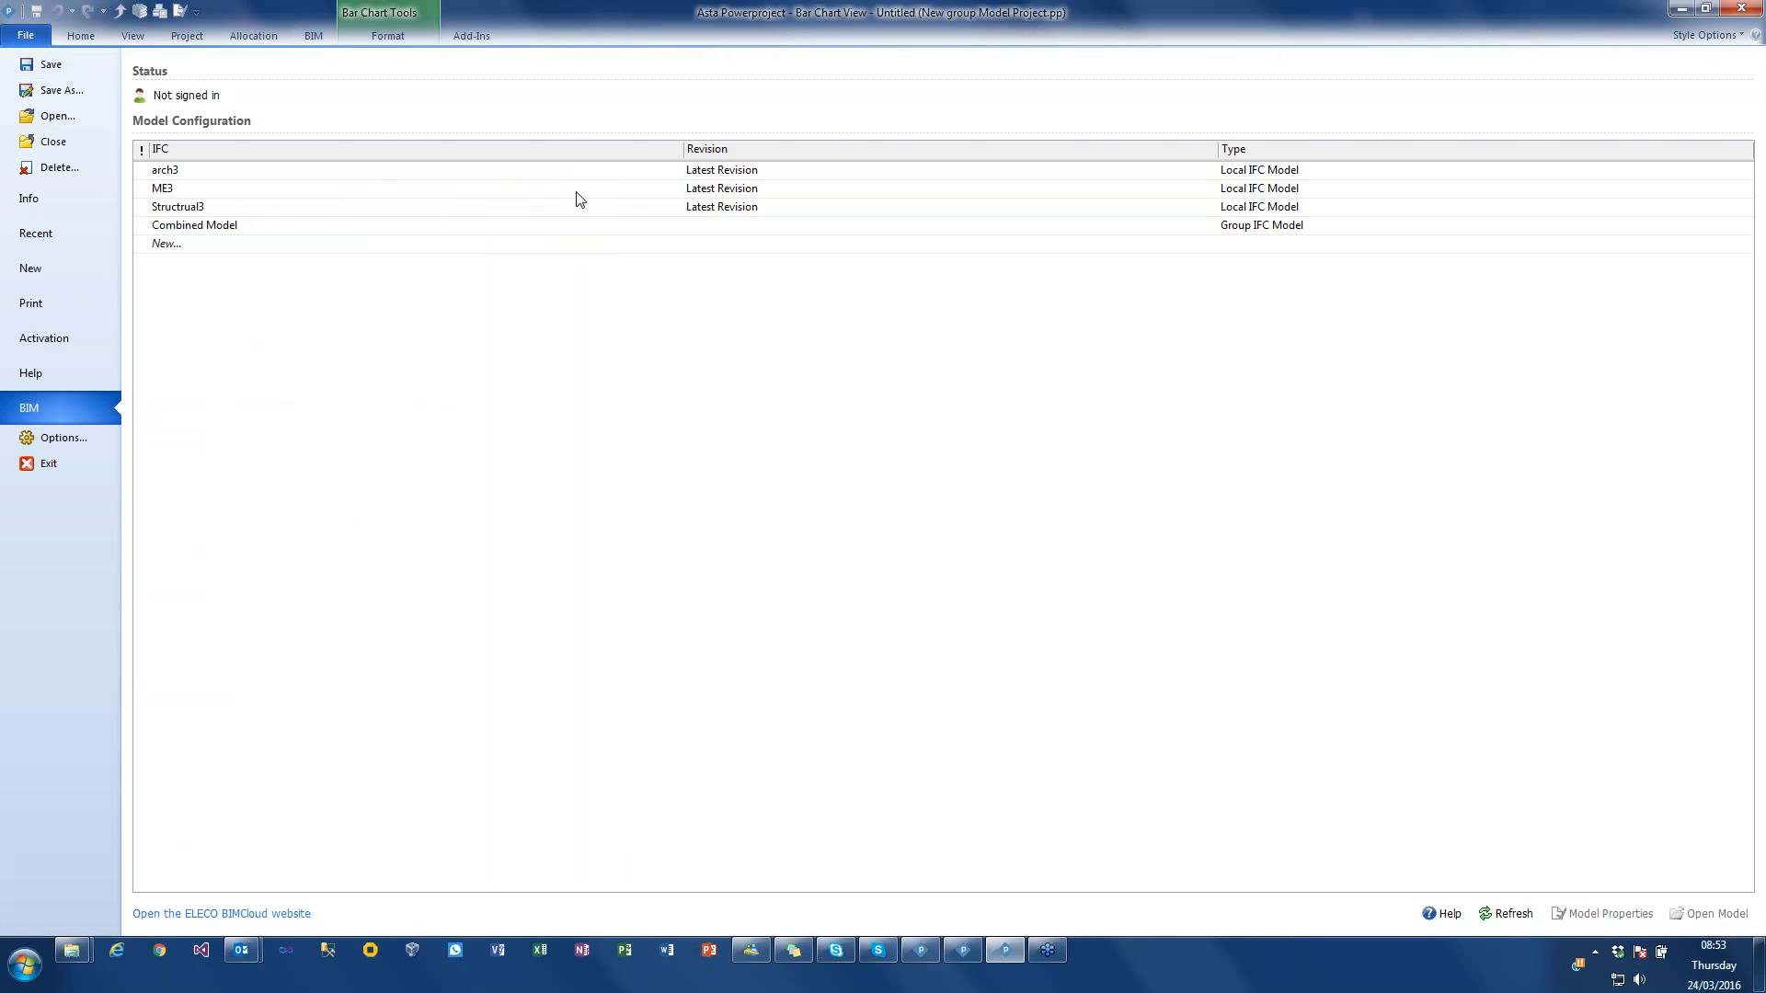
left_click(189, 913)
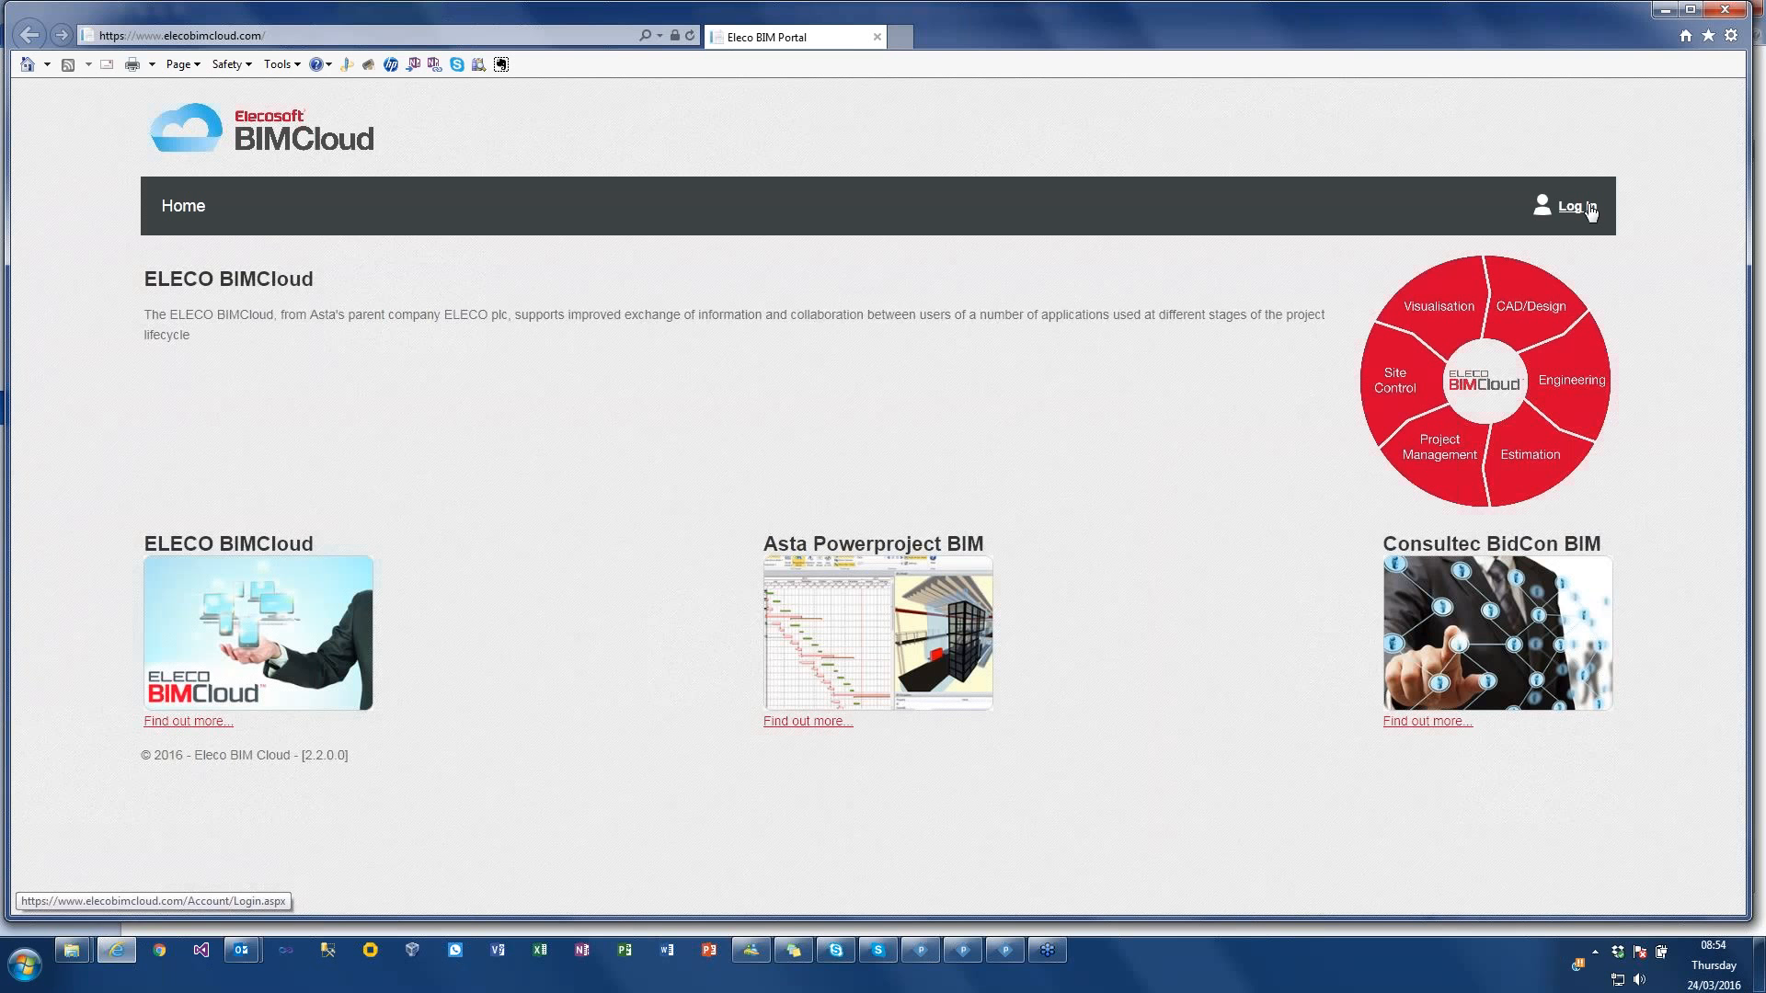
left_click(1582, 207)
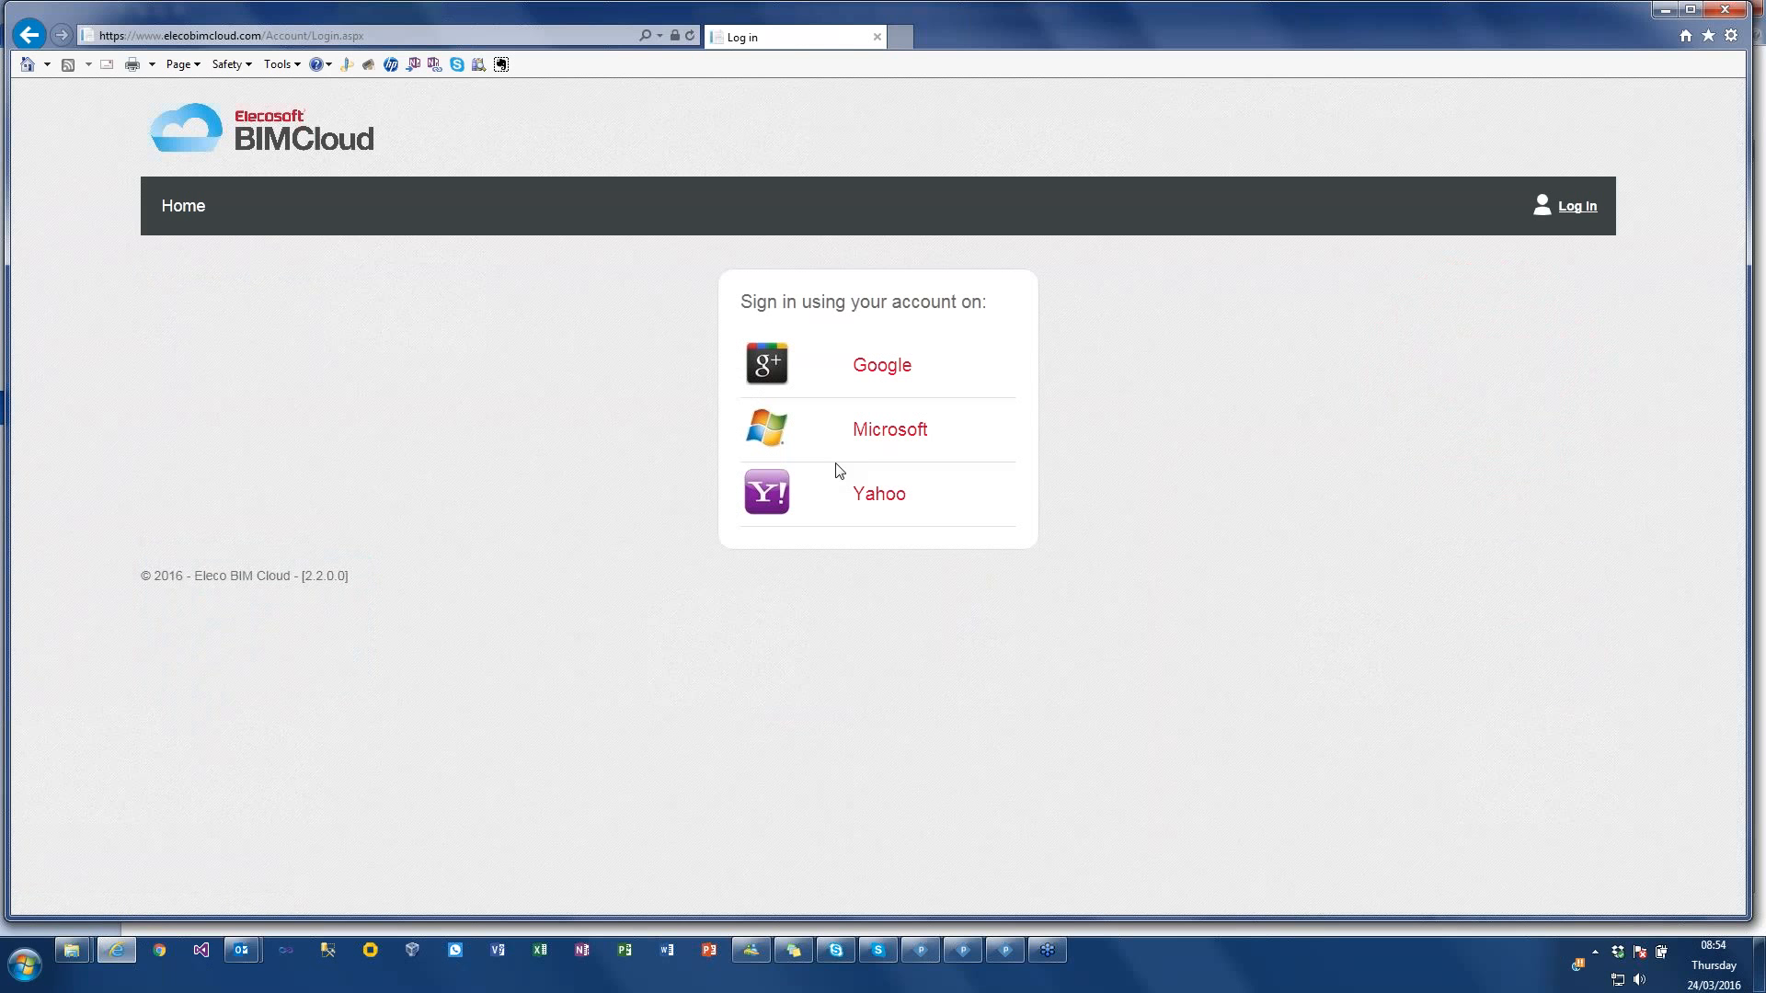
left_click(887, 367)
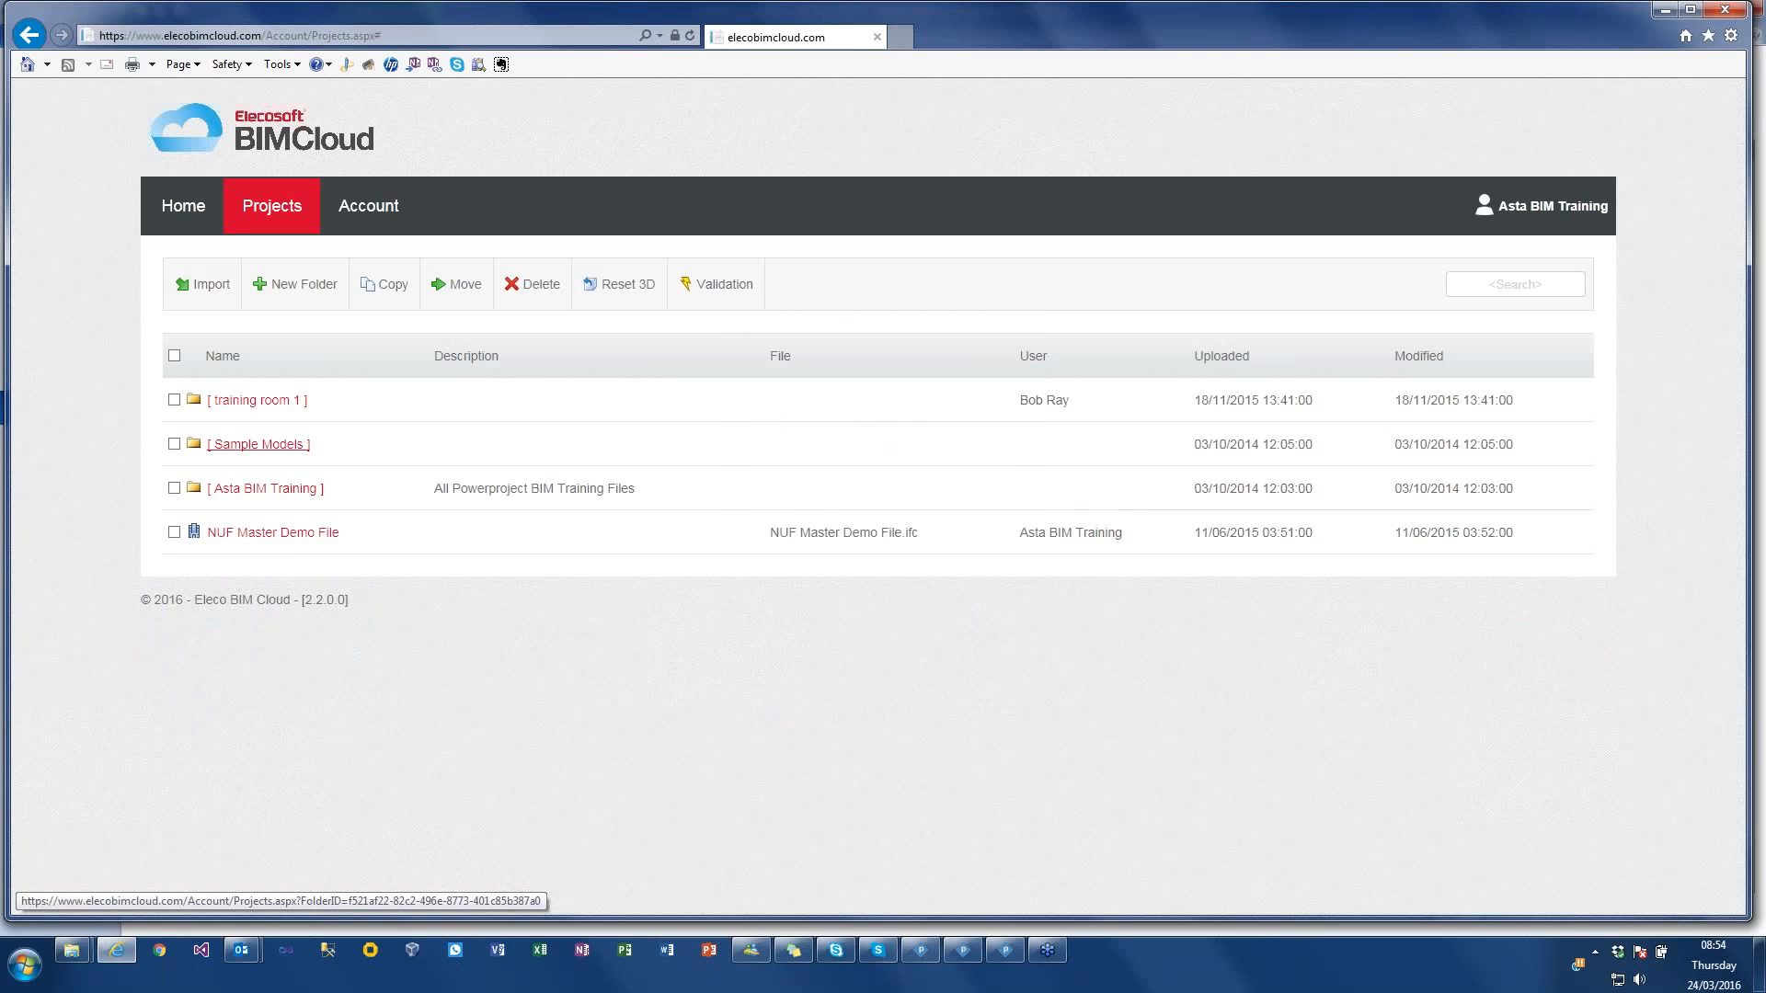
Step: Open the project for simple house.ifc in the Sample Models folder and review its object types and revisions
left_click(262, 445)
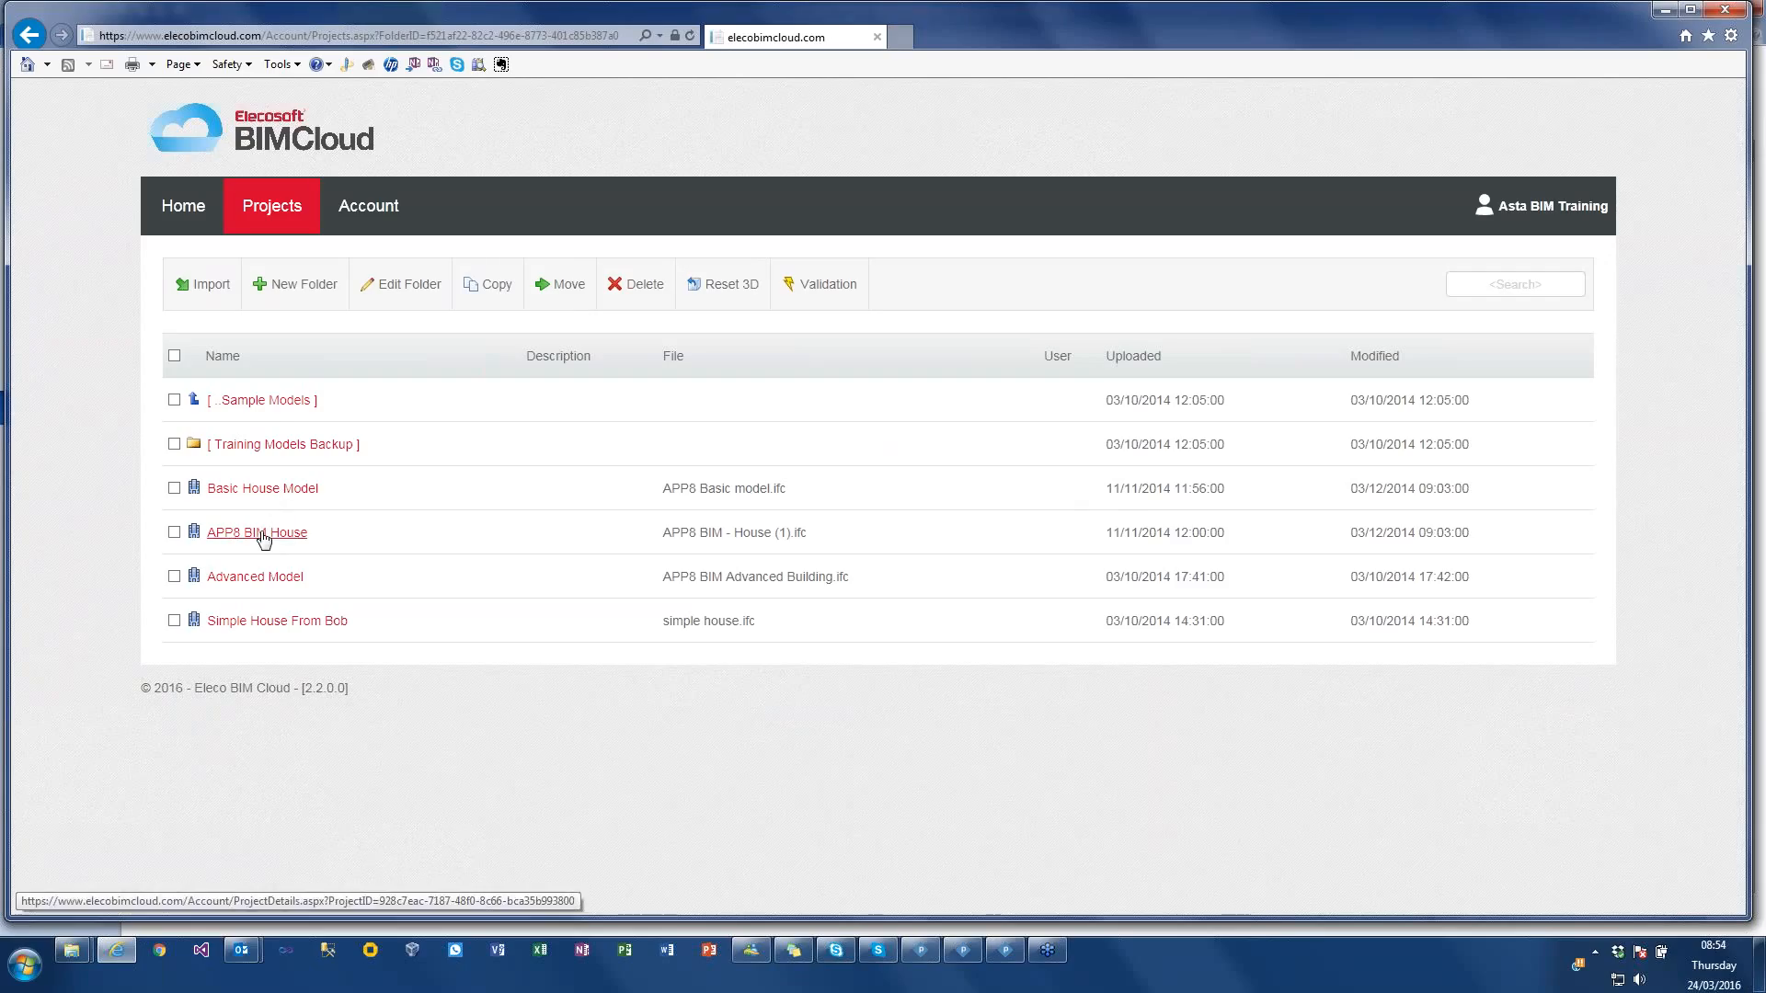
left_click(262, 623)
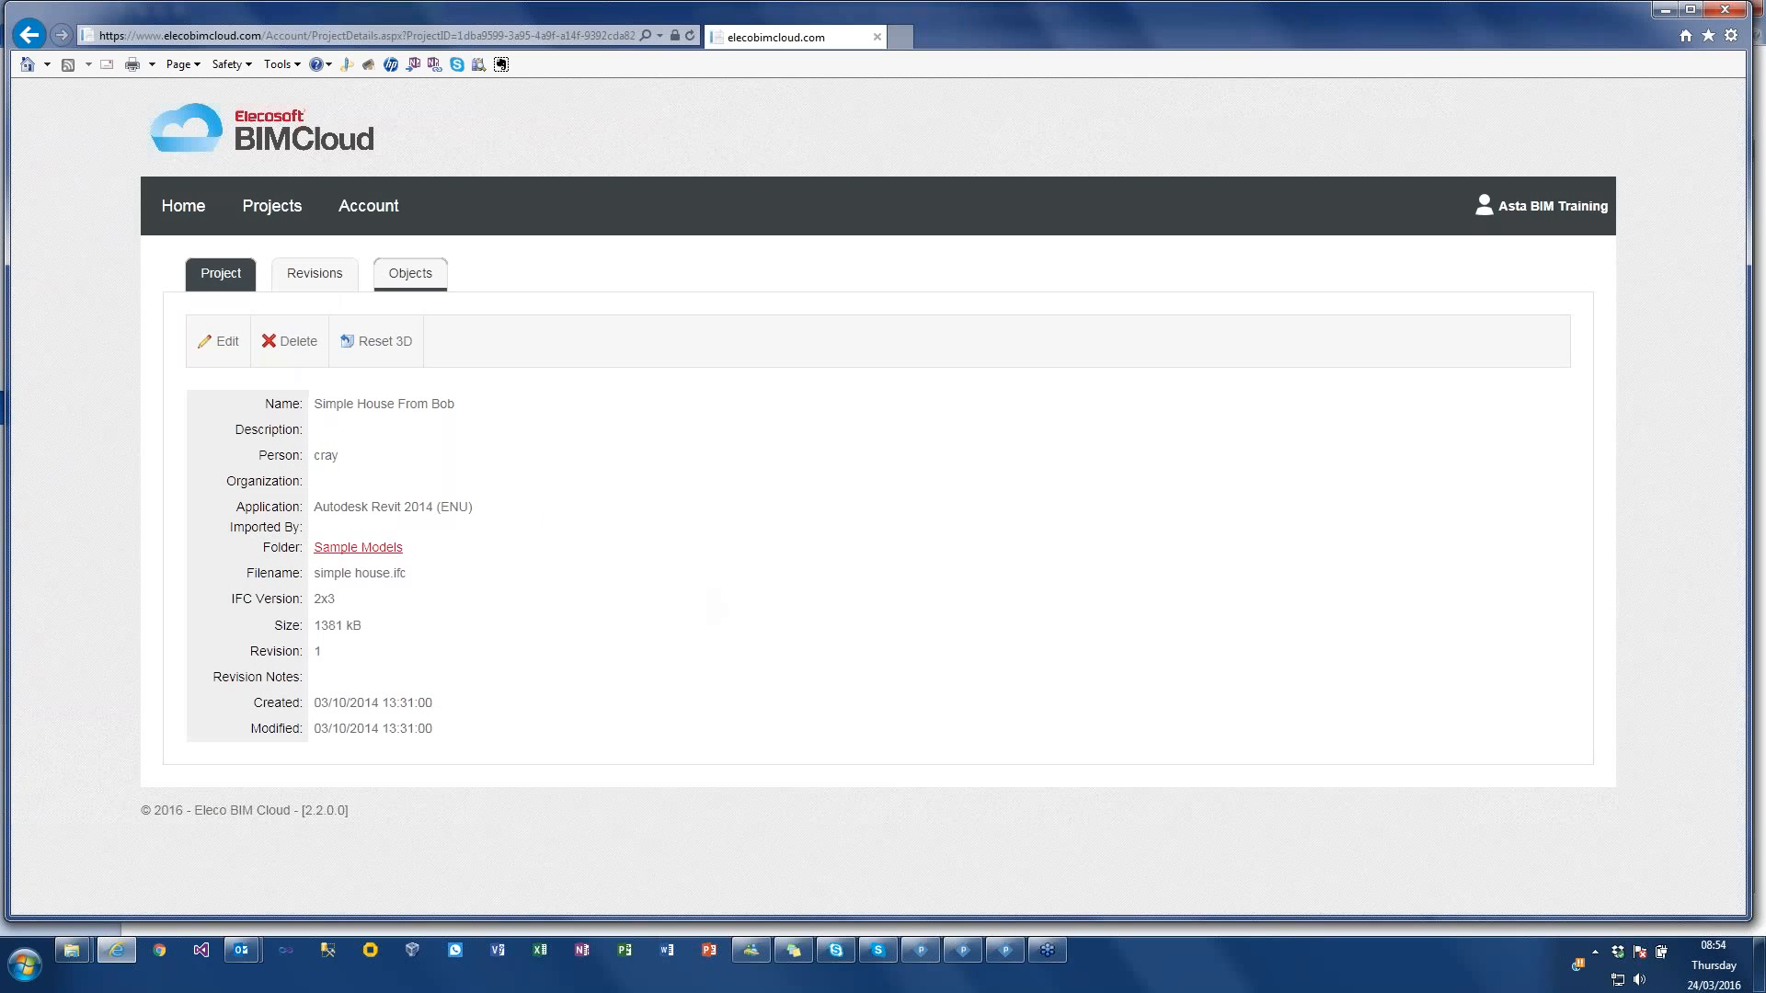
left_click(436, 278)
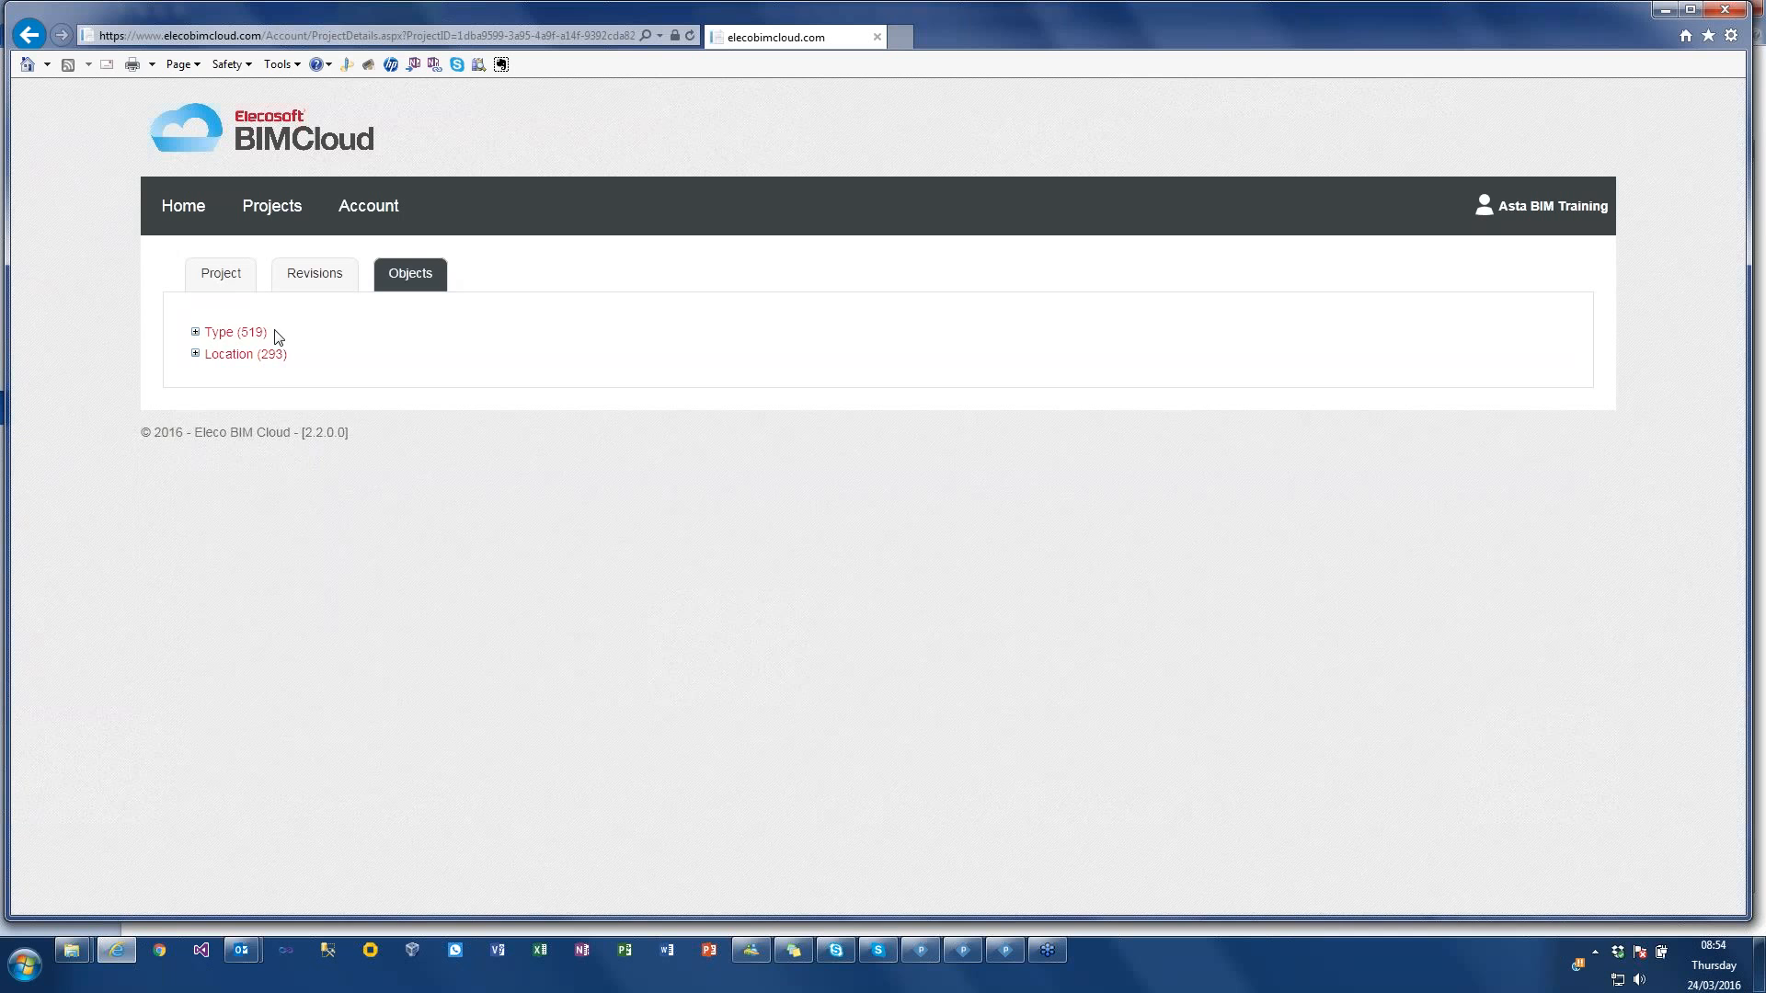
left_click(197, 335)
left_click(315, 273)
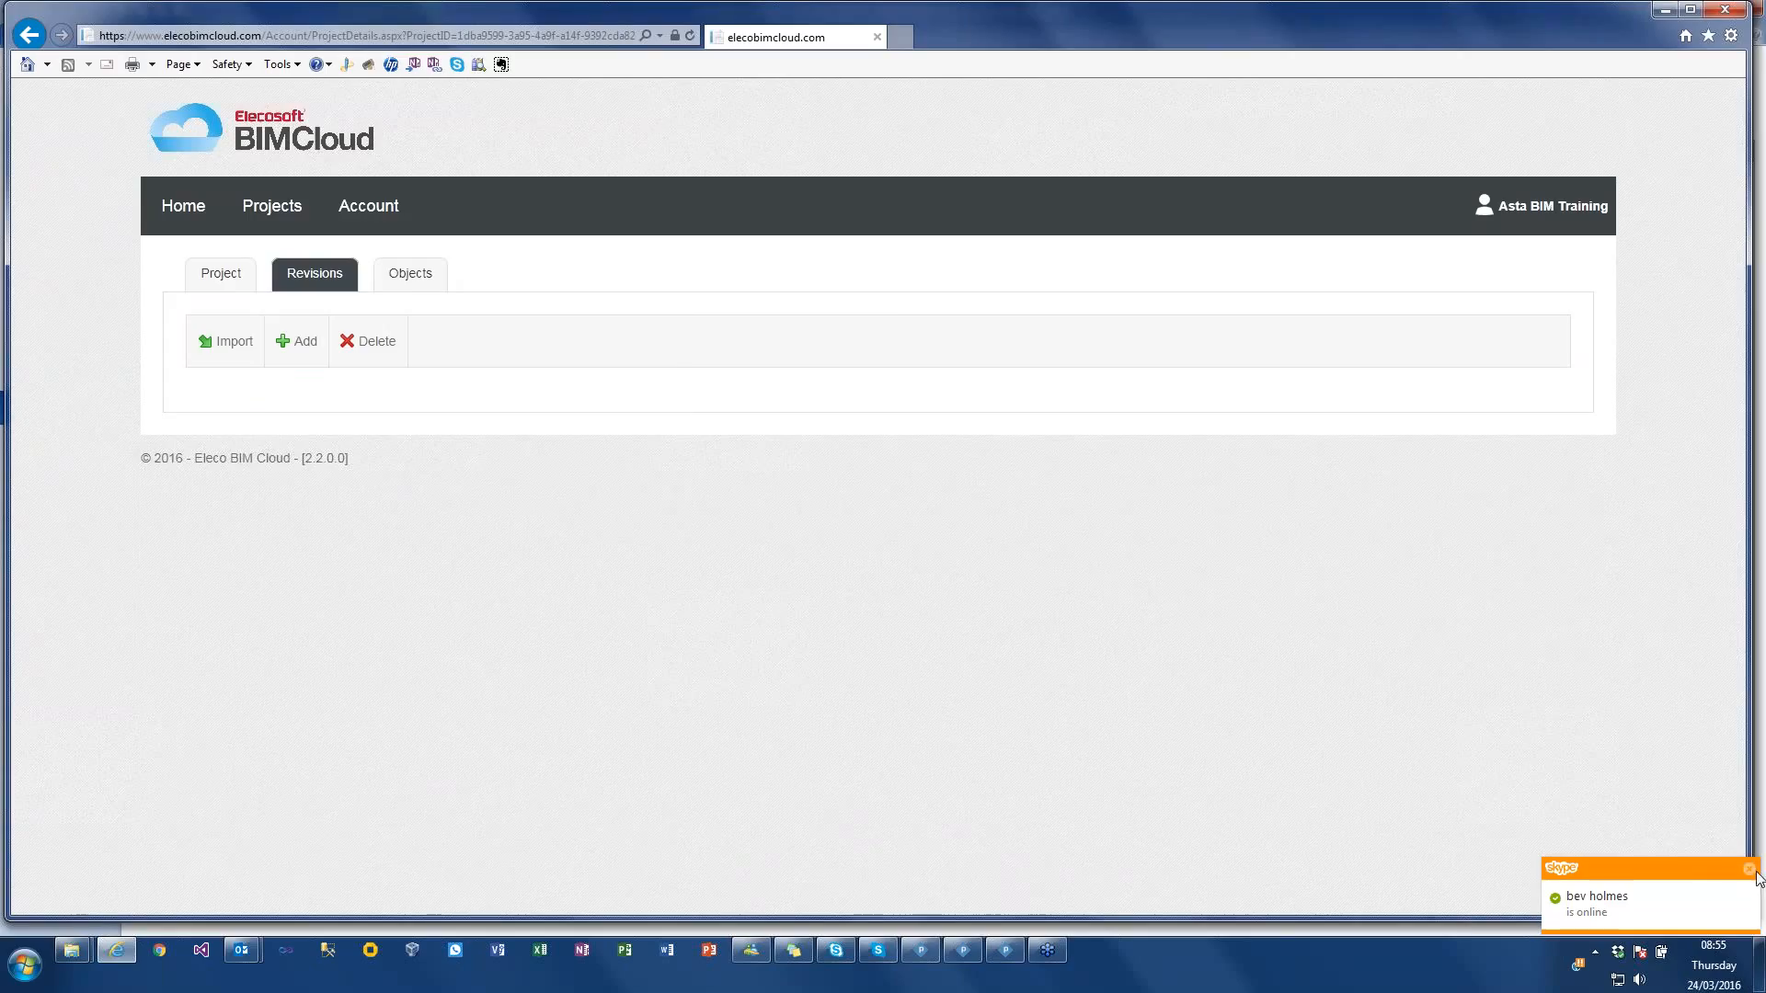
Step: Minimise the Skype and BIMCloud browser windows, return to the group model project and widen its bar chart area
left_click(1748, 869)
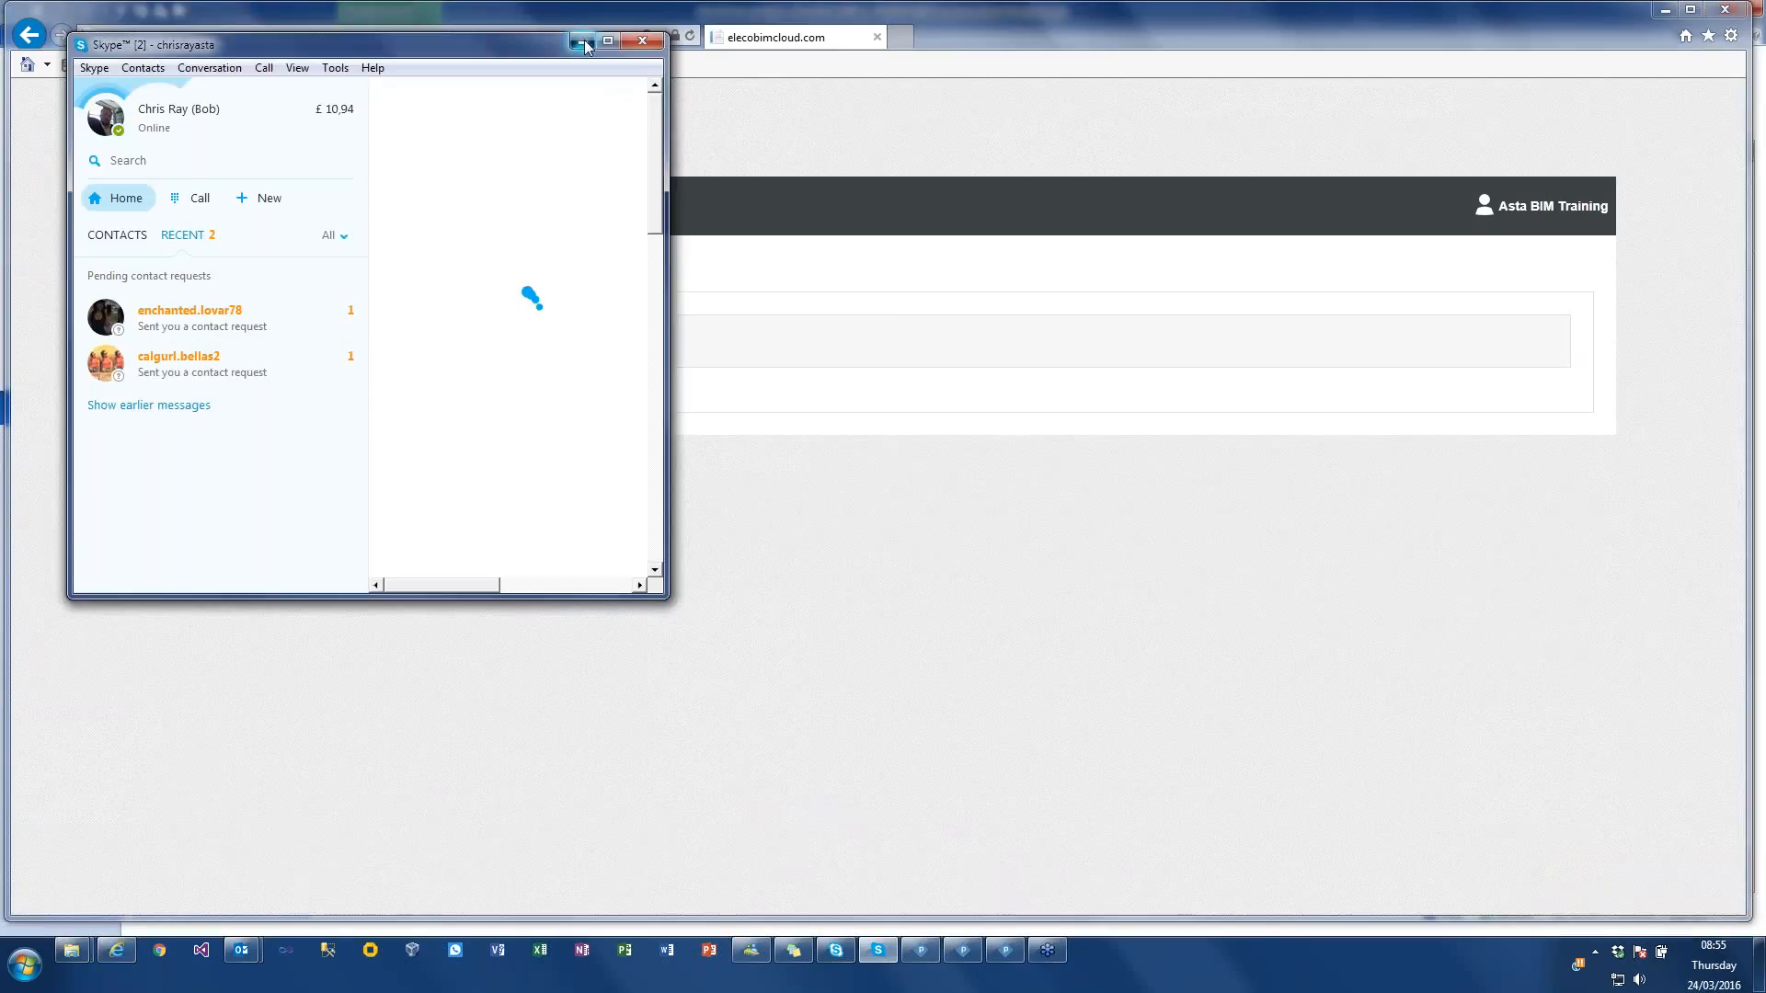
left_click(580, 42)
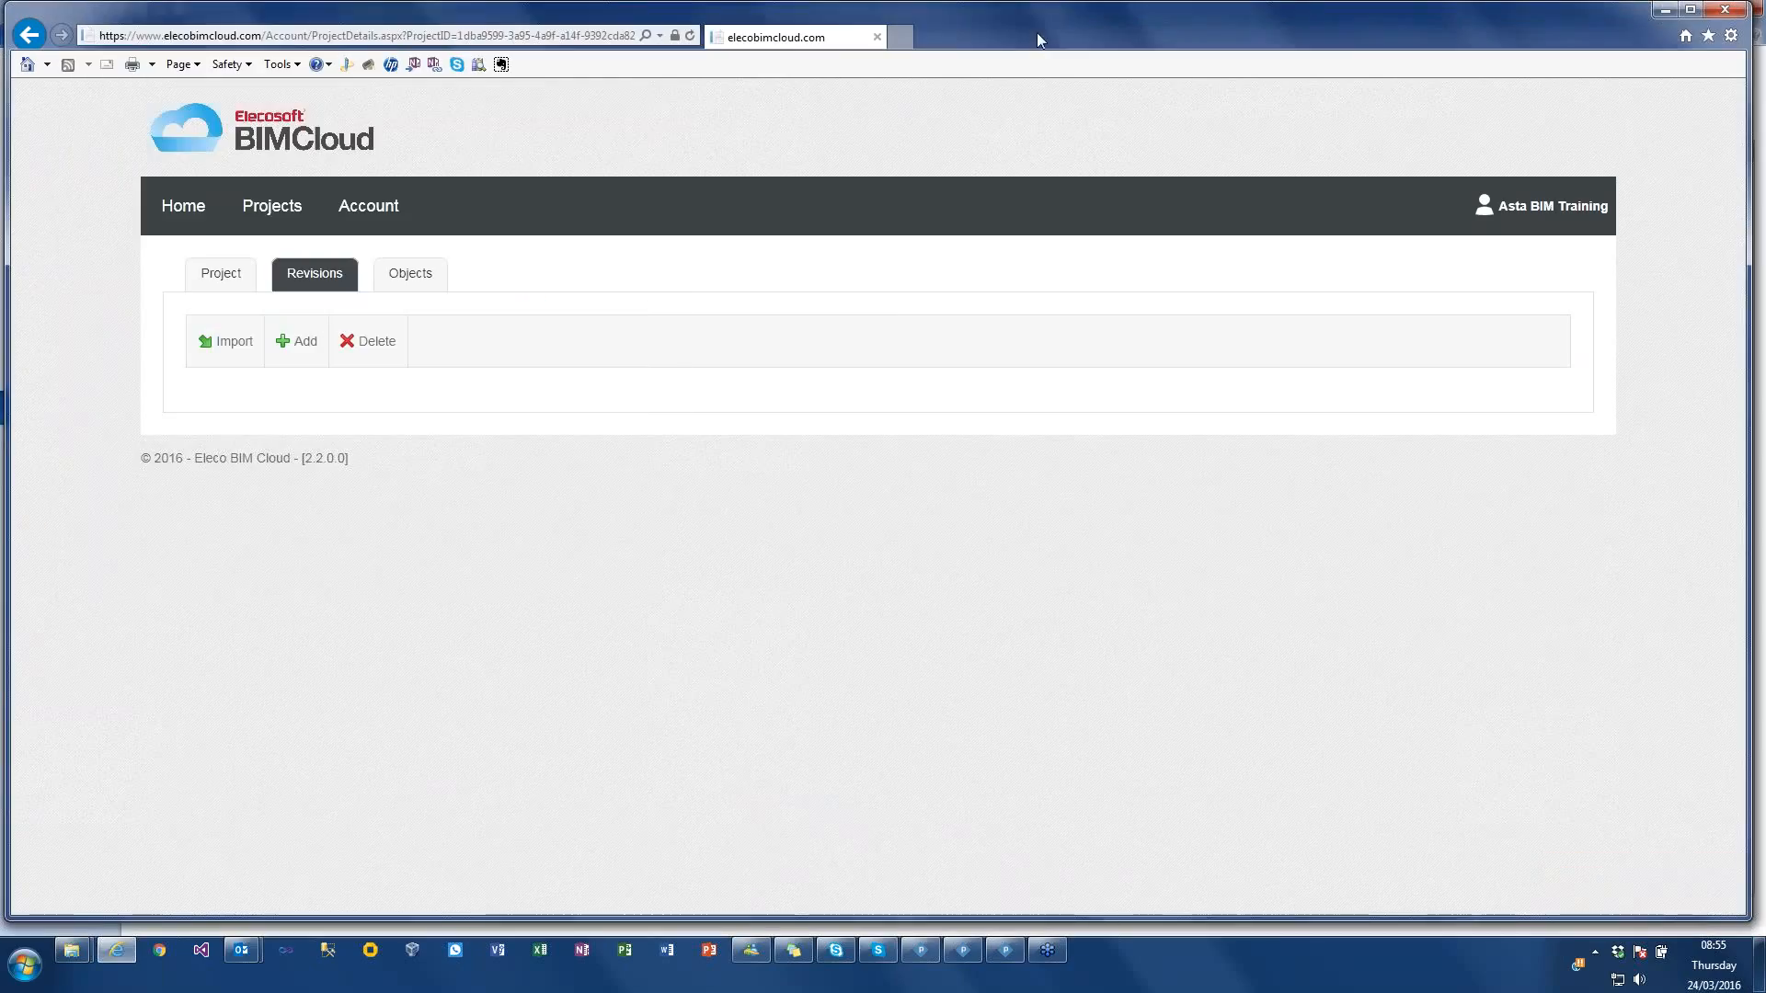
left_click(1672, 11)
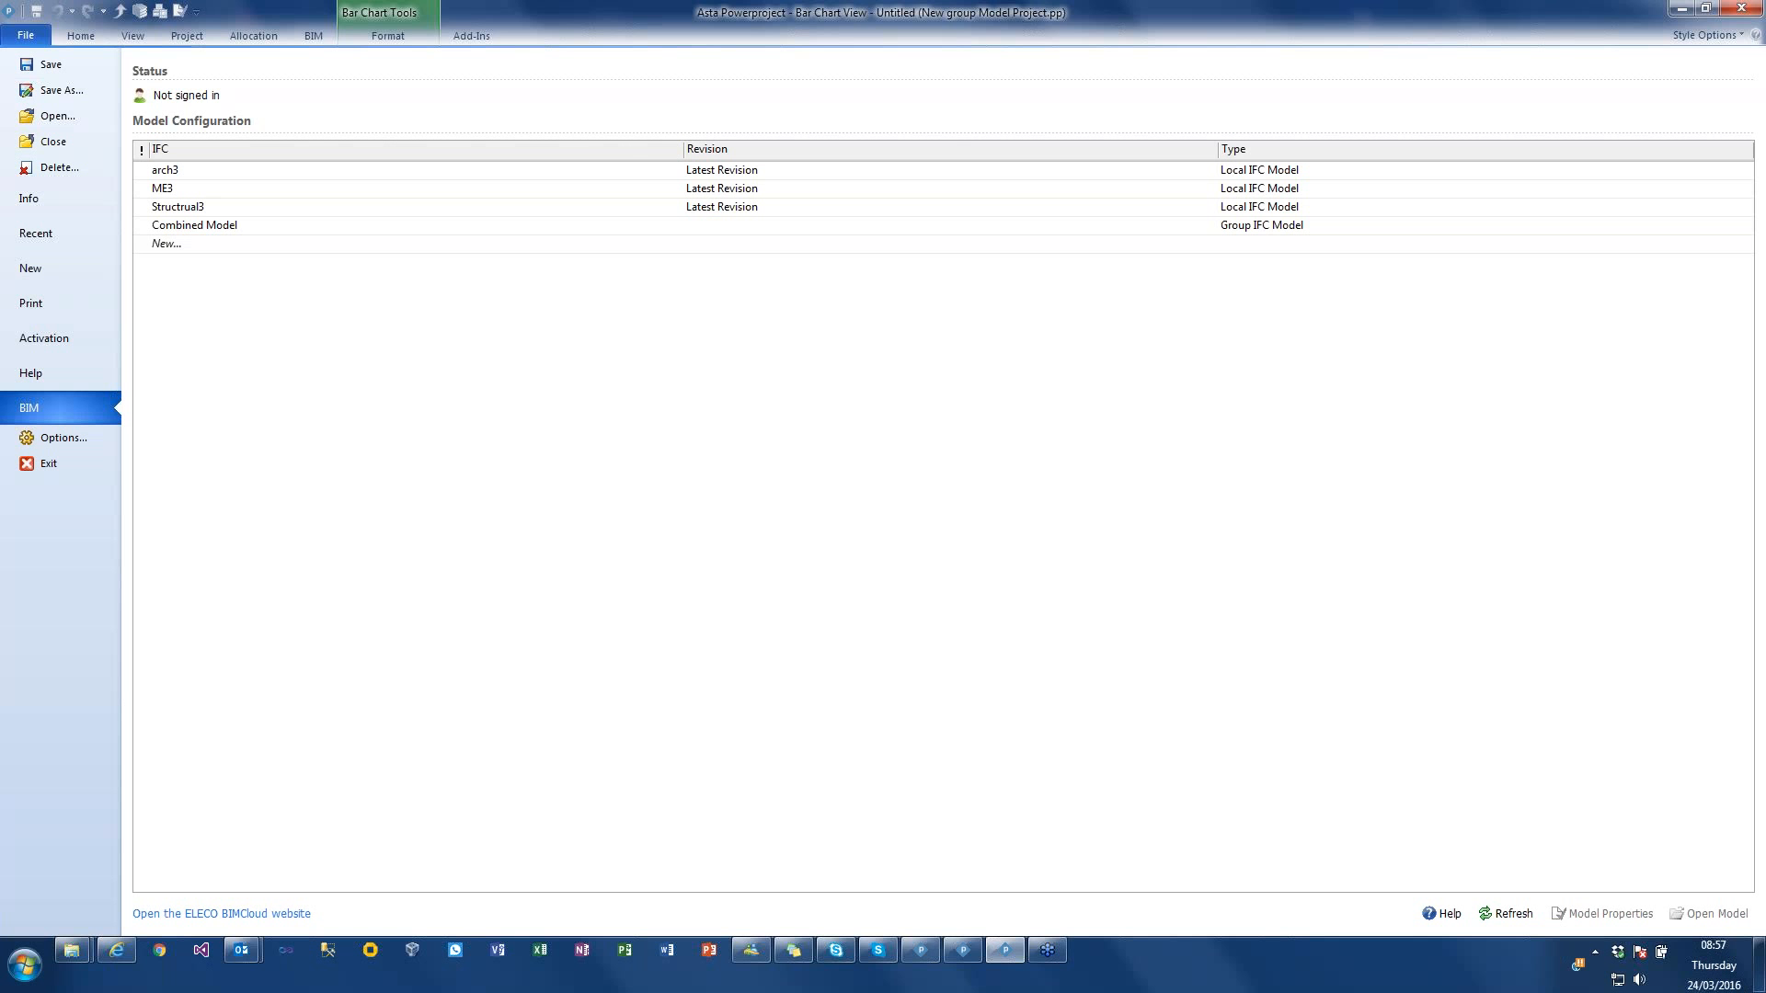
left_click(61, 35)
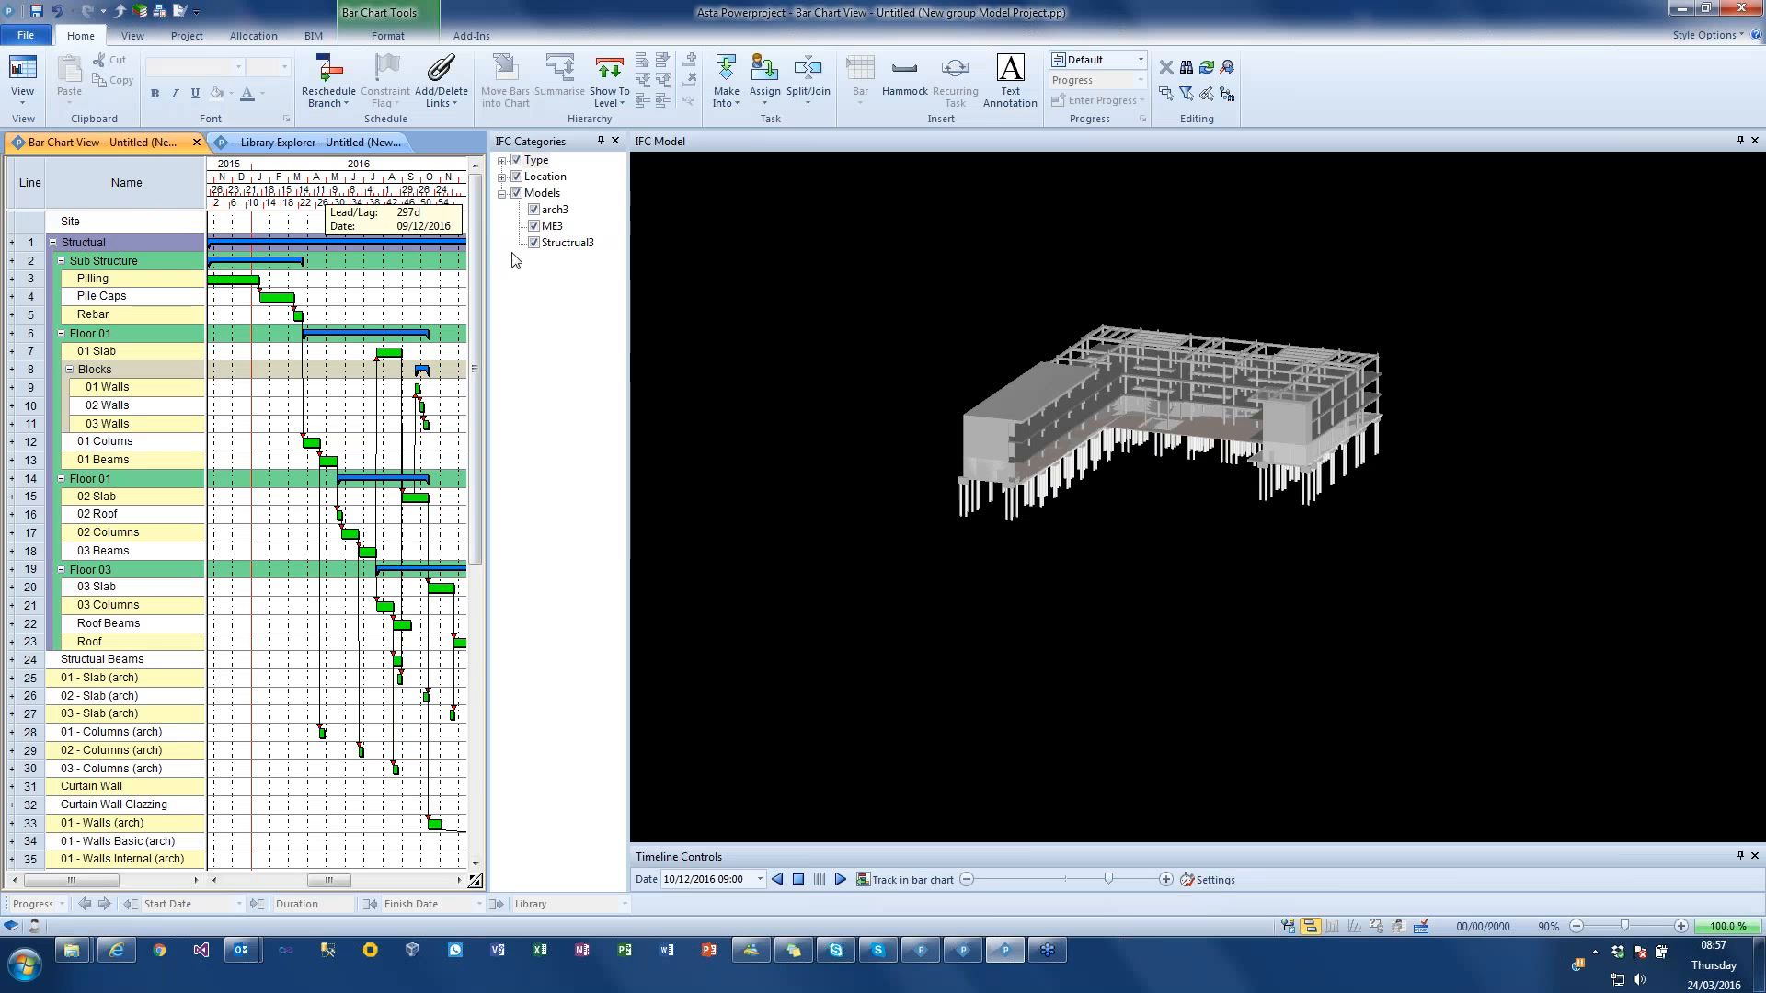
left_click_drag(494, 243, 1050, 240)
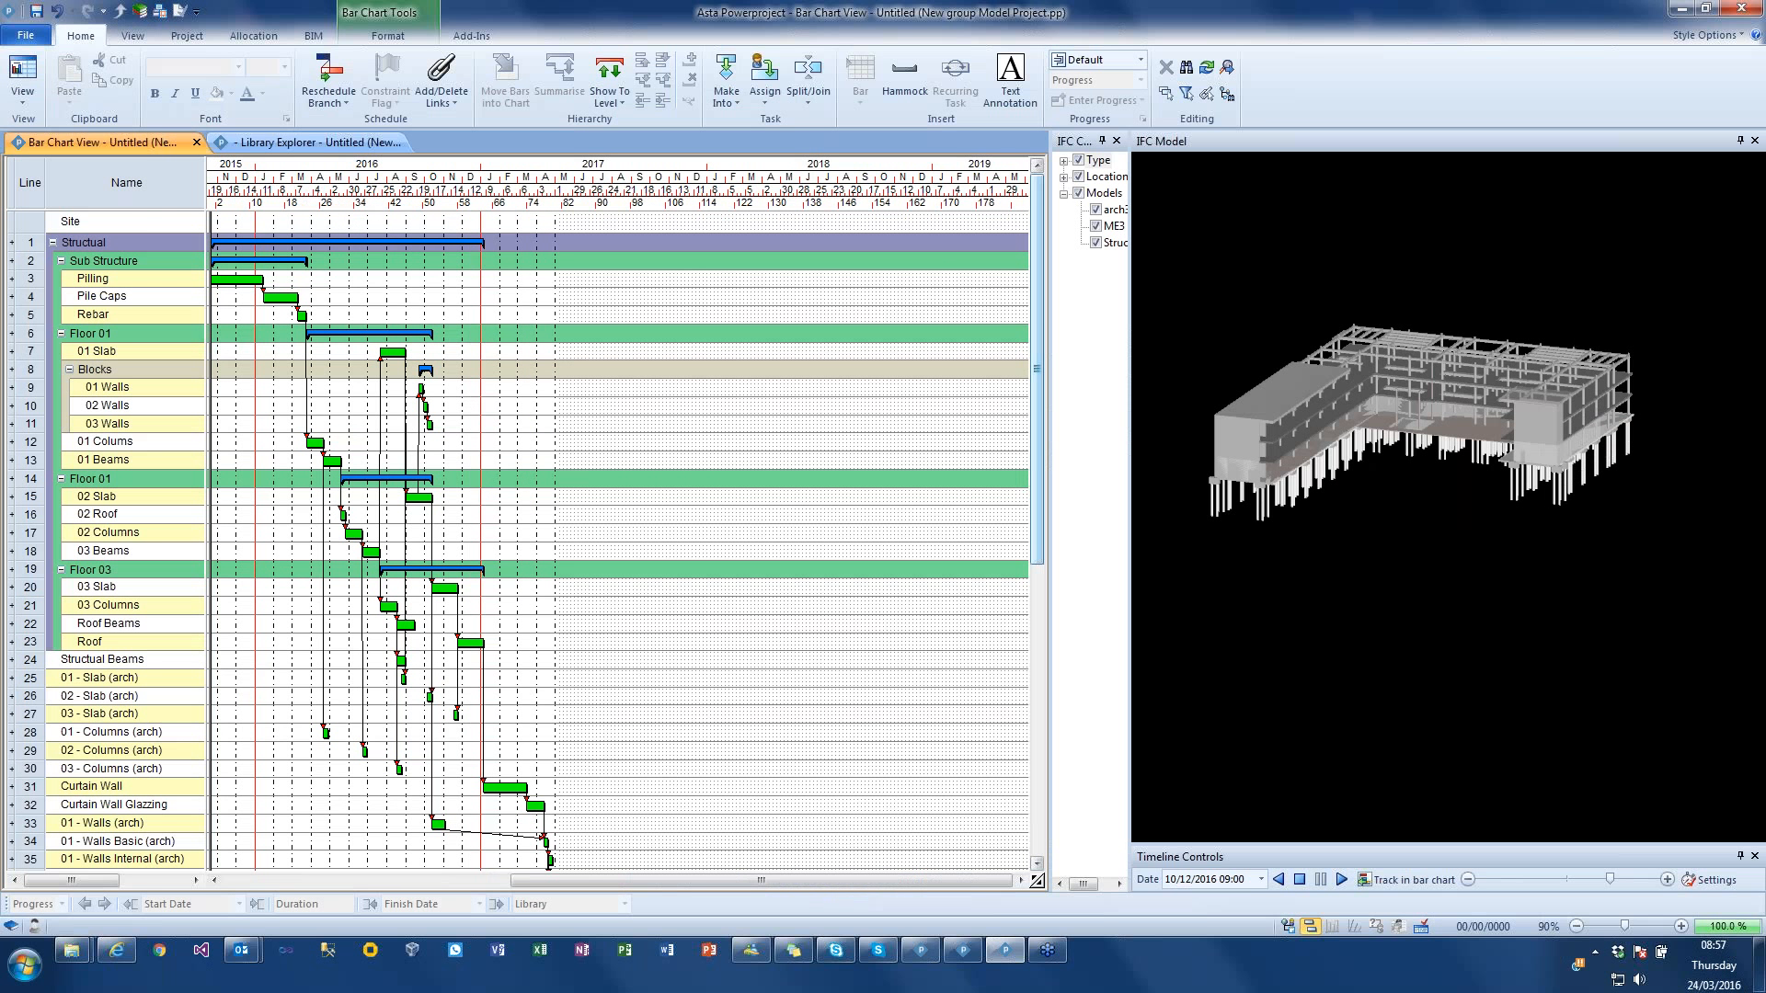